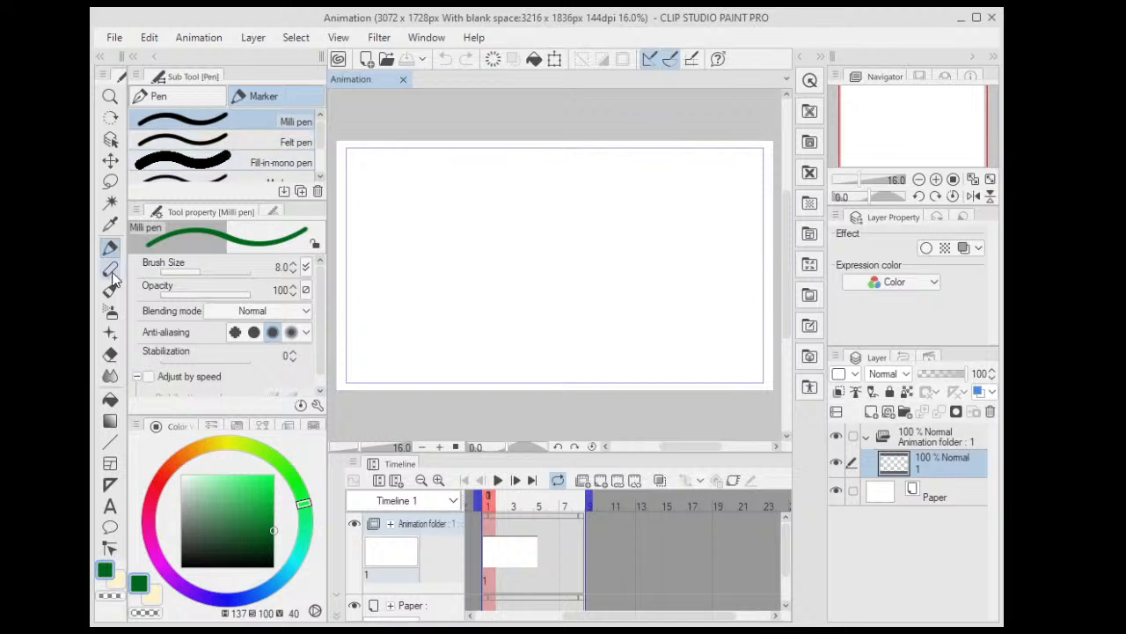
- Choose the Thin Gouache brush with black as the drawing color
click(110, 291)
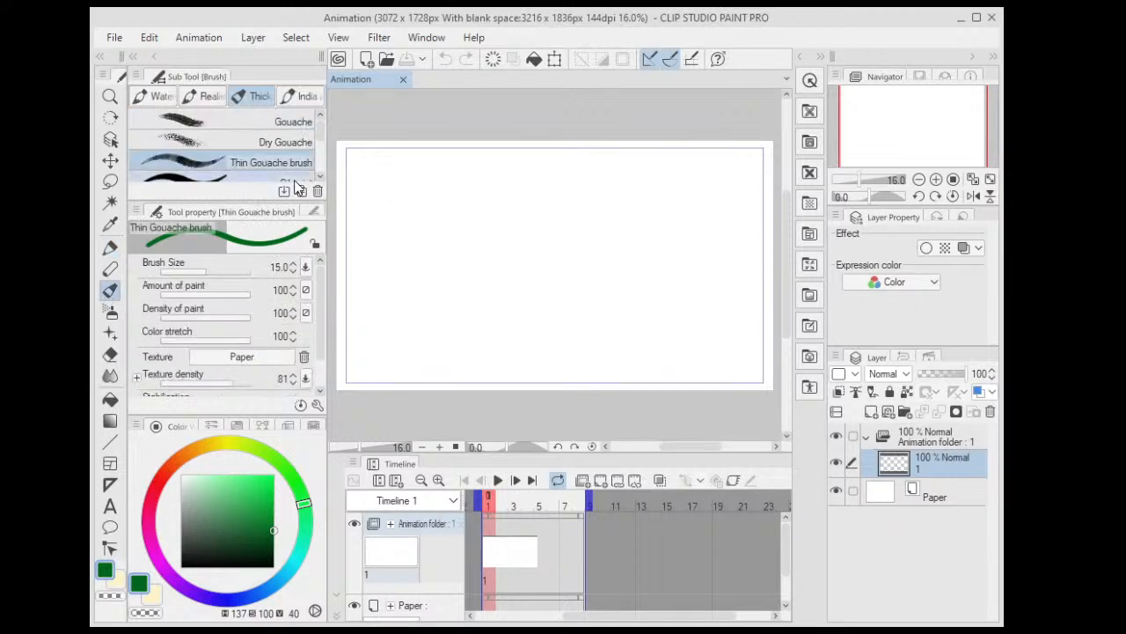
click(274, 567)
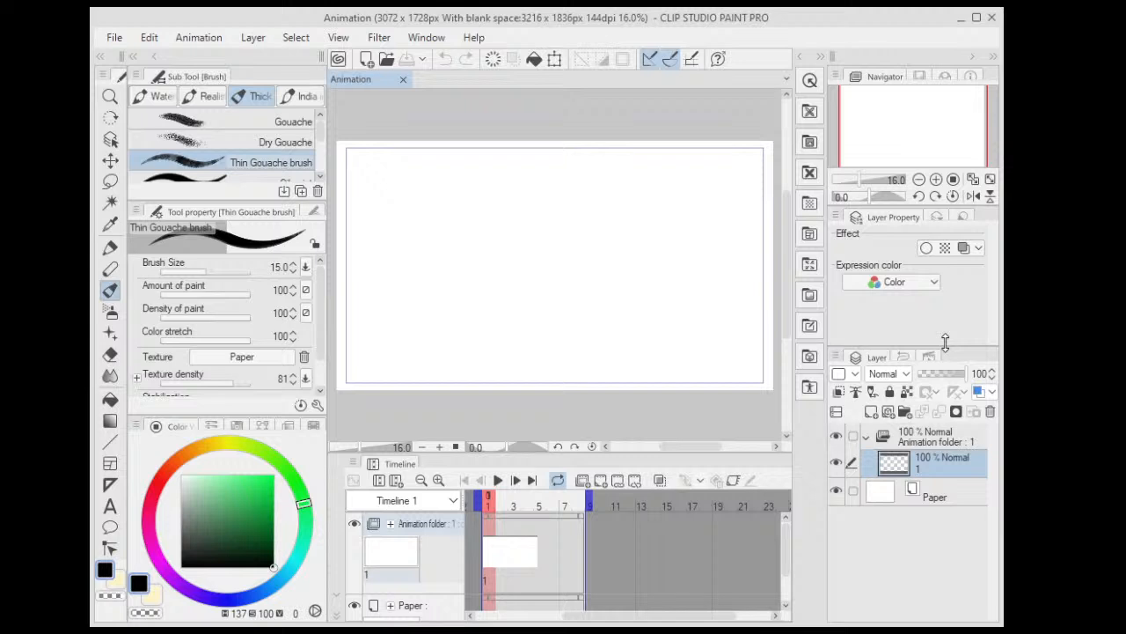
drag(506, 262, 528, 322)
key(ctrl+z)
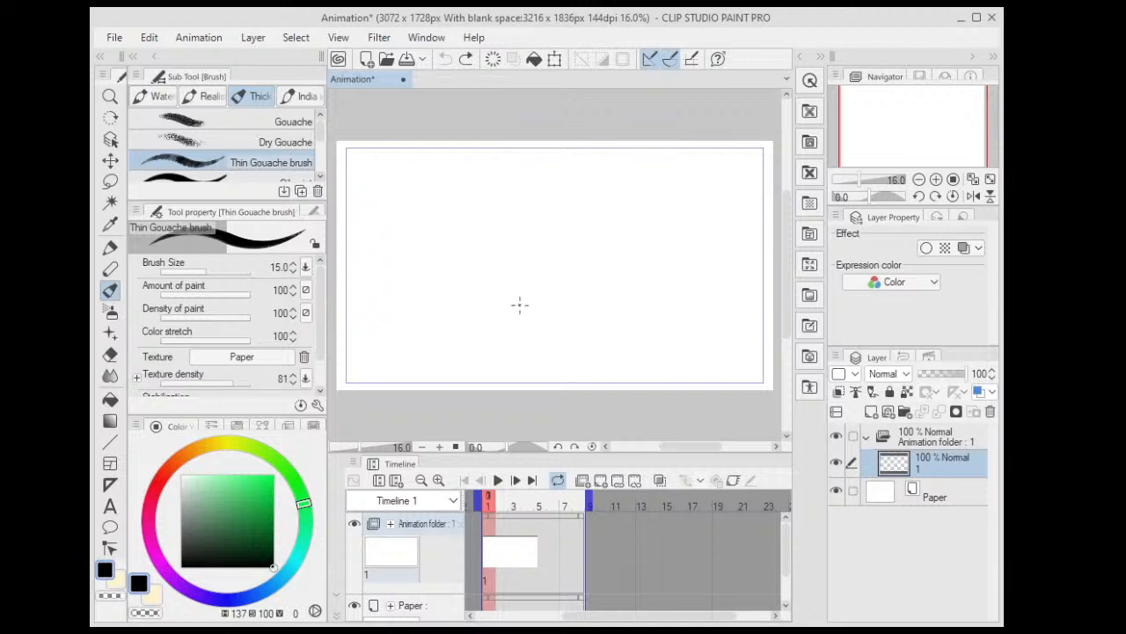
- Sketch a large rounded palm shape with the thumb outline beside it
key(space)
drag(527, 274, 517, 271)
scroll(511, 264, up, 2)
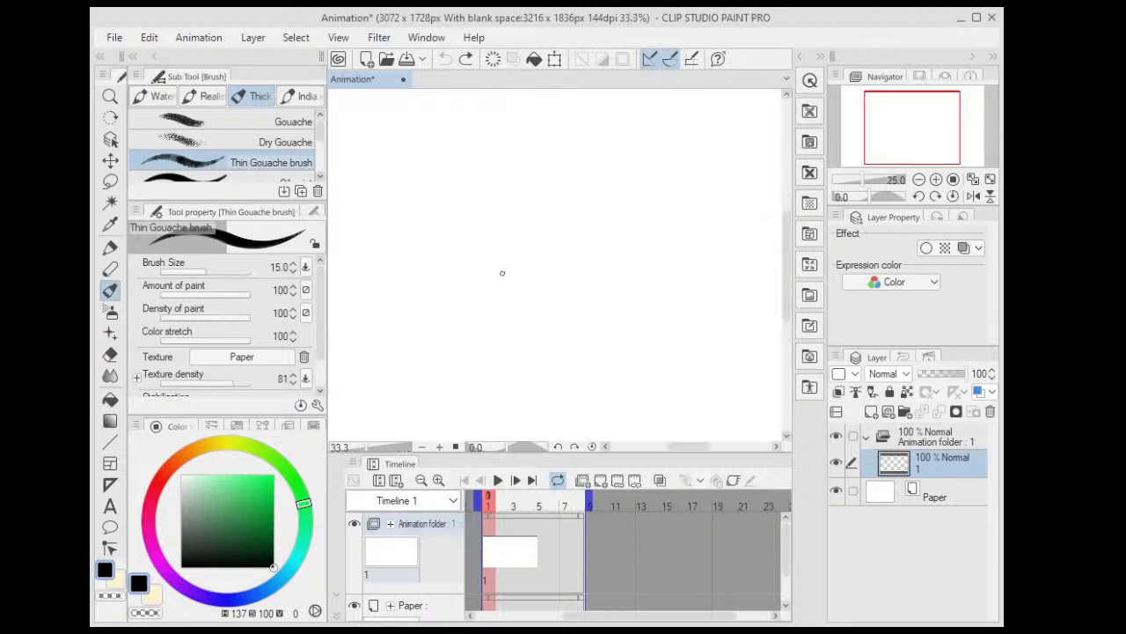
mouse_move(472, 343)
mouse_down()
mouse_move(441, 242)
mouse_move(642, 252)
mouse_move(573, 369)
mouse_move(474, 329)
mouse_up()
key(space)
drag(627, 265, 564, 212)
drag(582, 272, 609, 245)
mouse_move(627, 247)
mouse_down()
mouse_move(662, 275)
mouse_move(659, 302)
mouse_move(516, 352)
mouse_up()
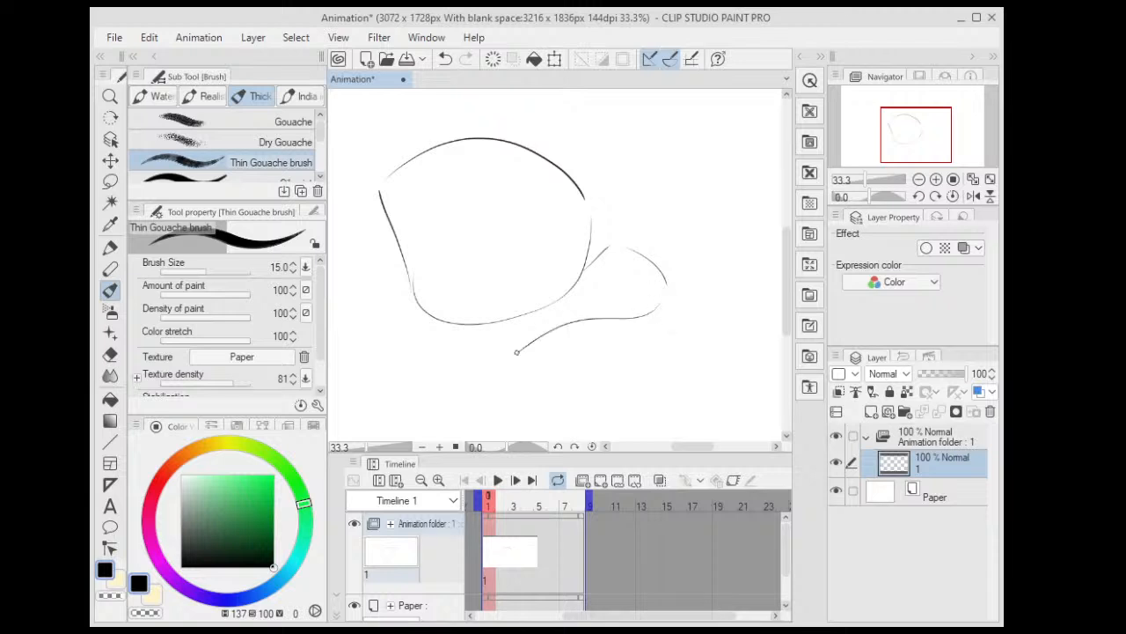
- Sketch the index, middle and ring fingers rising from the top of the palm
key(space)
mouse_move(498, 173)
mouse_down()
mouse_move(521, 278)
mouse_move(527, 176)
mouse_move(590, 172)
mouse_move(602, 359)
mouse_up()
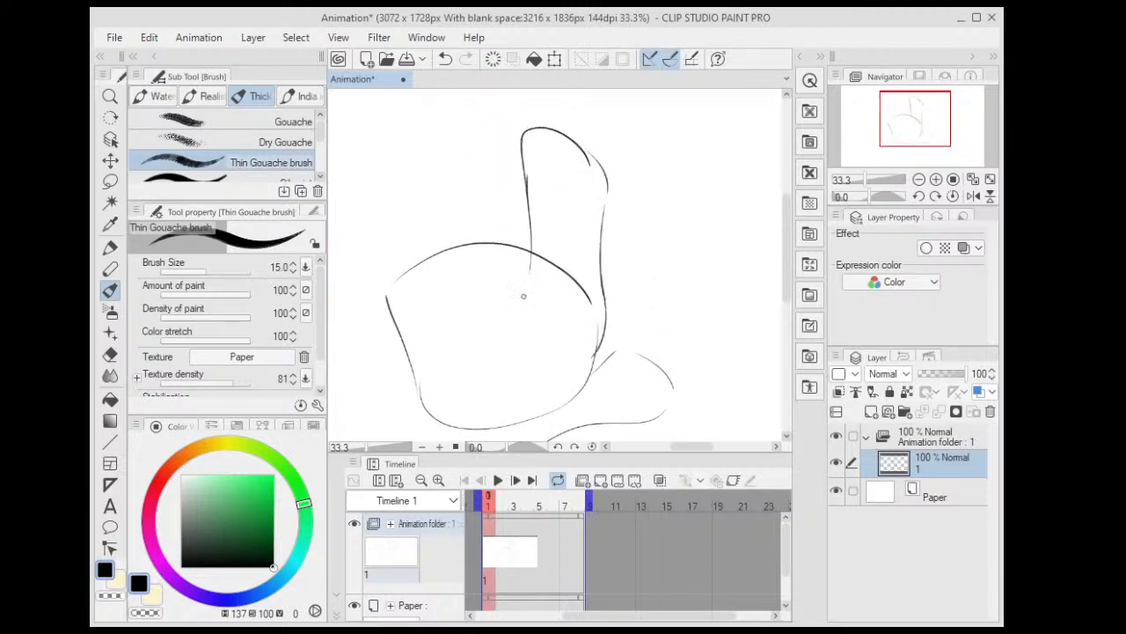
key(space)
drag(523, 297, 571, 309)
mouse_move(439, 313)
mouse_down()
mouse_move(421, 169)
mouse_move(519, 175)
mouse_move(571, 279)
mouse_up()
mouse_move(465, 164)
mouse_down()
mouse_move(512, 287)
mouse_move(480, 179)
mouse_up()
- Flip the canvas view horizontally, sketch the little finger beside the palm, and restore the view's orientation
key(space)
key(h)
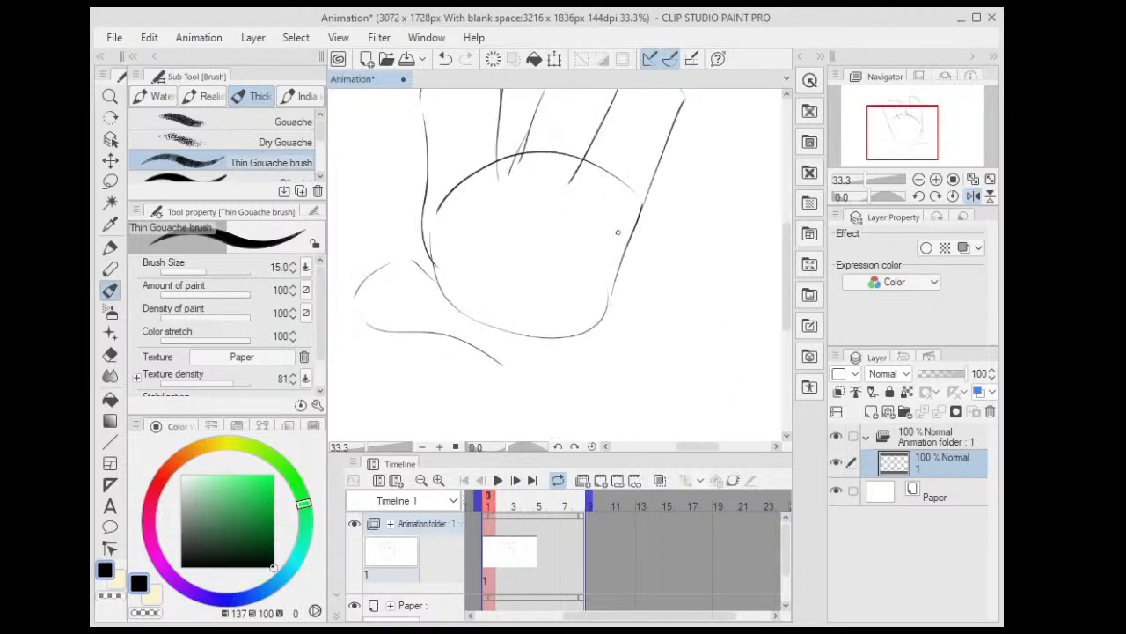
key(space)
mouse_move(643, 229)
mouse_down()
mouse_move(611, 265)
mouse_move(653, 232)
mouse_up()
mouse_move(614, 265)
mouse_down()
mouse_move(672, 253)
mouse_move(647, 384)
mouse_up()
key(ctrl+z)
drag(681, 269, 620, 389)
scroll(623, 352, down, 5)
key(h)
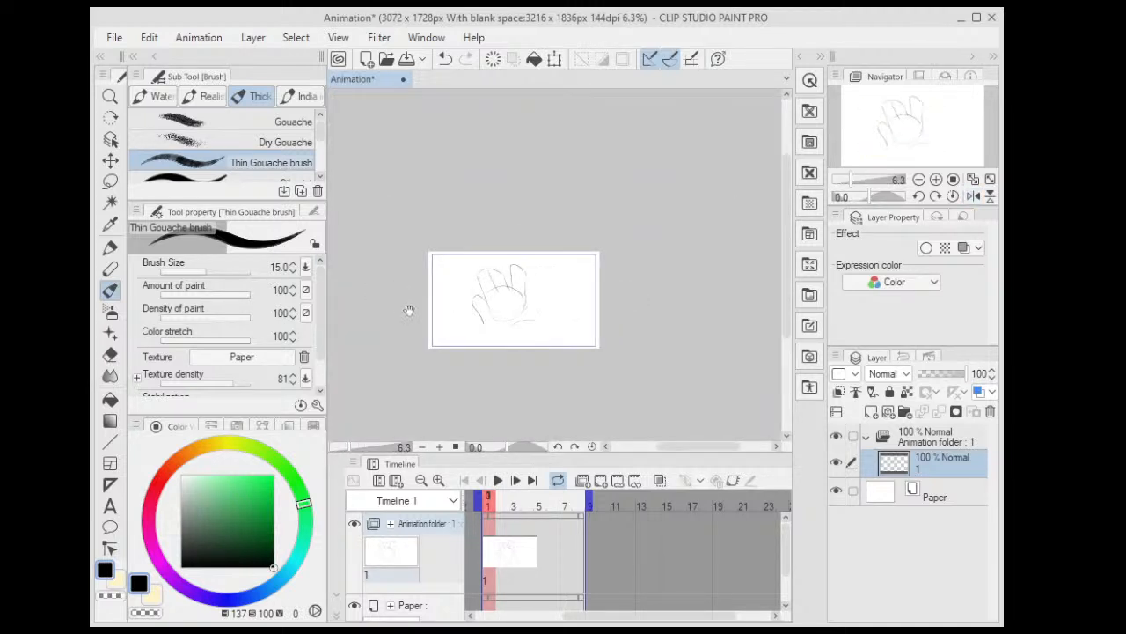
- Draw the base of the thumb and palm, plus the wrist and forearm lines reaching the canvas edge
scroll(490, 170, up, 4)
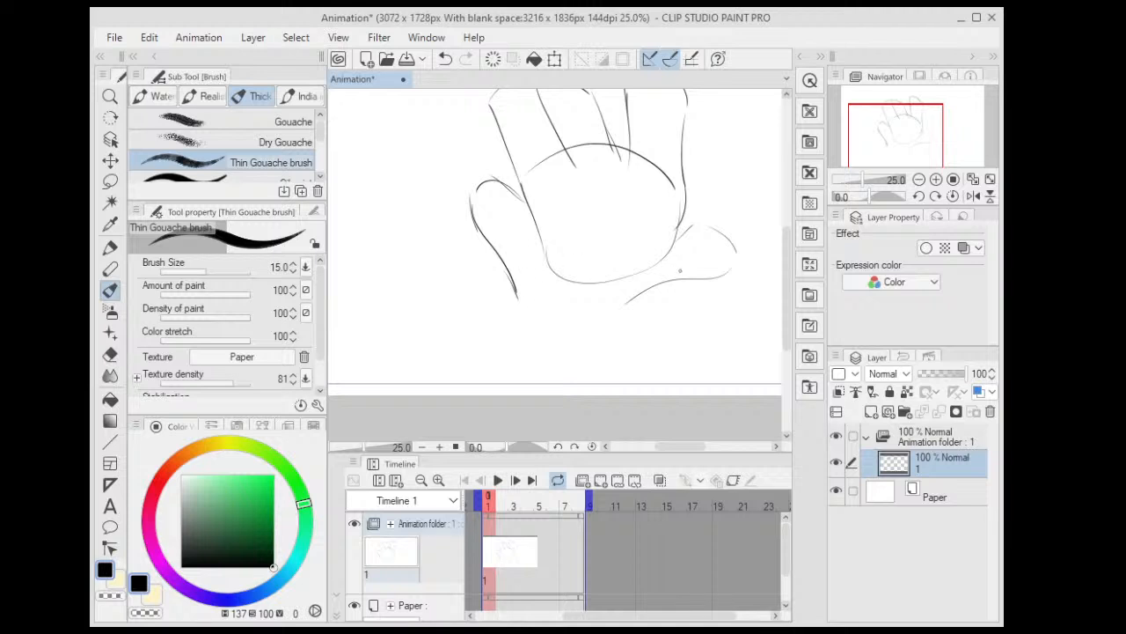
mouse_move(735, 254)
mouse_down()
mouse_move(653, 307)
mouse_move(584, 327)
mouse_up()
mouse_move(516, 287)
mouse_down()
mouse_move(553, 331)
mouse_move(484, 394)
mouse_up()
scroll(656, 298, down, 2)
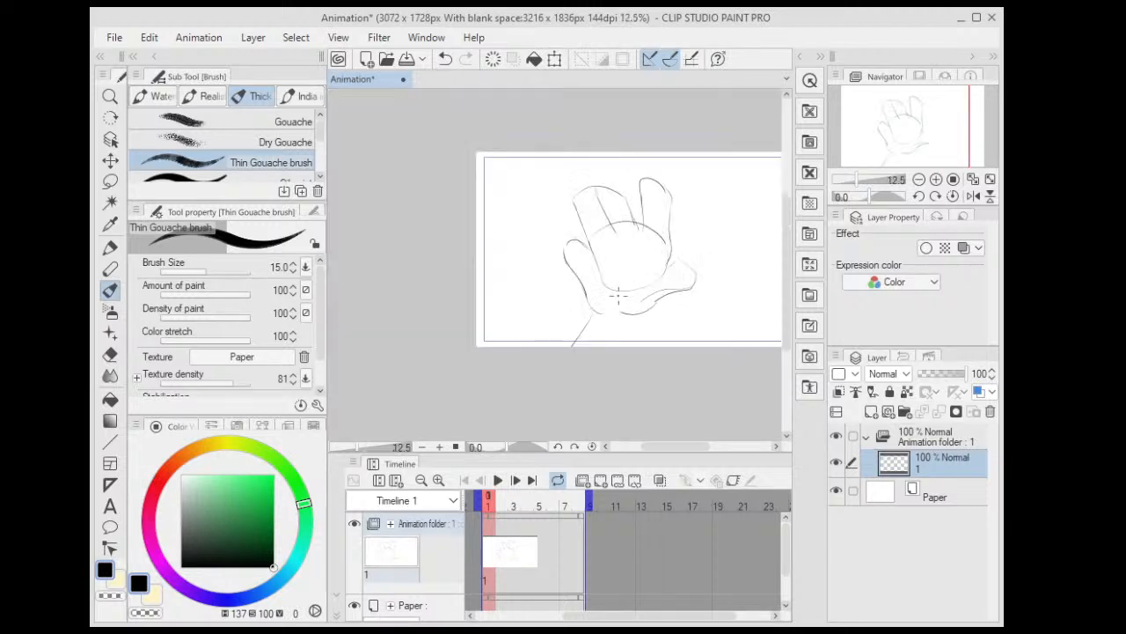
key(ctrl+z)
drag(591, 302, 569, 347)
key(ctrl+z)
drag(602, 283, 562, 327)
drag(640, 309, 636, 361)
drag(592, 297, 536, 346)
drag(707, 238, 598, 286)
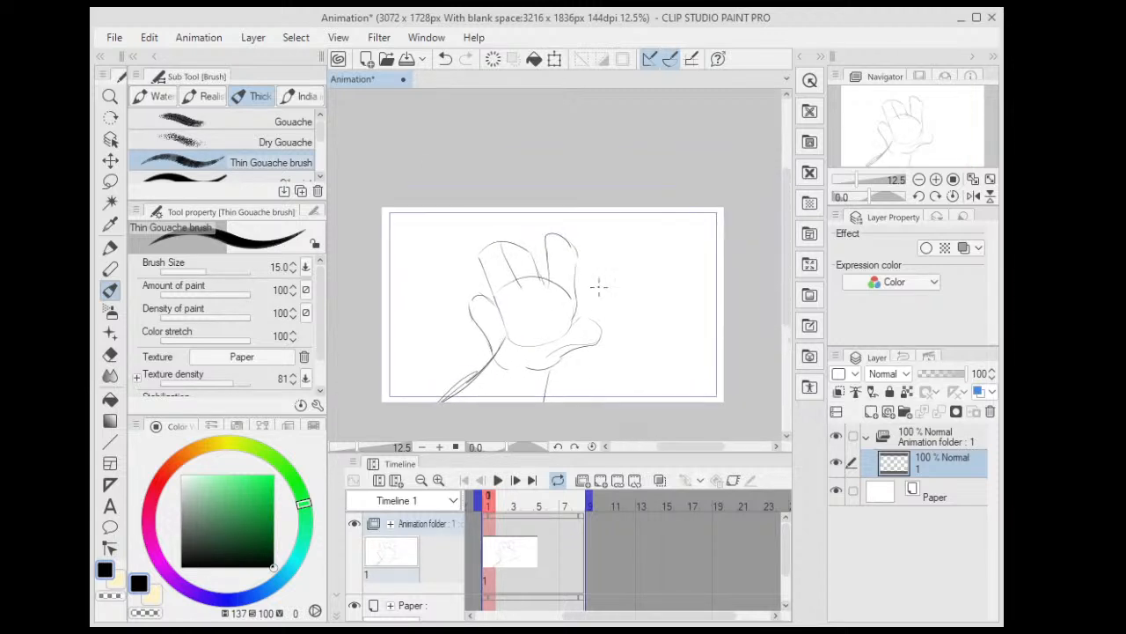
- Enlarge the Hard eraser to size 170 and erase the palm's construction lines inside the hand
scroll(599, 286, up, 1)
key(e)
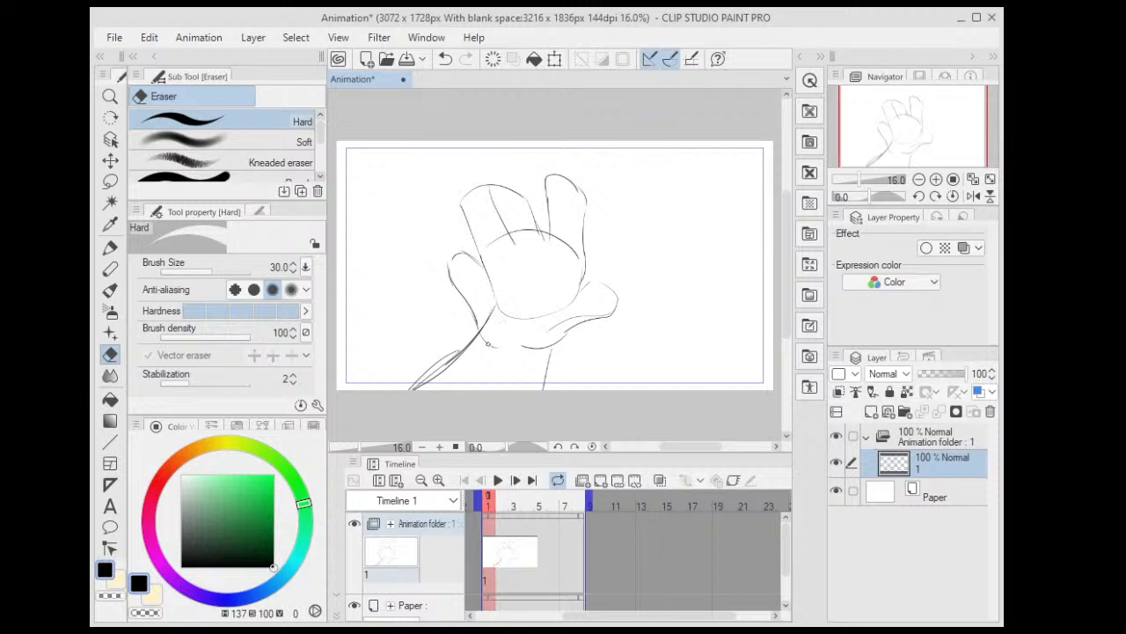
key(bracketright)
key(bracketright)
key(bracketright)
key(bracketright)
key(bracketright)
key(bracketright)
key(bracketright)
key(bracketright)
key(bracketright)
drag(518, 348, 518, 360)
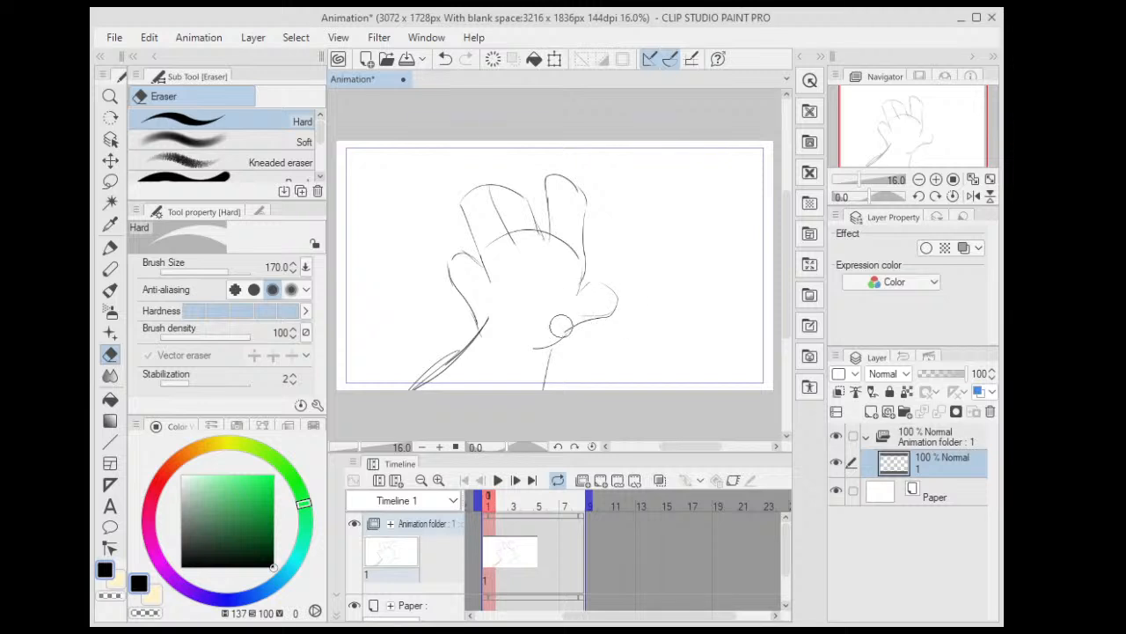
mouse_move(493, 225)
mouse_down()
mouse_move(526, 248)
mouse_move(519, 221)
mouse_move(566, 220)
mouse_up()
- Redraw the index finger's outer edge and the gap between the index and middle fingers with the Milli pen
scroll(542, 237, up, 2)
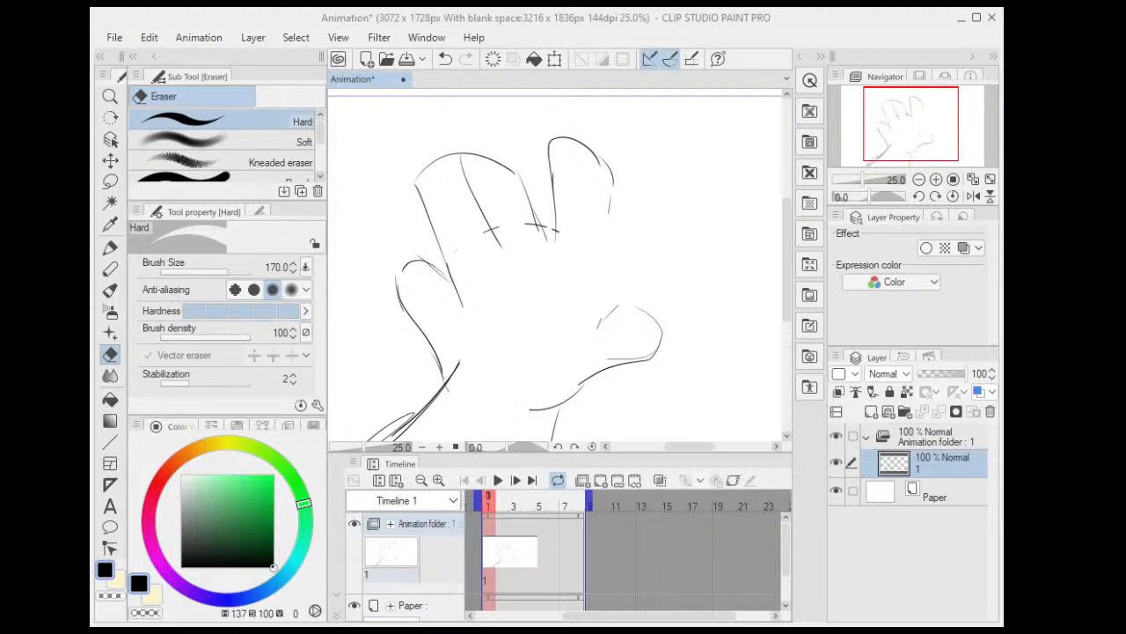
drag(559, 290, 518, 272)
key(p)
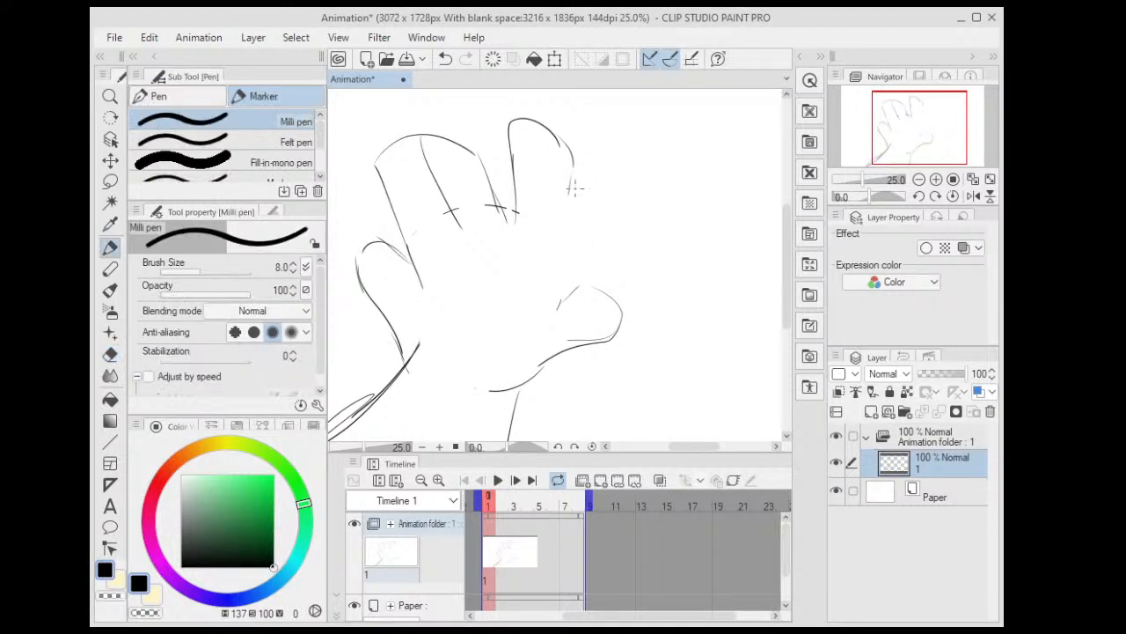
drag(572, 178, 557, 293)
mouse_move(570, 202)
mouse_down()
mouse_move(560, 308)
mouse_move(568, 238)
mouse_up()
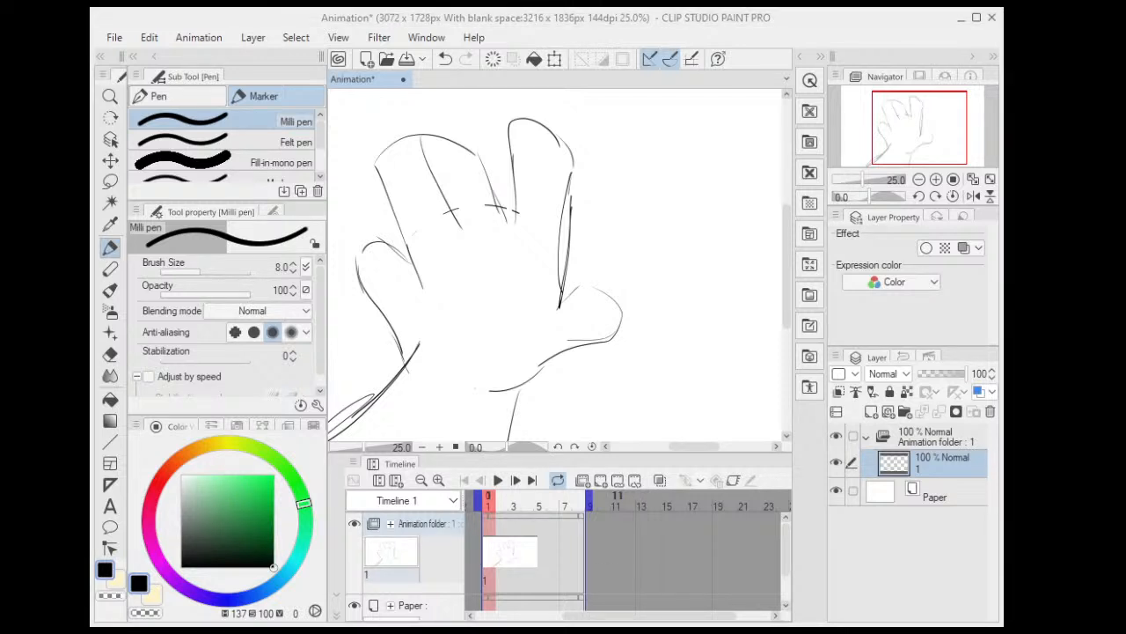
drag(487, 183, 505, 240)
drag(517, 199, 505, 238)
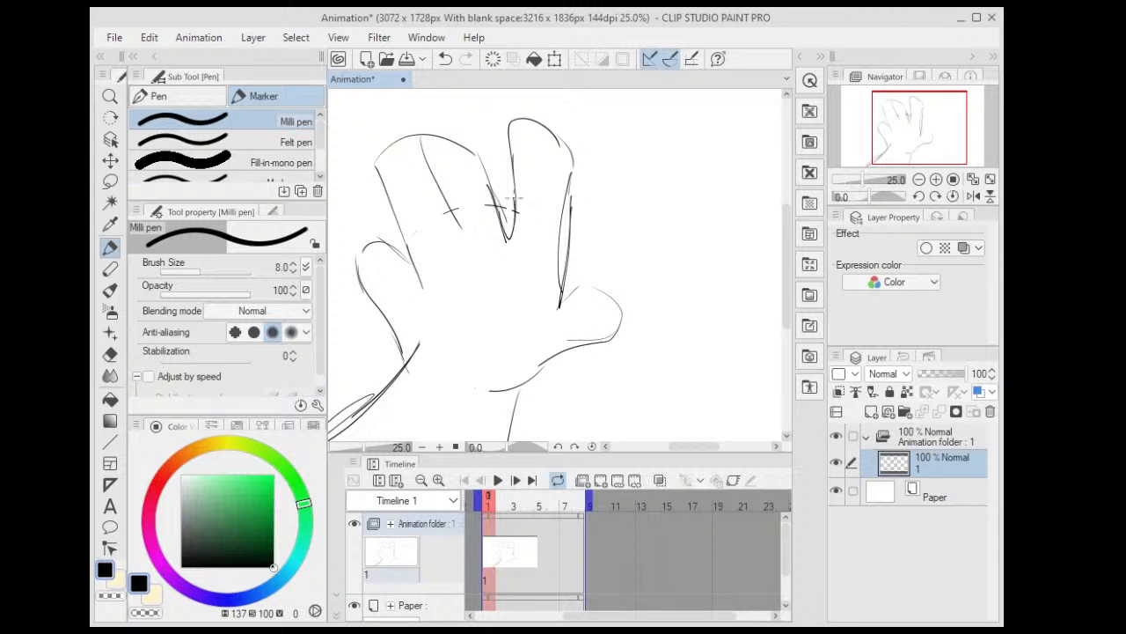
- Redraw the ring finger's outline and add a new dividing line between the ring and middle fingers
drag(438, 187, 463, 250)
drag(427, 170, 439, 185)
drag(376, 166, 419, 284)
scroll(444, 232, down, 2)
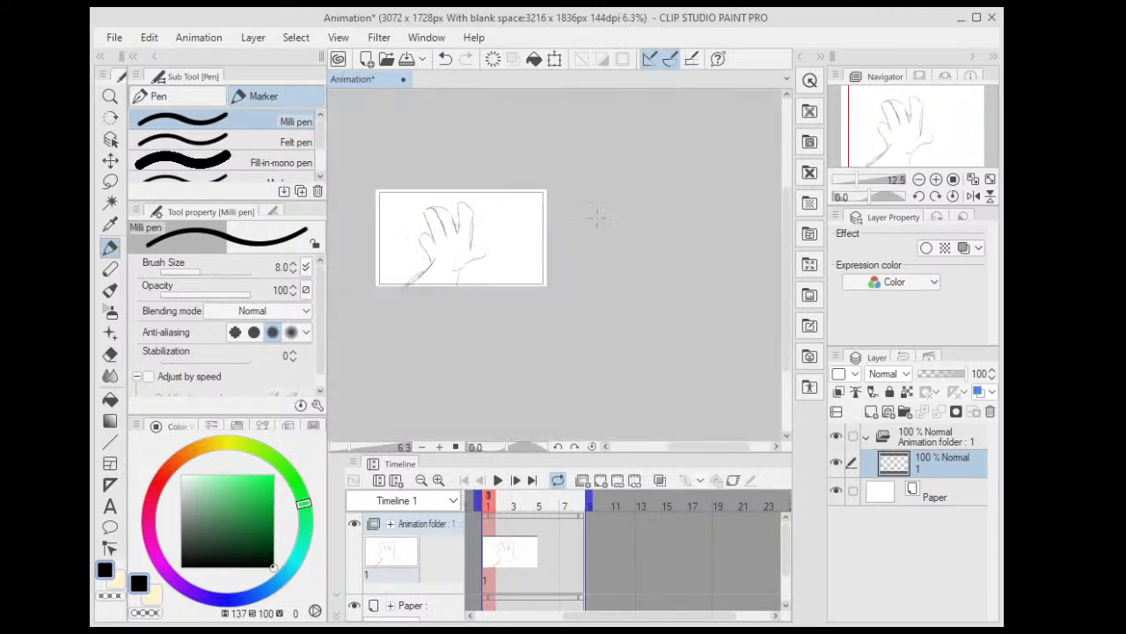
scroll(462, 230, up, 2)
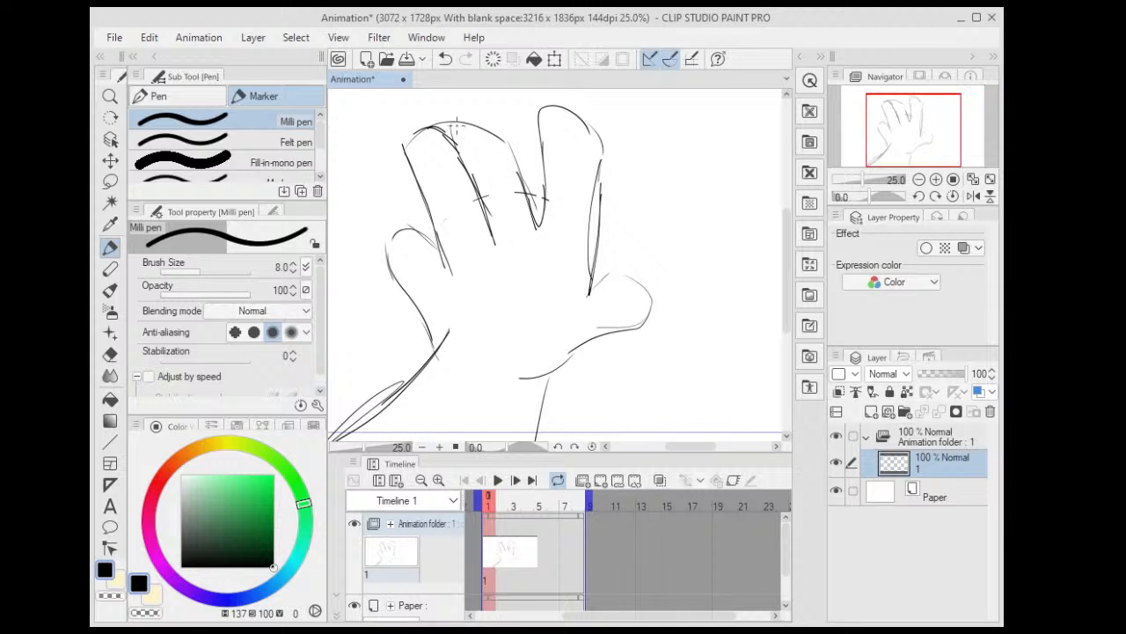
drag(451, 125, 466, 208)
drag(459, 158, 472, 238)
drag(461, 184, 482, 252)
- Erase the old finger divider and the old middle finger outline with the Hard eraser
key(e)
drag(458, 141, 490, 225)
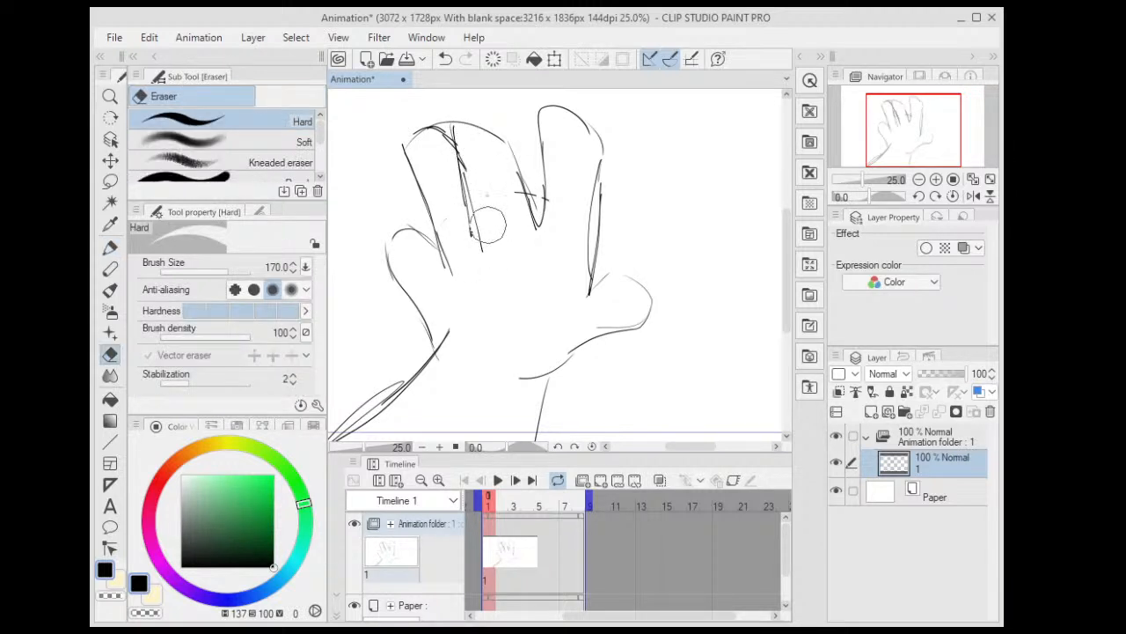
scroll(448, 116, down, 2)
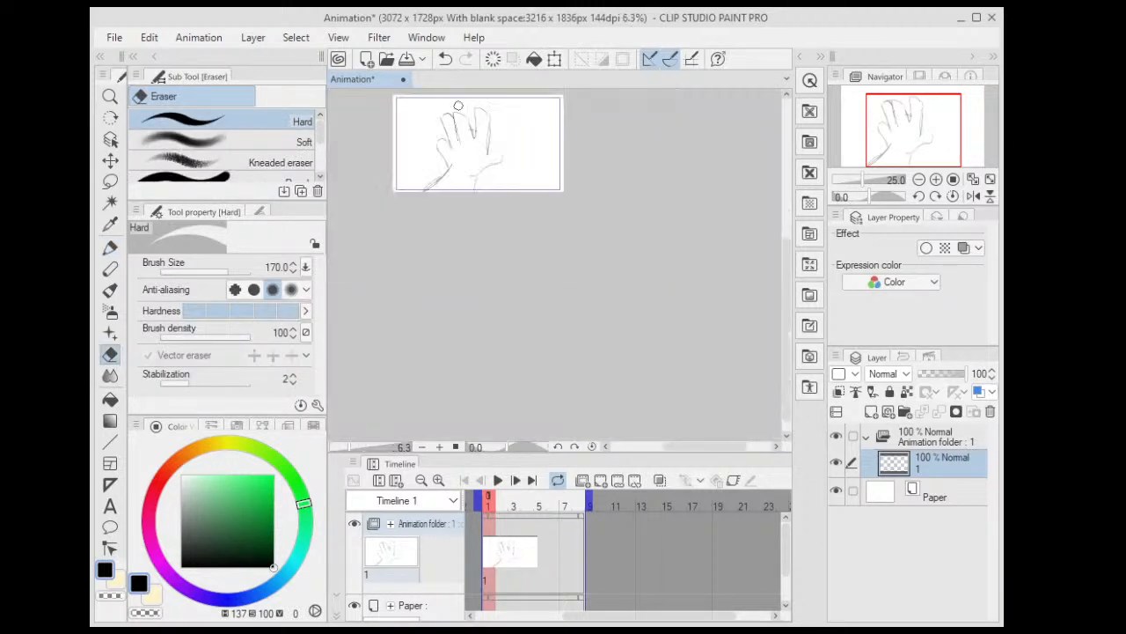
scroll(469, 156, up, 2)
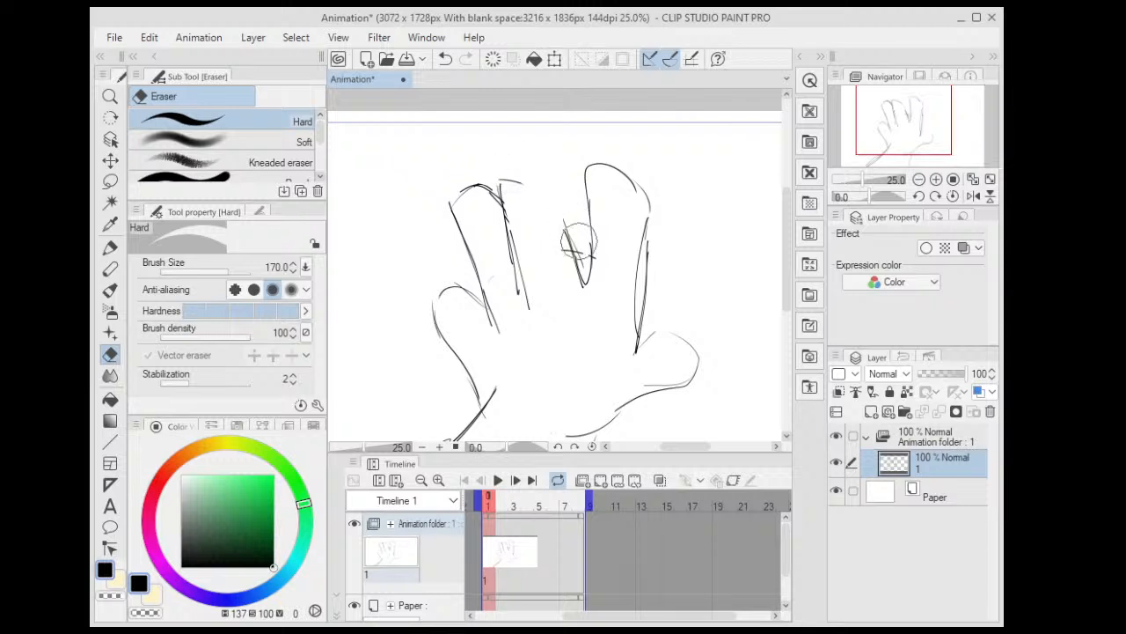
drag(578, 241, 575, 290)
- Redraw the middle finger's rounded tip and its side down to the index finger with the Milli pen
key(p)
mouse_move(498, 183)
mouse_down()
mouse_move(539, 168)
mouse_move(554, 180)
mouse_move(563, 252)
mouse_up()
drag(550, 195, 573, 286)
drag(563, 233, 577, 281)
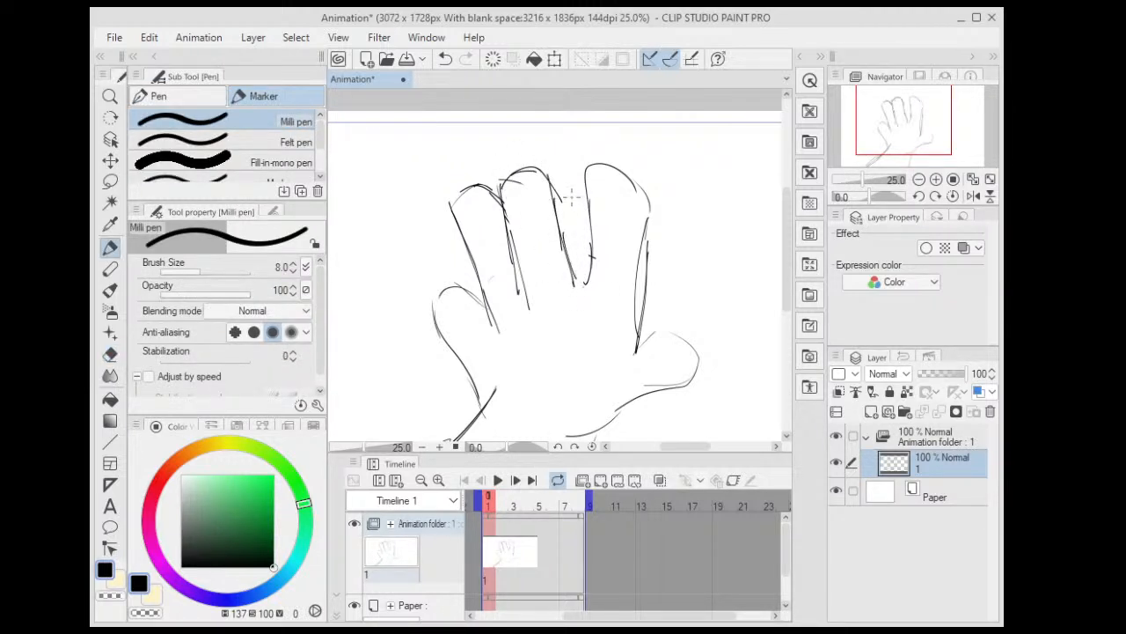
key(ctrl+z)
key(ctrl+z)
mouse_move(544, 174)
mouse_down()
mouse_move(573, 284)
mouse_move(590, 264)
mouse_up()
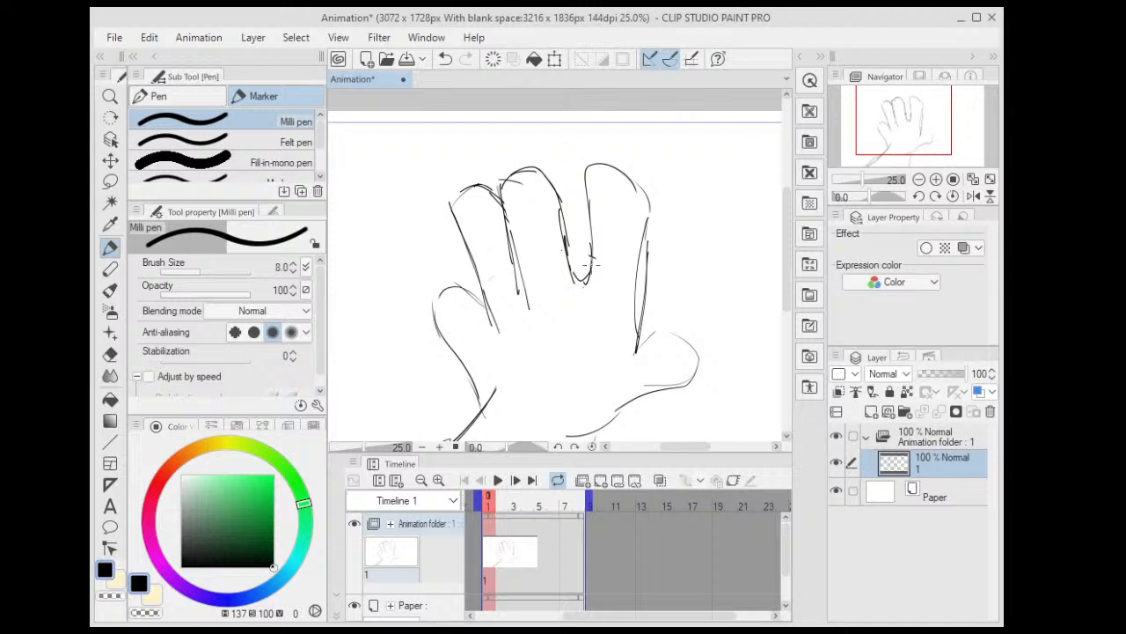
- Erase the stray lines around the ring finger with the Hard eraser
key(e)
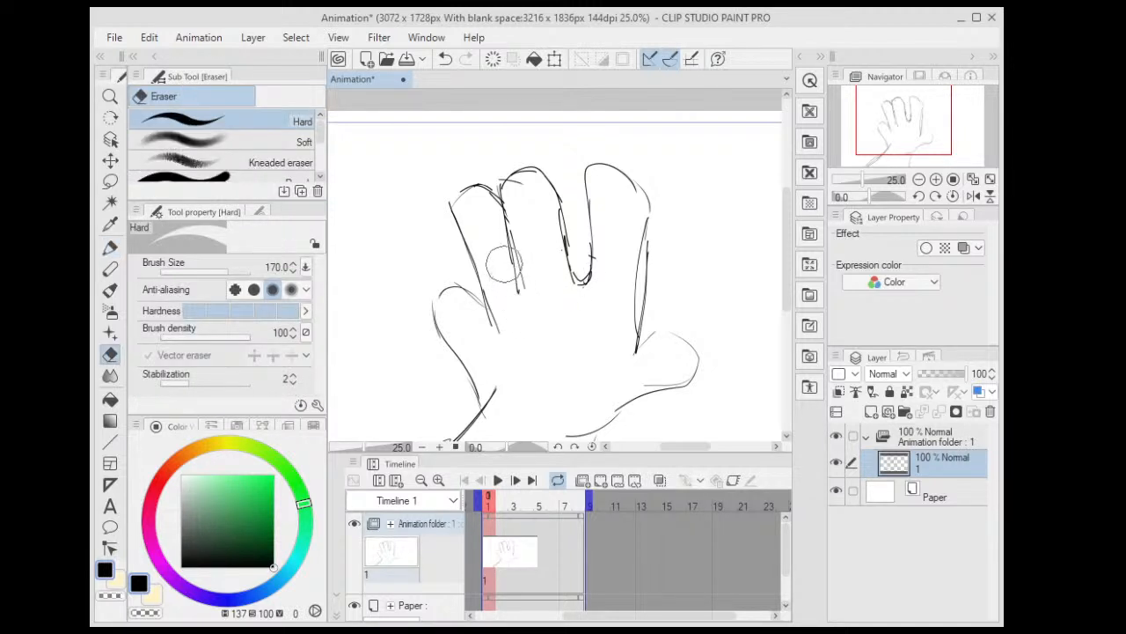
scroll(498, 339, down, 3)
scroll(636, 221, up, 3)
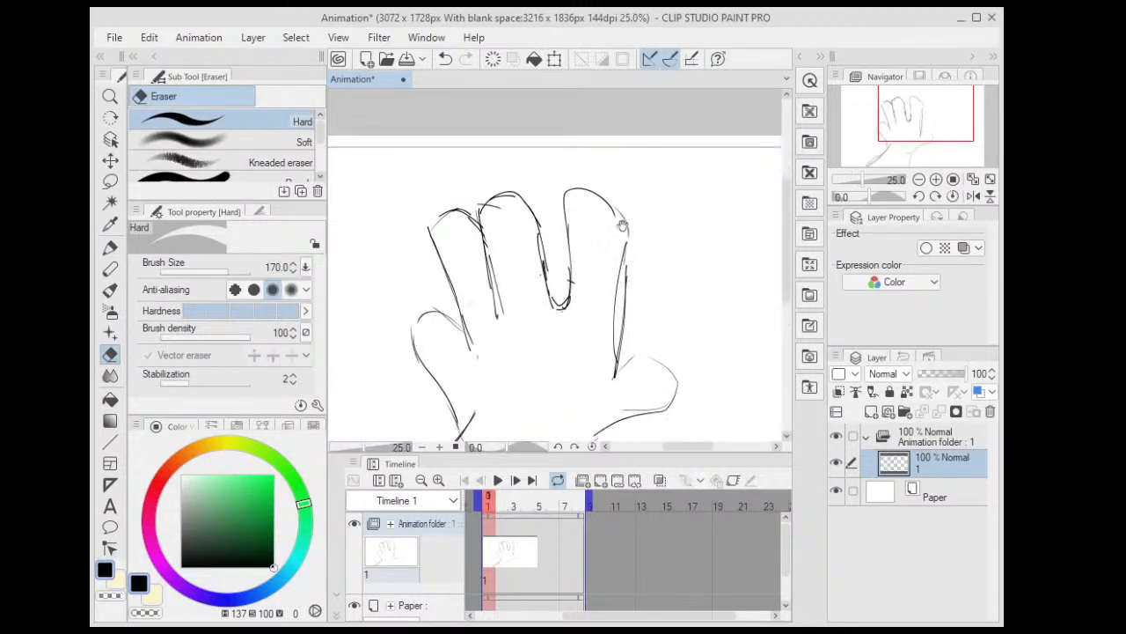
scroll(674, 189, down, 3)
scroll(611, 193, up, 3)
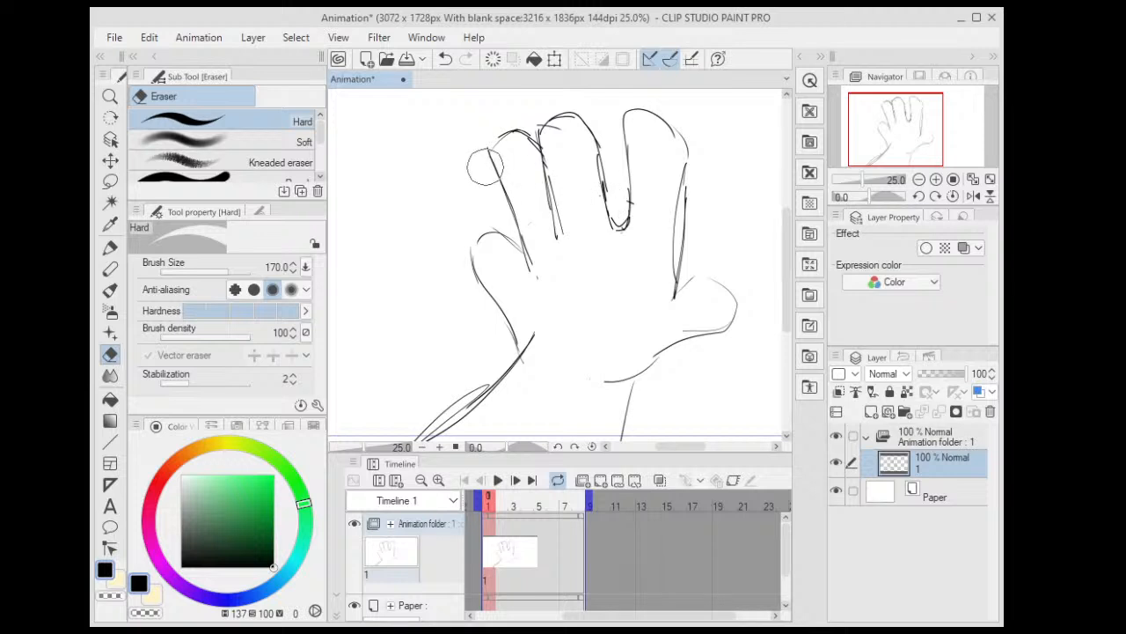
- Redraw the ring finger's outer edge with the Milli pen, undoing the first strokes
key(p)
mouse_move(499, 134)
mouse_down()
mouse_move(481, 181)
mouse_move(514, 231)
mouse_up()
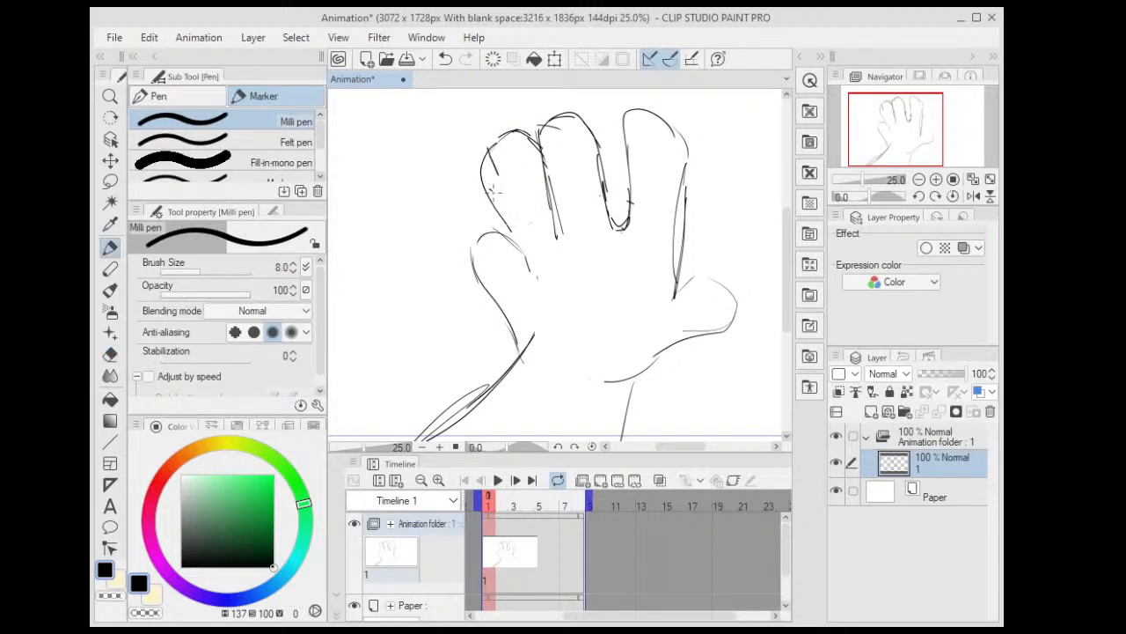
mouse_move(493, 192)
mouse_down()
mouse_move(528, 247)
mouse_move(487, 174)
mouse_up()
key(ctrl+z)
key(ctrl+z)
key(ctrl+z)
key(ctrl+z)
mouse_move(524, 253)
mouse_down()
mouse_move(488, 173)
mouse_move(519, 130)
mouse_up()
- Draw a taller tip on the middle finger and erase its old tip lines
scroll(568, 114, down, 2)
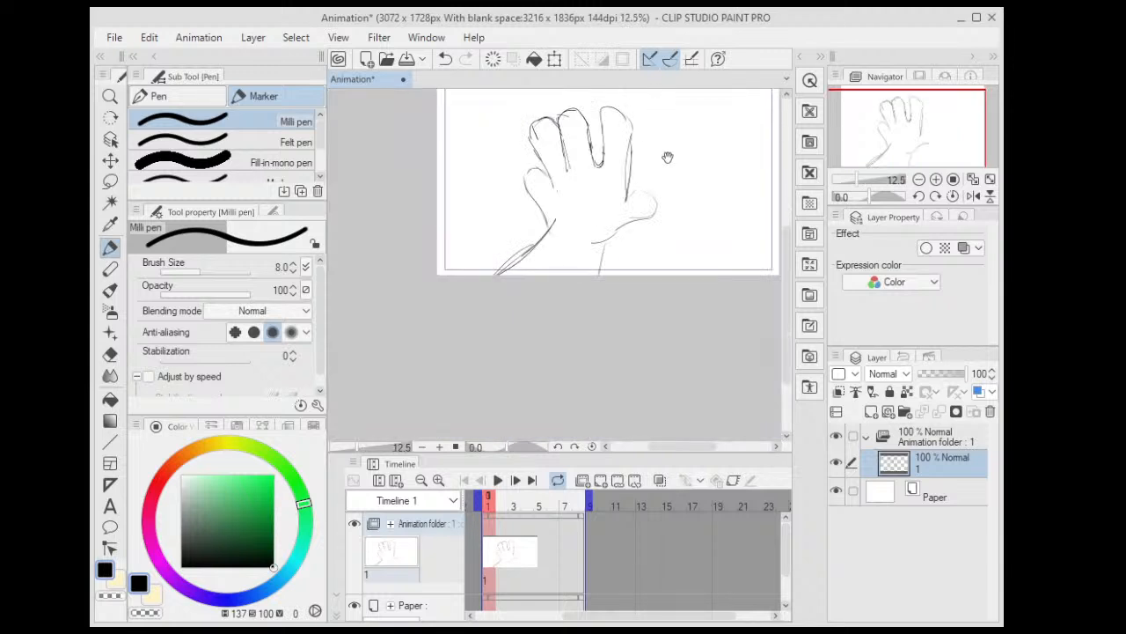
drag(666, 156, 664, 208)
scroll(560, 154, up, 2)
mouse_move(549, 204)
mouse_down()
mouse_move(557, 143)
mouse_move(594, 146)
mouse_move(616, 236)
mouse_up()
key(e)
drag(563, 167, 593, 183)
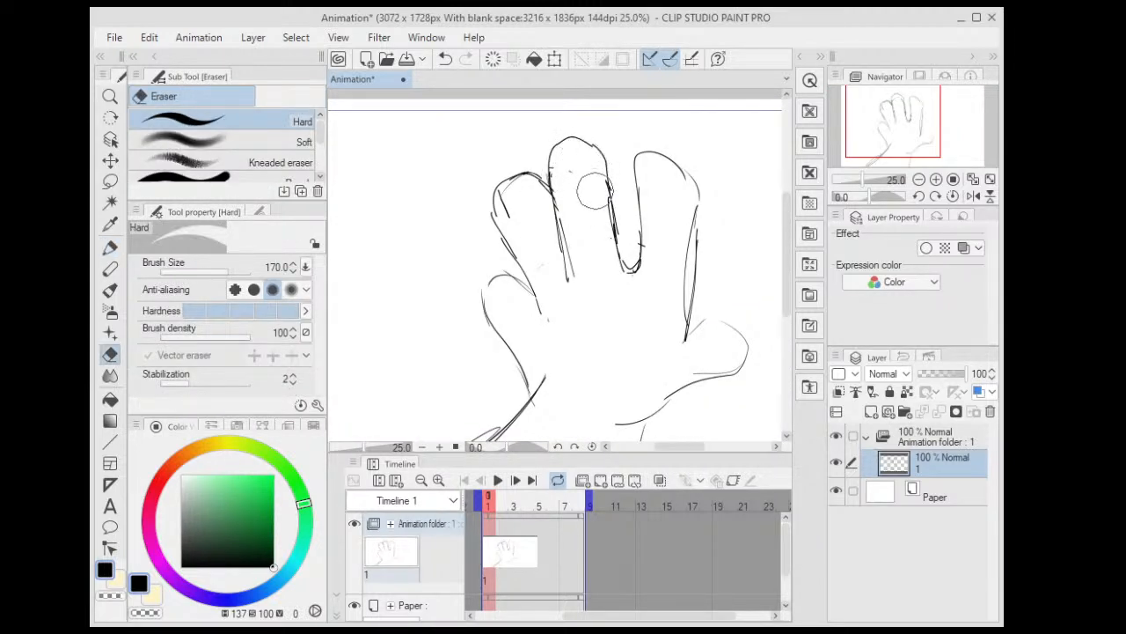
- Lasso the index finger, rotate it slightly outward from the middle finger, apply the transformation and deselect
scroll(674, 114, down, 2)
scroll(688, 139, up, 1)
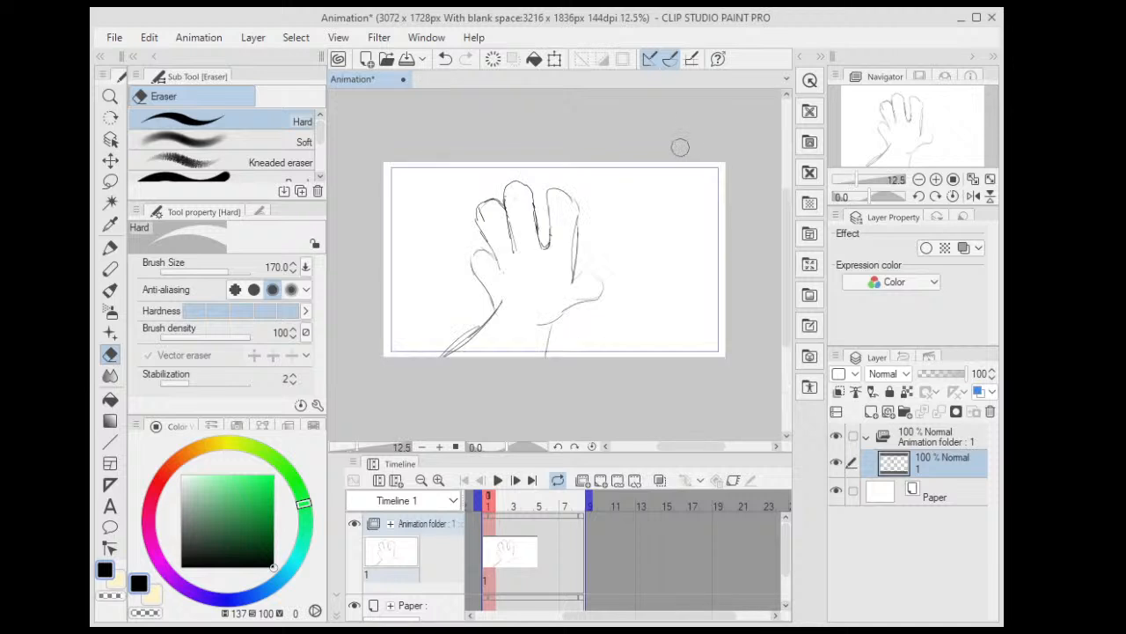
key(m)
mouse_move(595, 252)
mouse_down()
mouse_move(544, 234)
mouse_move(595, 160)
mouse_up()
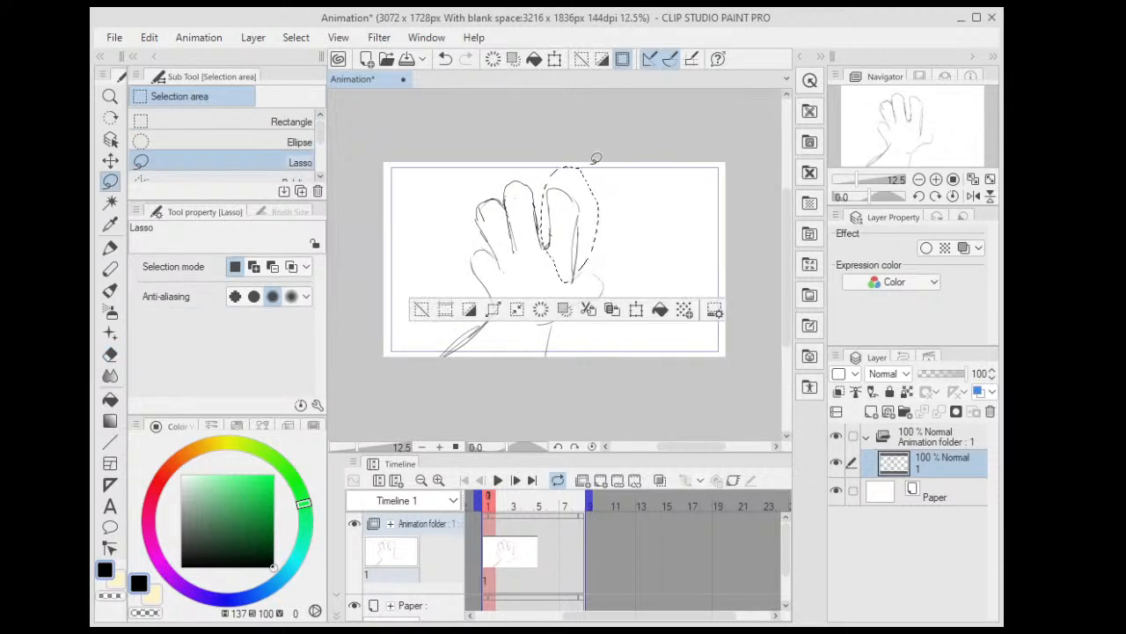
key(ctrl+t)
drag(653, 210, 653, 228)
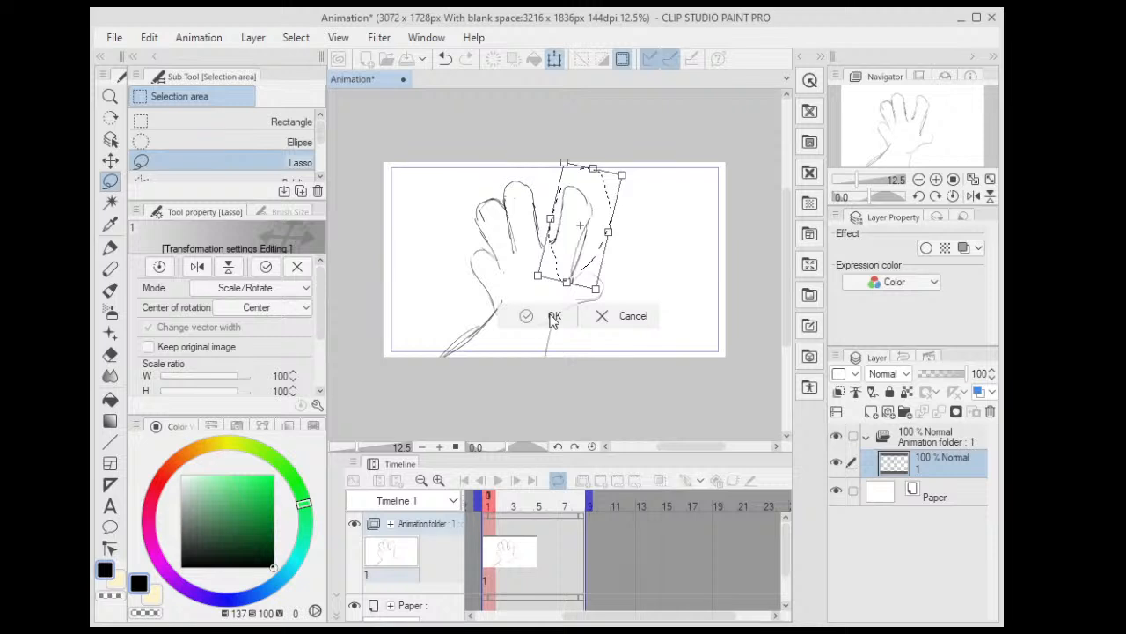
click(551, 316)
key(ctrl+d)
- Redraw the thumb longer and fuller with the Milli pen, then fit the whole canvas in view
key(p)
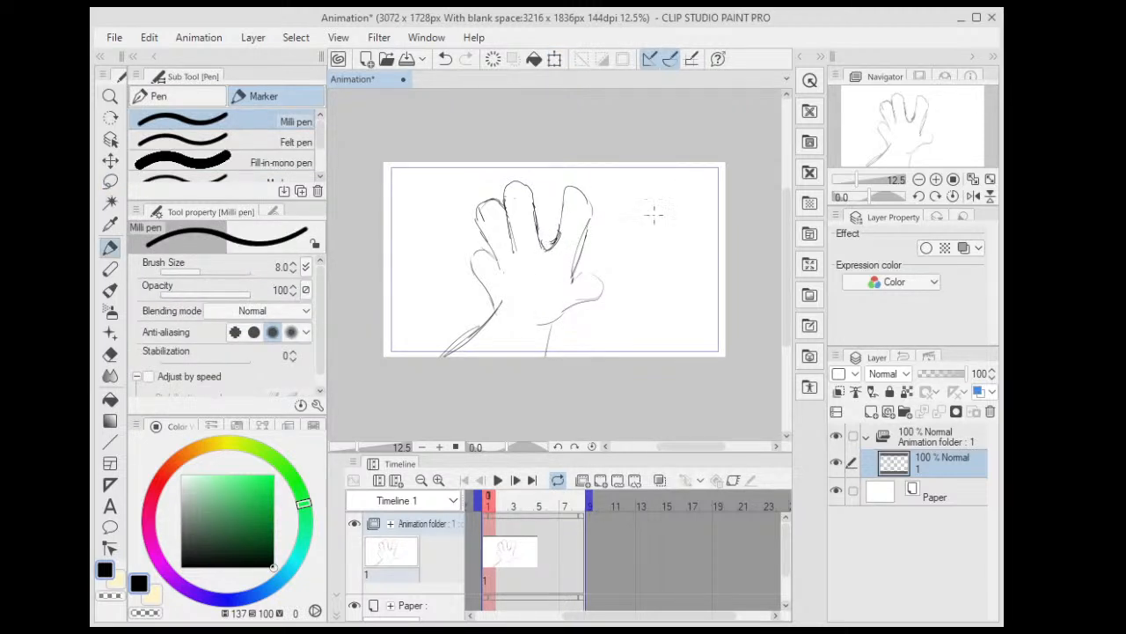
scroll(606, 270, up, 2)
mouse_move(545, 277)
mouse_down()
mouse_move(561, 254)
mouse_move(633, 216)
mouse_move(588, 220)
mouse_move(533, 259)
mouse_move(692, 321)
mouse_move(725, 310)
mouse_up()
key(h)
key(ctrl+at)
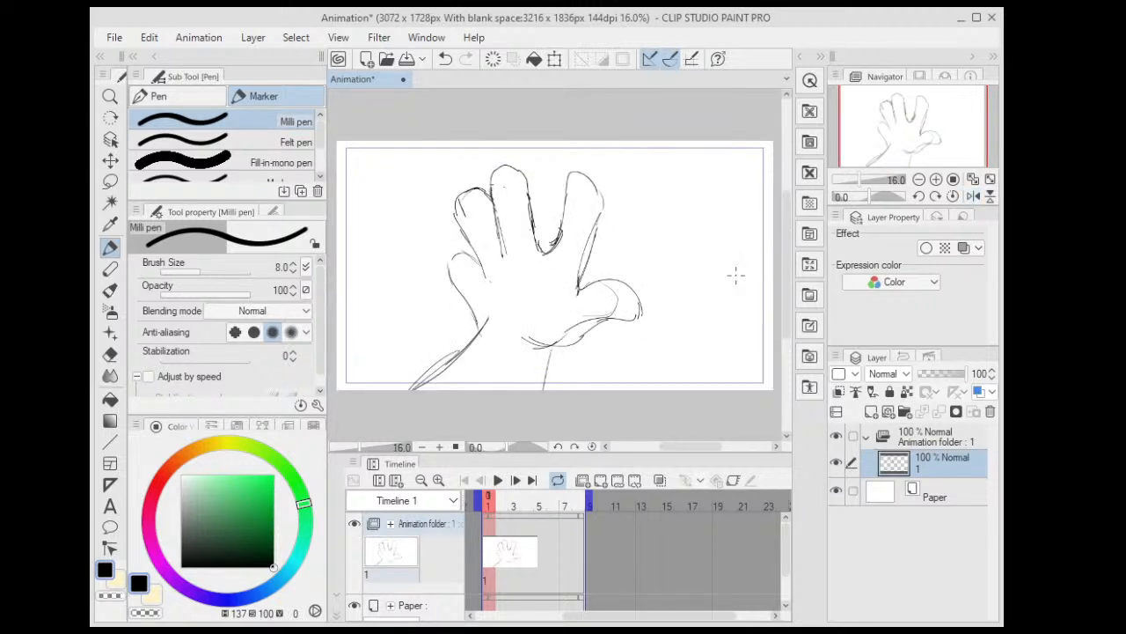
- Undo the longer thumb redraw and the extra stroke beside it, returning to the shorter thumb
key(ctrl+z)
mouse_move(583, 285)
mouse_down()
mouse_move(622, 269)
mouse_move(616, 310)
mouse_move(577, 328)
mouse_move(625, 274)
mouse_move(612, 312)
mouse_move(577, 332)
mouse_up()
key(ctrl+z)
key(e)
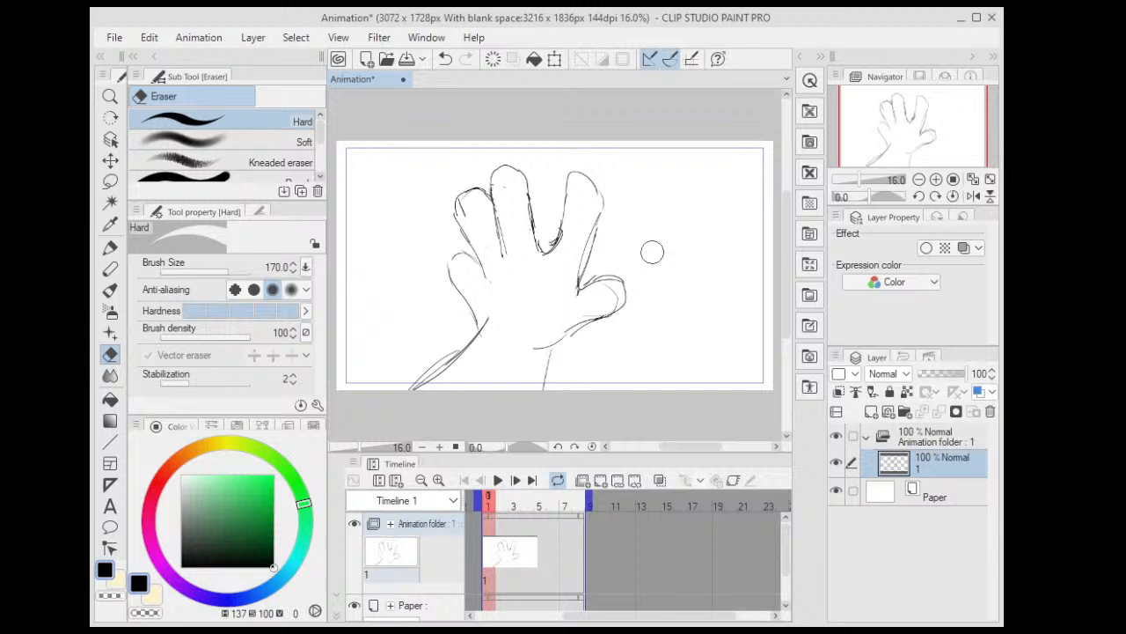
key(p)
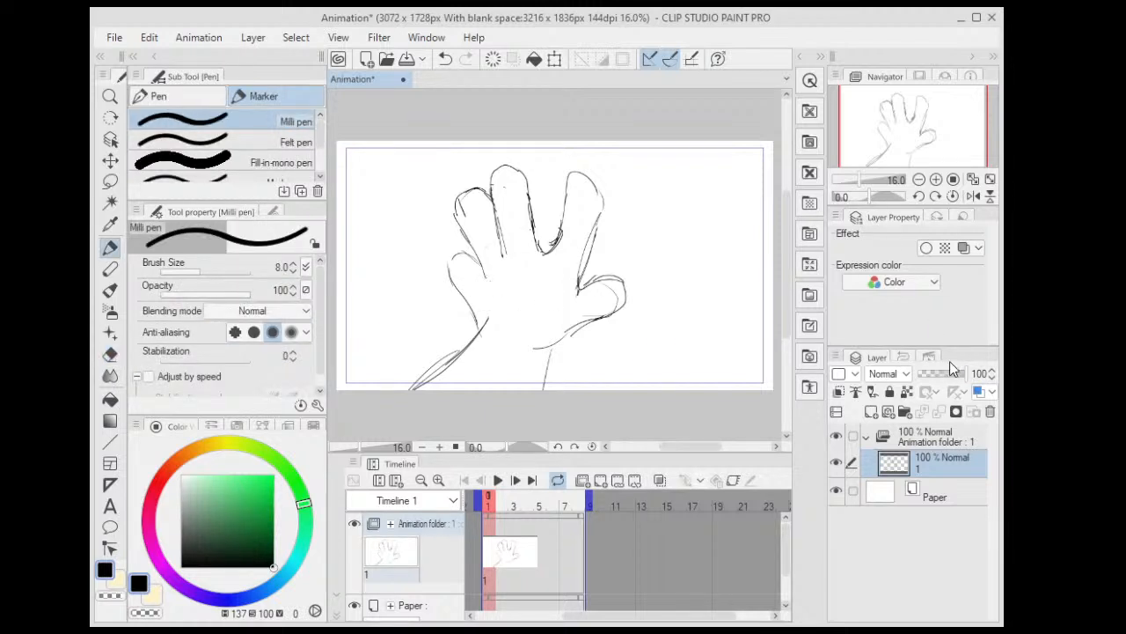
- Lower the open-hand layer's opacity to 16% and undo the new cel added above it
drag(949, 372, 930, 368)
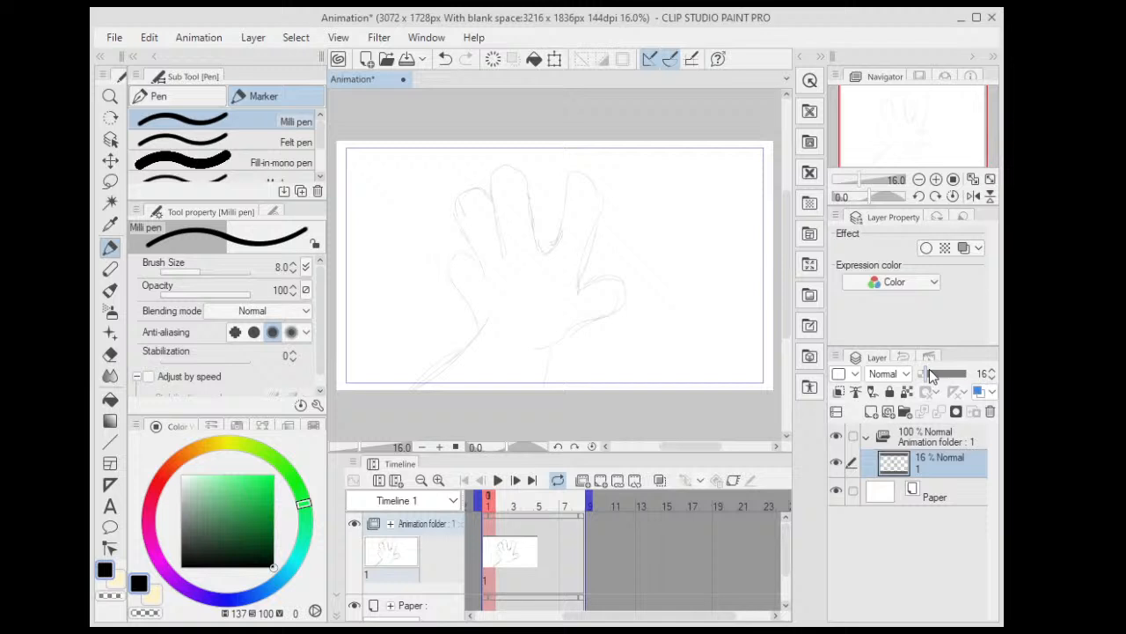
click(871, 410)
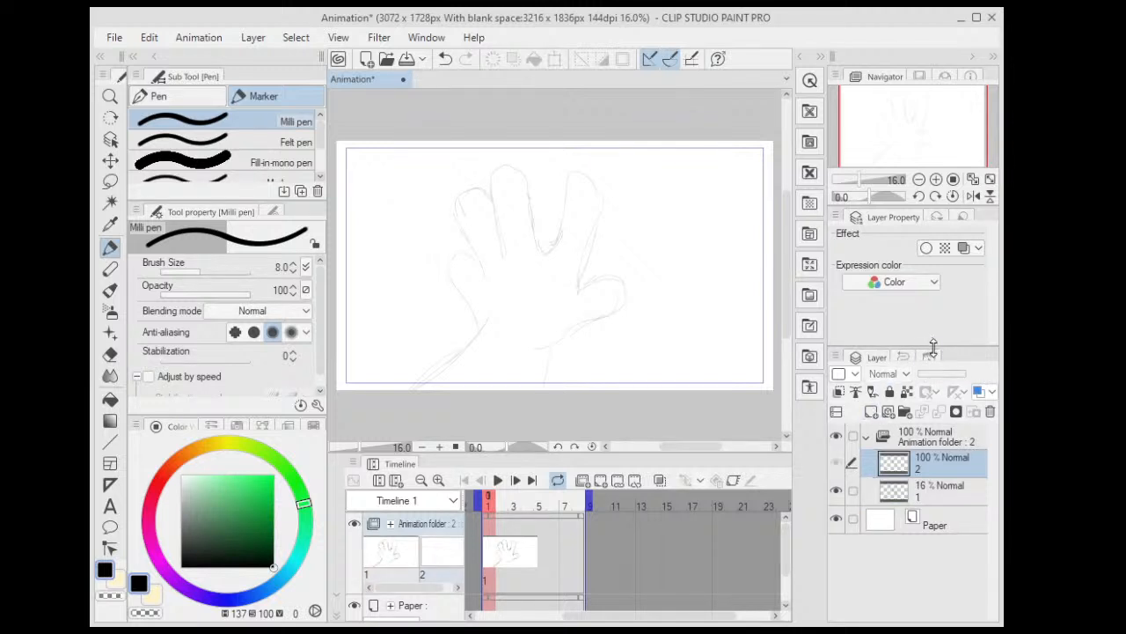
key(ctrl+z)
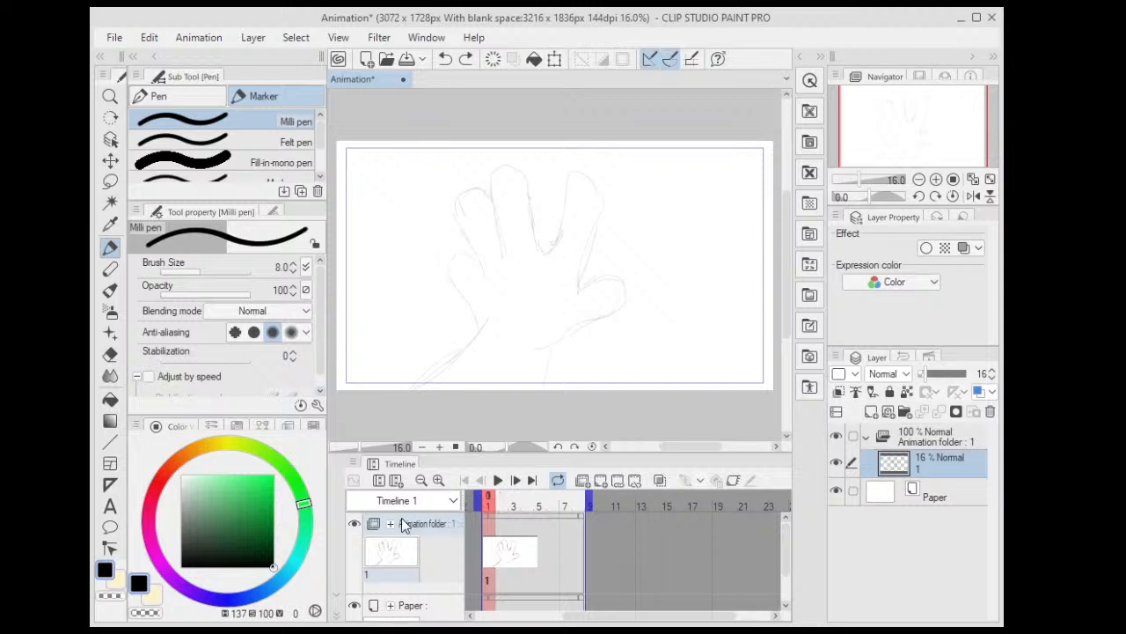
- Zoom in on the timeline and shift the open-hand cel's start to frame 2
click(439, 479)
drag(495, 563, 507, 560)
click(504, 560)
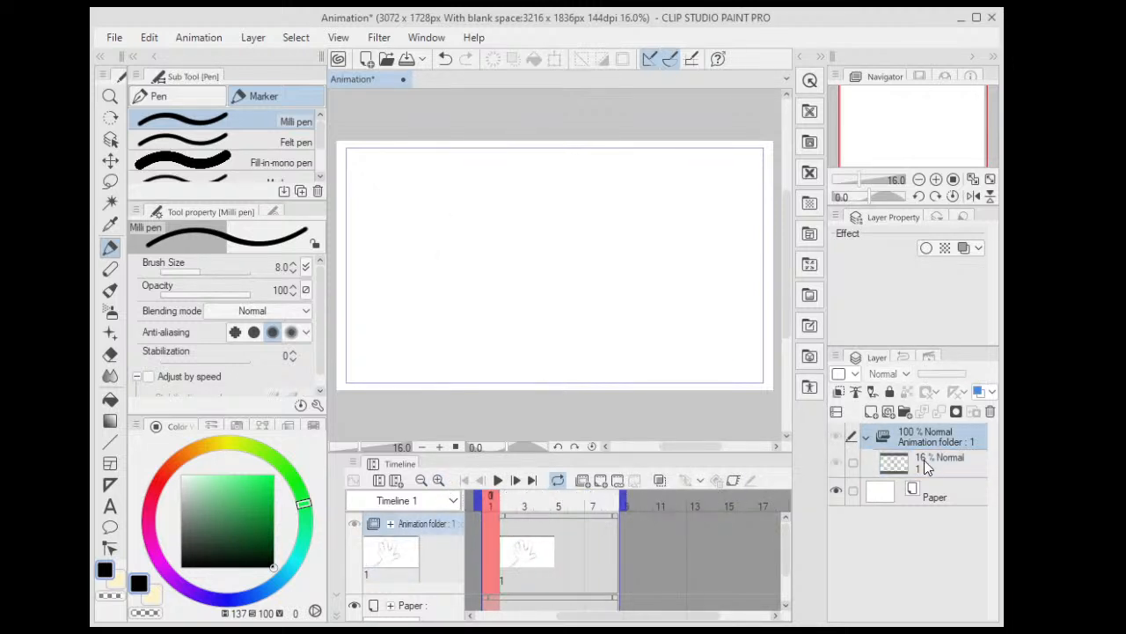
- Create a second blank cel in the animation folder and assign it to frame 1
click(889, 414)
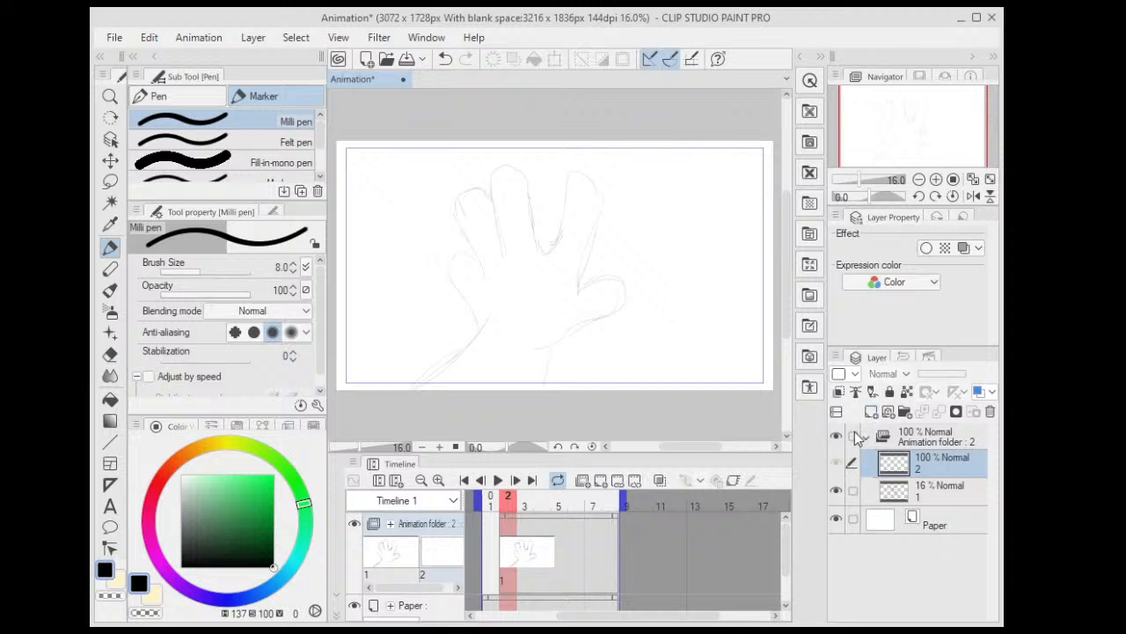
click(490, 554)
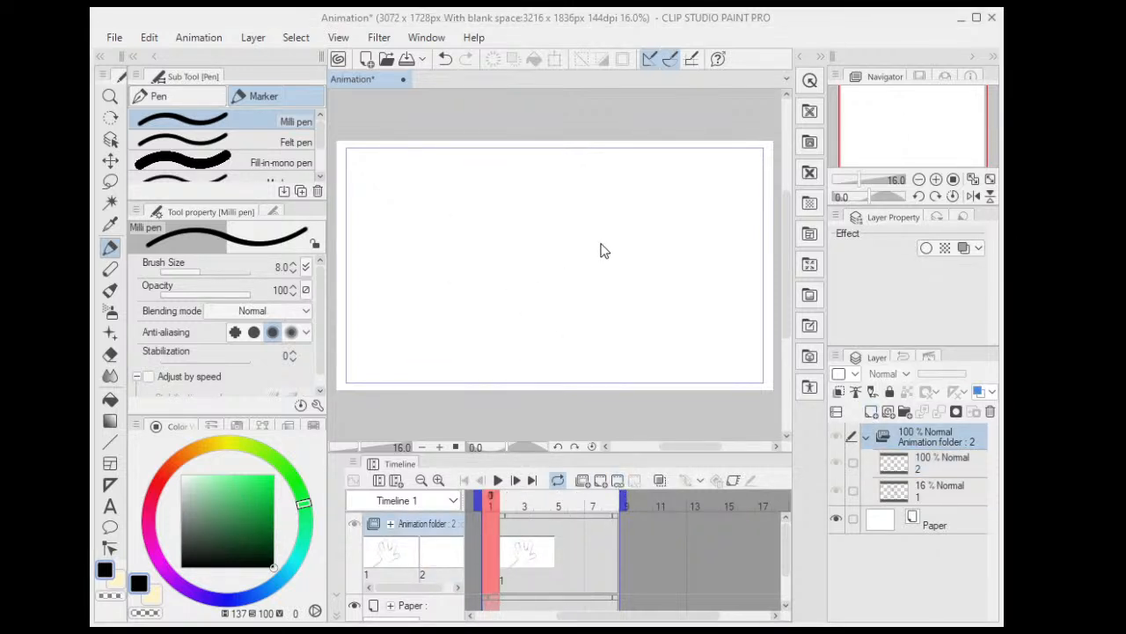
click(653, 186)
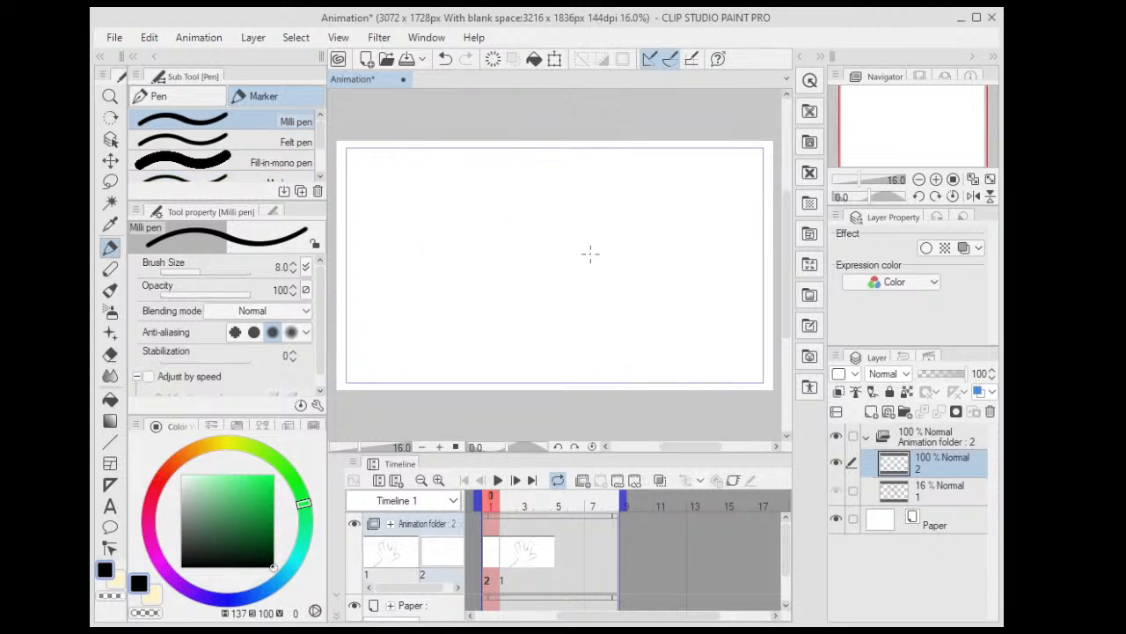
- Turn on onion skin for the animation and return to frame 1
click(662, 483)
click(512, 509)
click(495, 515)
mouse_move(555, 264)
mouse_down()
mouse_move(616, 269)
mouse_move(572, 361)
mouse_up()
scroll(616, 269, up, 3)
key(ctrl+z)
key(ctrl+z)
scroll(611, 216, down, 1)
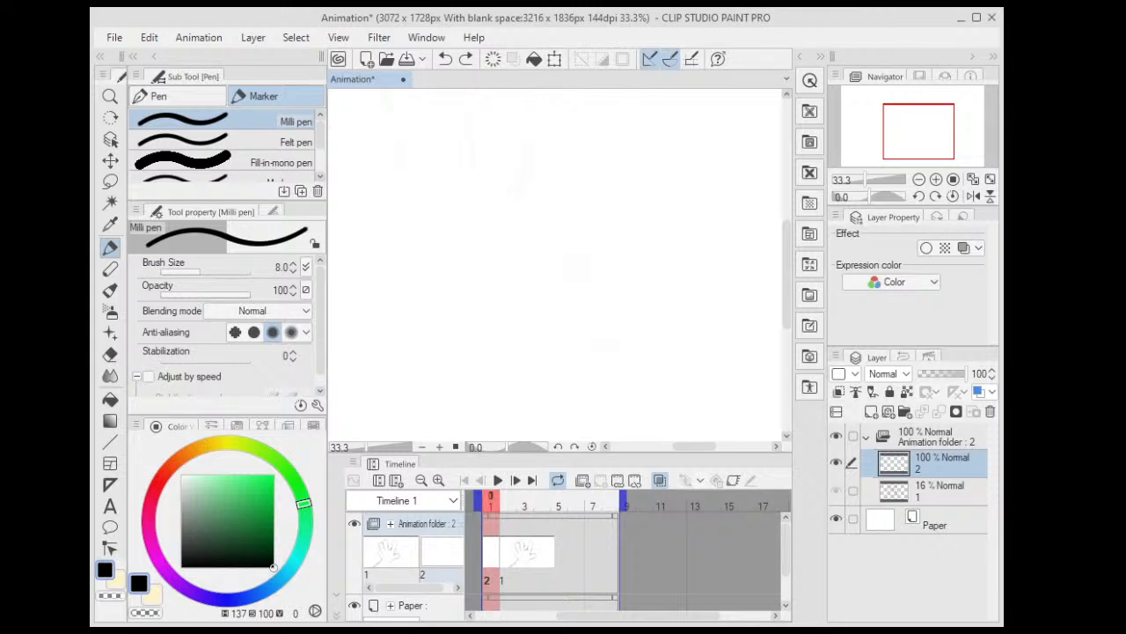
- Maximize the program window and get the open hand's onion skin showing on the empty cel at frame 1
click(976, 17)
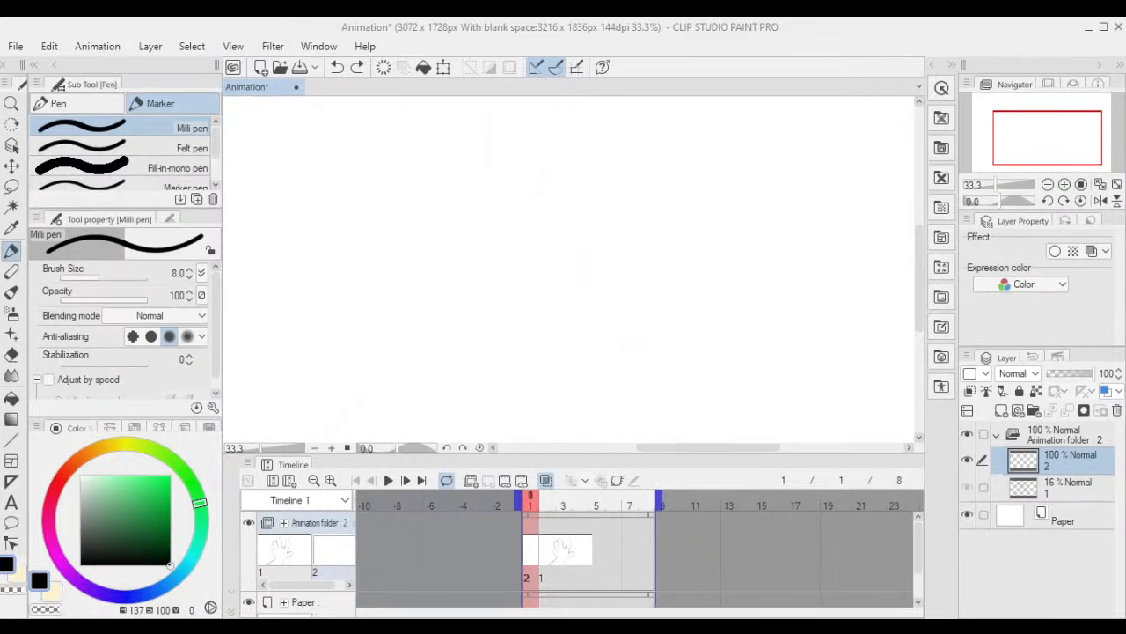
mouse_move(572, 272)
mouse_down()
mouse_move(613, 355)
mouse_move(655, 362)
mouse_up()
key(ctrl+z)
scroll(684, 298, down, 1)
drag(719, 220, 727, 266)
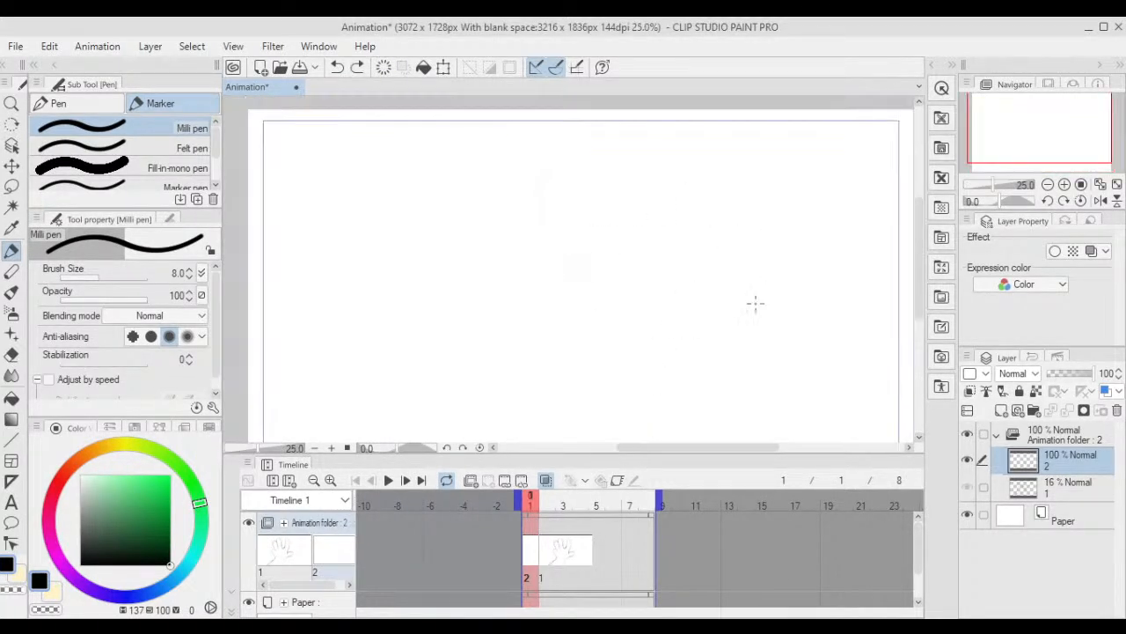
drag(626, 298, 529, 242)
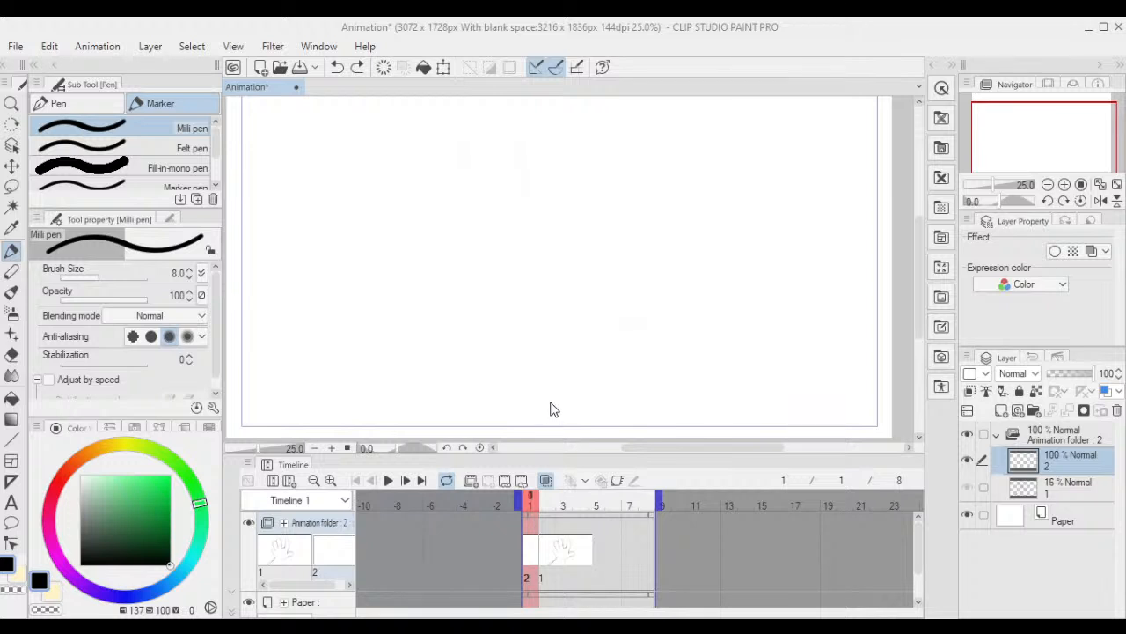
click(678, 210)
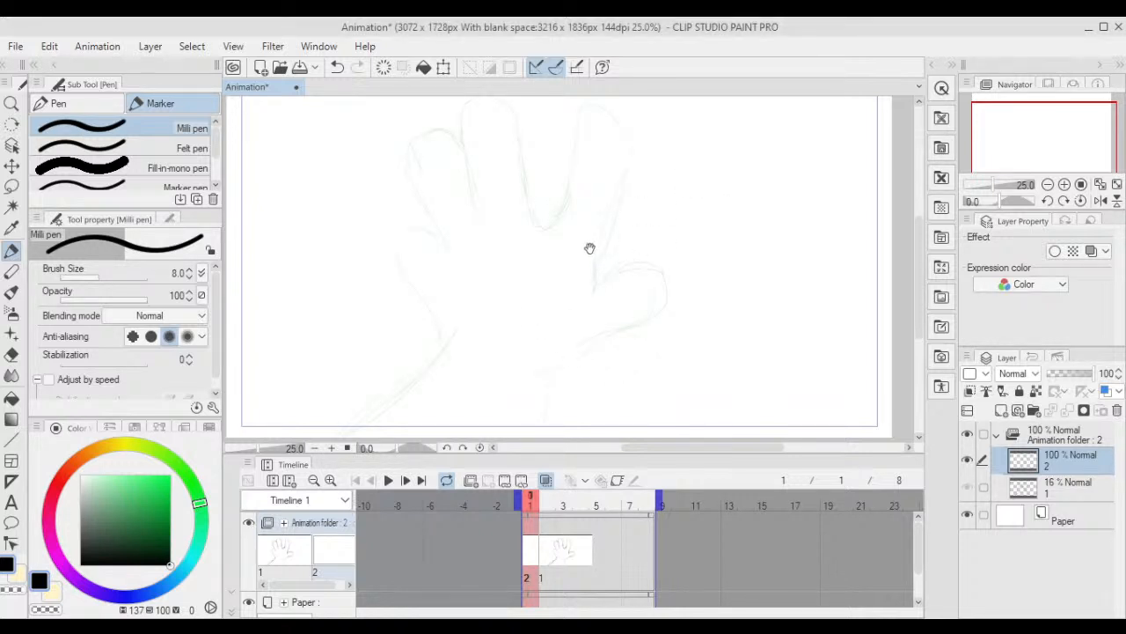
- Sketch a closed fist on cel 2 over the onion-skinned palm with the Milli pen, including knuckles, thumb and both palm edges
mouse_move(590, 248)
mouse_down()
mouse_move(585, 259)
mouse_move(595, 217)
mouse_move(609, 249)
mouse_up()
mouse_move(477, 237)
mouse_down()
mouse_move(524, 206)
mouse_move(544, 218)
mouse_up()
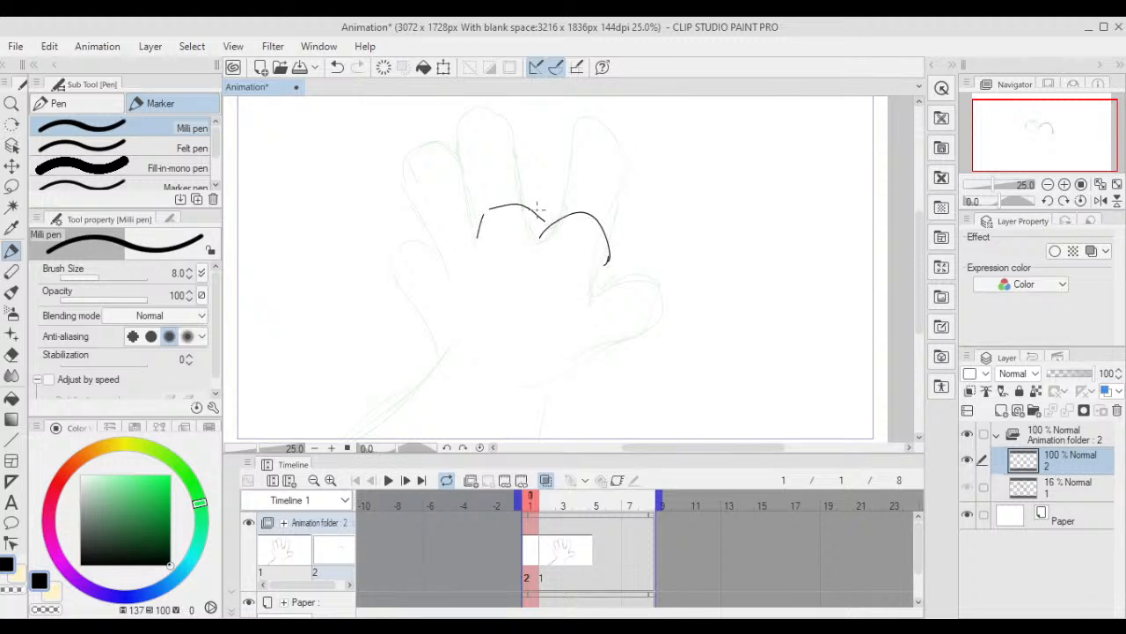
mouse_move(443, 275)
mouse_down()
mouse_move(442, 236)
mouse_move(484, 216)
mouse_move(429, 332)
mouse_up()
scroll(596, 244, down, 1)
mouse_move(608, 212)
mouse_down()
mouse_move(581, 278)
mouse_move(610, 269)
mouse_move(612, 294)
mouse_up()
drag(608, 306, 547, 345)
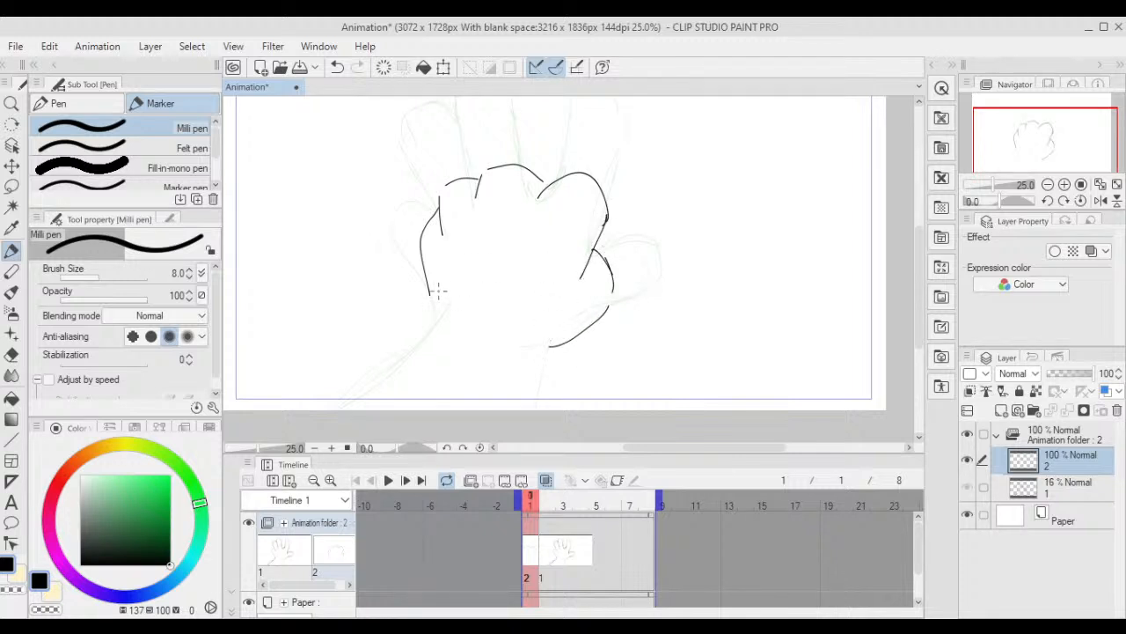
- Rotate the fist clockwise, move it down toward the canvas's lower edge, and apply the transformation
scroll(521, 176, down, 1)
key(ctrl+t)
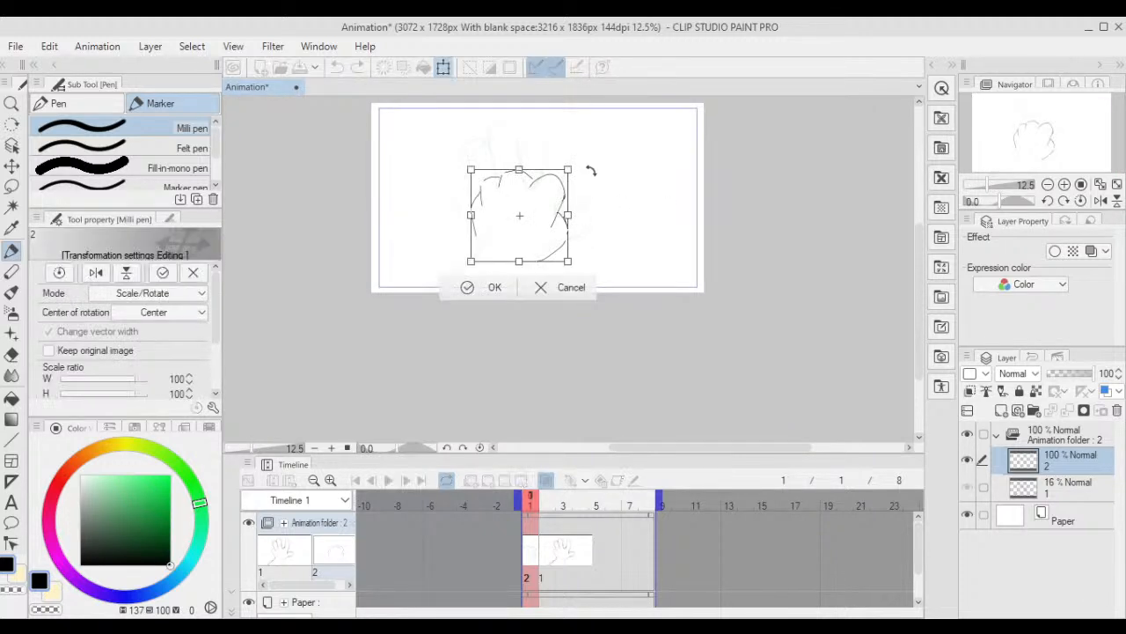
drag(591, 171, 570, 254)
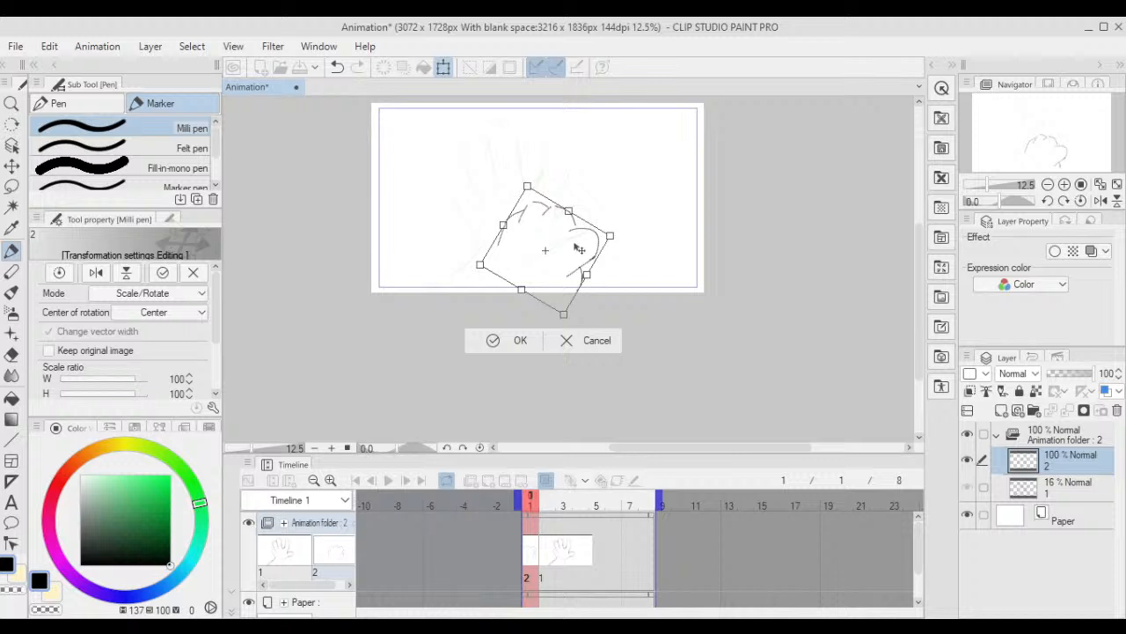
click(523, 341)
- Draw the forearm's outer line from the fist's wrist to the canvas's lower edge with the Thin Gouache brush, undoing the first attempt
key(b)
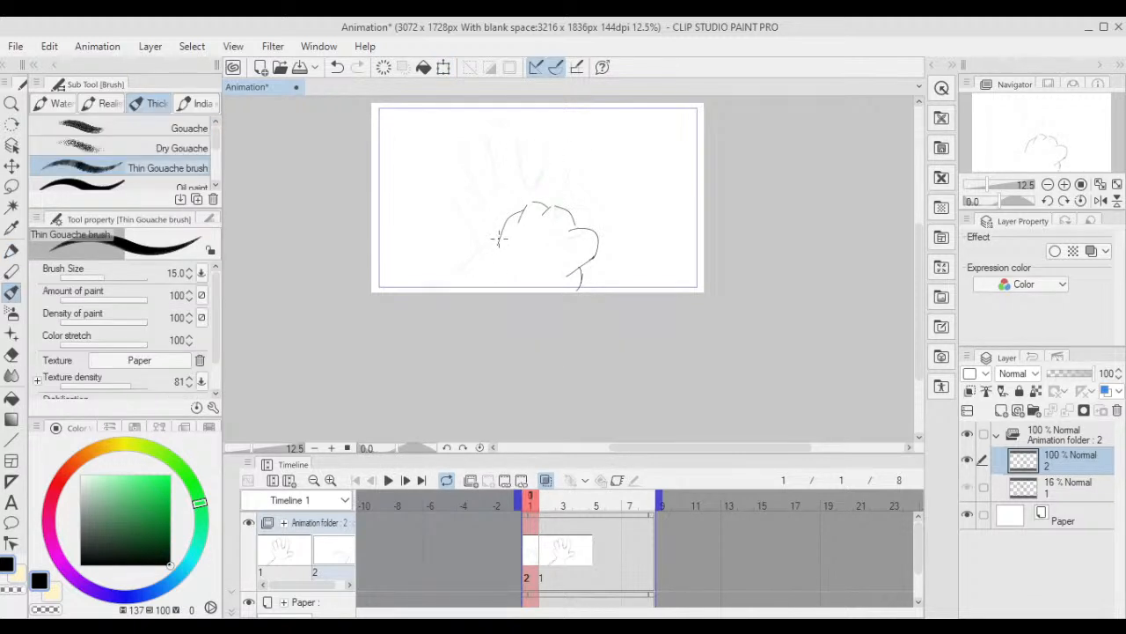
drag(499, 238, 425, 307)
key(ctrl+z)
drag(497, 258, 454, 291)
drag(610, 253, 631, 269)
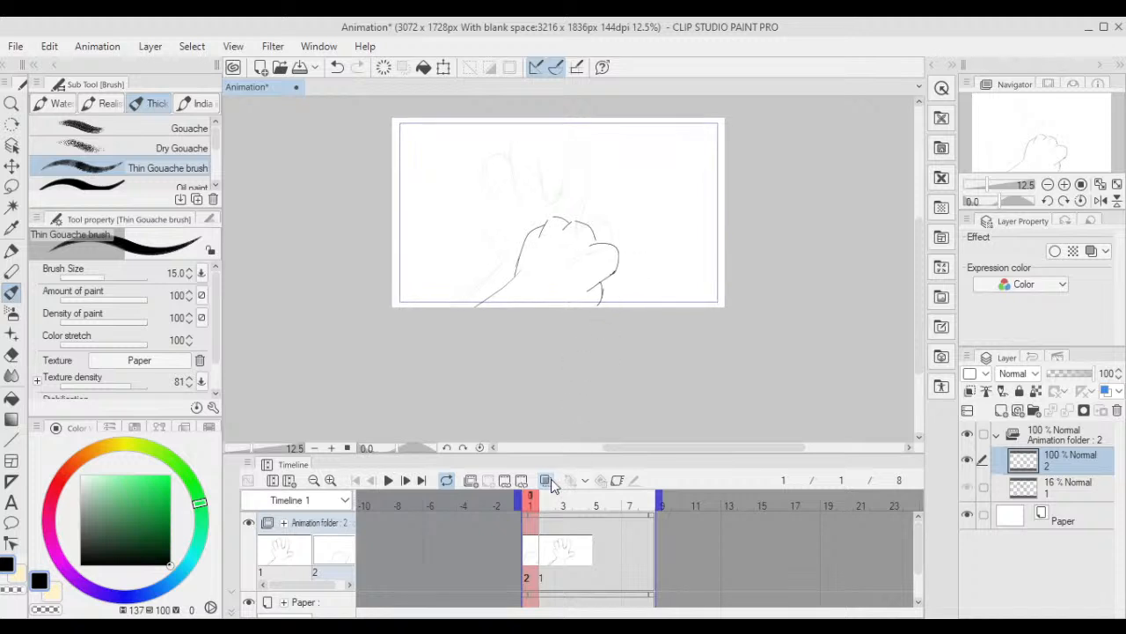
- Shift the open-hand cel's start to frame 3 and add a new blank cel at frame 2
click(547, 505)
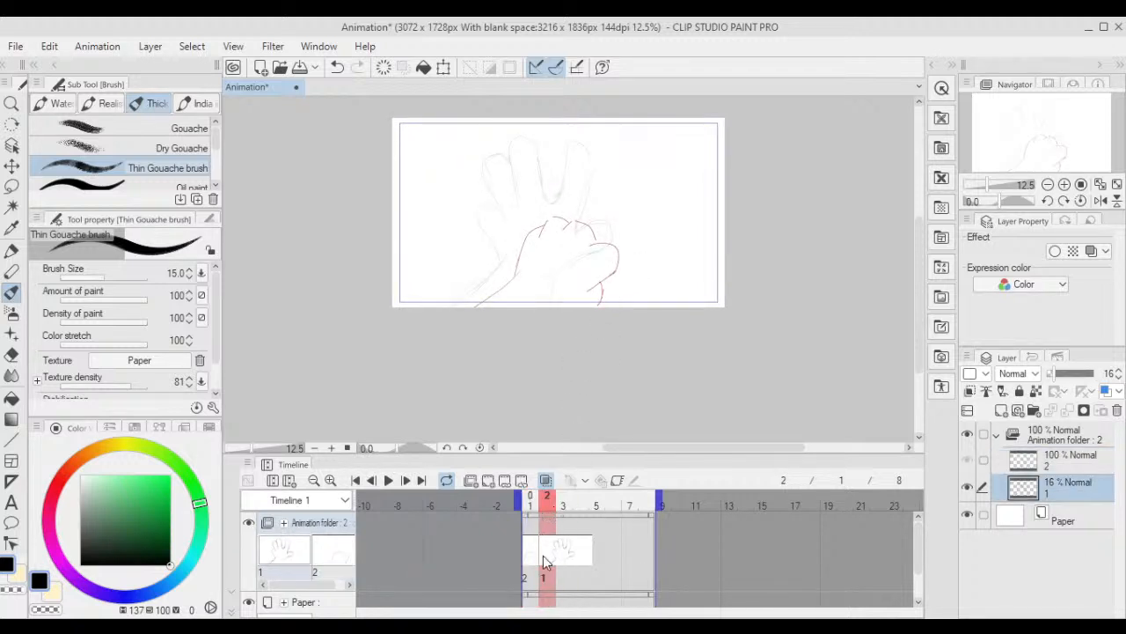
drag(546, 560, 553, 557)
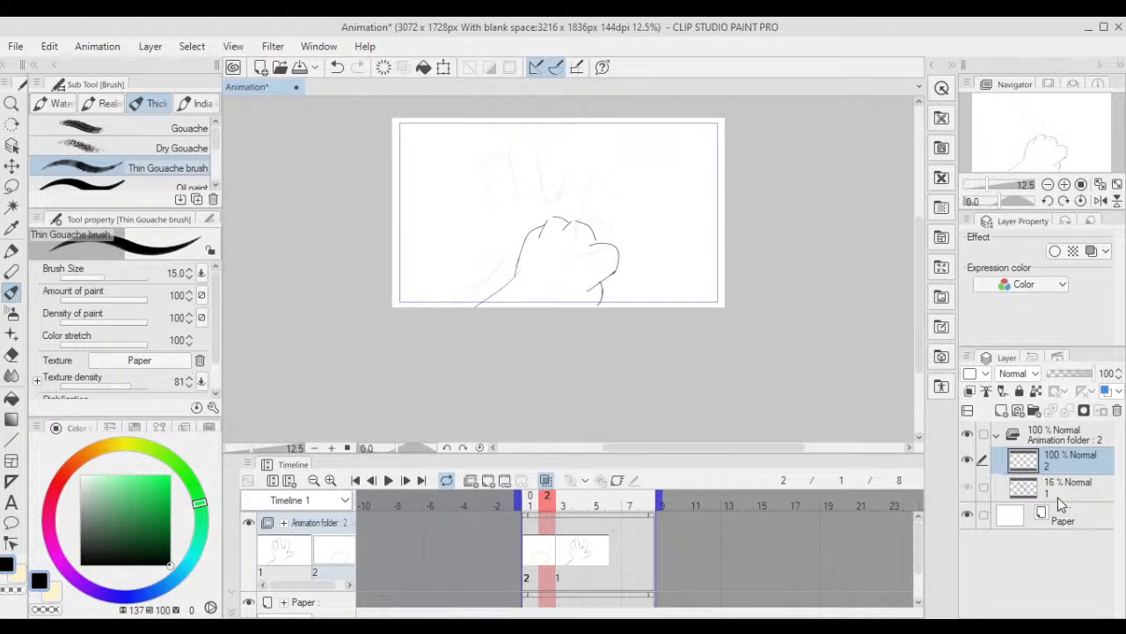
click(548, 478)
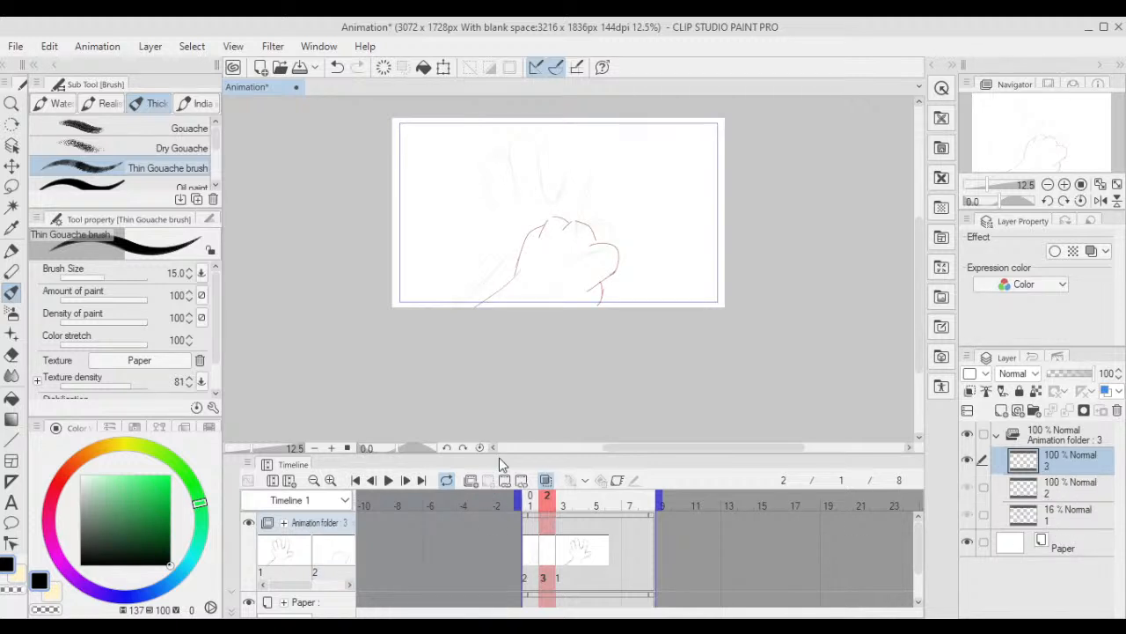
- Sketch the half-closed hand on cel 3, with curled fingers and a bent thumb, between the onion-skinned fist and open hand
scroll(616, 244, up, 3)
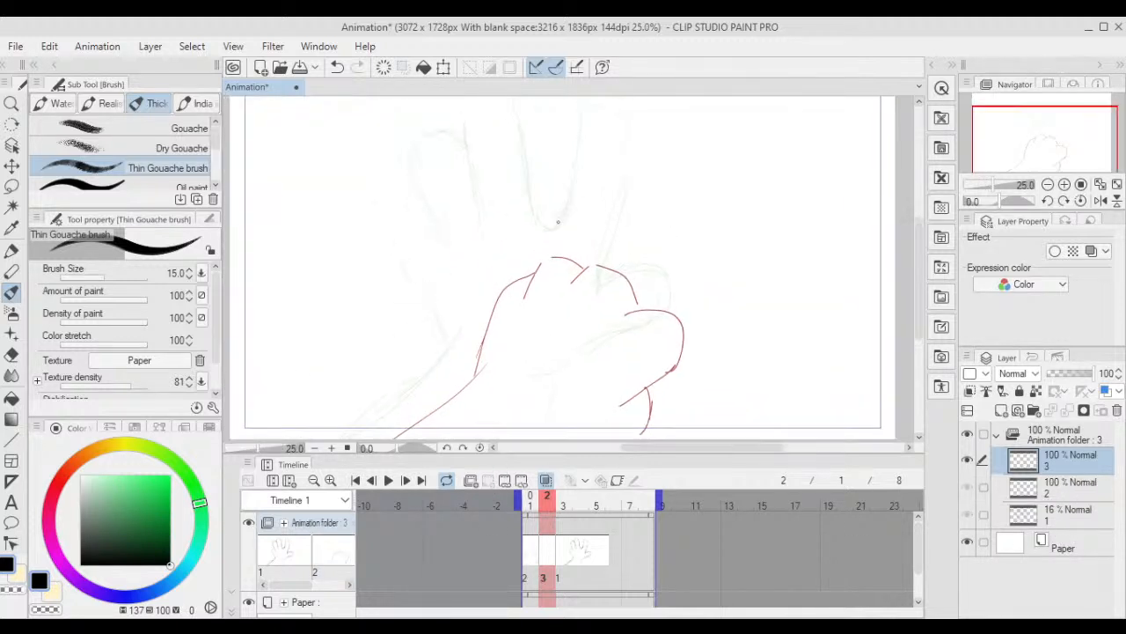
drag(548, 227, 570, 186)
drag(619, 221, 603, 268)
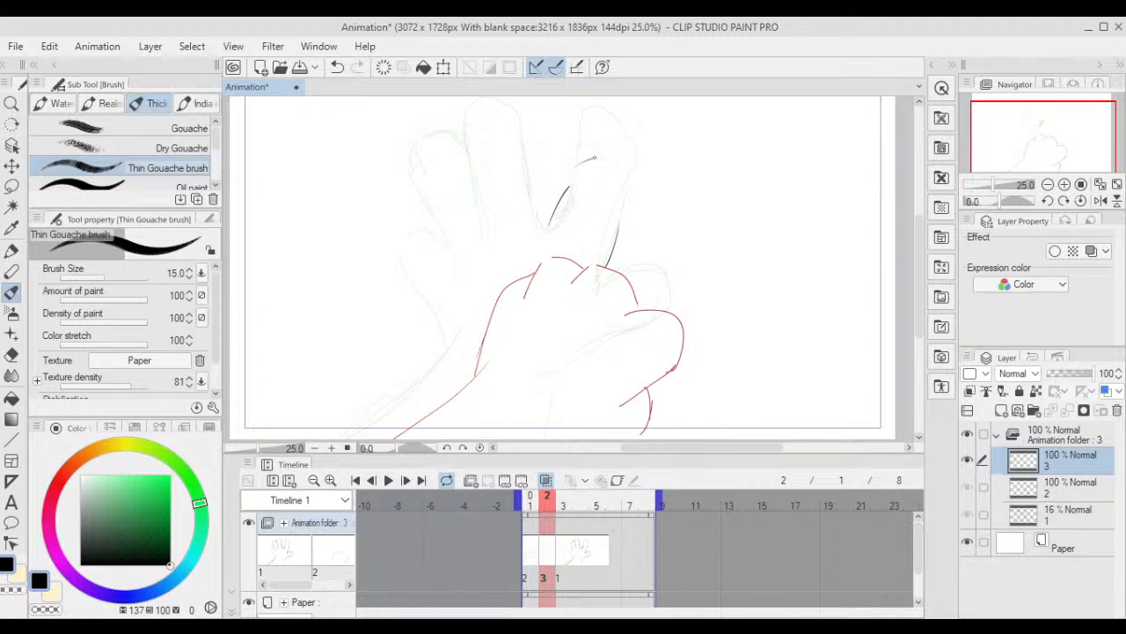
mouse_move(578, 163)
mouse_down()
mouse_move(659, 206)
mouse_move(623, 234)
mouse_up()
drag(488, 223, 492, 182)
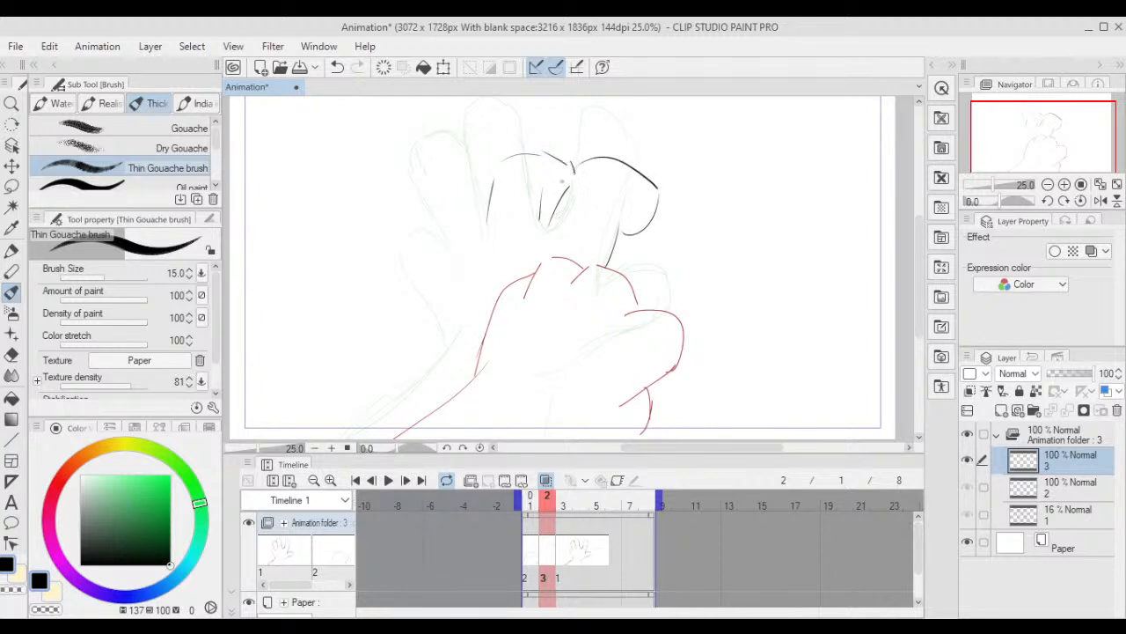
drag(448, 245, 435, 190)
mouse_move(444, 328)
mouse_down()
mouse_move(425, 264)
mouse_move(440, 228)
mouse_up()
drag(495, 264, 534, 224)
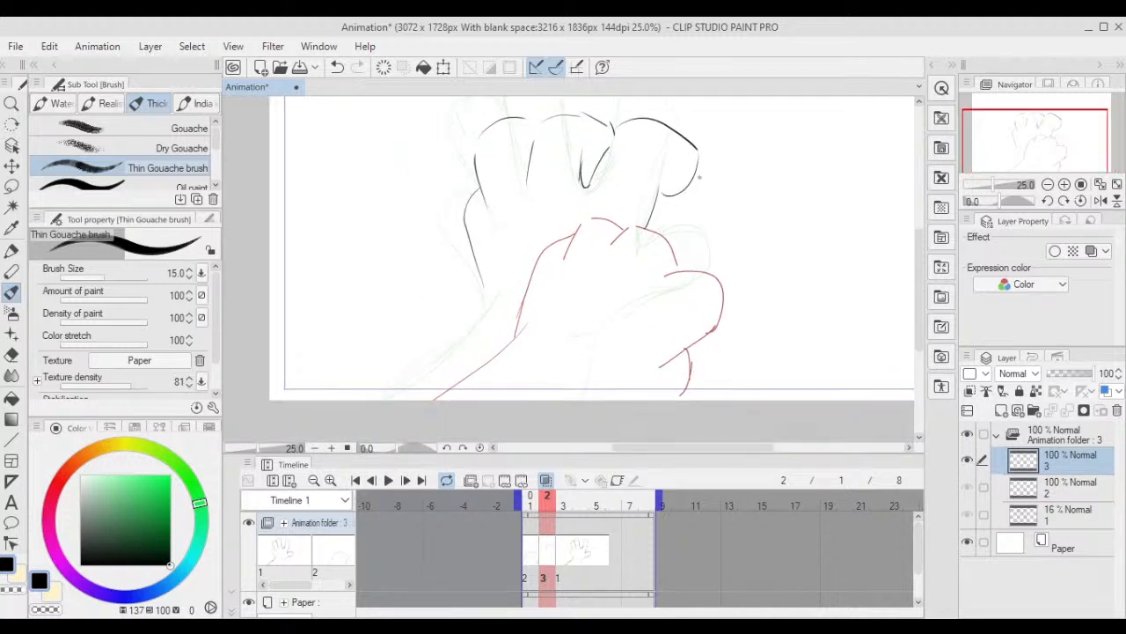
mouse_move(651, 218)
mouse_down()
mouse_move(681, 220)
mouse_move(687, 240)
mouse_move(660, 301)
mouse_move(568, 345)
mouse_up()
- Rotate the half-closed hand slightly clockwise, position it between the two onion-skinned poses, and apply the transformation
scroll(640, 228, down, 2)
key(ctrl+t)
mouse_move(712, 188)
mouse_down()
mouse_move(687, 163)
mouse_move(648, 203)
mouse_up()
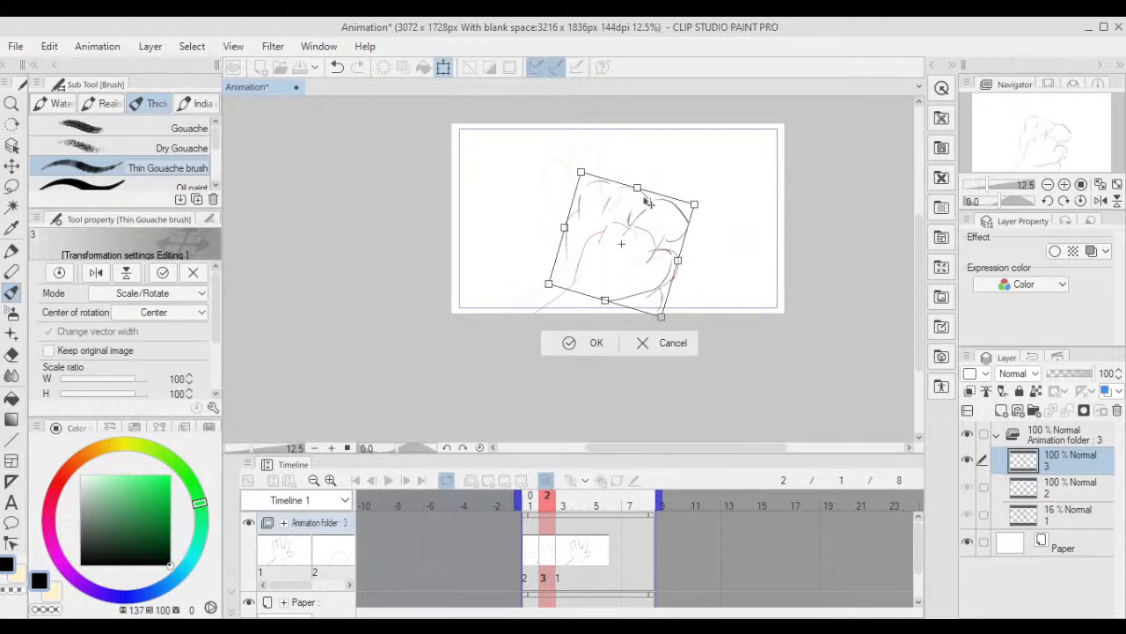
key(Return)
- Draw the forearm's outer line down from the half-closed hand's wrist to the canvas's lower edge
scroll(554, 231, up, 2)
mouse_move(560, 241)
mouse_down()
mouse_move(556, 266)
mouse_move(484, 337)
mouse_up()
key(ctrl+0)
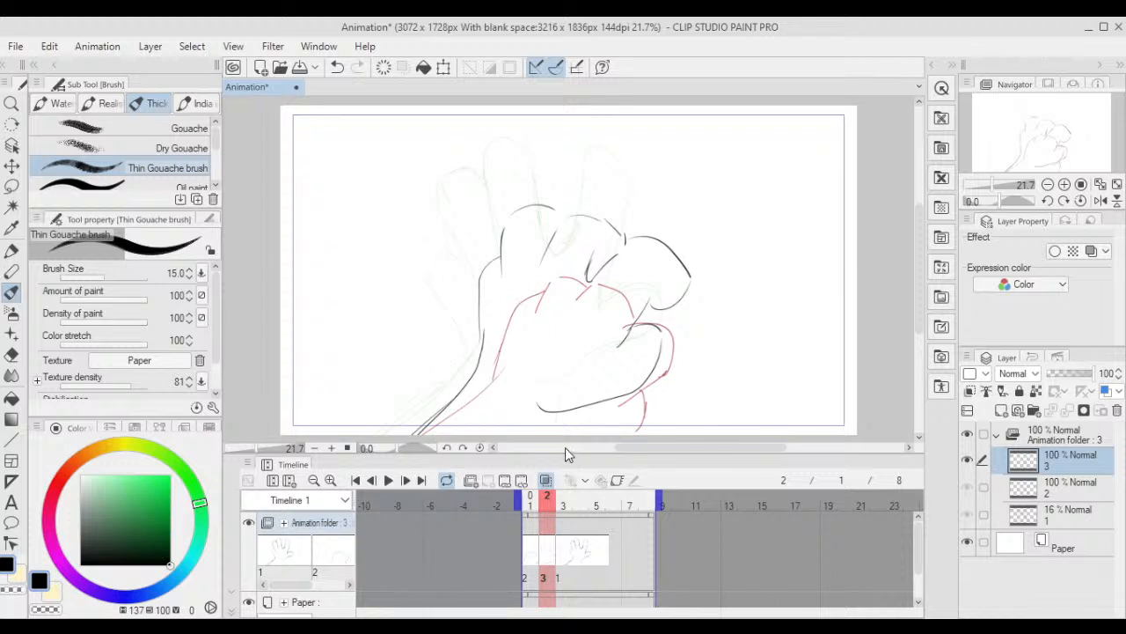
- Set the open-hand layer on frame 3 back to 100% opacity and return to frame 2
drag(546, 508, 564, 550)
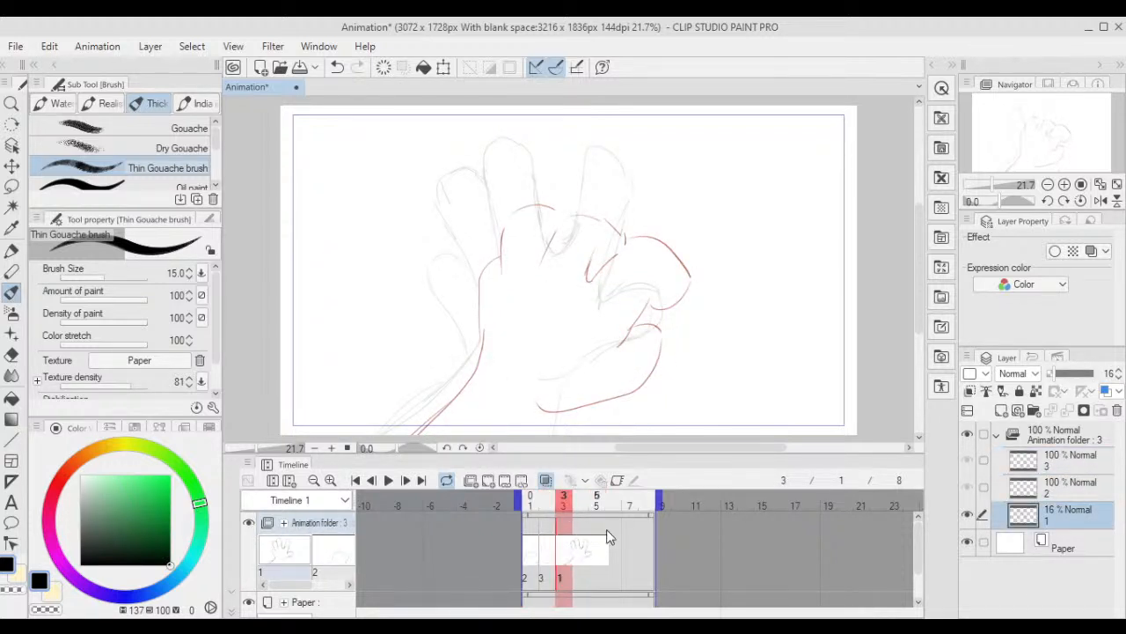
drag(1080, 373, 1101, 373)
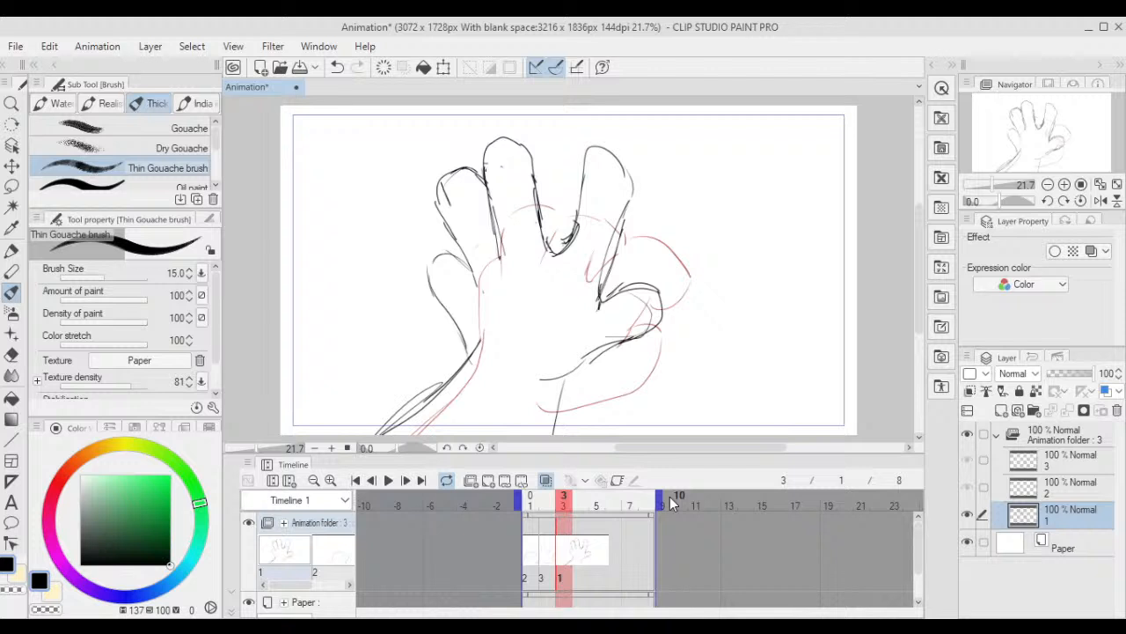
click(550, 509)
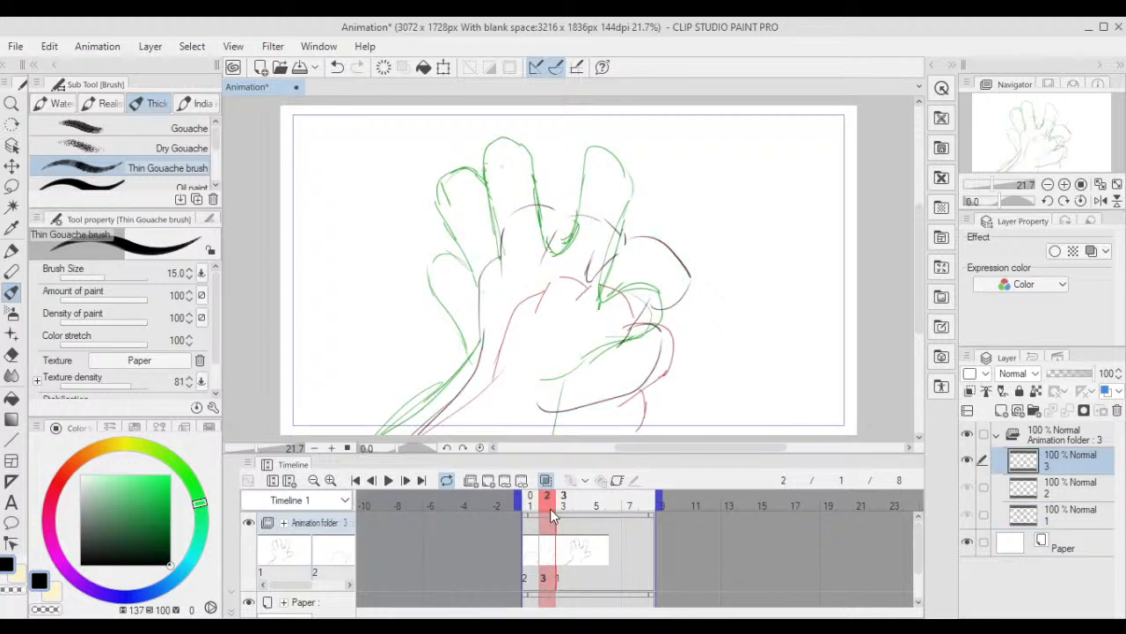
- Make the onion skins fainter through the onion skin settings and add the forearm's inner edge on cel 3
click(100, 49)
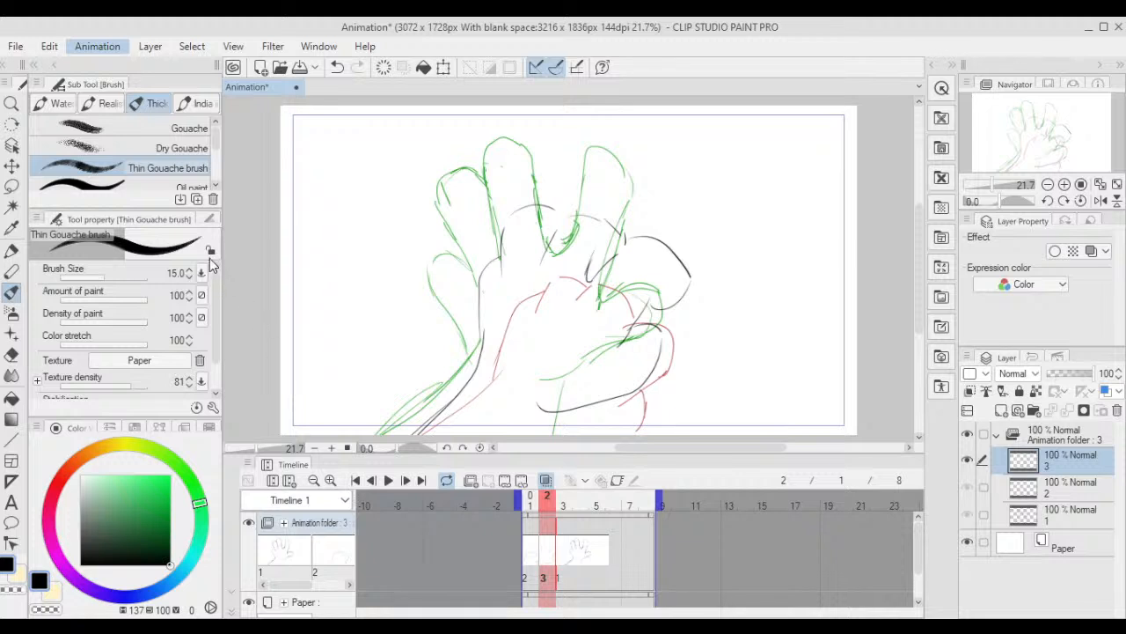
click(283, 306)
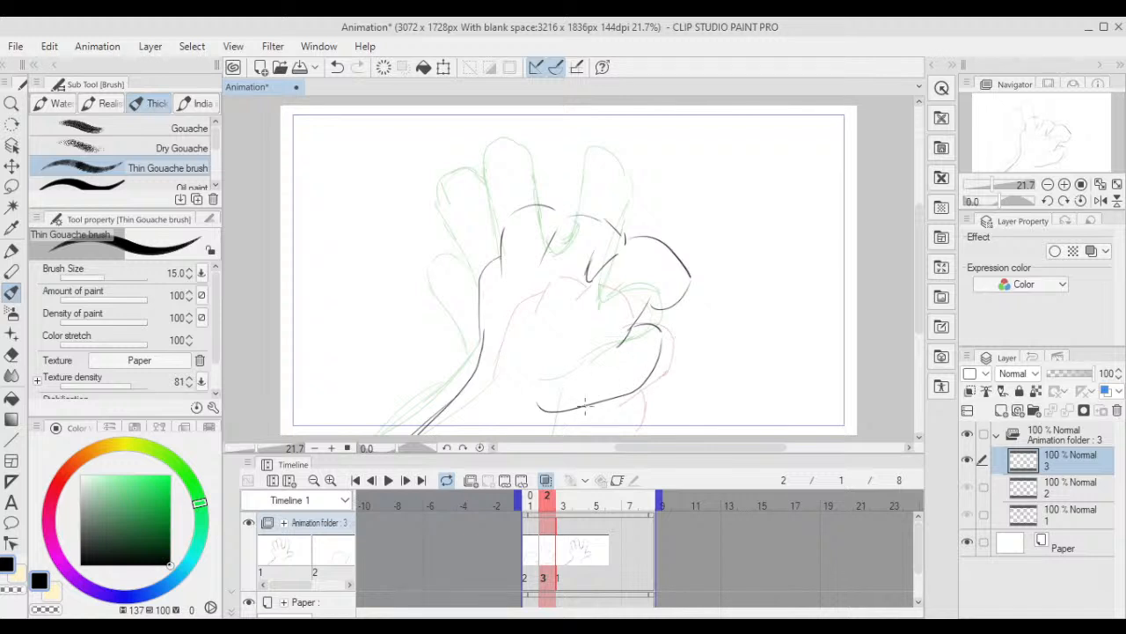
scroll(585, 423, down, 2)
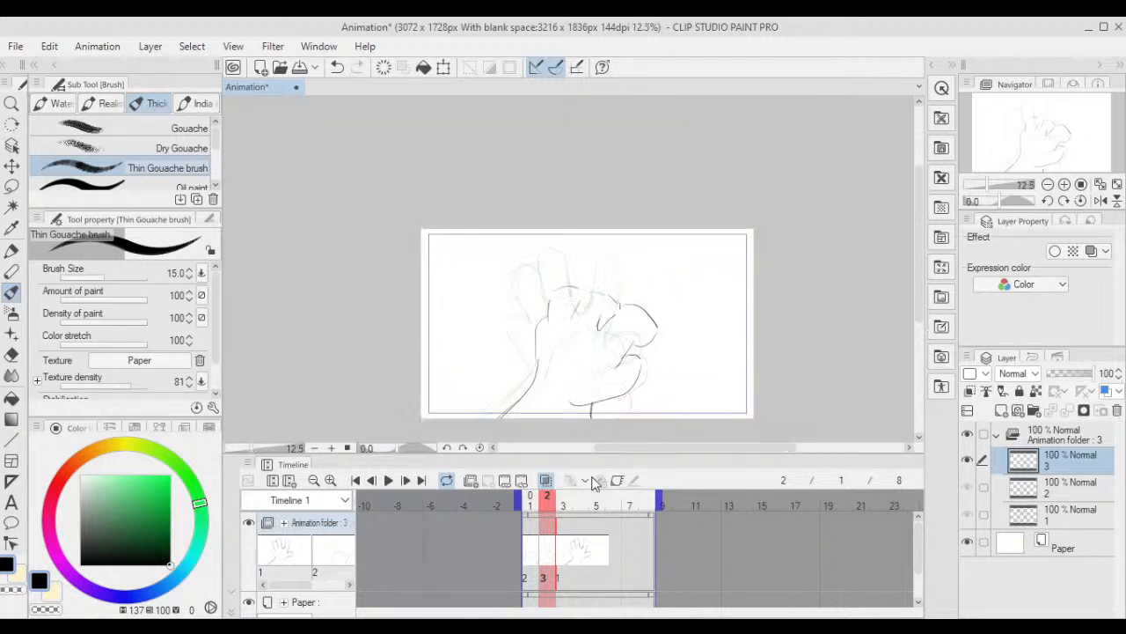
- Preview the fist, half-closed and open-hand poses from frame 1, stop playback, and return to frame 2
mouse_move(555, 516)
mouse_down()
mouse_move(528, 516)
mouse_move(591, 518)
mouse_move(528, 516)
mouse_up()
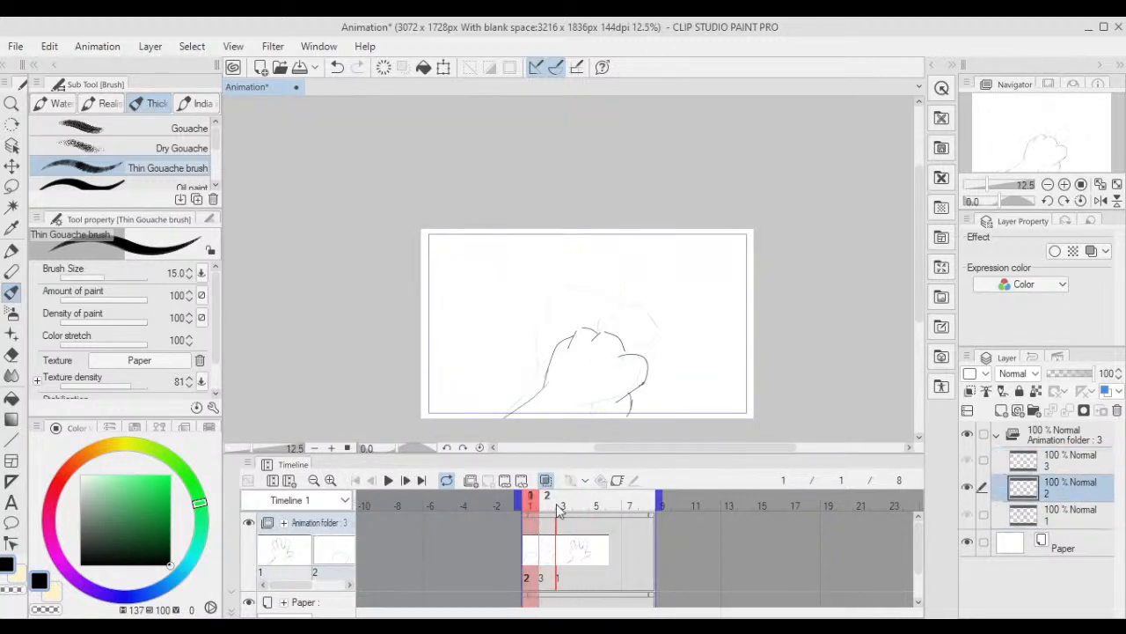
click(391, 483)
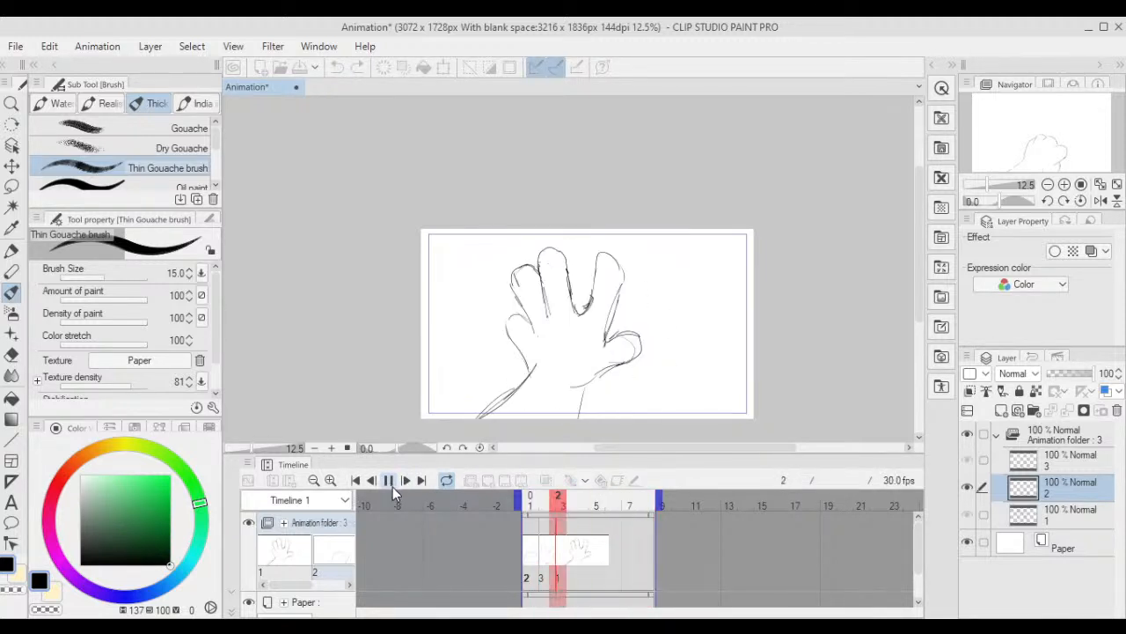
click(389, 482)
click(552, 557)
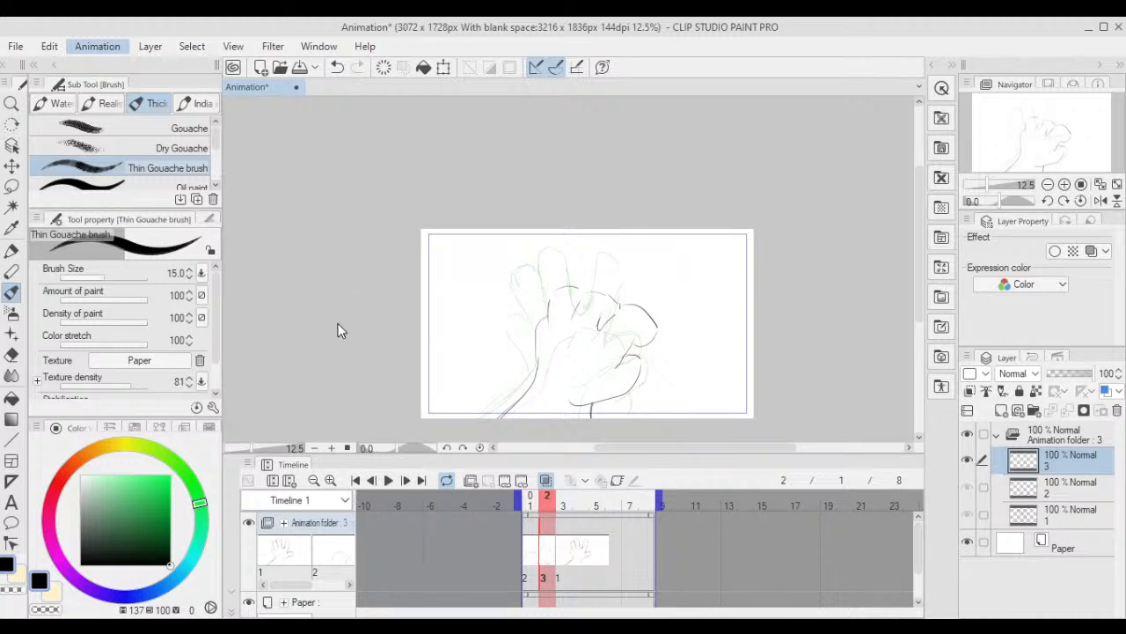
- Move the open-hand cel to start at frame 4 and add a new animation cel on frame 3
click(339, 354)
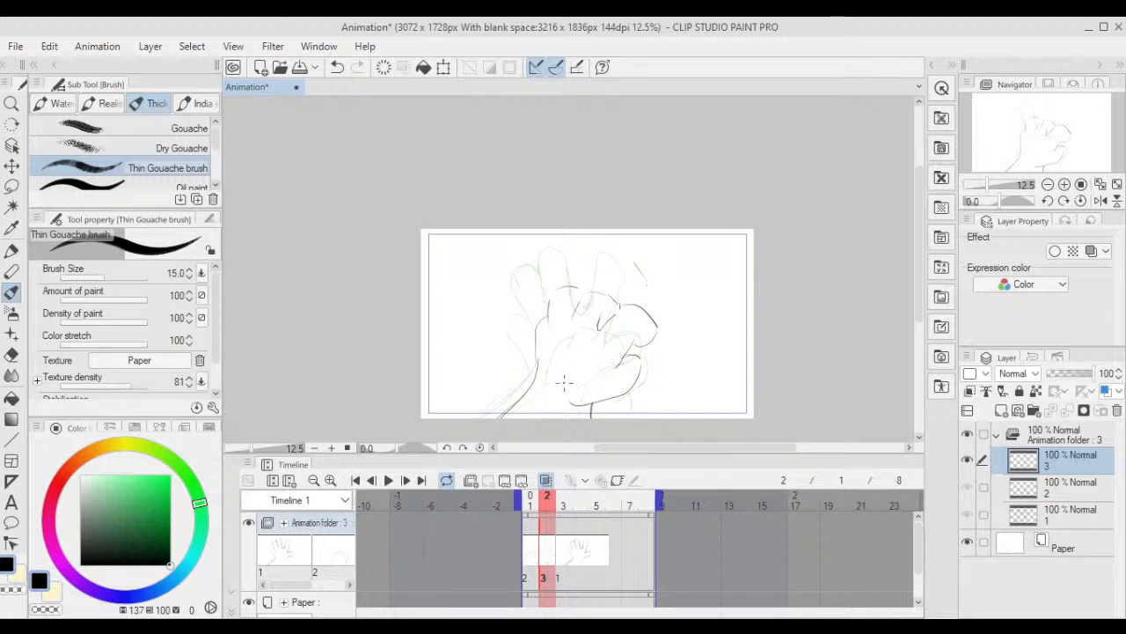
key(ctrl+z)
drag(558, 548, 586, 555)
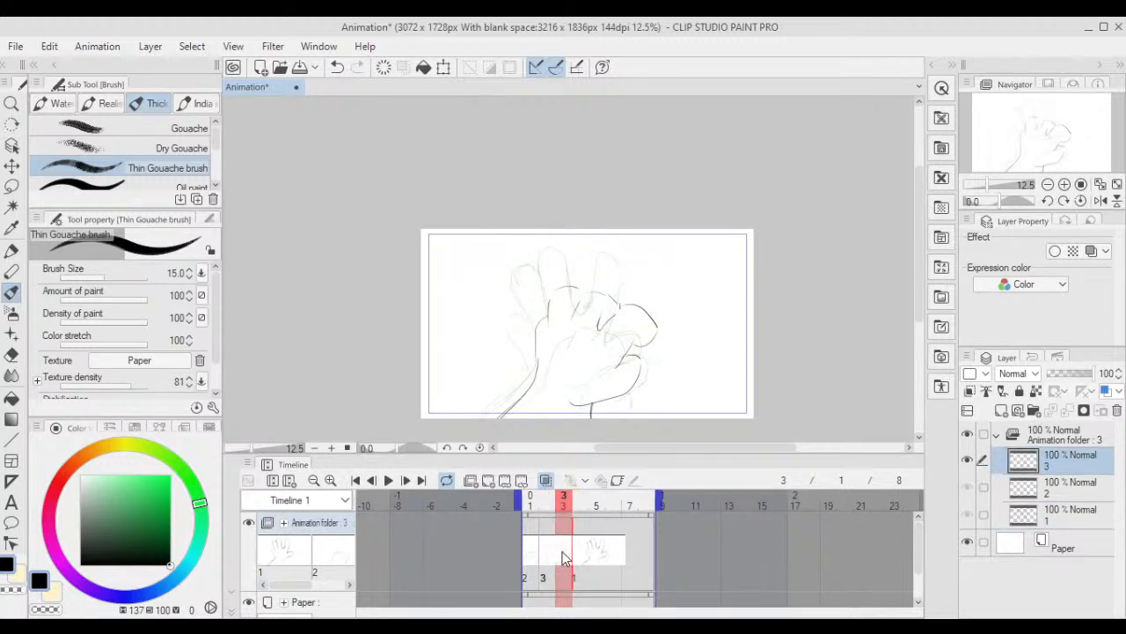
click(487, 479)
- Draw the index, middle and ring finger outlines on cel 4, just inside the onion-skinned open hand
scroll(598, 201, up, 4)
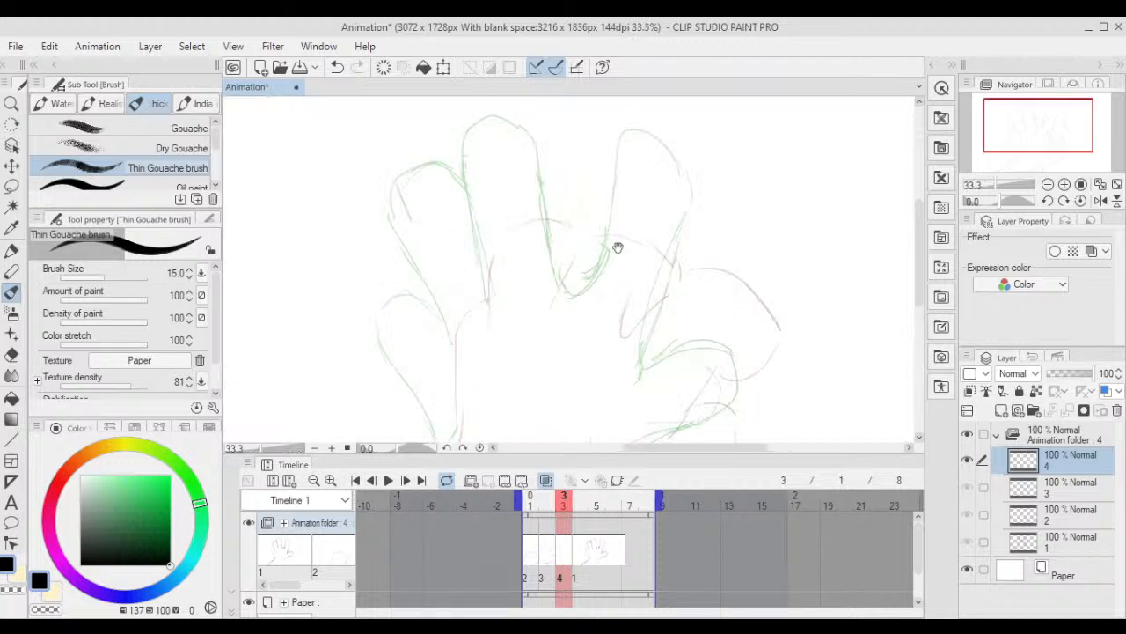
mouse_move(584, 299)
mouse_down()
mouse_move(625, 222)
mouse_move(630, 154)
mouse_move(692, 169)
mouse_move(658, 359)
mouse_up()
mouse_move(486, 240)
mouse_down()
mouse_move(472, 147)
mouse_move(529, 122)
mouse_move(549, 149)
mouse_move(591, 282)
mouse_up()
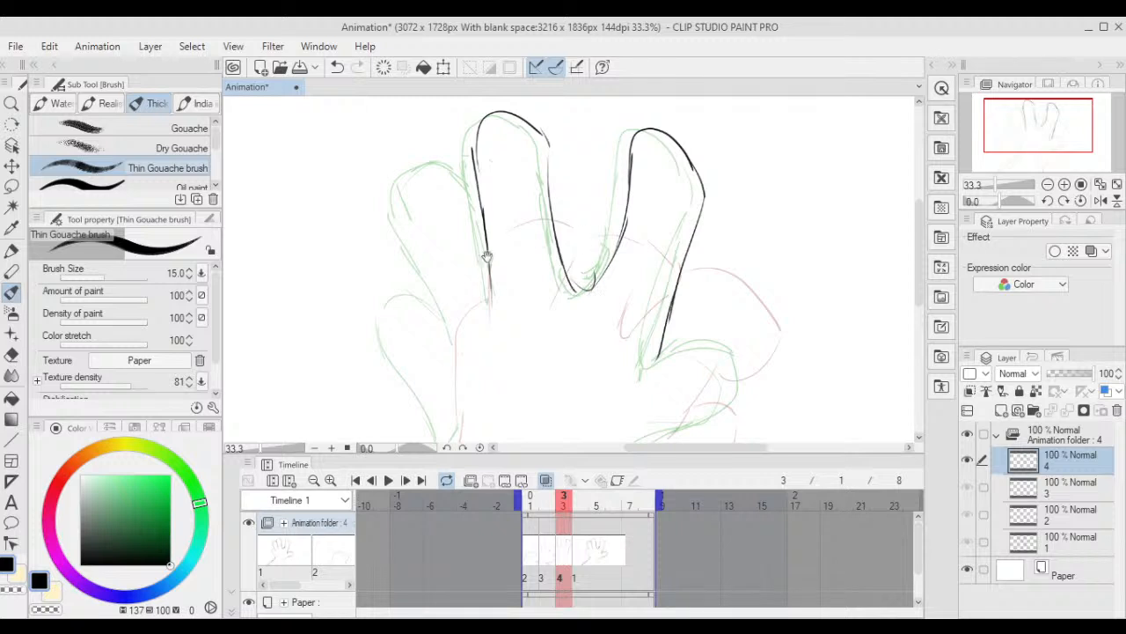
mouse_move(448, 322)
mouse_down()
mouse_move(404, 182)
mouse_move(467, 159)
mouse_up()
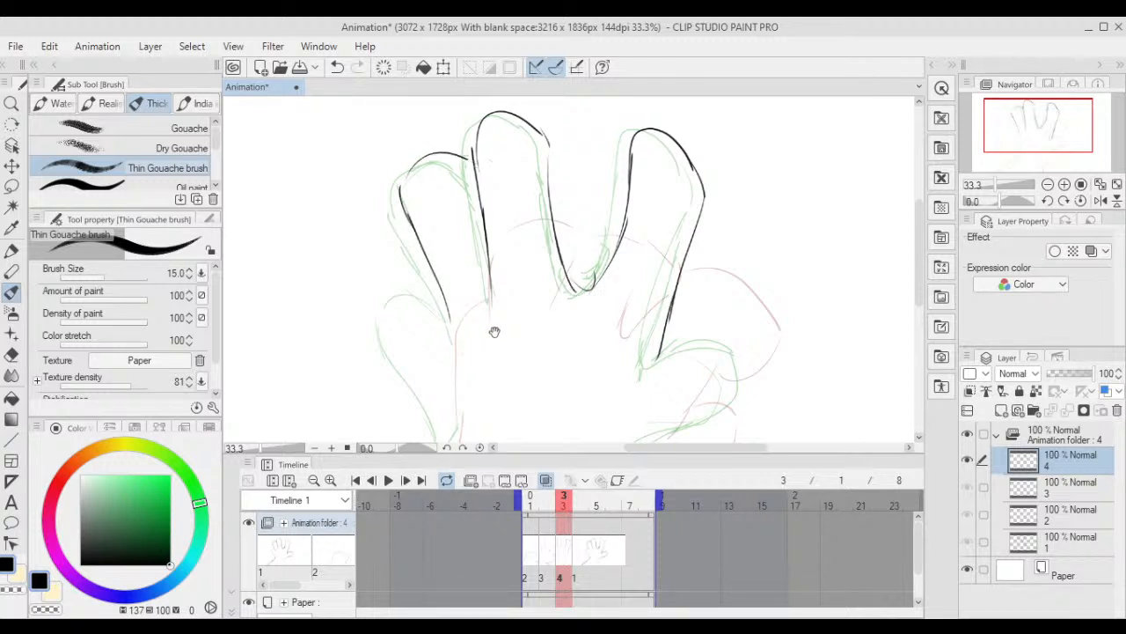
- Draw the little finger and the forearm's outer line on cel 4, following the onion skins
drag(467, 322, 500, 271)
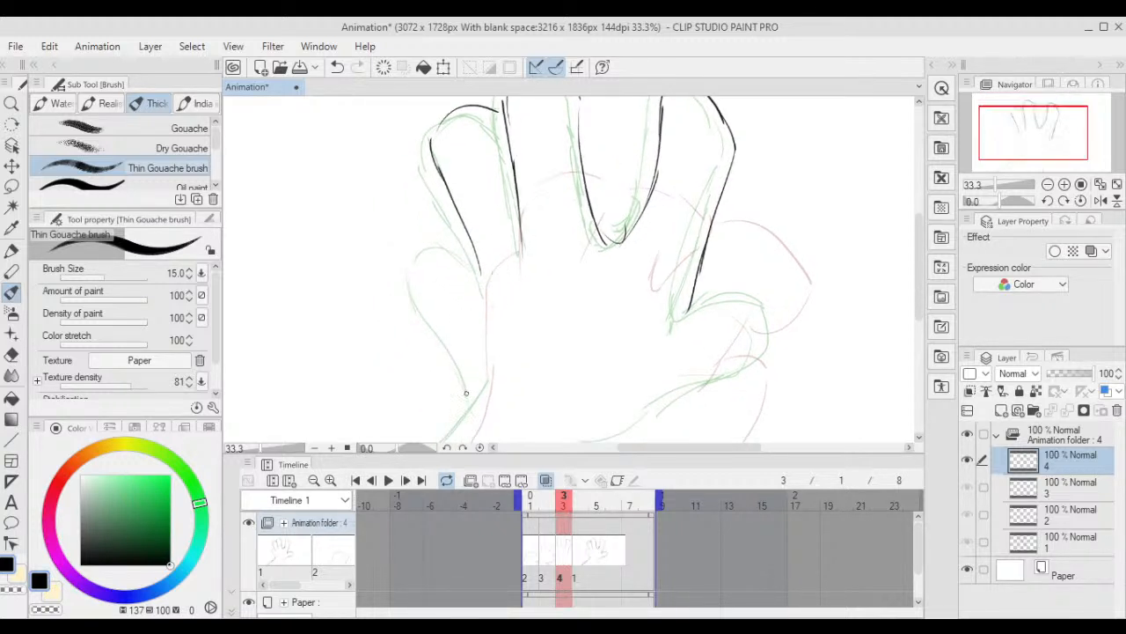
drag(469, 392, 430, 284)
mouse_move(439, 303)
mouse_down()
mouse_move(422, 261)
mouse_move(464, 225)
mouse_up()
drag(509, 305, 568, 180)
drag(545, 251, 387, 422)
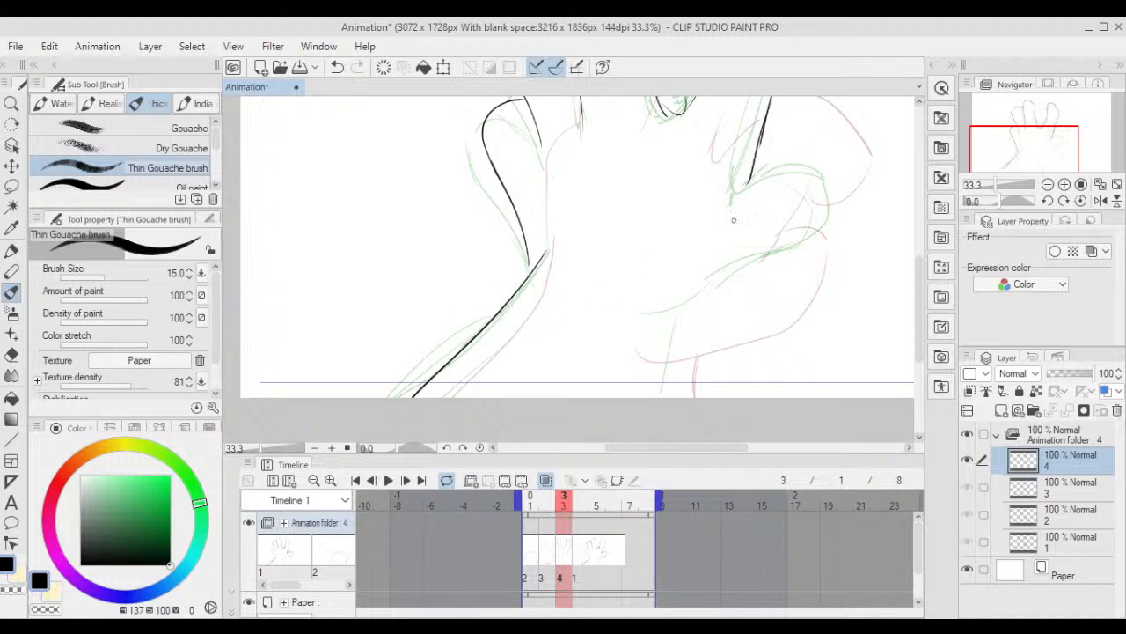
- Draw the thumb, the palm's lower edge and the forearm's inner line on cel 4
mouse_move(753, 174)
mouse_down()
mouse_move(726, 191)
mouse_move(713, 220)
mouse_up()
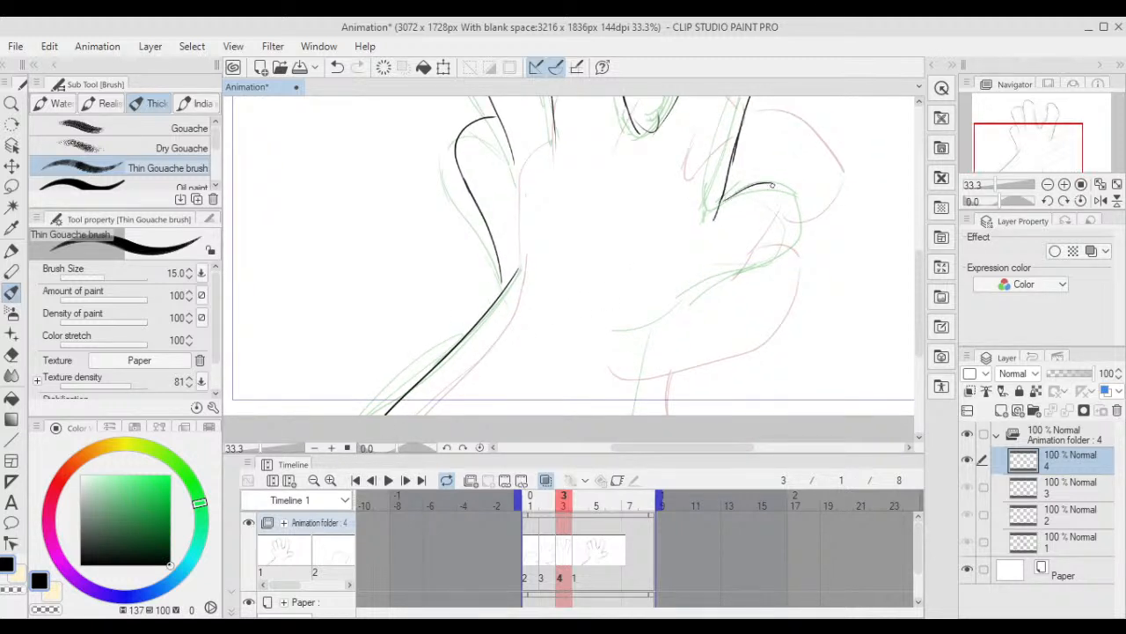
mouse_move(801, 202)
mouse_down()
mouse_move(791, 248)
mouse_move(637, 325)
mouse_move(632, 408)
mouse_up()
scroll(635, 396, down, 3)
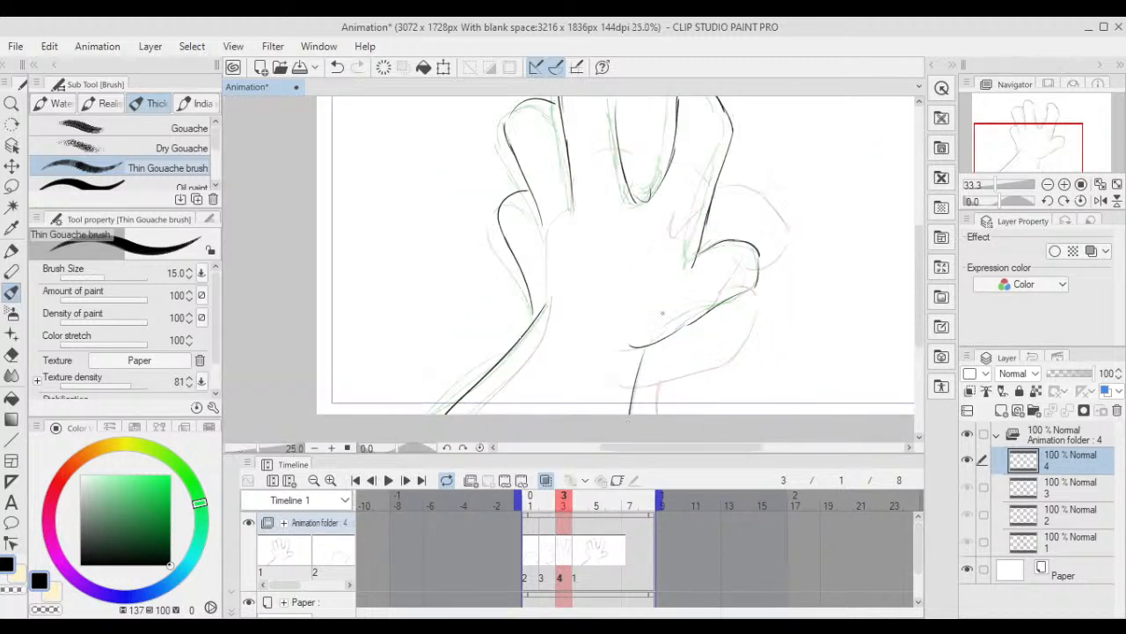
- Rotate the cel 4 hand slightly clockwise, shift it toward the half-closed pose, and apply the transformation
key(ctrl+t)
drag(756, 224, 752, 231)
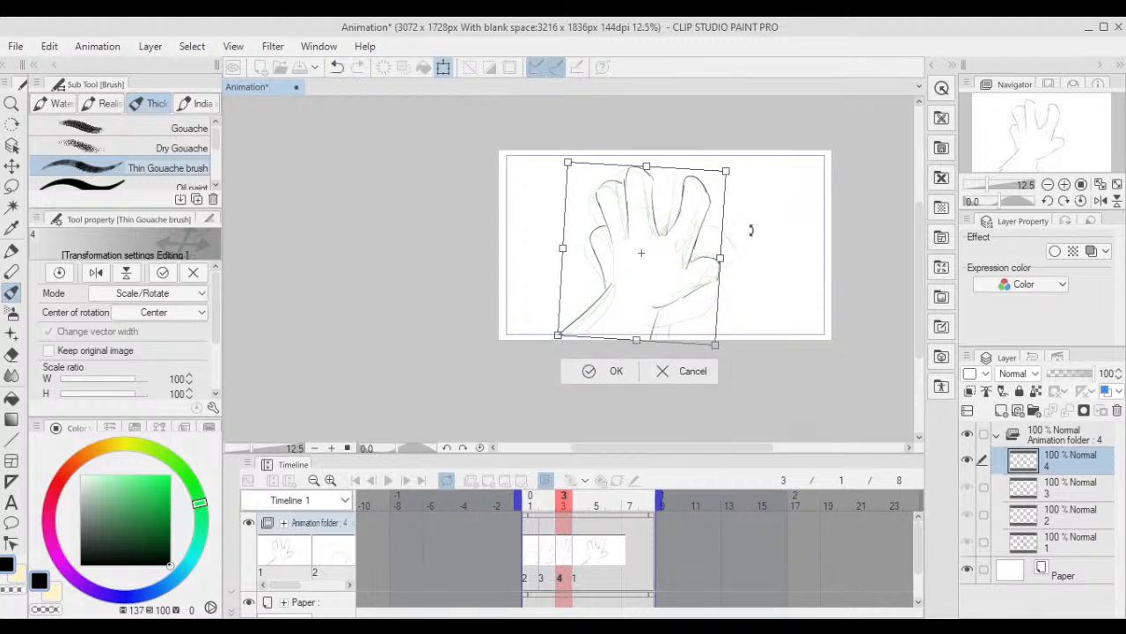
scroll(697, 234, up, 2)
drag(638, 264, 651, 279)
scroll(655, 276, down, 2)
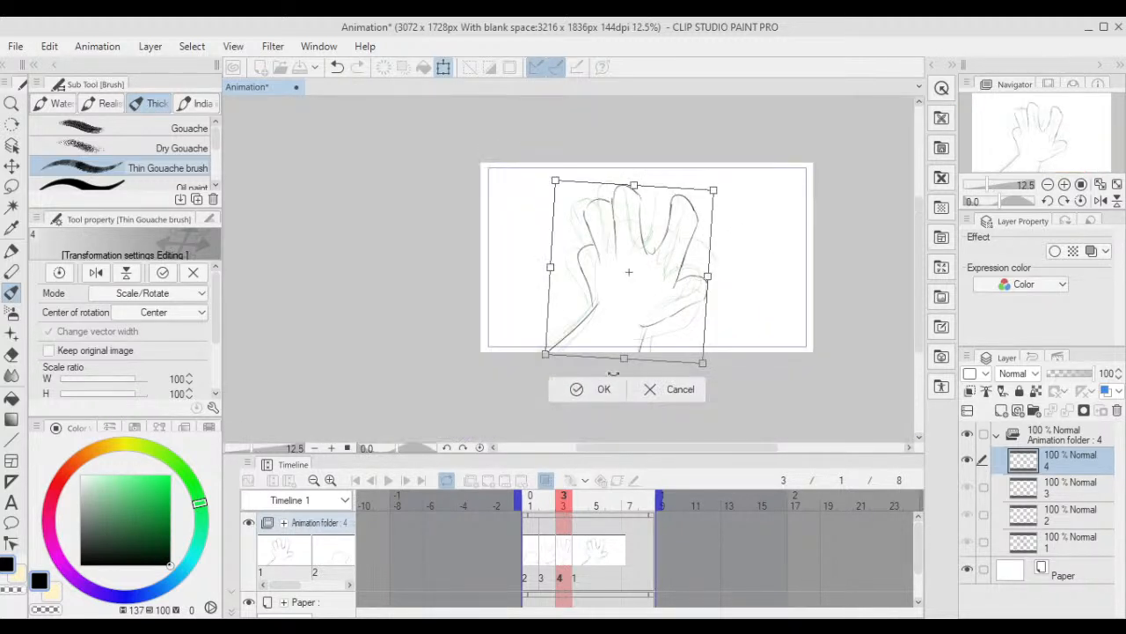
click(603, 393)
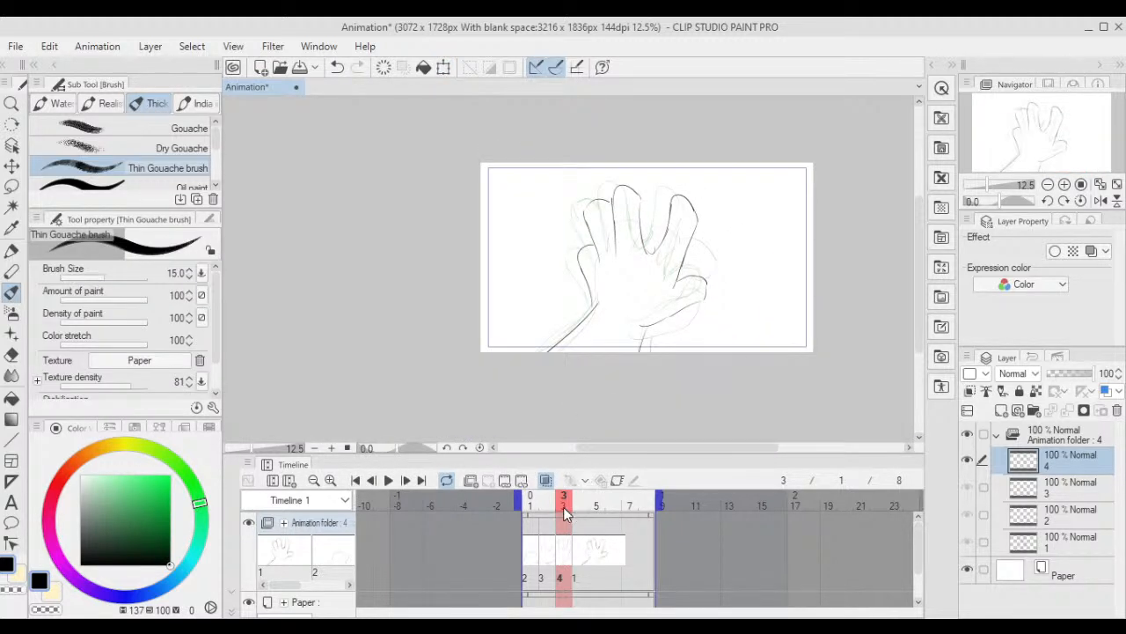
- Check the new in-between by scrubbing frames 1 to 3 and playing back the animation, then stop it
click(546, 509)
click(569, 509)
drag(568, 509, 528, 508)
click(388, 480)
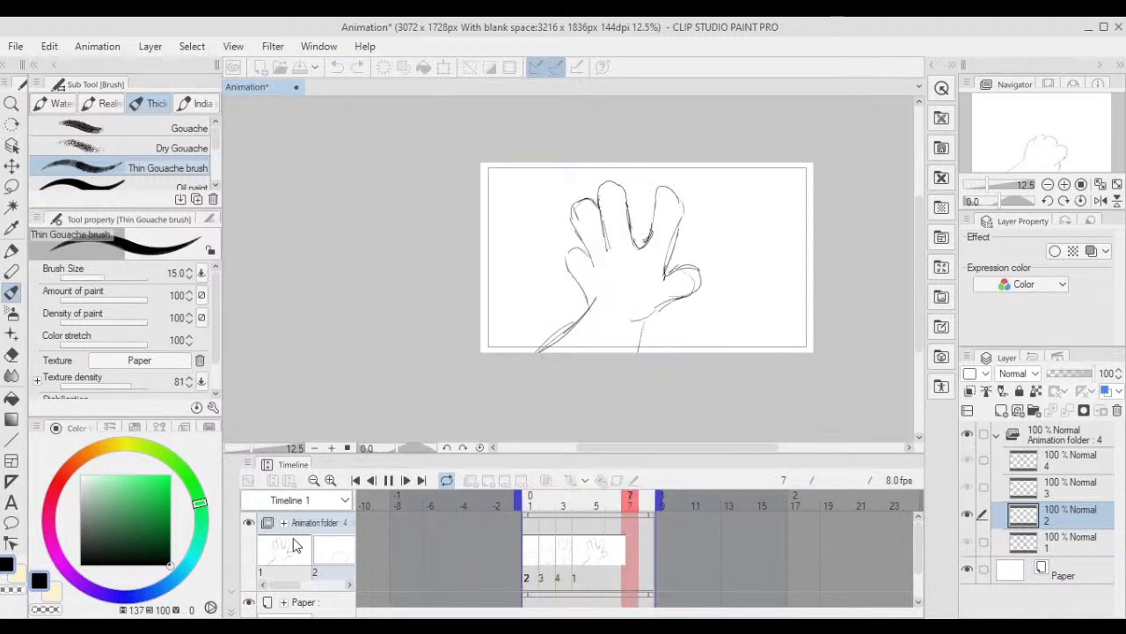
click(389, 481)
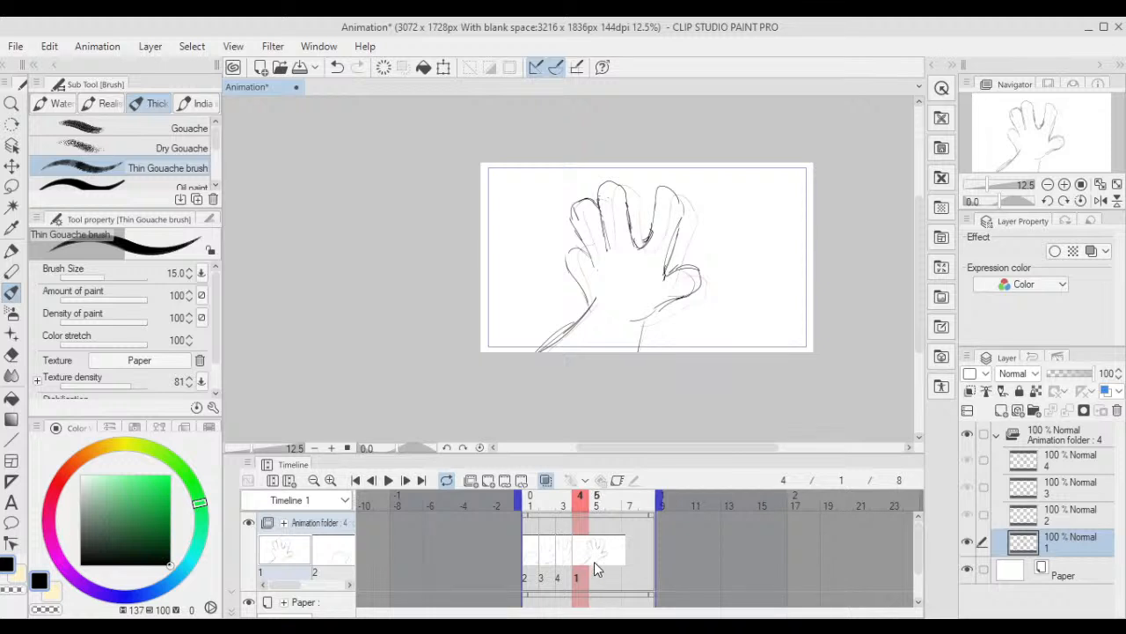
- Move the open-hand cel to start at frame 5 and add a new animation cel on frame 4
drag(595, 558, 594, 555)
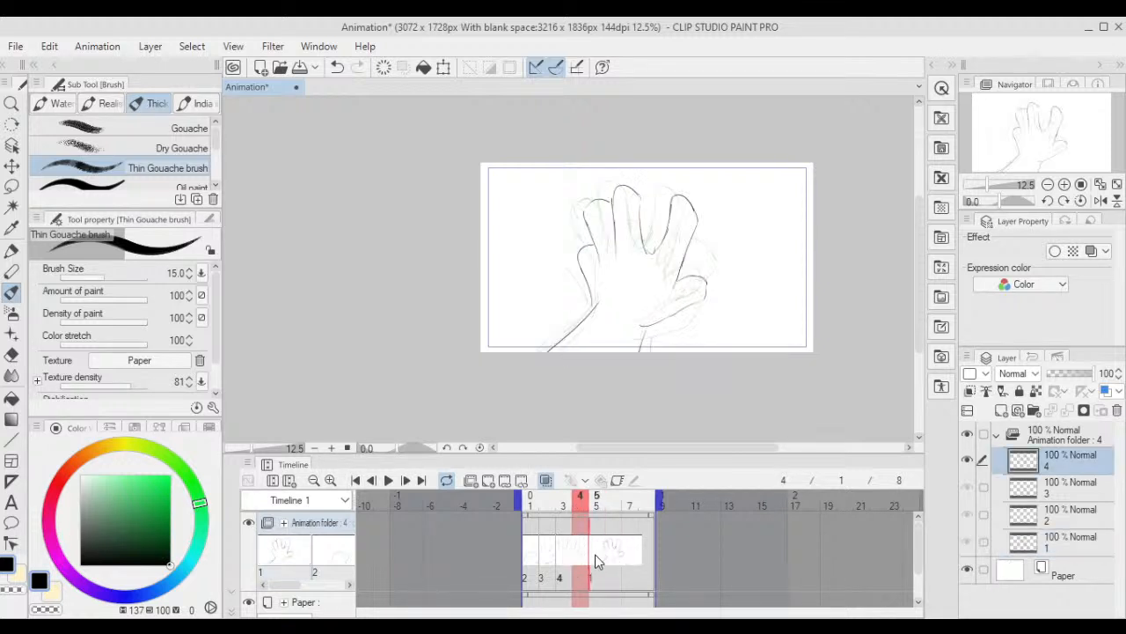
click(488, 480)
- Hide layer 4 so only the open hand remains onion-skinned, and switch to the Milli pen
key(b)
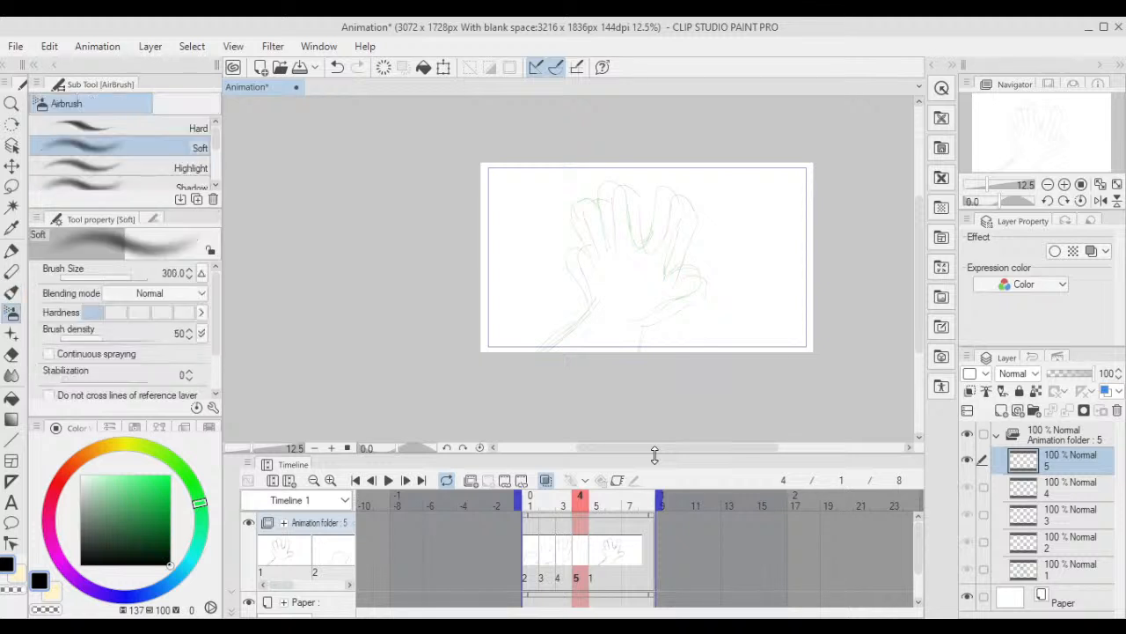
key(ctrl+plus)
key(ctrl+plus)
key(ctrl+plus)
drag(657, 236, 588, 322)
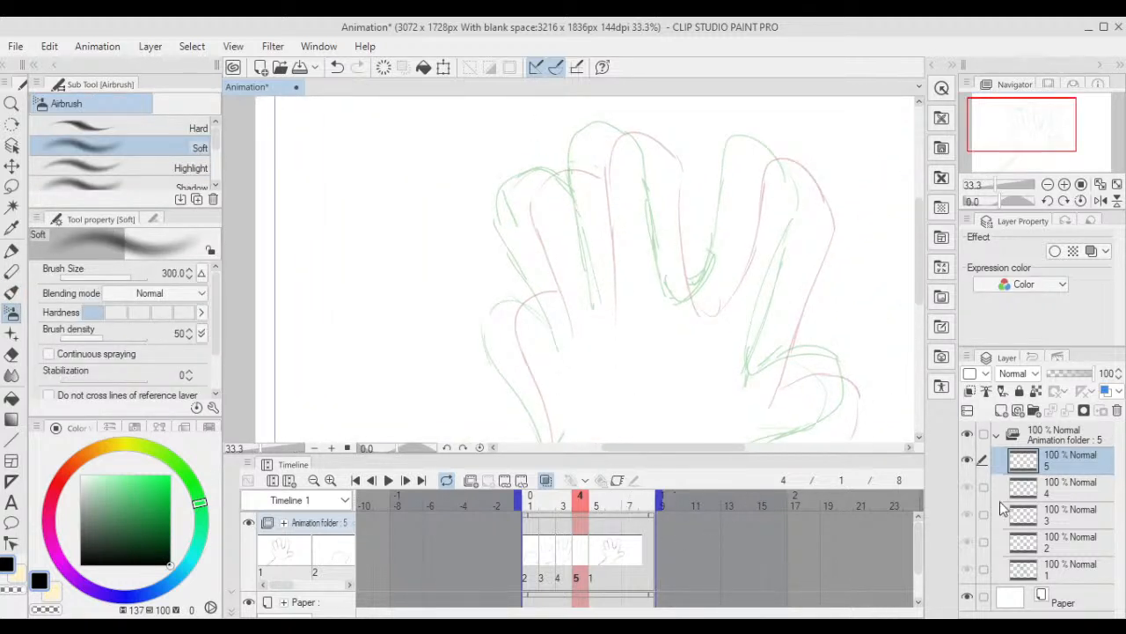
click(968, 489)
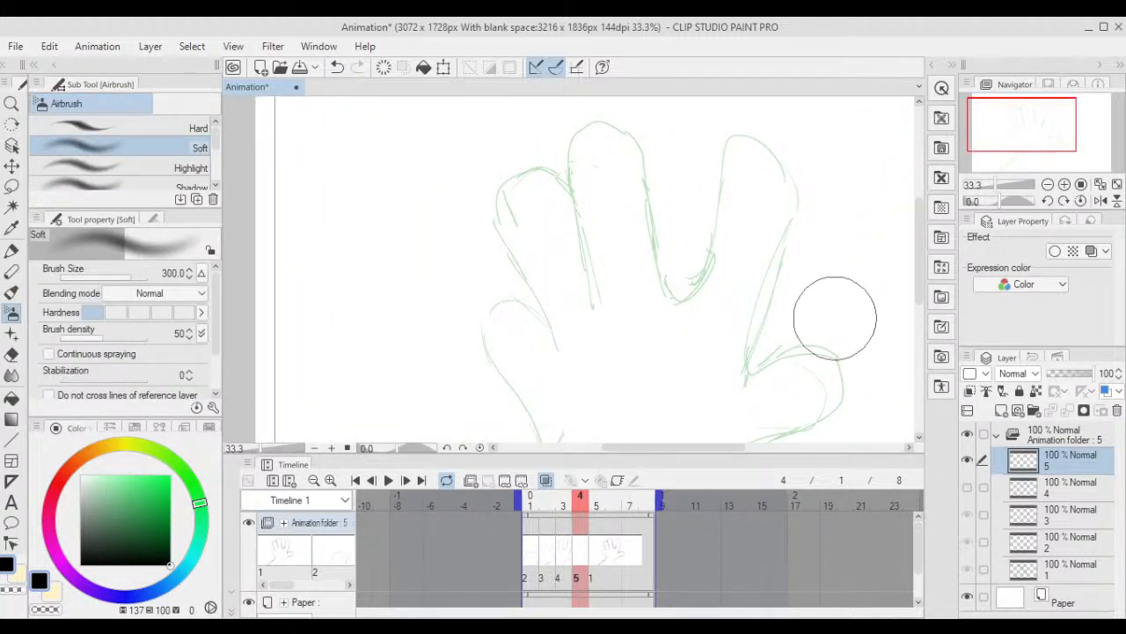
key(b)
key(p)
- Trace the index and middle fingers of the onion-skinned open hand on cel 5
drag(619, 291, 627, 209)
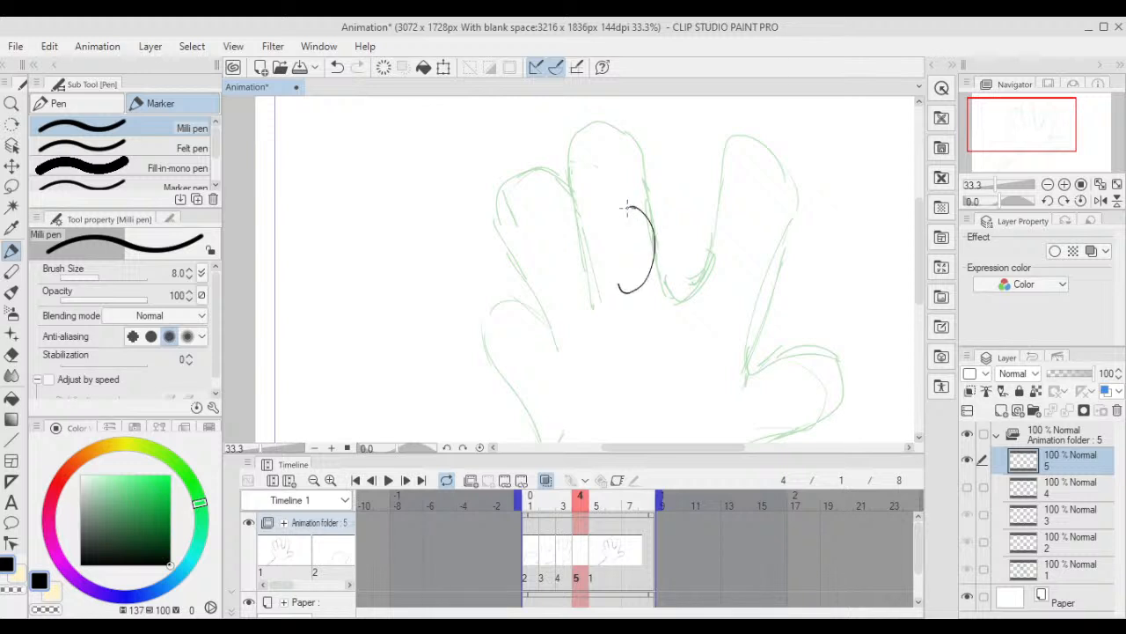
key(ctrl+z)
mouse_move(682, 306)
mouse_down()
mouse_move(702, 268)
mouse_move(717, 185)
mouse_move(687, 283)
mouse_move(724, 170)
mouse_move(751, 136)
mouse_move(770, 168)
mouse_move(747, 142)
mouse_move(727, 156)
mouse_move(777, 153)
mouse_up()
drag(792, 228, 755, 368)
drag(592, 306, 573, 187)
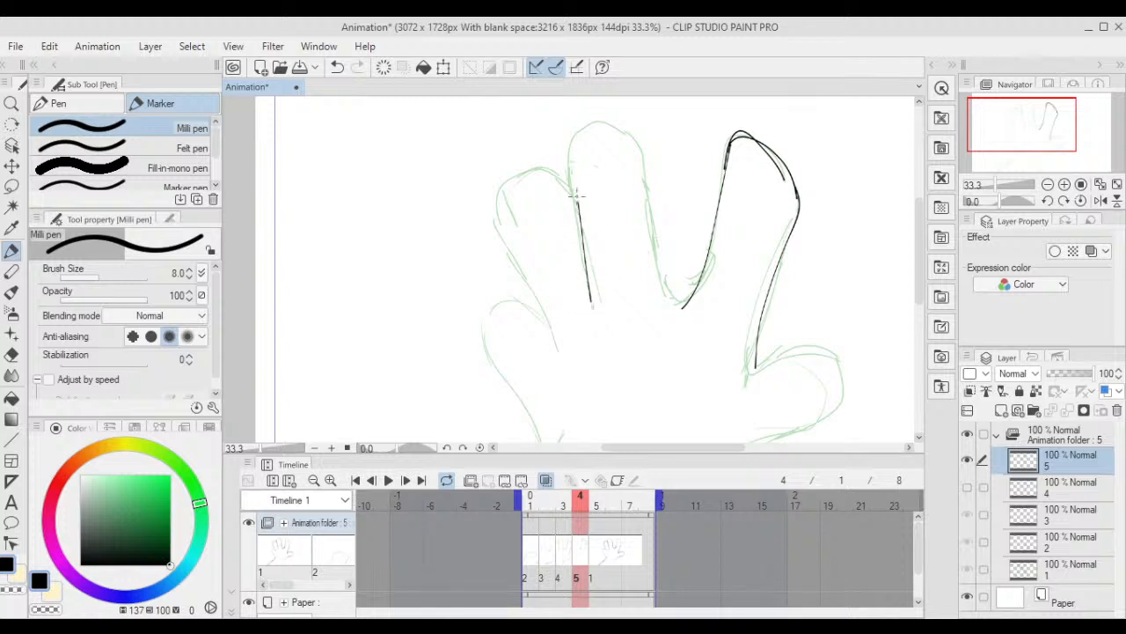
mouse_move(584, 252)
mouse_down()
mouse_move(571, 137)
mouse_move(634, 137)
mouse_move(664, 280)
mouse_up()
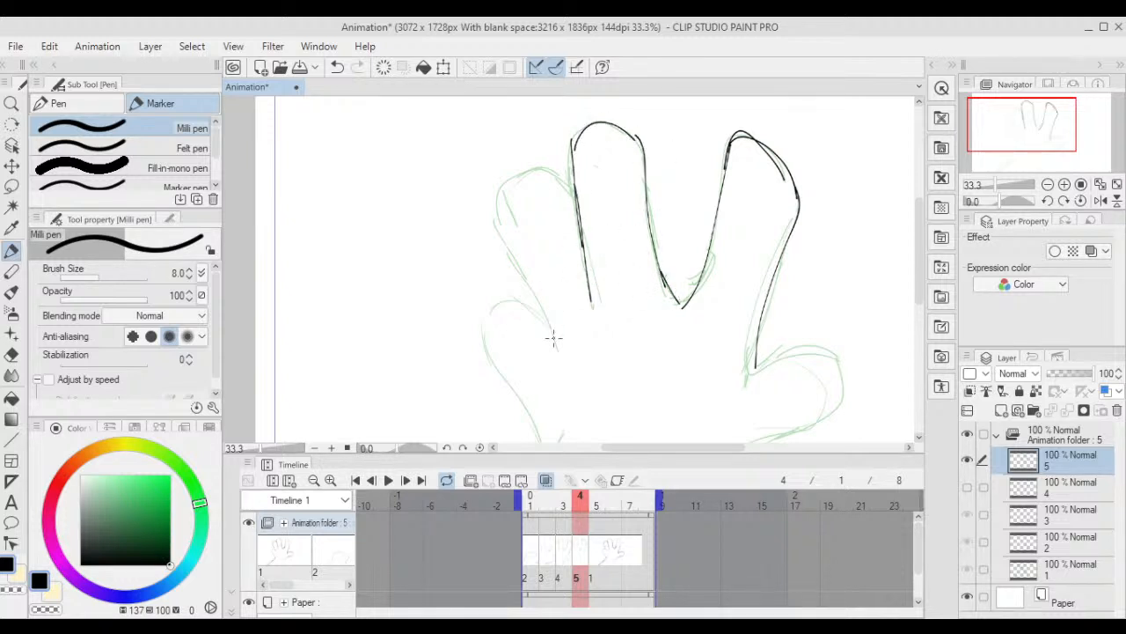
- Trace the ring and little fingers on cel 5, undoing and redrawing the misplaced strokes
mouse_move(553, 338)
mouse_down()
mouse_move(509, 219)
mouse_move(535, 304)
mouse_move(493, 222)
mouse_up()
key(ctrl+z)
drag(503, 241, 499, 190)
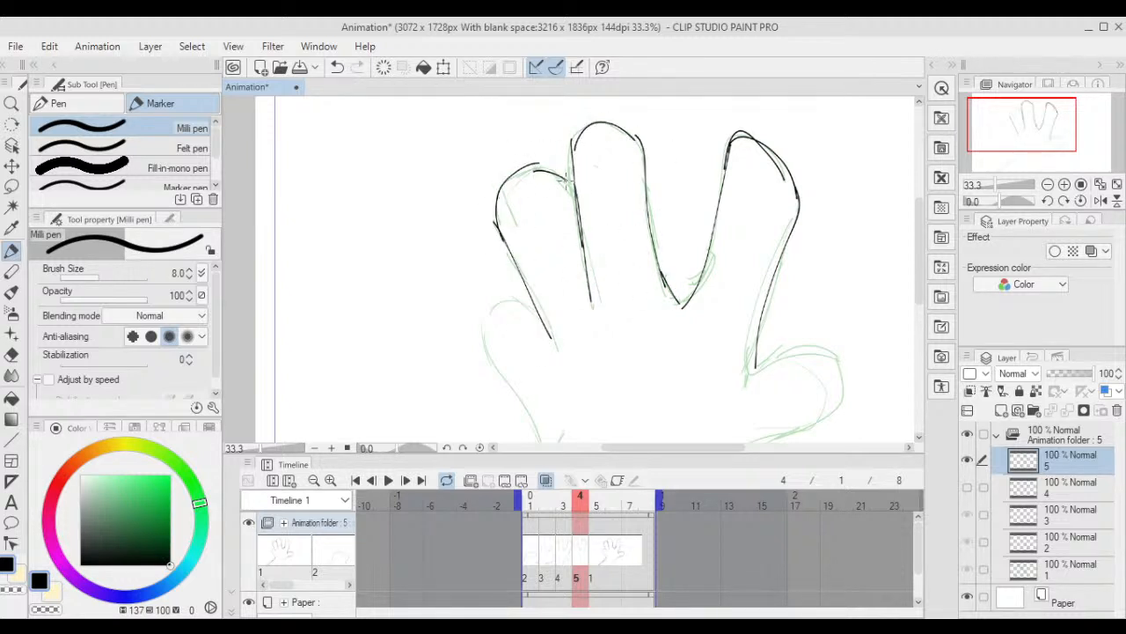
drag(528, 314, 542, 209)
mouse_move(553, 357)
mouse_down()
mouse_move(506, 254)
mouse_move(560, 351)
mouse_up()
key(ctrl+z)
drag(517, 274, 497, 216)
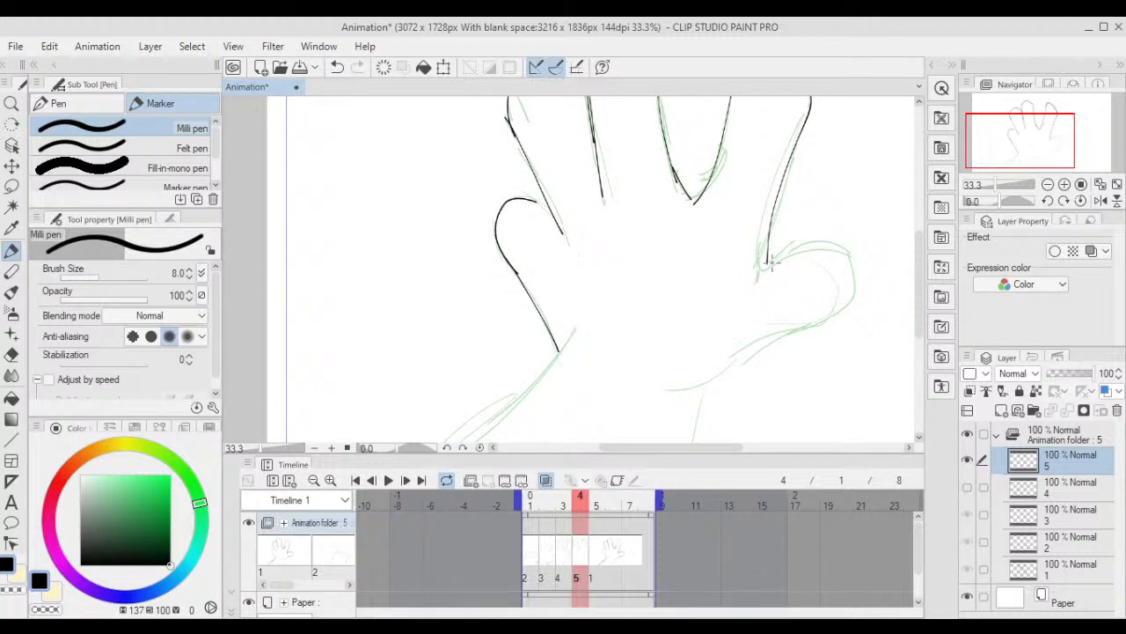
- Trace the thumb, the palm's lower edge and both forearm lines on cel 5
mouse_move(768, 262)
mouse_down()
mouse_move(815, 241)
mouse_move(842, 248)
mouse_move(853, 272)
mouse_move(840, 309)
mouse_move(727, 371)
mouse_move(733, 280)
mouse_move(718, 296)
mouse_move(739, 306)
mouse_move(709, 398)
mouse_up()
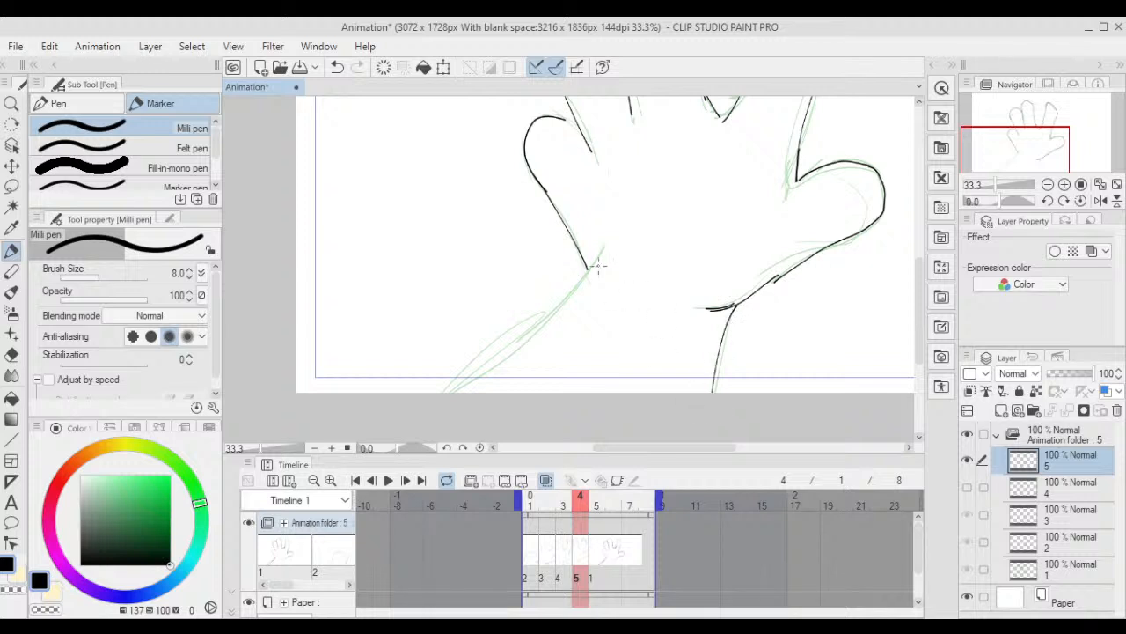
drag(607, 247, 440, 393)
mouse_move(697, 226)
mouse_down()
mouse_move(651, 317)
mouse_move(653, 374)
mouse_up()
- Rotate the cel 5 hand slightly clockwise, nudge it just off the open-hand pose, and apply the transformation
scroll(691, 250, down, 1)
scroll(692, 249, down, 1)
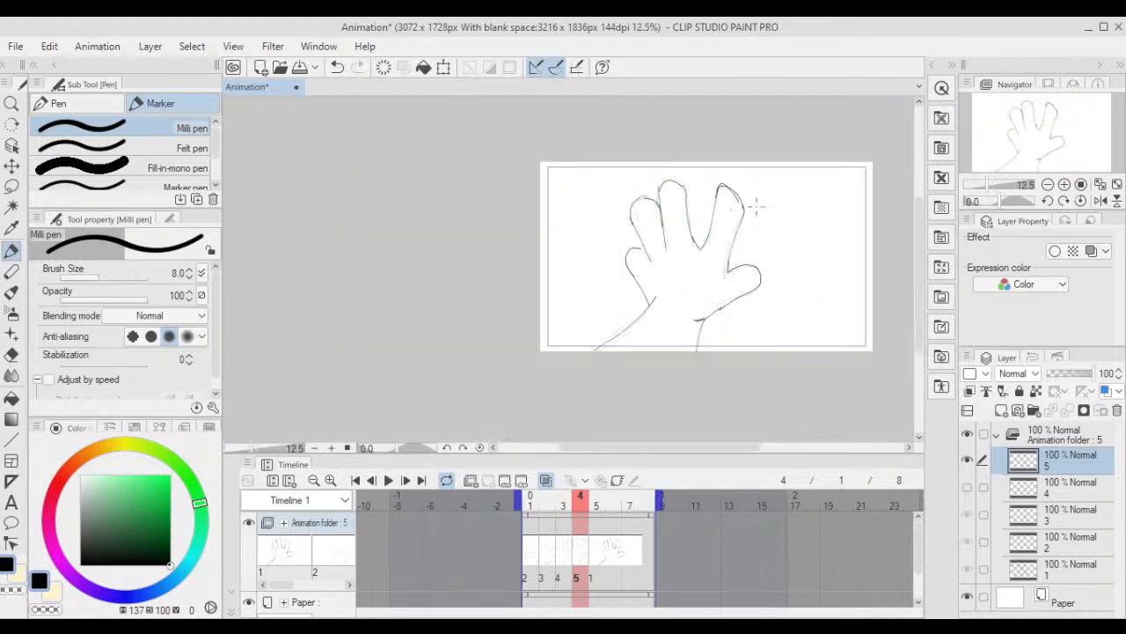
key(ctrl+shift+t)
drag(795, 272, 794, 276)
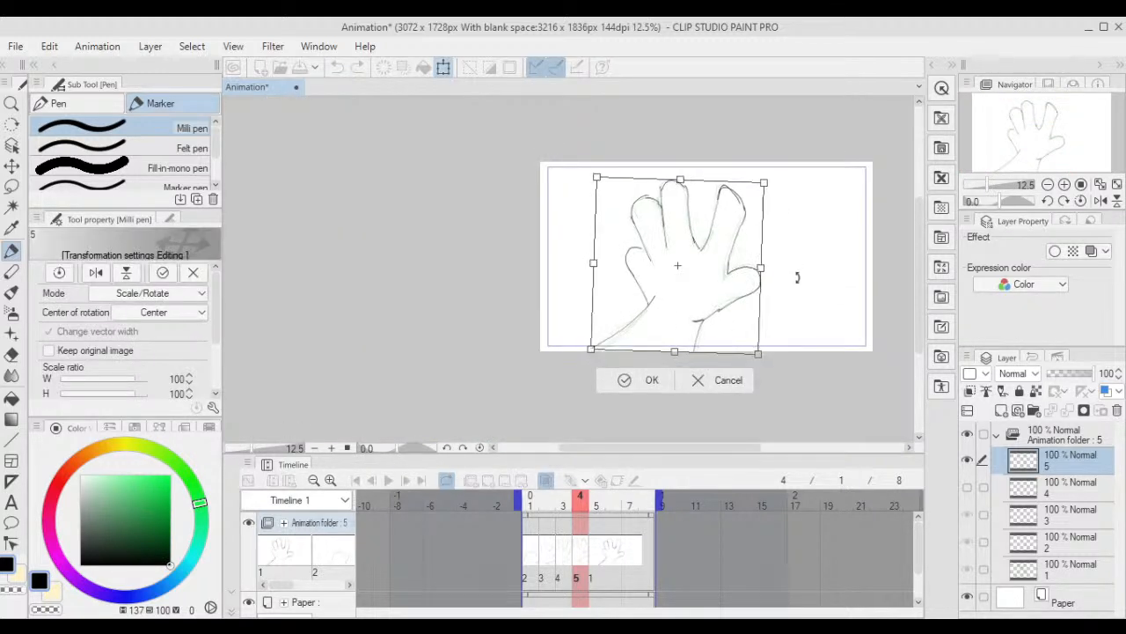
scroll(792, 275, up, 1)
drag(662, 325, 661, 324)
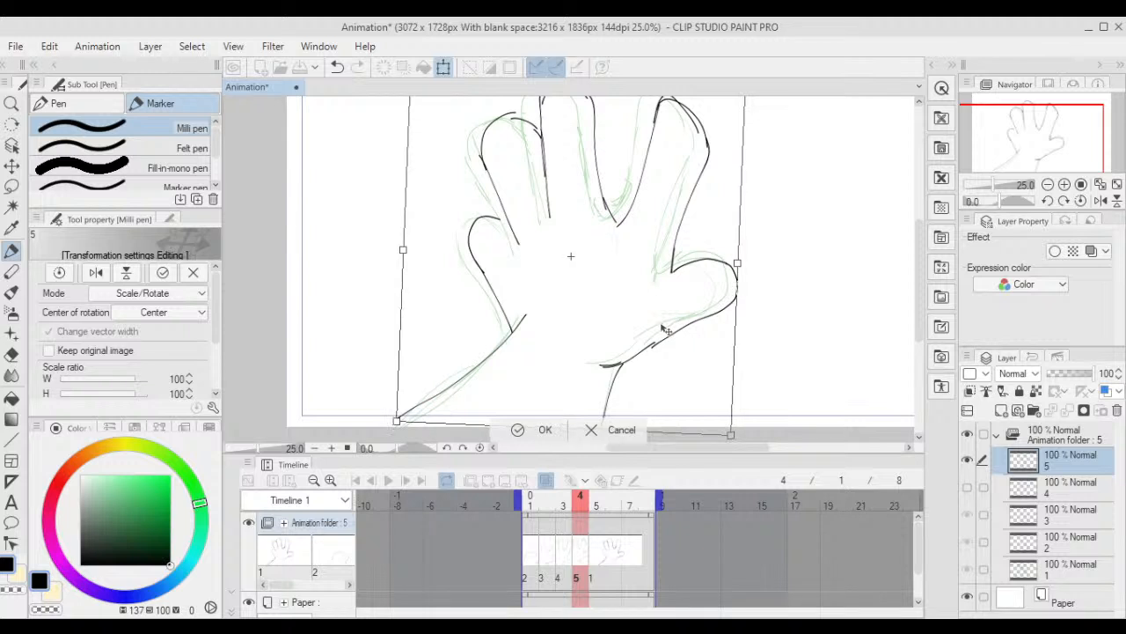
drag(764, 266, 763, 262)
drag(698, 276, 694, 272)
click(542, 430)
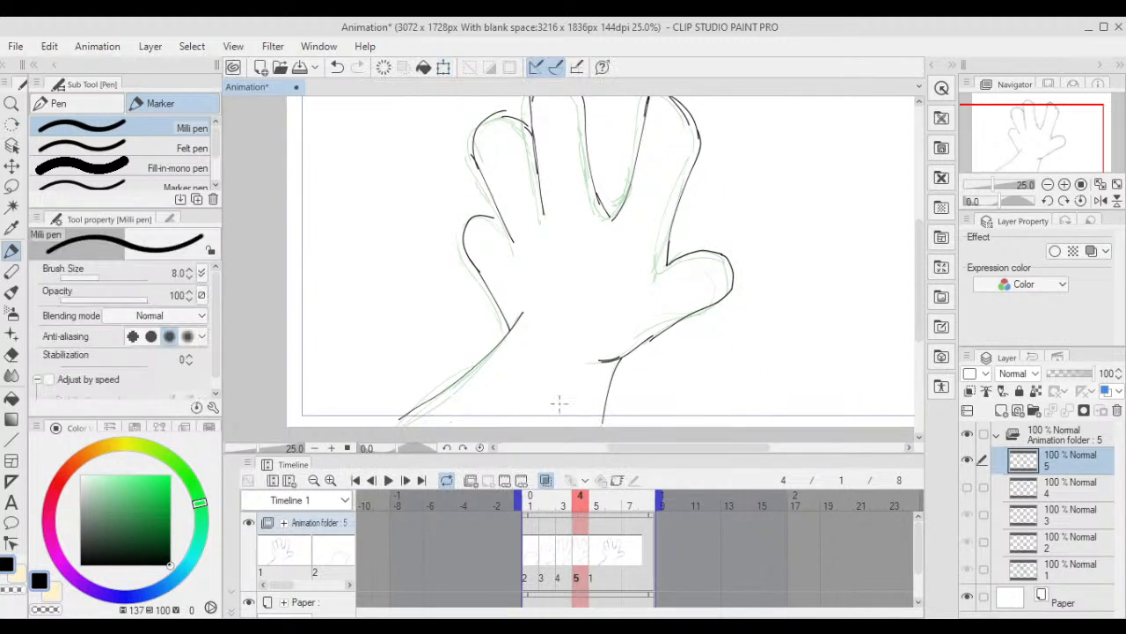
- Make layer 4 visible again and play back the complete five-cel hand animation, then stop it
key(ctrl+0)
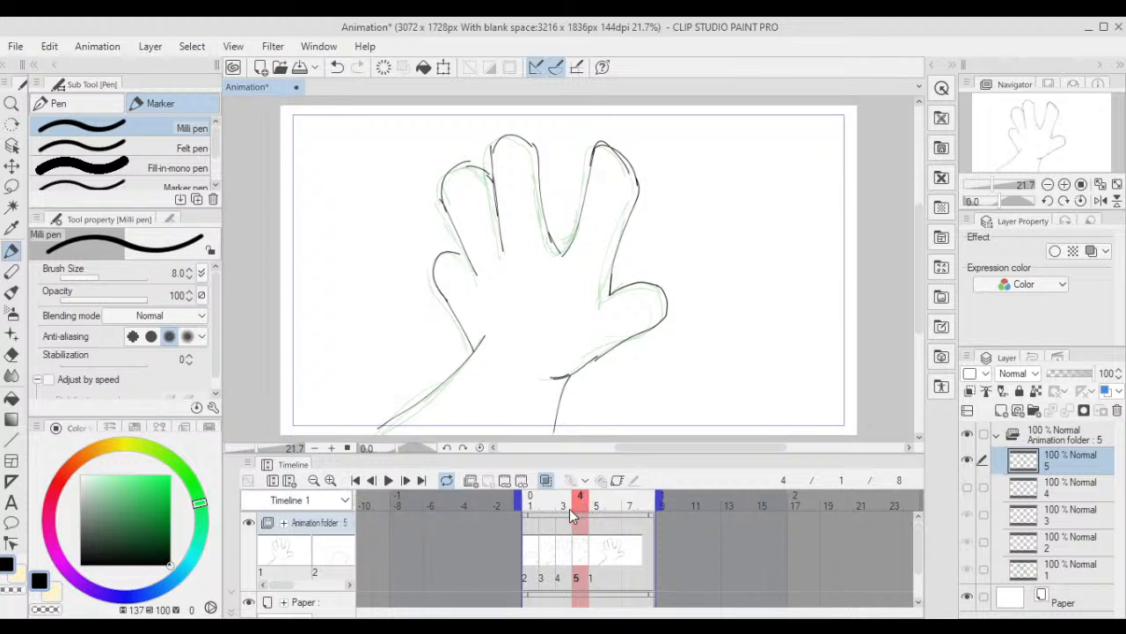
mouse_move(570, 509)
mouse_down()
mouse_move(606, 516)
mouse_move(546, 509)
mouse_up()
click(967, 486)
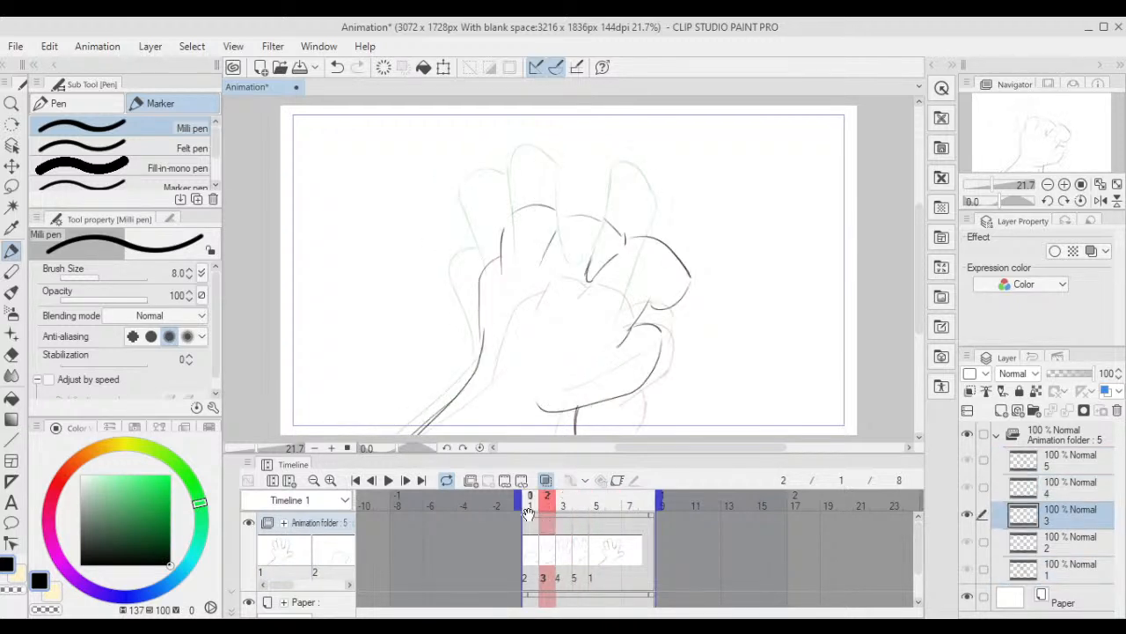
click(389, 481)
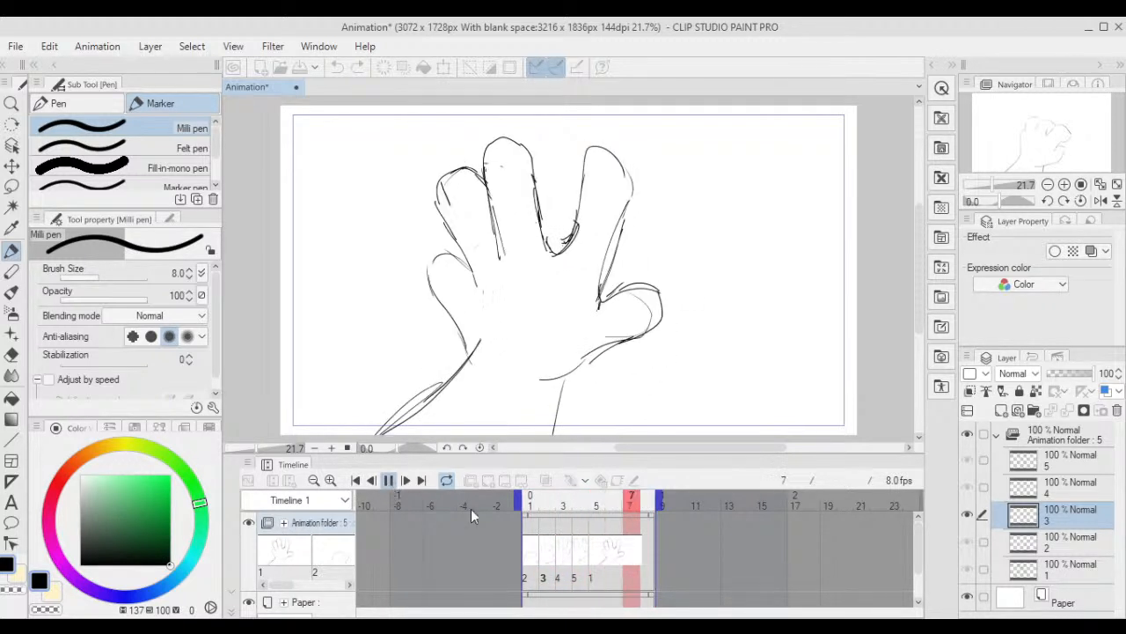
key(space)
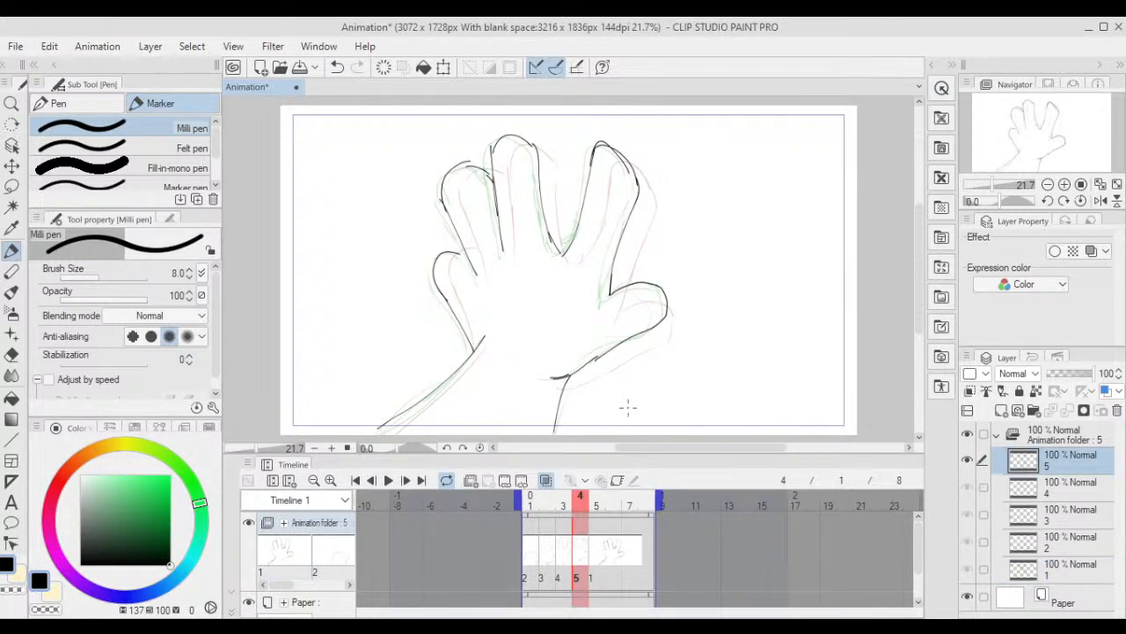
- Compare cel 5's finger lines with the onion-skin outlines and play back the animation from frame 1
key(k)
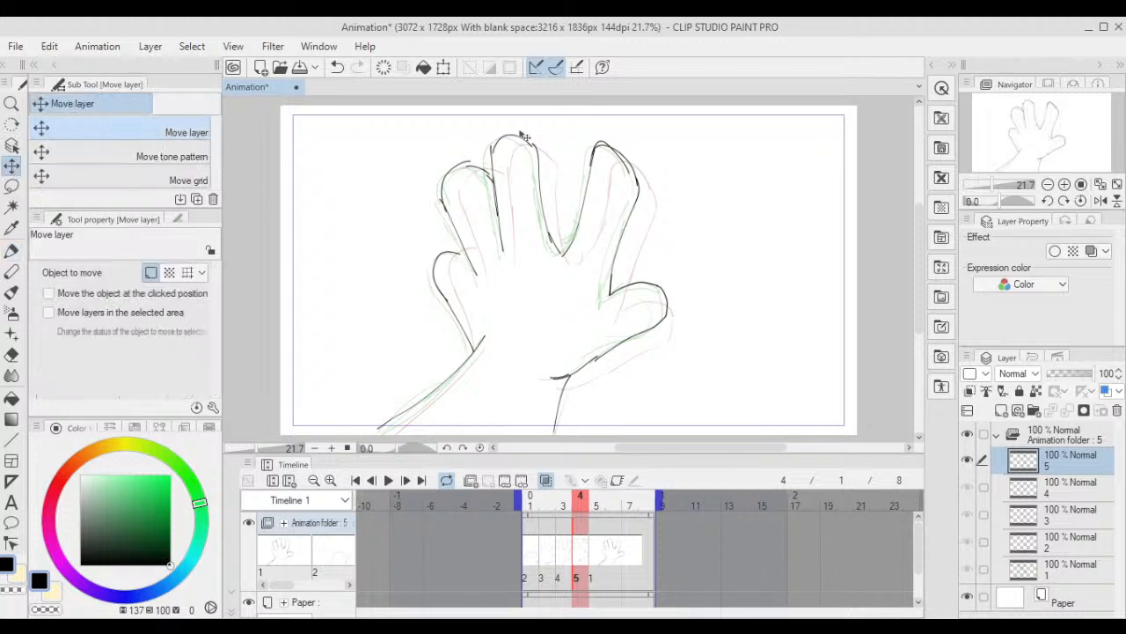
scroll(599, 197, up, 2)
scroll(631, 211, down, 4)
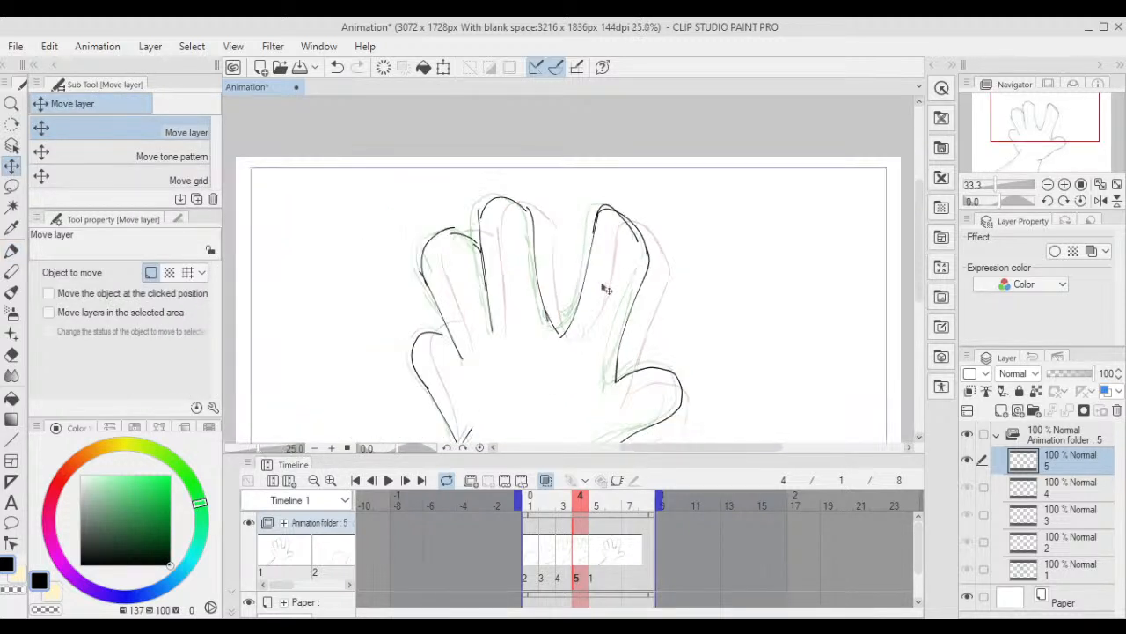
click(565, 515)
mouse_move(565, 512)
mouse_down()
mouse_move(598, 507)
mouse_move(568, 512)
mouse_move(601, 519)
mouse_move(581, 515)
mouse_up()
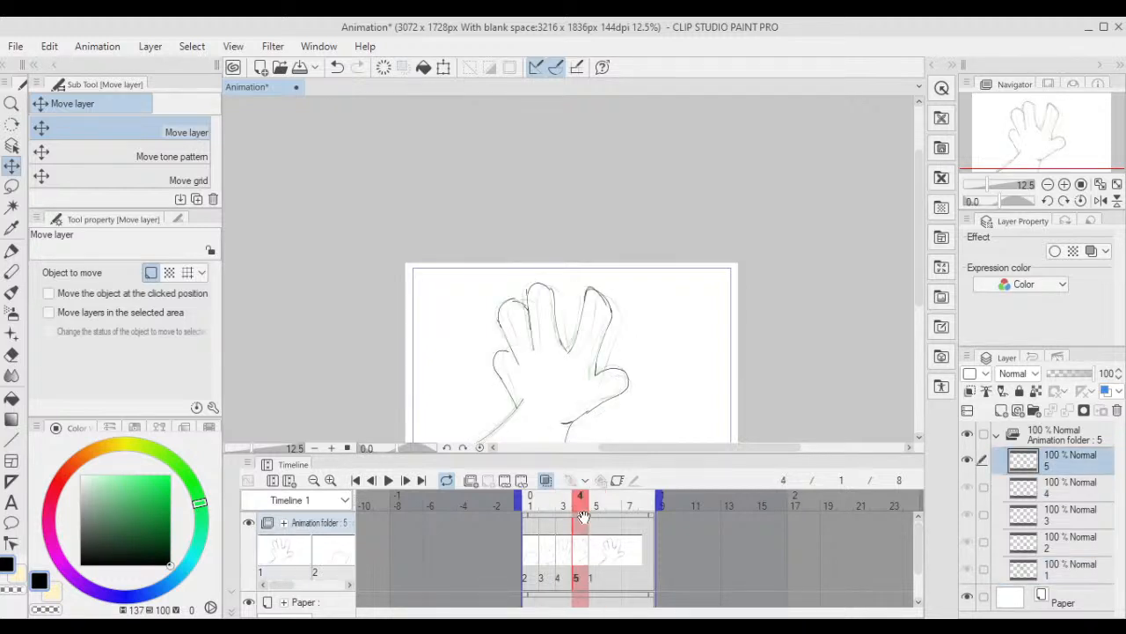
scroll(648, 282, up, 3)
scroll(607, 251, up, 1)
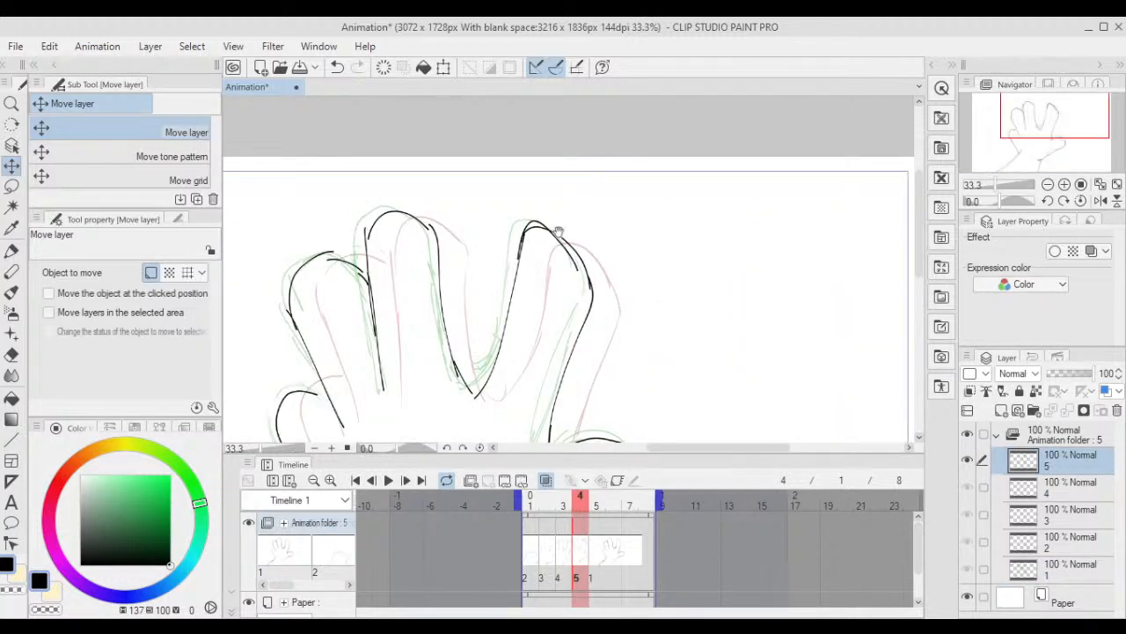
scroll(558, 231, up, 1)
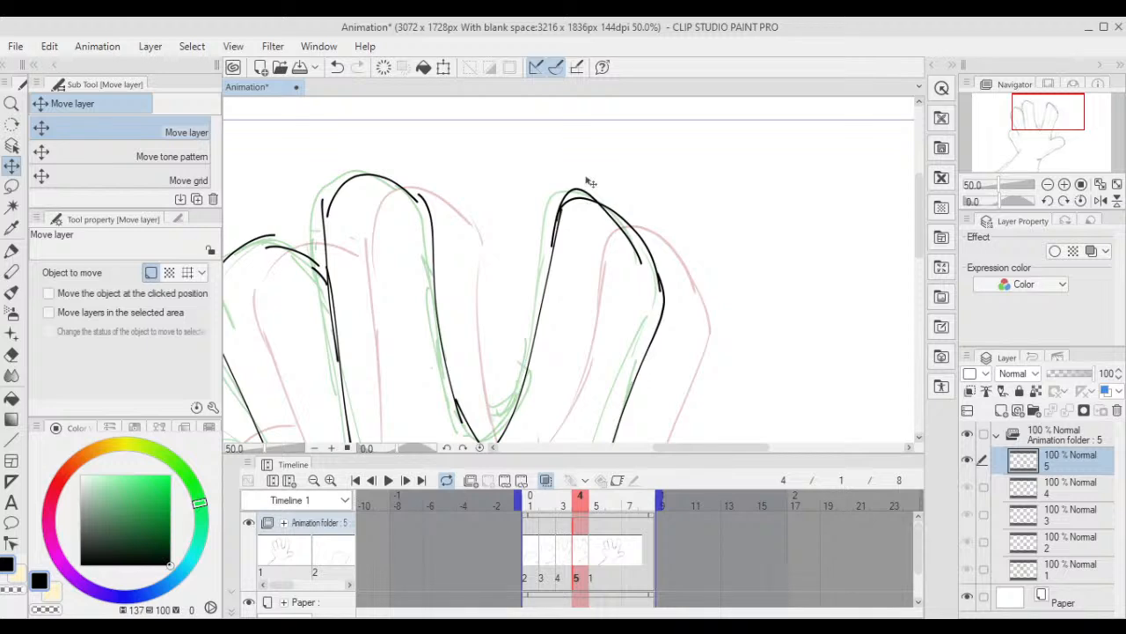
key(ctrl+0)
drag(581, 503, 409, 479)
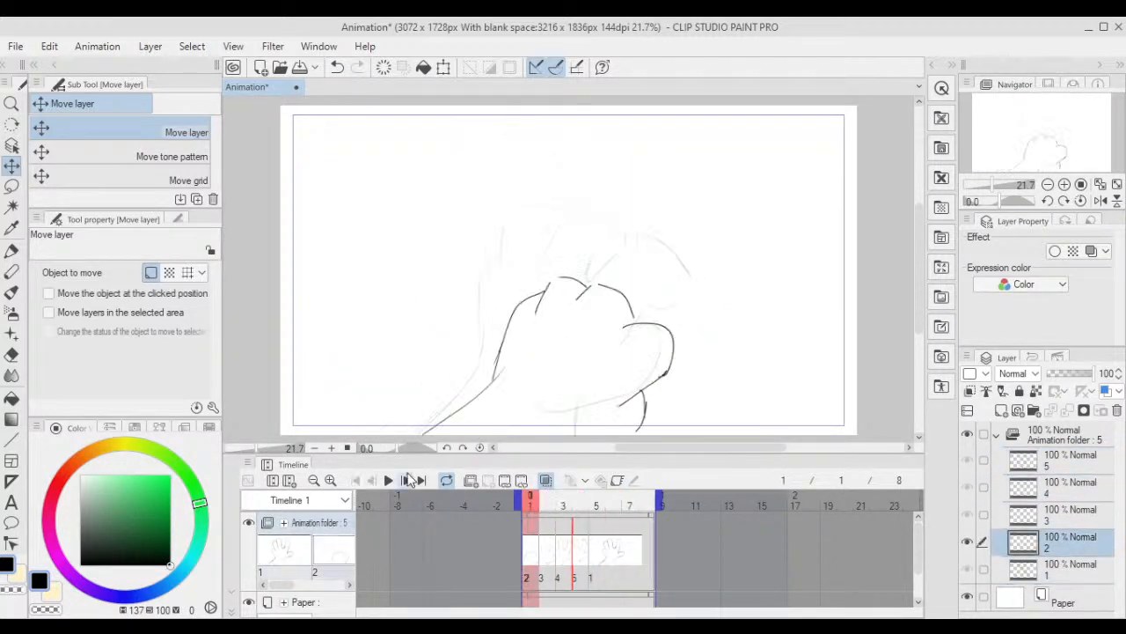
click(388, 481)
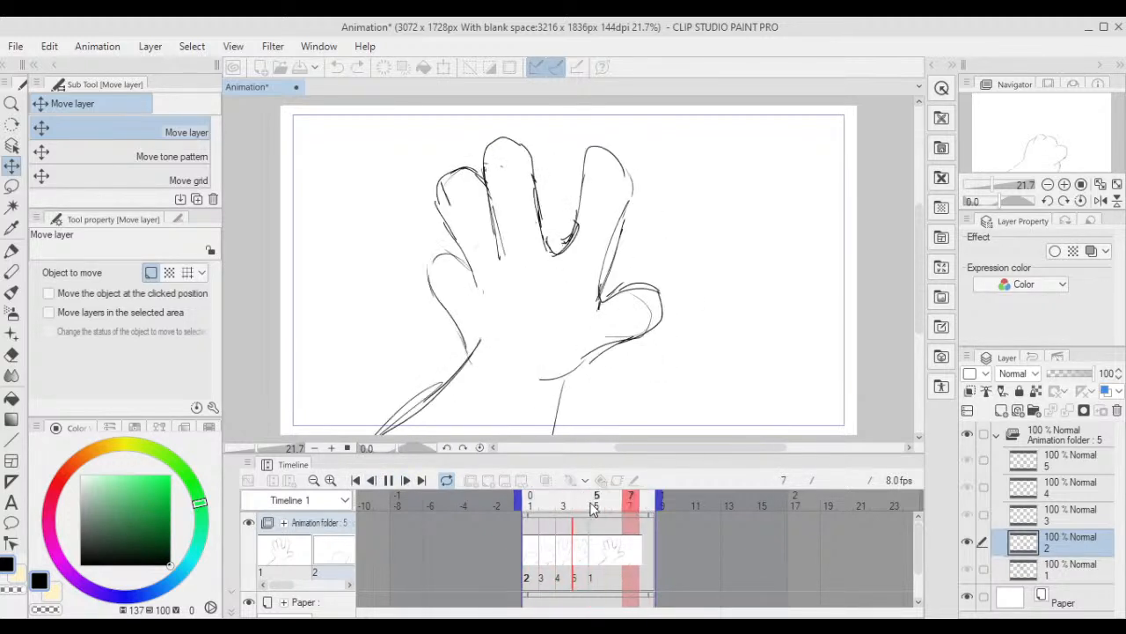
- Extend the timeline's end to frame 18 and add a new animation cel at frame 6
drag(576, 505, 613, 504)
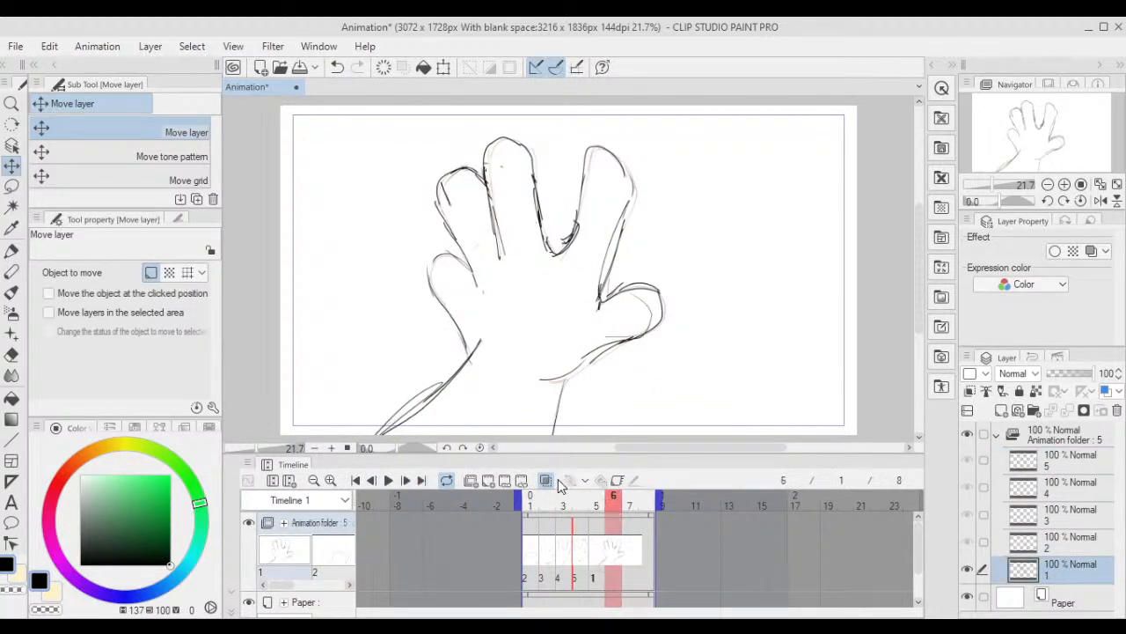
drag(783, 496, 825, 499)
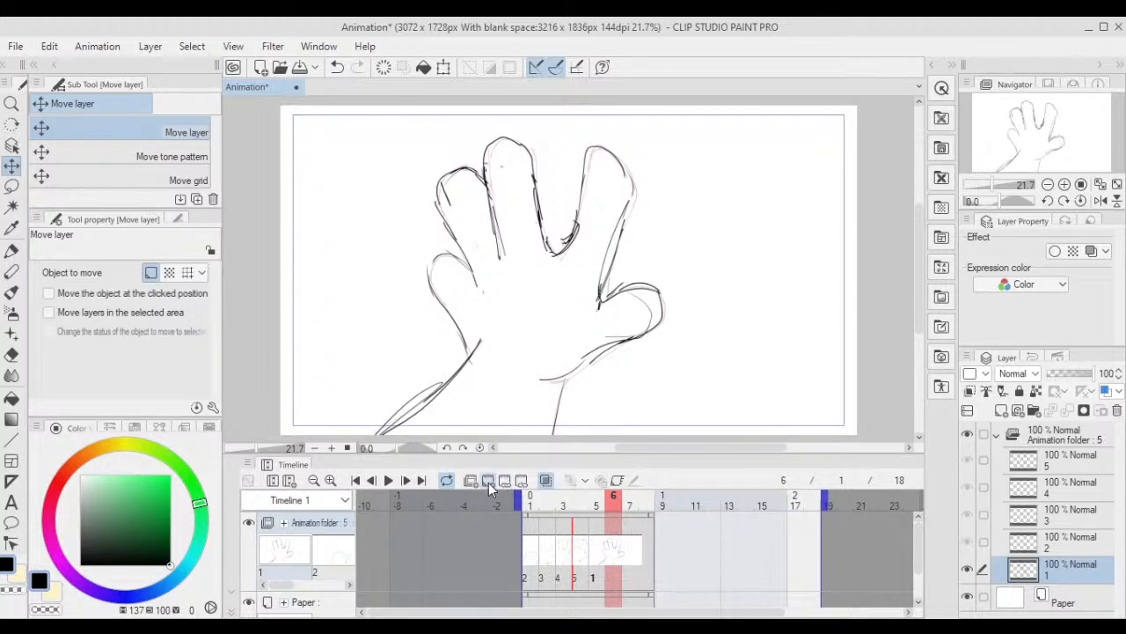
click(488, 482)
- Draw the index, middle, ring and little fingers on cel 1a, slightly curled below the onion-skin fingertips
key(p)
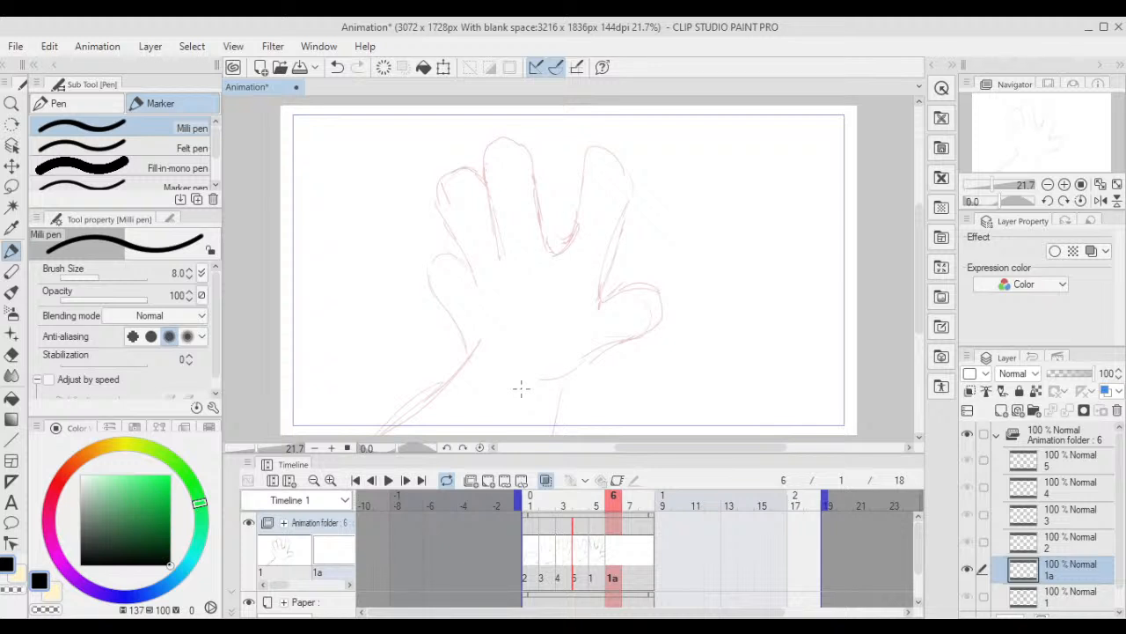
scroll(616, 258, up, 1)
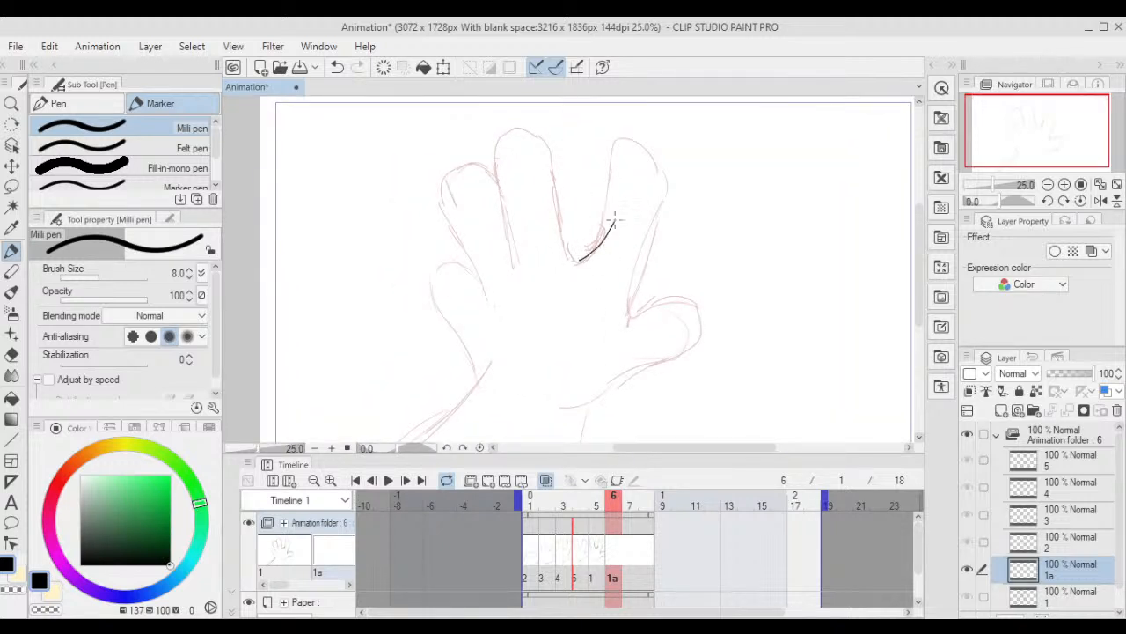
drag(668, 200, 635, 305)
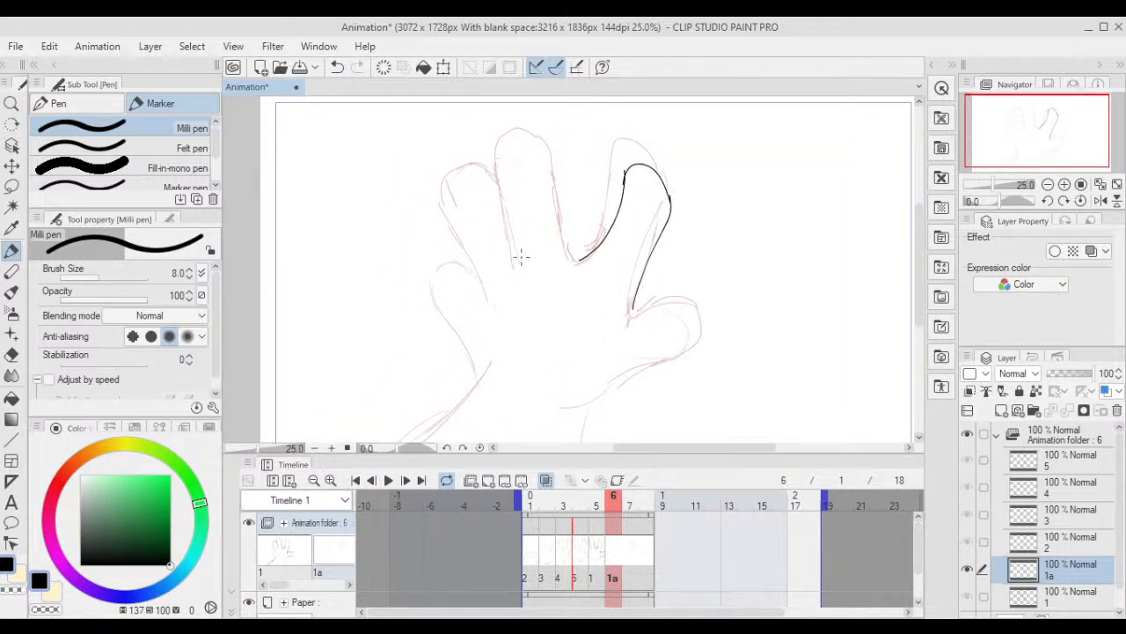
key(ctrl+z)
drag(513, 262, 518, 188)
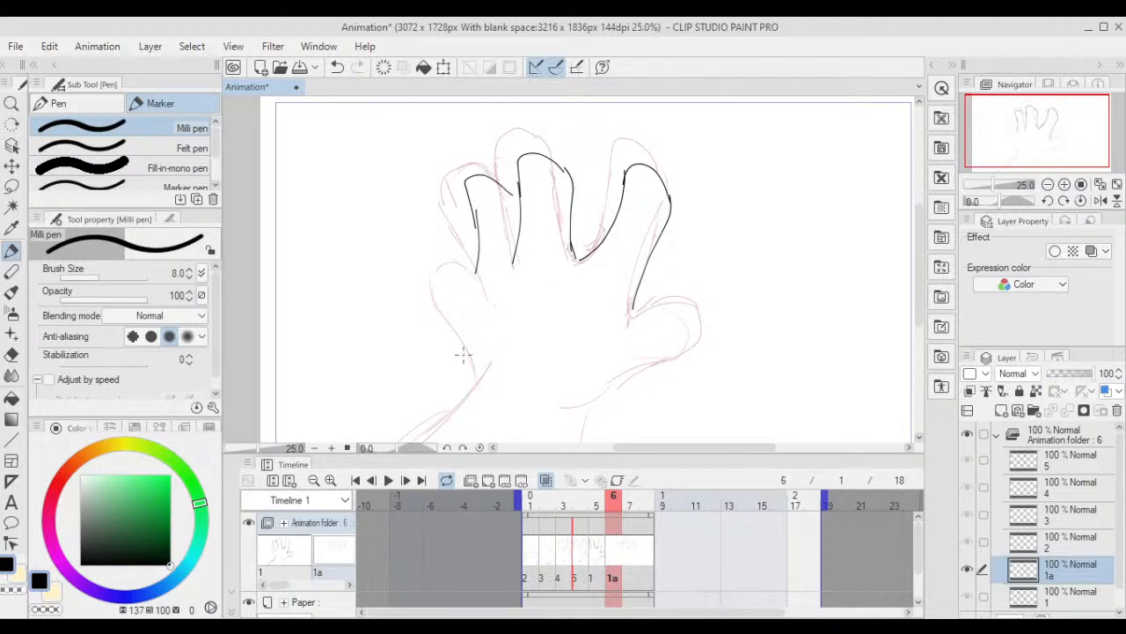
drag(469, 370, 445, 281)
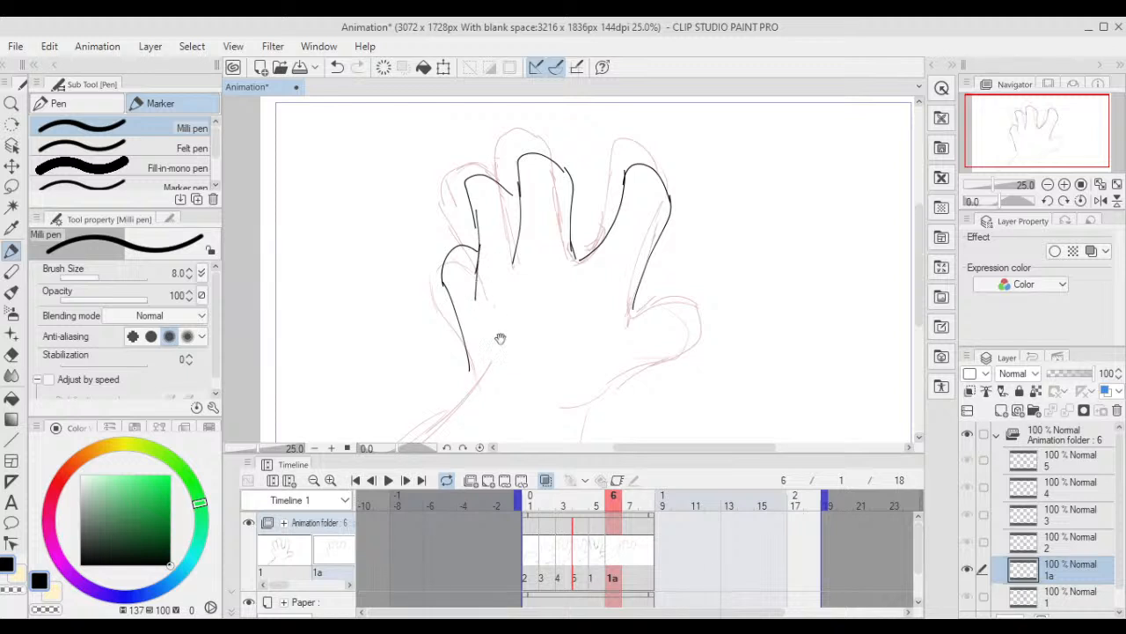
- Draw the thumb, the palm's lower edge and the forearm lines on cel 1a, following the onion skin
drag(500, 338, 498, 290)
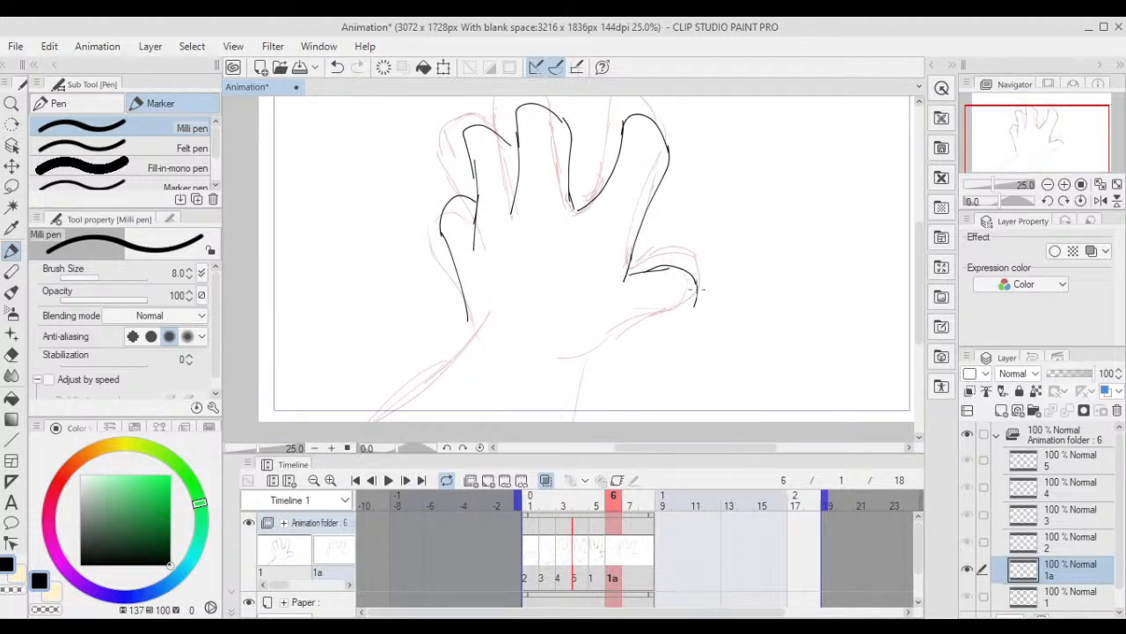
drag(695, 288, 554, 372)
mouse_move(489, 314)
mouse_down()
mouse_move(537, 287)
mouse_move(430, 387)
mouse_up()
scroll(625, 396, down, 2)
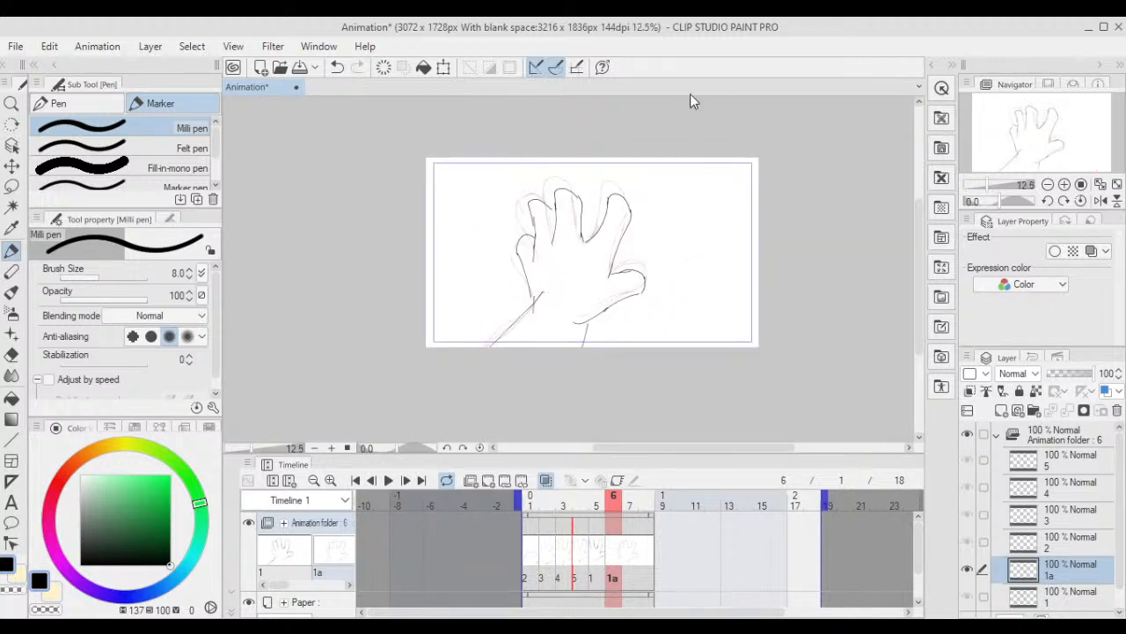
- Rotate the cel 1a hand slightly clockwise, nudge it toward the lower right, and apply the transformation
key(ctrl+t)
mouse_move(684, 229)
mouse_down()
mouse_move(671, 239)
mouse_move(681, 246)
mouse_up()
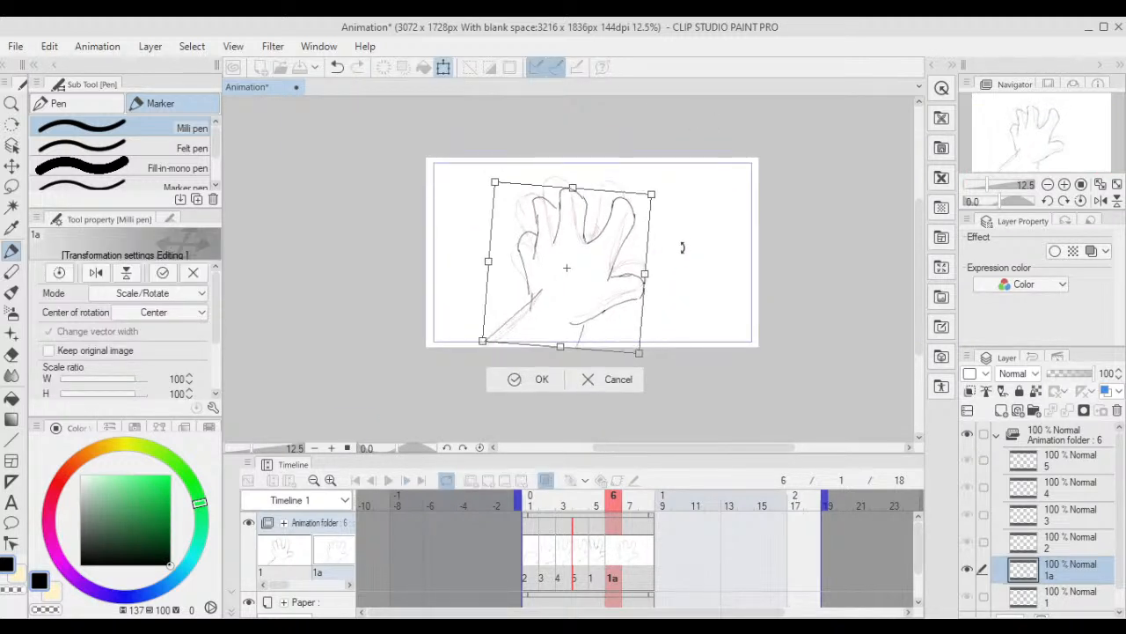
drag(616, 267, 627, 272)
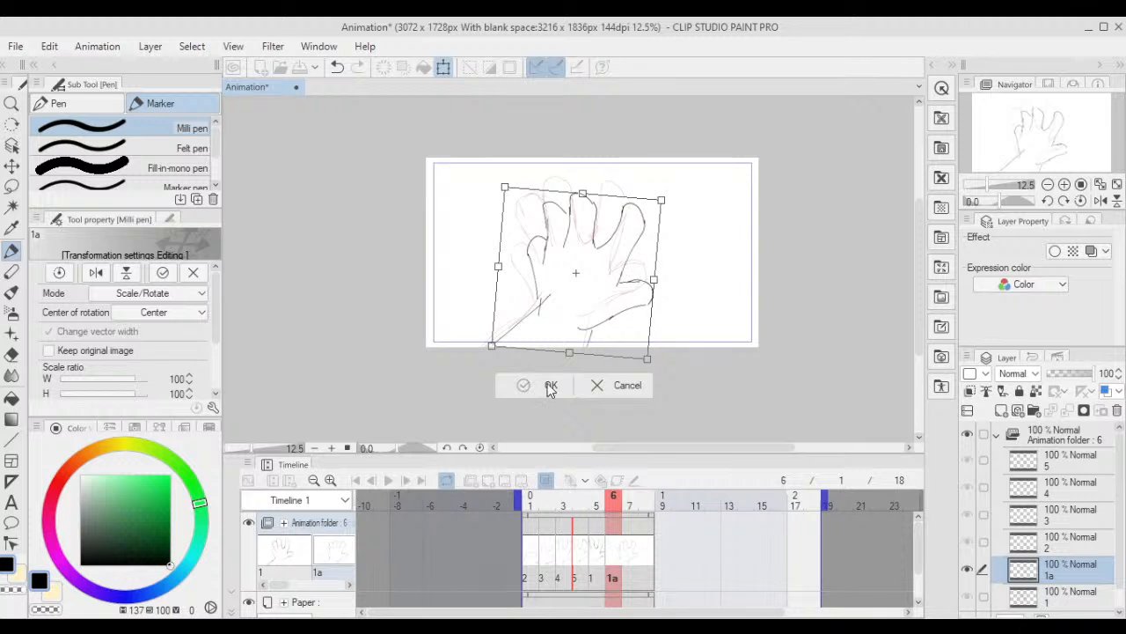
key(Return)
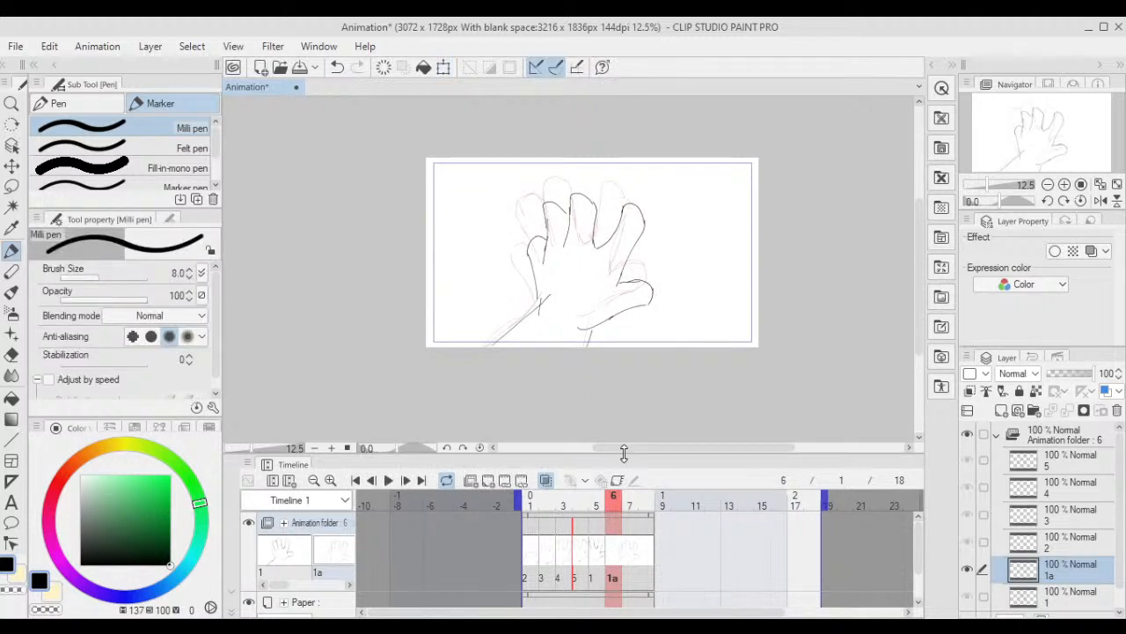
- Scrub back through the hand cels and play back the animation with the added cel 1a, then stop it
click(602, 507)
click(614, 508)
drag(616, 509, 549, 504)
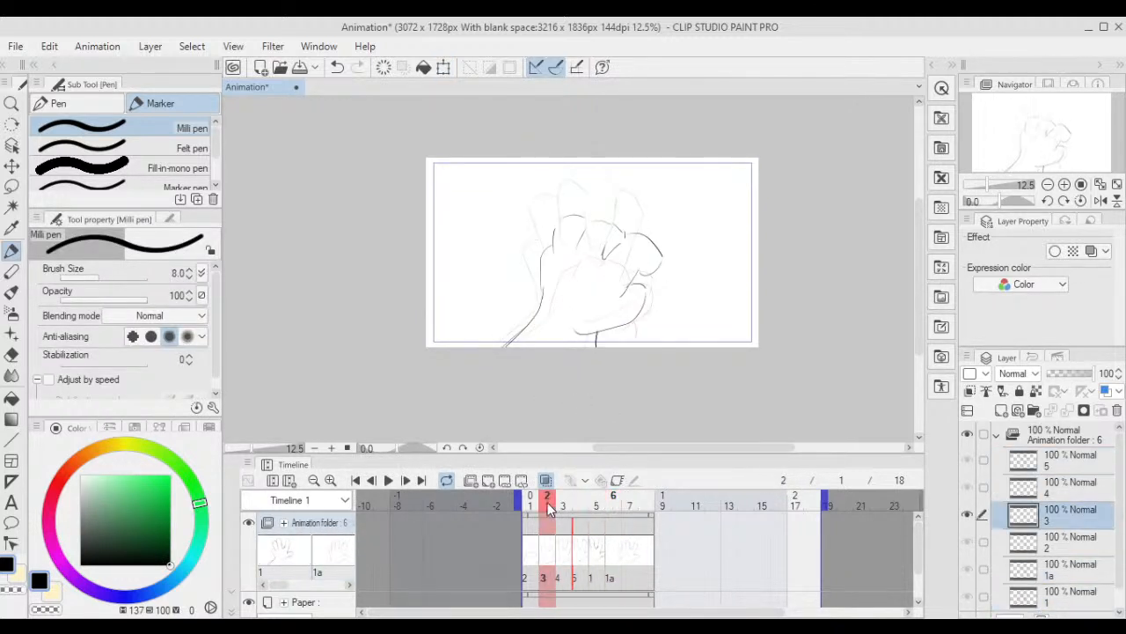
click(388, 481)
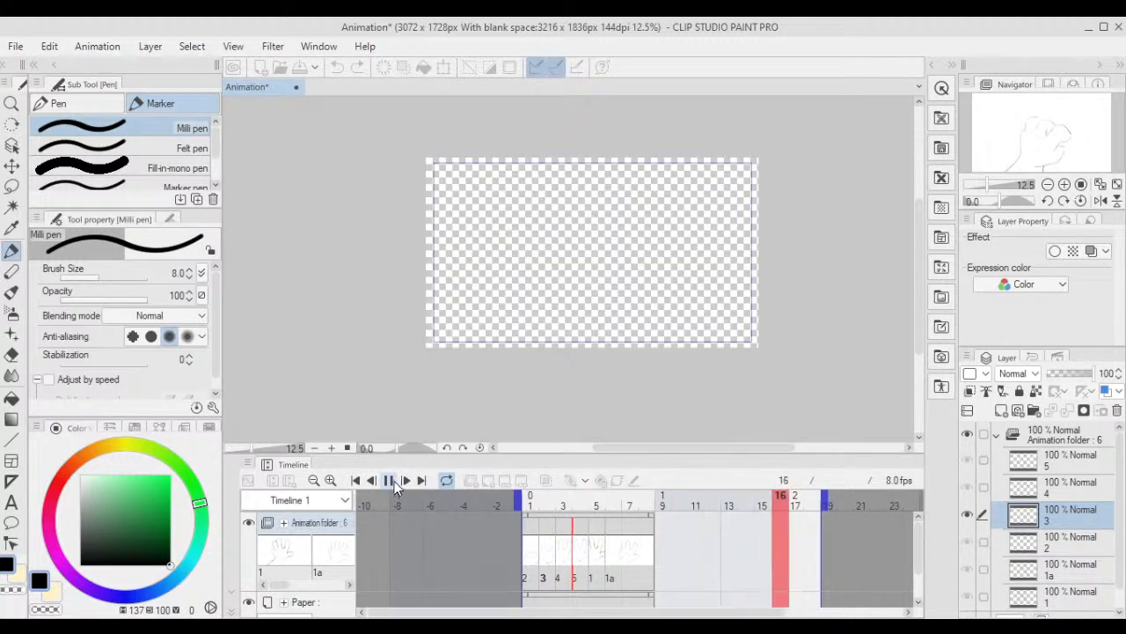
click(1056, 517)
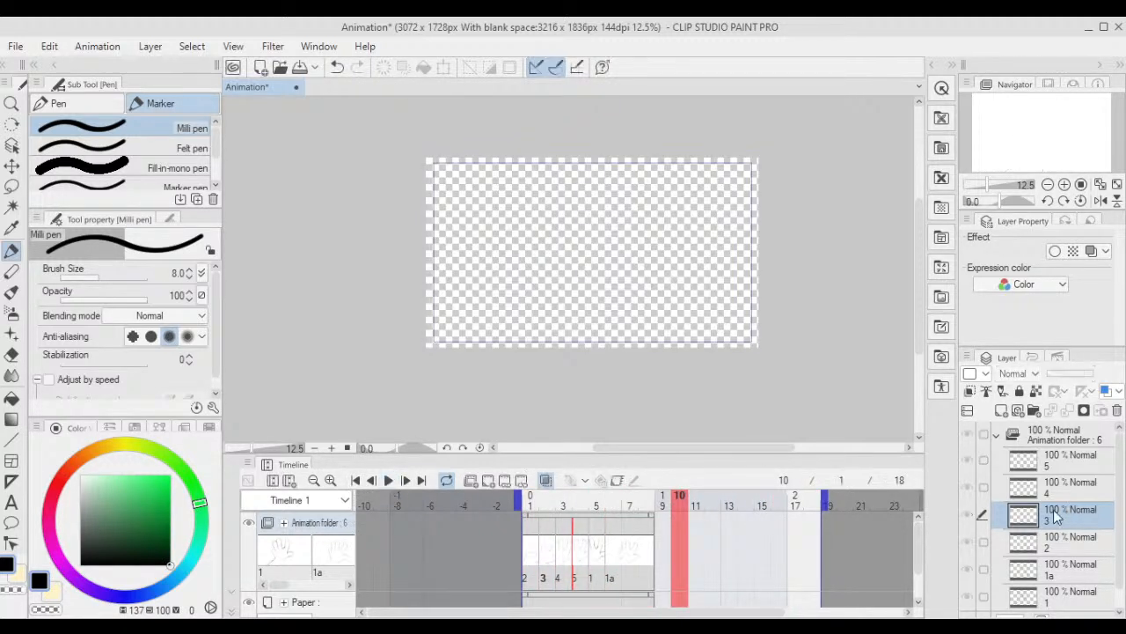
- Extend the Paper layer's clip and the timeline's end to frame 20, and return to cel 1a at frame 6
scroll(903, 534, down, 2)
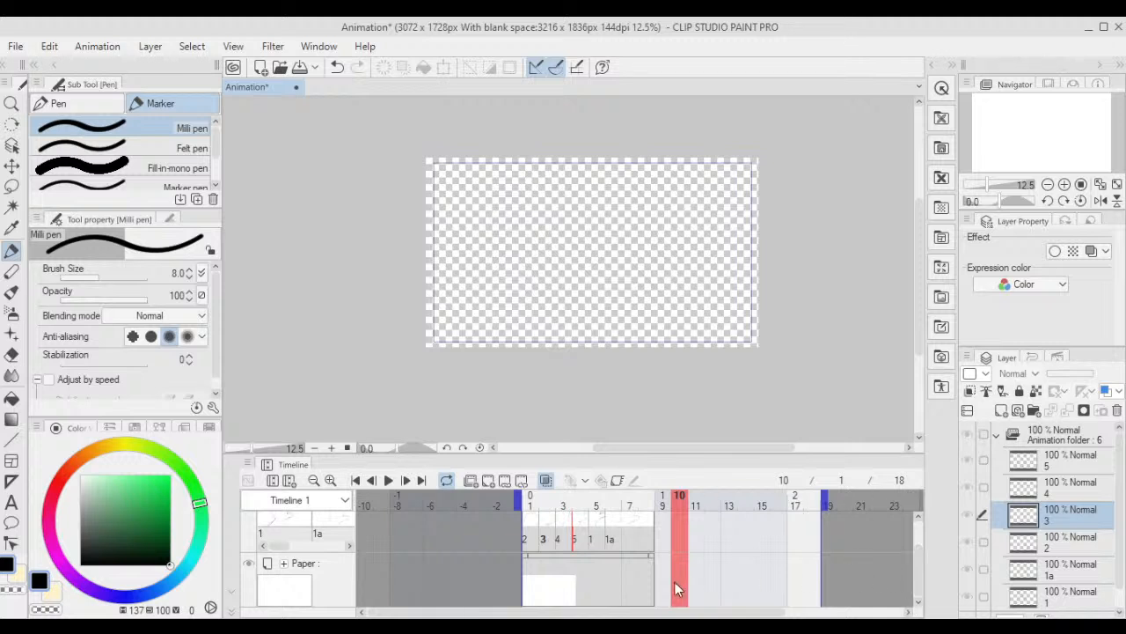
click(654, 560)
mouse_move(653, 558)
mouse_down()
mouse_move(858, 533)
mouse_move(854, 503)
mouse_up()
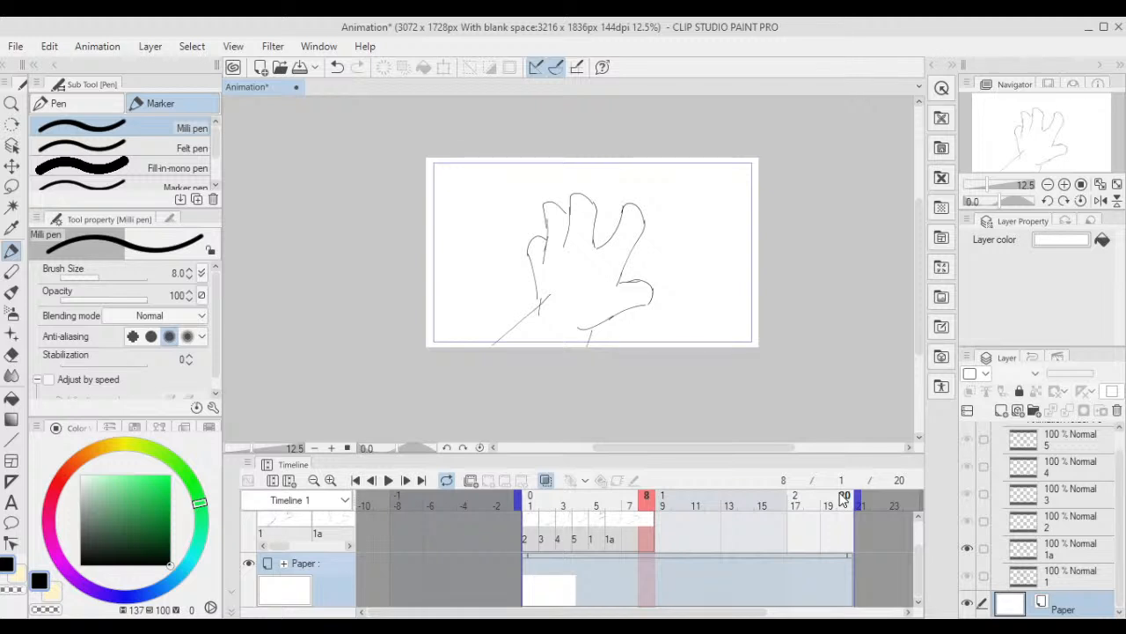
click(613, 497)
click(613, 539)
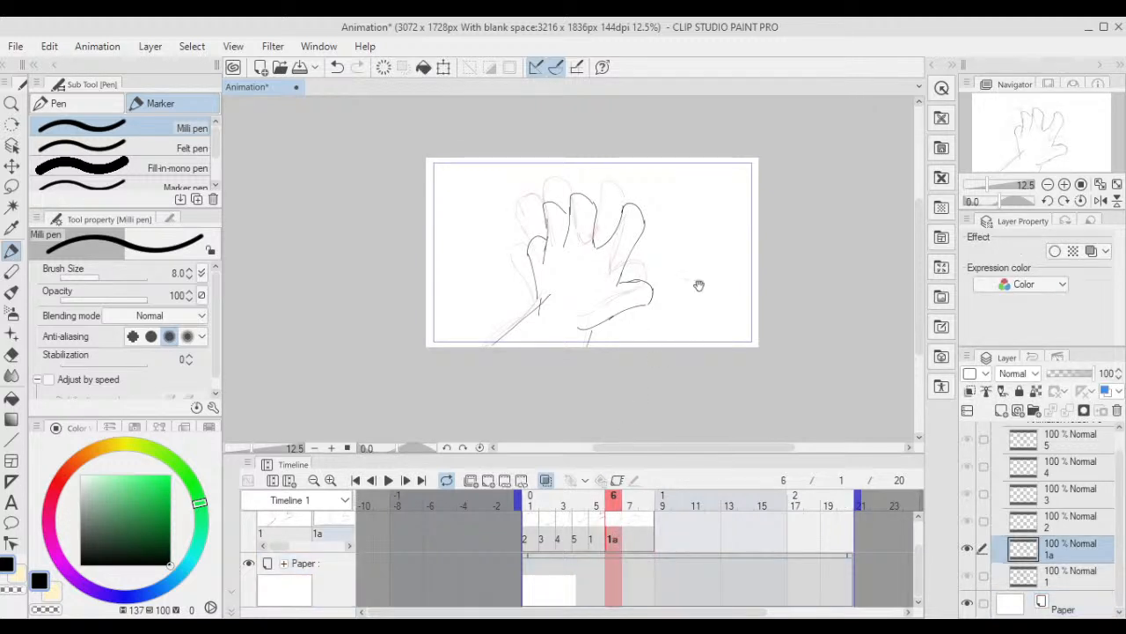
scroll(695, 312, up, 2)
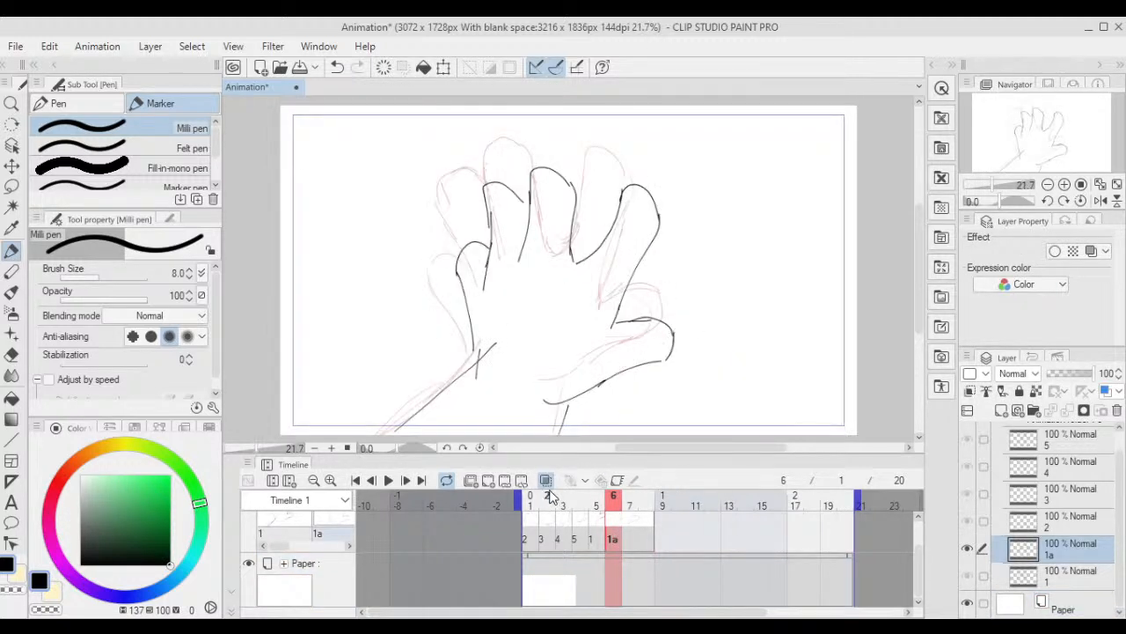
- At frame 1, add a new animation folder above the collapsed hand animation folder and choose the Thin Gouache brush
click(529, 527)
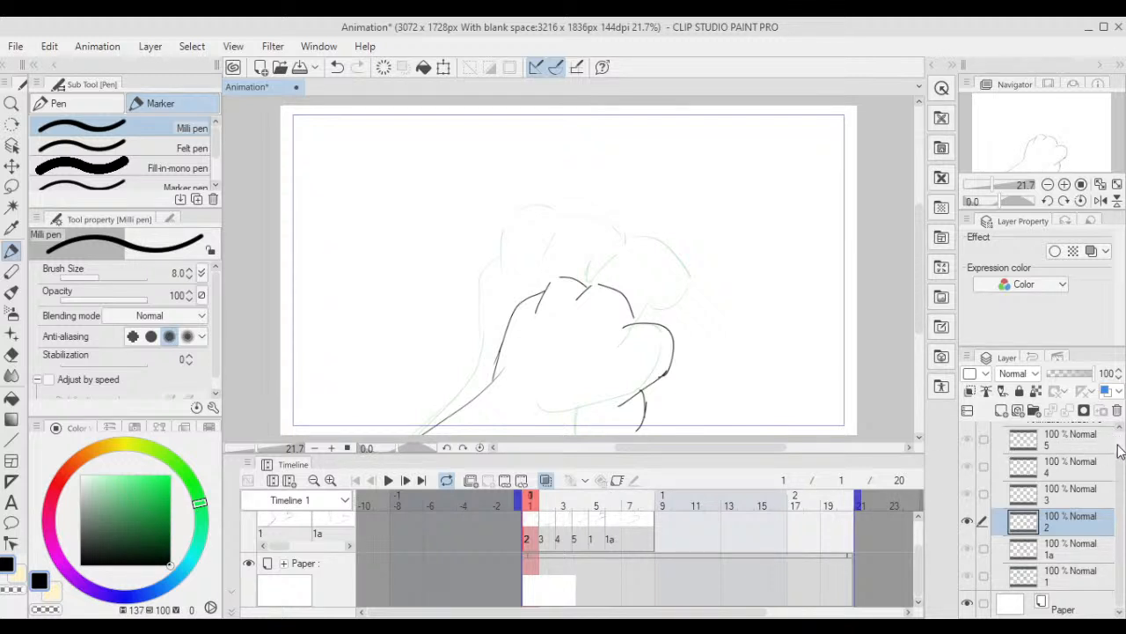
scroll(1119, 451, up, 1)
click(997, 435)
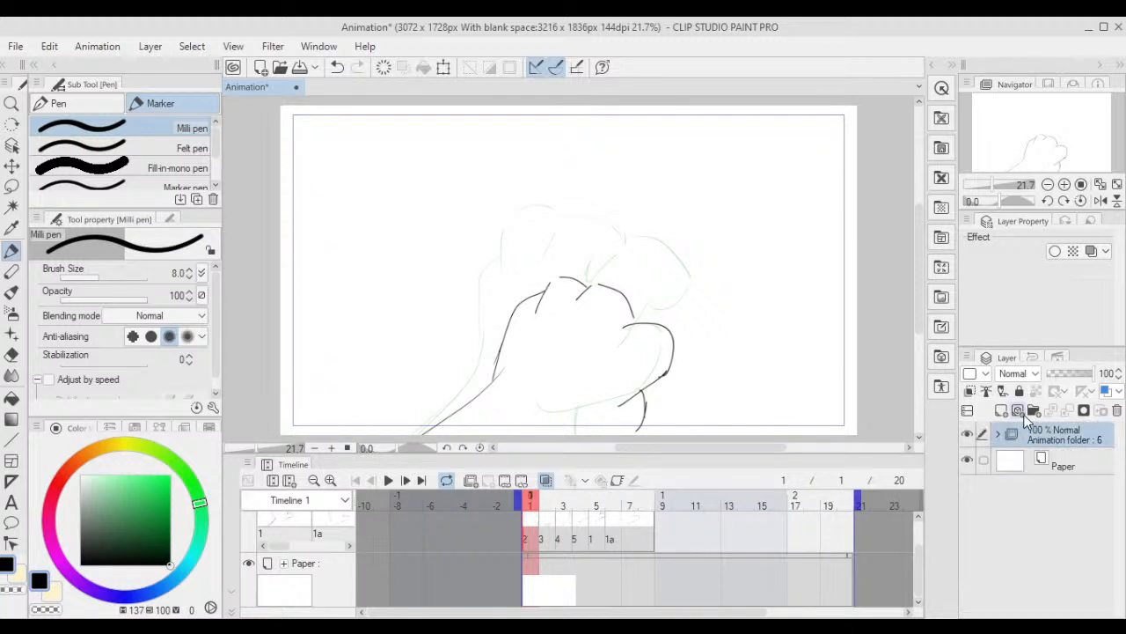
click(470, 482)
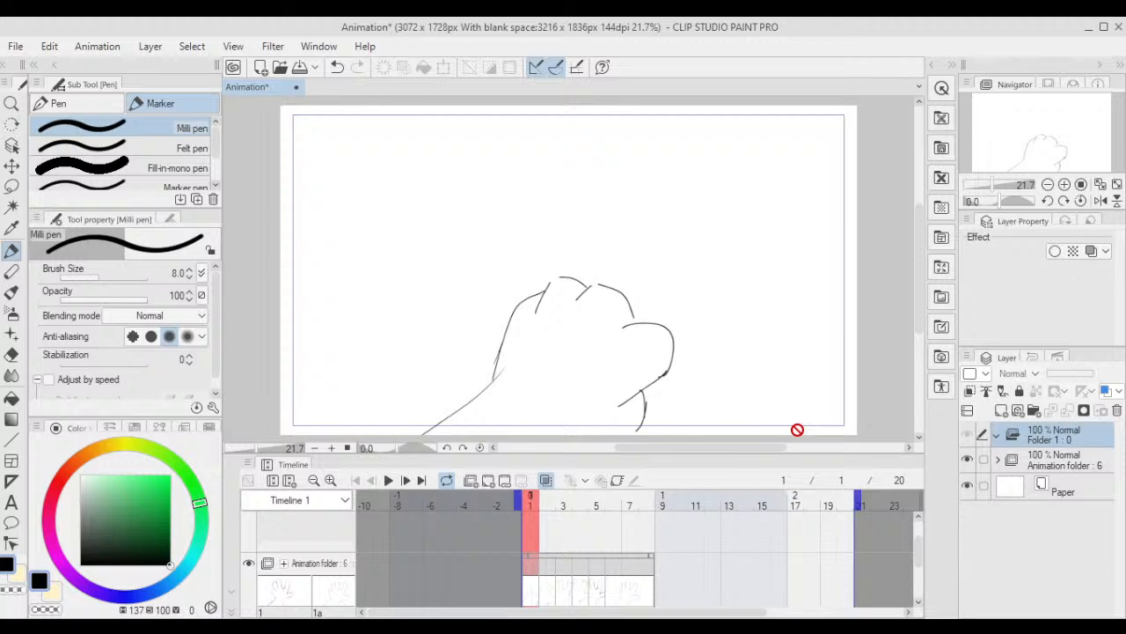
click(12, 292)
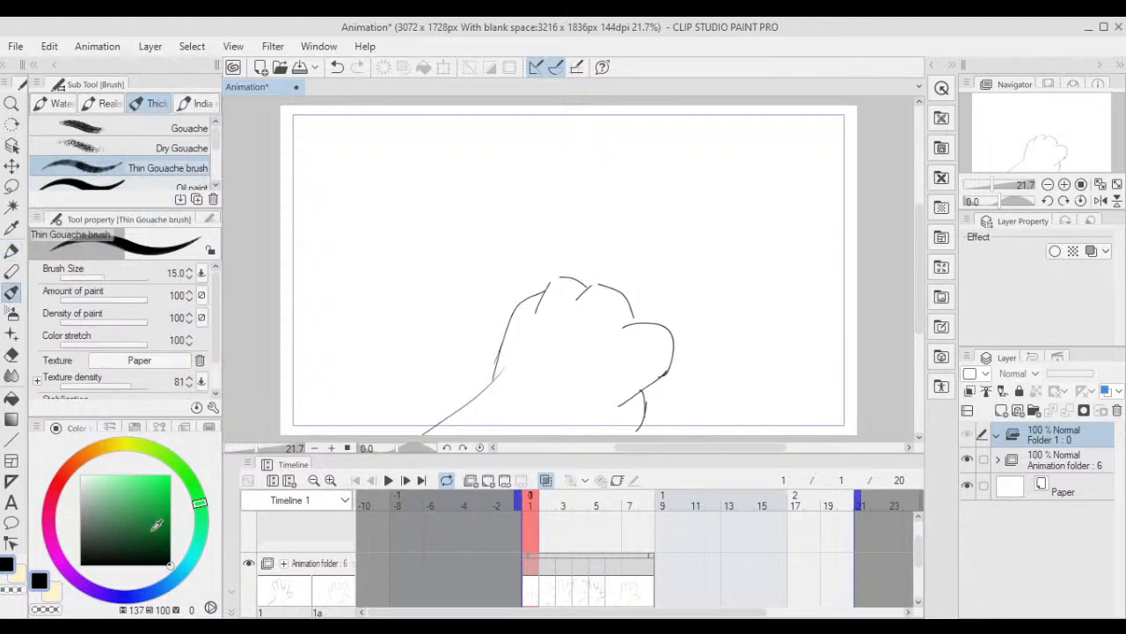
click(470, 483)
click(1066, 485)
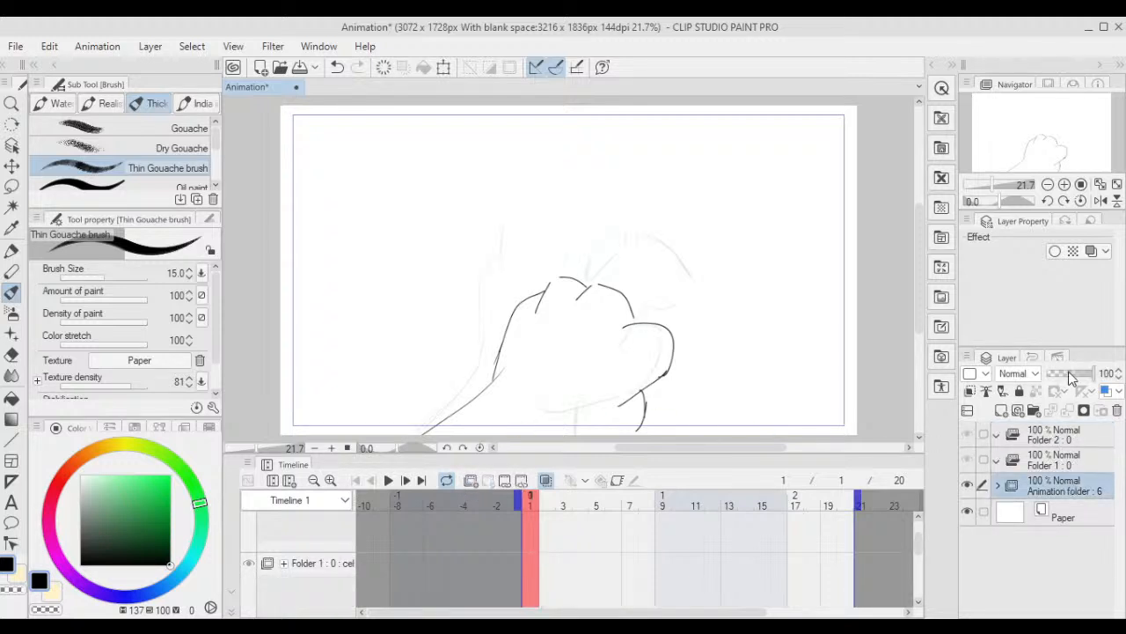
click(1066, 374)
click(1069, 440)
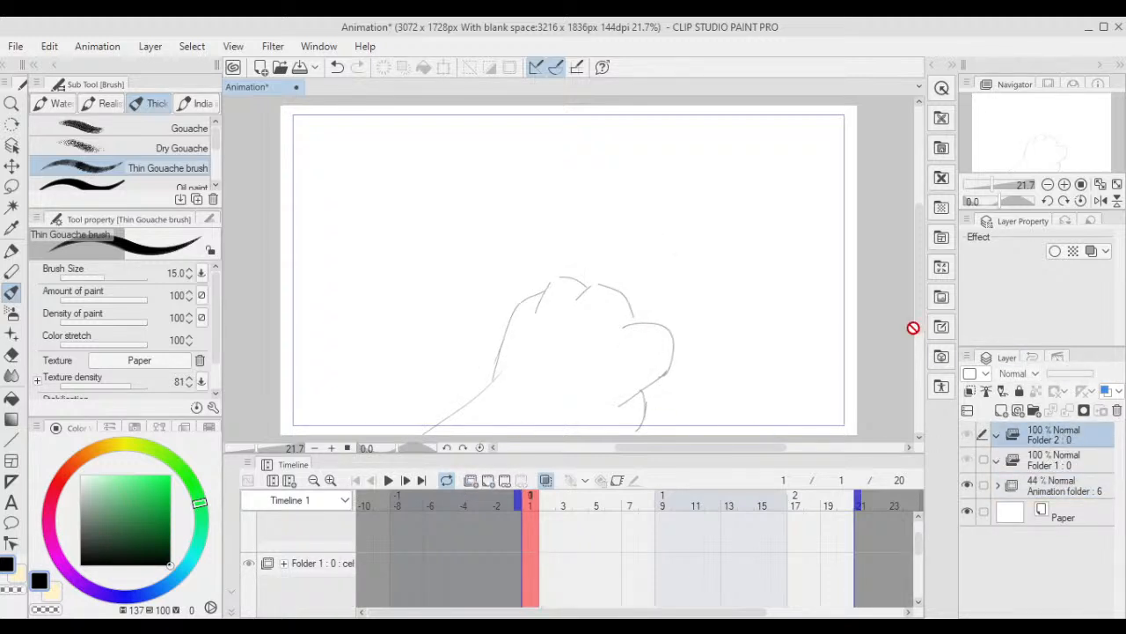
drag(659, 327, 641, 224)
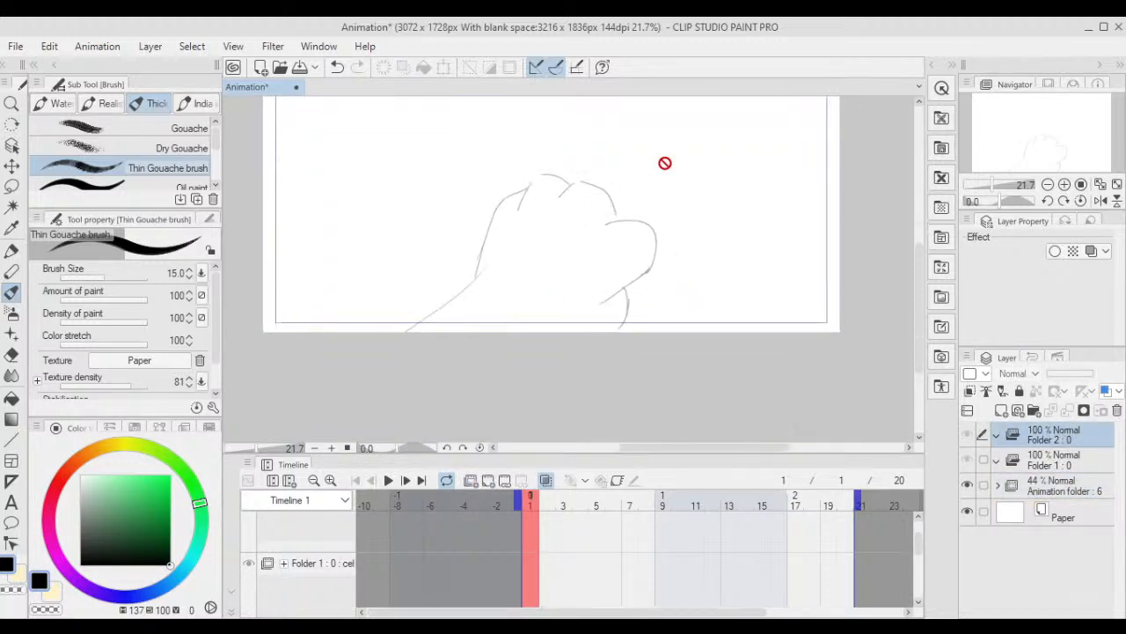
click(1074, 463)
click(1079, 436)
key(ctrl+z)
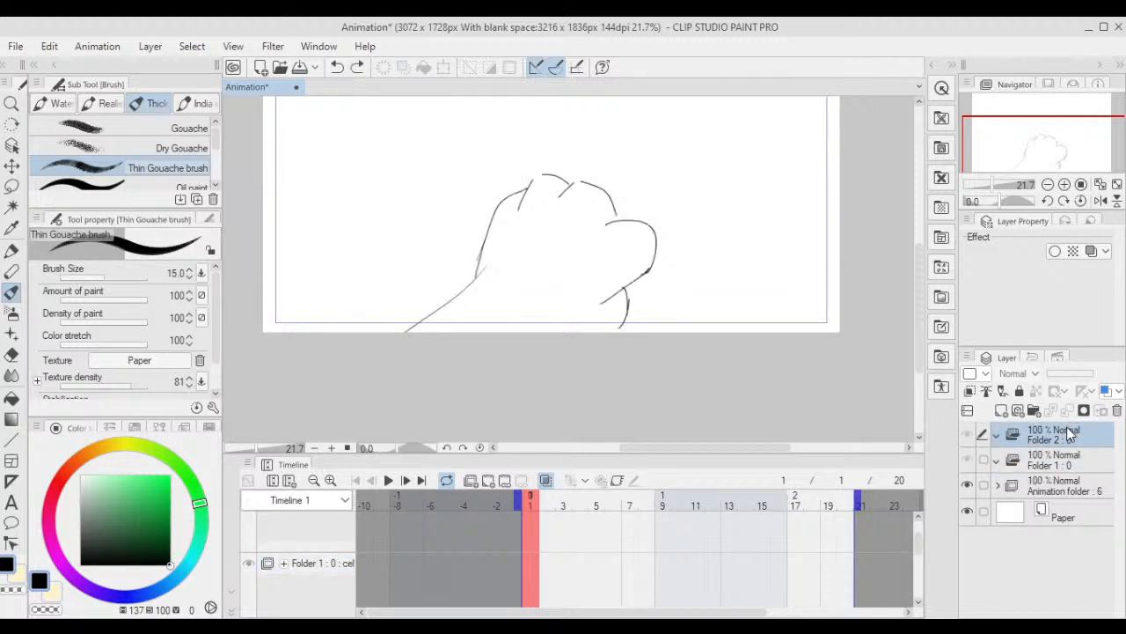
key(ctrl+z)
- Reduce the opacity of the rough hand's animation folder to 46%
click(1085, 462)
click(1069, 374)
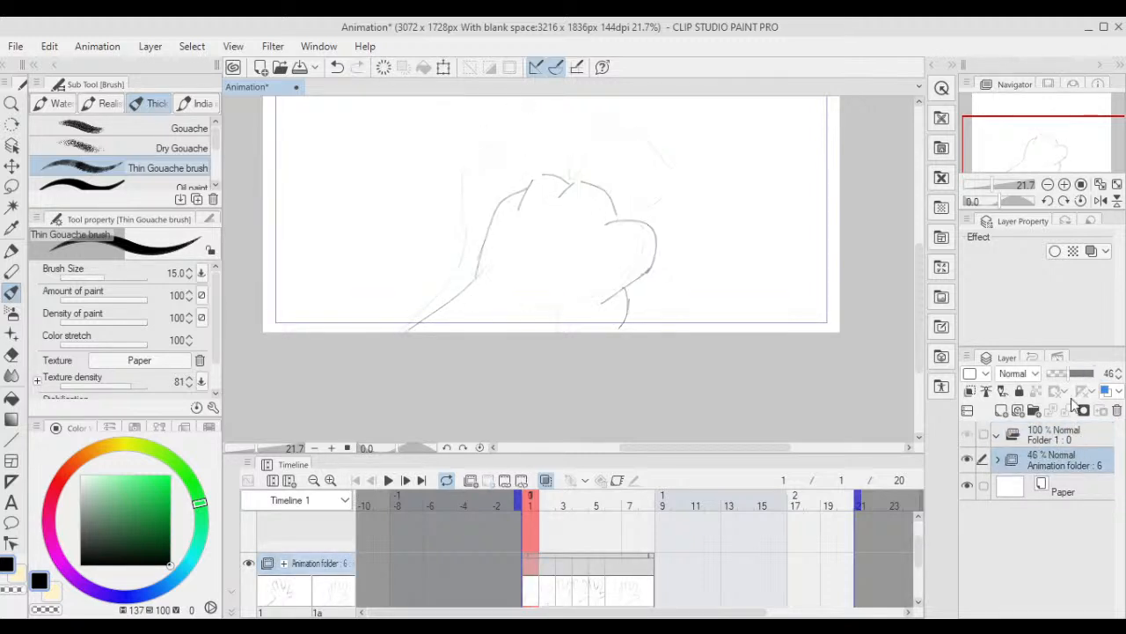
- Add a new cel at frame 1 in the new animation folder and set the Thin Gouache brush size to 30
click(1075, 436)
click(489, 483)
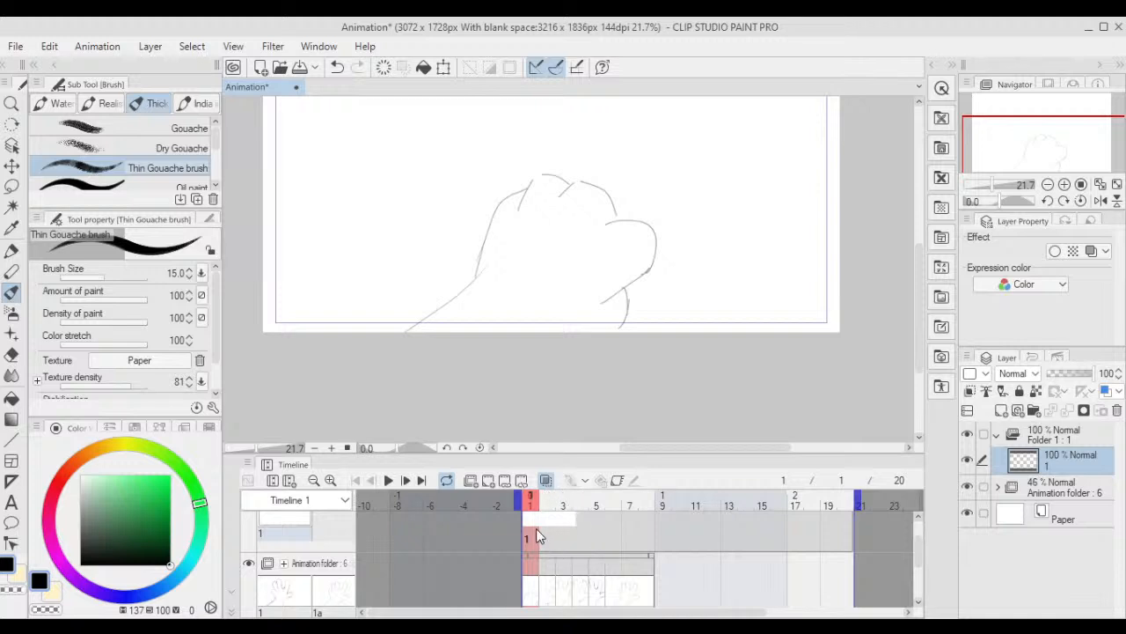
scroll(663, 211, up, 1)
scroll(641, 174, up, 2)
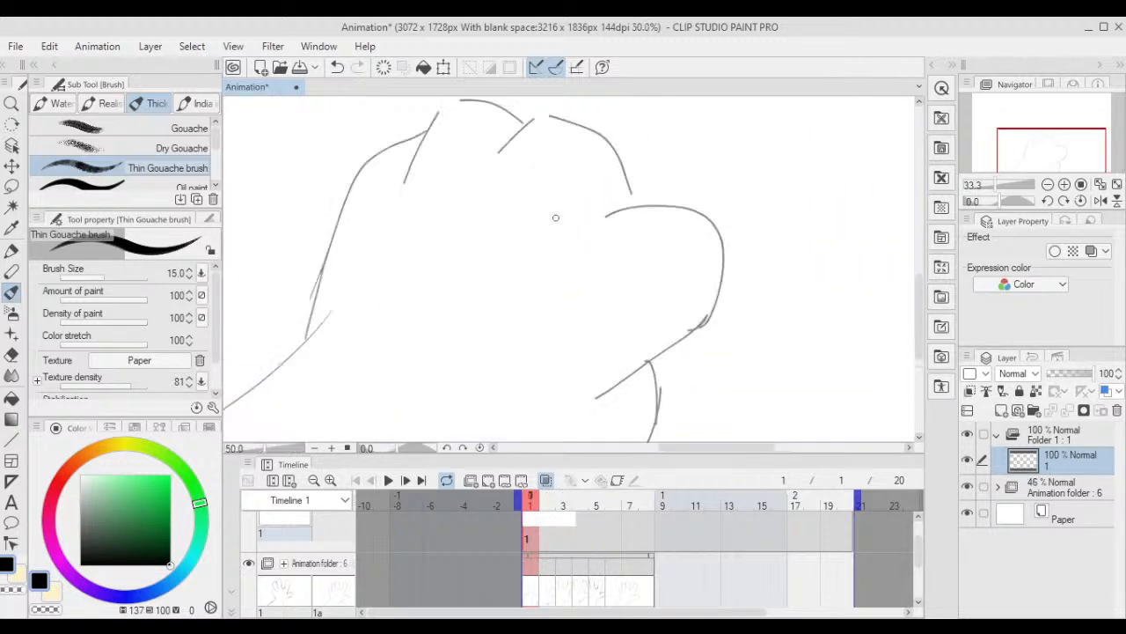
key(bracketright)
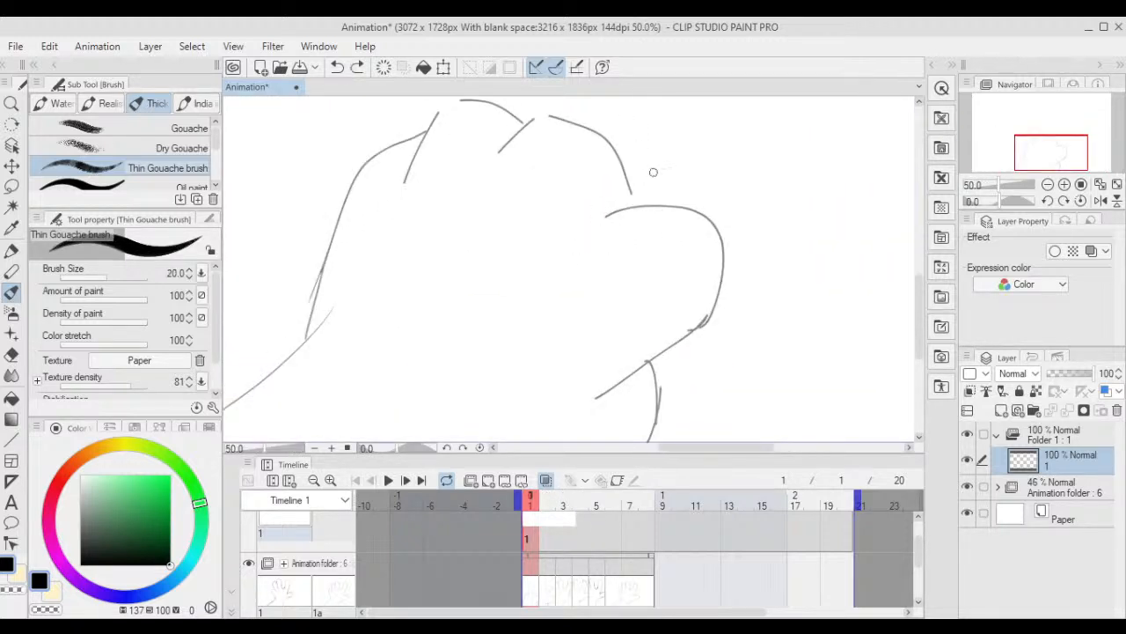
- On cel 1, ink the large rounded finger on the fist's right side and the wrist line below it over the rough
drag(594, 269, 614, 340)
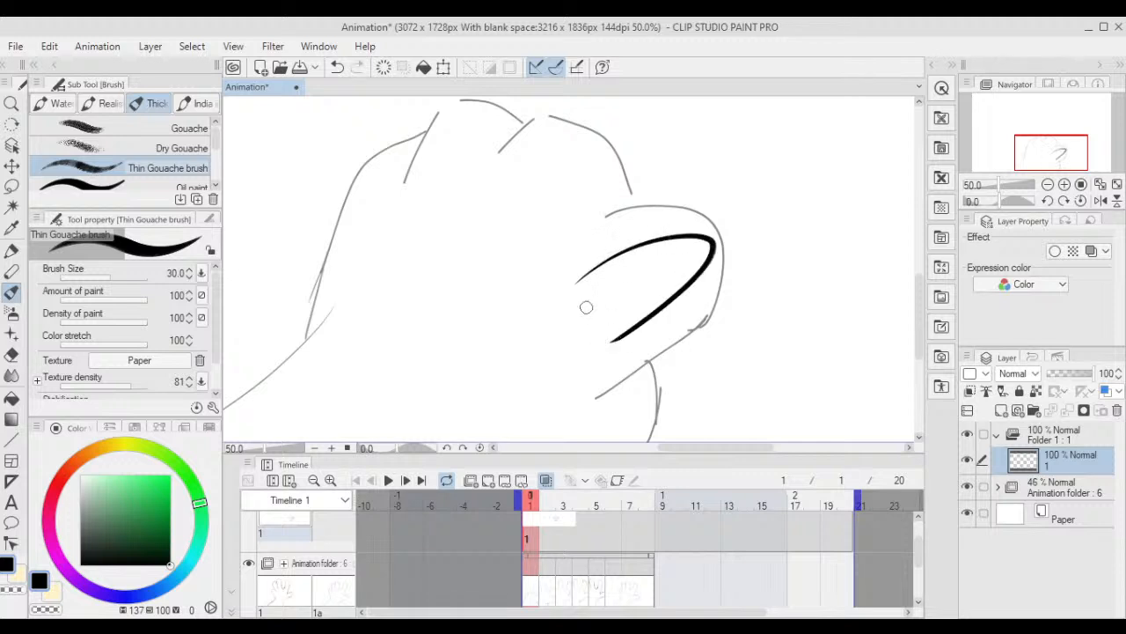
key(ctrl+z)
drag(645, 245, 642, 191)
mouse_move(582, 168)
mouse_down()
mouse_move(691, 189)
mouse_move(648, 307)
mouse_move(580, 346)
mouse_up()
mouse_move(647, 308)
mouse_down()
mouse_move(655, 343)
mouse_move(637, 405)
mouse_up()
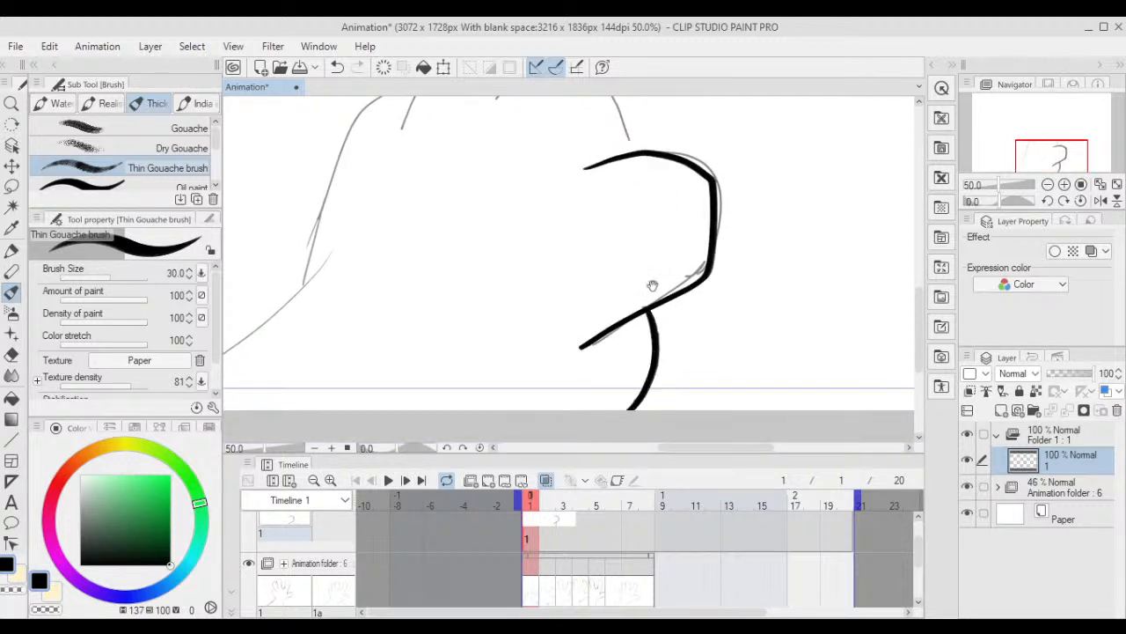
- Ink the knuckle adjoining the large rounded finger on cel 1, redoing the first attempt
drag(599, 134, 703, 225)
mouse_move(595, 188)
mouse_down()
mouse_move(646, 156)
mouse_move(706, 190)
mouse_move(736, 246)
mouse_up()
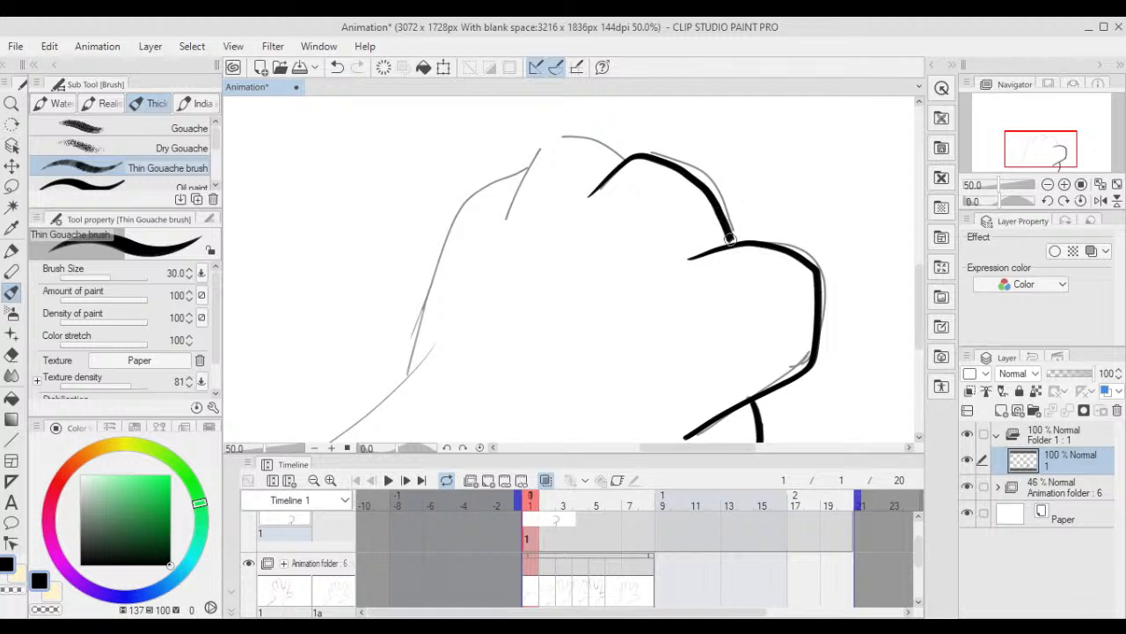
scroll(740, 245, up, 1)
key(ctrl+z)
mouse_move(546, 186)
mouse_down()
mouse_move(598, 121)
mouse_move(671, 125)
mouse_move(735, 246)
mouse_up()
scroll(659, 169, up, 1)
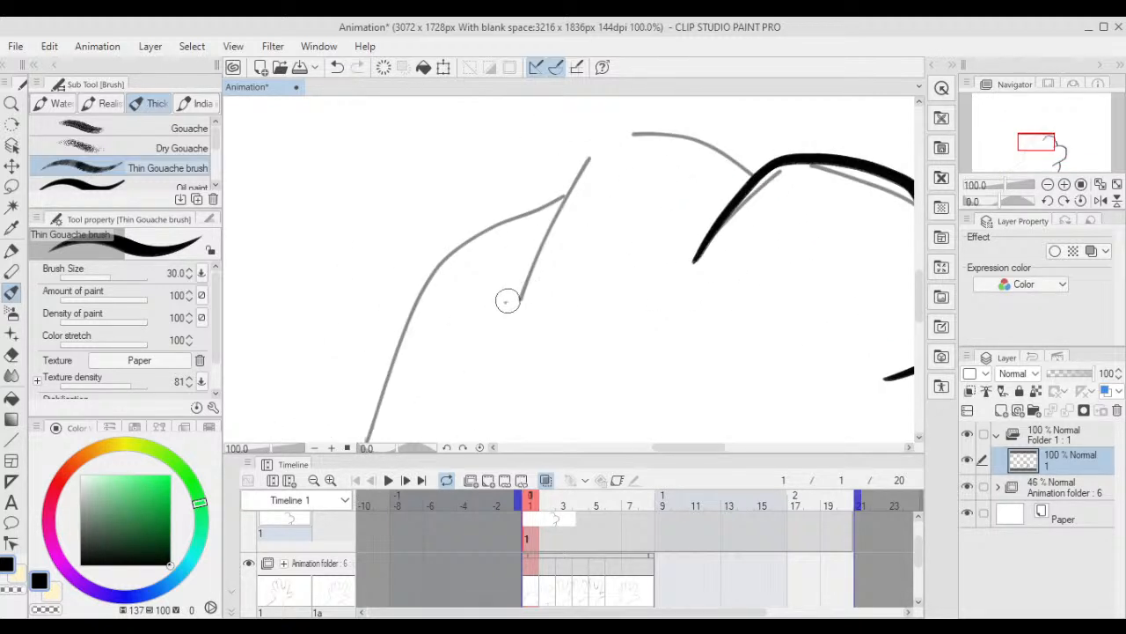
- Ink the remaining knuckles, the back of the hand and the forearm line on cel 1, joining the lines at the wrist
mouse_move(505, 300)
mouse_down()
mouse_move(674, 124)
mouse_move(735, 135)
mouse_move(762, 159)
mouse_move(663, 267)
mouse_move(648, 180)
mouse_move(611, 323)
mouse_move(696, 213)
mouse_move(507, 376)
mouse_up()
scroll(761, 158, down, 2)
scroll(660, 244, down, 2)
drag(823, 162, 679, 242)
scroll(563, 263, up, 5)
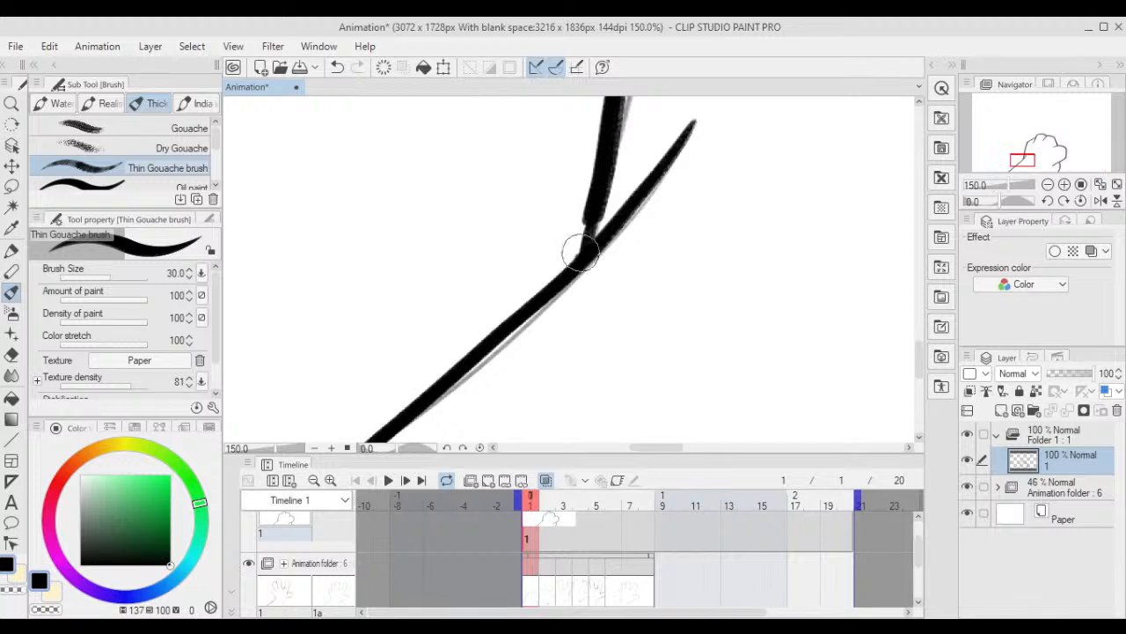
key(ctrl+0)
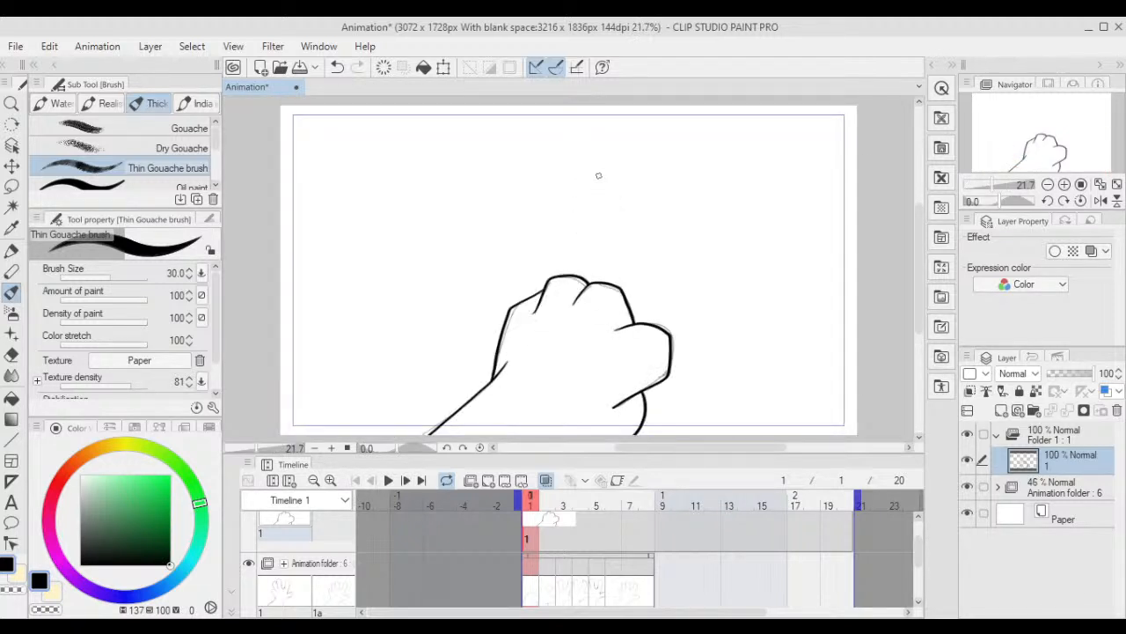
mouse_move(601, 413)
mouse_down()
mouse_move(610, 385)
mouse_move(596, 427)
mouse_up()
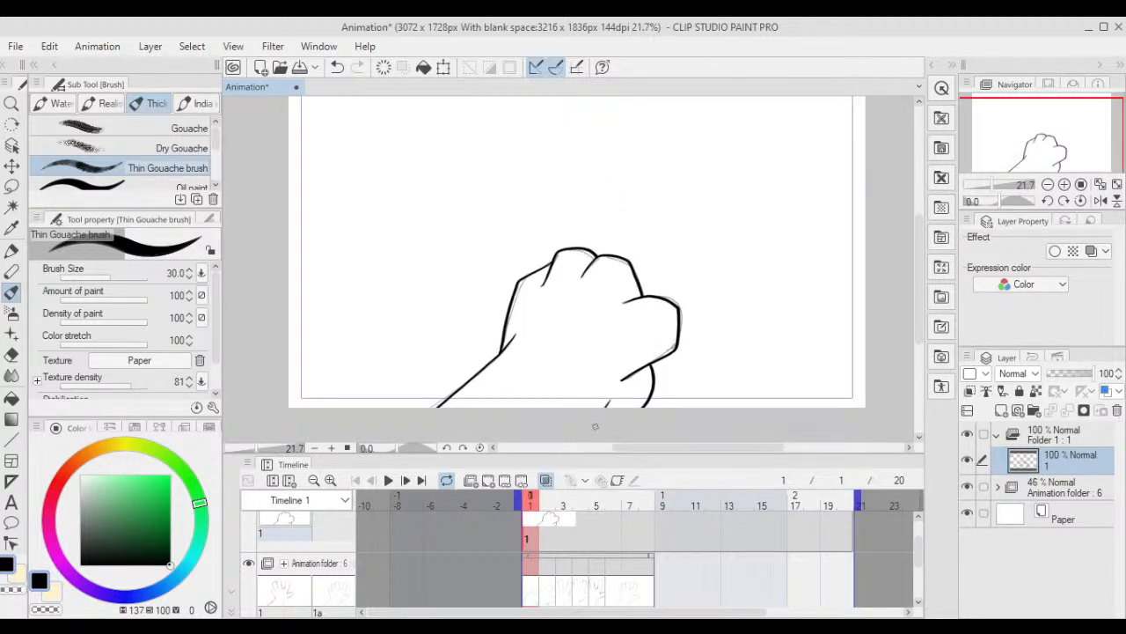
scroll(628, 370, up, 3)
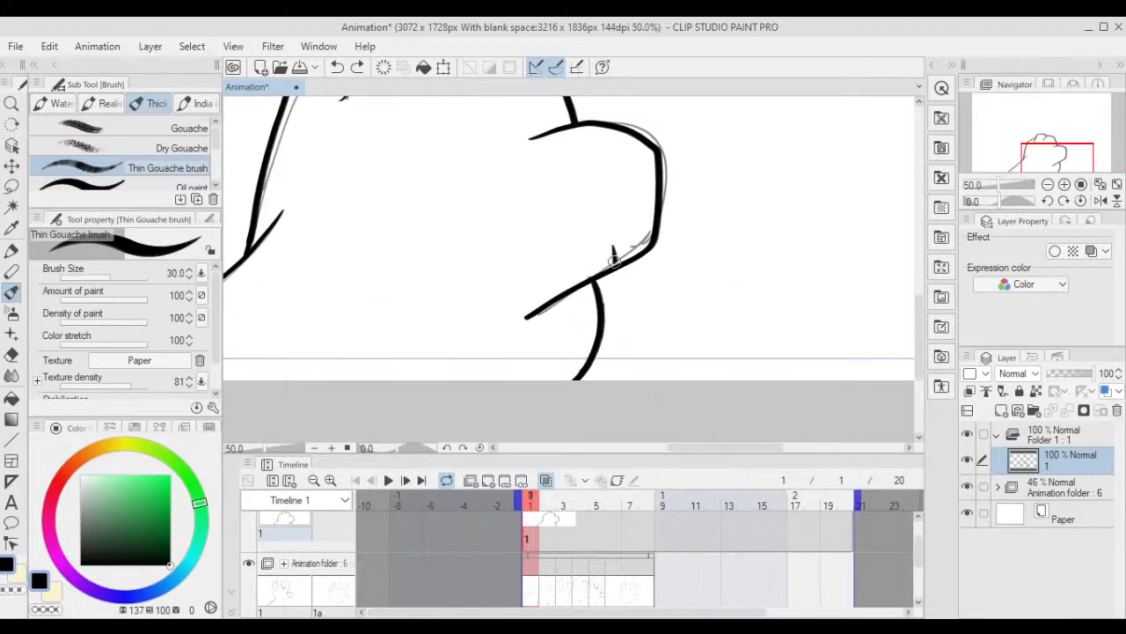
scroll(613, 255, down, 2)
scroll(596, 267, up, 2)
scroll(593, 272, down, 2)
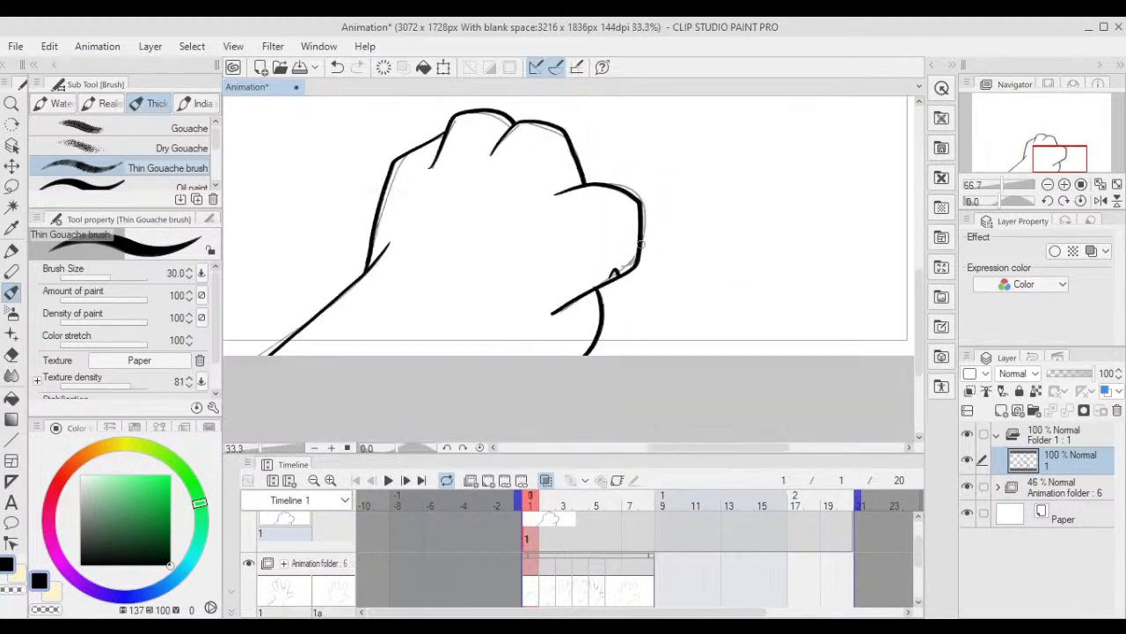
scroll(641, 244, down, 2)
scroll(584, 390, up, 1)
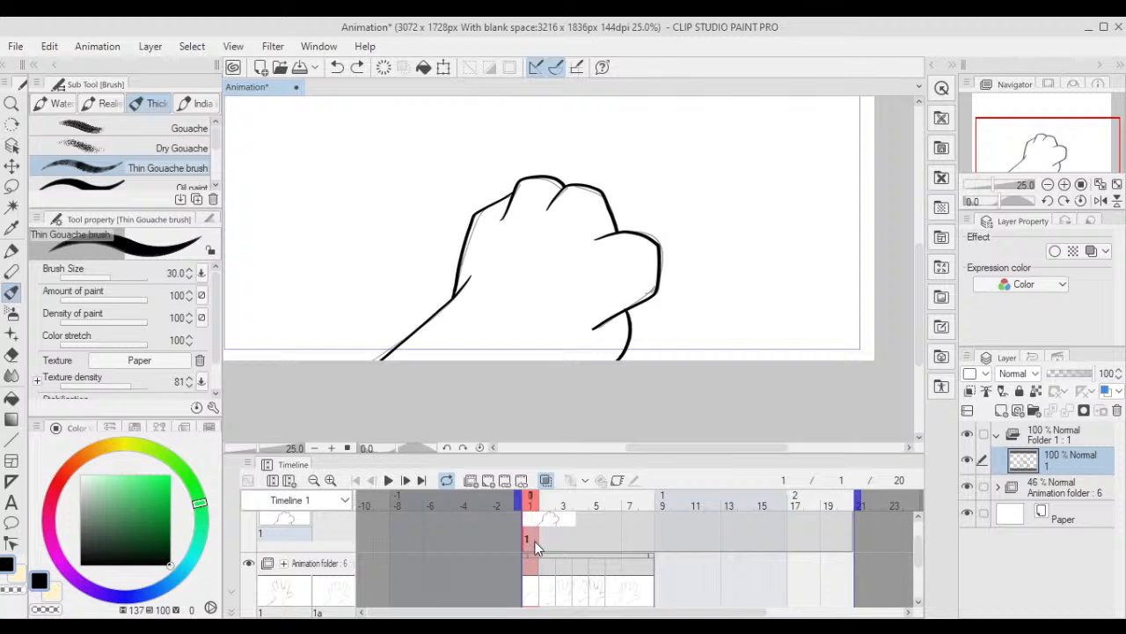
- Add a new cel at frame 2 in the line-art animation folder
scroll(884, 529, up, 1)
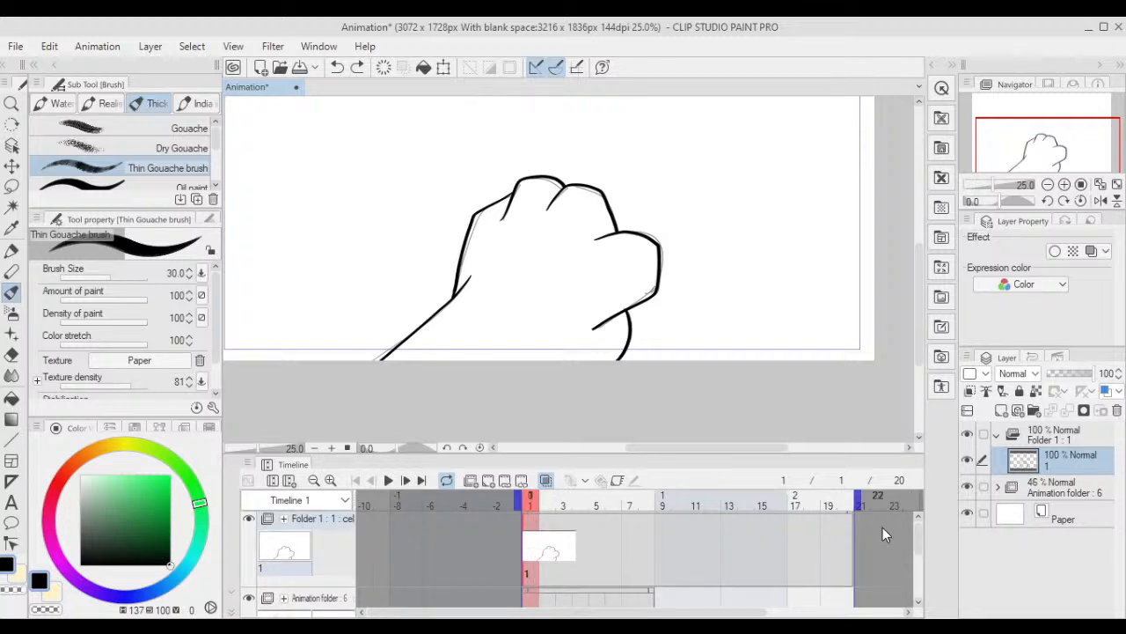
click(547, 572)
click(475, 481)
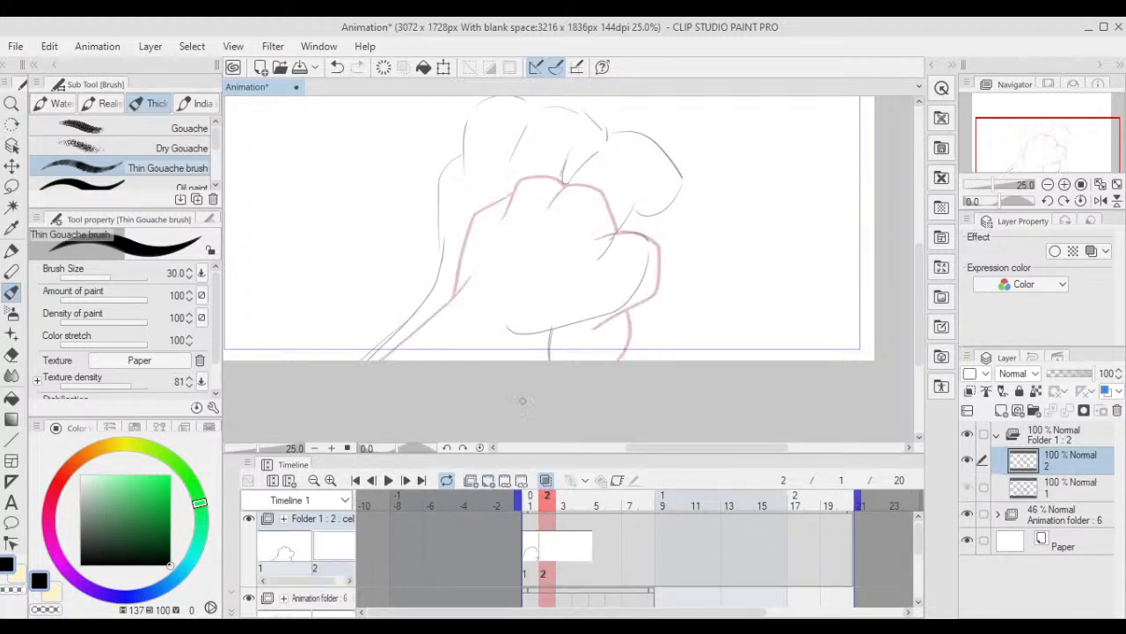
- On cel 2, ink the crease above the thumb and the rounded outline of the index finger
drag(610, 200, 665, 183)
scroll(636, 191, up, 1)
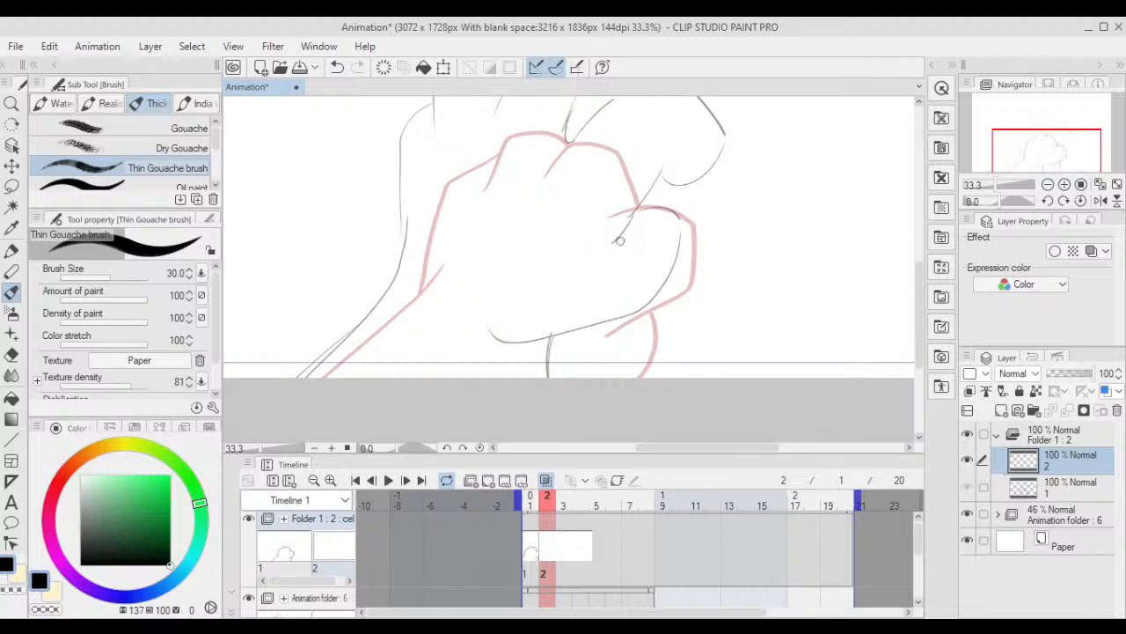
scroll(622, 242, up, 1)
mouse_move(585, 332)
mouse_down()
mouse_move(660, 219)
mouse_move(655, 266)
mouse_up()
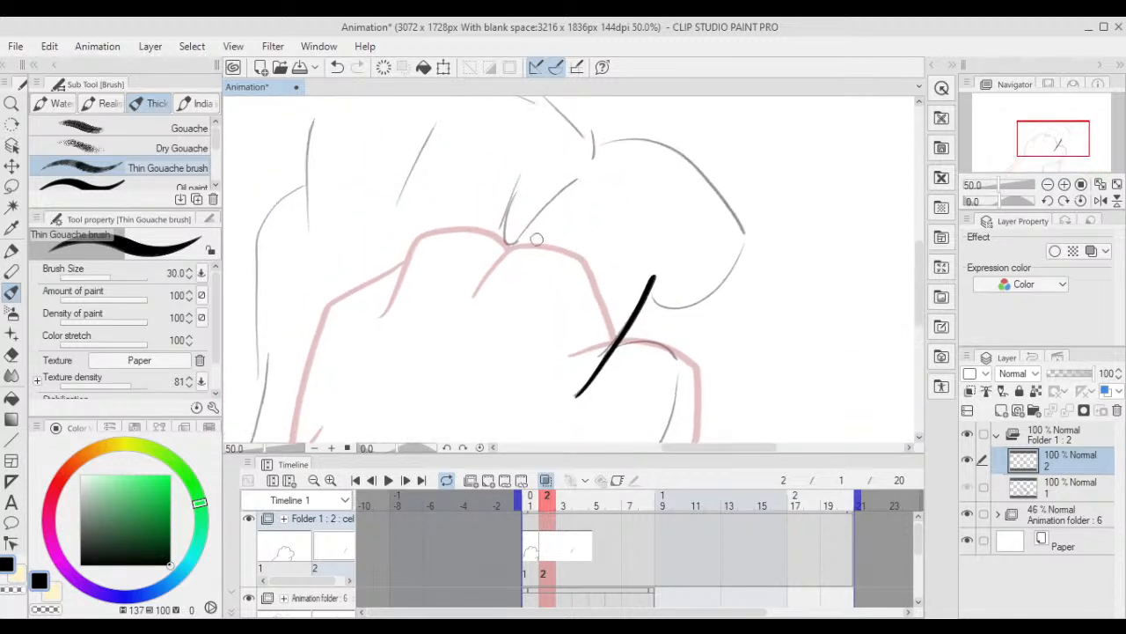
mouse_move(506, 238)
mouse_down()
mouse_move(597, 144)
mouse_move(671, 140)
mouse_move(719, 200)
mouse_move(738, 274)
mouse_move(662, 329)
mouse_move(640, 300)
mouse_move(634, 327)
mouse_up()
mouse_move(671, 215)
mouse_down()
mouse_move(716, 202)
mouse_move(725, 245)
mouse_move(667, 147)
mouse_up()
scroll(667, 146, up, 1)
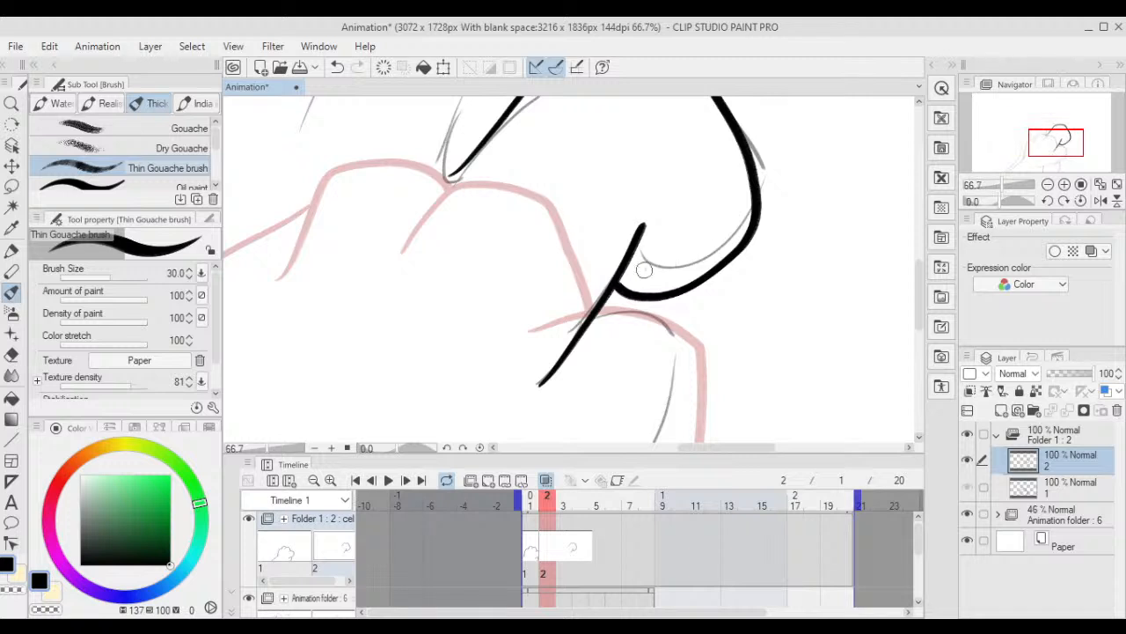
mouse_move(644, 271)
mouse_down()
mouse_move(709, 299)
mouse_move(707, 247)
mouse_move(647, 260)
mouse_up()
scroll(690, 176, down, 2)
drag(702, 151, 718, 248)
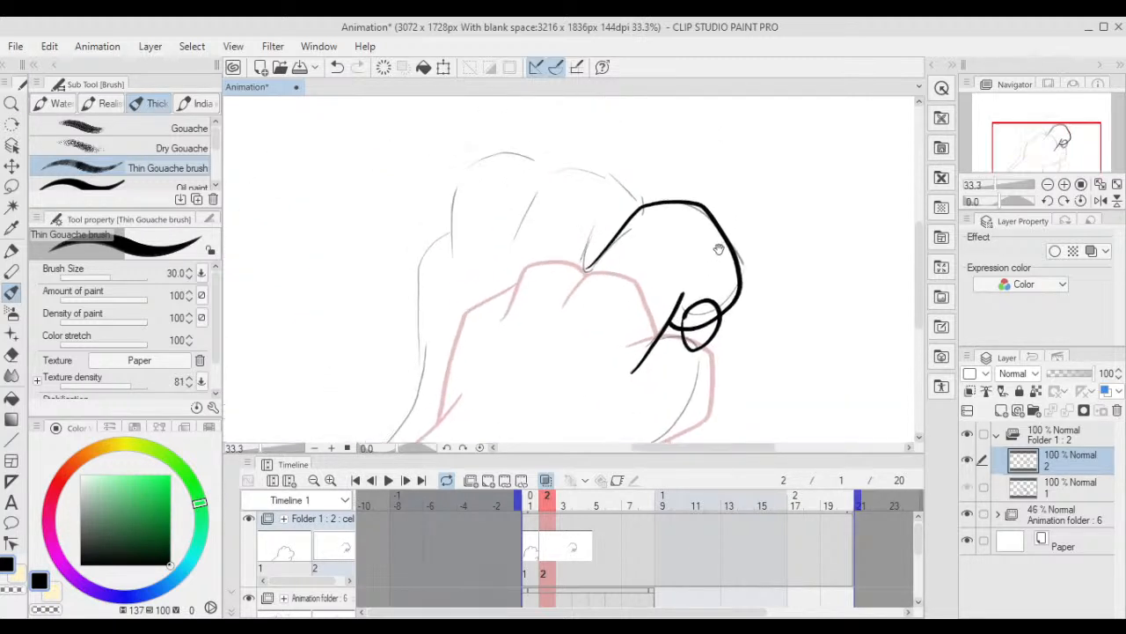
scroll(696, 121, up, 1)
key(ctrl+z)
- Ink the short crease at the base of the index finger and the outline of the finger beside it on cel 2
drag(559, 239, 637, 244)
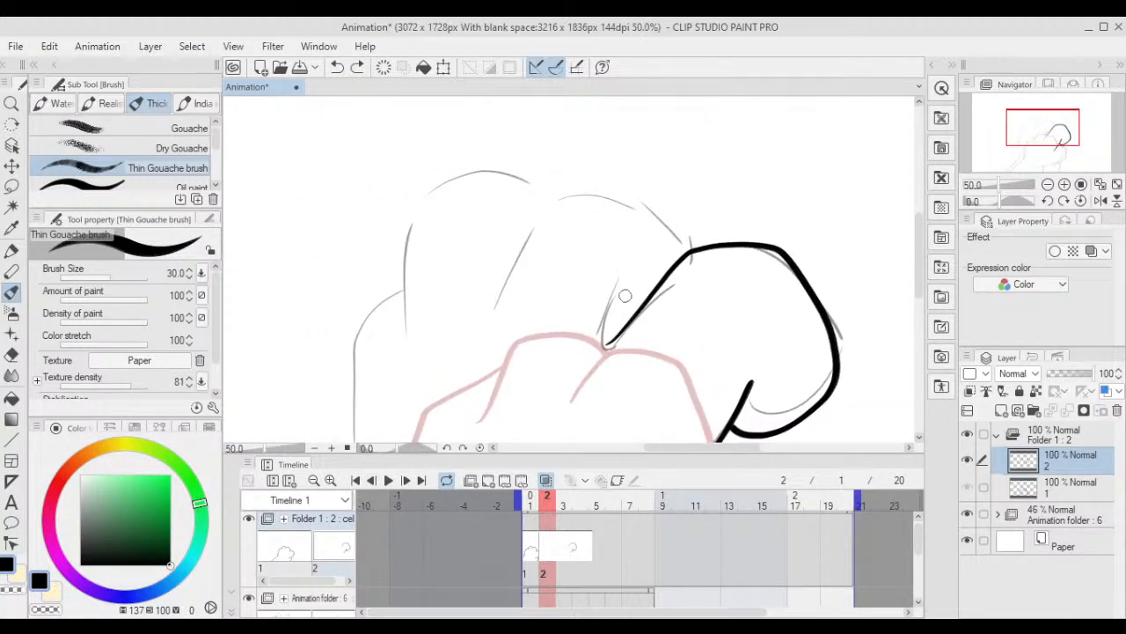
drag(608, 341, 620, 280)
mouse_move(497, 303)
mouse_down()
mouse_move(550, 198)
mouse_move(641, 191)
mouse_move(692, 249)
mouse_up()
scroll(697, 230, down, 2)
scroll(655, 224, up, 2)
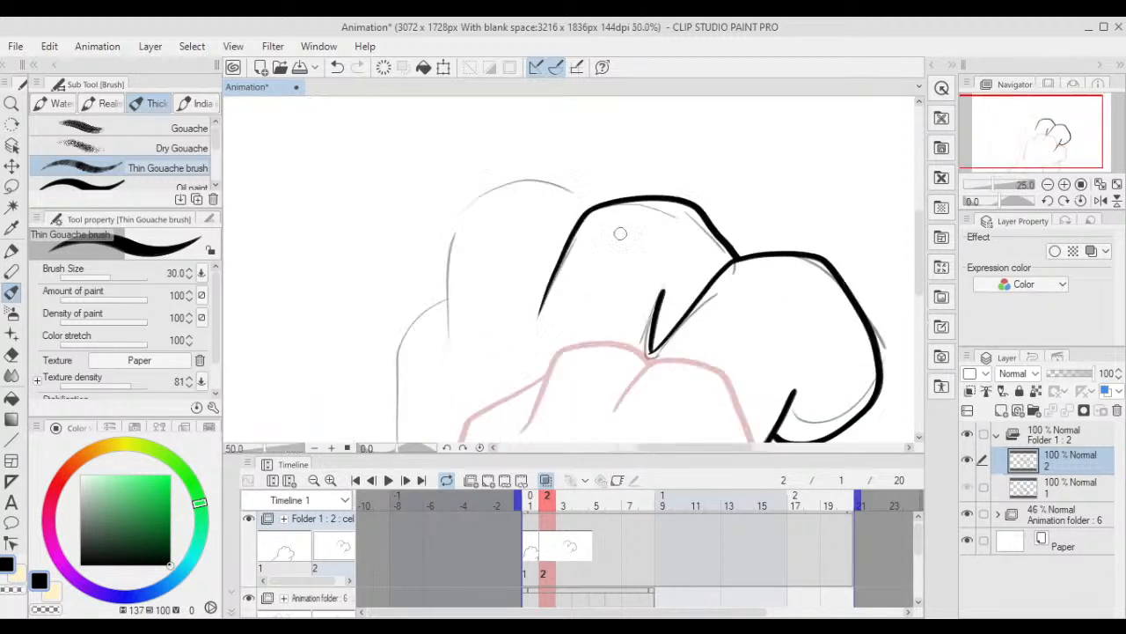
- Ink the third finger's curved outline on cel 2, redrawing it with a lower arc than the rough
drag(553, 286, 619, 277)
mouse_move(515, 331)
mouse_down()
mouse_move(522, 214)
mouse_move(591, 166)
mouse_move(669, 187)
mouse_up()
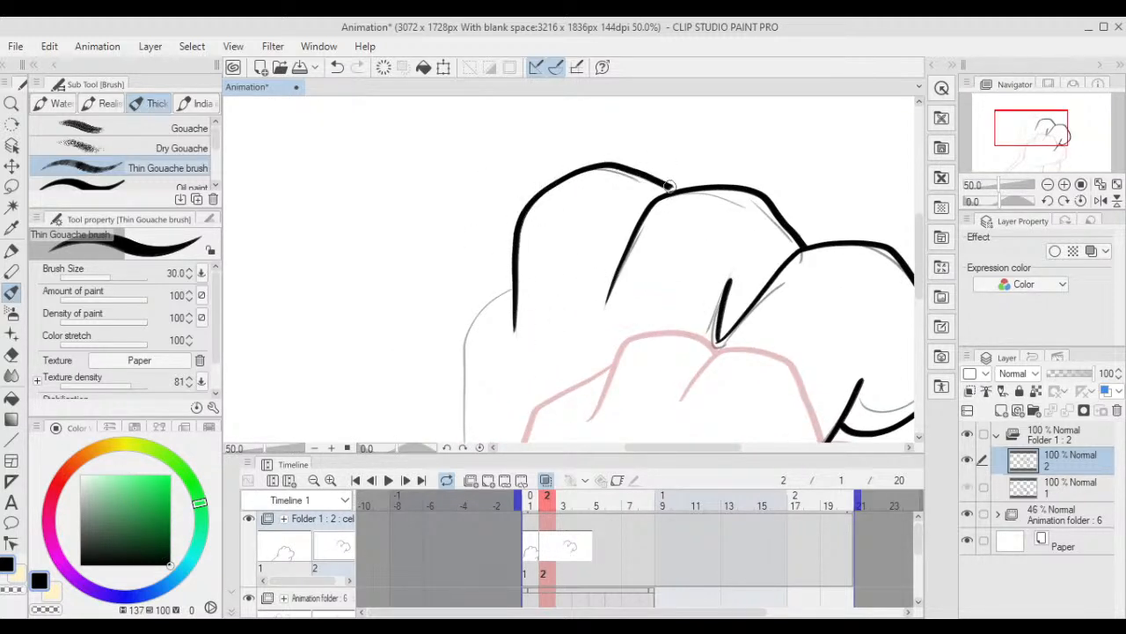
key(ctrl+z)
mouse_move(515, 333)
mouse_down()
mouse_move(516, 233)
mouse_move(551, 187)
mouse_move(613, 164)
mouse_move(695, 195)
mouse_up()
scroll(698, 161, down, 2)
scroll(698, 162, up, 1)
scroll(501, 341, up, 1)
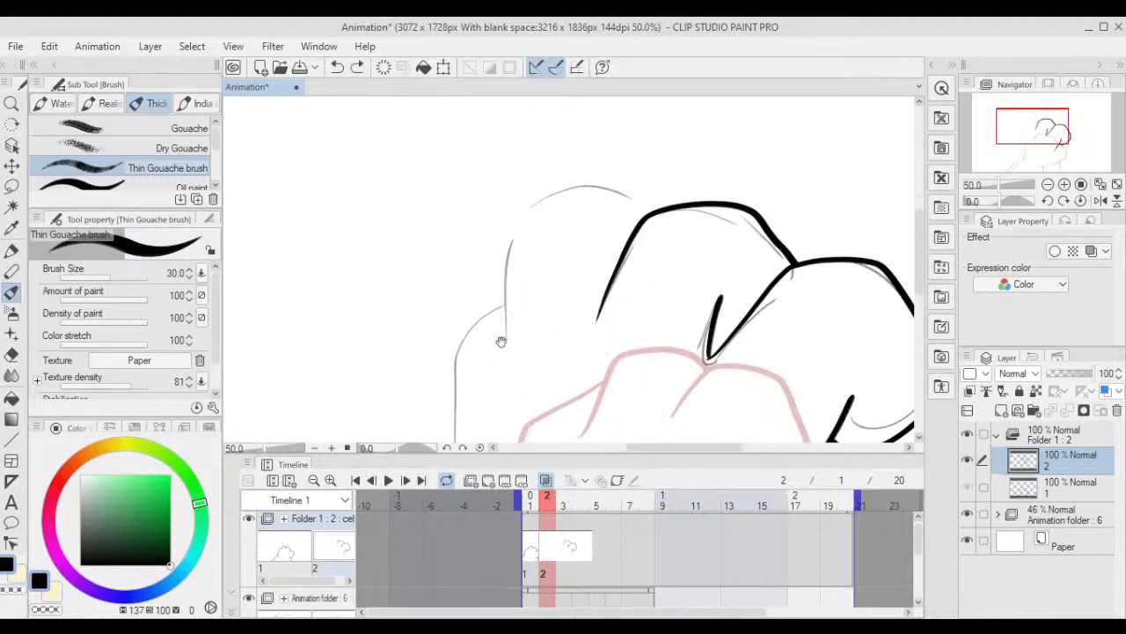
mouse_move(504, 317)
mouse_down()
mouse_move(512, 263)
mouse_move(573, 214)
mouse_move(648, 220)
mouse_up()
scroll(707, 171, down, 1)
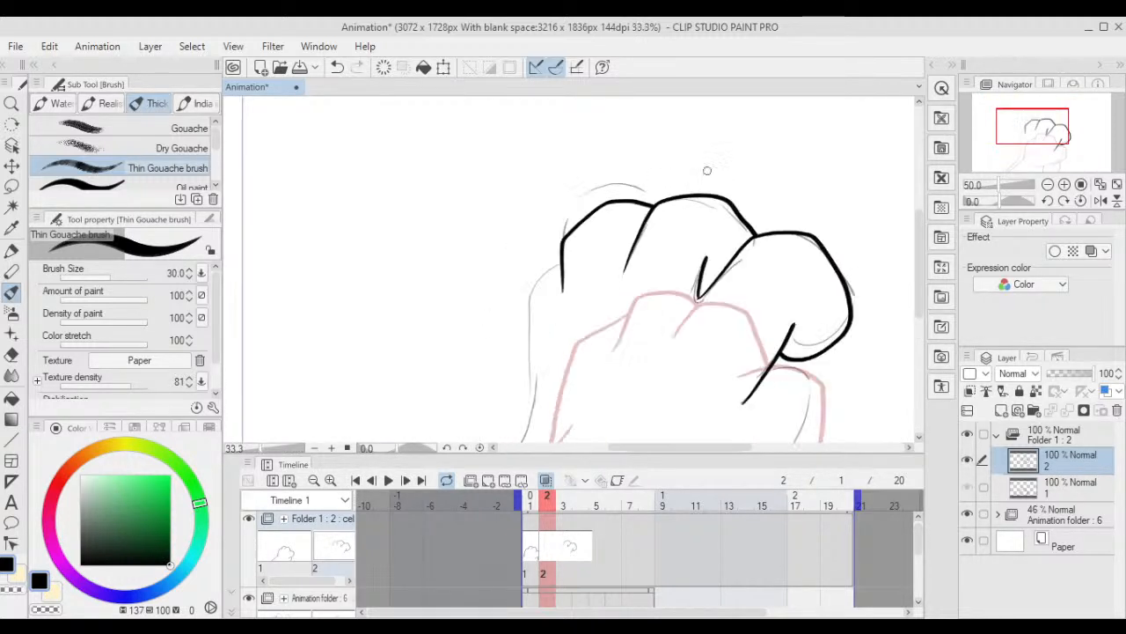
- Ink the little finger's bump and the outer edge of the hand on cel 2
mouse_move(707, 170)
mouse_down()
mouse_move(805, 224)
mouse_move(817, 212)
mouse_up()
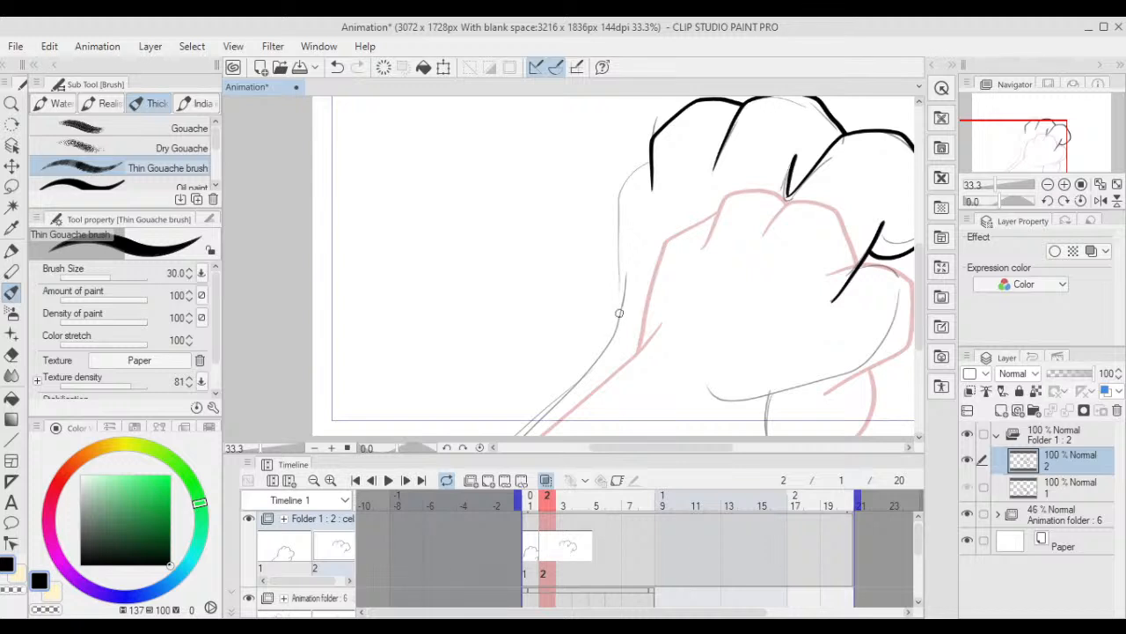
drag(620, 313, 621, 195)
drag(655, 149, 707, 66)
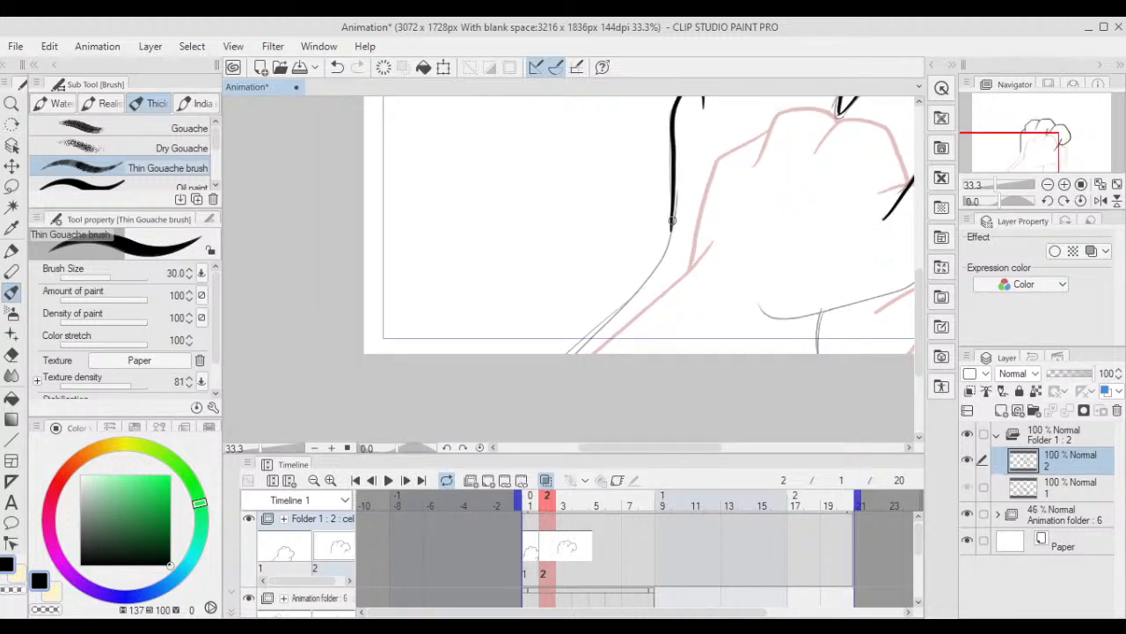
- Ink the forearm line from the outer edge of the hand down to the canvas edge on cel 2, redoing it until smooth
drag(673, 224, 542, 364)
drag(829, 256, 731, 262)
key(ctrl+z)
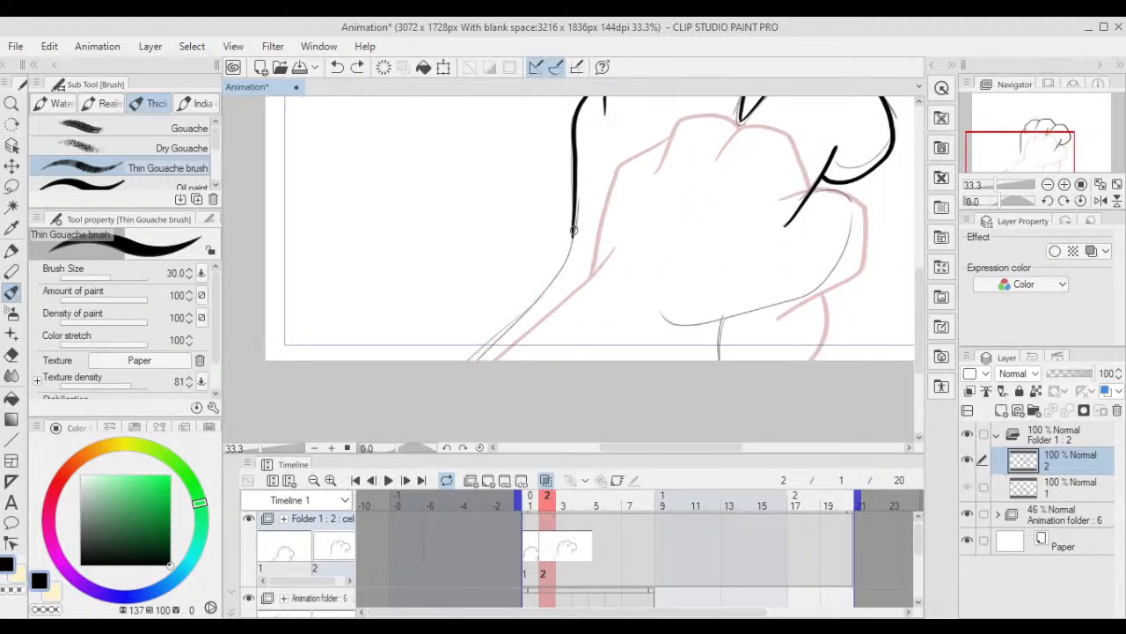
drag(568, 255, 458, 359)
key(ctrl+z)
scroll(601, 264, up, 2)
mouse_move(696, 186)
mouse_down()
mouse_move(722, 165)
mouse_move(578, 346)
mouse_move(477, 412)
mouse_up()
scroll(498, 387, down, 1)
- Ink the thumb's outline on cel 2 from the index finger crease around to the palm
drag(852, 206, 518, 234)
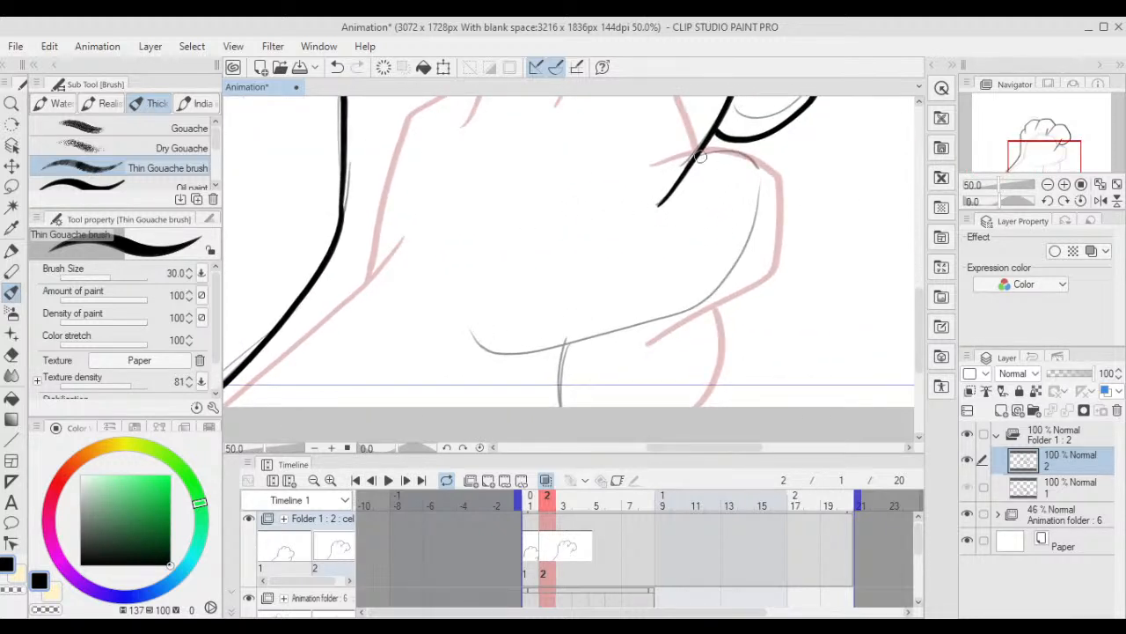
mouse_move(699, 156)
mouse_down()
mouse_move(744, 155)
mouse_move(765, 206)
mouse_move(708, 297)
mouse_move(599, 336)
mouse_move(486, 330)
mouse_move(570, 410)
mouse_move(495, 345)
mouse_move(636, 322)
mouse_move(734, 251)
mouse_up()
key(ctrl+z)
key(ctrl+z)
mouse_move(697, 155)
mouse_down()
mouse_move(750, 217)
mouse_move(714, 288)
mouse_move(480, 347)
mouse_up()
scroll(735, 279, down, 4)
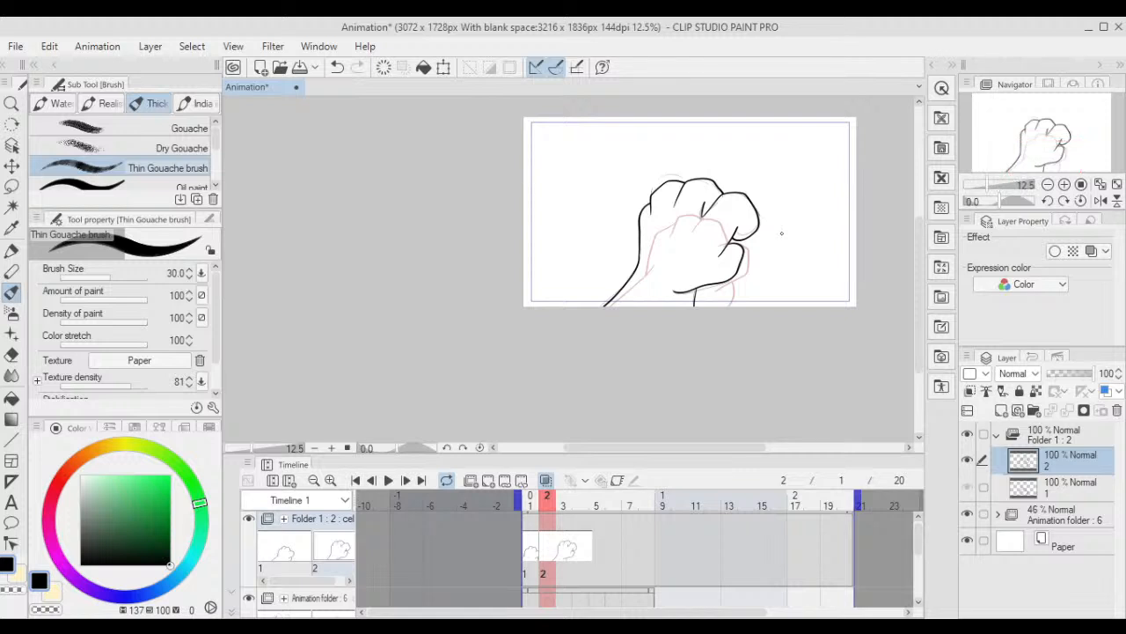
- Redraw the short wrist line running from beneath the thumb to the canvas edge on cel 2
scroll(778, 237, up, 4)
key(ctrl+z)
drag(600, 326, 581, 382)
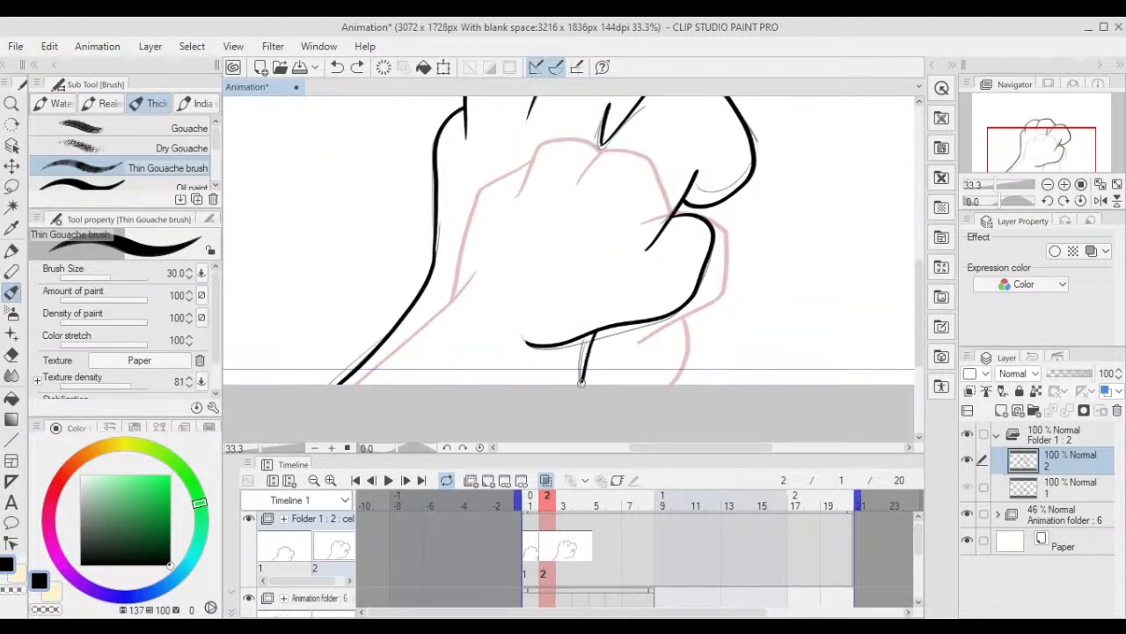
key(ctrl+z)
drag(600, 326, 596, 393)
key(ctrl+0)
scroll(585, 350, up, 4)
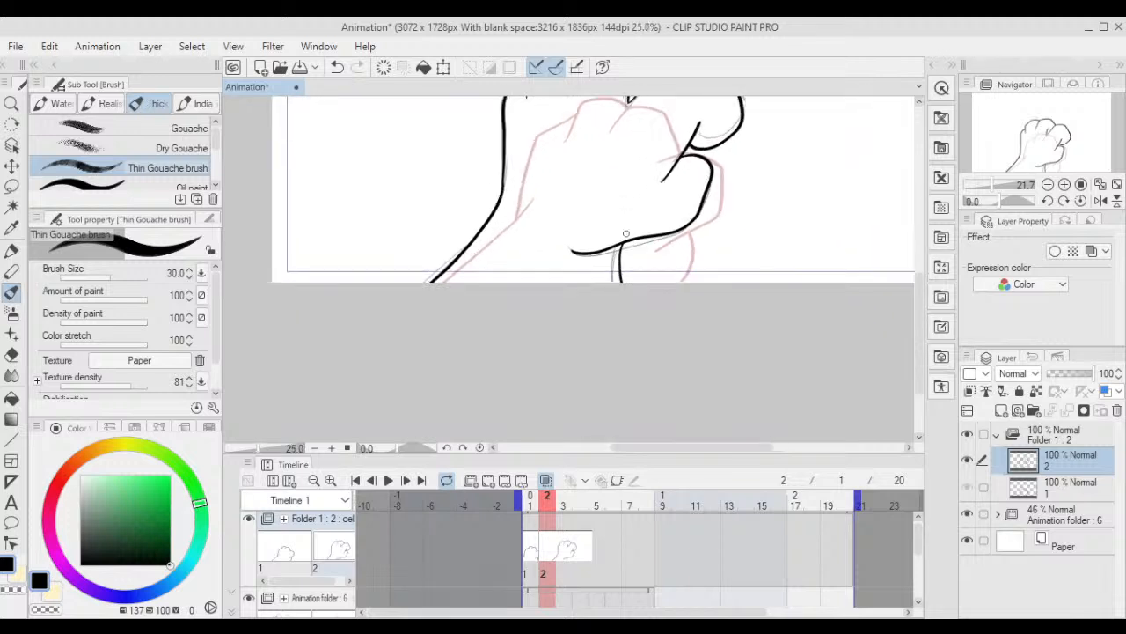
drag(613, 209, 583, 317)
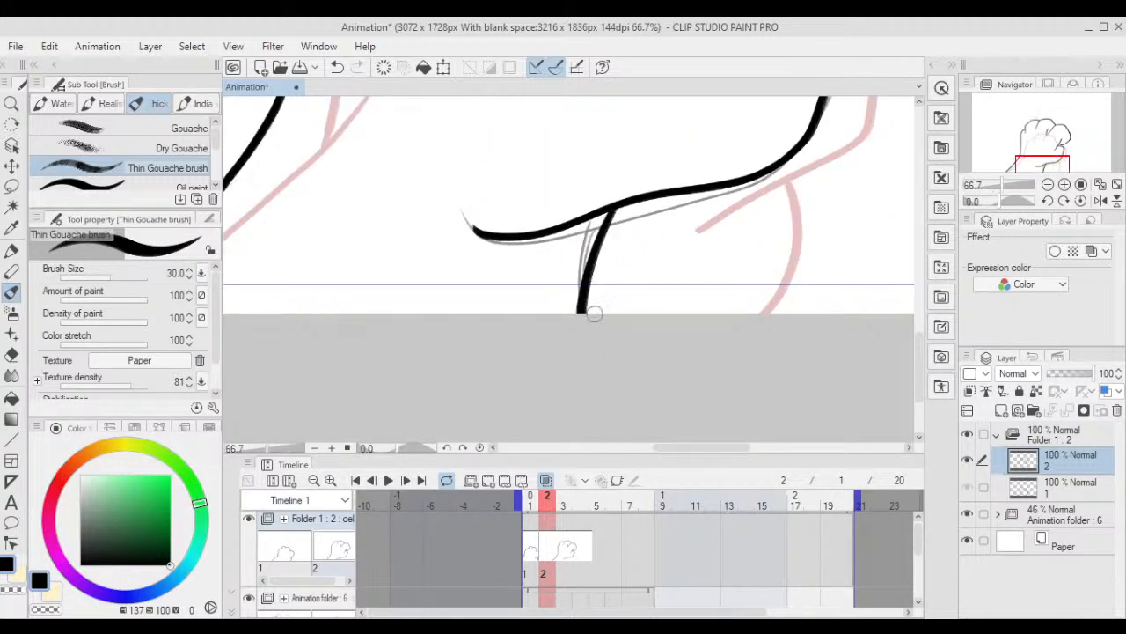
key(ctrl+z)
drag(620, 211, 592, 330)
scroll(664, 408, down, 4)
scroll(566, 192, down, 2)
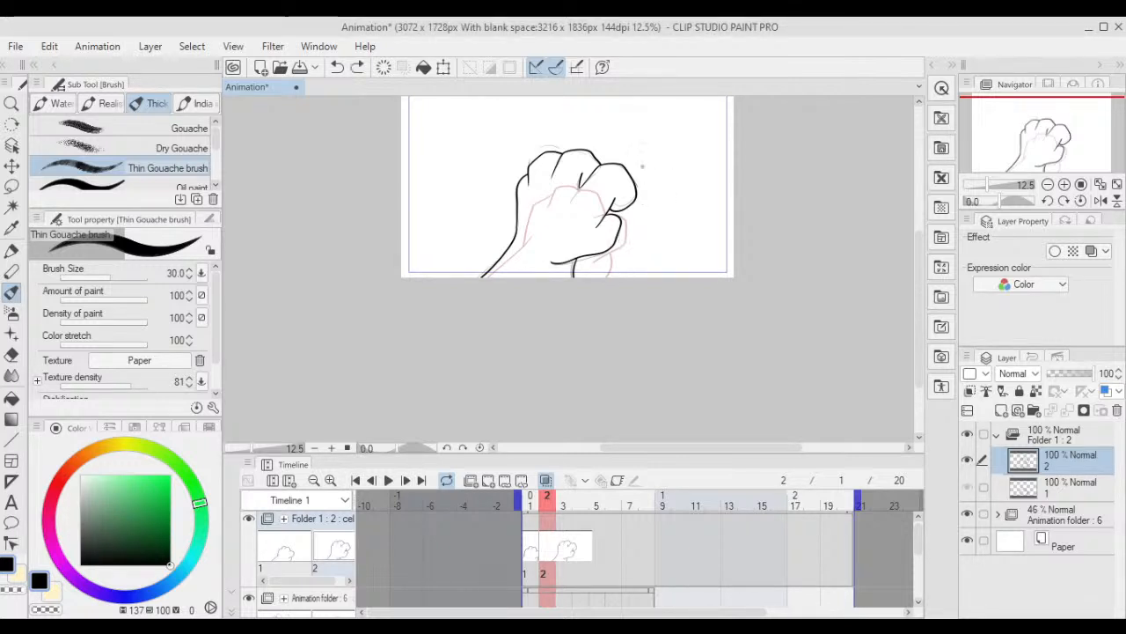
- Add cel 3 at frame 3 of the ink folder and move the playhead to frame 5's rough open hand
drag(643, 166, 634, 205)
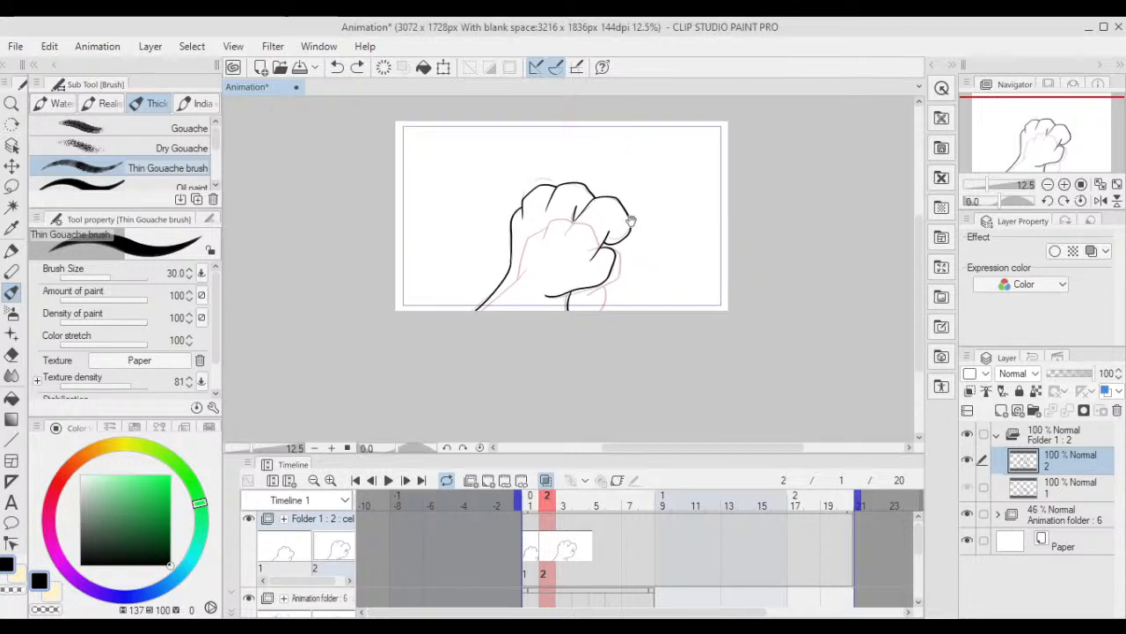
click(563, 556)
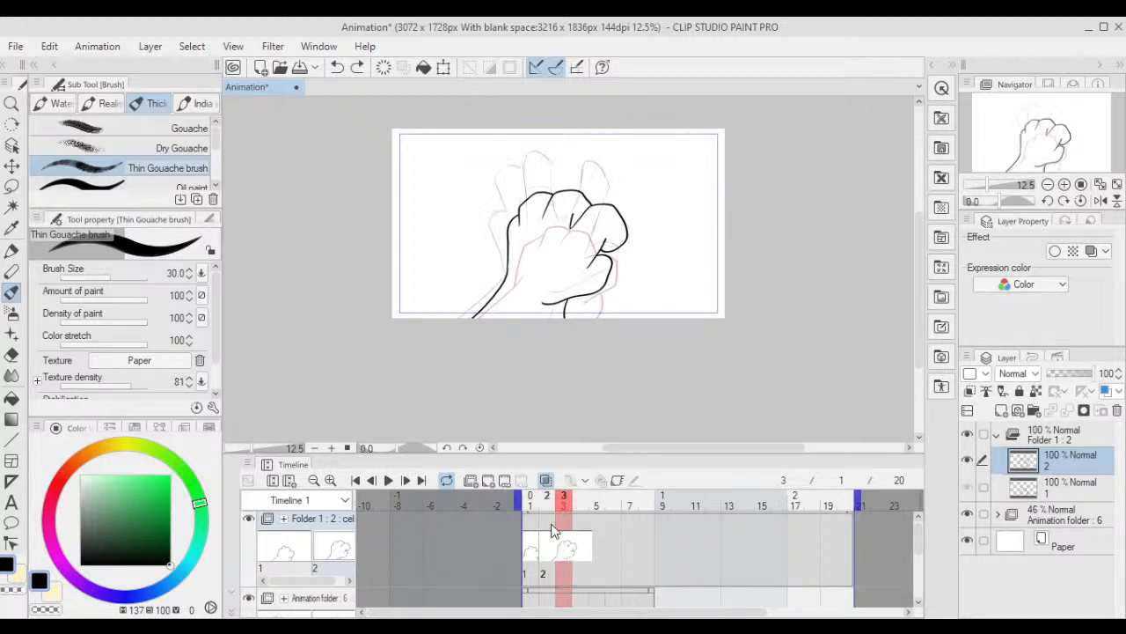
click(489, 482)
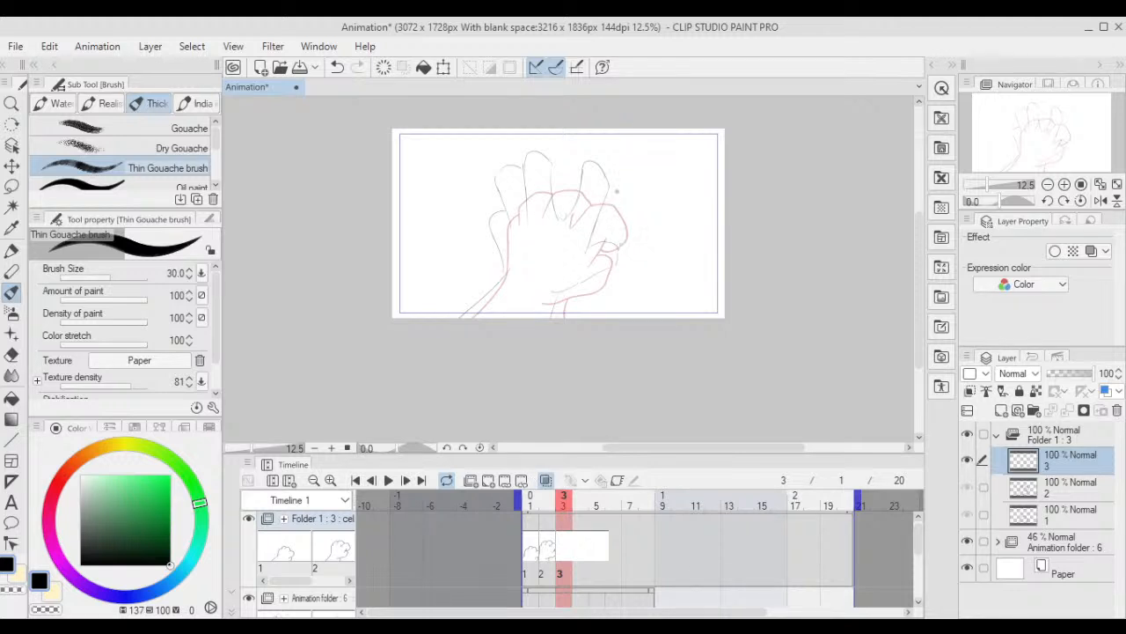
scroll(616, 190, up, 4)
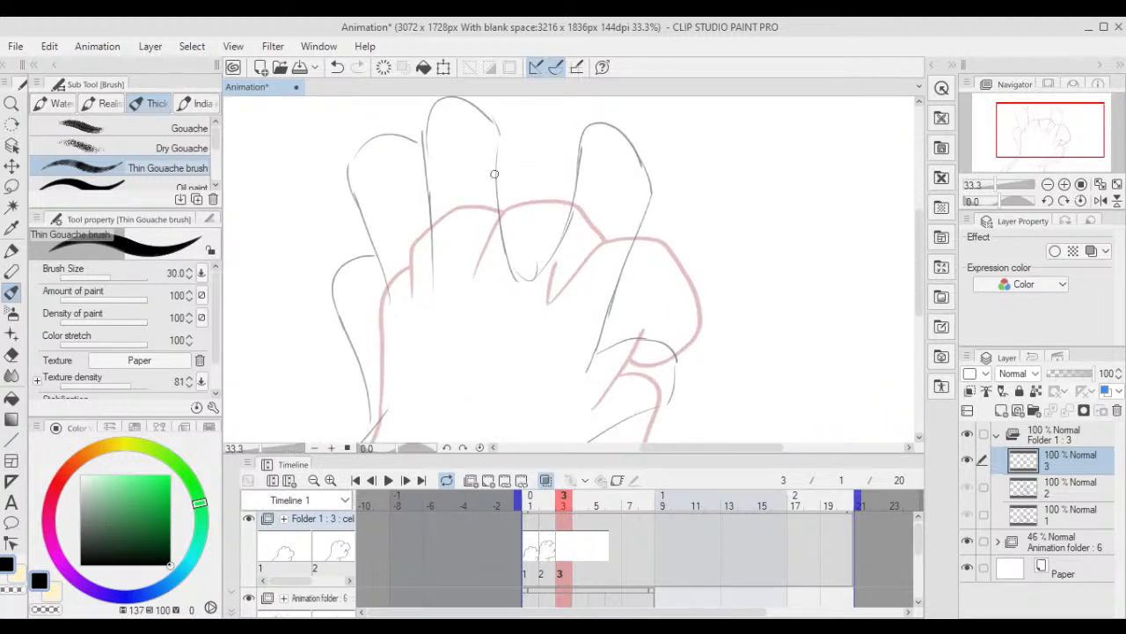
drag(568, 504, 595, 502)
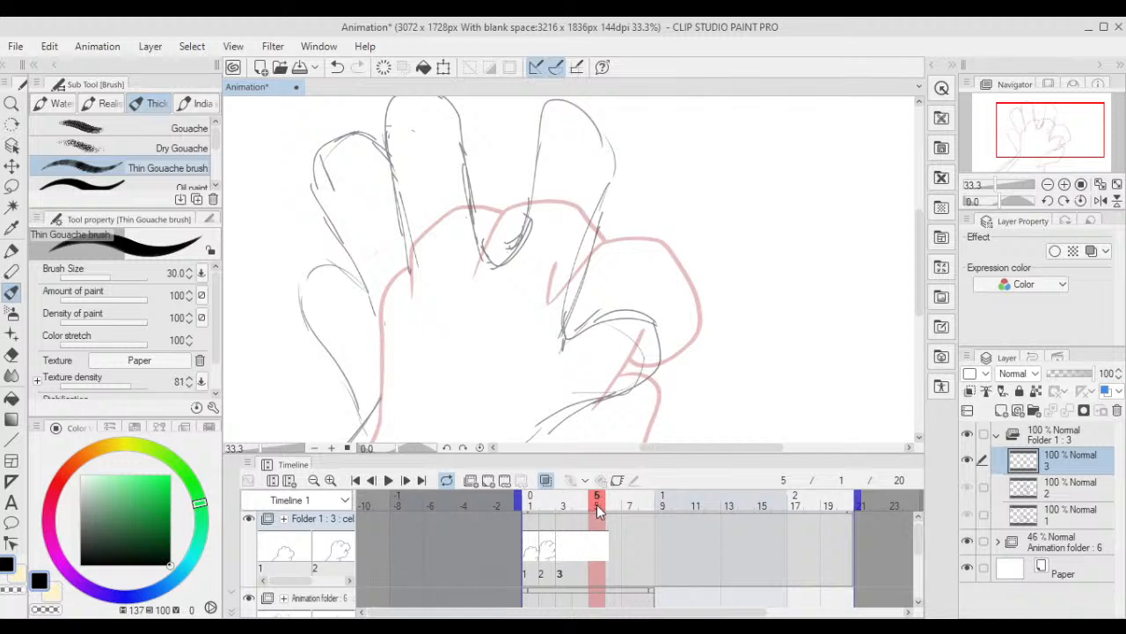
drag(510, 135, 549, 160)
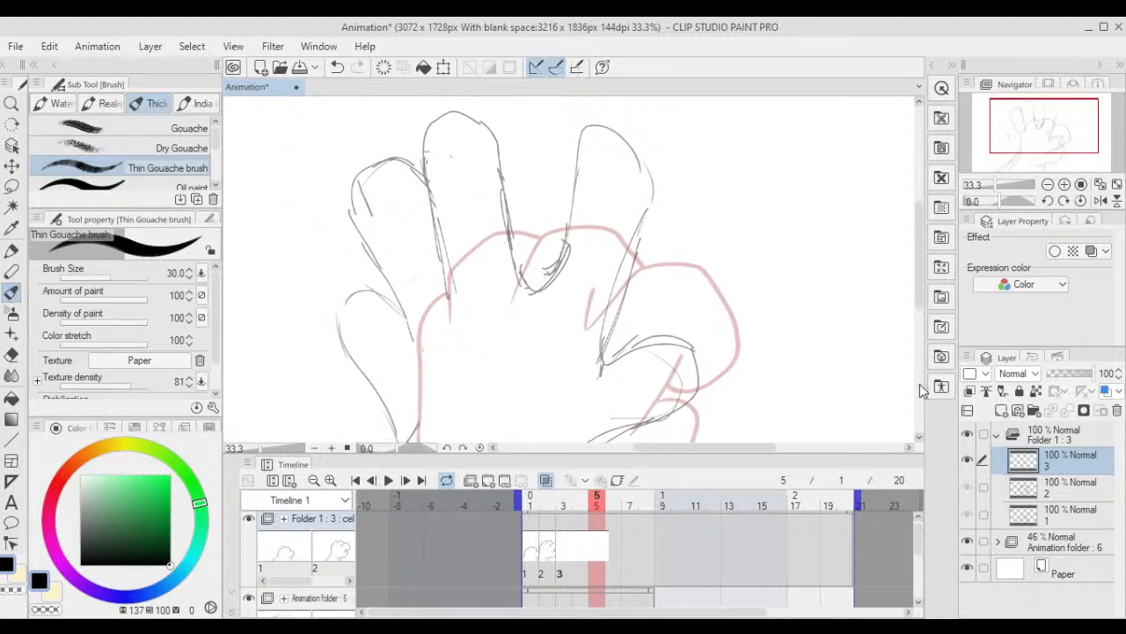
click(968, 487)
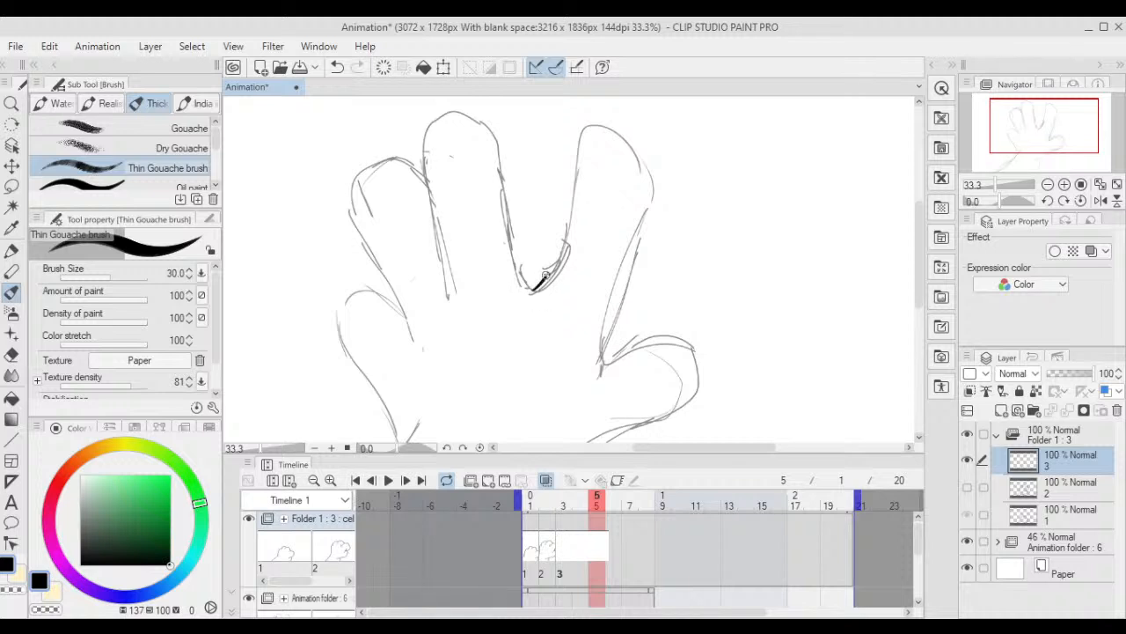
mouse_move(546, 275)
mouse_down()
mouse_move(578, 126)
mouse_move(618, 133)
mouse_move(654, 191)
mouse_move(615, 350)
mouse_up()
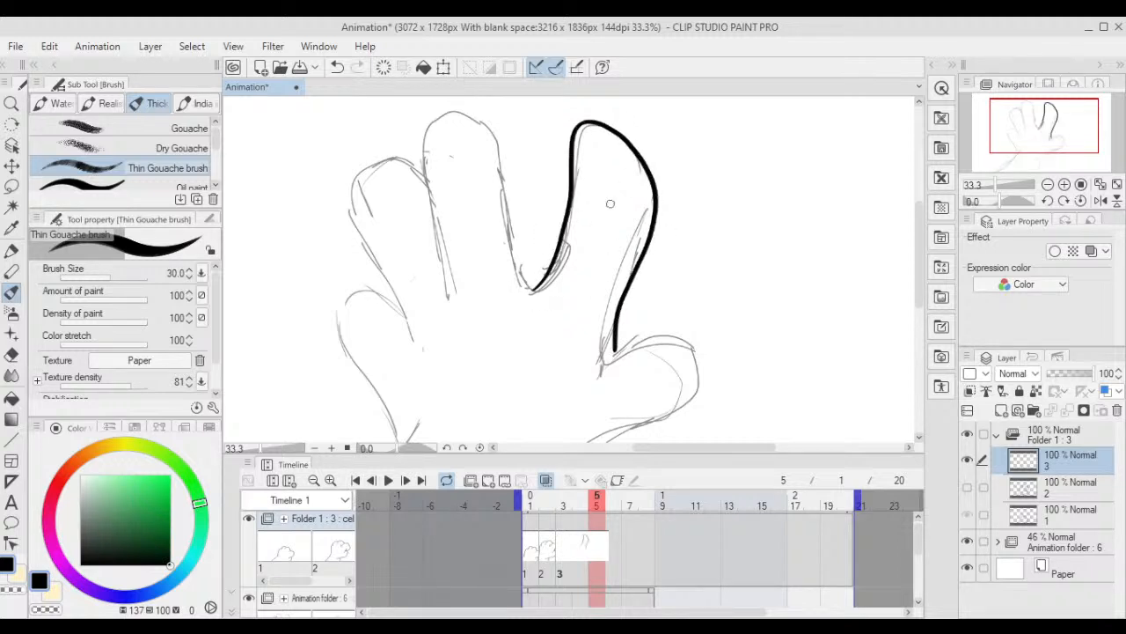
key(ctrl+z)
mouse_move(536, 291)
mouse_down()
mouse_move(561, 251)
mouse_move(589, 124)
mouse_move(620, 130)
mouse_move(652, 168)
mouse_move(609, 370)
mouse_up()
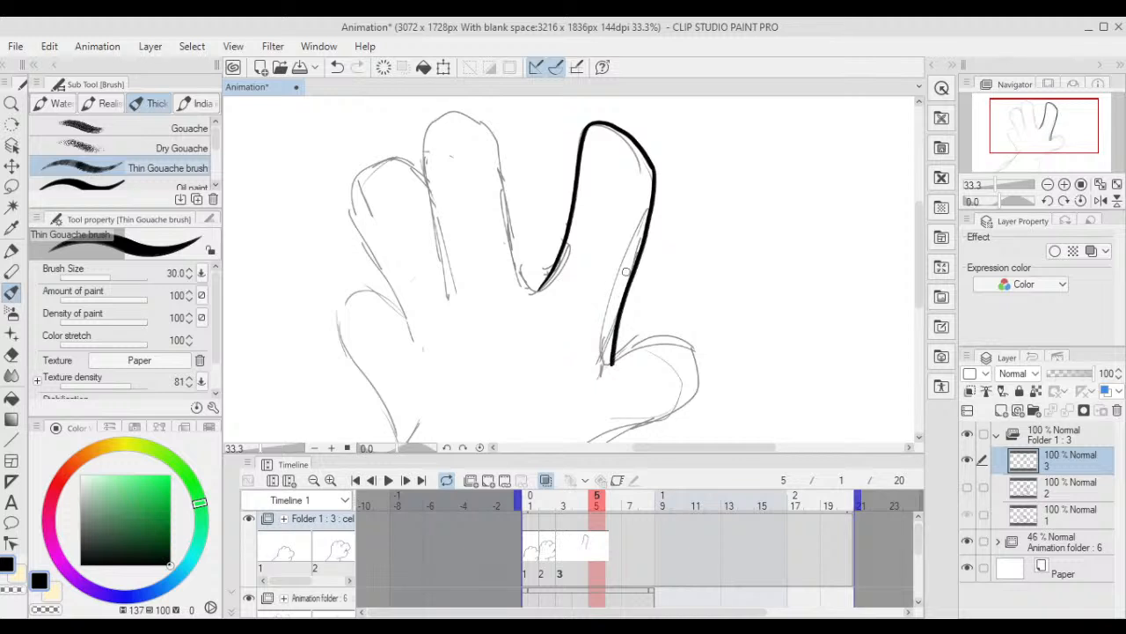
key(ctrl+z)
key(ctrl+z)
click(967, 487)
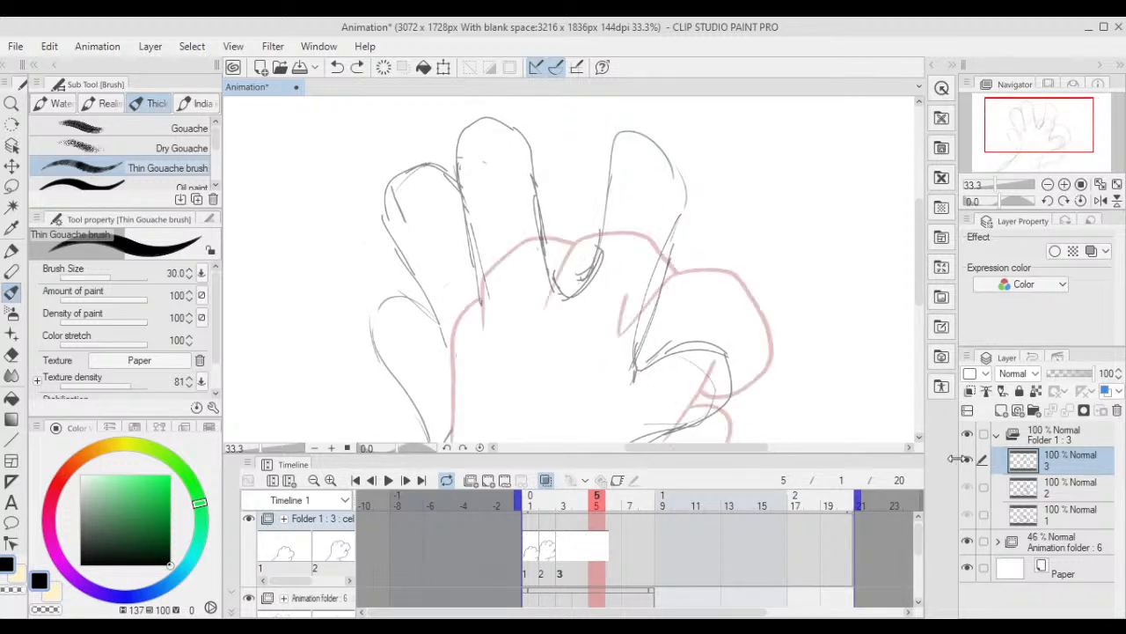
- Lower the opacity of the rough animation folder to 30% and make cel 3 the active layer
drag(687, 257, 687, 266)
click(1065, 542)
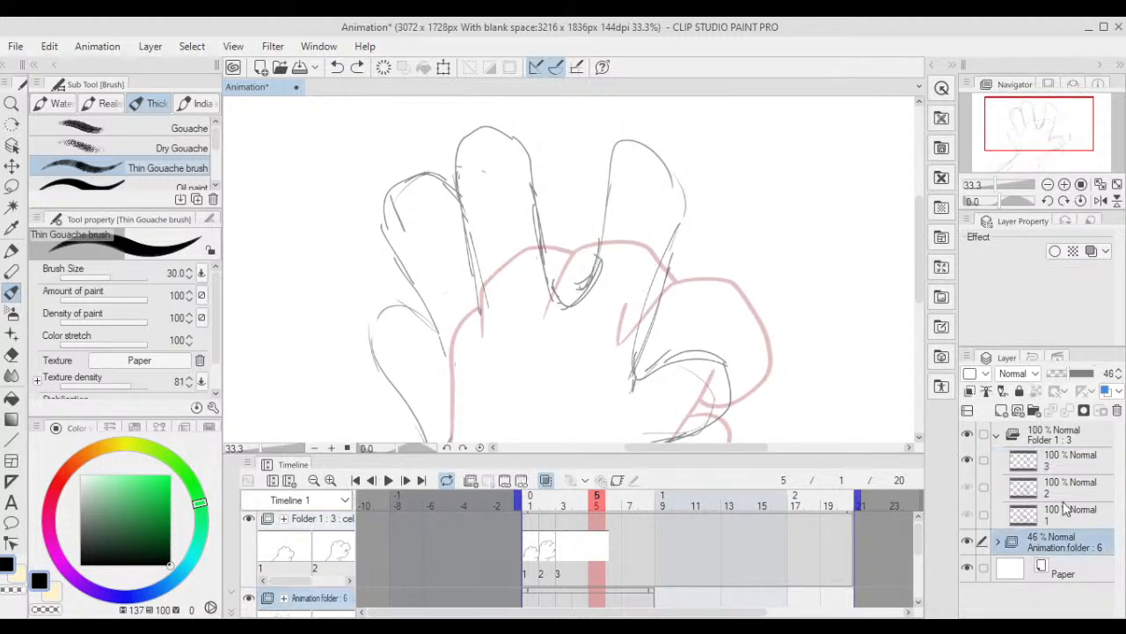
drag(1071, 385, 1065, 380)
click(1072, 462)
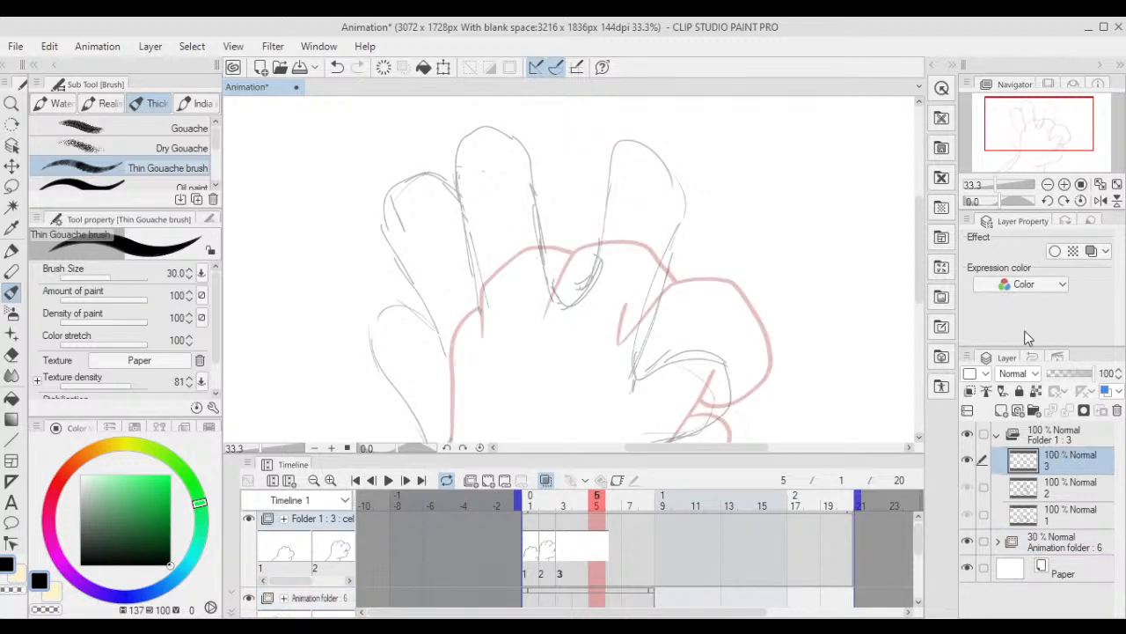
- Set the brush stabilization to 32 and ink the index finger's outline on cel 3, redoing the stroke until it is smooth
scroll(104, 374, down, 2)
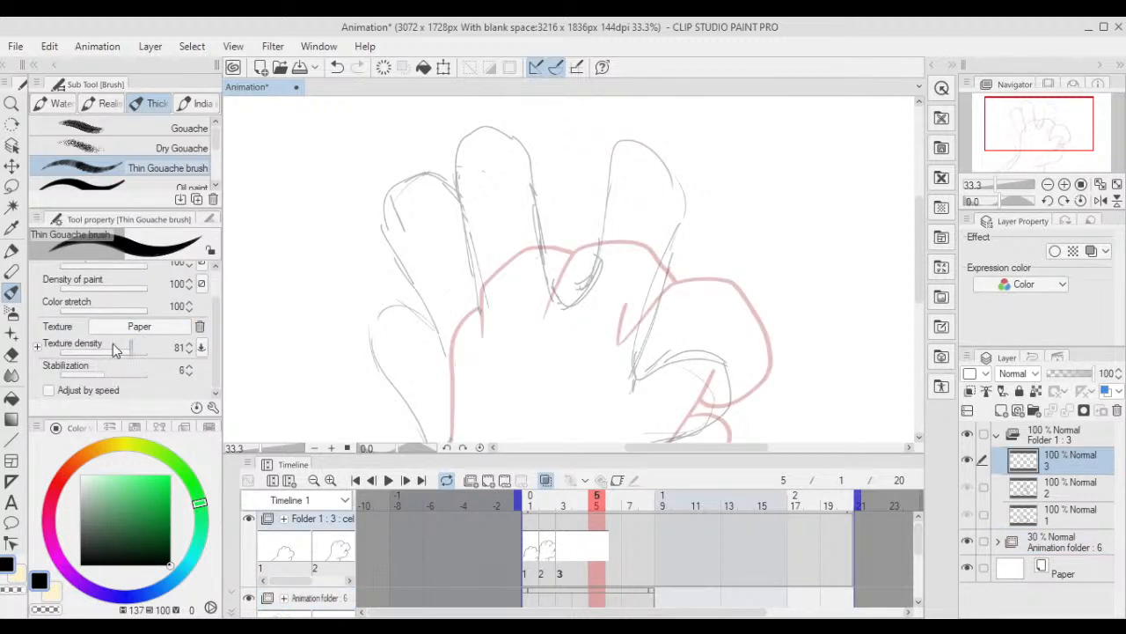
drag(584, 305, 632, 173)
key(ctrl+z)
drag(578, 298, 608, 152)
key(ctrl+z)
mouse_move(573, 300)
mouse_down()
mouse_move(603, 175)
mouse_move(651, 132)
mouse_move(662, 145)
mouse_up()
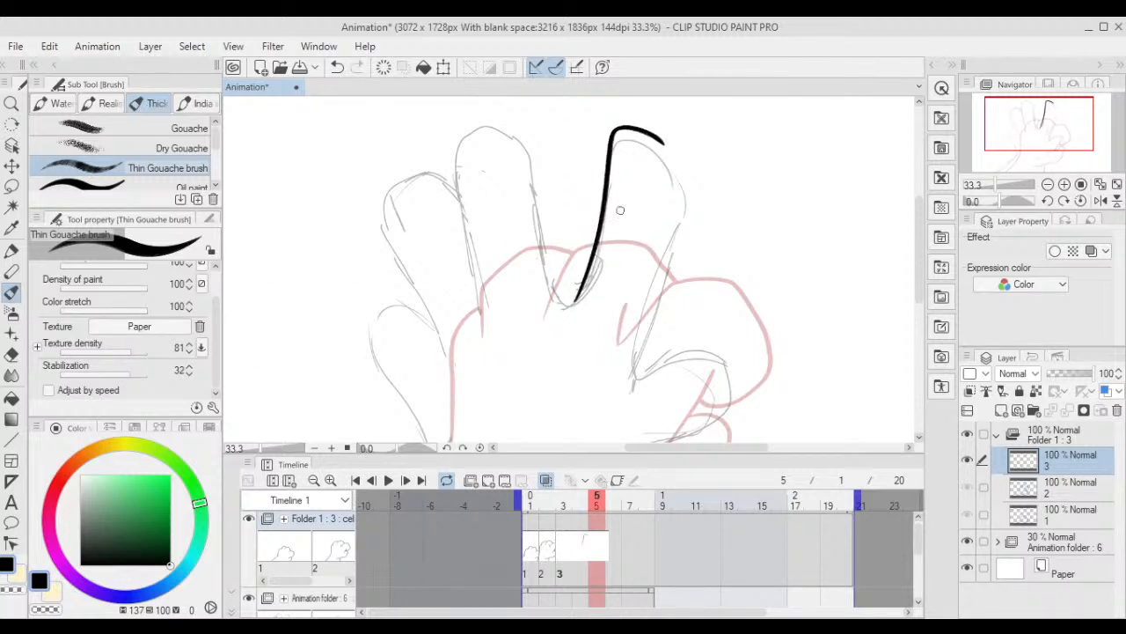
key(ctrl+z)
drag(573, 299, 606, 186)
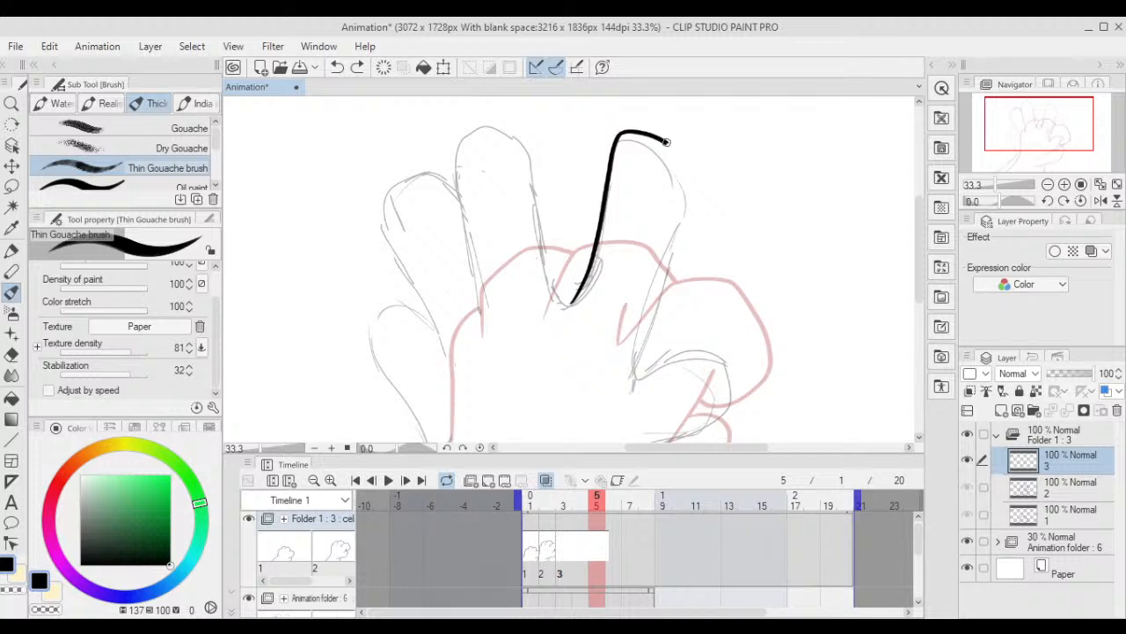
drag(687, 183, 644, 375)
- Flip the view horizontally and ink the thumb's outline on cel 3 from the index finger's base around to the palm
drag(682, 318, 666, 155)
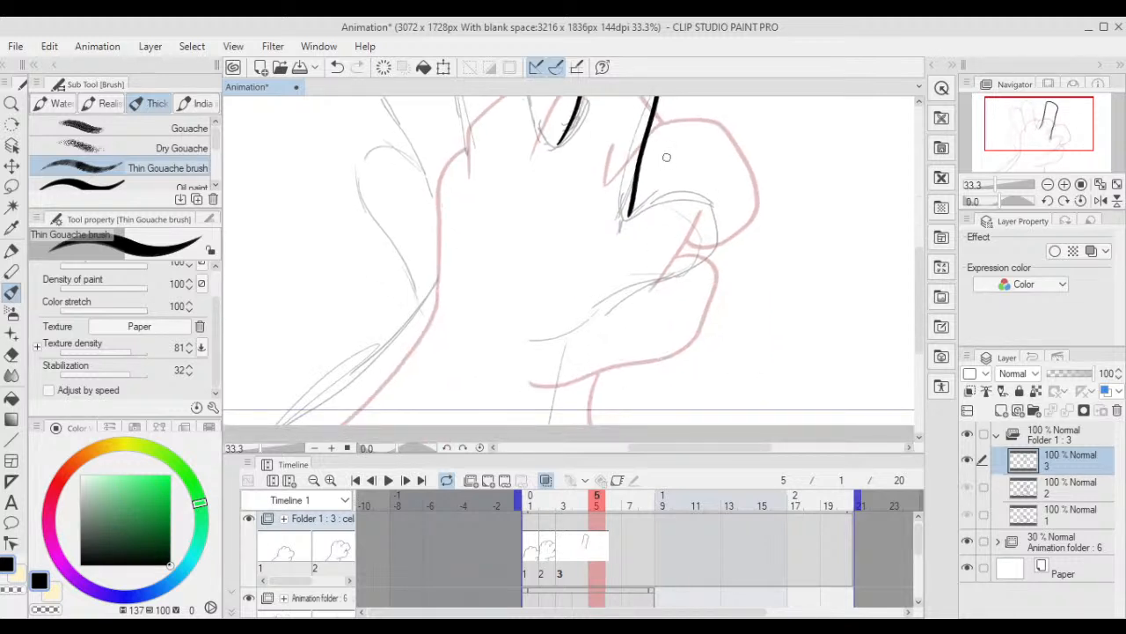
key(h)
scroll(589, 229, up, 1)
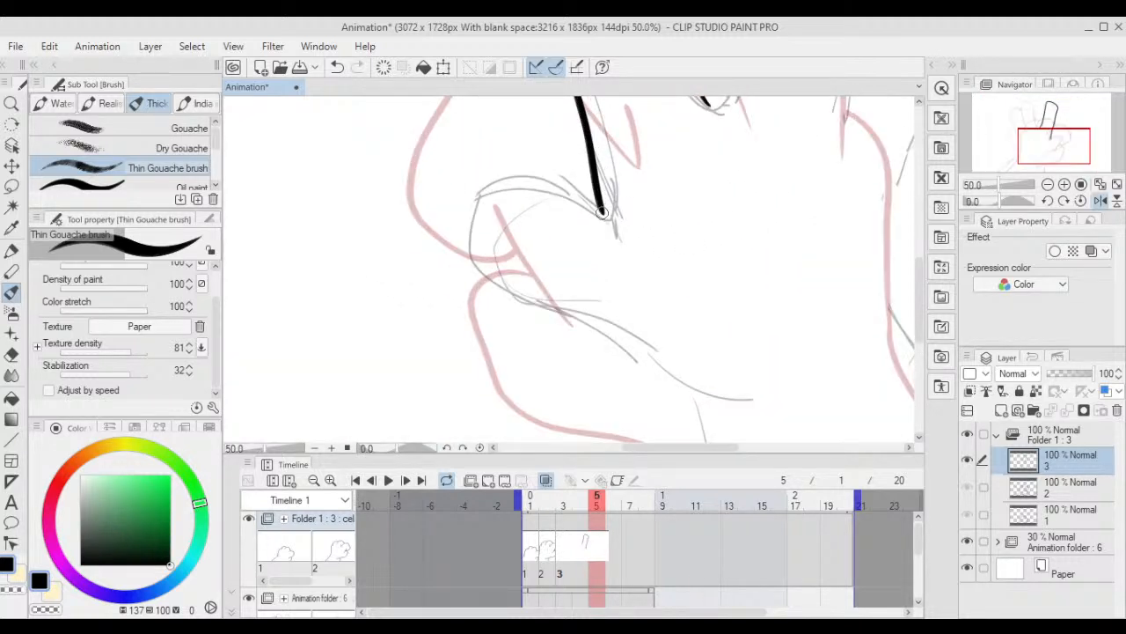
mouse_move(602, 212)
mouse_down()
mouse_move(538, 187)
mouse_move(433, 211)
mouse_move(498, 281)
mouse_move(567, 319)
mouse_up()
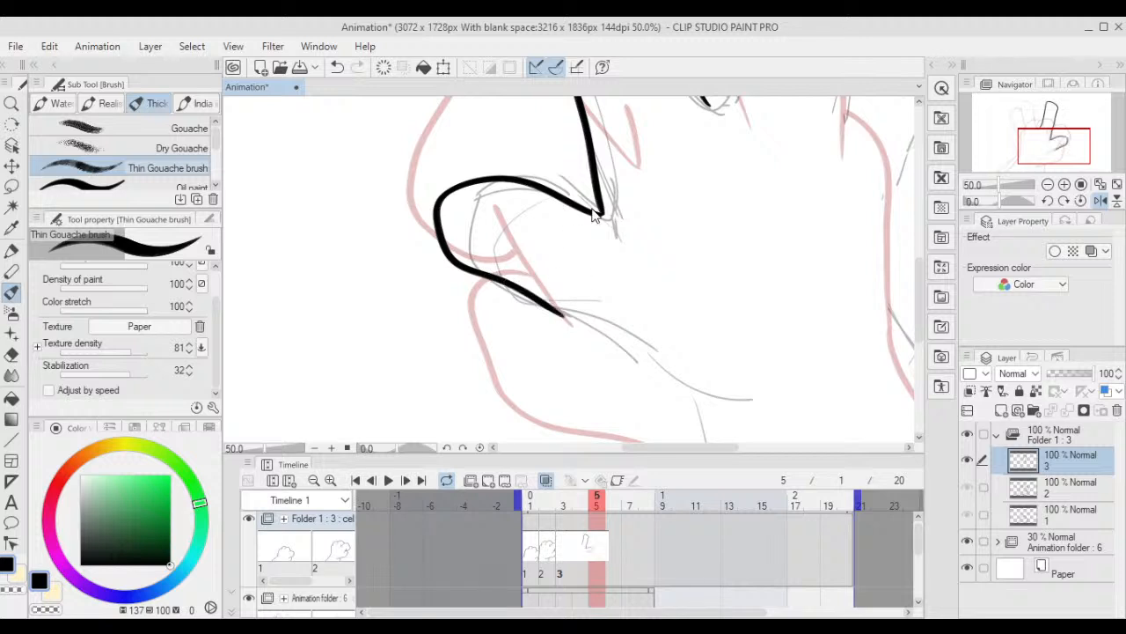
key(ctrl+z)
mouse_move(602, 212)
mouse_down()
mouse_move(535, 196)
mouse_move(424, 230)
mouse_move(426, 250)
mouse_move(627, 384)
mouse_move(686, 405)
mouse_up()
scroll(793, 231, down, 4)
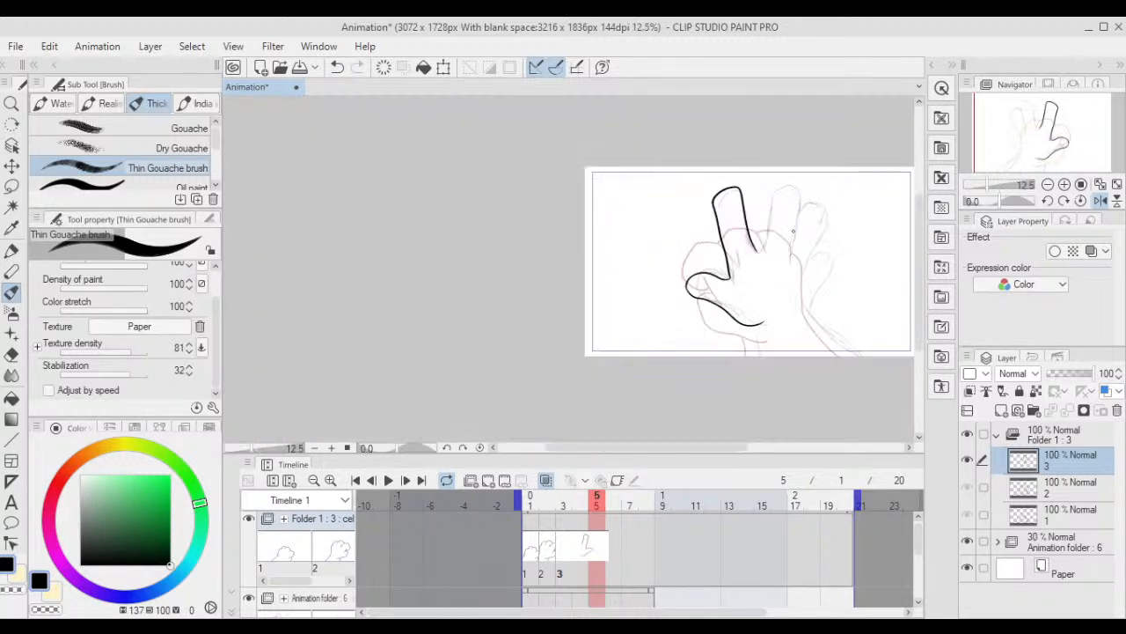
- Ink the middle finger's outline on cel 3, joining it to the base of the index finger
scroll(608, 244, up, 3)
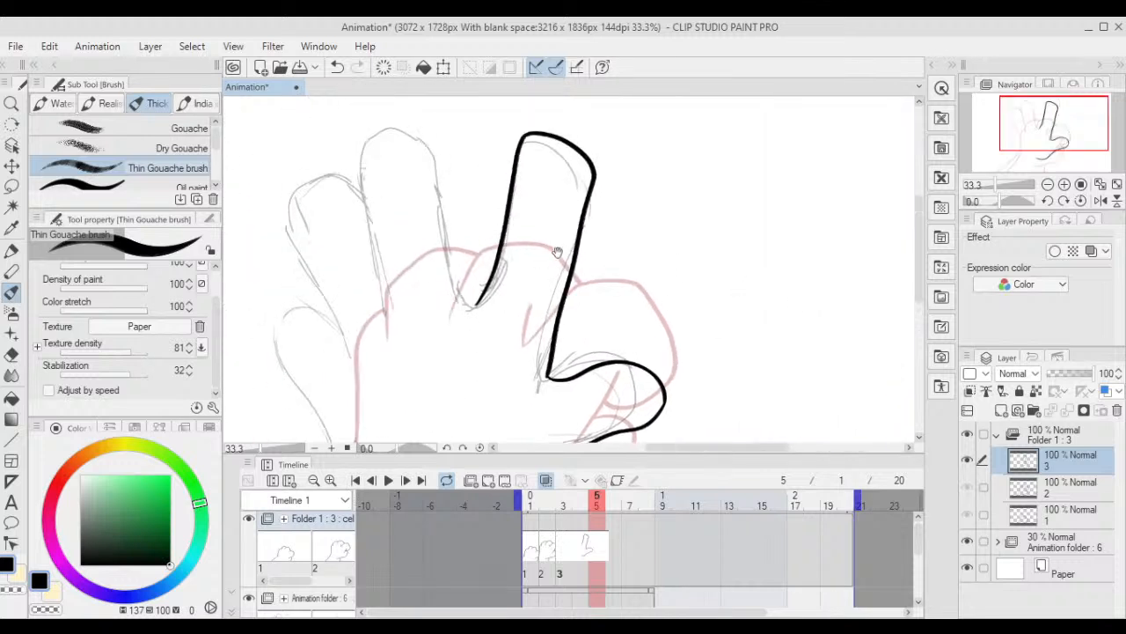
mouse_move(523, 308)
mouse_down()
mouse_move(505, 220)
mouse_move(515, 130)
mouse_move(572, 152)
mouse_move(587, 263)
mouse_up()
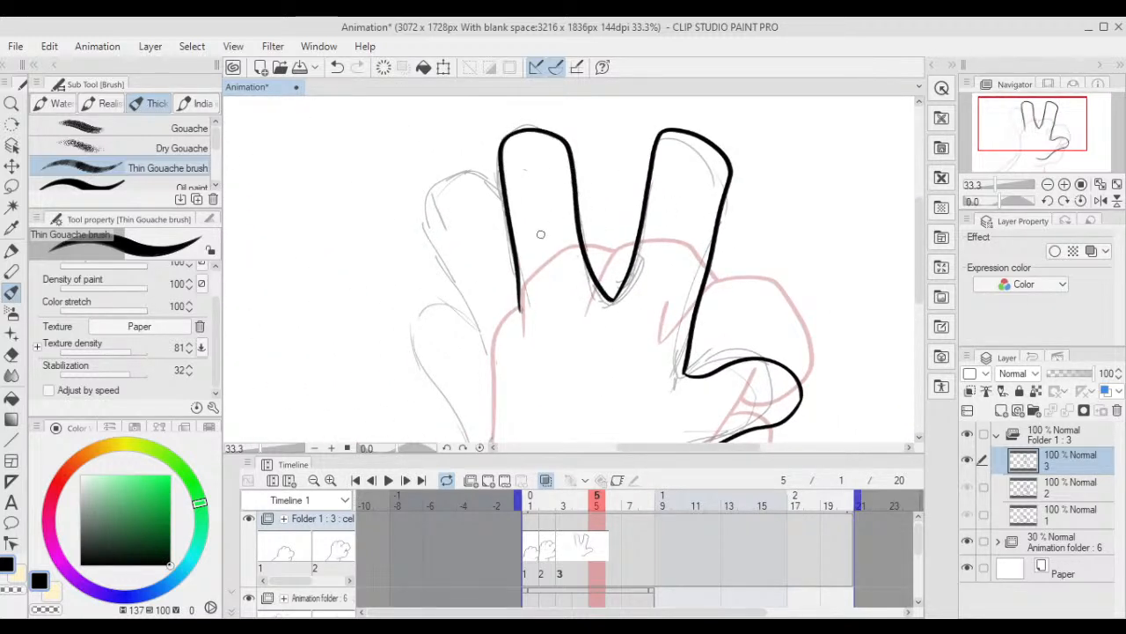
key(ctrl+z)
mouse_move(519, 308)
mouse_down()
mouse_move(503, 211)
mouse_move(520, 125)
mouse_move(572, 176)
mouse_move(589, 290)
mouse_move(613, 305)
mouse_up()
- Ink curved web lines between the middle and index fingers and between the index finger and thumb on cel 3
scroll(616, 251, up, 1)
mouse_move(565, 161)
mouse_down()
mouse_move(557, 211)
mouse_move(636, 238)
mouse_move(664, 197)
mouse_move(602, 142)
mouse_move(664, 162)
mouse_move(679, 251)
mouse_move(656, 200)
mouse_move(676, 112)
mouse_up()
scroll(663, 198, down, 1)
key(ctrl+z)
scroll(704, 107, down, 3)
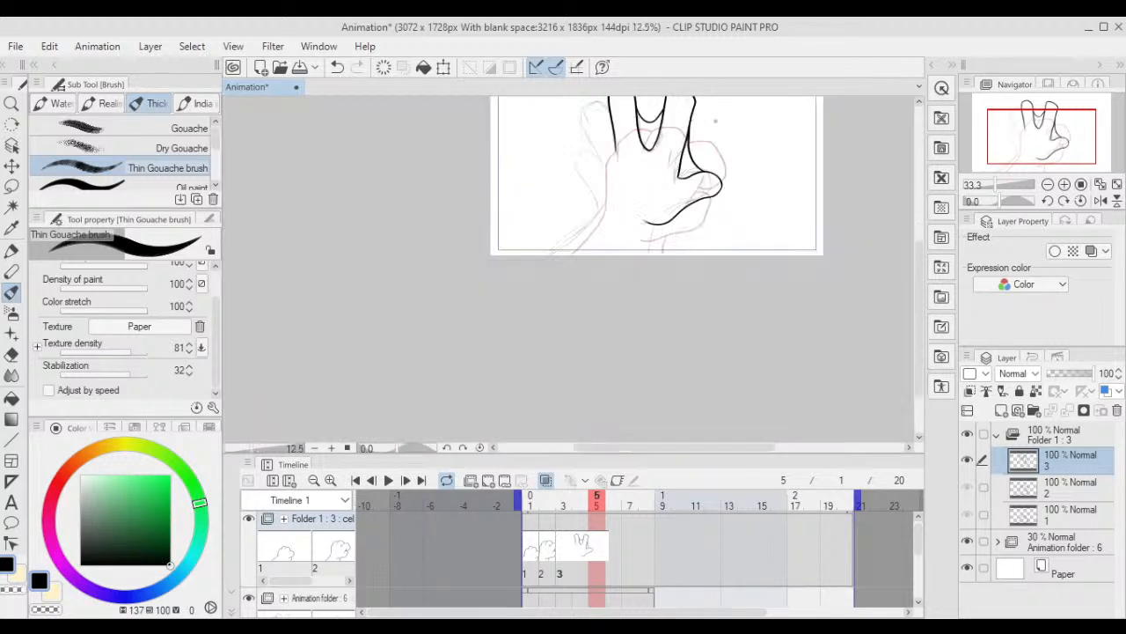
drag(701, 159, 715, 262)
scroll(708, 220, up, 3)
- Ink the ring finger's outline on cel 3 up to the middle finger, redoing it with a slightly lower tip
drag(581, 237, 649, 222)
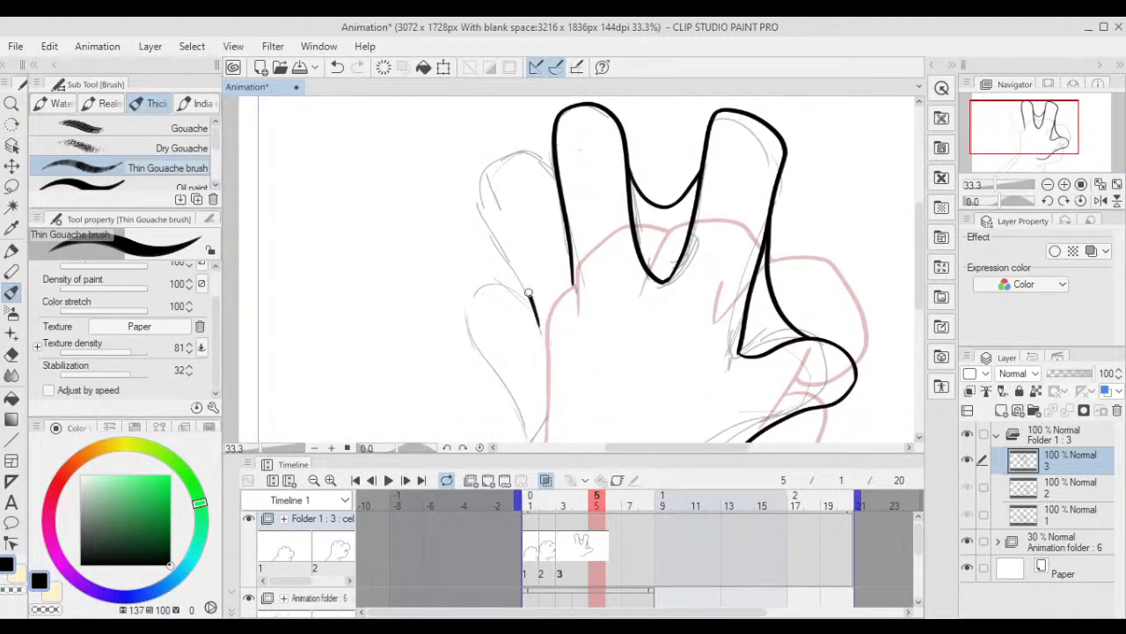
mouse_move(529, 293)
mouse_down()
mouse_move(475, 185)
mouse_move(539, 150)
mouse_move(542, 160)
mouse_up()
key(ctrl+z)
drag(537, 334, 483, 172)
drag(556, 179, 560, 184)
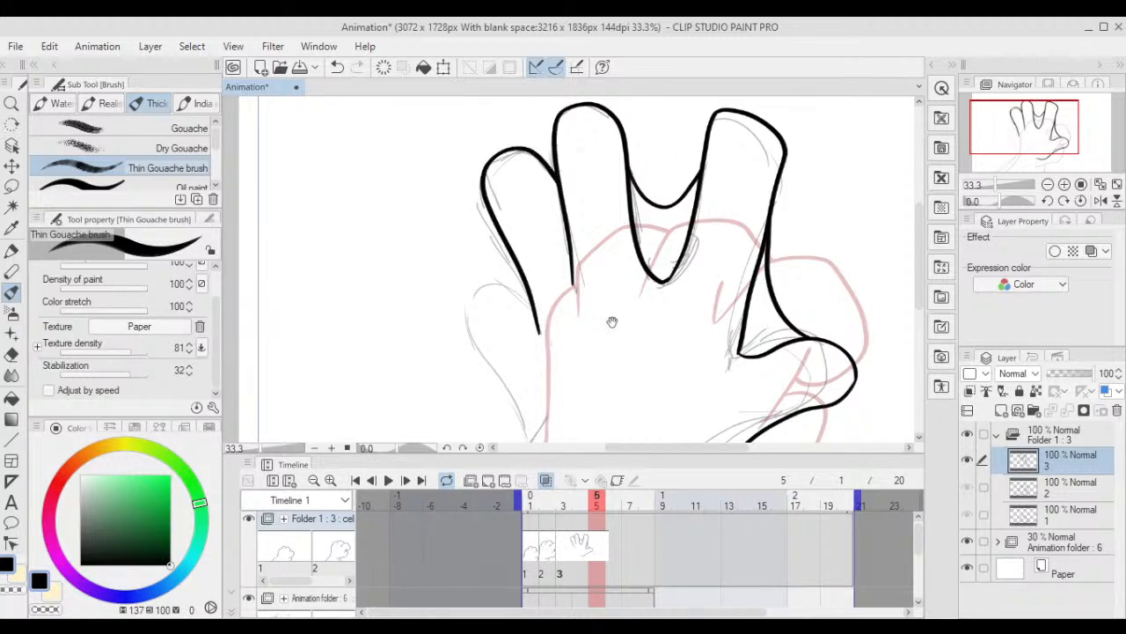
key(ctrl+z)
drag(538, 333, 494, 226)
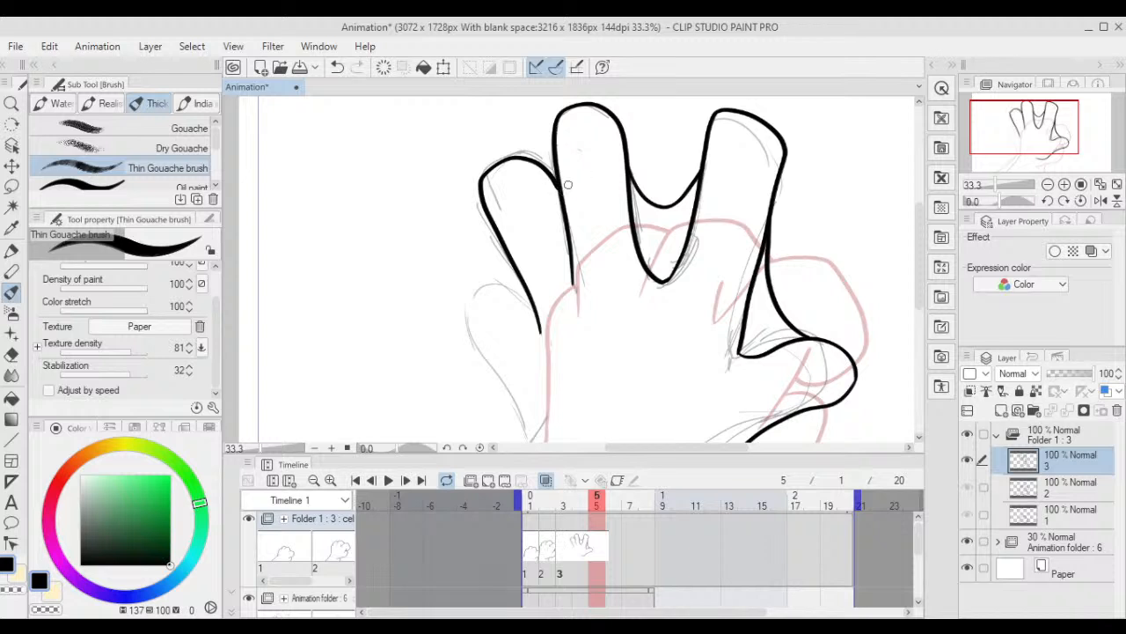
- Ink the little finger and the outer forearm line down to the canvas edge on cel 3
drag(590, 293, 648, 143)
mouse_move(584, 290)
mouse_down()
mouse_move(528, 177)
mouse_move(526, 146)
mouse_up()
scroll(674, 163, down, 5)
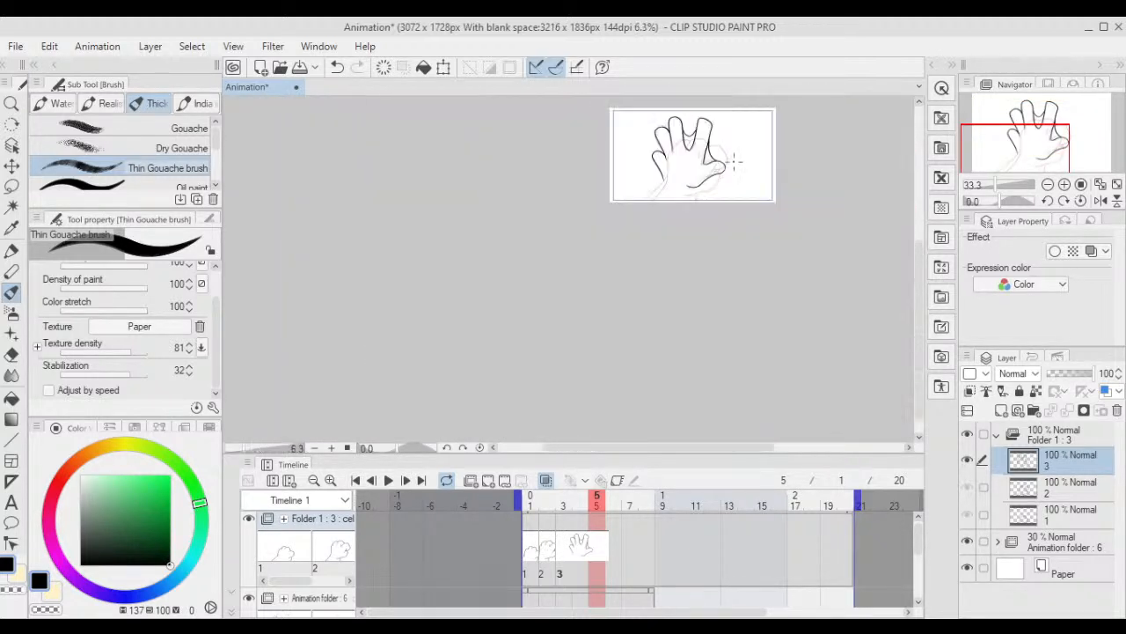
drag(704, 183, 686, 222)
scroll(683, 222, up, 5)
mouse_move(480, 200)
mouse_down()
mouse_move(599, 210)
mouse_move(440, 379)
mouse_up()
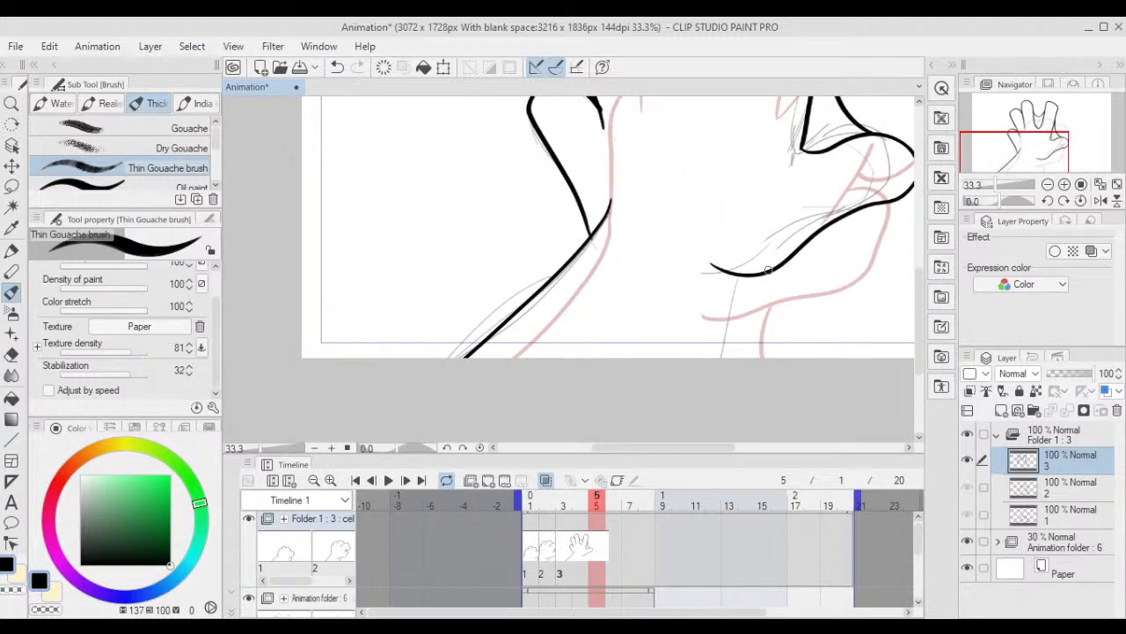
- Ink the short wrist line on cel 3 from beneath the thumb to the canvas edge
drag(746, 315, 732, 357)
key(ctrl+z)
drag(756, 276, 738, 351)
key(ctrl+0)
- Erase the tip of the index finger on cel 3
drag(644, 230, 636, 291)
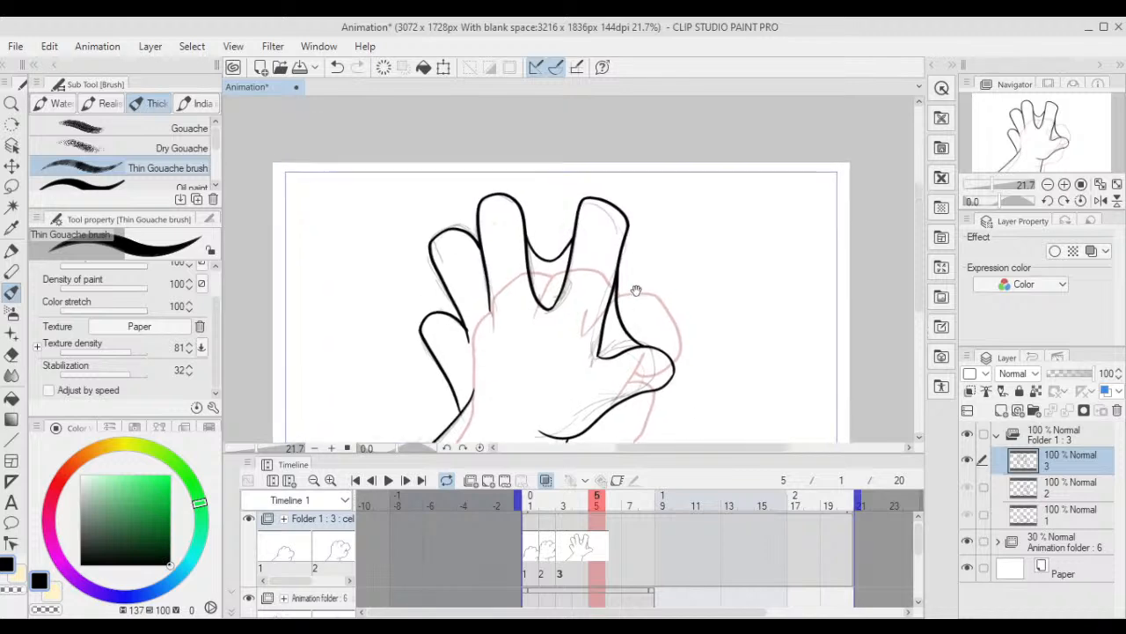
scroll(636, 291, up, 2)
key(e)
mouse_move(572, 164)
mouse_down()
mouse_move(626, 200)
mouse_move(606, 173)
mouse_move(630, 227)
mouse_up()
- Redraw a rounder index fingertip on cel 3 with the Thin Gouache brush, connecting both sides of the finger
key(p)
scroll(595, 156, up, 1)
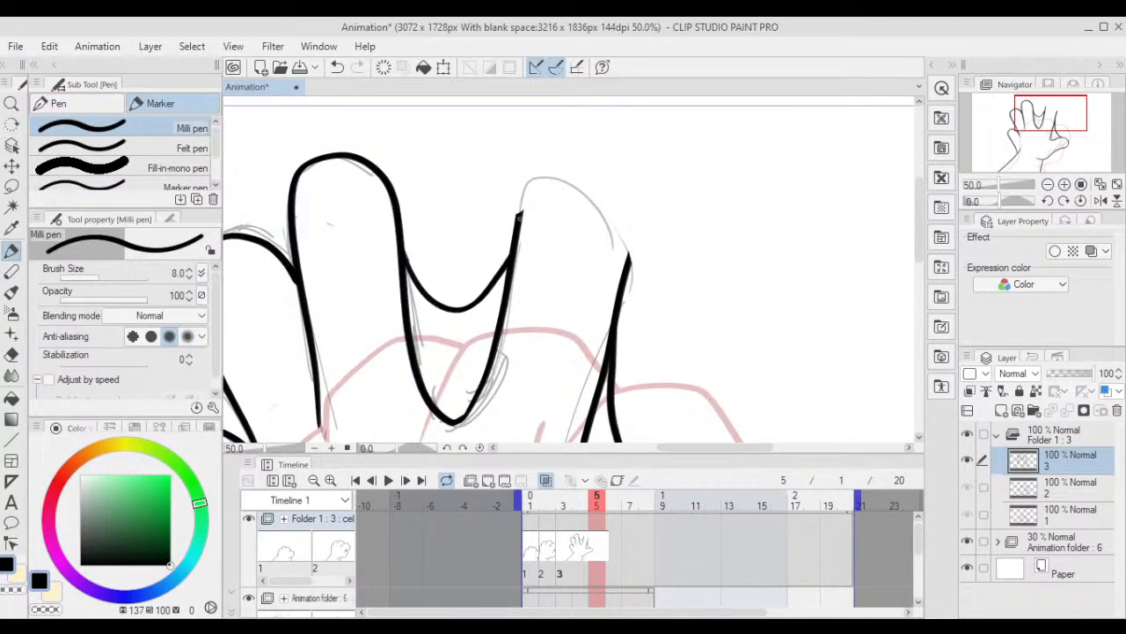
key(b)
mouse_move(524, 195)
mouse_down()
mouse_move(563, 147)
mouse_move(610, 185)
mouse_move(626, 264)
mouse_up()
scroll(599, 238, up, 1)
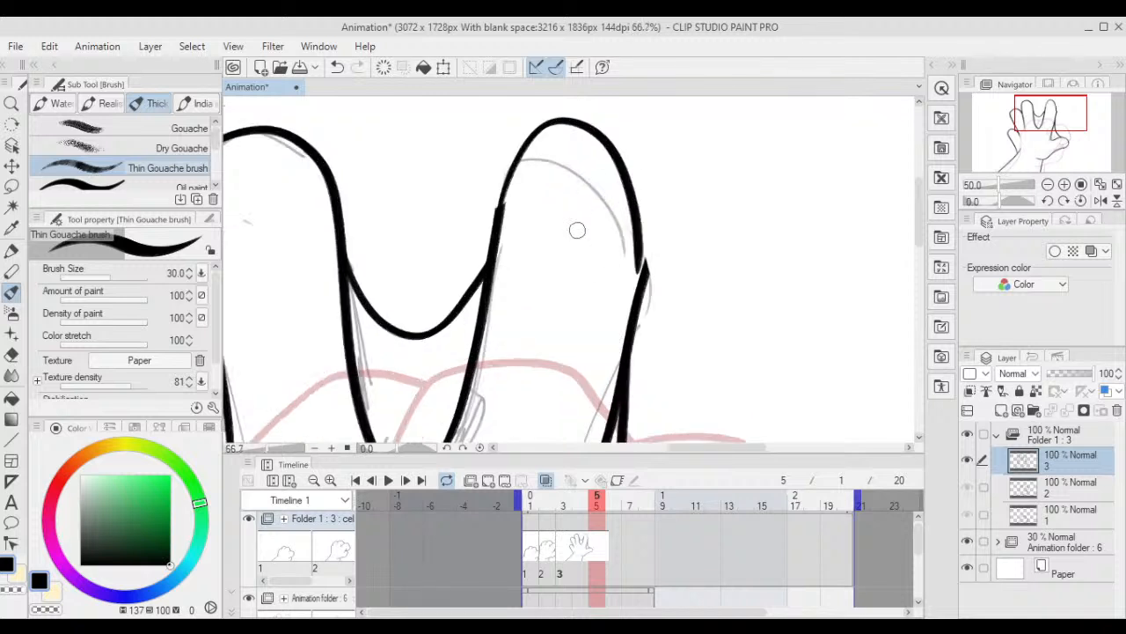
key(ctrl+z)
mouse_move(498, 217)
mouse_down()
mouse_move(540, 145)
mouse_move(584, 155)
mouse_move(622, 203)
mouse_move(644, 291)
mouse_up()
scroll(644, 290, down, 2)
scroll(622, 342, down, 4)
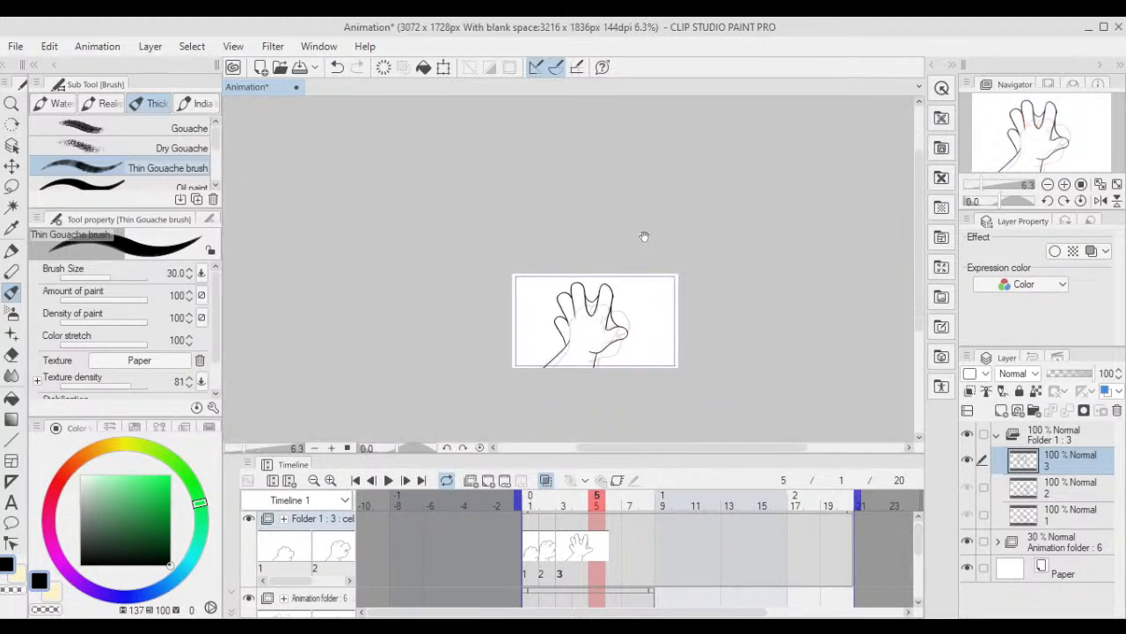
- Clean up the rough joins on both sides of the index fingertip on cel 3 using the transparent colour
click(12, 588)
scroll(674, 287, up, 7)
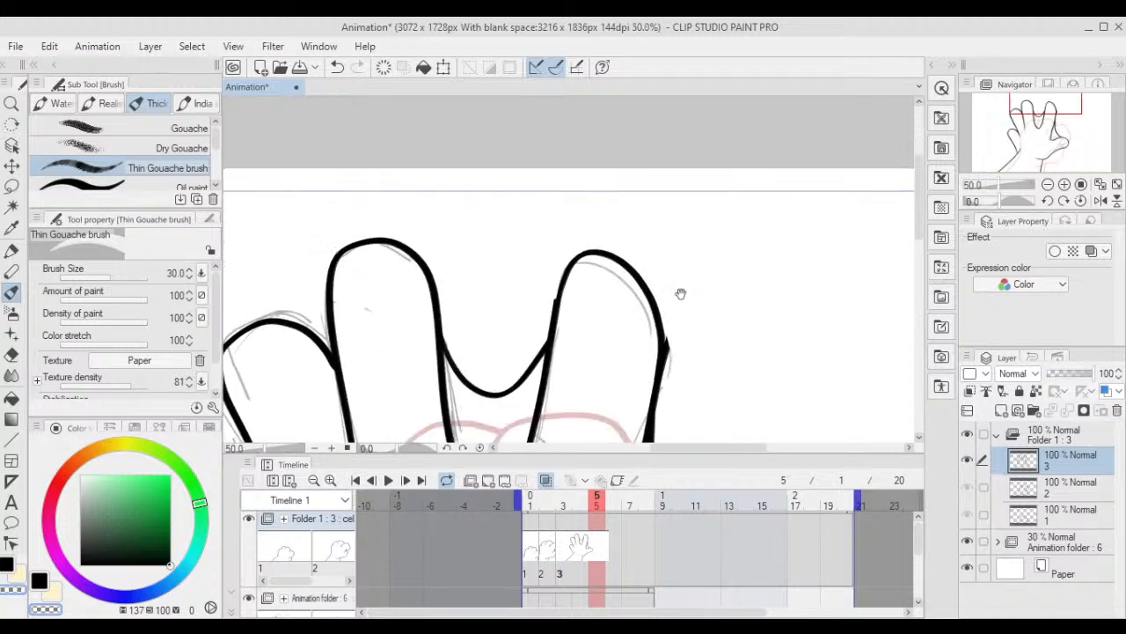
scroll(673, 256, up, 1)
mouse_move(657, 284)
mouse_down()
mouse_move(658, 314)
mouse_move(655, 267)
mouse_move(643, 382)
mouse_up()
mouse_move(532, 205)
mouse_down()
mouse_move(647, 212)
mouse_move(531, 246)
mouse_move(533, 231)
mouse_move(529, 246)
mouse_up()
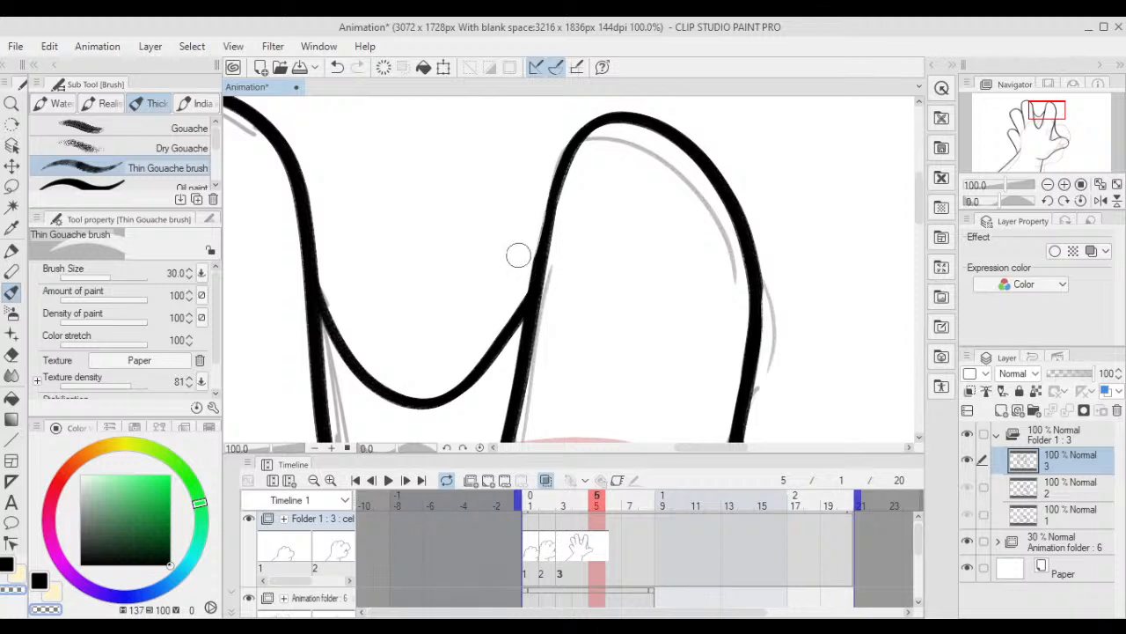
key(ctrl+0)
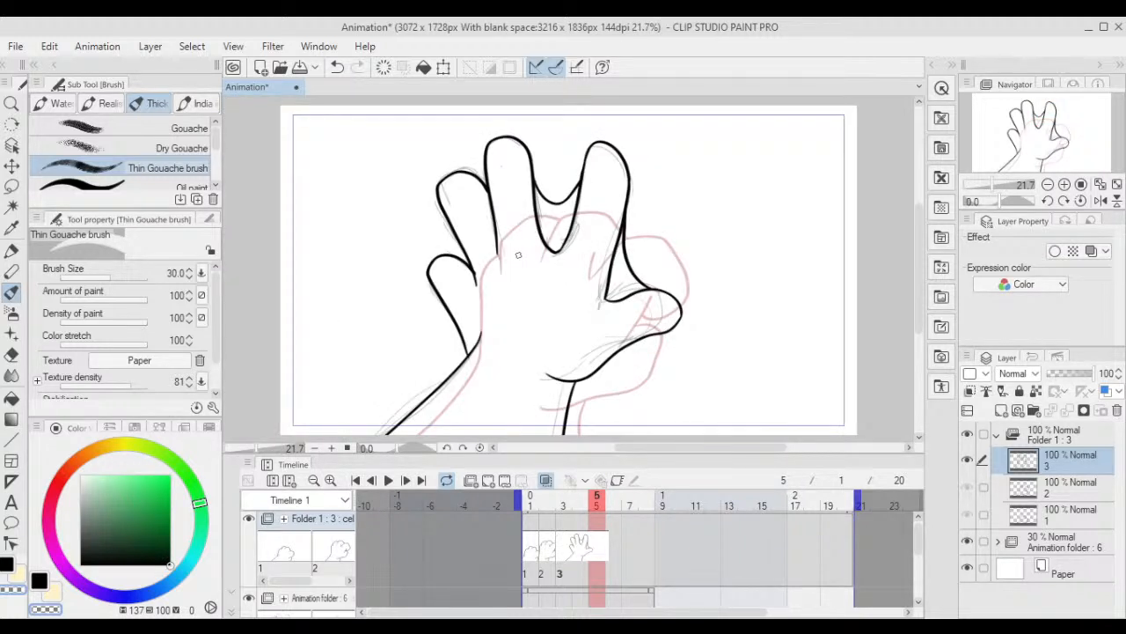
drag(620, 379, 665, 289)
scroll(598, 287, up, 2)
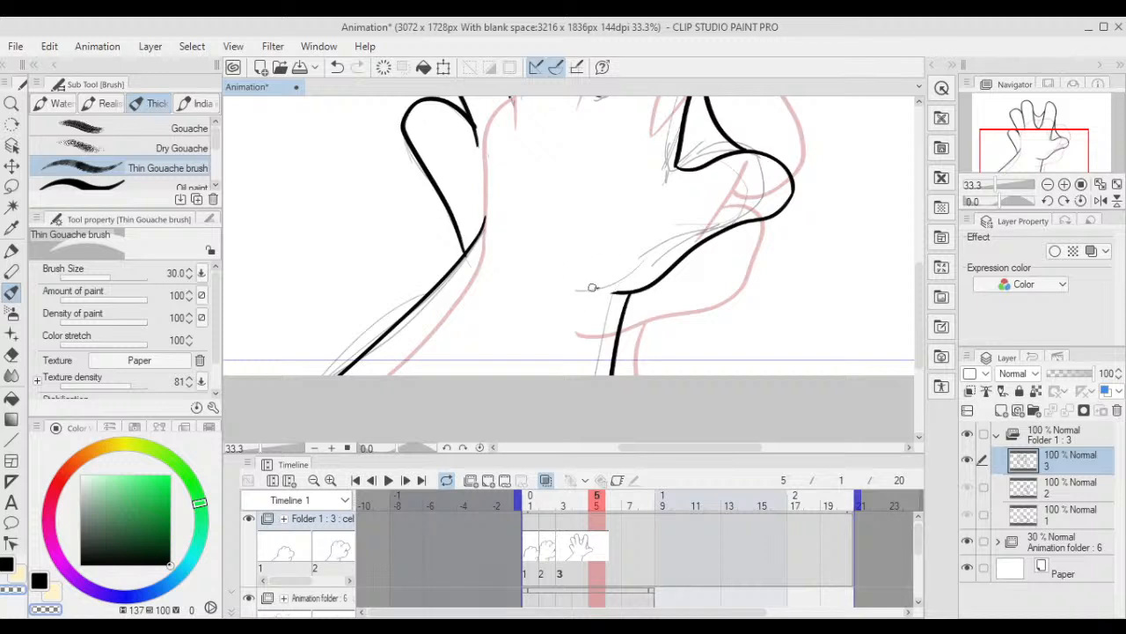
scroll(627, 250, down, 5)
drag(636, 209, 628, 252)
scroll(707, 287, up, 2)
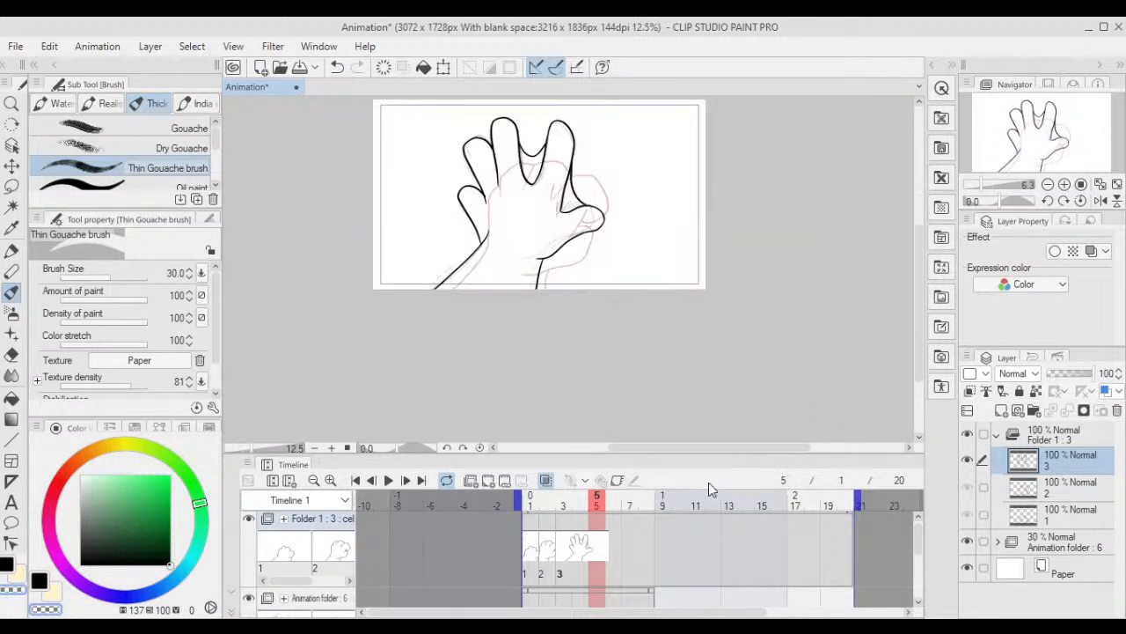
scroll(630, 299, up, 2)
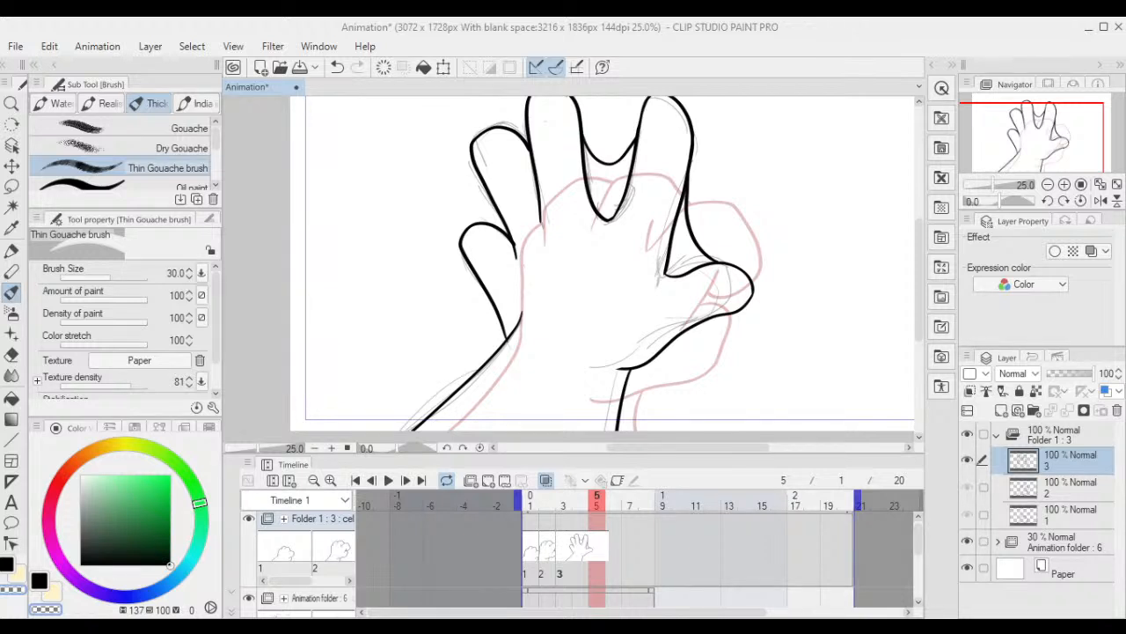
drag(613, 295, 682, 313)
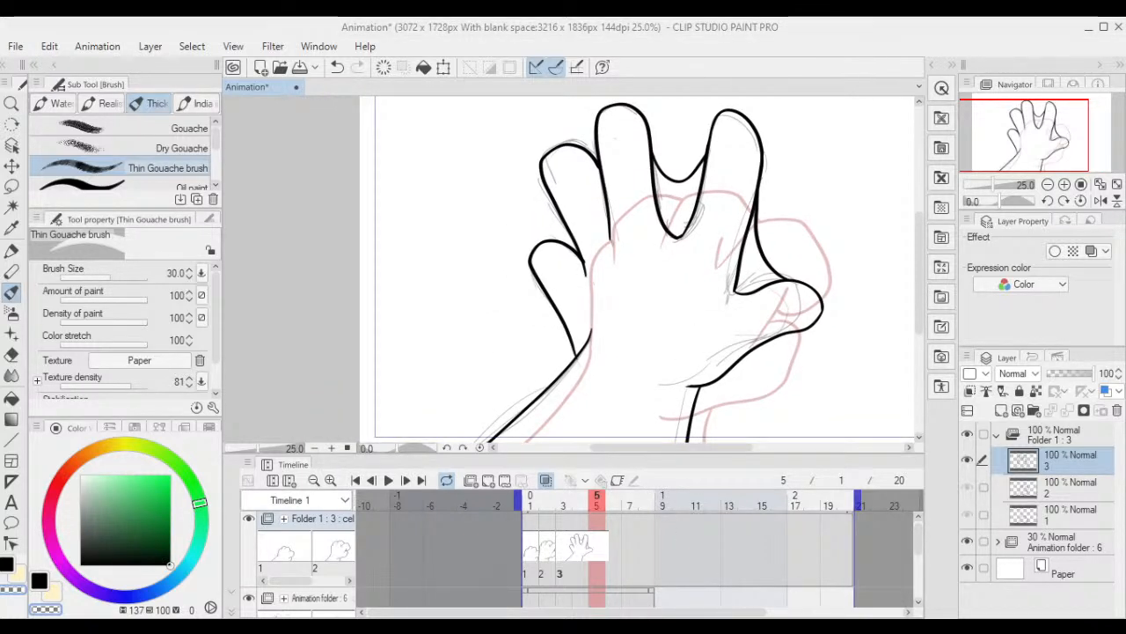
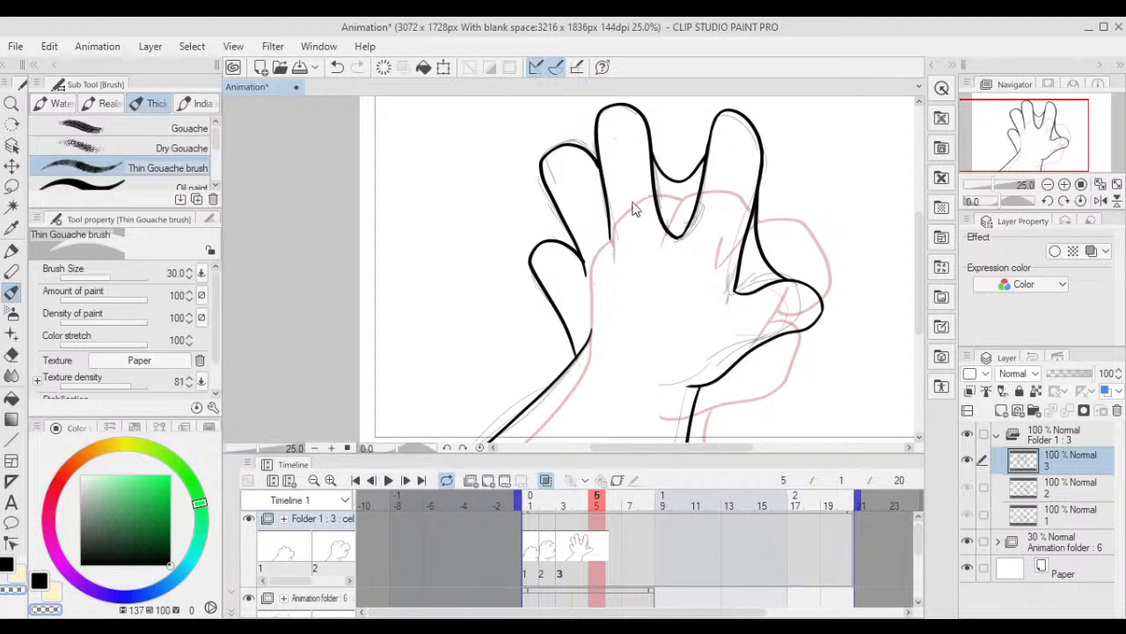
key(ctrl+z)
mouse_move(610, 198)
mouse_down()
mouse_move(613, 220)
mouse_move(606, 205)
mouse_up()
scroll(614, 221, up, 1)
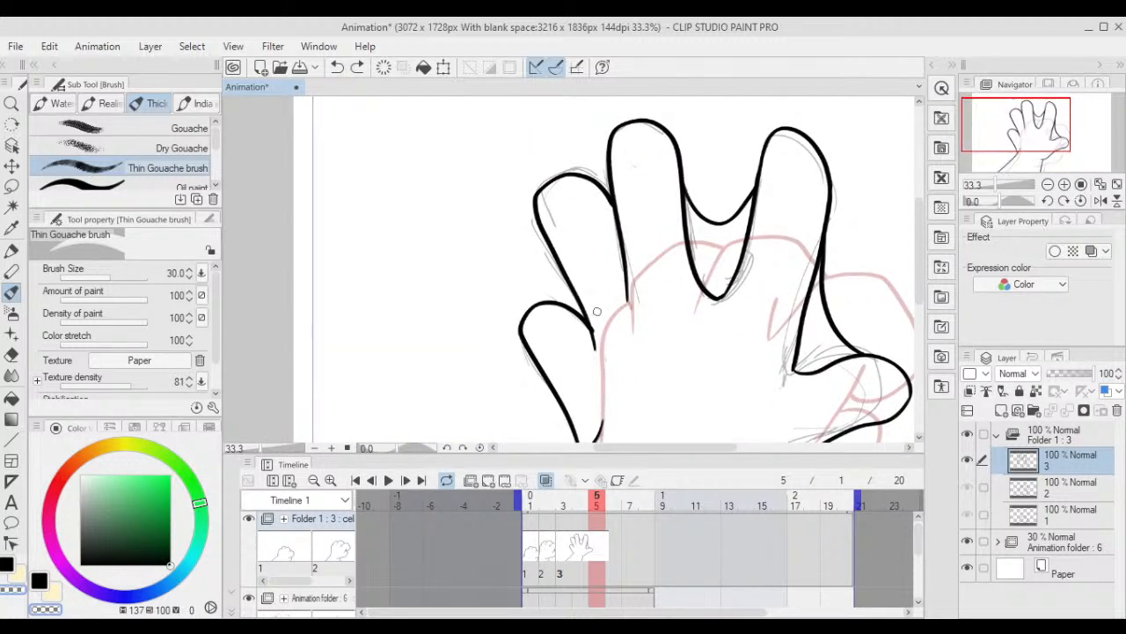
- Hide the rough animation folder beneath the inked cels
scroll(595, 335, down, 3)
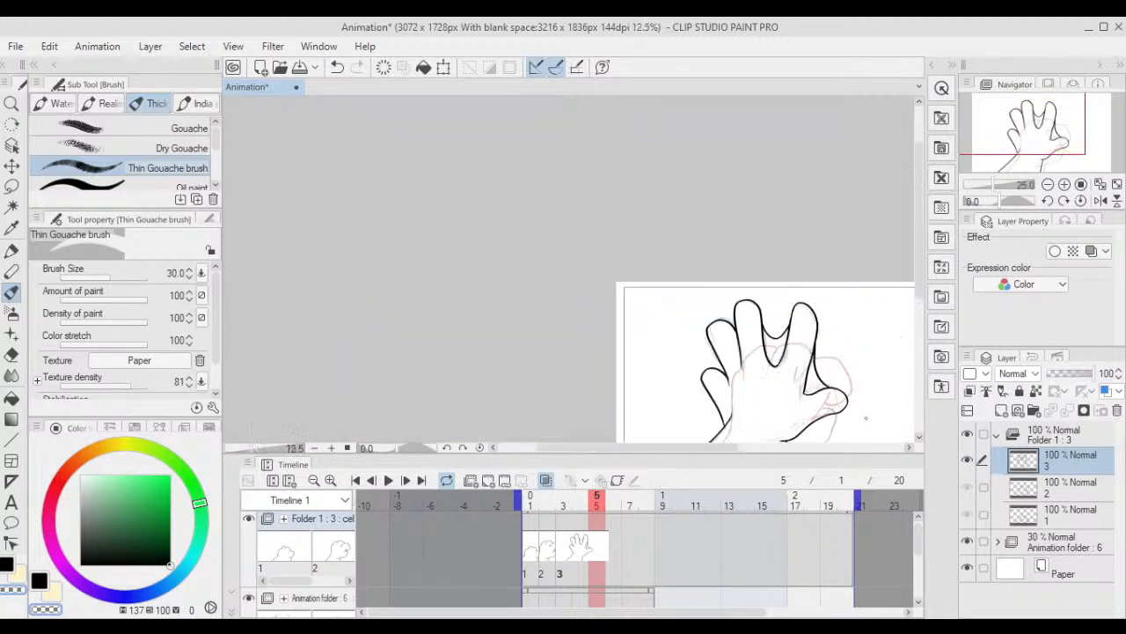
click(968, 538)
mouse_move(811, 316)
mouse_down()
mouse_move(692, 246)
mouse_move(659, 280)
mouse_up()
key(b)
drag(609, 334, 620, 239)
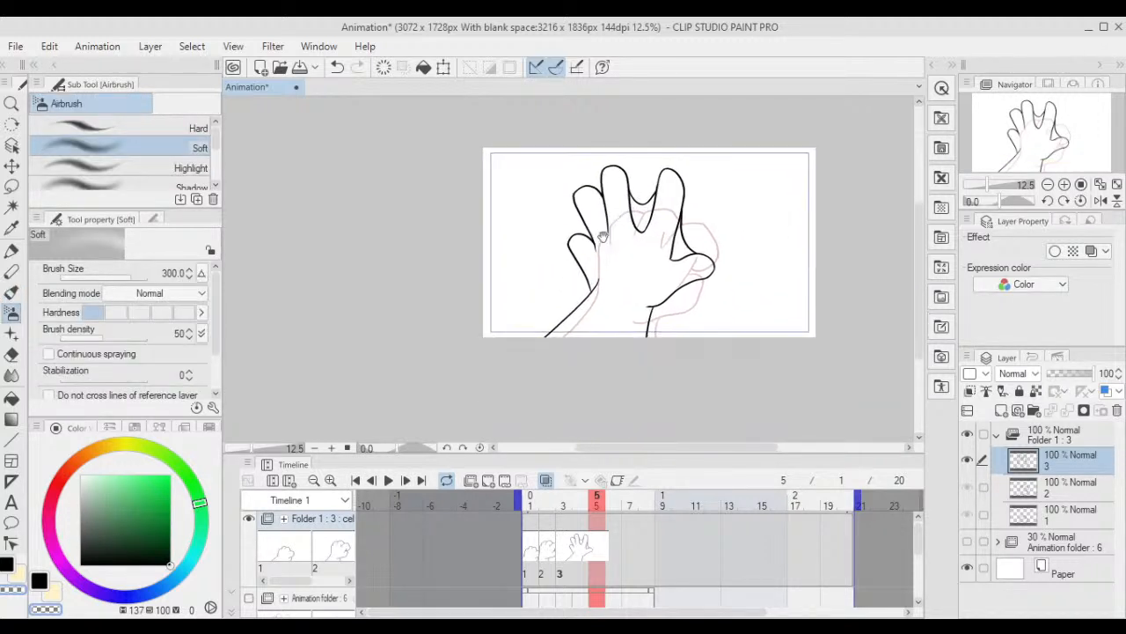
- Examine the winged dragon's body in the Illustration document up close and return to the Animation document
key(p)
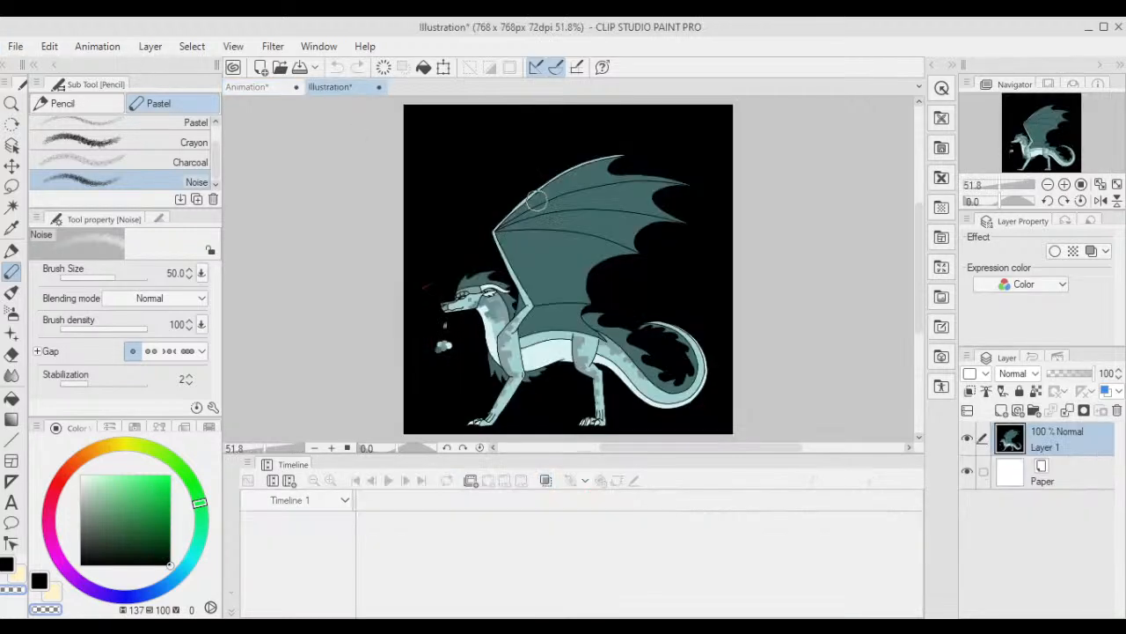
scroll(557, 380, up, 3)
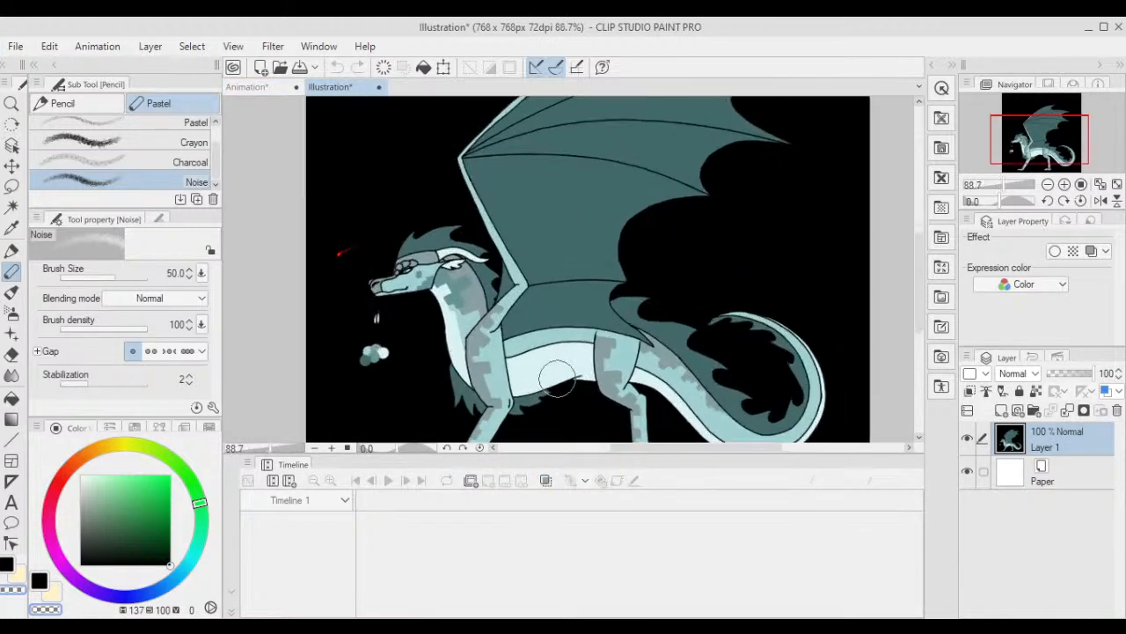
scroll(552, 330, up, 3)
drag(589, 275, 655, 251)
scroll(640, 172, up, 1)
click(279, 92)
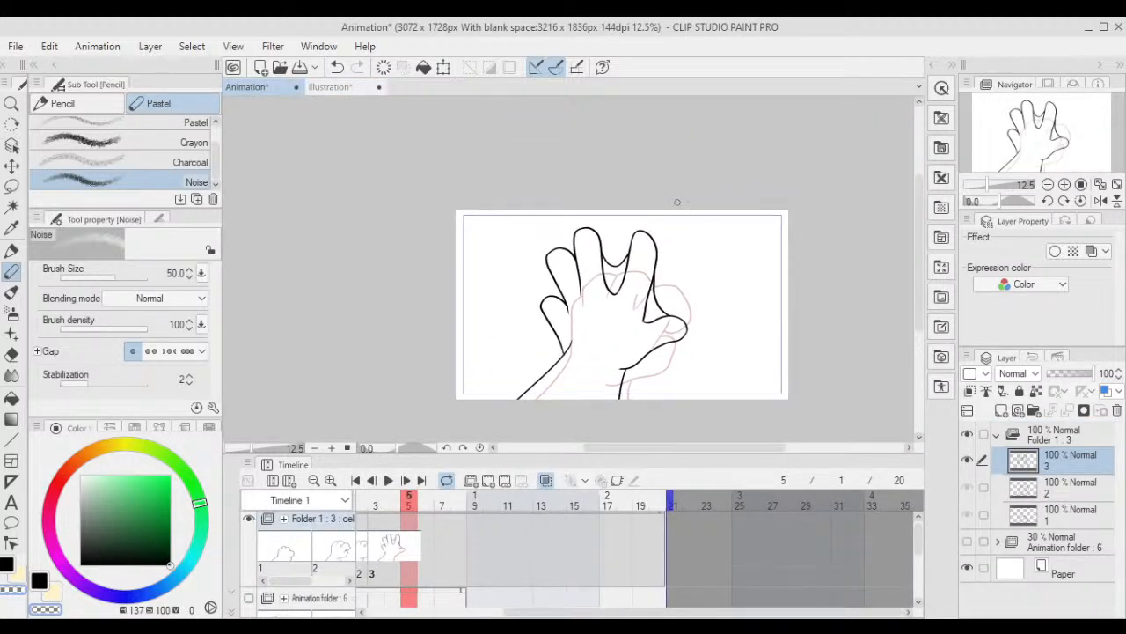
- Switch to the Thin Gouache brush with black as the drawing colour and set its stabilization to 0
scroll(595, 259, up, 3)
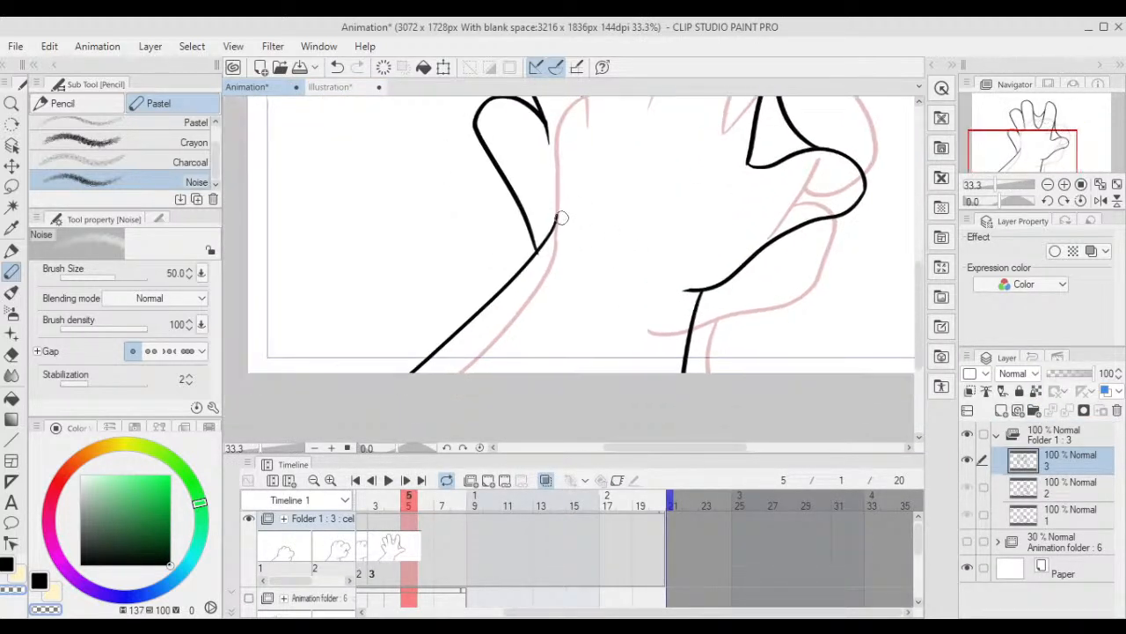
click(24, 574)
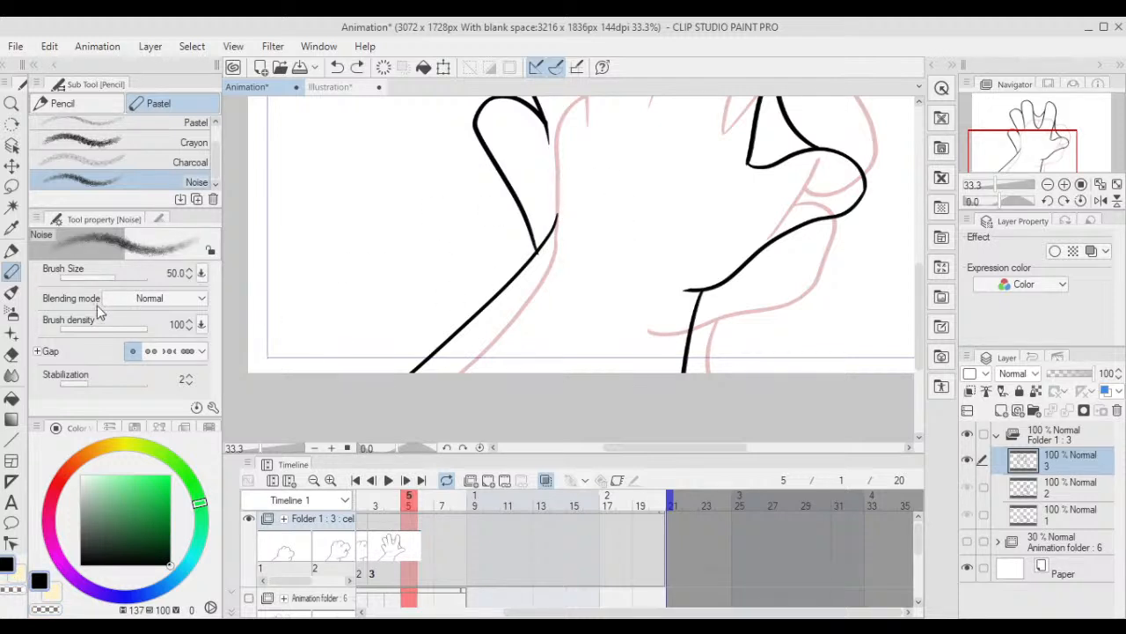
click(11, 292)
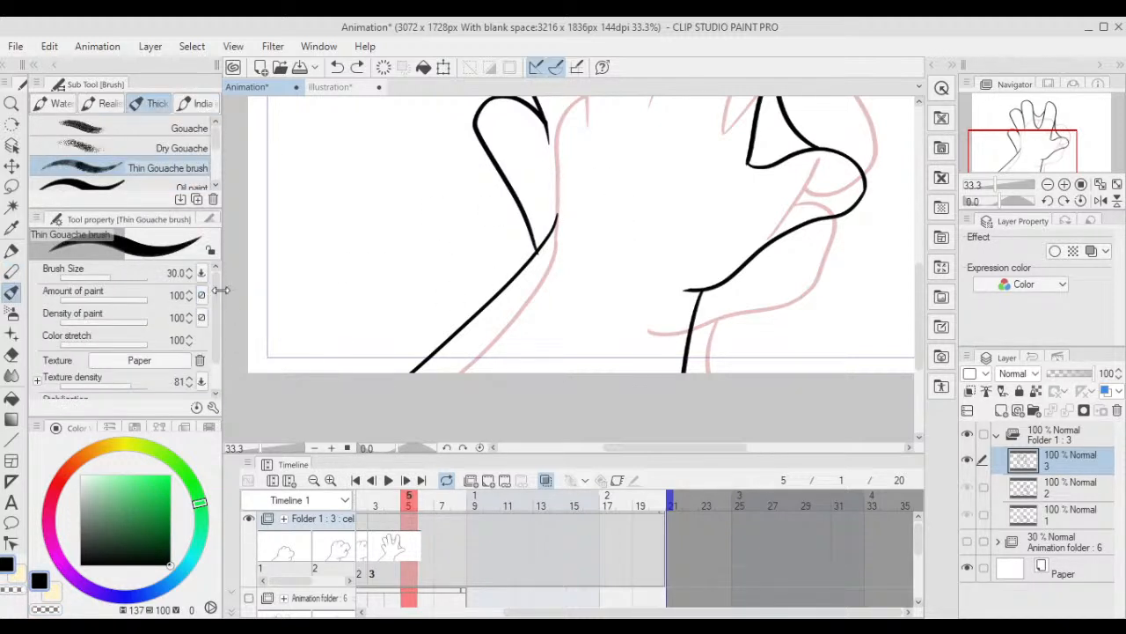
scroll(129, 352, down, 2)
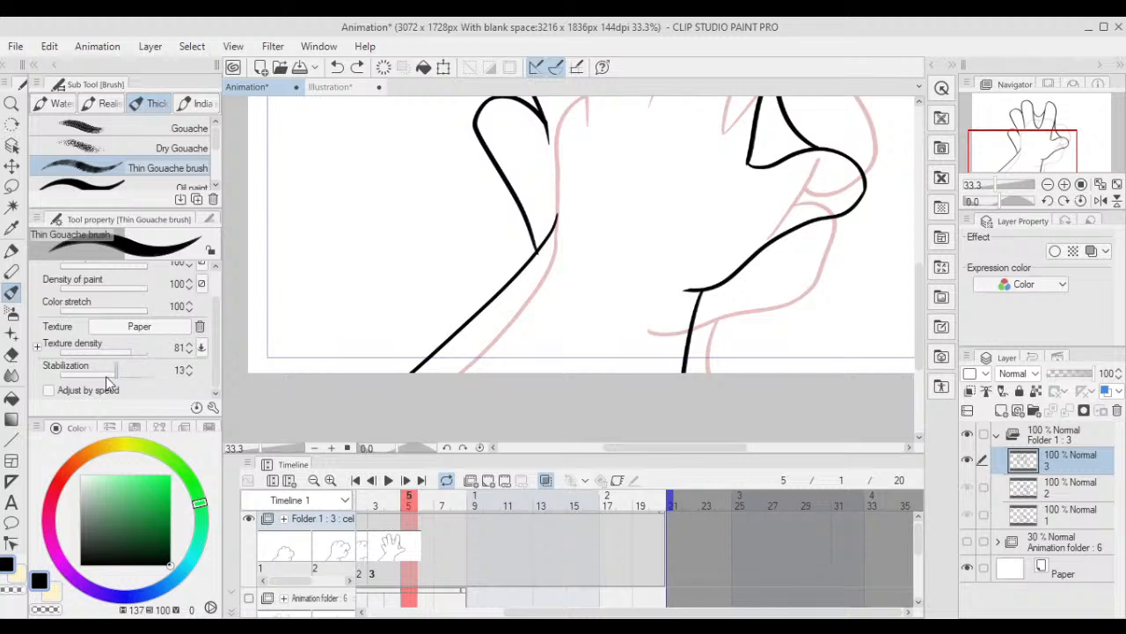
- Ink a rounded pad shape at the palm's outer heel on cel 3 and a curved line across the wrist below it
scroll(511, 247, up, 1)
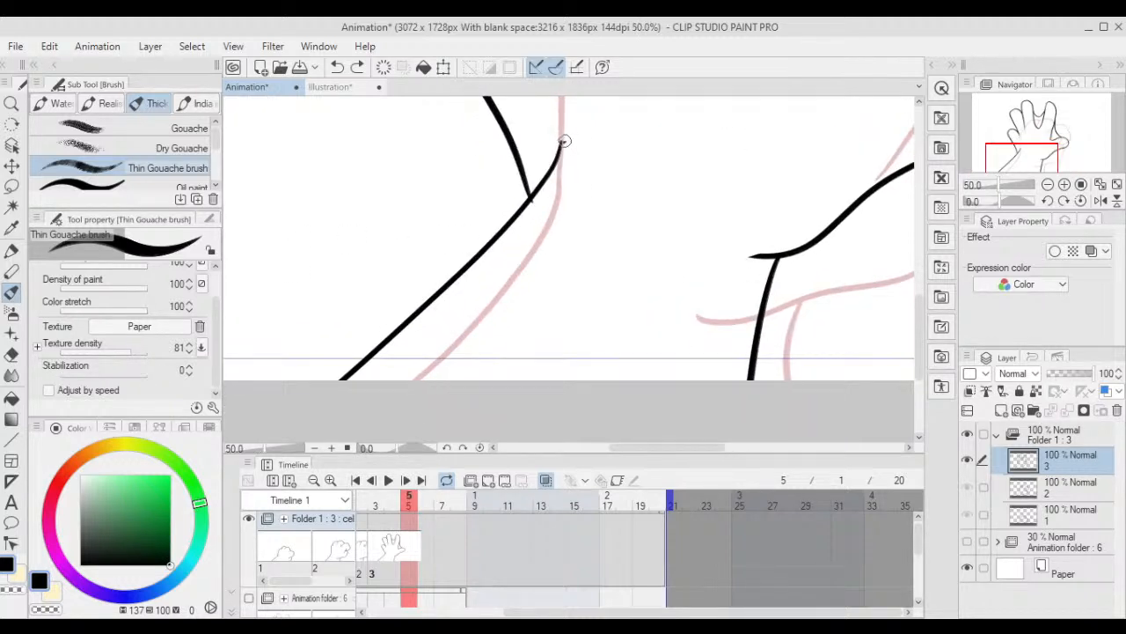
mouse_move(564, 141)
mouse_down()
mouse_move(685, 197)
mouse_move(629, 240)
mouse_move(512, 226)
mouse_move(553, 277)
mouse_up()
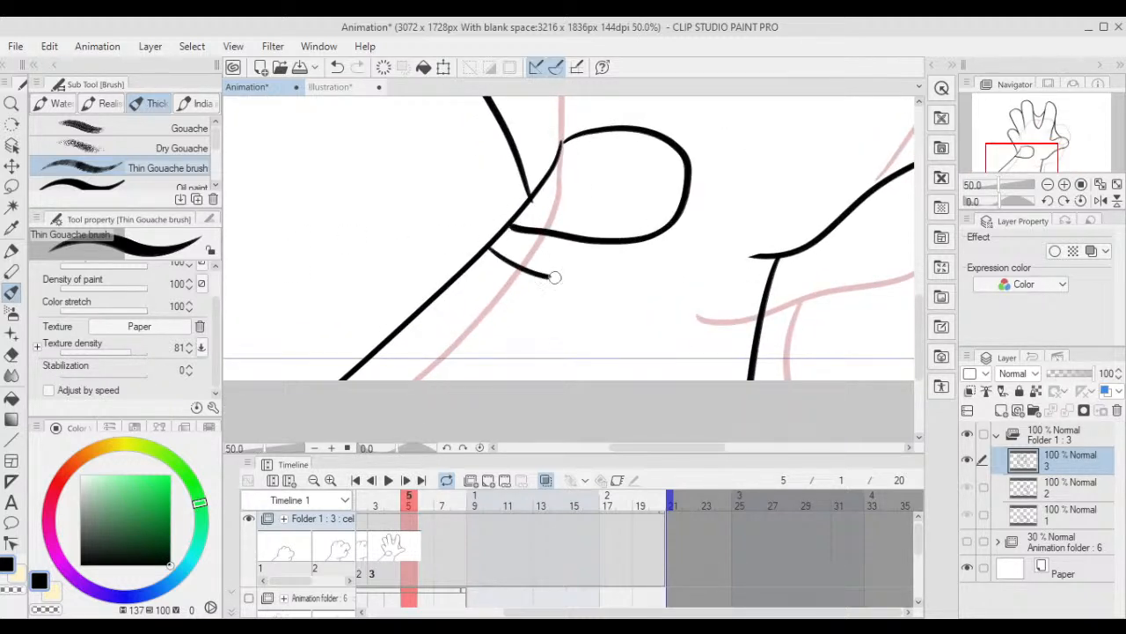
scroll(717, 282, down, 4)
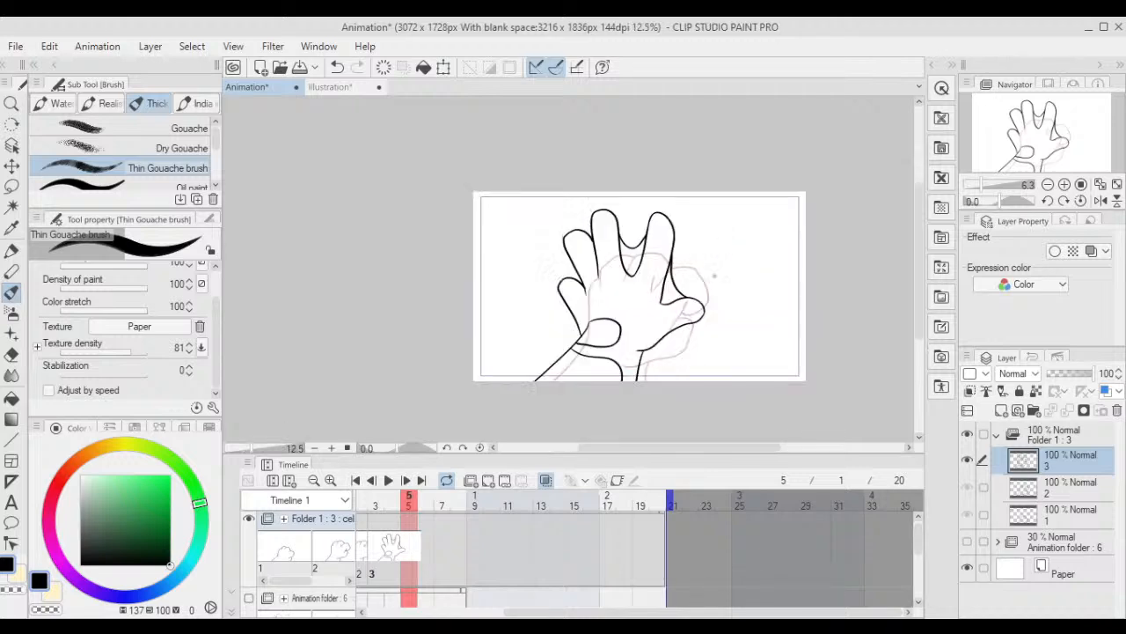
scroll(586, 319, up, 5)
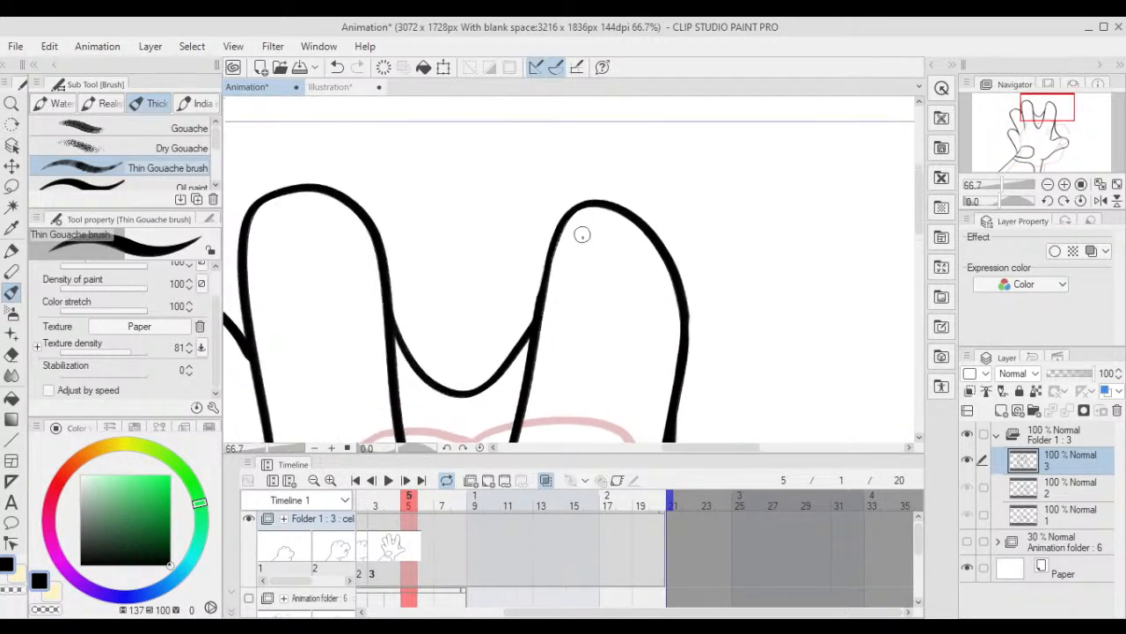
mouse_move(581, 234)
mouse_down()
mouse_move(621, 132)
mouse_move(667, 219)
mouse_move(619, 274)
mouse_move(584, 204)
mouse_move(608, 127)
mouse_move(652, 225)
mouse_up()
scroll(582, 220, down, 3)
scroll(614, 182, up, 3)
key(ctrl+z)
scroll(688, 103, down, 3)
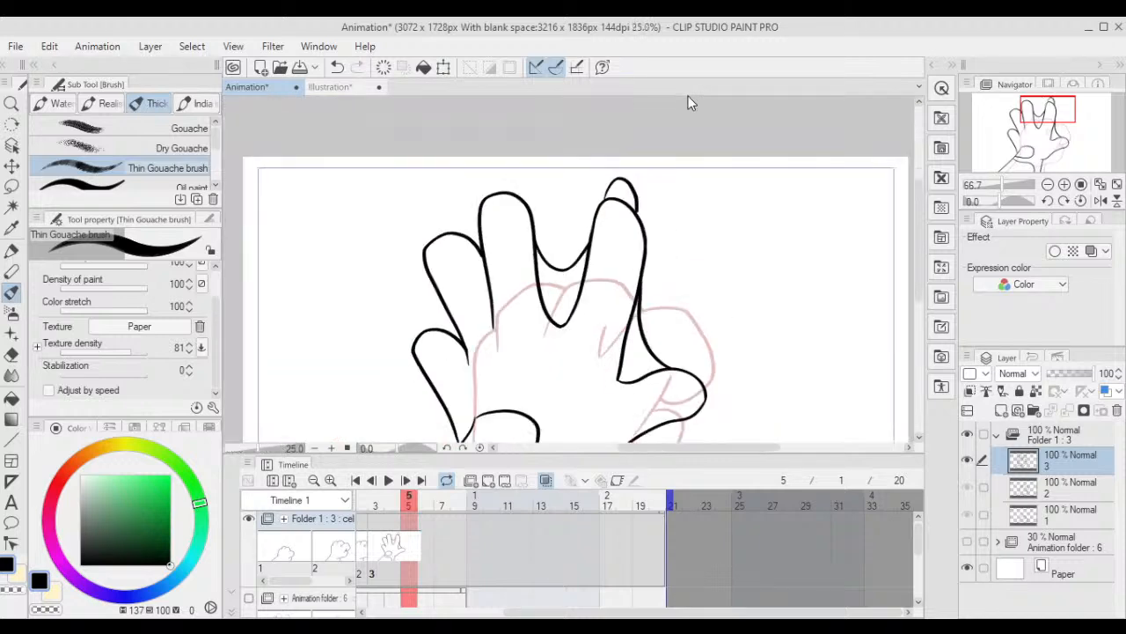
scroll(688, 103, up, 3)
key(ctrl+z)
mouse_move(532, 251)
mouse_down()
mouse_move(539, 167)
mouse_move(583, 175)
mouse_move(605, 245)
mouse_move(566, 278)
mouse_move(532, 227)
mouse_up()
scroll(703, 186, down, 3)
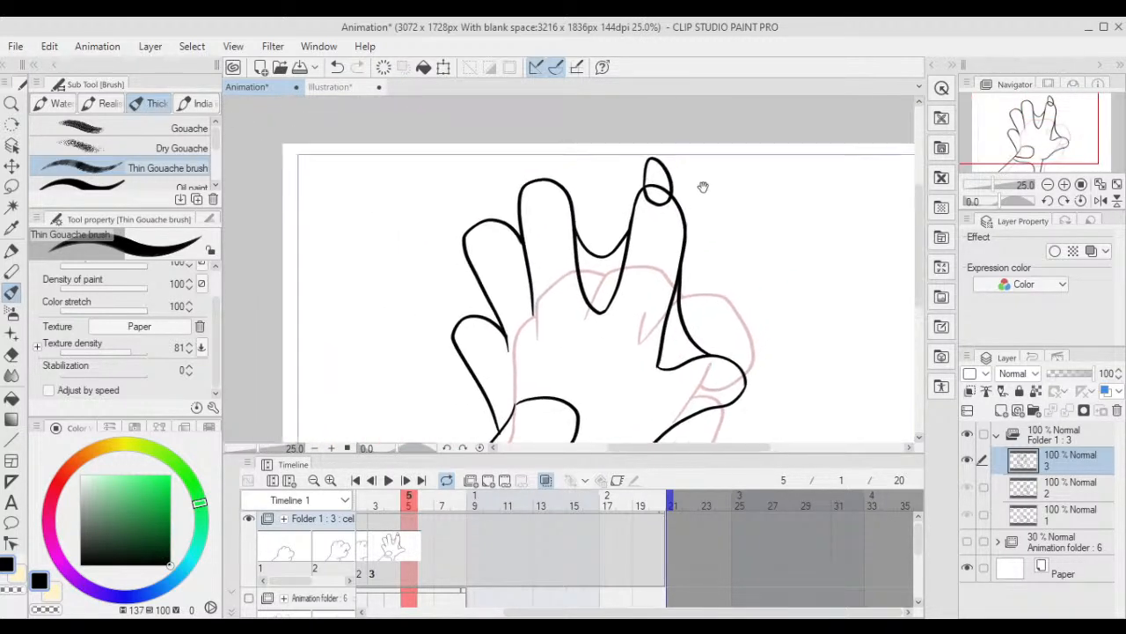
- Undo the last claw stroke and redraw a pointed oval claw over the index fingertip on cel 3
scroll(703, 186, up, 3)
key(ctrl+z)
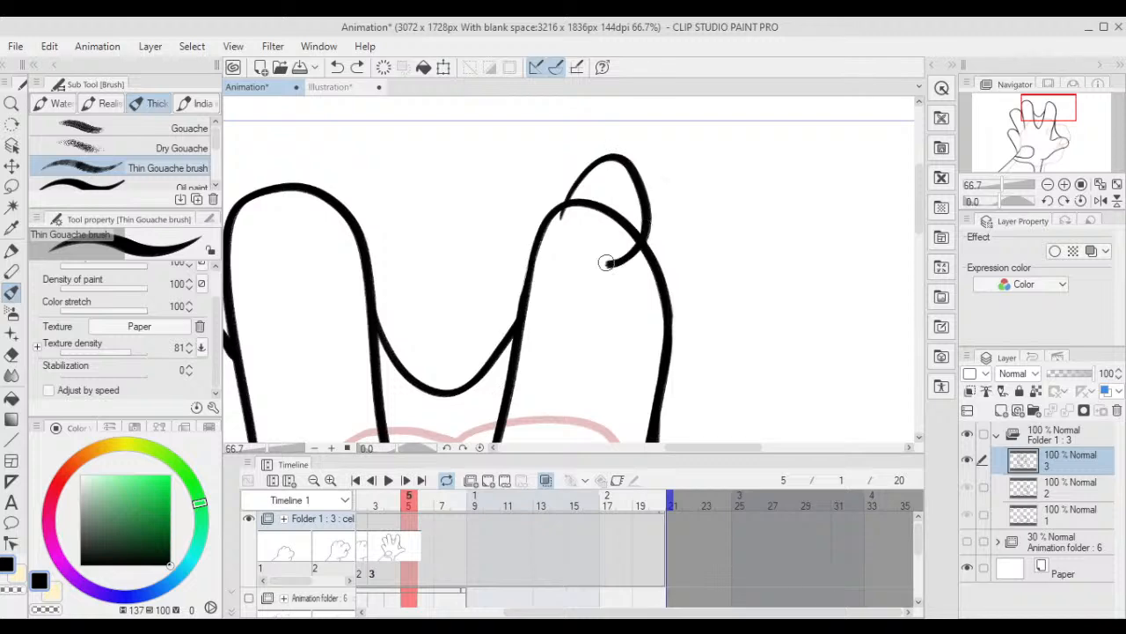
scroll(606, 264, down, 3)
- Draw oval claws over the tips of the middle and ring fingers on cel 3
scroll(571, 204, up, 3)
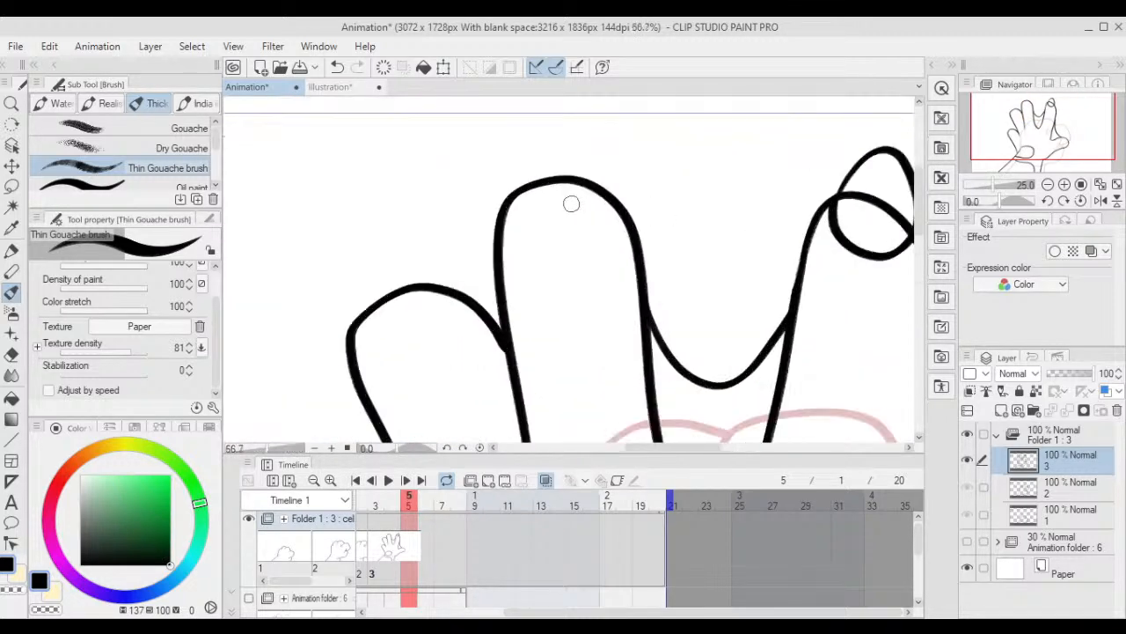
mouse_move(517, 208)
mouse_down()
mouse_move(551, 119)
mouse_move(595, 172)
mouse_up()
scroll(515, 192, down, 2)
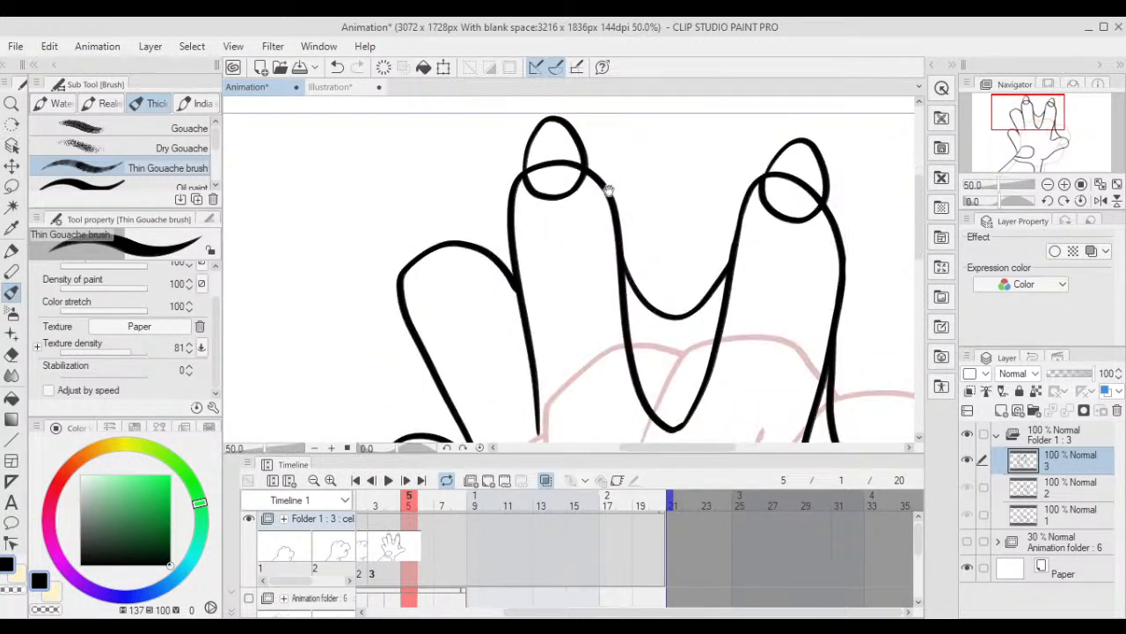
scroll(515, 214, up, 2)
mouse_move(461, 262)
mouse_down()
mouse_move(471, 169)
mouse_move(530, 189)
mouse_move(539, 253)
mouse_move(464, 256)
mouse_up()
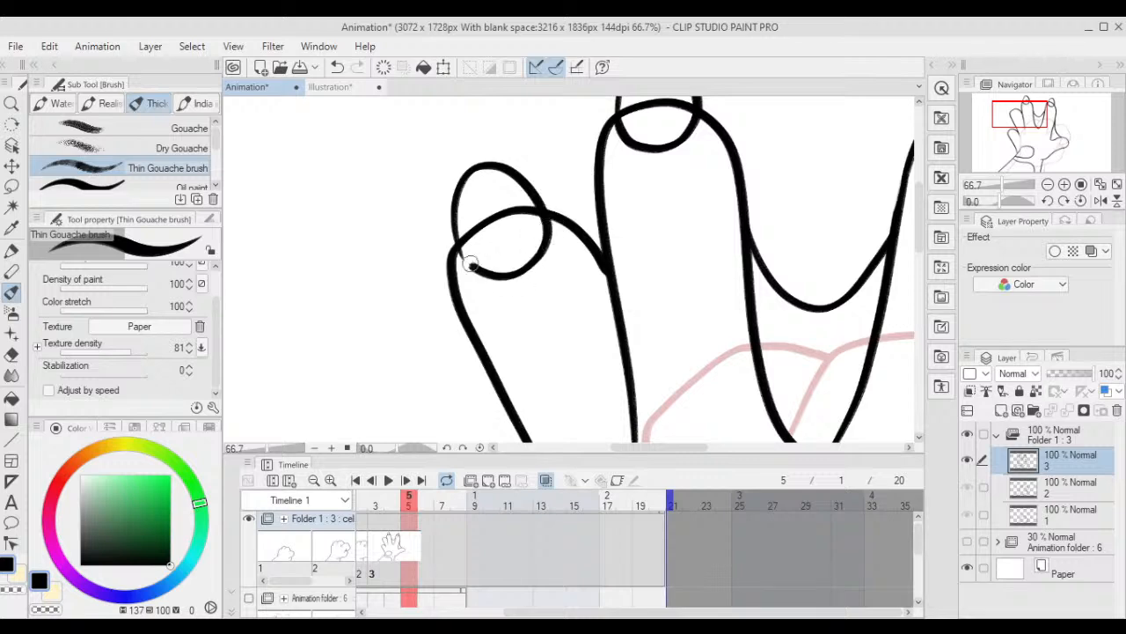
- Draw oval claws over the tips of the little finger and thumb on cel 3, undoing stray strokes
scroll(459, 193, down, 4)
scroll(586, 297, up, 4)
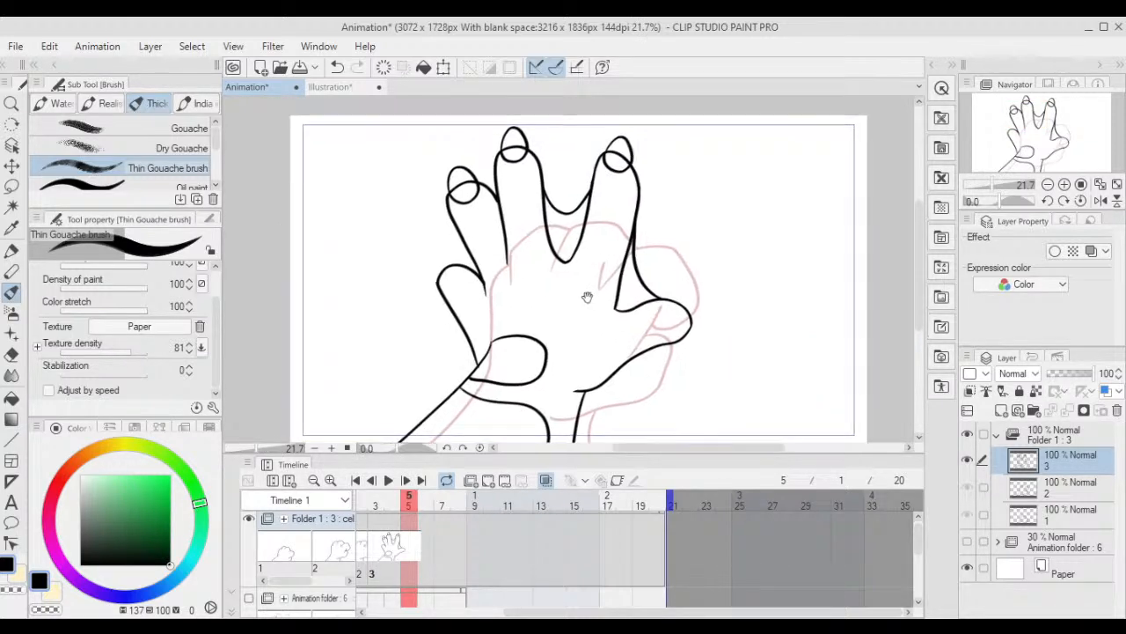
mouse_move(616, 205)
mouse_down()
mouse_move(609, 245)
mouse_move(563, 187)
mouse_move(636, 221)
mouse_move(592, 225)
mouse_move(637, 186)
mouse_move(619, 253)
mouse_move(594, 249)
mouse_move(628, 339)
mouse_move(560, 280)
mouse_up()
key(ctrl+z)
scroll(607, 115, down, 1)
scroll(607, 116, down, 2)
scroll(766, 302, up, 3)
scroll(678, 264, down, 1)
scroll(729, 220, down, 3)
mouse_move(728, 220)
mouse_down()
mouse_move(704, 317)
mouse_move(815, 310)
mouse_move(755, 236)
mouse_move(830, 158)
mouse_up()
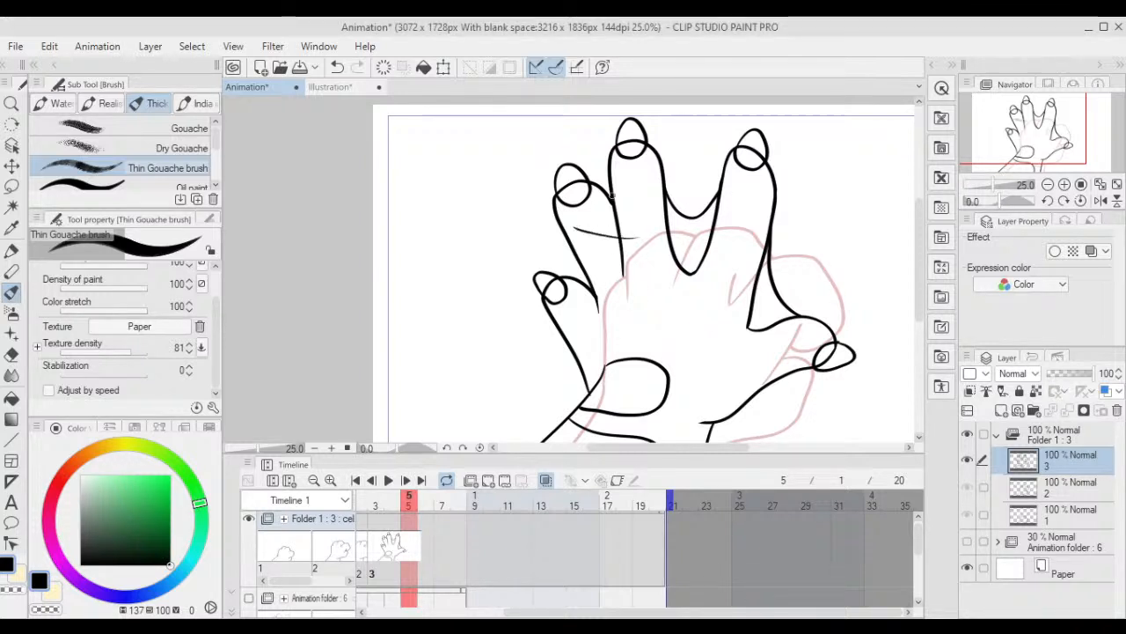
key(ctrl+z)
- Erase the fingertip outline inside the ring finger's claw on cel 3 using the transparent colour
scroll(580, 211, up, 3)
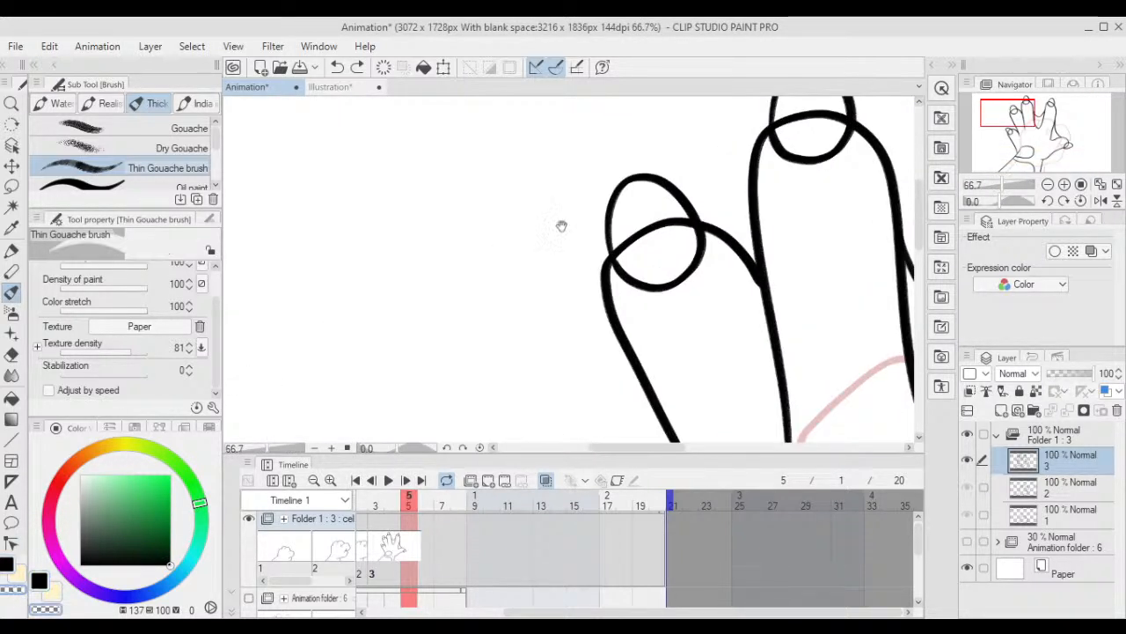
drag(653, 205, 622, 231)
scroll(623, 242, up, 2)
mouse_move(588, 281)
mouse_down()
mouse_move(562, 311)
mouse_move(533, 293)
mouse_move(555, 310)
mouse_move(541, 298)
mouse_move(542, 339)
mouse_move(537, 312)
mouse_move(562, 336)
mouse_move(589, 259)
mouse_move(606, 294)
mouse_move(643, 292)
mouse_move(657, 258)
mouse_move(672, 278)
mouse_move(674, 246)
mouse_up()
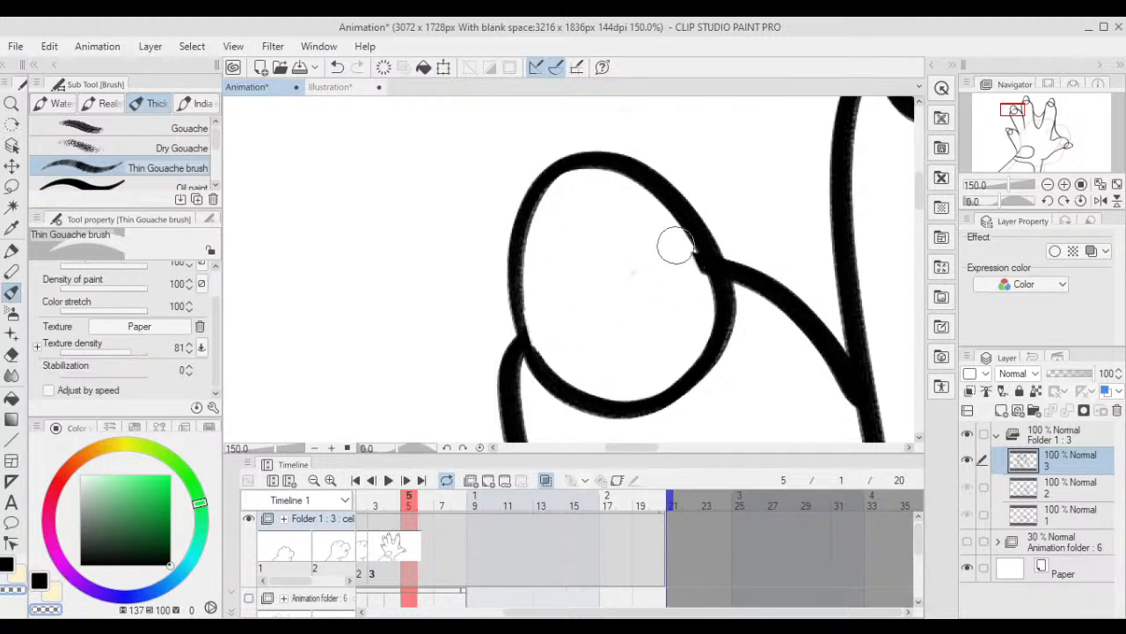
scroll(736, 239, down, 2)
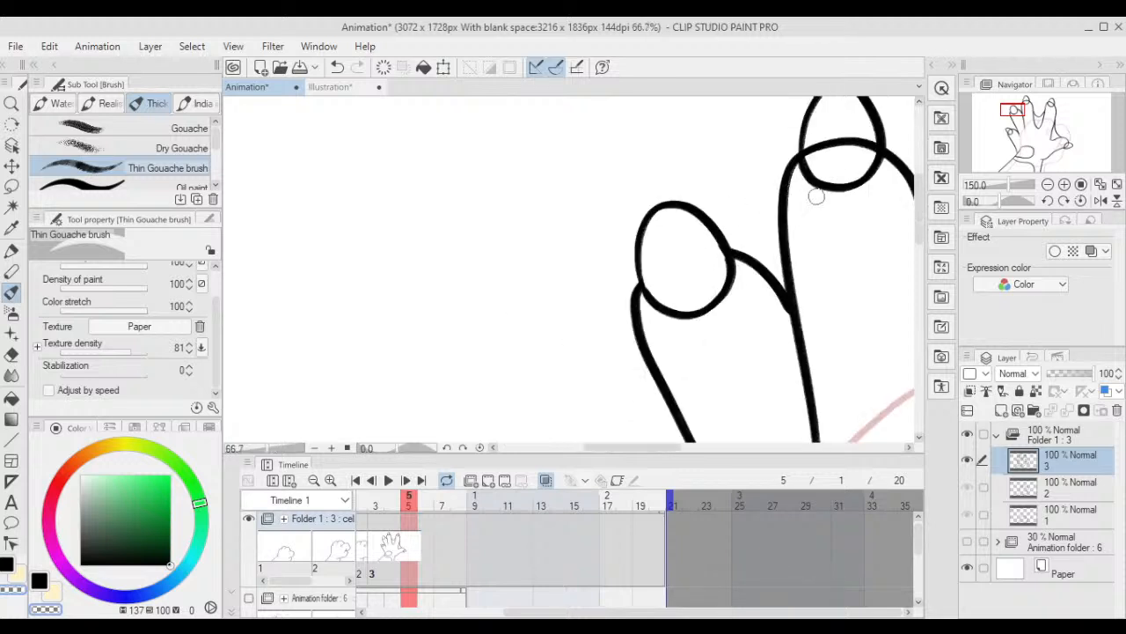
- Clear the fingertip outline from inside the middle finger's claw on cel 3
scroll(816, 197, up, 3)
mouse_move(591, 201)
mouse_down()
mouse_move(577, 243)
mouse_move(609, 208)
mouse_move(603, 238)
mouse_move(689, 201)
mouse_move(667, 201)
mouse_move(733, 191)
mouse_move(675, 195)
mouse_move(747, 224)
mouse_move(744, 195)
mouse_move(762, 233)
mouse_move(766, 182)
mouse_move(781, 160)
mouse_move(771, 176)
mouse_move(560, 292)
mouse_up()
scroll(775, 172, down, 1)
click(8, 565)
scroll(581, 278, up, 2)
scroll(630, 282, down, 2)
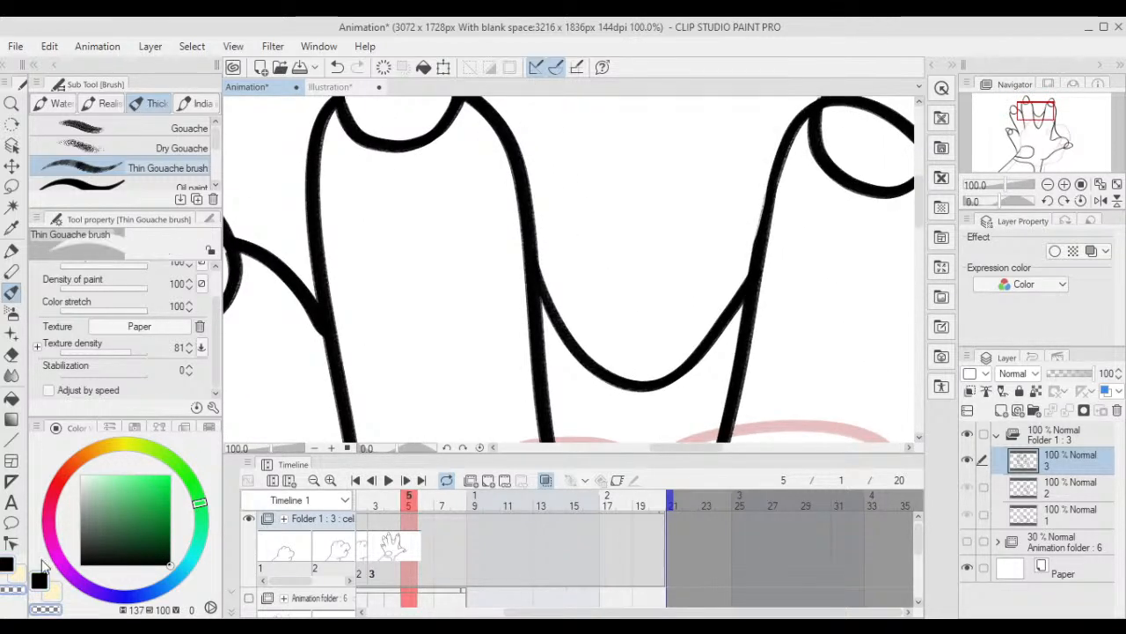
- Remove the fingertip outline inside the index finger's claw on cel 3 and tidy the claw's inner edge
mouse_move(739, 188)
mouse_down()
mouse_move(546, 226)
mouse_move(462, 284)
mouse_up()
scroll(578, 199, up, 2)
mouse_move(534, 208)
mouse_down()
mouse_move(516, 246)
mouse_move(532, 192)
mouse_move(509, 215)
mouse_move(549, 177)
mouse_move(505, 237)
mouse_move(521, 194)
mouse_move(563, 197)
mouse_move(537, 225)
mouse_move(594, 227)
mouse_move(690, 308)
mouse_move(697, 301)
mouse_move(689, 326)
mouse_move(711, 291)
mouse_up()
key(ctrl+z)
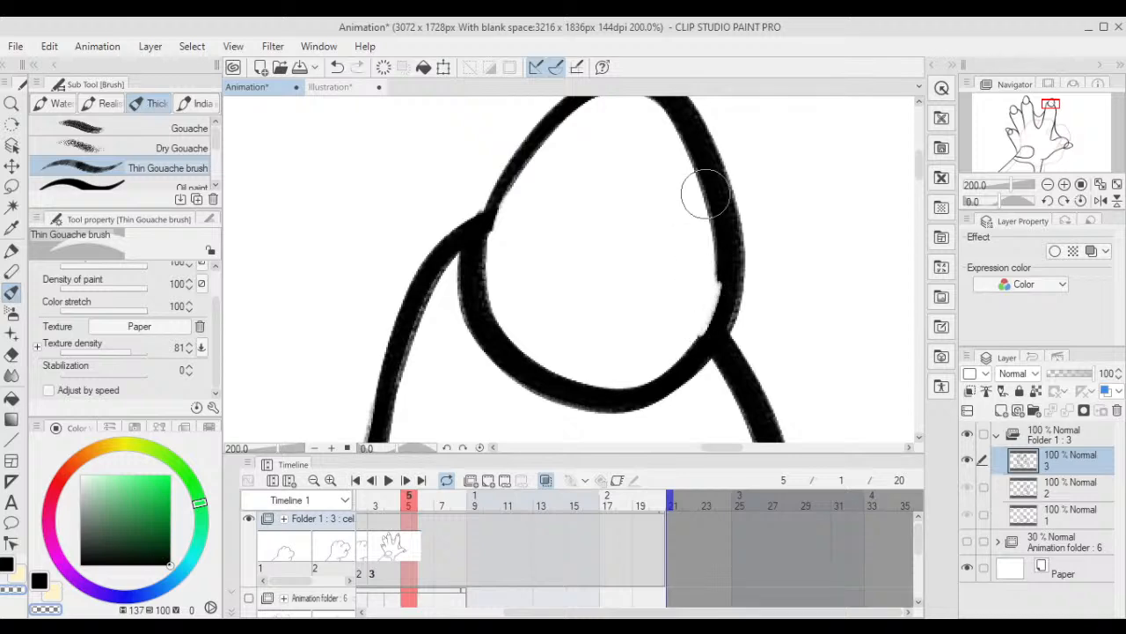
- Erase the side of the ring finger's claw outline that faces the middle finger on cel 3
key(ctrl+0)
mouse_move(662, 212)
mouse_down()
mouse_move(661, 284)
mouse_move(680, 244)
mouse_up()
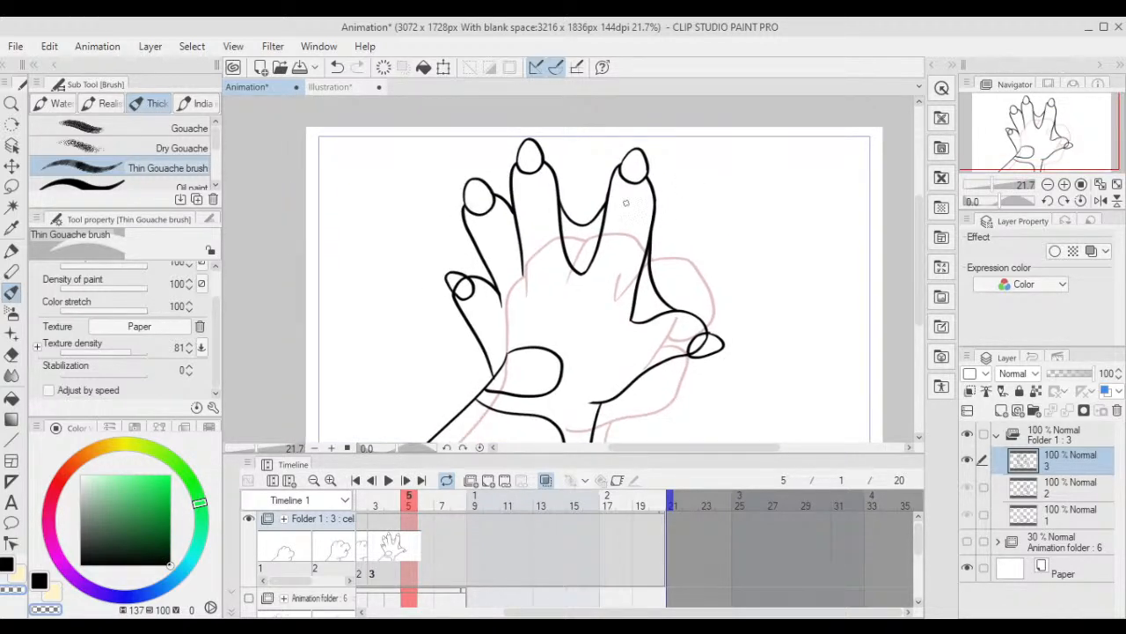
scroll(626, 203, up, 5)
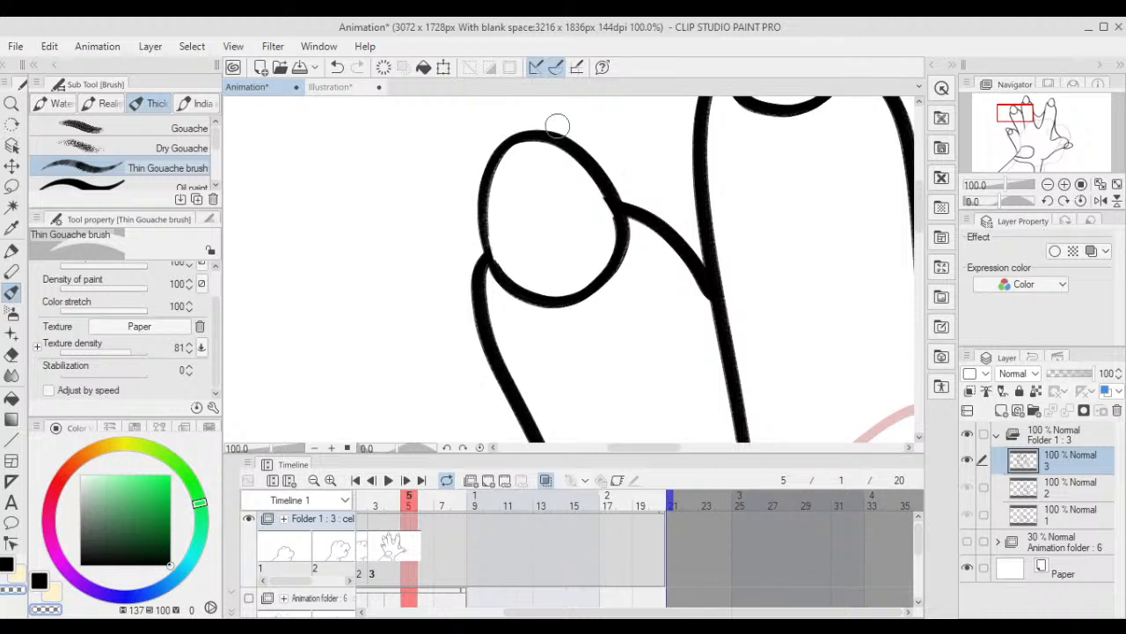
mouse_move(557, 126)
mouse_down()
mouse_move(583, 138)
mouse_move(617, 244)
mouse_up()
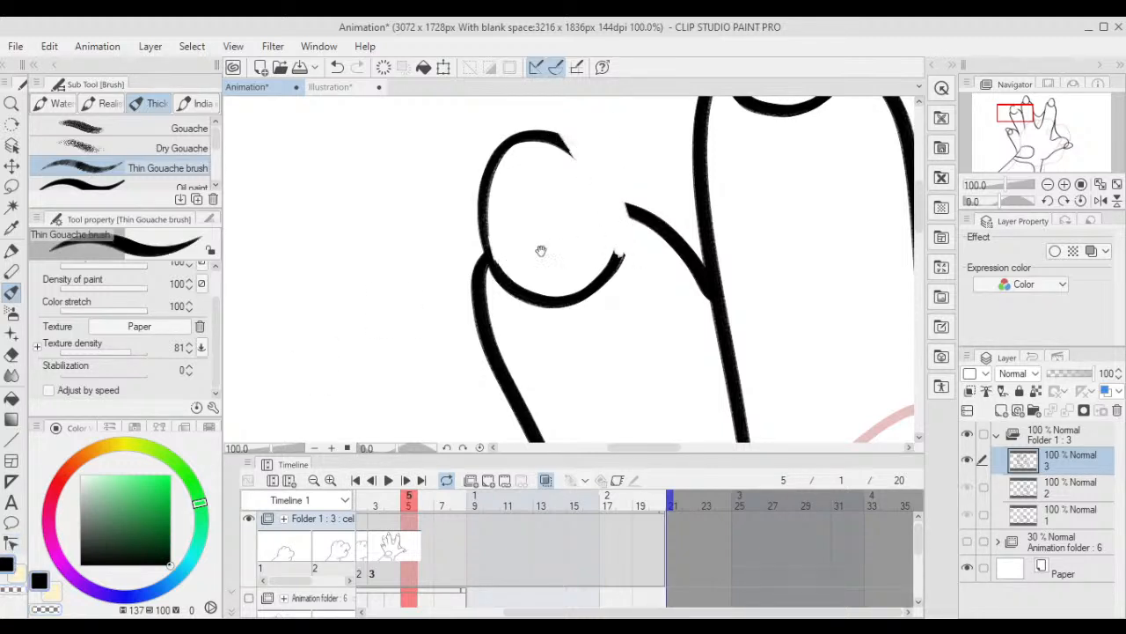
- Redraw the missing side of the ring finger's claw on cel 3 and ink over its outer edge with the Thin Gouache brush
scroll(560, 158, up, 2)
mouse_move(548, 130)
mouse_down()
mouse_move(635, 257)
mouse_move(639, 304)
mouse_up()
scroll(634, 296, down, 7)
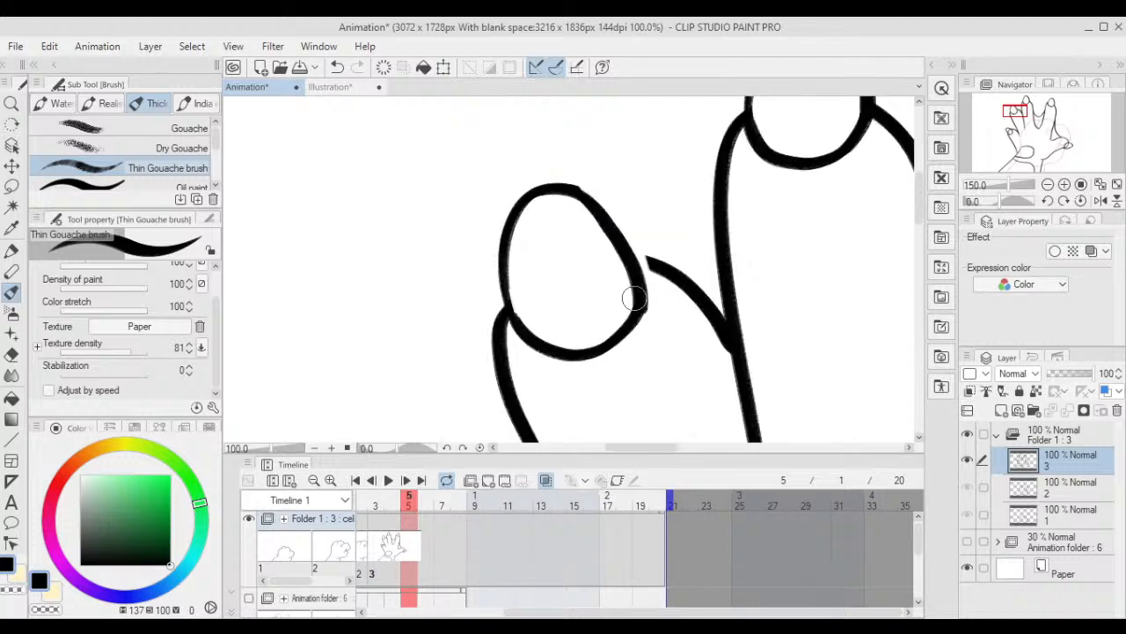
scroll(634, 297, up, 6)
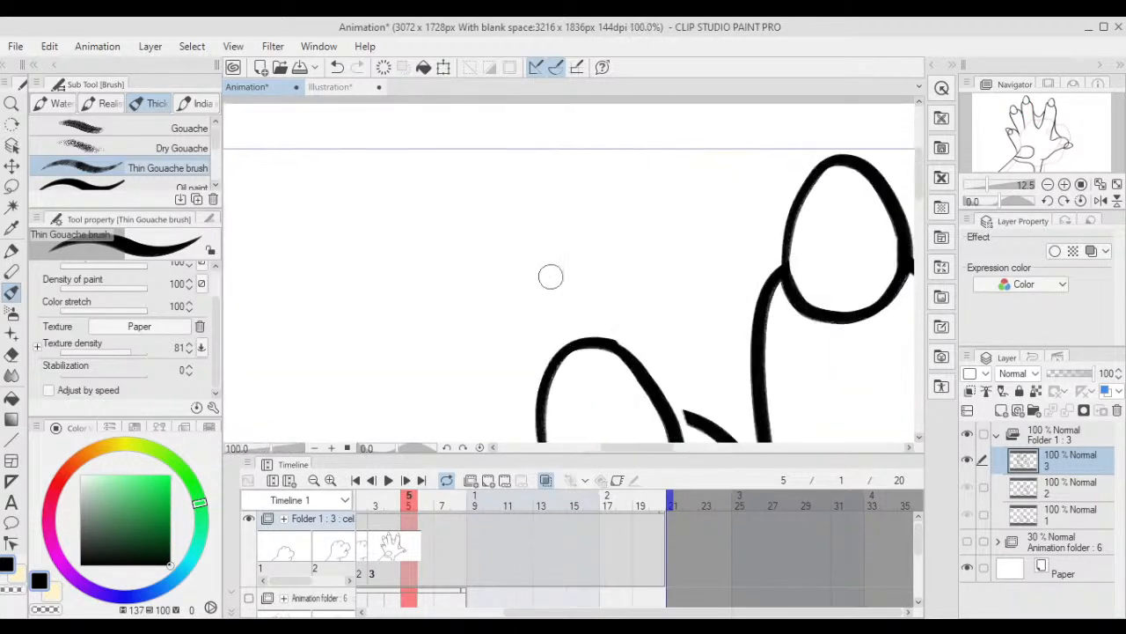
mouse_move(614, 199)
mouse_down()
mouse_move(674, 260)
mouse_move(688, 309)
mouse_move(563, 283)
mouse_up()
scroll(563, 283, down, 4)
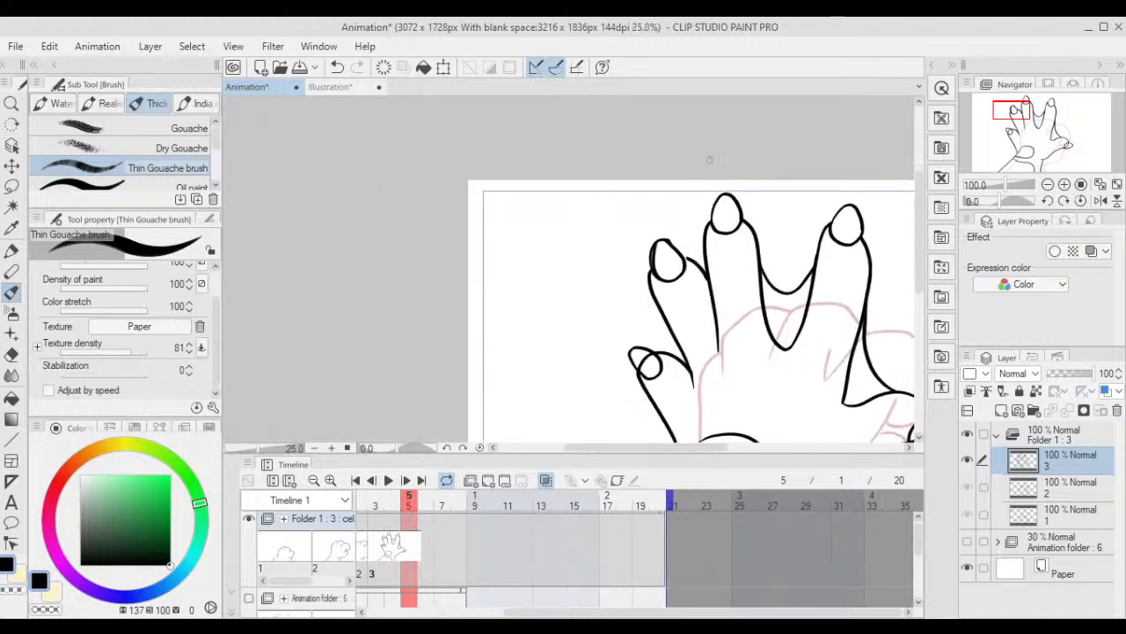
- Trim the bump at the tip of the ring finger's claw and its doubled outer line using the transparent colour
scroll(580, 168, up, 3)
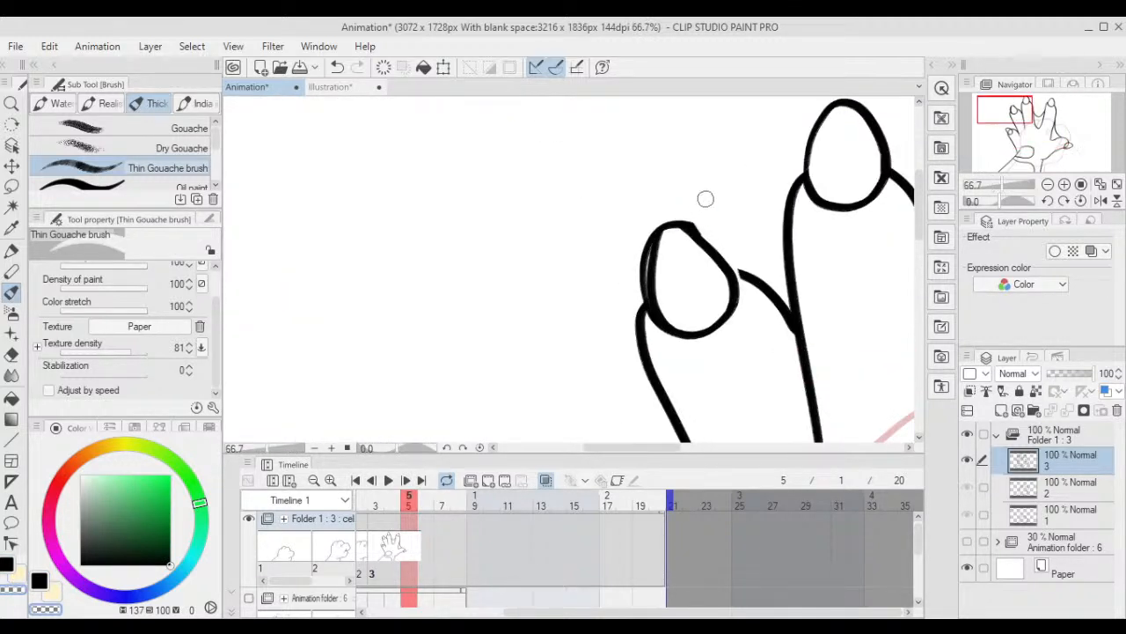
scroll(687, 215, up, 3)
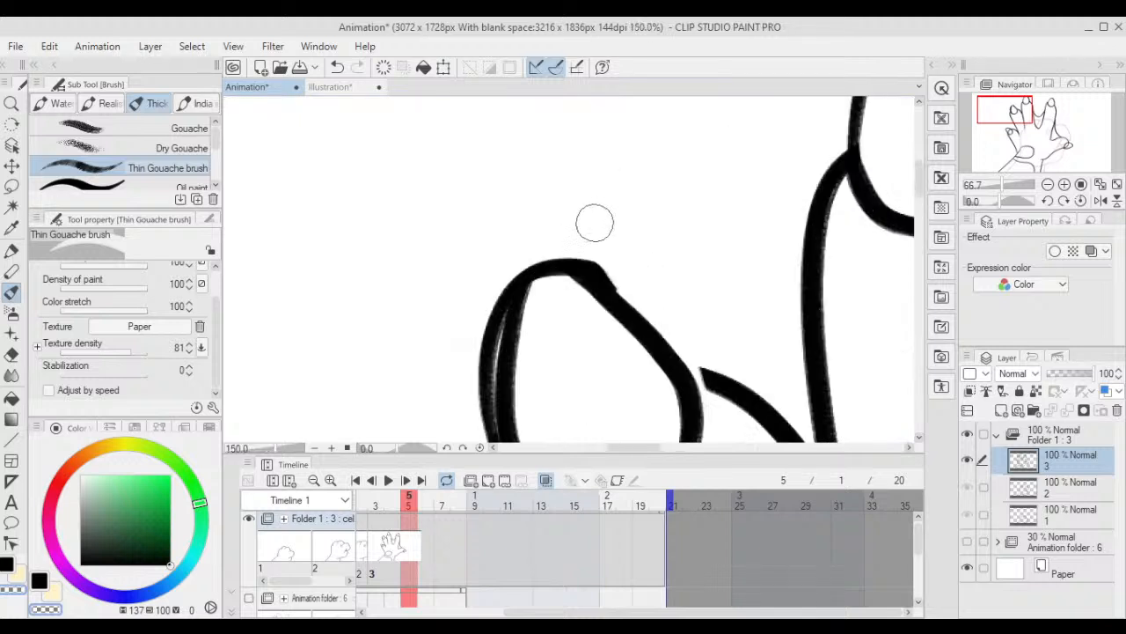
drag(584, 252, 594, 182)
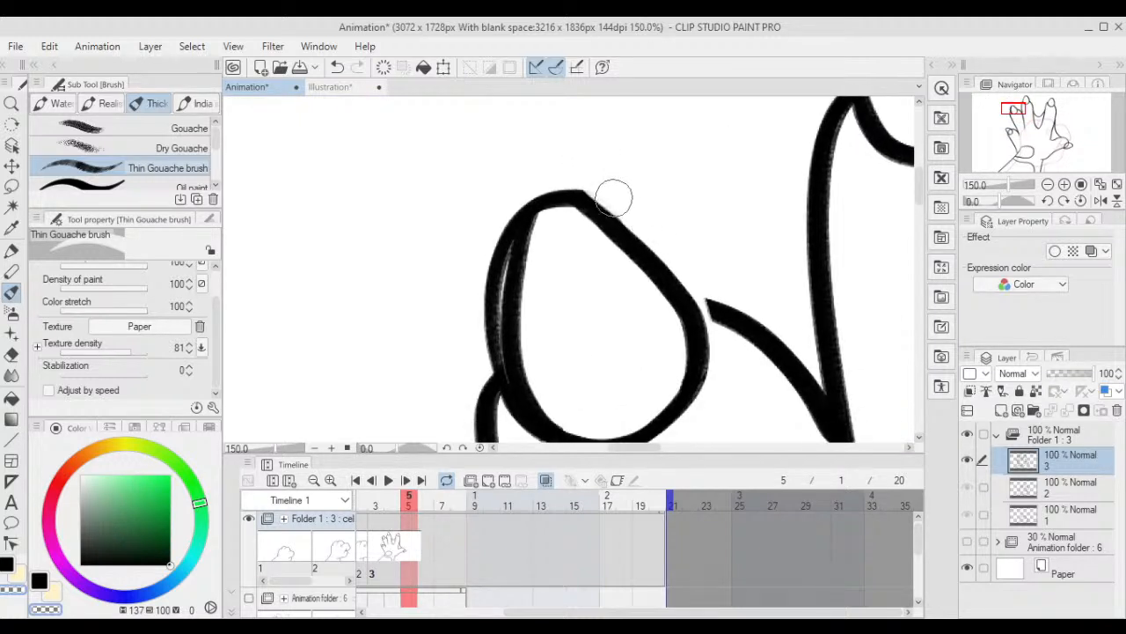
drag(492, 345, 520, 177)
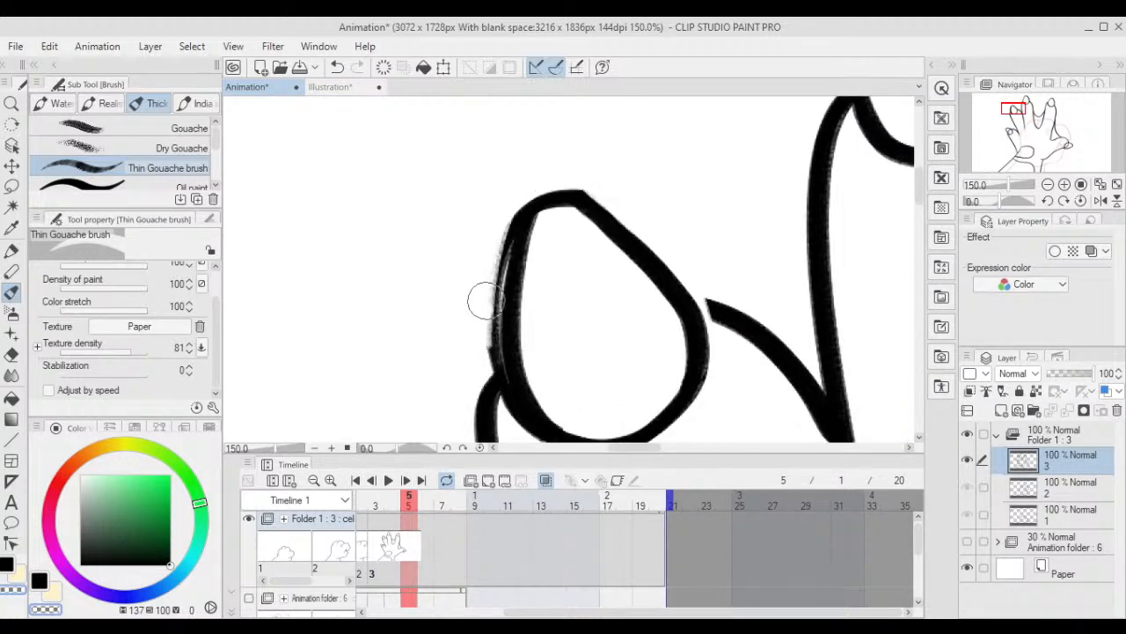
mouse_move(488, 302)
mouse_down()
mouse_move(507, 225)
mouse_move(546, 155)
mouse_up()
mouse_move(510, 227)
mouse_down()
mouse_move(497, 374)
mouse_move(493, 259)
mouse_up()
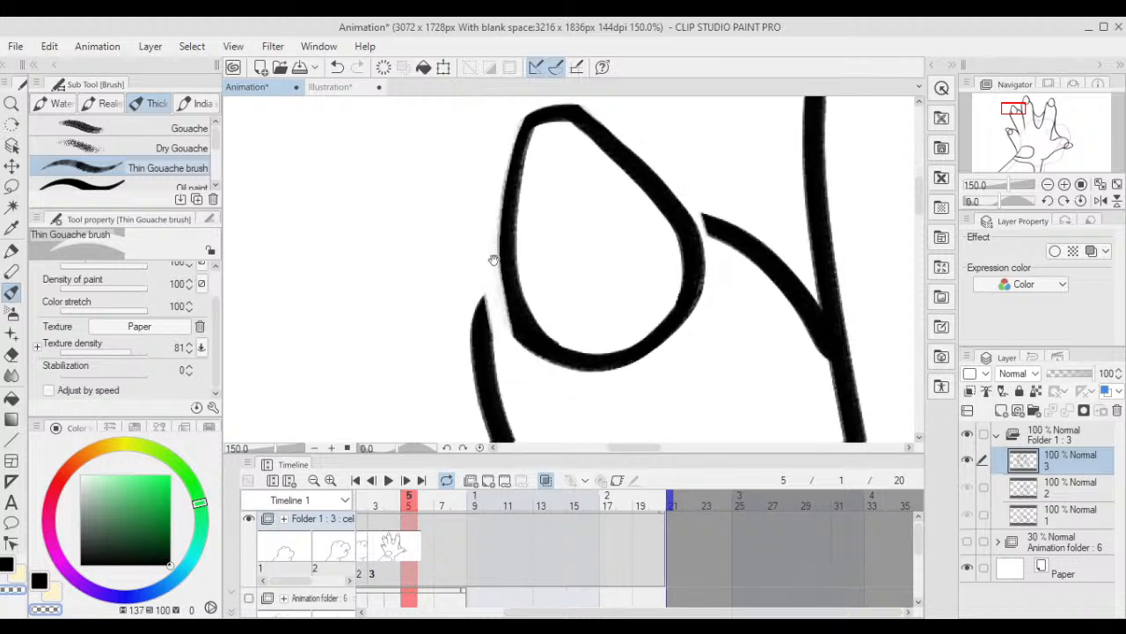
drag(490, 184, 517, 345)
scroll(619, 322, down, 2)
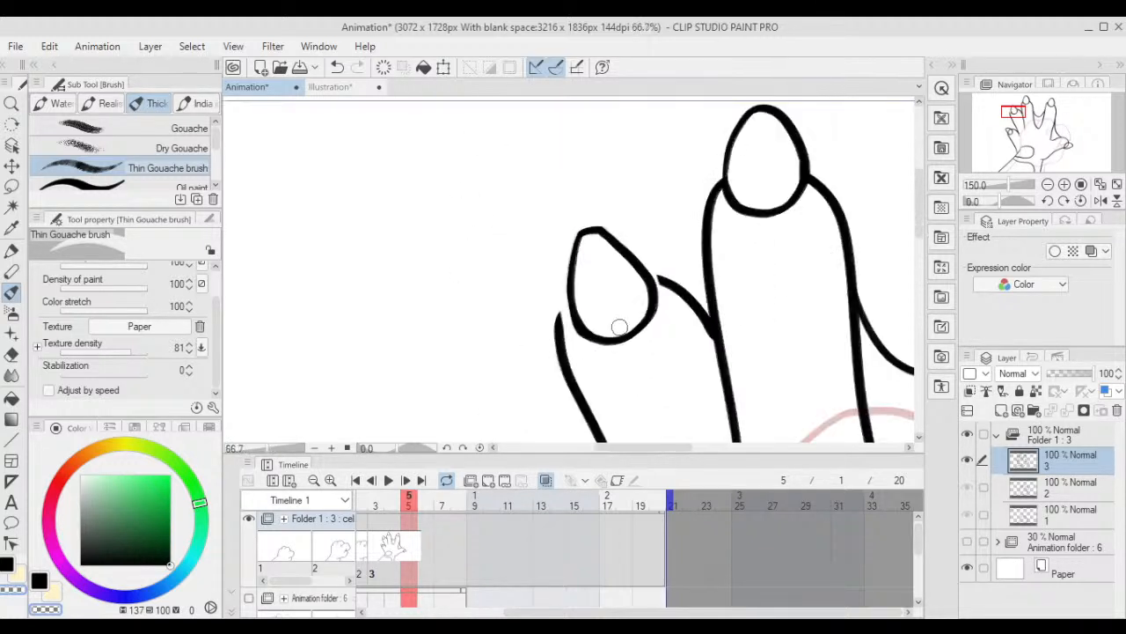
- Try to join the ring finger's side outlines to both edges of its claw with the Thin Gouache brush
scroll(619, 313, up, 2)
drag(559, 166, 577, 182)
key(b)
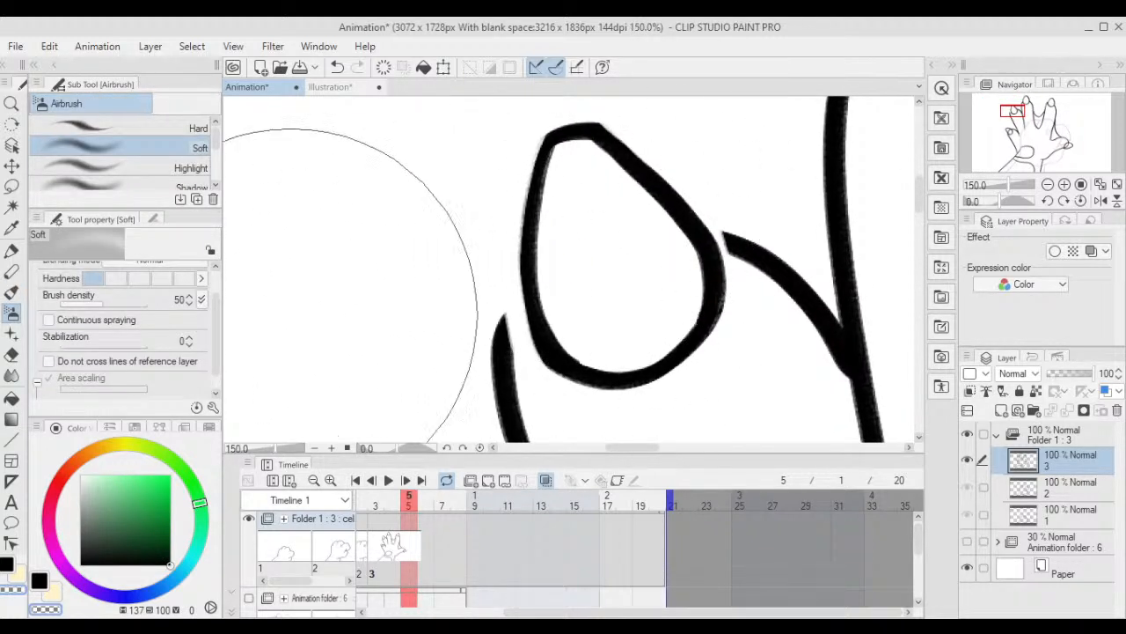
click(11, 293)
scroll(387, 332, up, 1)
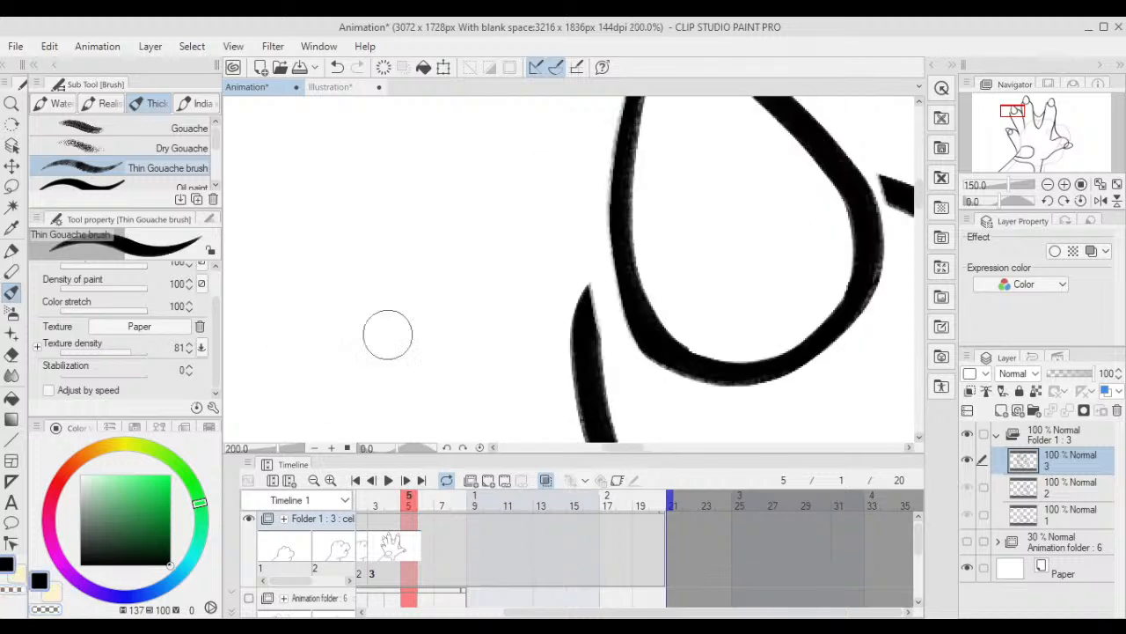
drag(593, 334, 616, 237)
key(ctrl+z)
drag(589, 327, 615, 214)
key(ctrl+z)
mouse_move(584, 352)
mouse_down()
mouse_move(613, 227)
mouse_move(591, 286)
mouse_move(617, 220)
mouse_up()
key(ctrl+z)
scroll(676, 184, down, 1)
drag(836, 203, 622, 236)
scroll(622, 237, up, 1)
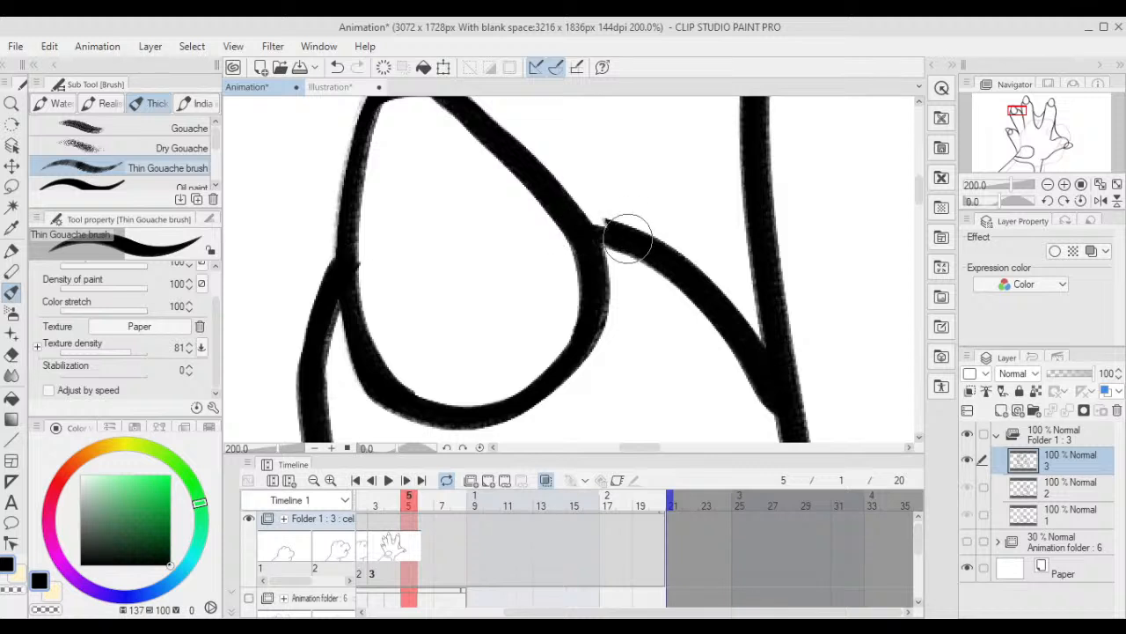
- Erase the ring finger's entire claw on cel 3 with the Hard eraser, keeping the finger's side outlines
key(ctrl+0)
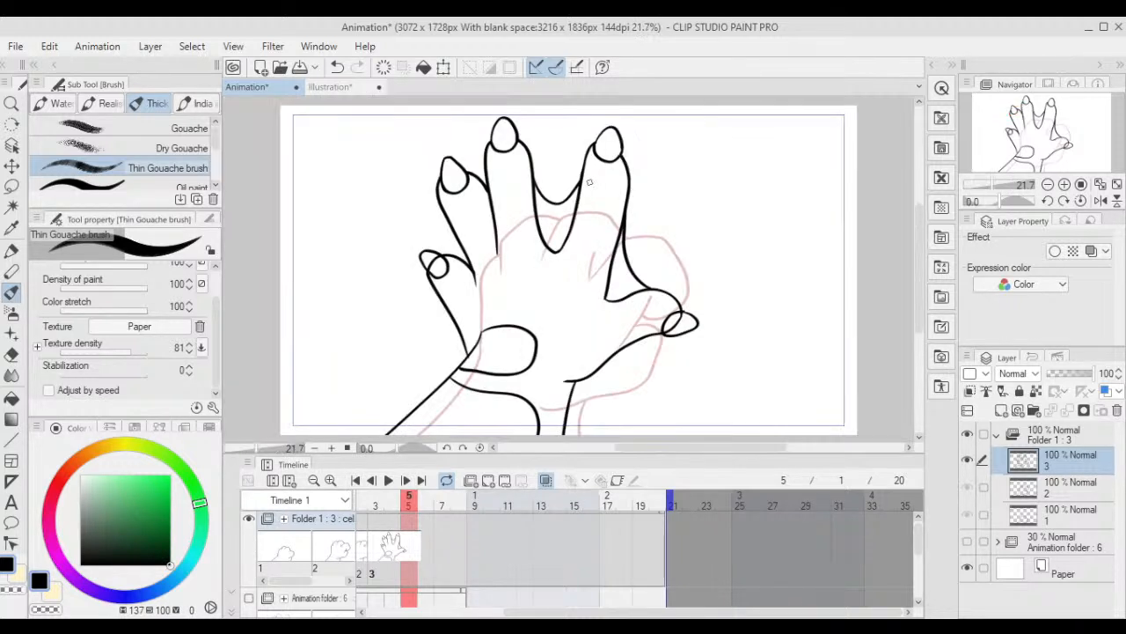
drag(656, 221, 704, 273)
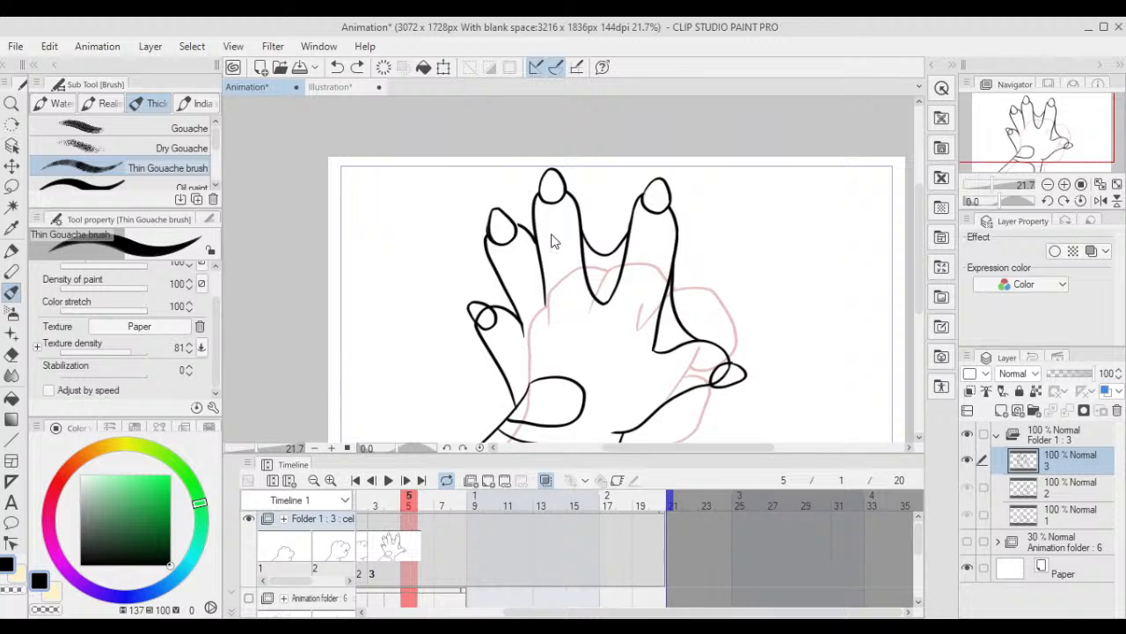
drag(556, 229, 606, 243)
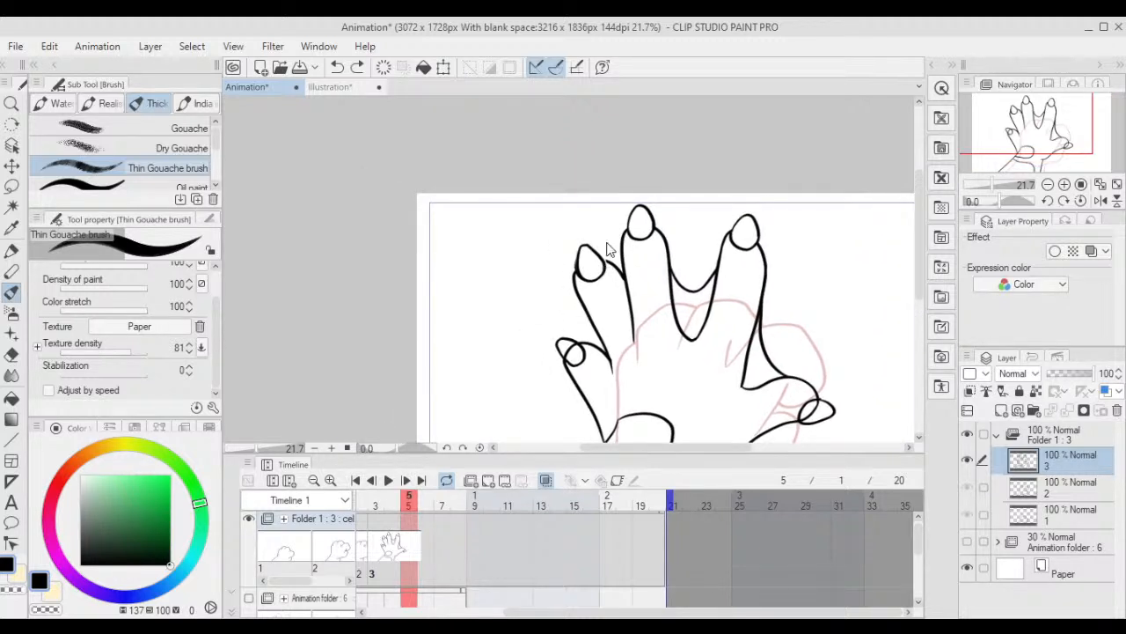
scroll(607, 249, up, 4)
key(e)
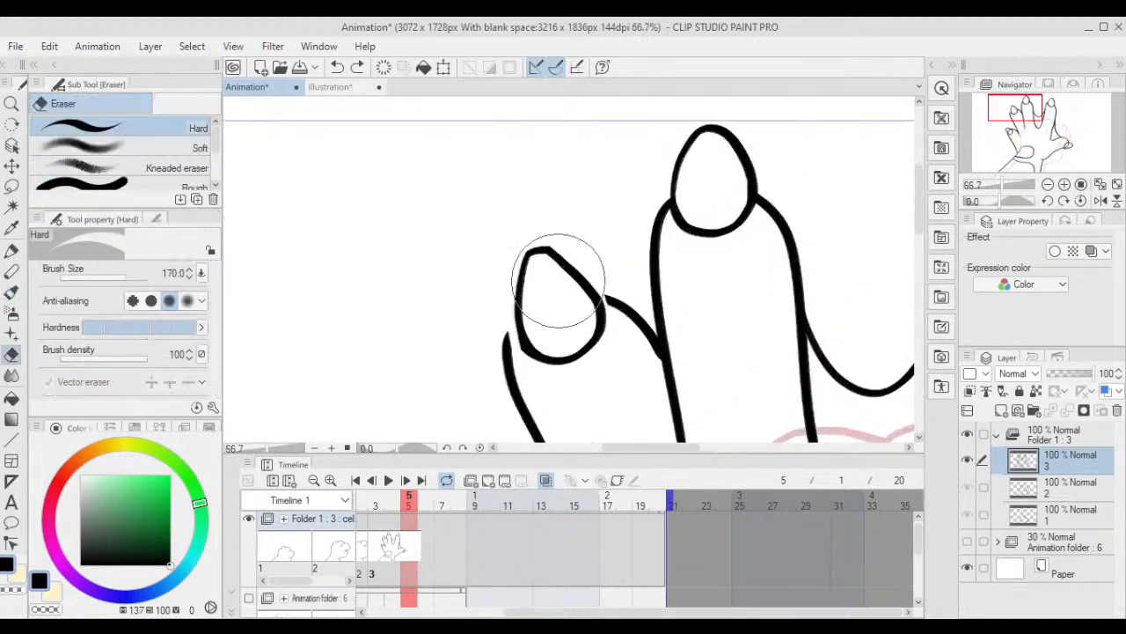
mouse_move(566, 226)
mouse_down()
mouse_move(609, 274)
mouse_move(603, 313)
mouse_move(572, 311)
mouse_move(555, 271)
mouse_move(560, 306)
mouse_move(601, 319)
mouse_move(620, 290)
mouse_up()
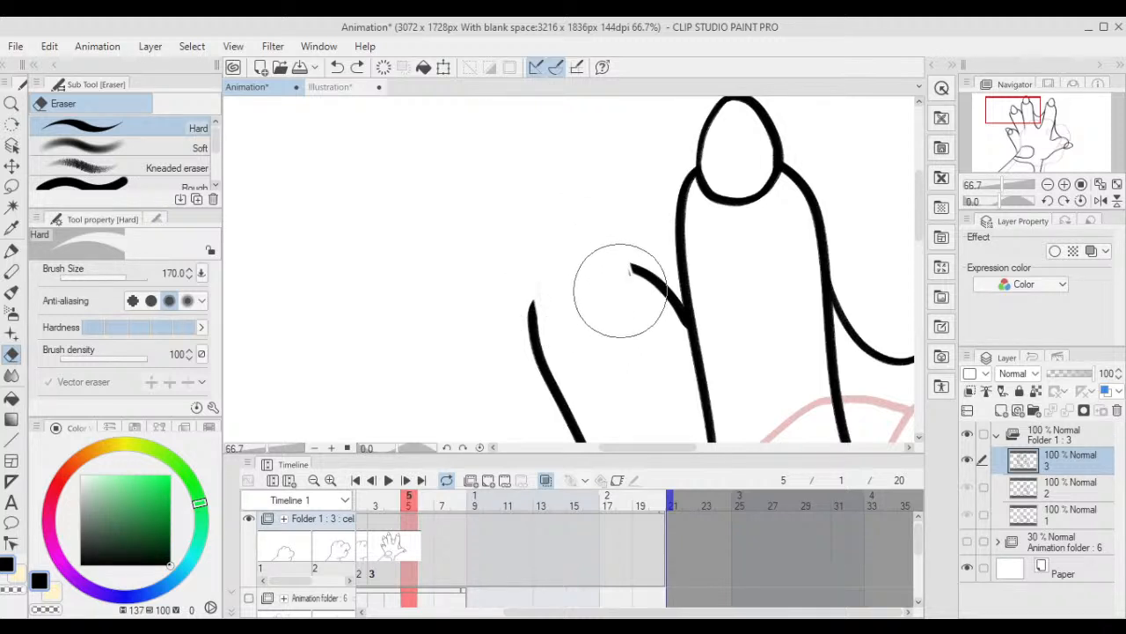
scroll(620, 290, down, 5)
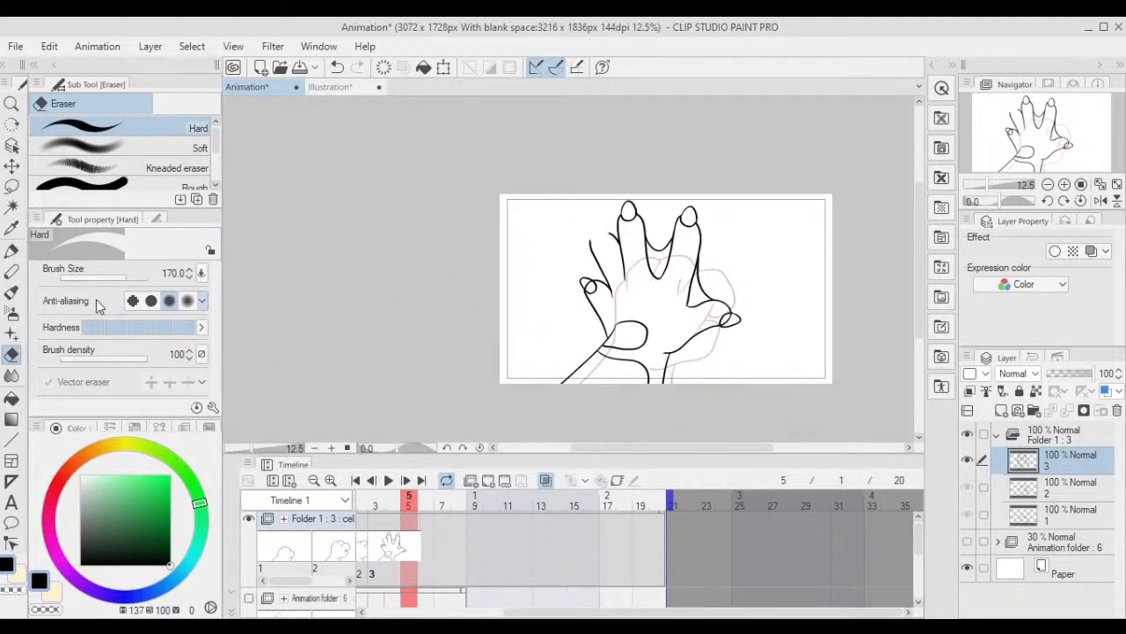
- Ink a rounded fingertip joining the ring finger's side outlines with the Thin Gouache brush, and draw a new pointed claw over it
click(11, 292)
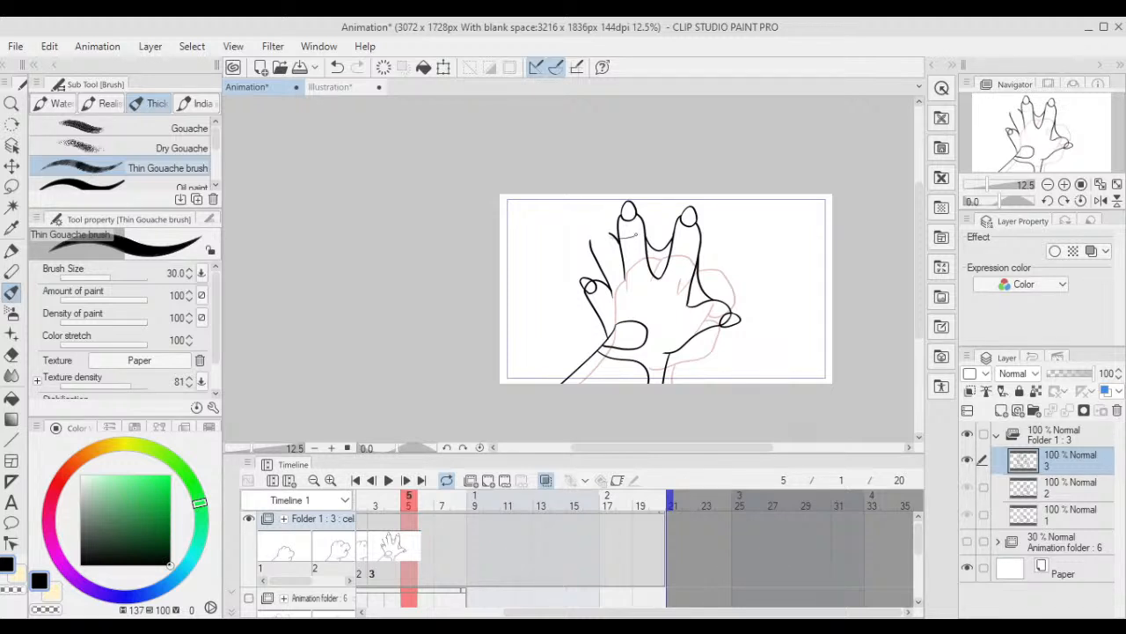
scroll(634, 231, up, 6)
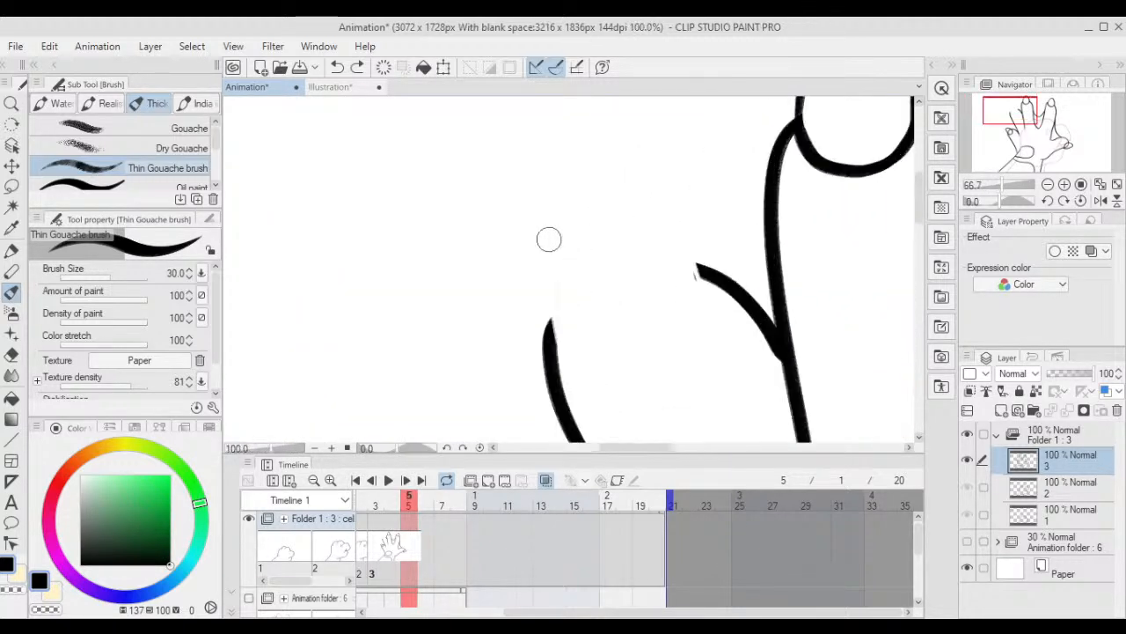
scroll(546, 240, up, 2)
mouse_move(498, 304)
mouse_down()
mouse_move(522, 233)
mouse_move(610, 172)
mouse_move(731, 195)
mouse_up()
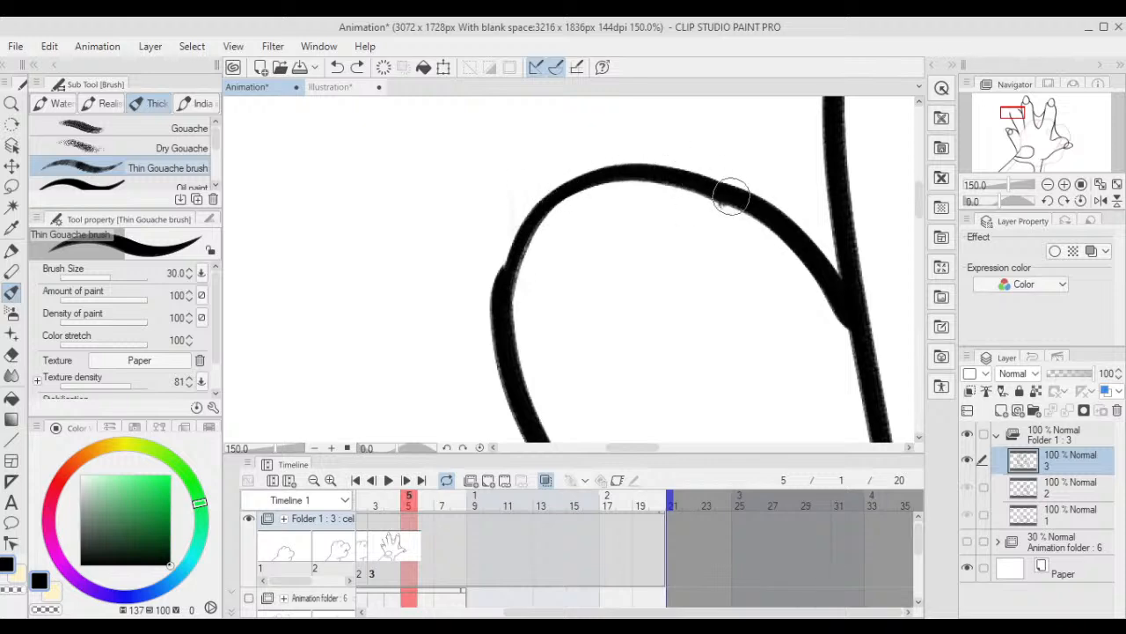
key(ctrl+z)
mouse_move(498, 308)
mouse_down()
mouse_move(539, 225)
mouse_move(610, 186)
mouse_move(731, 195)
mouse_up()
scroll(729, 199, down, 2)
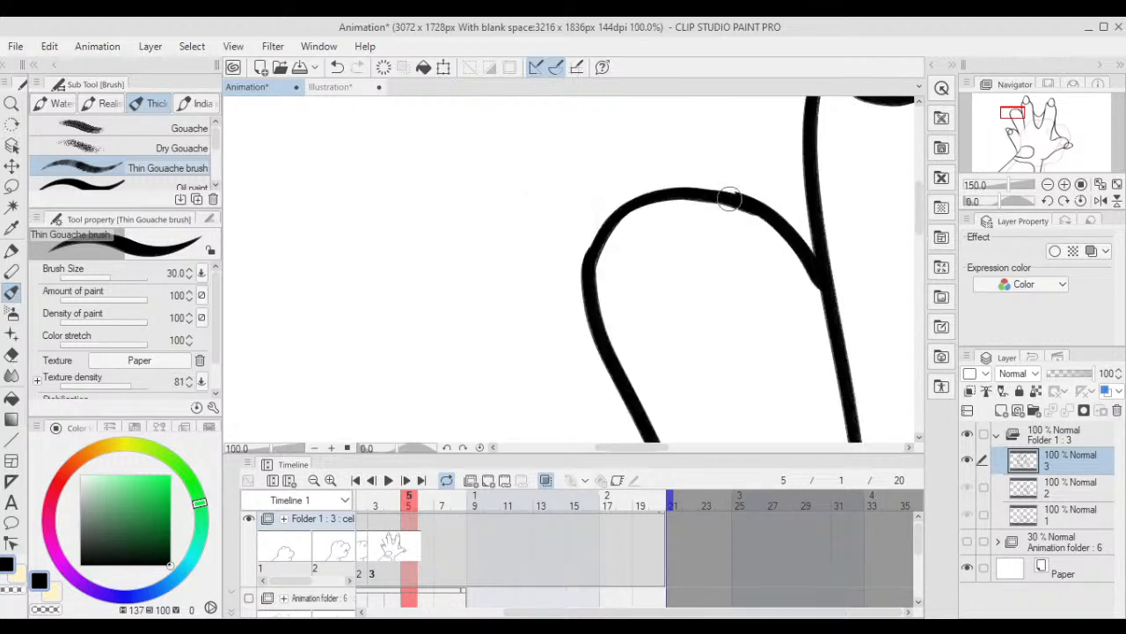
mouse_move(604, 276)
mouse_down()
mouse_move(575, 198)
mouse_move(631, 148)
mouse_move(692, 242)
mouse_move(596, 259)
mouse_up()
scroll(616, 202, down, 3)
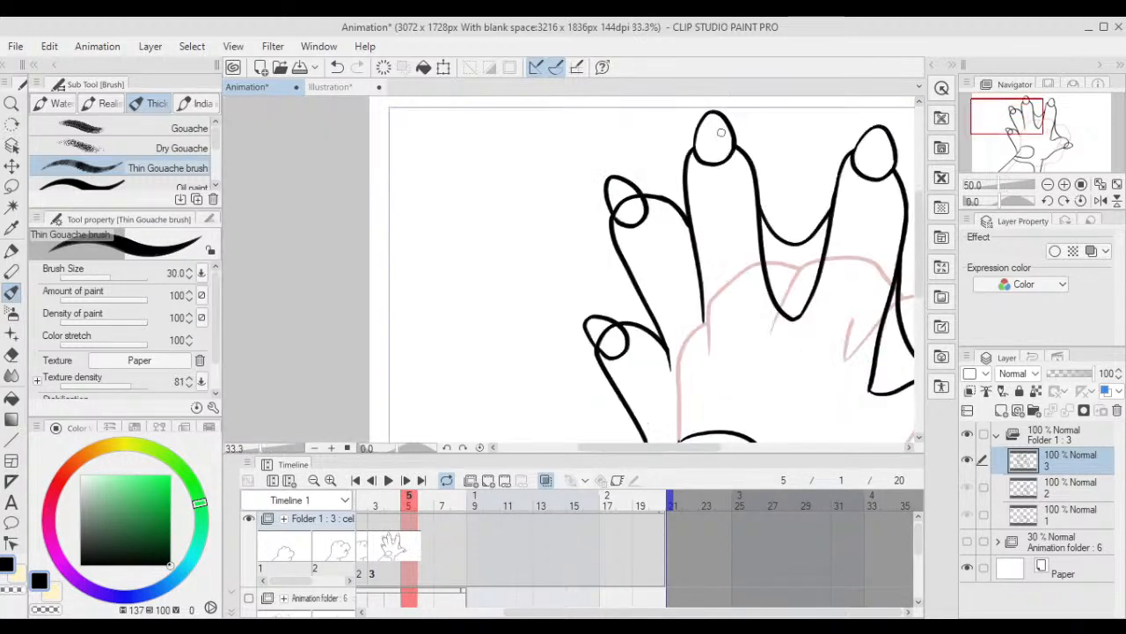
- Erase the fingertip outline inside the ring finger's new claw using the transparent colour and smooth the bump on the adjoining finger line
scroll(727, 150, down, 3)
drag(755, 99, 737, 156)
scroll(731, 207, up, 5)
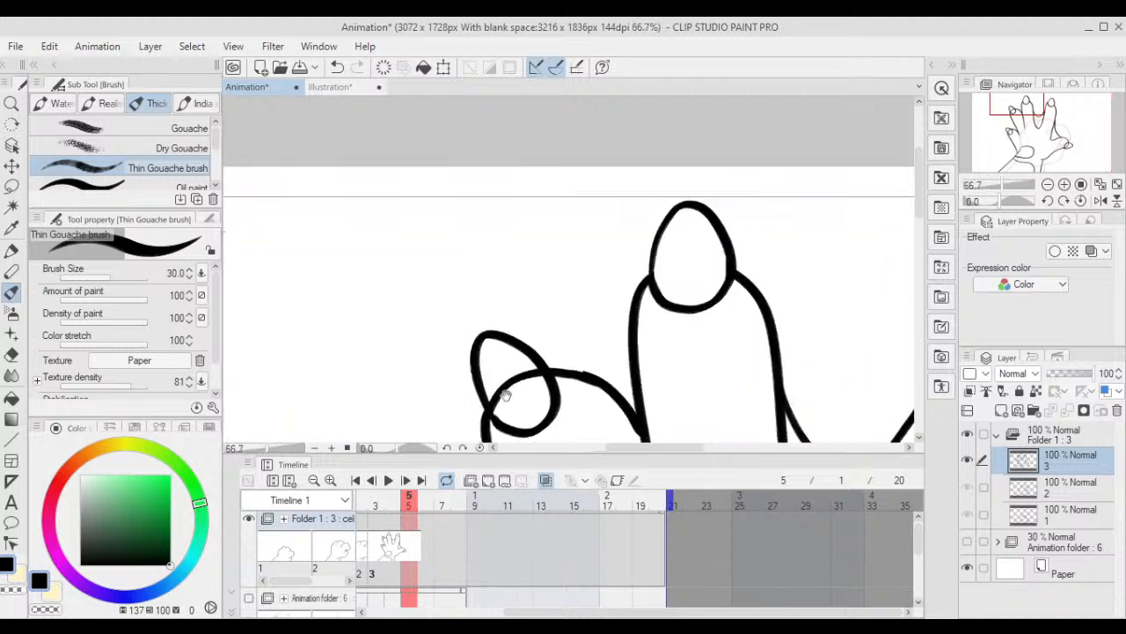
drag(505, 396, 384, 276)
scroll(384, 277, up, 4)
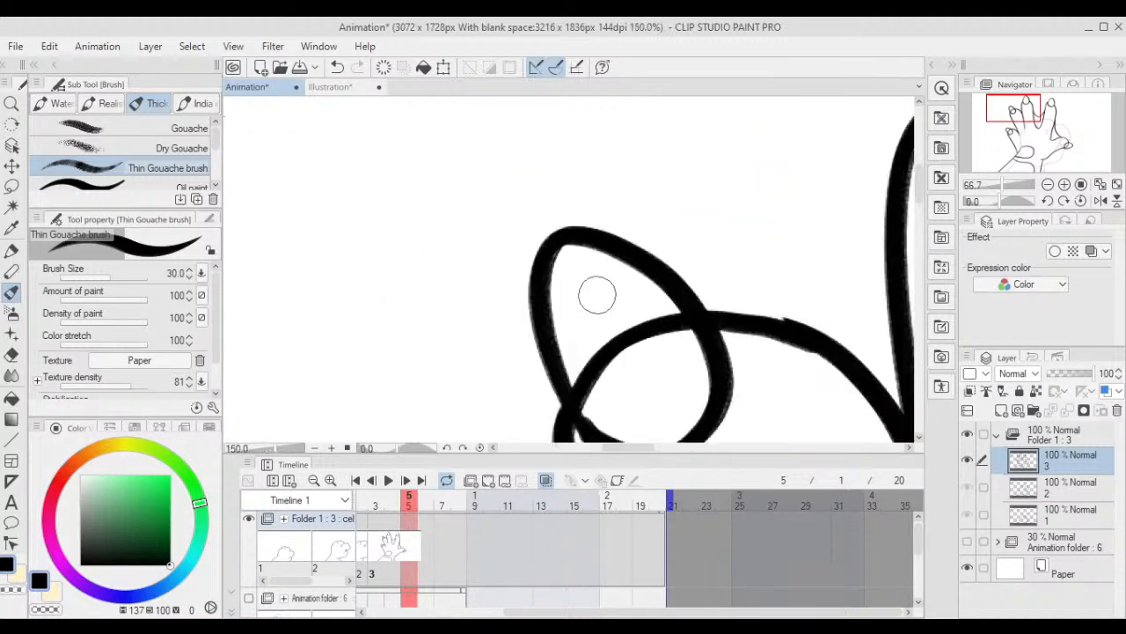
click(24, 597)
scroll(391, 320, up, 1)
mouse_move(485, 244)
mouse_down()
mouse_move(492, 308)
mouse_move(465, 227)
mouse_move(488, 313)
mouse_move(519, 231)
mouse_move(502, 289)
mouse_move(554, 232)
mouse_move(536, 228)
mouse_move(599, 252)
mouse_move(594, 210)
mouse_move(621, 238)
mouse_up()
scroll(527, 234, up, 2)
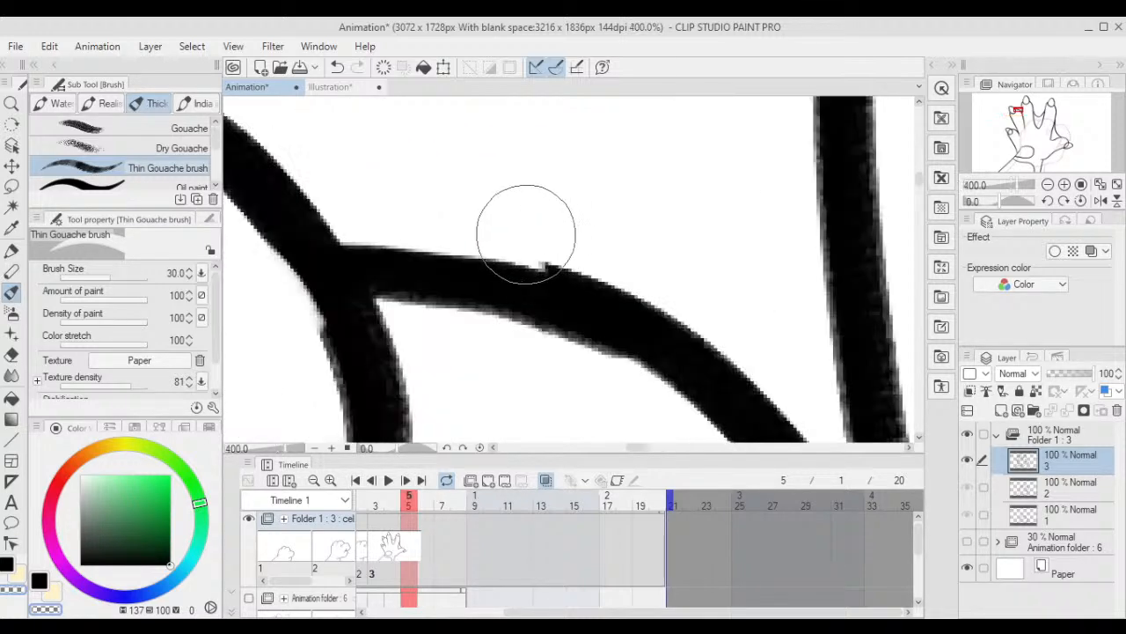
scroll(528, 178, down, 4)
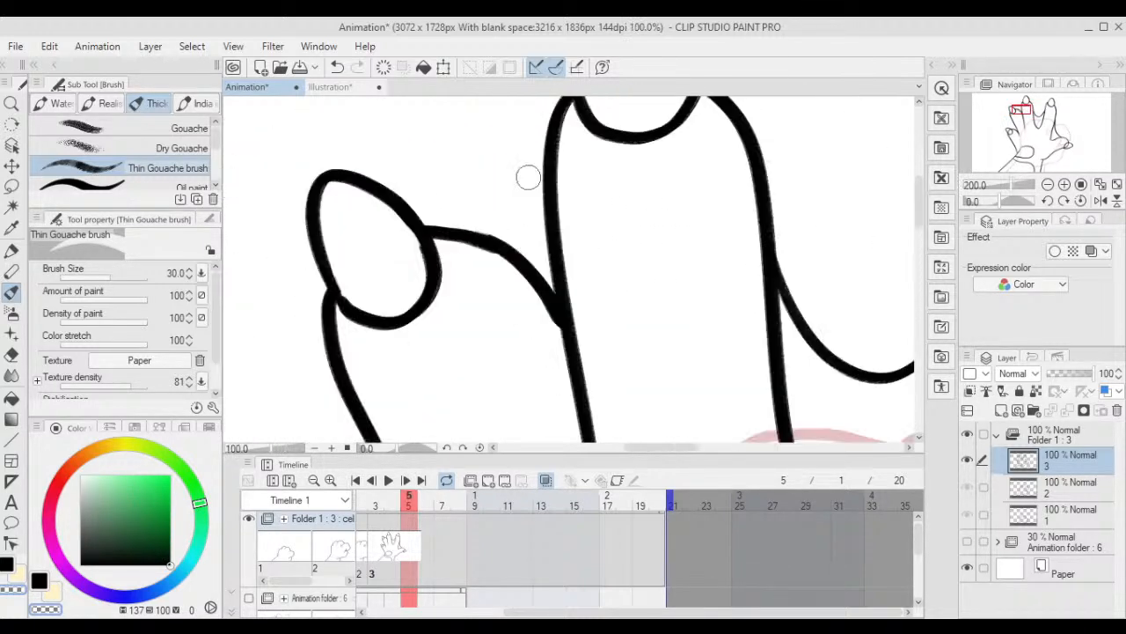
- Erase the fingertip outline inside the little finger's claw on cel 3 using the transparent colour
scroll(528, 177, down, 8)
scroll(707, 199, up, 1)
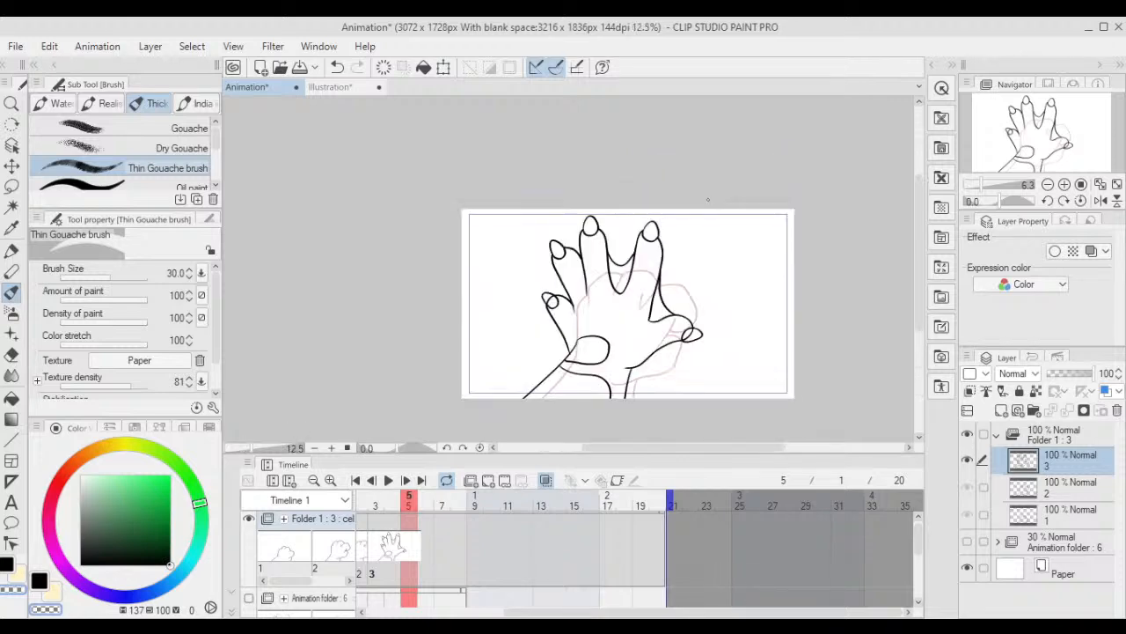
scroll(708, 200, up, 7)
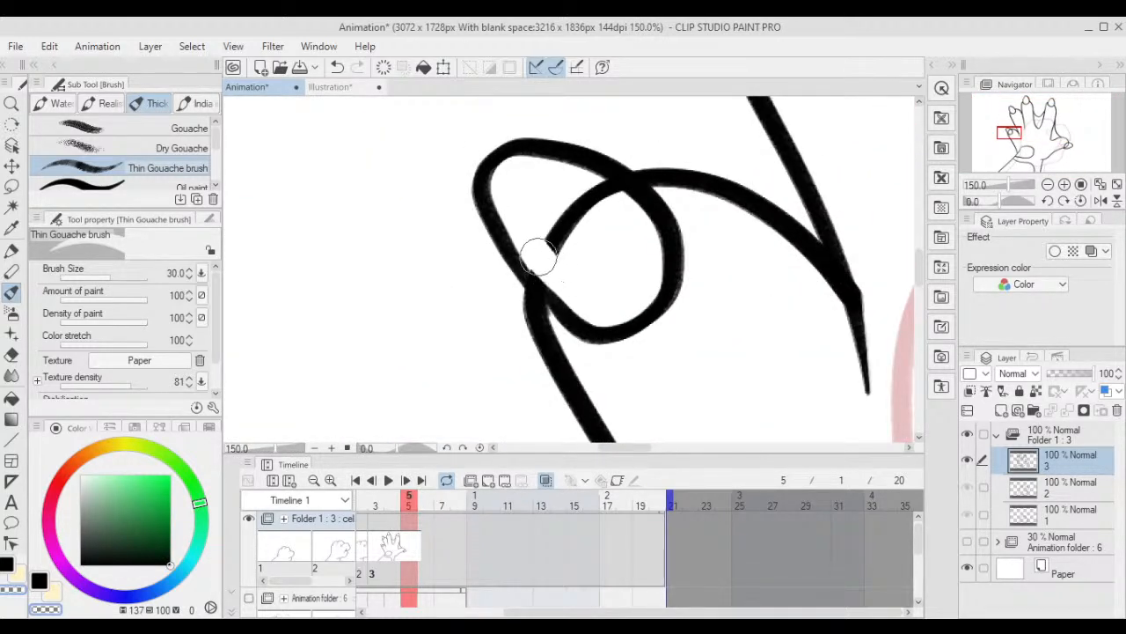
mouse_move(553, 270)
mouse_down()
mouse_move(583, 206)
mouse_move(572, 217)
mouse_move(594, 190)
mouse_up()
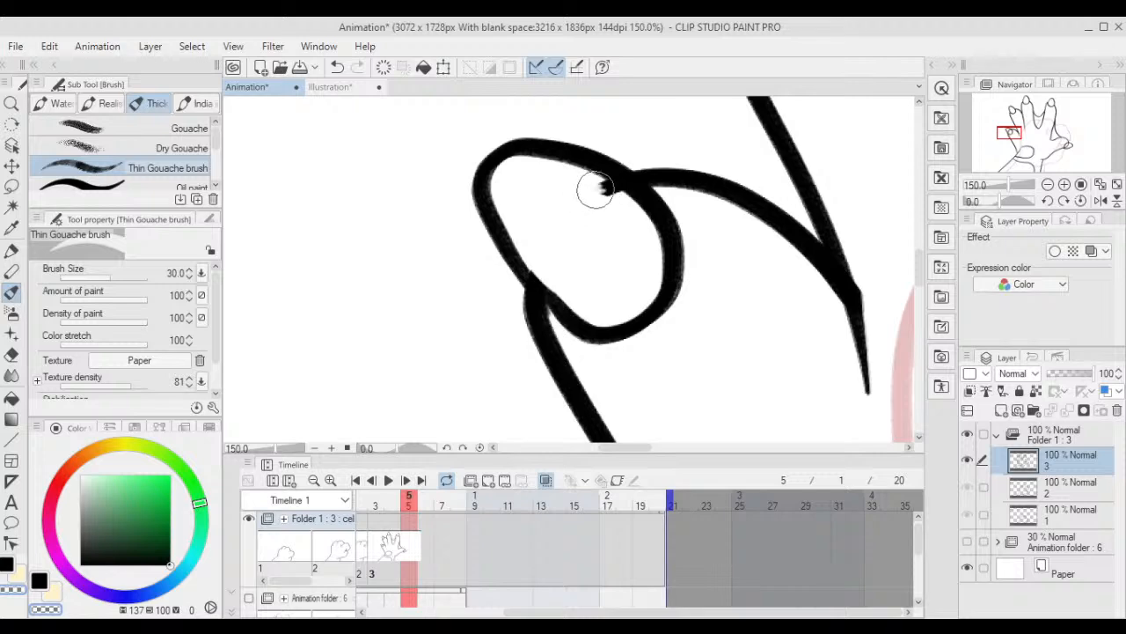
scroll(638, 221, down, 7)
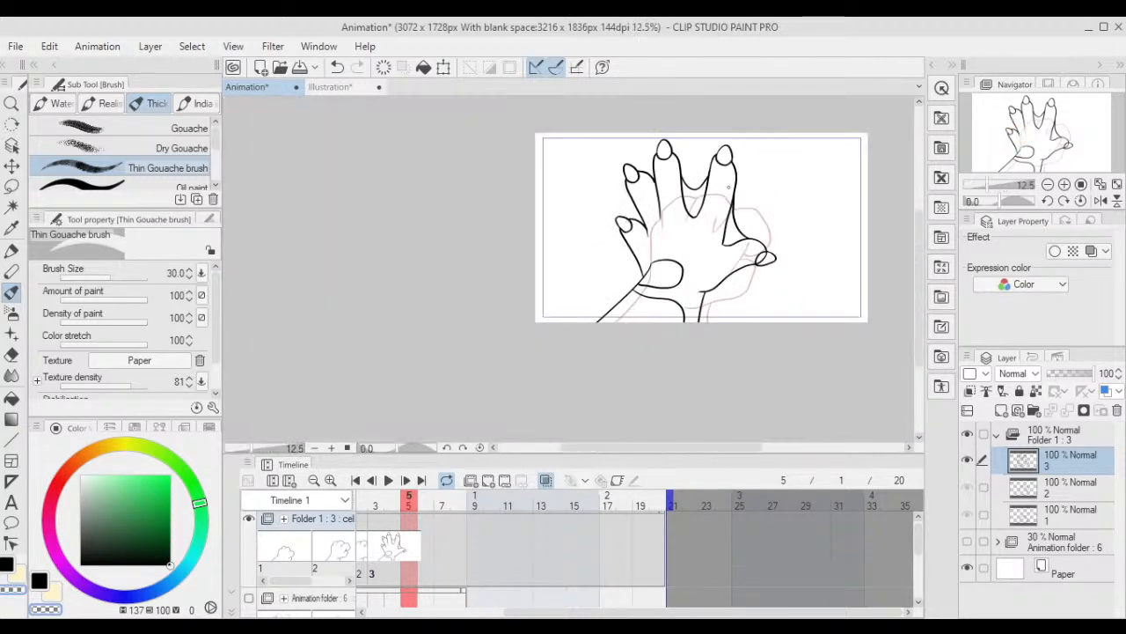
scroll(639, 220, up, 5)
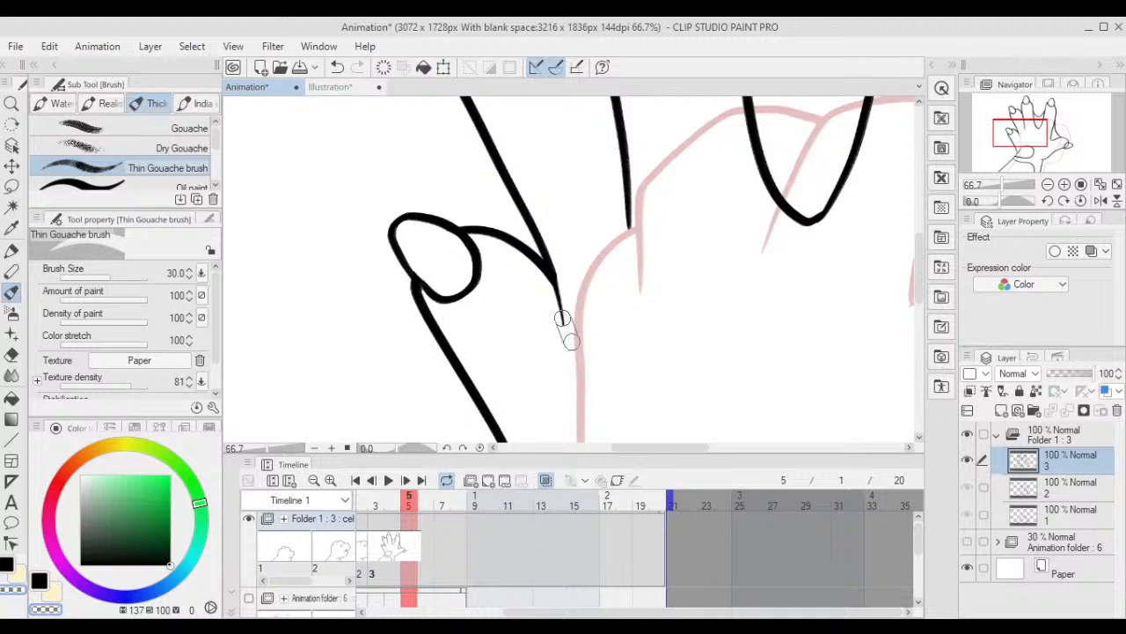
scroll(562, 318, down, 3)
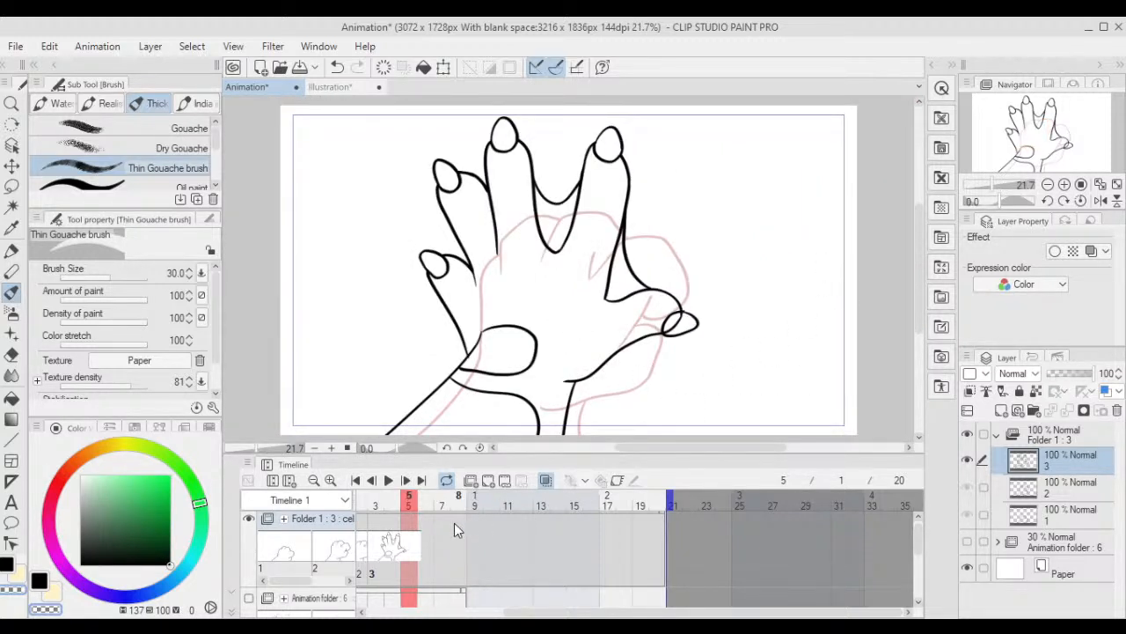
click(387, 520)
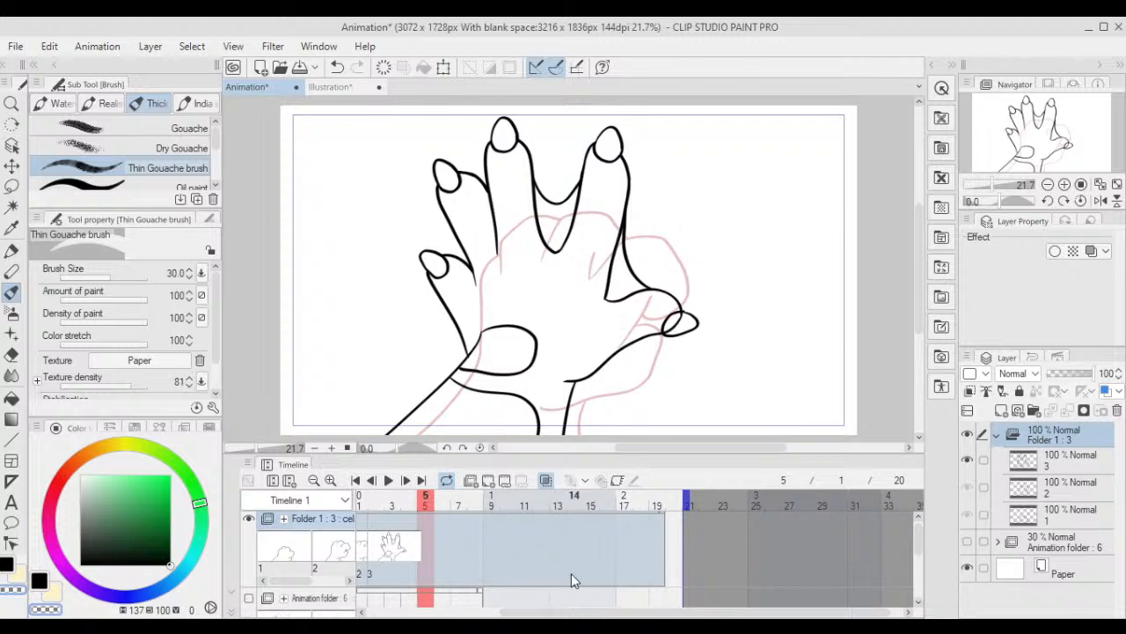
key(ctrl+z)
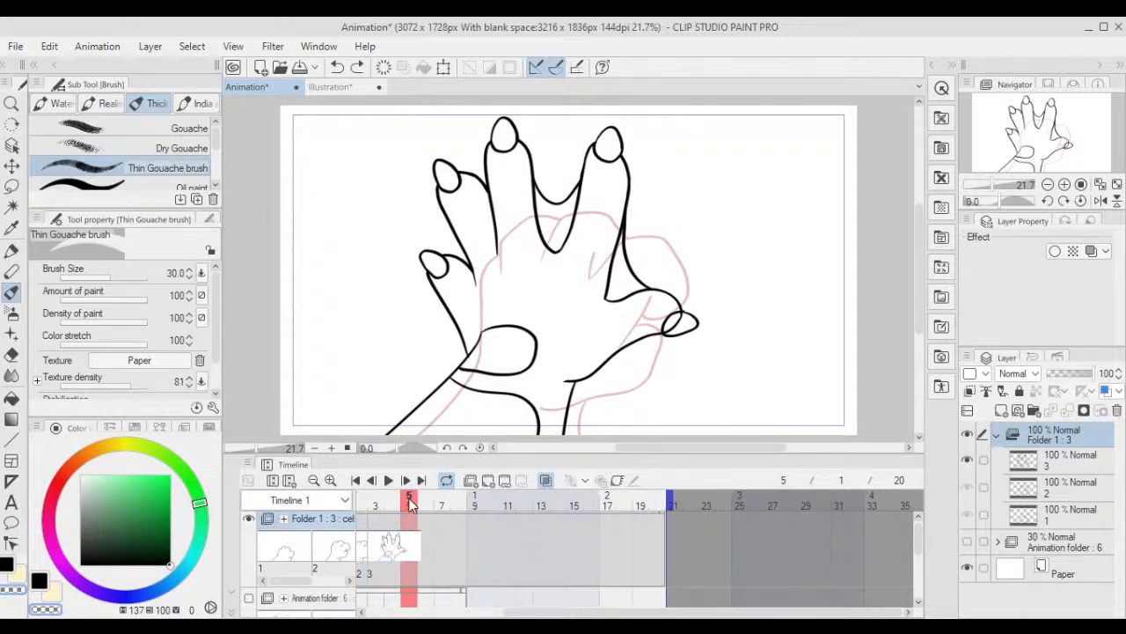
- Make cel 2 active at frame 2 and return the Thin Gouache brush to the black drawing colour
mouse_move(412, 502)
mouse_down()
mouse_move(333, 516)
mouse_move(467, 508)
mouse_move(447, 509)
mouse_up()
drag(471, 303, 498, 237)
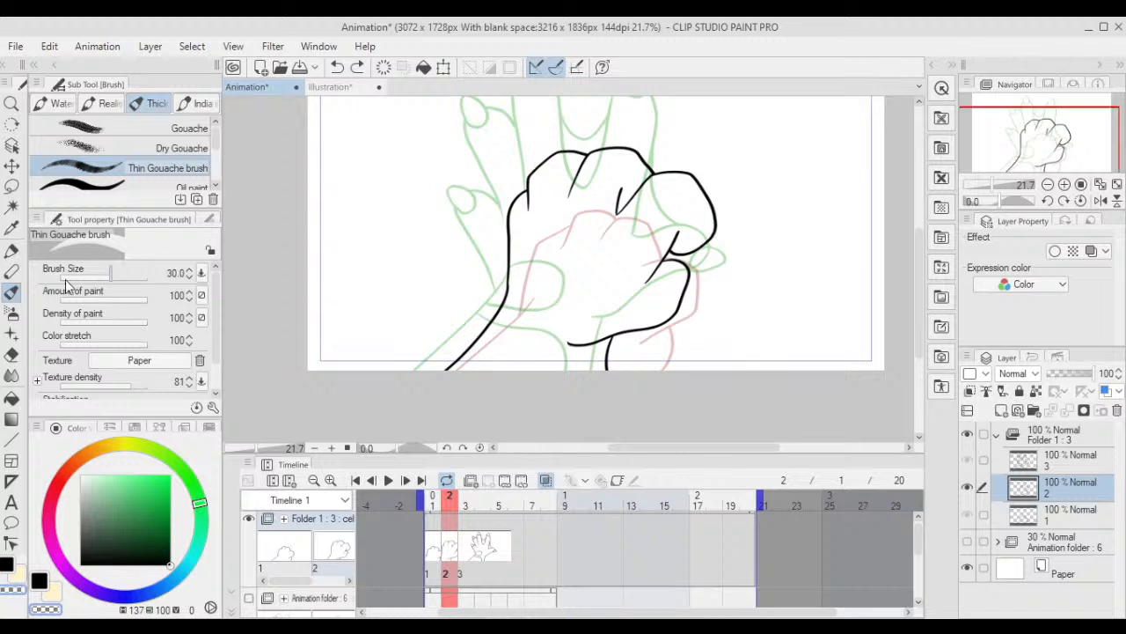
click(11, 250)
click(11, 293)
drag(549, 323, 581, 254)
scroll(581, 253, up, 2)
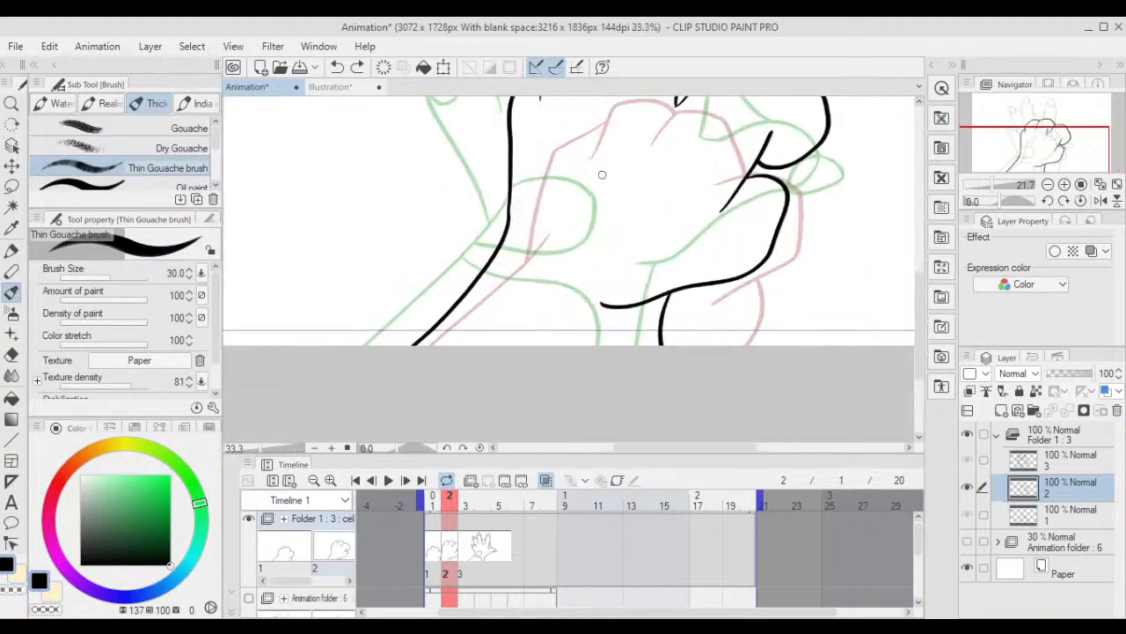
- Try to ink a rounded wrist pad outline attached to the forearm line on cel 2
mouse_move(508, 228)
mouse_down()
mouse_move(559, 262)
mouse_move(570, 291)
mouse_move(523, 326)
mouse_move(463, 298)
mouse_up()
scroll(563, 172, up, 2)
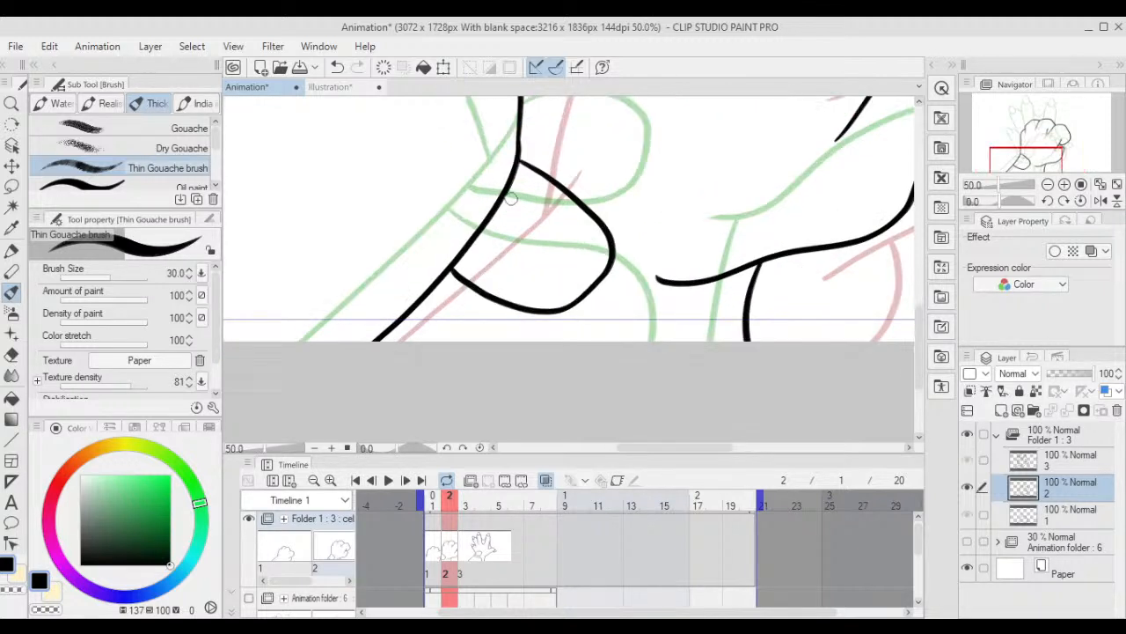
mouse_move(503, 220)
mouse_down()
mouse_move(590, 292)
mouse_move(539, 335)
mouse_move(415, 298)
mouse_up()
scroll(665, 193, down, 4)
scroll(664, 193, up, 4)
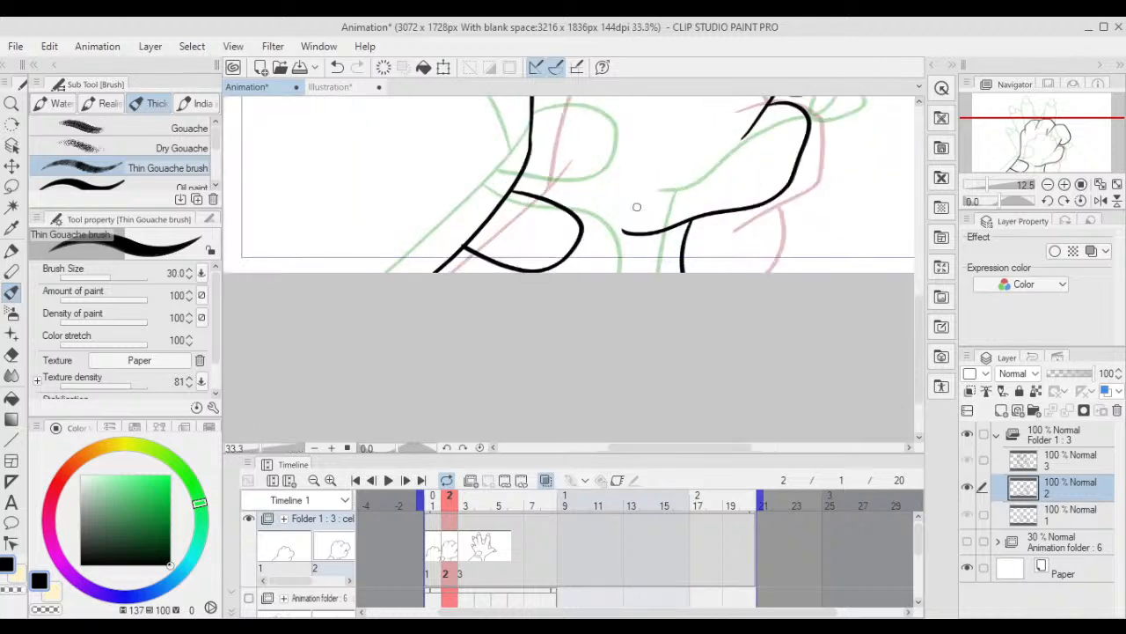
scroll(548, 294, down, 4)
mouse_move(450, 512)
mouse_down()
mouse_move(467, 515)
mouse_move(449, 515)
mouse_up()
scroll(526, 220, up, 4)
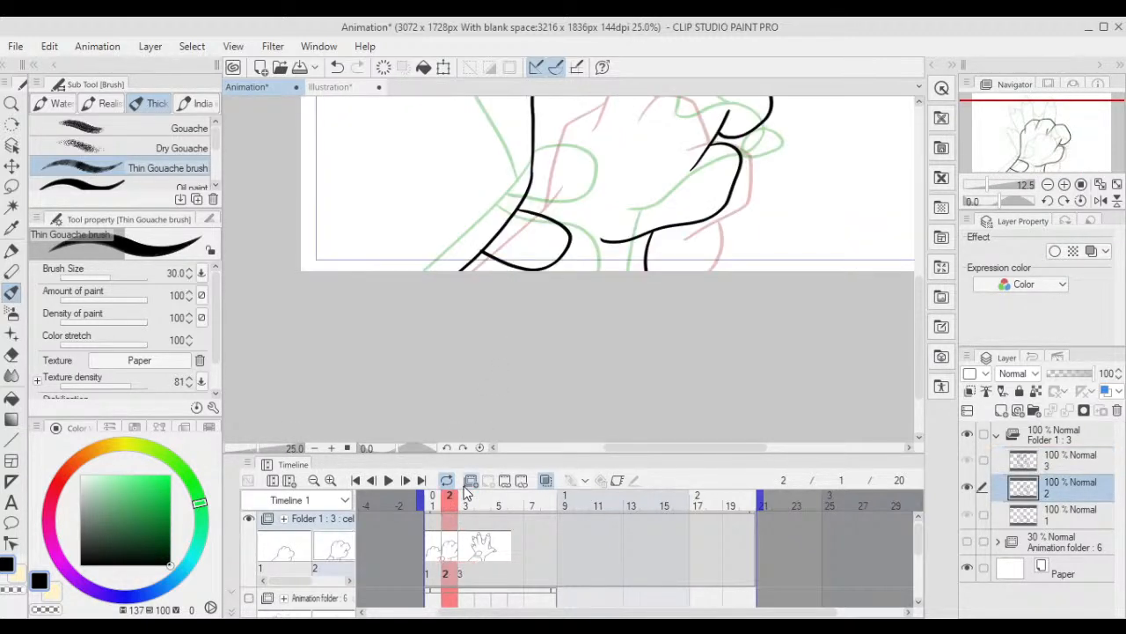
- Try a longer wrist pad outline on cel 2 that reaches the page's lower edge and closes back at the forearm line
mouse_move(526, 220)
mouse_down()
mouse_move(652, 282)
mouse_move(614, 362)
mouse_up()
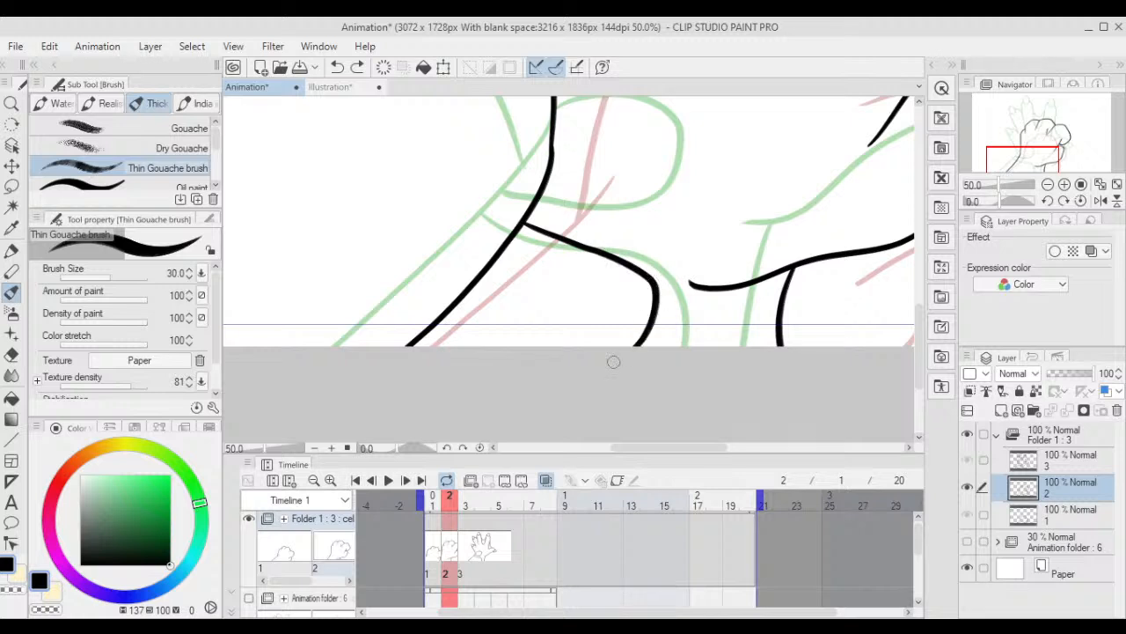
drag(449, 313, 498, 346)
scroll(522, 341, down, 3)
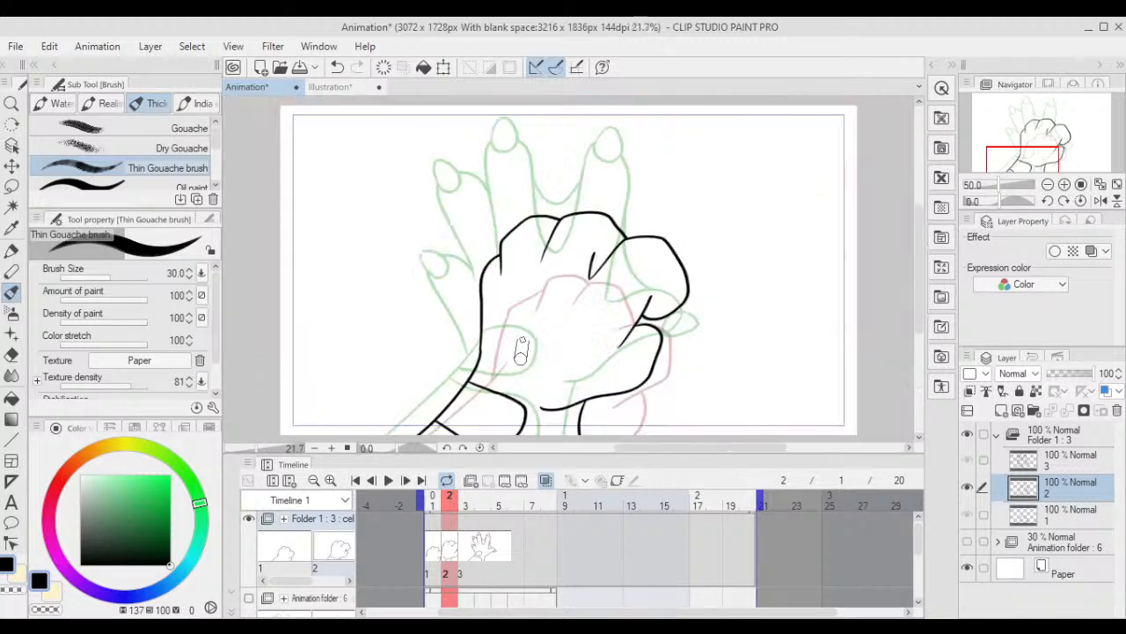
mouse_move(453, 509)
mouse_down()
mouse_move(468, 505)
mouse_move(431, 510)
mouse_move(451, 511)
mouse_up()
scroll(539, 307, up, 1)
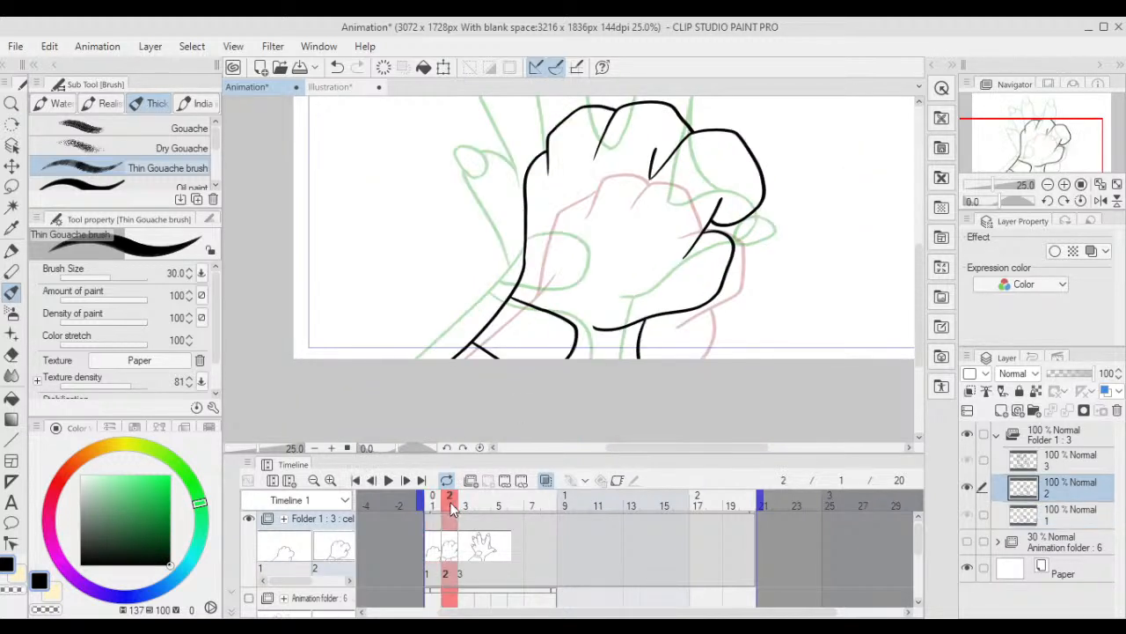
scroll(521, 283, up, 1)
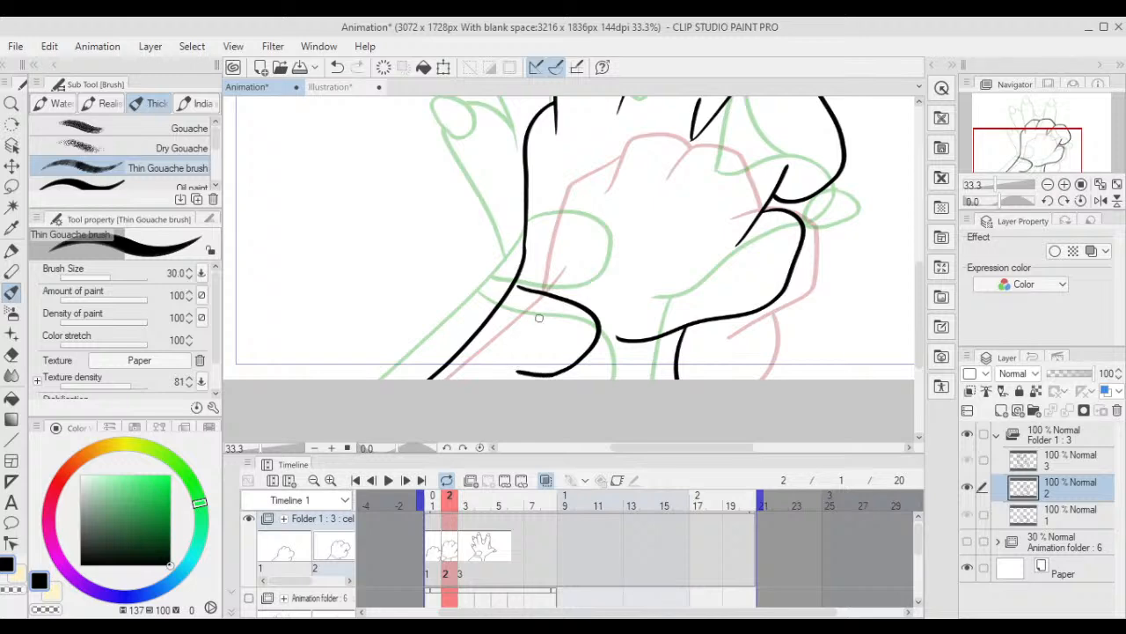
- Undo the last pad stroke on cel 2 and ink a closed, rounded wrist pad joined to the forearm line at both ends
key(minus)
key(minus)
key(minus)
key(minus)
key(minus)
key(minus)
key(minus)
key(minus)
key(minus)
key(minus)
key(minus)
key(minus)
key(minus)
key(minus)
key(minus)
key(minus)
key(minus)
key(minus)
key(minus)
key(minus)
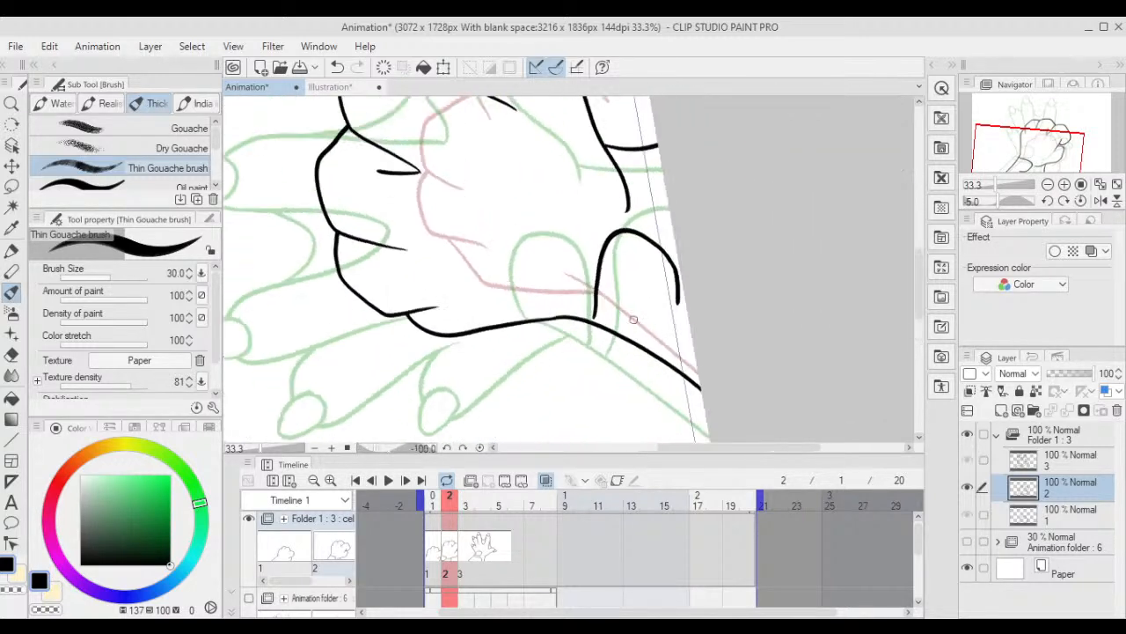
scroll(632, 319, up, 1)
key(ctrl+z)
mouse_move(588, 319)
mouse_down()
mouse_move(592, 212)
mouse_move(658, 184)
mouse_move(697, 231)
mouse_move(711, 387)
mouse_up()
scroll(709, 383, down, 1)
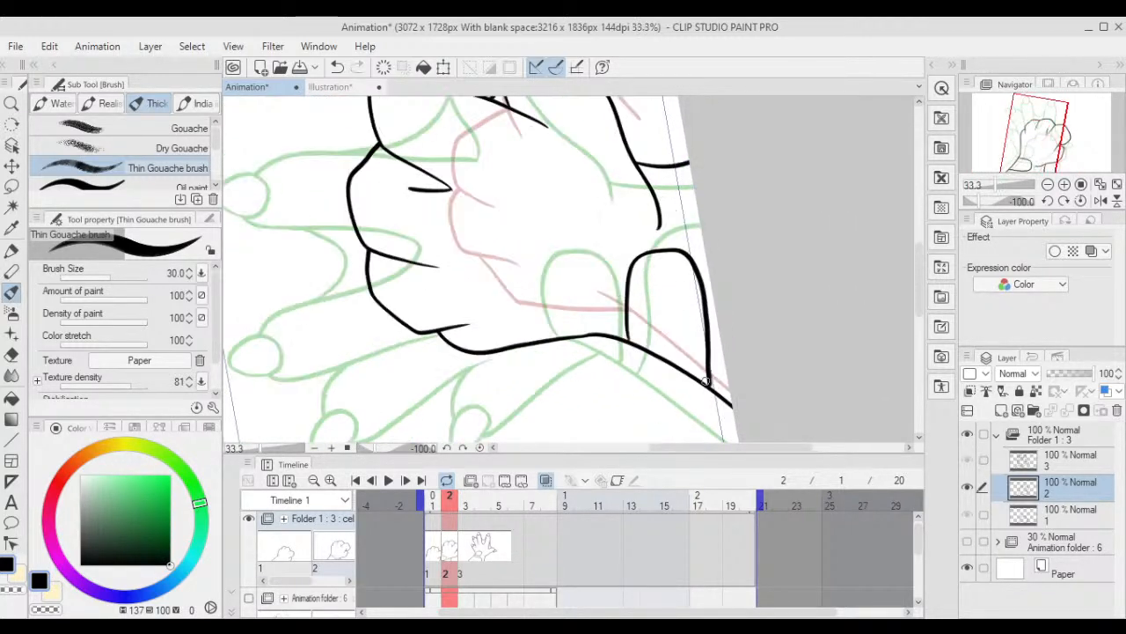
- Ink a short pad line from the arm outline toward the page edge on cel 1 at frame 1
click(434, 508)
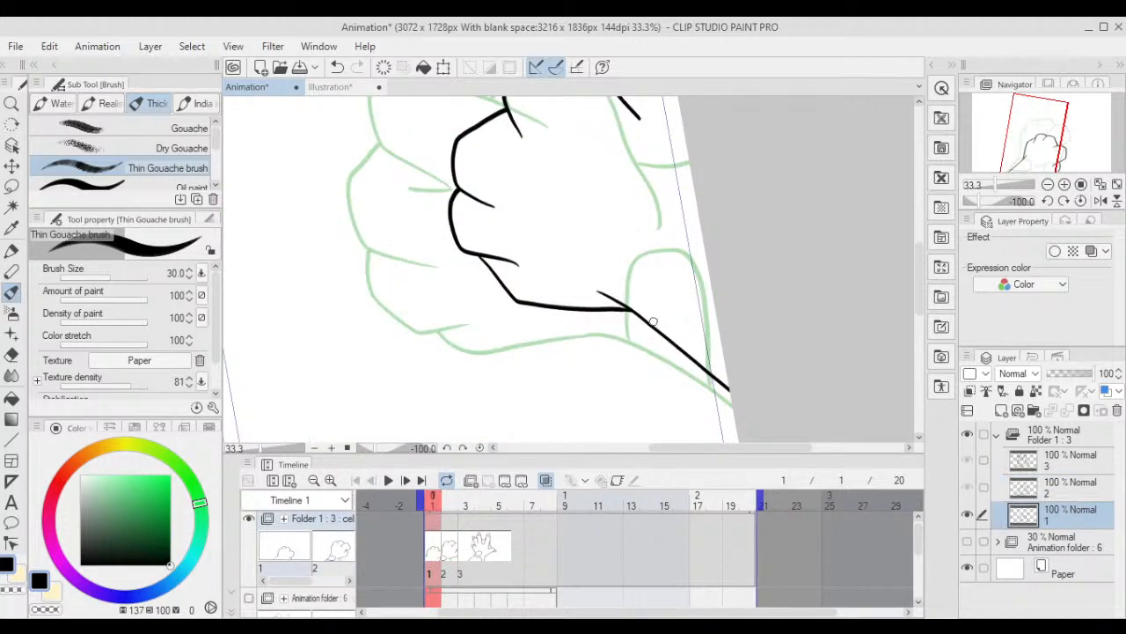
drag(677, 345, 705, 255)
key(ctrl+0)
- Shift cel 3 on the timeline to start at frame 5 and create a new blank animation cel at frame 4
drag(432, 508, 473, 519)
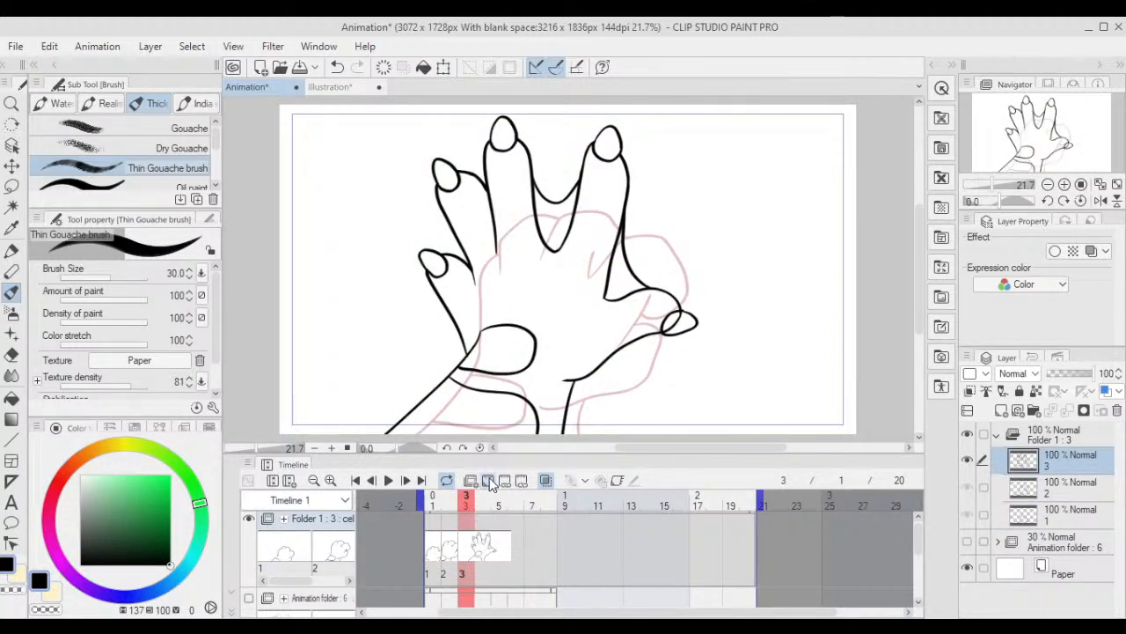
click(489, 482)
key(ctrl+z)
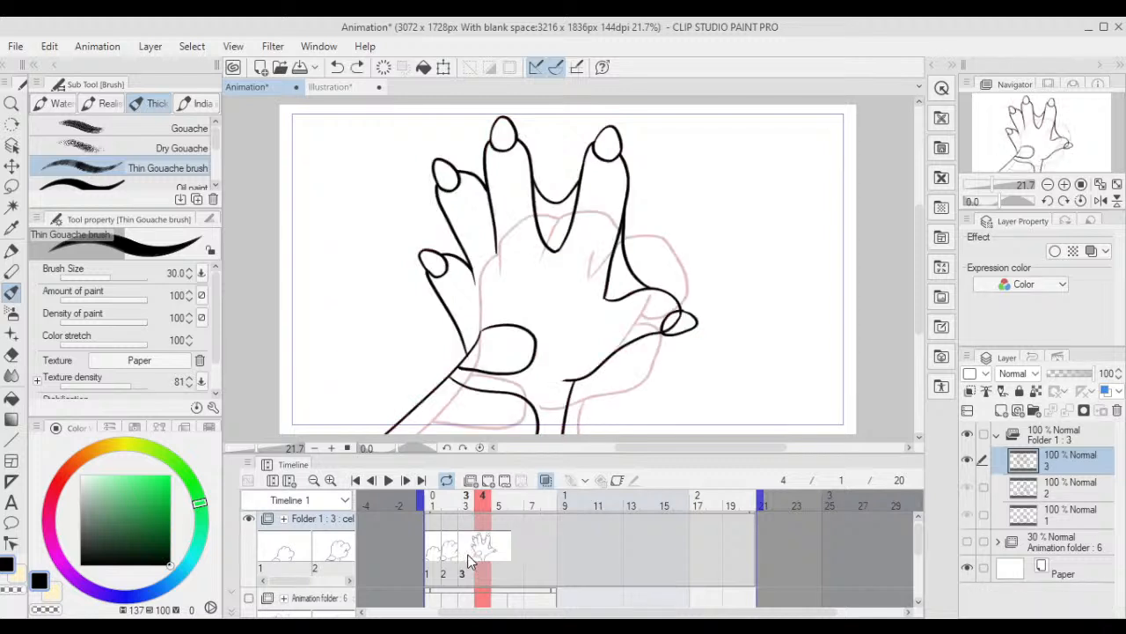
click(465, 558)
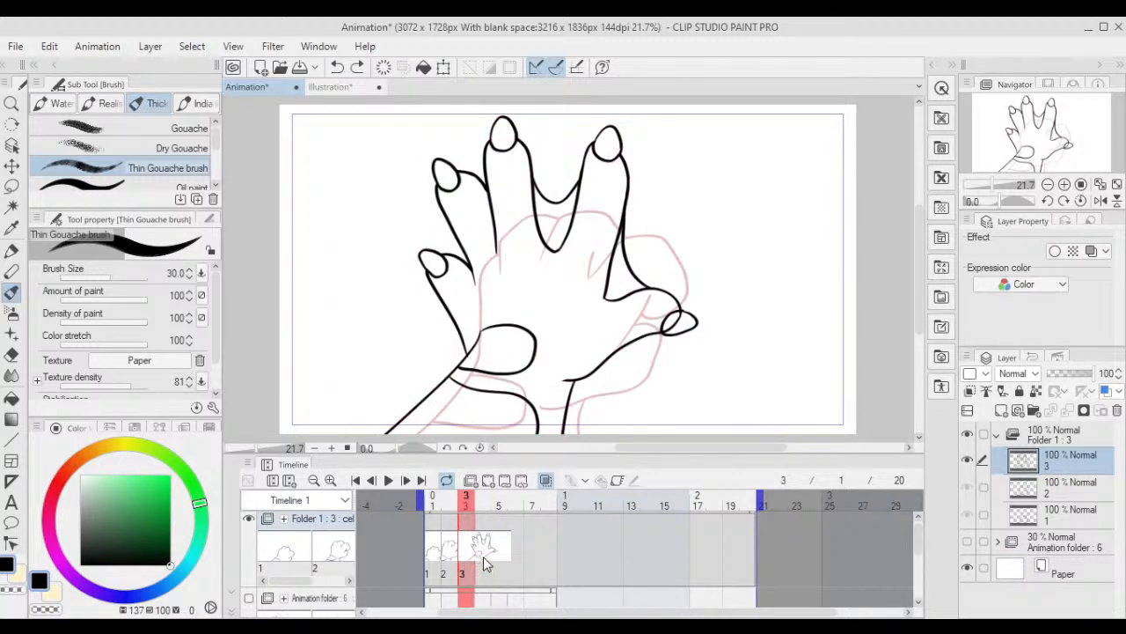
drag(494, 565, 490, 567)
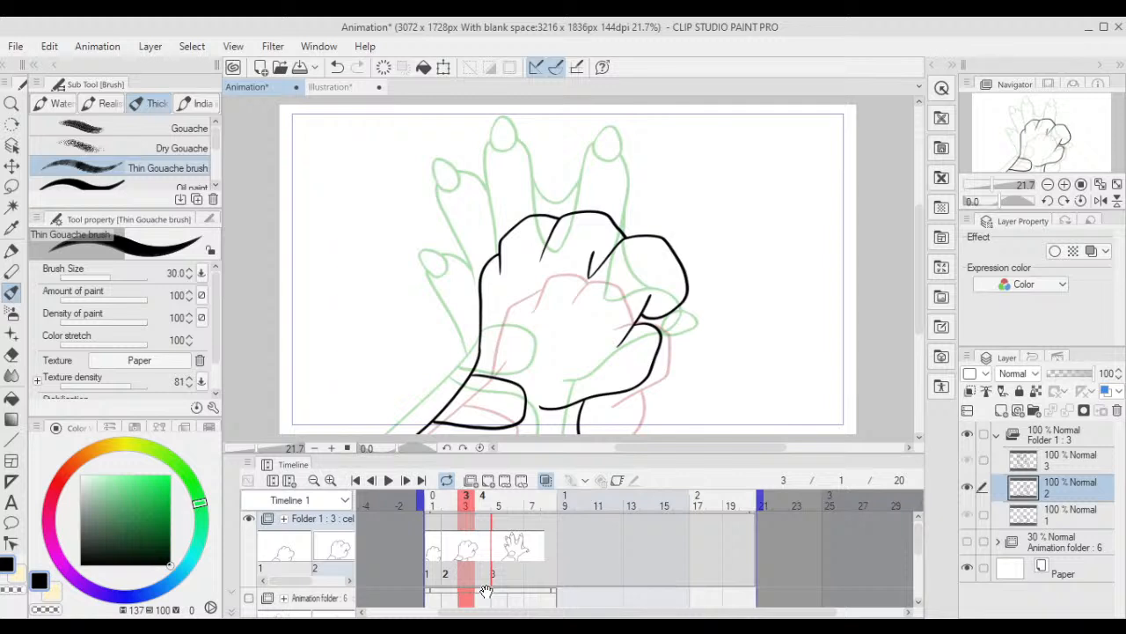
click(484, 552)
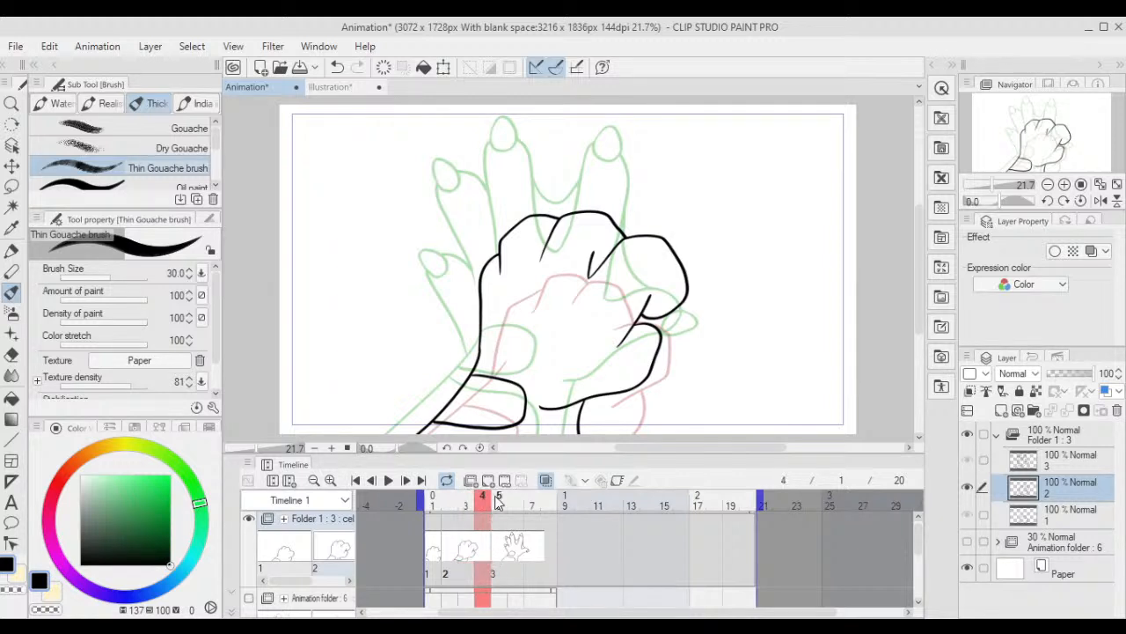
click(490, 483)
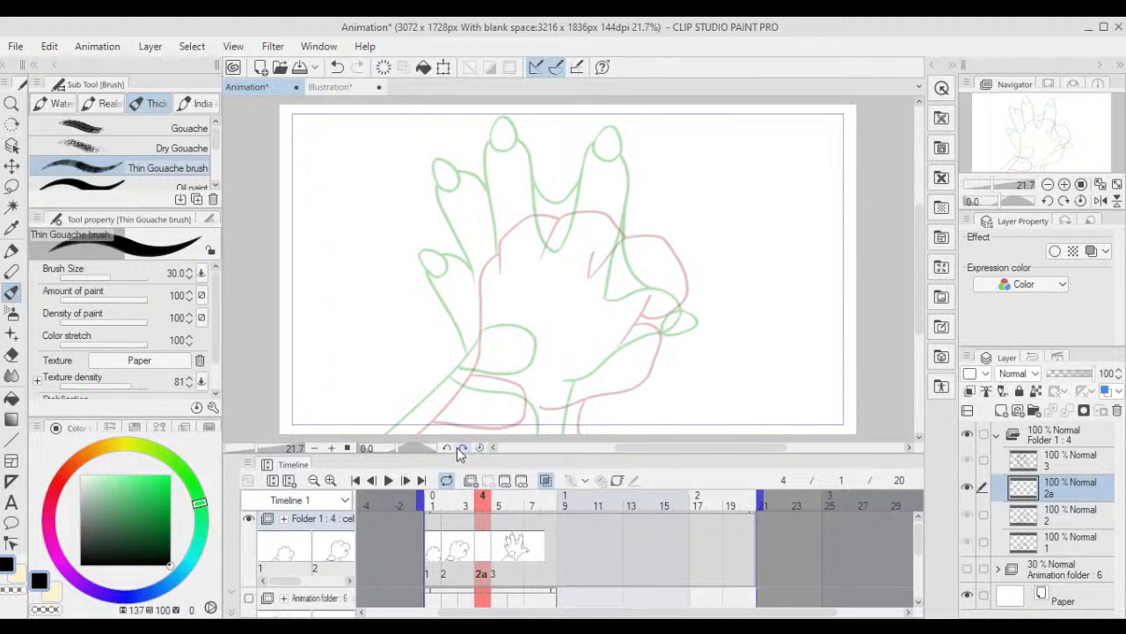
- Move the new cel 2a to frame 3 and cel 3 to frame 4 on the timeline
click(468, 548)
click(481, 570)
click(499, 568)
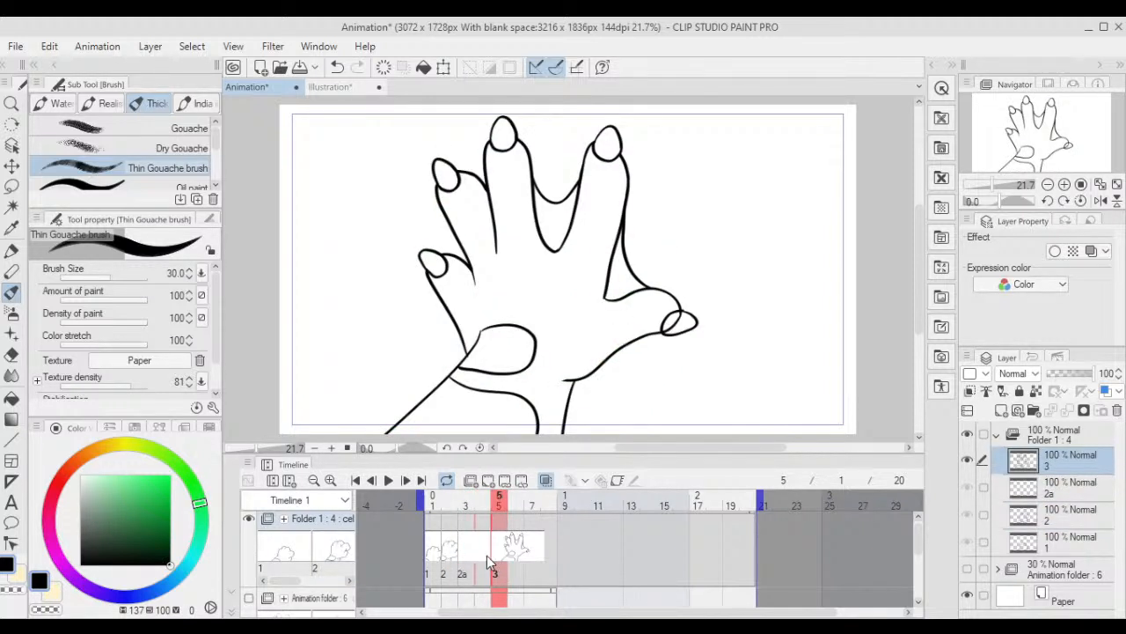
drag(487, 555, 470, 556)
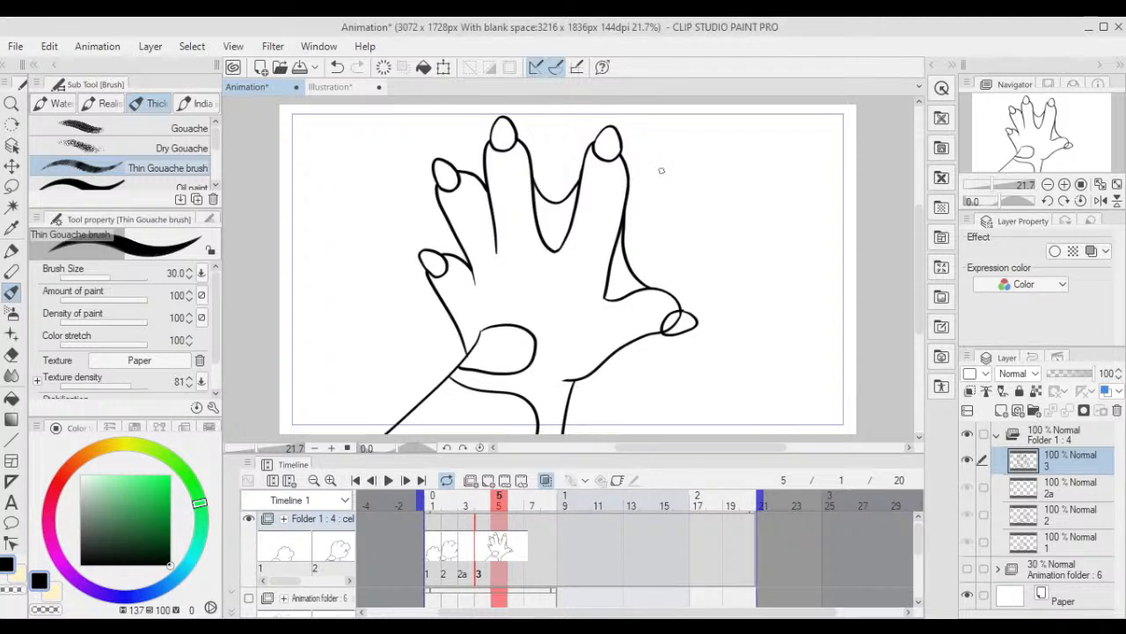
- Erase the fingertip outline inside the thumb's claw on cel 3 using the transparent colour
drag(666, 332, 428, 261)
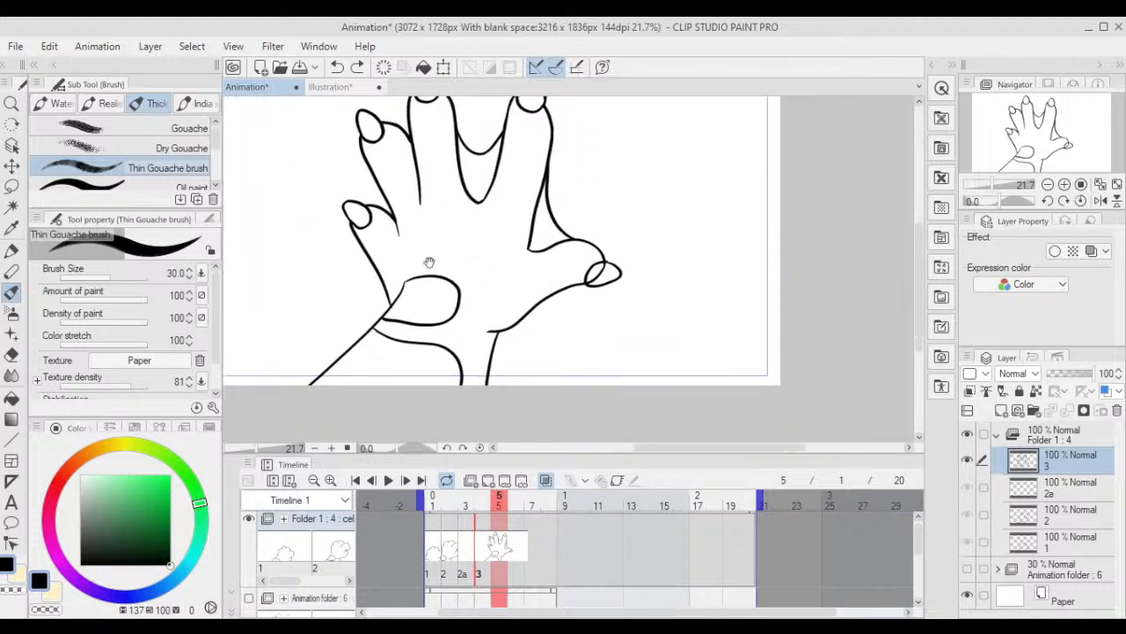
click(28, 577)
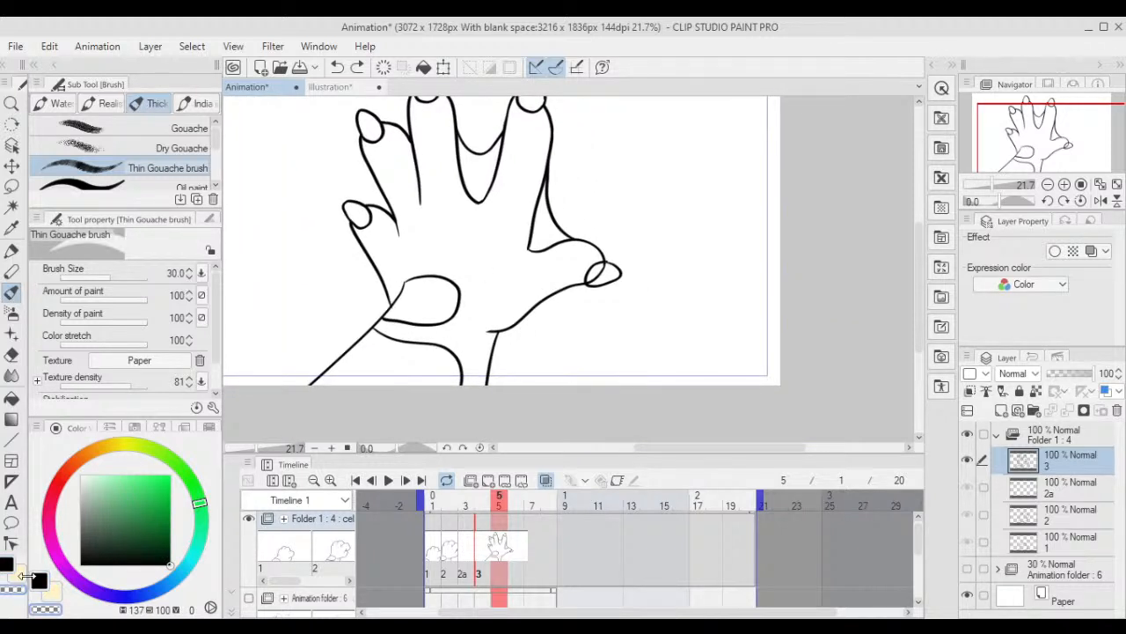
scroll(643, 296, up, 8)
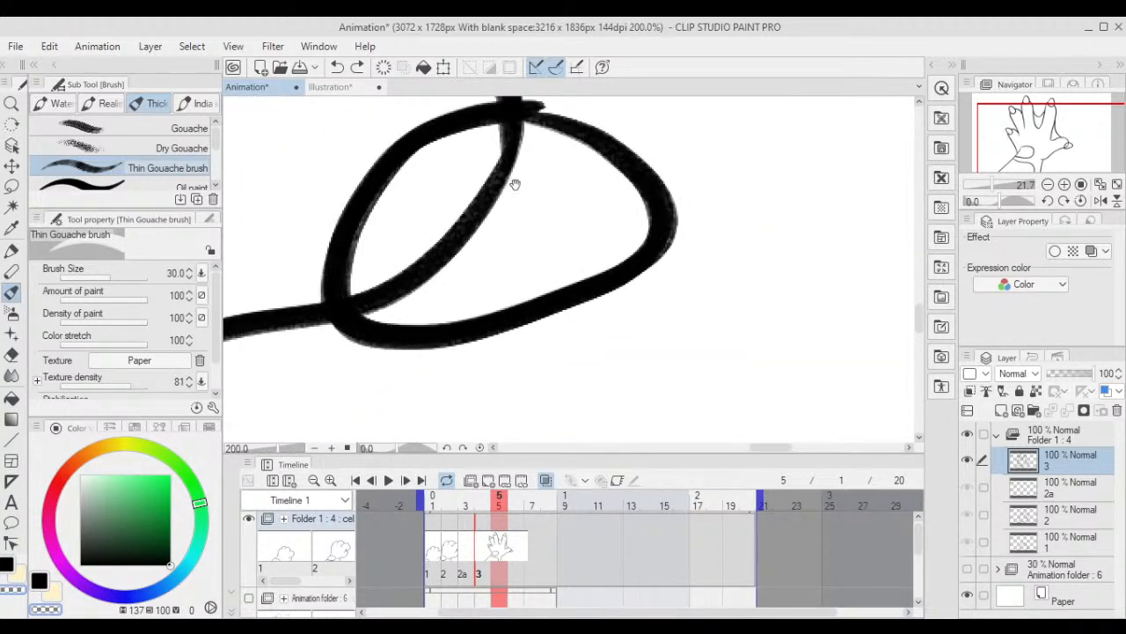
drag(596, 153, 587, 145)
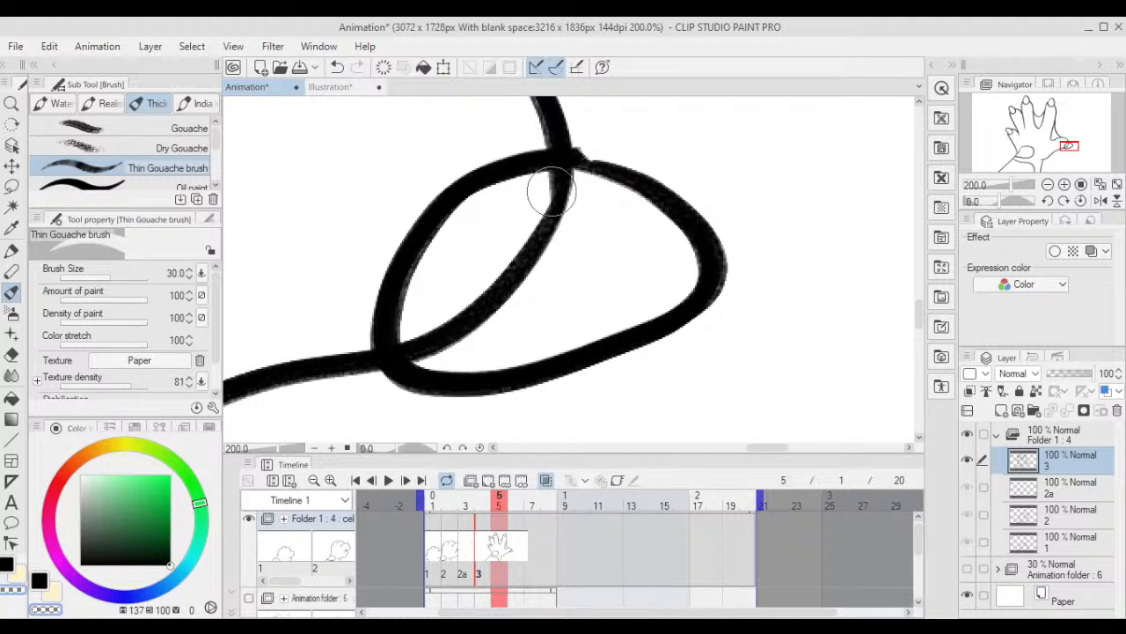
mouse_move(558, 185)
mouse_down()
mouse_move(547, 183)
mouse_move(564, 188)
mouse_move(483, 319)
mouse_move(496, 256)
mouse_move(444, 342)
mouse_move(423, 327)
mouse_move(418, 355)
mouse_up()
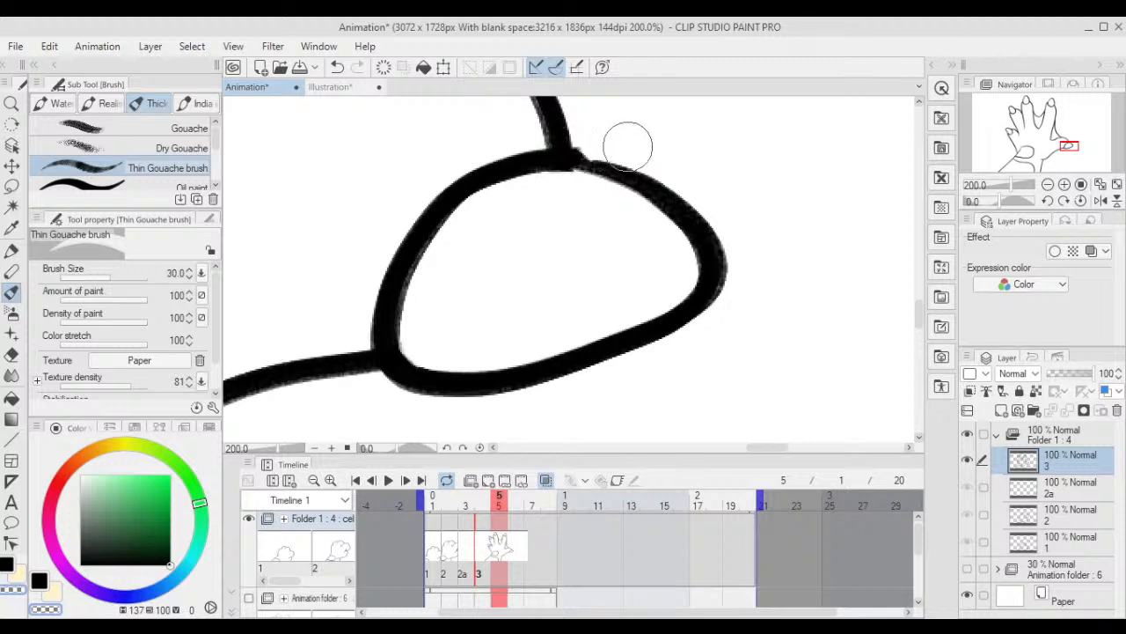
- Ink over the notch in the thumb claw's upper edge in black, smoothing it where the thumb line meets it
drag(629, 147, 511, 252)
click(8, 561)
key(ctrl+plus)
drag(332, 247, 449, 269)
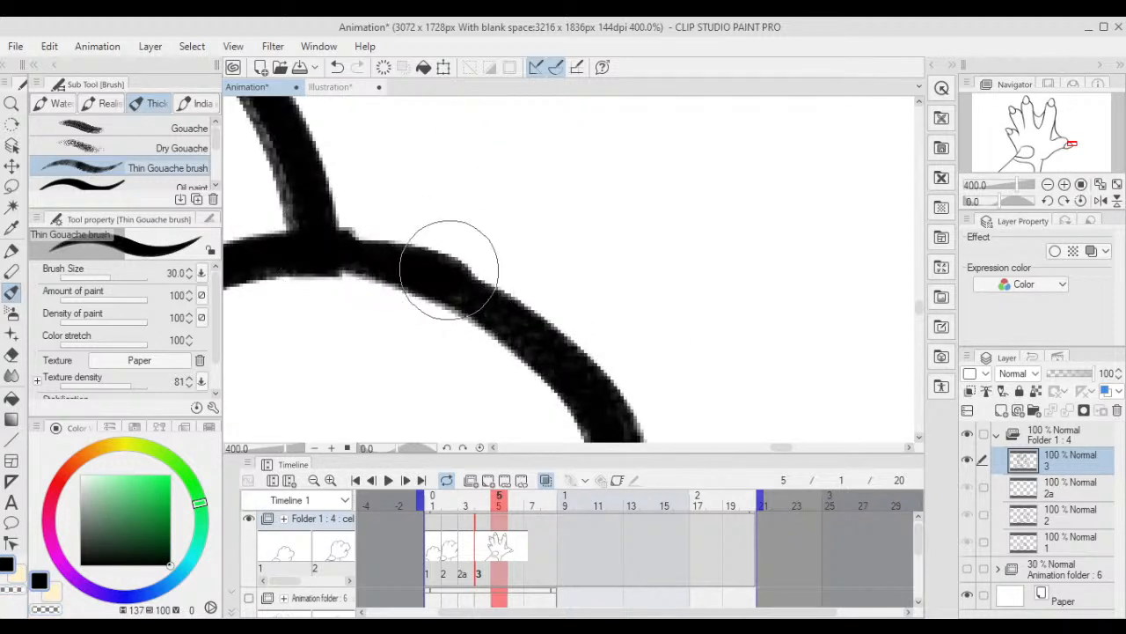
key(ctrl+0)
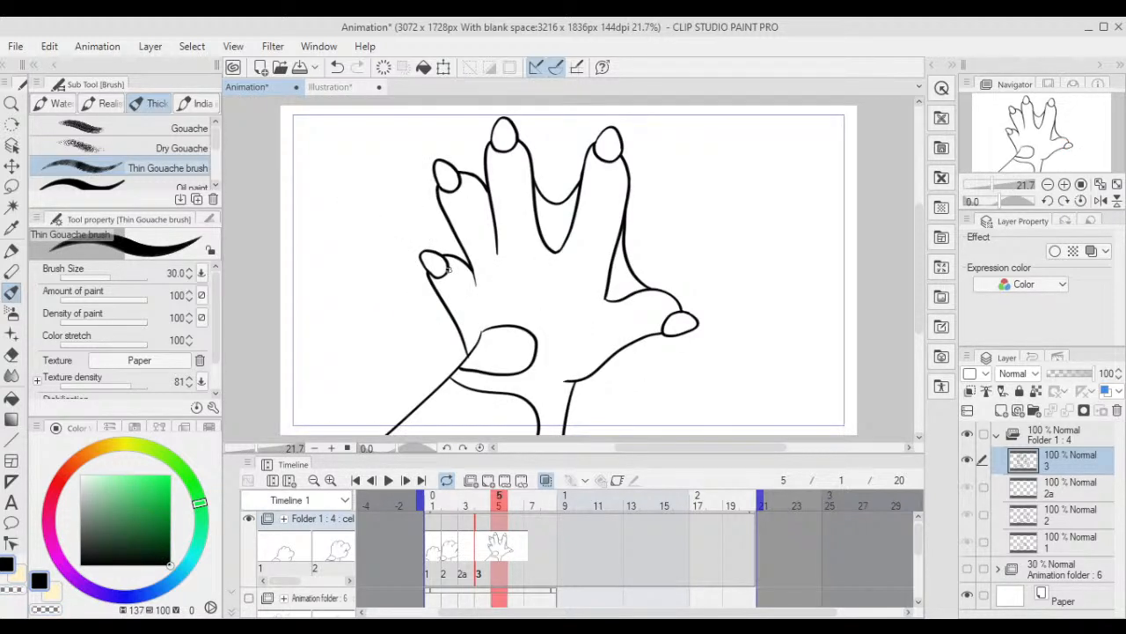
- Try to ink a narrower claw outline over the index finger's existing claw on cel 3
drag(600, 279, 583, 363)
scroll(590, 209, up, 5)
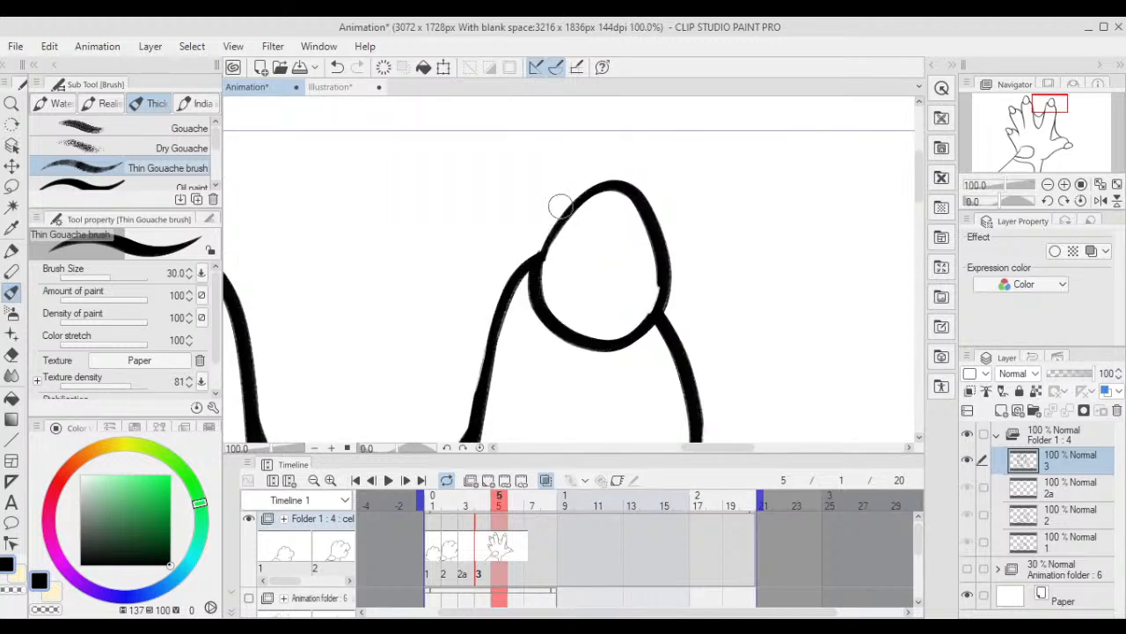
mouse_move(539, 274)
mouse_down()
mouse_move(555, 208)
mouse_move(611, 187)
mouse_move(639, 264)
mouse_move(626, 341)
mouse_up()
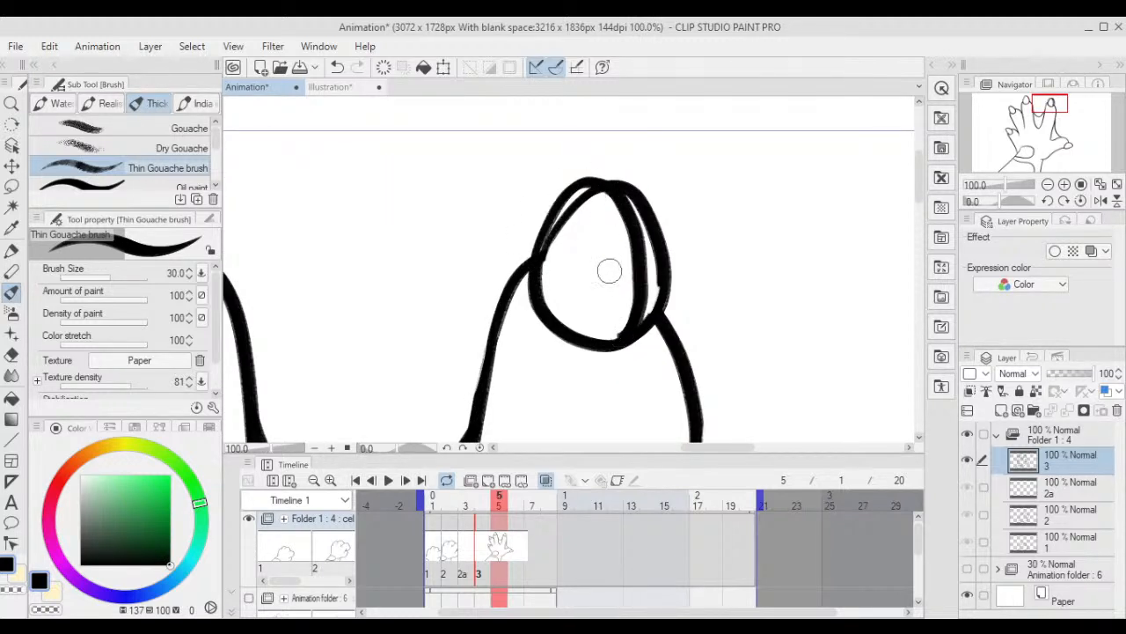
drag(624, 223, 589, 172)
scroll(589, 173, up, 1)
key(ctrl+z)
- Ink a straighter edge inside the thumb side of the index finger's claw, running from its tip to its base
mouse_move(467, 255)
mouse_down()
mouse_move(581, 115)
mouse_move(617, 189)
mouse_move(625, 321)
mouse_up()
key(ctrl+z)
mouse_move(462, 260)
mouse_down()
mouse_move(517, 141)
mouse_move(579, 123)
mouse_move(629, 258)
mouse_move(608, 343)
mouse_up()
scroll(593, 300, down, 3)
scroll(607, 216, up, 3)
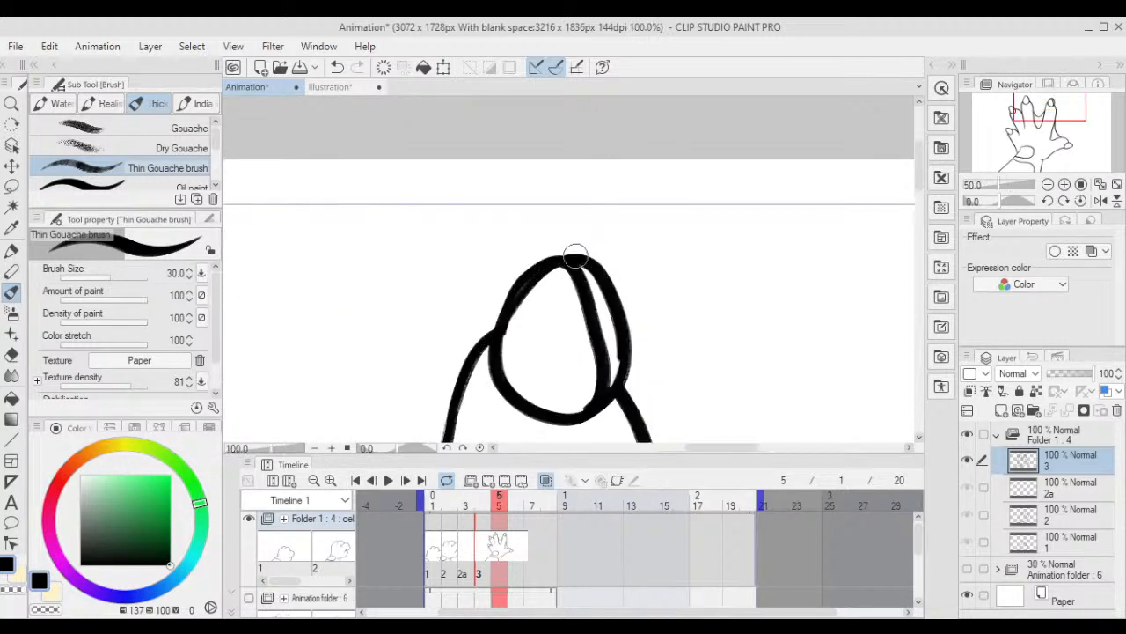
mouse_move(578, 268)
mouse_down()
mouse_move(611, 181)
mouse_move(641, 347)
mouse_up()
key(ctrl+z)
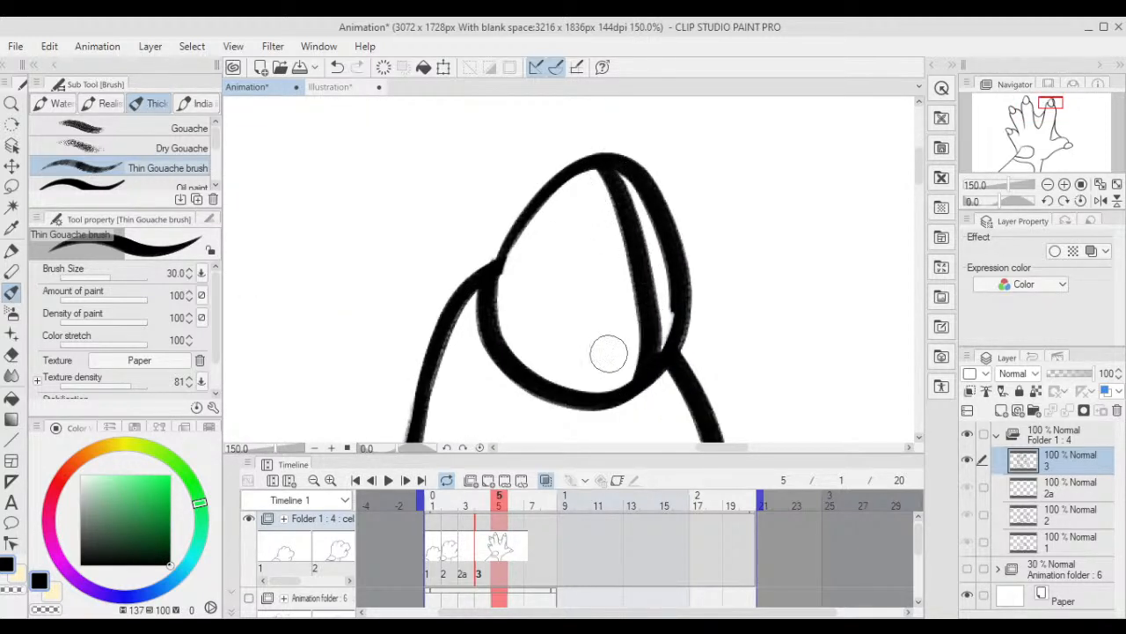
- Erase the old outer curve on the thumb side of the index finger's claw using the transparent colour
click(15, 584)
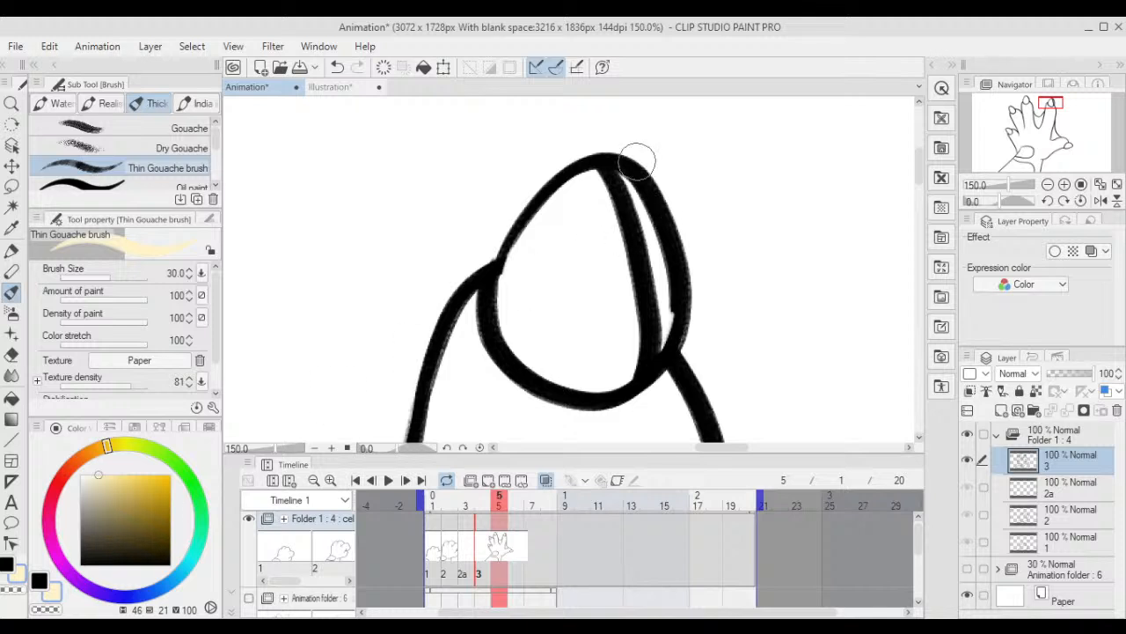
mouse_move(637, 162)
mouse_down()
mouse_move(675, 302)
mouse_move(626, 147)
mouse_move(616, 165)
mouse_move(630, 155)
mouse_move(655, 218)
mouse_move(621, 138)
mouse_move(636, 177)
mouse_move(603, 134)
mouse_move(662, 230)
mouse_move(645, 151)
mouse_move(677, 324)
mouse_up()
key(ctrl+z)
click(11, 594)
scroll(689, 344, down, 10)
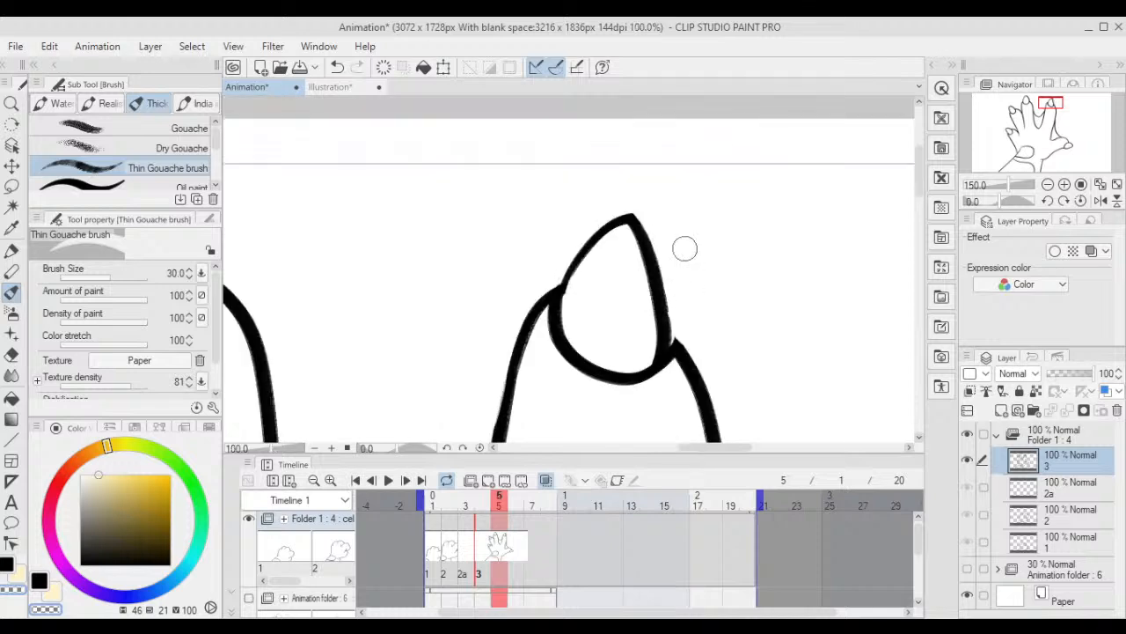
- Erase the remaining thumb-side edge of the index finger's claw down to the fingertip and reselect the black drawing colour
scroll(669, 246, up, 6)
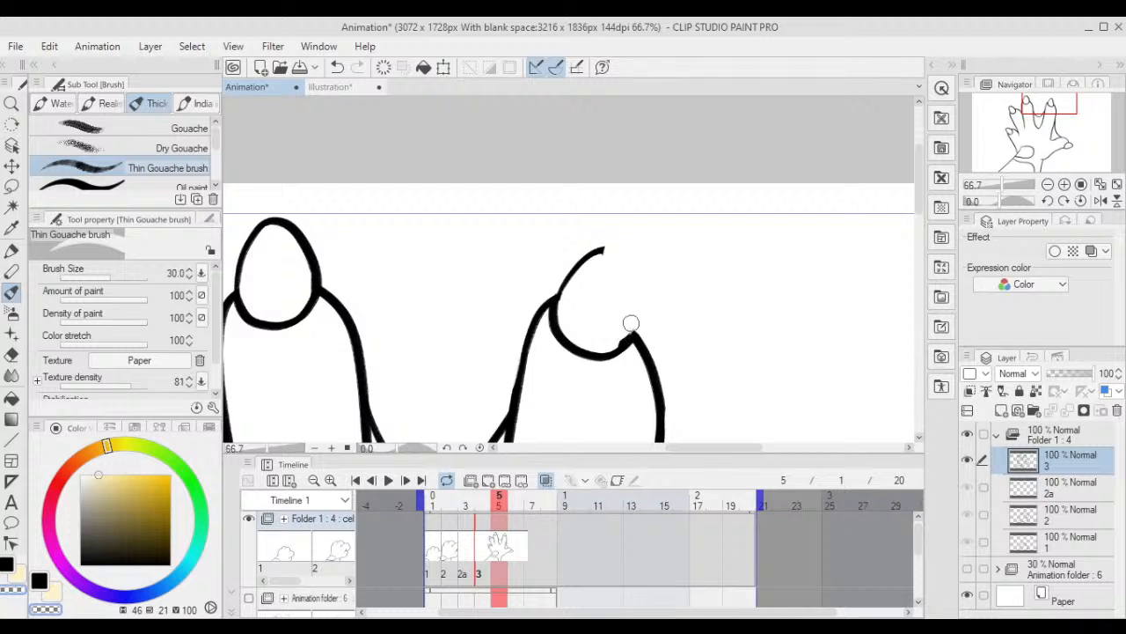
click(7, 565)
scroll(603, 184, up, 2)
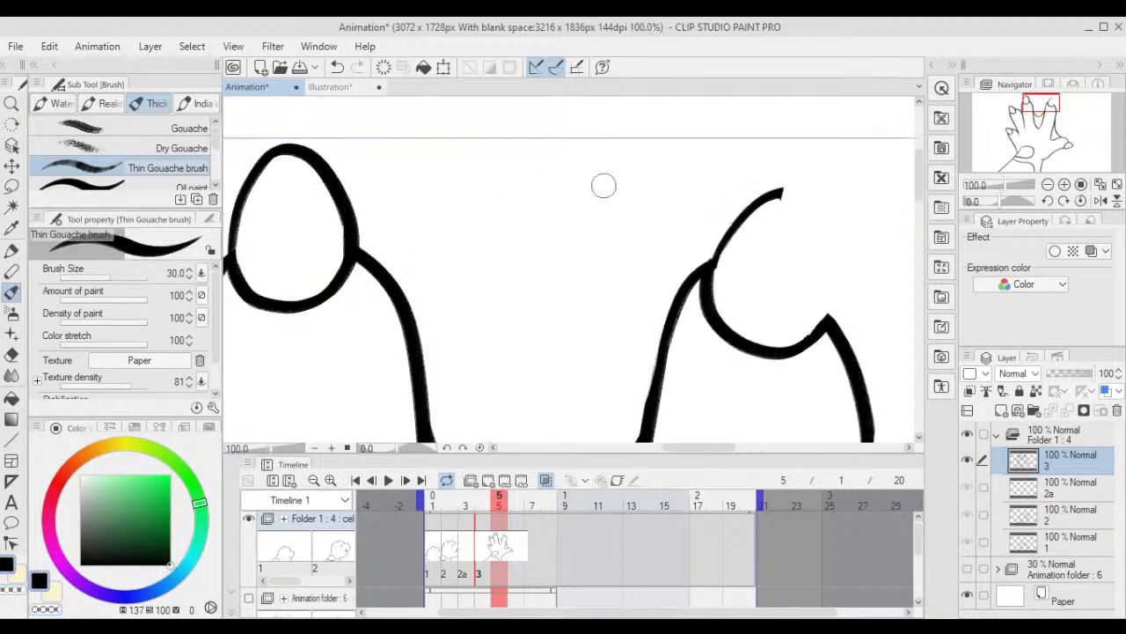
- Ink the thumb-side edge of the index finger's claw on cel 3 from tip to base and switch to cel 2a on frame 3
mouse_move(699, 193)
mouse_down()
mouse_move(732, 243)
mouse_move(744, 305)
mouse_up()
scroll(743, 305, down, 9)
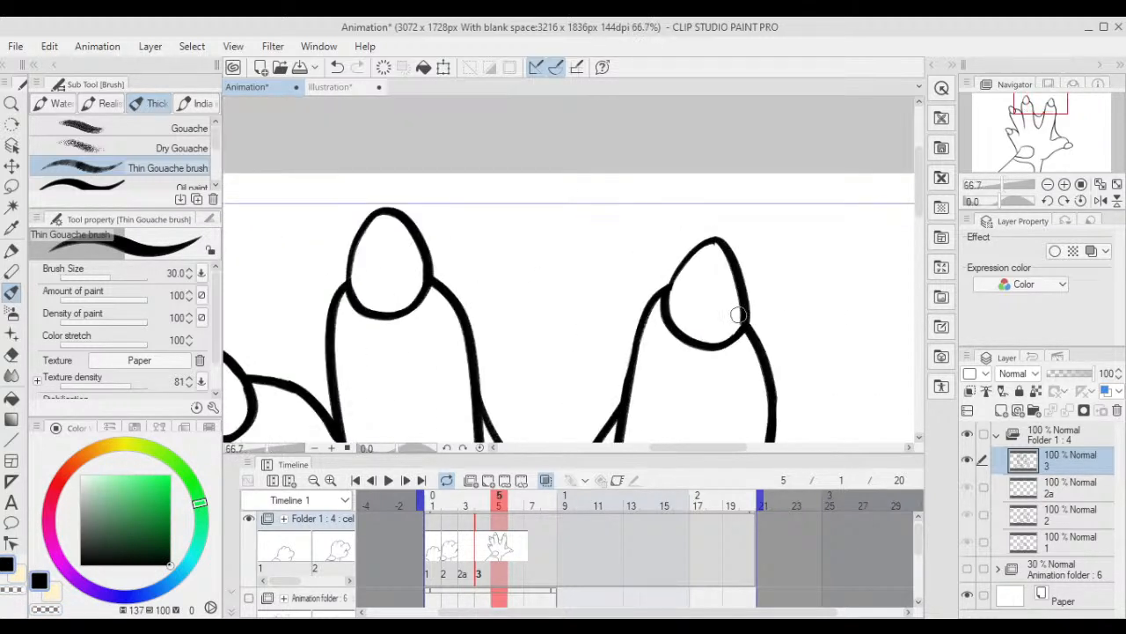
scroll(770, 206, up, 5)
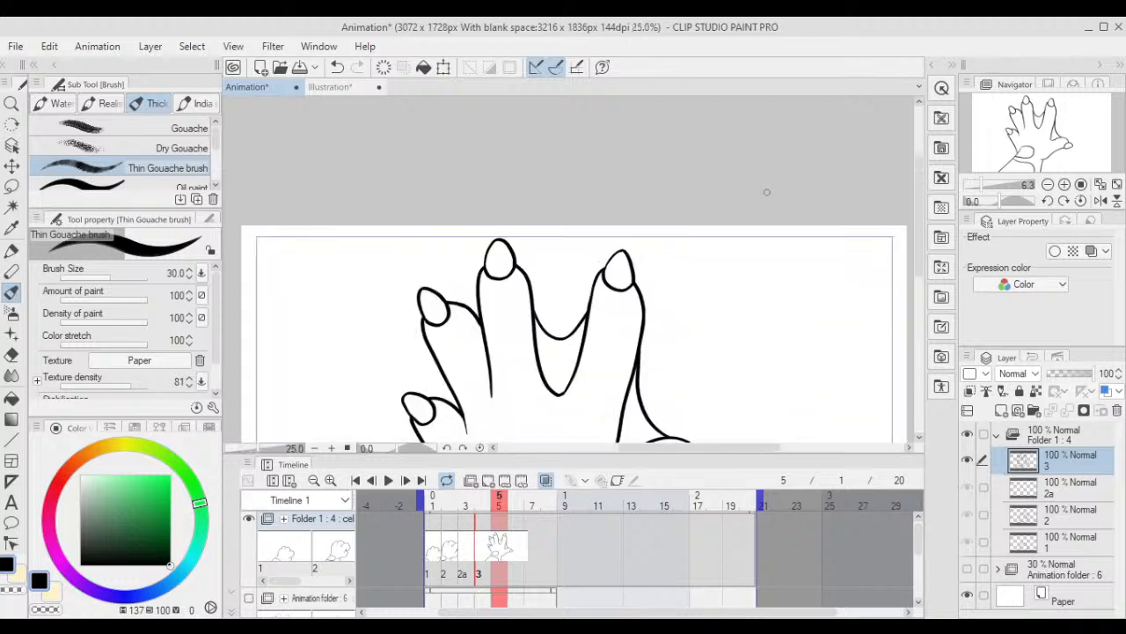
click(466, 547)
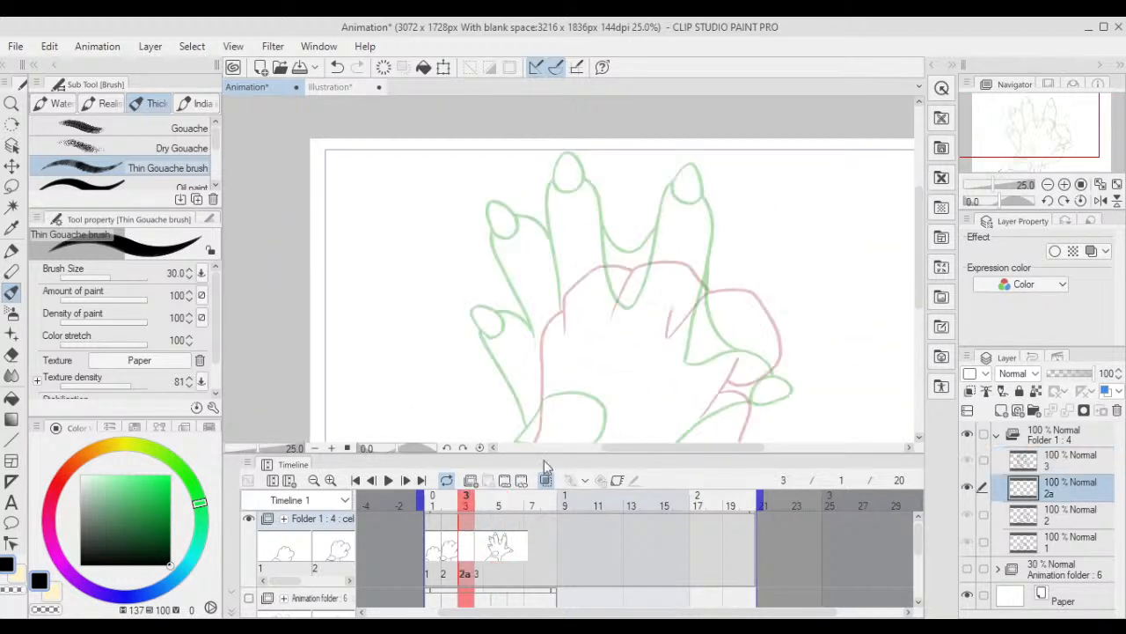
- Try to ink the index finger's side facing the middle finger and its rounded fingertip on cel 2a
scroll(666, 244, up, 2)
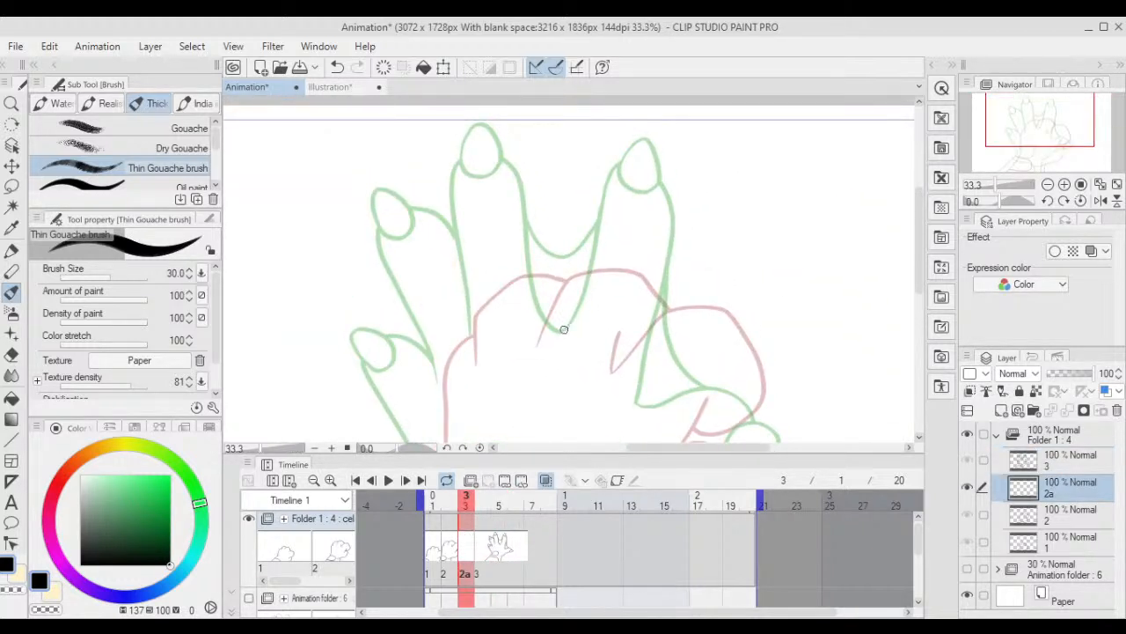
scroll(620, 169, up, 3)
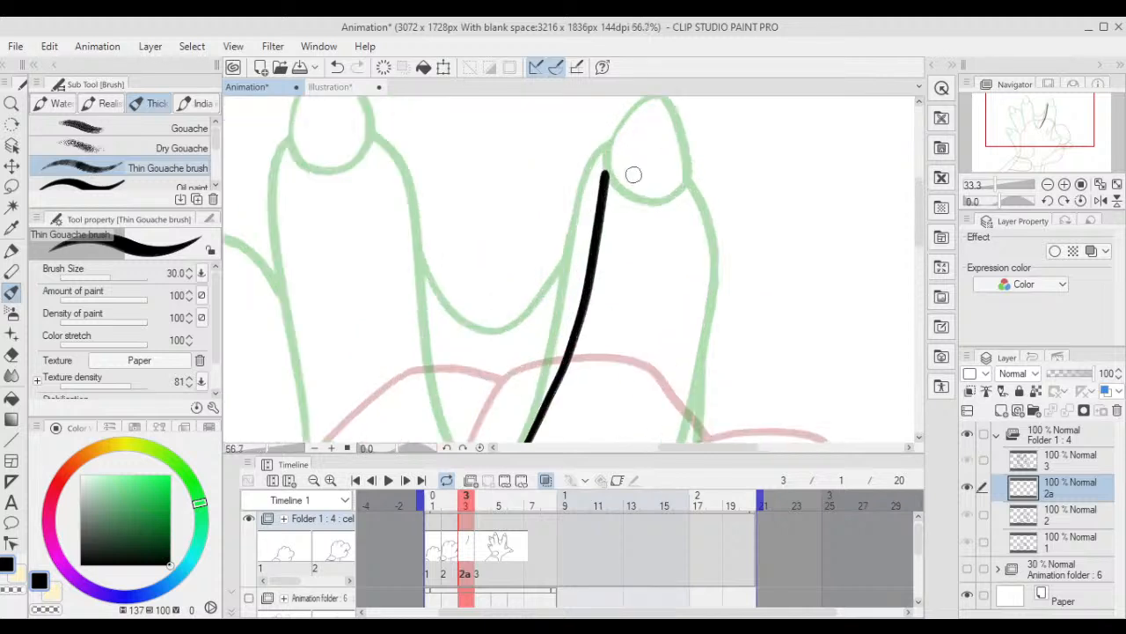
mouse_move(600, 139)
mouse_down()
mouse_move(689, 129)
mouse_move(766, 232)
mouse_up()
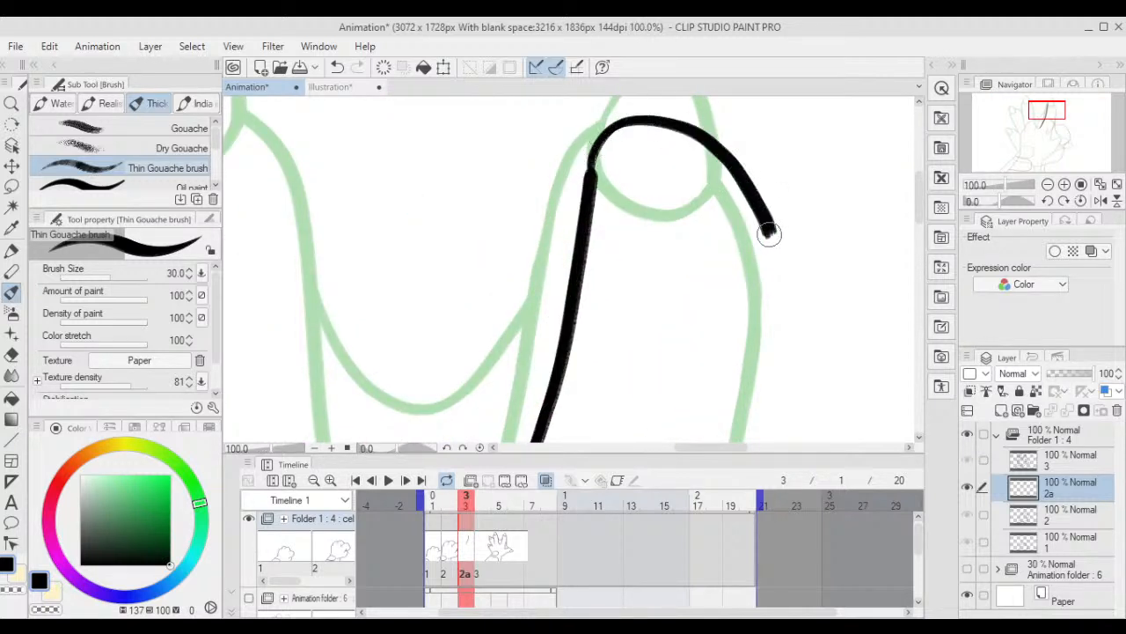
scroll(699, 171, down, 1)
key(ctrl+z)
mouse_move(651, 117)
mouse_down()
mouse_move(705, 140)
mouse_move(736, 181)
mouse_up()
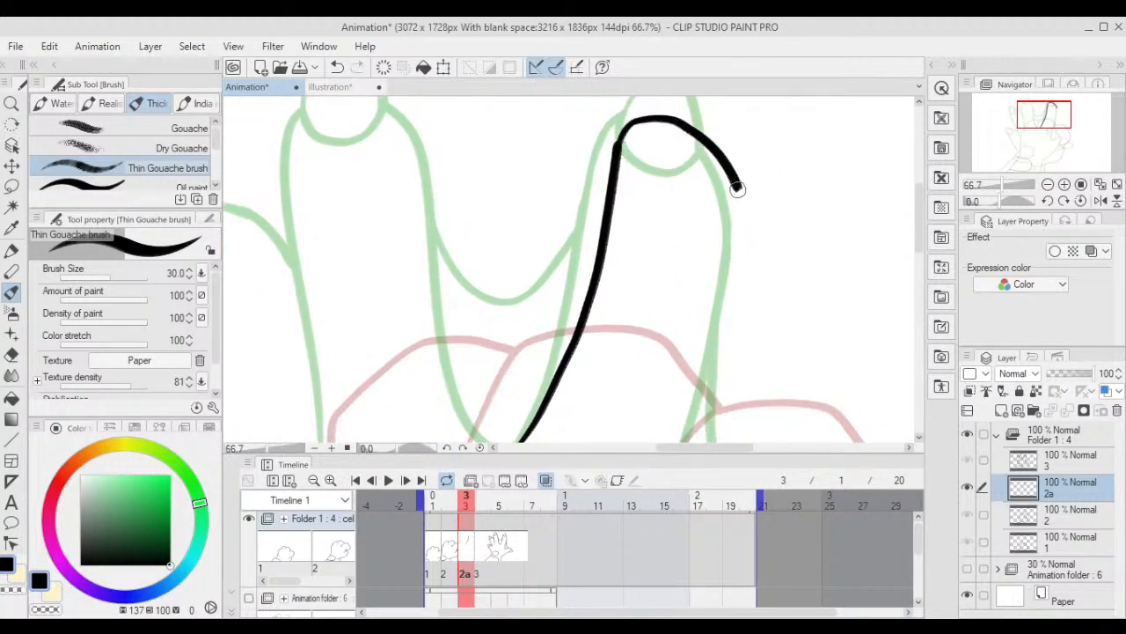
key(ctrl+z)
- Try to ink the thumb side of the index finger on cel 2a from the fingertip down to the thumb web
mouse_move(691, 117)
mouse_down()
mouse_move(733, 172)
mouse_move(724, 124)
mouse_move(730, 168)
mouse_move(687, 395)
mouse_up()
drag(691, 343, 693, 225)
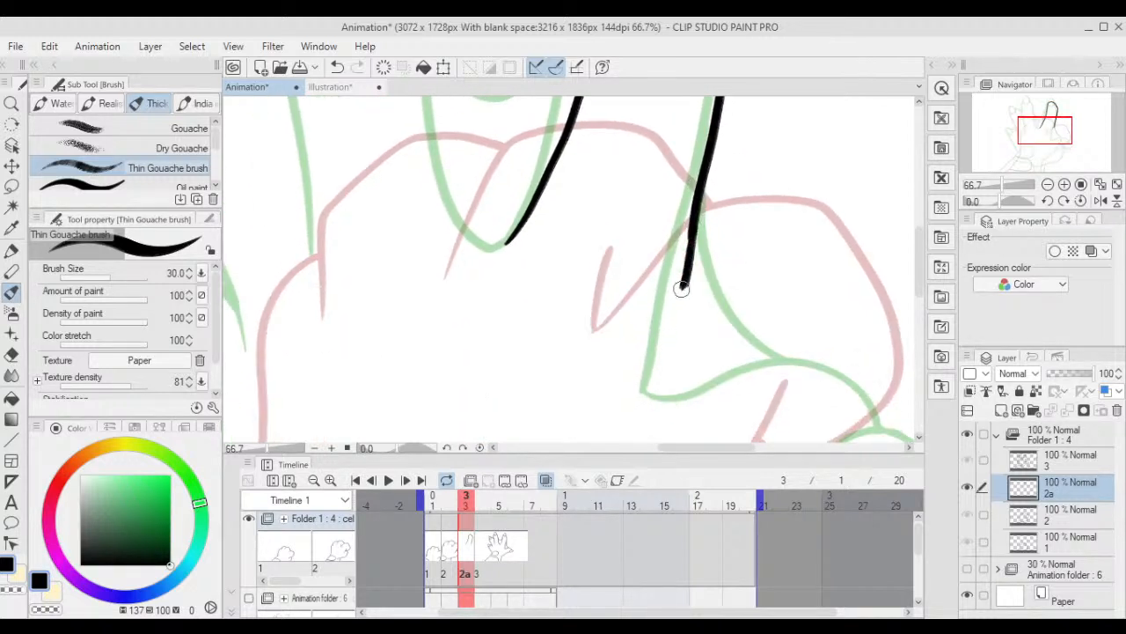
drag(682, 288, 663, 387)
key(ctrl+z)
drag(695, 225, 665, 387)
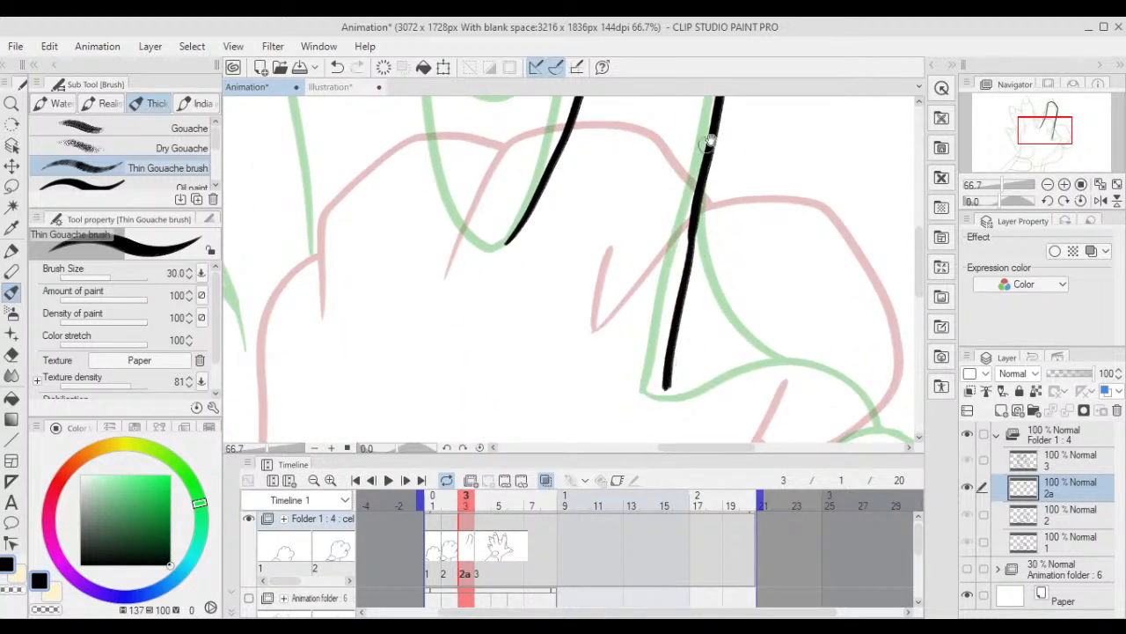
- Try to ink a claw outline on the tip of the index finger on cel 2a
scroll(710, 141, up, 3)
mouse_move(596, 236)
mouse_down()
mouse_move(598, 216)
mouse_move(704, 192)
mouse_move(647, 304)
mouse_move(616, 172)
mouse_up()
scroll(691, 186, down, 3)
mouse_move(660, 266)
mouse_down()
mouse_move(724, 166)
mouse_move(704, 111)
mouse_up()
- Try to ink the upper and lower contours of the thumb on cel 2a, offset from the green onion skin
scroll(704, 111, up, 2)
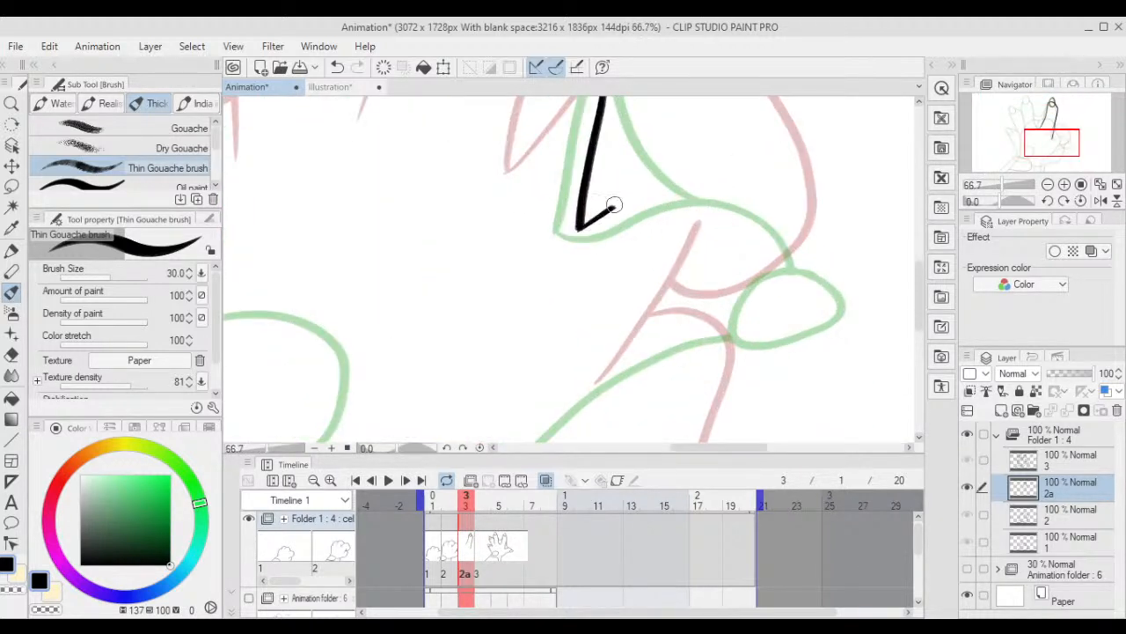
mouse_move(614, 205)
mouse_down()
mouse_move(710, 180)
mouse_move(814, 231)
mouse_up()
drag(757, 268, 815, 170)
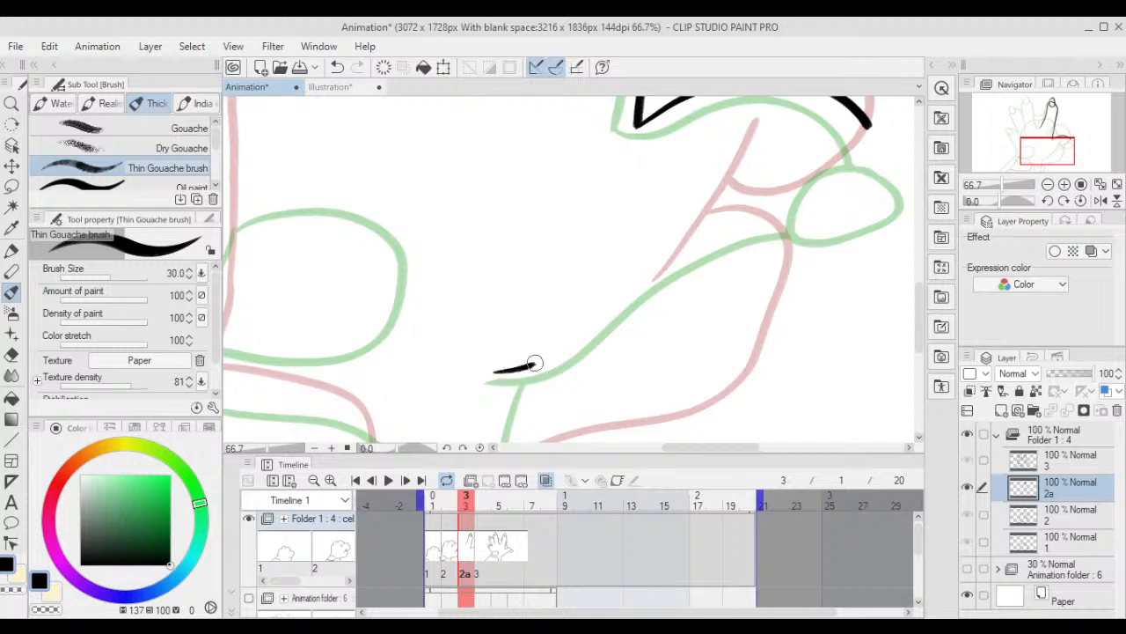
mouse_move(534, 364)
mouse_down()
mouse_move(632, 287)
mouse_move(809, 216)
mouse_up()
- Try to close the thumb's tip and ink its claw outline on cel 2a with the canvas view flipped
key(h)
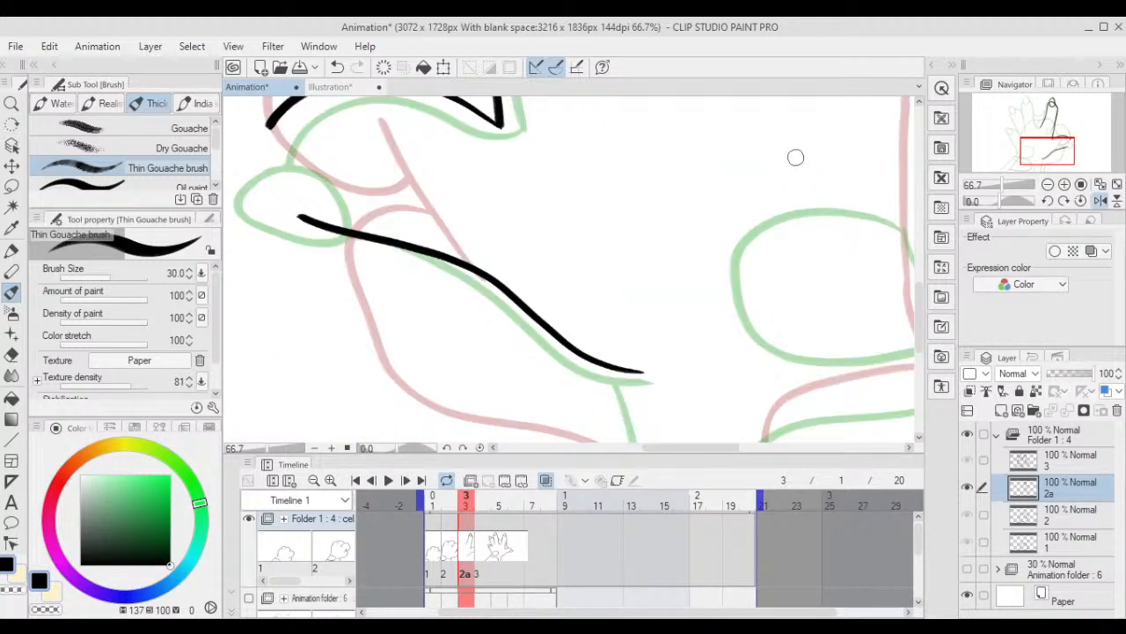
drag(405, 234, 437, 234)
key(ctrl+z)
mouse_move(303, 115)
mouse_down()
mouse_move(324, 206)
mouse_move(468, 237)
mouse_move(674, 378)
mouse_move(578, 196)
mouse_move(628, 250)
mouse_move(624, 282)
mouse_move(646, 251)
mouse_move(573, 281)
mouse_move(704, 181)
mouse_move(586, 307)
mouse_move(671, 178)
mouse_up()
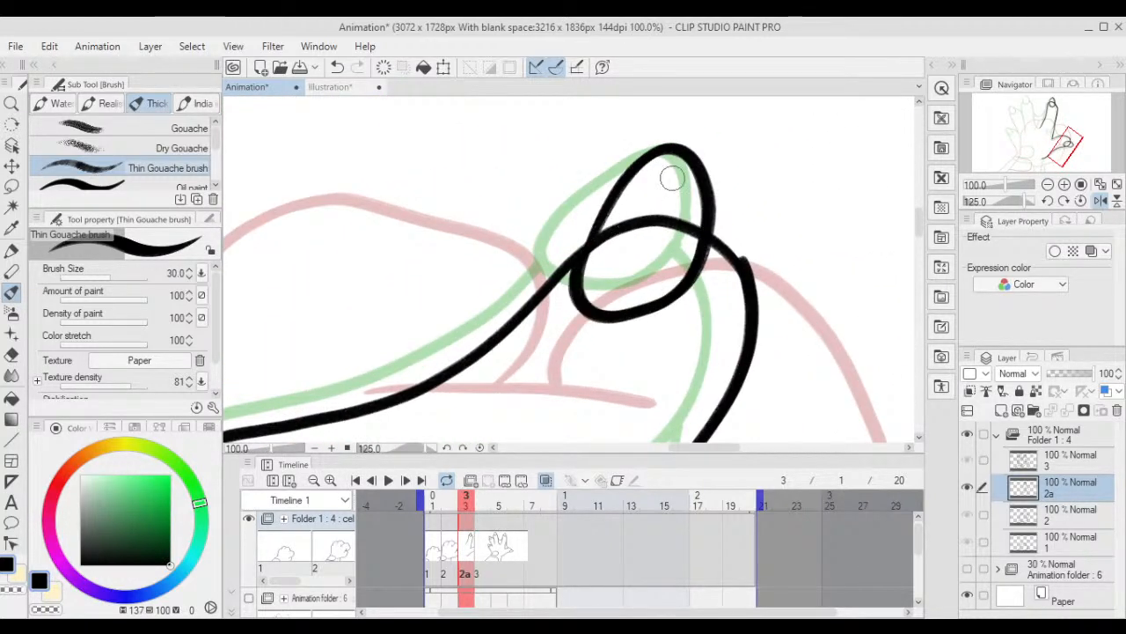
- Undo all the index finger and thumb strokes on cel 2a
key(ctrl+0)
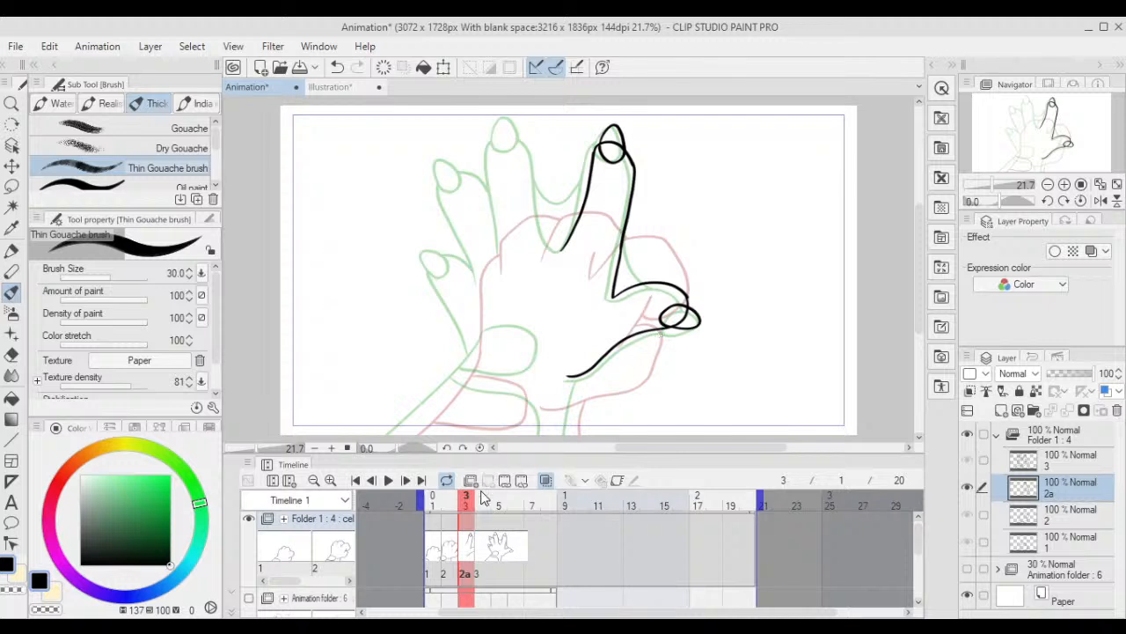
mouse_move(475, 512)
mouse_down()
mouse_move(487, 515)
mouse_move(471, 511)
mouse_up()
key(ctrl+z)
key(ctrl+z)
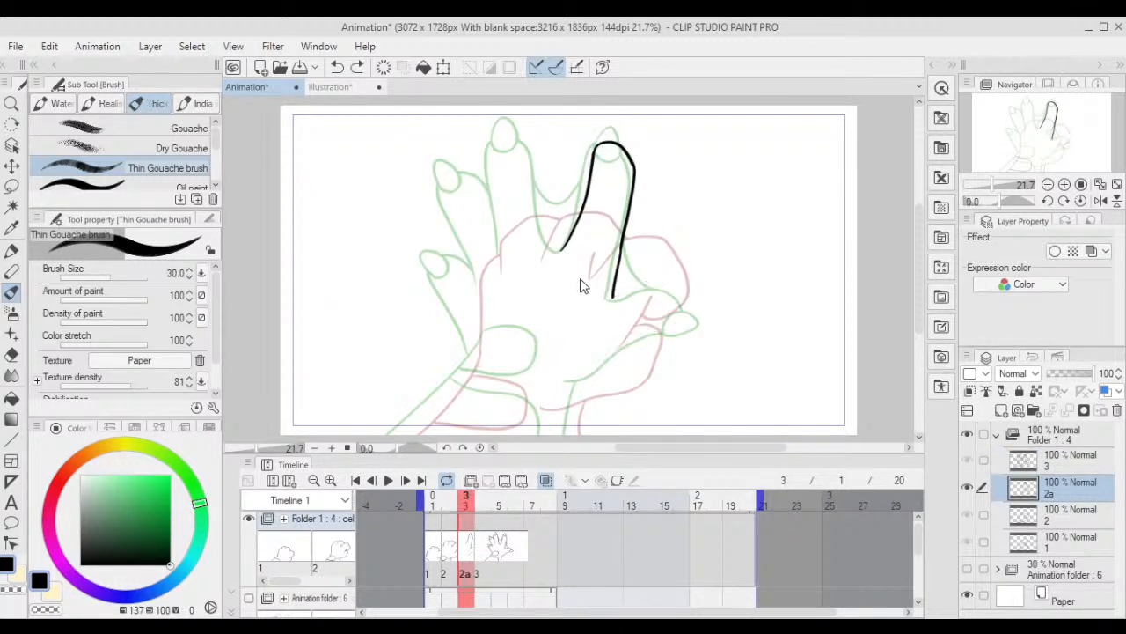
key(ctrl+z)
- Ink the index finger's claw outline on cel 2a by tracing the green onion skin of cel 3
scroll(619, 222, up, 3)
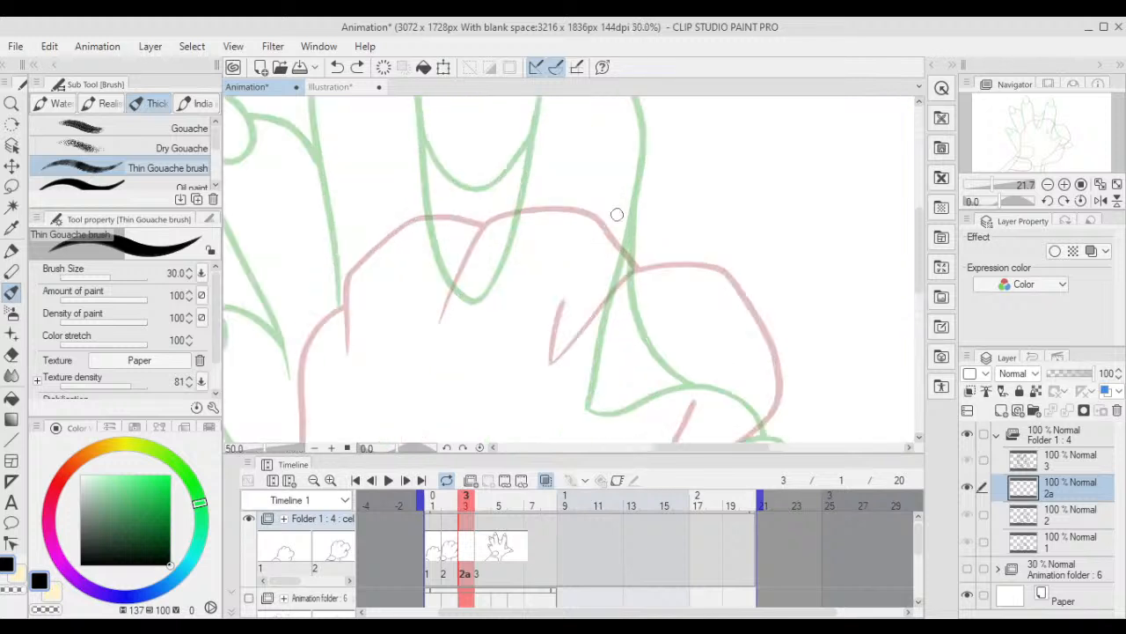
scroll(137, 361, down, 2)
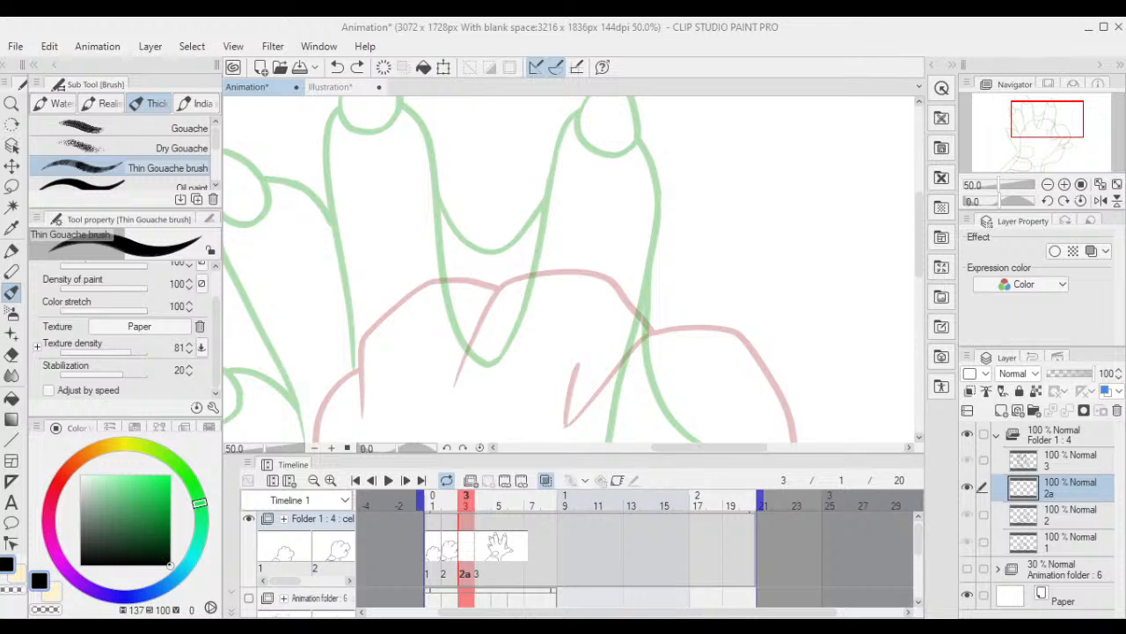
scroll(592, 186, up, 3)
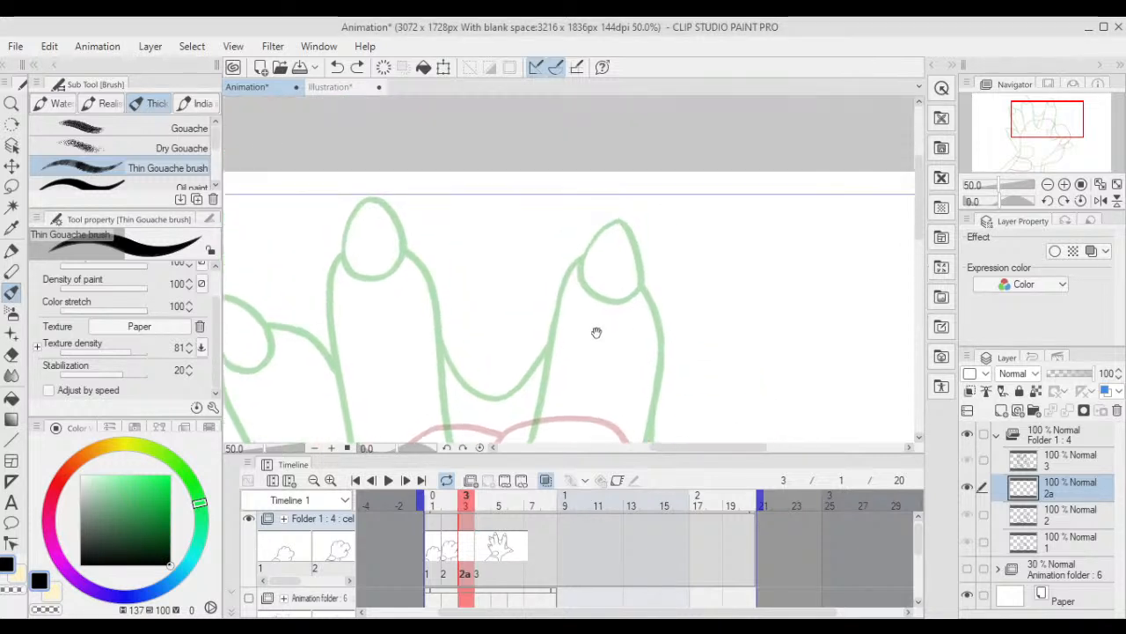
mouse_move(555, 278)
mouse_down()
mouse_move(657, 130)
mouse_move(694, 150)
mouse_move(733, 295)
mouse_move(703, 353)
mouse_move(572, 330)
mouse_up()
scroll(573, 330, down, 3)
drag(604, 264, 661, 189)
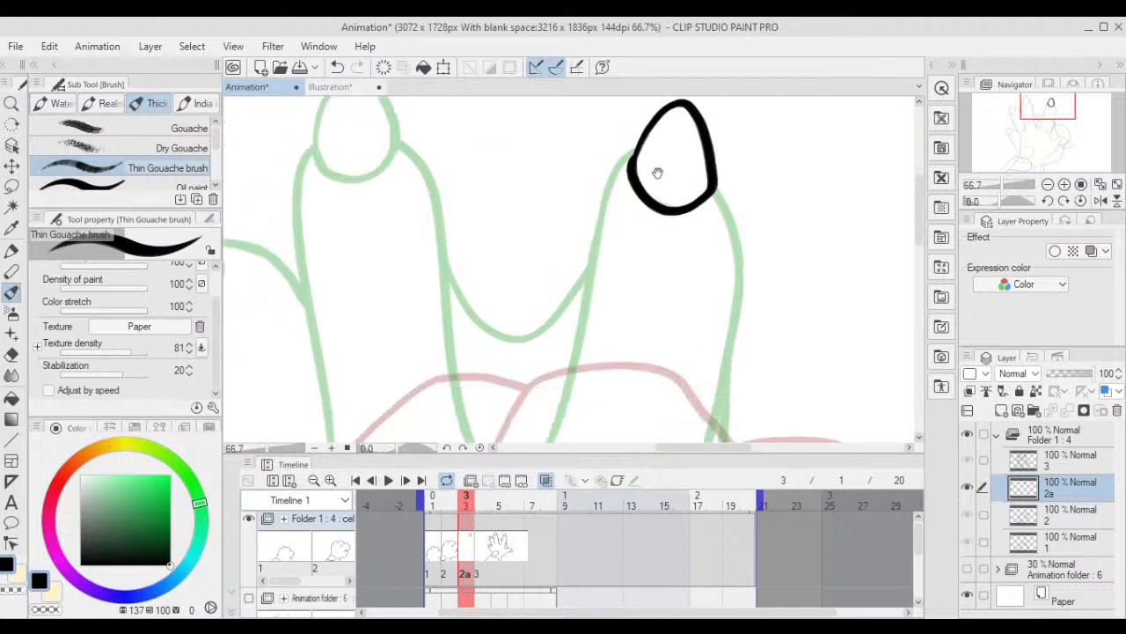
- Ink the index finger's side facing the middle finger on cel 2a, from the claw base toward the finger gap
mouse_move(643, 150)
mouse_down()
mouse_move(594, 239)
mouse_move(536, 455)
mouse_up()
drag(547, 414, 587, 276)
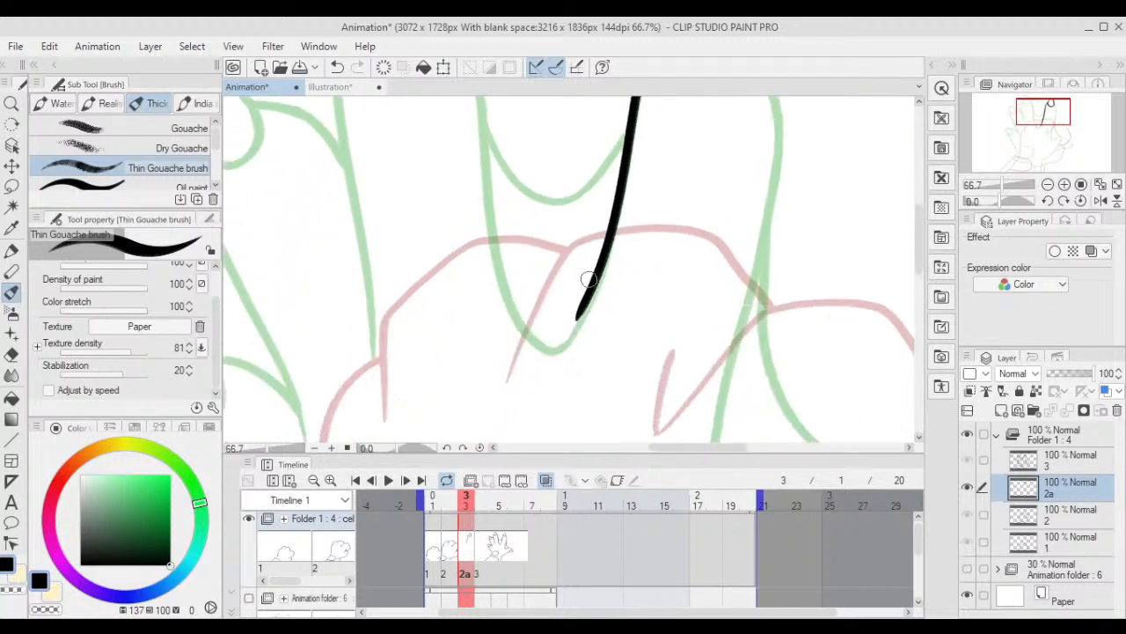
drag(656, 220, 624, 305)
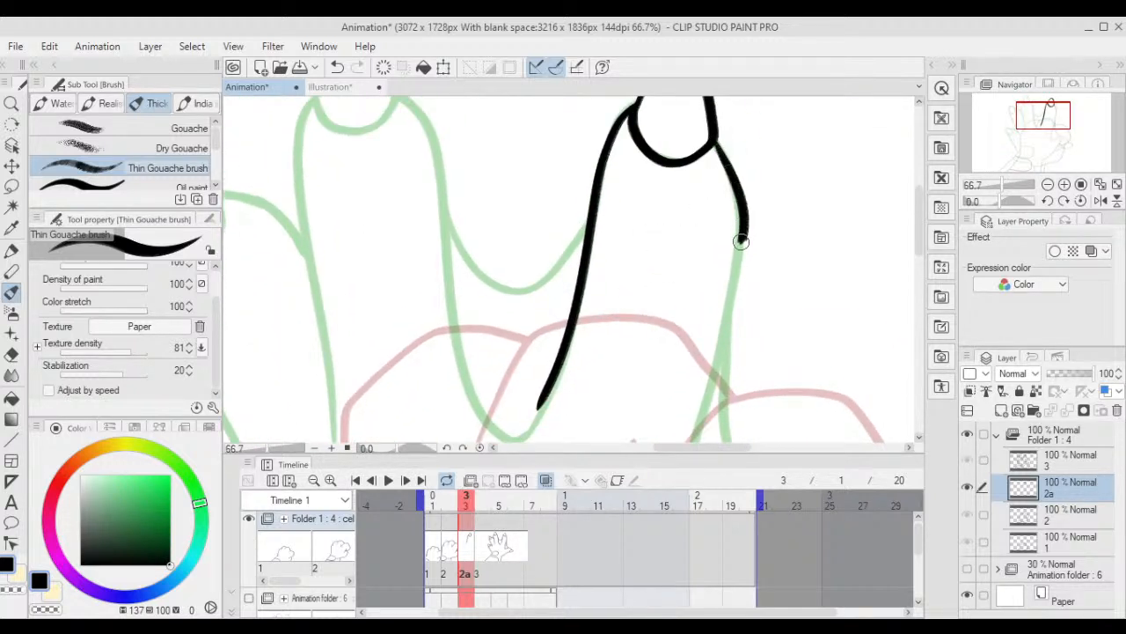
- Ink the thumb side of the index finger on cel 2a, from the claw base down to the thumb web
drag(741, 241, 686, 468)
drag(718, 354, 703, 219)
drag(676, 307, 684, 224)
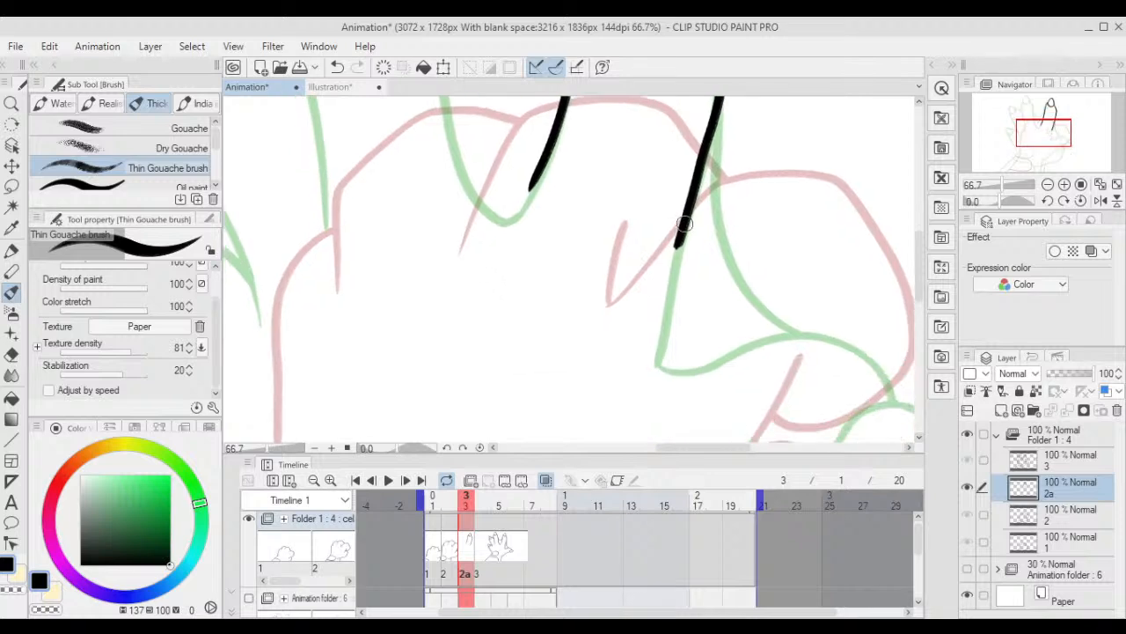
drag(601, 200, 690, 284)
- Extend the index finger's inner line with a tapered end to the bottom of the gap beside the middle finger
scroll(659, 256, up, 1)
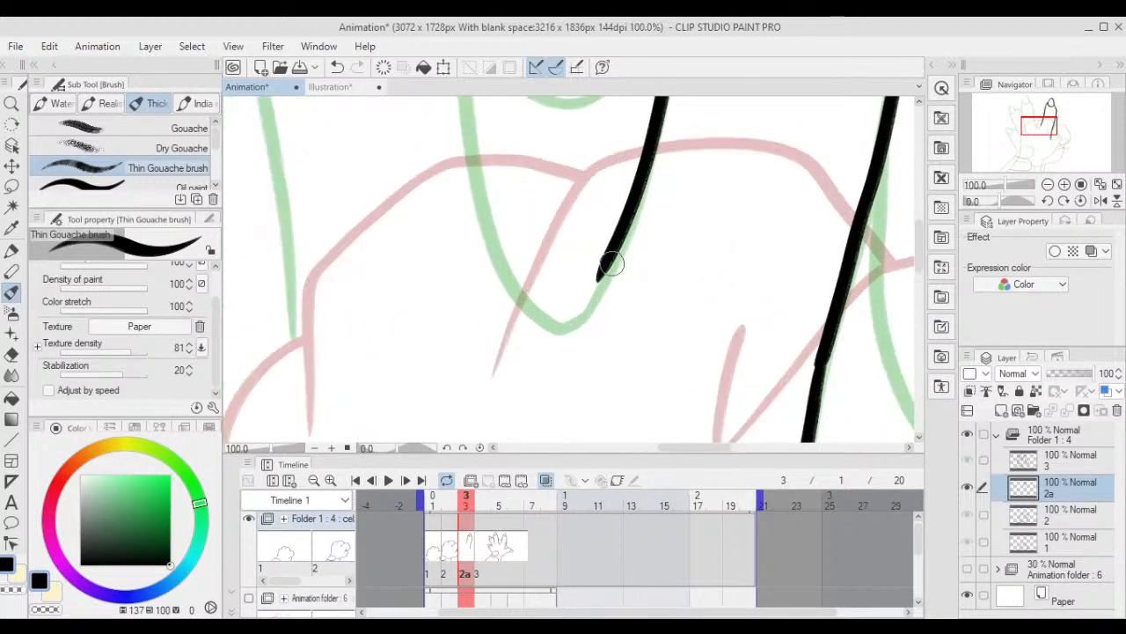
drag(578, 317, 630, 231)
scroll(683, 164, down, 2)
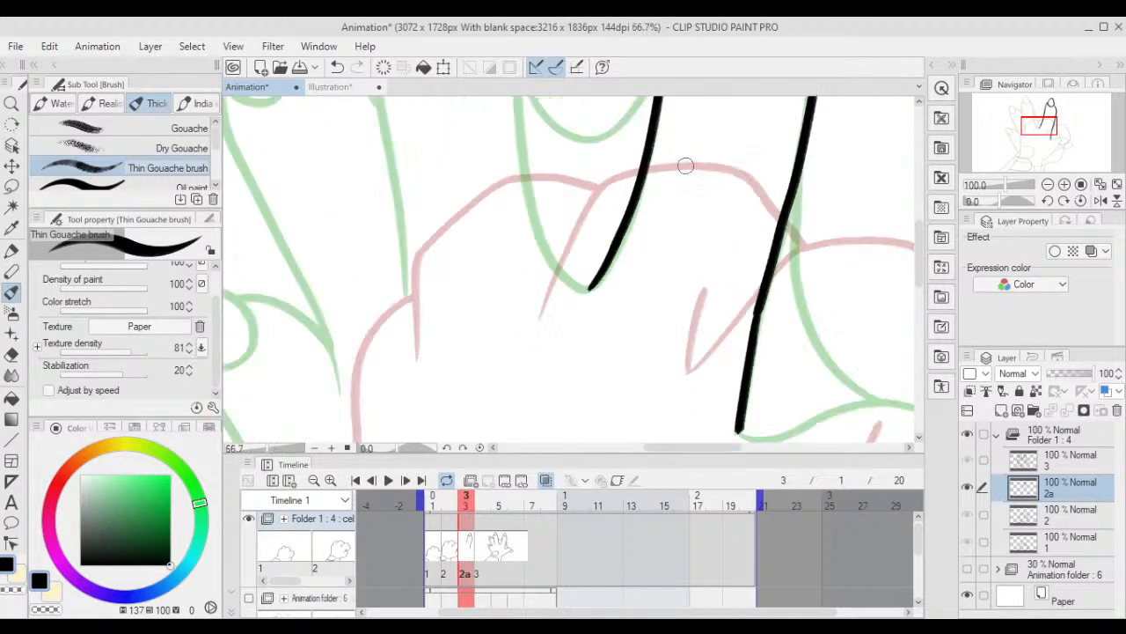
mouse_move(736, 170)
mouse_down()
mouse_move(662, 374)
mouse_move(692, 184)
mouse_up()
- Rotate the inked index finger on cel 2a slightly clockwise so its tip leans toward the thumb side, and apply the transformation
scroll(657, 252, down, 2)
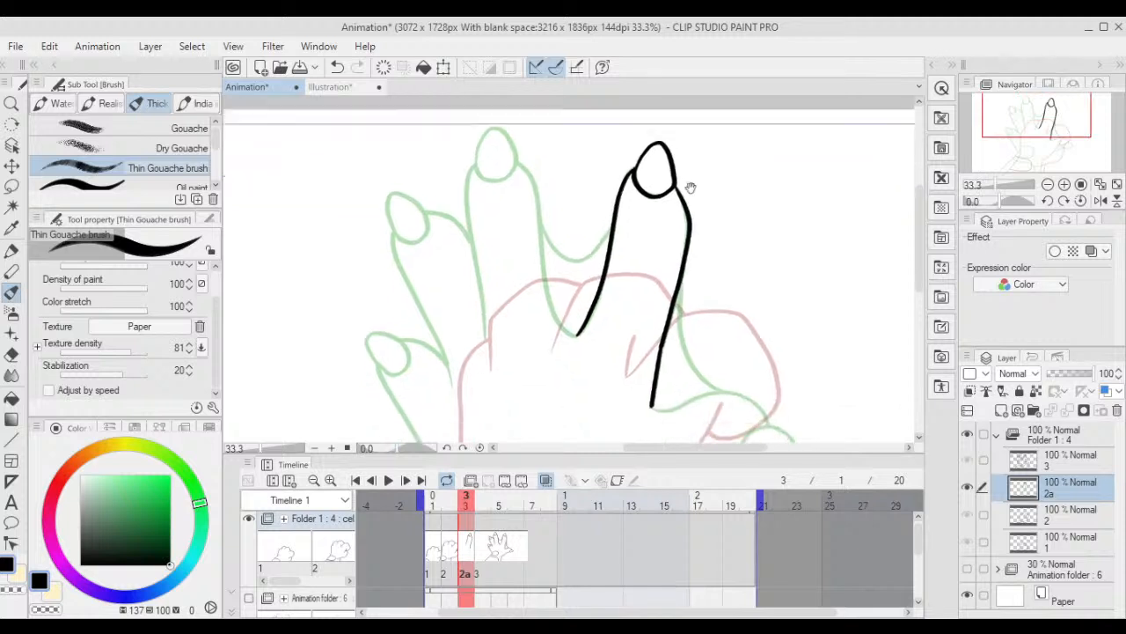
key(ctrl+t)
drag(741, 218, 742, 224)
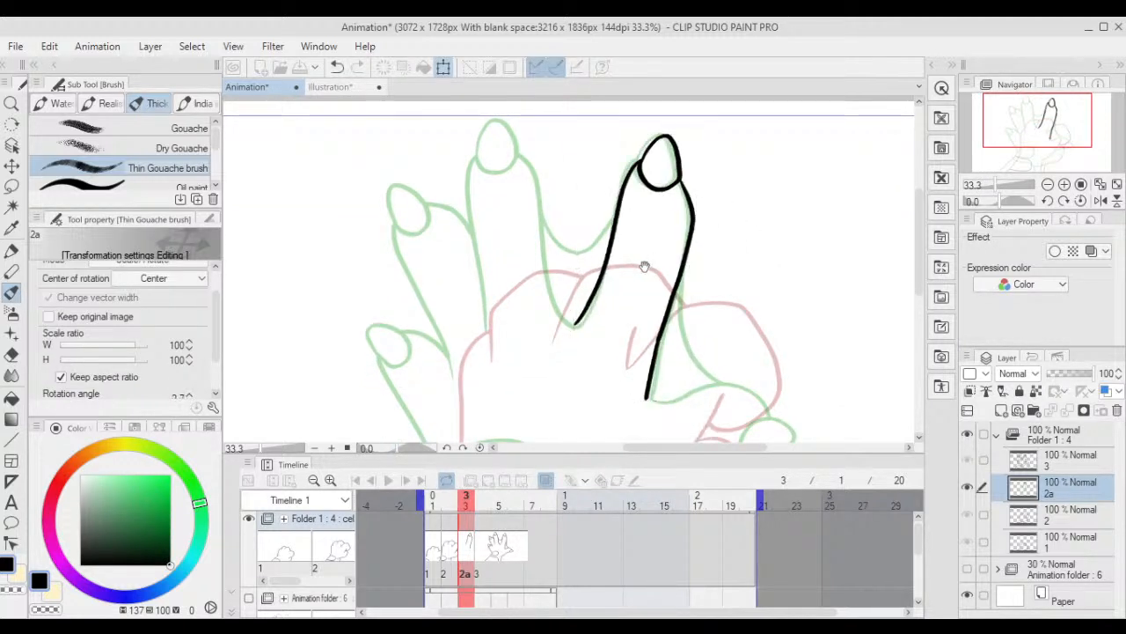
drag(643, 267, 633, 231)
scroll(633, 231, up, 1)
scroll(594, 235, down, 1)
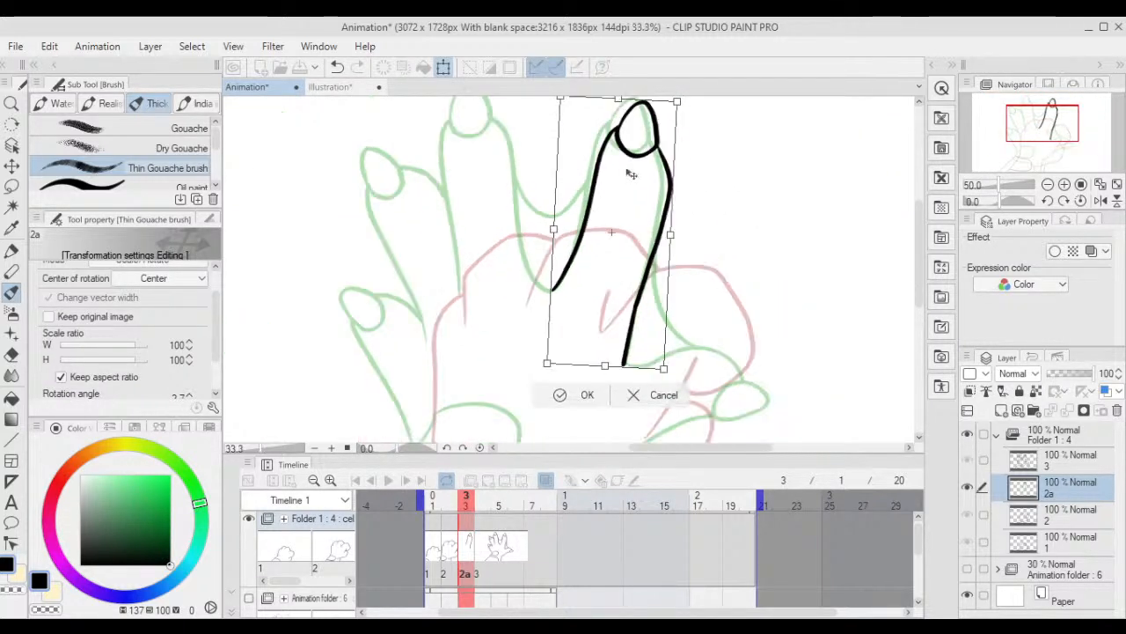
key(Return)
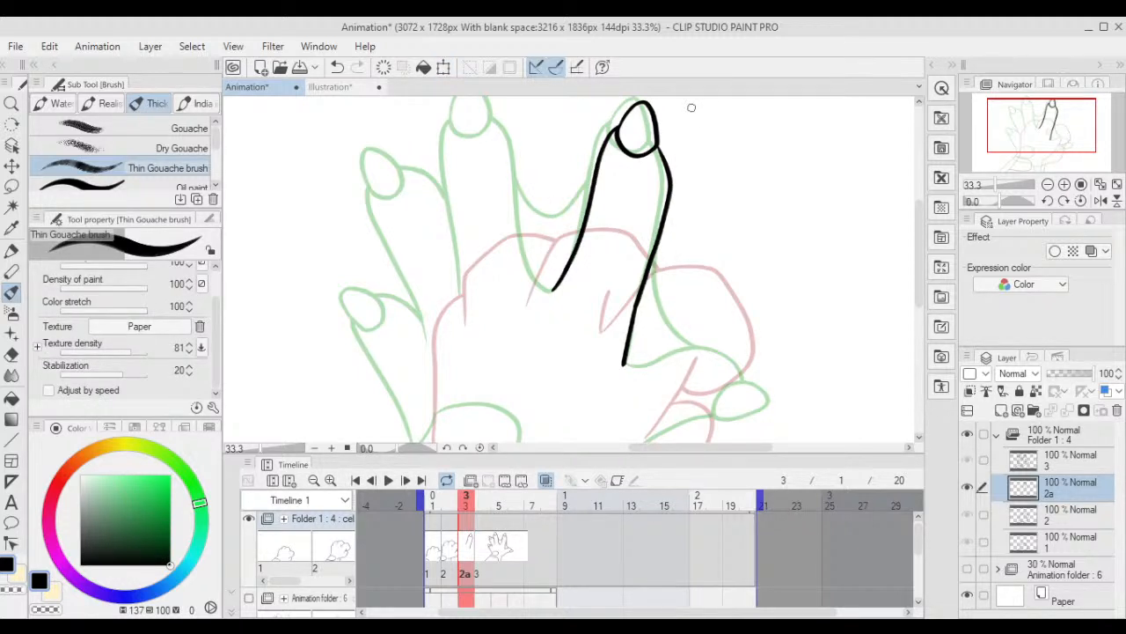
- Ink the middle finger's claw outline on cel 2a over the green onion skin
scroll(596, 273, up, 2)
drag(505, 269, 554, 281)
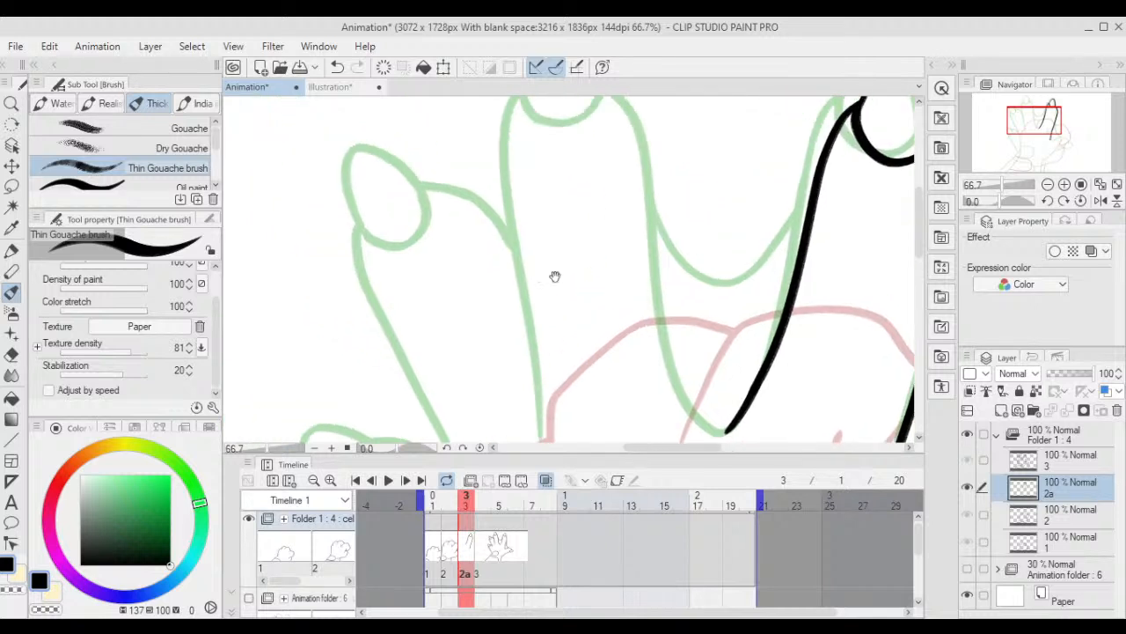
drag(585, 246, 635, 348)
scroll(538, 241, up, 2)
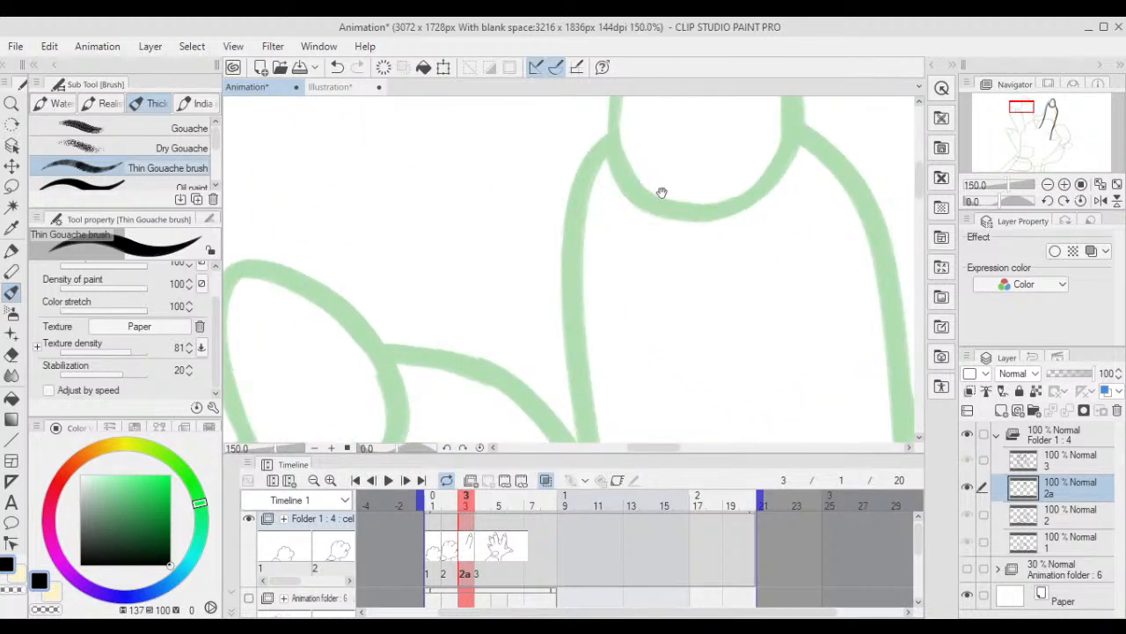
drag(661, 191, 615, 331)
mouse_move(568, 283)
mouse_down()
mouse_move(592, 168)
mouse_move(637, 121)
mouse_move(693, 130)
mouse_move(734, 189)
mouse_move(744, 280)
mouse_move(611, 344)
mouse_up()
- Ink the middle finger's side facing the index finger on cel 2a, from the claw base down toward the finger gap
scroll(659, 231, down, 1)
mouse_move(659, 231)
mouse_down()
mouse_move(664, 116)
mouse_move(704, 209)
mouse_move(718, 329)
mouse_move(674, 266)
mouse_up()
scroll(718, 329, down, 1)
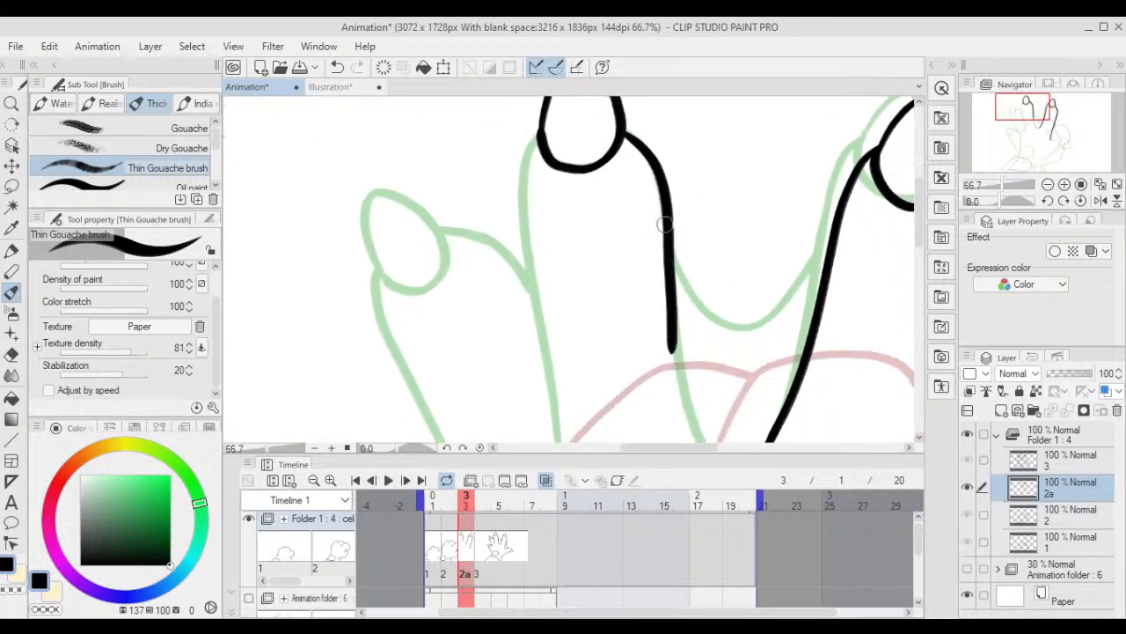
key(ctrl+z)
drag(645, 150, 699, 436)
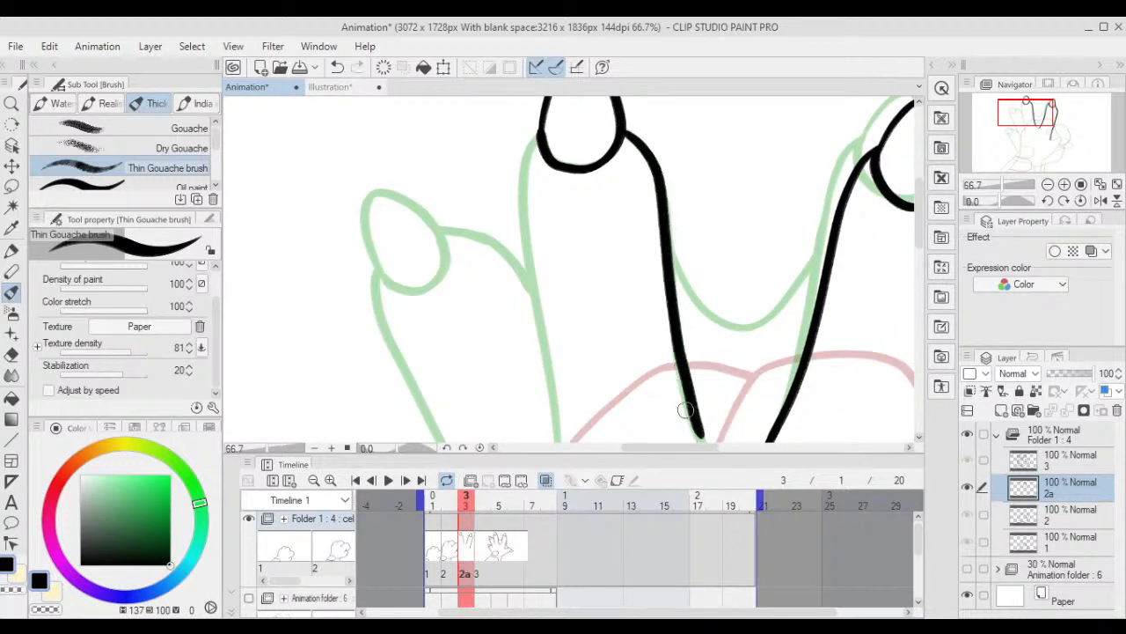
- Ink the middle finger's side facing the ring finger on cel 2a, from the claw base down toward the palm
mouse_move(542, 171)
mouse_down()
mouse_move(586, 166)
mouse_move(563, 211)
mouse_move(607, 435)
mouse_up()
drag(601, 390, 586, 197)
key(e)
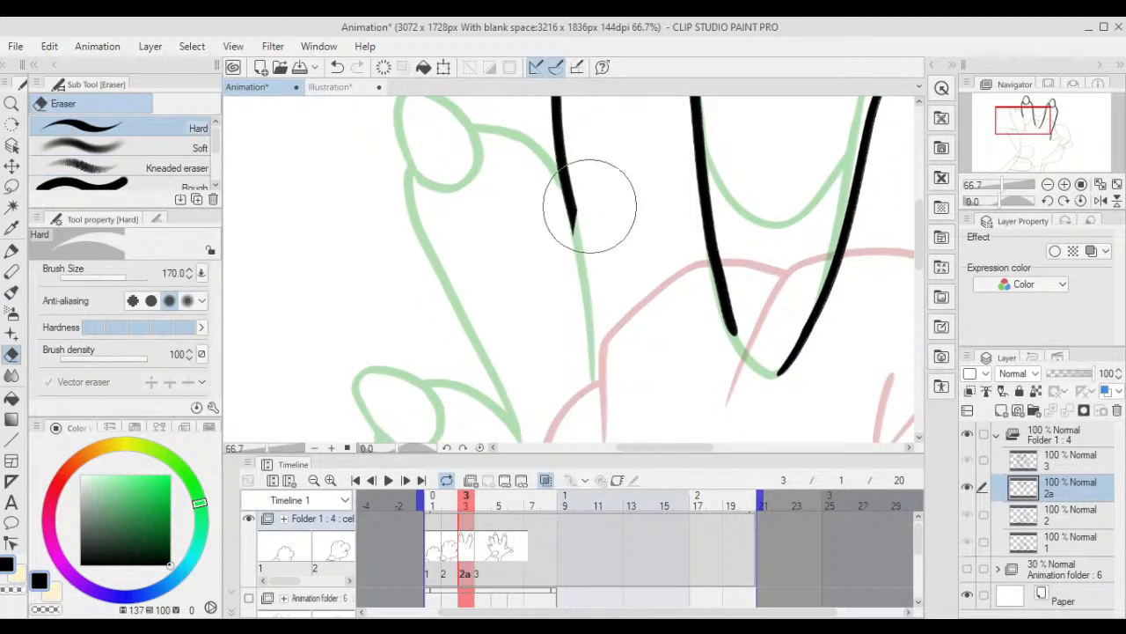
key(b)
mouse_move(577, 252)
mouse_down()
mouse_move(591, 378)
mouse_move(569, 188)
mouse_up()
key(ctrl+z)
- Ink the ring finger's claw outline on cel 2a over the green onion skin
scroll(734, 207, down, 1)
scroll(661, 320, up, 3)
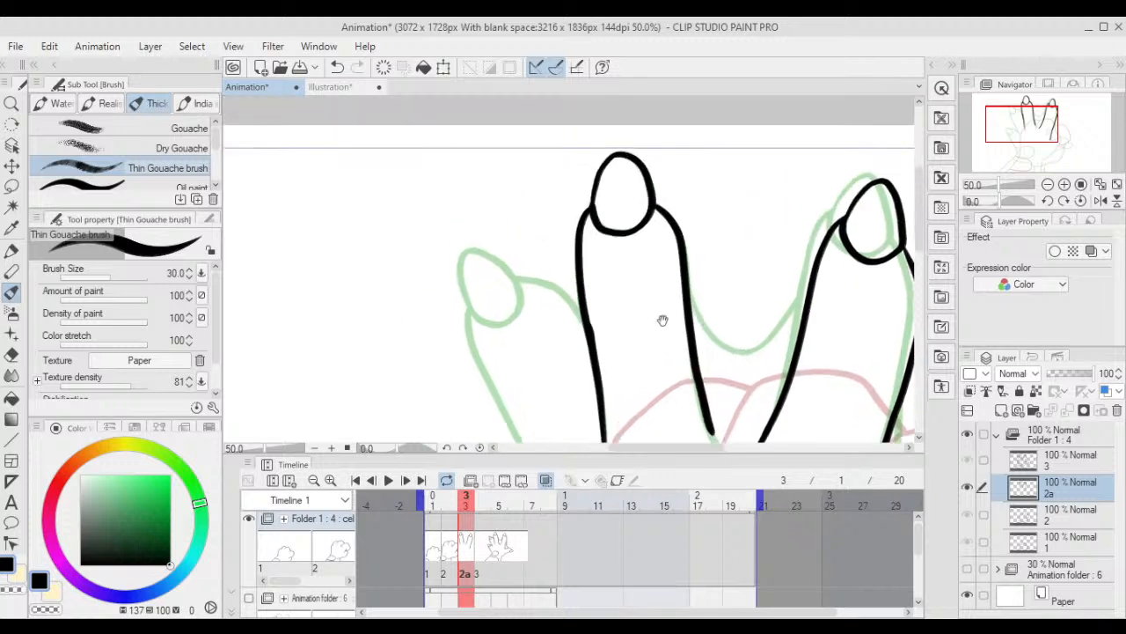
mouse_move(535, 276)
mouse_down()
mouse_move(516, 150)
mouse_move(604, 198)
mouse_move(607, 288)
mouse_move(525, 275)
mouse_up()
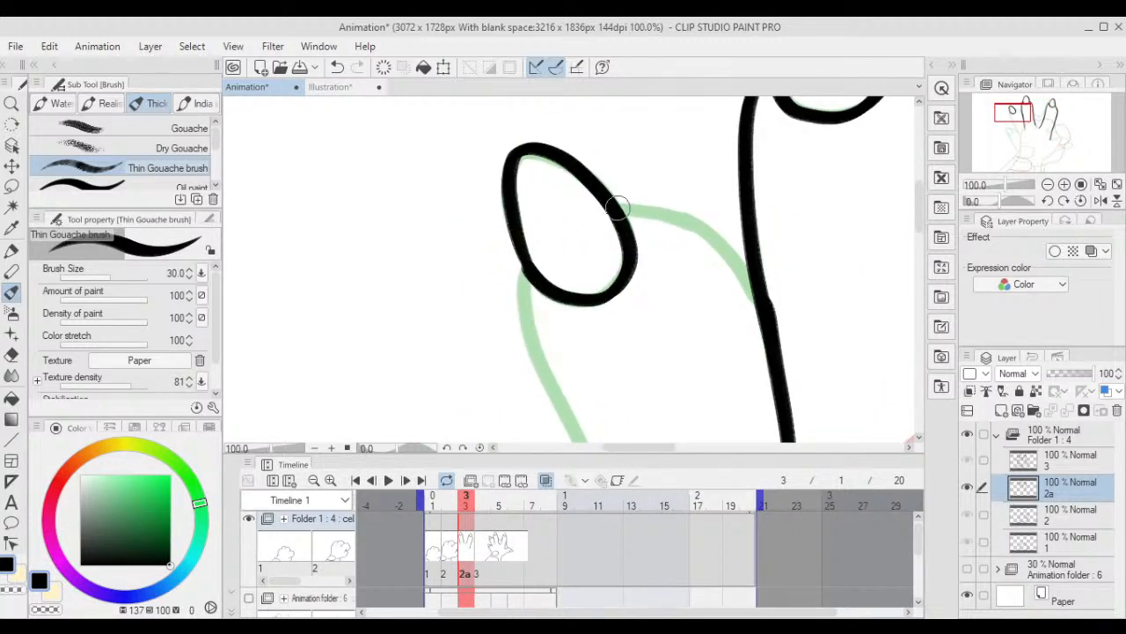
- Ink both sides of the ring finger on cel 2a, from the claw base to the middle finger and down toward the palm
mouse_move(618, 207)
mouse_down()
mouse_move(699, 226)
mouse_move(766, 310)
mouse_up()
scroll(598, 181, down, 1)
mouse_move(557, 156)
mouse_down()
mouse_move(577, 227)
mouse_move(649, 372)
mouse_up()
scroll(652, 374, down, 1)
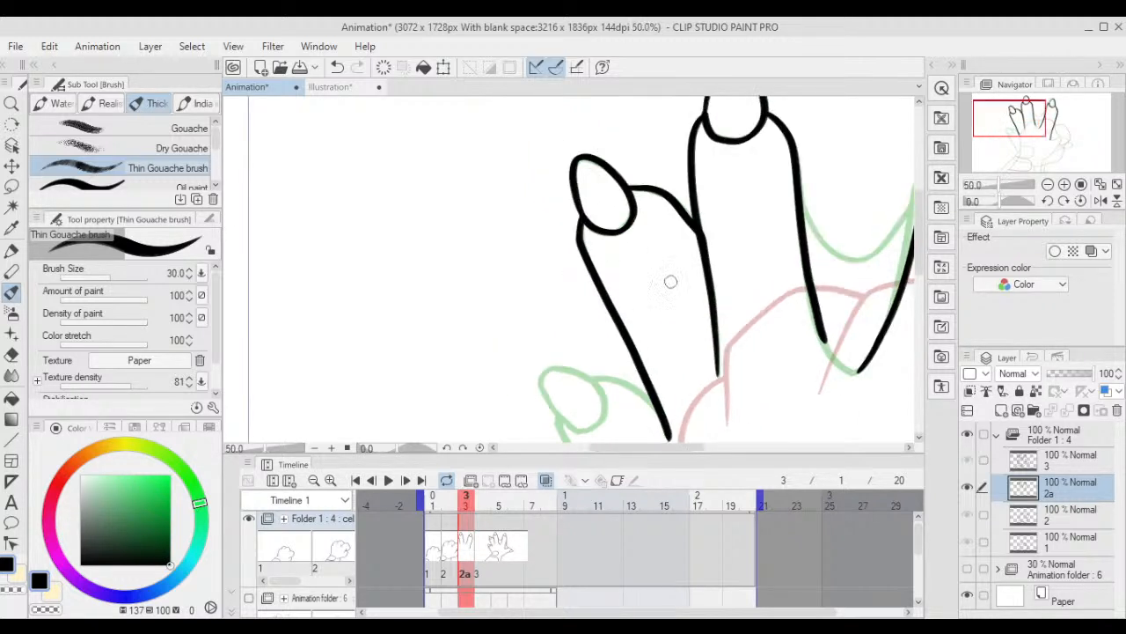
key(e)
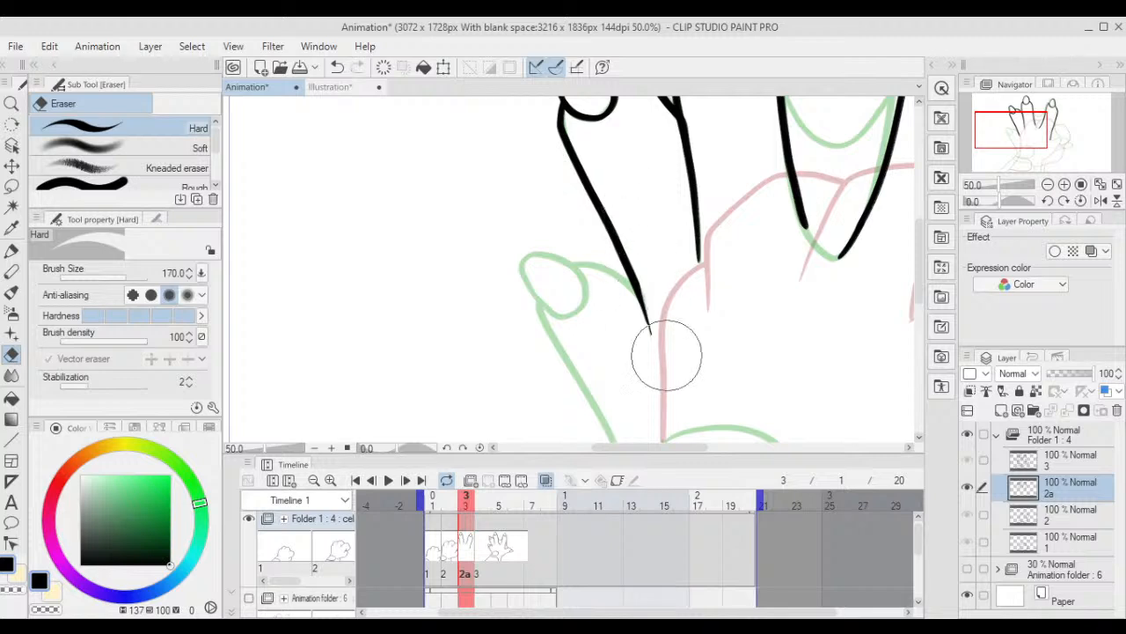
scroll(649, 257, down, 1)
key(m)
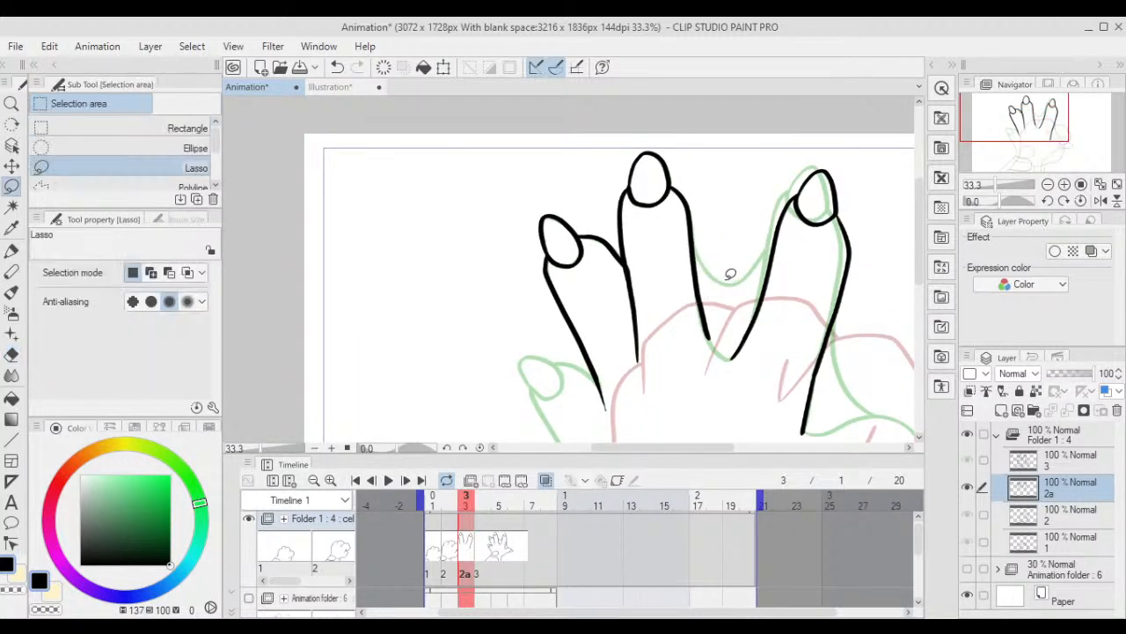
mouse_move(730, 281)
mouse_down()
mouse_move(491, 364)
mouse_move(528, 138)
mouse_up()
key(ctrl+t)
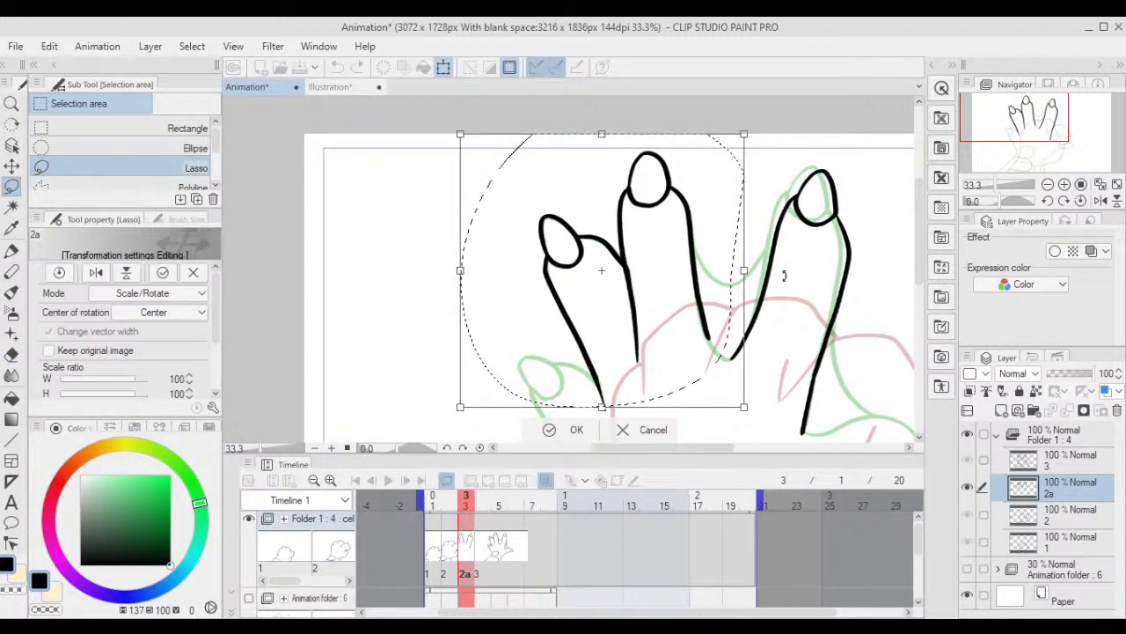
drag(784, 276, 787, 282)
key(space)
drag(651, 249, 607, 217)
scroll(585, 247, up, 1)
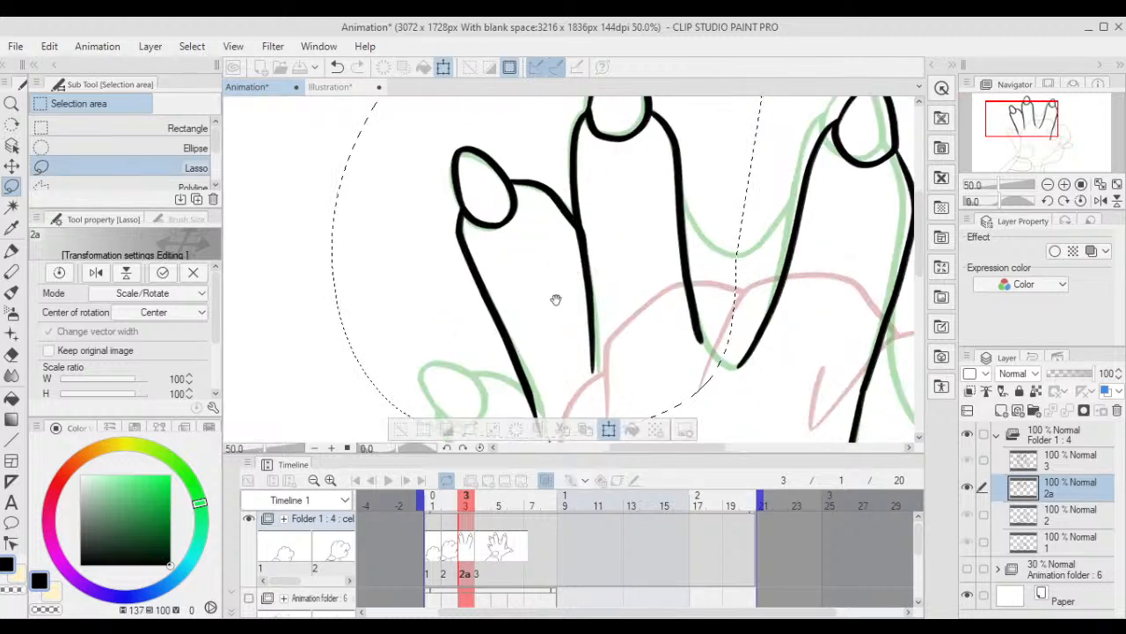
mouse_move(556, 299)
mouse_down()
mouse_move(584, 239)
mouse_move(563, 261)
mouse_move(573, 290)
mouse_up()
scroll(578, 272, up, 1)
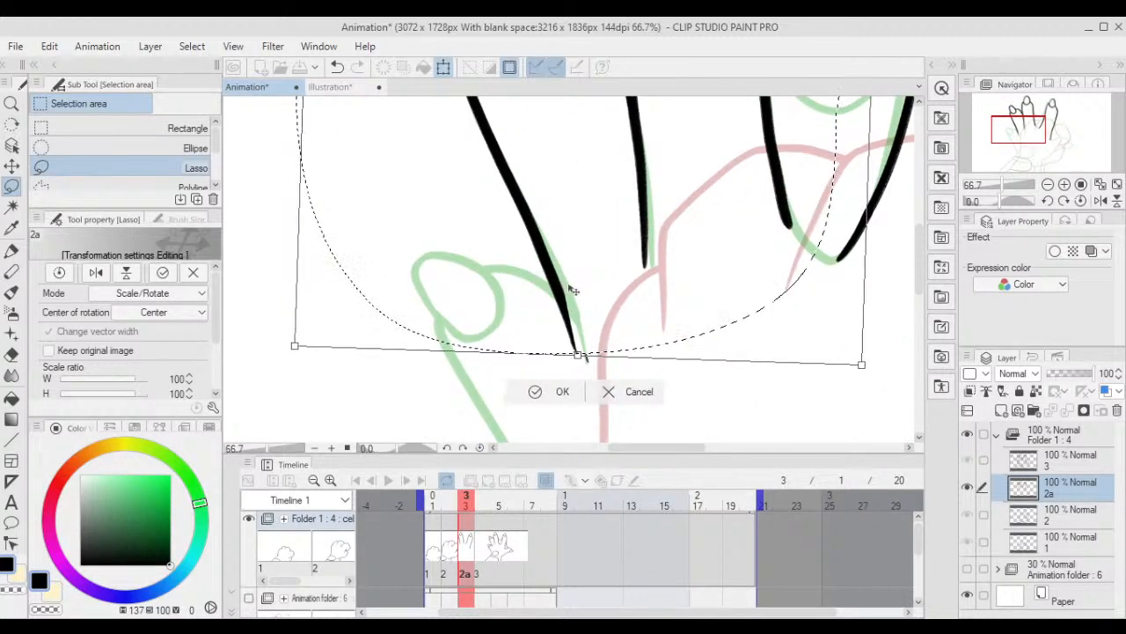
click(635, 393)
scroll(634, 354, down, 1)
click(749, 420)
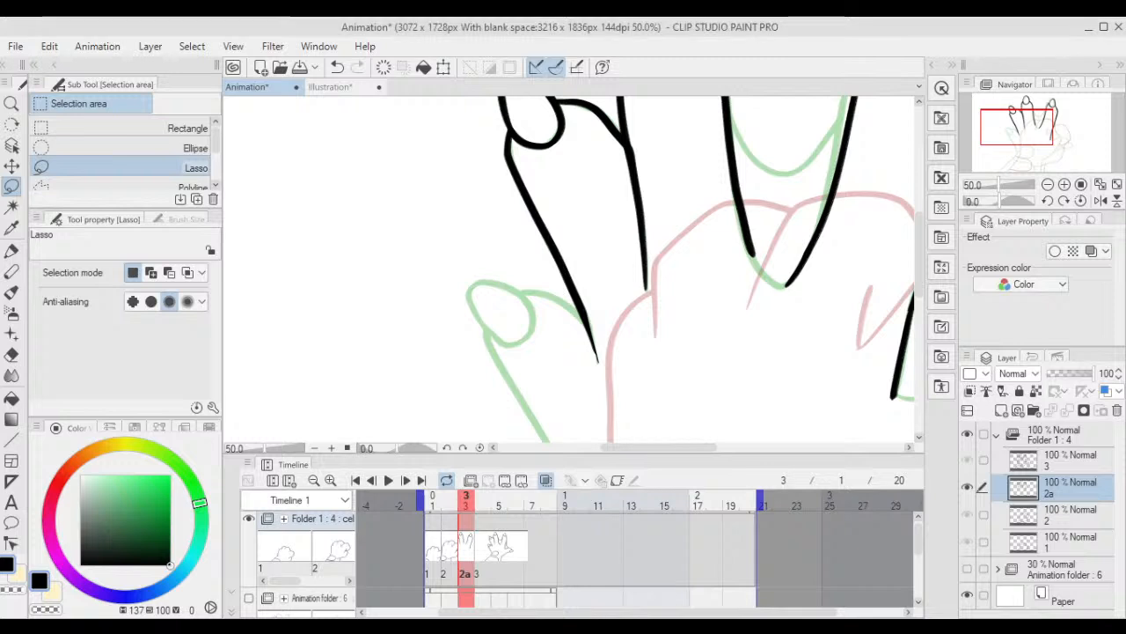
drag(767, 207, 755, 283)
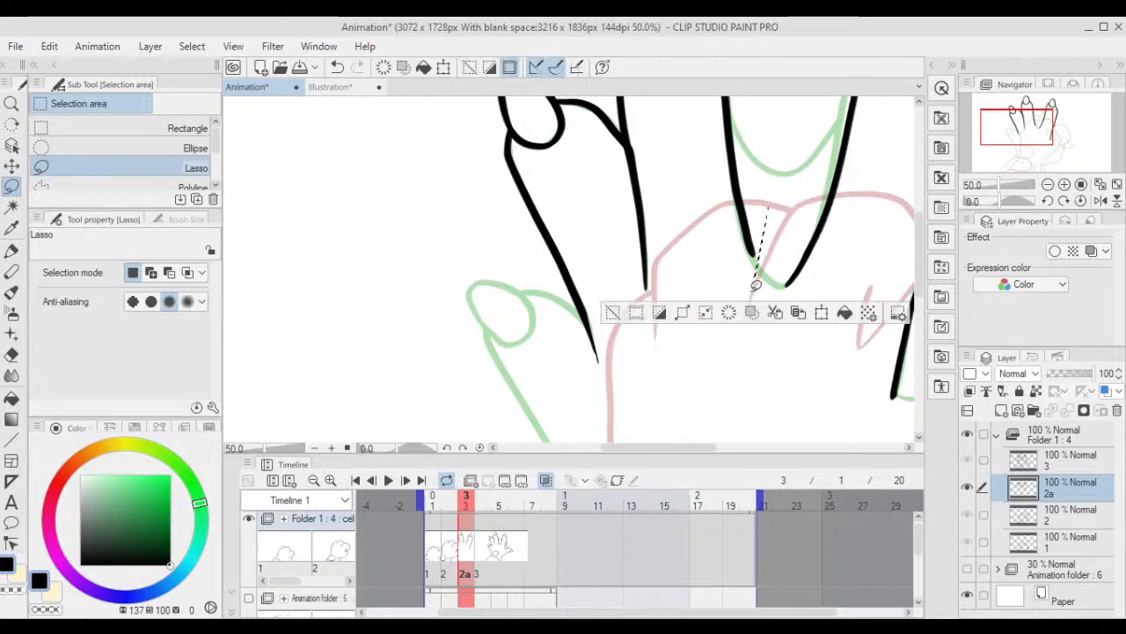
click(765, 179)
- Lasso the inked ring and middle fingers on cel 2a, rotate them slightly clockwise off the green onion skin, and deselect
scroll(766, 179, down, 2)
drag(774, 180, 751, 274)
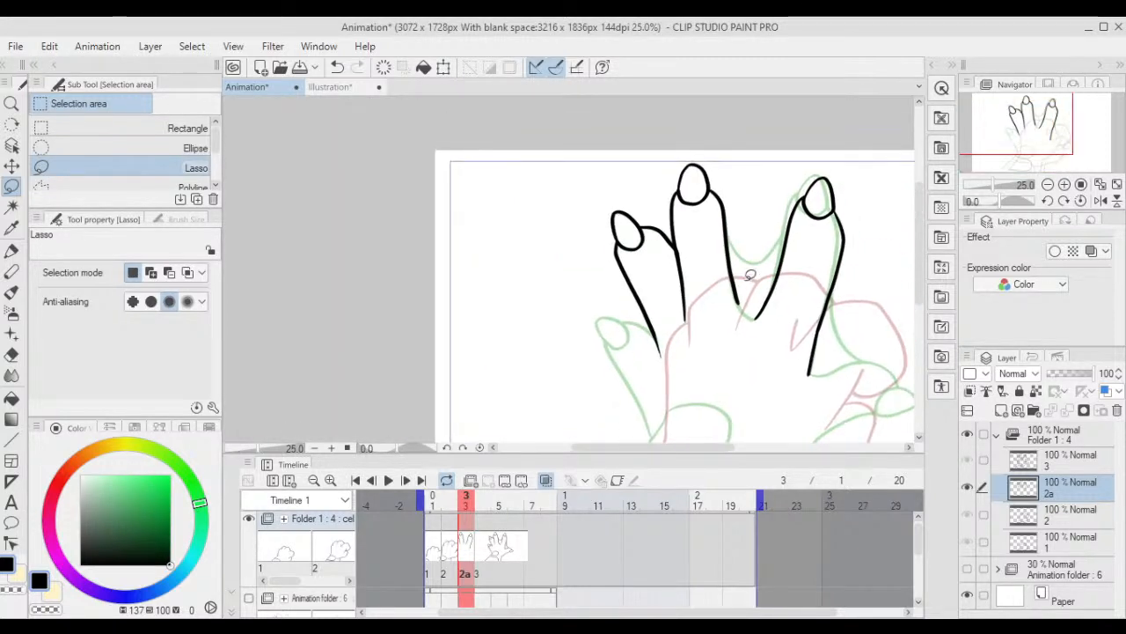
mouse_move(670, 372)
mouse_down()
mouse_move(565, 193)
mouse_move(756, 162)
mouse_move(753, 268)
mouse_up()
key(ctrl+t)
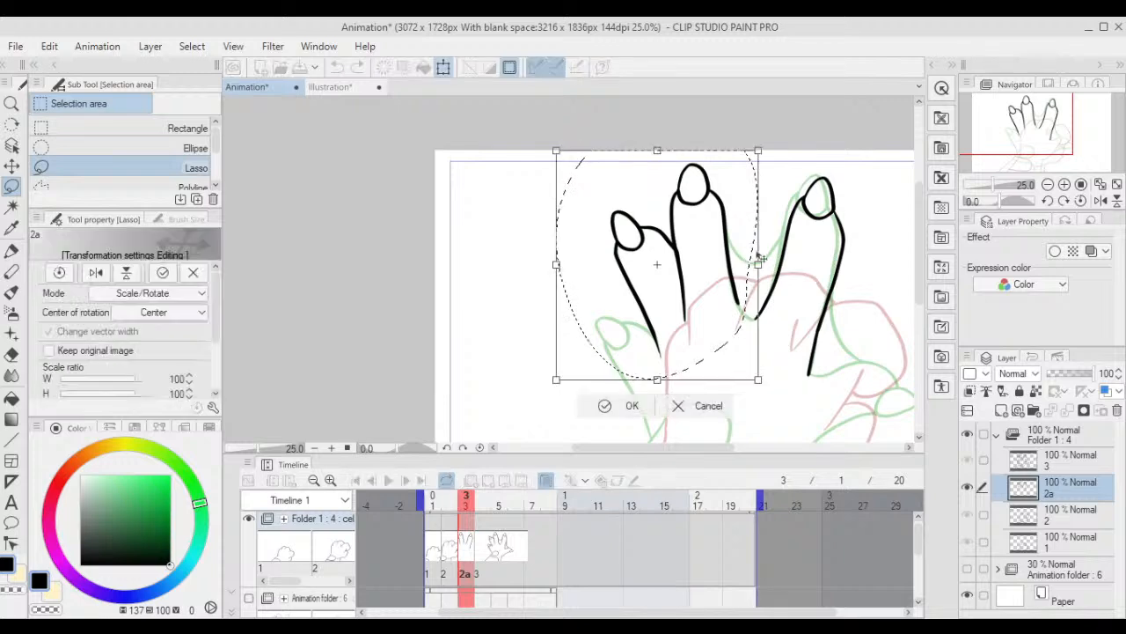
scroll(774, 163, up, 1)
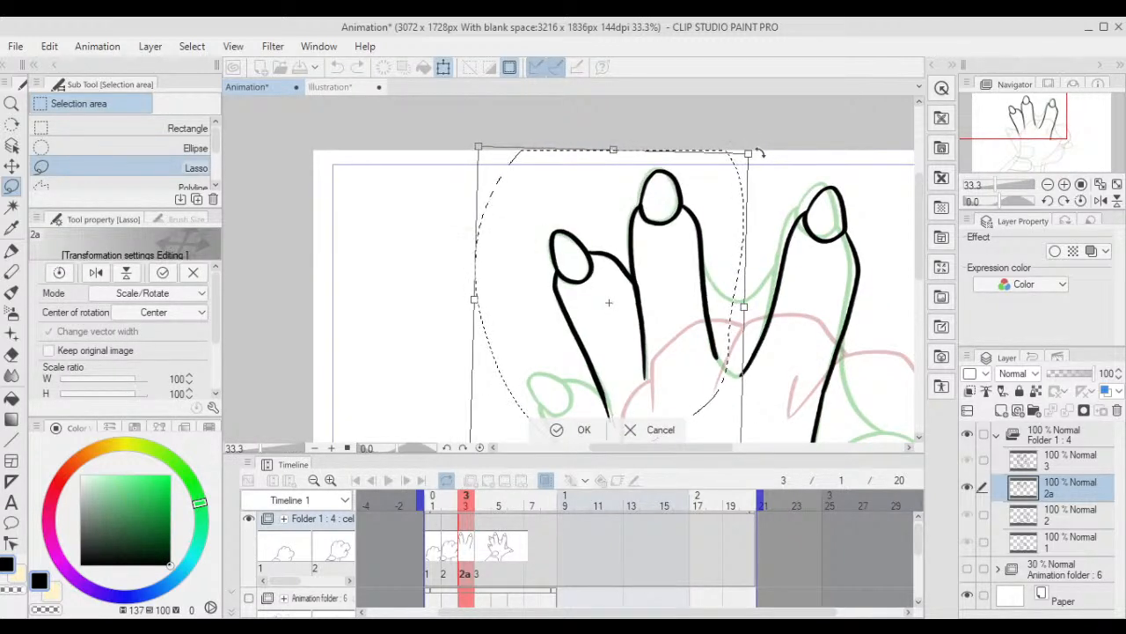
key(Return)
drag(634, 313, 657, 224)
scroll(657, 223, up, 1)
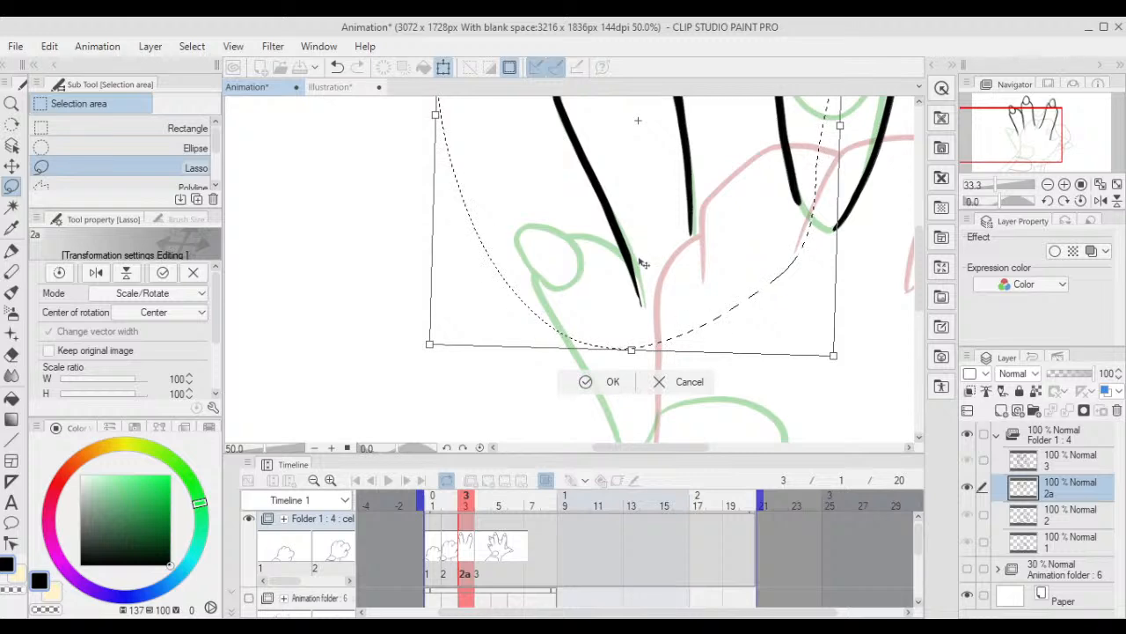
scroll(642, 264, up, 2)
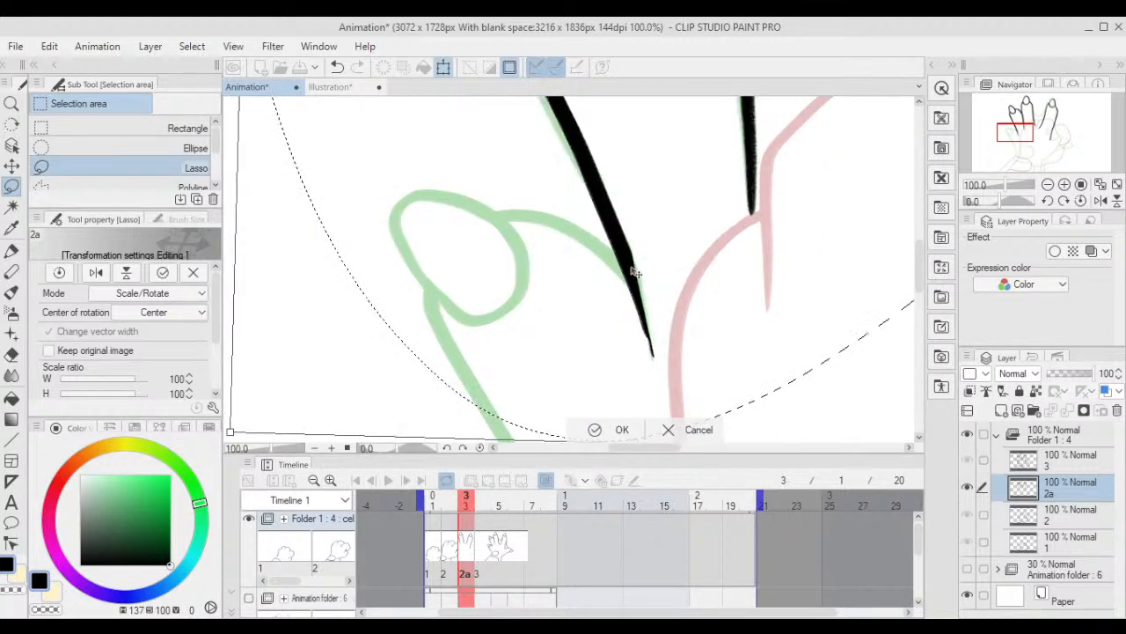
scroll(684, 261, down, 4)
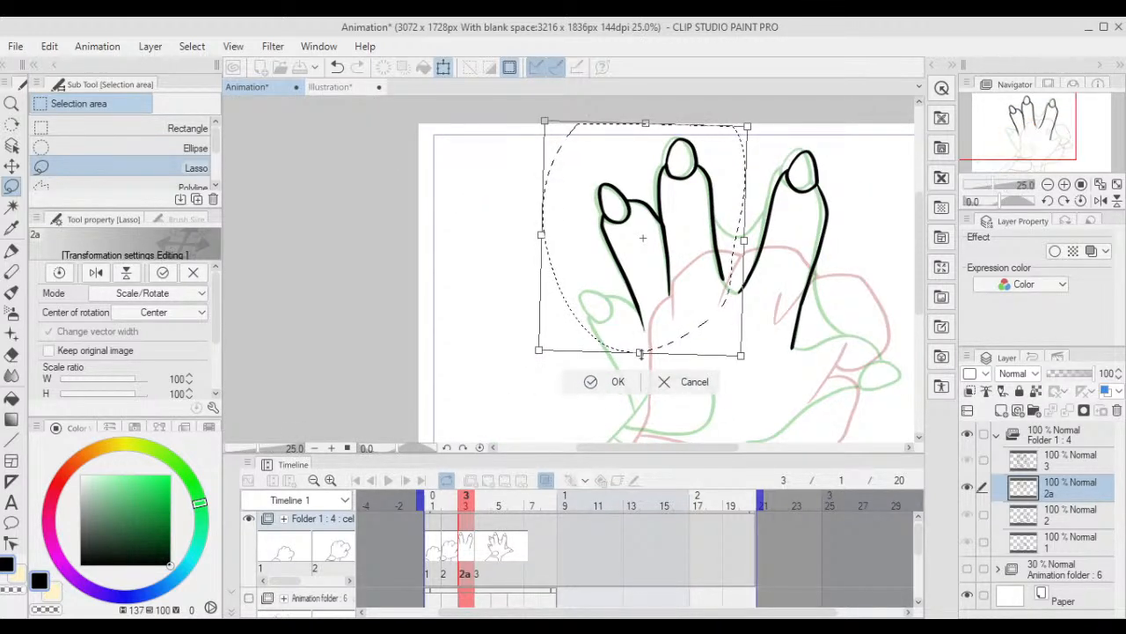
key(Return)
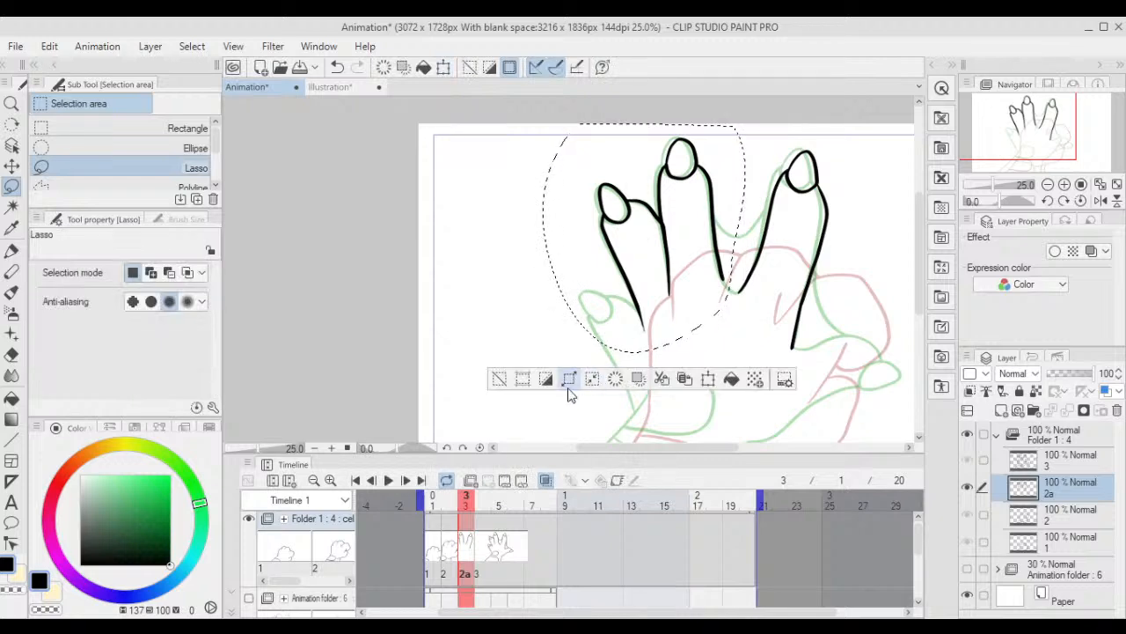
key(ctrl+d)
- Play the hand animation from frame 1 to check how the in-between cel 2a moves
drag(819, 158, 762, 210)
scroll(749, 147, down, 1)
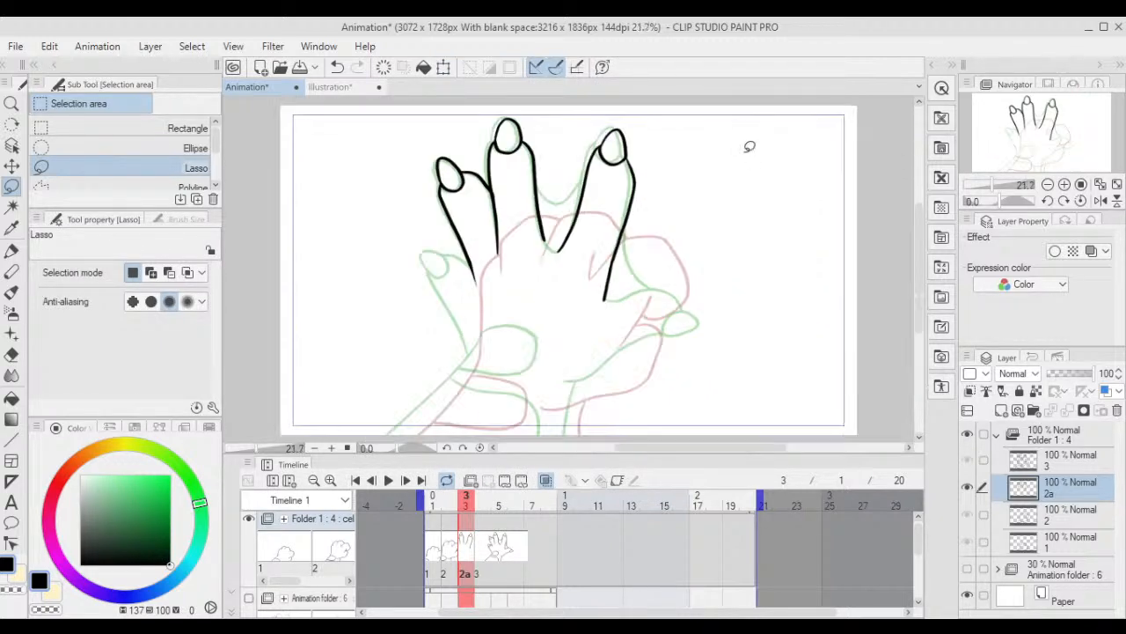
drag(471, 500, 432, 506)
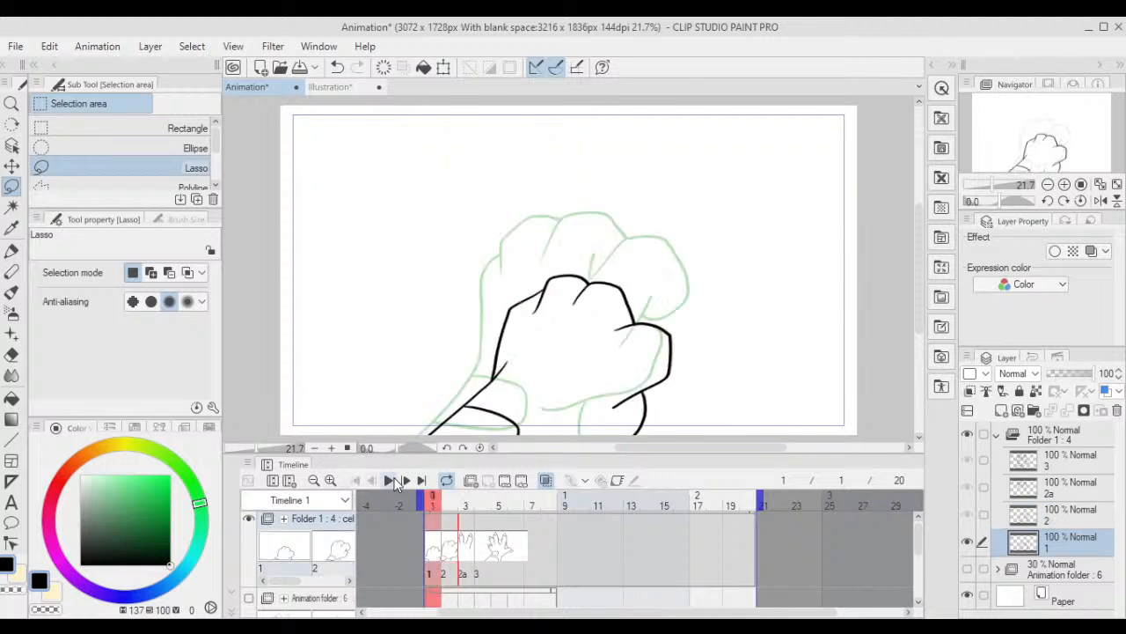
click(388, 481)
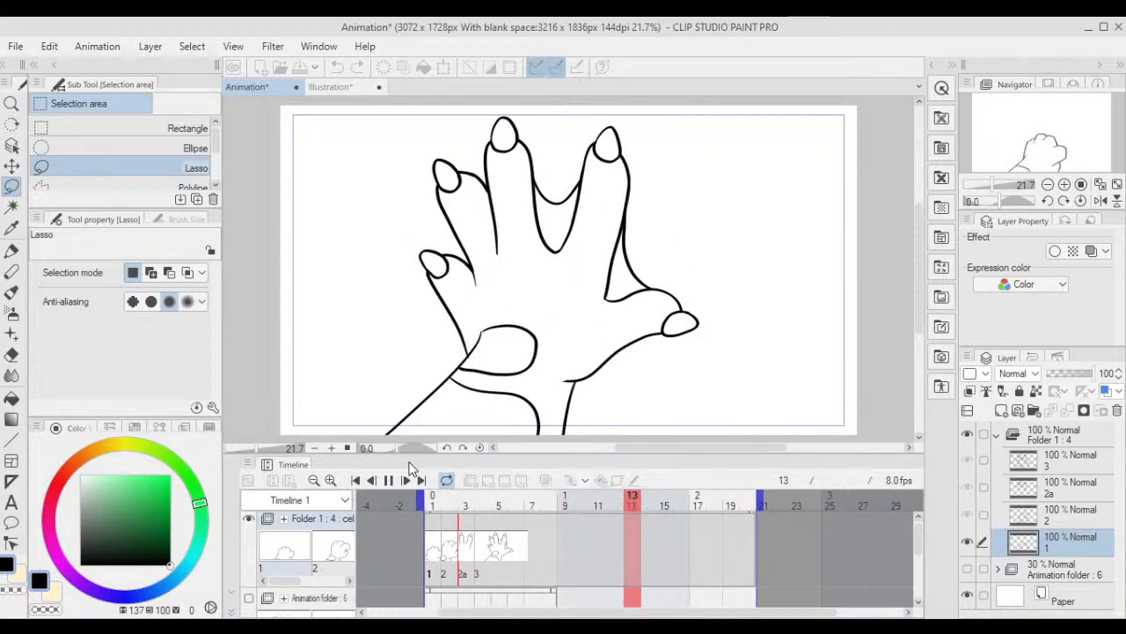
- Stop playback and, on cel 2a, ink the little finger's claw and upper edge with the Thin Gouache brush
click(388, 480)
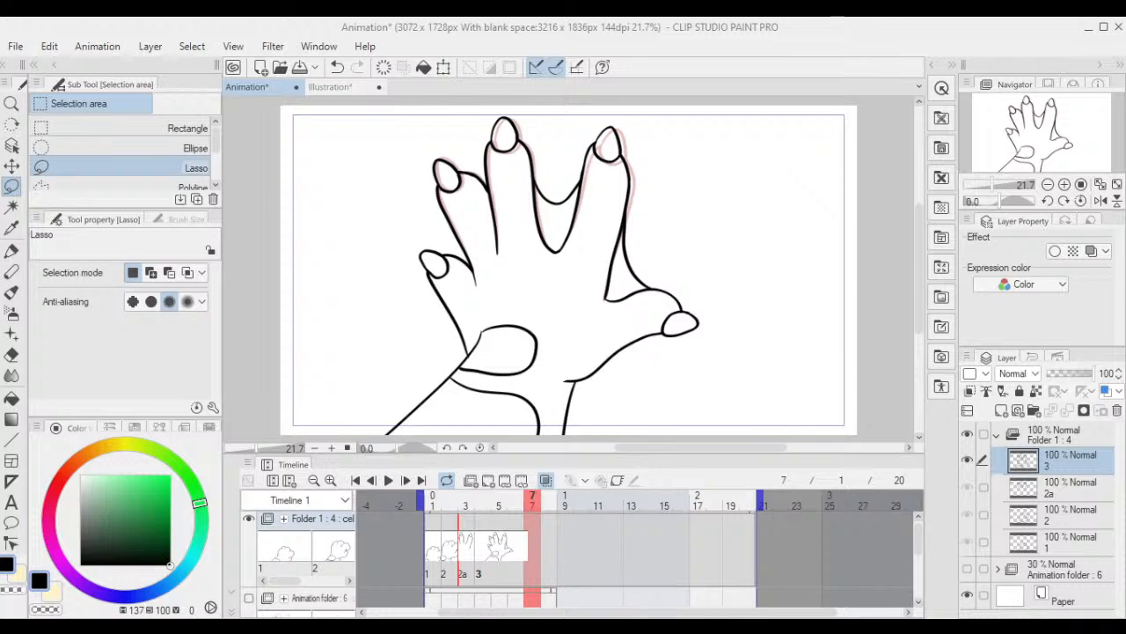
click(467, 543)
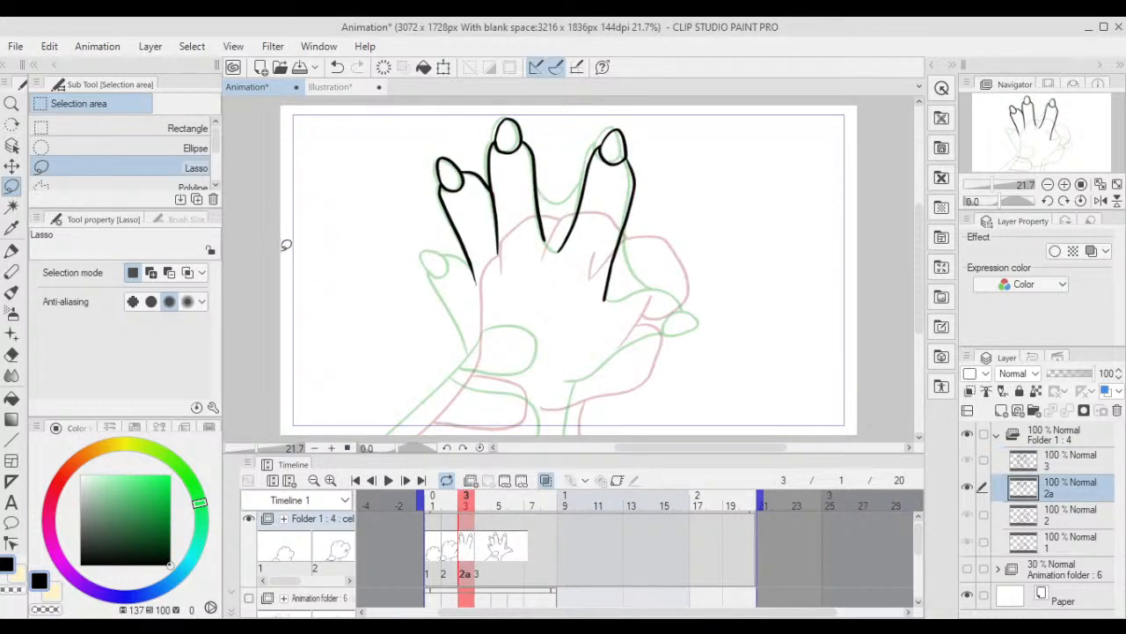
drag(329, 279, 423, 212)
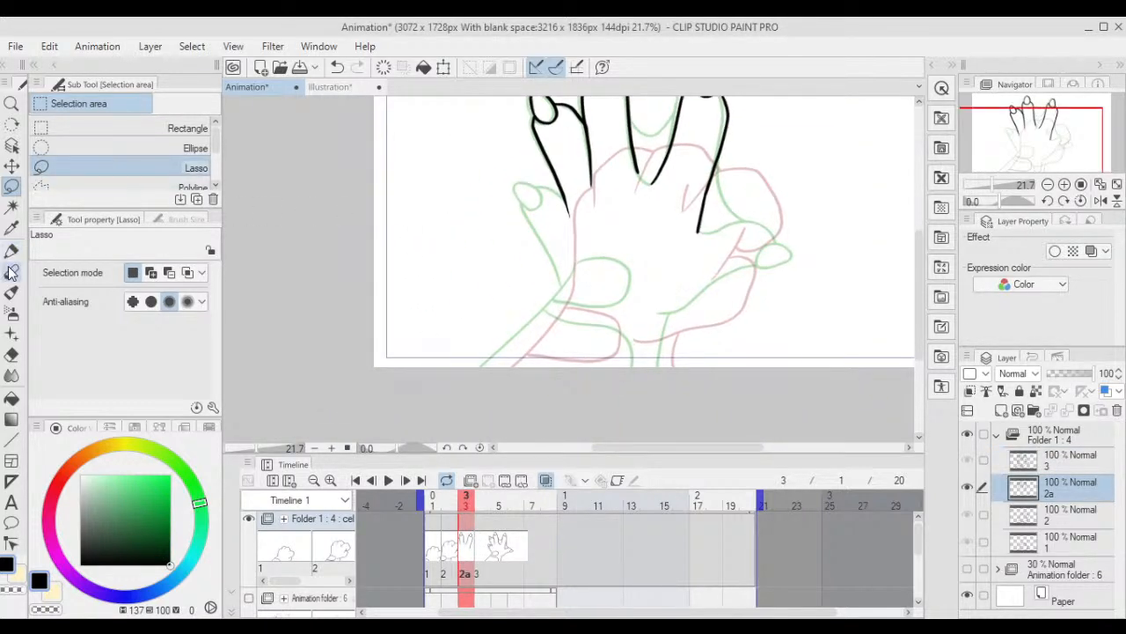
click(12, 294)
drag(549, 242, 566, 289)
scroll(539, 303, up, 2)
scroll(572, 235, up, 2)
scroll(581, 237, up, 2)
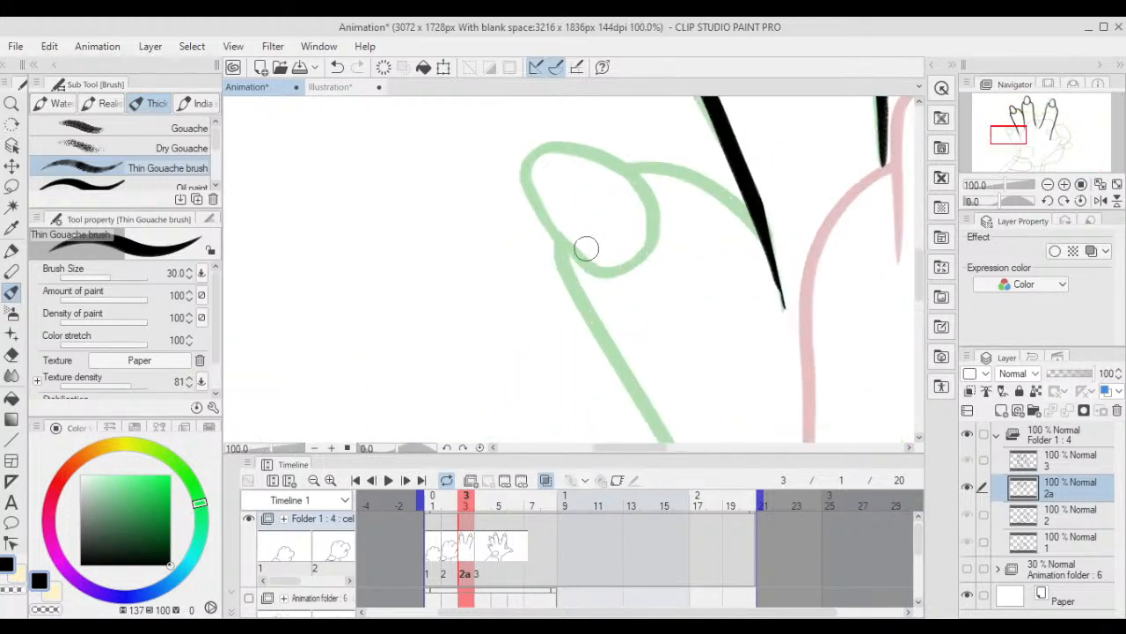
mouse_move(583, 249)
mouse_down()
mouse_move(555, 213)
mouse_move(537, 145)
mouse_move(621, 146)
mouse_move(661, 195)
mouse_move(637, 264)
mouse_move(573, 242)
mouse_up()
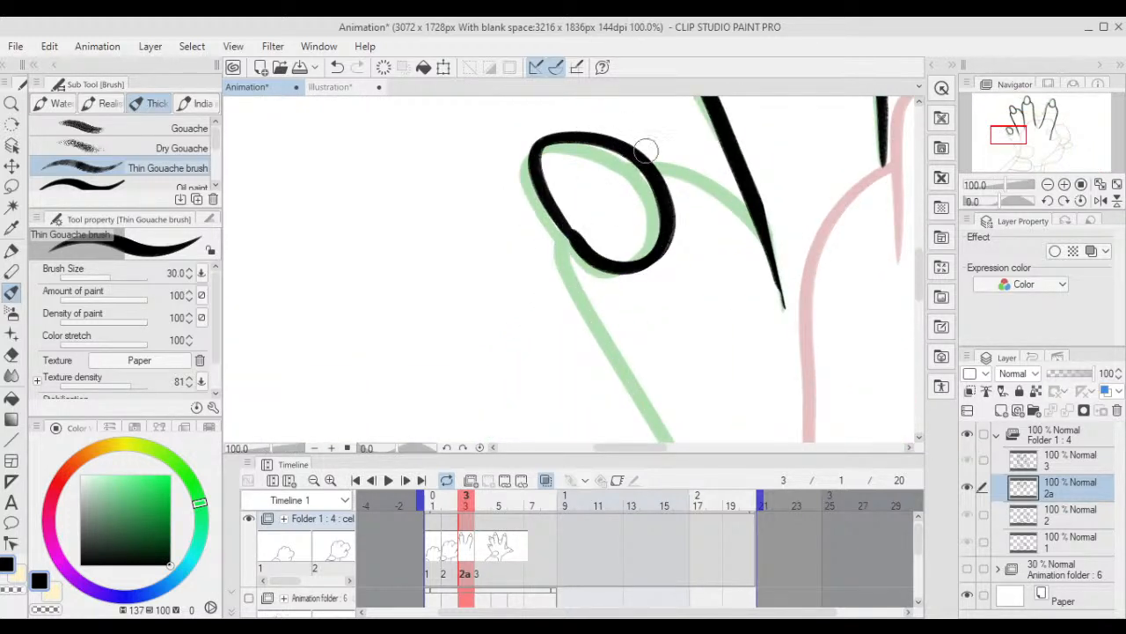
mouse_move(653, 164)
mouse_down()
mouse_move(700, 166)
mouse_move(746, 194)
mouse_up()
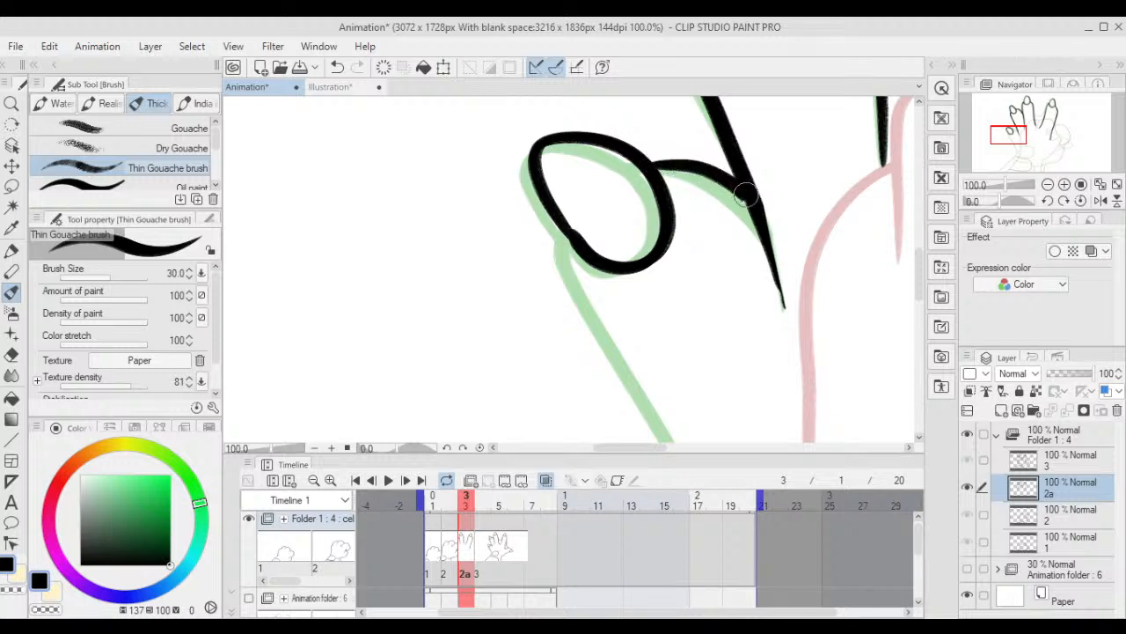
- Ink the little finger's outer edge and the long diagonal forearm line, following the green onion skin
scroll(639, 298, down, 1)
drag(640, 298, 657, 180)
mouse_move(615, 130)
mouse_down()
mouse_move(692, 262)
mouse_move(739, 377)
mouse_up()
scroll(736, 314, down, 2)
mouse_move(743, 171)
mouse_down()
mouse_move(664, 283)
mouse_move(525, 406)
mouse_up()
key(ctrl+z)
mouse_move(746, 170)
mouse_down()
mouse_move(708, 237)
mouse_move(602, 345)
mouse_up()
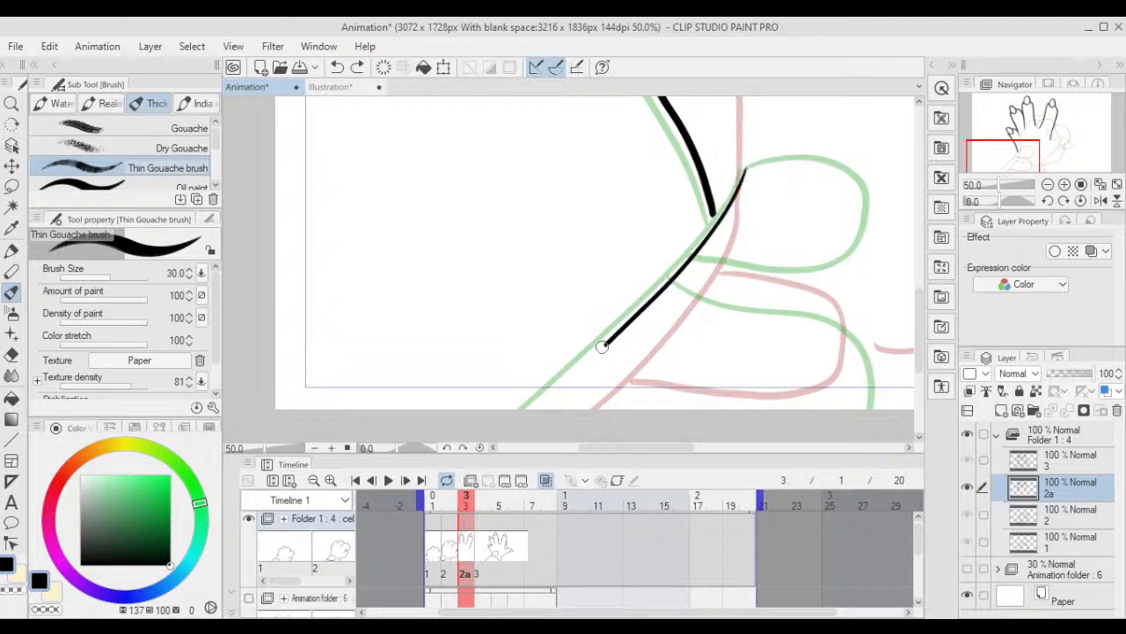
mouse_move(710, 210)
mouse_down()
mouse_move(630, 282)
mouse_move(632, 313)
mouse_up()
- Close the gap between the middle and index fingers with a rounded base and a curved webbing line above it
scroll(654, 214, up, 3)
scroll(630, 319, down, 1)
scroll(843, 246, down, 4)
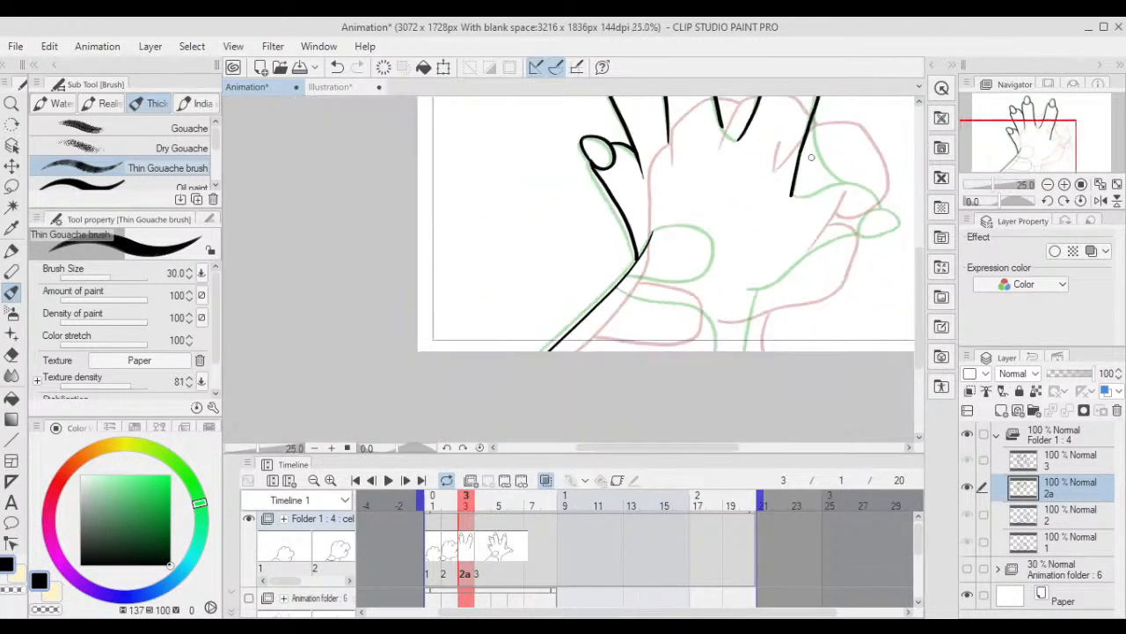
scroll(824, 176, up, 2)
scroll(597, 258, up, 2)
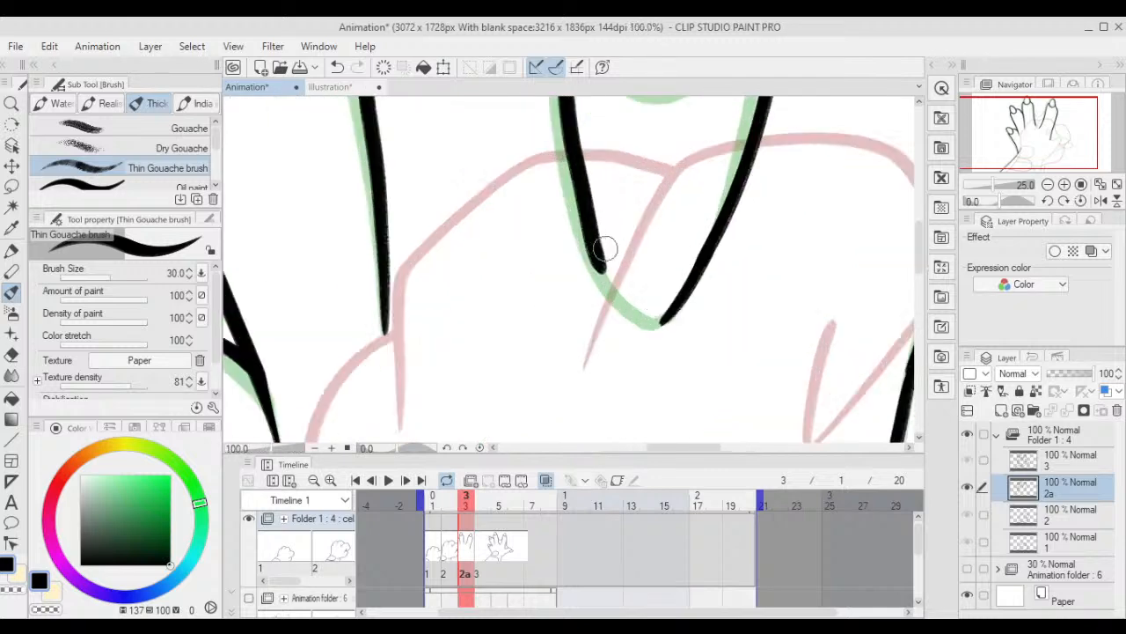
mouse_move(598, 258)
mouse_down()
mouse_move(614, 291)
mouse_move(662, 322)
mouse_up()
drag(704, 189, 666, 313)
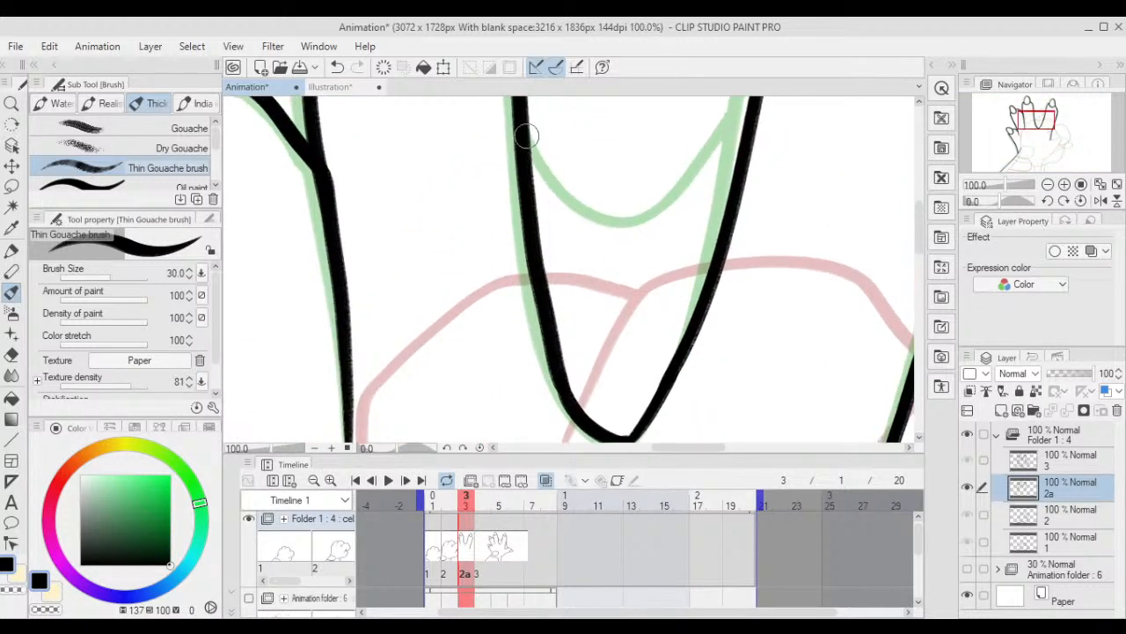
mouse_move(526, 139)
mouse_down()
mouse_move(568, 204)
mouse_move(642, 218)
mouse_move(694, 183)
mouse_move(765, 95)
mouse_up()
scroll(766, 188, down, 3)
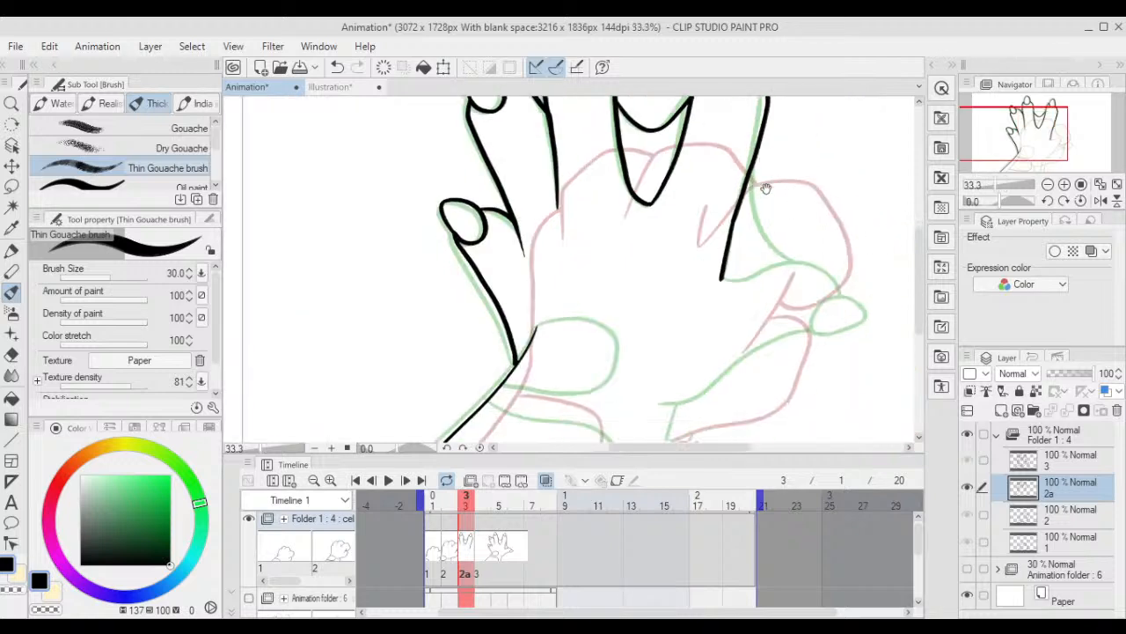
- Ink the thumb's upper edge from the base of the index finger outward along the onion skin
scroll(765, 188, down, 3)
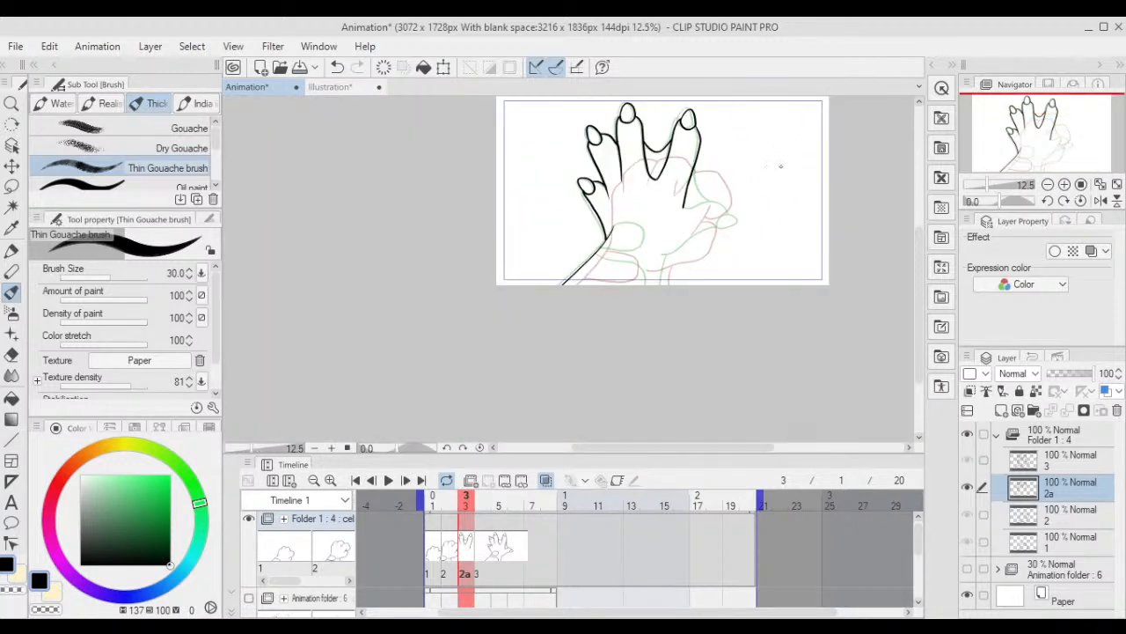
scroll(760, 181, up, 5)
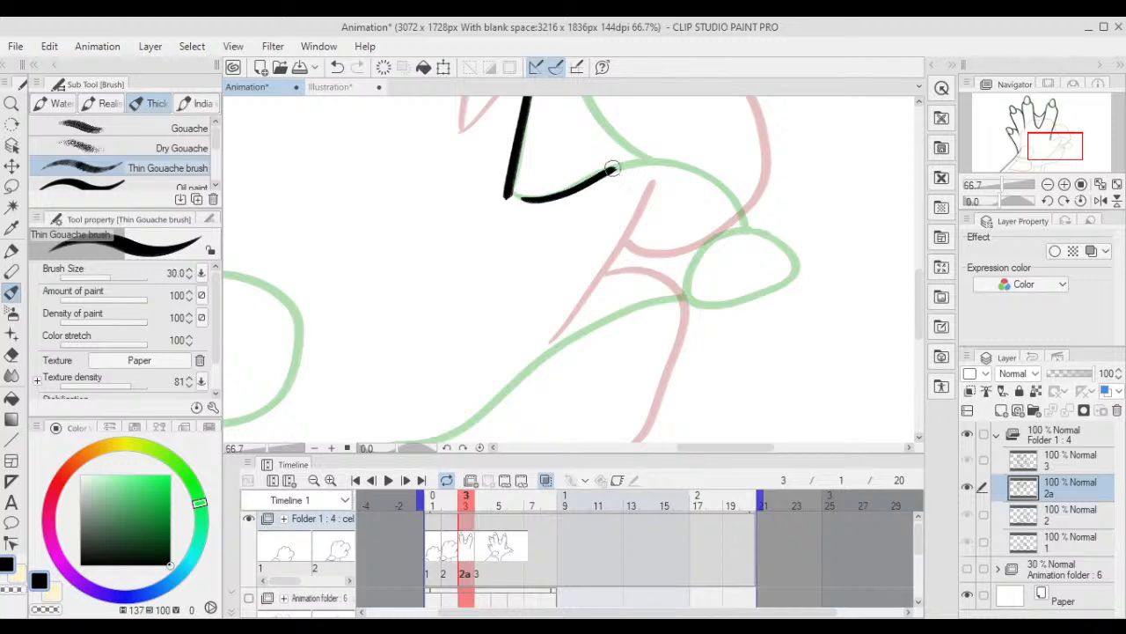
drag(612, 169, 701, 172)
key(minus)
key(minus)
key(minus)
key(minus)
key(minus)
key(minus)
key(minus)
key(minus)
key(minus)
key(minus)
key(minus)
key(minus)
key(minus)
key(minus)
key(minus)
key(minus)
key(minus)
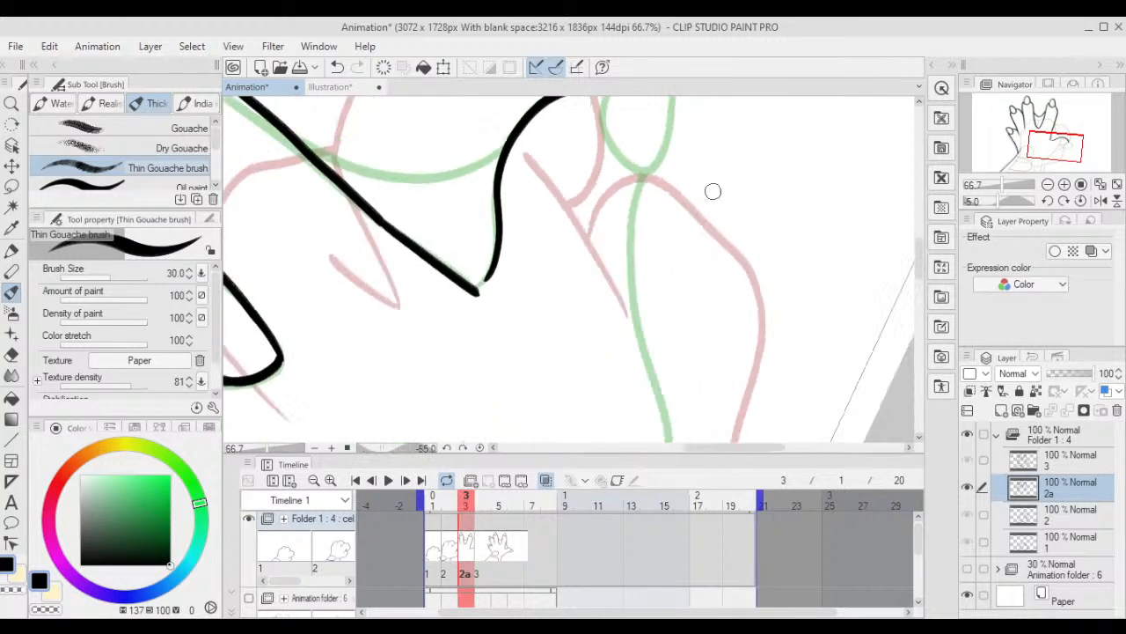
drag(566, 196, 578, 319)
key(ctrl+plus)
key(ctrl+plus)
drag(586, 192, 580, 247)
- Draw the thumb's claw and ink the thumb's lower edge down towards the wrist
mouse_move(537, 282)
mouse_down()
mouse_move(572, 125)
mouse_move(618, 111)
mouse_move(654, 154)
mouse_move(679, 253)
mouse_move(678, 339)
mouse_move(566, 322)
mouse_up()
scroll(620, 137, down, 3)
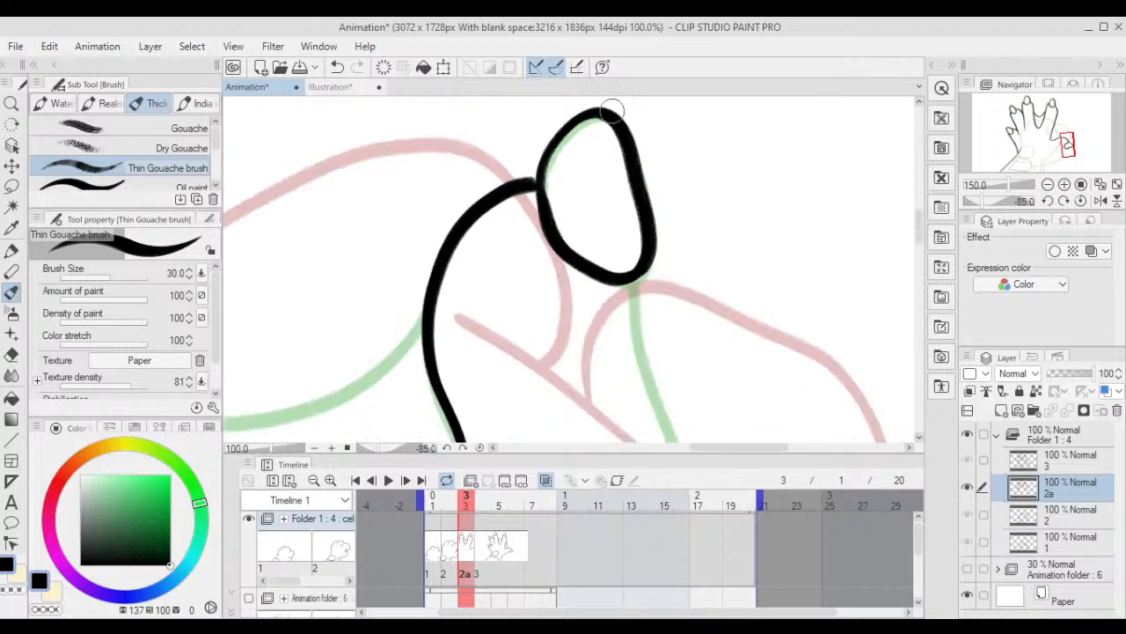
mouse_move(623, 142)
mouse_down()
mouse_move(590, 140)
mouse_move(576, 168)
mouse_move(590, 229)
mouse_move(692, 389)
mouse_move(704, 467)
mouse_up()
scroll(647, 289, down, 2)
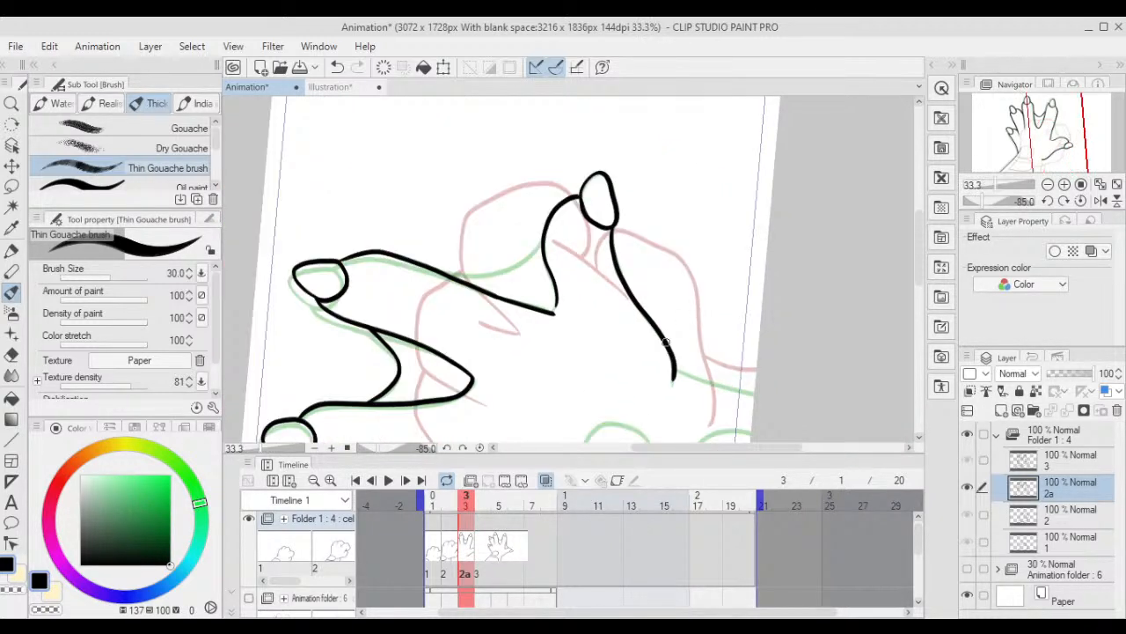
- Straighten the canvas, lasso the thumb and adjust its angle and position slightly with a Scale/Rotate transform
scroll(665, 342, down, 1)
key(asciicircum)
key(asciicircum)
key(asciicircum)
key(asciicircum)
key(asciicircum)
key(asciicircum)
key(asciicircum)
key(asciicircum)
key(asciicircum)
key(asciicircum)
key(asciicircum)
key(asciicircum)
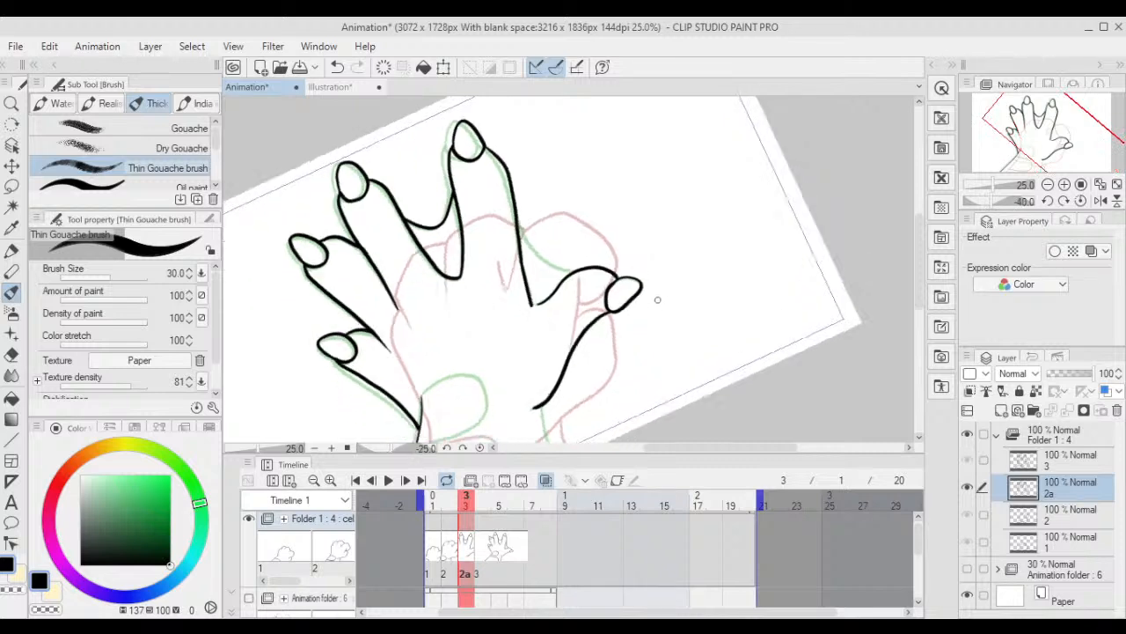
key(asciicircum)
key(asciicircum)
key(asciicircum)
key(asciicircum)
key(asciicircum)
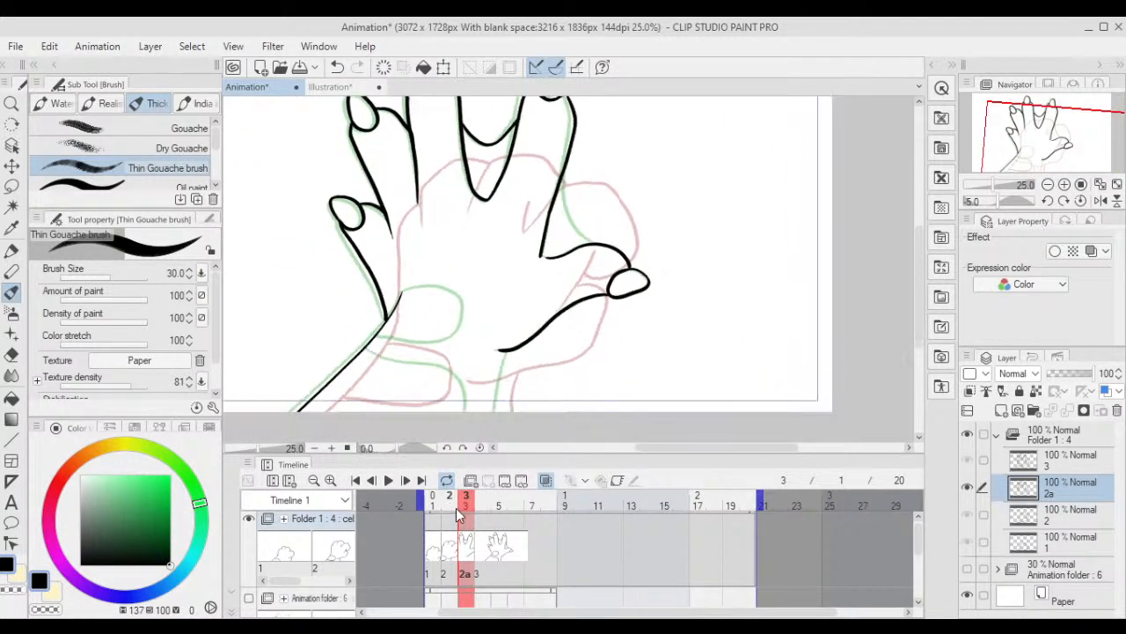
key(m)
mouse_move(679, 217)
mouse_down()
mouse_move(680, 318)
mouse_move(510, 280)
mouse_up()
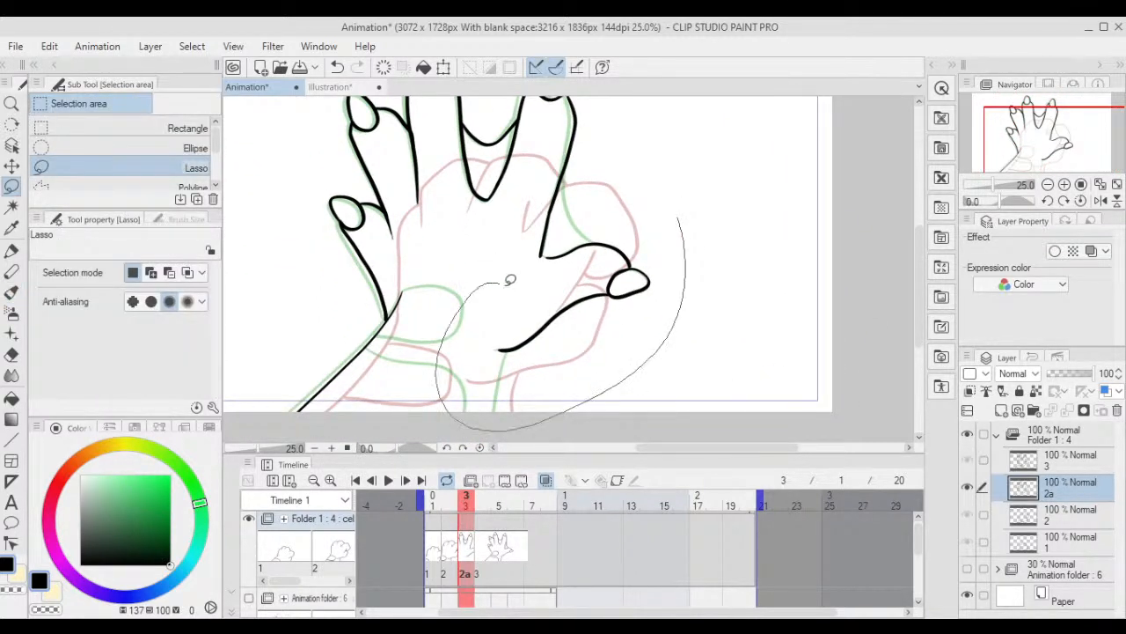
drag(607, 213, 693, 208)
key(ctrl+t)
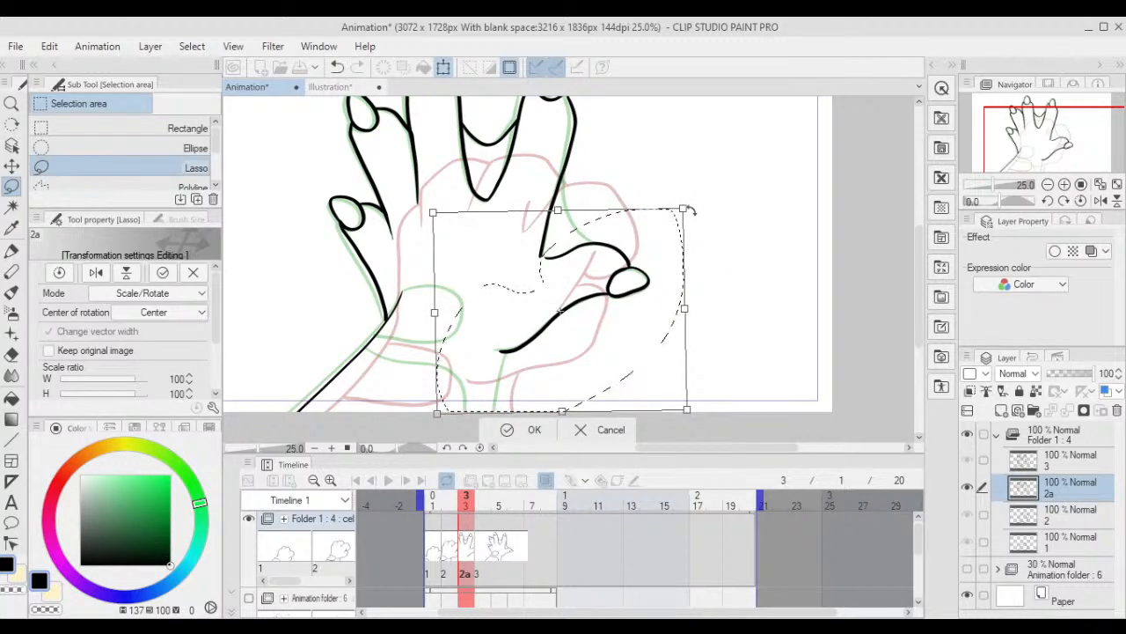
scroll(692, 210, up, 2)
drag(595, 319, 775, 156)
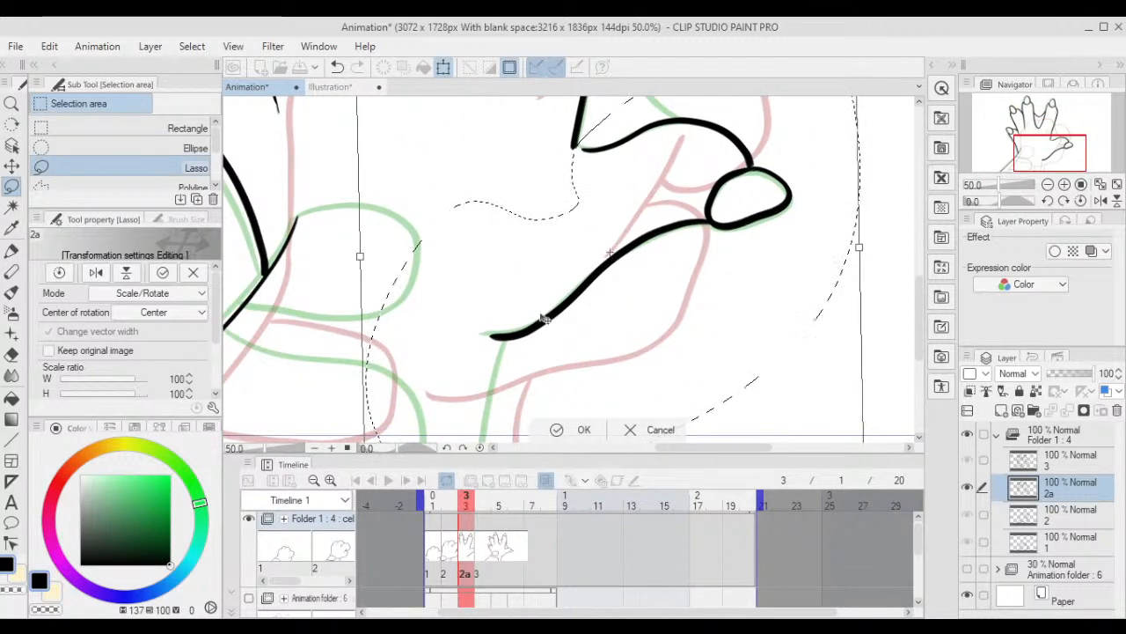
scroll(545, 303, down, 2)
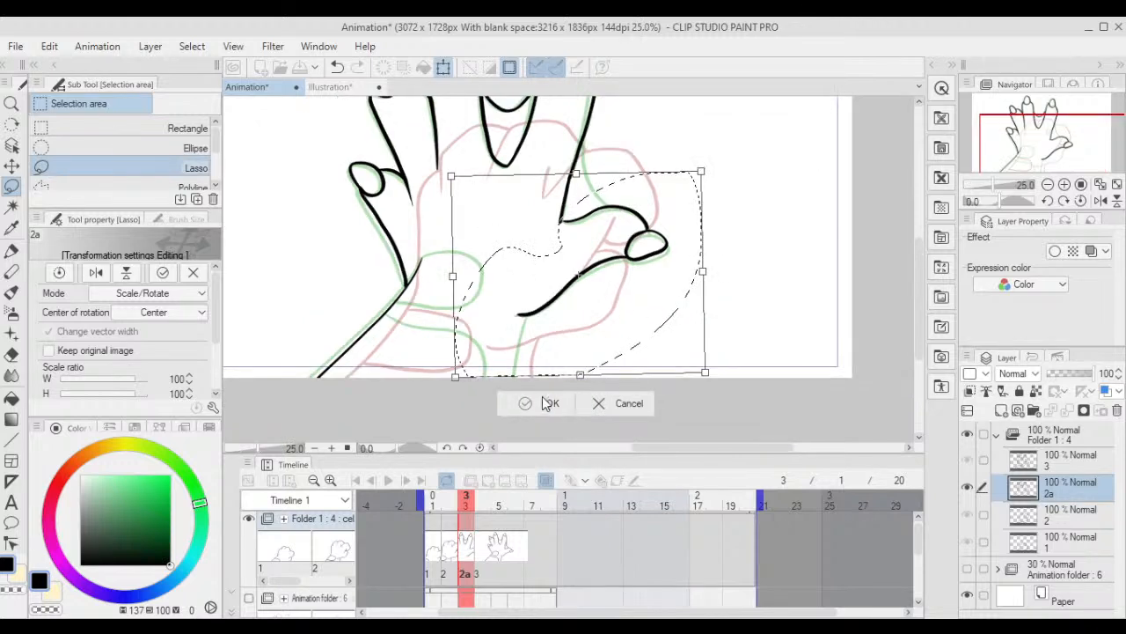
click(547, 404)
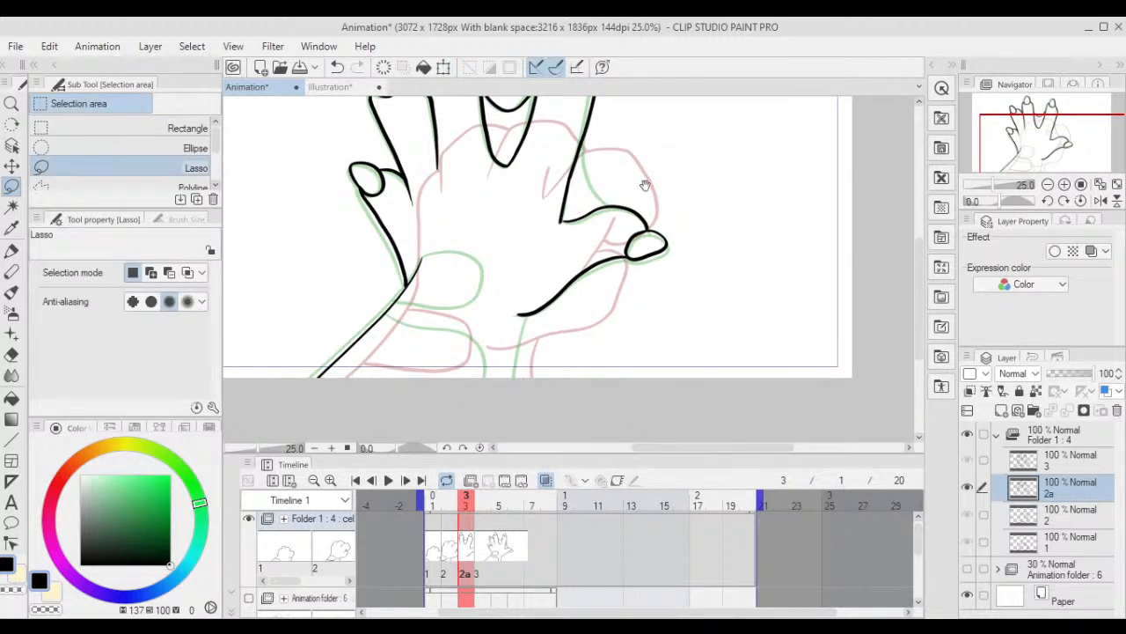
- Join the thumb's upper line to the base of the index finger with the Thin Gouache brush
scroll(645, 186, up, 4)
key(p)
scroll(547, 308, up, 2)
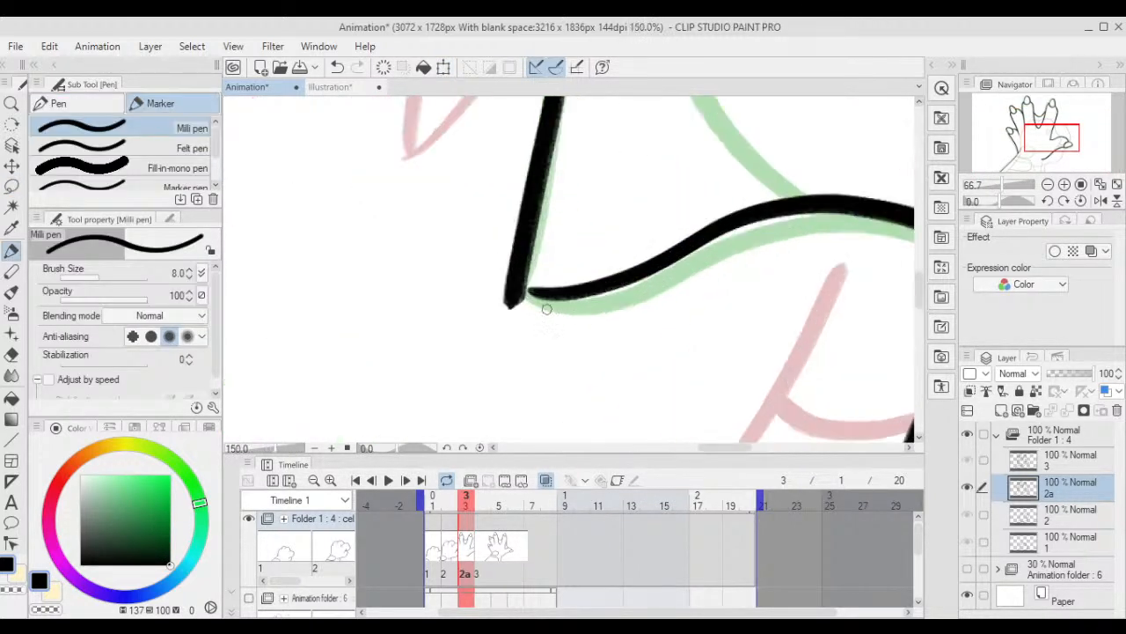
scroll(386, 280, up, 3)
click(11, 293)
mouse_move(792, 327)
mouse_down()
mouse_move(864, 304)
mouse_move(867, 264)
mouse_up()
- Ink the thumb-side wrist edge from the end of the thumb's lower line to the canvas edge
key(ctrl+0)
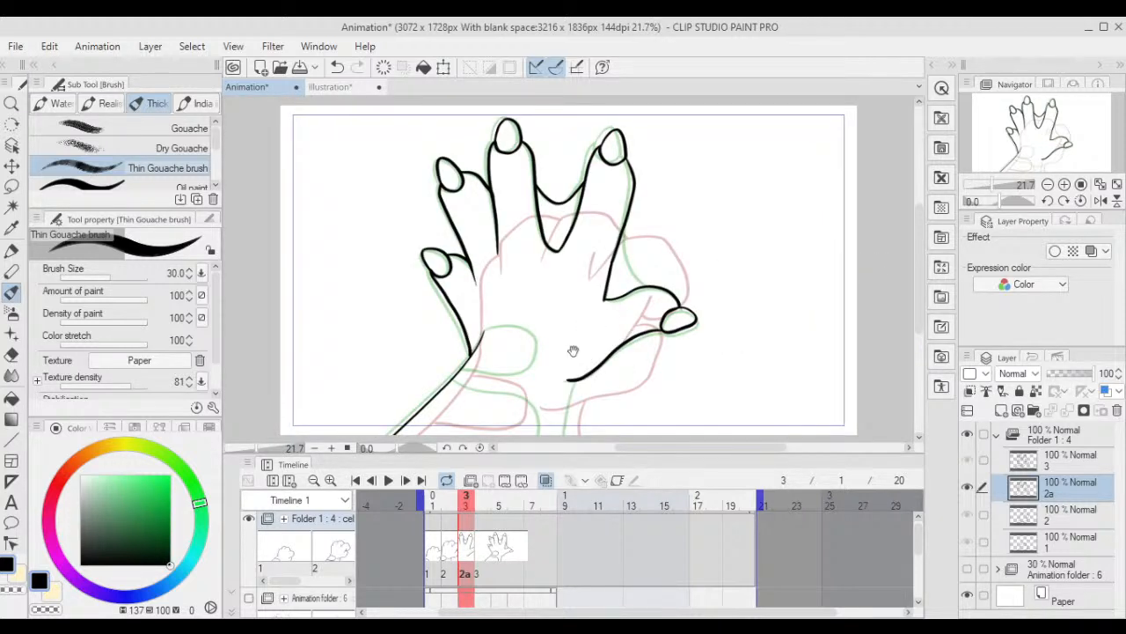
drag(573, 351, 626, 233)
scroll(630, 242, up, 3)
mouse_move(642, 278)
mouse_down()
mouse_move(661, 260)
mouse_move(614, 370)
mouse_up()
key(ctrl+z)
drag(641, 254, 621, 339)
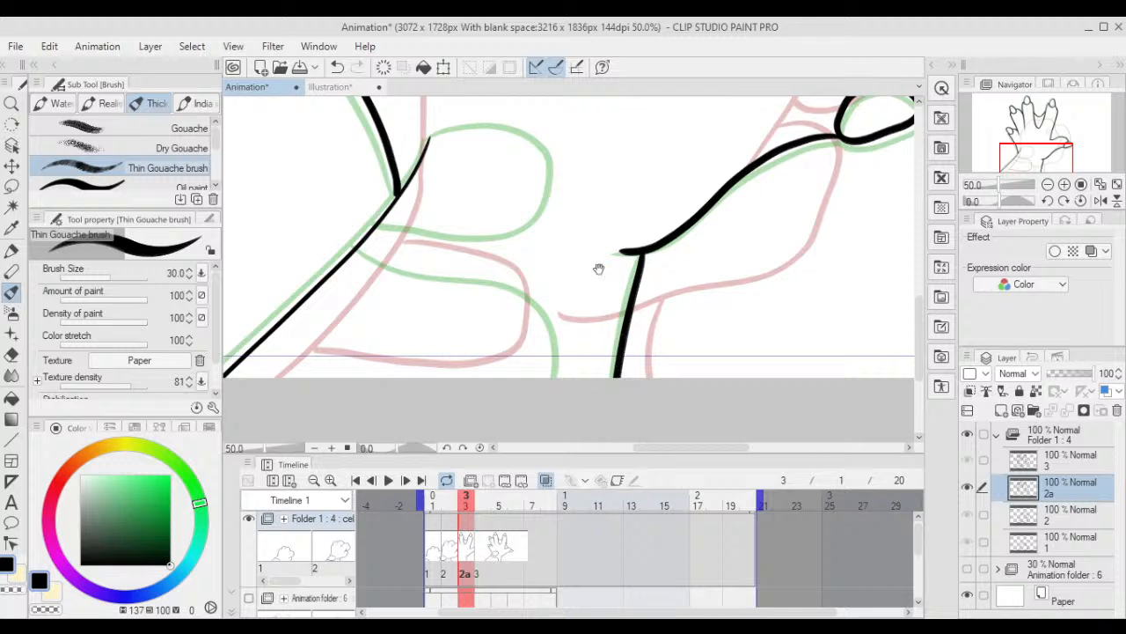
- Draw the rounded palm pad beside the wrist, joined to the forearm line
drag(599, 268, 711, 309)
scroll(606, 241, up, 2)
mouse_move(465, 146)
mouse_down()
mouse_move(543, 110)
mouse_move(641, 113)
mouse_move(715, 153)
mouse_move(726, 182)
mouse_up()
mouse_move(376, 306)
mouse_down()
mouse_move(620, 329)
mouse_move(692, 308)
mouse_move(723, 229)
mouse_move(727, 181)
mouse_up()
drag(621, 294, 694, 201)
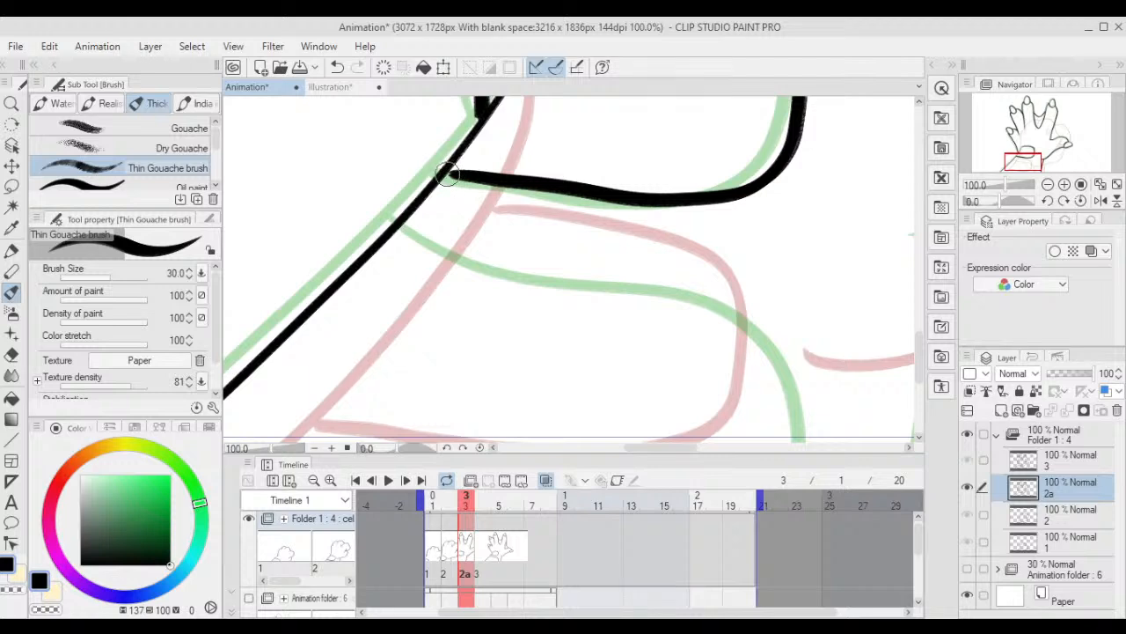
- Ink the curved wrist line below the palm pad, from the forearm line down to the canvas edge
scroll(616, 131, down, 2)
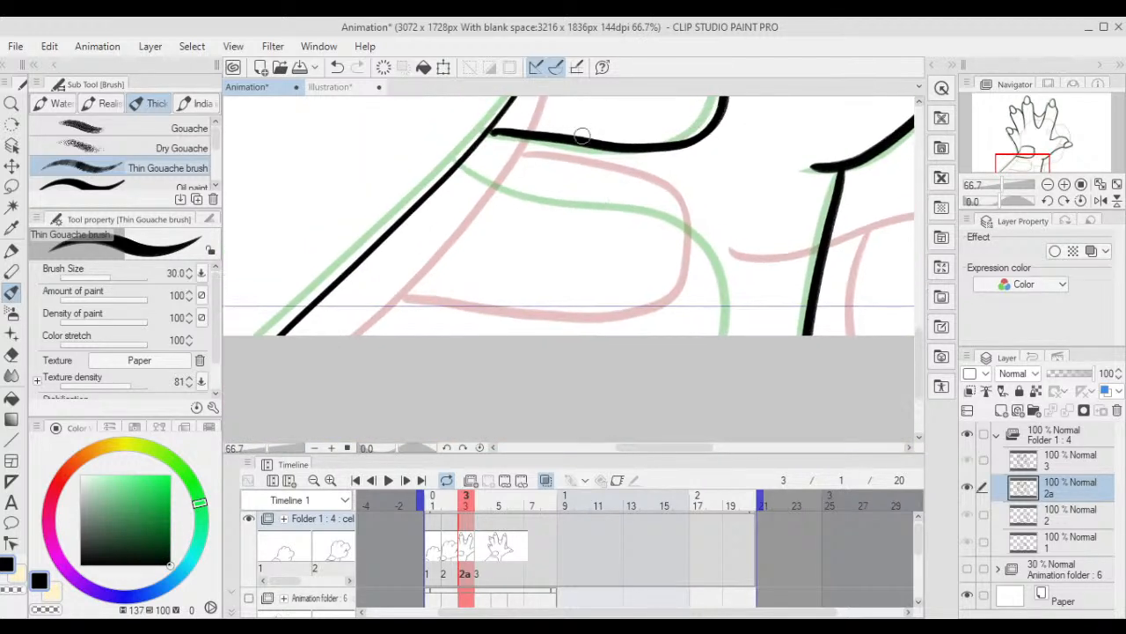
scroll(666, 156, up, 1)
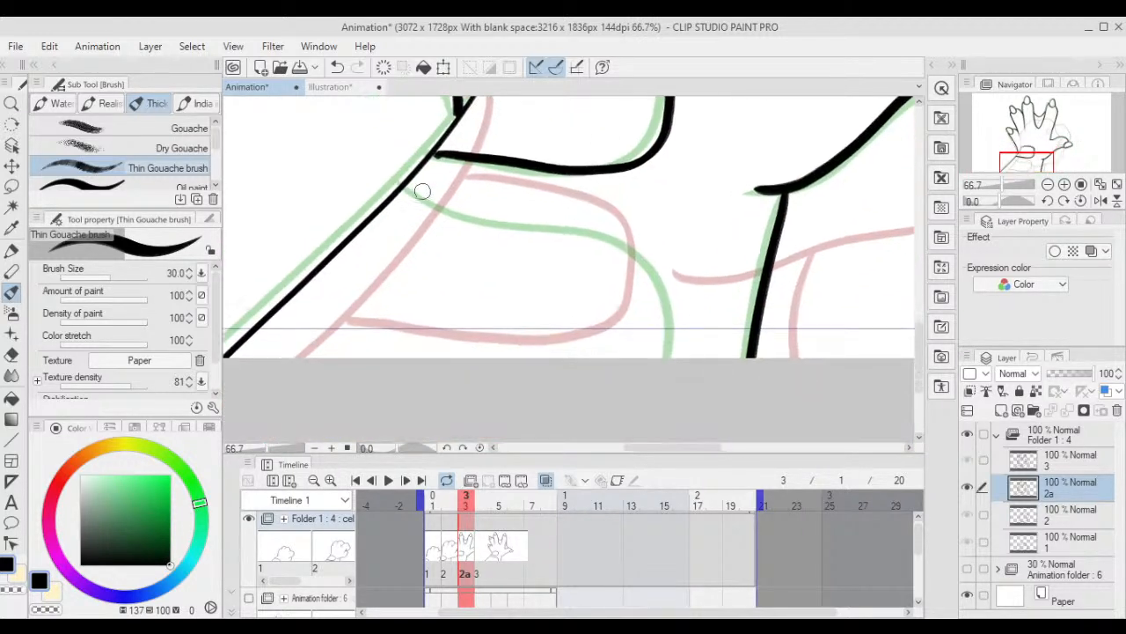
mouse_move(407, 190)
mouse_down()
mouse_move(498, 224)
mouse_move(598, 232)
mouse_up()
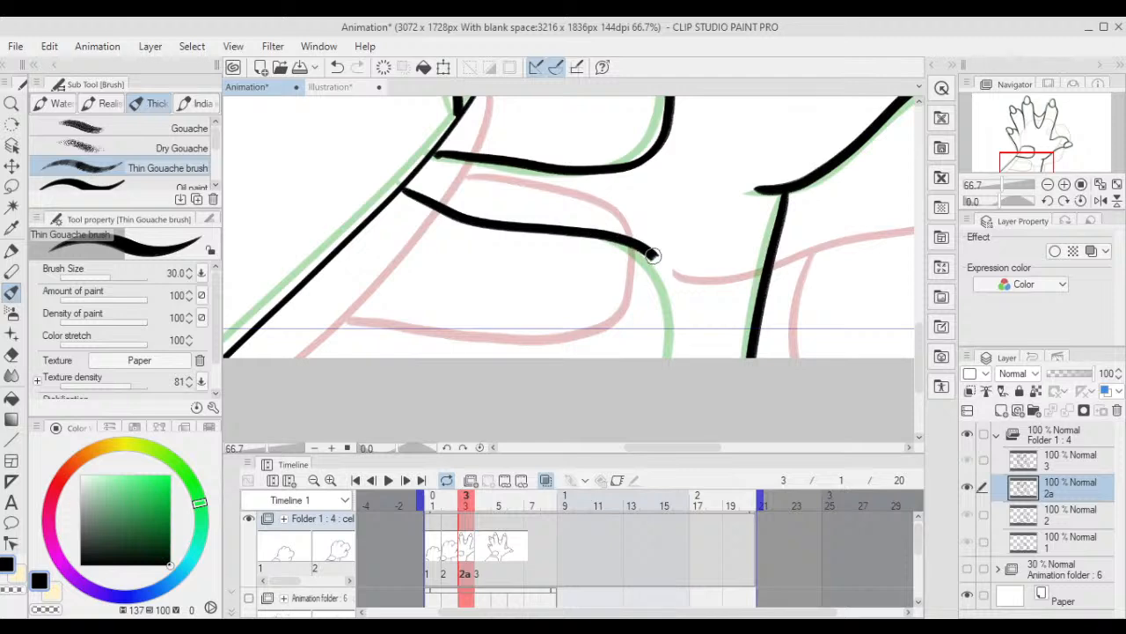
mouse_move(652, 255)
mouse_down()
mouse_move(672, 285)
mouse_move(678, 356)
mouse_up()
- Draw the curved webbing line between the index finger and the thumb, redoing the first attempt
scroll(754, 211, down, 3)
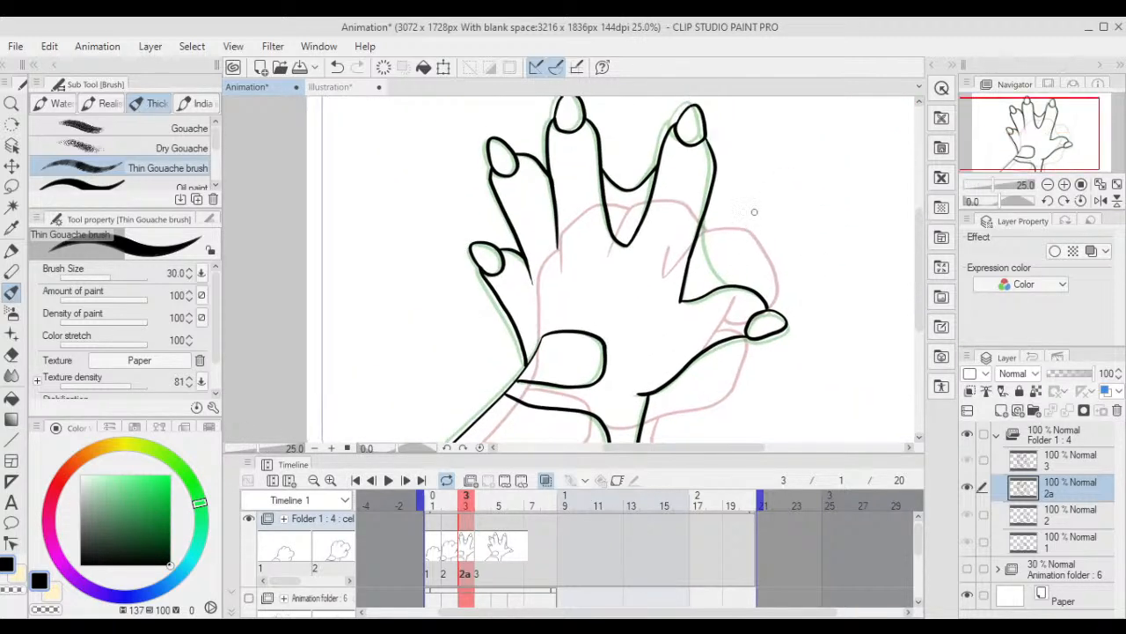
scroll(743, 230, up, 2)
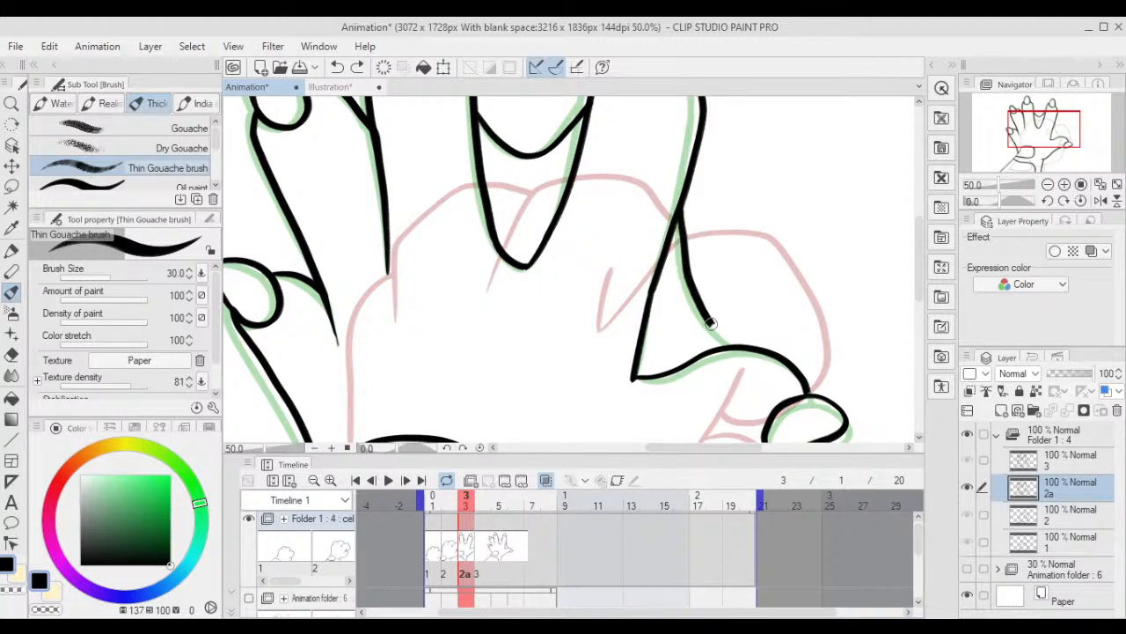
key(ctrl+z)
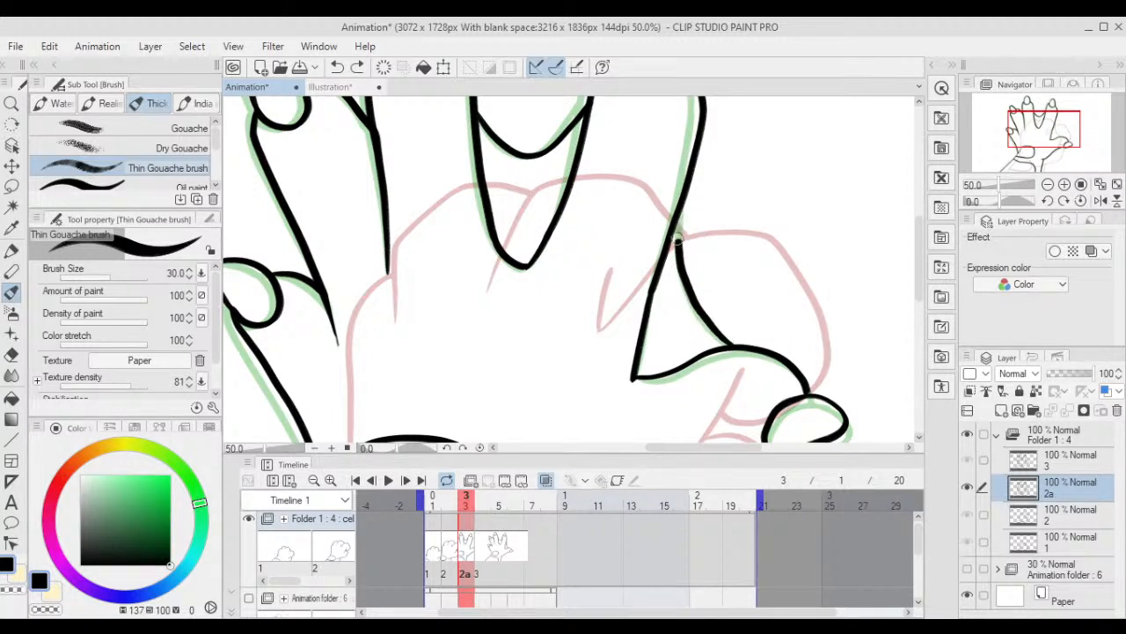
- Transform the cel 2a drawing with a slight rotation and shift, matching its forearm to the following frame's onion skin
scroll(677, 238, down, 4)
key(ctrl+t)
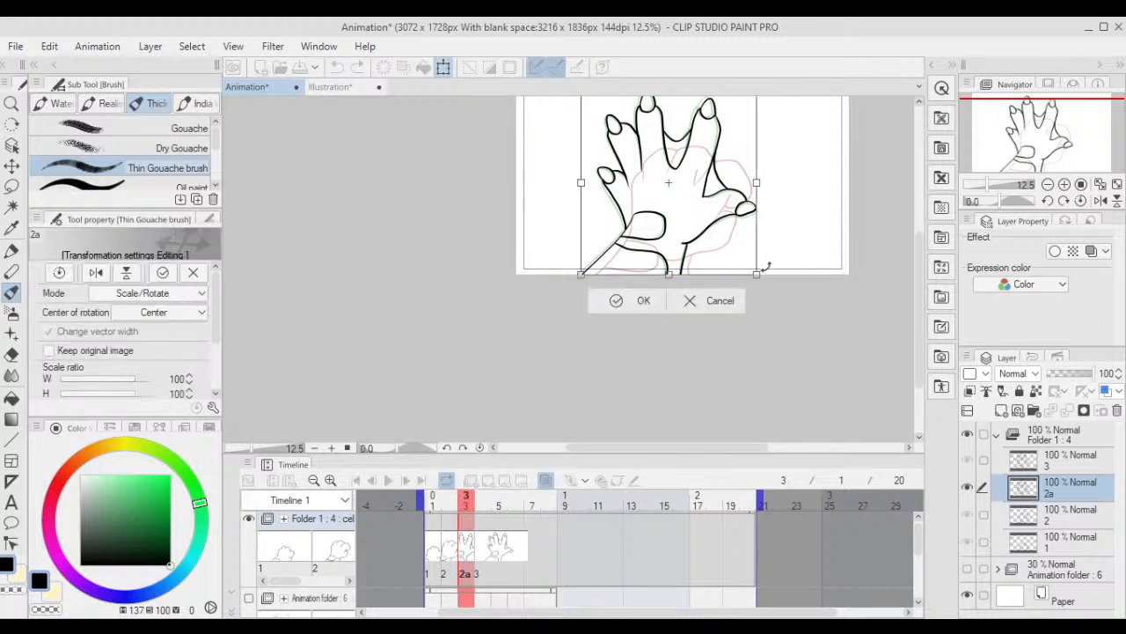
scroll(742, 253, up, 4)
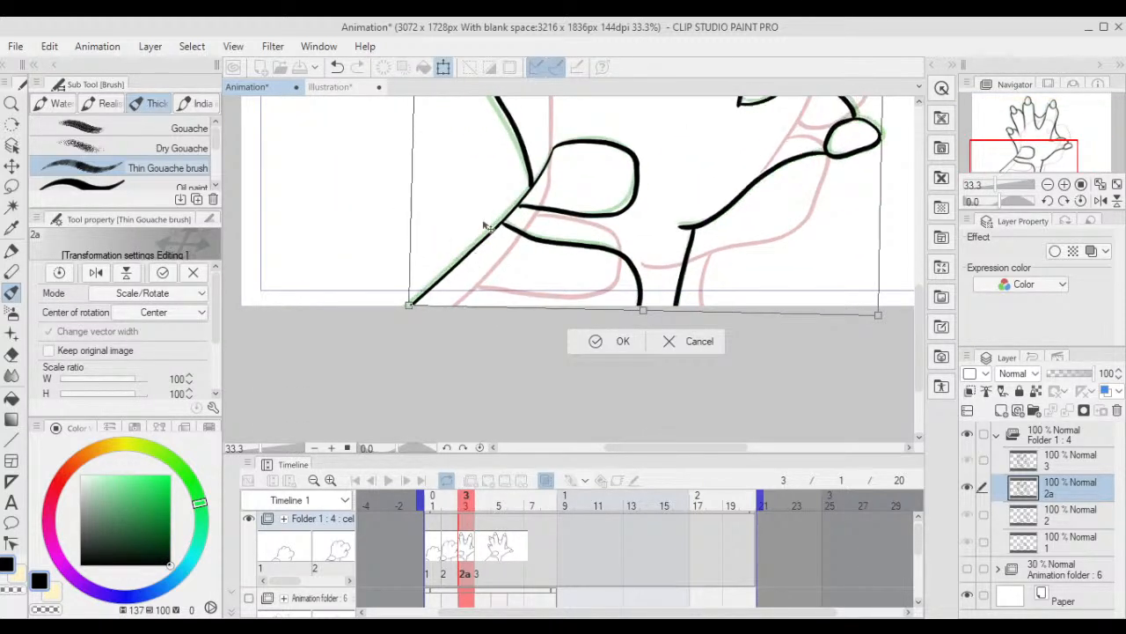
scroll(733, 201, down, 3)
drag(734, 199, 719, 272)
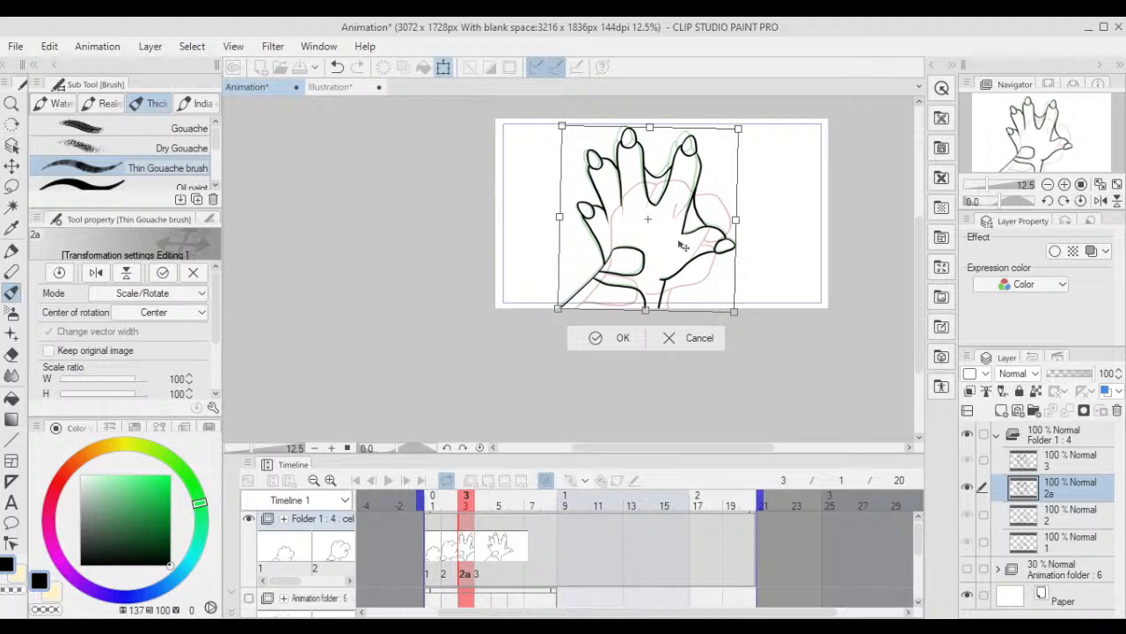
click(619, 338)
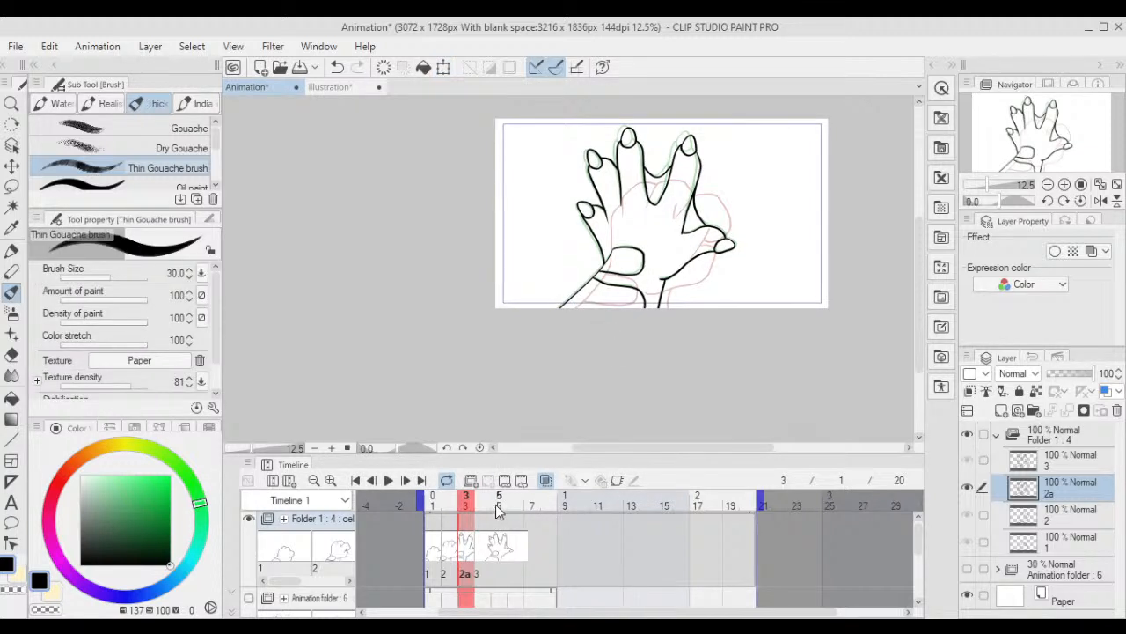
- Turn off the onion skin and play the hand animation from frame 1 to review the motion
mouse_move(471, 507)
mouse_down()
mouse_move(497, 507)
mouse_move(485, 508)
mouse_up()
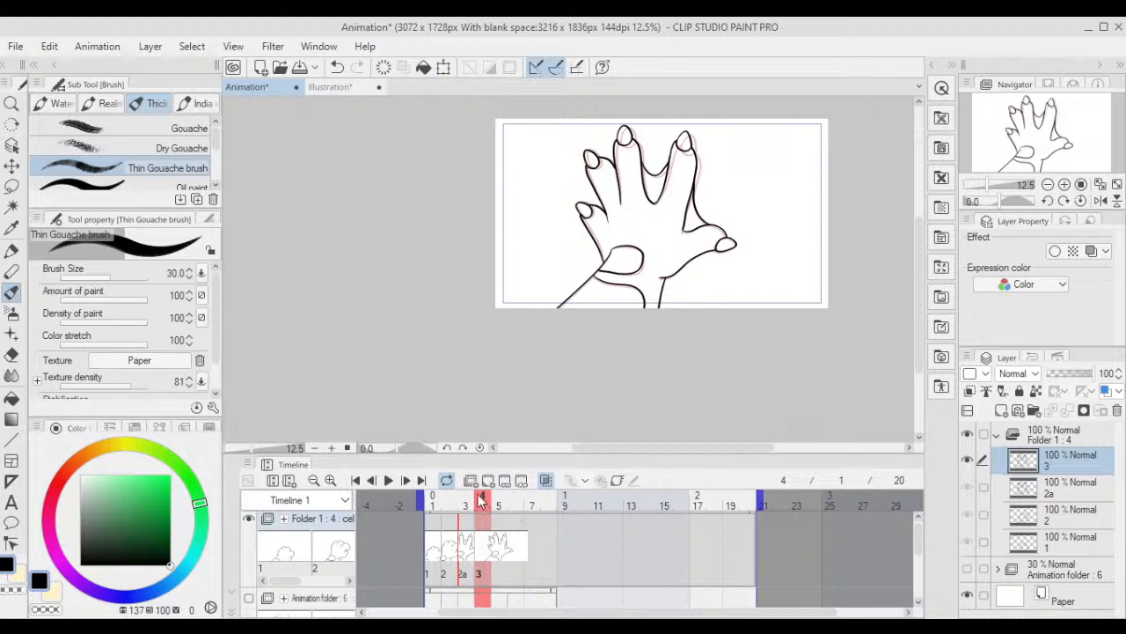
click(545, 482)
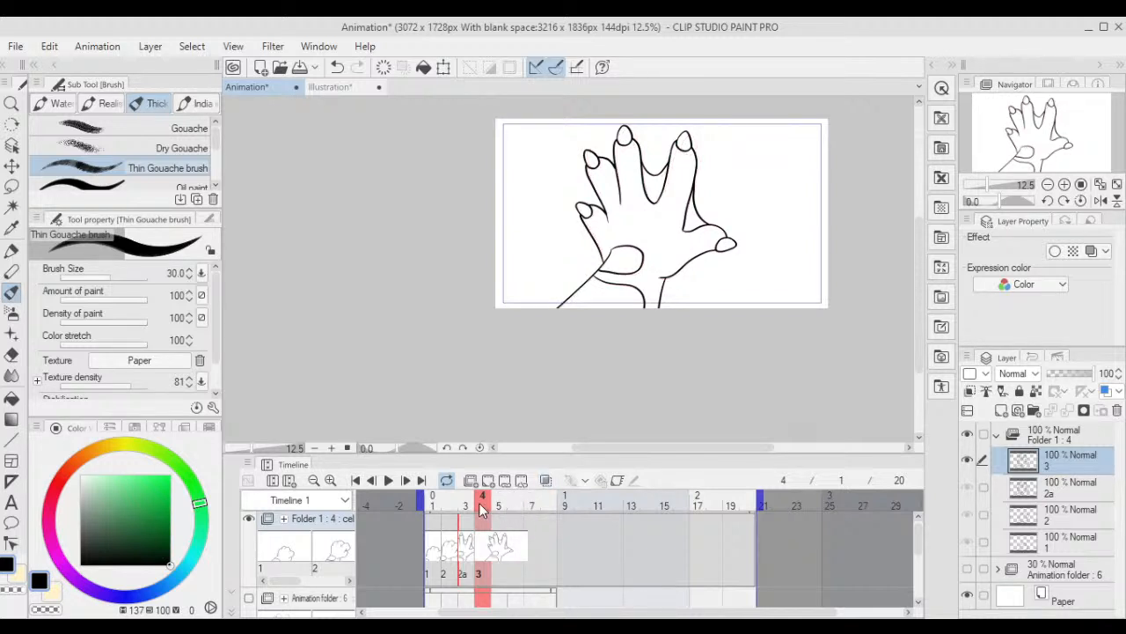
drag(482, 510, 437, 507)
click(388, 480)
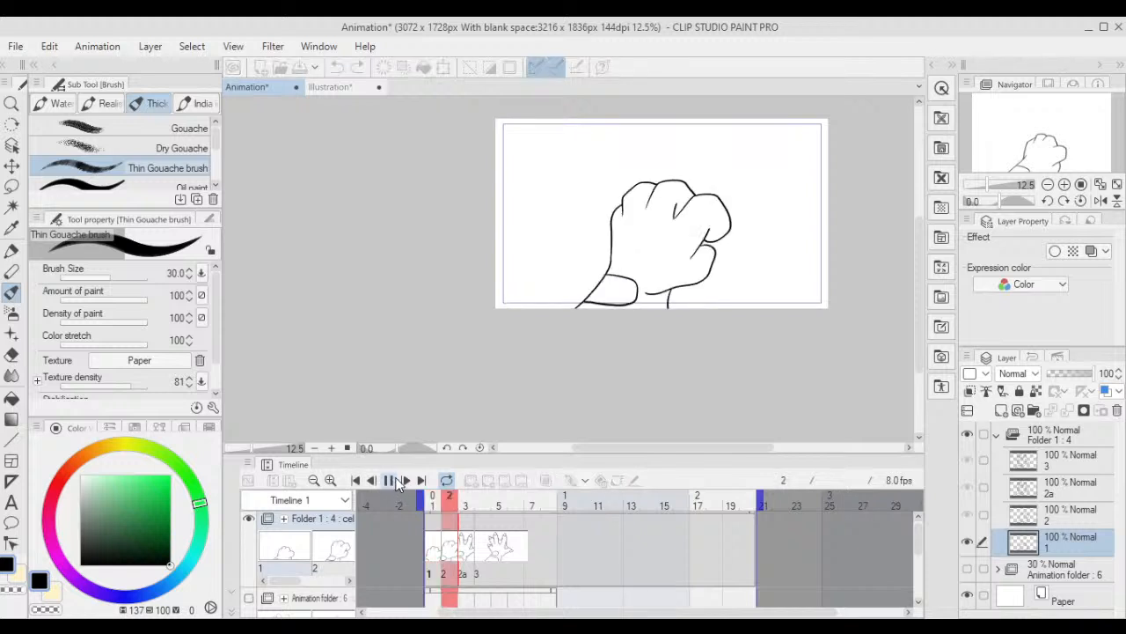
scroll(481, 360, up, 3)
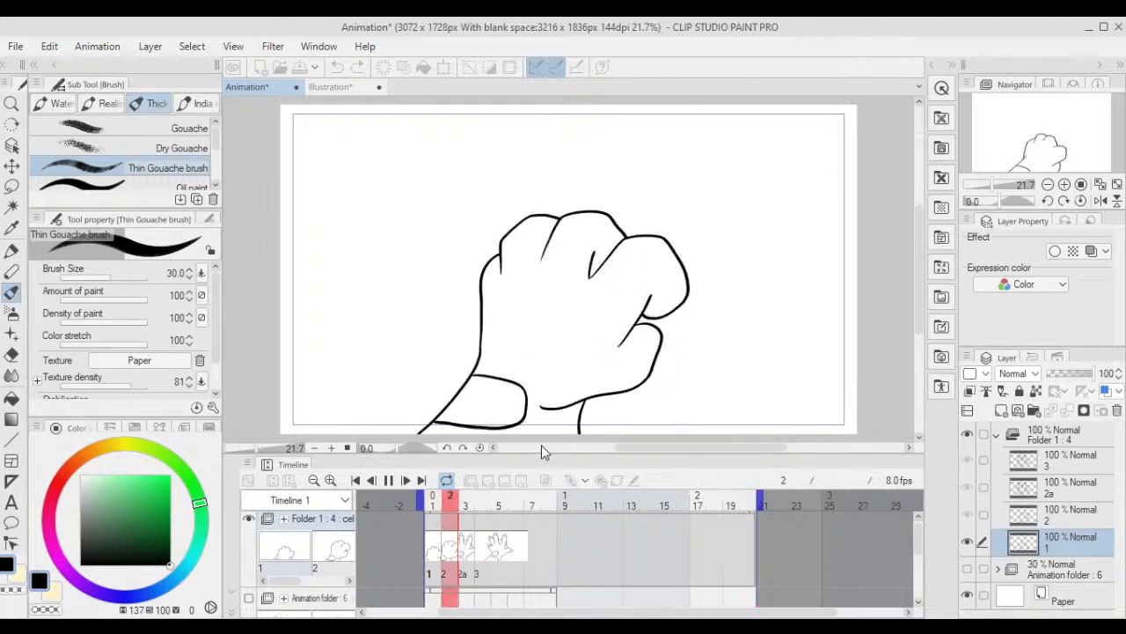
click(388, 480)
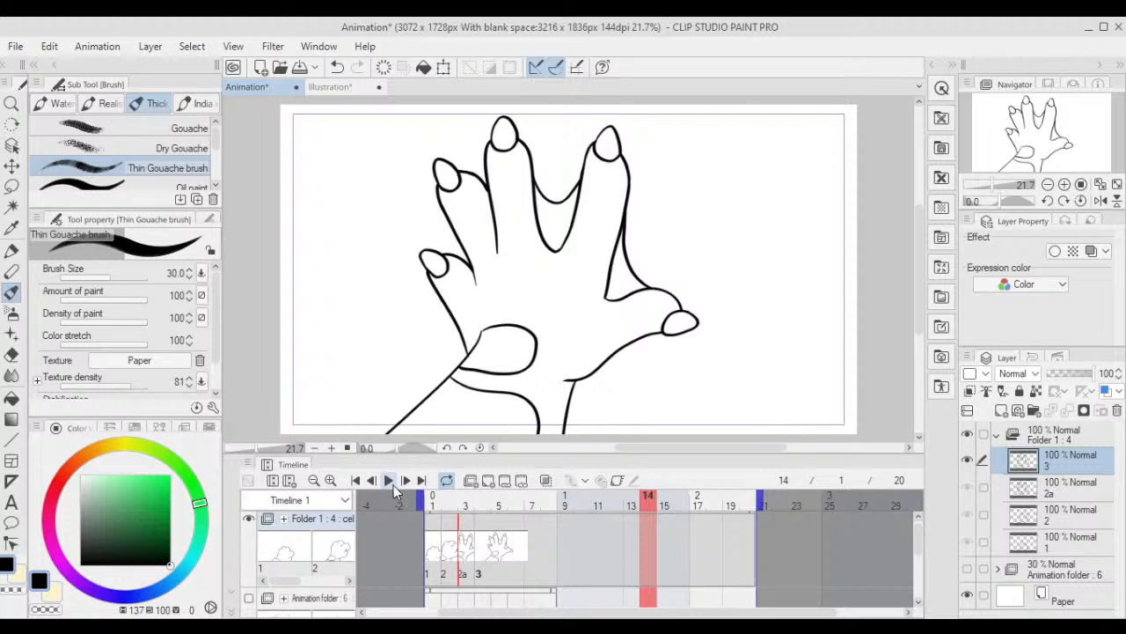
- Compare the inked hand at frame 5 with the rough sketch by showing and hiding the sketch's animation folder
click(499, 505)
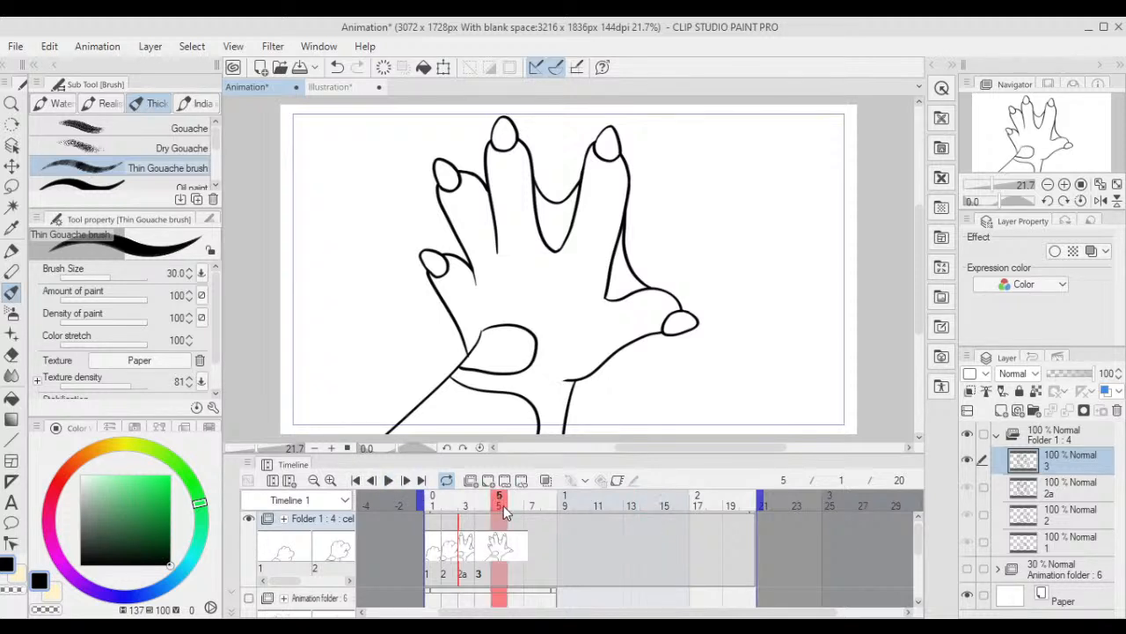
click(969, 568)
mouse_move(508, 505)
mouse_down()
mouse_move(532, 509)
mouse_move(499, 519)
mouse_up()
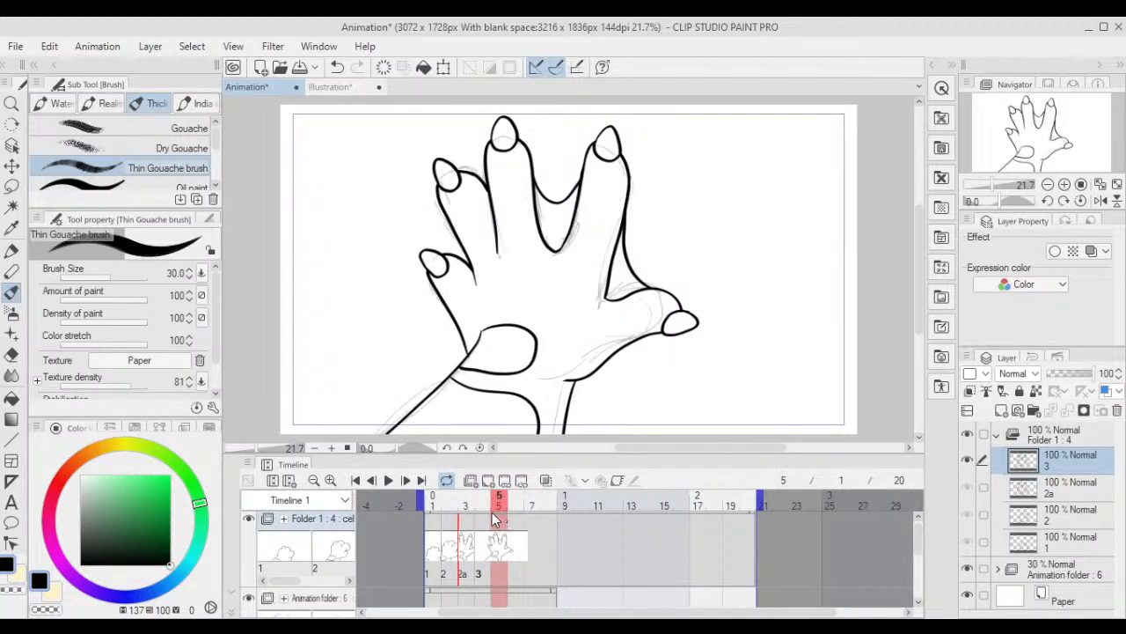
click(968, 568)
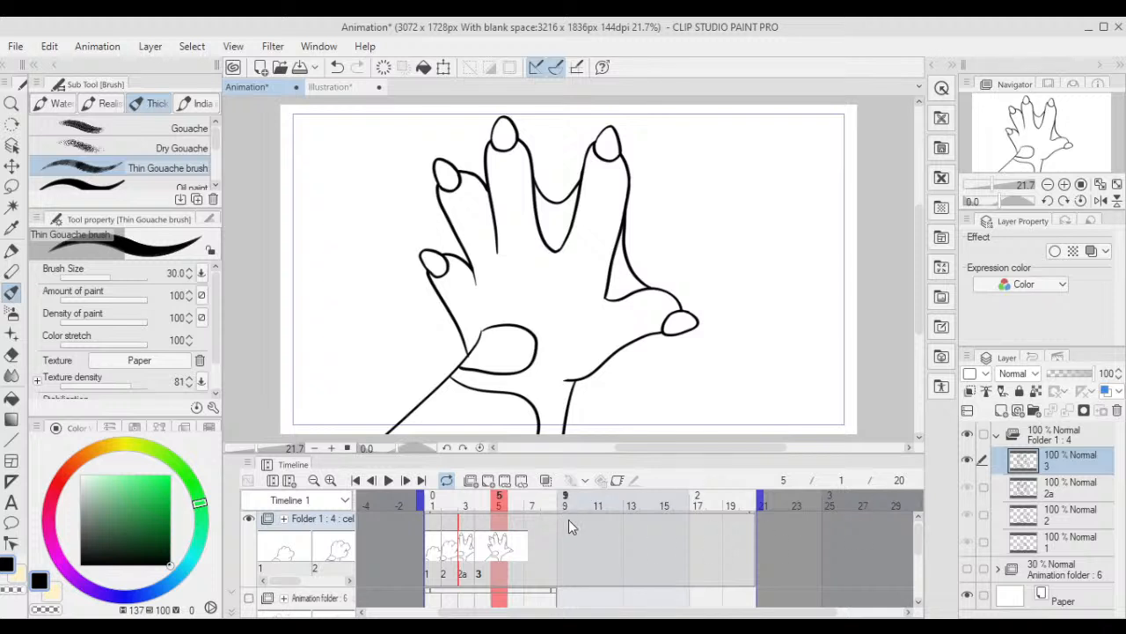
mouse_move(495, 515)
mouse_down()
mouse_move(440, 506)
mouse_move(519, 514)
mouse_move(505, 514)
mouse_up()
click(487, 481)
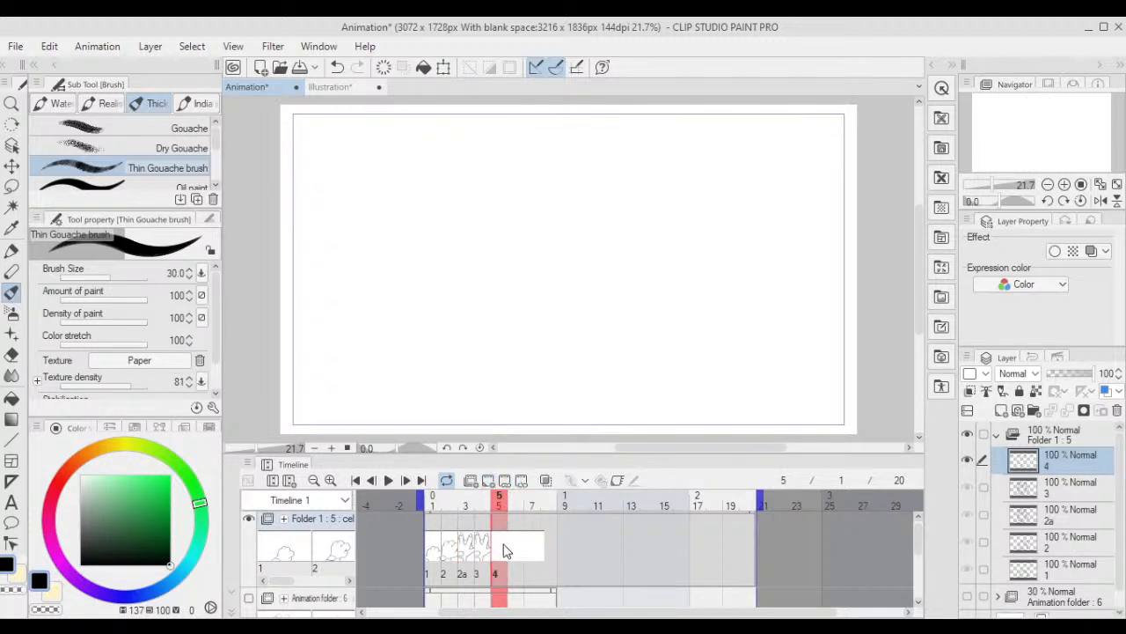
key(ctrl+z)
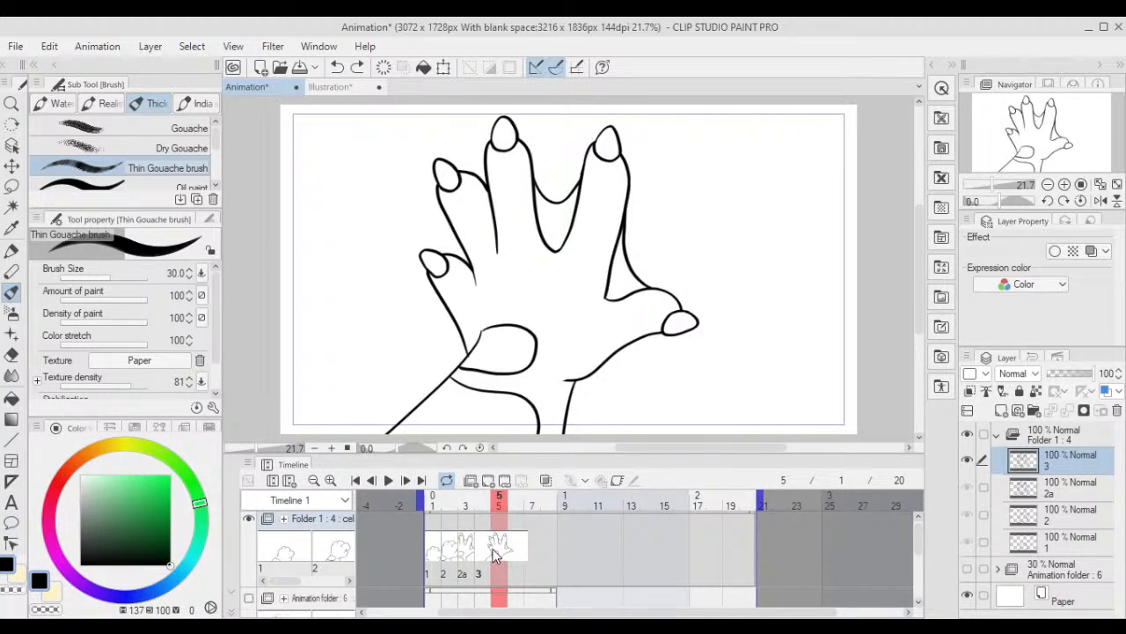
click(485, 551)
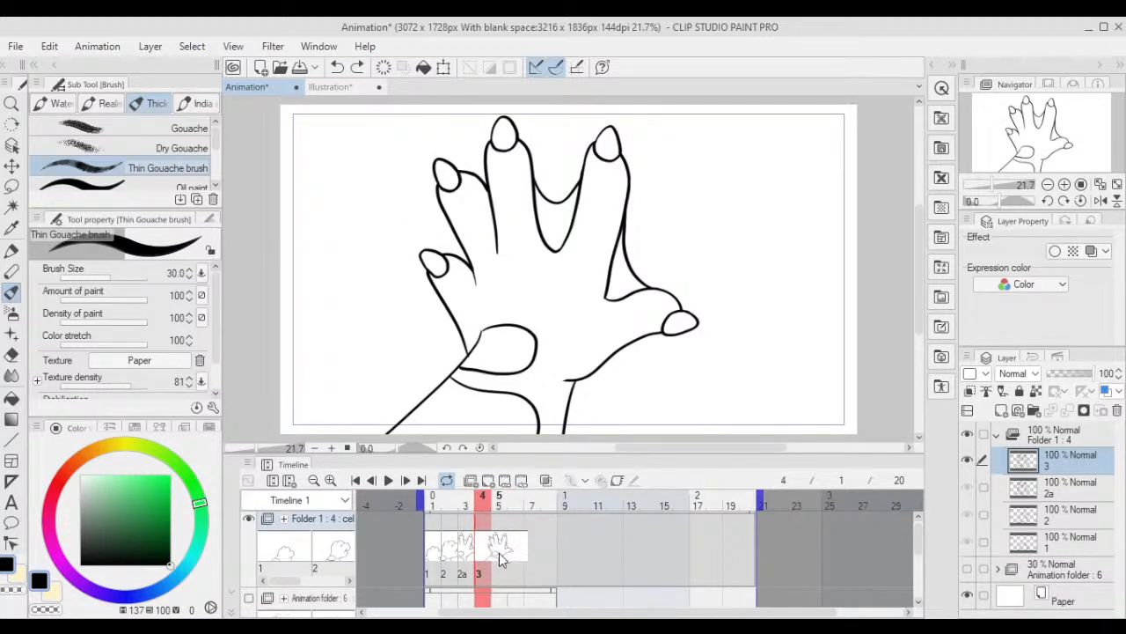
click(499, 553)
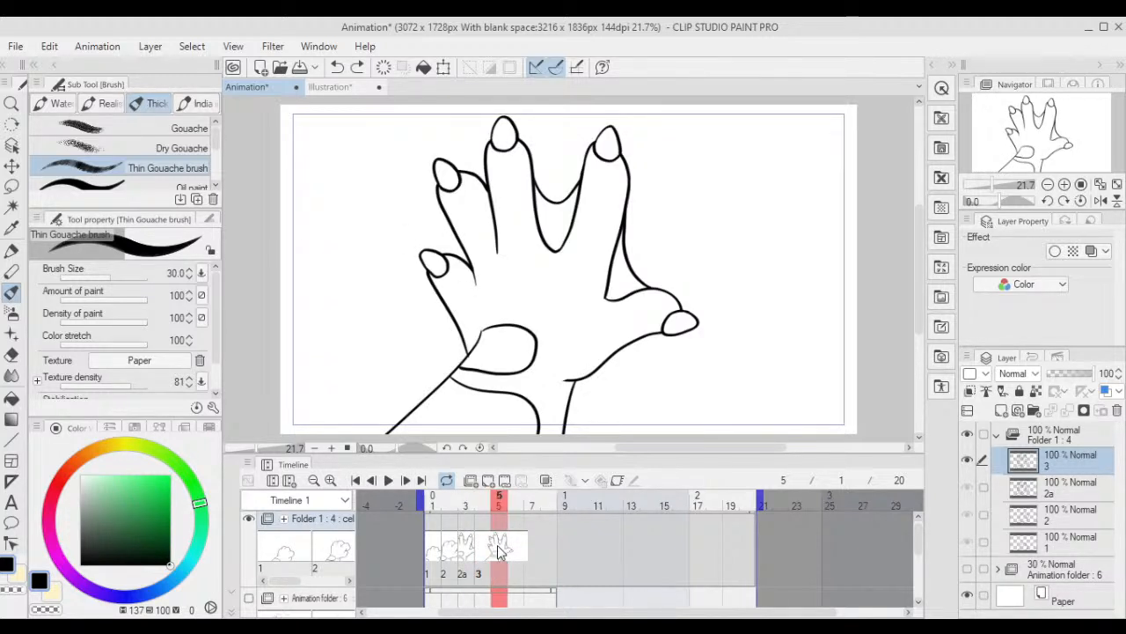
click(471, 482)
key(ctrl+z)
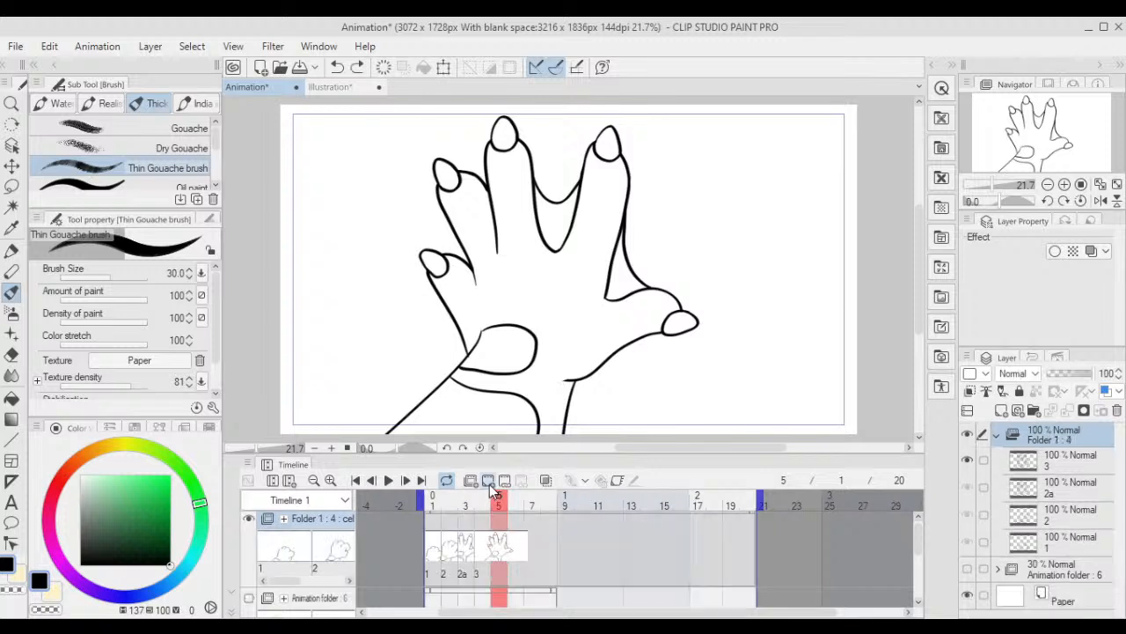
- Add a new blank cel at frame 5 with onion skin turned on, checking it against the rough sketch folder
click(488, 481)
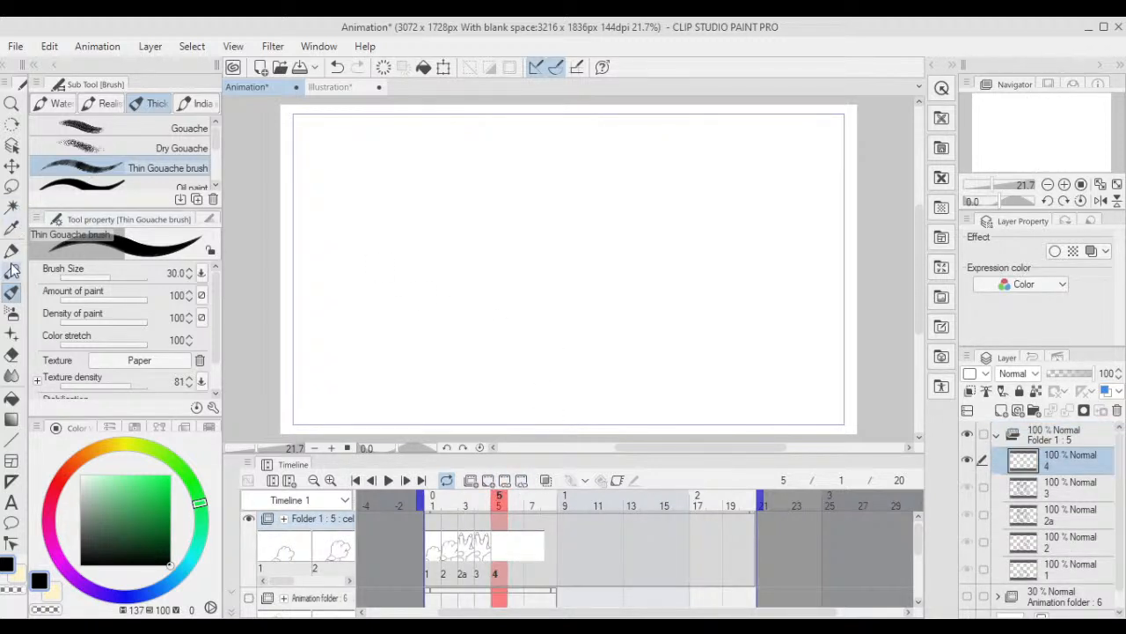
click(547, 481)
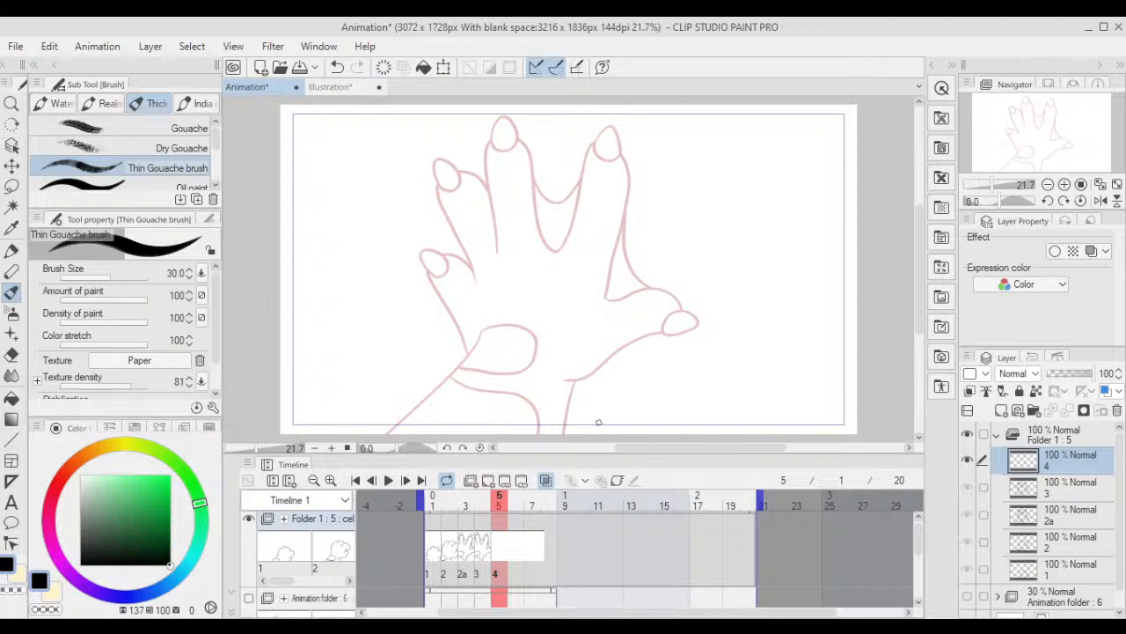
mouse_move(499, 510)
mouse_down()
mouse_move(434, 510)
mouse_move(509, 508)
mouse_up()
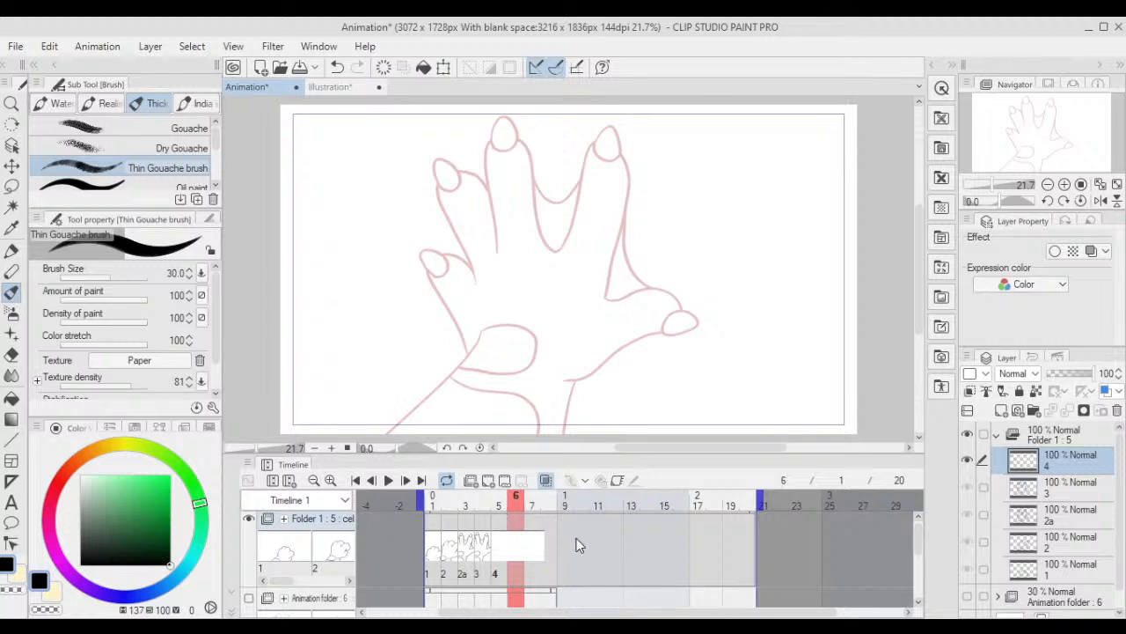
click(967, 598)
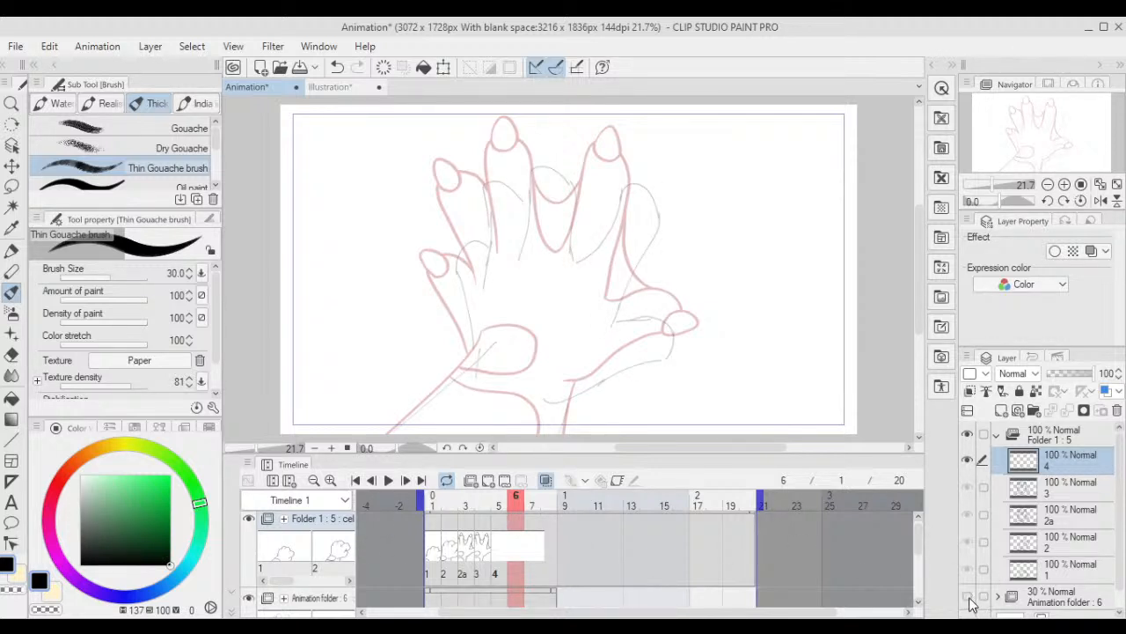
click(970, 600)
click(503, 540)
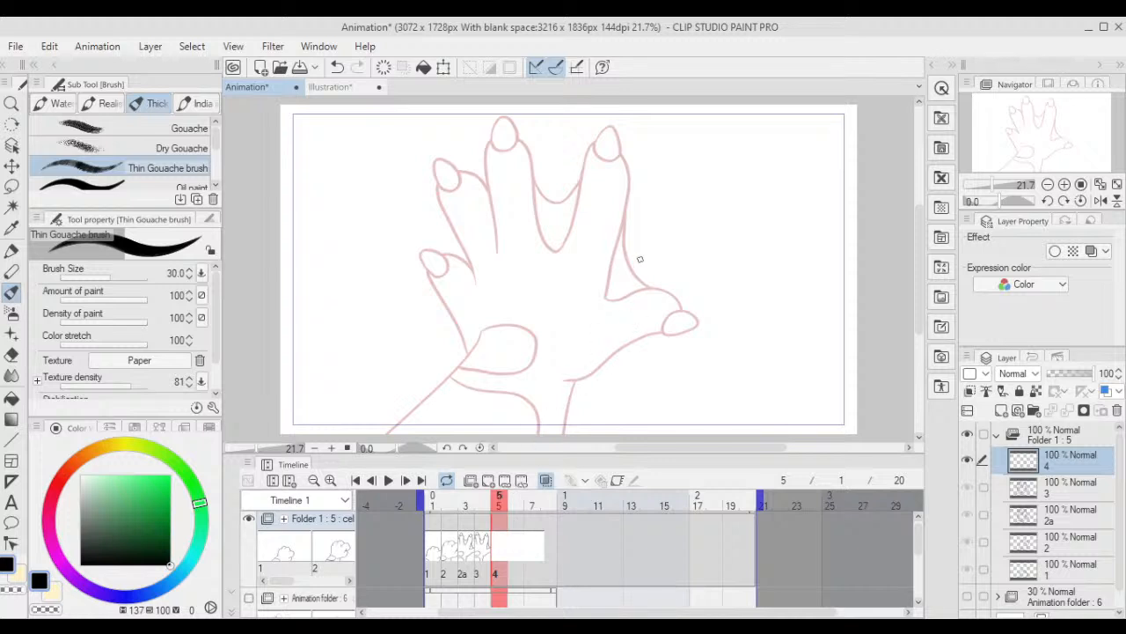
- Ink the index finger on cel 4 with a rounded clawless tip, running its outer edge down to the thumb
scroll(572, 246, up, 3)
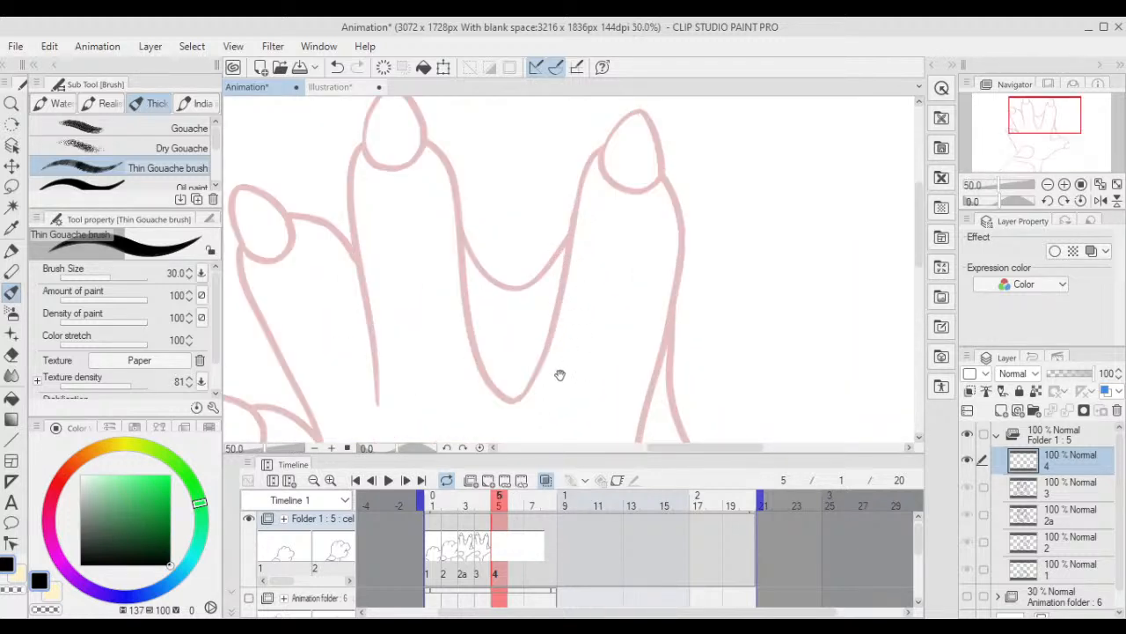
mouse_move(497, 423)
mouse_down()
mouse_move(570, 226)
mouse_move(623, 212)
mouse_move(675, 263)
mouse_up()
mouse_move(675, 262)
mouse_down()
mouse_move(666, 190)
mouse_move(616, 443)
mouse_up()
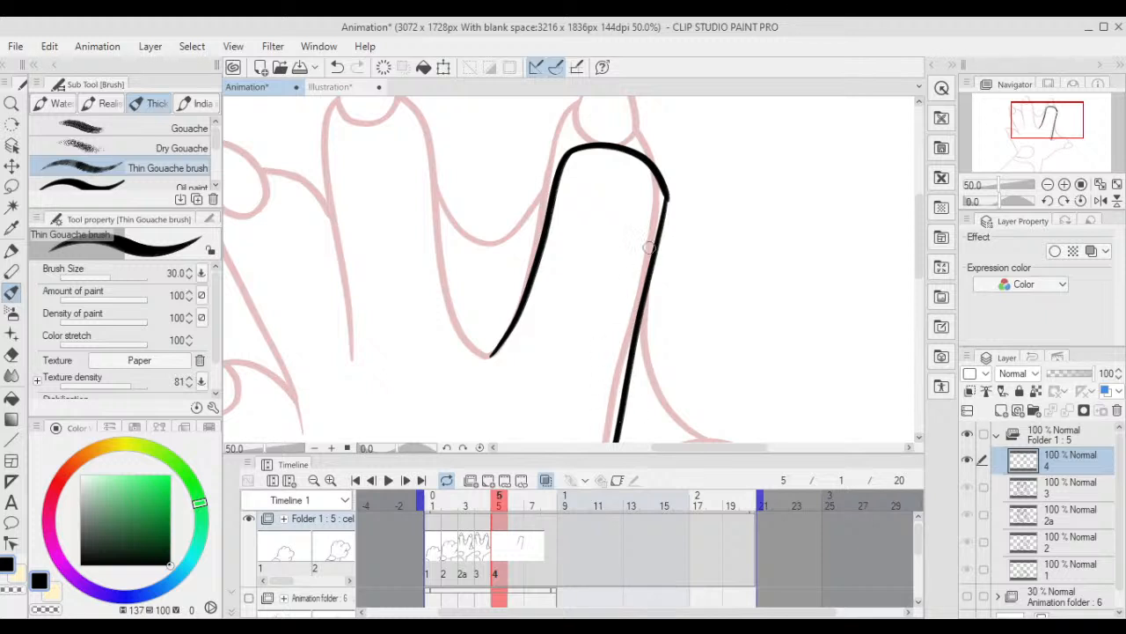
mouse_move(649, 249)
mouse_down()
mouse_move(664, 152)
mouse_move(595, 429)
mouse_up()
key(ctrl+z)
drag(595, 430, 595, 290)
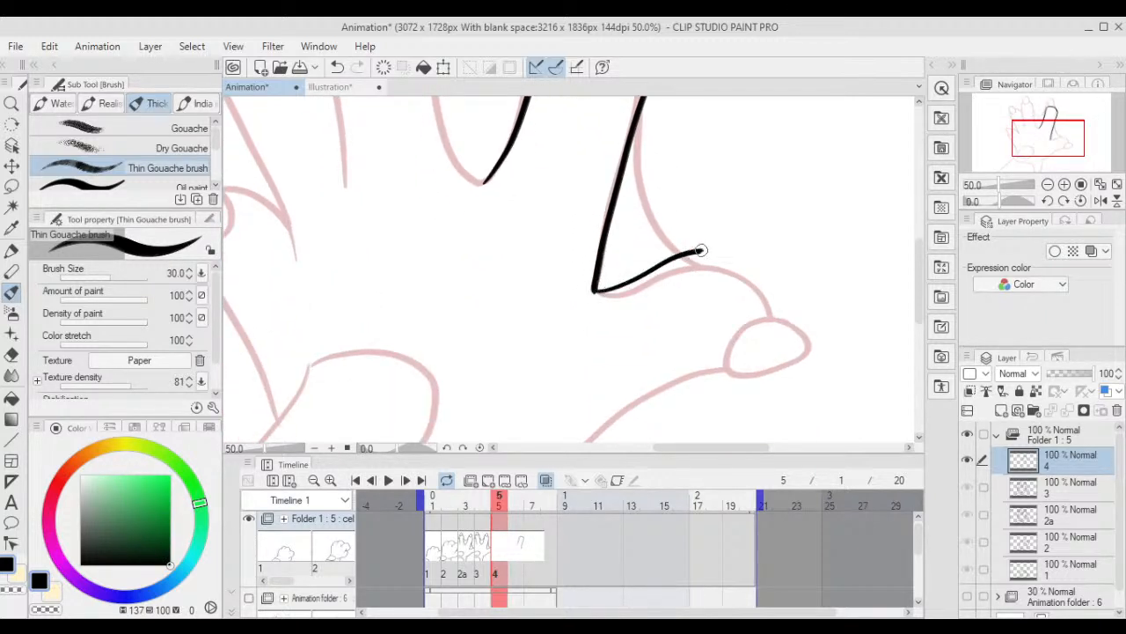
- Ink the thumb's upper and lower lines on cel 4, joining them in a rounded clawless tip
drag(772, 303, 739, 225)
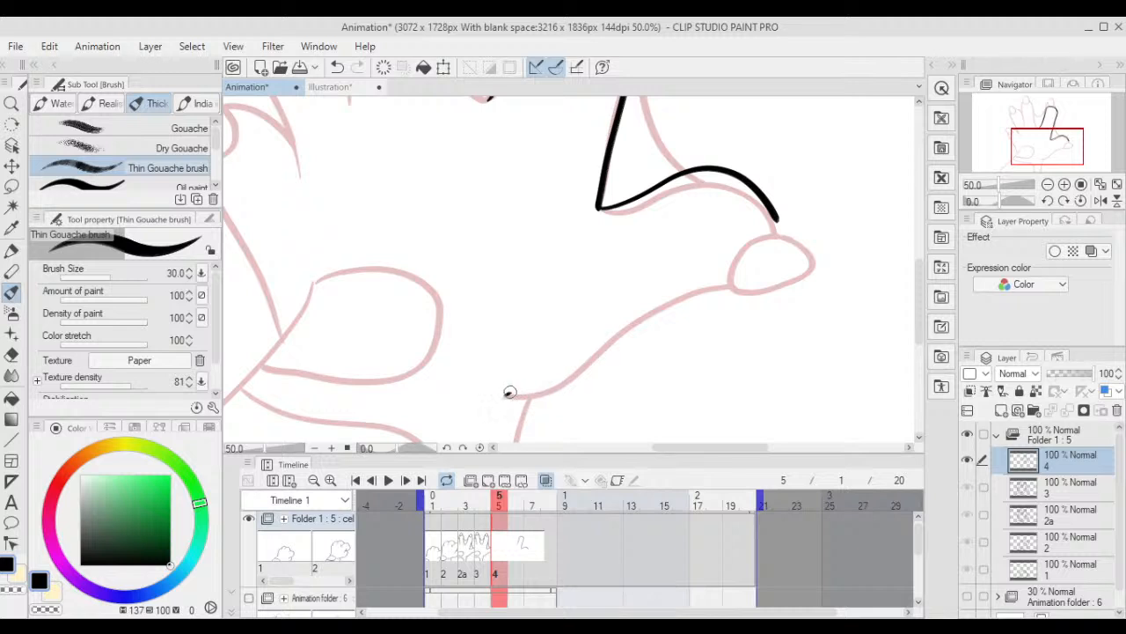
mouse_move(507, 394)
mouse_down()
mouse_move(565, 368)
mouse_move(626, 307)
mouse_up()
drag(785, 225, 776, 215)
- Ink the middle finger with a rounded clawless tip, joined to the base of the index finger, redoing the first stroke
scroll(770, 196, down, 1)
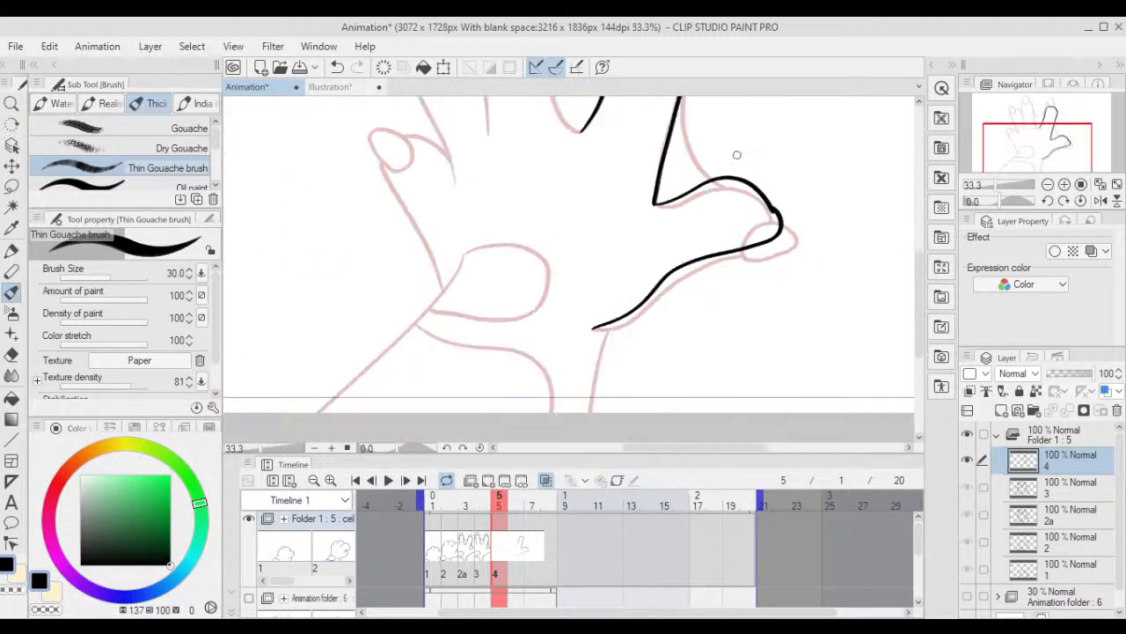
scroll(736, 155, up, 1)
drag(668, 123, 721, 370)
drag(486, 333, 545, 395)
drag(477, 422, 483, 185)
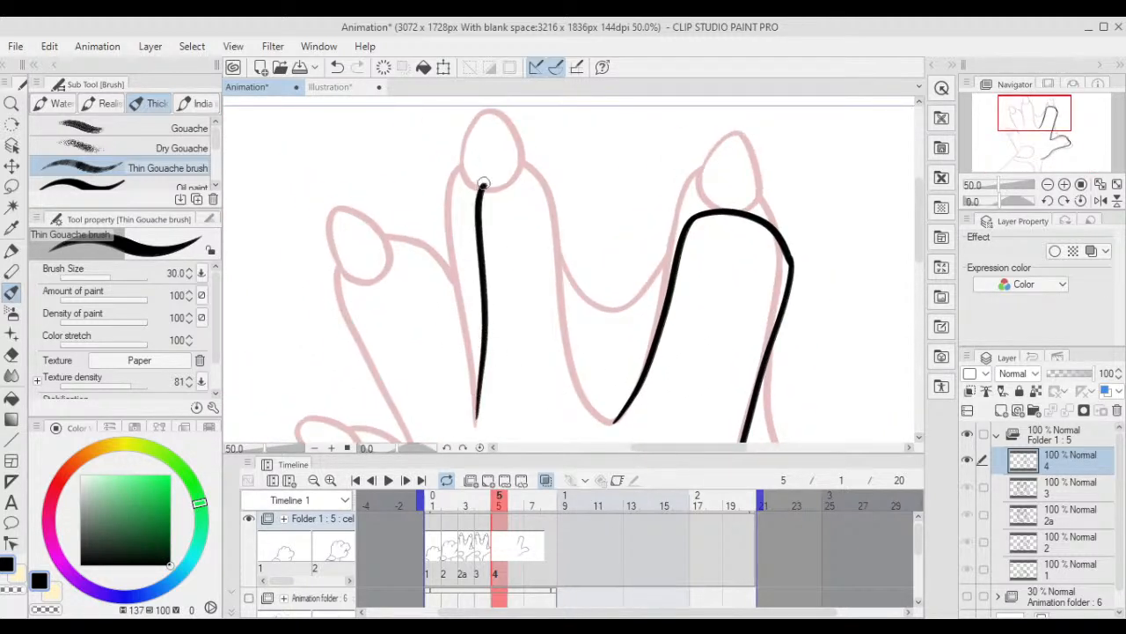
key(ctrl+z)
mouse_move(476, 421)
mouse_down()
mouse_move(491, 159)
mouse_move(573, 194)
mouse_move(591, 387)
mouse_move(623, 304)
mouse_up()
- Ink the ring and little fingers with rounded clawless tips, each joined to its neighbouring finger
drag(510, 415, 438, 165)
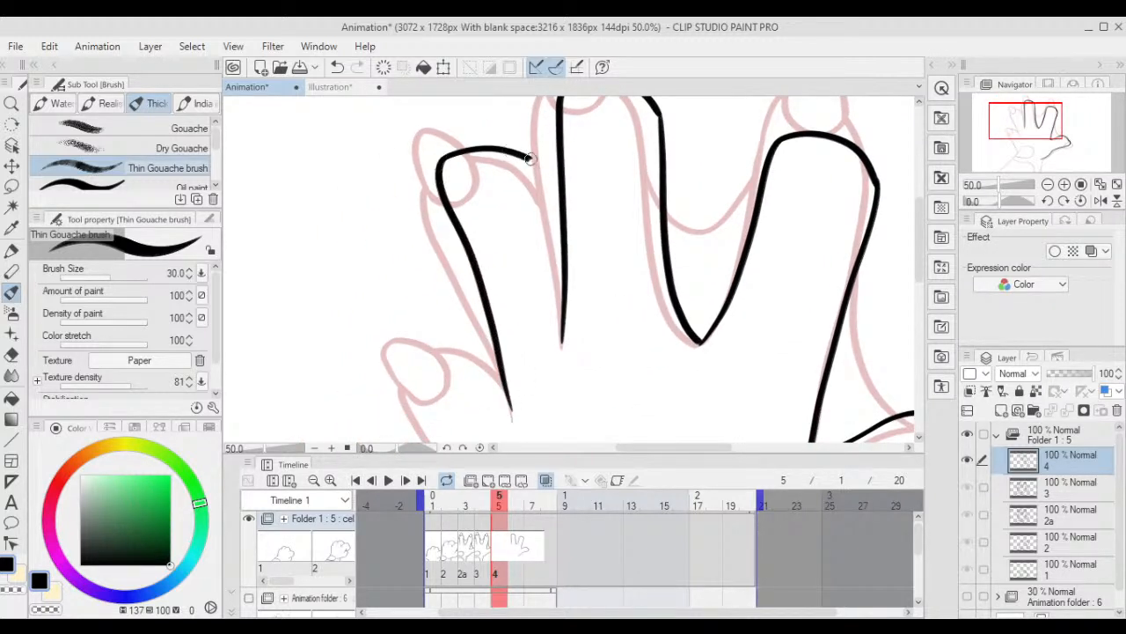
drag(530, 158, 563, 198)
scroll(566, 201, down, 1)
scroll(655, 235, down, 1)
drag(660, 237, 687, 191)
scroll(577, 279, up, 1)
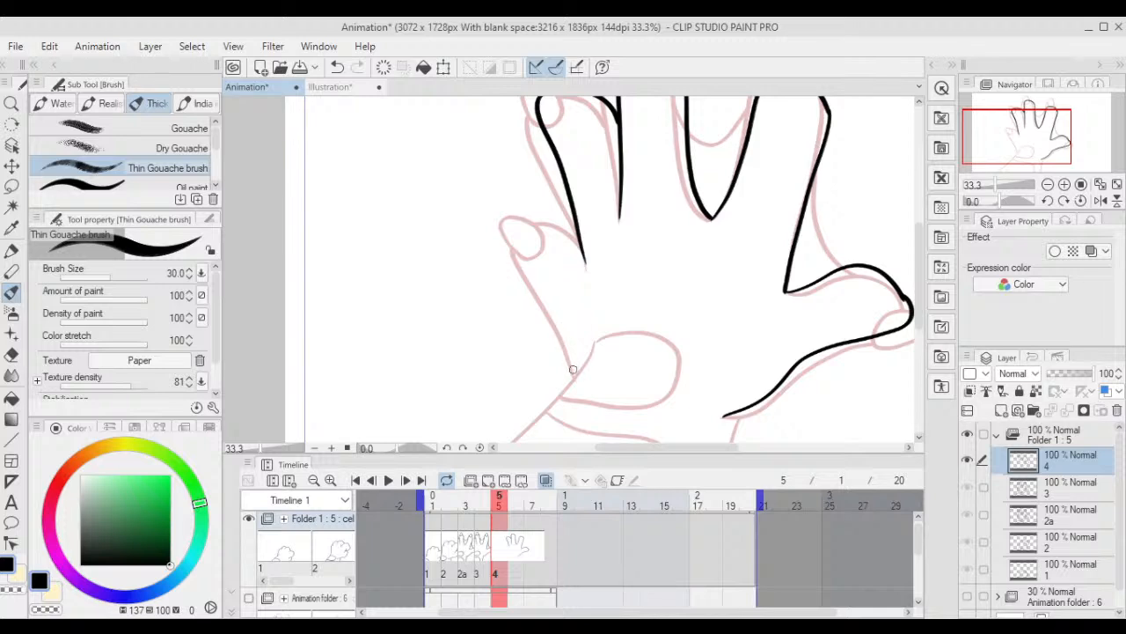
drag(573, 370, 522, 239)
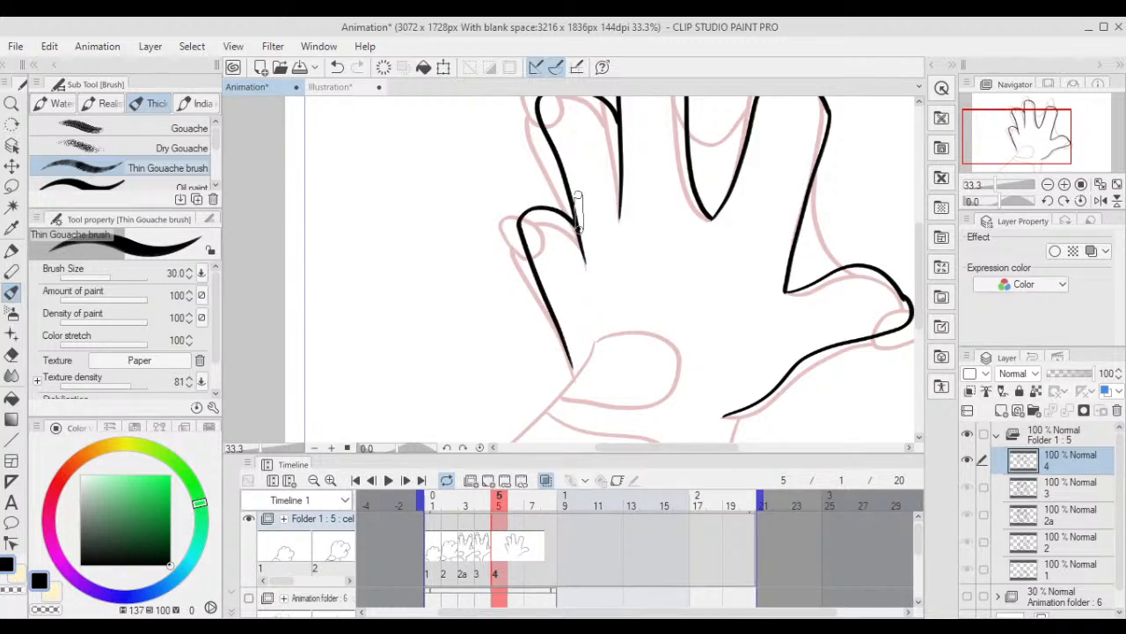
- Play the animation from frame 1, stop it, and return to frame 5 at the index and middle fingertips
scroll(577, 200, down, 2)
drag(500, 506, 432, 507)
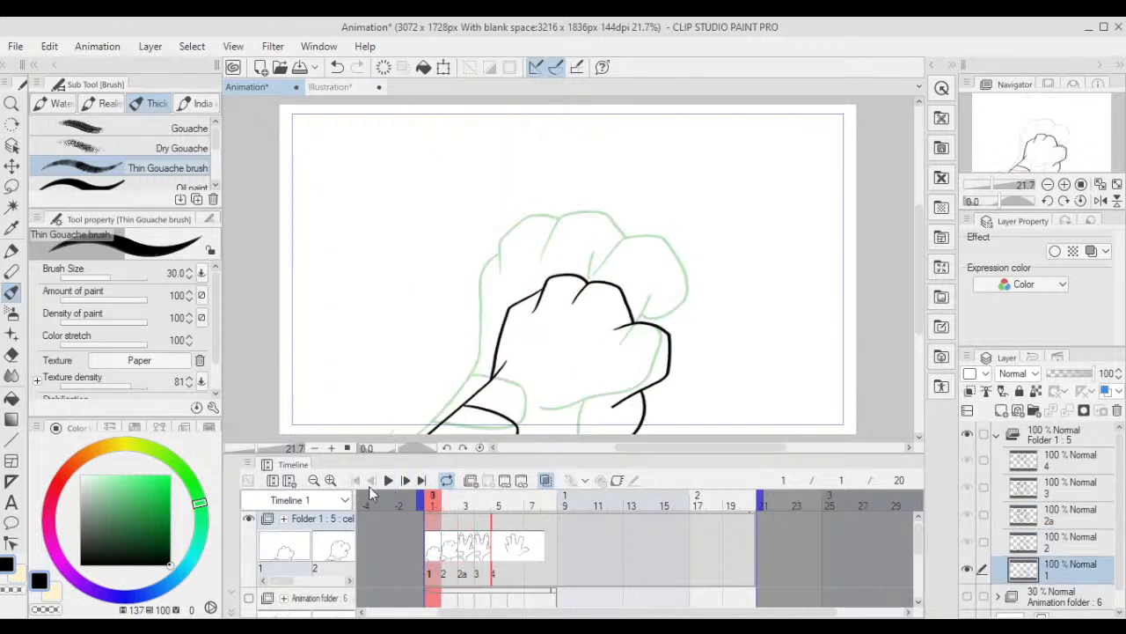
click(389, 480)
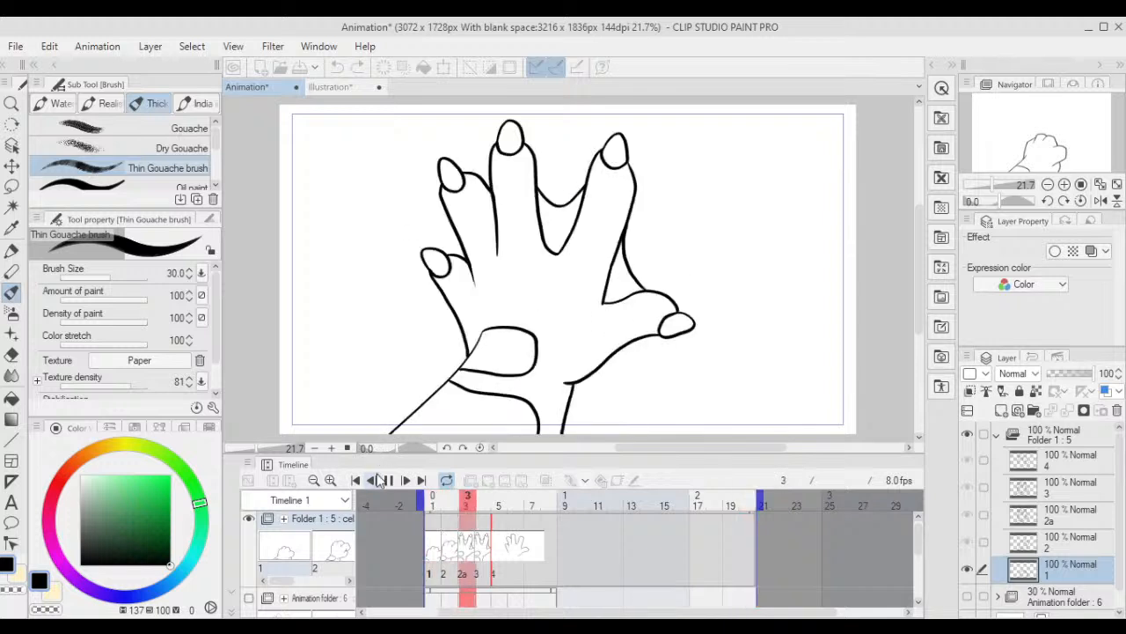
click(384, 481)
click(506, 547)
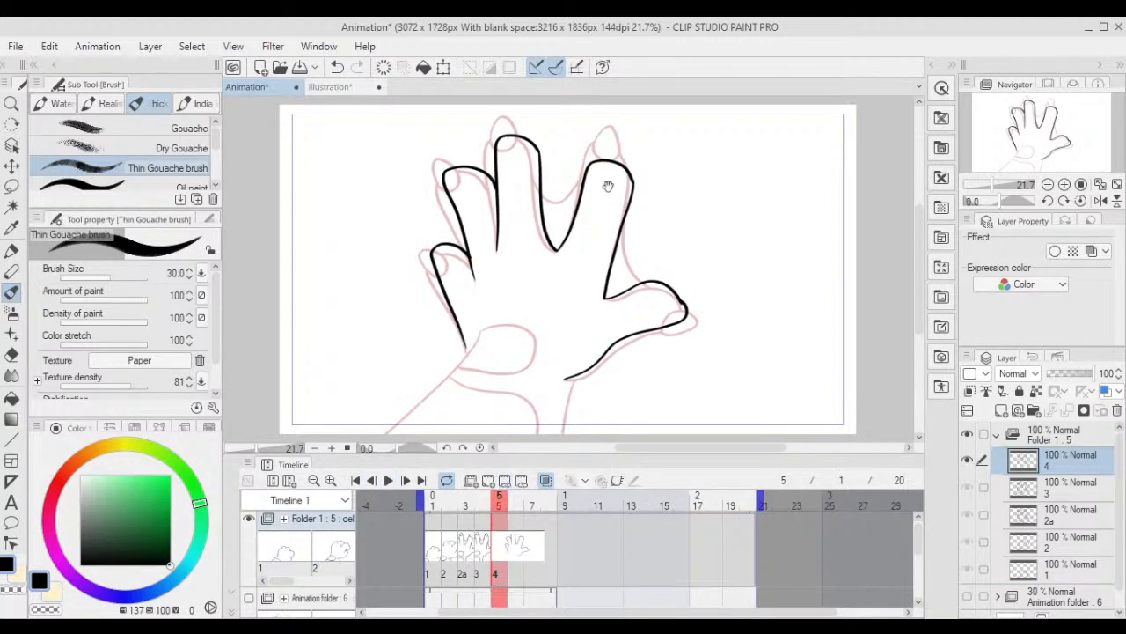
scroll(607, 186, up, 5)
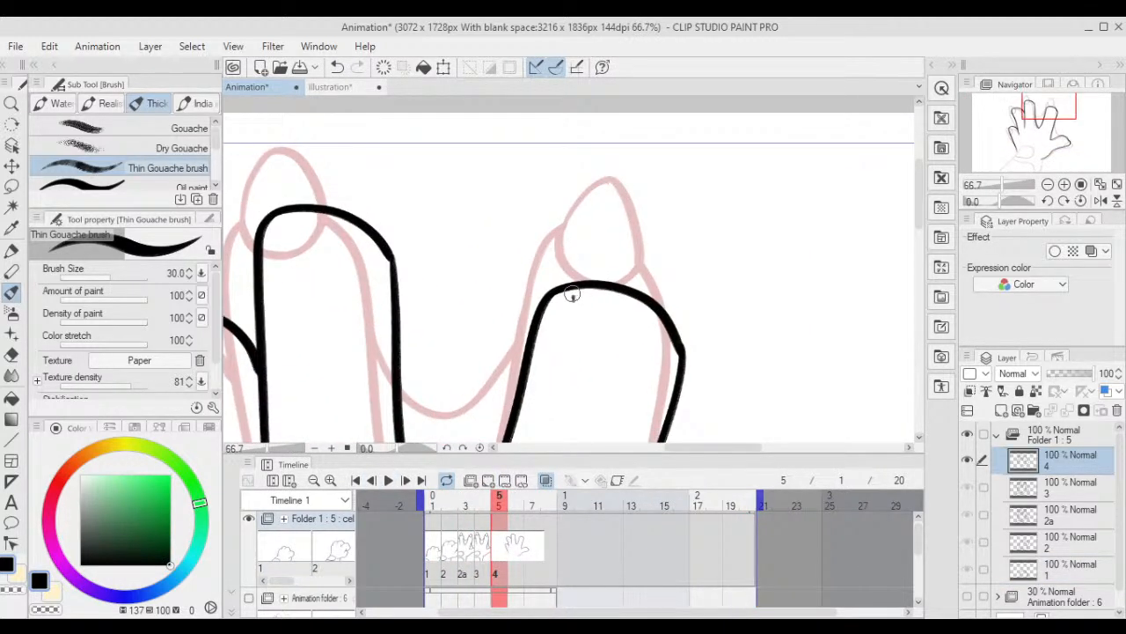
- Ink pointed oval claws over the rounded tips of the index and middle fingers on cel 4
mouse_move(572, 294)
mouse_down()
mouse_move(643, 225)
mouse_move(656, 282)
mouse_move(615, 322)
mouse_move(574, 299)
mouse_up()
drag(567, 233, 794, 236)
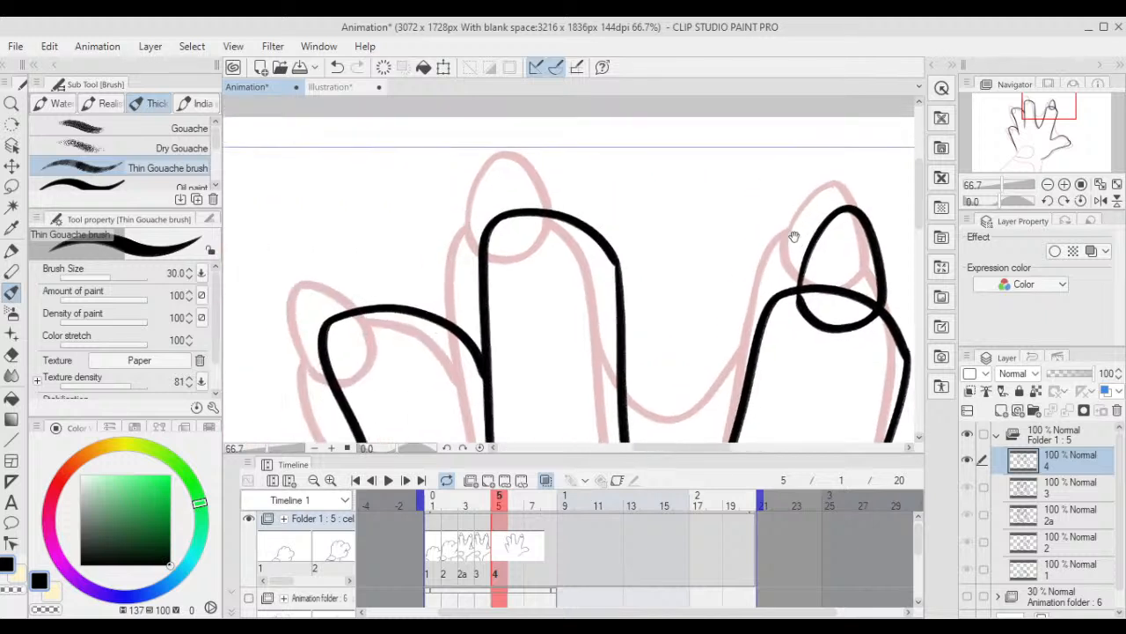
mouse_move(506, 242)
mouse_down()
mouse_move(526, 155)
mouse_move(582, 218)
mouse_move(502, 256)
mouse_move(648, 143)
mouse_up()
mouse_move(498, 253)
mouse_down()
mouse_move(481, 174)
mouse_move(504, 159)
mouse_move(557, 204)
mouse_move(563, 254)
mouse_move(483, 245)
mouse_up()
key(ctrl+z)
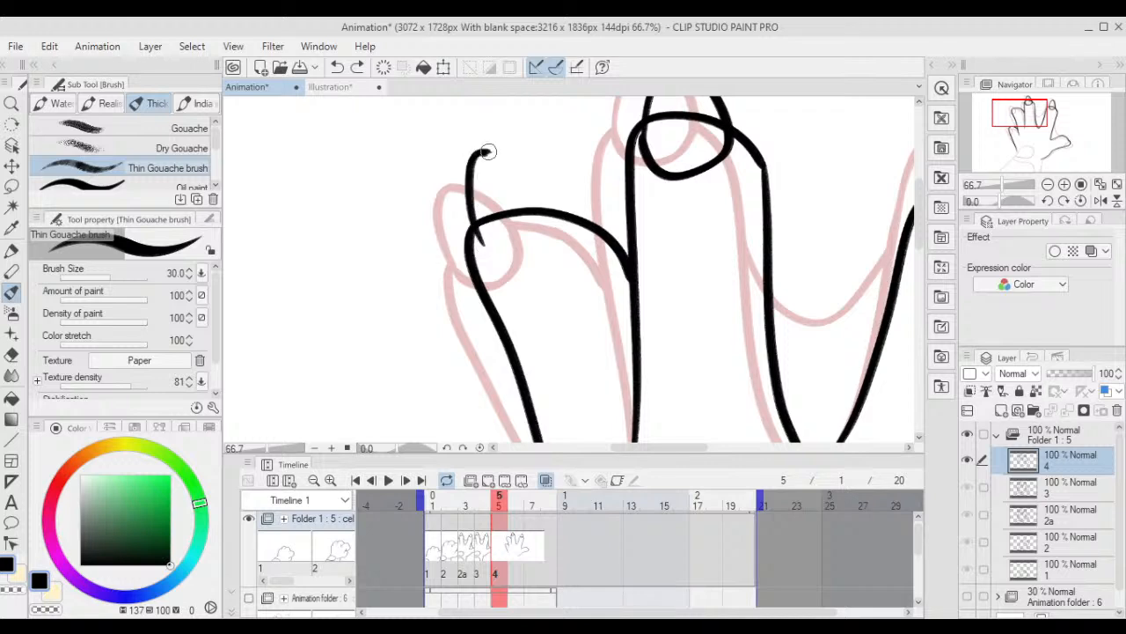
- Ink a pointed claw over the ring fingertip, redoing the curved base inside the finger
mouse_move(486, 152)
mouse_down()
mouse_move(533, 183)
mouse_move(564, 226)
mouse_up()
drag(495, 255, 475, 229)
scroll(554, 156, down, 2)
mouse_move(721, 316)
mouse_down()
mouse_move(677, 266)
mouse_move(599, 249)
mouse_move(641, 358)
mouse_move(868, 334)
mouse_up()
scroll(754, 264, up, 2)
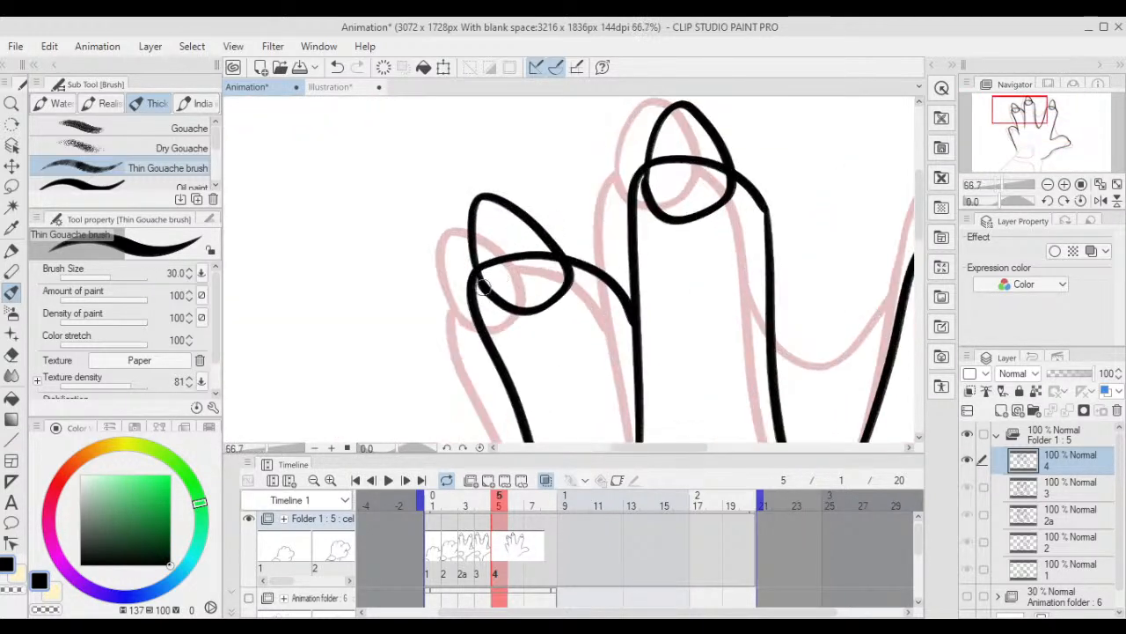
key(ctrl+z)
mouse_move(484, 303)
mouse_down()
mouse_move(508, 205)
mouse_move(555, 304)
mouse_move(486, 296)
mouse_up()
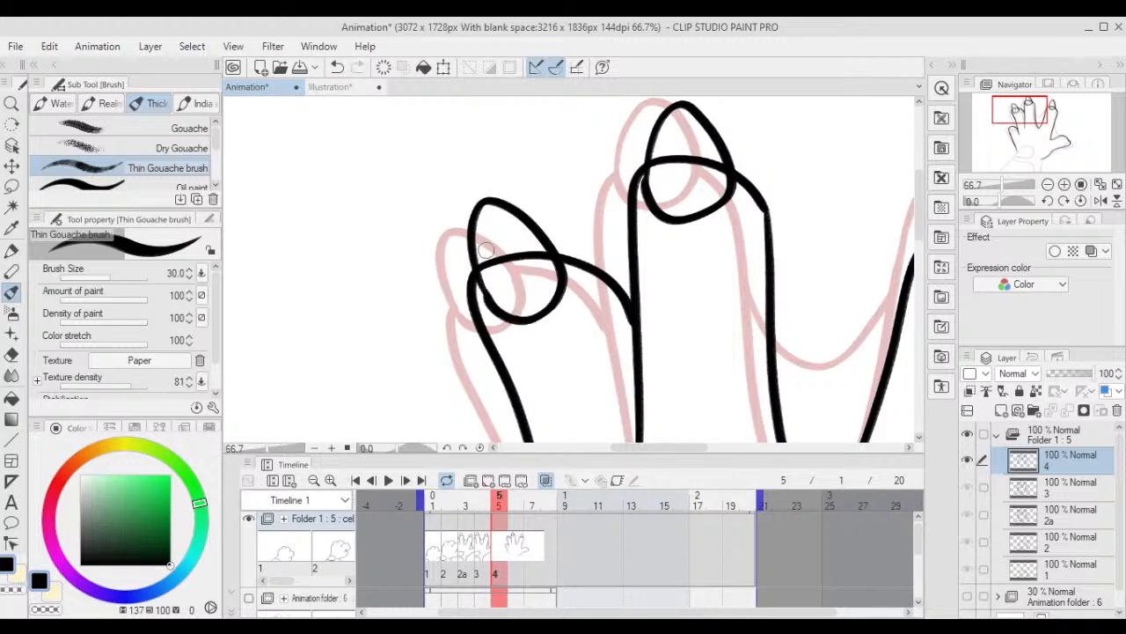
- Try inking a claw on the thumb tip and compare the hand with the drawing in frame 4
scroll(528, 299, down, 2)
drag(762, 327, 658, 216)
scroll(658, 216, up, 2)
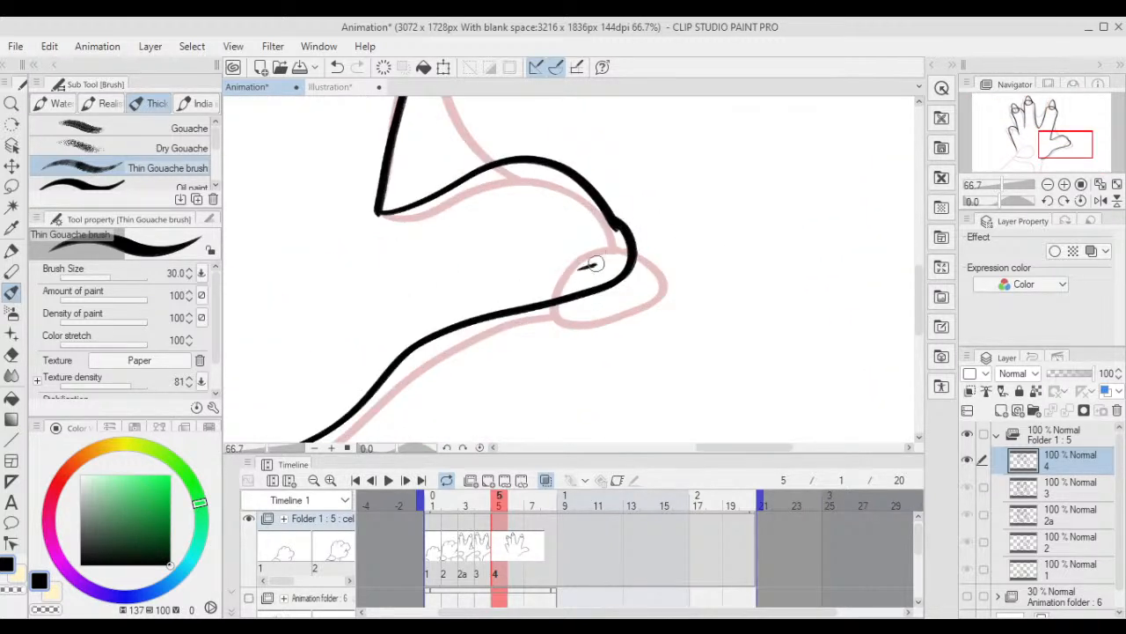
mouse_move(595, 264)
mouse_down()
mouse_move(669, 234)
mouse_move(674, 188)
mouse_move(626, 190)
mouse_move(640, 259)
mouse_move(683, 229)
mouse_move(658, 190)
mouse_up()
key(ctrl+z)
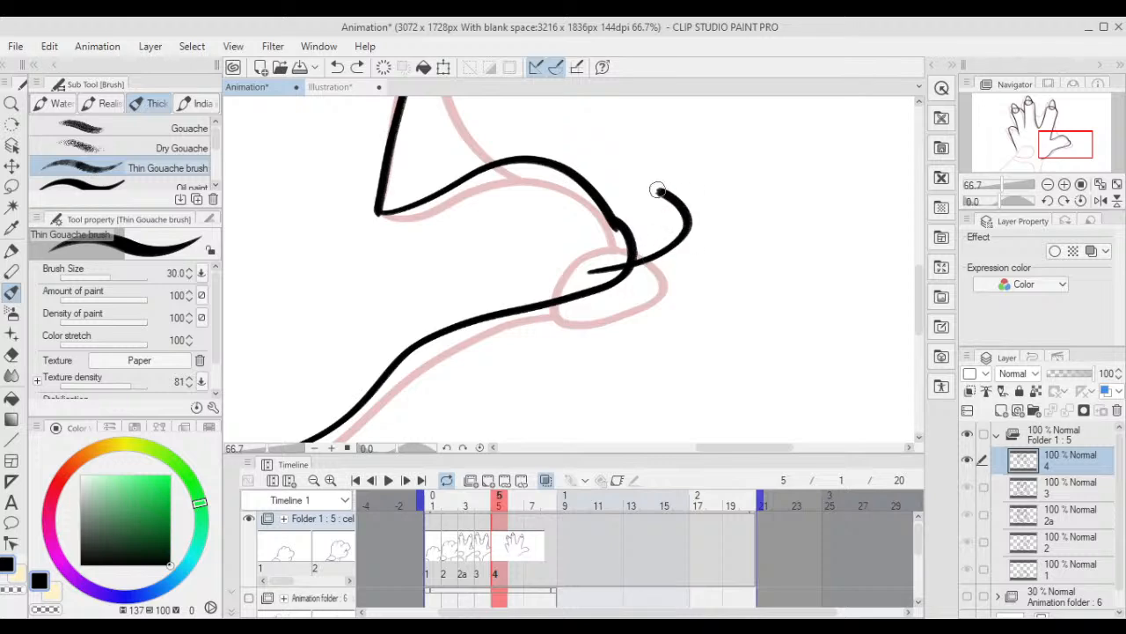
scroll(585, 264, down, 5)
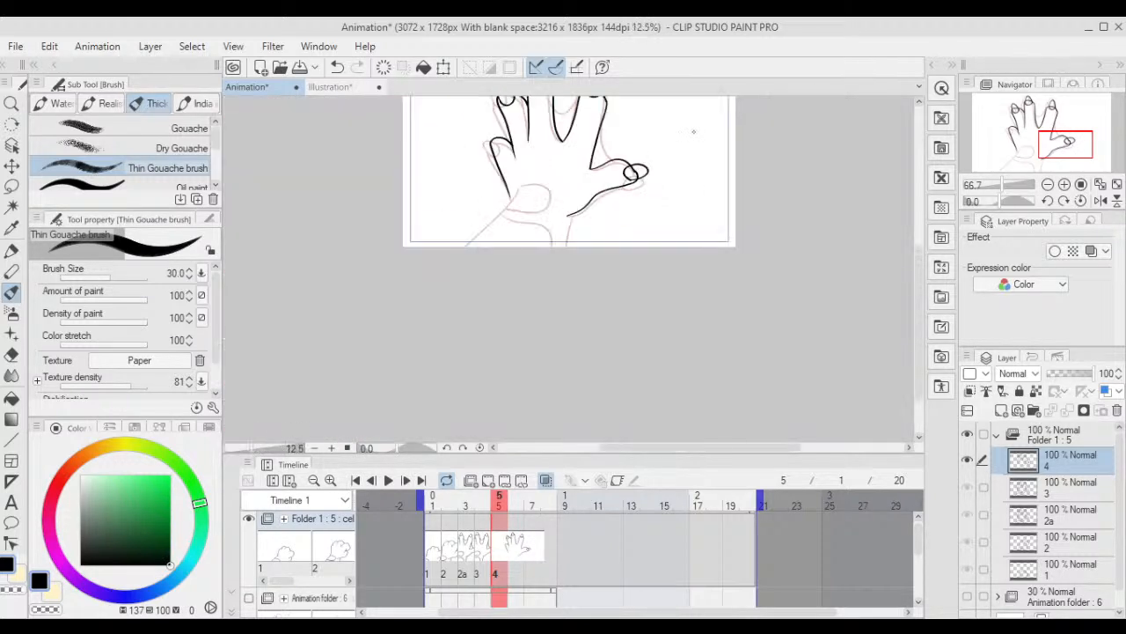
click(482, 505)
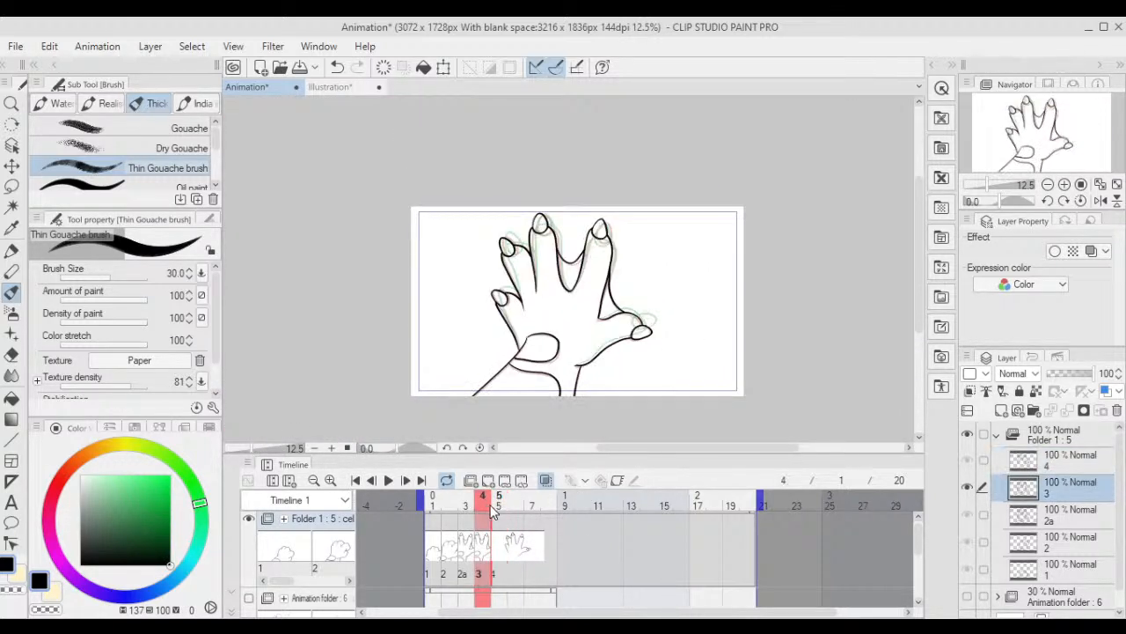
click(498, 505)
- Redraw the thumb's claw as an elongated oval overlapping the rounded thumb tip
key(ctrl+equal)
key(ctrl+equal)
key(ctrl+equal)
key(minus)
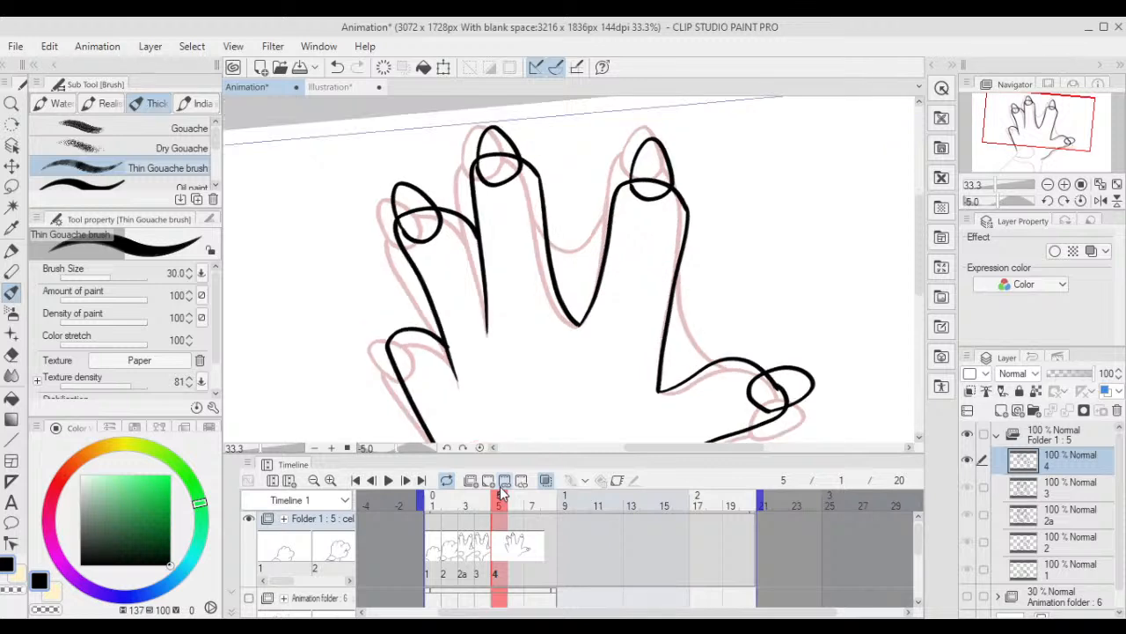
key(h)
drag(449, 297, 443, 234)
scroll(492, 242, up, 2)
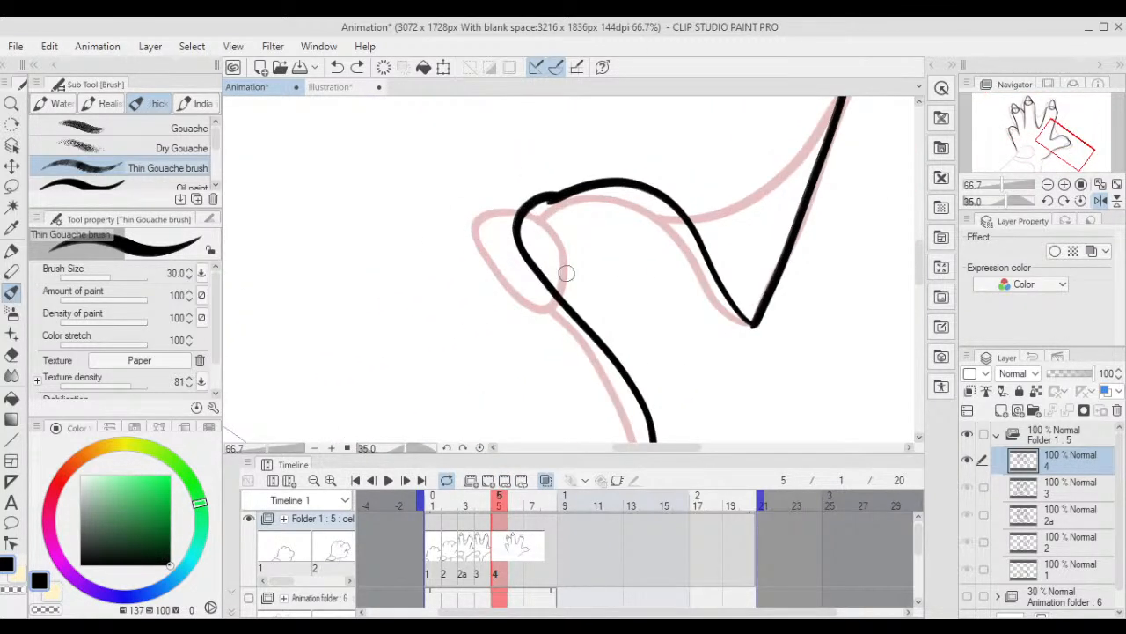
mouse_move(566, 273)
mouse_down()
mouse_move(499, 241)
mouse_move(483, 185)
mouse_move(518, 173)
mouse_move(562, 207)
mouse_move(581, 264)
mouse_move(556, 284)
mouse_up()
scroll(526, 152, down, 1)
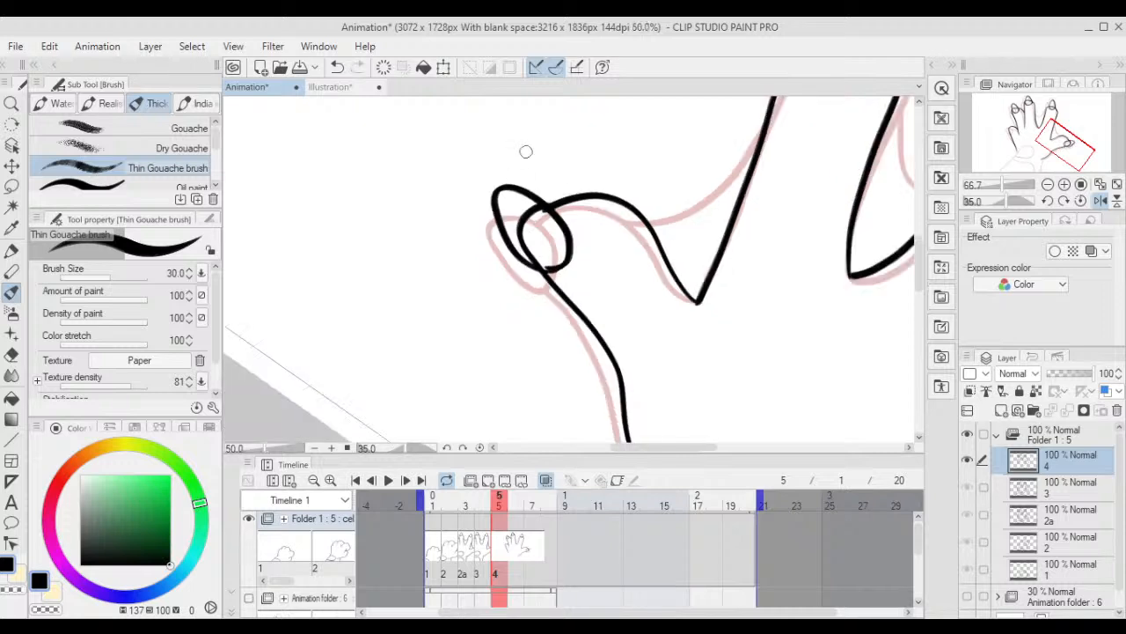
scroll(528, 145, down, 1)
scroll(536, 220, up, 2)
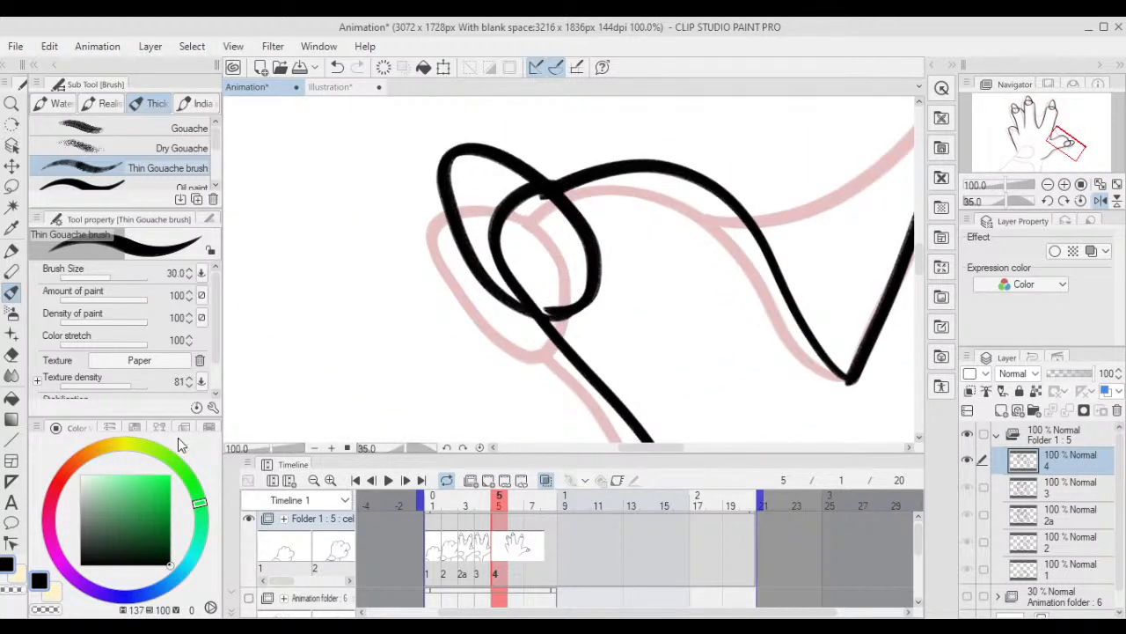
- Erase the thumb outline crossing the claw with the transparent colour, then re-ink the claw's thinned base in black
click(20, 585)
click(18, 588)
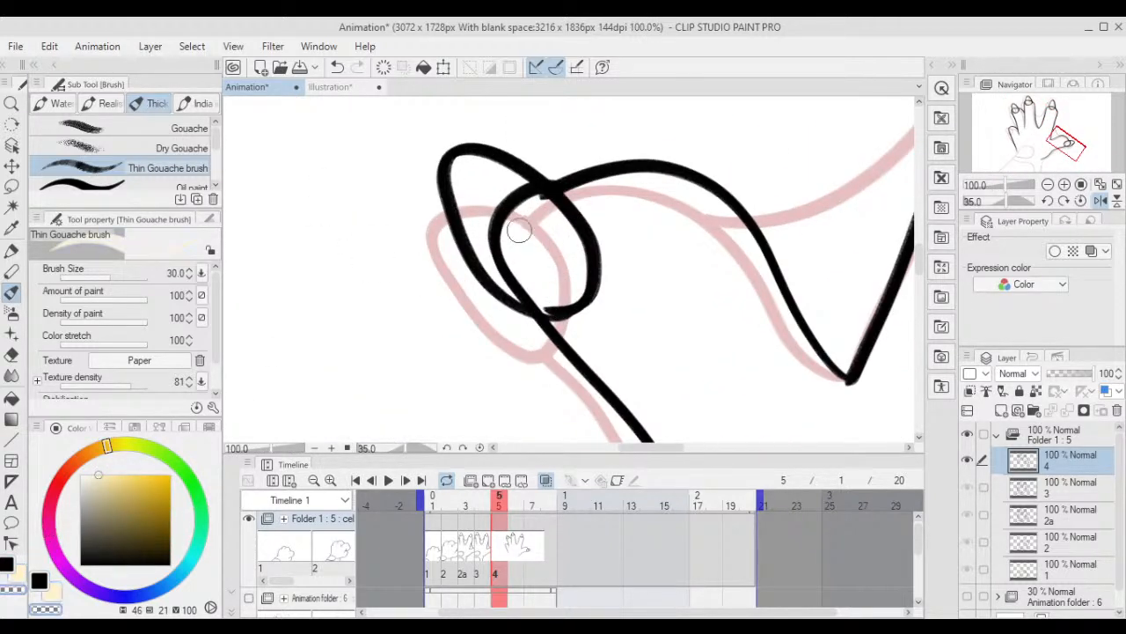
scroll(519, 220, up, 1)
mouse_move(533, 217)
mouse_down()
mouse_move(585, 225)
mouse_move(522, 215)
mouse_move(531, 339)
mouse_move(604, 382)
mouse_move(551, 349)
mouse_up()
click(7, 570)
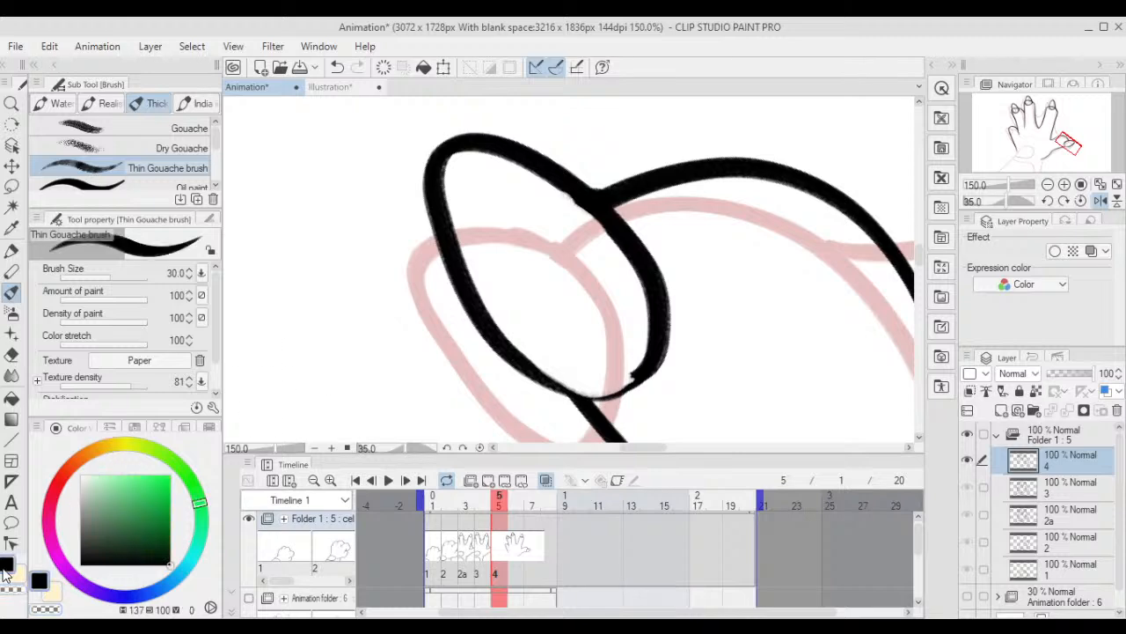
mouse_move(569, 387)
mouse_down()
mouse_move(645, 371)
mouse_move(661, 327)
mouse_up()
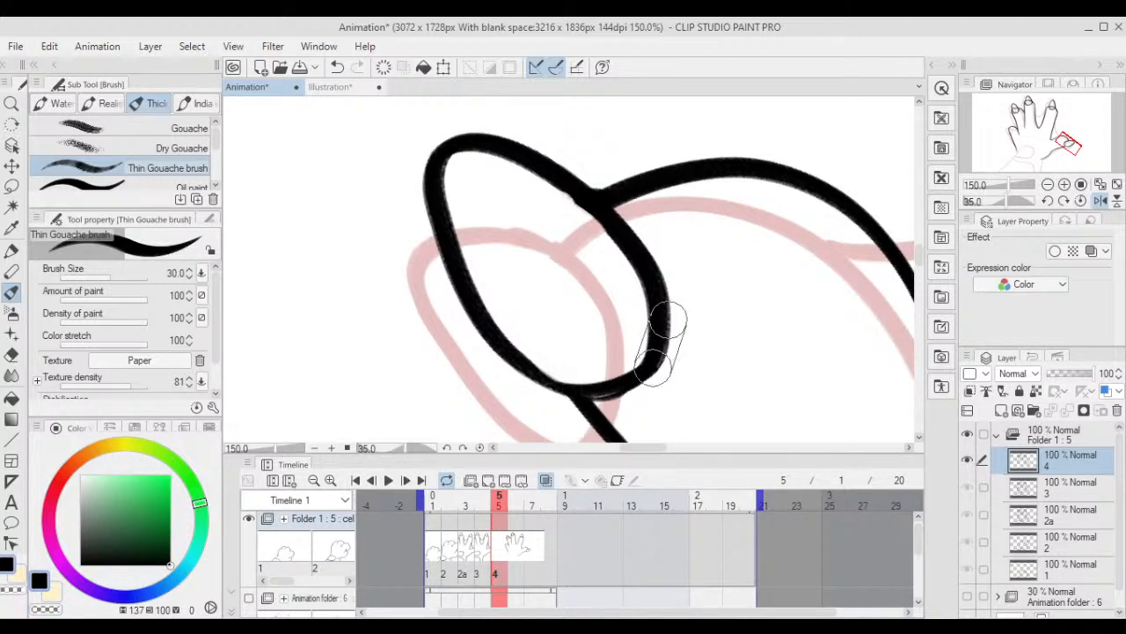
- Ink curved webbing between the middle and index fingers and between index finger and thumb, checking it against frame 4
key(ctrl+0)
mouse_move(498, 504)
mouse_down()
mouse_move(488, 509)
mouse_move(500, 510)
mouse_up()
scroll(549, 325, up, 5)
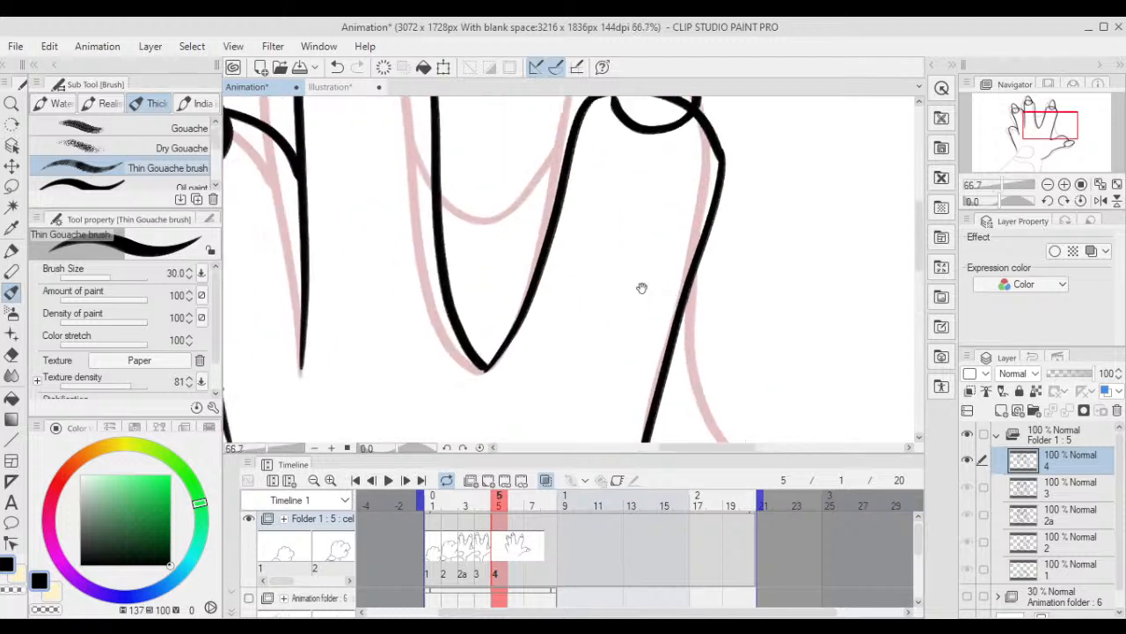
mouse_move(512, 193)
mouse_down()
mouse_move(550, 266)
mouse_move(595, 256)
mouse_move(651, 193)
mouse_move(623, 292)
mouse_up()
scroll(669, 211, down, 1)
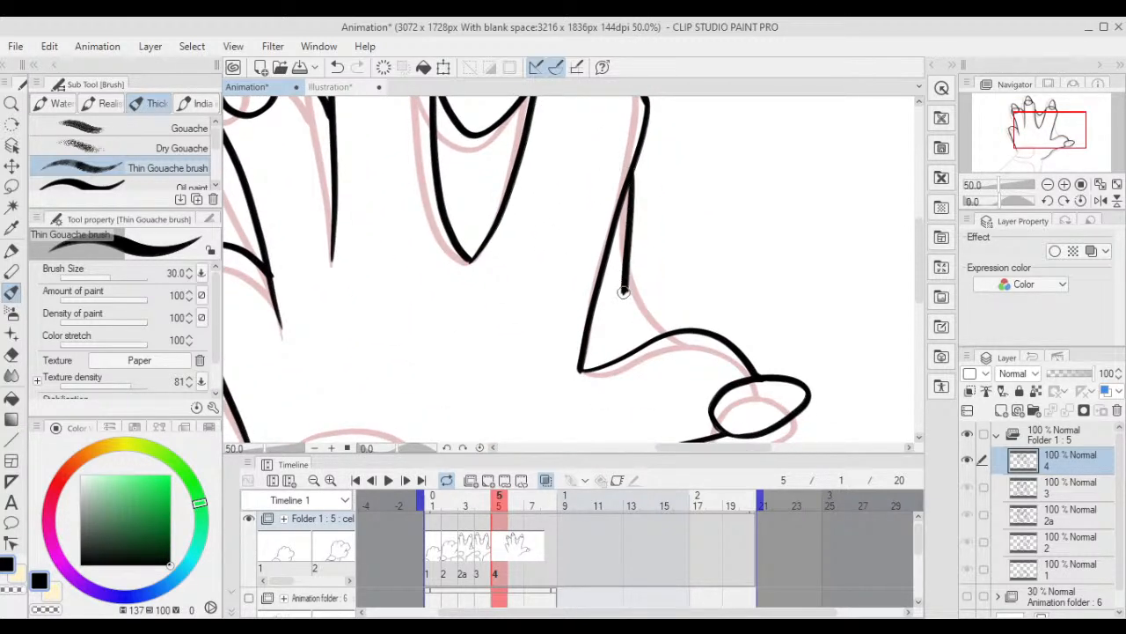
scroll(684, 330, down, 4)
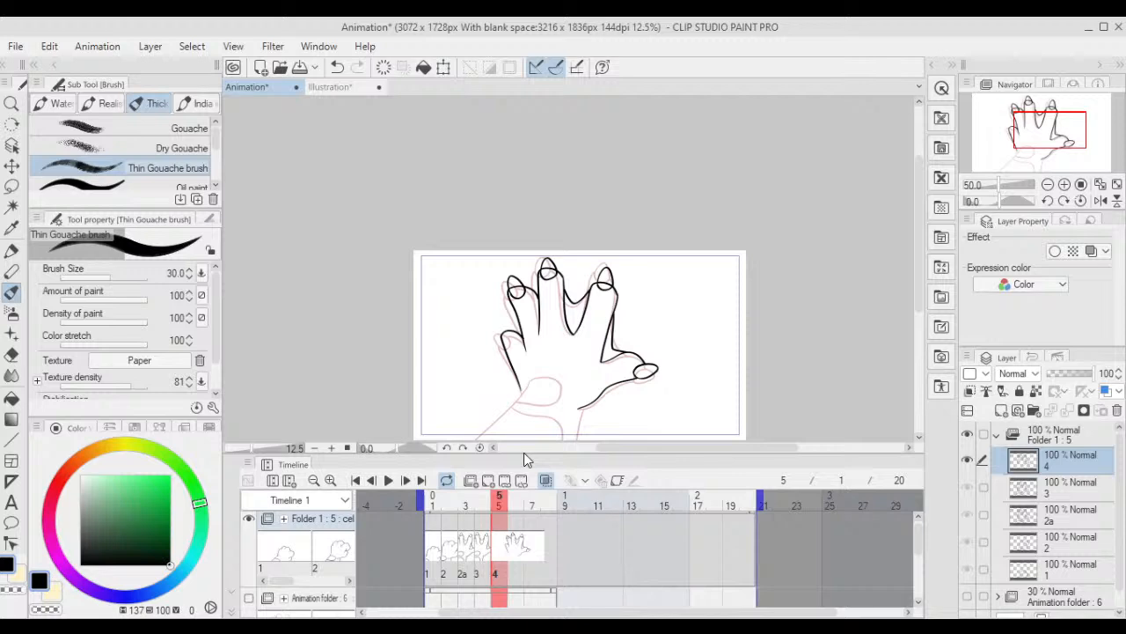
click(485, 505)
click(499, 506)
click(490, 507)
click(499, 506)
- Ink an oval claw over the rounded tip of the little finger
scroll(523, 352, up, 2)
scroll(592, 217, up, 3)
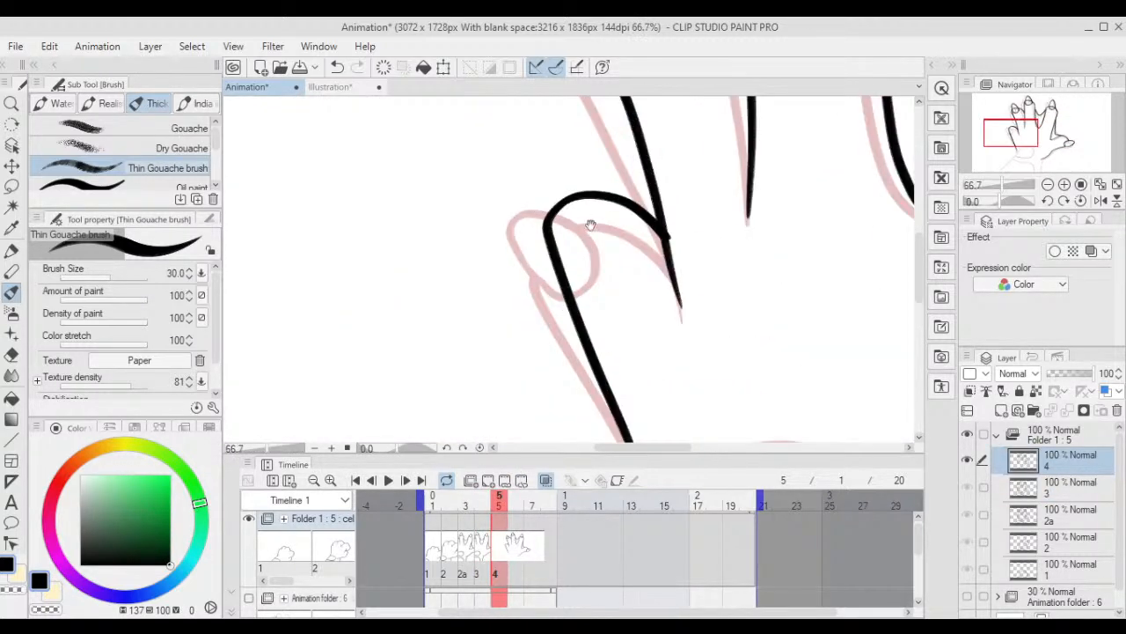
drag(568, 263, 542, 179)
mouse_move(616, 214)
mouse_down()
mouse_move(608, 264)
mouse_move(568, 255)
mouse_up()
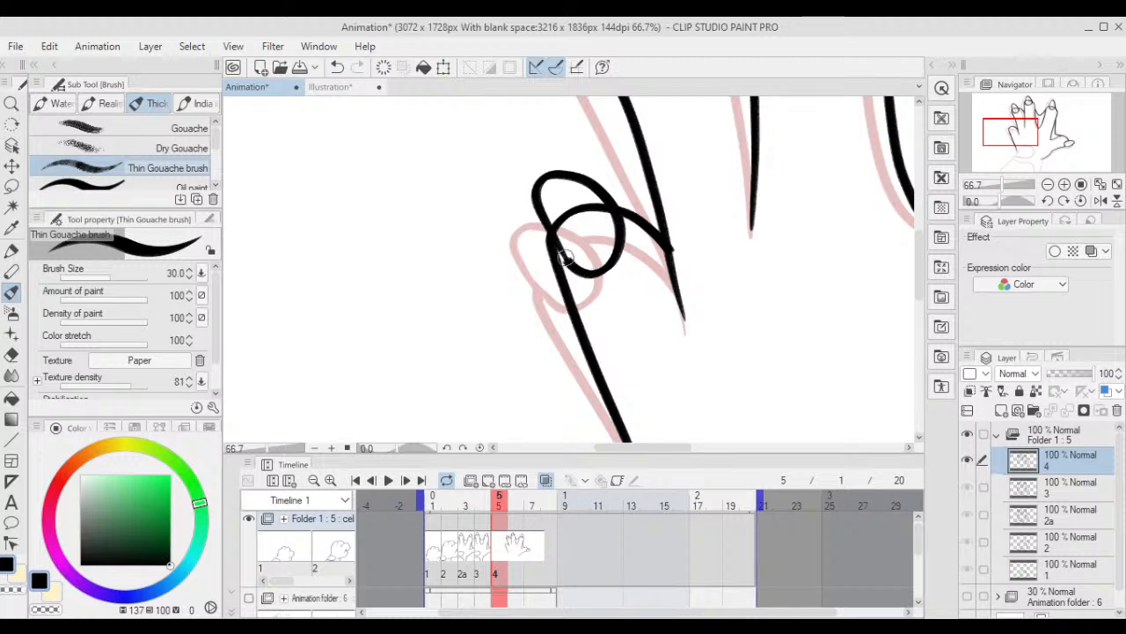
drag(544, 149, 461, 245)
- Erase the finger outline crossing the little finger's claw with the transparent colour
key(x)
scroll(636, 291, up, 1)
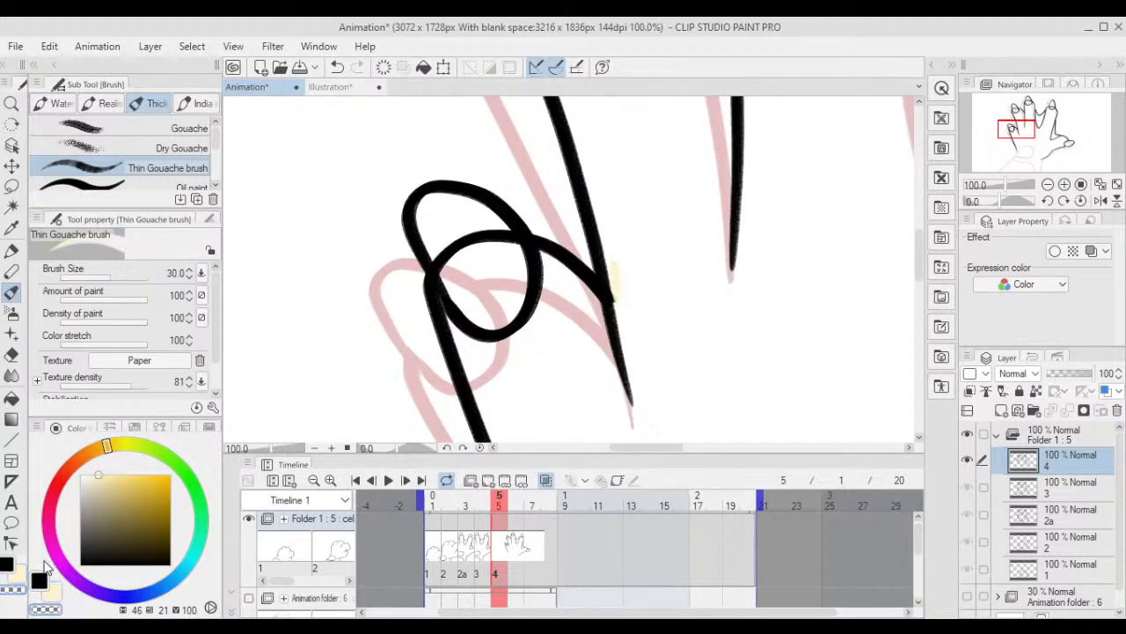
scroll(415, 233, up, 1)
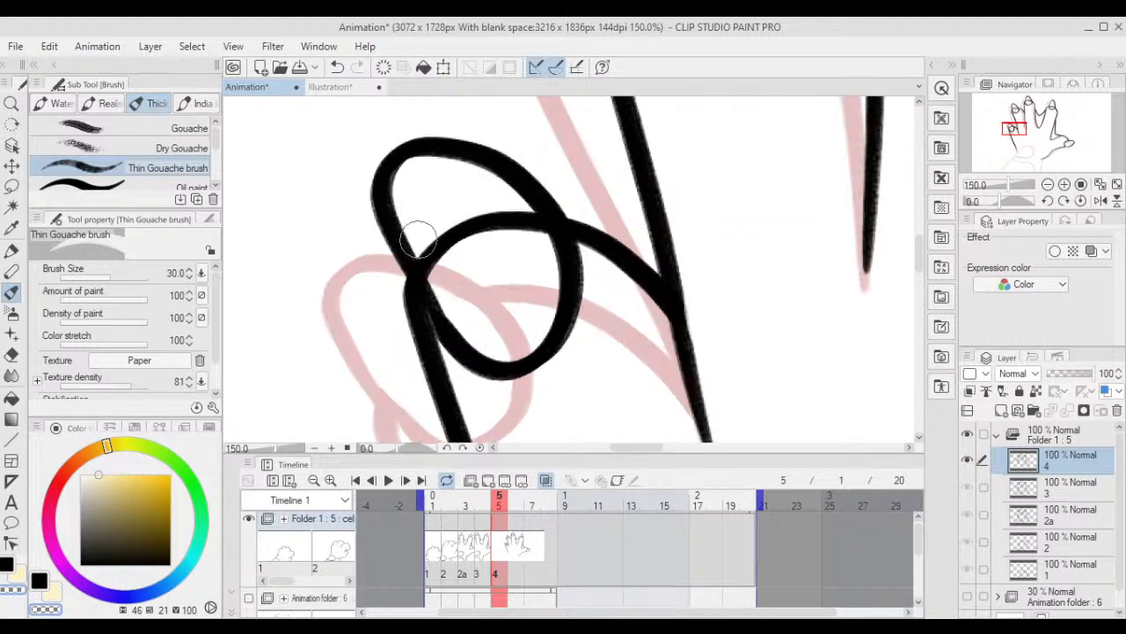
mouse_move(428, 264)
mouse_down()
mouse_move(429, 233)
mouse_move(478, 243)
mouse_move(440, 241)
mouse_move(517, 221)
mouse_move(481, 216)
mouse_move(539, 237)
mouse_up()
scroll(539, 238, down, 5)
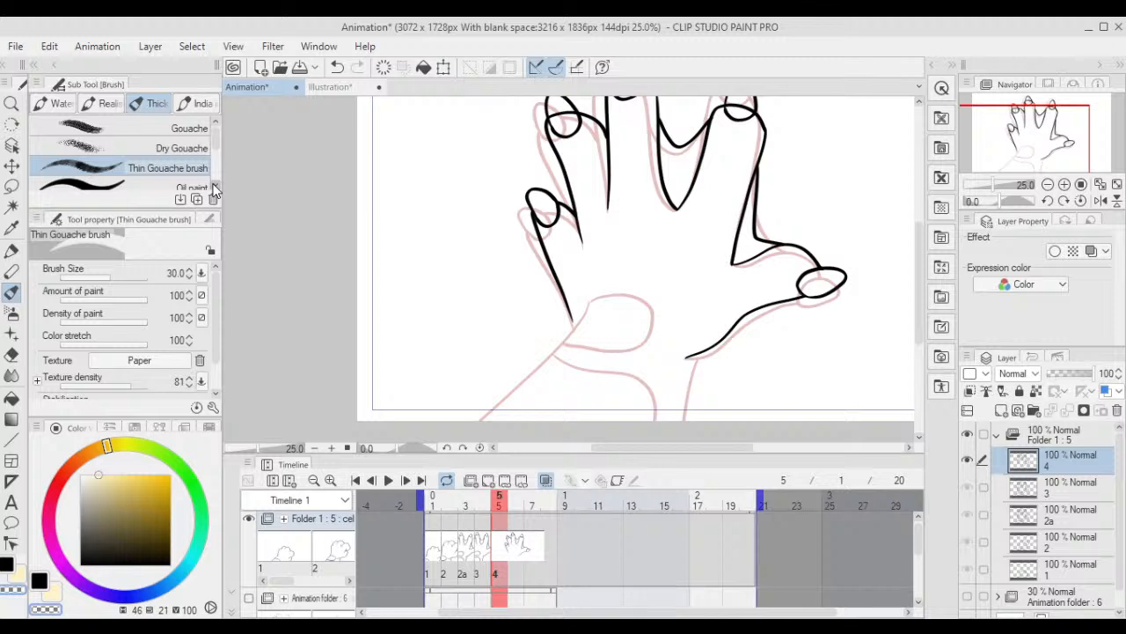
- Rotate the hand on cel 4 clockwise, shift it slightly down and right, and apply the transformation
key(ctrl+t)
scroll(832, 244, down, 3)
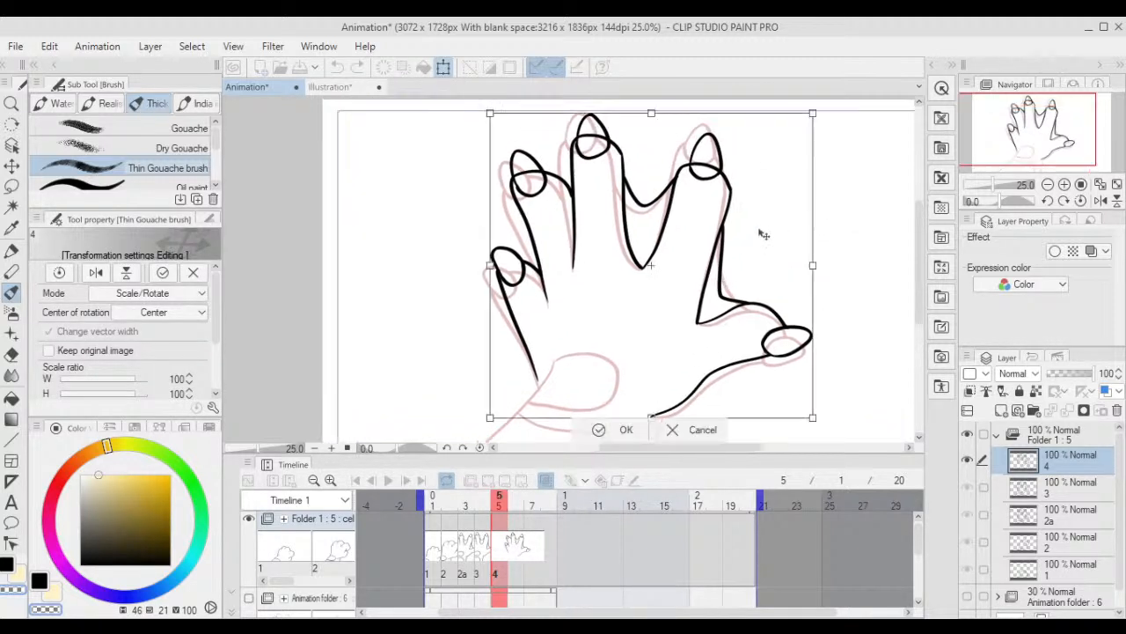
mouse_move(814, 160)
mouse_down()
mouse_move(819, 174)
mouse_move(784, 211)
mouse_move(839, 183)
mouse_move(815, 221)
mouse_up()
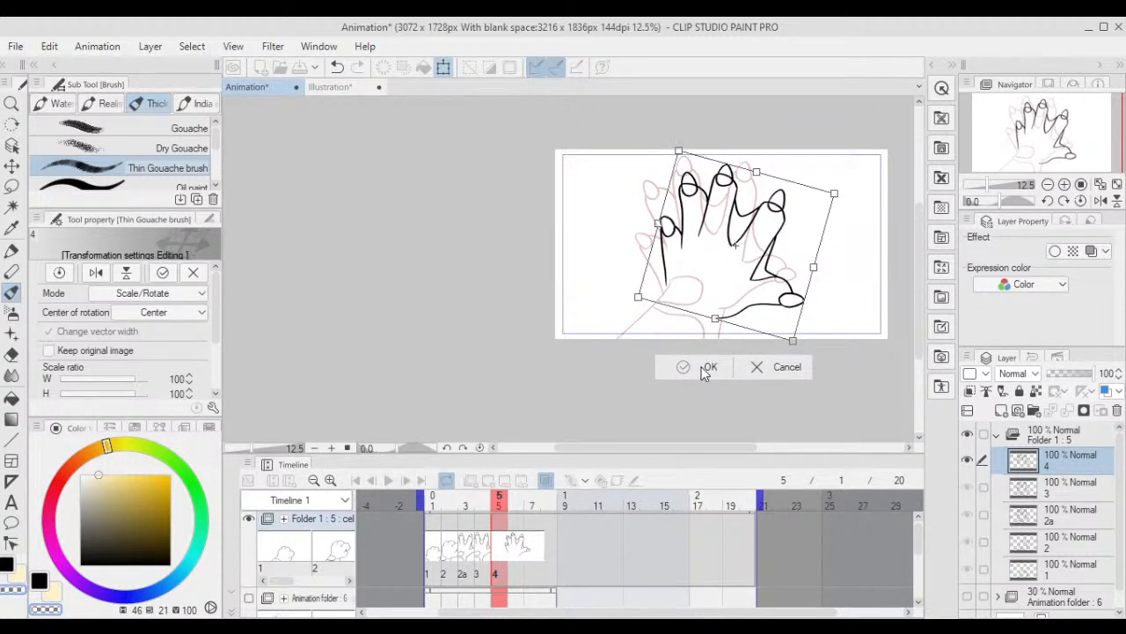
click(706, 368)
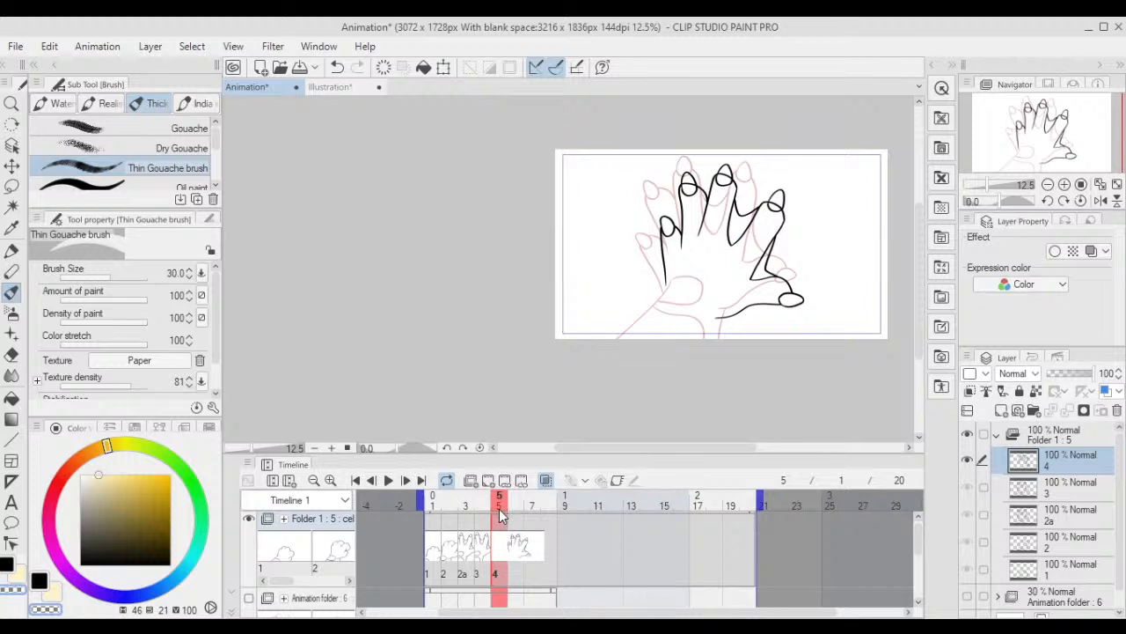
- Play the animation from frame 2 and stop it after reviewing the rotated hand's motion
drag(499, 515, 450, 506)
click(389, 482)
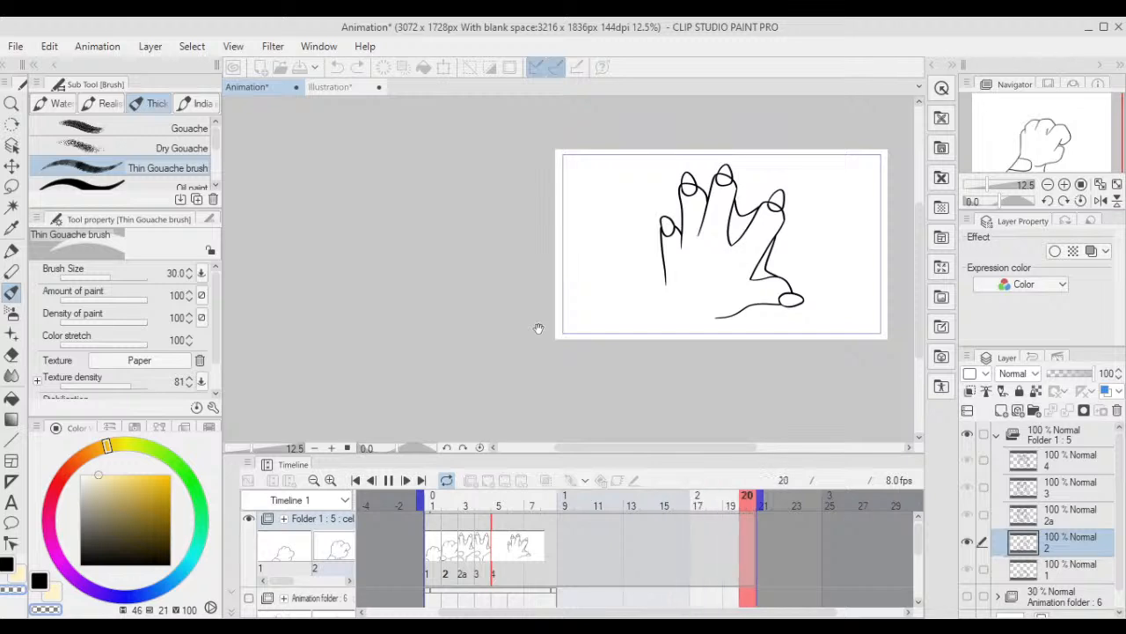
key(ctrl+0)
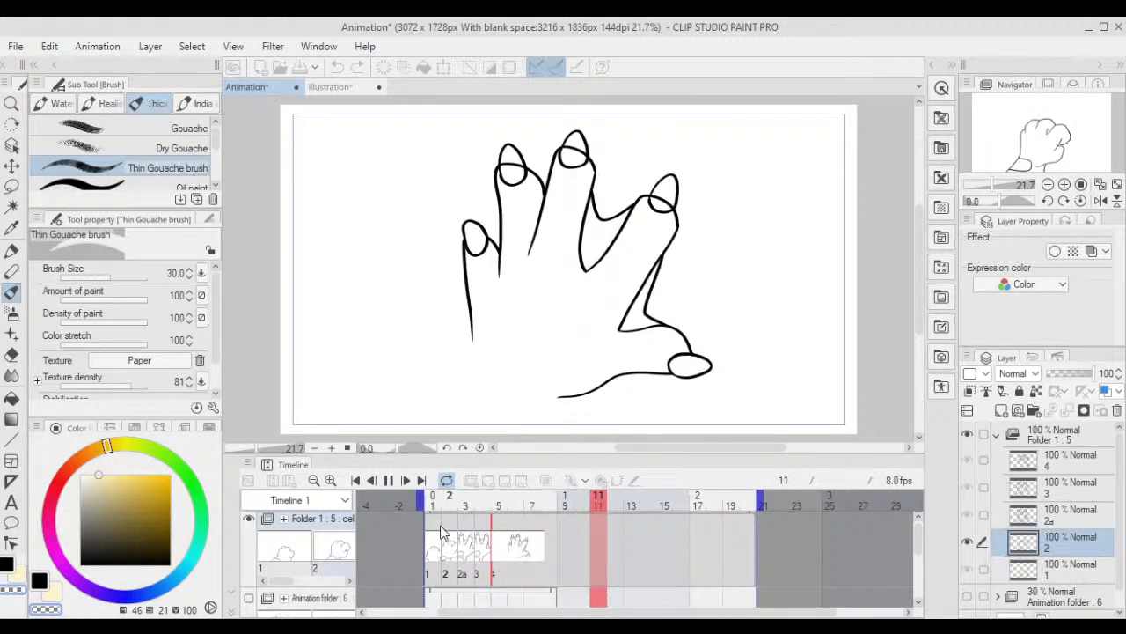
click(388, 480)
- Move cel 4 on the timeline to start at frame 7 and replay the animation from frame 1
click(498, 549)
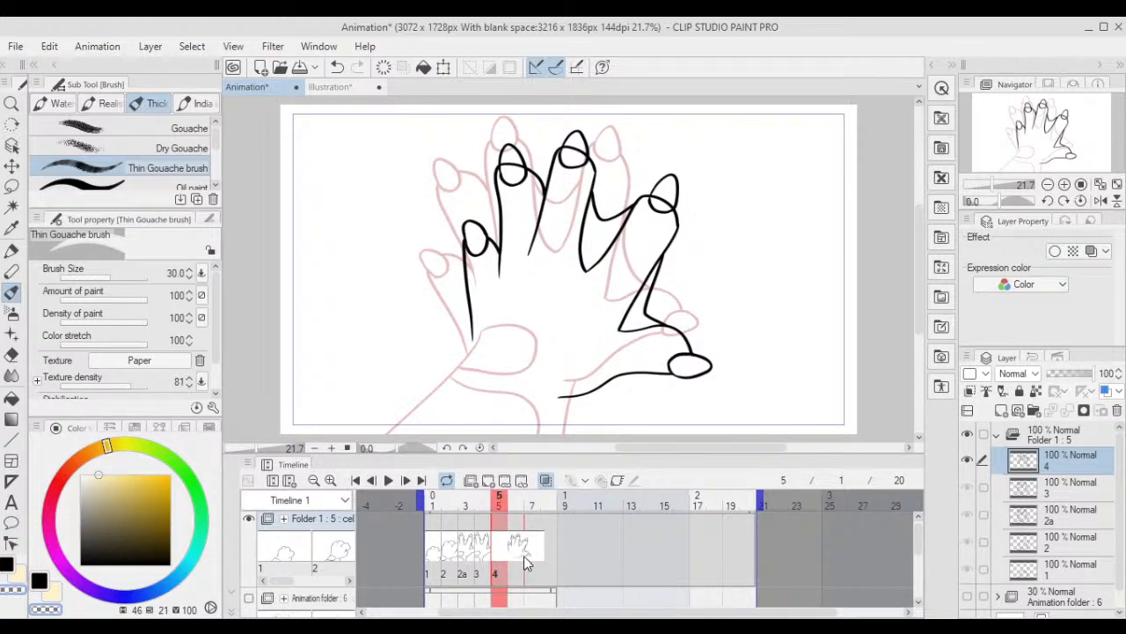
drag(523, 555, 423, 495)
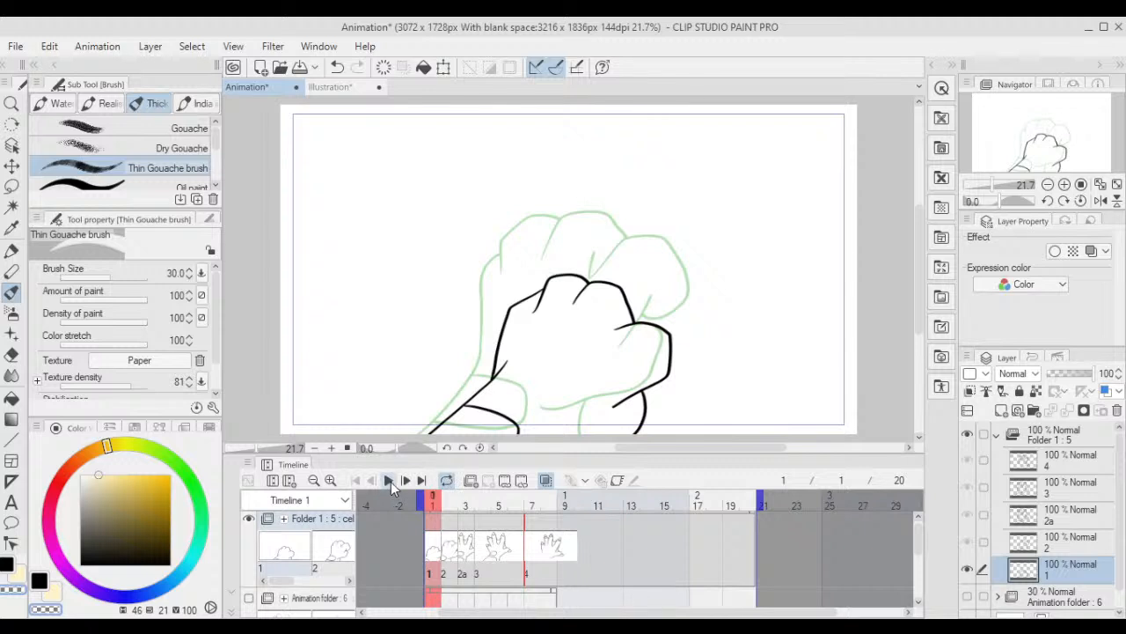
click(388, 480)
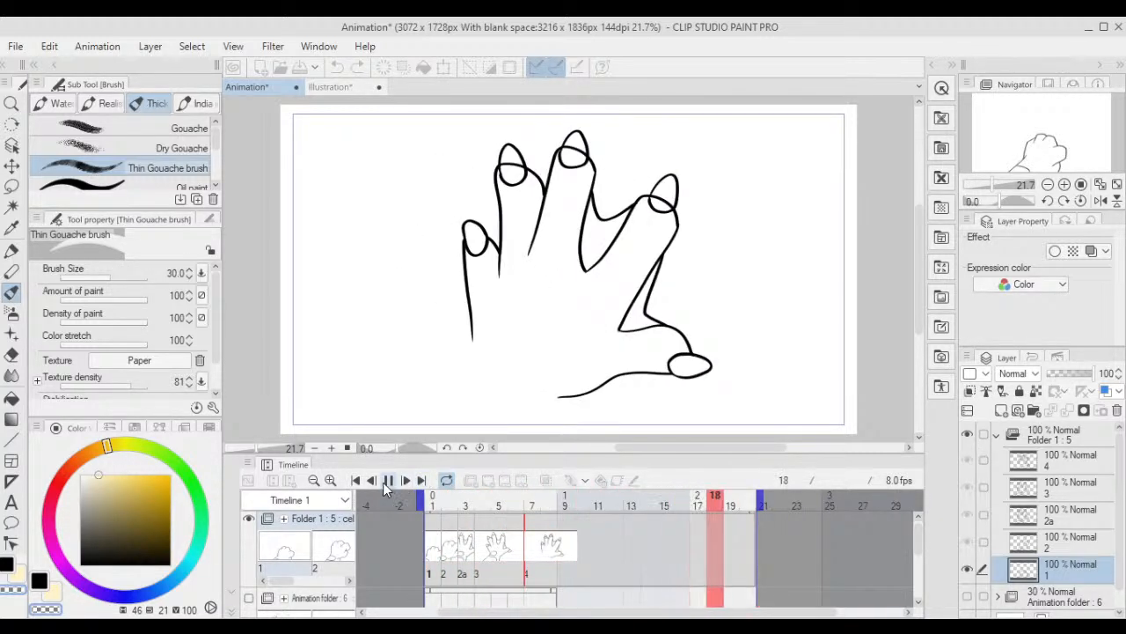
click(387, 483)
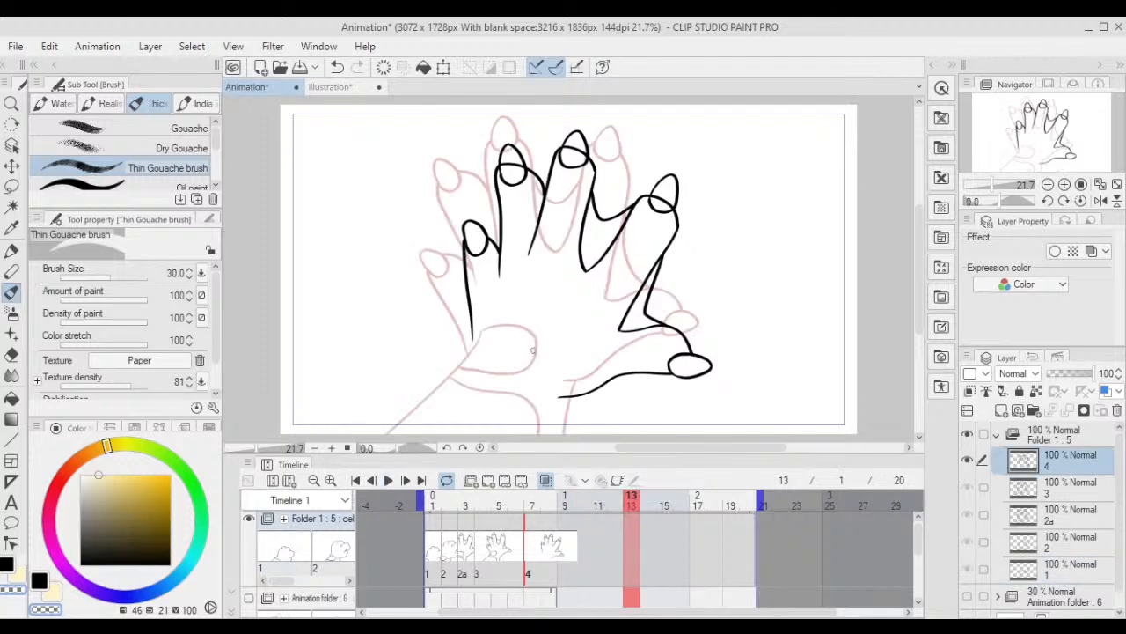
- Erase the finger outline crossing the index finger's claw on cel 4 with the transparent colour
scroll(639, 204, up, 5)
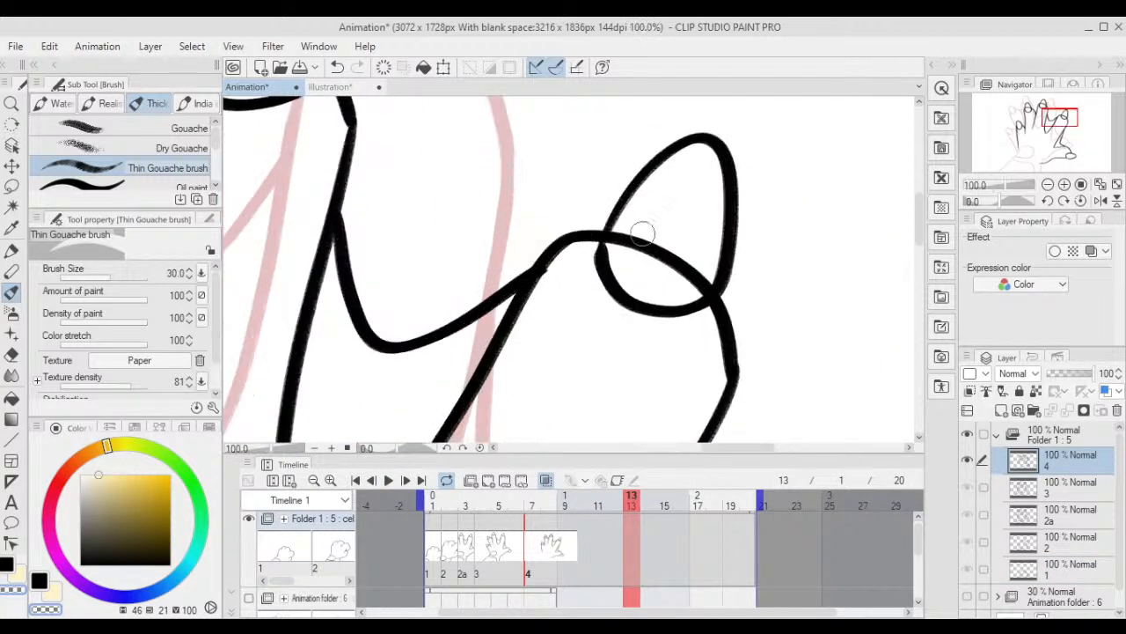
drag(335, 386, 257, 436)
scroll(551, 313, up, 1)
mouse_move(546, 282)
mouse_down()
mouse_move(531, 283)
mouse_move(603, 307)
mouse_move(659, 349)
mouse_up()
scroll(652, 290, up, 2)
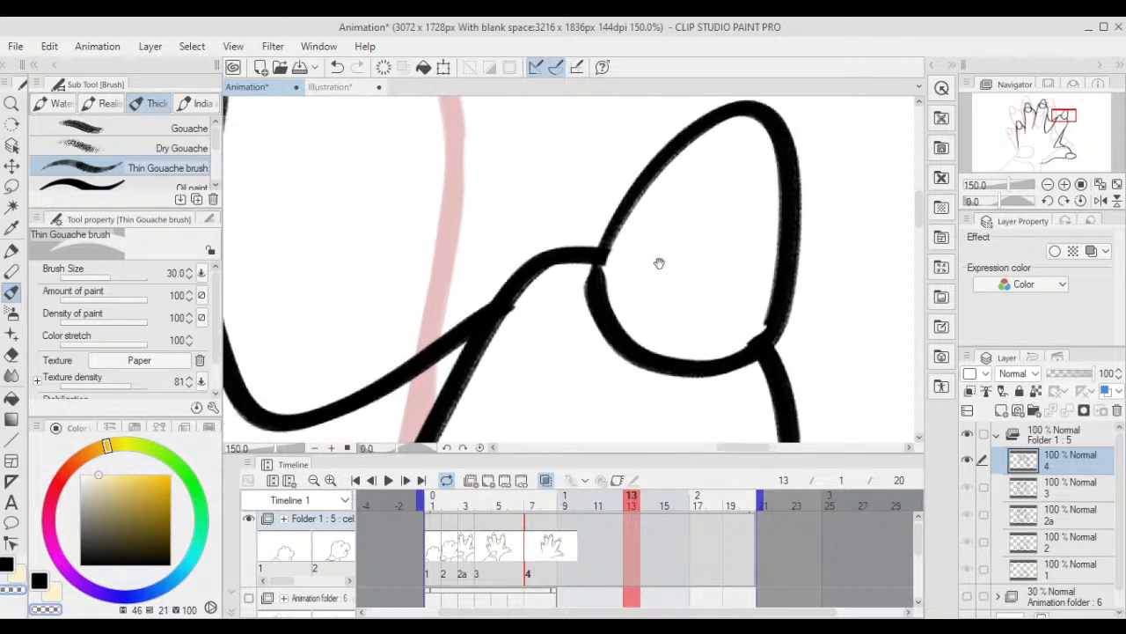
mouse_move(581, 202)
mouse_down()
mouse_move(581, 234)
mouse_move(630, 262)
mouse_move(548, 284)
mouse_move(475, 398)
mouse_up()
- Redraw the index claw's broken edge in black and rejoin the finger outline to both sides of the claw
click(13, 563)
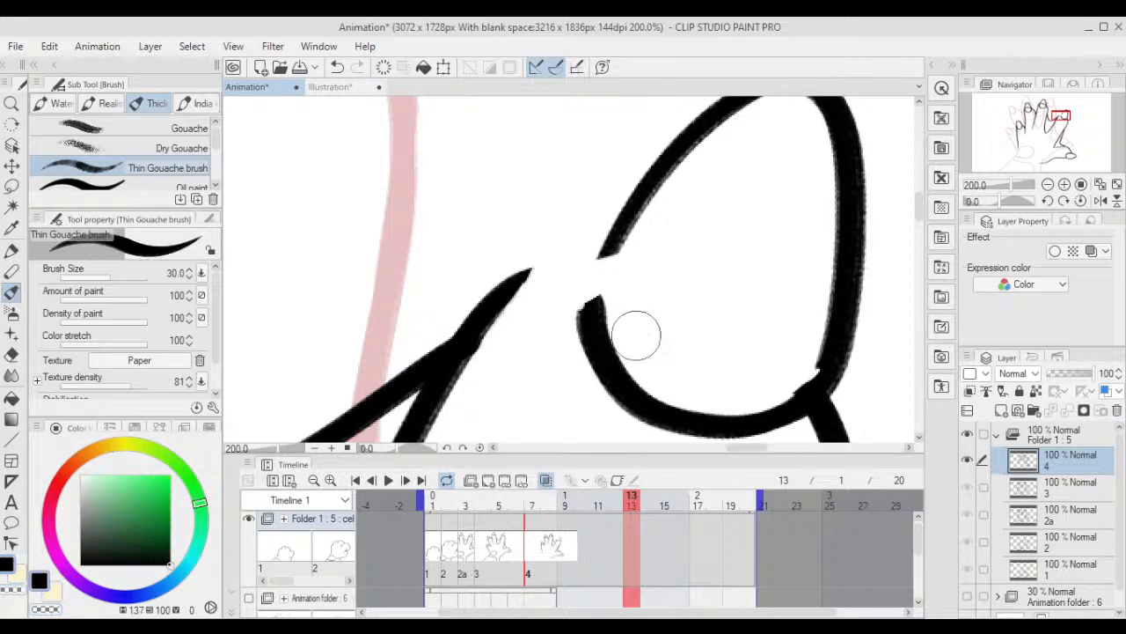
drag(588, 338, 610, 244)
mouse_move(638, 201)
mouse_down()
mouse_move(608, 256)
mouse_move(598, 349)
mouse_up()
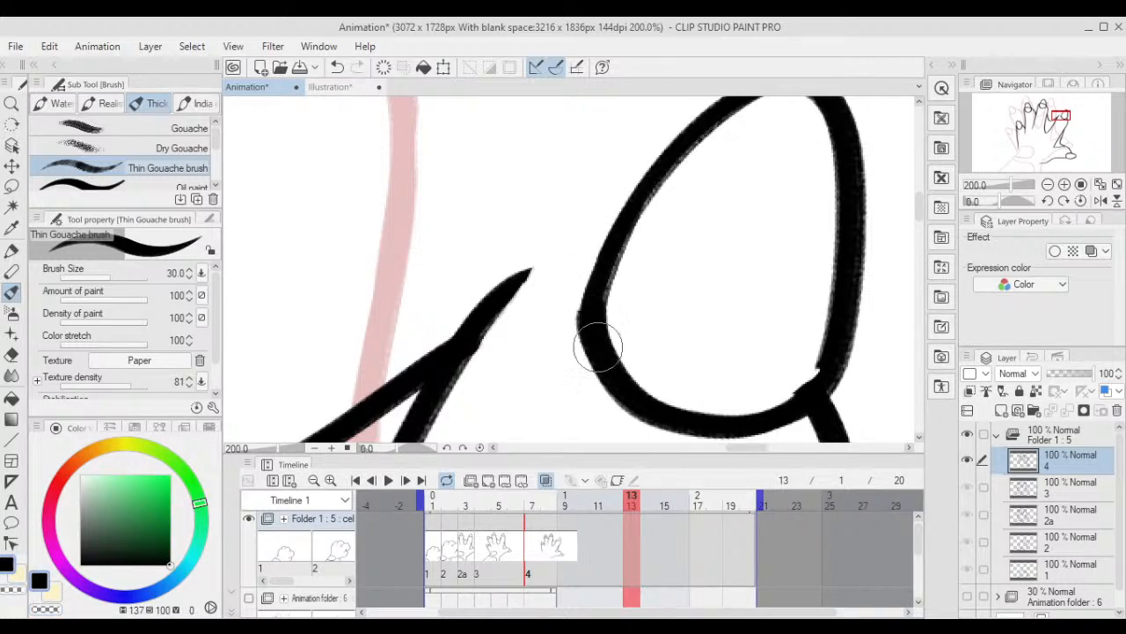
drag(492, 309, 623, 240)
scroll(696, 197, down, 2)
scroll(681, 160, up, 1)
mouse_move(787, 226)
mouse_down()
mouse_move(683, 156)
mouse_move(672, 361)
mouse_up()
scroll(666, 358, down, 3)
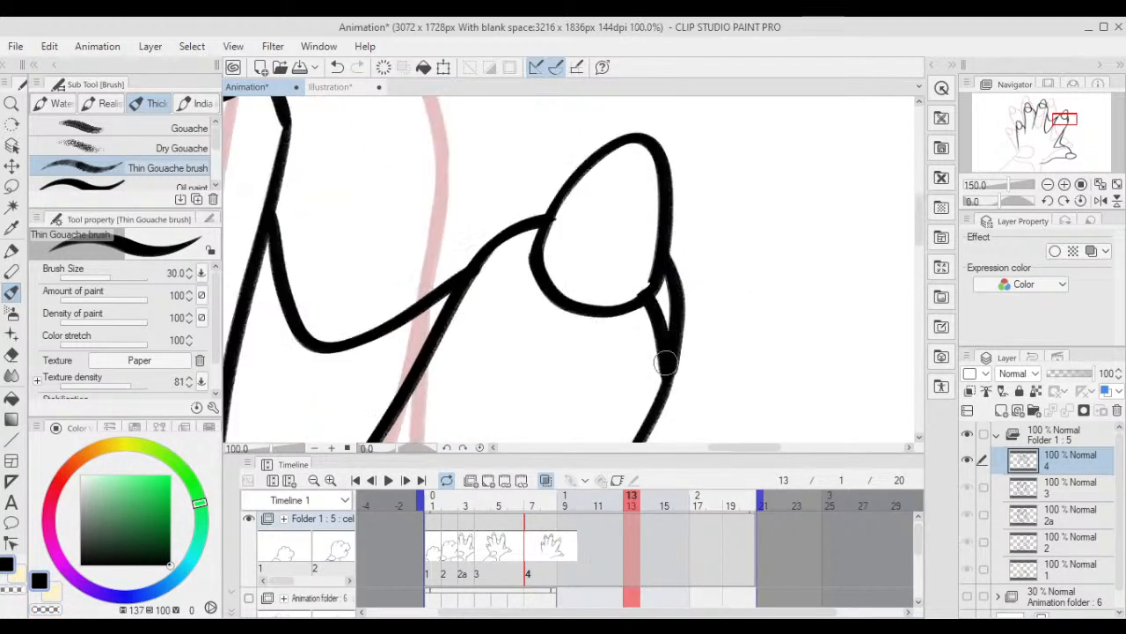
- Erase the leftover outline beside the index claw on its thumb-facing side with the transparent colour
click(12, 588)
key(ctrl+plus)
scroll(669, 307, up, 4)
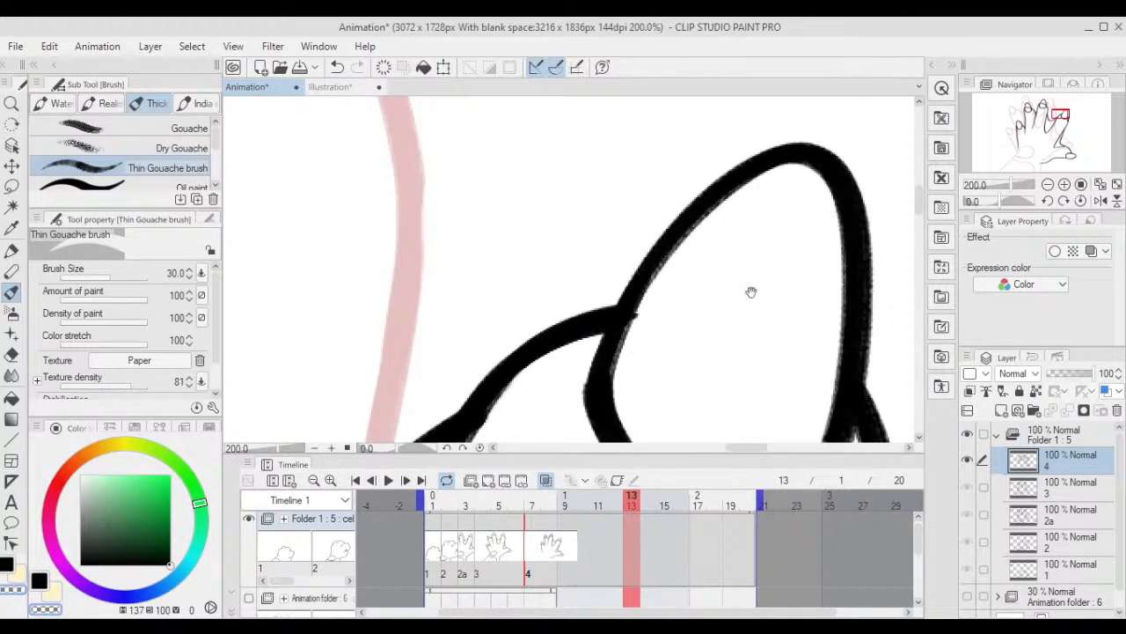
drag(751, 291, 665, 148)
mouse_move(658, 219)
mouse_down()
mouse_move(705, 228)
mouse_move(656, 283)
mouse_up()
mouse_move(700, 236)
mouse_down()
mouse_move(668, 266)
mouse_move(706, 234)
mouse_move(677, 323)
mouse_move(706, 249)
mouse_move(694, 319)
mouse_move(714, 262)
mouse_move(698, 349)
mouse_up()
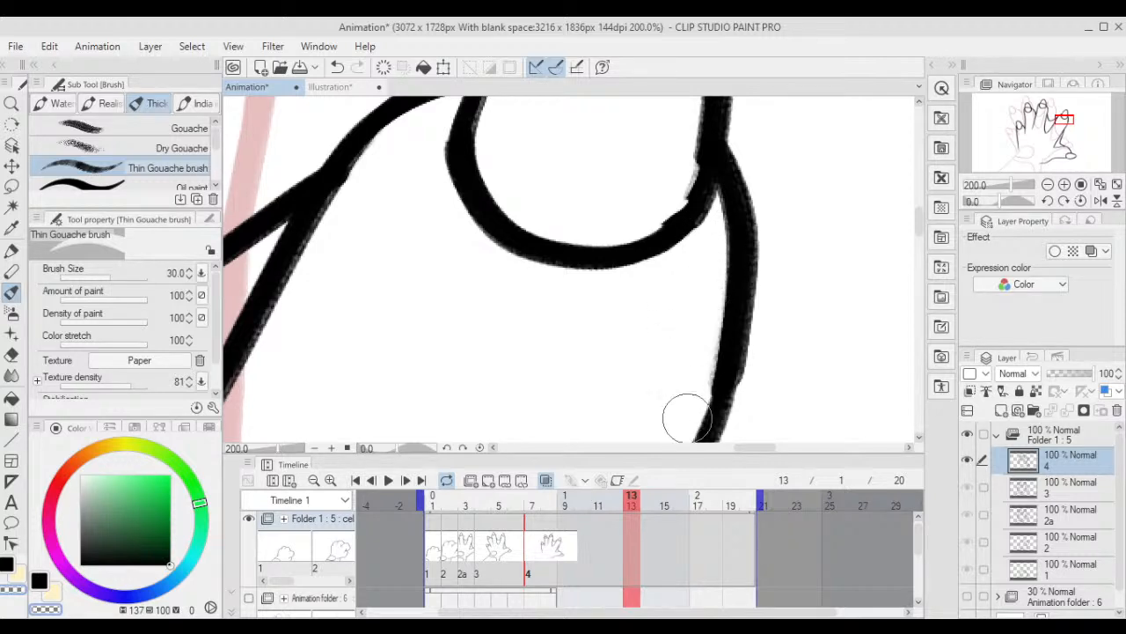
scroll(741, 166, down, 6)
scroll(709, 270, down, 2)
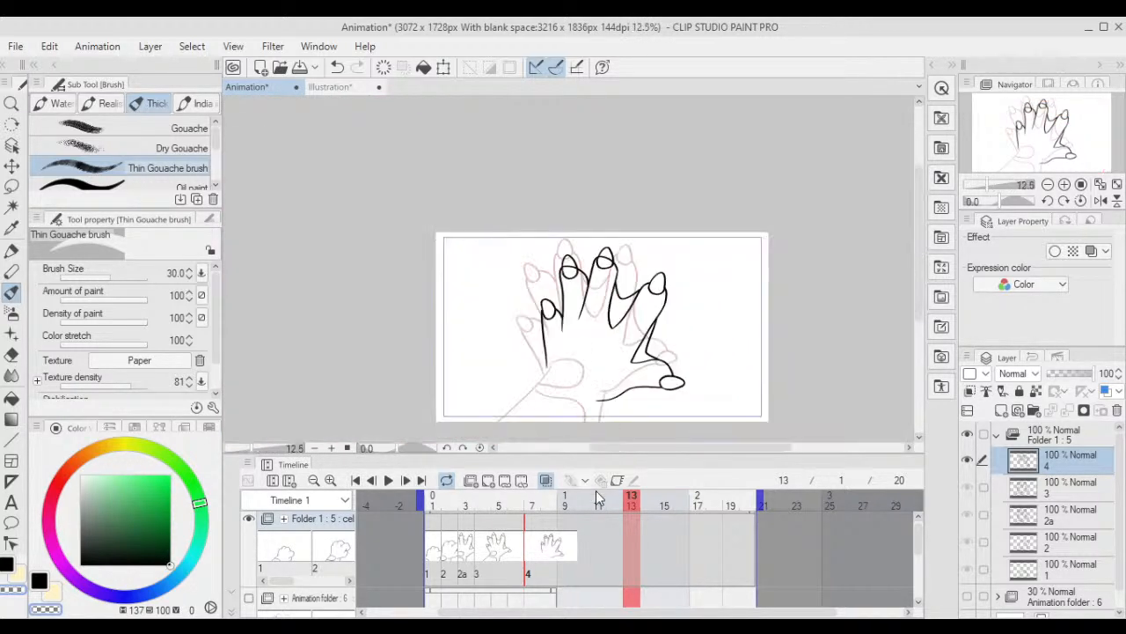
- Go to frame 7 and erase the finger outline crossing the middle finger's claw
drag(619, 508, 533, 511)
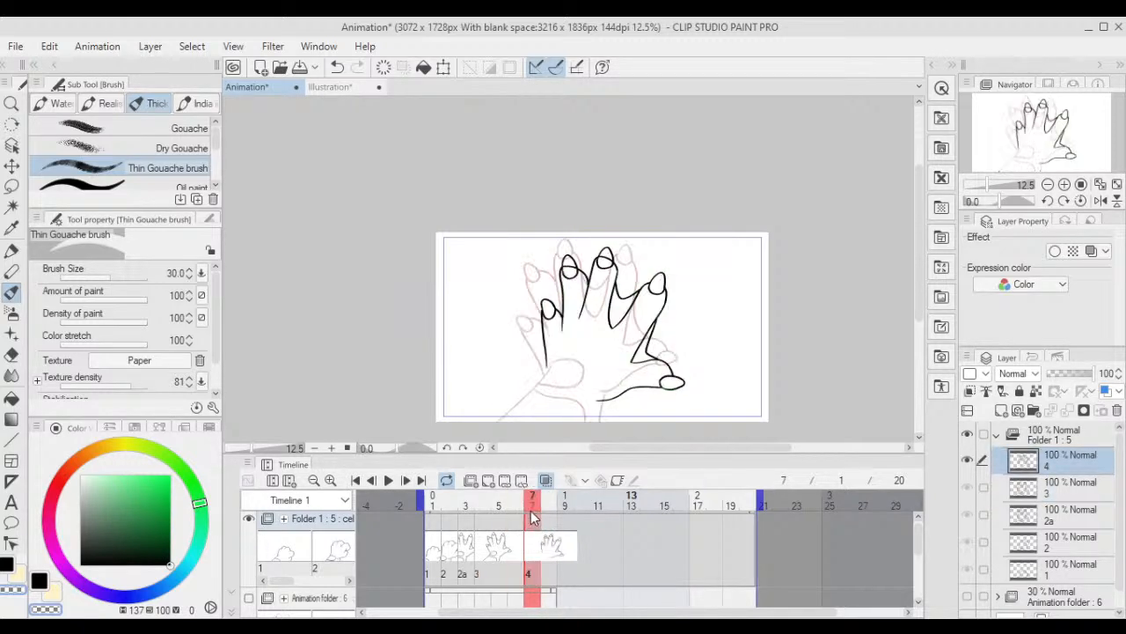
scroll(584, 352, up, 5)
scroll(720, 138, up, 4)
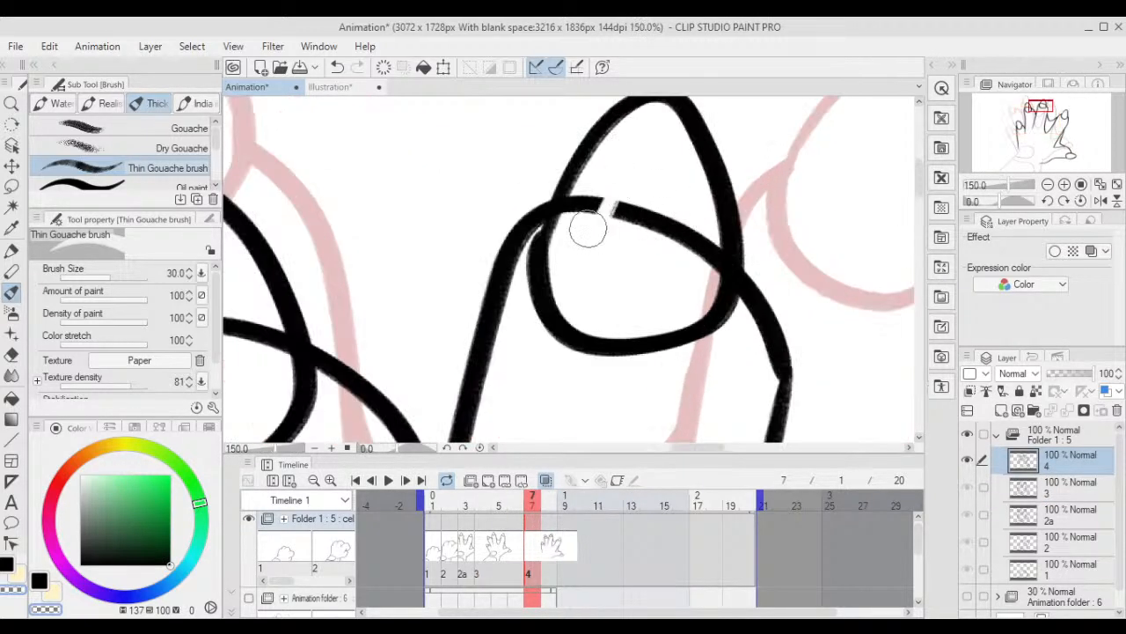
mouse_move(586, 220)
mouse_down()
mouse_move(613, 205)
mouse_move(674, 227)
mouse_up()
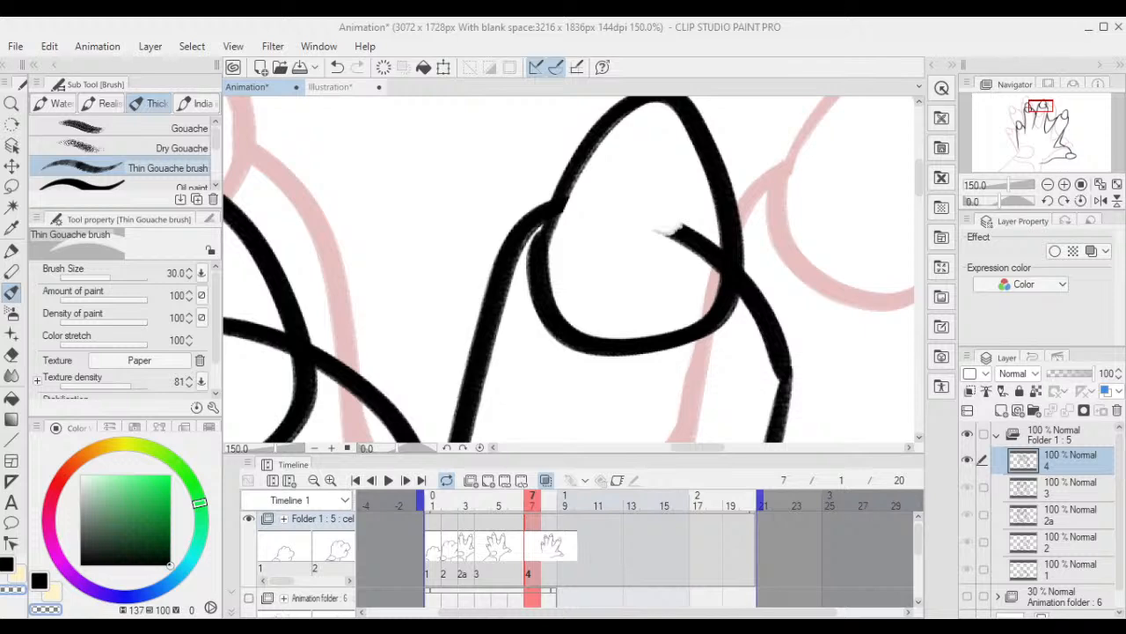
drag(669, 233, 690, 230)
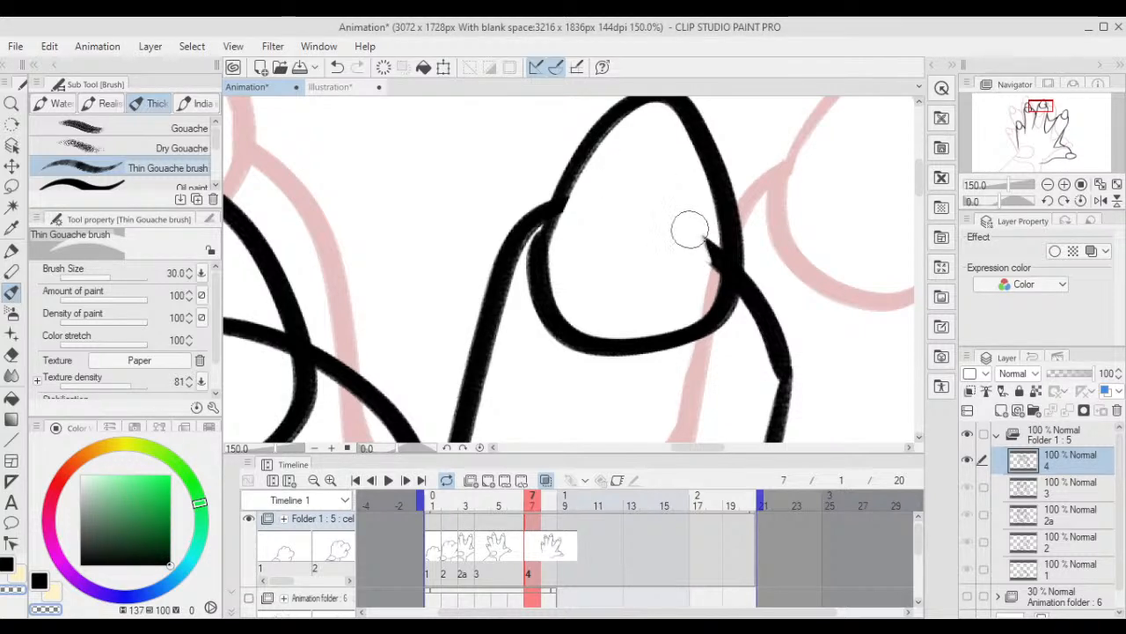
scroll(660, 211, down, 5)
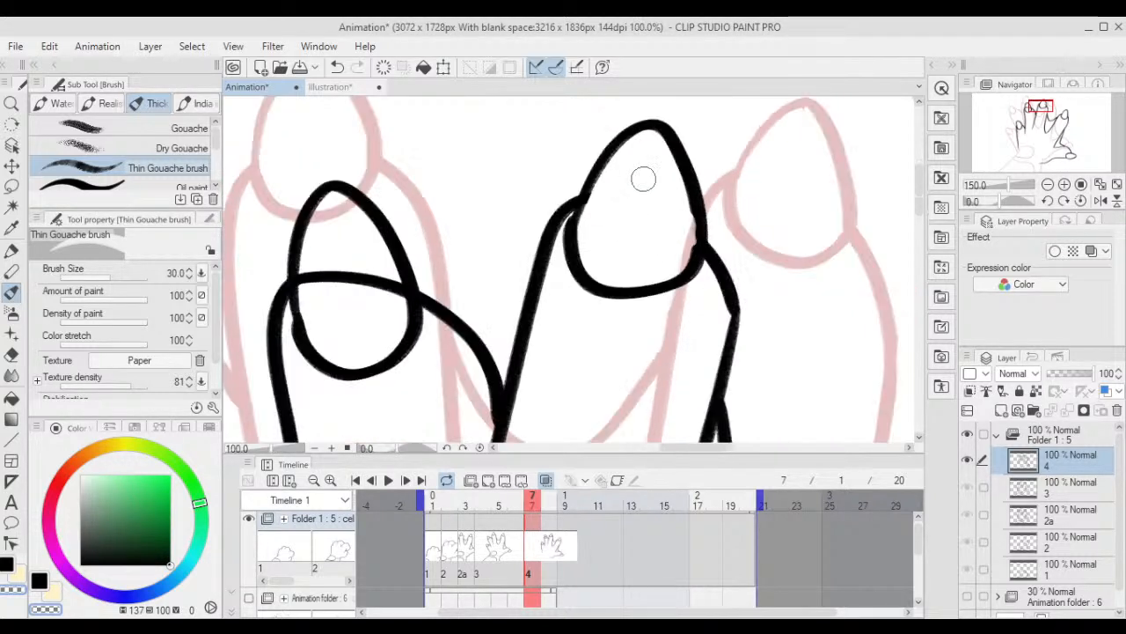
- Erase the rough joint beside the middle finger's claw and redraw the claw edge and adjoining finger outline in black
scroll(669, 189, up, 6)
mouse_move(669, 189)
mouse_down()
mouse_move(703, 225)
mouse_move(700, 238)
mouse_move(714, 230)
mouse_move(742, 295)
mouse_up()
click(11, 566)
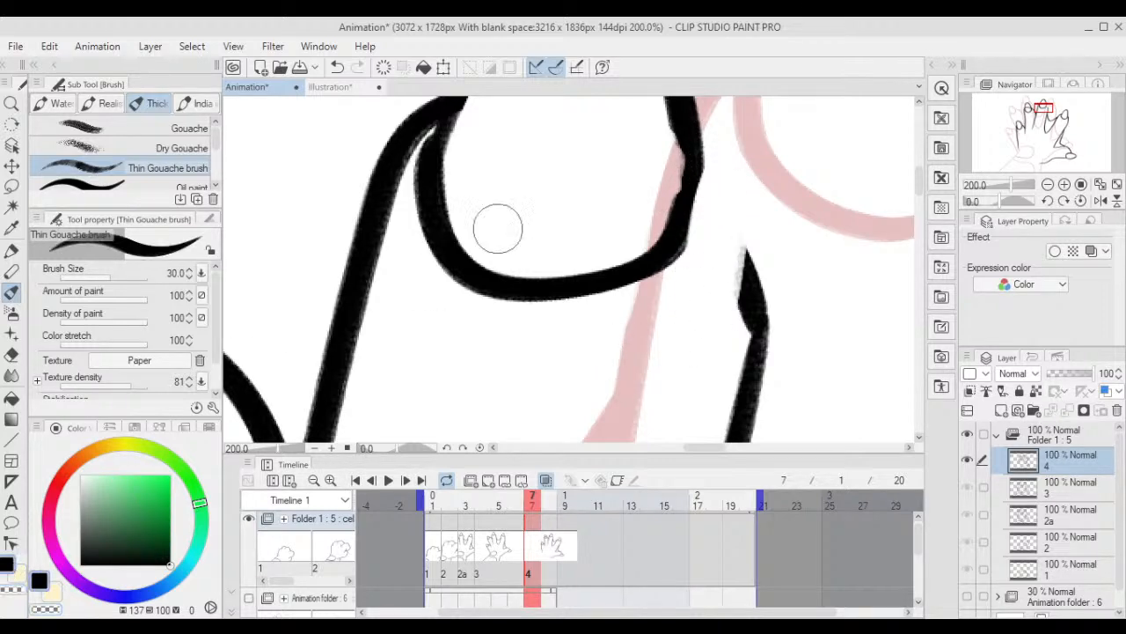
drag(708, 172, 706, 206)
drag(676, 145, 674, 258)
mouse_move(687, 176)
mouse_down()
mouse_move(724, 244)
mouse_move(739, 317)
mouse_up()
scroll(739, 313, down, 6)
scroll(751, 166, down, 1)
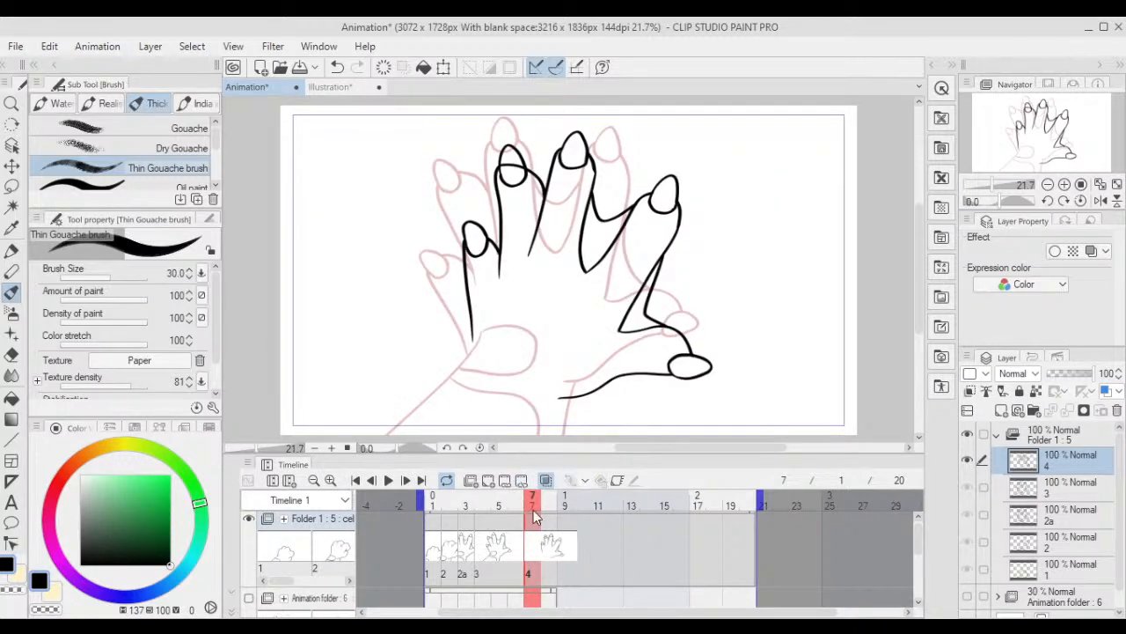
- Play the animation from frame 1 and stop it after reviewing the hand's opening motion
drag(534, 509, 432, 503)
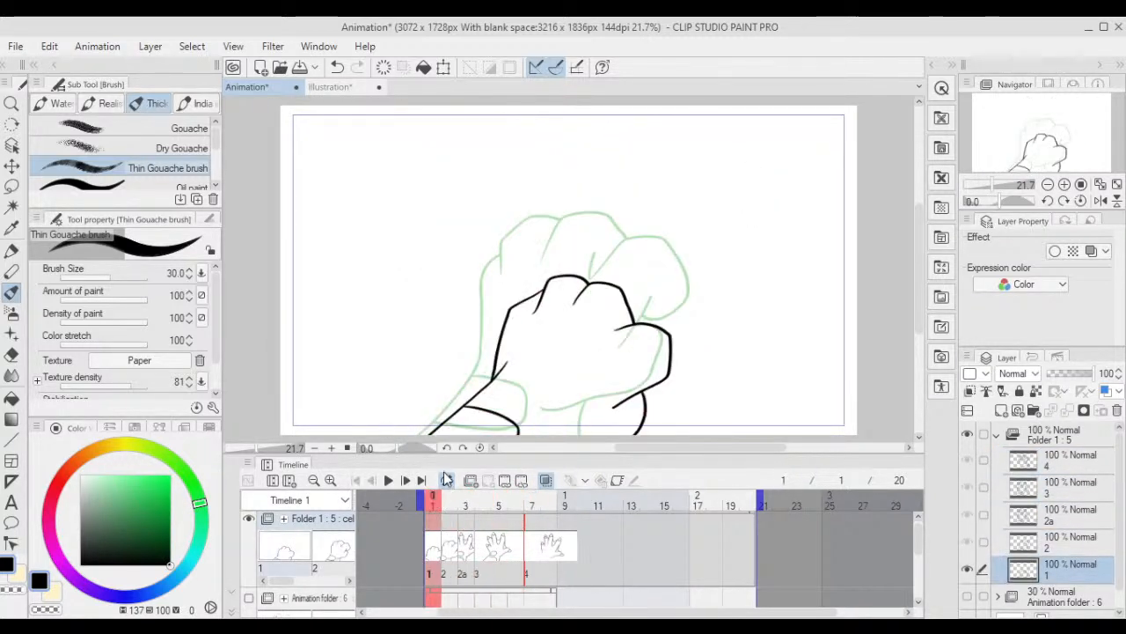
click(389, 481)
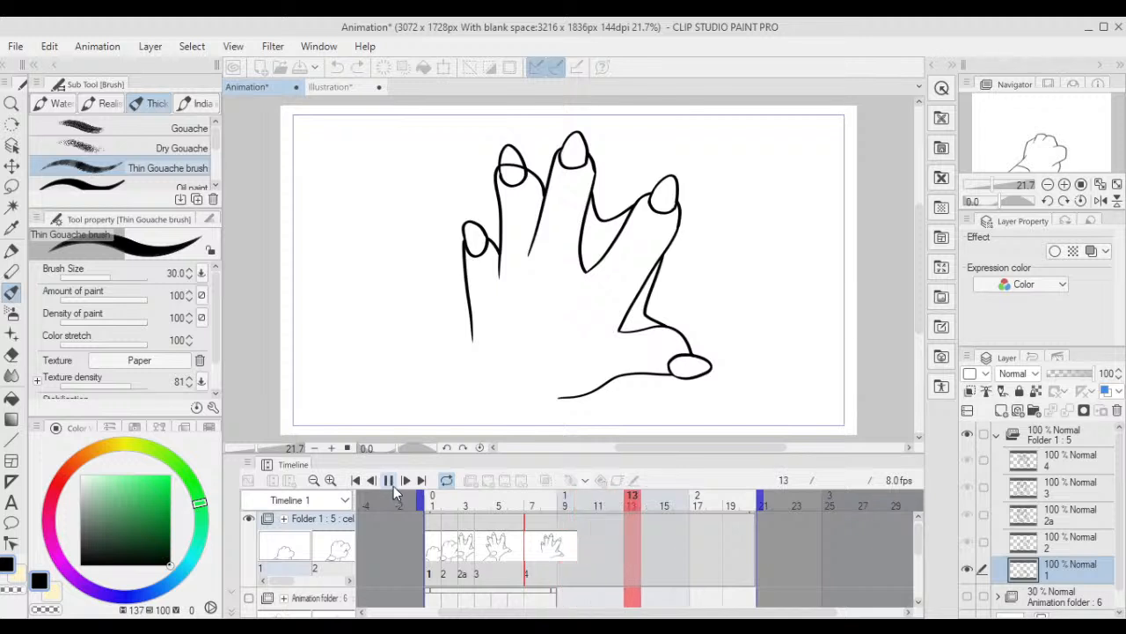
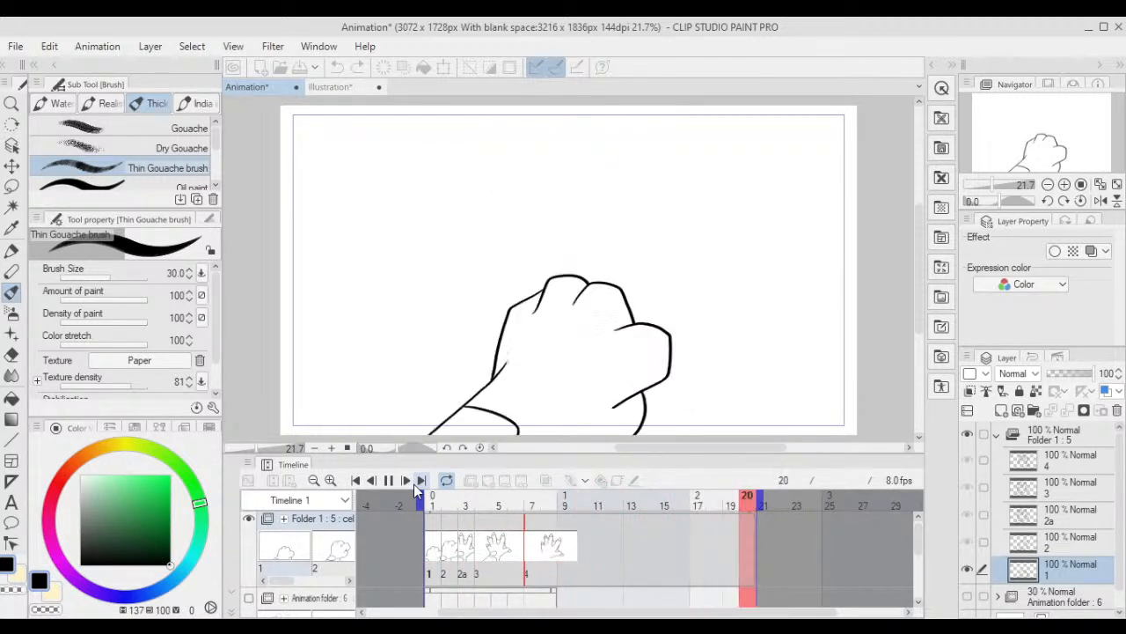
click(388, 480)
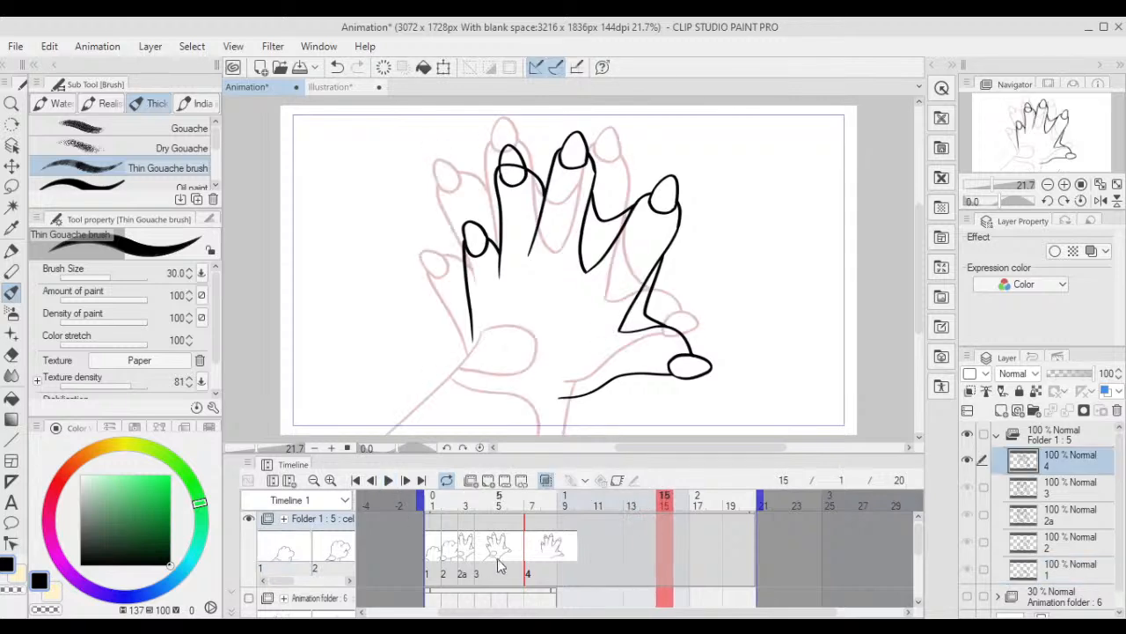
- Return to cel 4 at frame 7 and redraw the ring finger's outline in black from its claw to the middle finger
click(531, 553)
scroll(652, 214, up, 4)
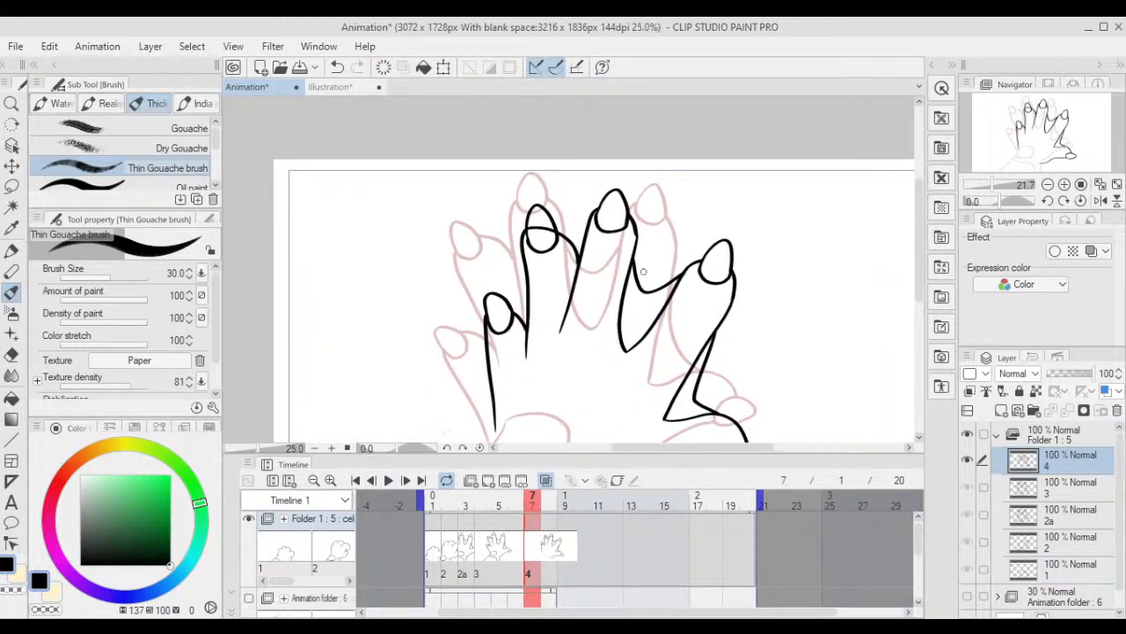
scroll(651, 214, up, 1)
drag(616, 194, 710, 231)
drag(635, 227, 817, 211)
scroll(455, 183, up, 1)
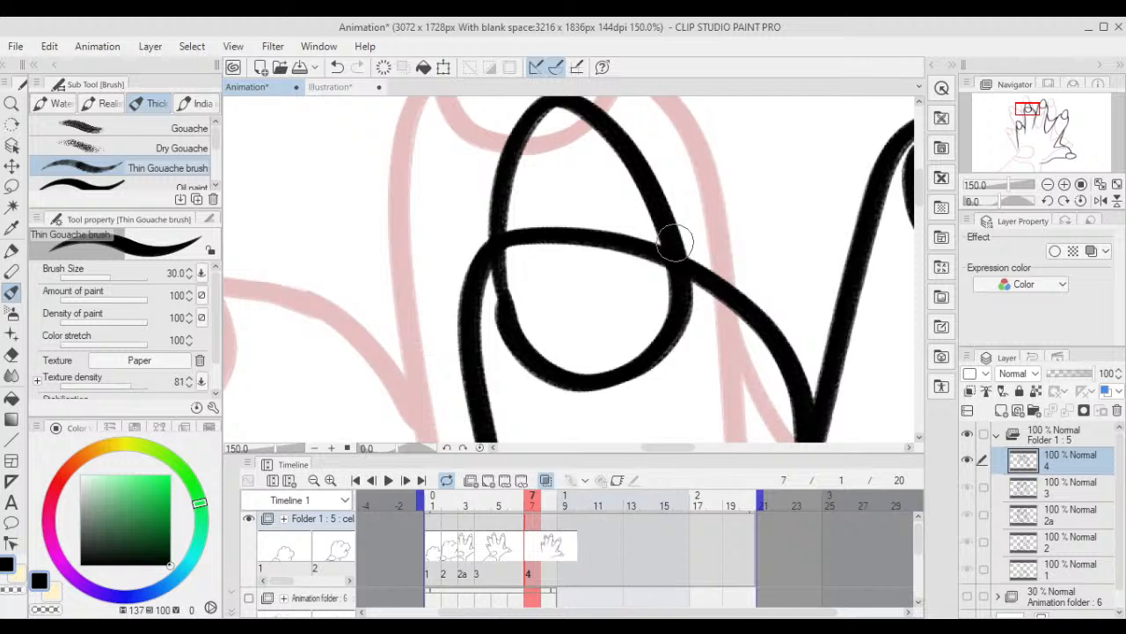
mouse_move(675, 242)
mouse_down()
mouse_move(730, 266)
mouse_move(773, 343)
mouse_up()
drag(746, 284, 709, 214)
key(ctrl+z)
mouse_move(642, 166)
mouse_down()
mouse_move(686, 199)
mouse_move(733, 274)
mouse_move(762, 355)
mouse_move(759, 383)
mouse_up()
- Erase the ring finger's old side outline and the line crossing its claw with the transparent colour
click(12, 595)
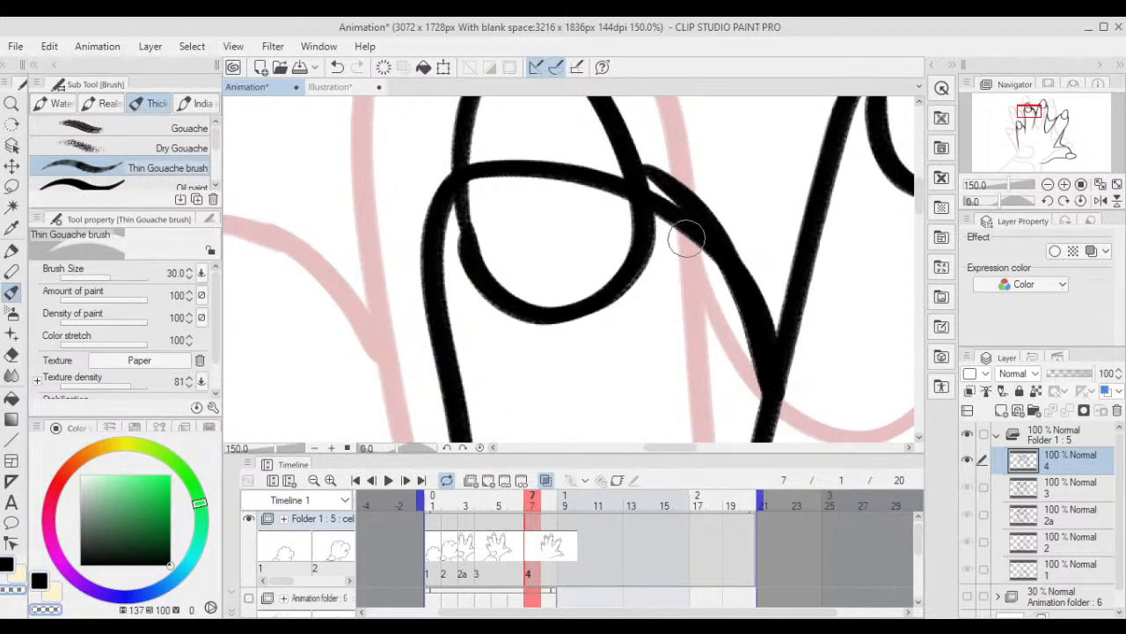
mouse_move(664, 206)
mouse_down()
mouse_move(661, 191)
mouse_move(643, 201)
mouse_move(660, 201)
mouse_move(711, 293)
mouse_up()
mouse_move(605, 157)
mouse_down()
mouse_move(594, 185)
mouse_move(499, 169)
mouse_up()
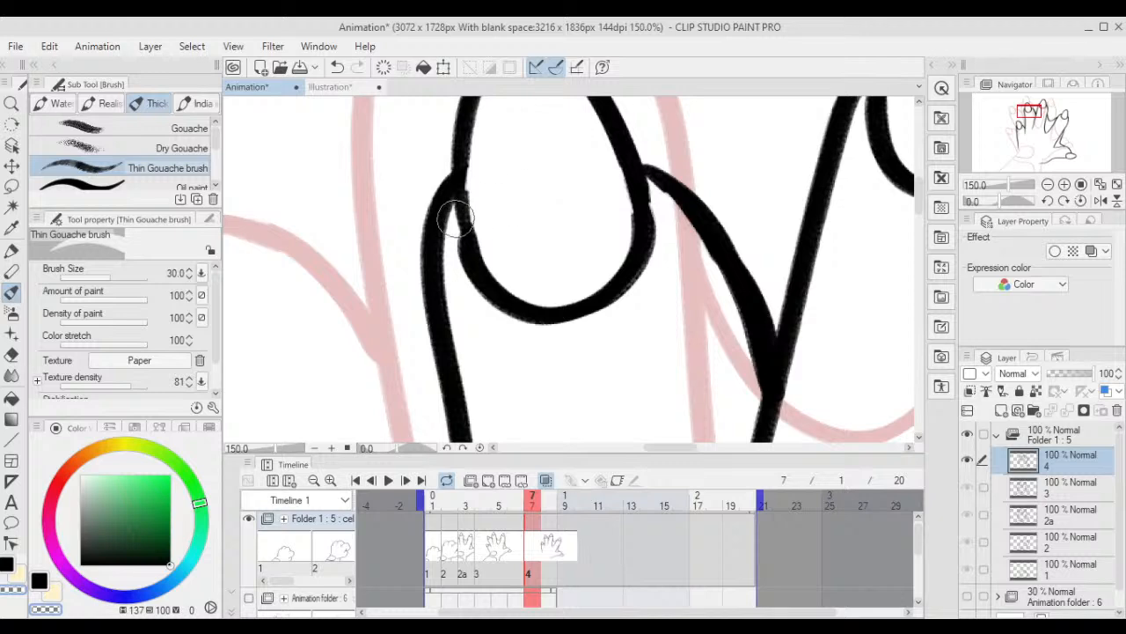
drag(454, 217, 454, 233)
- Thin the thick black junction between the ring and middle fingers by erasing excess ink with the transparent colour
scroll(695, 158, down, 5)
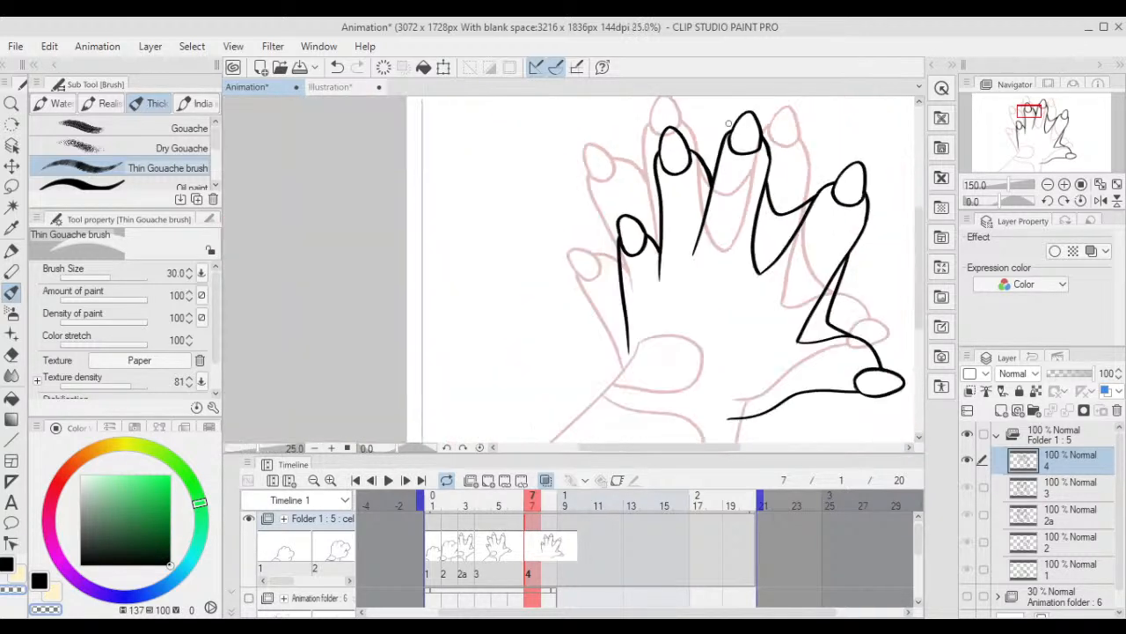
drag(710, 164, 561, 280)
click(5, 564)
scroll(585, 252, up, 2)
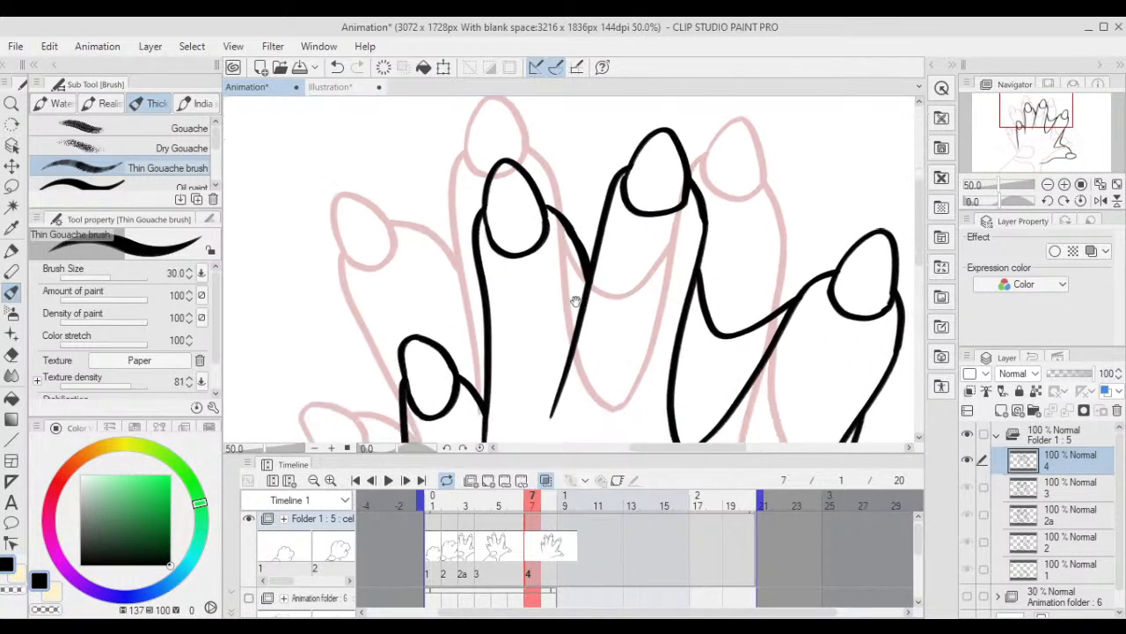
scroll(583, 266, down, 1)
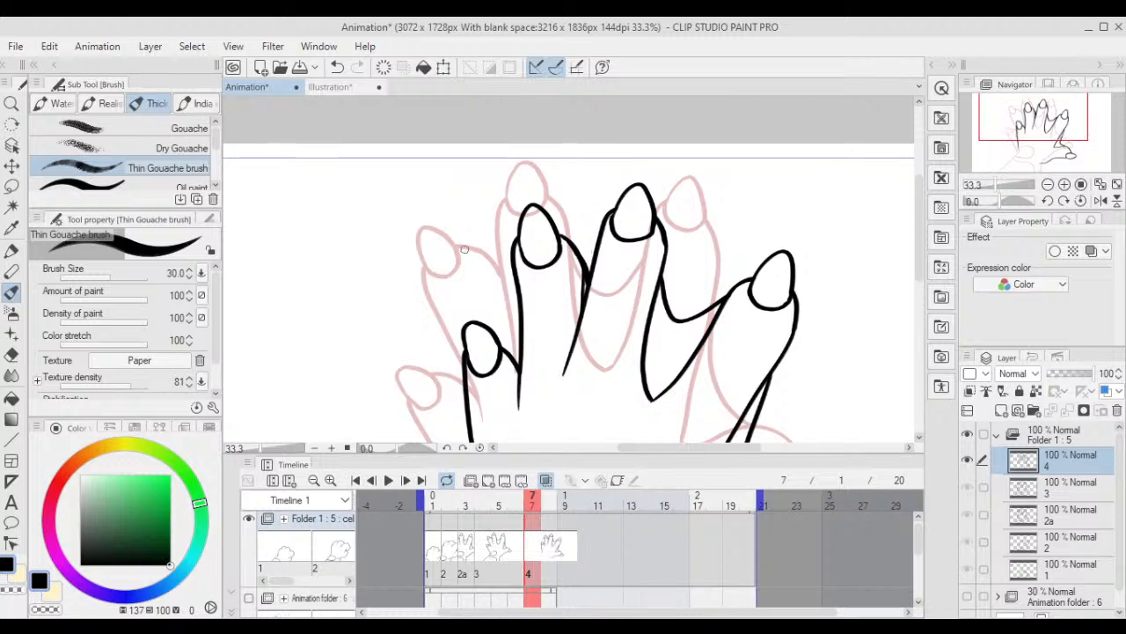
click(11, 580)
scroll(581, 273, up, 4)
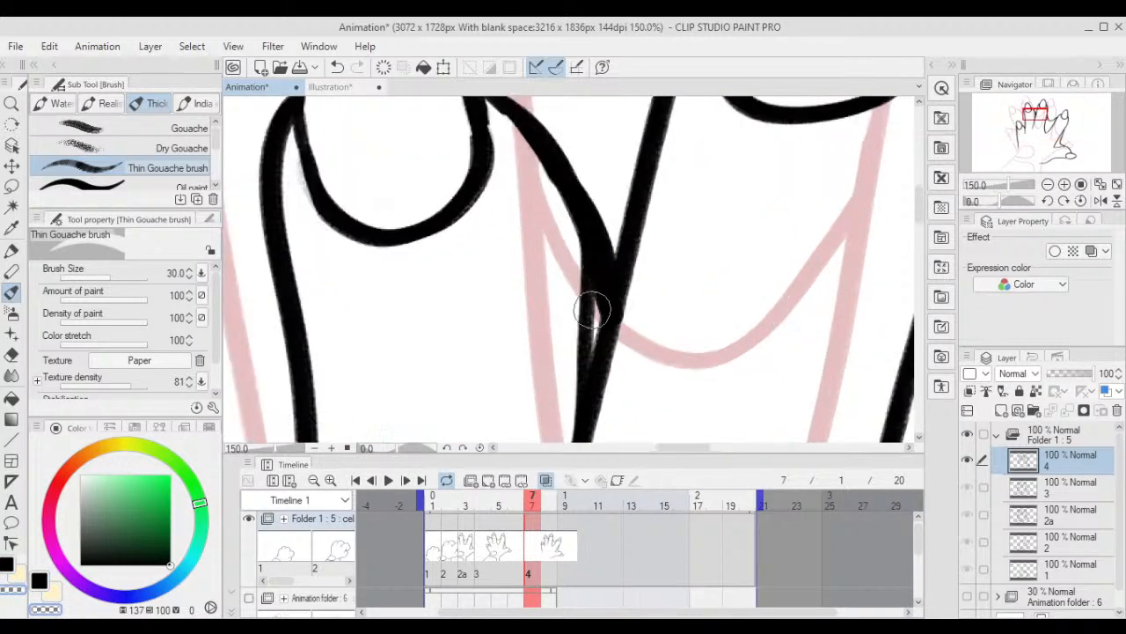
drag(600, 284, 593, 191)
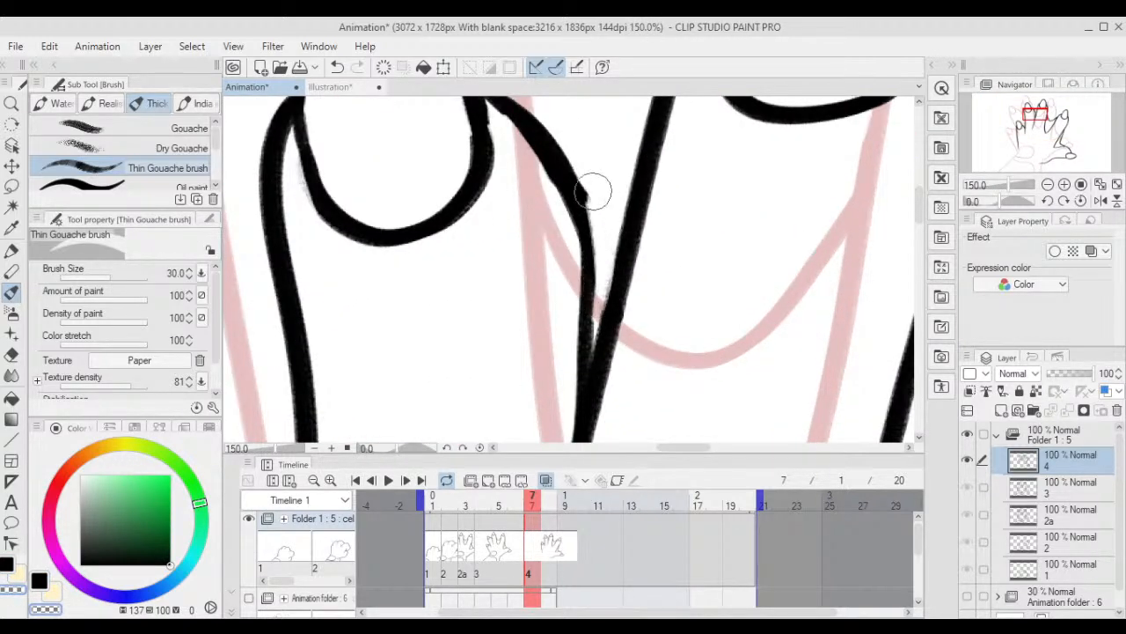
scroll(561, 124, down, 1)
drag(511, 146, 608, 211)
mouse_move(533, 286)
mouse_down()
mouse_move(566, 249)
mouse_move(615, 114)
mouse_up()
key(ctrl+0)
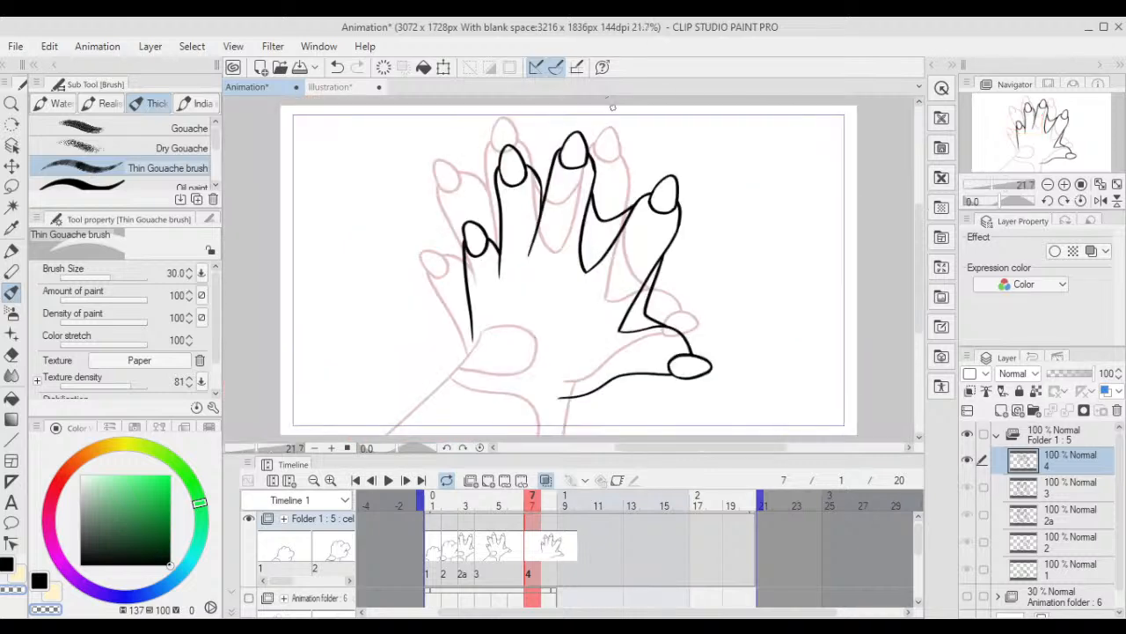
- Rotate the canvas view to -50 degrees and ink the forearm's outer outline plus a short wrist stroke below the thumb in black
drag(526, 508, 517, 513)
click(531, 508)
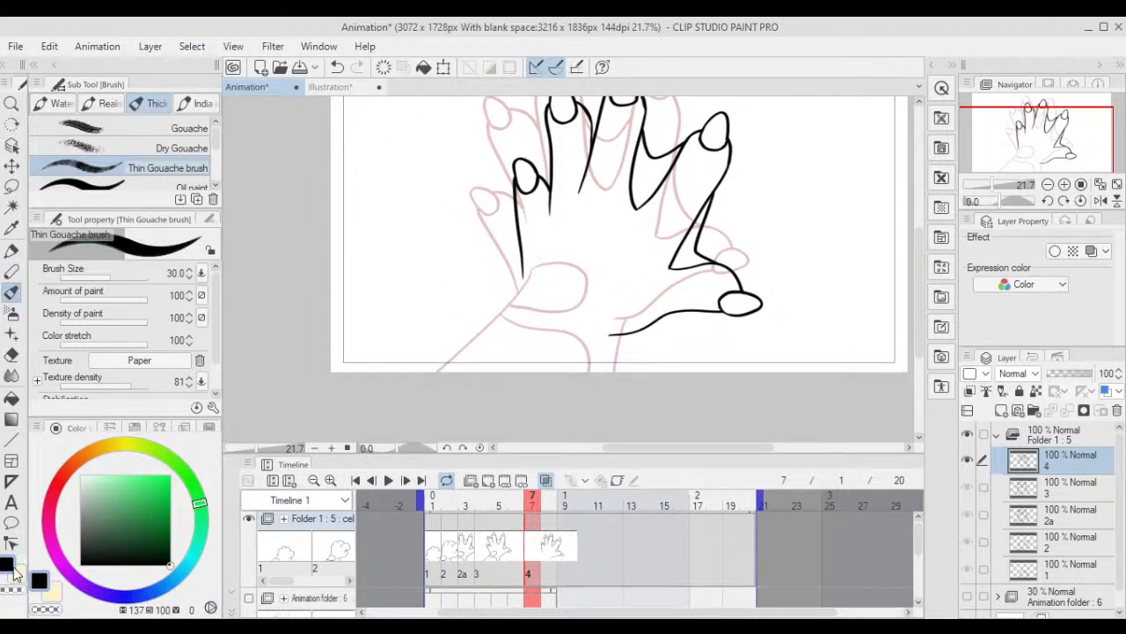
mouse_move(566, 334)
mouse_down()
mouse_move(584, 265)
mouse_move(535, 214)
mouse_move(576, 175)
mouse_up()
scroll(549, 173, up, 1)
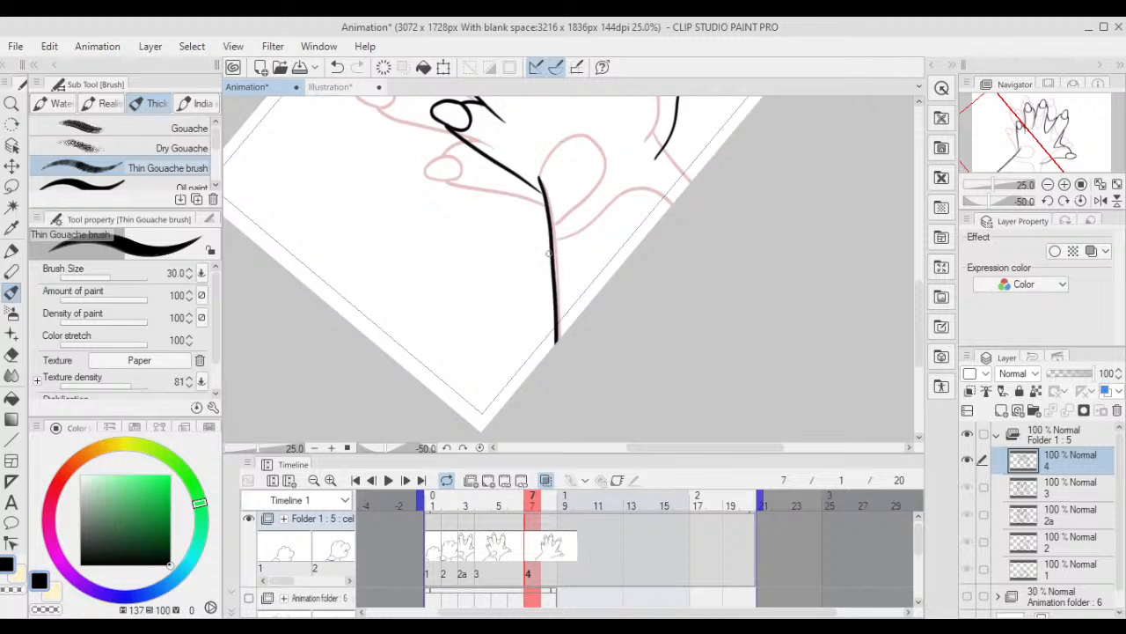
key(ctrl+z)
key(ctrl+z)
drag(560, 338, 561, 310)
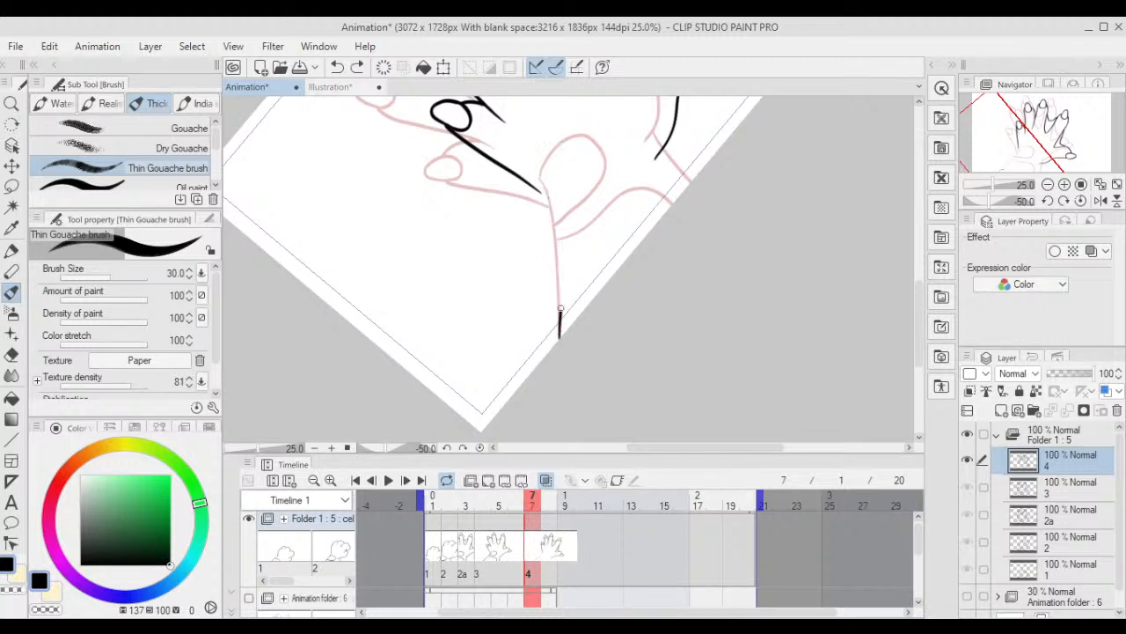
scroll(551, 164, up, 3)
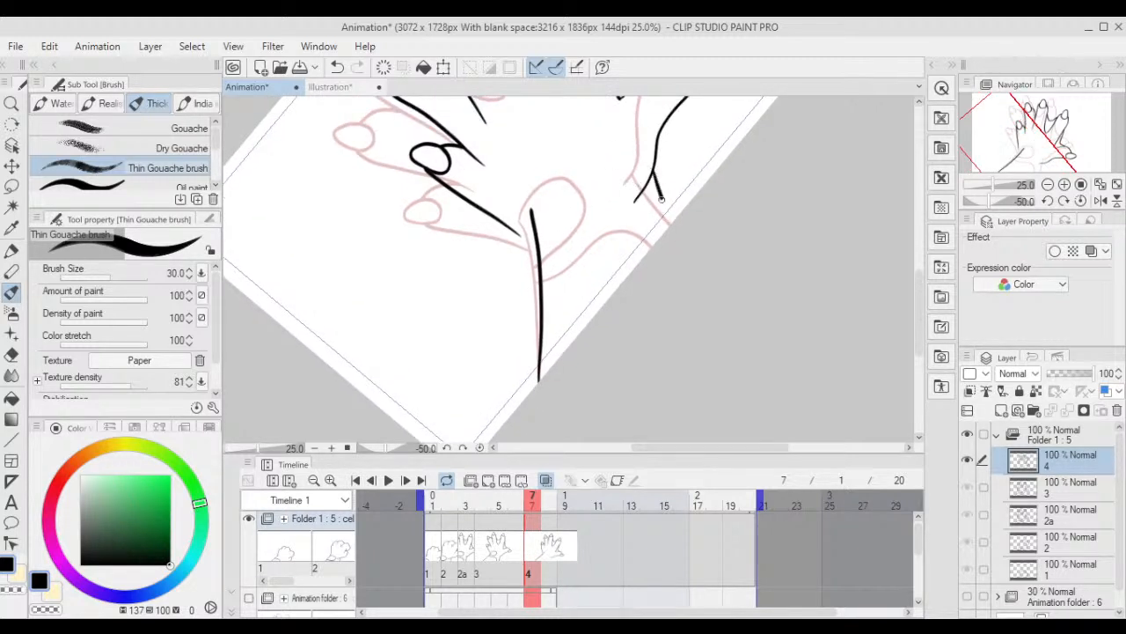
scroll(679, 217, down, 3)
scroll(598, 195, up, 5)
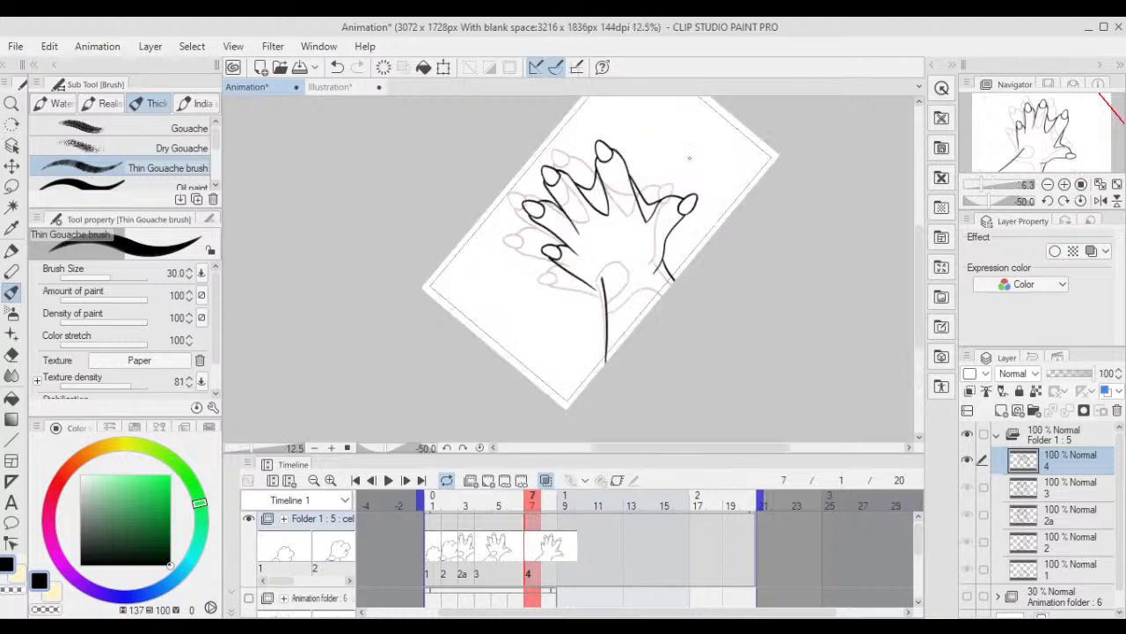
scroll(598, 195, up, 1)
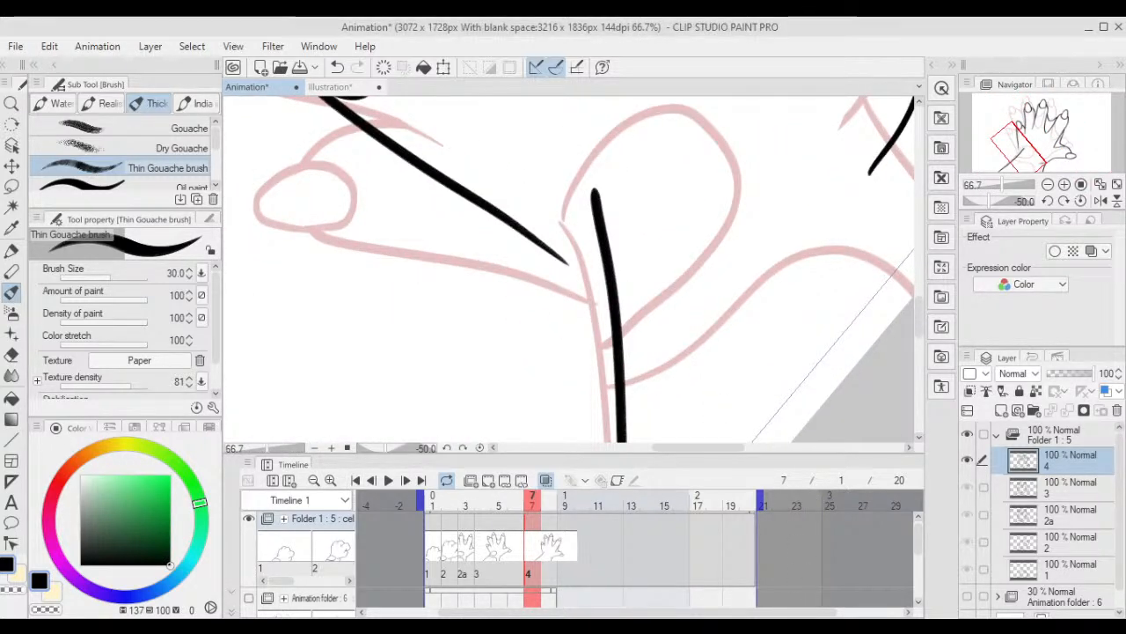
- Ink cel 4's rounded palm pad beside the forearm line and the curved wrist line beneath it in black
scroll(517, 217, up, 1)
drag(512, 225, 638, 313)
scroll(659, 194, down, 1)
mouse_move(659, 194)
mouse_down()
mouse_move(563, 259)
mouse_move(622, 183)
mouse_up()
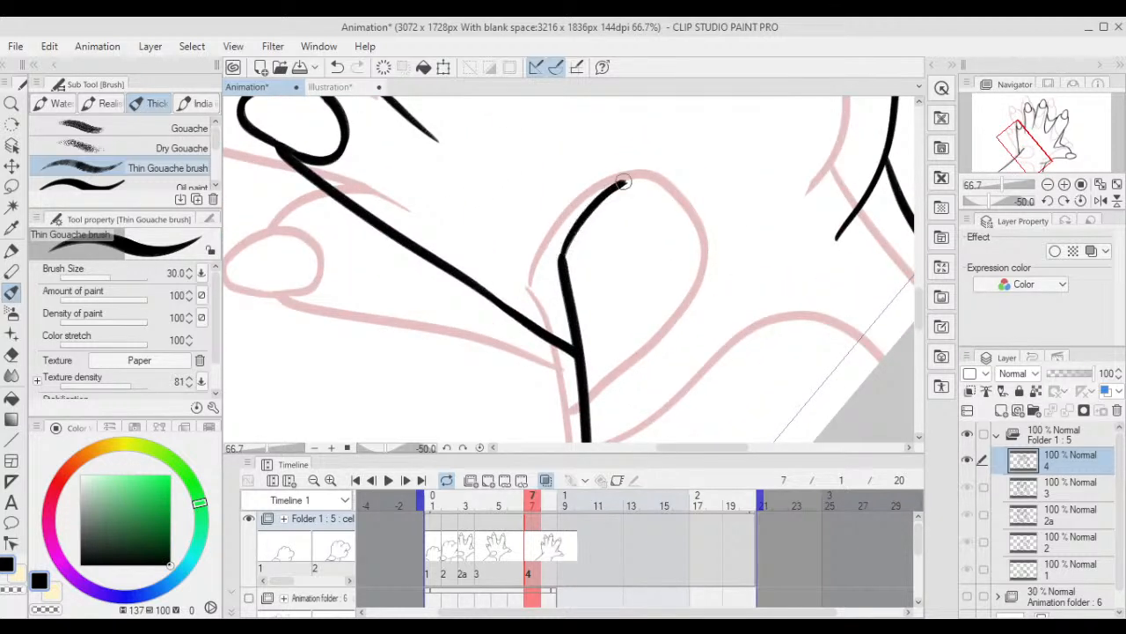
drag(607, 402, 733, 269)
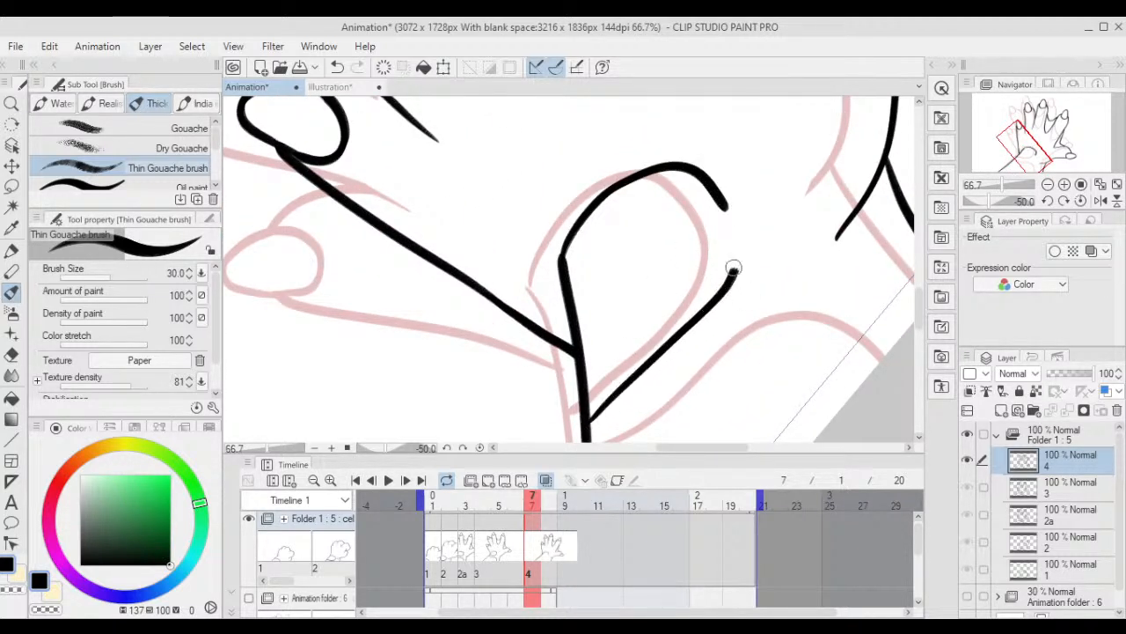
drag(675, 395, 623, 259)
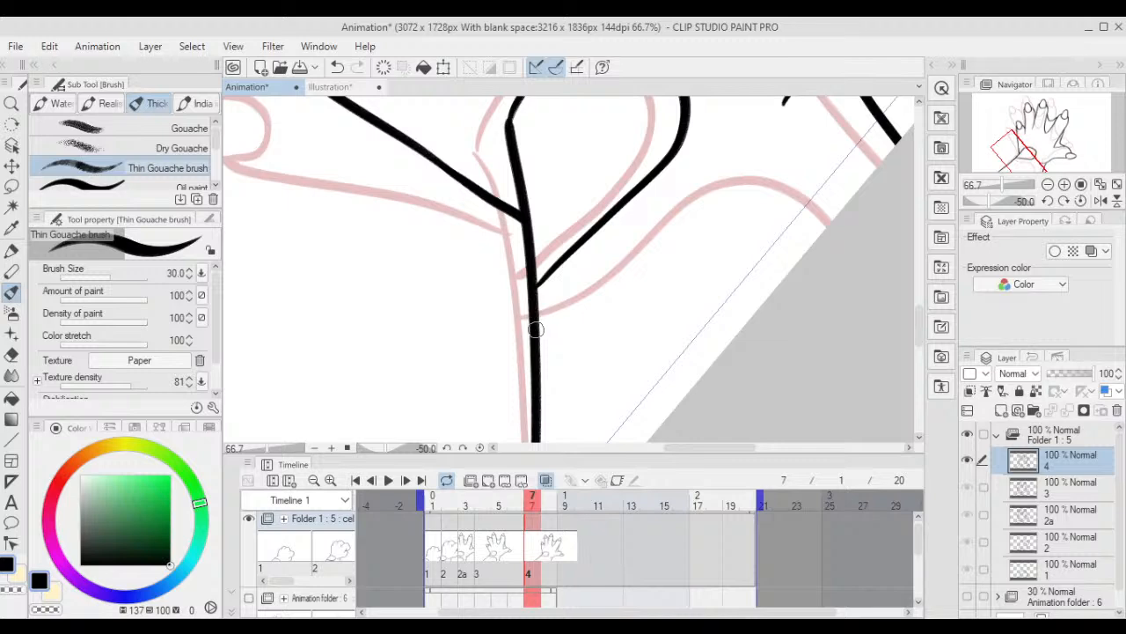
mouse_move(536, 329)
mouse_down()
mouse_move(603, 293)
mouse_move(708, 206)
mouse_up()
key(ctrl+0)
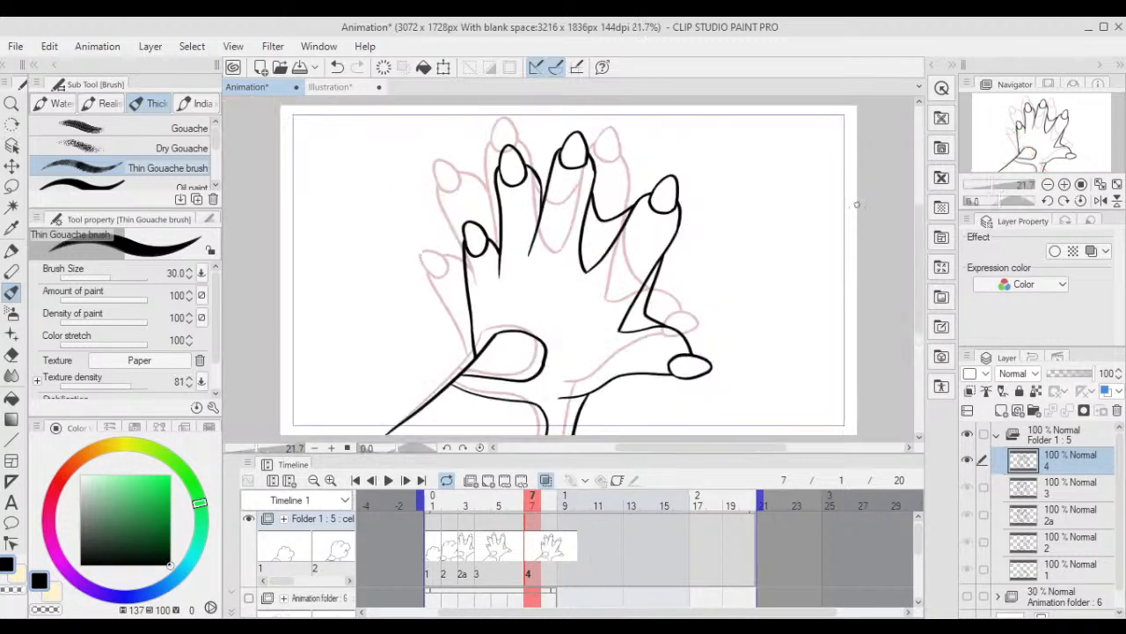
- Play back the animation from frame 1 and compare cels 2a, 3 and 4 on the timeline
mouse_move(529, 504)
mouse_down()
mouse_move(519, 506)
mouse_move(533, 514)
mouse_move(432, 509)
mouse_up()
click(388, 480)
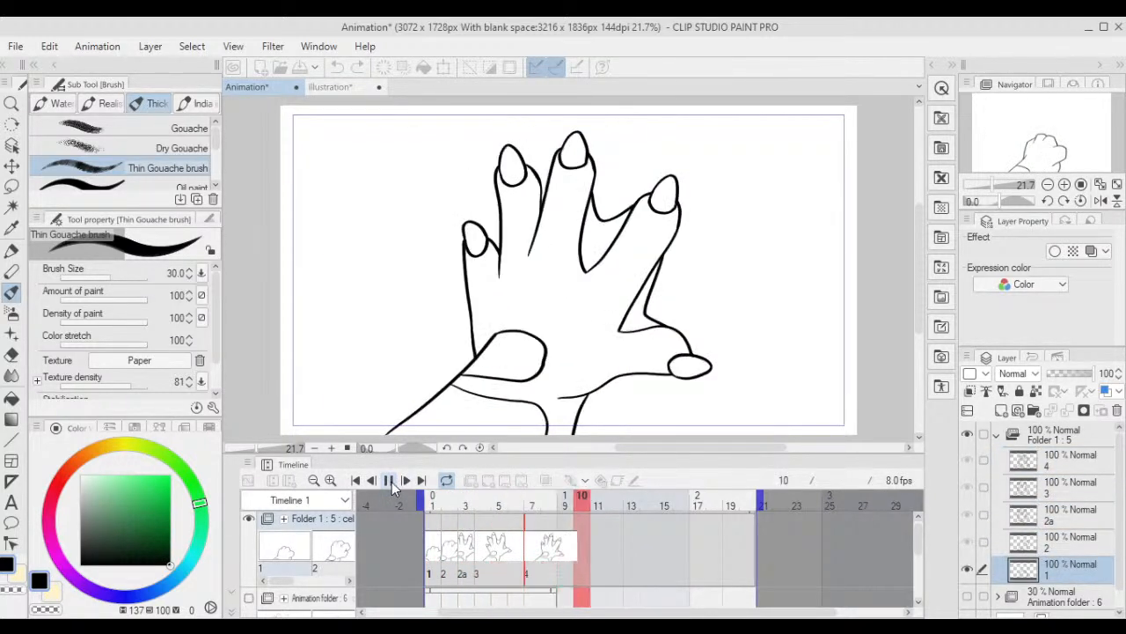
click(389, 481)
click(467, 541)
click(482, 544)
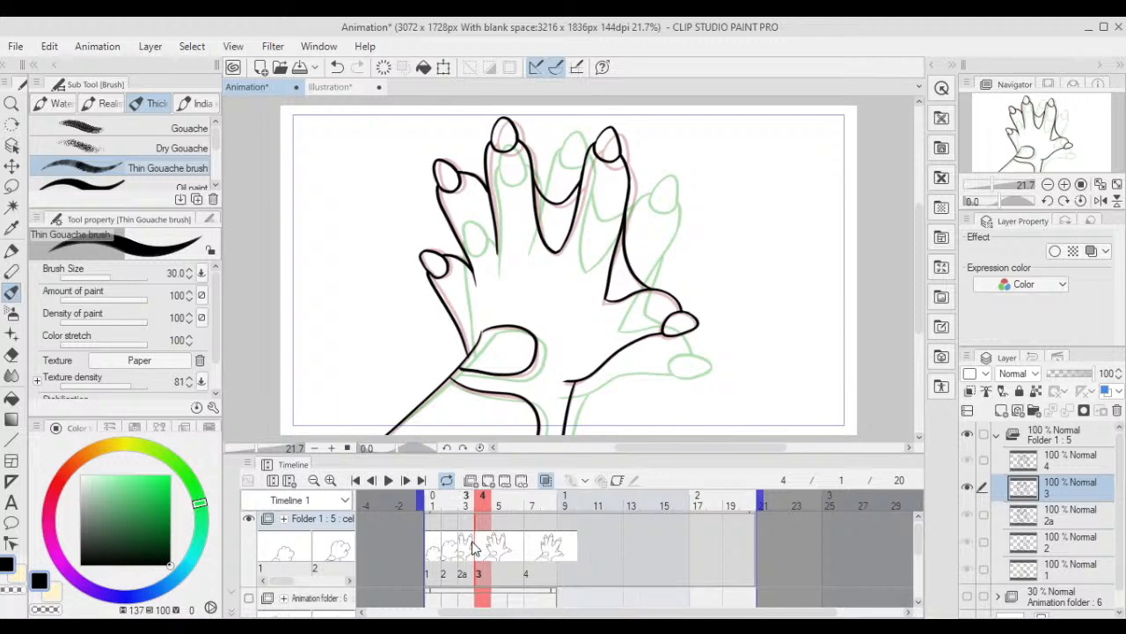
click(467, 546)
click(521, 574)
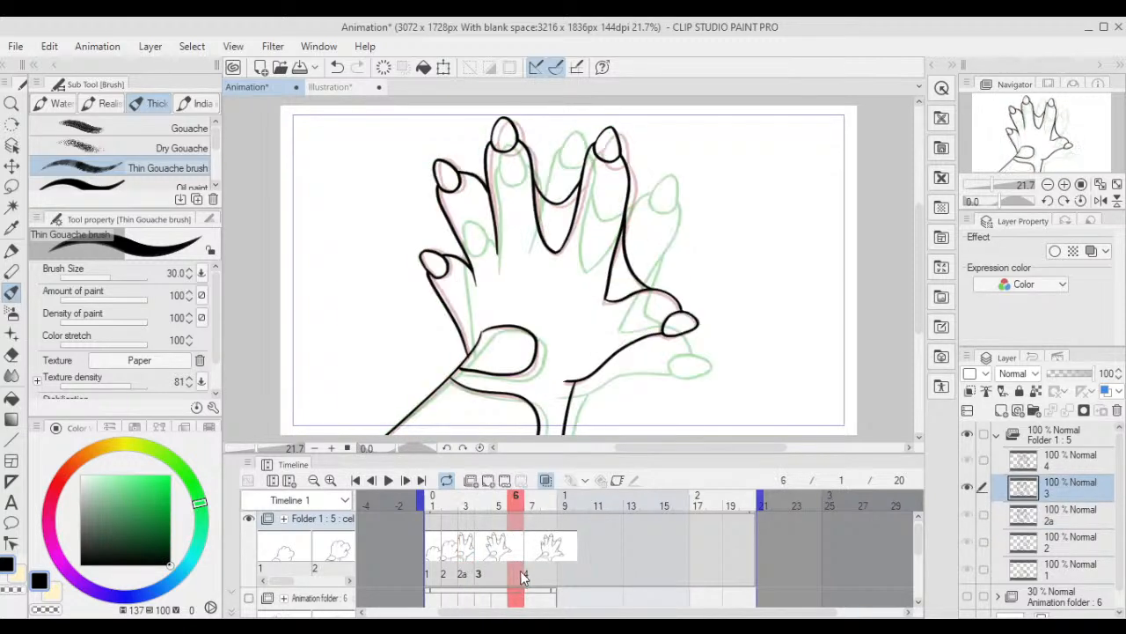
click(531, 579)
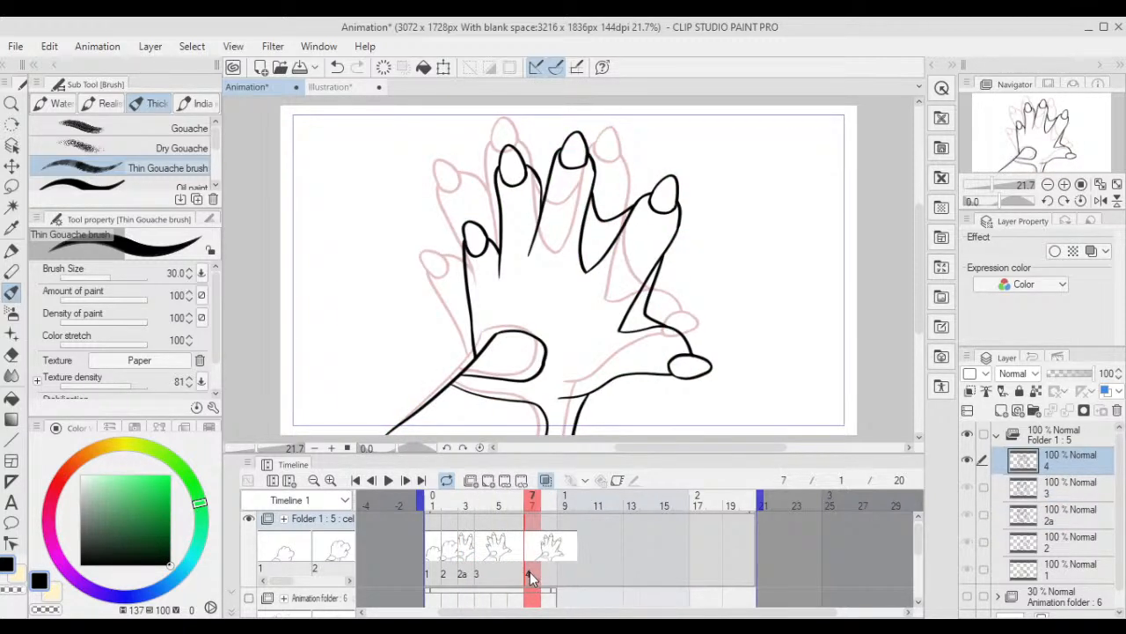
- Place cel 2a again at frame 6 and play back the animation from frame 1 to check its timing
click(516, 567)
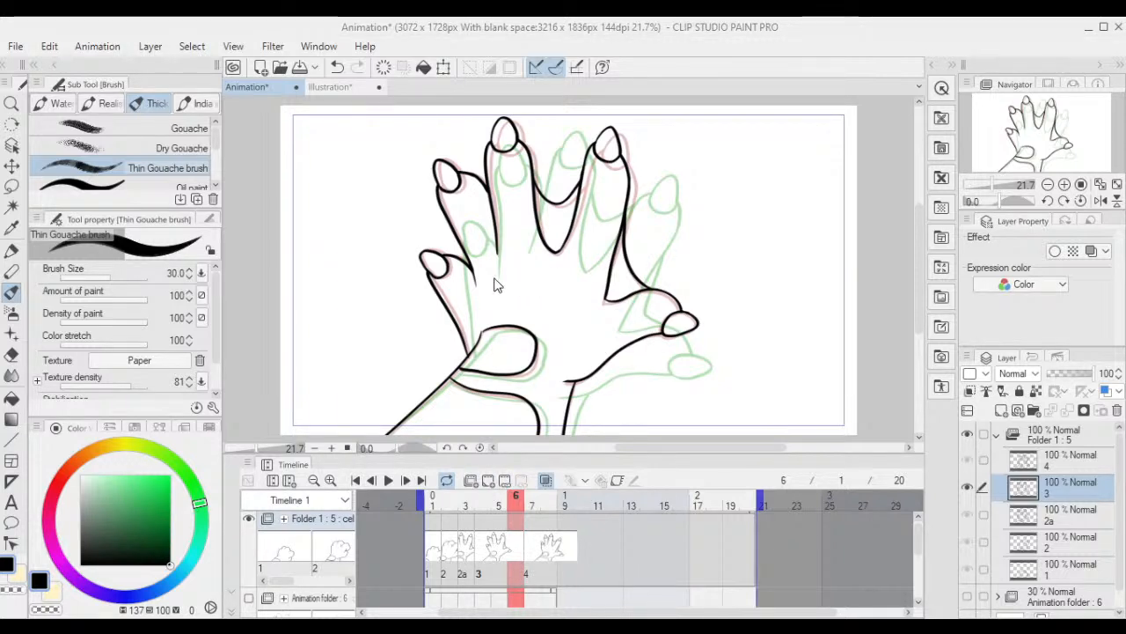
click(530, 516)
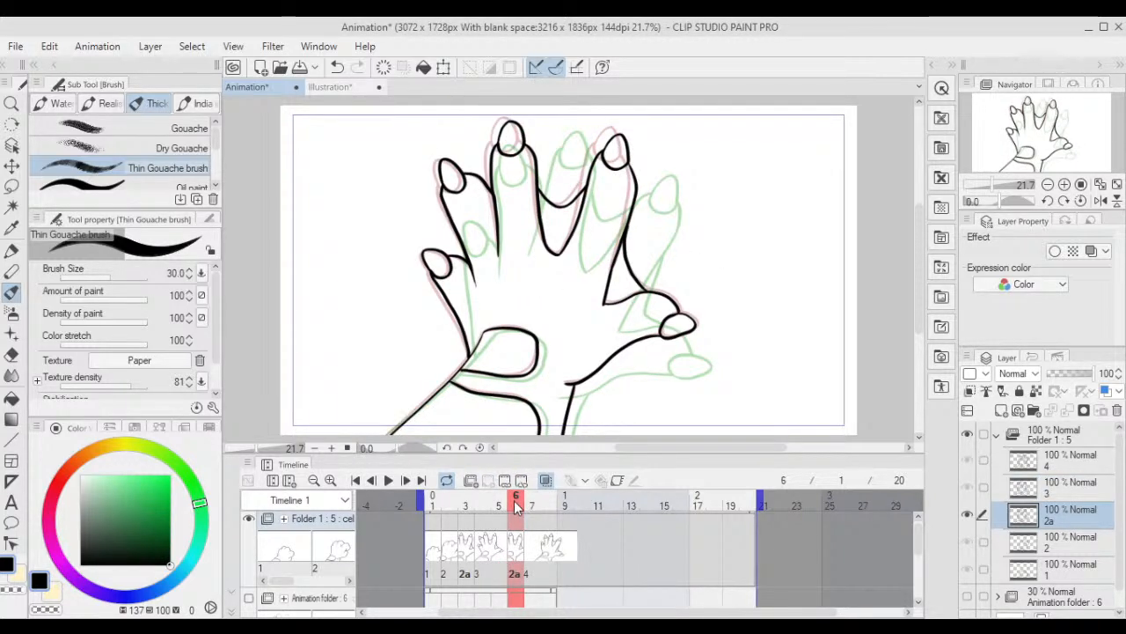
mouse_move(517, 506)
mouse_down()
mouse_move(503, 504)
mouse_move(553, 509)
mouse_move(499, 506)
mouse_up()
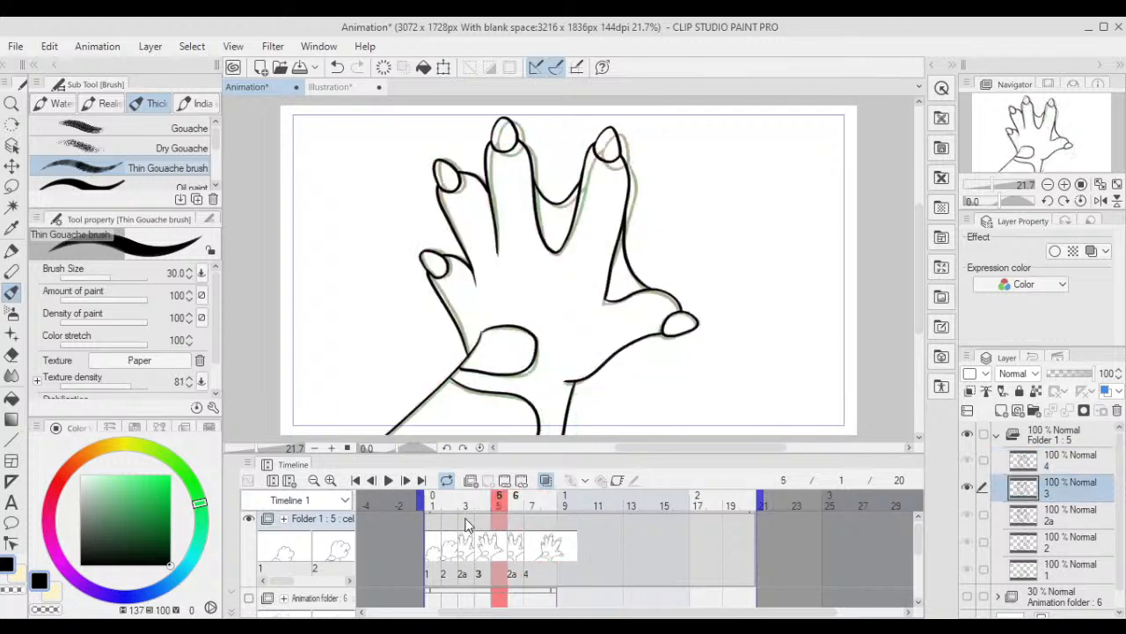
click(432, 502)
click(389, 481)
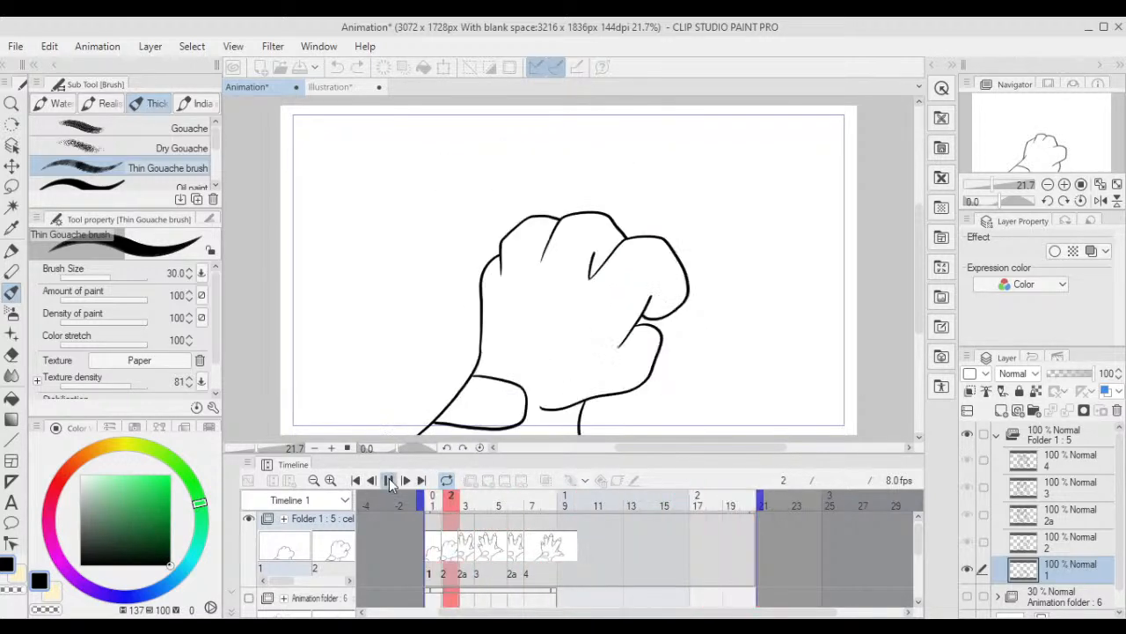
click(388, 480)
- Shift cel 4 to start at frame 8 and create a new blank cel at frame 7
click(529, 546)
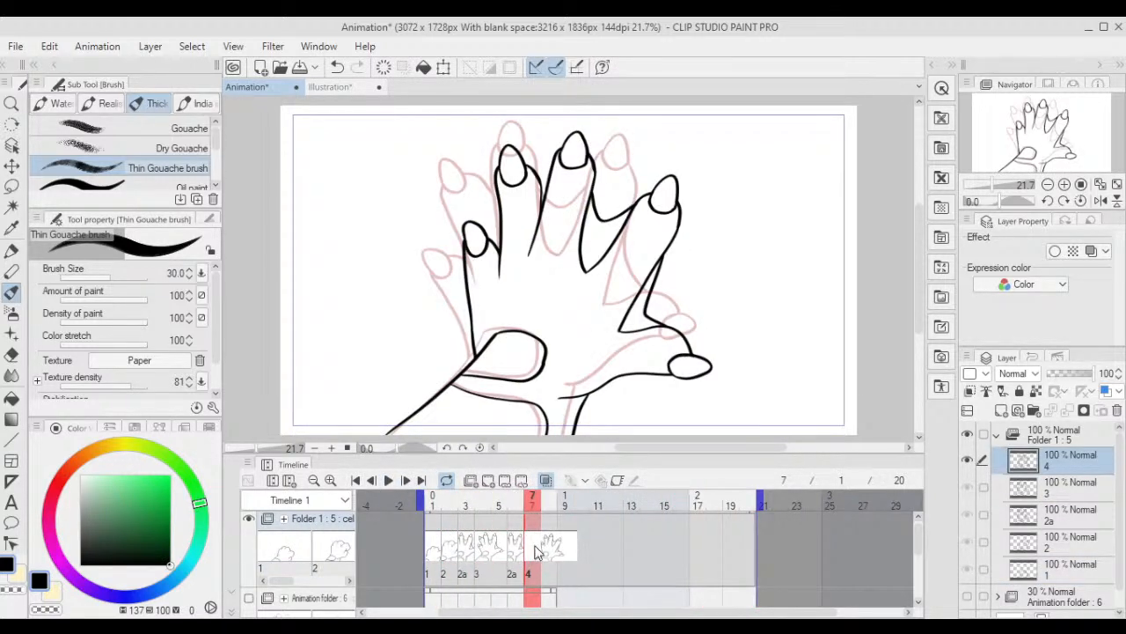
mouse_move(550, 546)
mouse_down()
mouse_move(565, 548)
mouse_move(532, 572)
mouse_move(544, 573)
mouse_up()
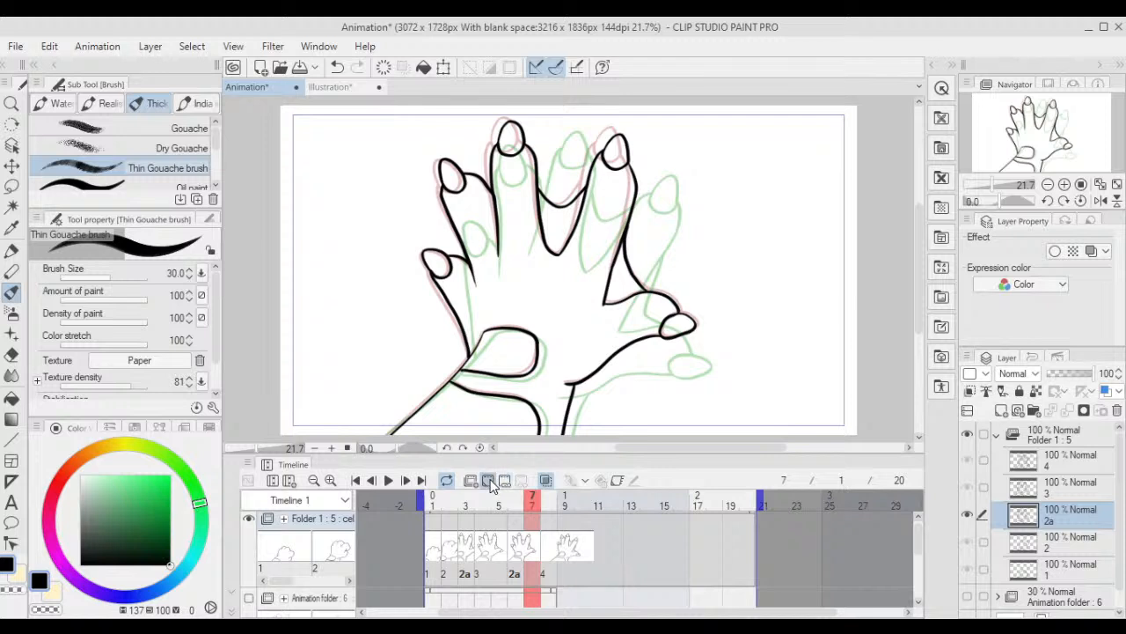
click(489, 481)
drag(583, 267, 533, 282)
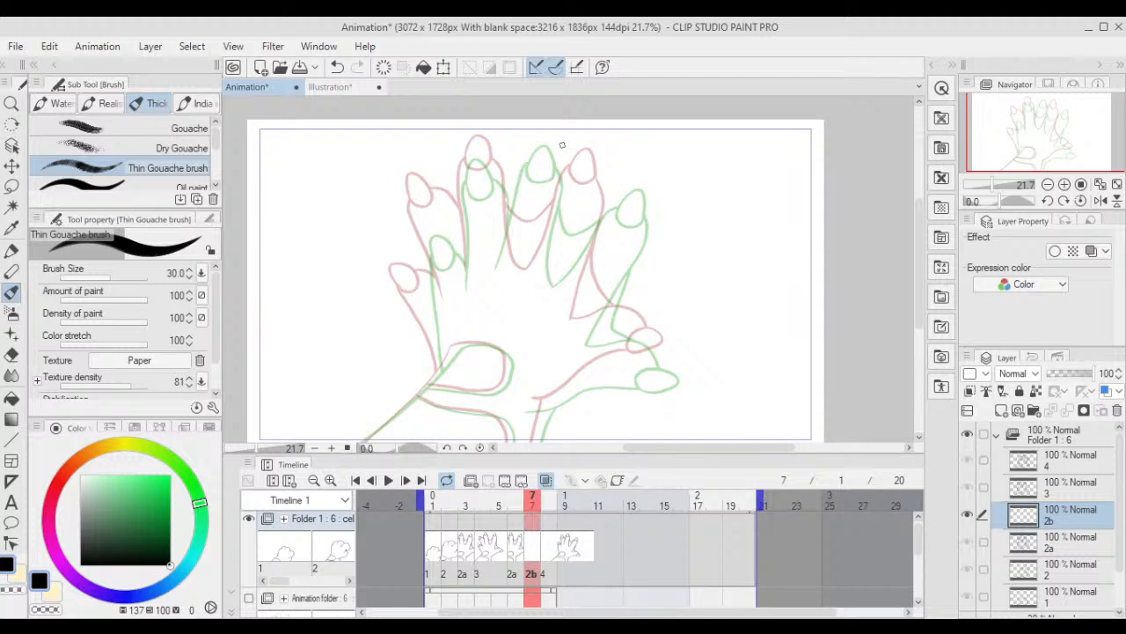
- Hide cel 2a and ink the index finger's inner side and claw on the new cel over the green onion skin
drag(538, 374, 533, 396)
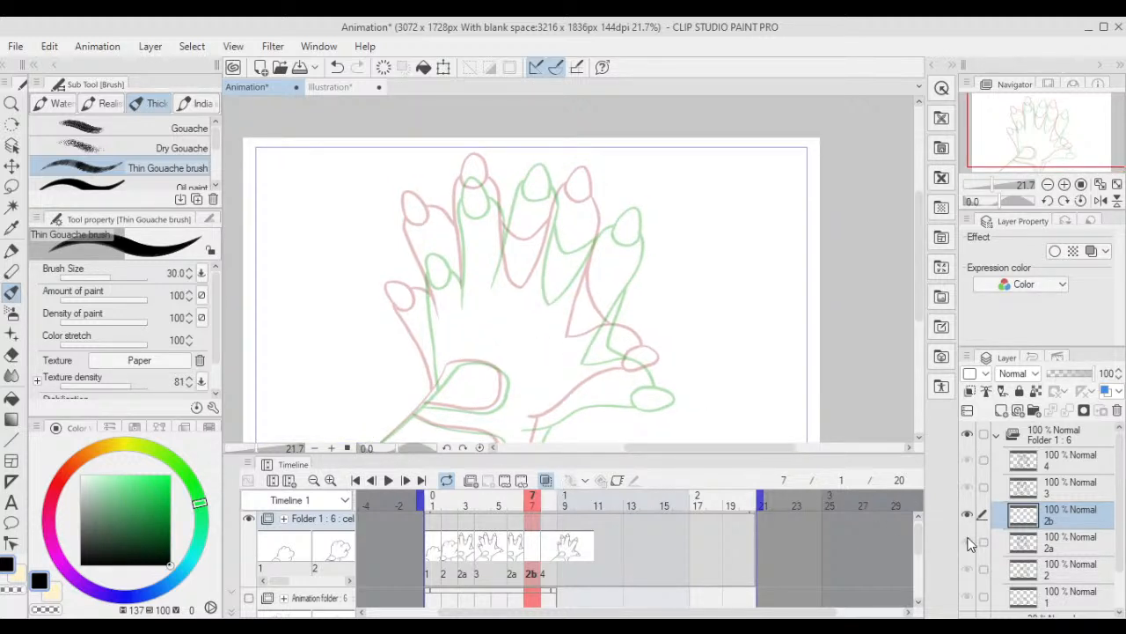
scroll(754, 307, up, 4)
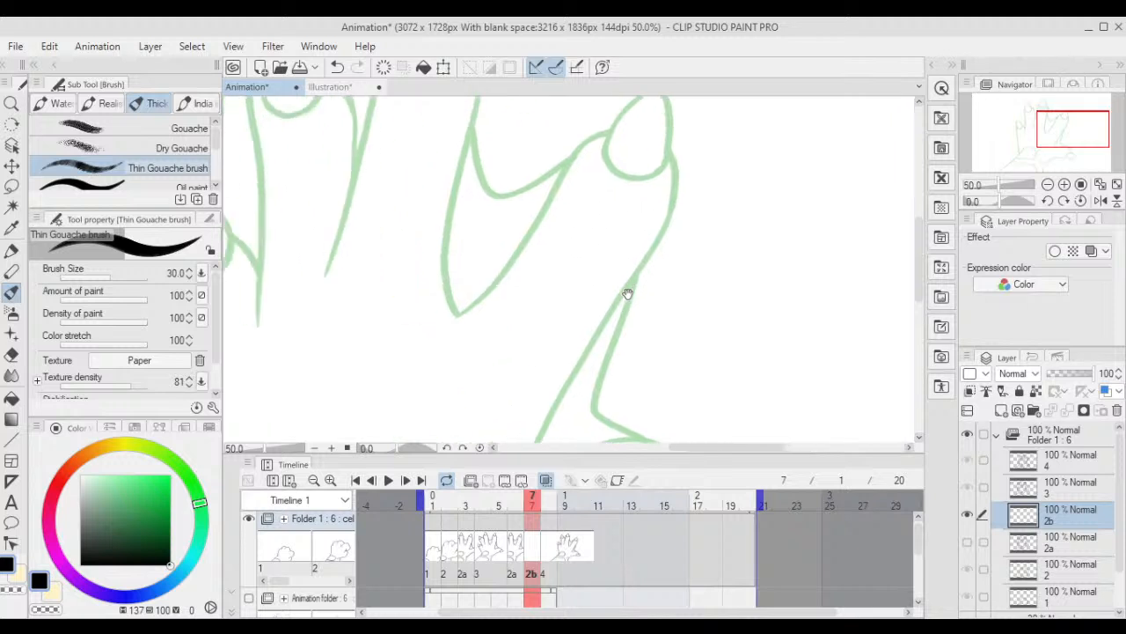
drag(627, 293, 632, 326)
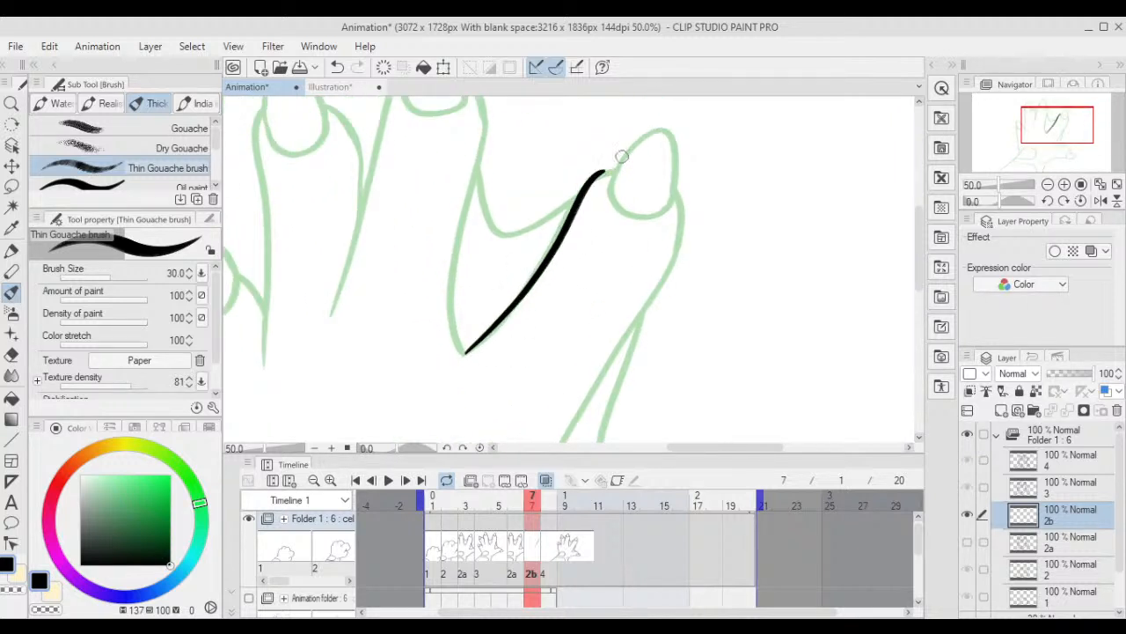
scroll(608, 237, up, 4)
mouse_move(580, 244)
mouse_down()
mouse_move(565, 287)
mouse_move(696, 116)
mouse_move(734, 304)
mouse_move(613, 375)
mouse_move(560, 240)
mouse_move(581, 218)
mouse_up()
- Ink the index finger's outer side down to the thumb web, undoing and redrawing its lower end
scroll(630, 214, down, 2)
mouse_move(688, 255)
mouse_down()
mouse_move(693, 167)
mouse_move(677, 227)
mouse_move(552, 438)
mouse_up()
drag(551, 438, 609, 289)
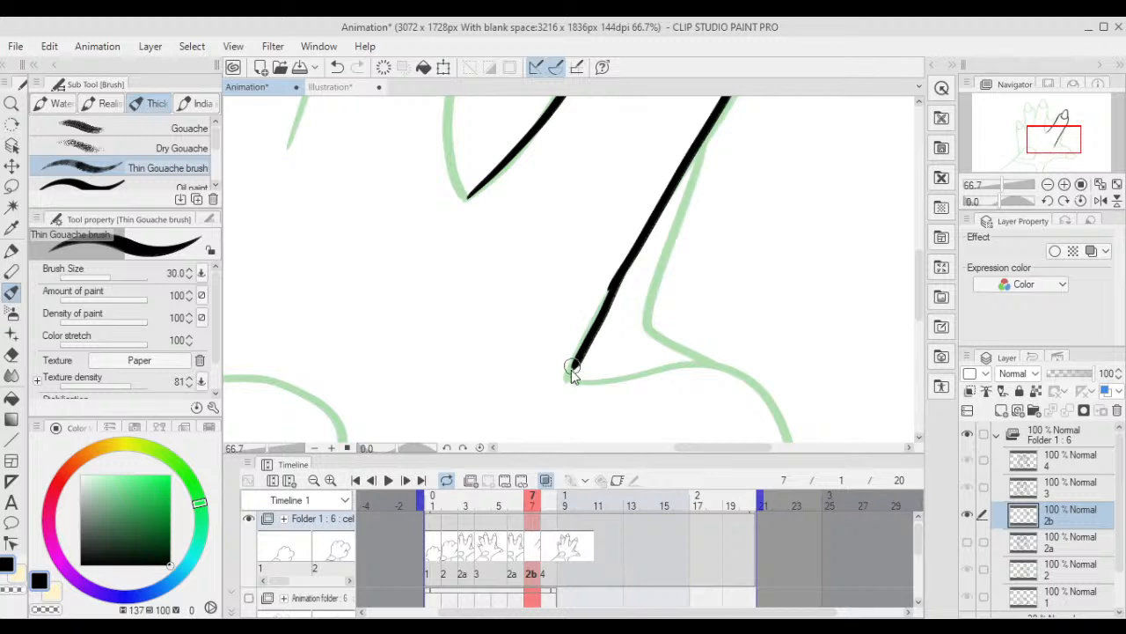
key(ctrl+z)
drag(570, 378, 630, 250)
scroll(650, 210, down, 2)
drag(670, 183, 661, 261)
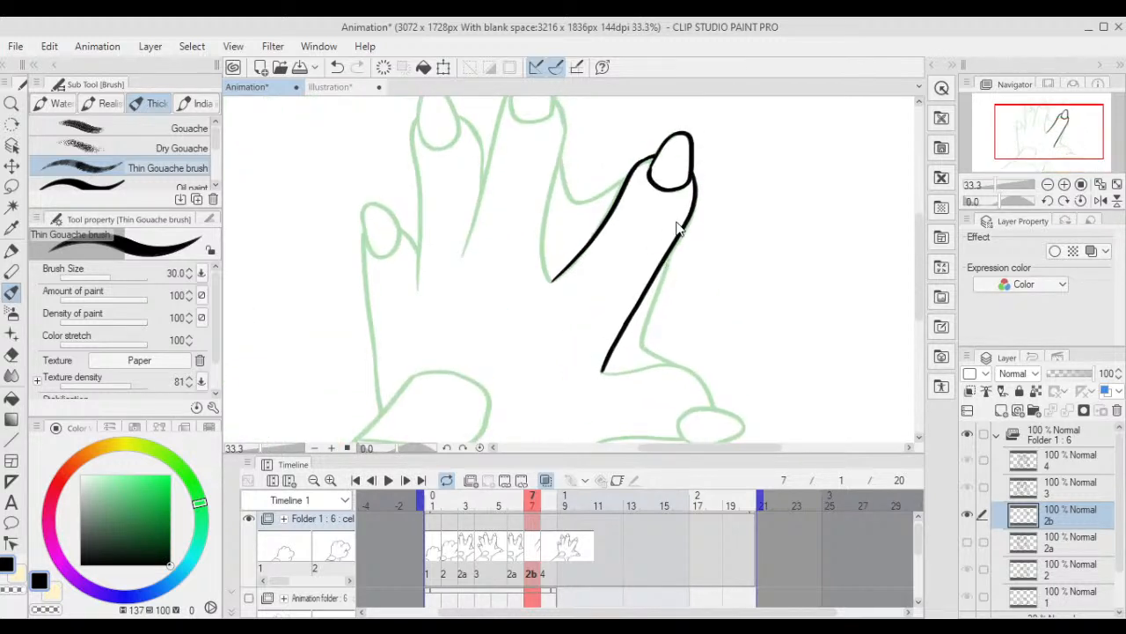
- Rotate the inked index finger slightly counterclockwise and nudge it into place against the onion skin
key(ctrl+t)
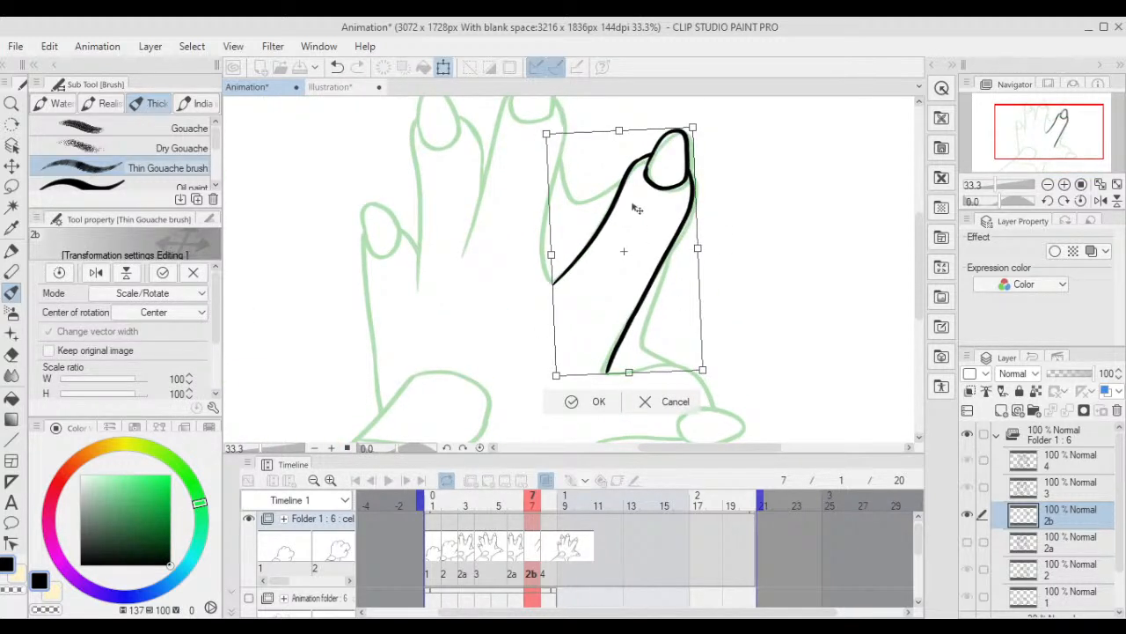
drag(621, 205, 619, 205)
scroll(659, 138, down, 1)
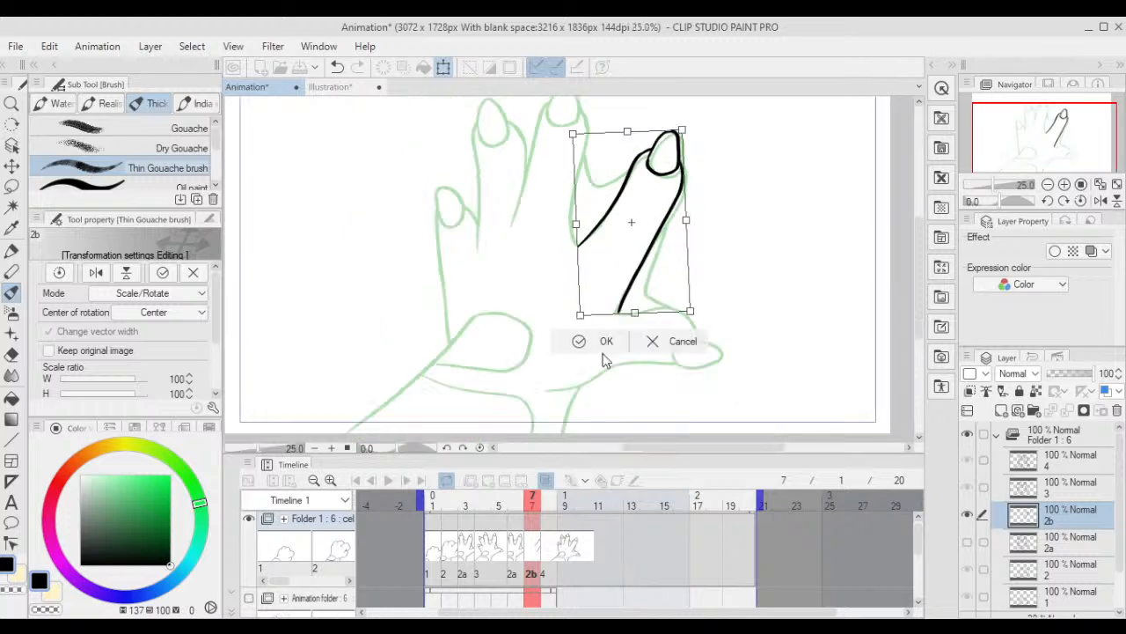
click(605, 341)
- Play back the animation to check the index finger's new in-between position
scroll(620, 392, down, 2)
drag(532, 504, 484, 513)
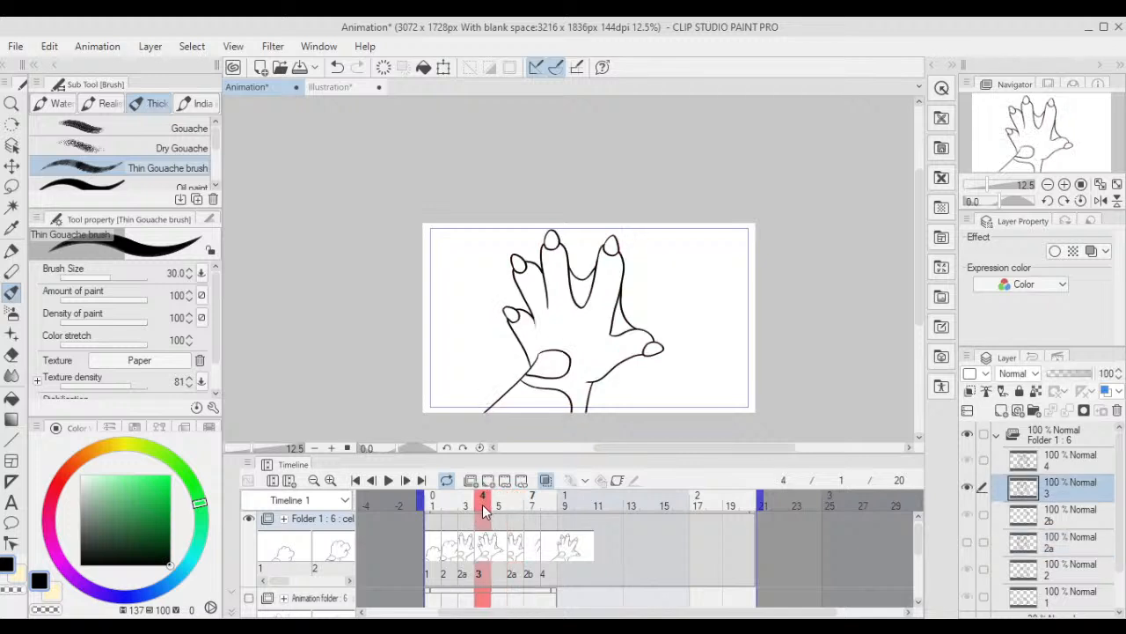
click(389, 481)
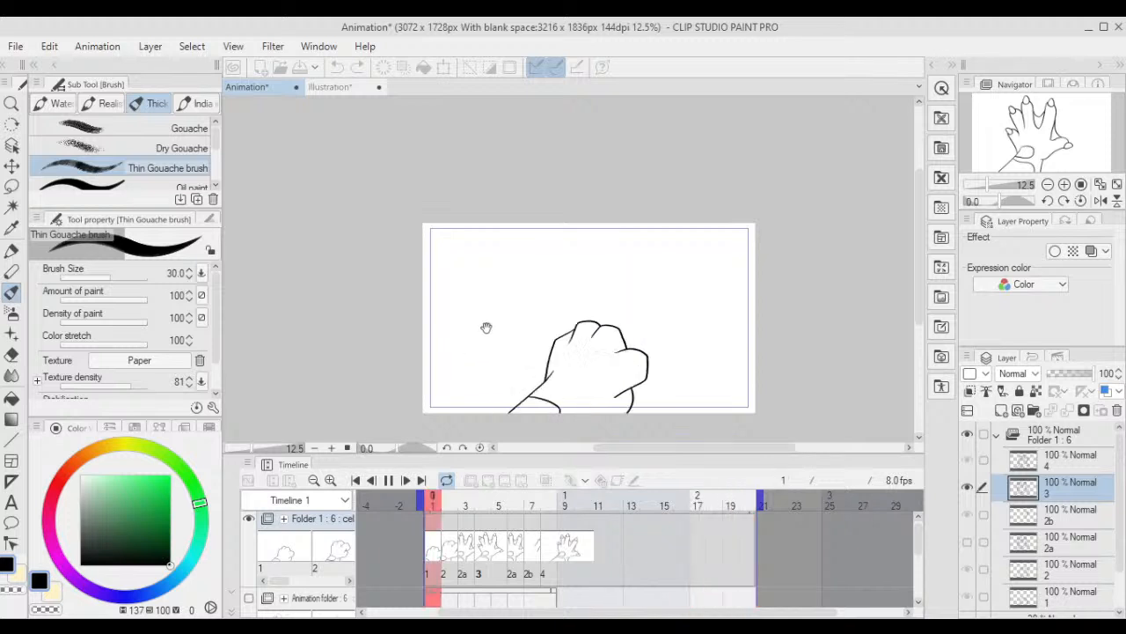
scroll(485, 328, up, 3)
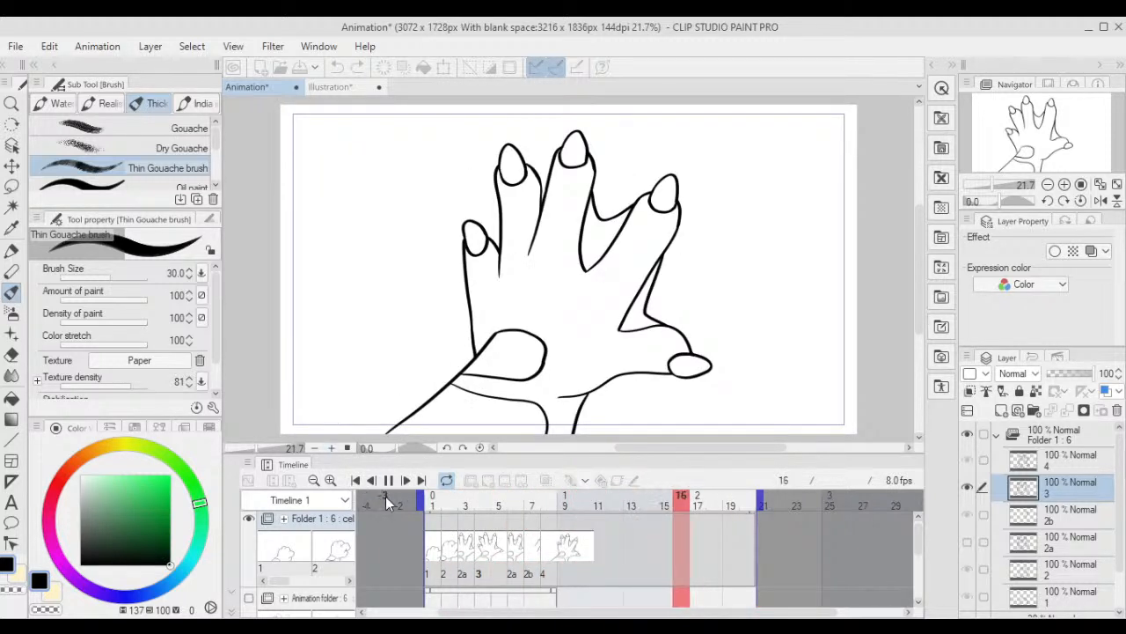
- Return to cel 2b at frame 7 and ink the middle finger's claw and both sides in black
click(541, 547)
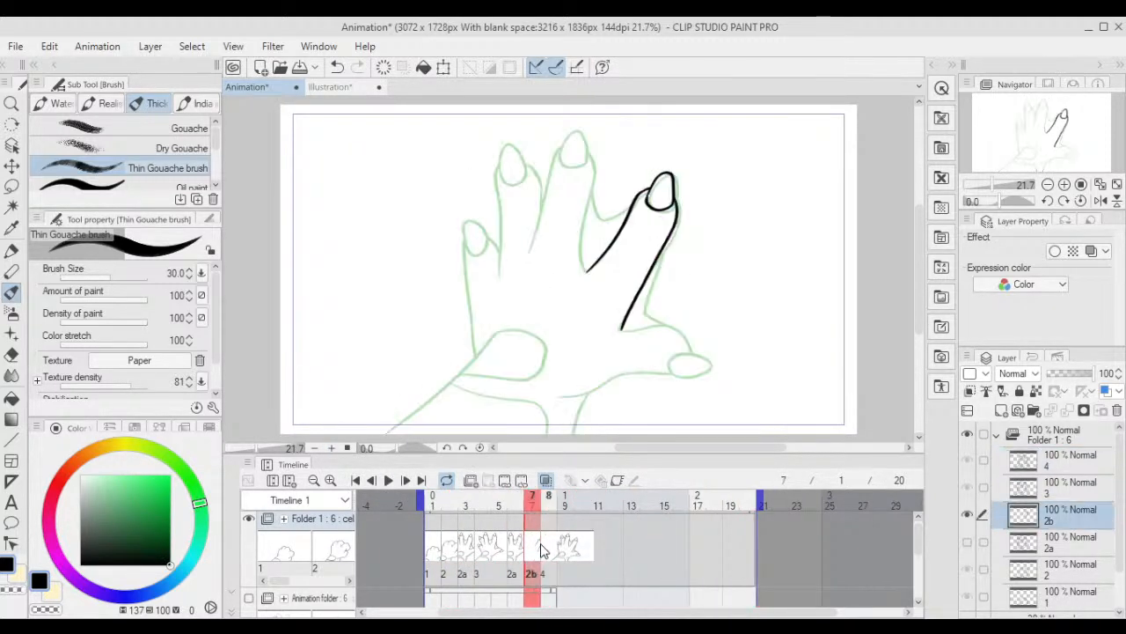
scroll(538, 195, up, 4)
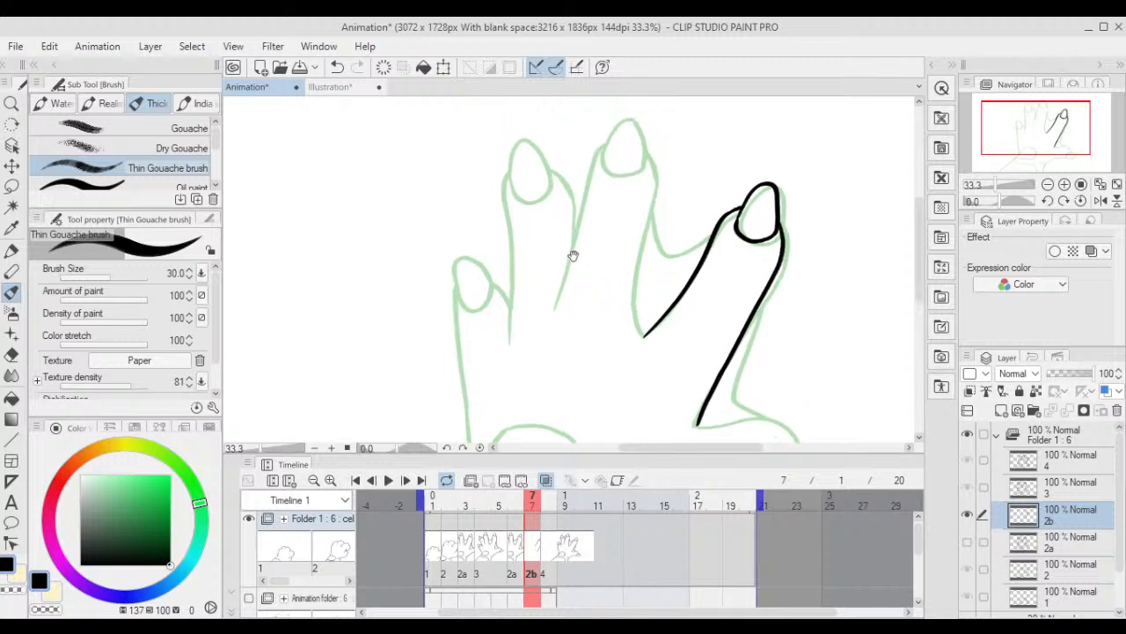
scroll(625, 219, up, 3)
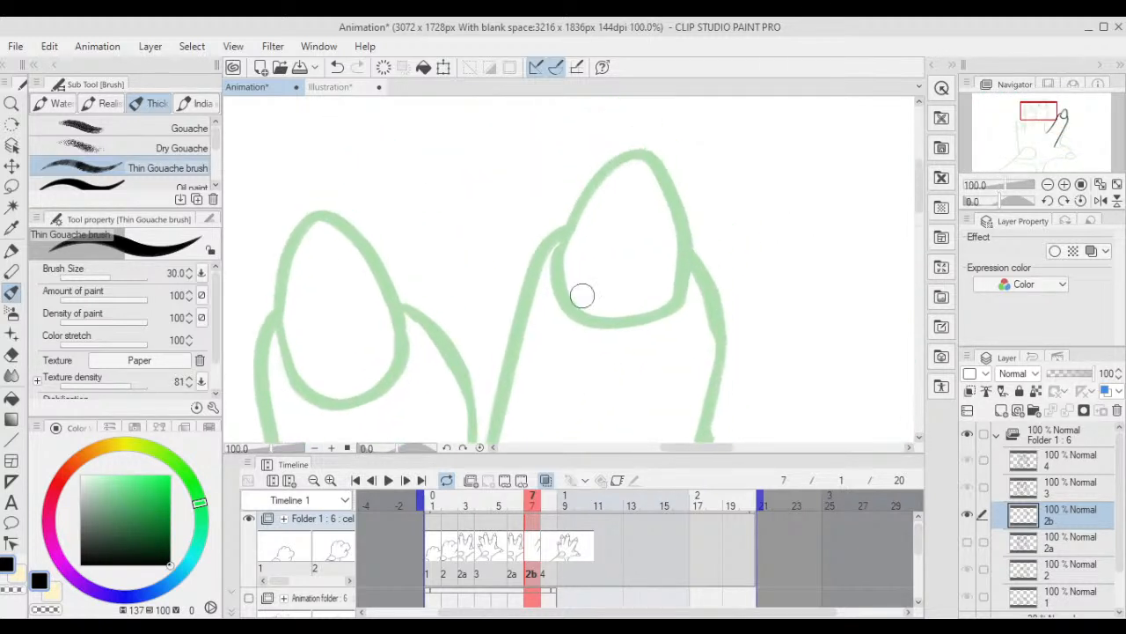
mouse_move(529, 295)
mouse_down()
mouse_move(584, 171)
mouse_move(633, 128)
mouse_move(678, 139)
mouse_move(720, 260)
mouse_move(718, 322)
mouse_move(683, 367)
mouse_move(628, 383)
mouse_move(553, 355)
mouse_move(530, 268)
mouse_up()
scroll(531, 260, down, 1)
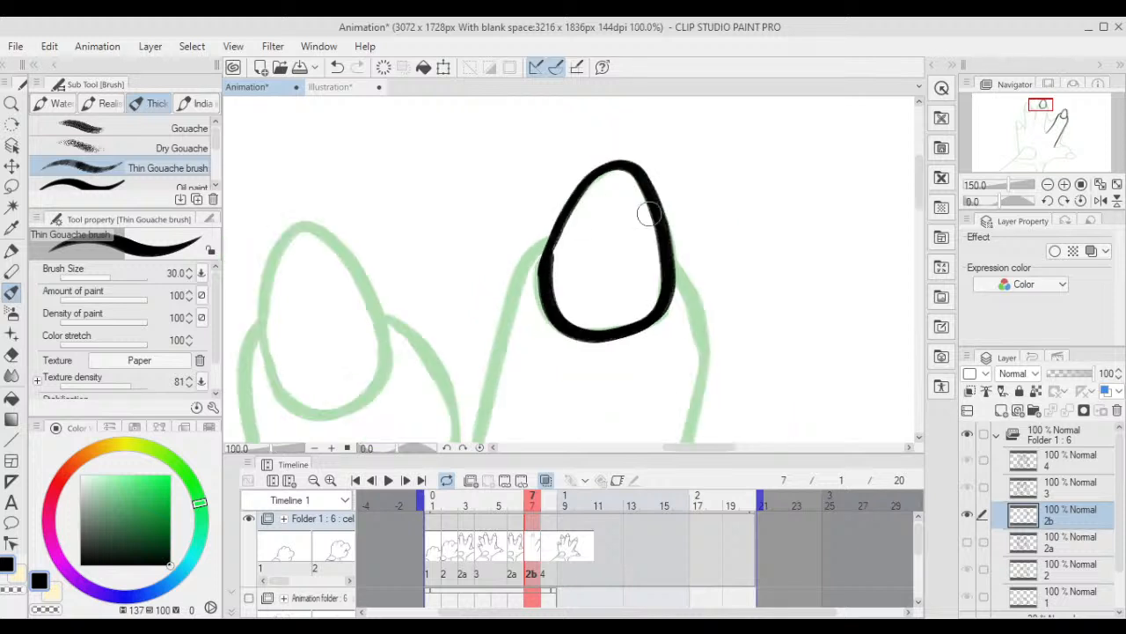
drag(689, 293, 706, 115)
scroll(683, 158, down, 1)
scroll(683, 159, down, 1)
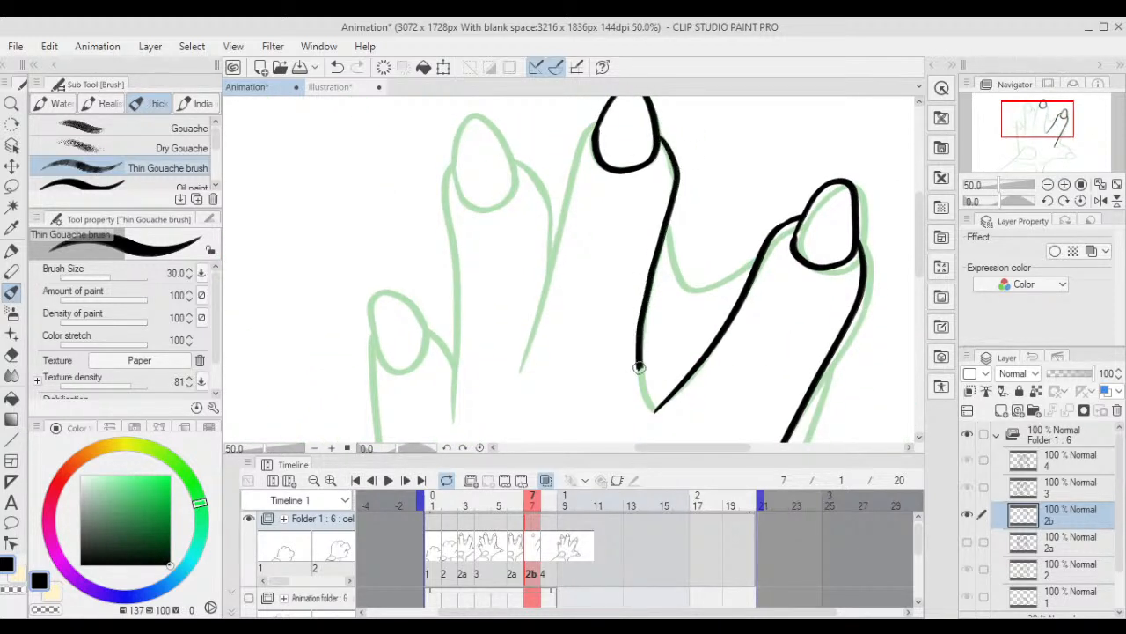
drag(581, 142, 535, 320)
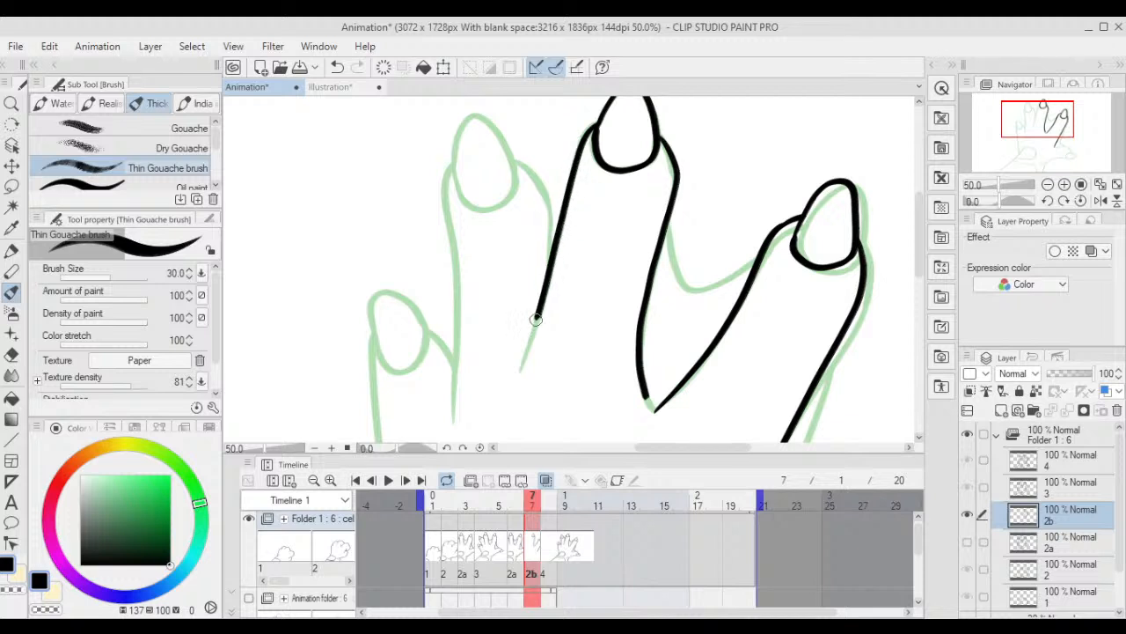
- Ink the ring finger's claw and both sides on cel 2b, joining it to the middle finger
drag(515, 220, 582, 250)
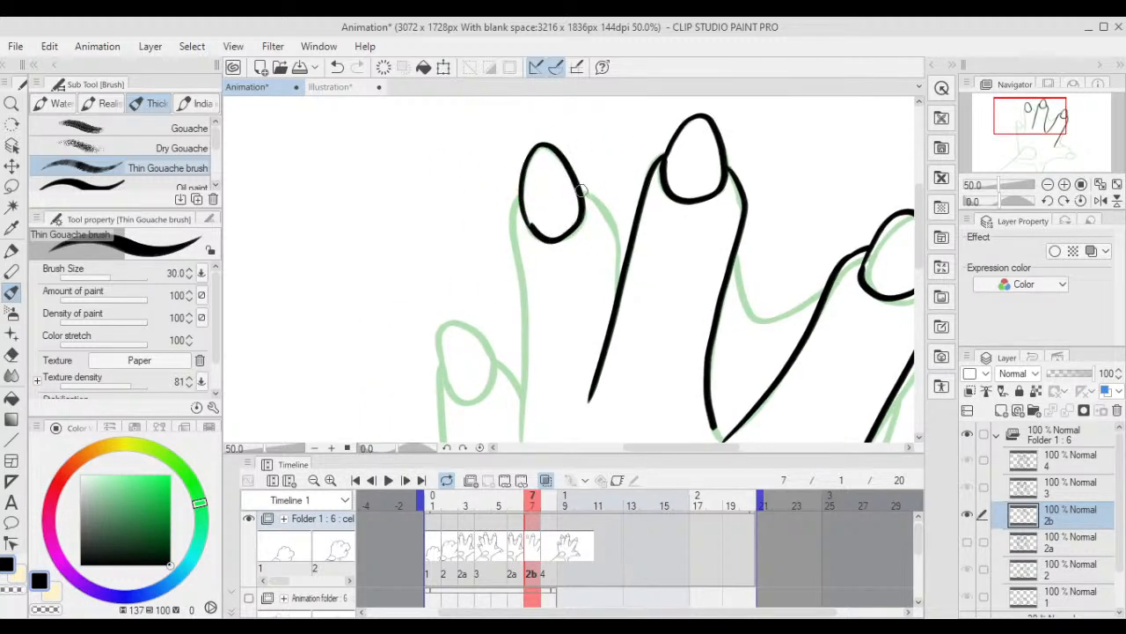
mouse_move(591, 280)
mouse_down()
mouse_move(661, 247)
mouse_move(642, 185)
mouse_up()
key(ctrl+z)
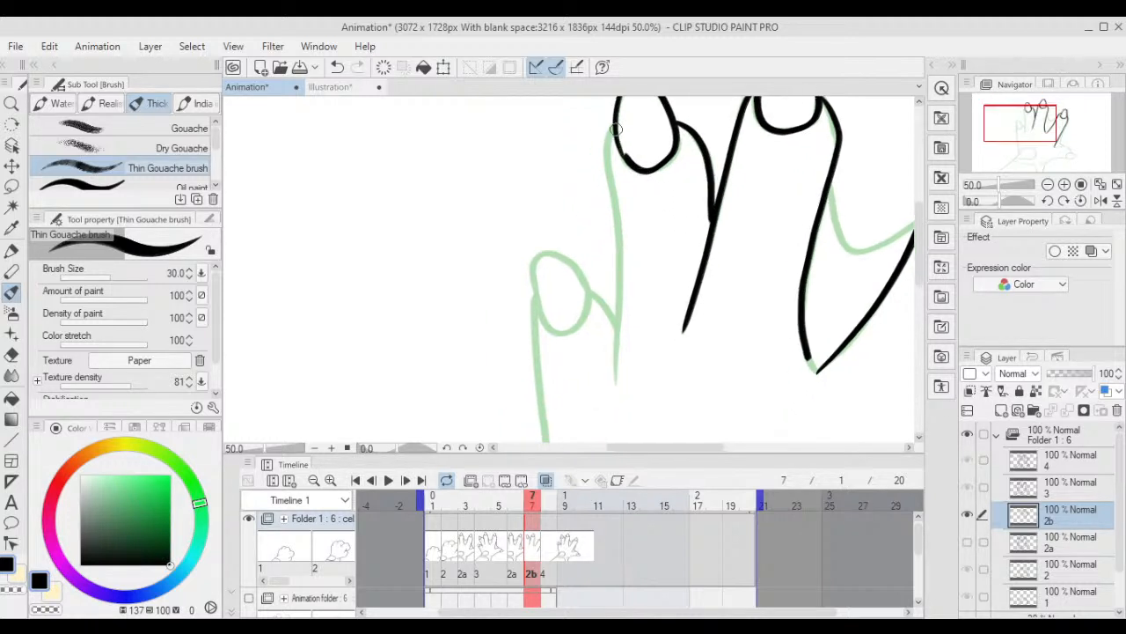
- Ink the little finger's claw, outer side and short inner edge on cel 2b, joining it to the ring finger
scroll(612, 379, down, 2)
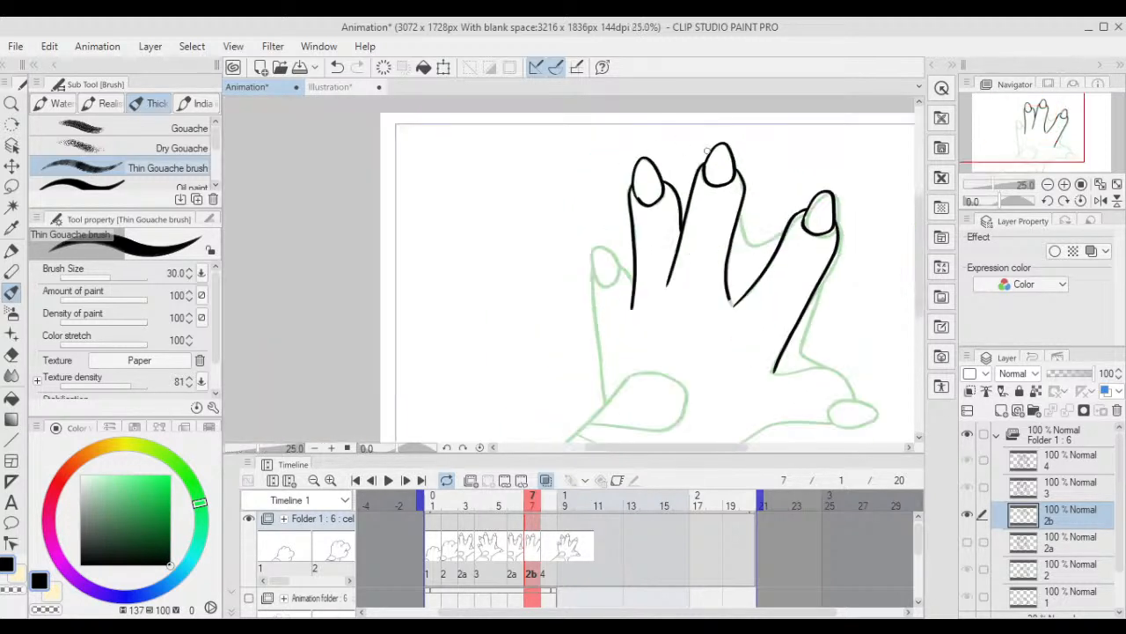
drag(707, 199, 701, 149)
scroll(635, 215, up, 2)
drag(591, 284, 603, 256)
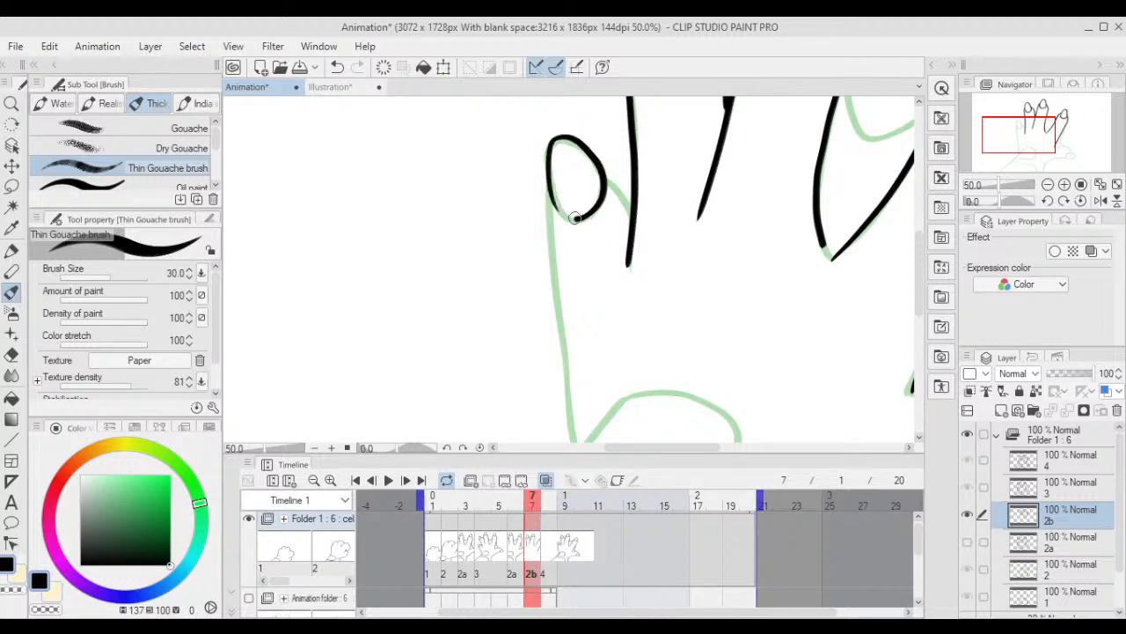
drag(613, 184, 632, 209)
drag(611, 217, 631, 150)
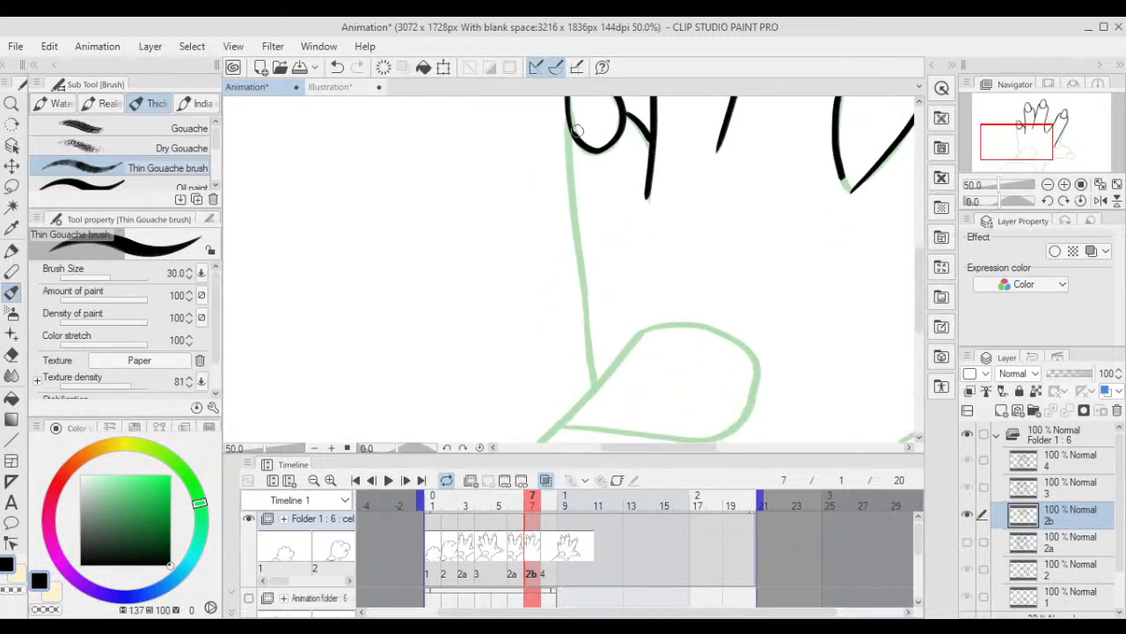
drag(577, 183, 591, 365)
- Lasso the middle, ring and little fingers, rotate them slightly counterclockwise into position, and clear the selection
scroll(591, 365, down, 2)
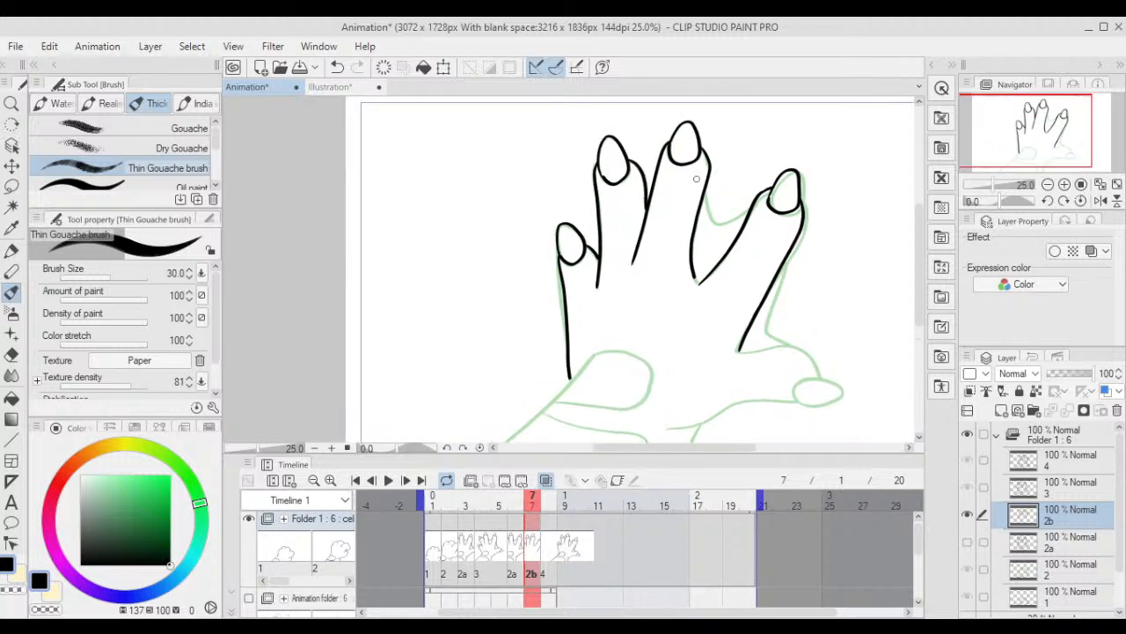
key(m)
mouse_move(520, 398)
mouse_down()
mouse_move(656, 79)
mouse_move(757, 118)
mouse_up()
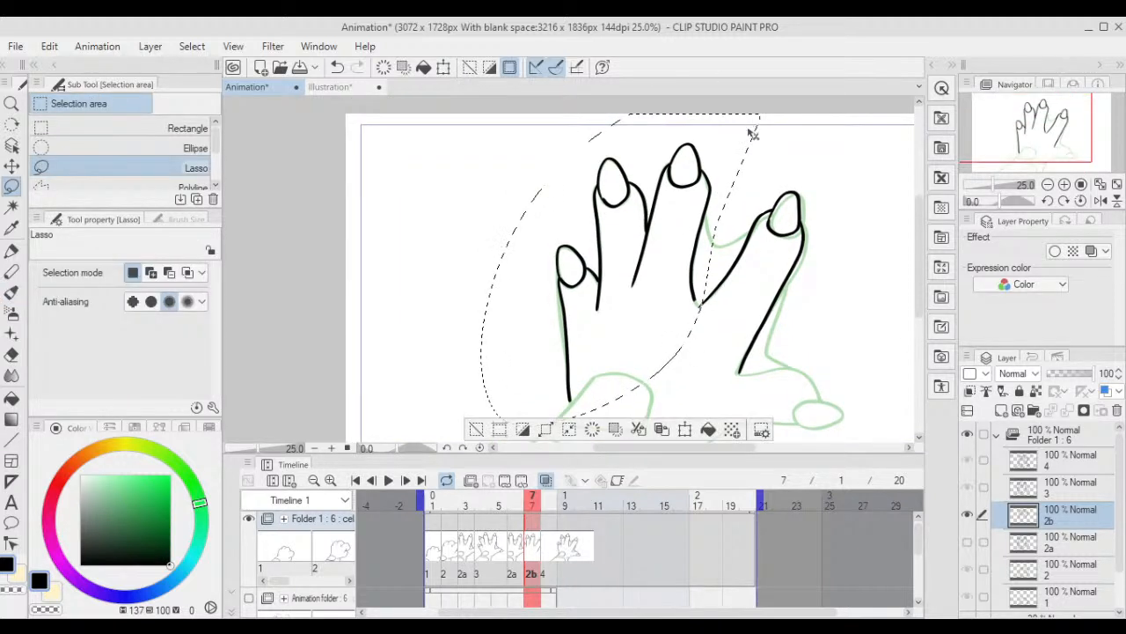
key(ctrl+t)
mouse_move(792, 180)
mouse_down()
mouse_move(762, 186)
mouse_move(698, 231)
mouse_up()
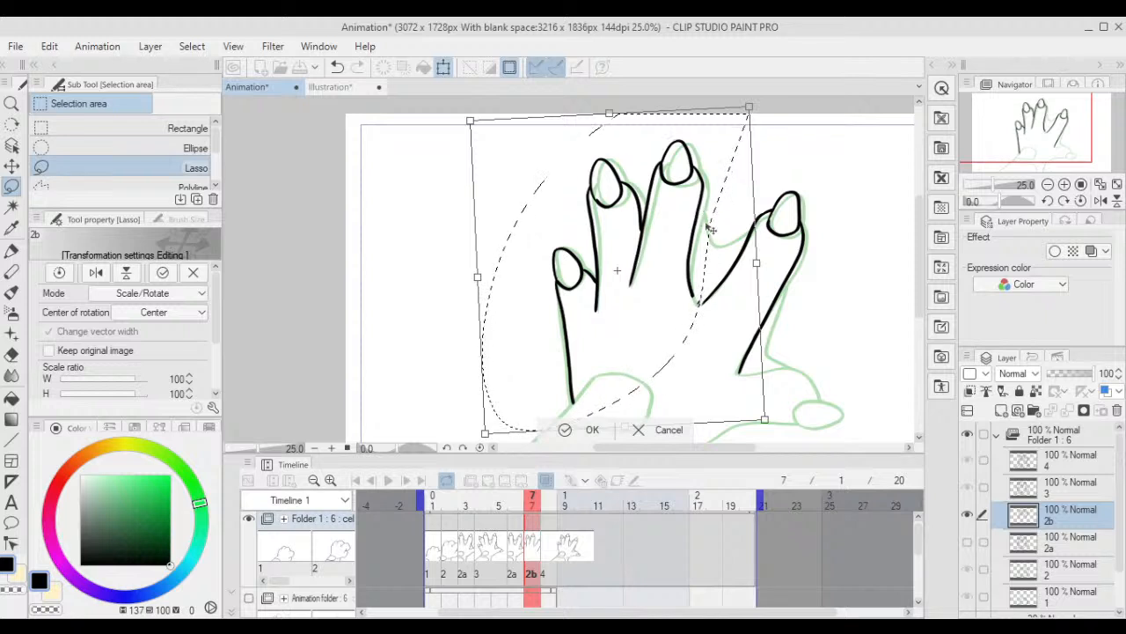
scroll(642, 344, down, 2)
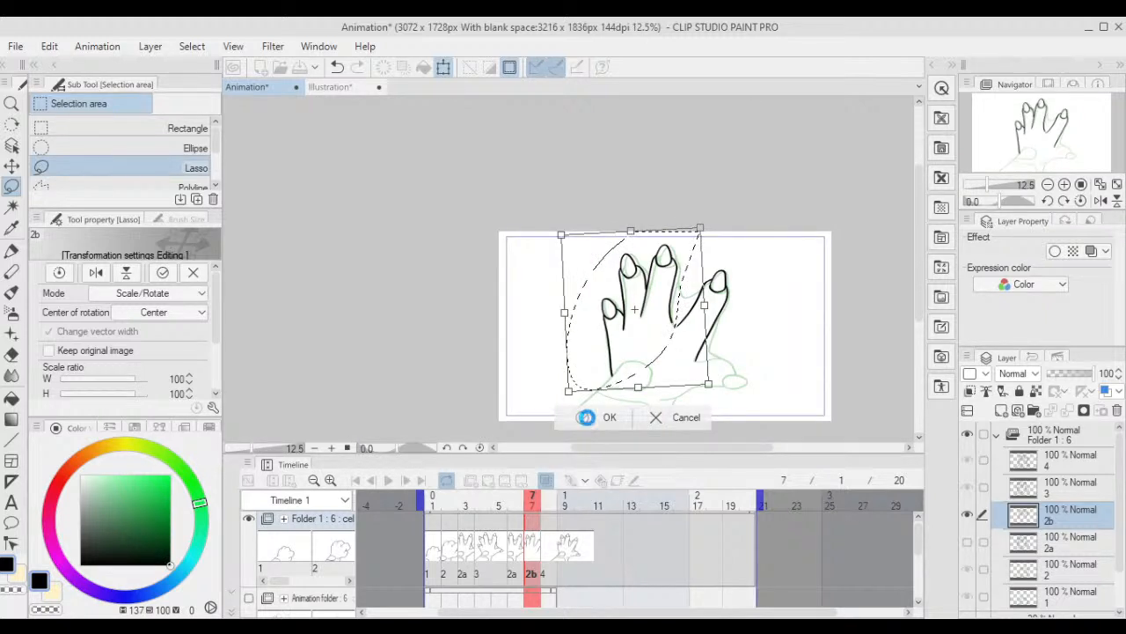
click(586, 417)
key(ctrl+d)
- Scrub through the timeline and play back the animation to check the repositioned fingers' motion
mouse_move(532, 506)
mouse_down()
mouse_move(547, 512)
mouse_move(497, 510)
mouse_move(563, 521)
mouse_move(482, 528)
mouse_up()
click(388, 480)
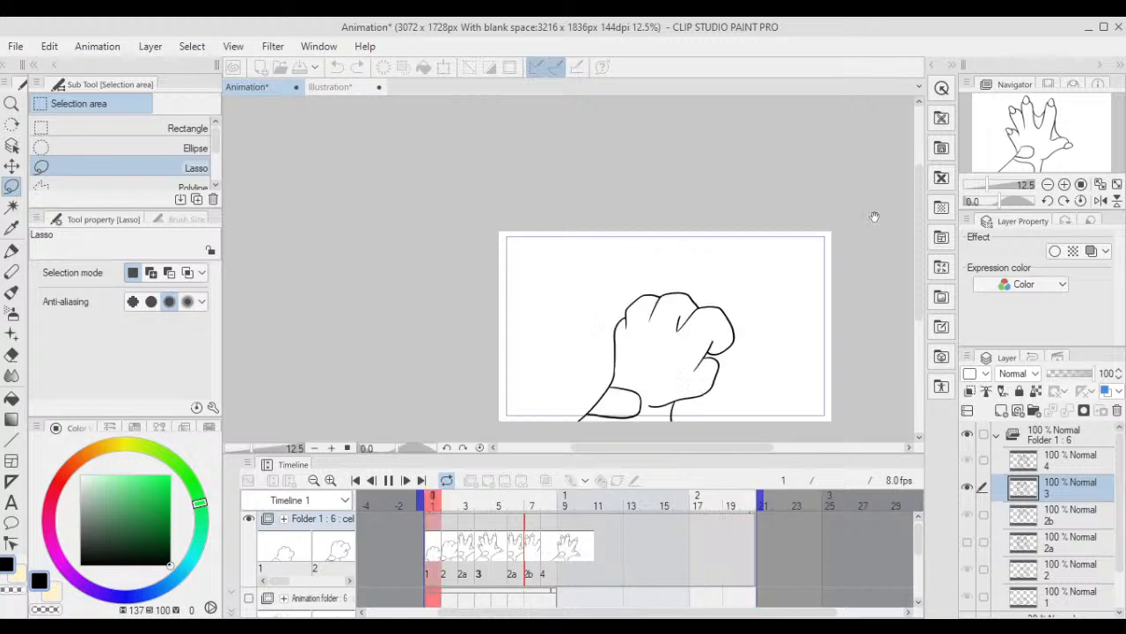
key(ctrl+0)
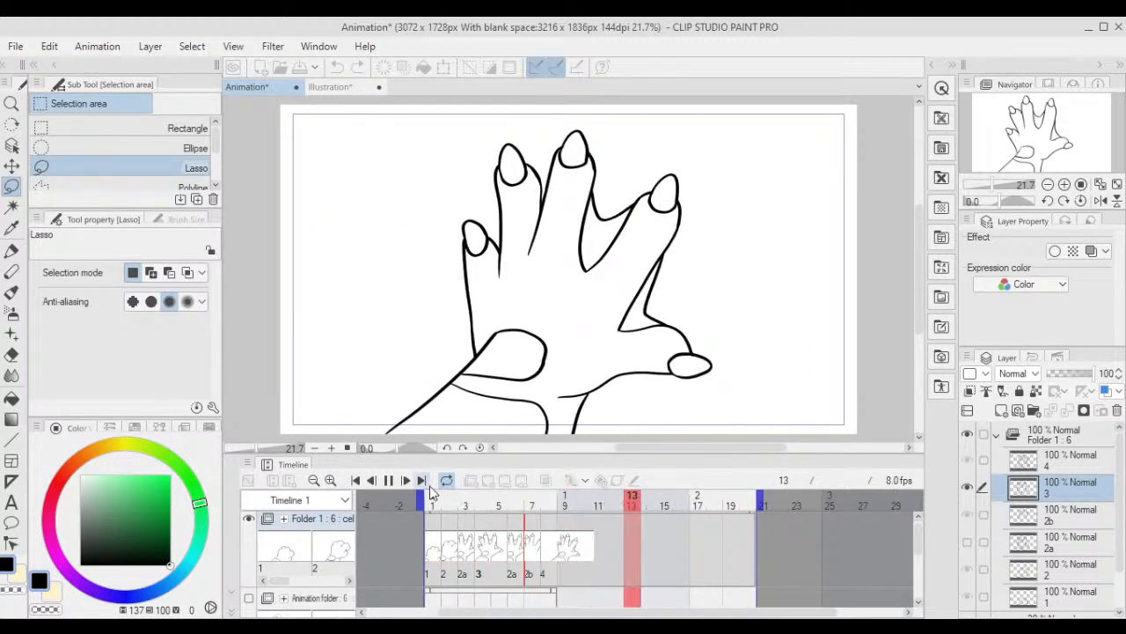
click(389, 481)
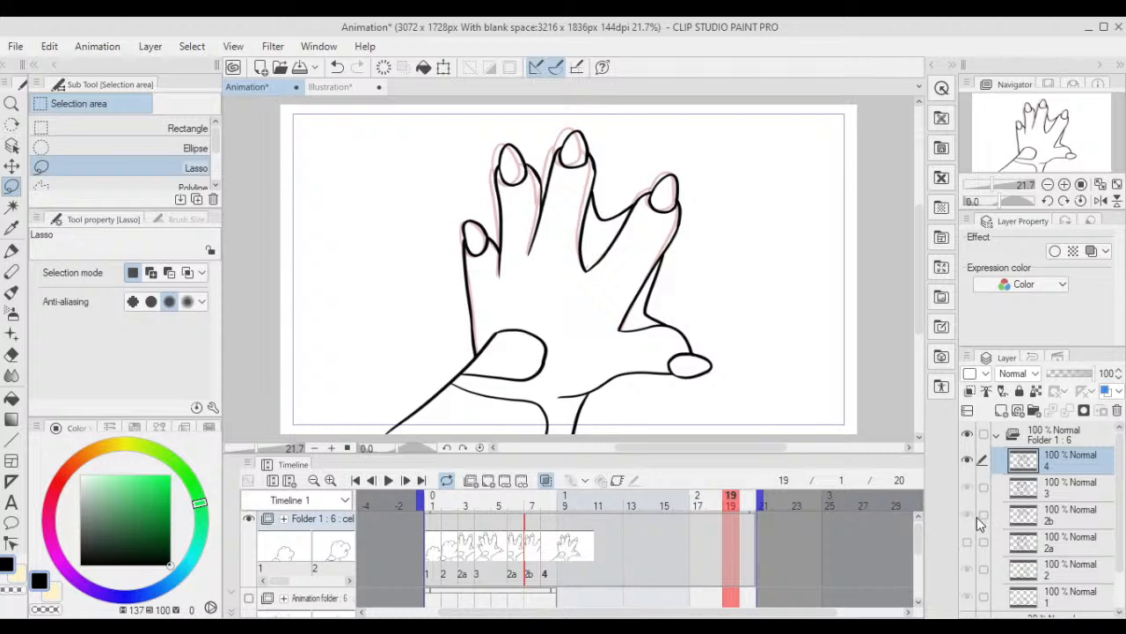
drag(524, 506, 412, 502)
click(388, 480)
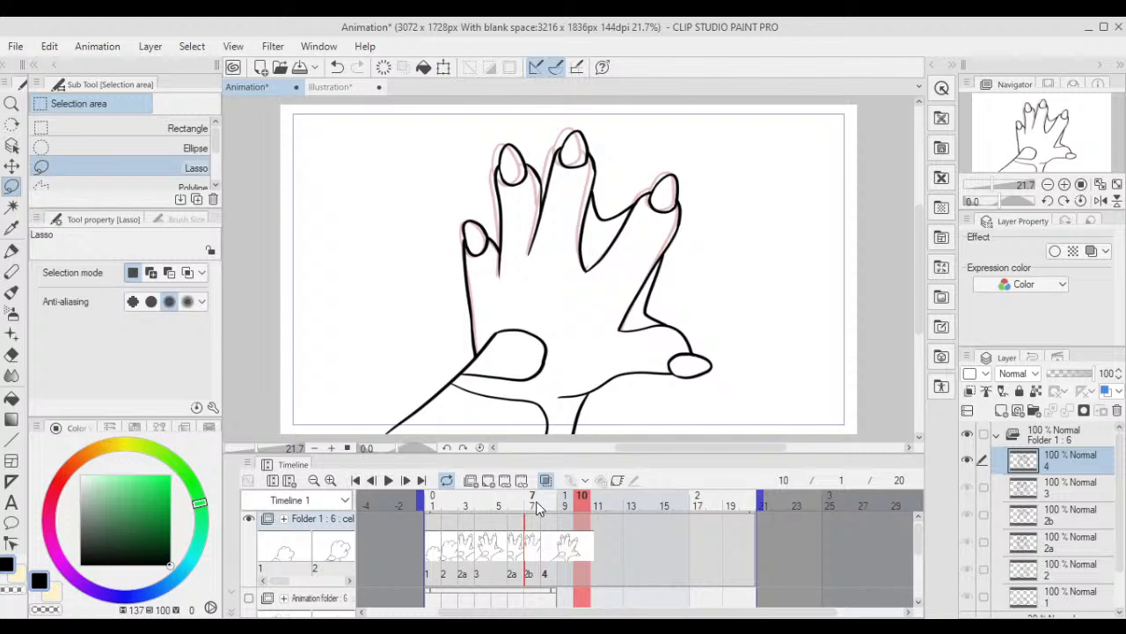
- Return to cel 2b at frame 7 and close the ink gap where the middle and index fingers meet
click(532, 505)
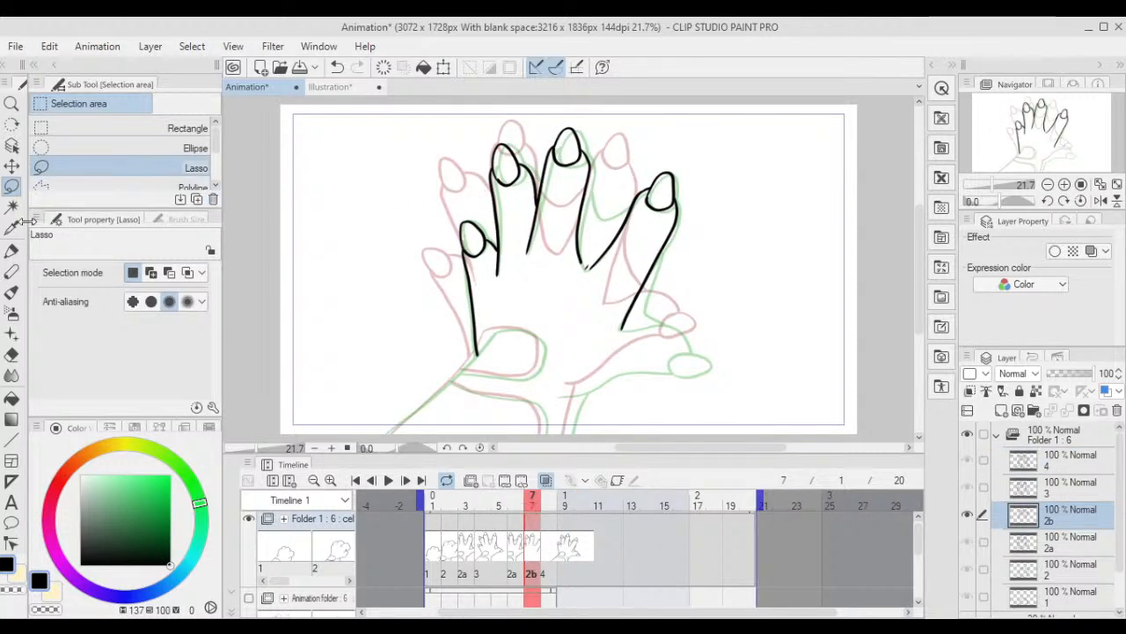
click(11, 250)
click(12, 291)
scroll(538, 229, up, 5)
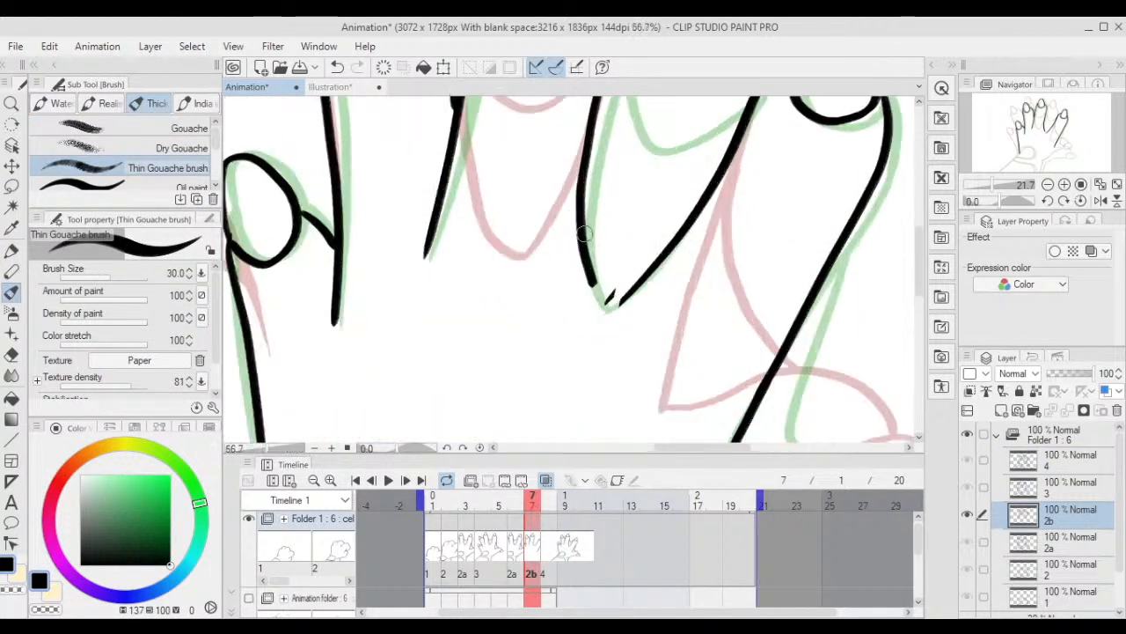
key(e)
scroll(598, 297, up, 3)
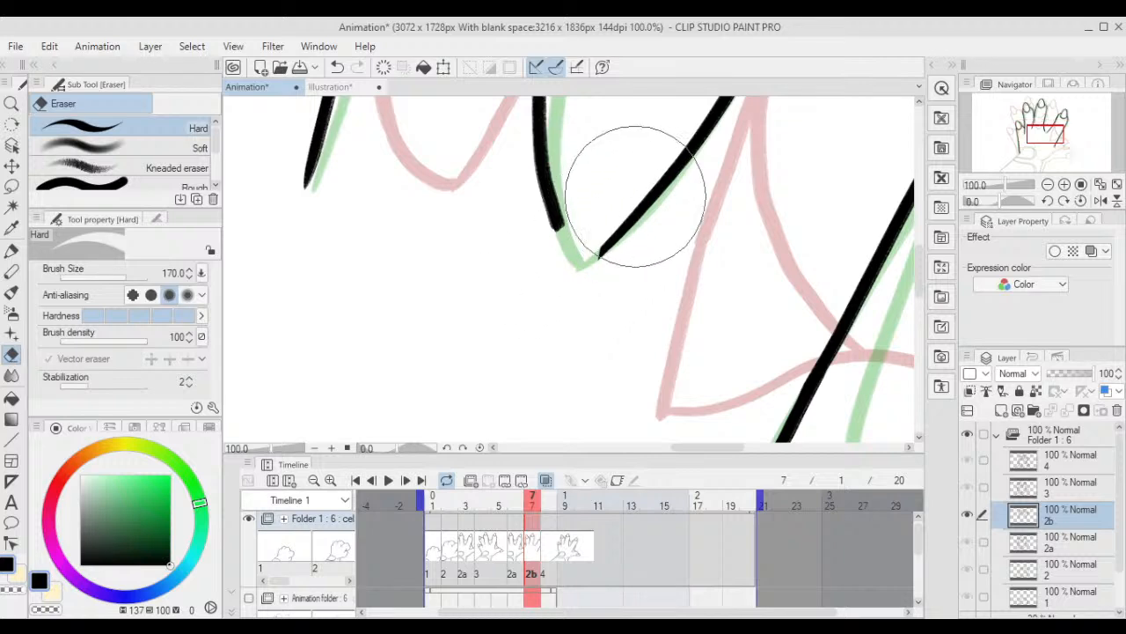
key(p)
scroll(635, 196, up, 2)
key(b)
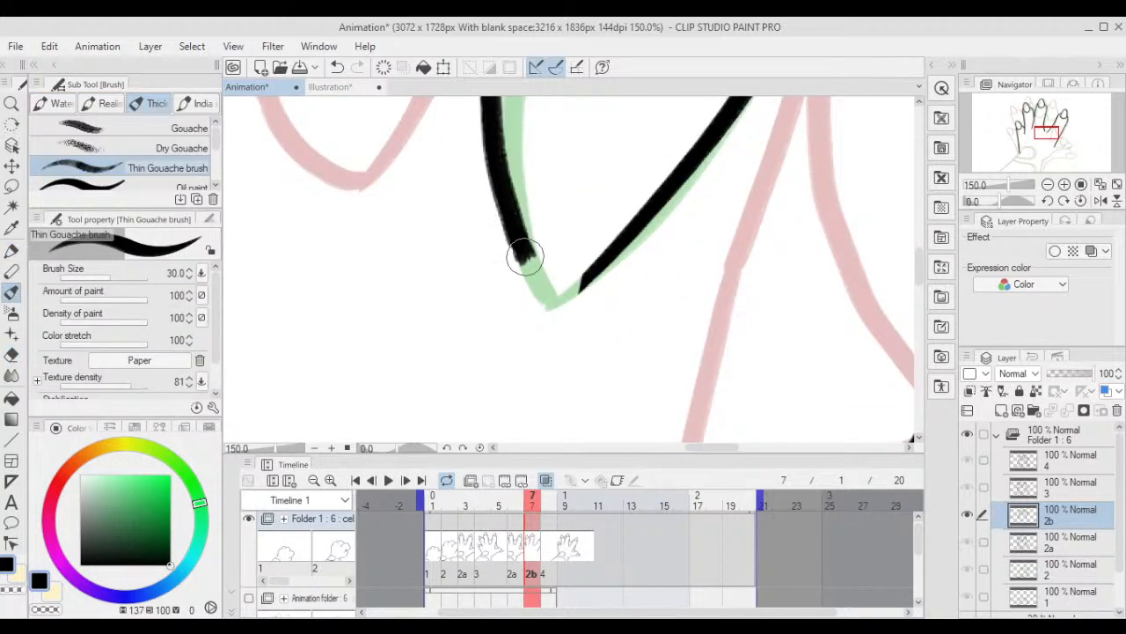
- Ink the curved webbing between the middle and index fingers, redoing the stroke until it fits the onion skin
scroll(526, 255, down, 4)
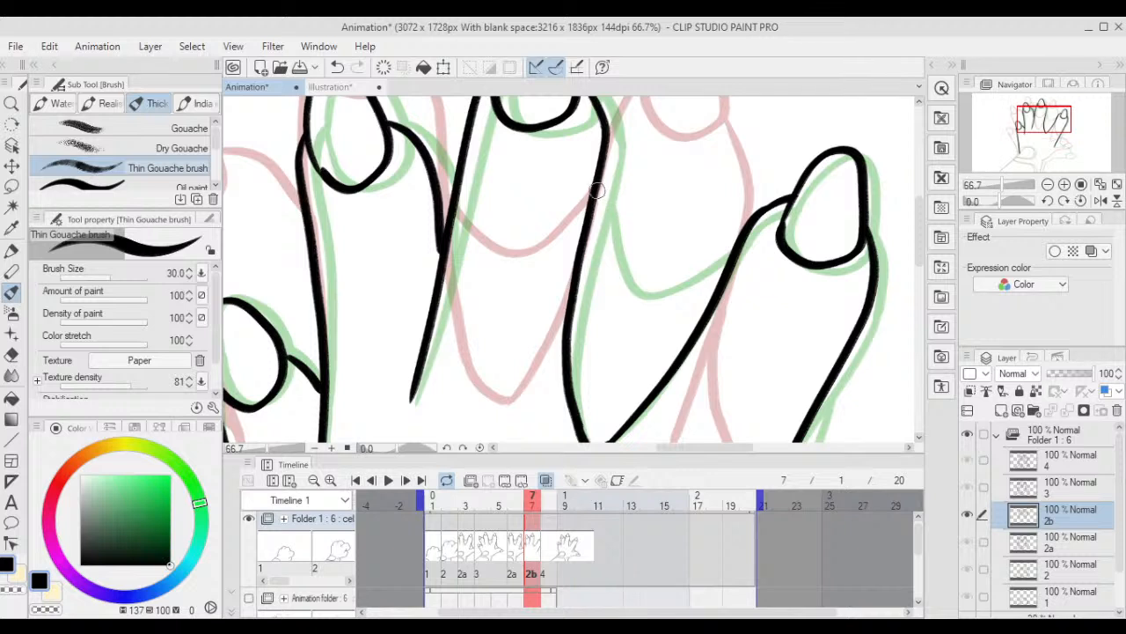
drag(597, 191, 626, 281)
key(ctrl+z)
key(ctrl+z)
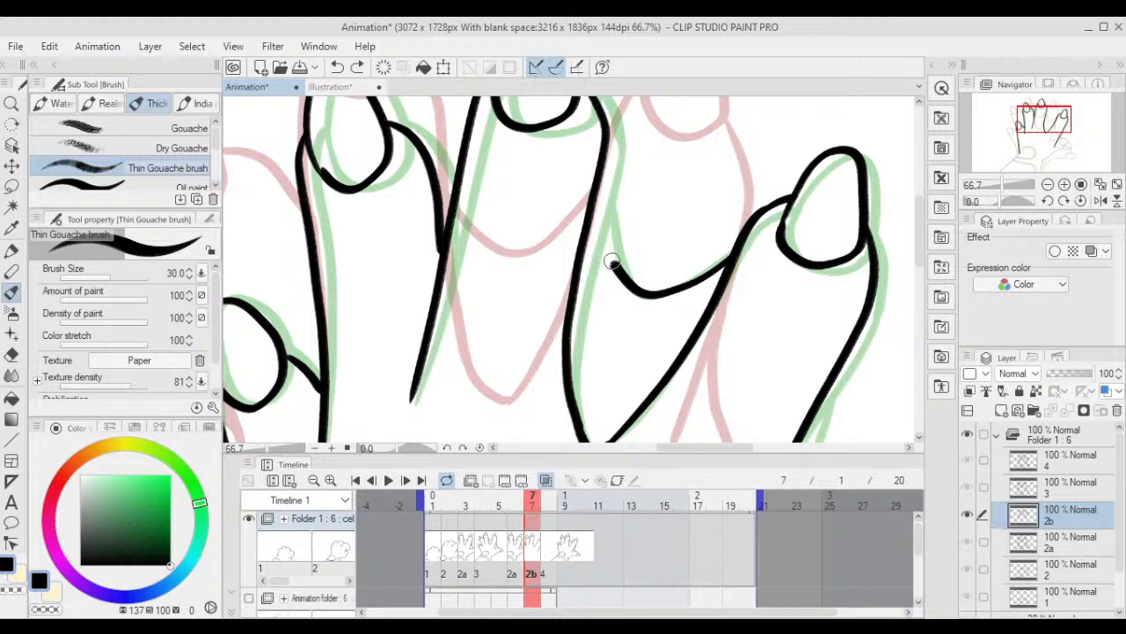
key(ctrl+z)
mouse_move(585, 204)
mouse_down()
mouse_move(698, 272)
mouse_move(723, 257)
mouse_up()
- Rotate the canvas to -60 degrees and ink the thumb's upper edge and oval claw on cel 2b
scroll(749, 260, down, 1)
drag(792, 344, 659, 132)
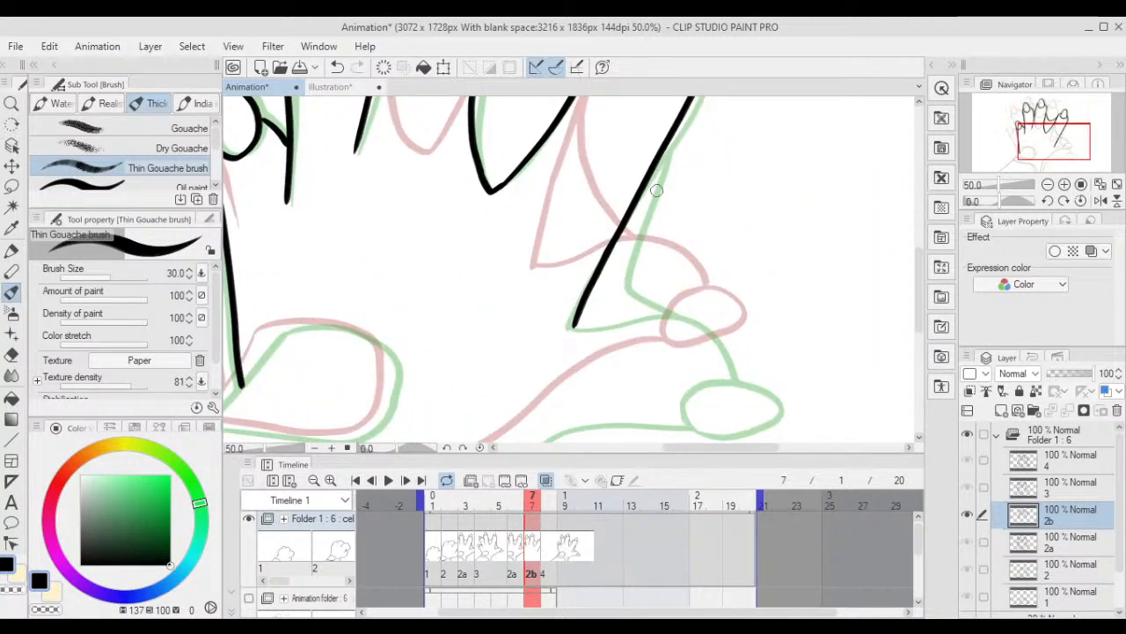
drag(637, 302, 732, 178)
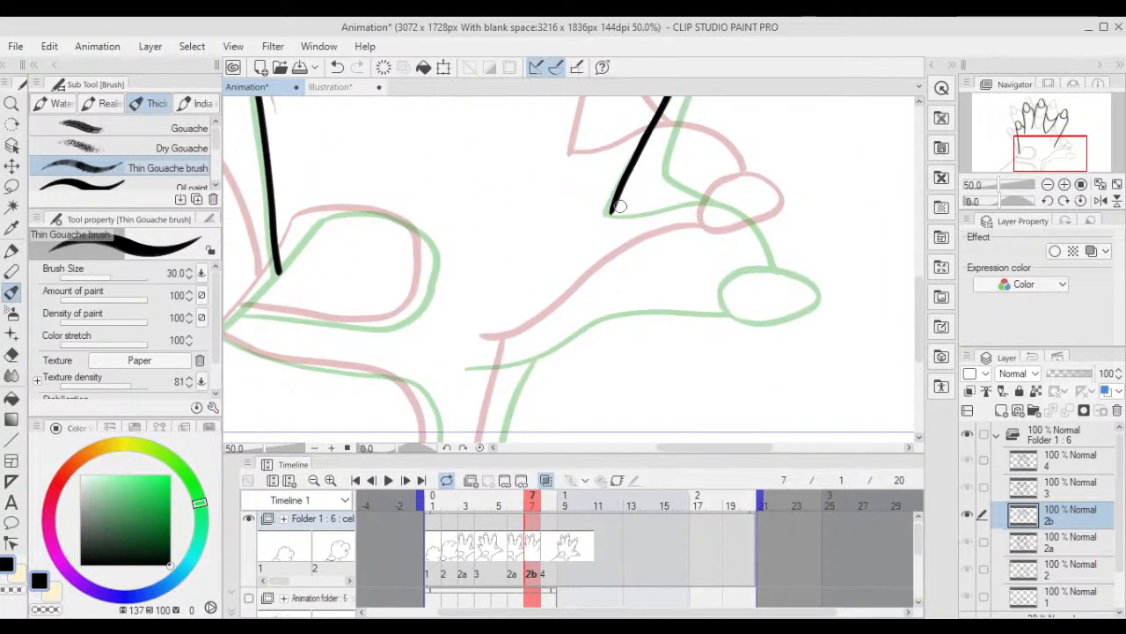
key(minus)
key(minus)
key(minus)
key(minus)
key(minus)
key(minus)
key(minus)
key(minus)
key(minus)
key(minus)
key(minus)
key(minus)
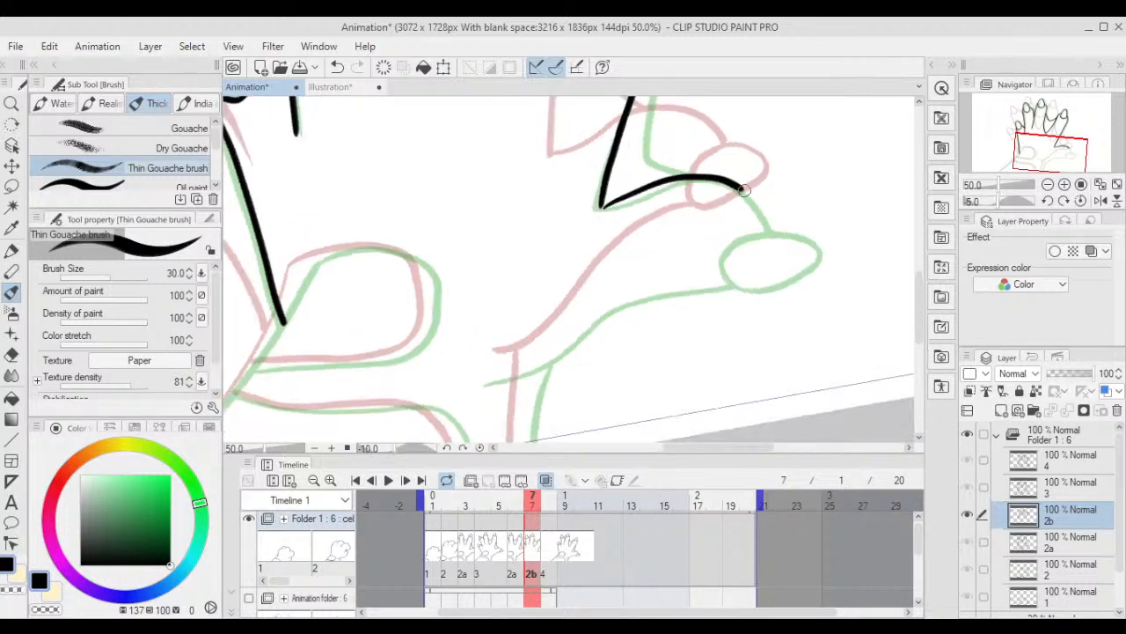
key(ctrl+z)
scroll(598, 352, up, 1)
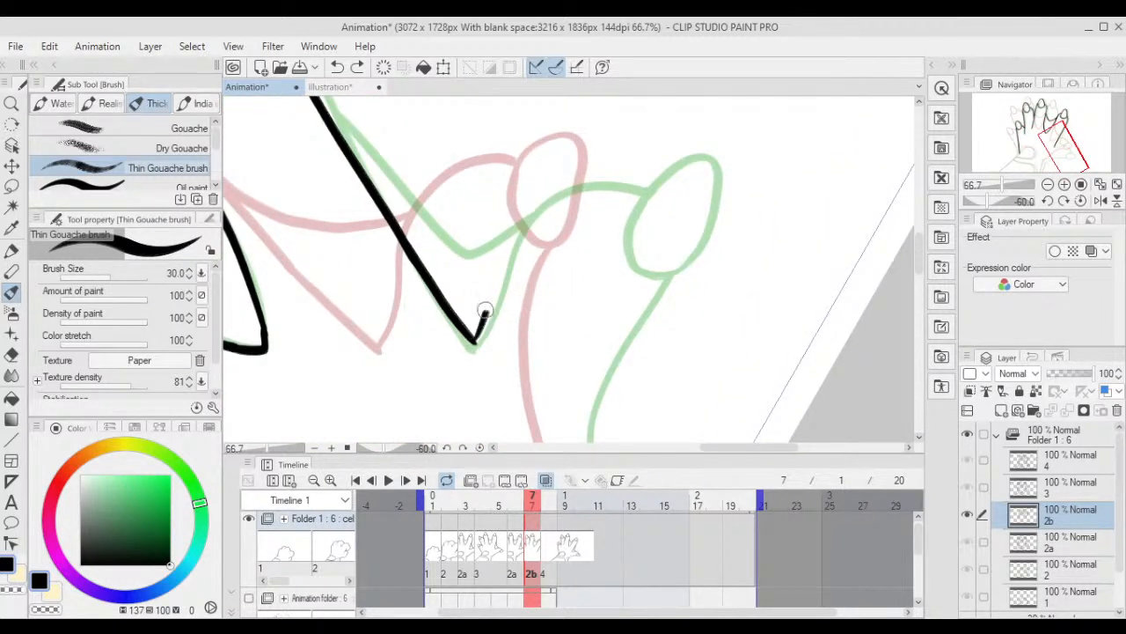
scroll(648, 187, up, 1)
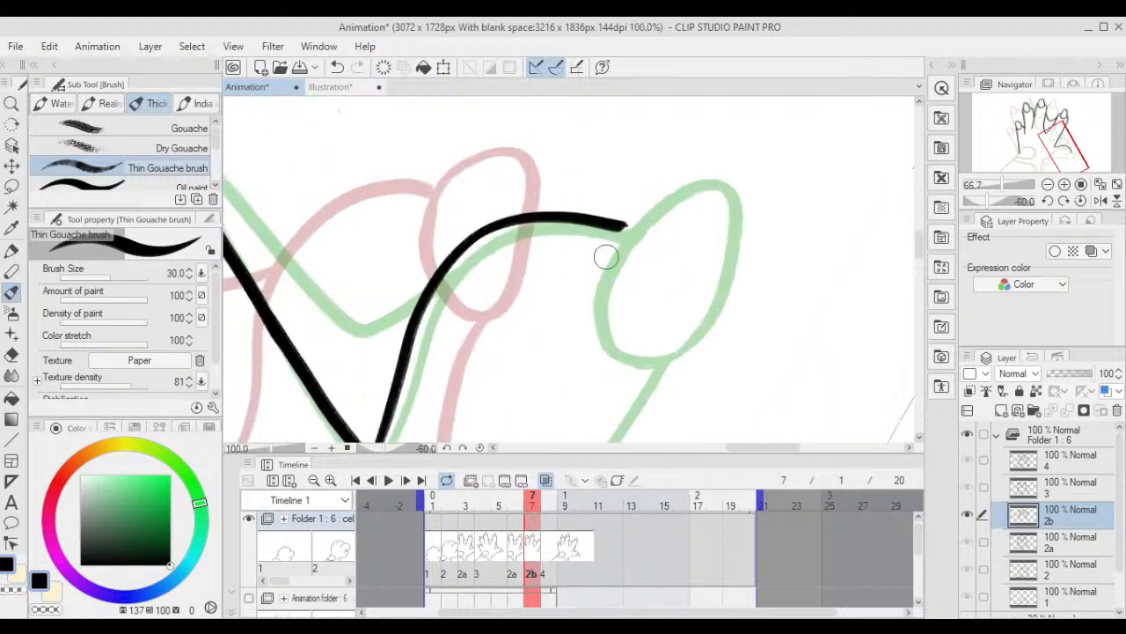
mouse_move(589, 282)
mouse_down()
mouse_move(694, 180)
mouse_move(725, 197)
mouse_move(715, 280)
mouse_move(681, 336)
mouse_move(625, 361)
mouse_move(588, 304)
mouse_up()
scroll(588, 303, down, 1)
- Ink the thumb's underside down to the palm and the adjoining wrist edge on cel 2b
drag(657, 267, 695, 130)
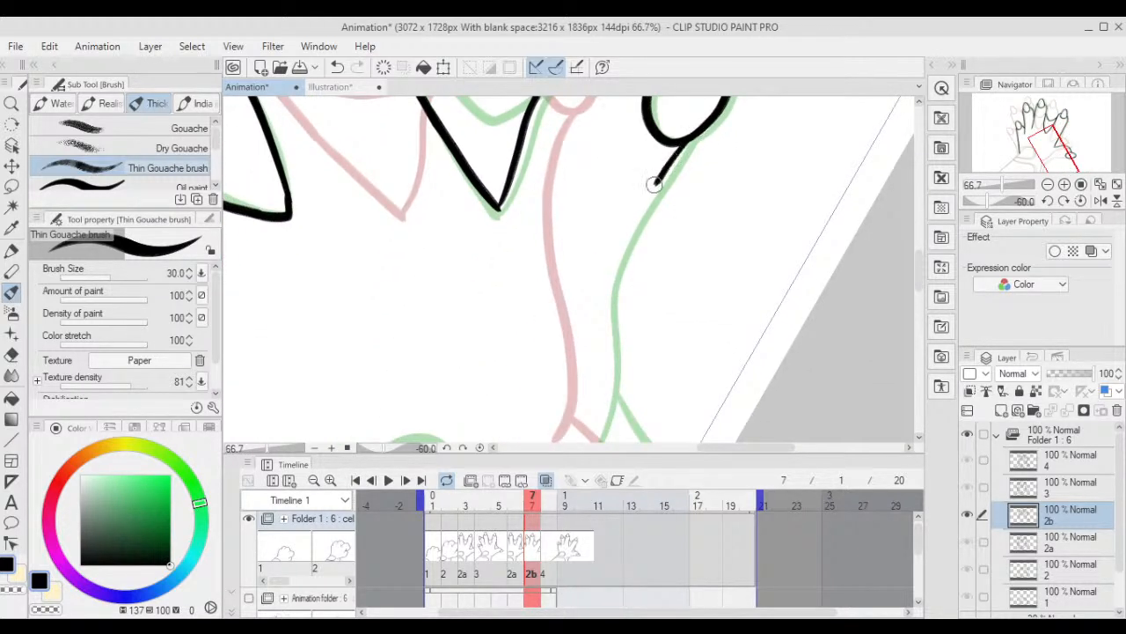
drag(607, 370, 629, 251)
drag(632, 202, 615, 334)
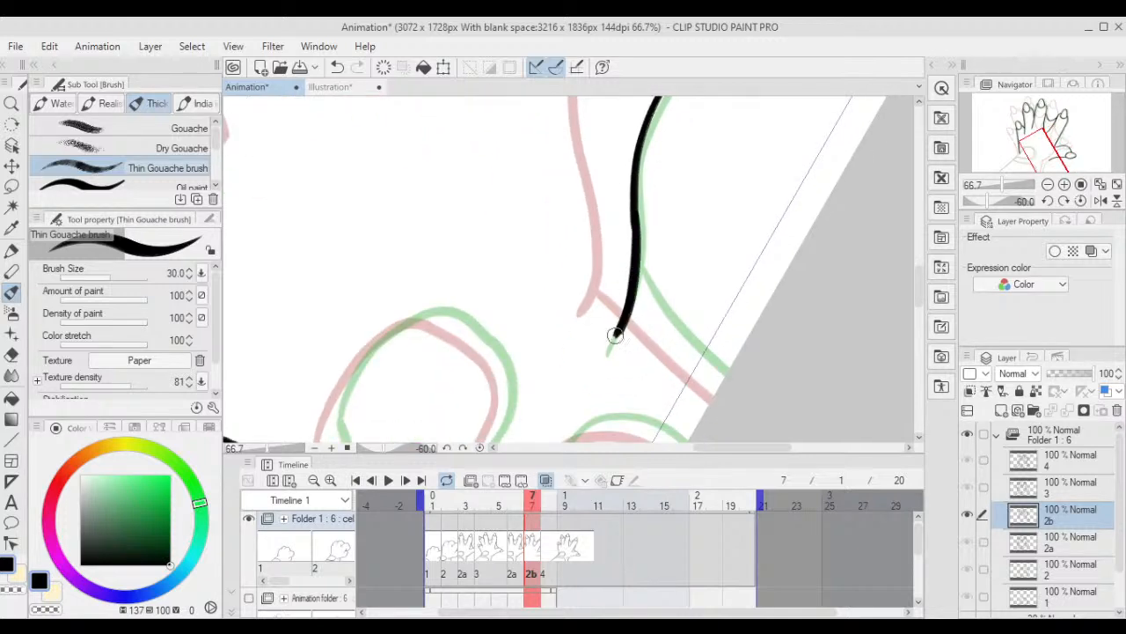
drag(644, 259, 746, 387)
- Ink the forearm's outer edge, the rounded palm pad and the wrist curve beneath it on cel 2b
scroll(746, 387, down, 1)
mouse_move(695, 290)
mouse_down()
mouse_move(648, 118)
mouse_move(602, 141)
mouse_up()
scroll(584, 180, down, 1)
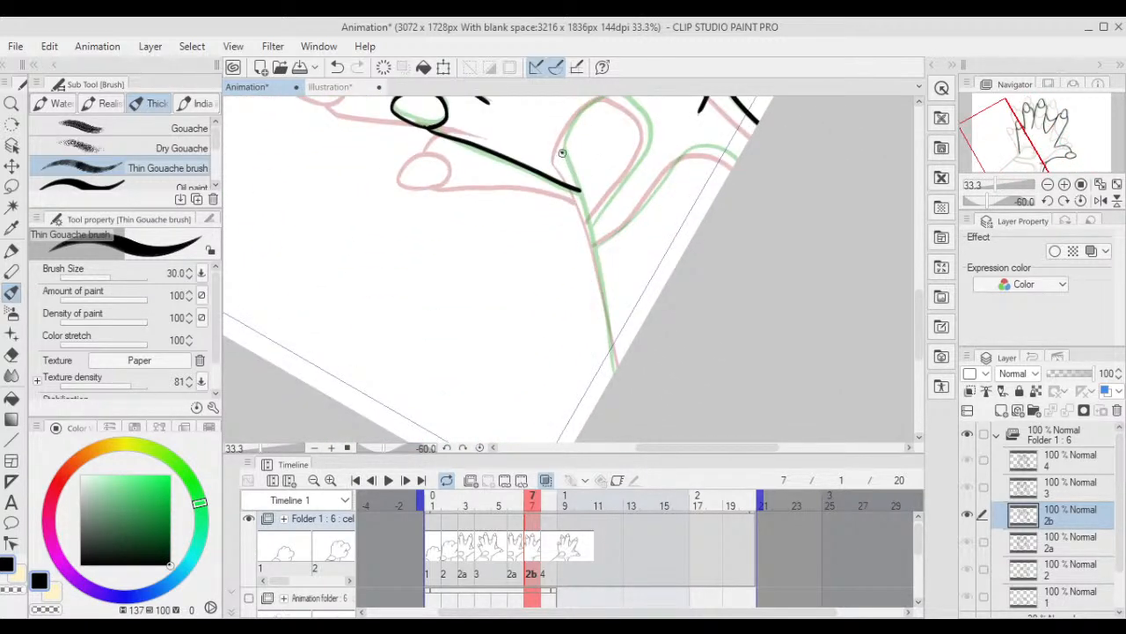
scroll(641, 188, up, 2)
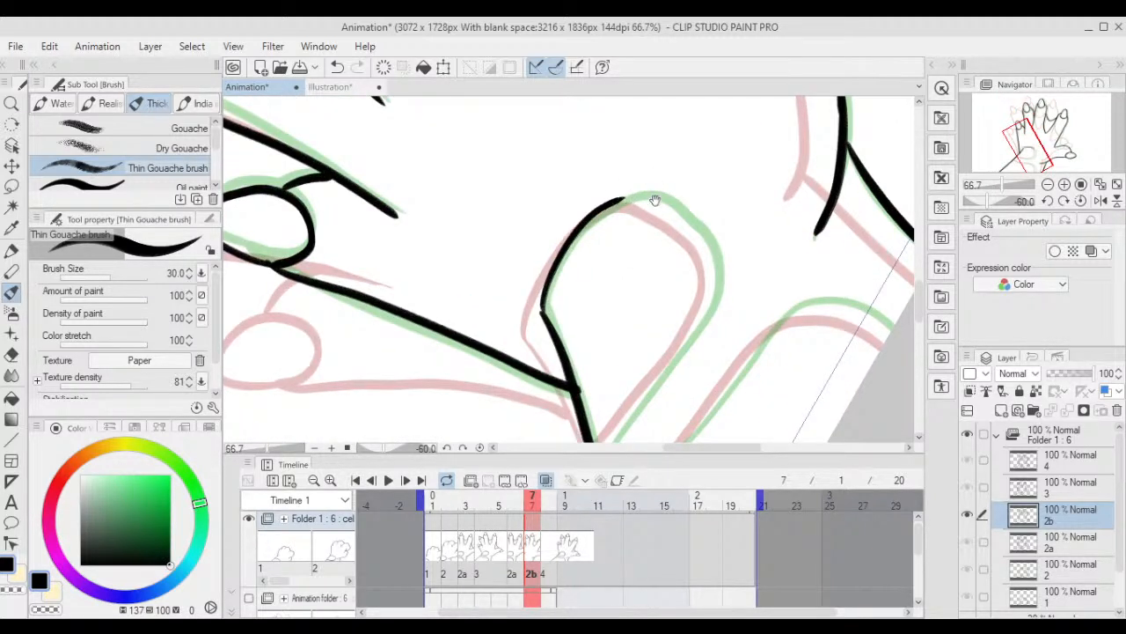
drag(655, 200, 656, 163)
scroll(640, 200, up, 1)
drag(667, 287, 666, 183)
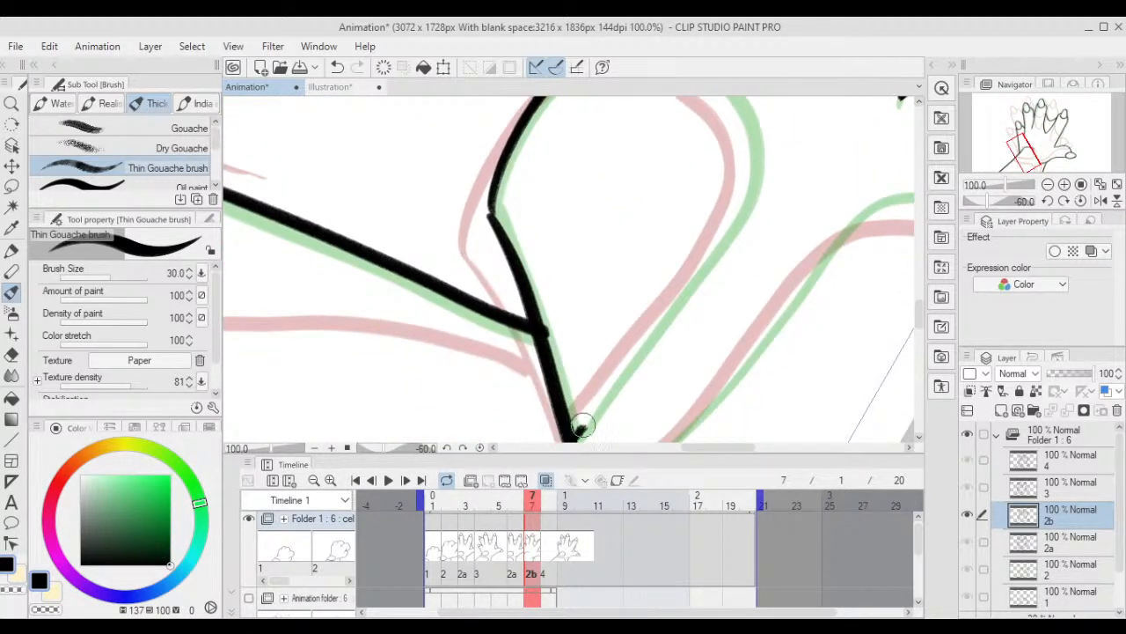
mouse_move(581, 426)
mouse_down()
mouse_move(736, 204)
mouse_move(709, 290)
mouse_up()
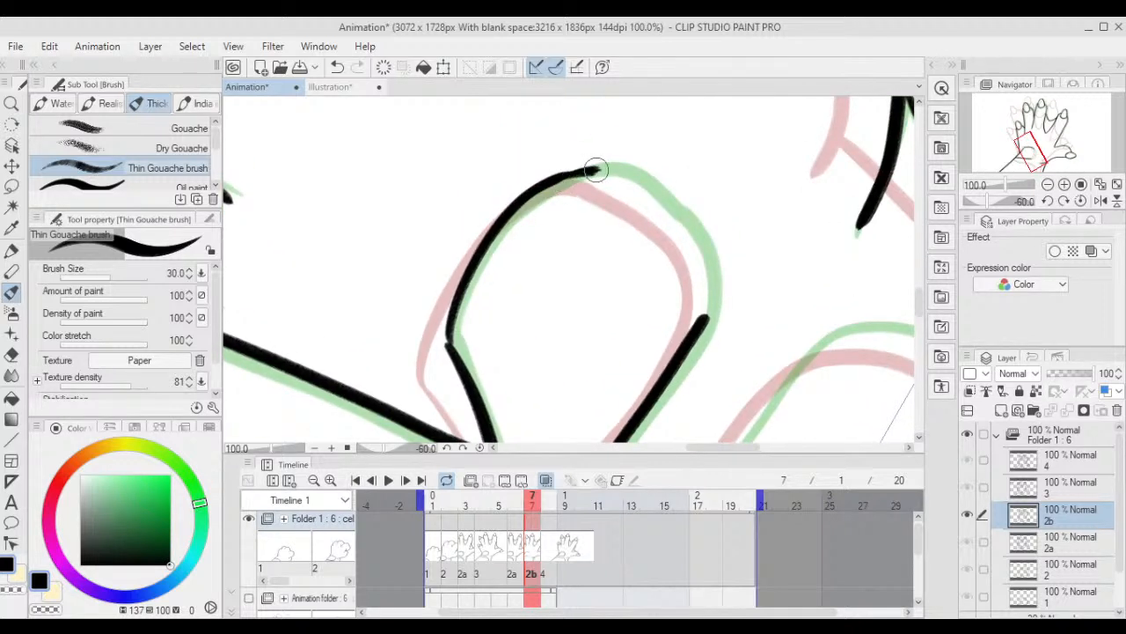
mouse_move(596, 170)
mouse_down()
mouse_move(649, 183)
mouse_move(699, 244)
mouse_move(711, 289)
mouse_move(712, 167)
mouse_move(613, 318)
mouse_up()
scroll(717, 299, down, 1)
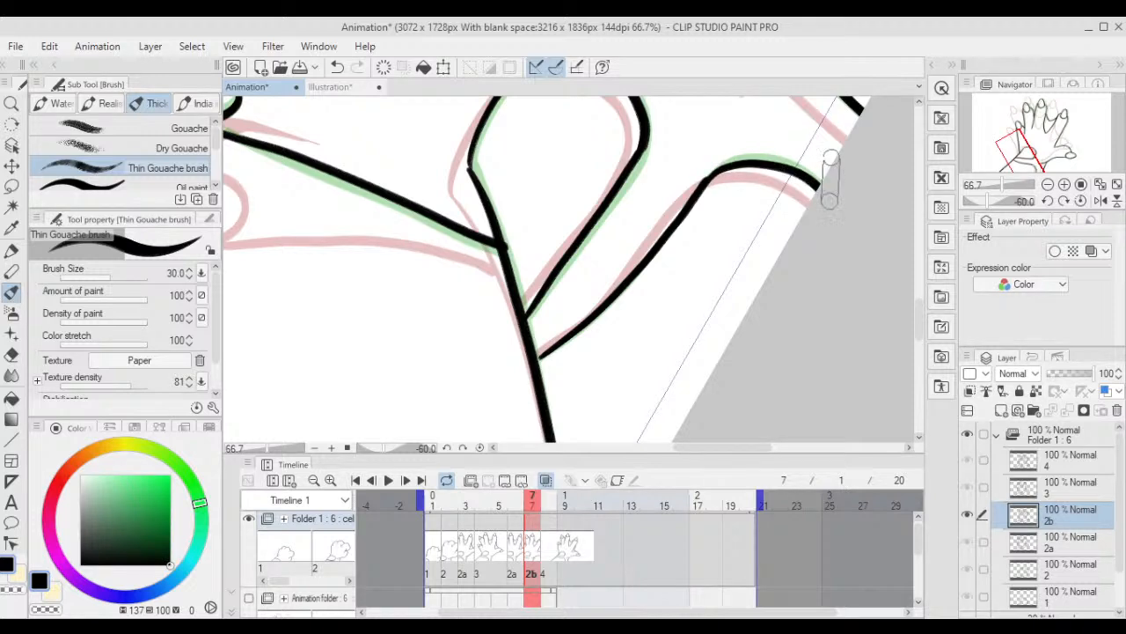
- Fit the whole canvas in view and play back the animation to check the completed cel 2b
key(ctrl+0)
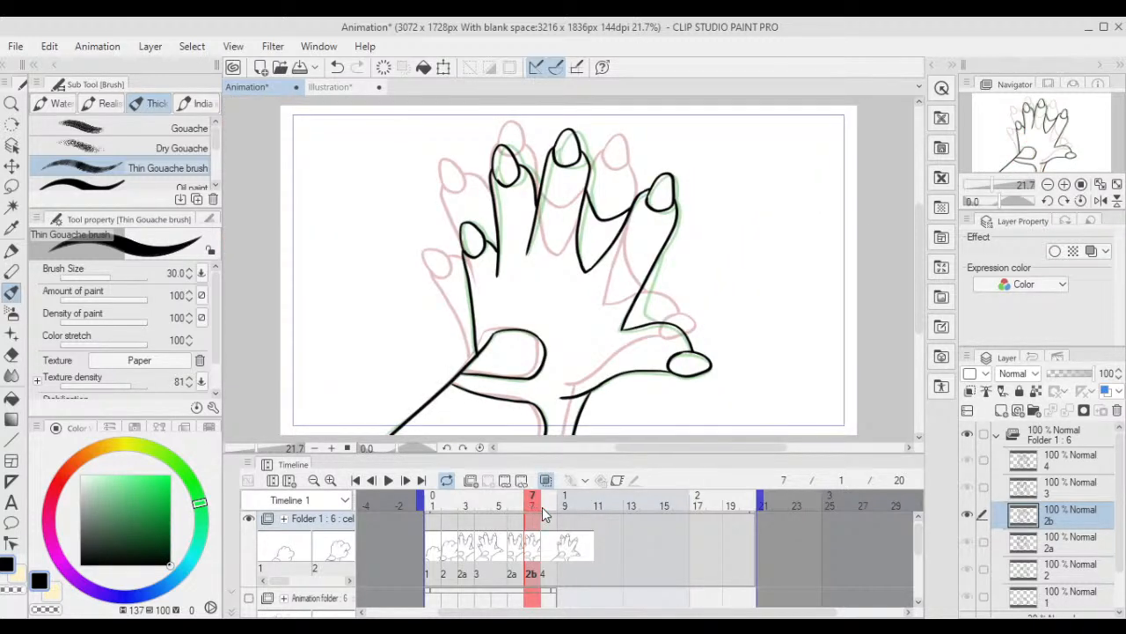
drag(544, 513, 467, 508)
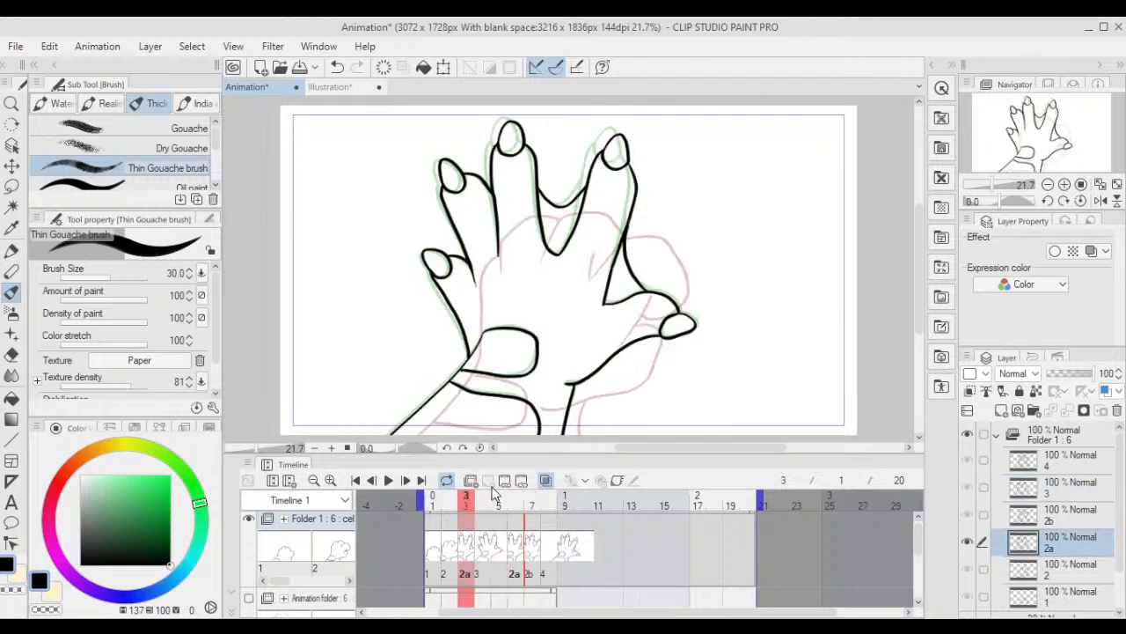
click(388, 480)
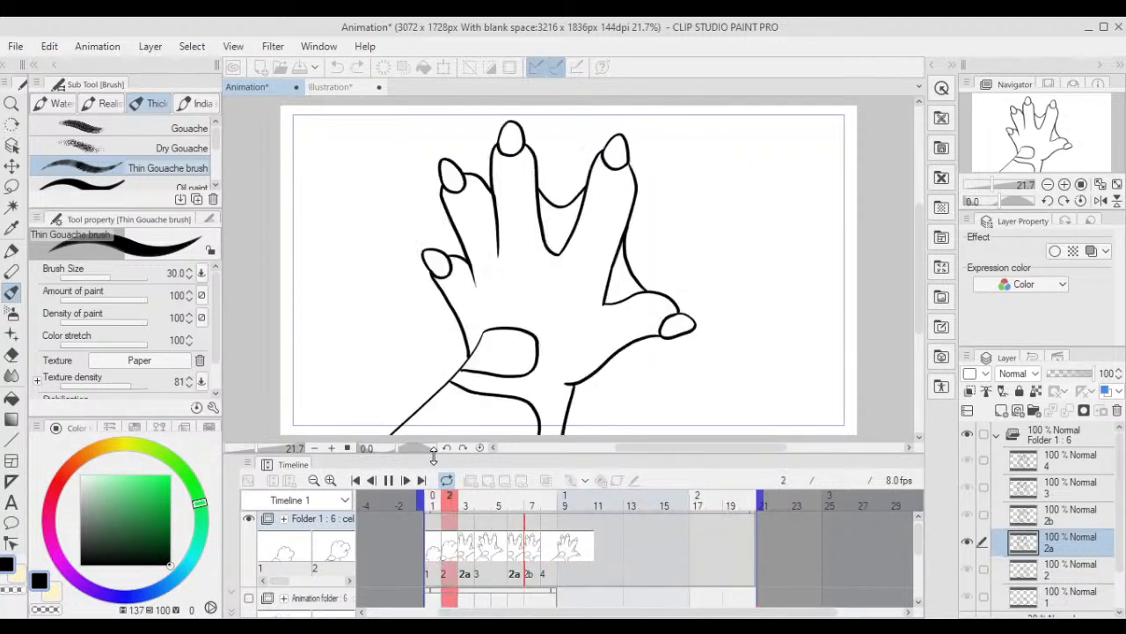
click(389, 480)
- Compare cels 2b and 4 around the little finger and erase its outer edge line on cel 4
mouse_move(539, 511)
mouse_down()
mouse_move(515, 506)
mouse_move(547, 506)
mouse_up()
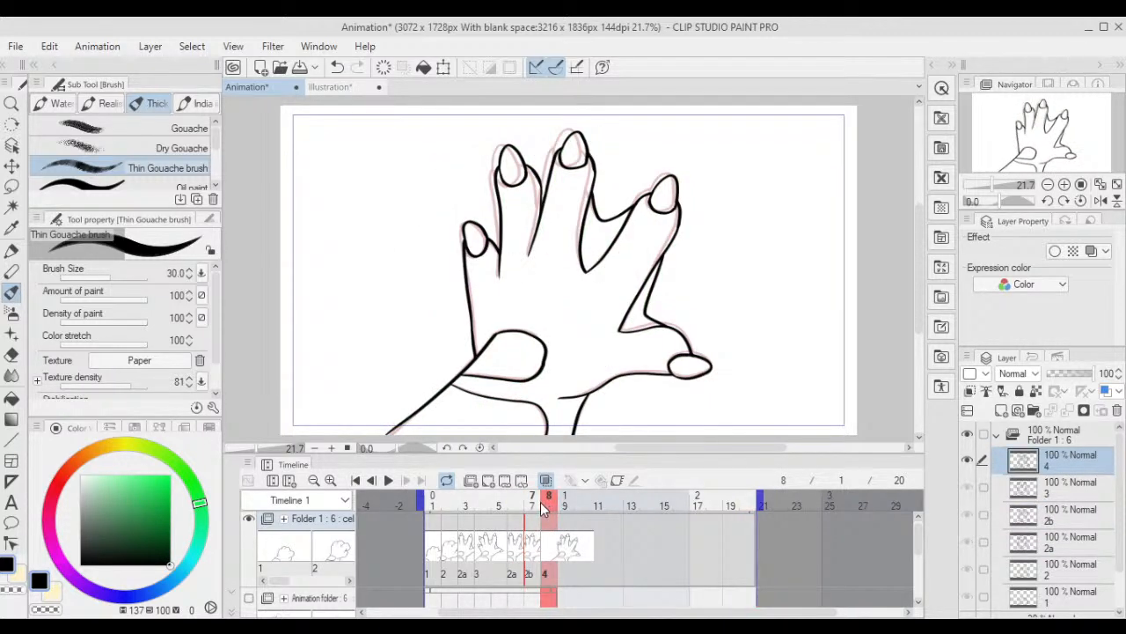
click(536, 501)
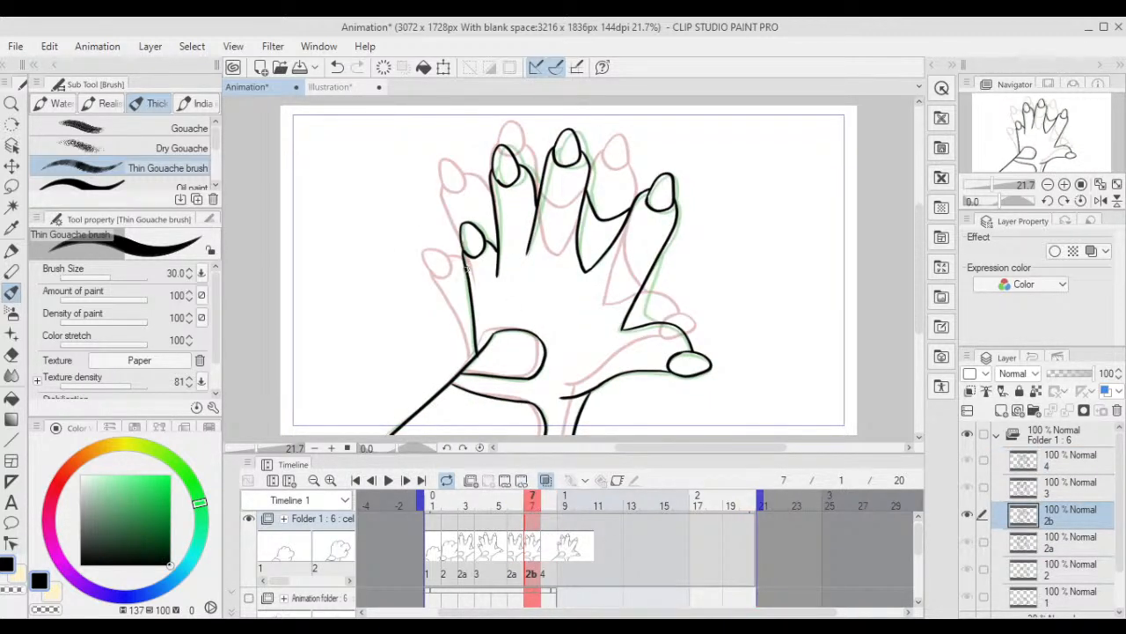
scroll(467, 270, up, 5)
drag(507, 314, 501, 395)
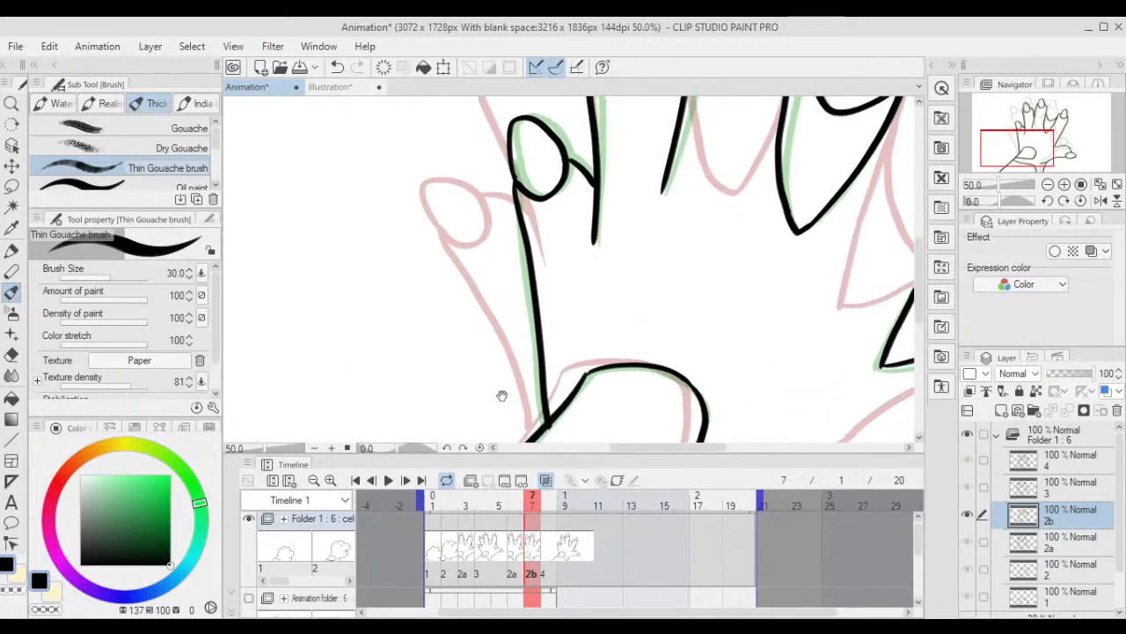
click(544, 517)
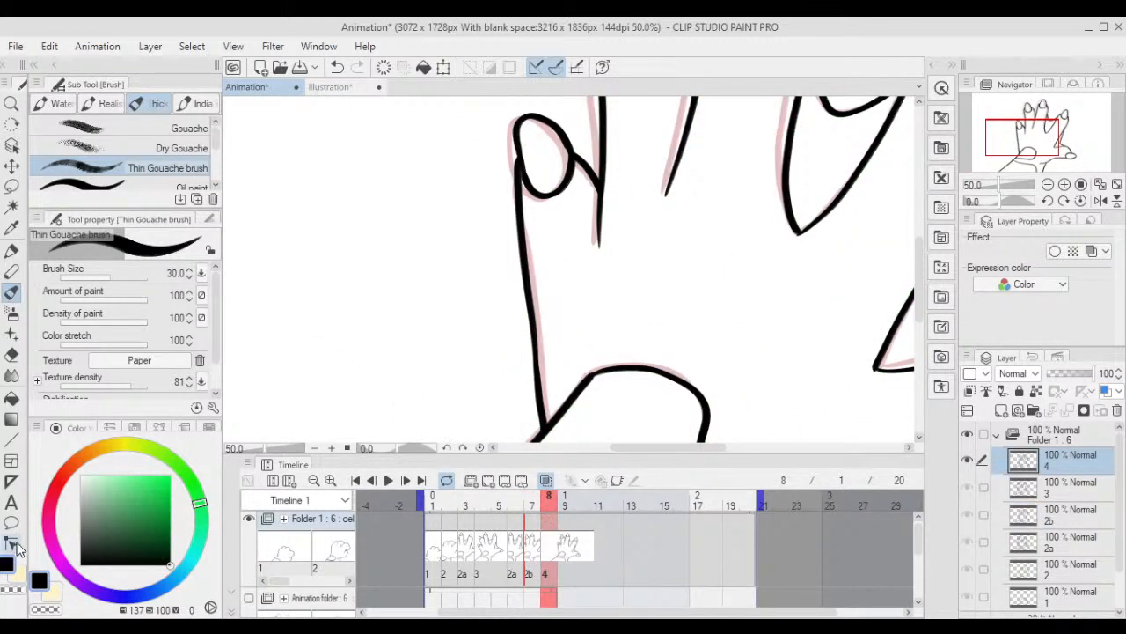
click(14, 595)
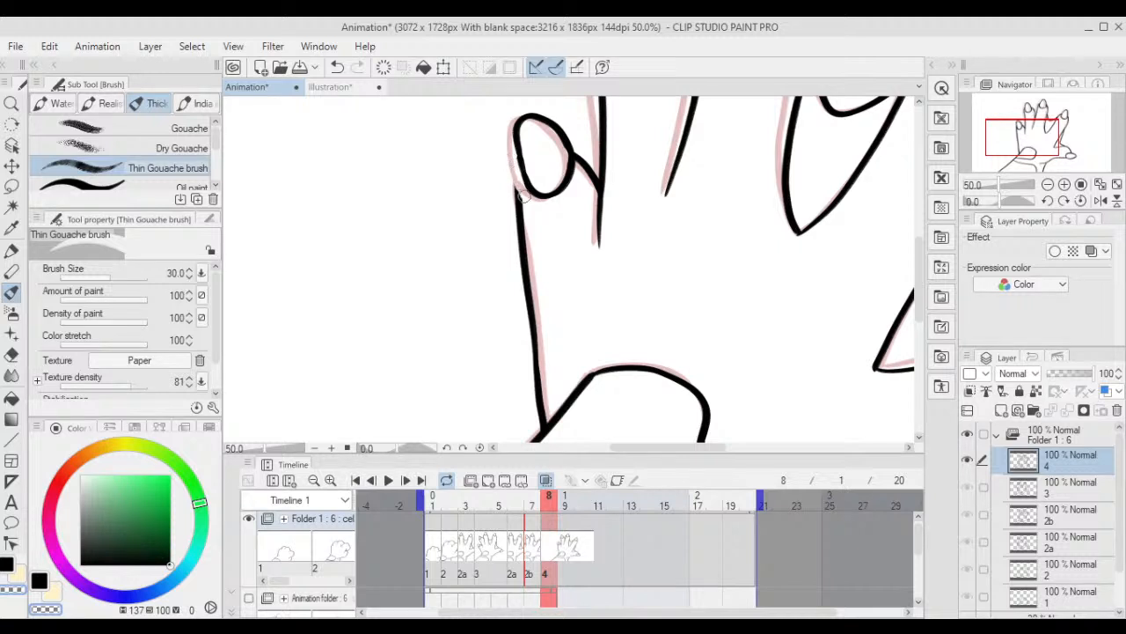
key(e)
mouse_move(515, 234)
mouse_down()
mouse_move(531, 318)
mouse_move(529, 416)
mouse_up()
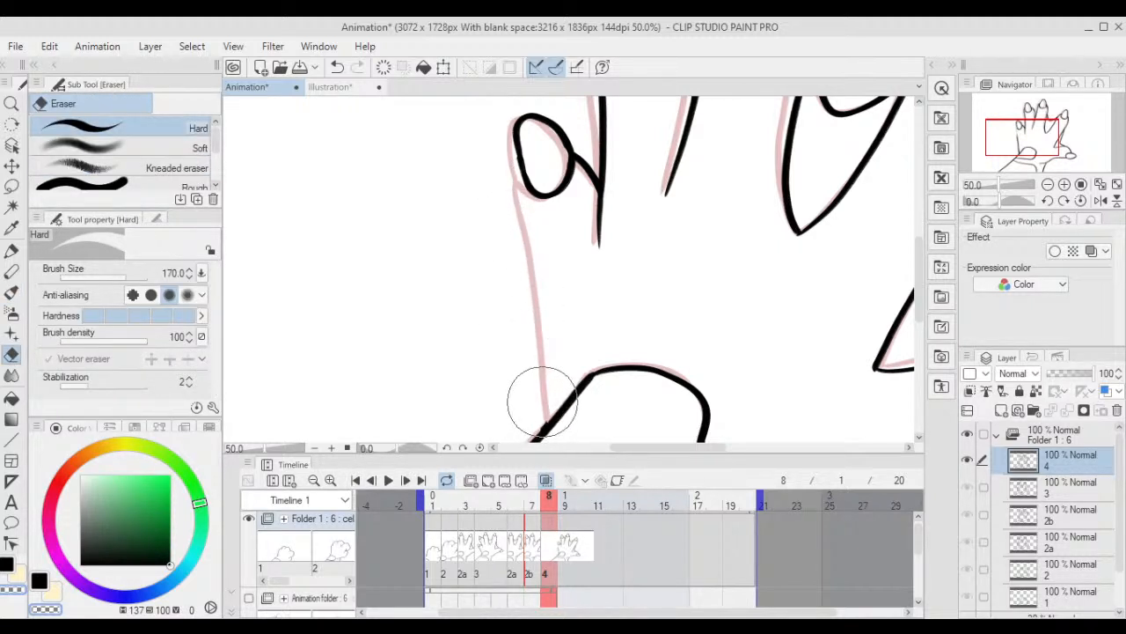
- Re-ink the little finger's outer edge on cel 4 from the claw down to the wrist, with the Thin Gouache brush
key(p)
key(b)
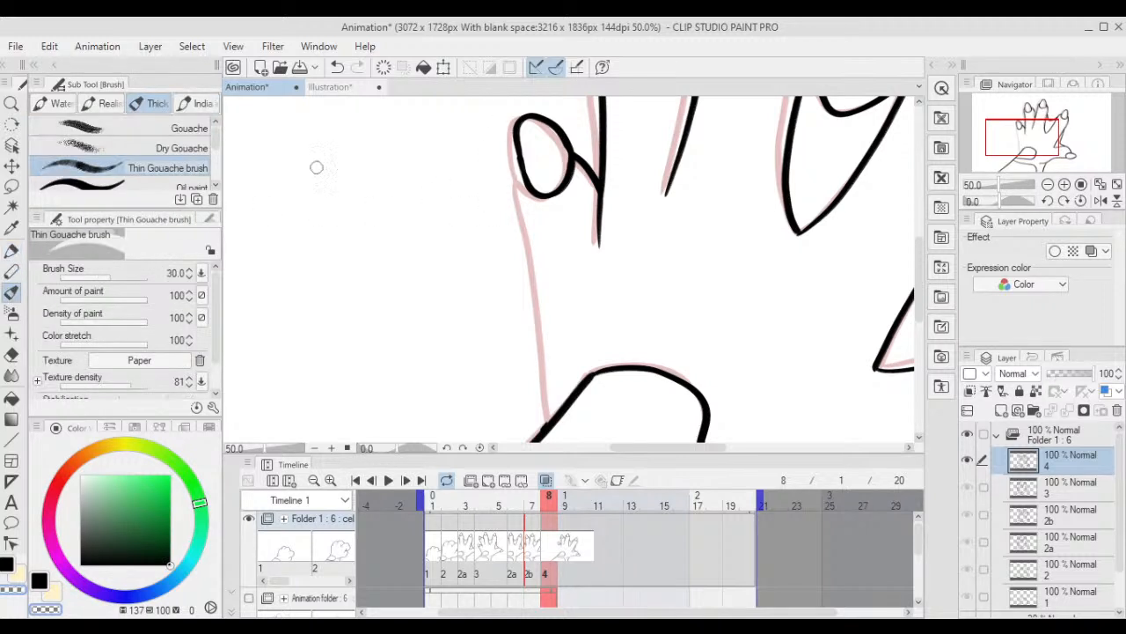
drag(553, 171, 572, 122)
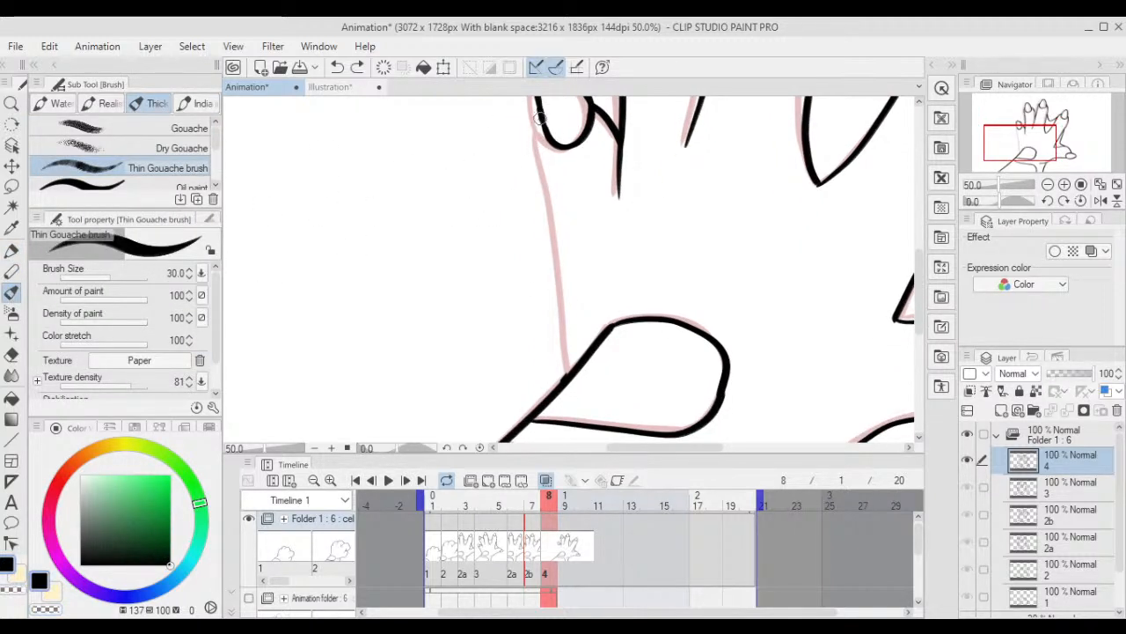
key(ctrl+z)
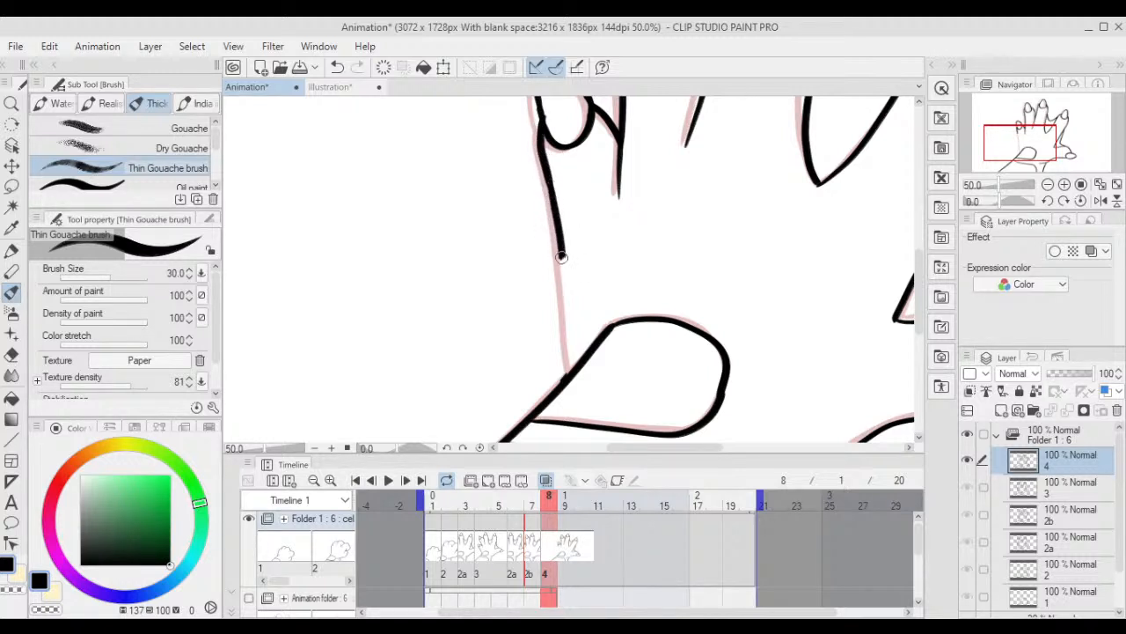
key(ctrl+z)
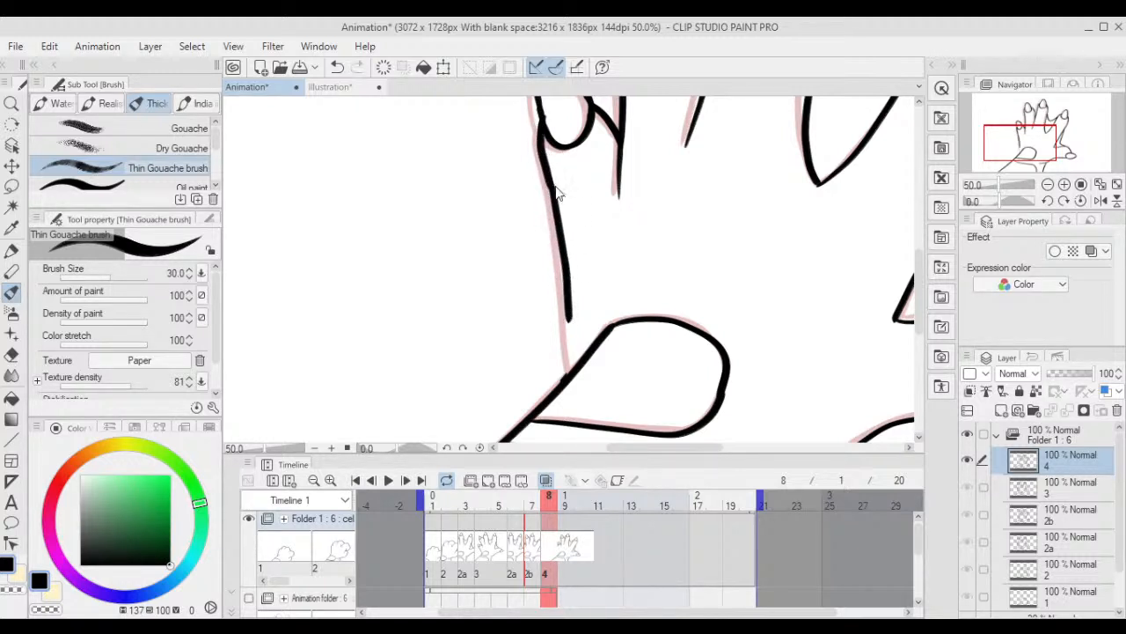
key(ctrl+z)
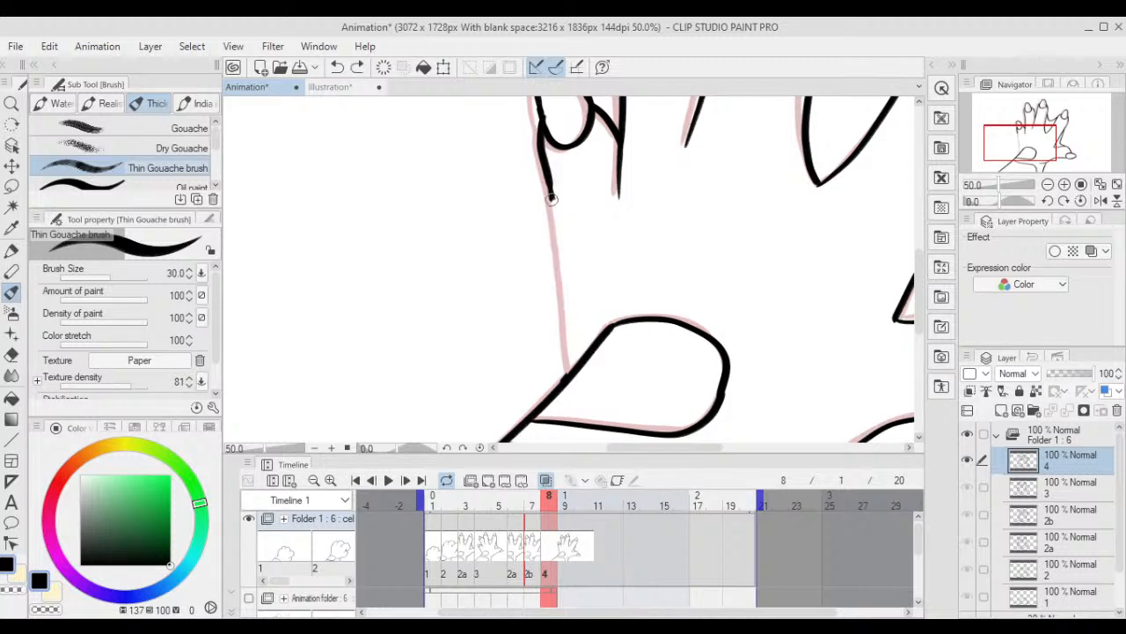
drag(568, 366, 568, 373)
- Step through the frames and play back the animation to check the corrected little finger on cel 4
scroll(572, 333, down, 4)
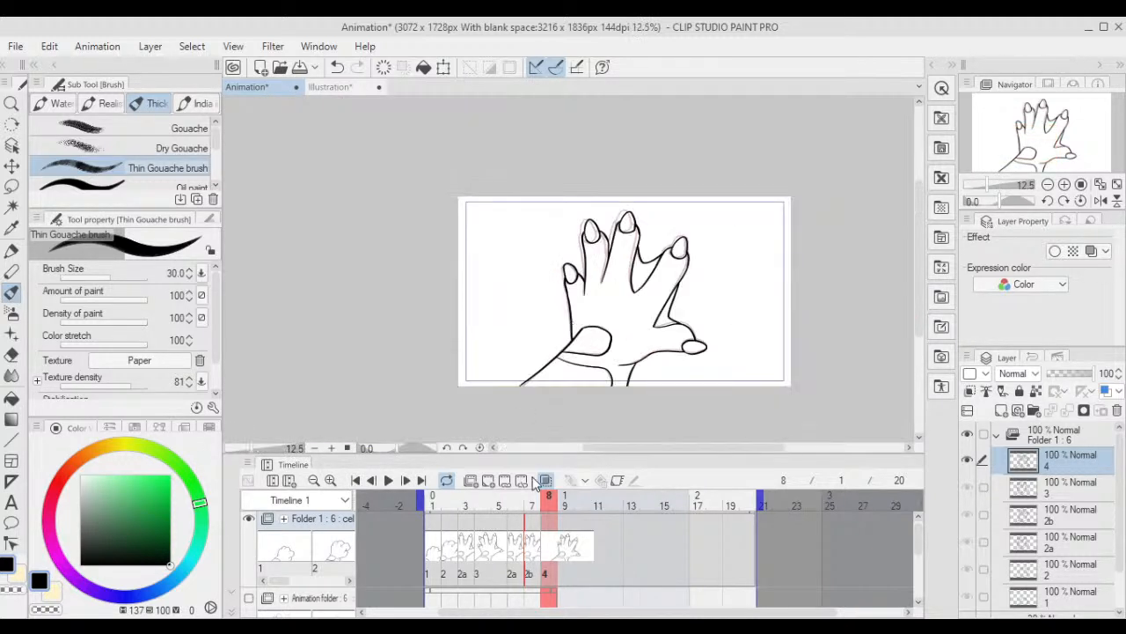
drag(548, 513, 552, 539)
click(482, 521)
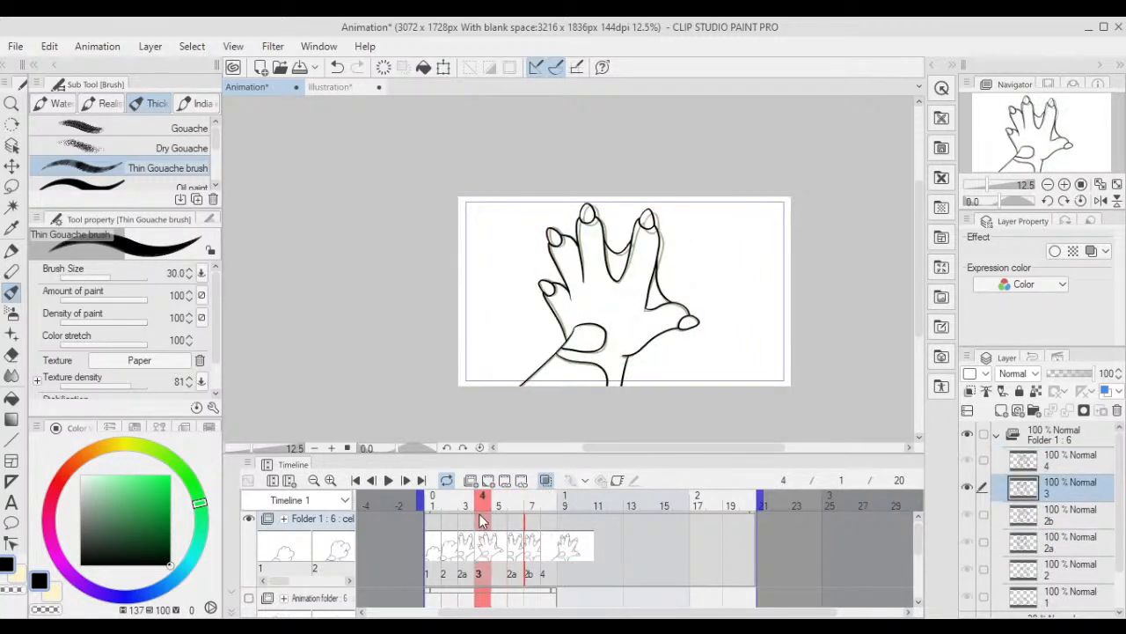
click(387, 481)
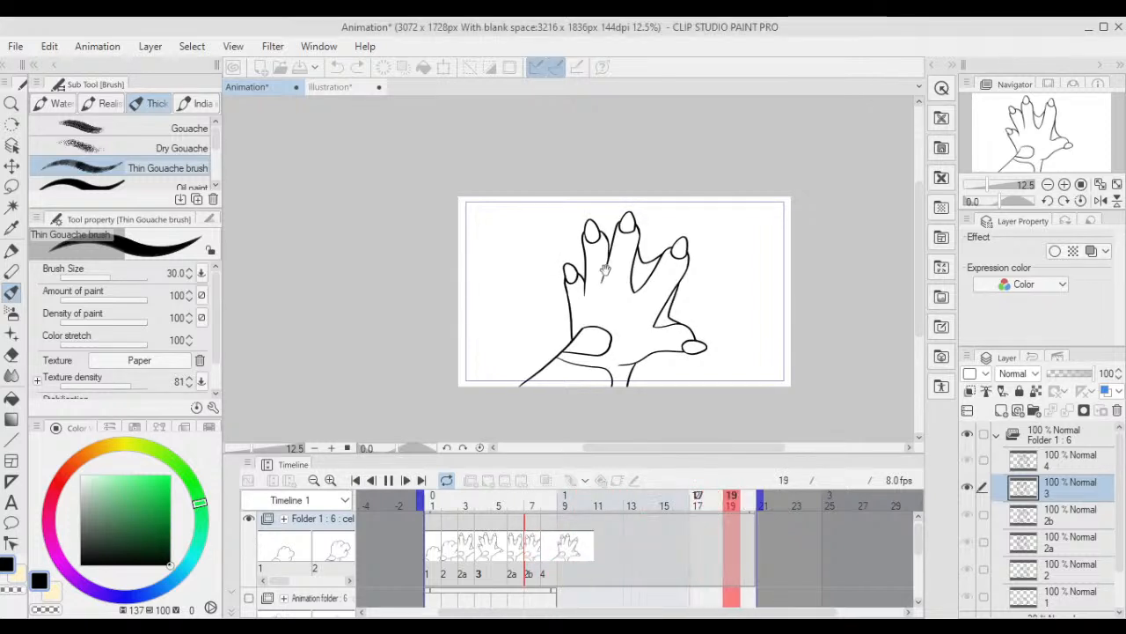
click(387, 480)
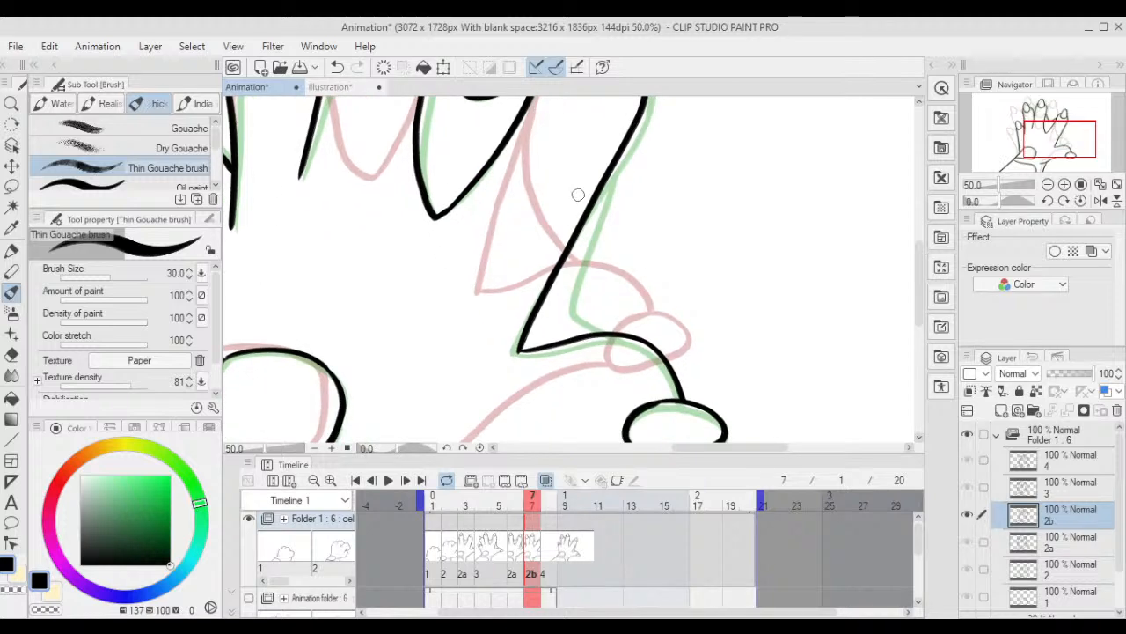
- Ink the webbing line from the index finger's outer edge down toward the thumb on cel 2b
scroll(578, 196, up, 1)
mouse_move(616, 180)
mouse_down()
mouse_move(634, 202)
mouse_move(598, 200)
mouse_up()
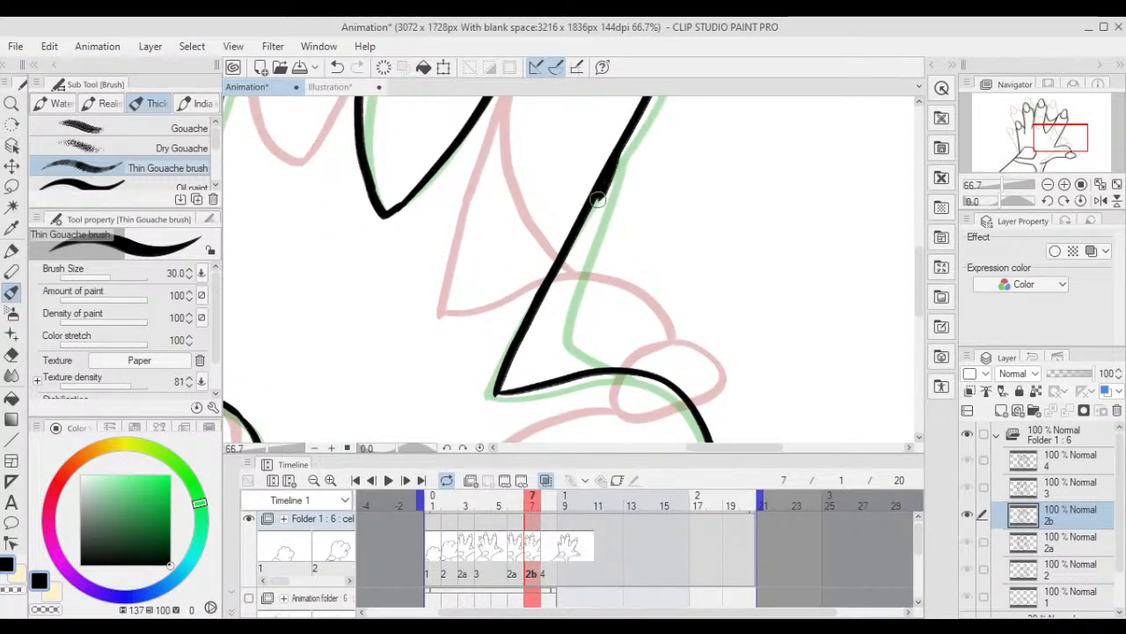
key(ctrl+z)
drag(624, 151, 560, 321)
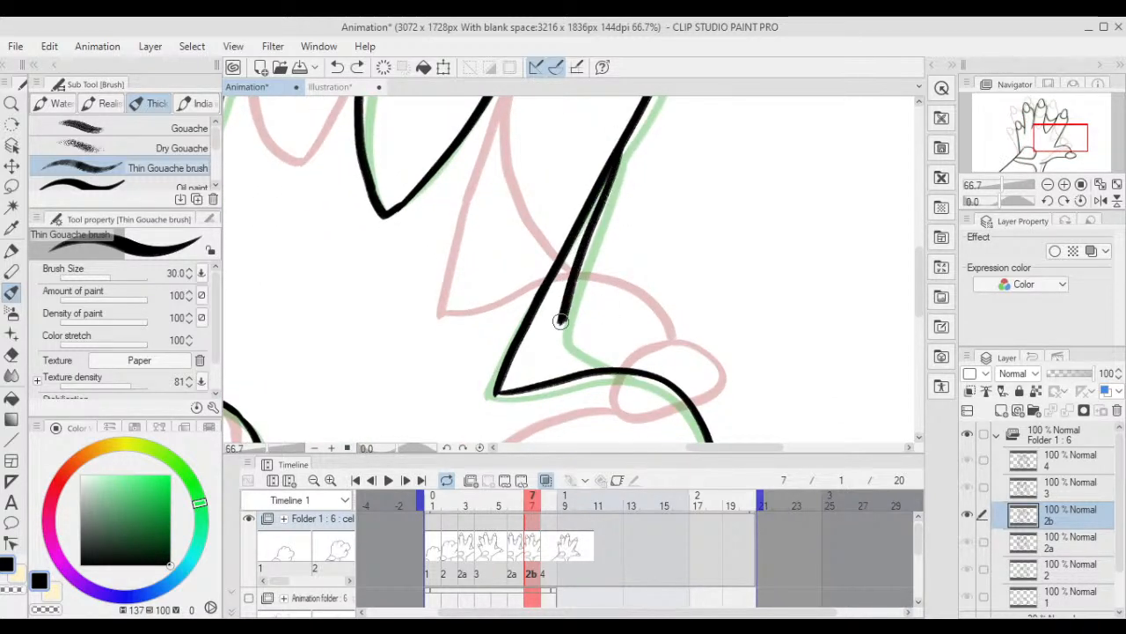
- Ink the small thumb claw peeking out between the curled index finger and the thumb on cel 2
scroll(598, 366, down, 5)
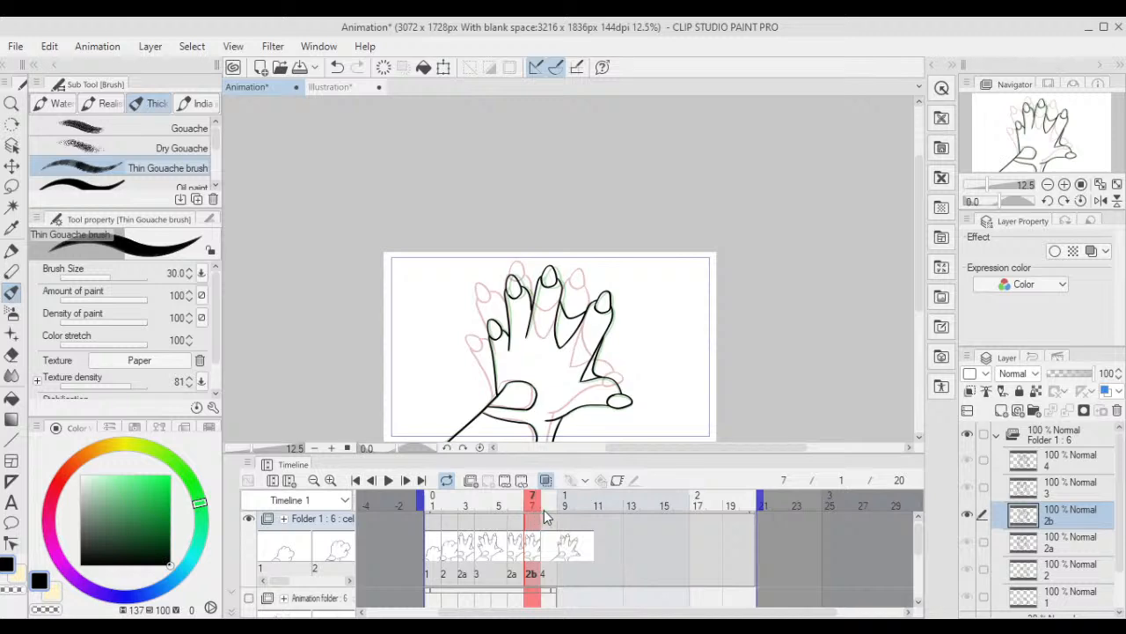
drag(544, 510, 447, 513)
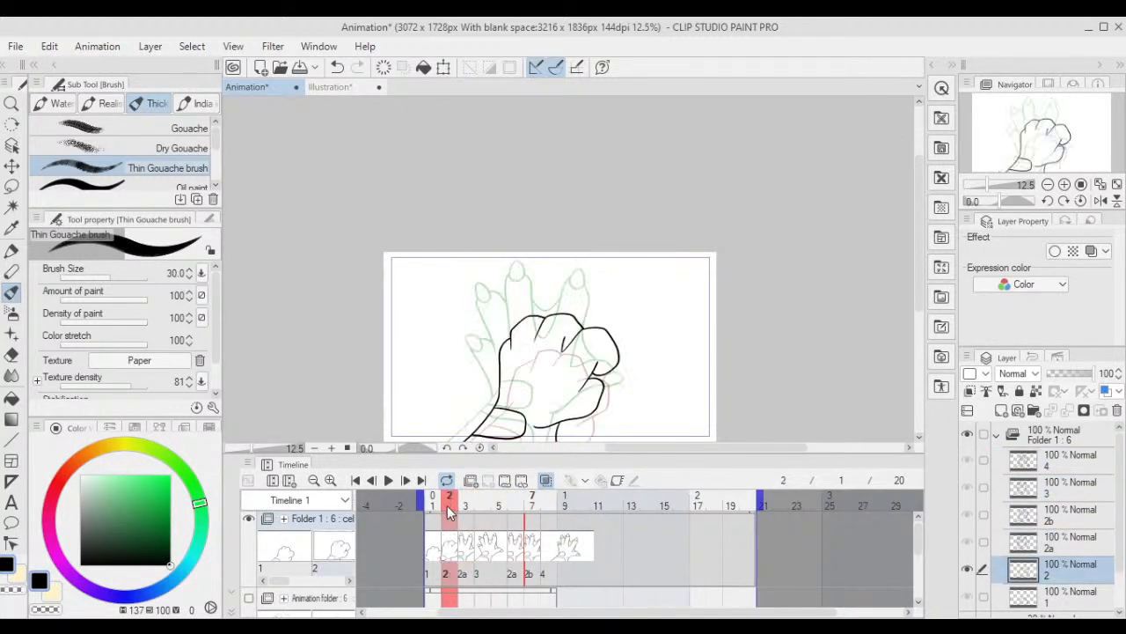
scroll(635, 344, up, 4)
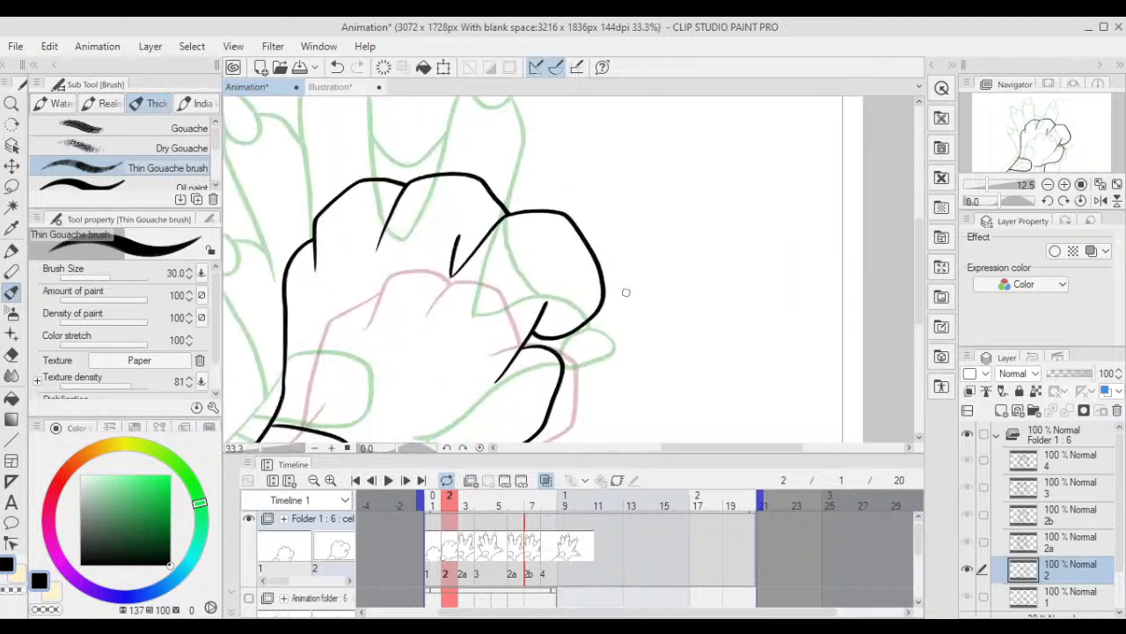
scroll(561, 357, up, 1)
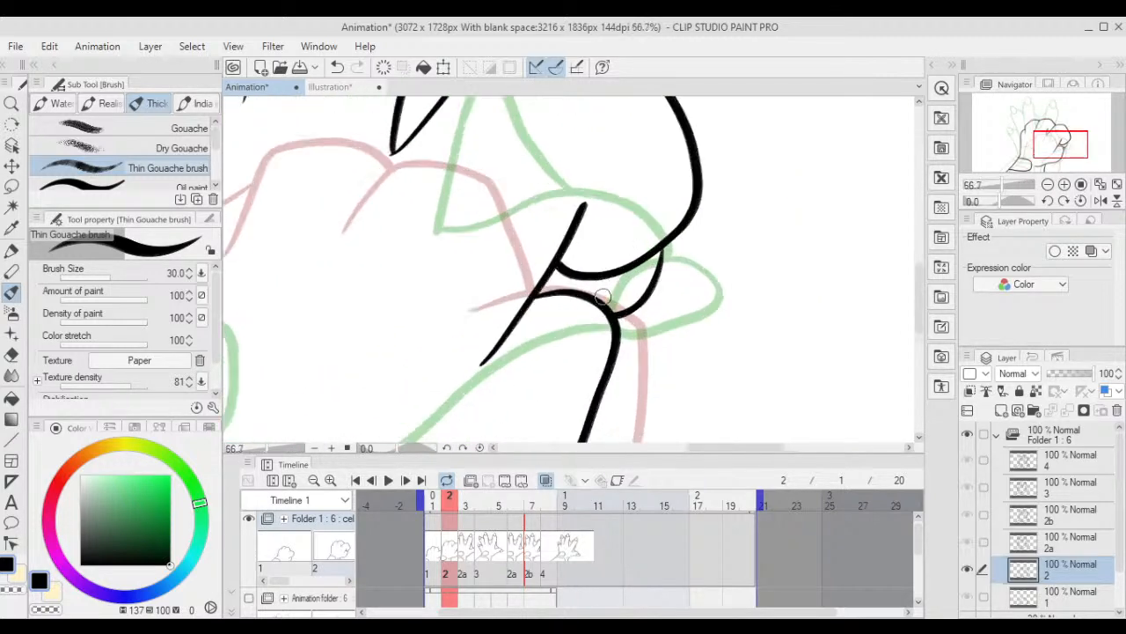
drag(594, 264, 662, 249)
scroll(664, 248, down, 2)
scroll(690, 194, up, 3)
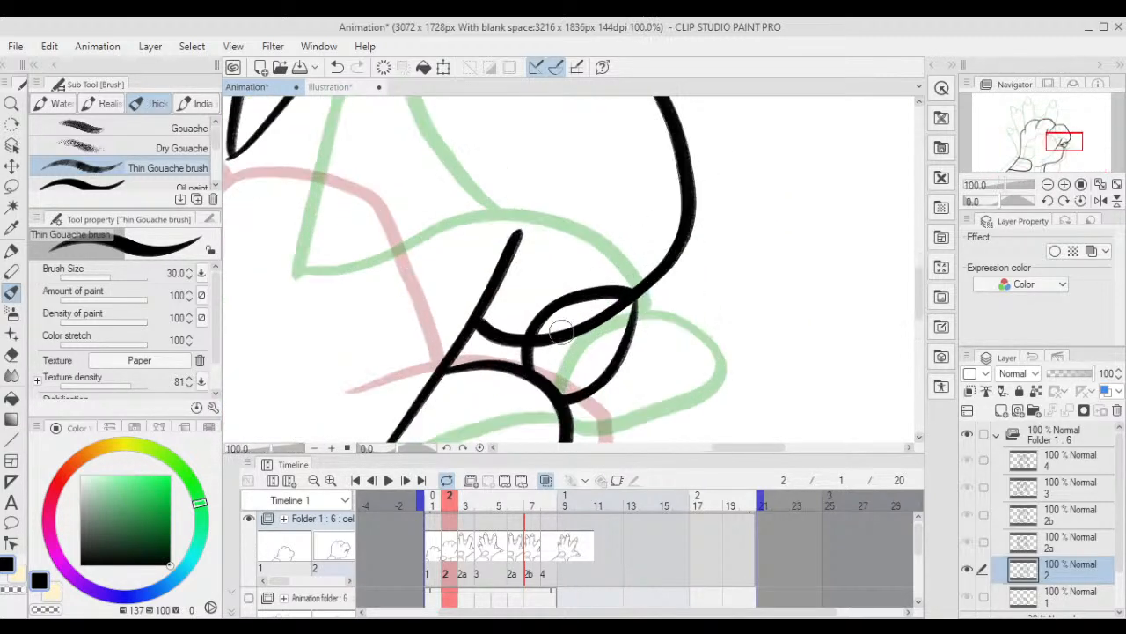
key(ctrl+z)
scroll(525, 370, down, 4)
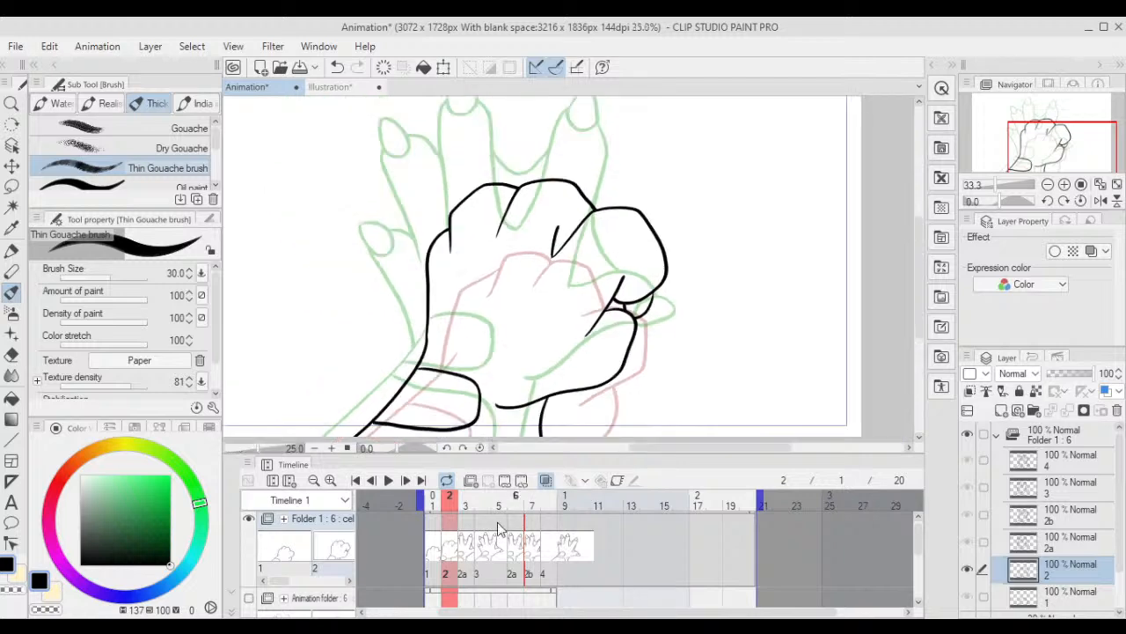
- Inspect cel 1, fit the whole canvas in view and play back the animation to check the corrections
click(439, 508)
drag(701, 236, 709, 200)
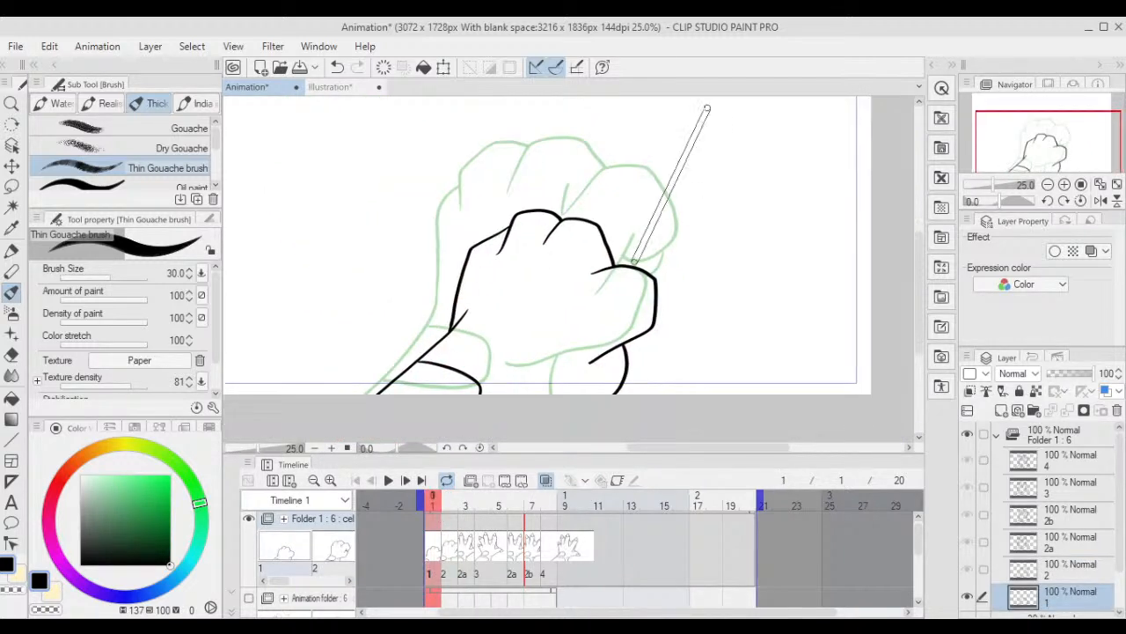
key(ctrl+0)
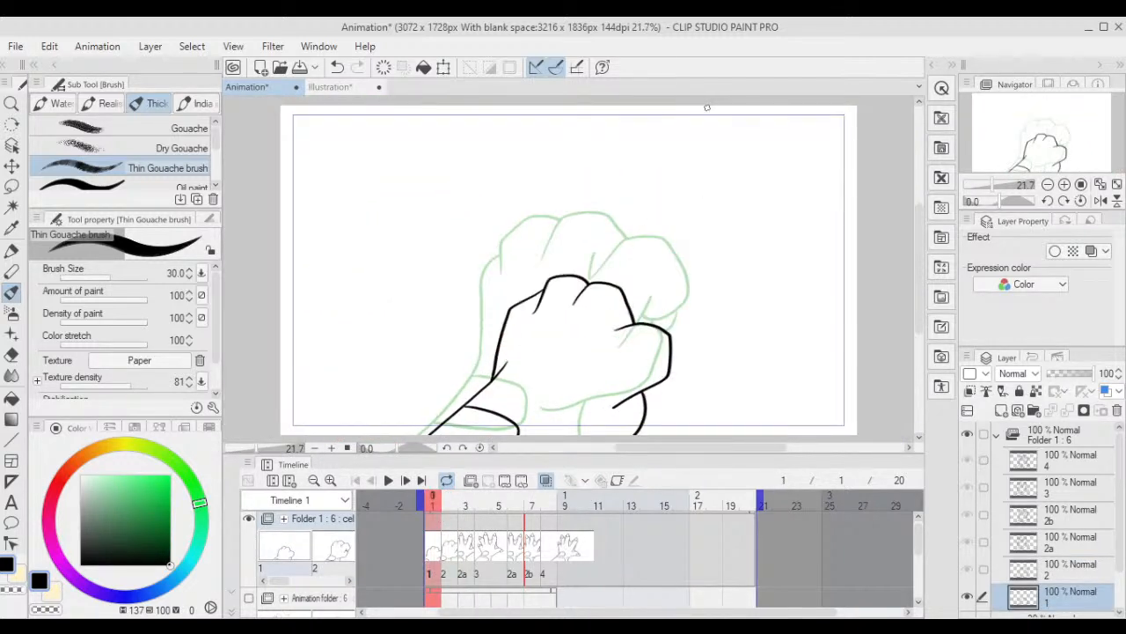
click(388, 481)
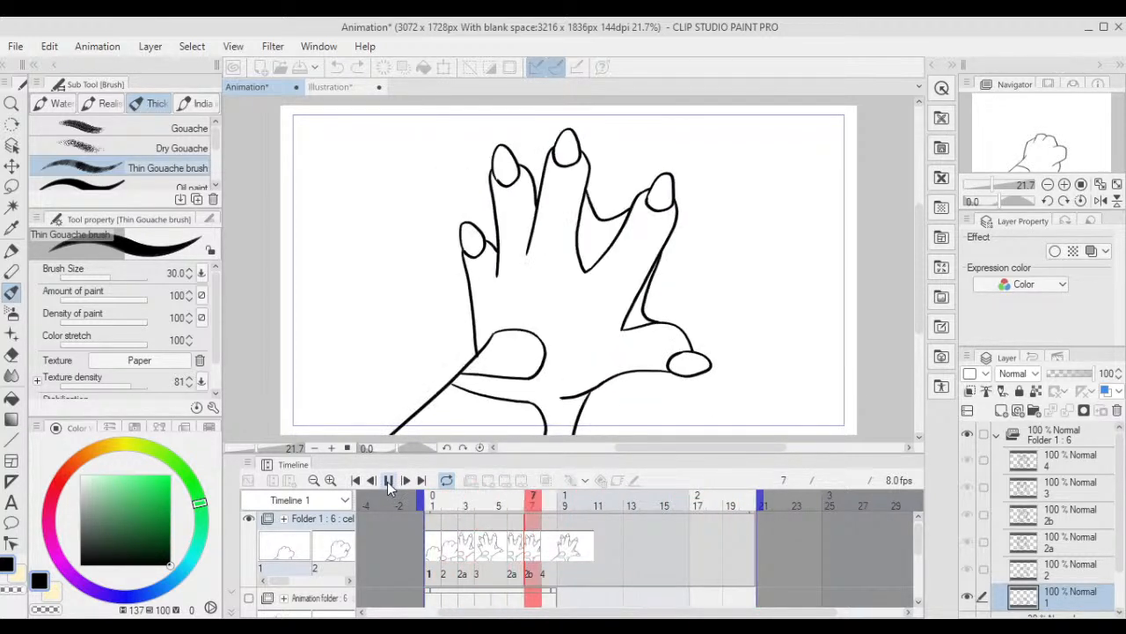
click(388, 481)
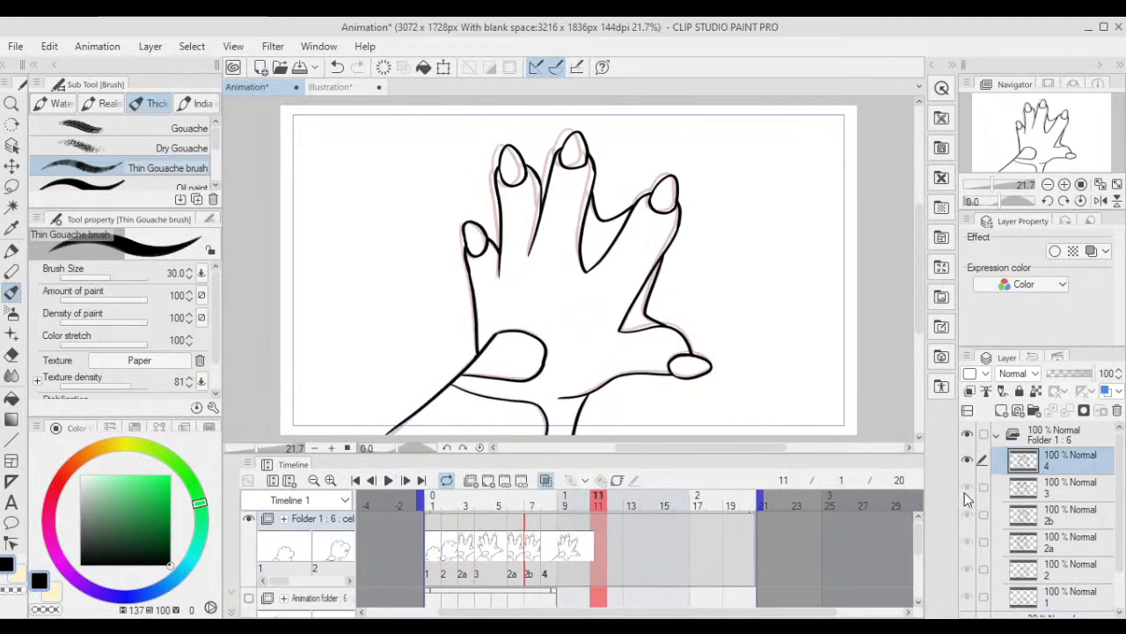
- Move cel 1's layer into a new layer folder and rename the folder to 1
click(1063, 550)
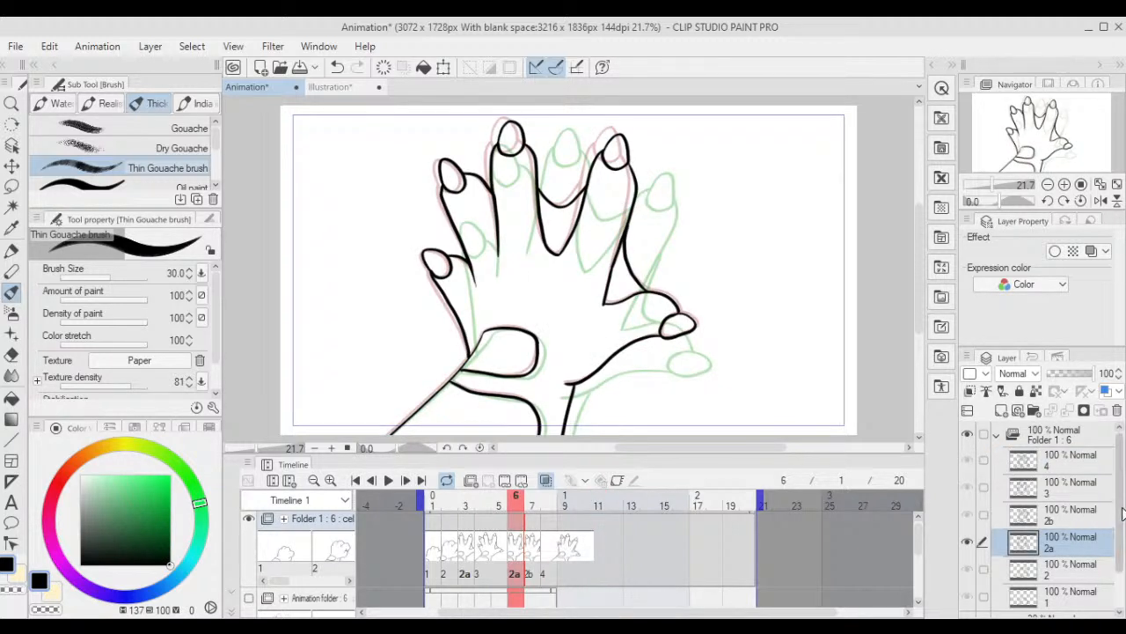
drag(1121, 512, 1121, 549)
click(1051, 550)
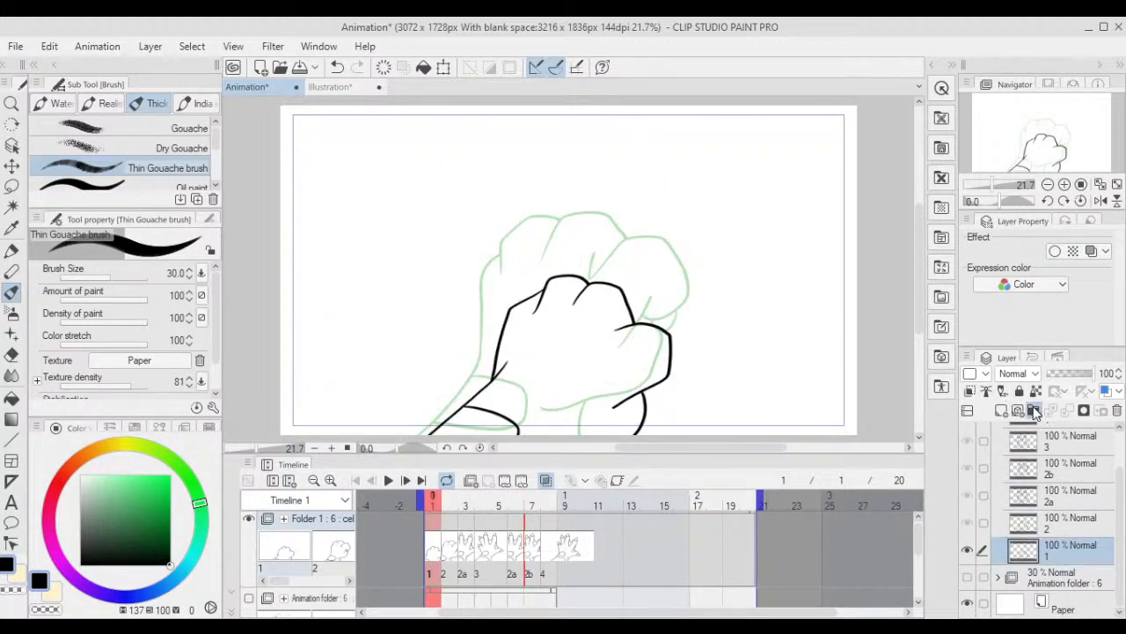
click(1035, 412)
drag(1066, 573, 1073, 550)
click(1083, 553)
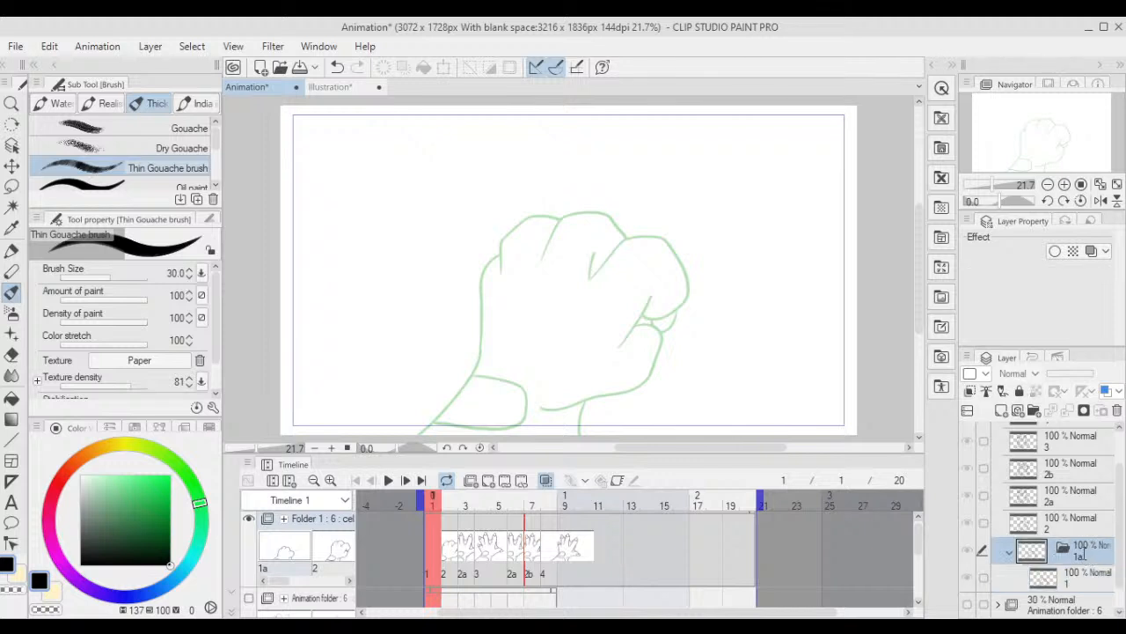
- Move cel 2's layer into a new layer folder and name the folder 2
click(1064, 522)
click(1035, 412)
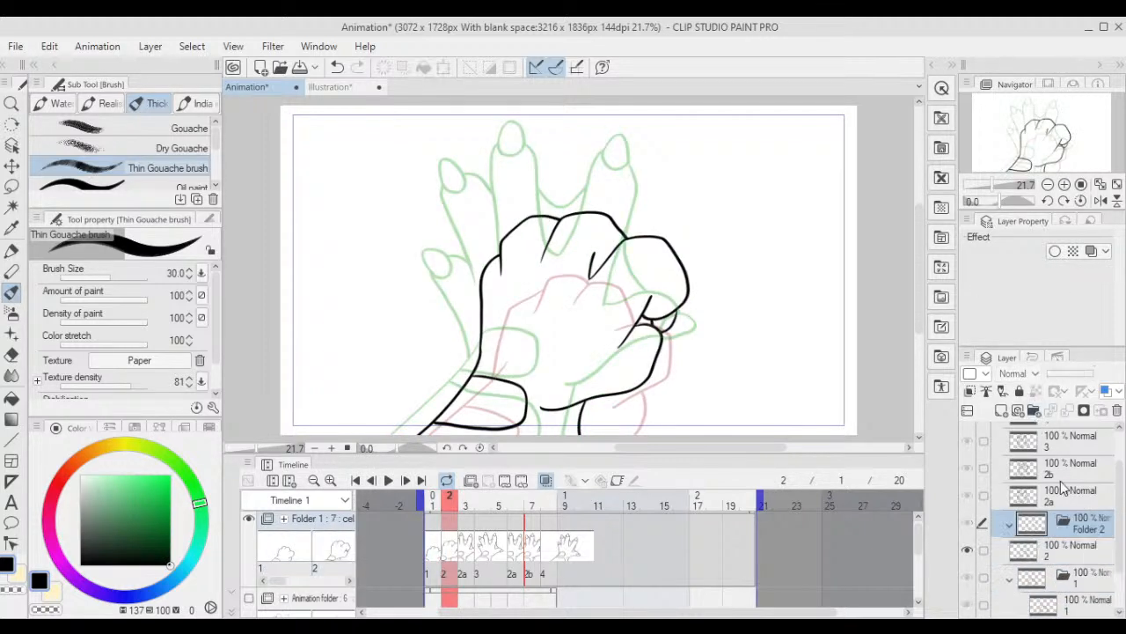
drag(1080, 541, 1084, 526)
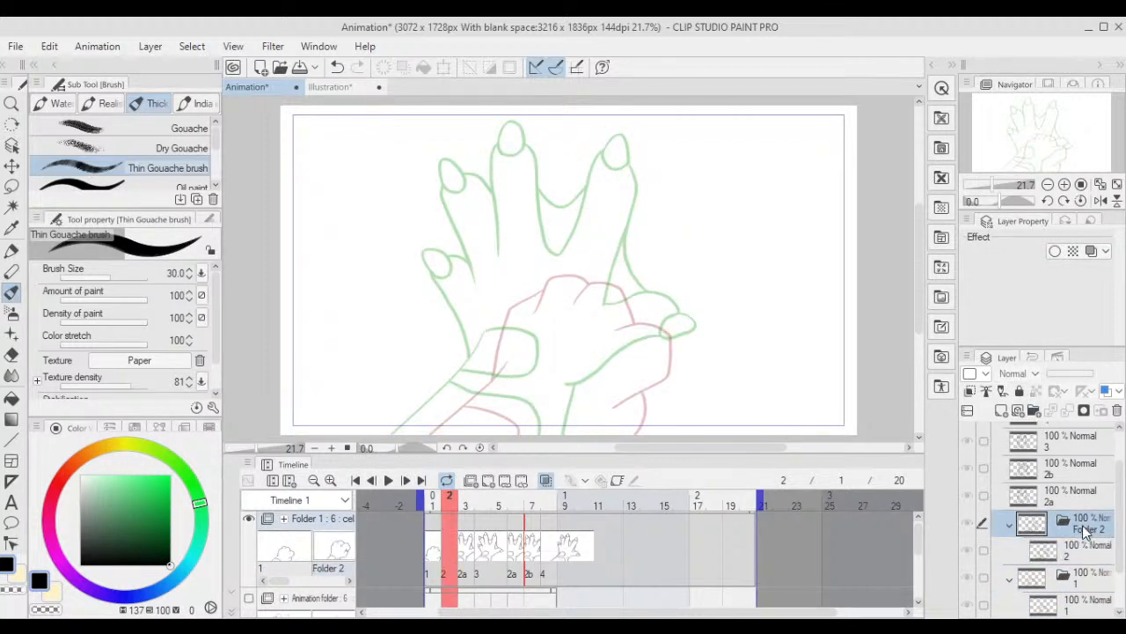
double_click(1082, 529)
text(2)
key(Return)
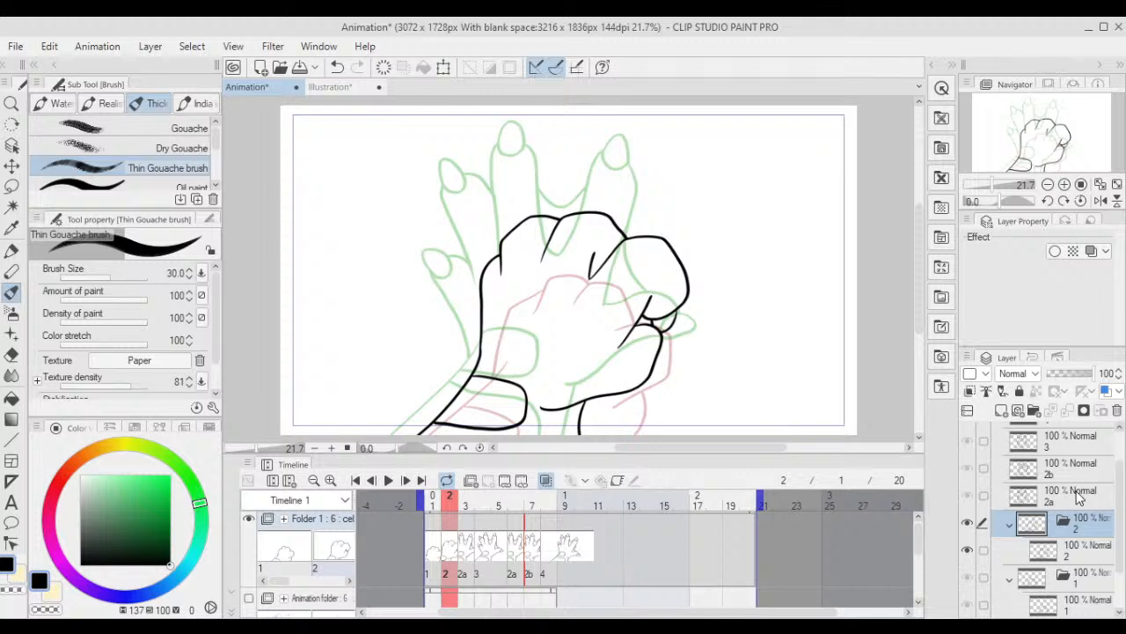
- Move cel 2a's layer into a new layer folder and name the folder 2a
click(1080, 498)
click(1034, 412)
drag(1080, 507, 1082, 500)
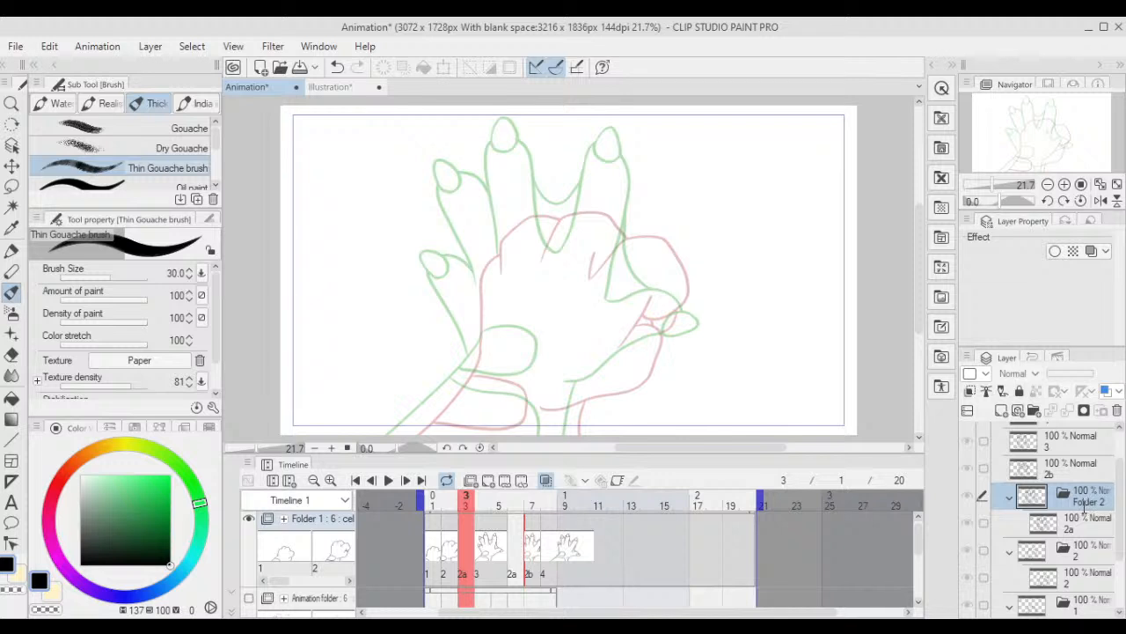
double_click(1084, 505)
text(2a)
key(Return)
- Move cel 2b's layer into a new layer folder and name the folder 2b
click(1074, 475)
click(1035, 412)
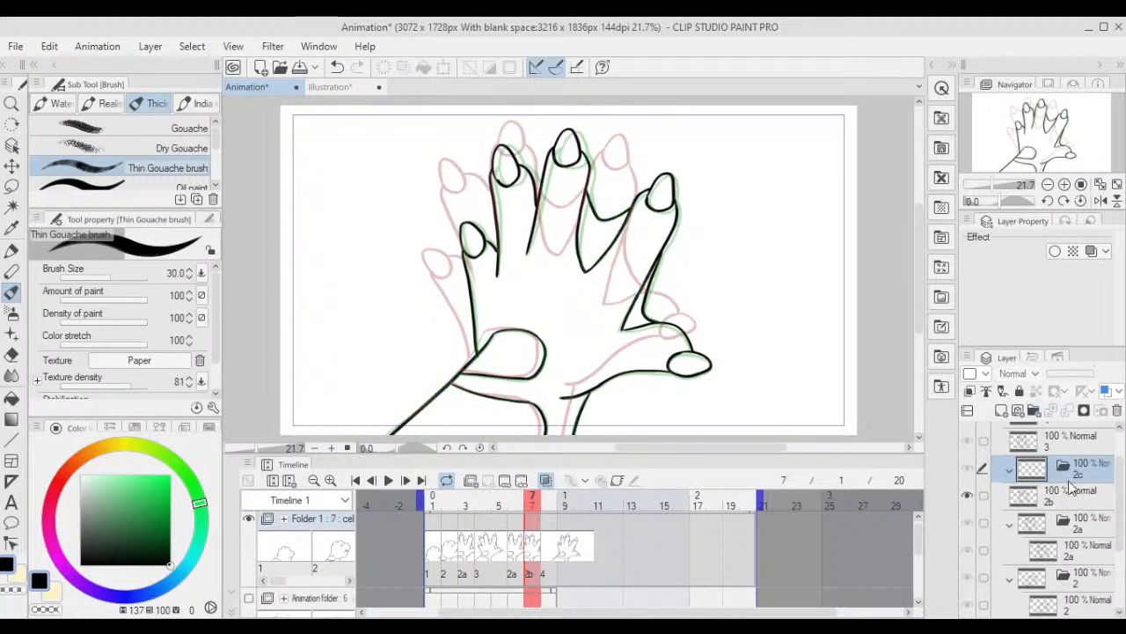
drag(1075, 495, 1080, 478)
click(1078, 474)
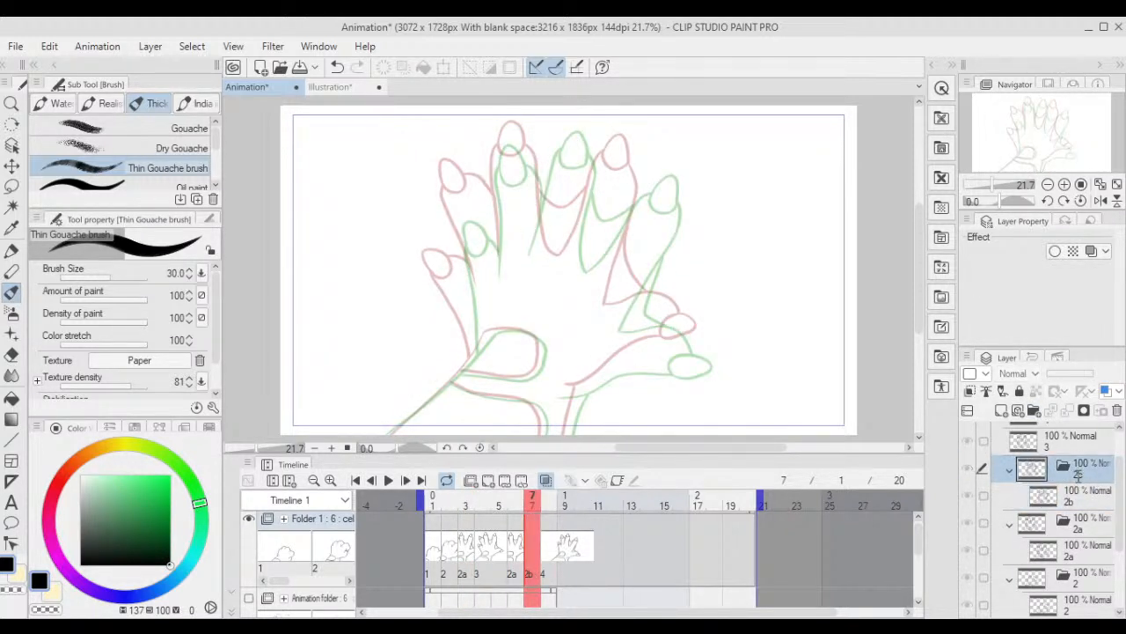
key(Return)
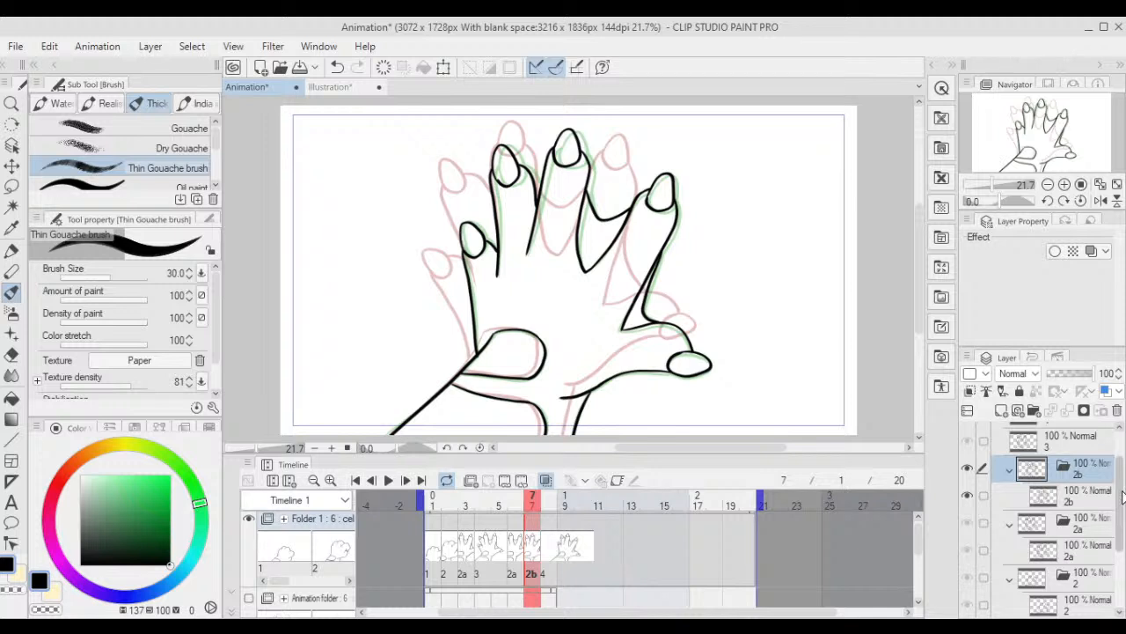
- Move cel 3's layer into a new layer folder and name the folder 3
drag(1122, 498, 1120, 460)
click(1069, 488)
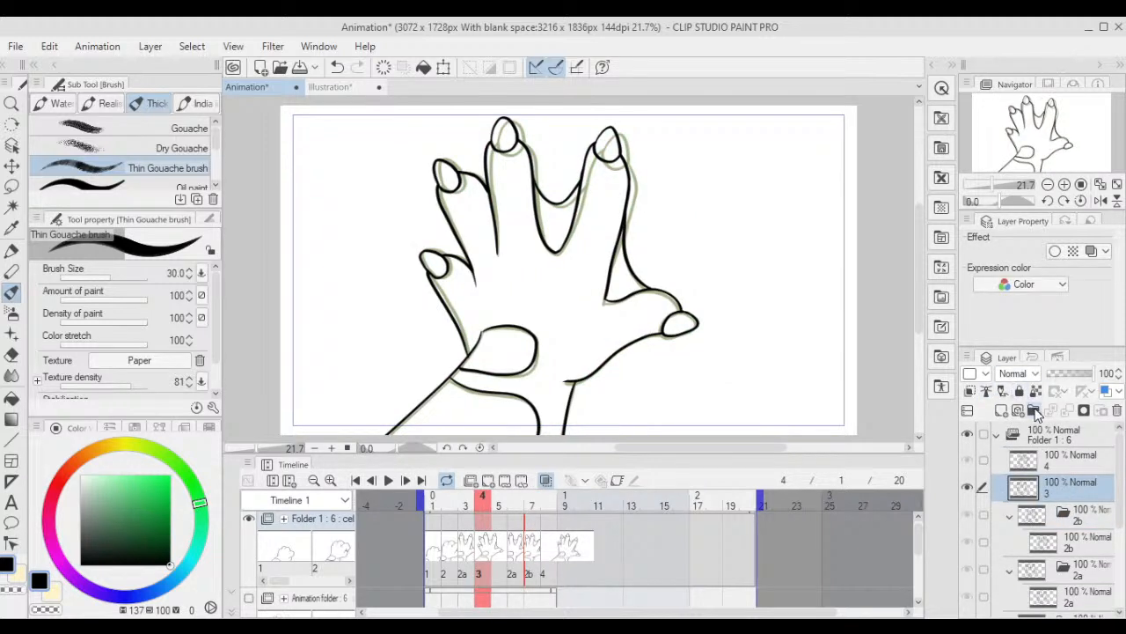
click(1034, 411)
drag(1071, 512, 1075, 496)
click(1074, 482)
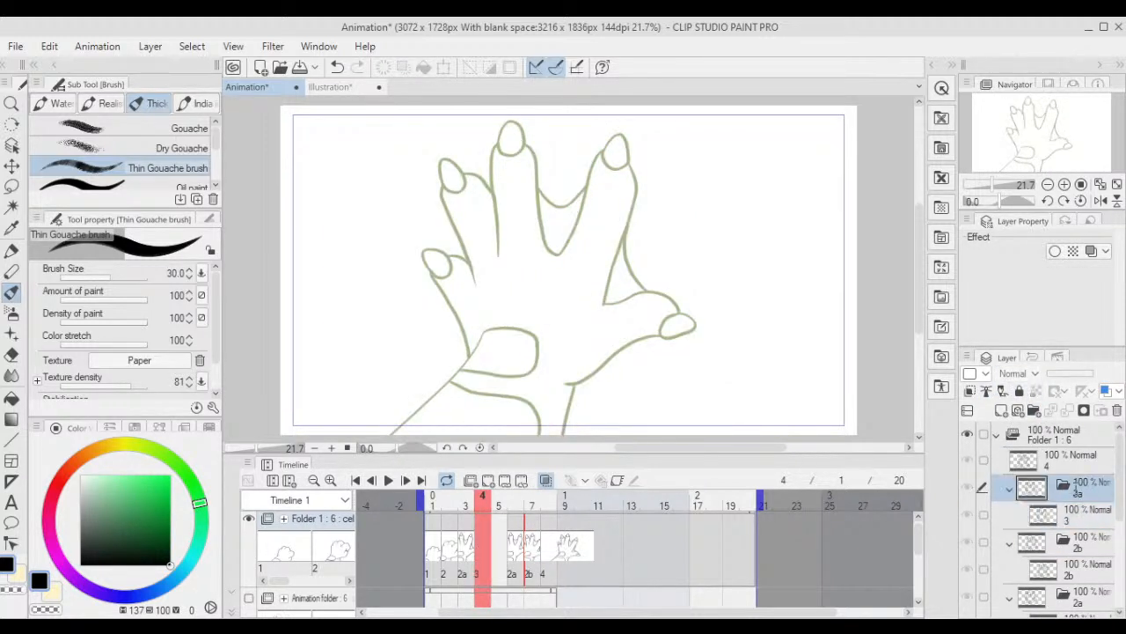
- Move cel 4's layer into a new layer folder and name the folder 4
click(1032, 410)
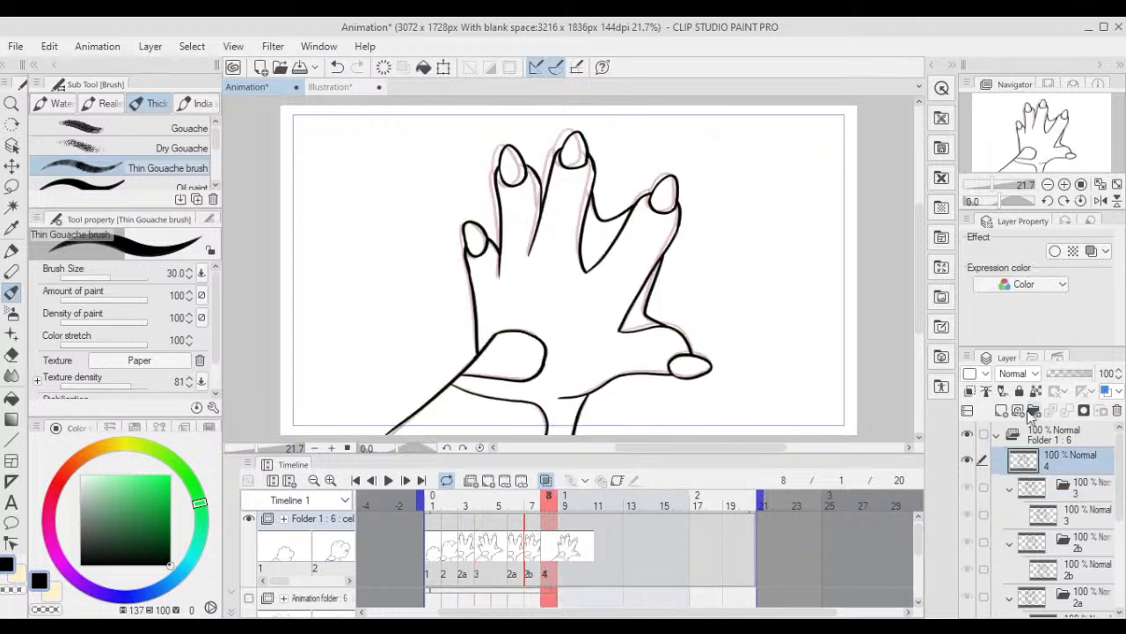
drag(1072, 475, 1073, 461)
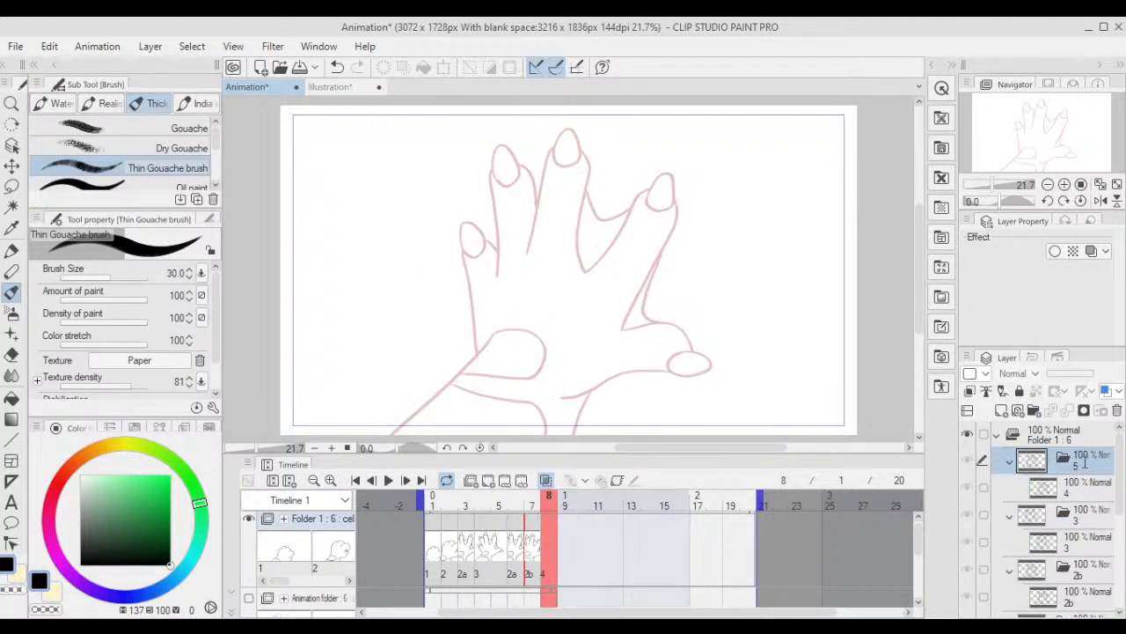
text(4)
key(Return)
- Add a new raster layer to folder 1 and place it beneath cel 1's line art
mouse_move(1122, 490)
mouse_down()
mouse_move(1121, 591)
mouse_move(1072, 538)
mouse_up()
click(1089, 553)
click(1001, 410)
click(1070, 579)
- Pick the light teal from the creature's lower leg in the Illustration document and return to the Animation document
key(b)
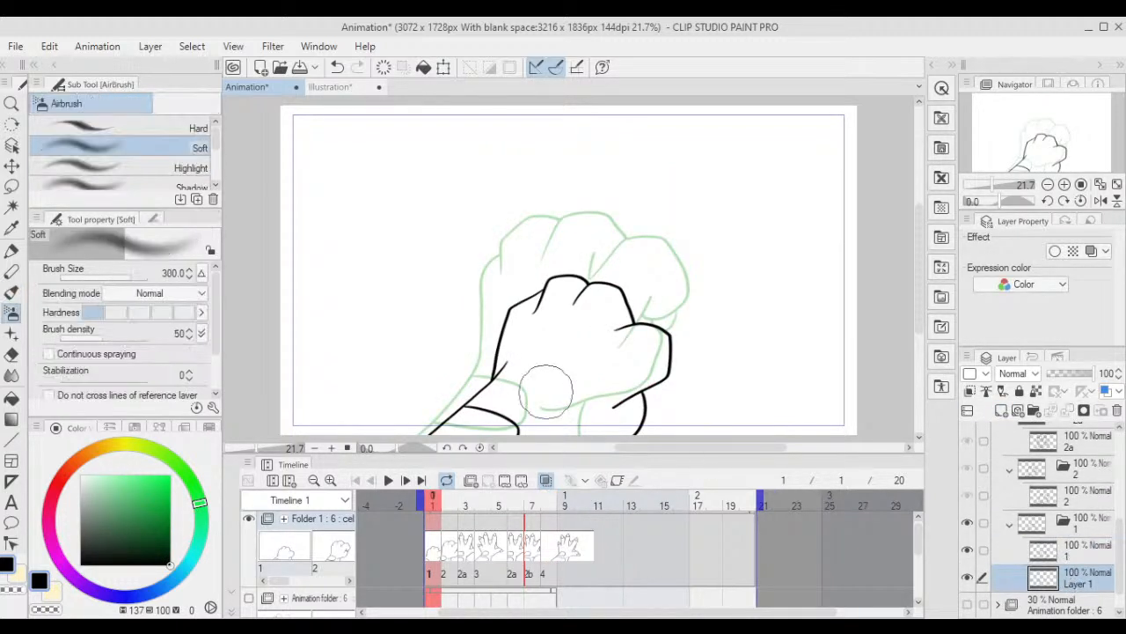
click(347, 87)
alt+click(604, 308)
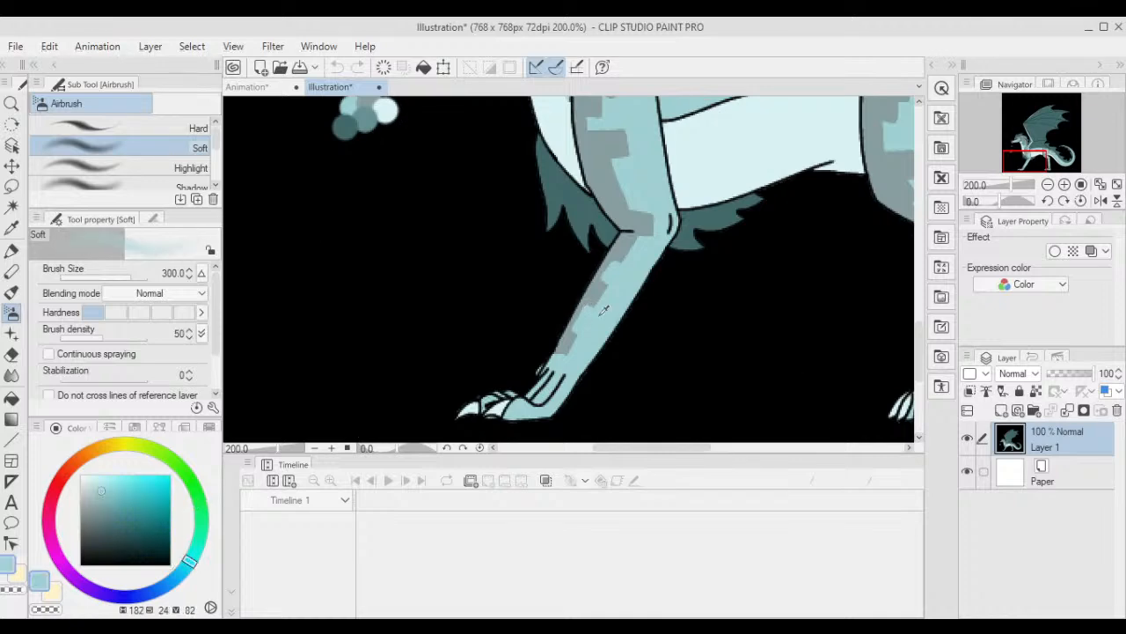
key(ctrl+Tab)
- Auto-select the area outside cel 1's hand referring to all layers, invert the selection, fill it with the light teal and deselect
key(w)
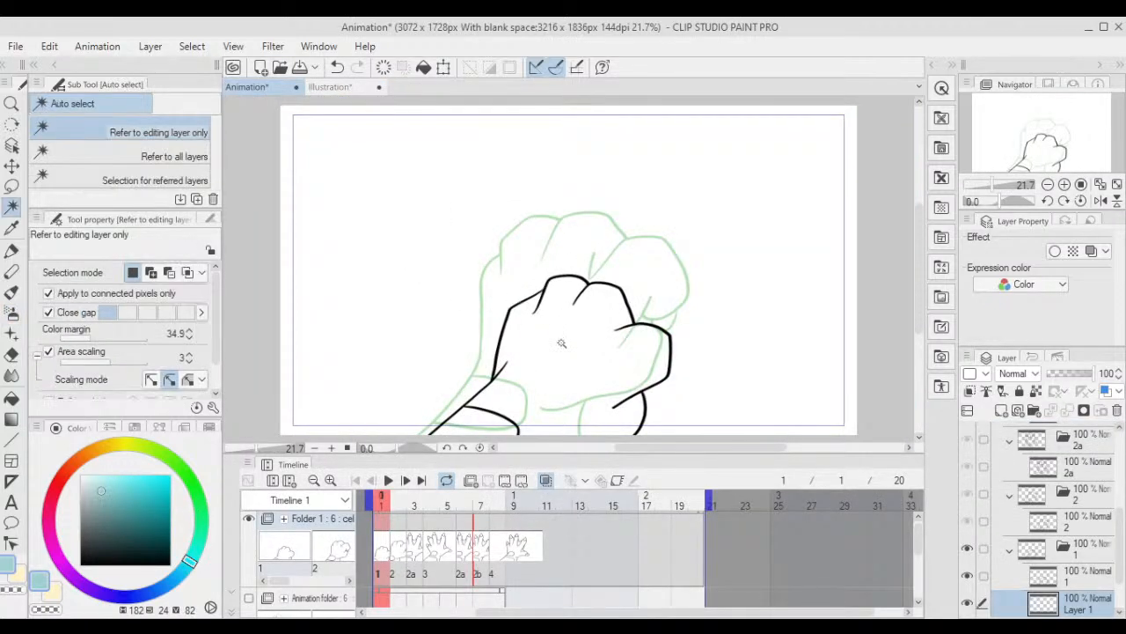
click(168, 158)
click(443, 188)
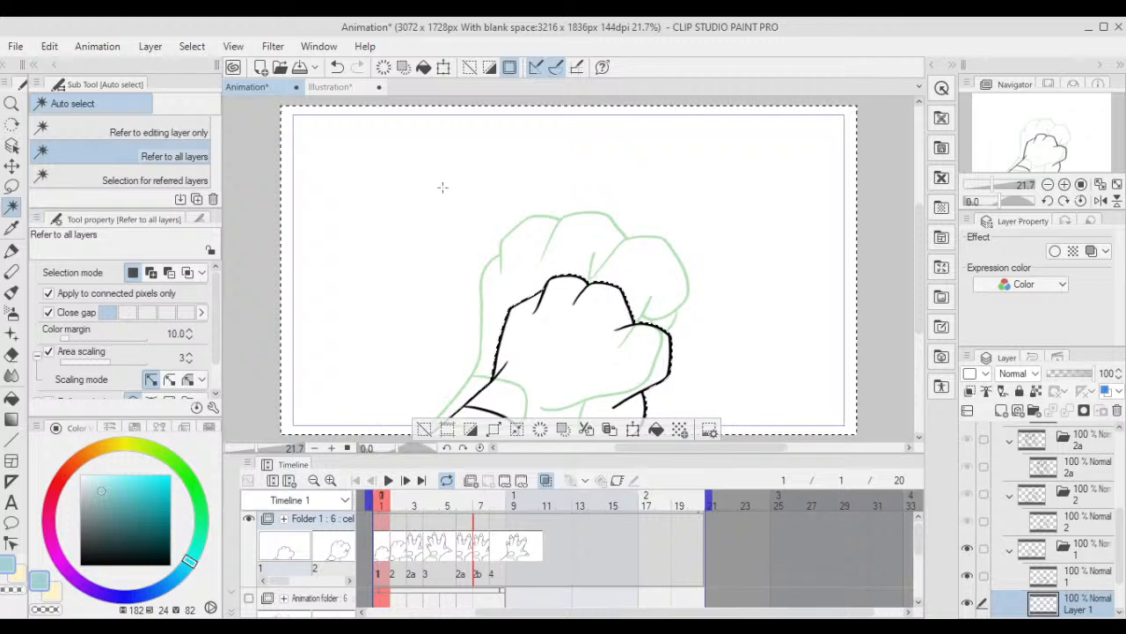
key(ctrl+shift+i)
key(alt+Delete)
key(ctrl+d)
- Pick the grey-teal of the leg markings in the Illustration document and fill cel 1's enclosed wrist patch with it
key(p)
click(356, 88)
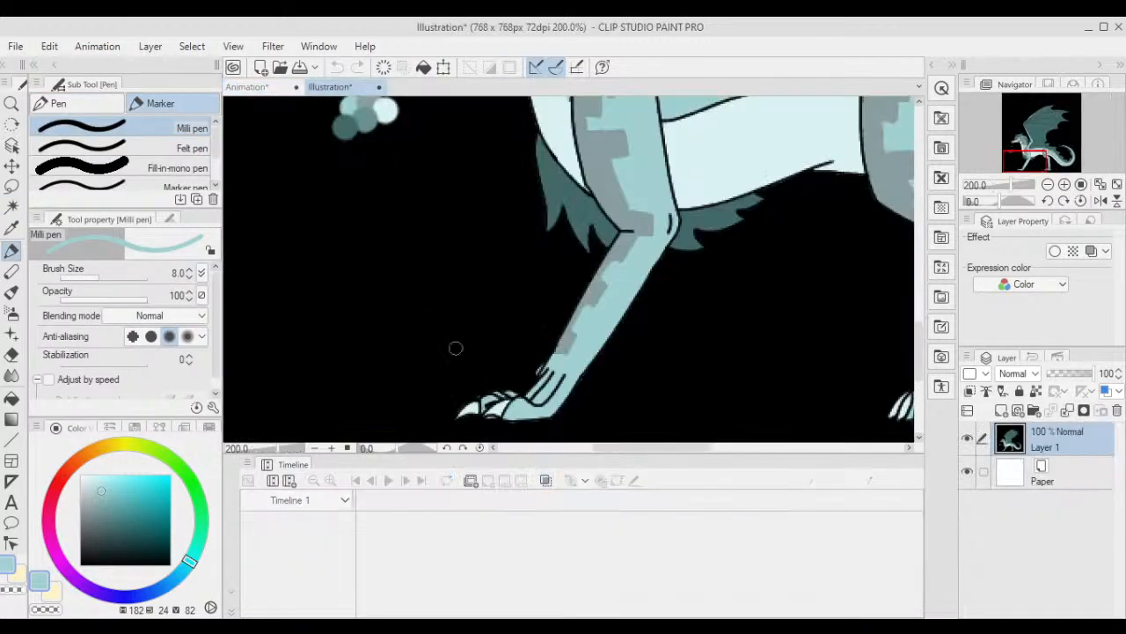
click(246, 87)
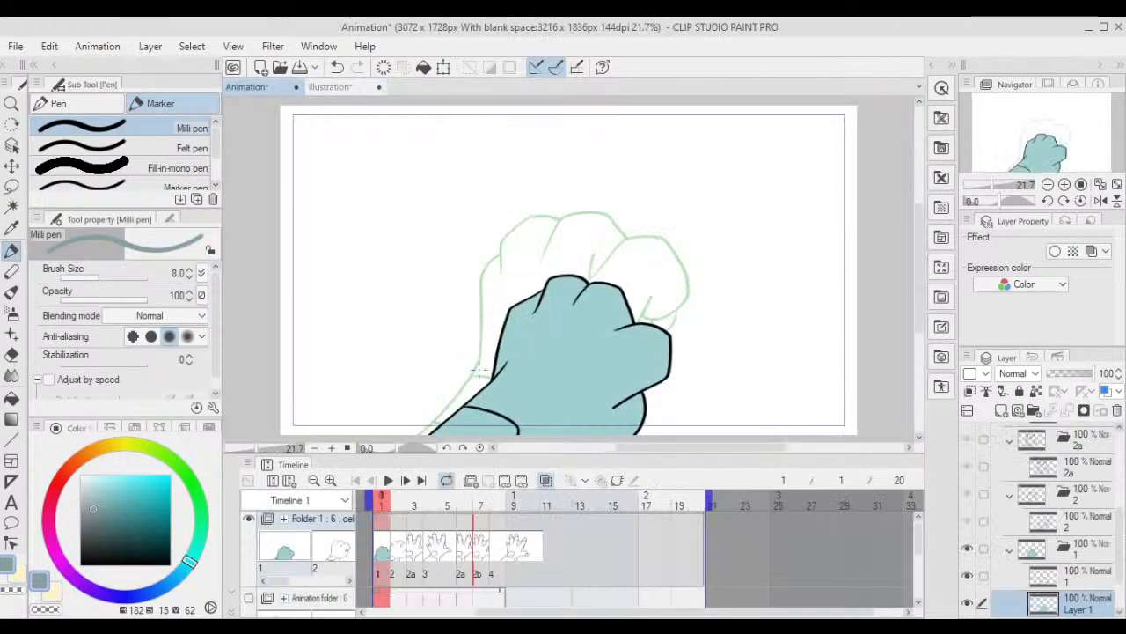
key(w)
click(482, 423)
key(alt+Delete)
key(ctrl+d)
- Add a new raster layer to folder 2 and place it beneath cel 2's line art
drag(661, 317, 737, 250)
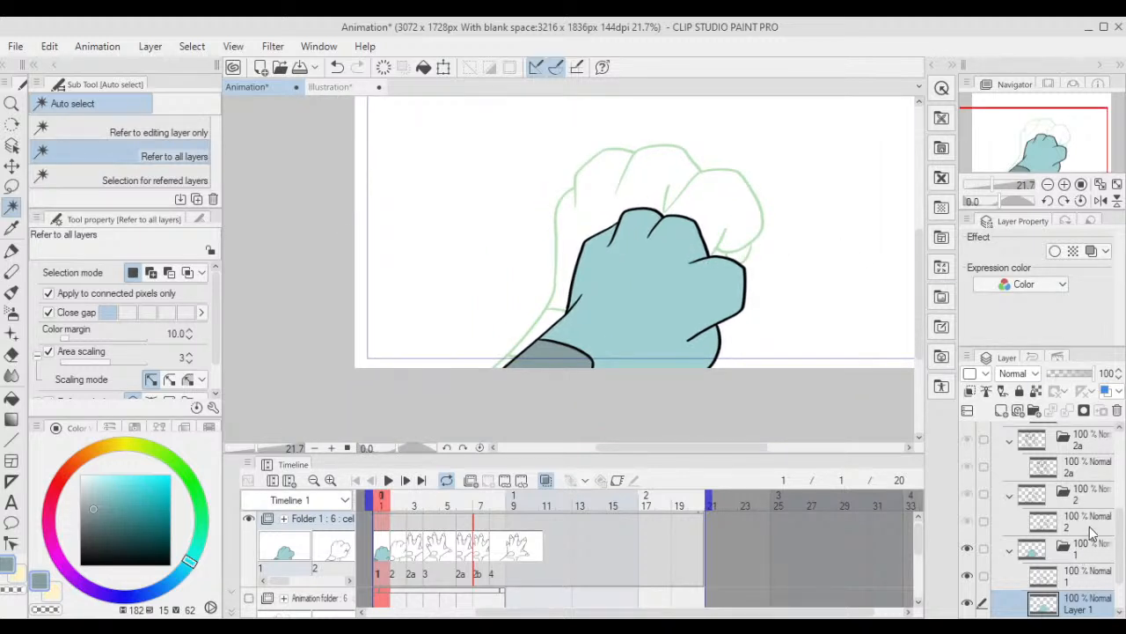
click(1074, 523)
click(1008, 412)
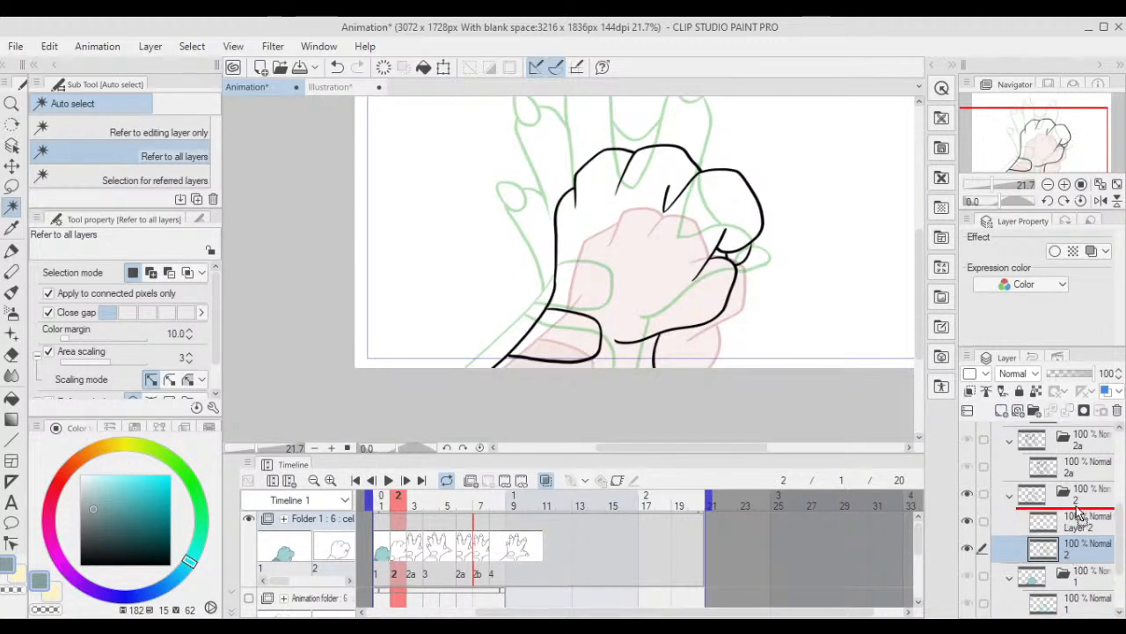
- Select cel 2's whole hand shape, sample the light teal from cel 1 and fill the hand on Layer 2
click(819, 273)
key(ctrl+shift+i)
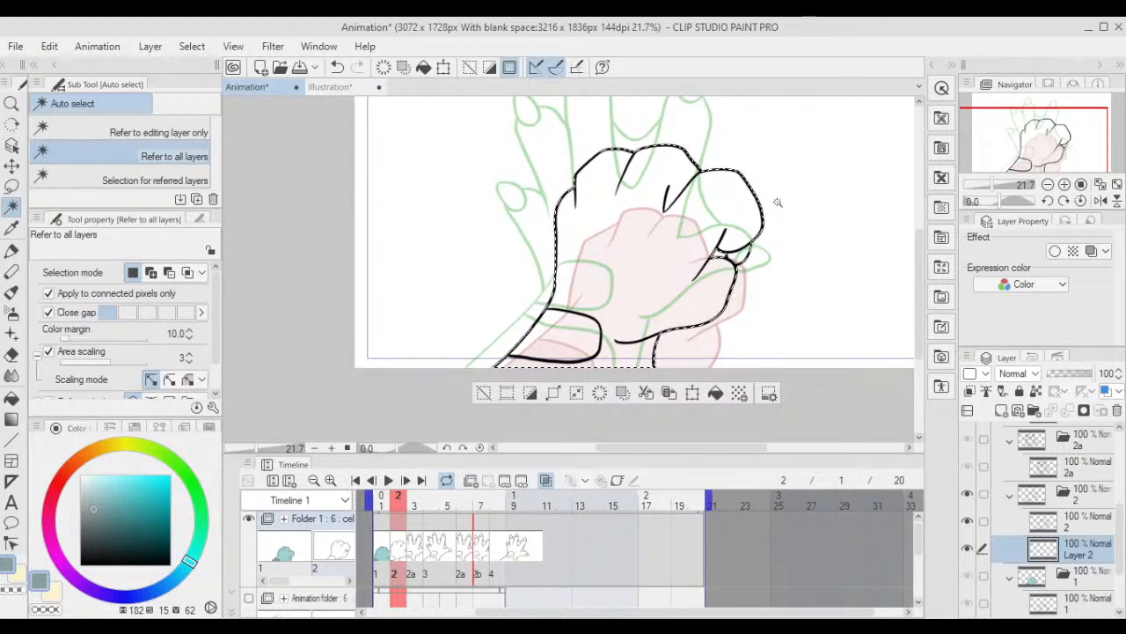
key(p)
click(1090, 603)
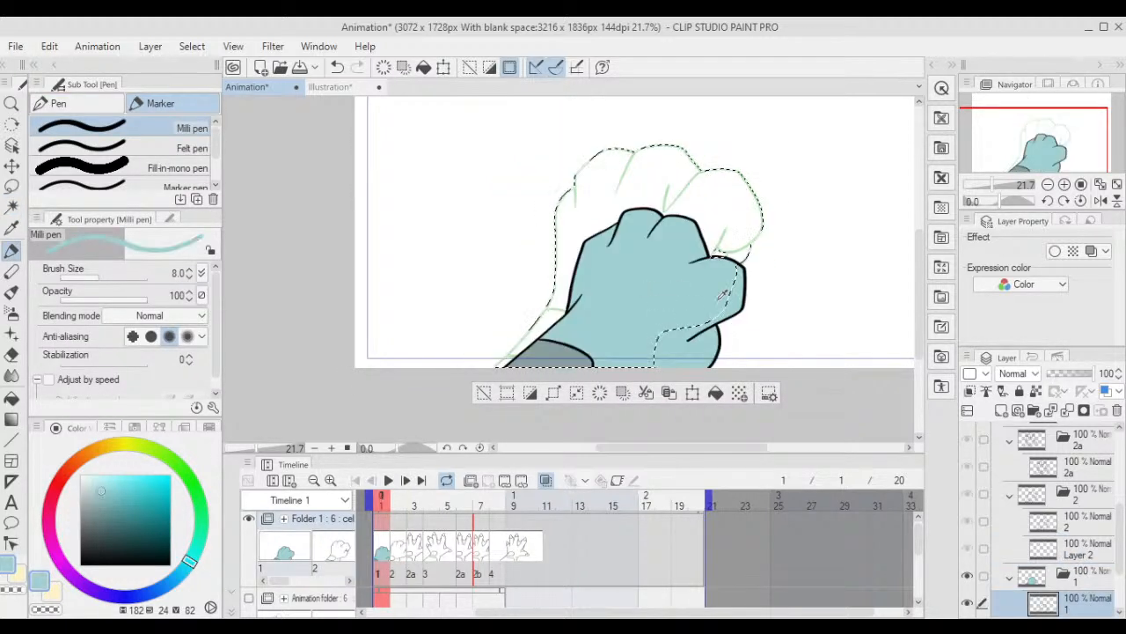
click(1089, 552)
key(alt+Delete)
key(ctrl+d)
- Sample the grey-teal from cel 1's wrist patch and fill the matching enclosed patch on cel 2
click(1089, 604)
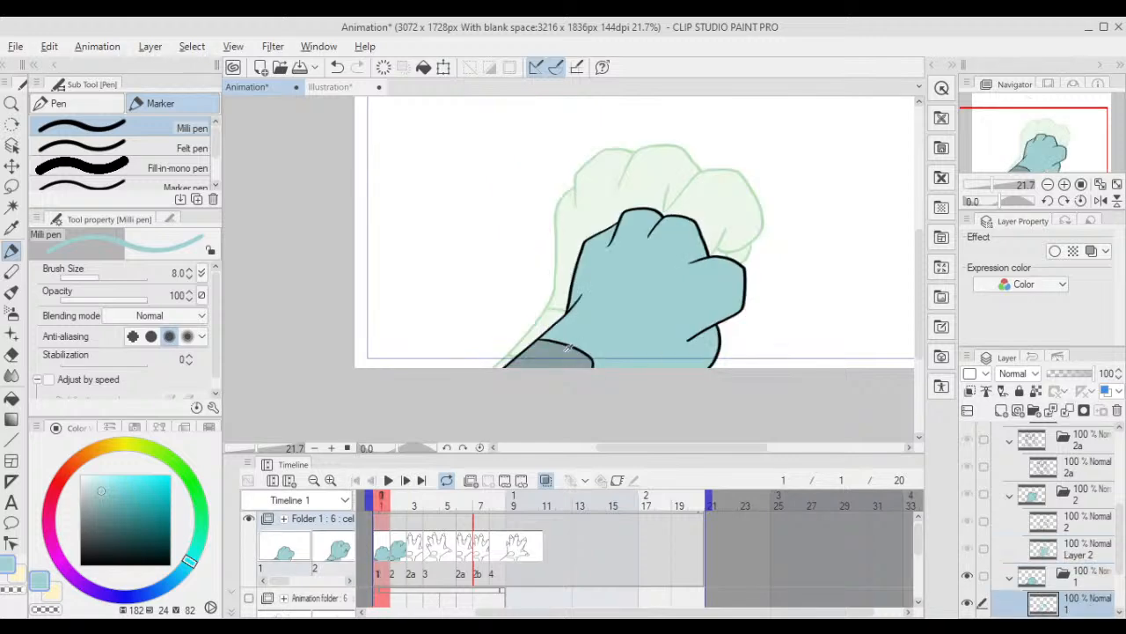
click(1062, 560)
key(w)
click(580, 316)
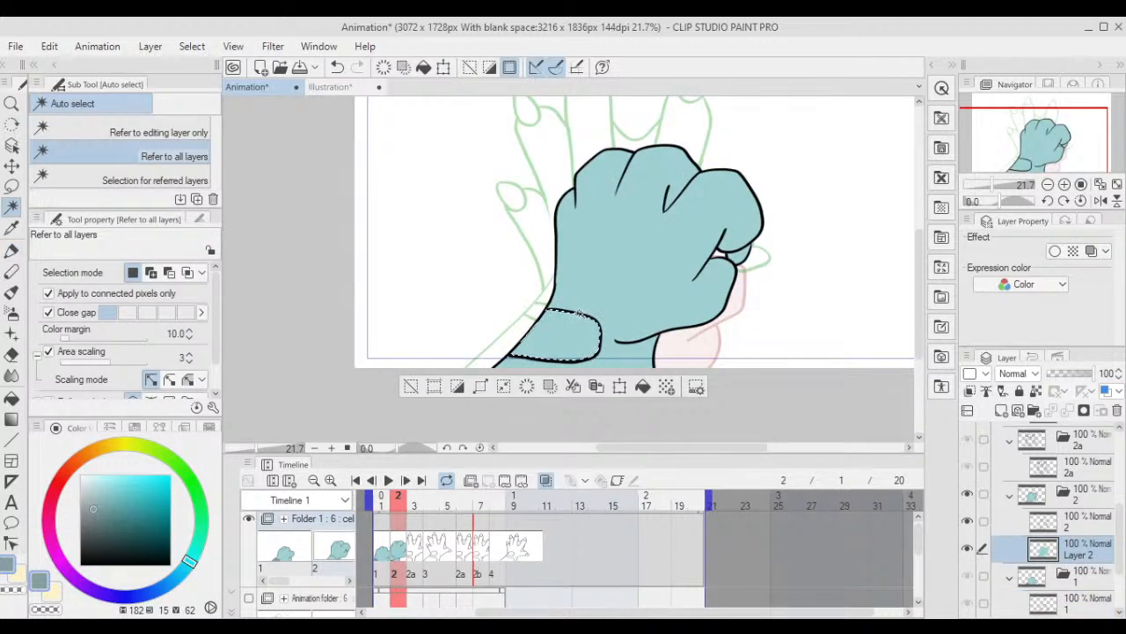
key(alt+Delete)
- Pick the pale blue from the creature's foot claws in the Illustration document and colour cel 2's visible claw with it
scroll(579, 314, up, 1)
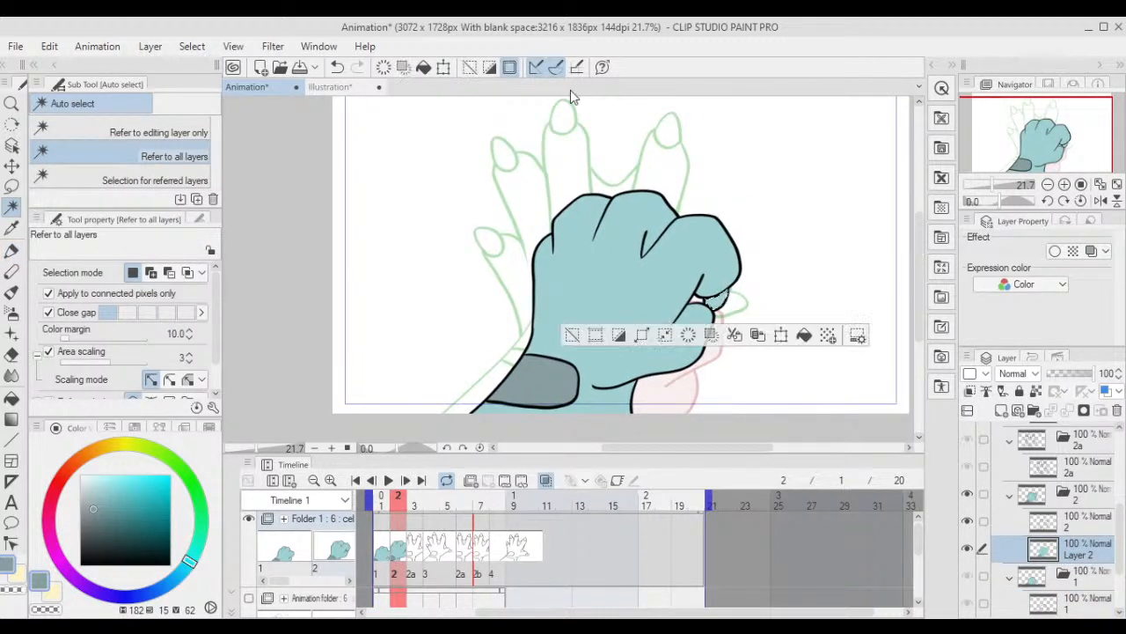
click(330, 87)
alt+click(500, 398)
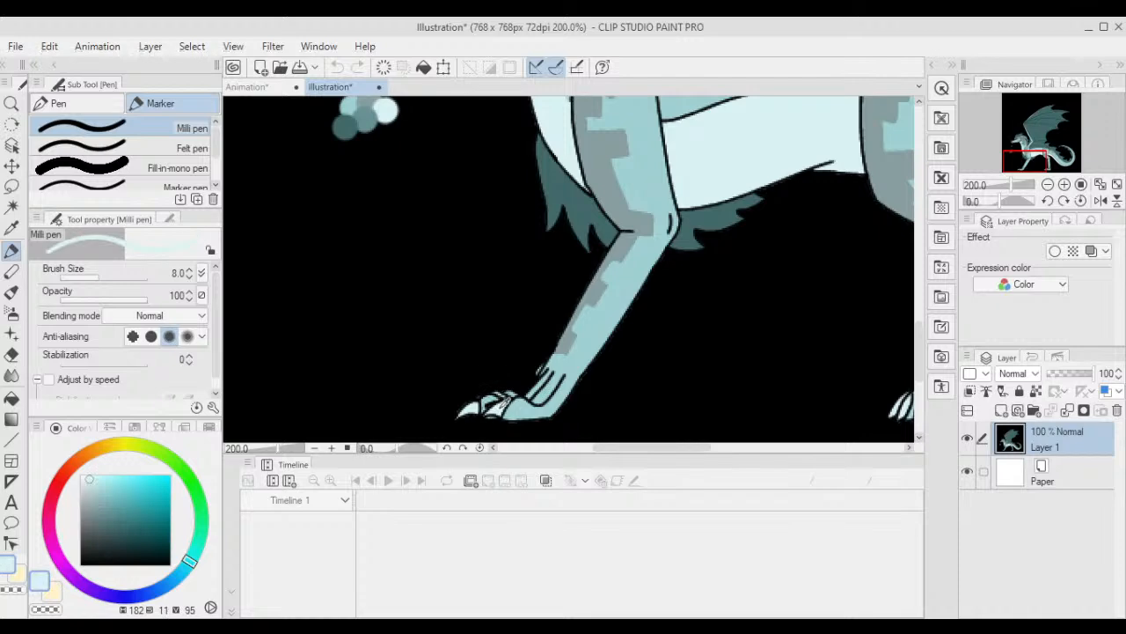
click(246, 86)
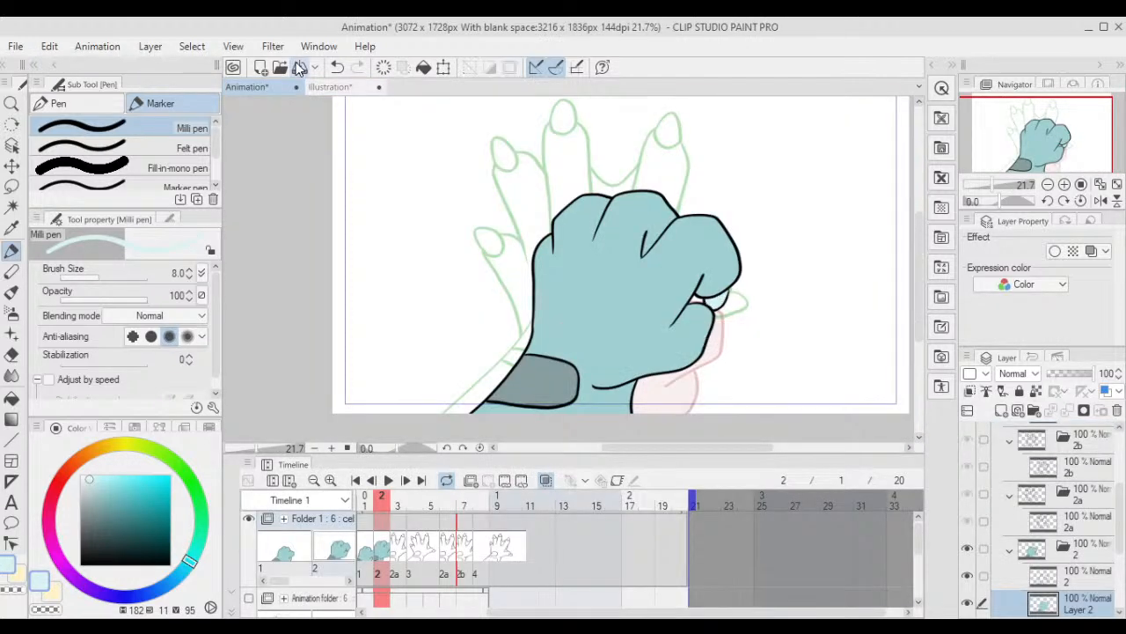
- Scrub through the frames, go to frame 3 and add a new raster layer beneath cel 2a's line art
drag(378, 507, 564, 516)
click(399, 506)
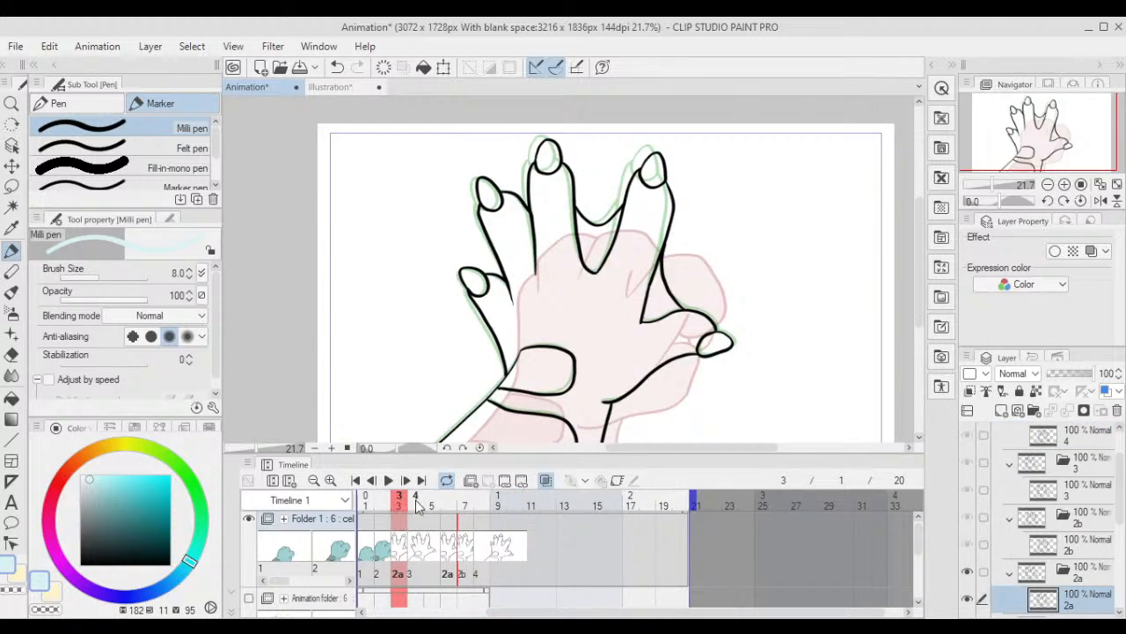
drag(1123, 519, 1119, 556)
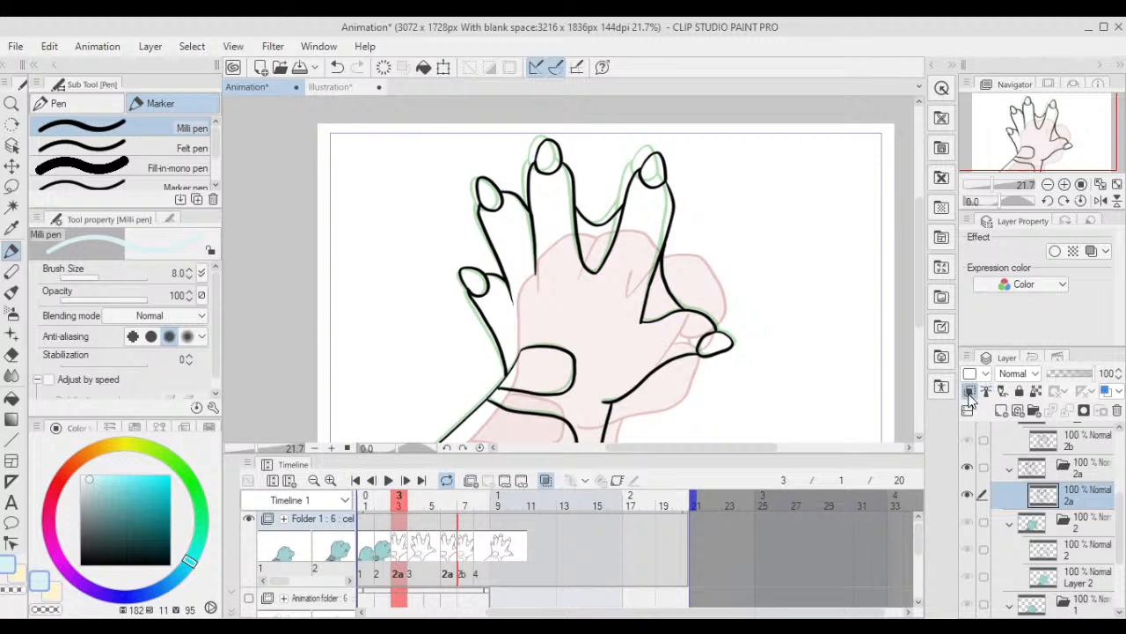
click(1004, 410)
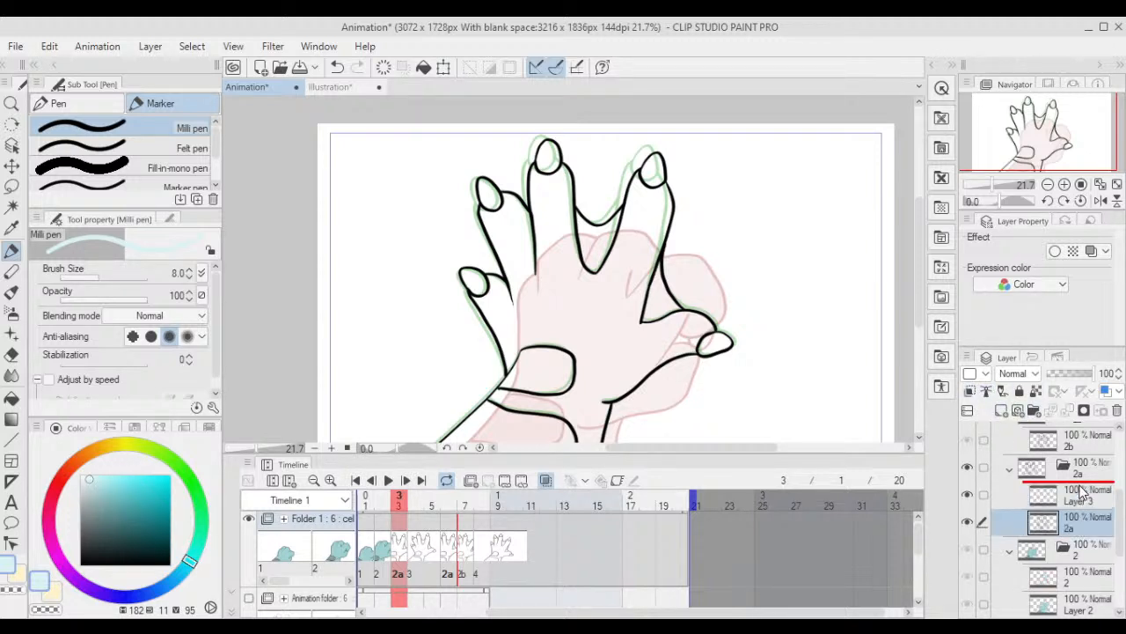
- Select cel 2a's whole hand shape and fill it on Layer 3 with the light teal sampled from cel 2
key(w)
click(824, 345)
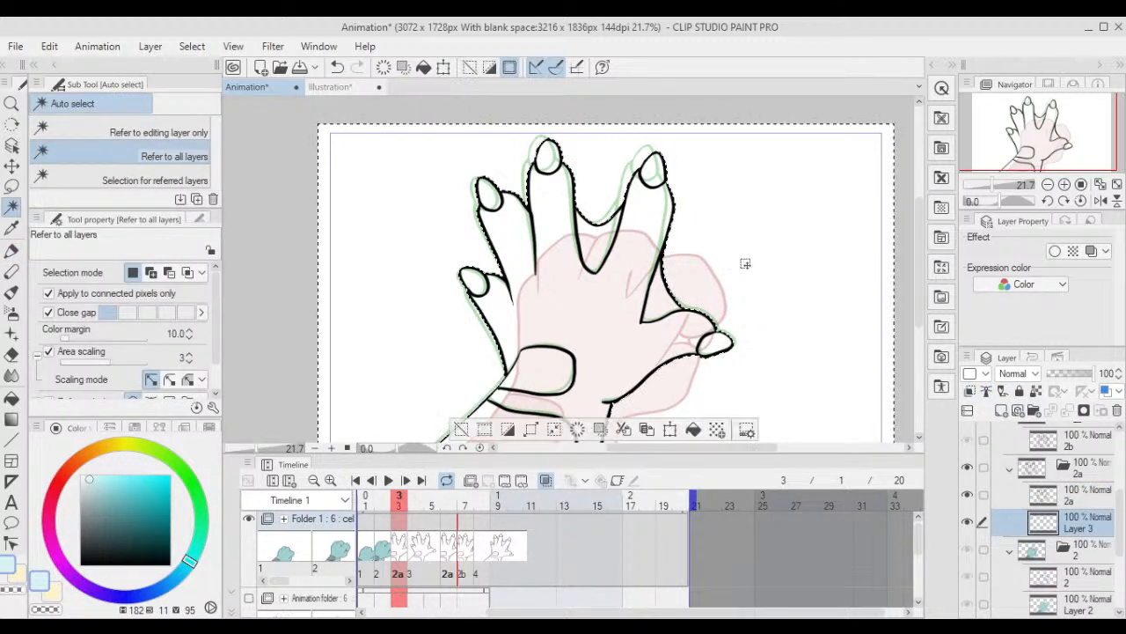
key(p)
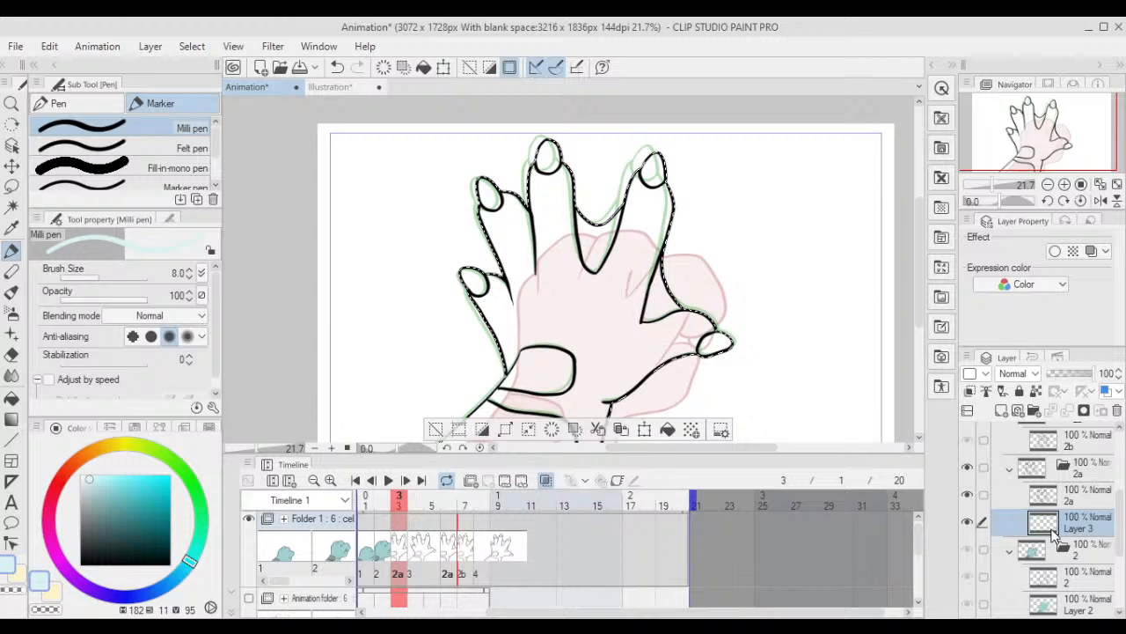
click(1094, 553)
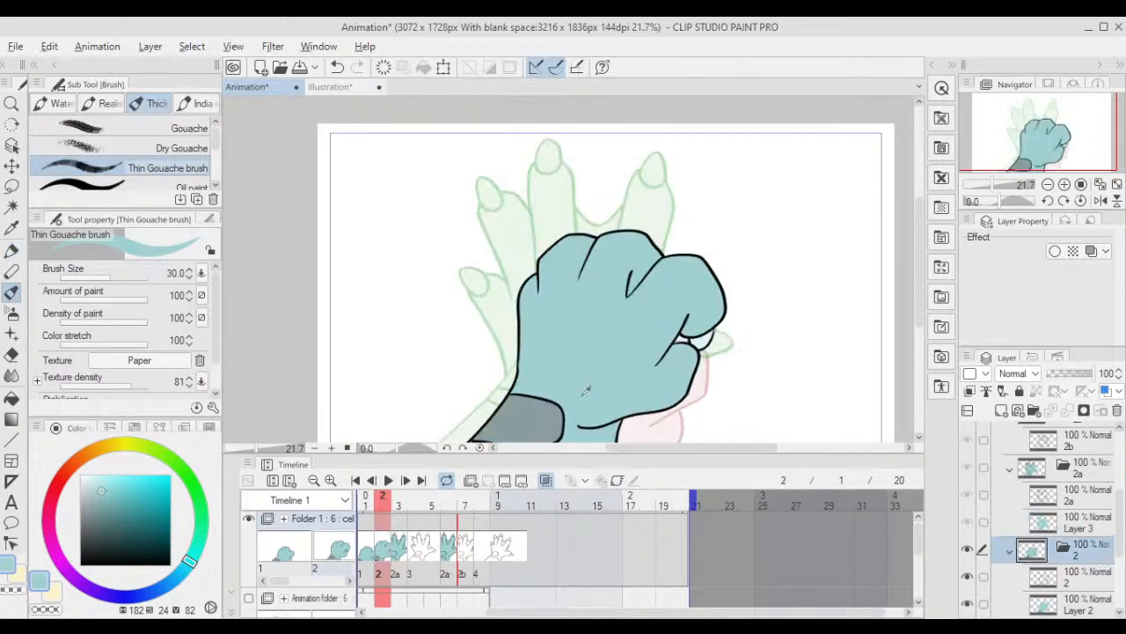
- Sample the grey-teal from cel 2 and fill cel 2a's palm patch and lower forearm area with it
alt+click(549, 429)
click(1091, 522)
key(w)
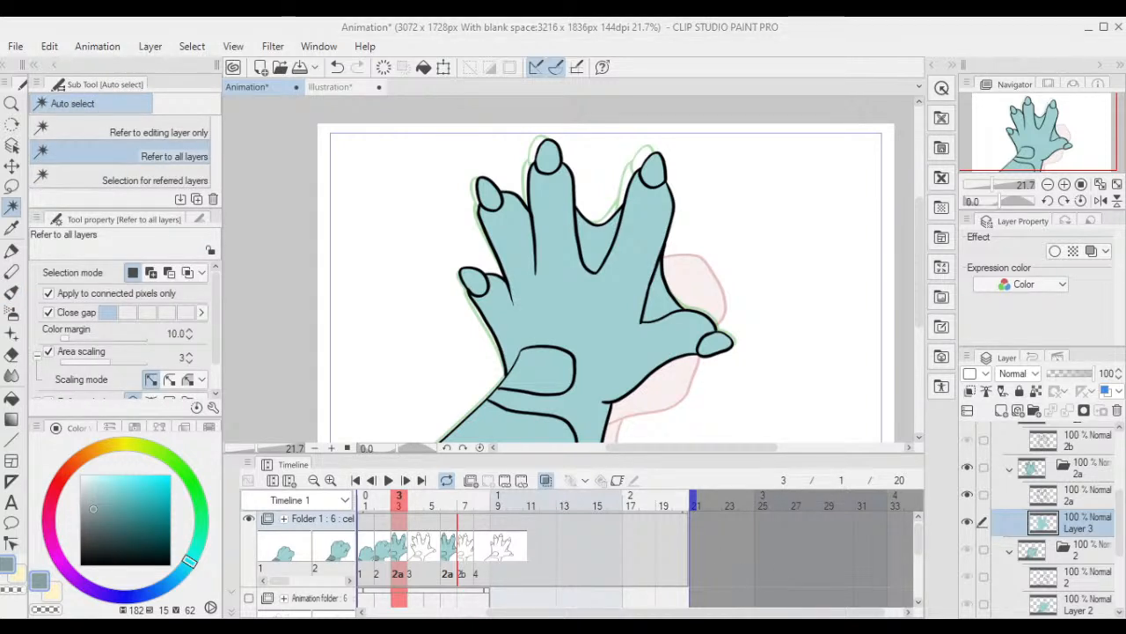
click(533, 356)
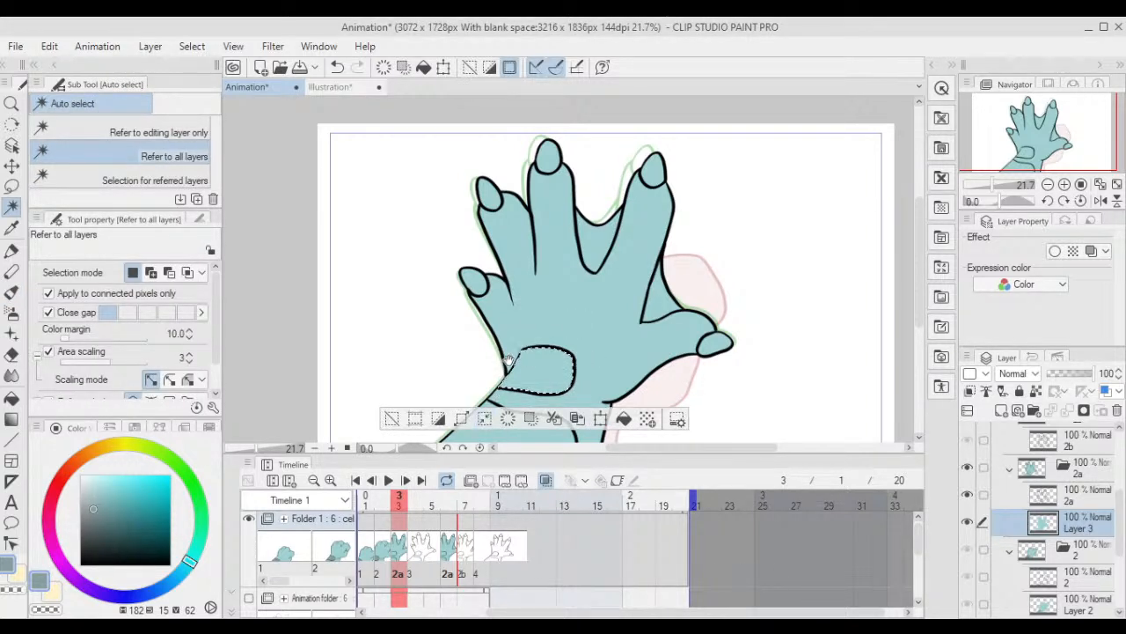
drag(509, 361, 528, 297)
shift+click(518, 381)
key(alt+Delete)
key(ctrl+d)
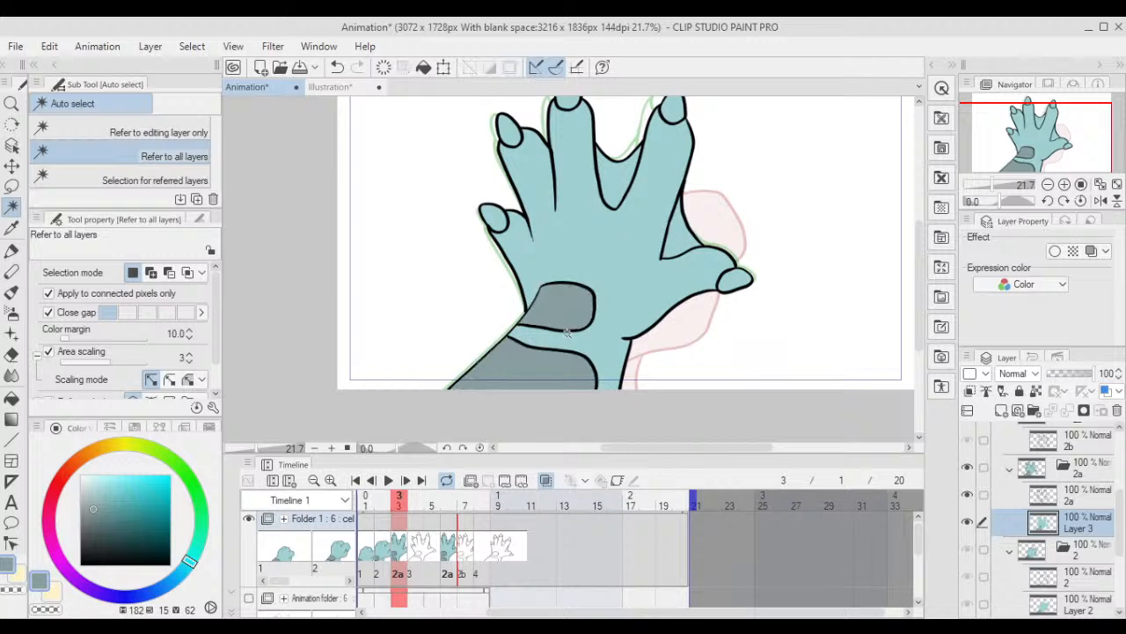
- Sample the pale blue of cel 2's claw as the drawing colour
key(p)
click(1091, 580)
key(x)
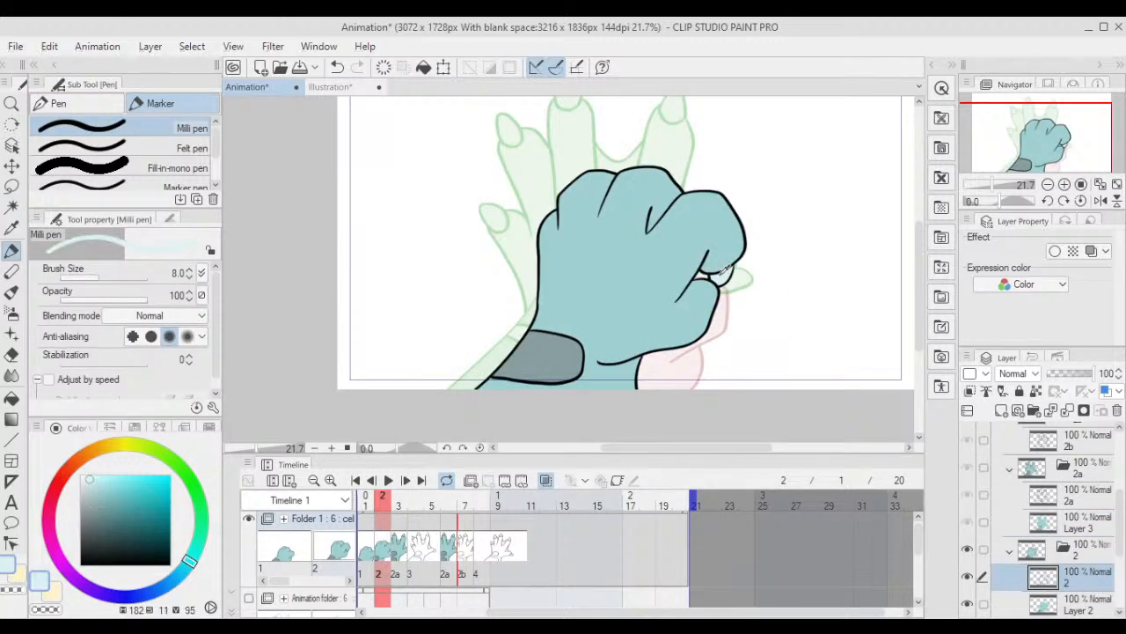
- Select all five claws on cel 2a, fill them with the pale blue on Layer 3 and deselect
click(1091, 523)
key(w)
click(734, 280)
drag(631, 100, 650, 159)
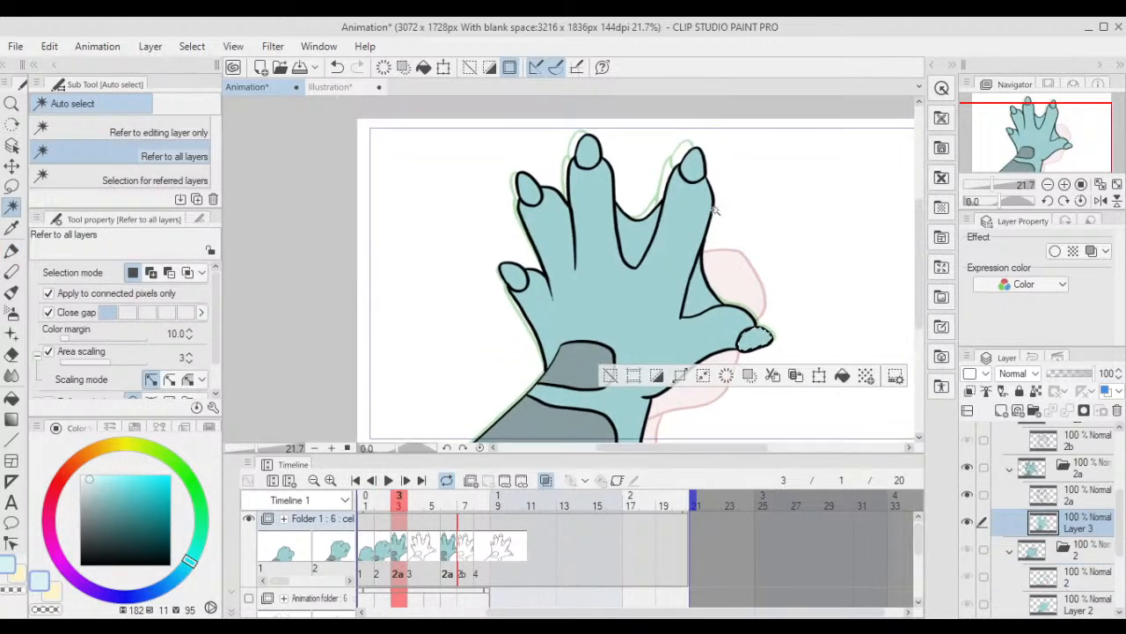
shift+click(692, 161)
shift+click(574, 145)
shift+click(531, 182)
shift+click(514, 277)
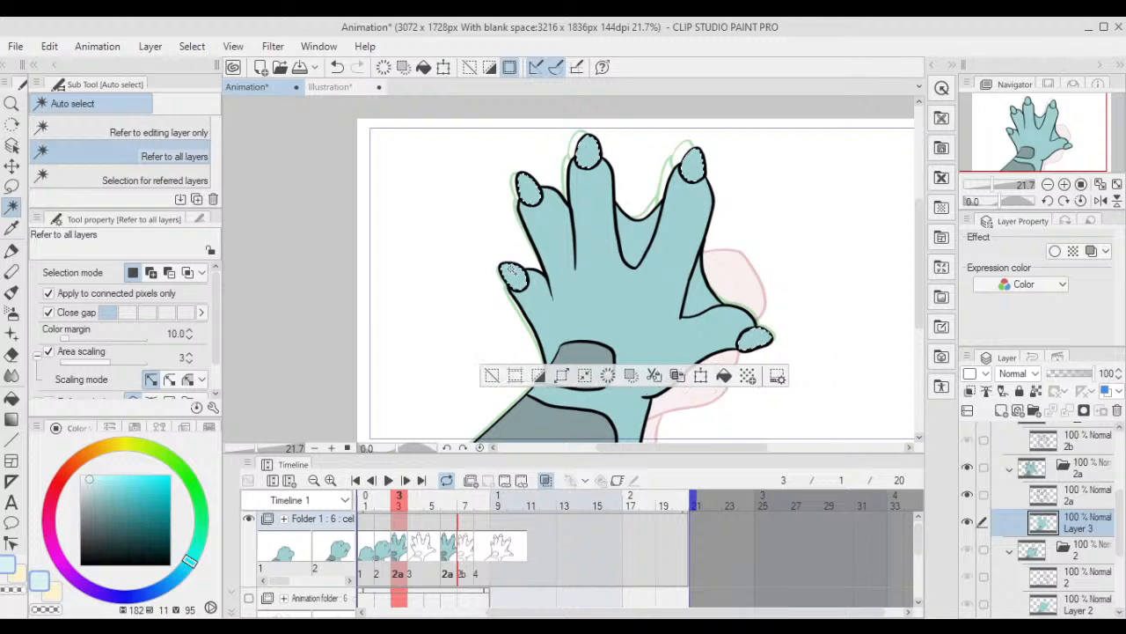
key(alt+Delete)
key(ctrl+d)
scroll(550, 221, down, 2)
scroll(660, 436, up, 4)
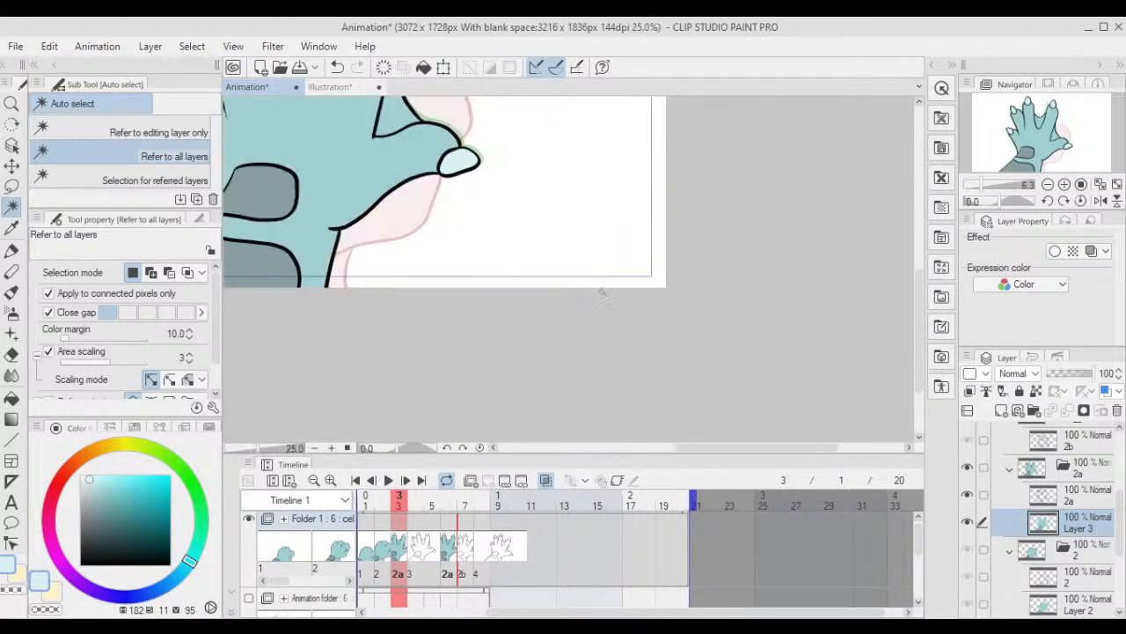
- Sample the dark teal from the reference illustration and fill cel 2a's two finger-webbing areas with it on Layer 3
key(p)
click(330, 86)
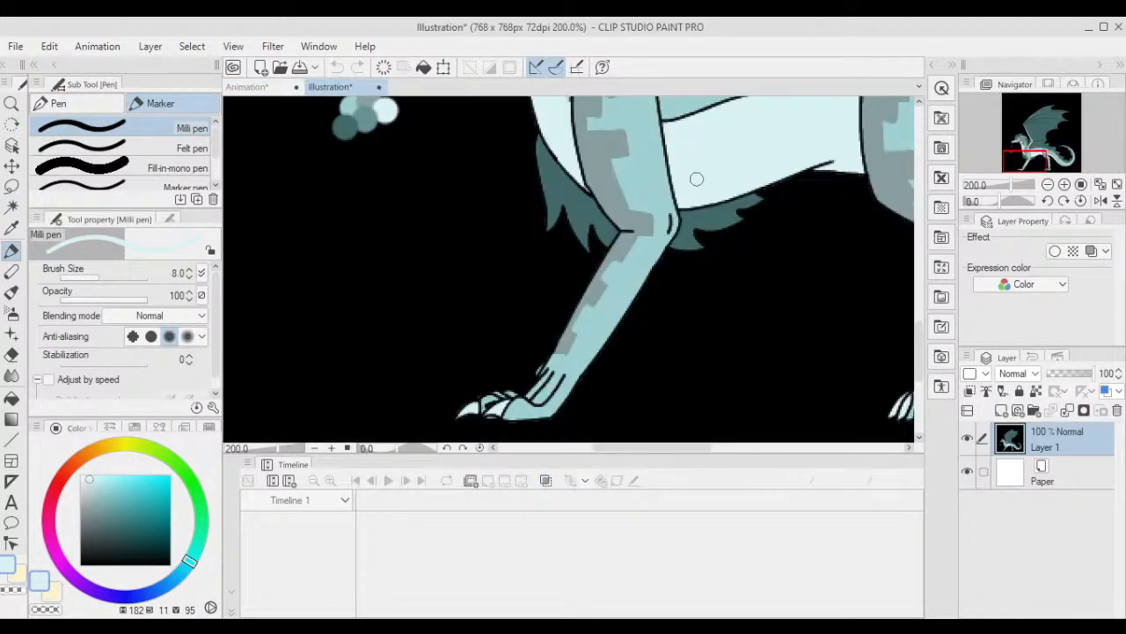
alt+click(561, 176)
click(247, 86)
key(w)
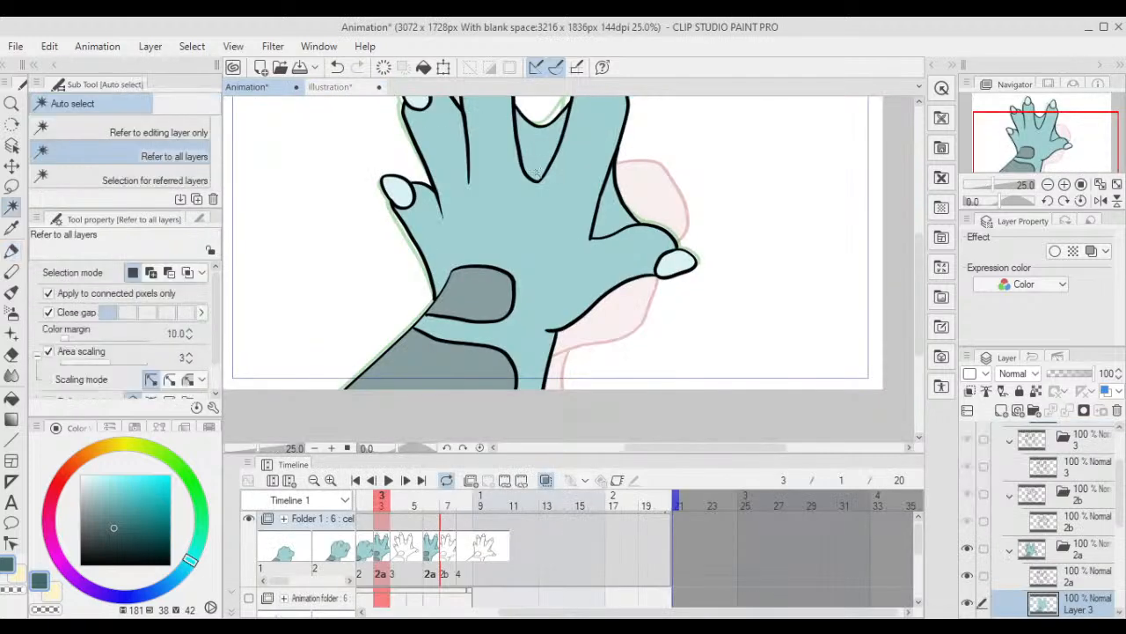
click(534, 126)
shift+click(606, 197)
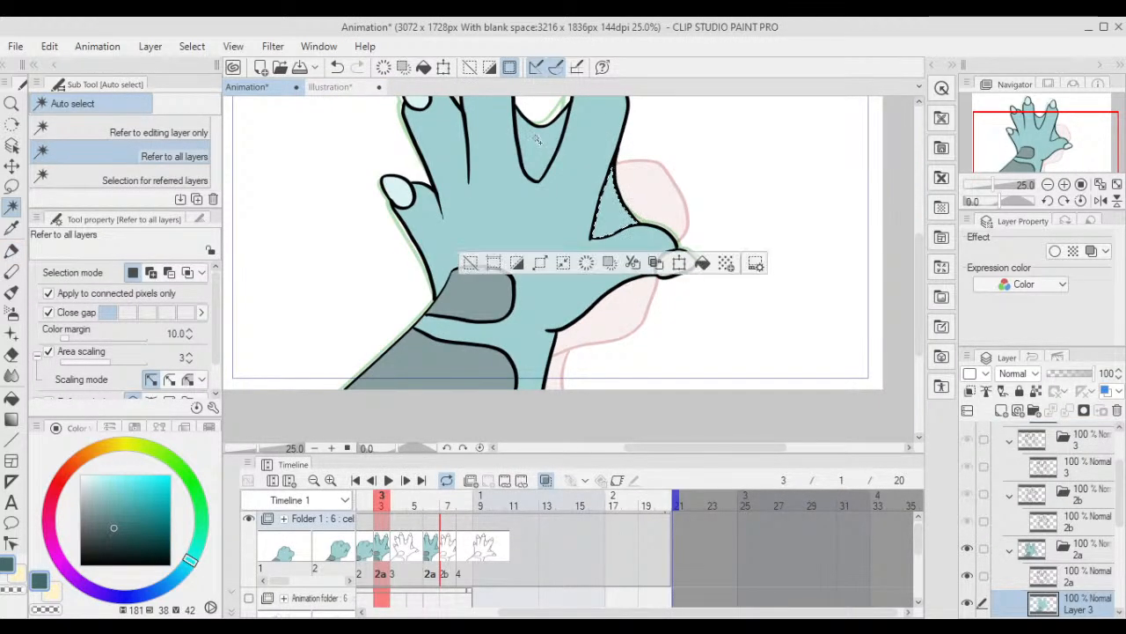
key(alt+BackSpace)
key(ctrl+d)
key(ctrl+0)
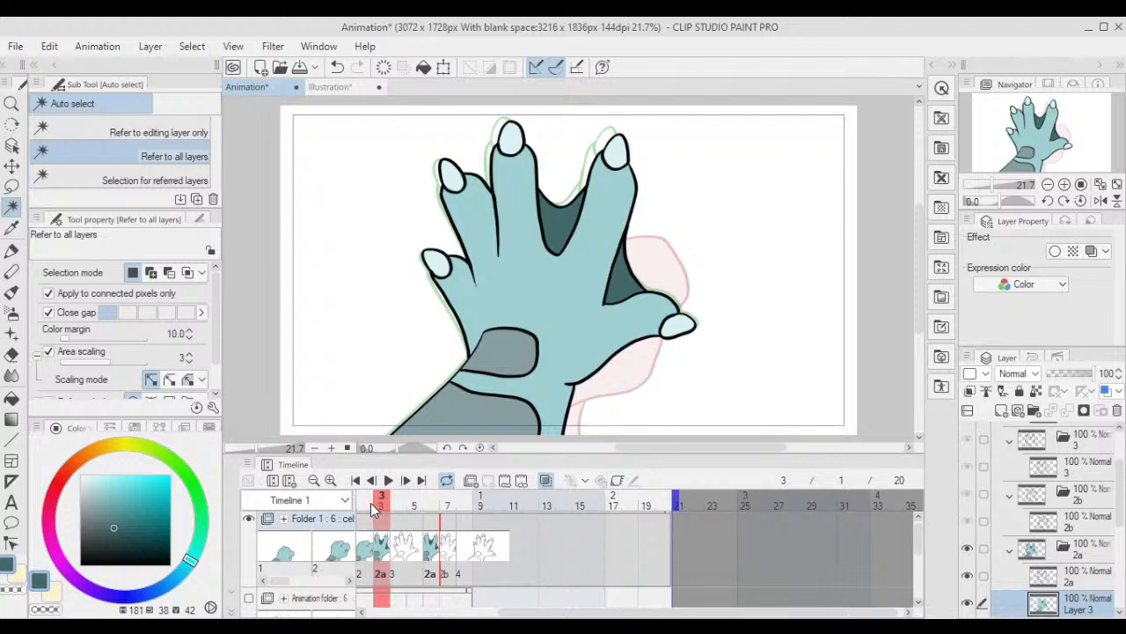
- Play the animation from the start to review the coloured cels, and stop playback
mouse_move(373, 509)
mouse_down()
mouse_move(364, 503)
mouse_move(479, 505)
mouse_move(350, 509)
mouse_up()
click(390, 483)
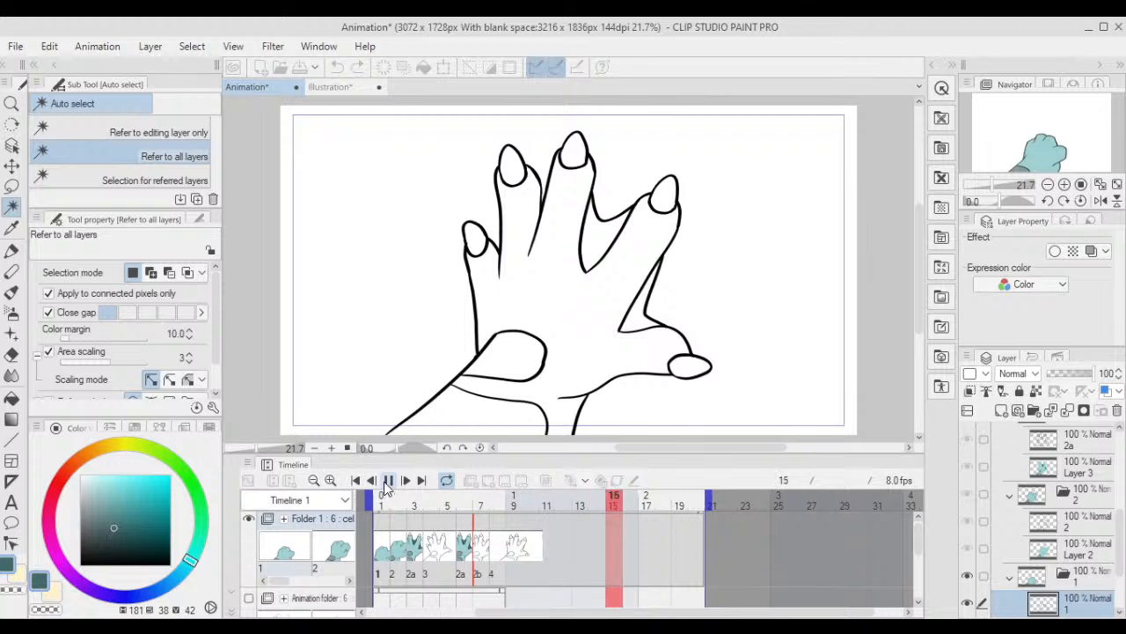
click(387, 481)
- Add a layer beneath cel 3's line art and fill its whole hand shape with the light teal sampled from cel 2a
click(431, 555)
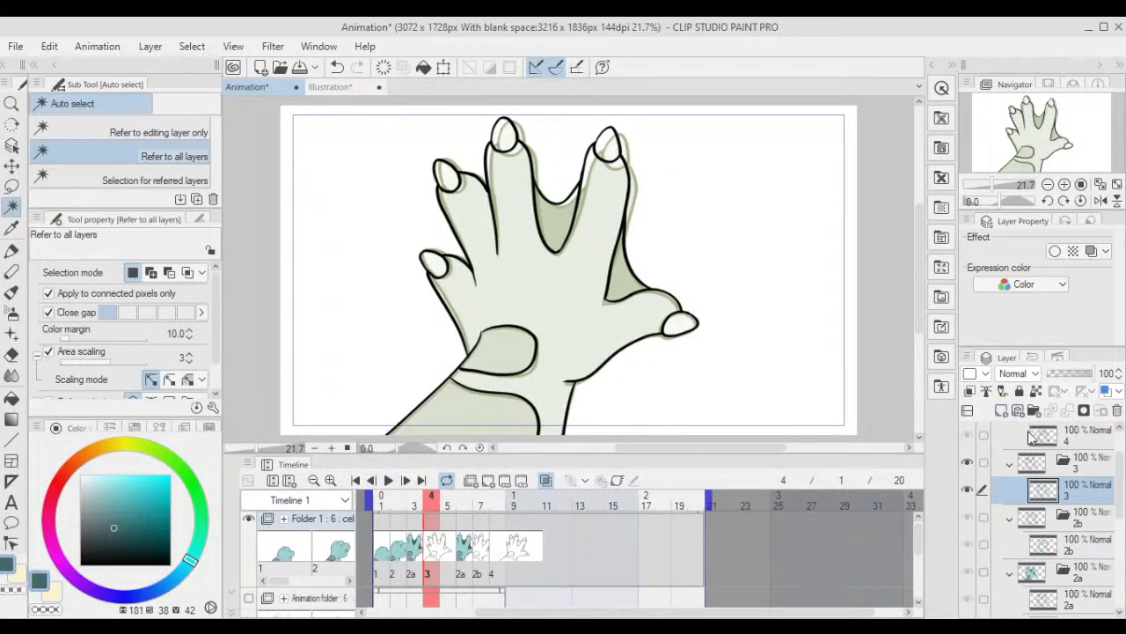
click(1002, 414)
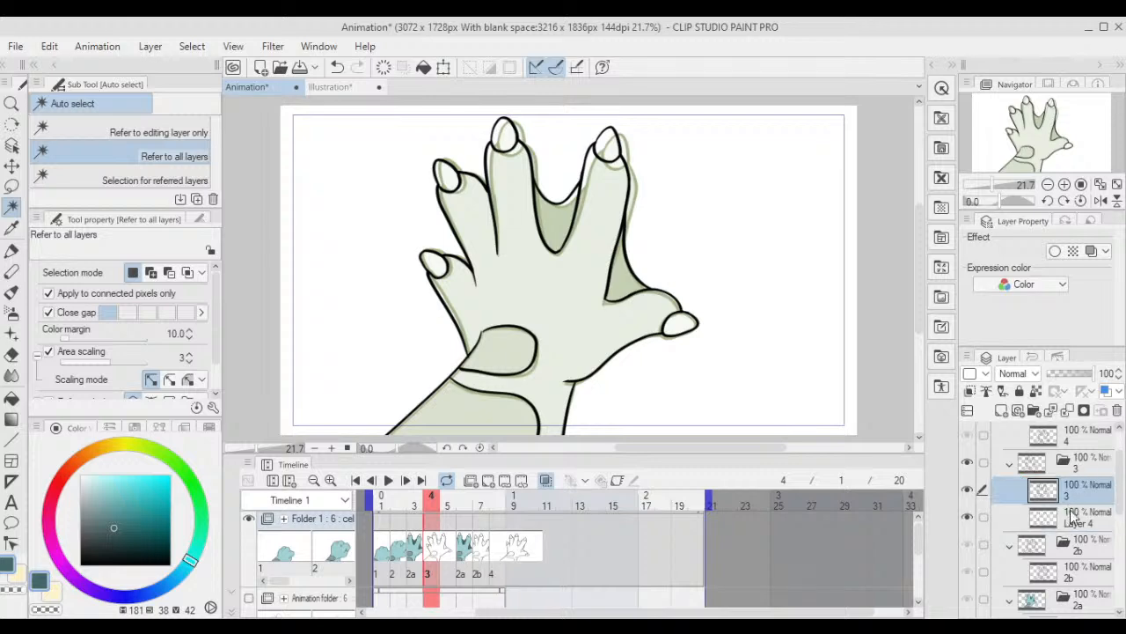
click(745, 307)
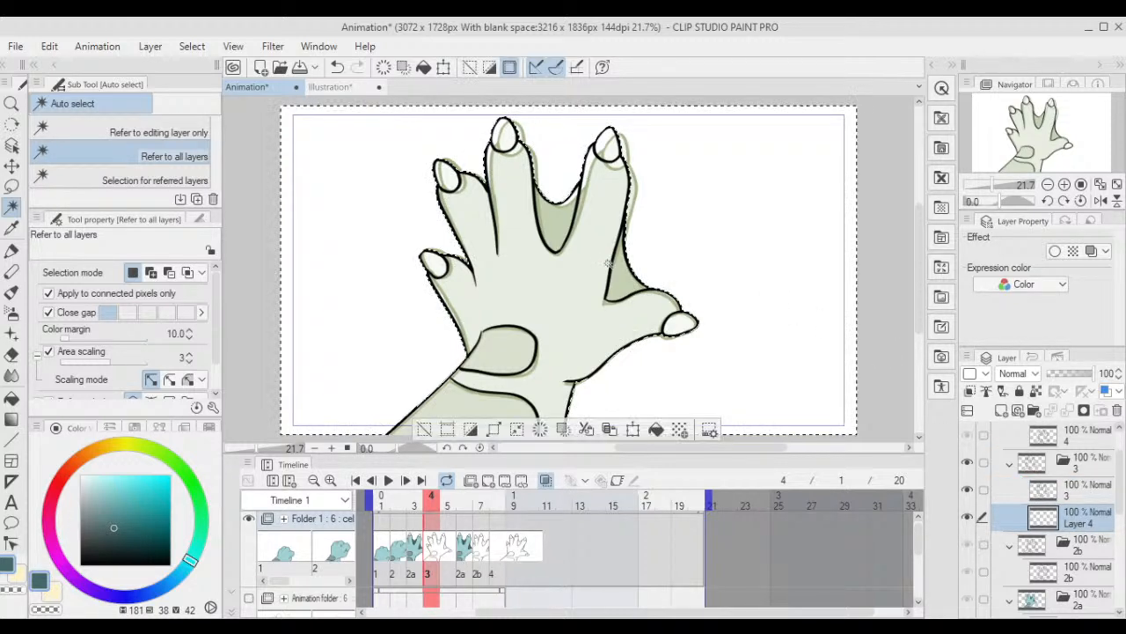
click(1086, 547)
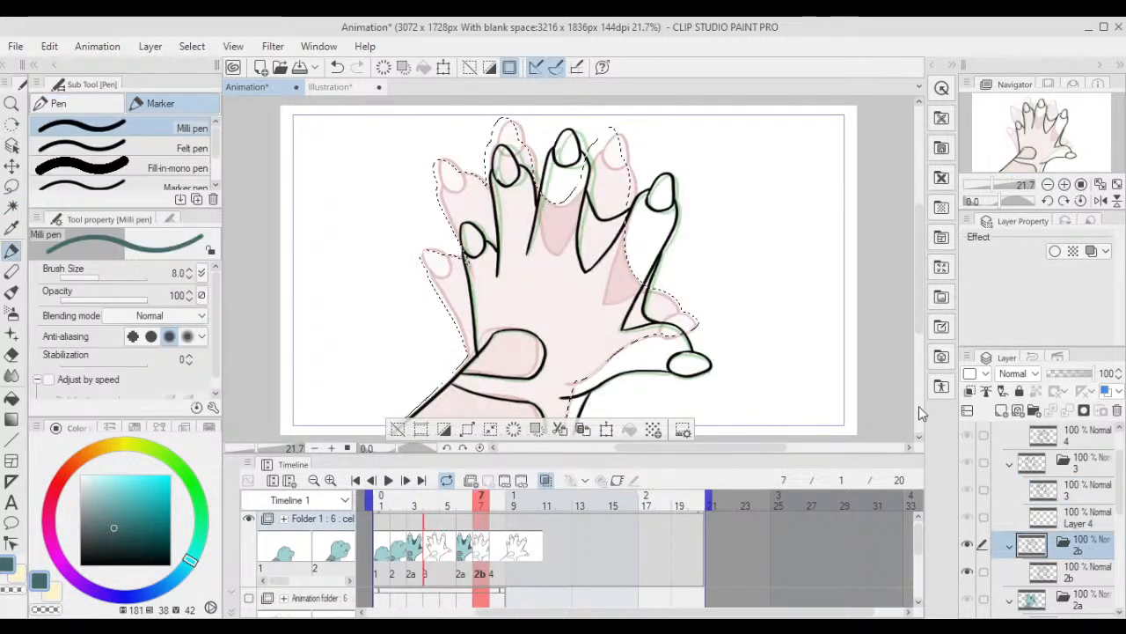
click(1091, 601)
click(1095, 515)
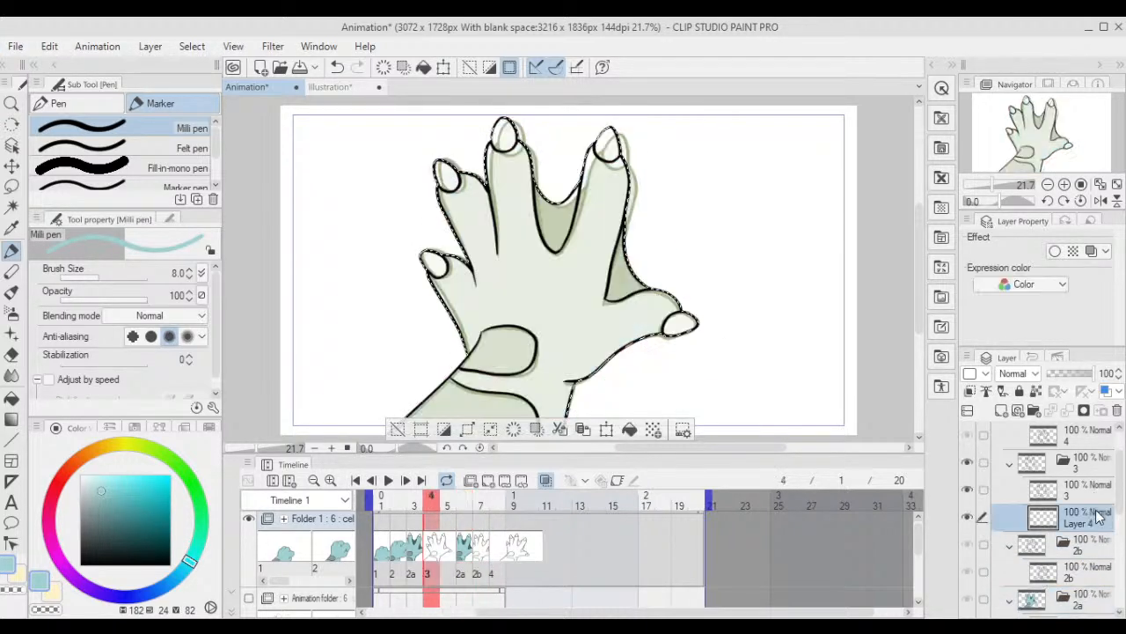
key(alt+Delete)
key(ctrl+d)
- Sample the dark teal from cel 2a's webbing and fill cel 3's two webbing areas with it on Layer 4
click(1099, 604)
alt+click(622, 295)
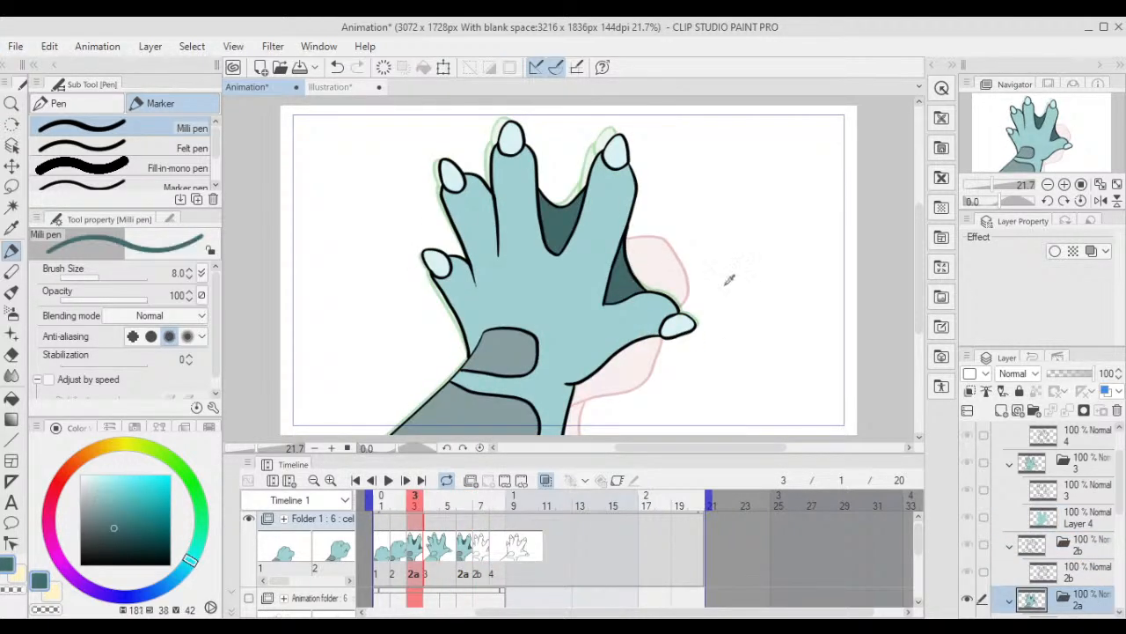
click(1091, 519)
key(w)
click(621, 250)
shift+click(553, 215)
key(alt+Delete)
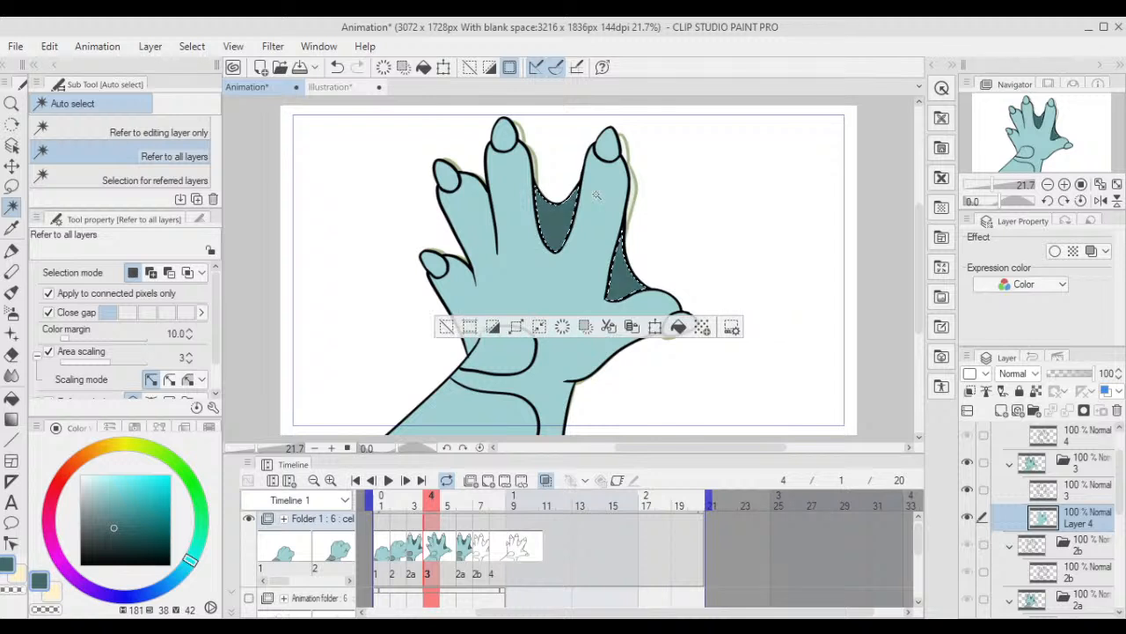
key(ctrl+d)
- Sample the pale blue from cel 2a's claw and fill all five of cel 3's claws with it on Layer 4
click(1089, 607)
key(p)
alt+click(684, 322)
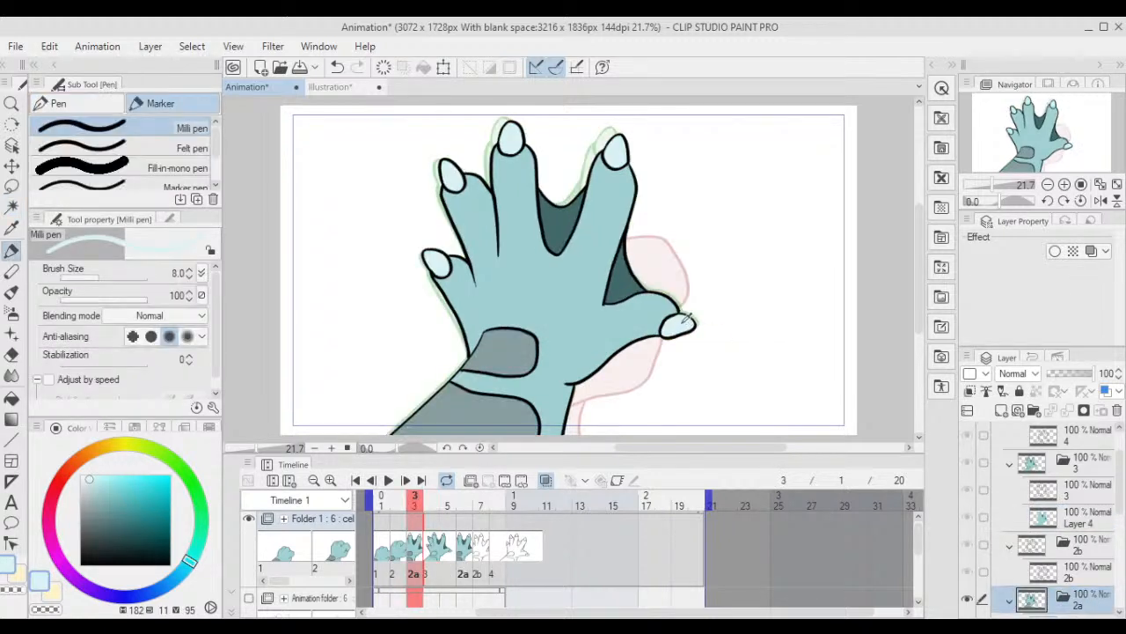
click(1088, 517)
key(w)
click(611, 148)
shift+click(679, 324)
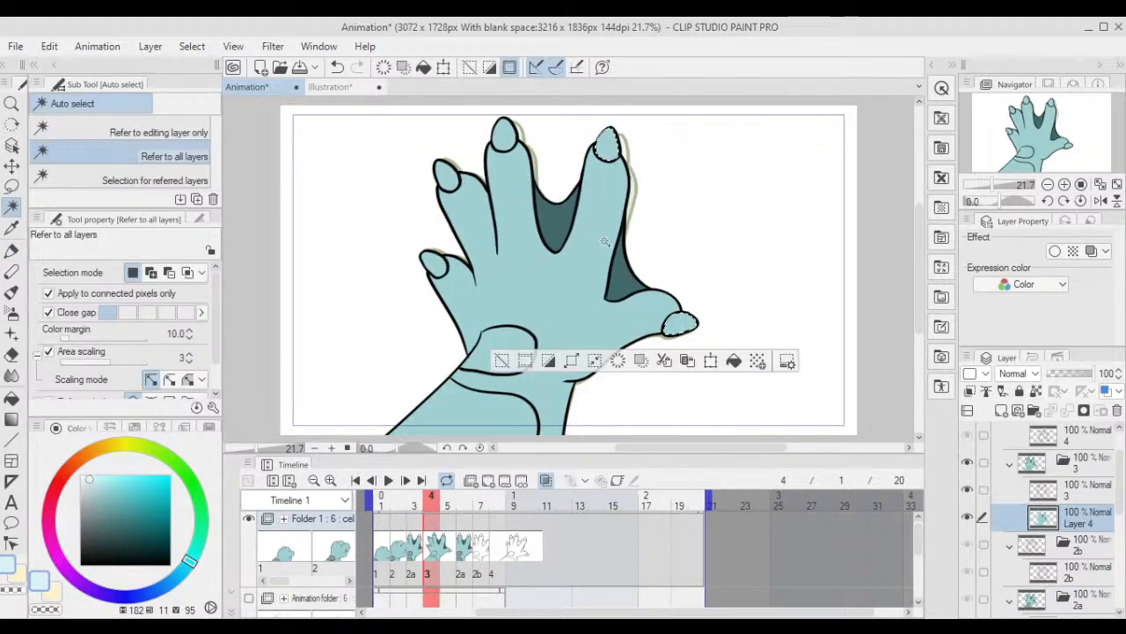
shift+click(509, 143)
shift+click(446, 180)
shift+click(435, 262)
key(alt+Delete)
key(ctrl+d)
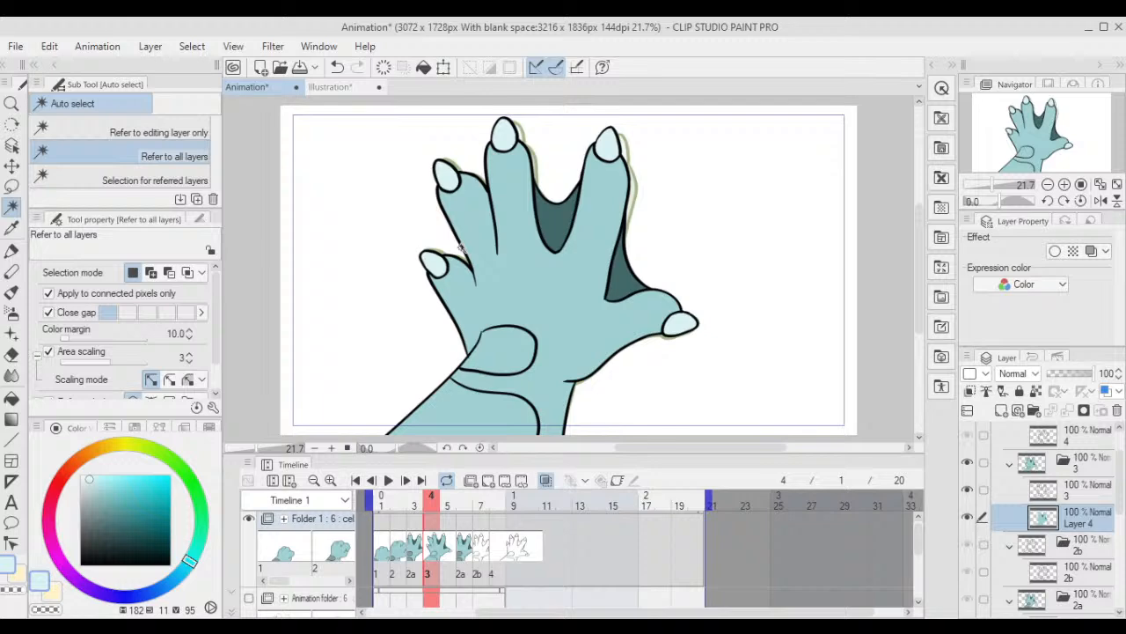
- Sample the grey-teal from cel 2a and fill cel 3's palm patch and lower forearm area with it on Layer 4
click(1087, 607)
key(p)
alt+click(525, 347)
click(1092, 519)
key(w)
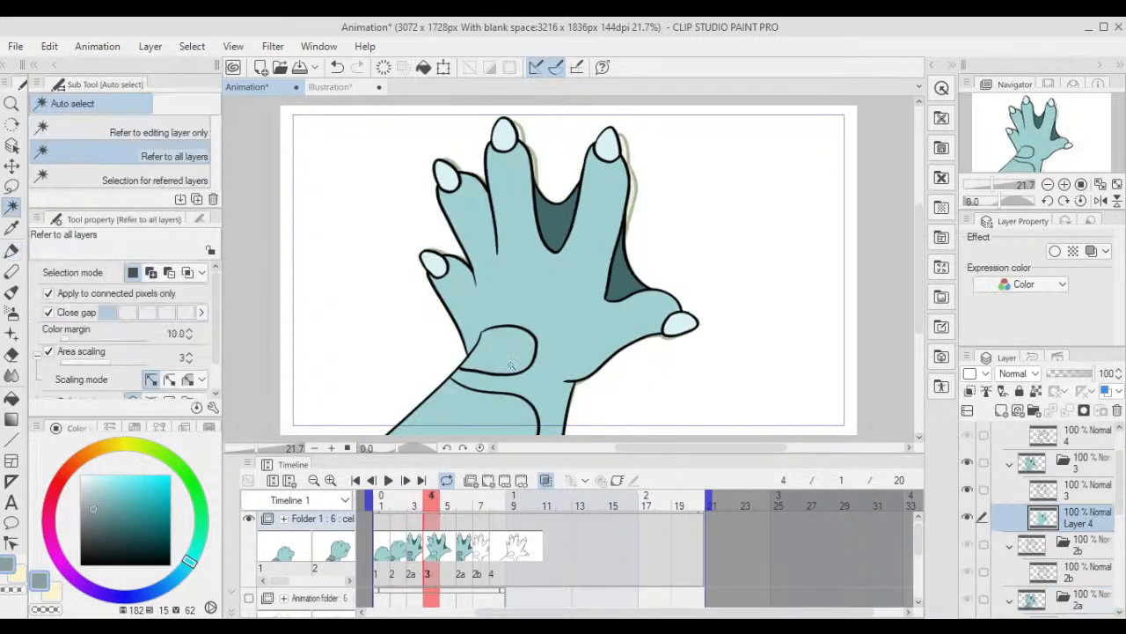
click(511, 364)
shift+click(489, 410)
key(alt+Delete)
key(ctrl+d)
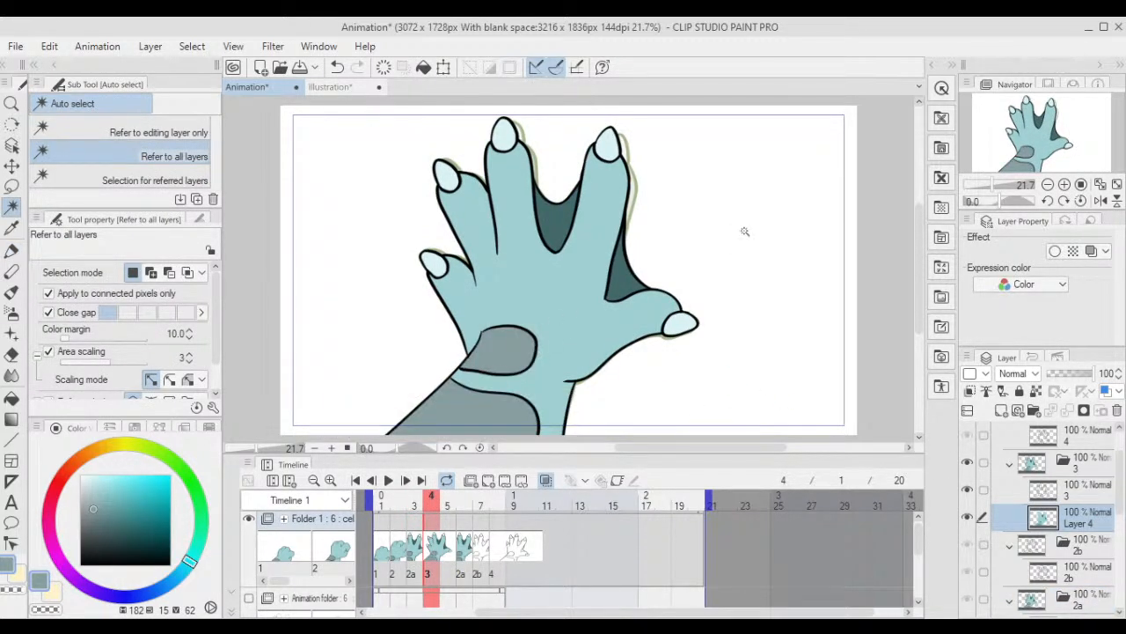
- Add a layer beneath cel 2b's line art and fill its whole hand shape with cel 2a's light teal
click(1082, 570)
click(1000, 410)
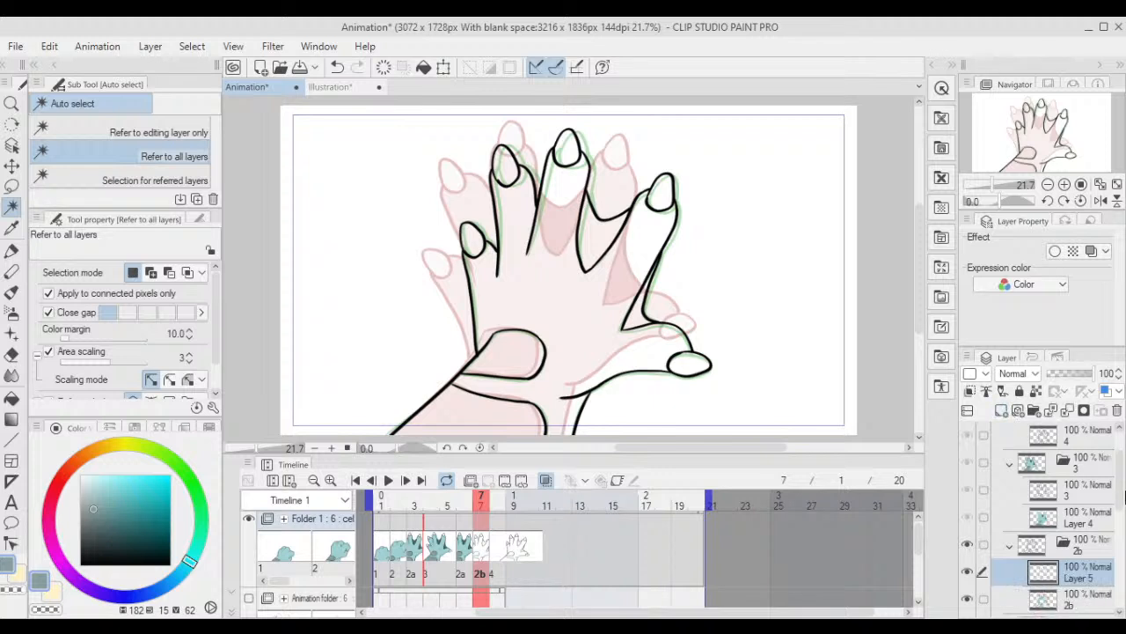
scroll(1123, 491, down, 3)
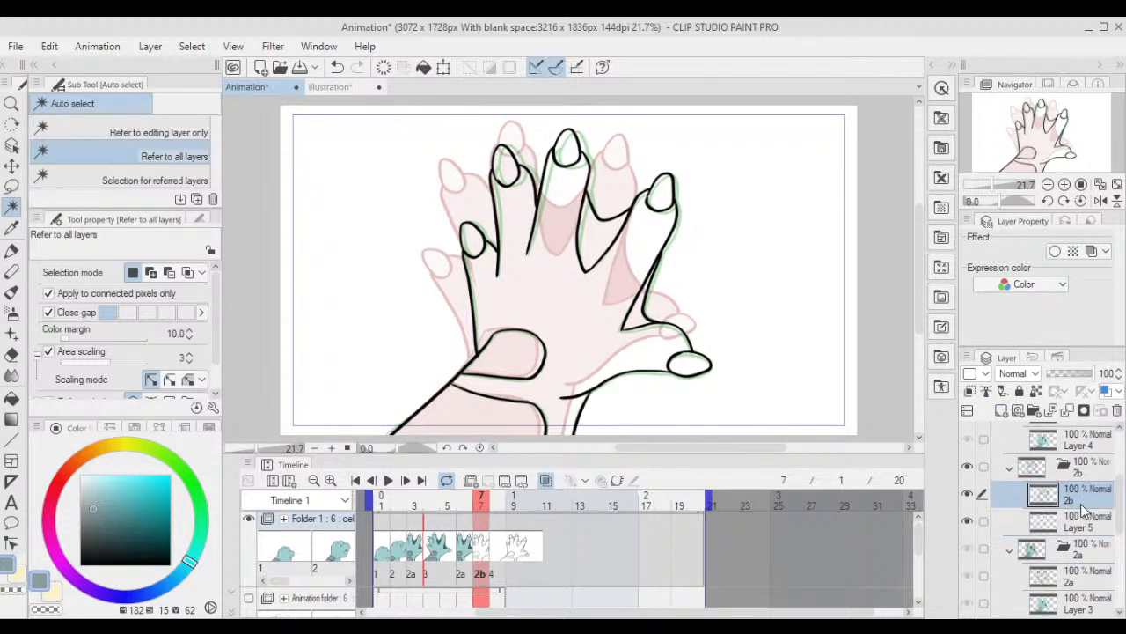
click(759, 330)
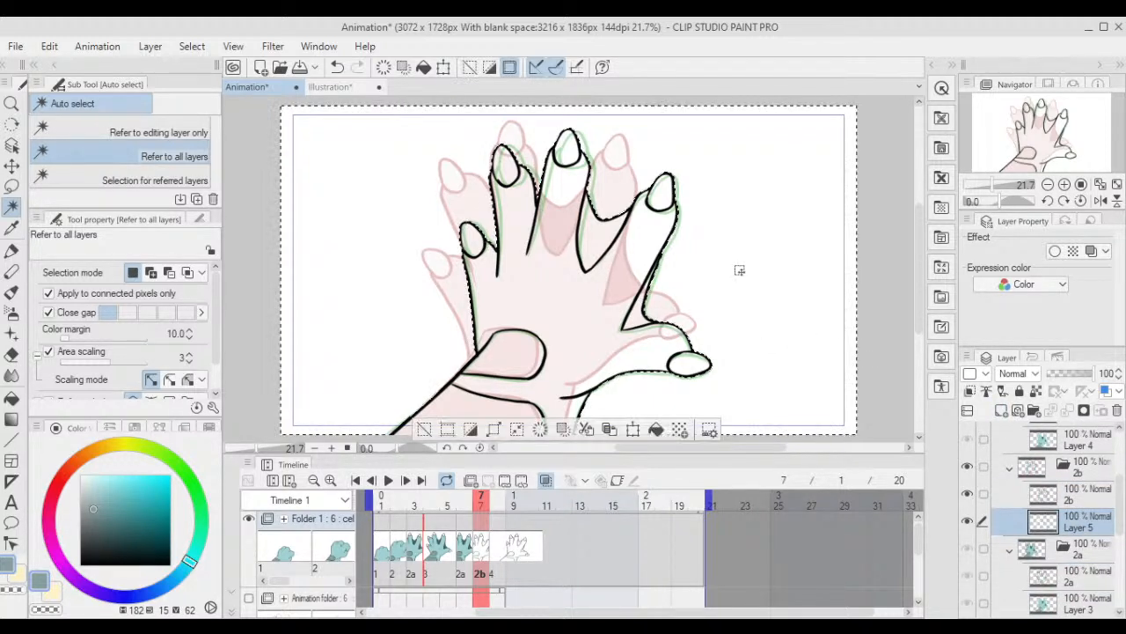
key(p)
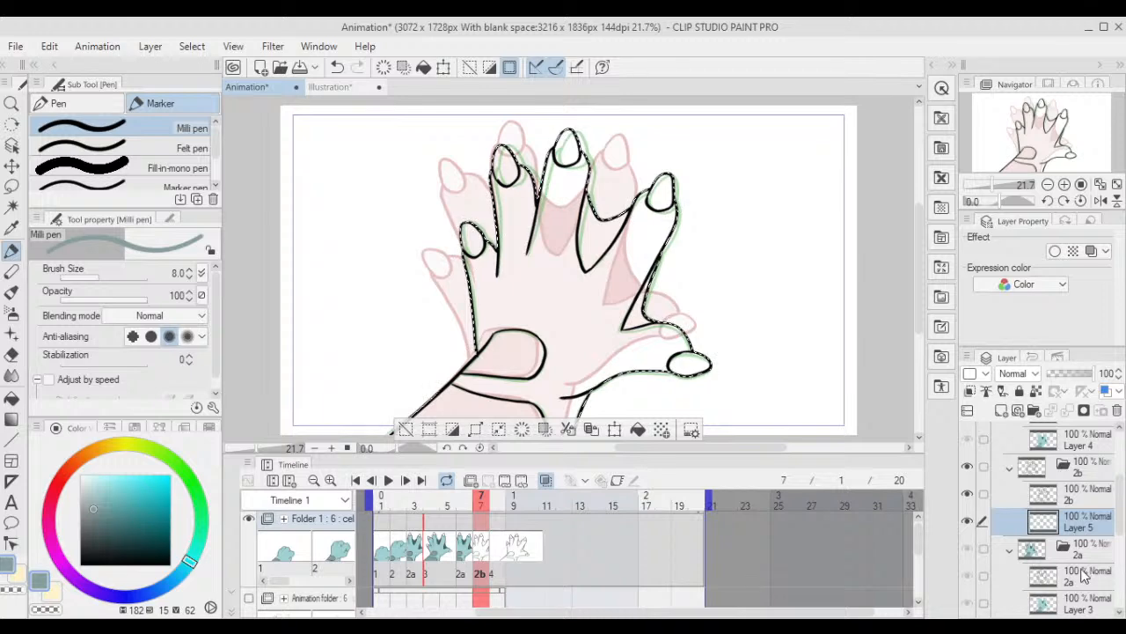
click(1090, 574)
click(1094, 524)
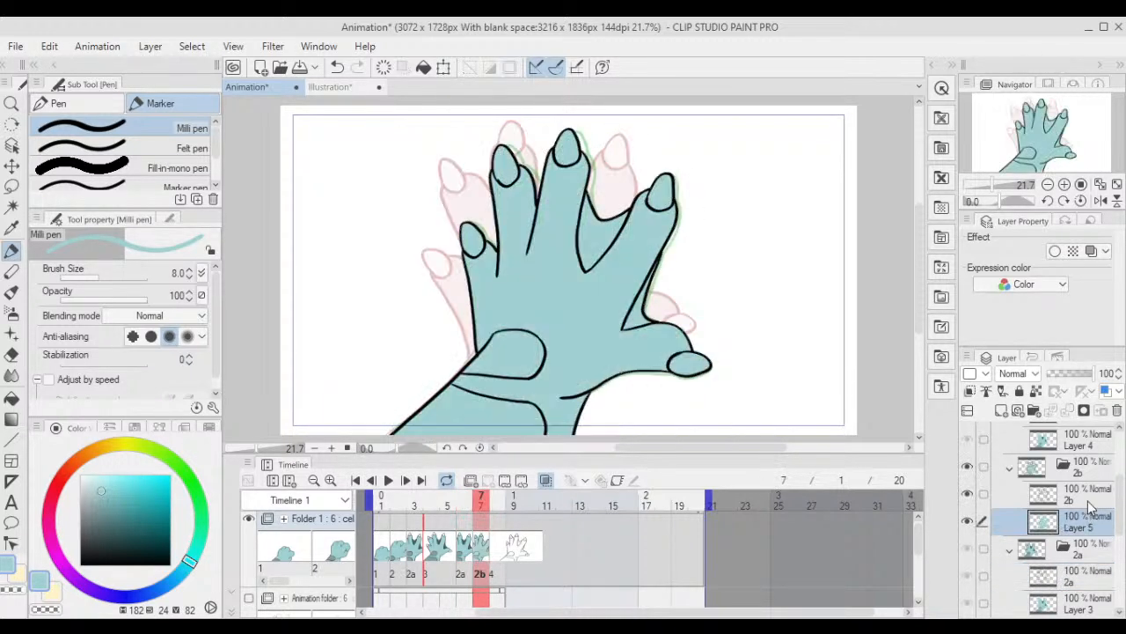
- Sample the grey-teal from cel 2a and fill cel 2b's palm patch and lower forearm area with it
click(1078, 583)
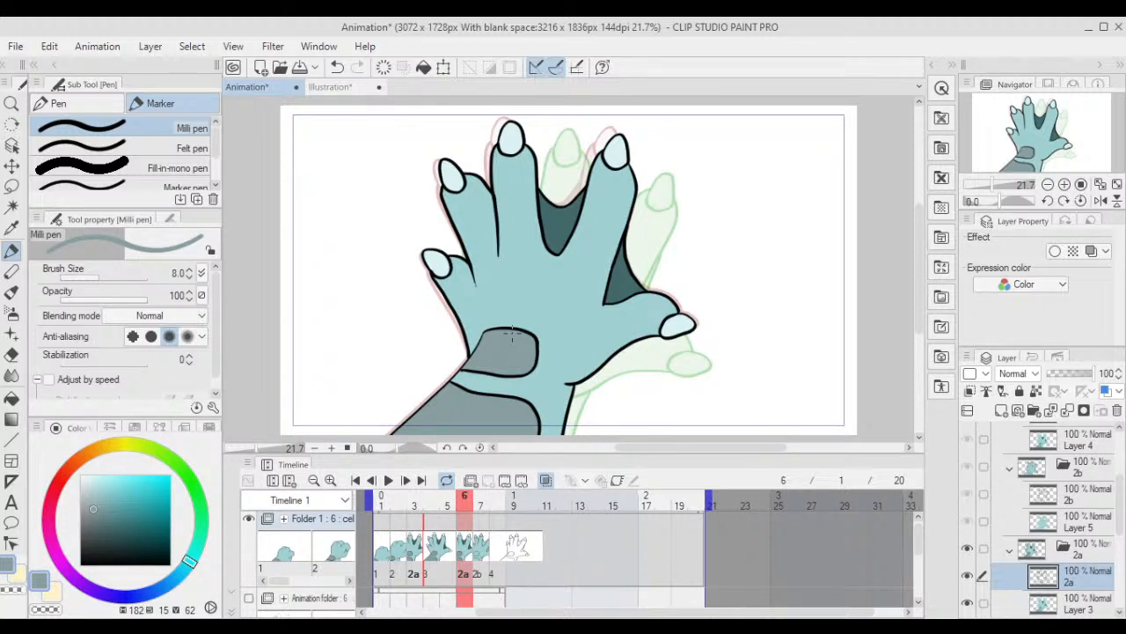
key(b)
click(1097, 525)
key(w)
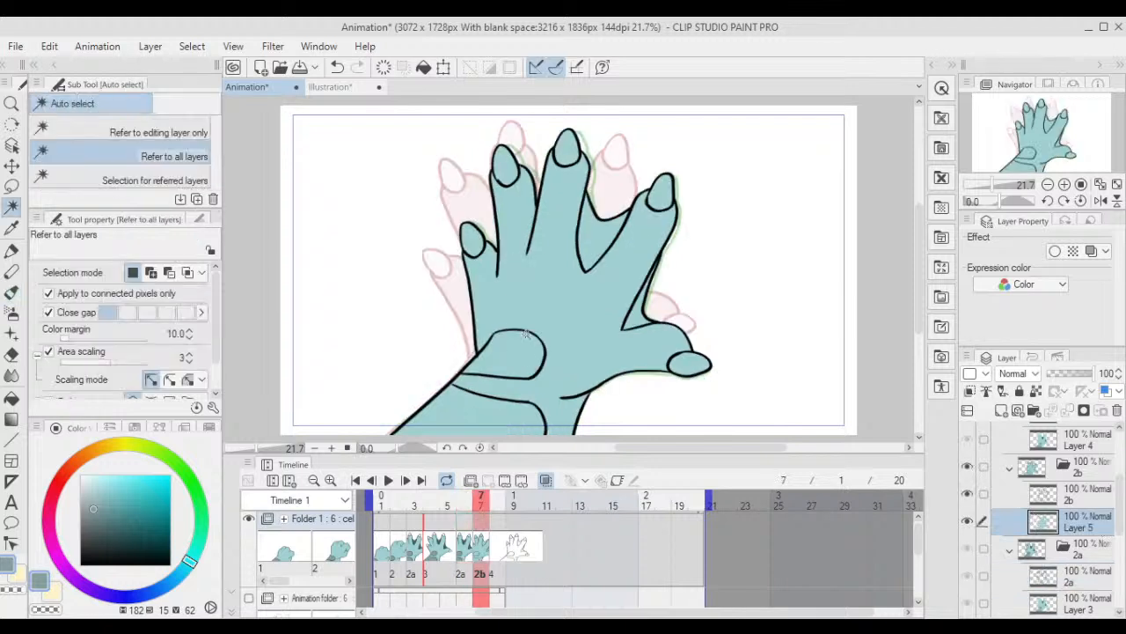
click(517, 350)
click(519, 407)
shift+click(538, 422)
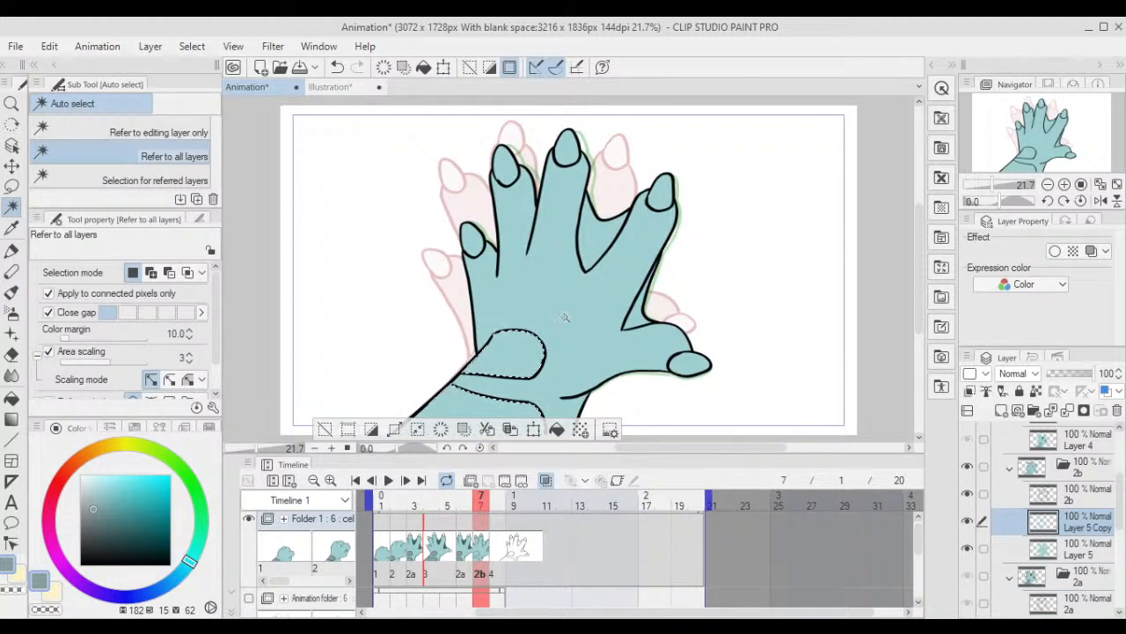
key(alt+Delete)
key(ctrl+d)
- Sample the dark teal from cel 2a's webbing and merge cel 2b's Layer 5 Copy down into Layer 5
key(p)
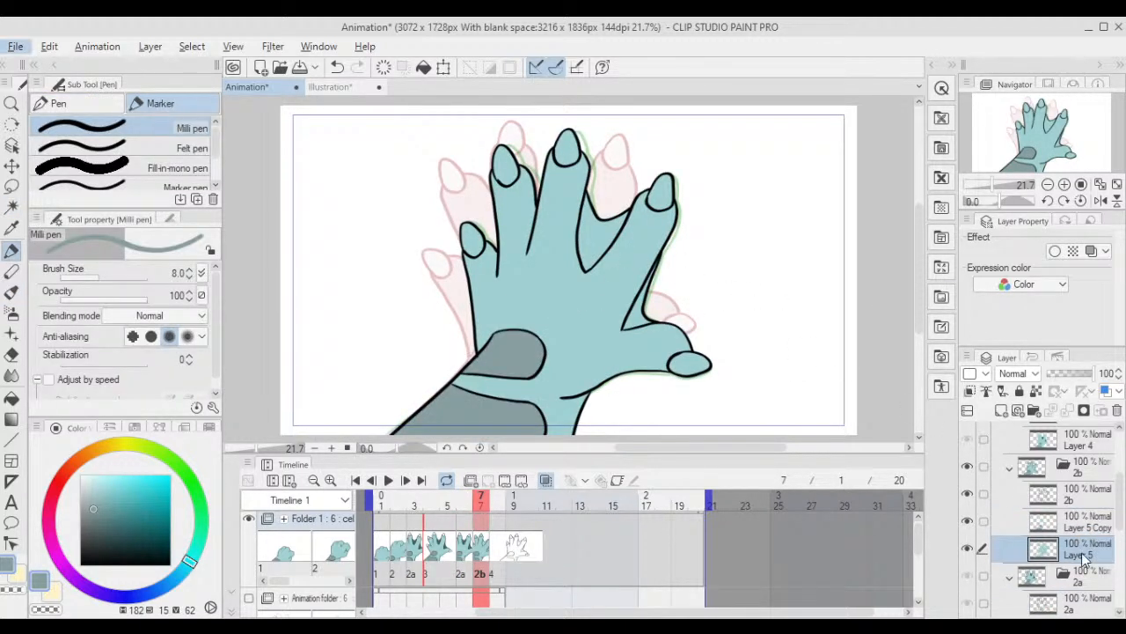
click(1095, 579)
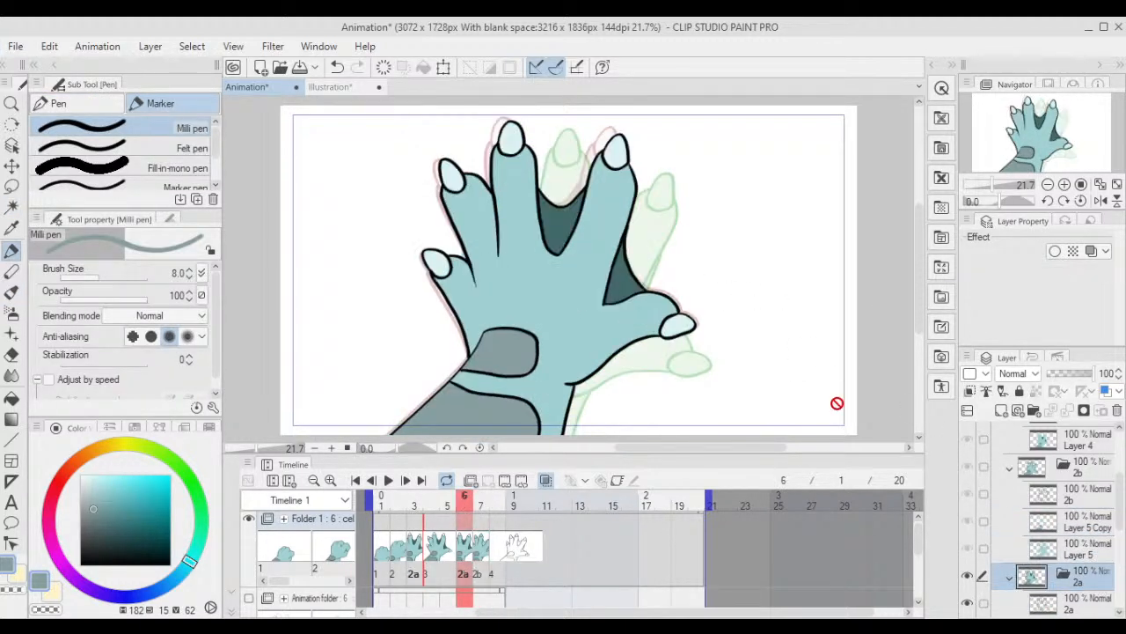
click(1096, 549)
key(w)
click(1076, 518)
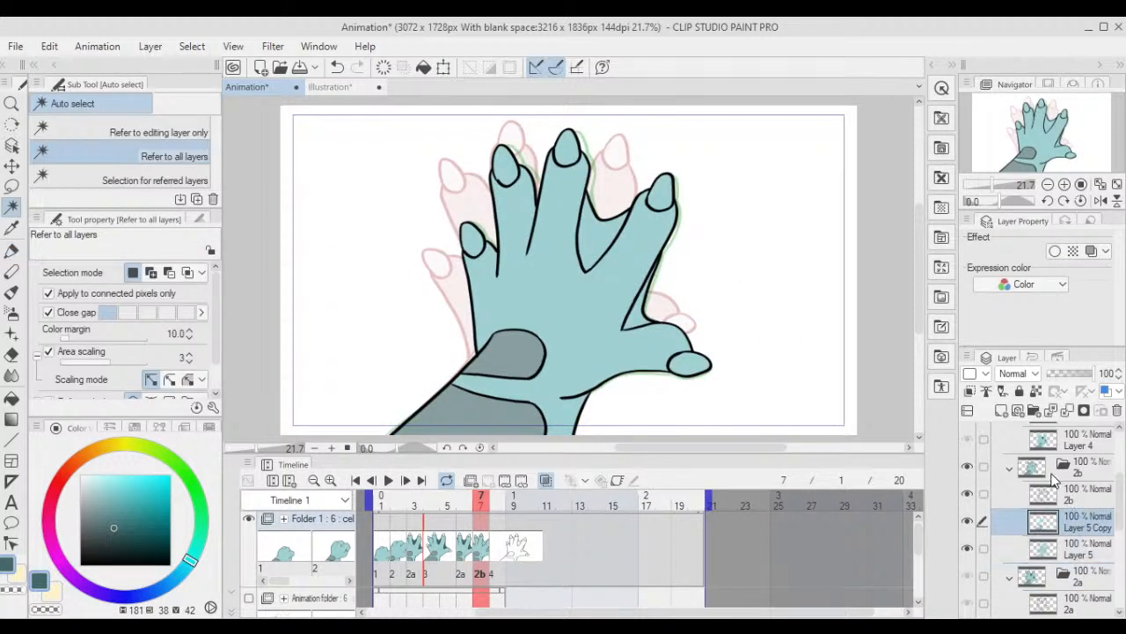
key(ctrl+e)
- Select cel 2b's two webbing areas, fill them with the dark teal on Layer 5 and deselect
click(695, 368)
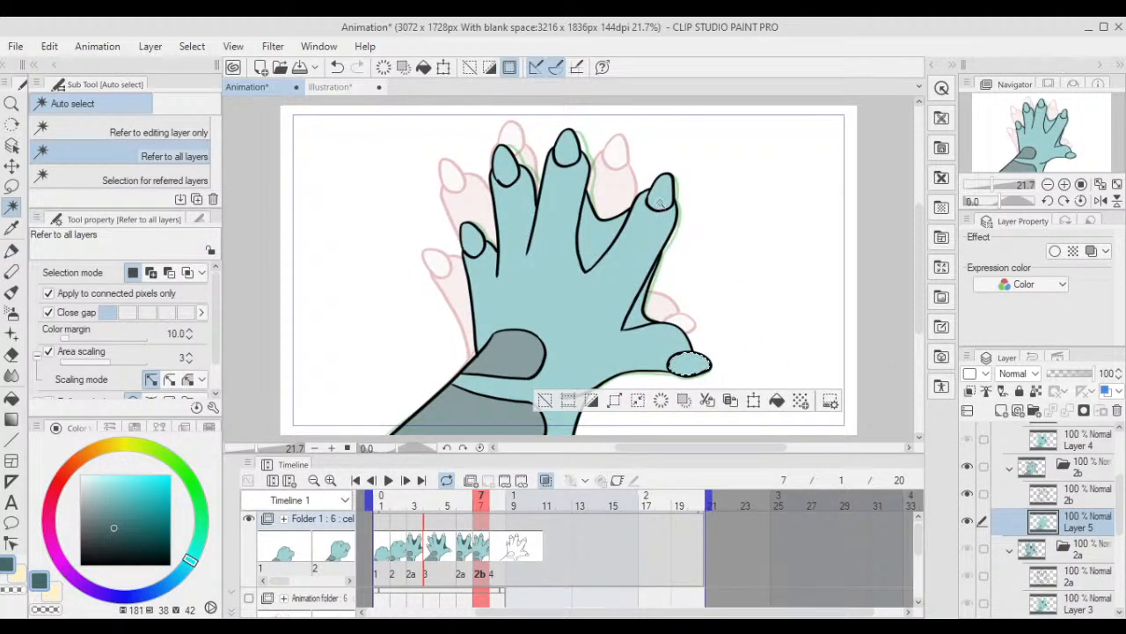
click(606, 242)
shift+click(635, 320)
key(alt+Delete)
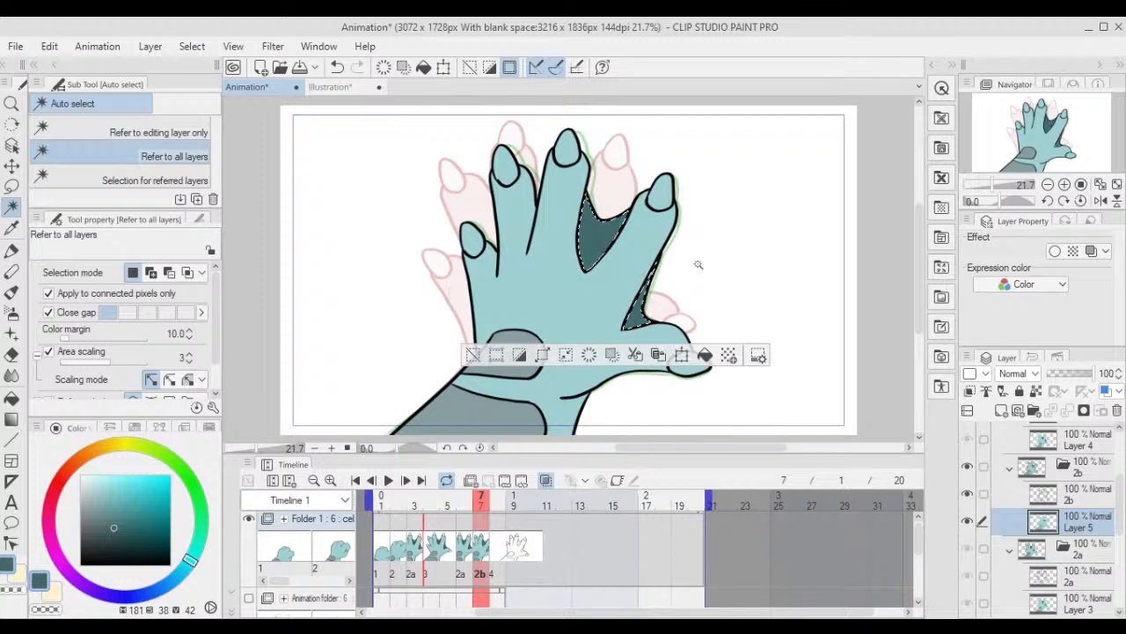
key(ctrl+d)
- Sample the pale blue from cel 2a's claw and fill all five of cel 2b's claws with it on Layer 5
key(p)
click(1081, 575)
alt+click(624, 154)
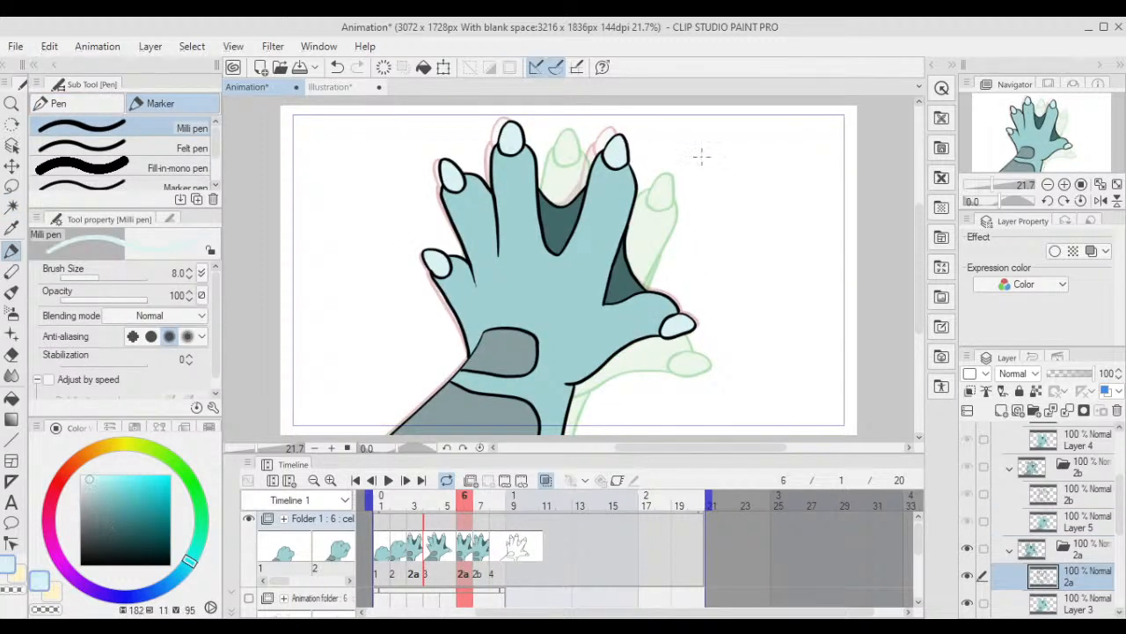
click(1091, 526)
key(w)
click(655, 192)
shift+click(691, 361)
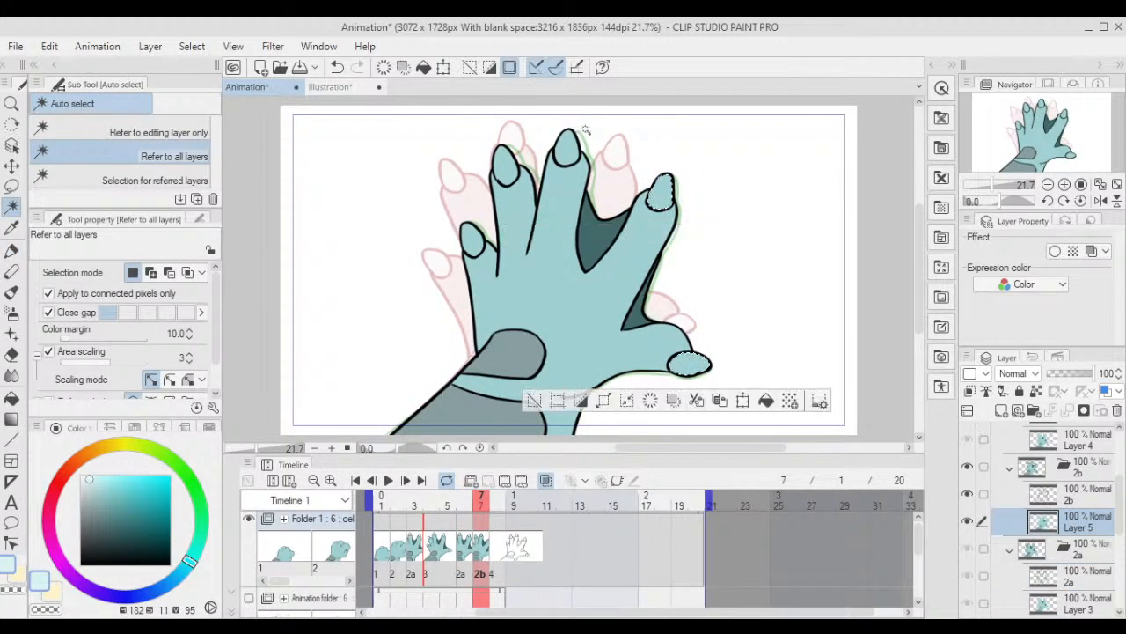
shift+click(572, 145)
key(ctrl+d)
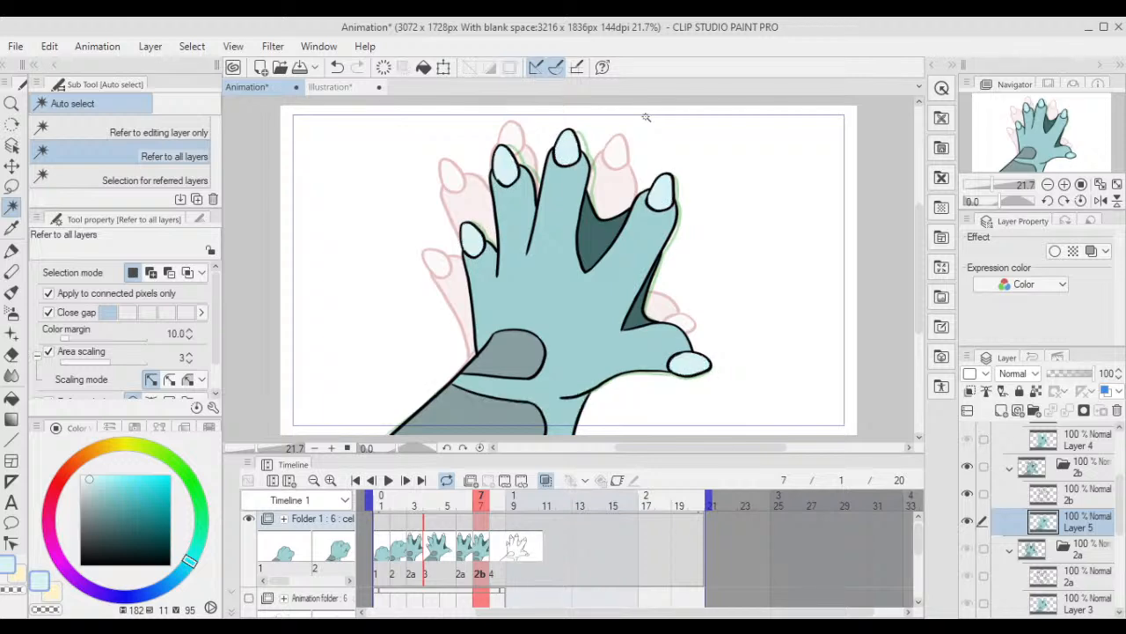
- Move the timeline's playhead to frame 8 to bring up cel 4
scroll(647, 117, down, 4)
scroll(646, 117, up, 2)
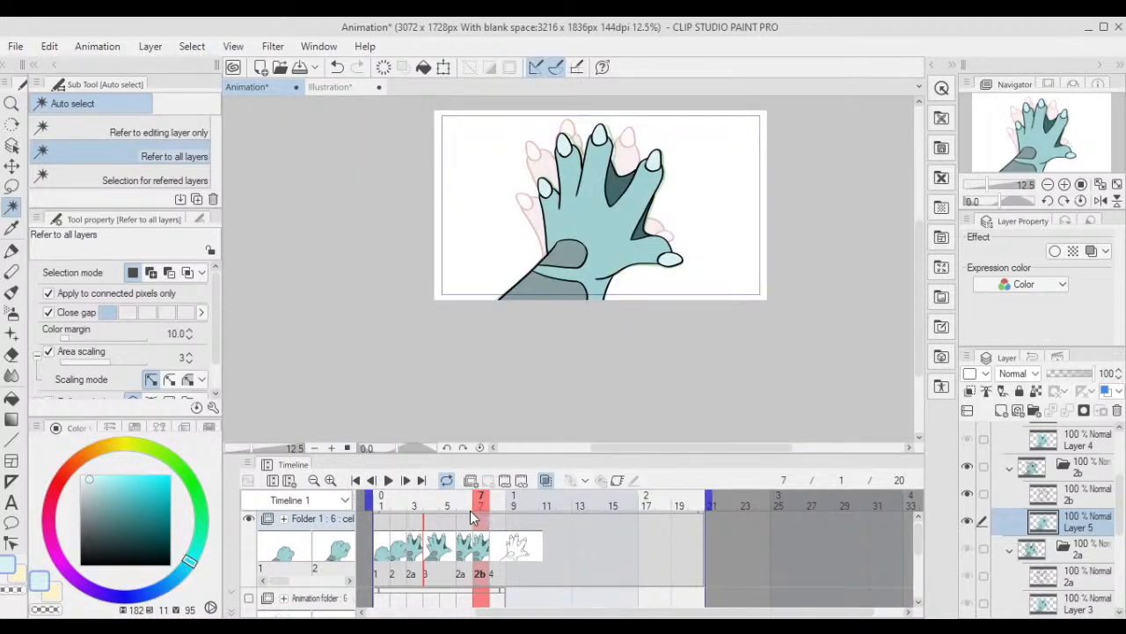
drag(471, 511, 499, 500)
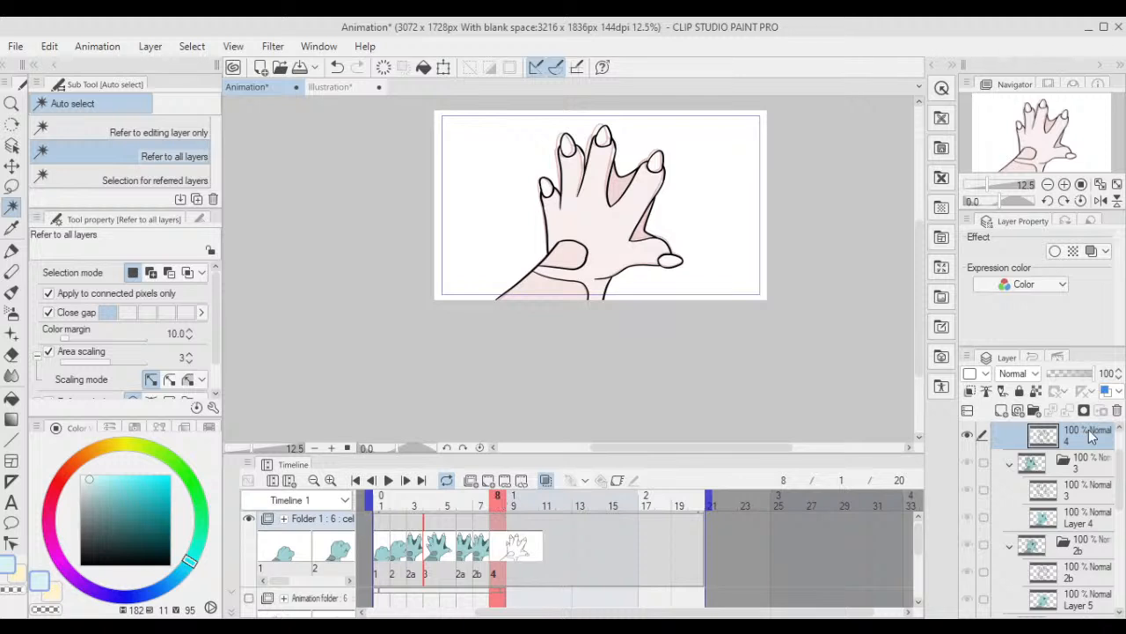
- Add a new layer to cel 4's folder and place it beneath the line art
drag(1119, 463, 1115, 440)
click(1001, 410)
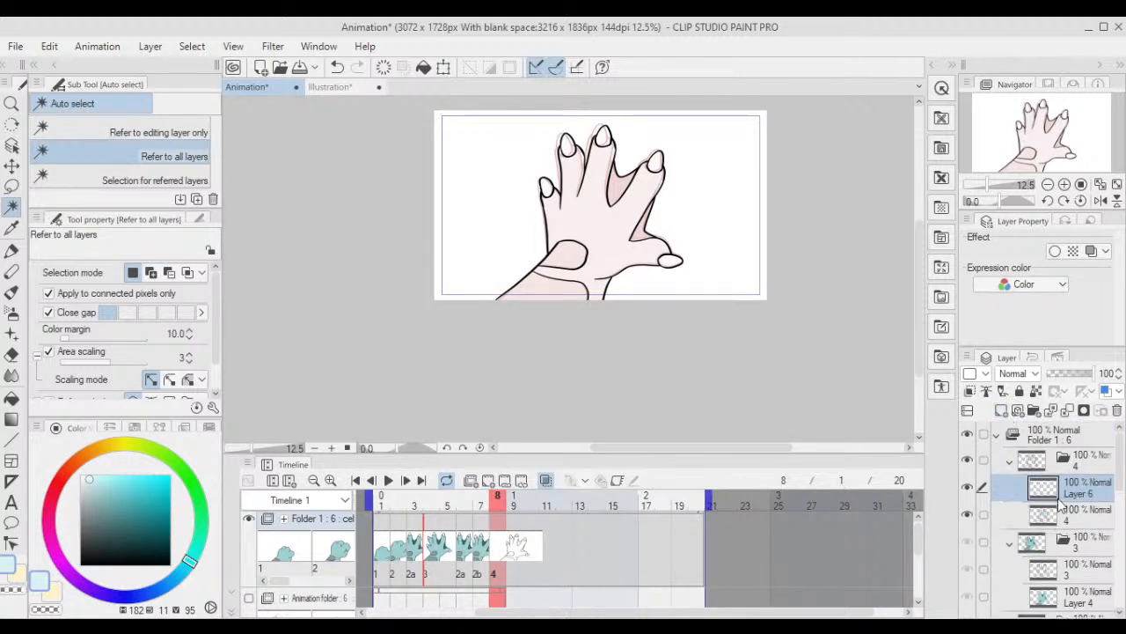
drag(1073, 516, 1064, 484)
click(1073, 515)
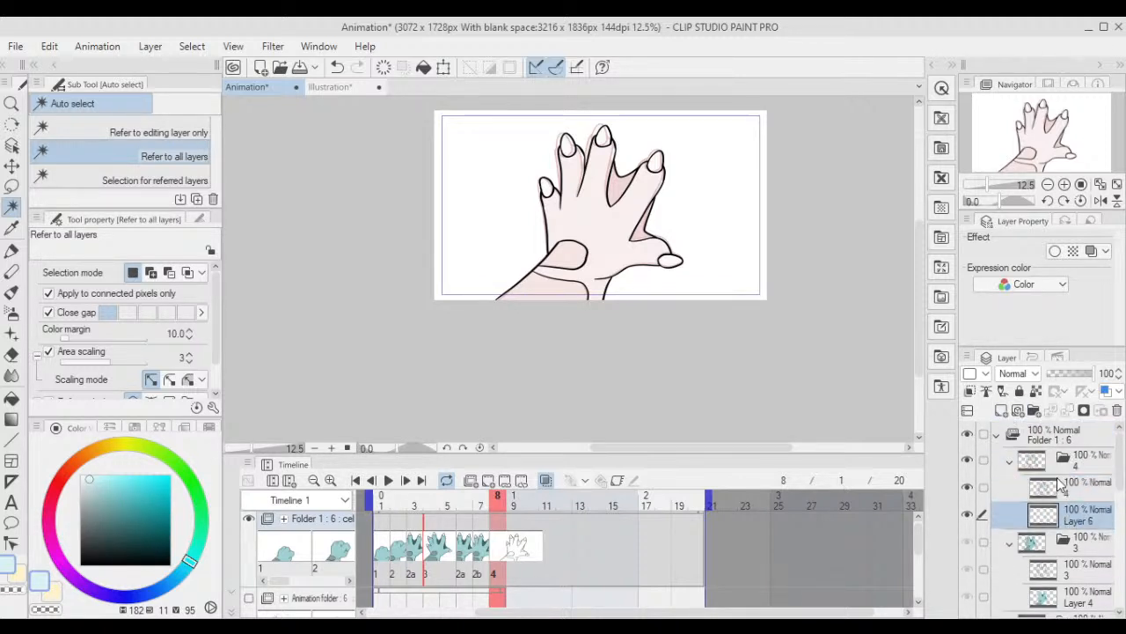
- Sample the base teal from cel 3 and fill cel 4's whole hand on Layer 6, using the inverted background selection
key(p)
click(1095, 543)
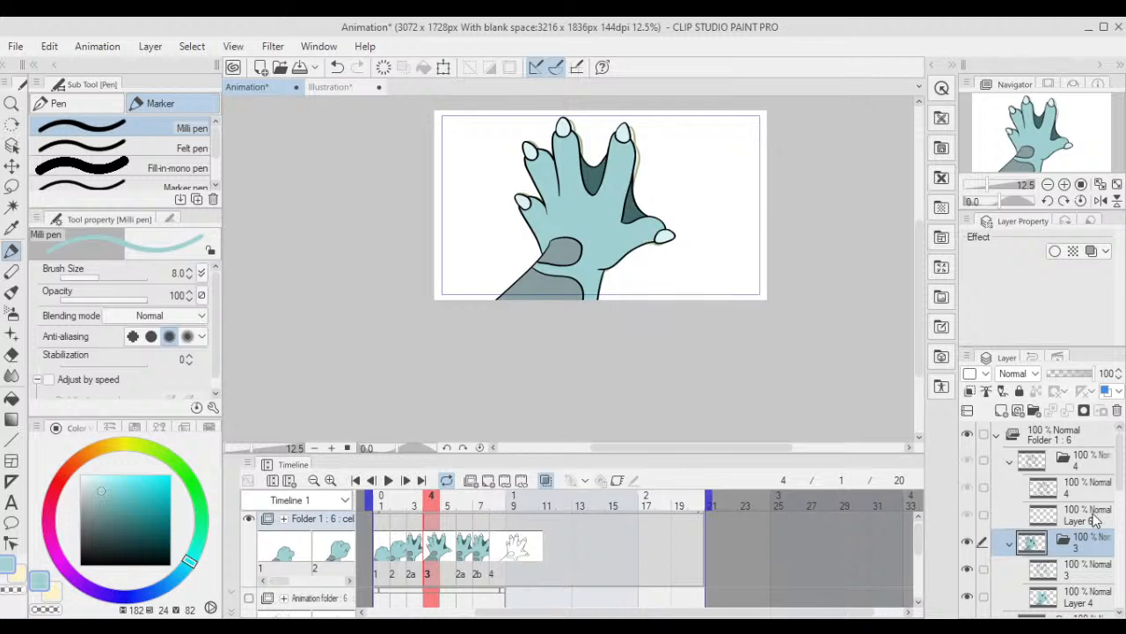
click(1094, 519)
key(w)
click(701, 140)
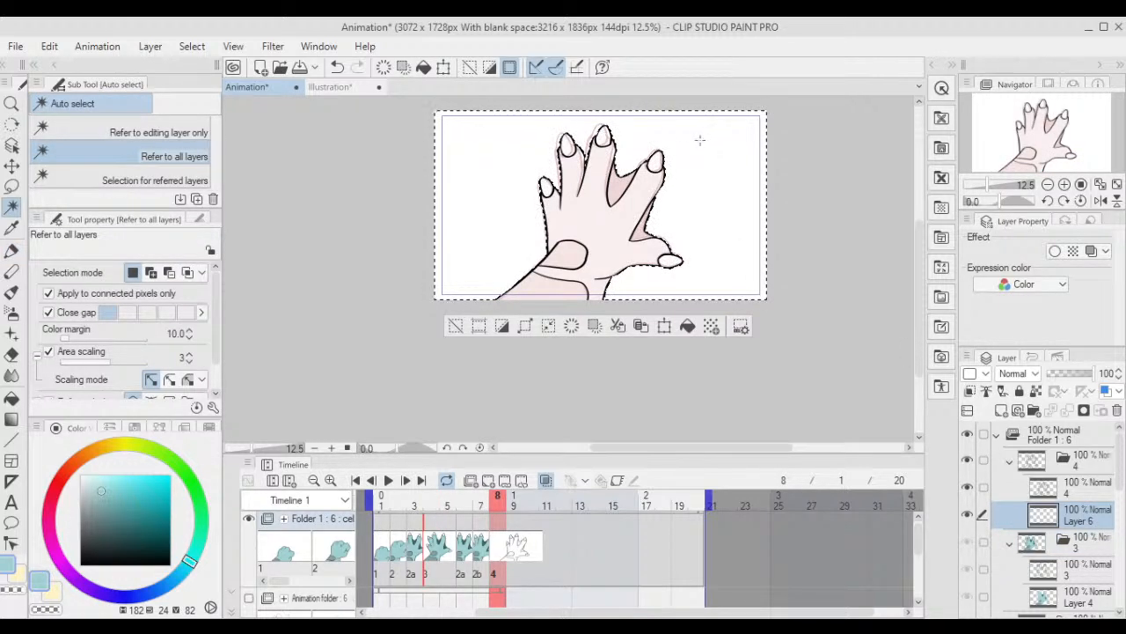
key(ctrl+shift+i)
key(alt+Delete)
key(ctrl+d)
- Sample the grey from cel 3's wrist patches, fill cel 4's two matching patches with it on Layer 6 and deselect
key(p)
click(1091, 542)
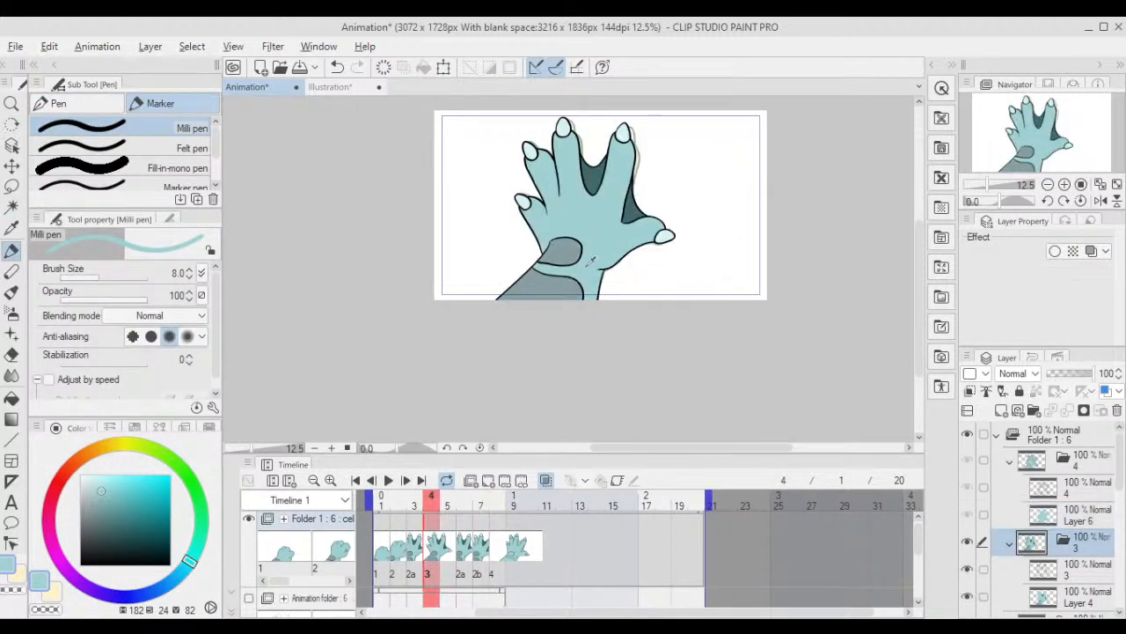
click(1089, 518)
key(w)
click(571, 258)
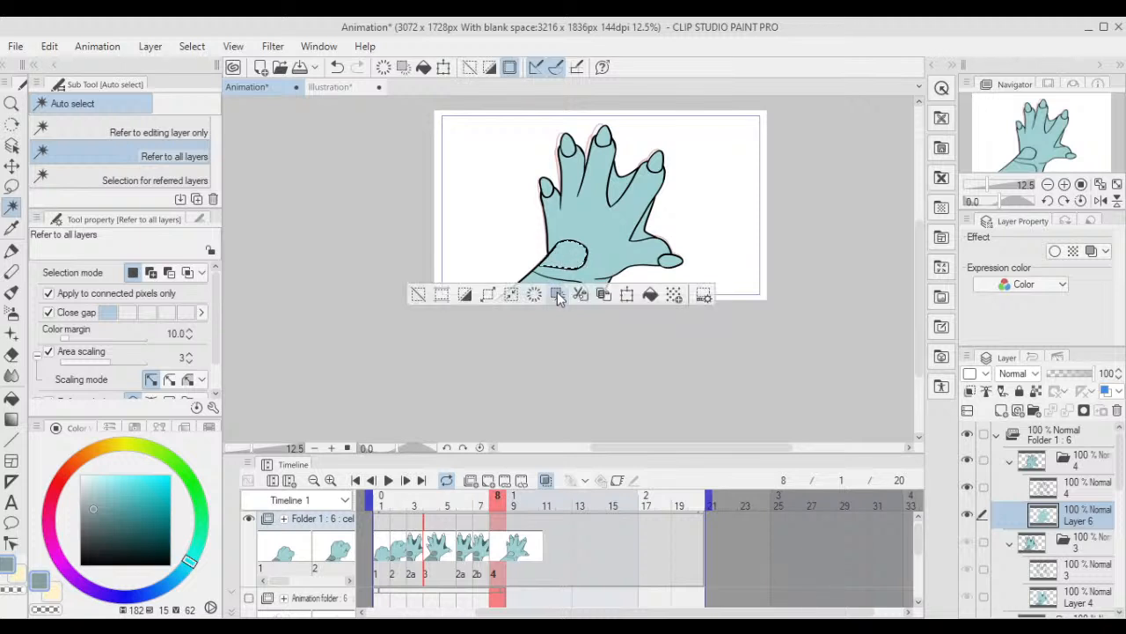
key(ctrl+shift+i)
key(Delete)
key(ctrl+z)
shift+click(539, 279)
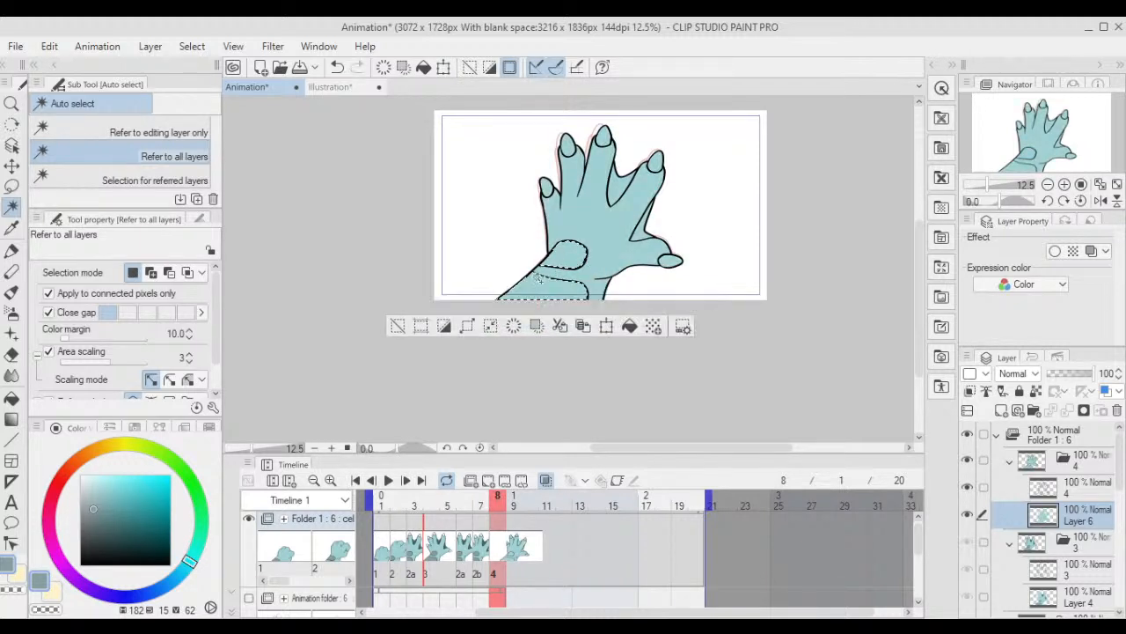
key(alt+Delete)
key(ctrl+d)
- Sample the dark teal from cel 3's webbing and fill cel 4's two webbing areas with it on Layer 6
key(p)
click(1091, 567)
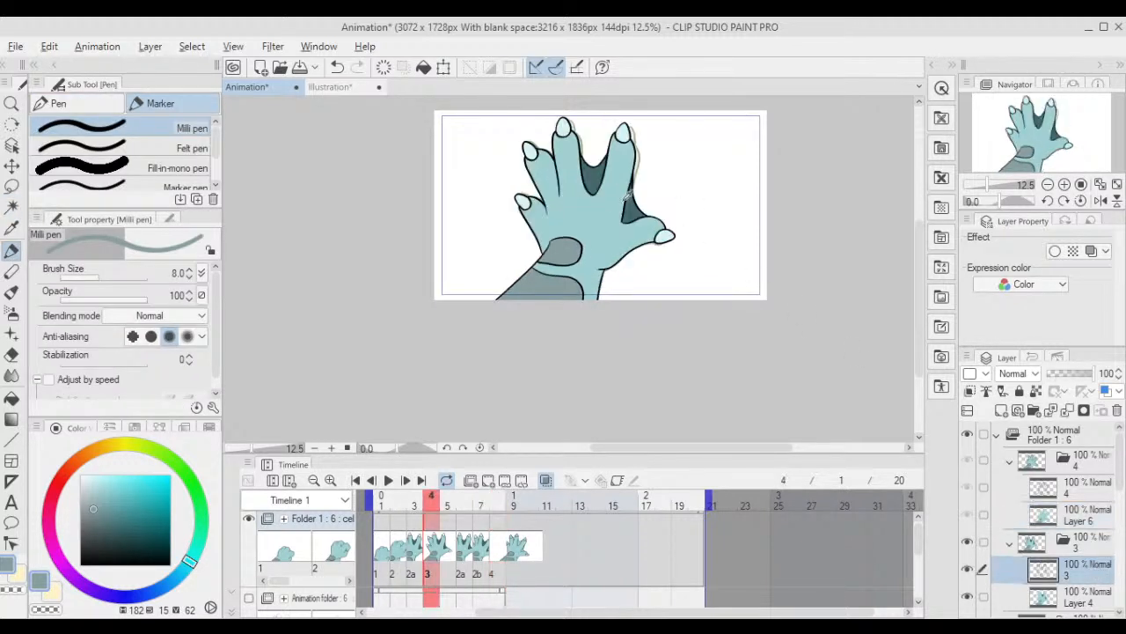
alt+click(632, 204)
click(1076, 519)
key(w)
click(620, 190)
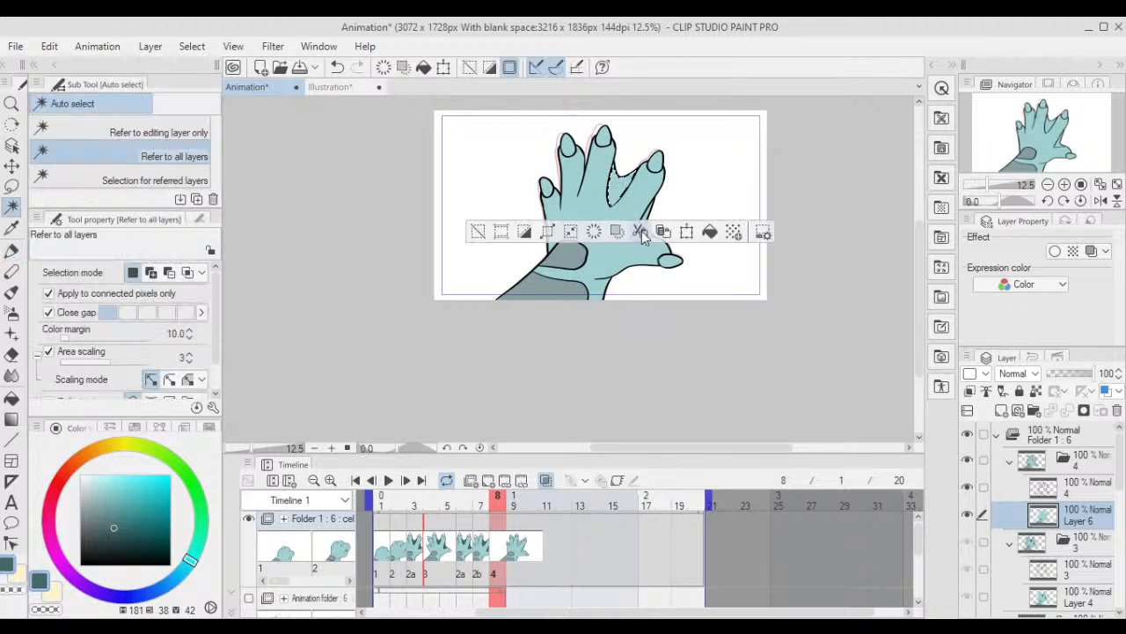
scroll(648, 213, up, 4)
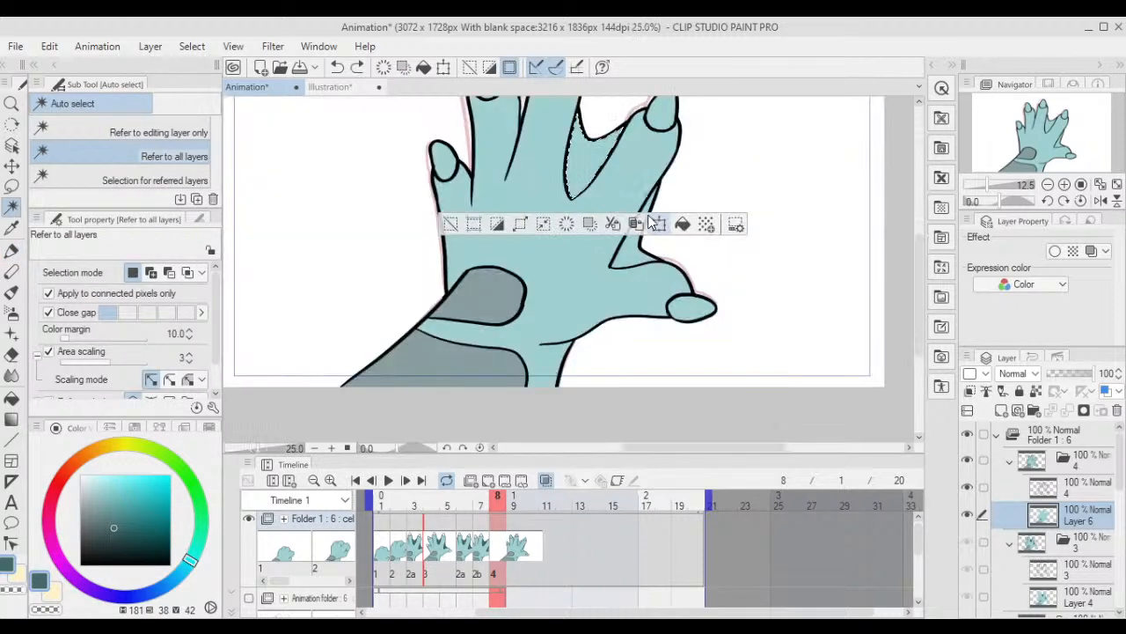
key(alt+Delete)
key(ctrl+d)
- Sample the pale blue from a claw on cel 3 and return to cel 4's Layer 6
scroll(776, 171, up, 3)
key(p)
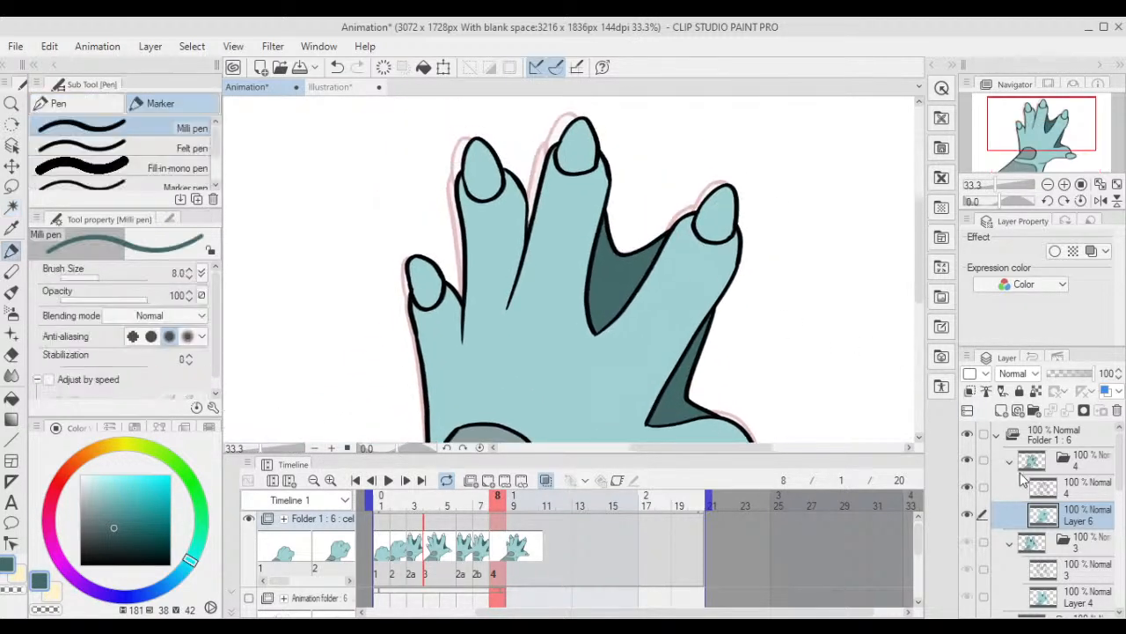
click(1091, 570)
click(1089, 521)
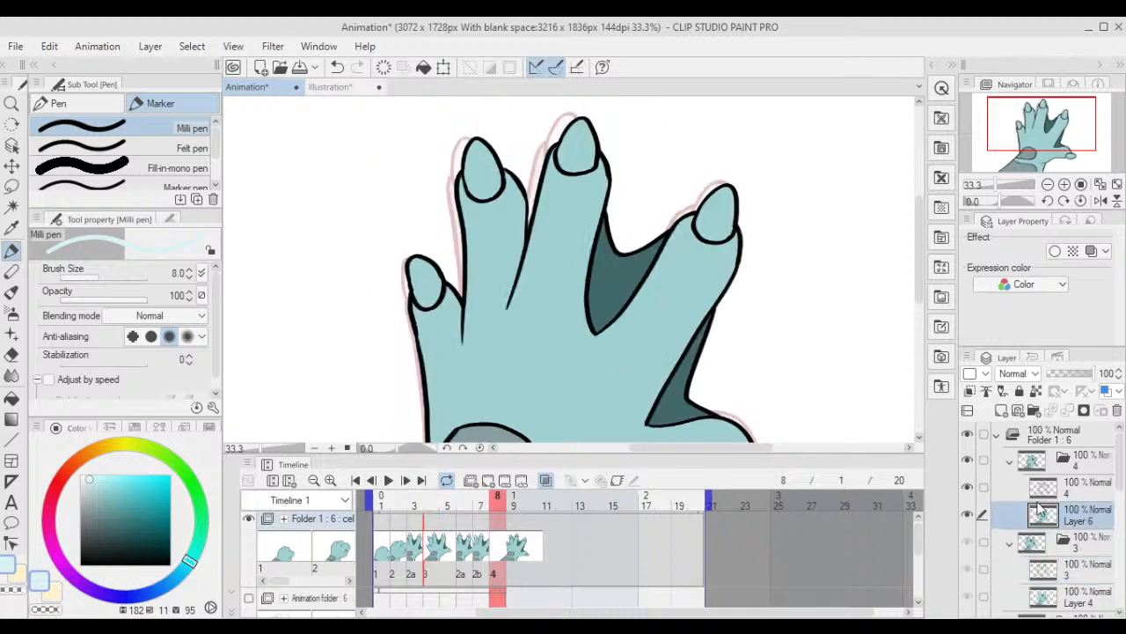
- Select all five of cel 4's claws, fill them with the pale blue on Layer 6 and deselect
key(w)
click(721, 220)
scroll(715, 301, down, 2)
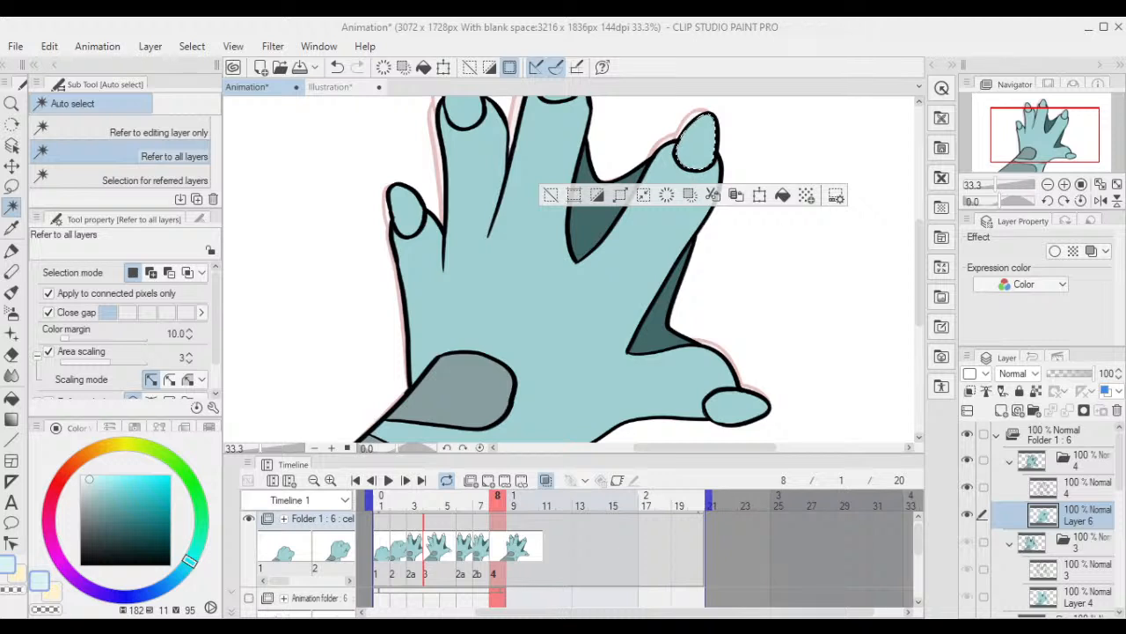
shift+click(748, 406)
drag(560, 103, 578, 154)
shift+click(577, 138)
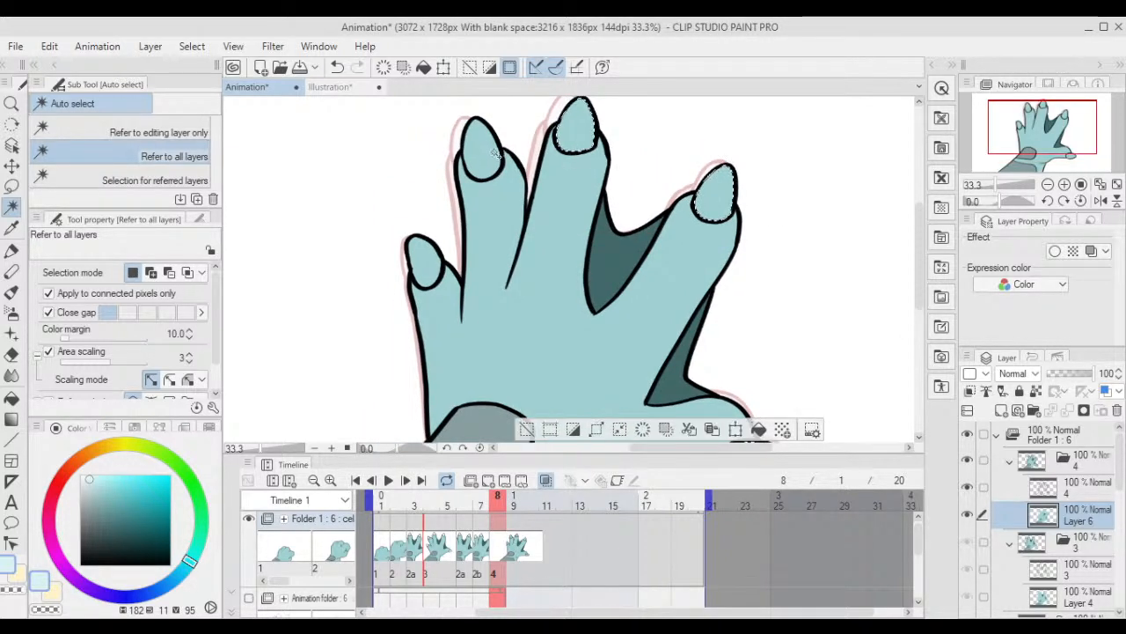
shift+click(493, 154)
shift+click(426, 260)
key(alt+Delete)
key(ctrl+d)
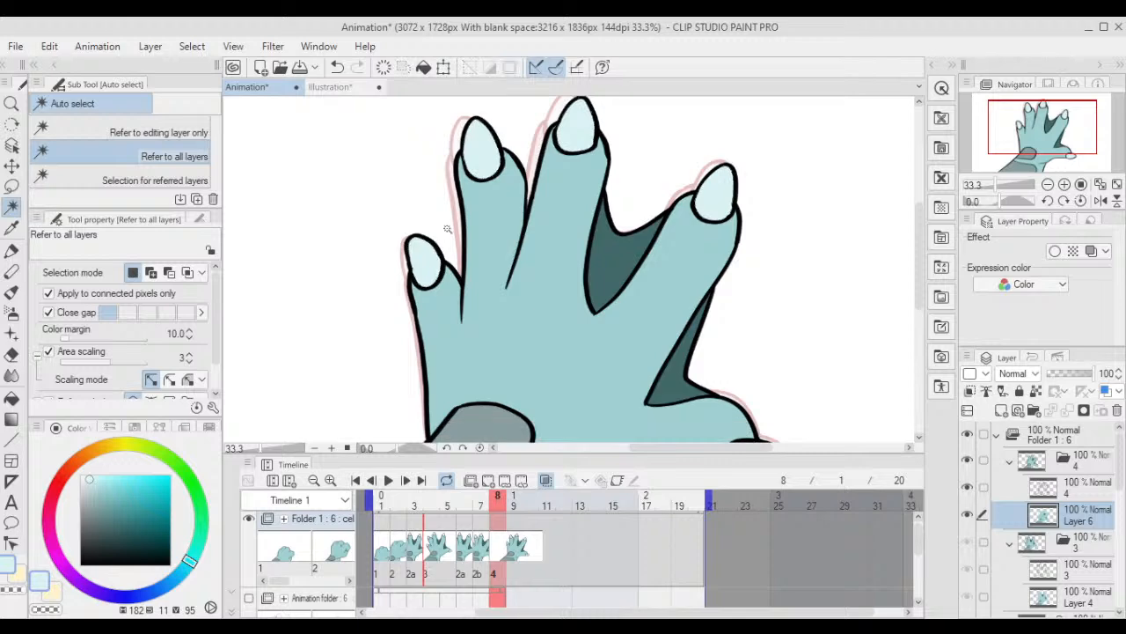
- Fit the canvas to the window, play back the coloured animation and scrub back to frame 1
key(ctrl+0)
key(p)
drag(497, 508, 363, 491)
click(388, 480)
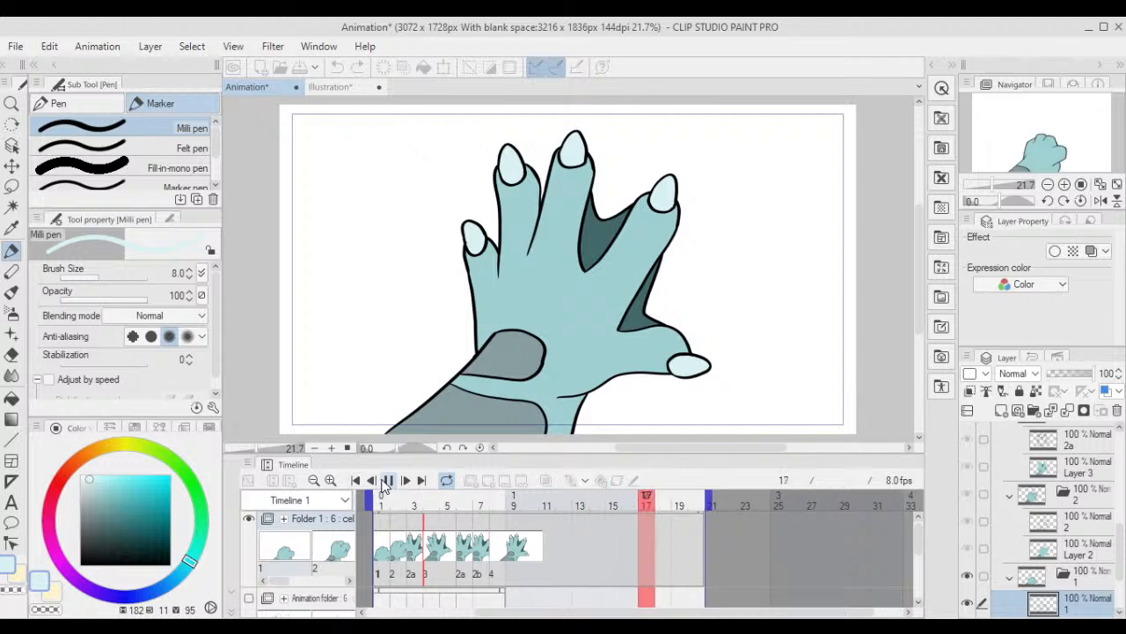
click(539, 532)
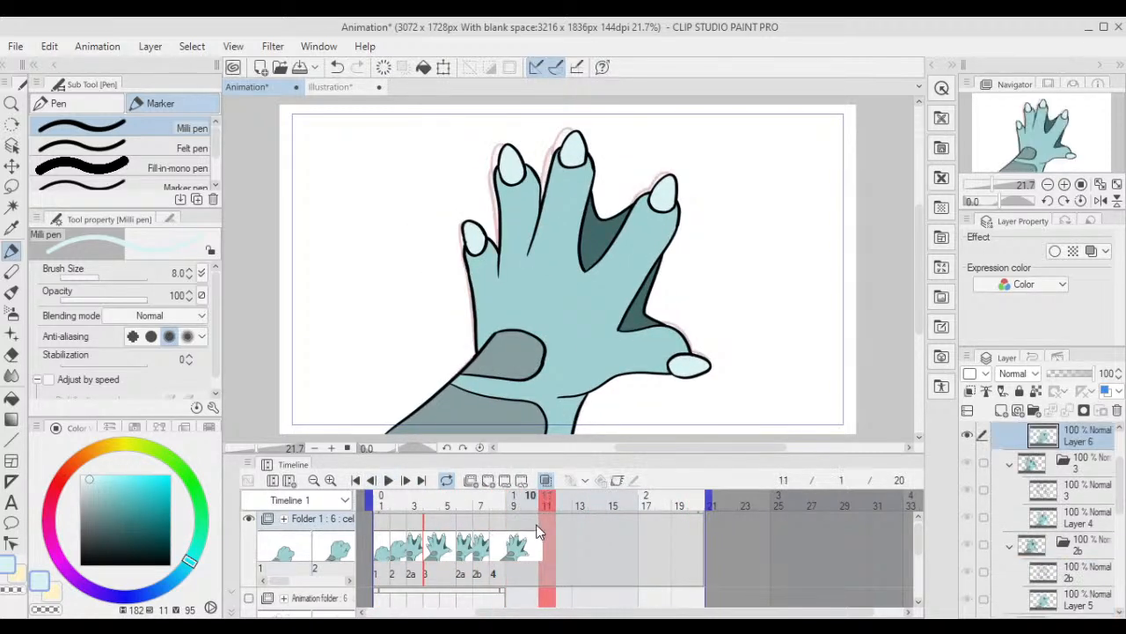
mouse_move(545, 506)
mouse_down()
mouse_move(432, 517)
mouse_move(531, 519)
mouse_move(414, 510)
mouse_up()
click(383, 496)
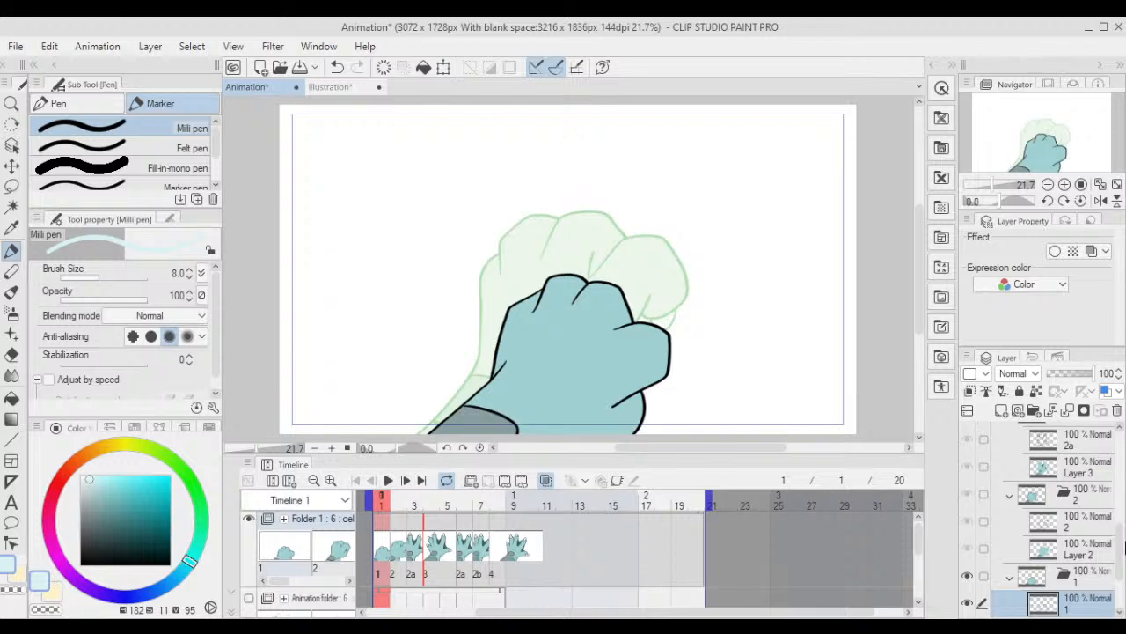
- Collapse the Folder 1 animation folder and hide the Paper layer to get a transparent background
scroll(1122, 517, up, 5)
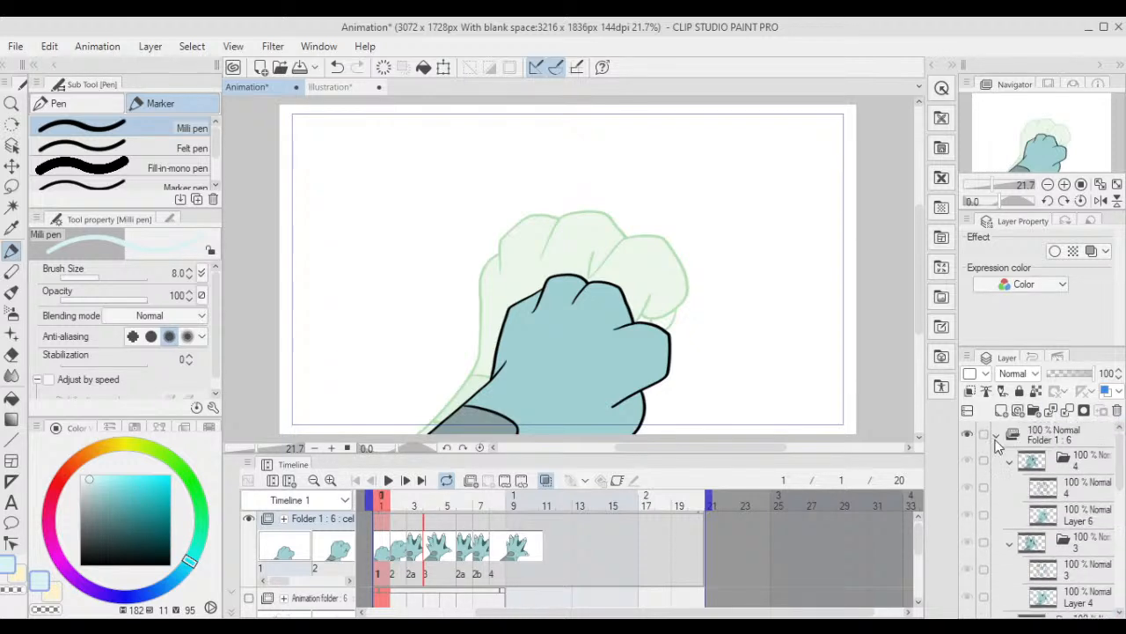
click(997, 439)
click(968, 486)
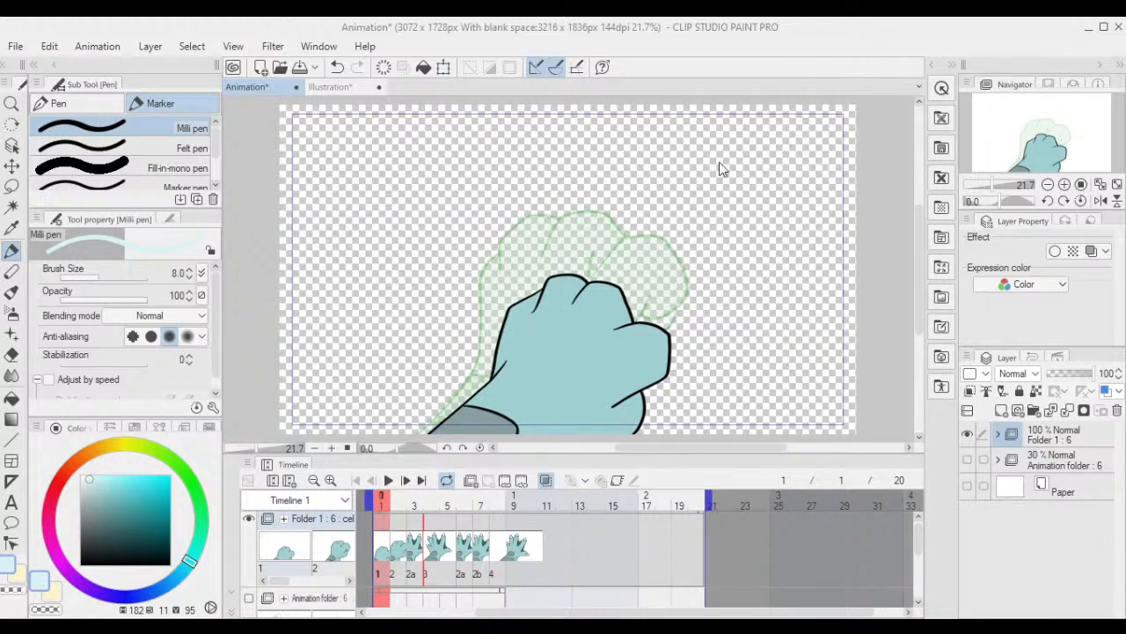
- Bring up frames 2, 3, 4, 7 and 8 one after another for export as transparent images
click(395, 531)
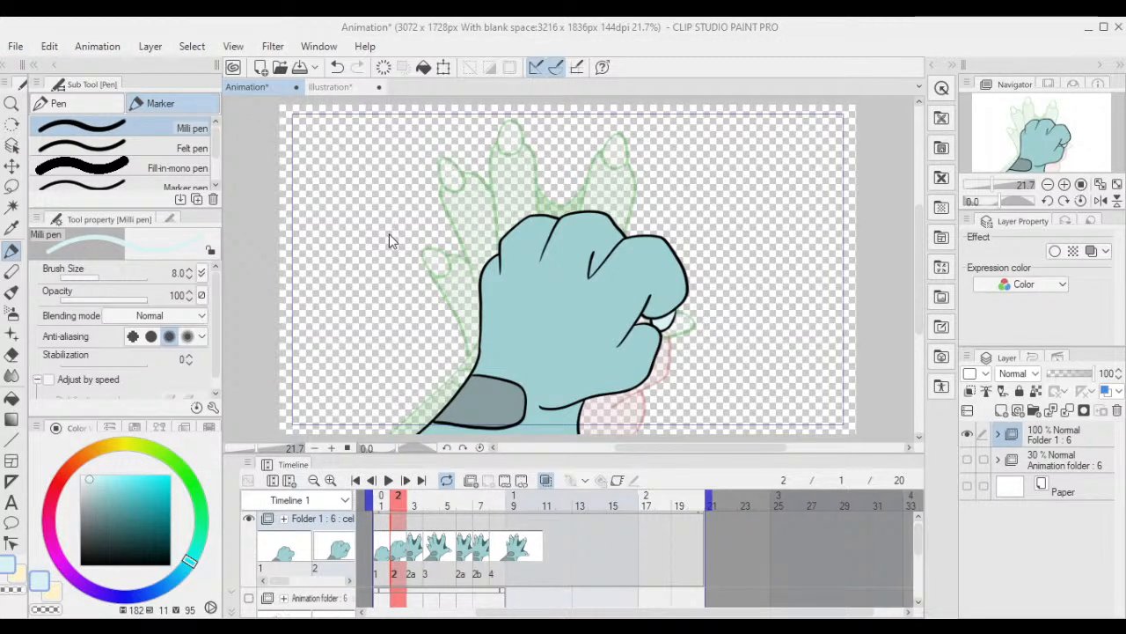
key(Right)
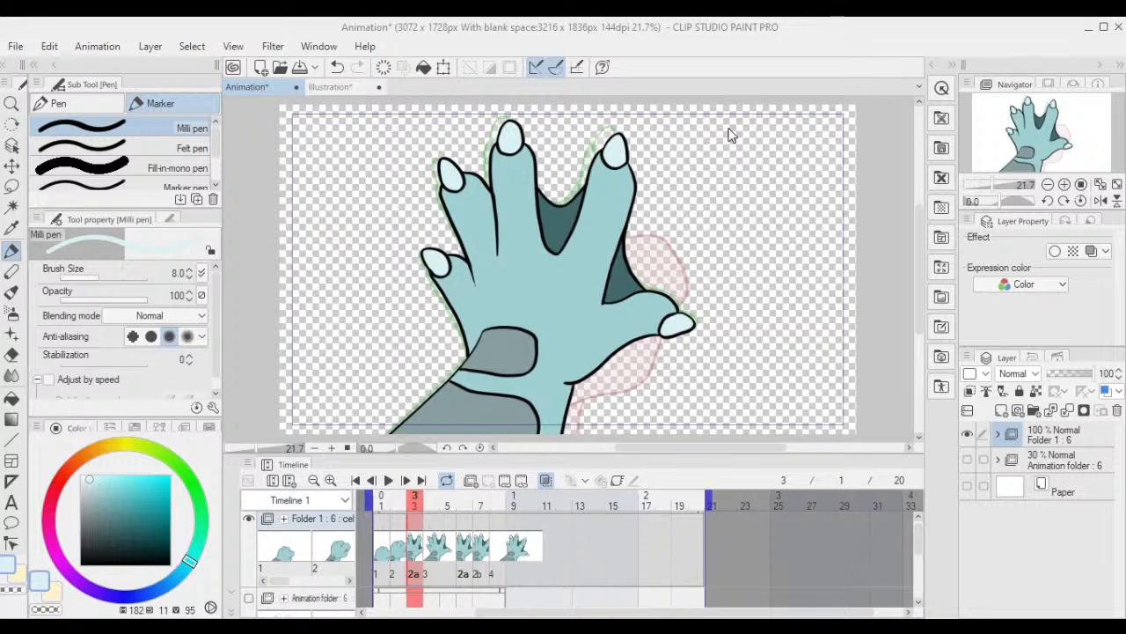
key(Right)
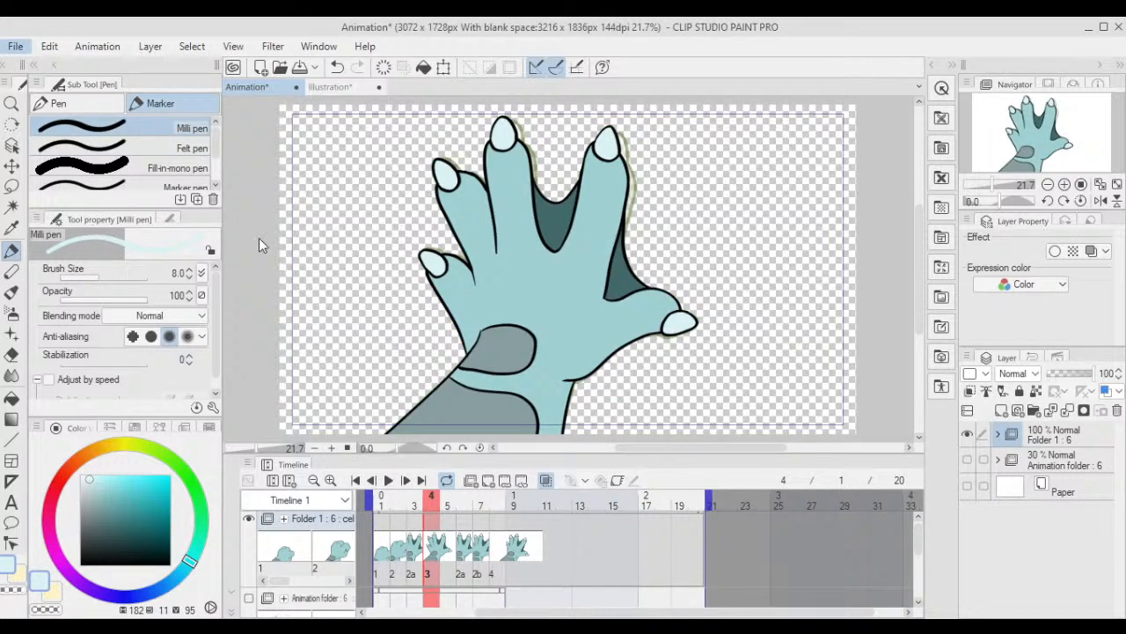
key(alt)
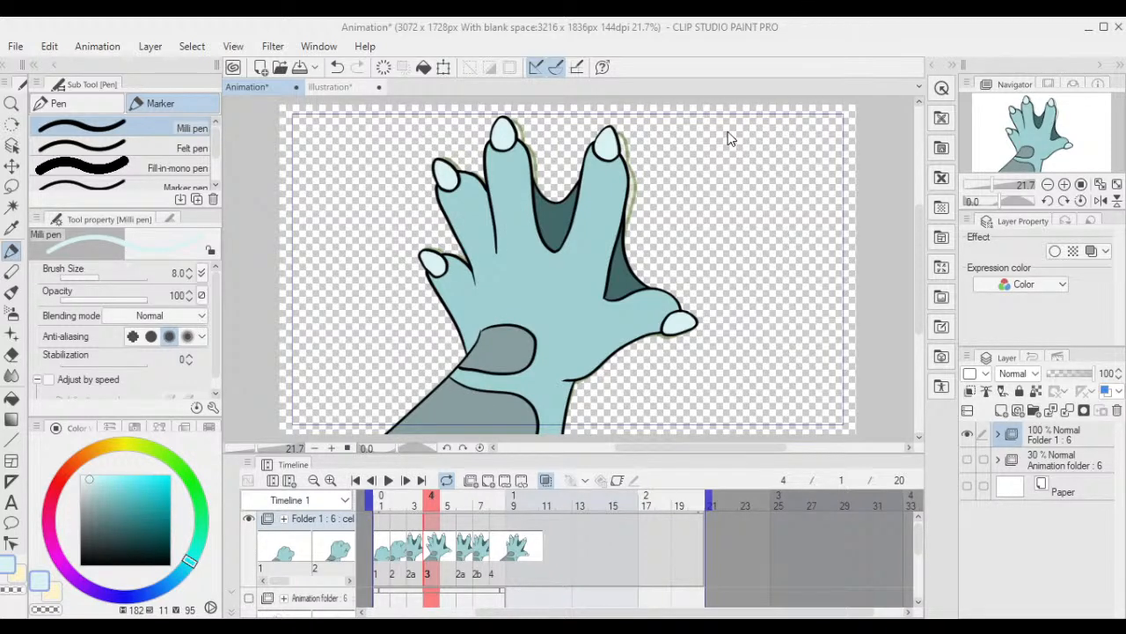
click(481, 552)
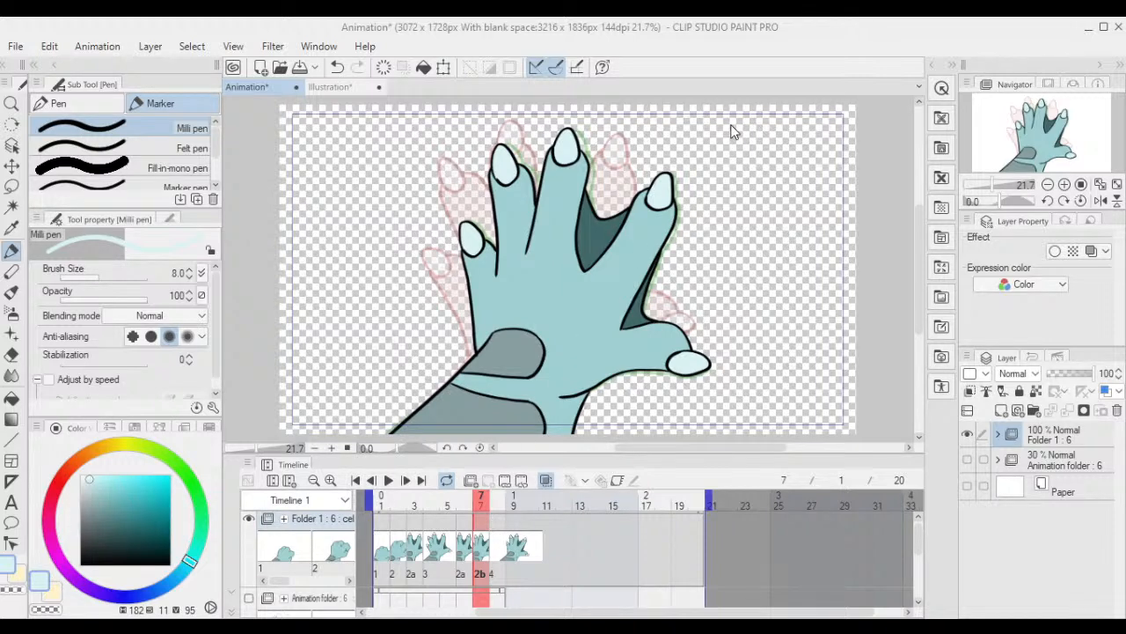
click(499, 542)
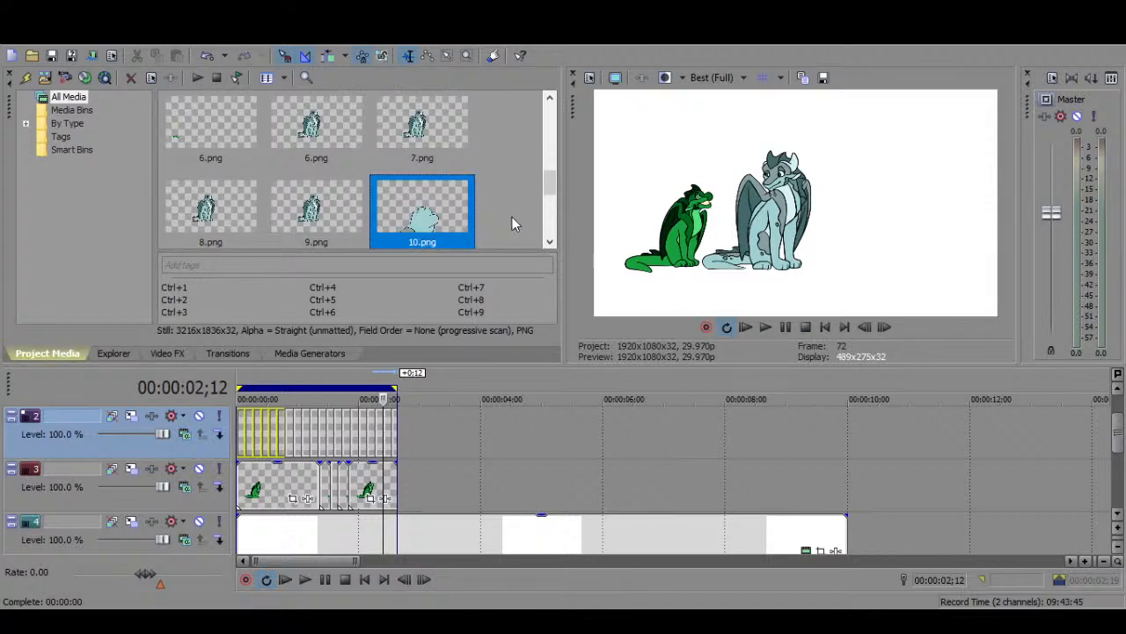
- Switch to Vegas Pro and place 10.png to 15.png from the project media on track 3, directly after the green dragon clips
drag(549, 183, 551, 224)
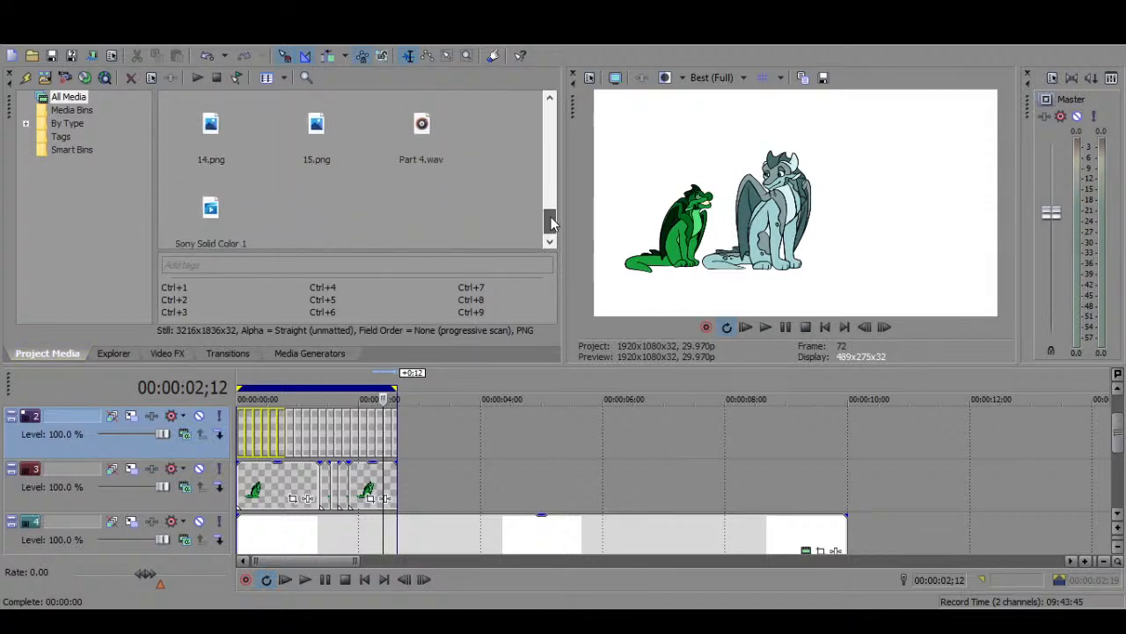
shift+click(338, 191)
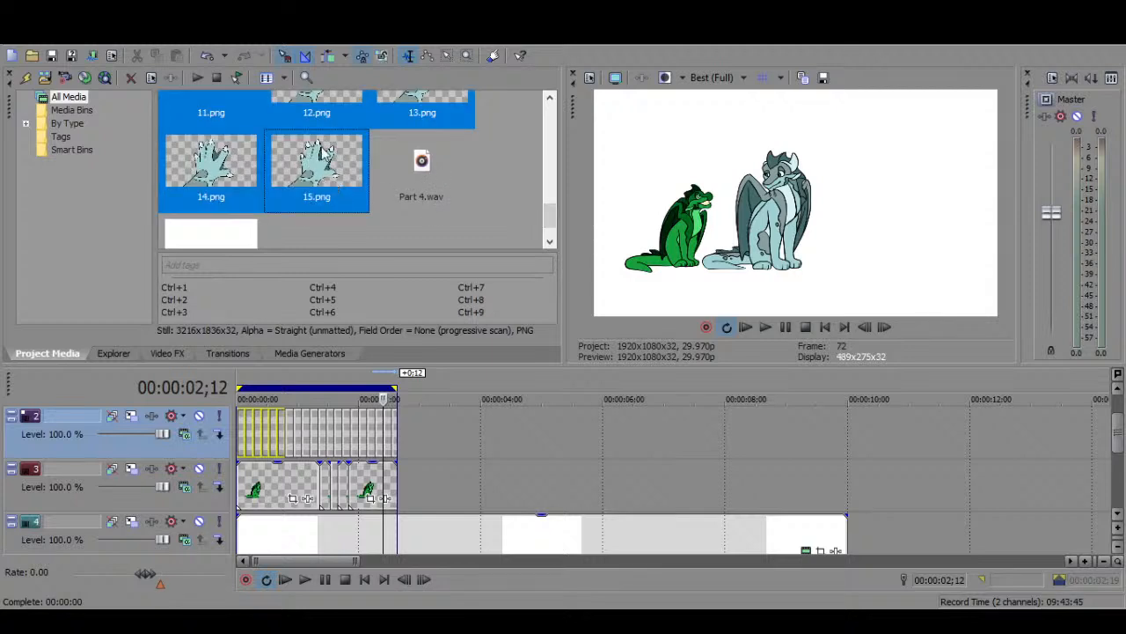
drag(324, 153, 382, 289)
drag(416, 449, 407, 478)
click(407, 421)
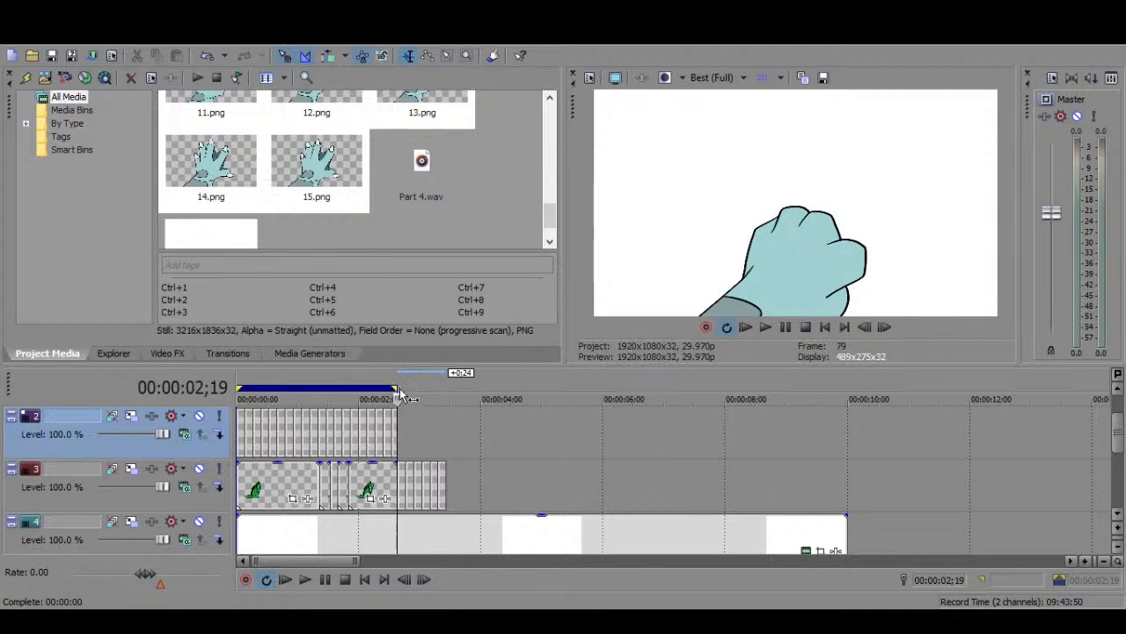
- Briefly play the sequence from the start and extend the loop region to about 4.7 seconds
drag(401, 396, 481, 396)
click(765, 327)
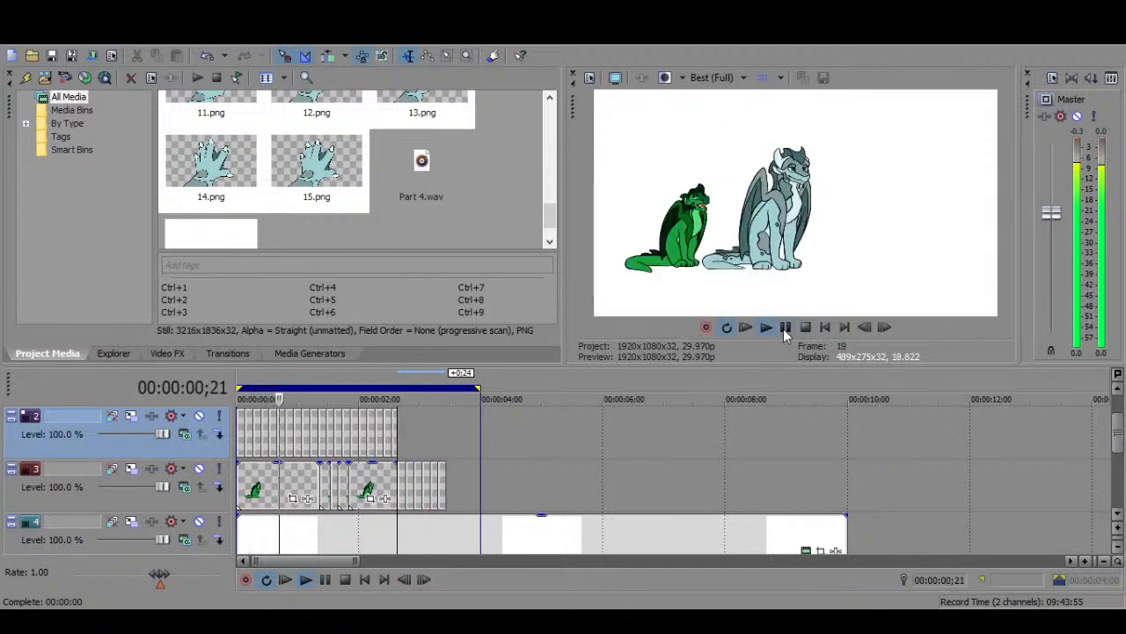
click(786, 327)
drag(480, 388, 522, 388)
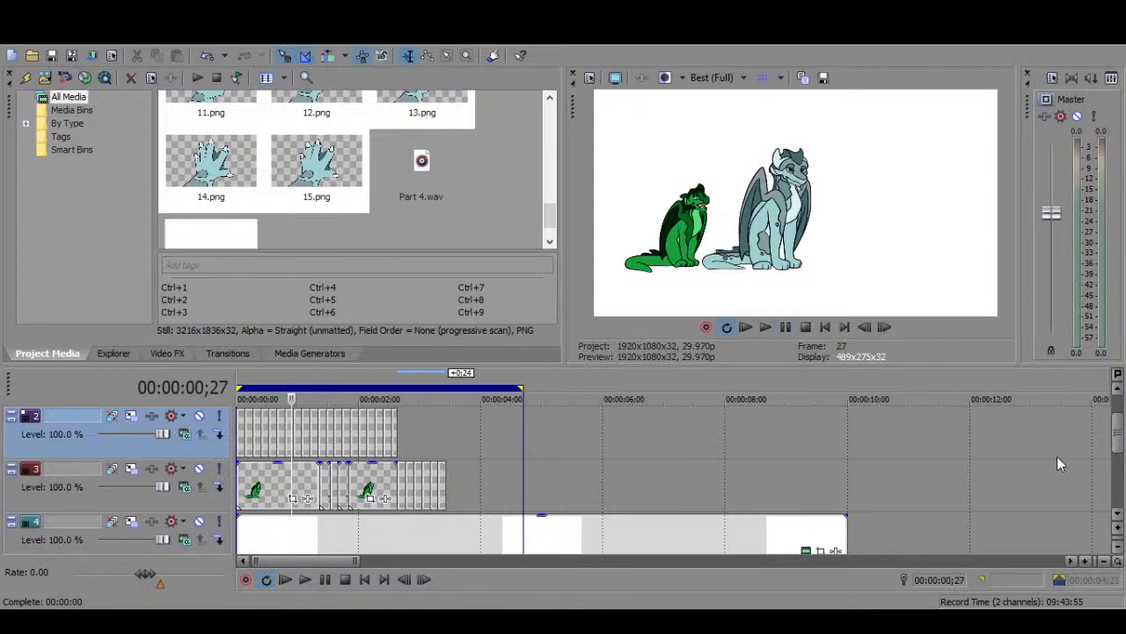
- Play the looped sequence with its region extended to about 4.9 seconds and set the preview quality to Preview (Auto)
drag(1116, 445, 1117, 462)
click(482, 409)
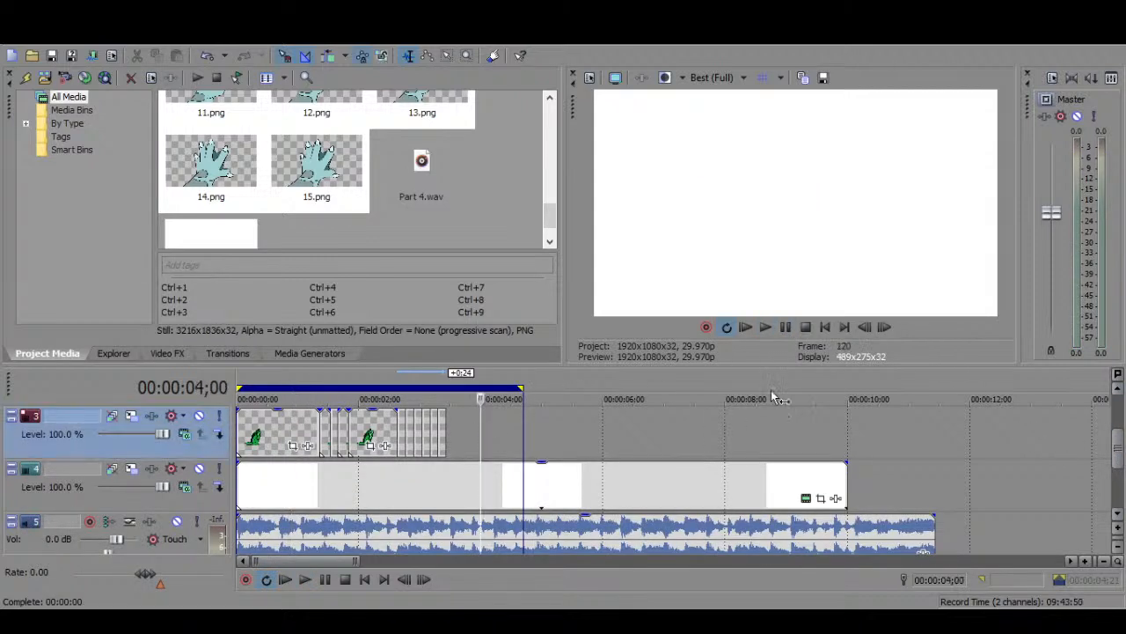
click(786, 328)
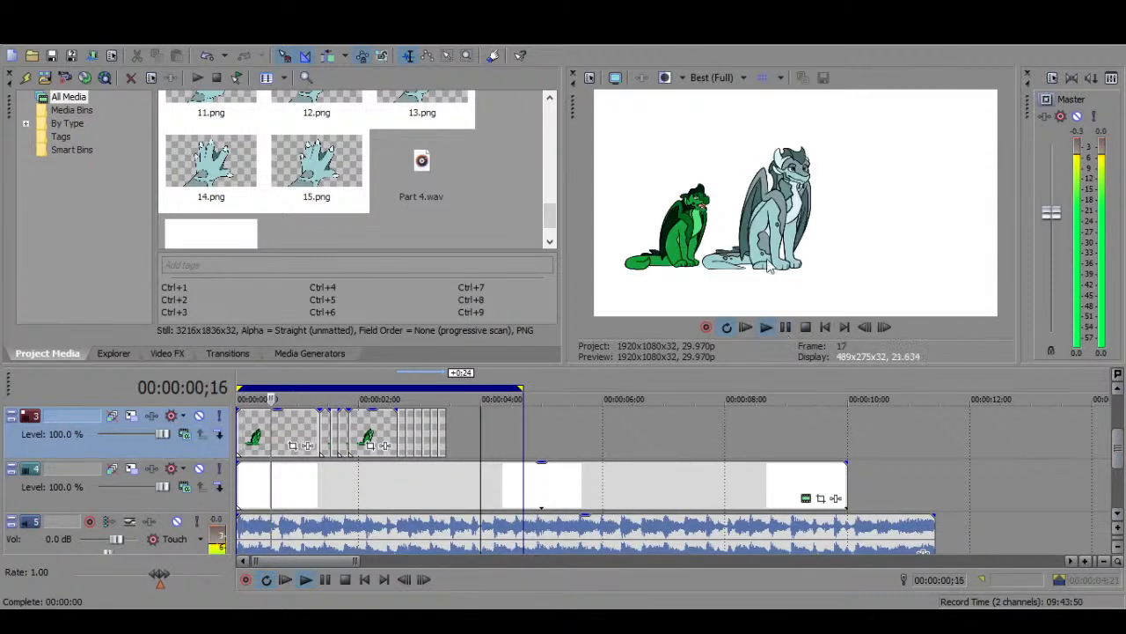
drag(523, 387, 534, 387)
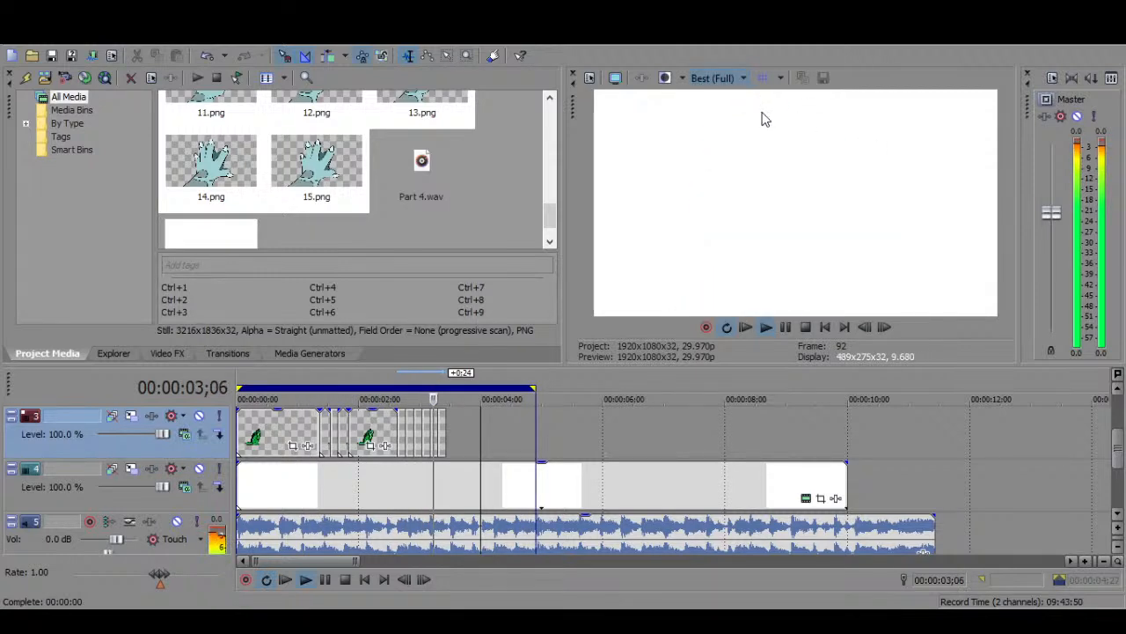
click(813, 112)
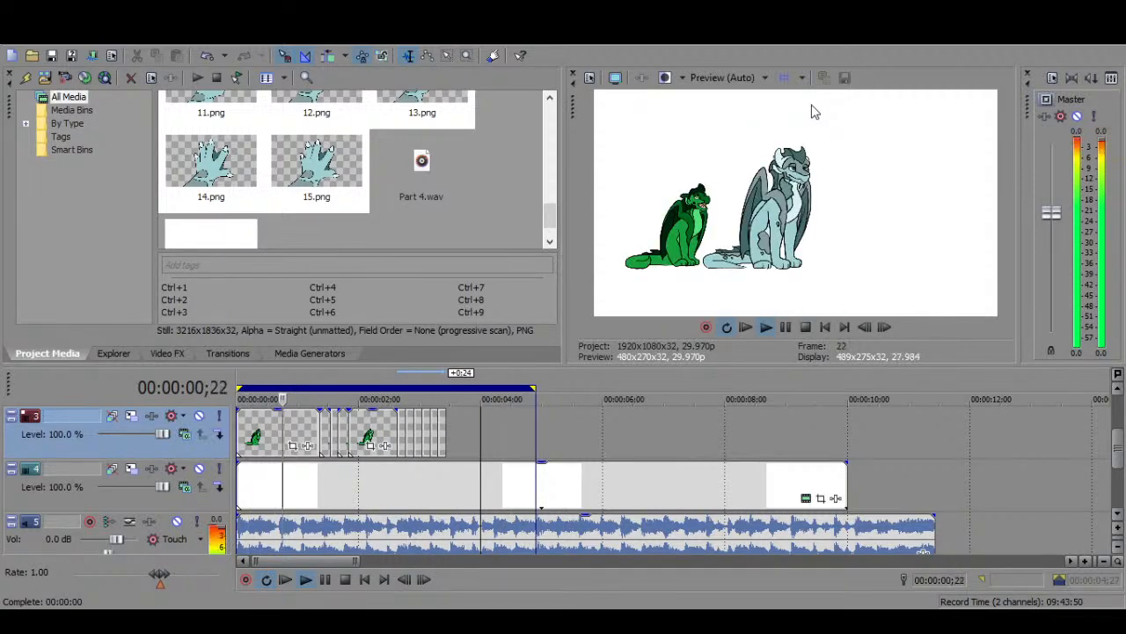
- Extend the loop region's end to about 5.2 seconds, pause playback and move the region's start to the first hand clip on track 3
drag(533, 388, 553, 387)
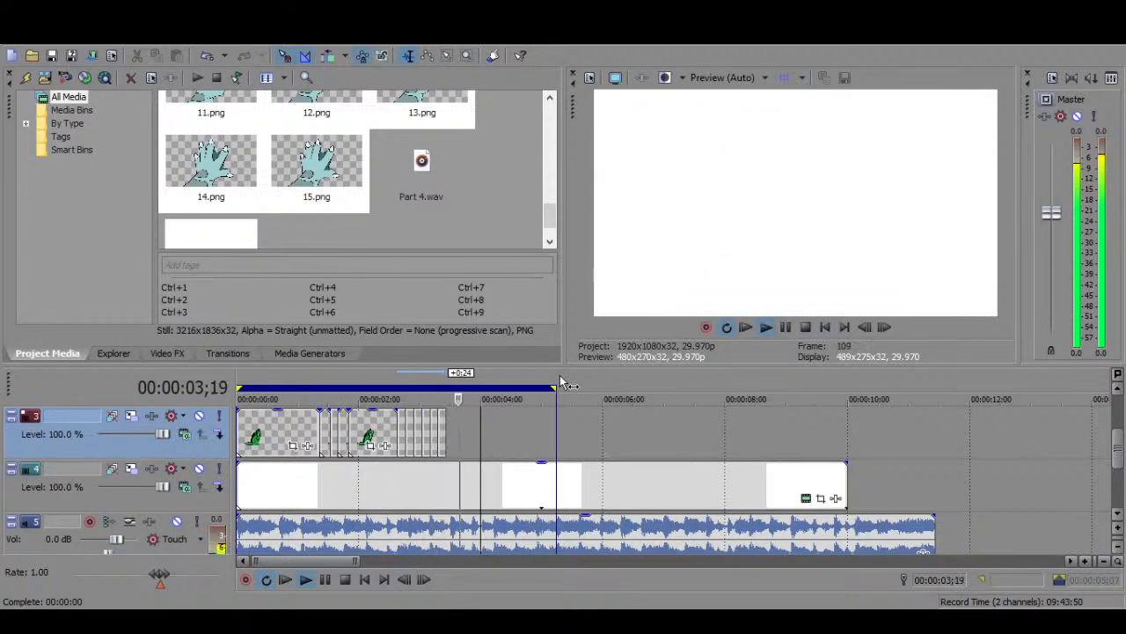
click(785, 327)
drag(240, 387, 398, 385)
click(401, 415)
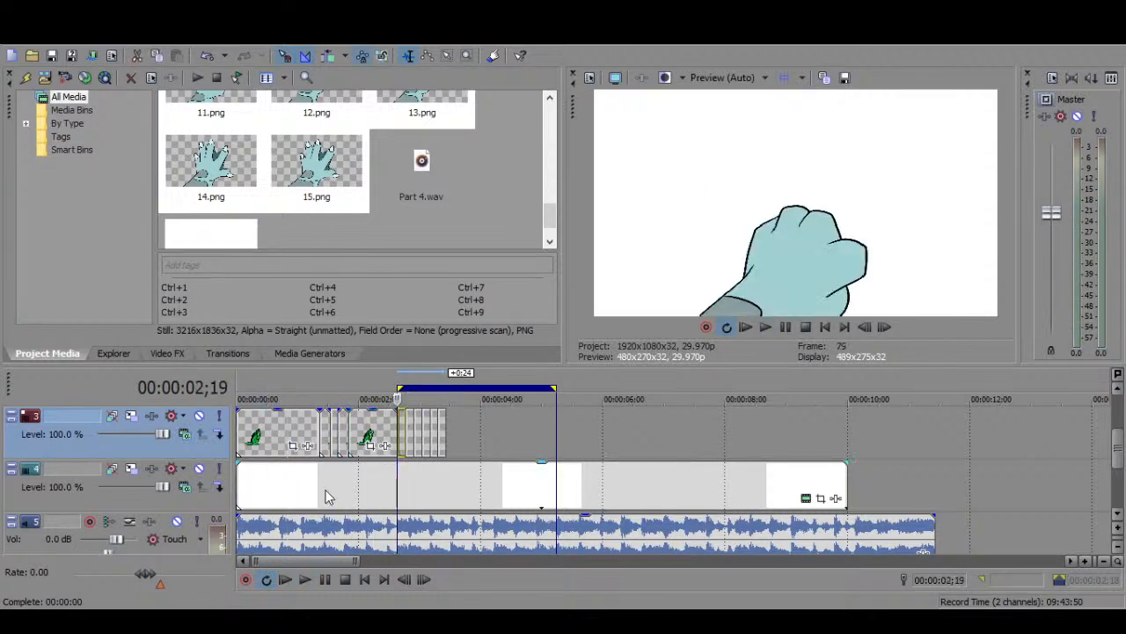
- Shift the third to sixth hand clips on track 3 together three frames later
drag(256, 560, 272, 560)
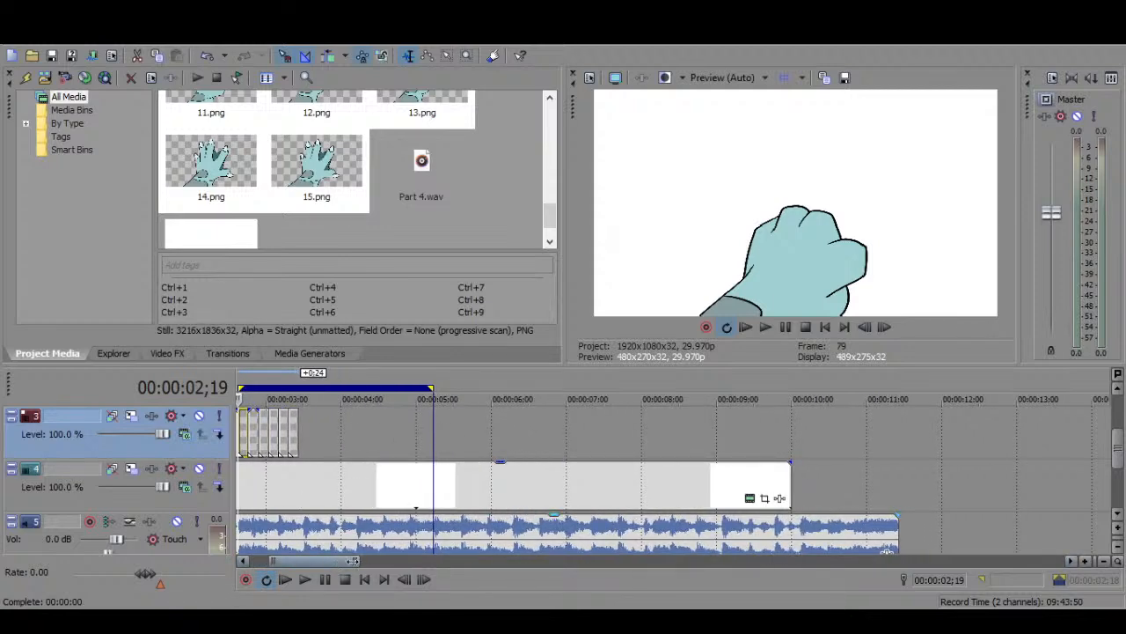
drag(353, 561, 291, 562)
click(418, 426)
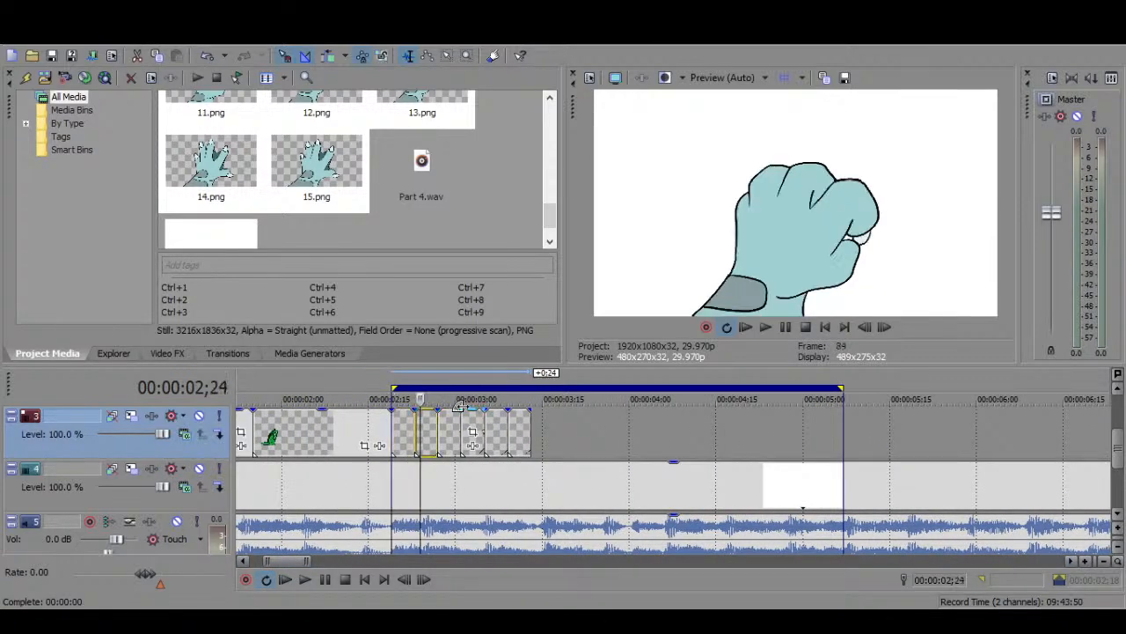
click(453, 424)
shift+click(516, 425)
drag(489, 418, 507, 420)
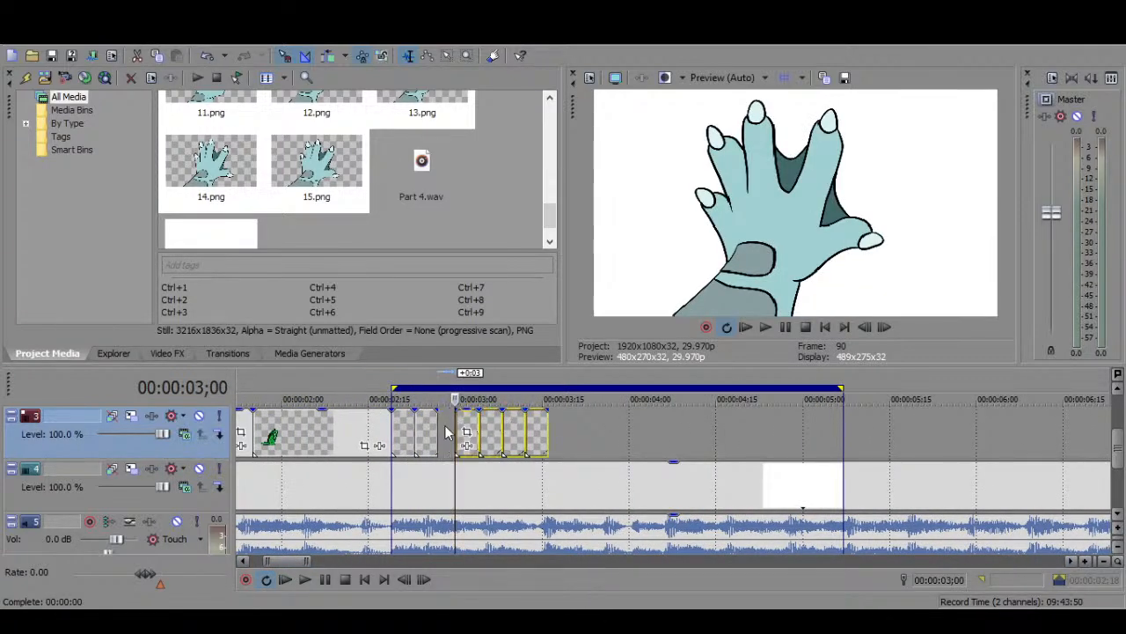
- Lengthen the third hand clip by one frame and close the gaps between the second, third and fourth hand clips
click(436, 431)
drag(439, 400, 455, 427)
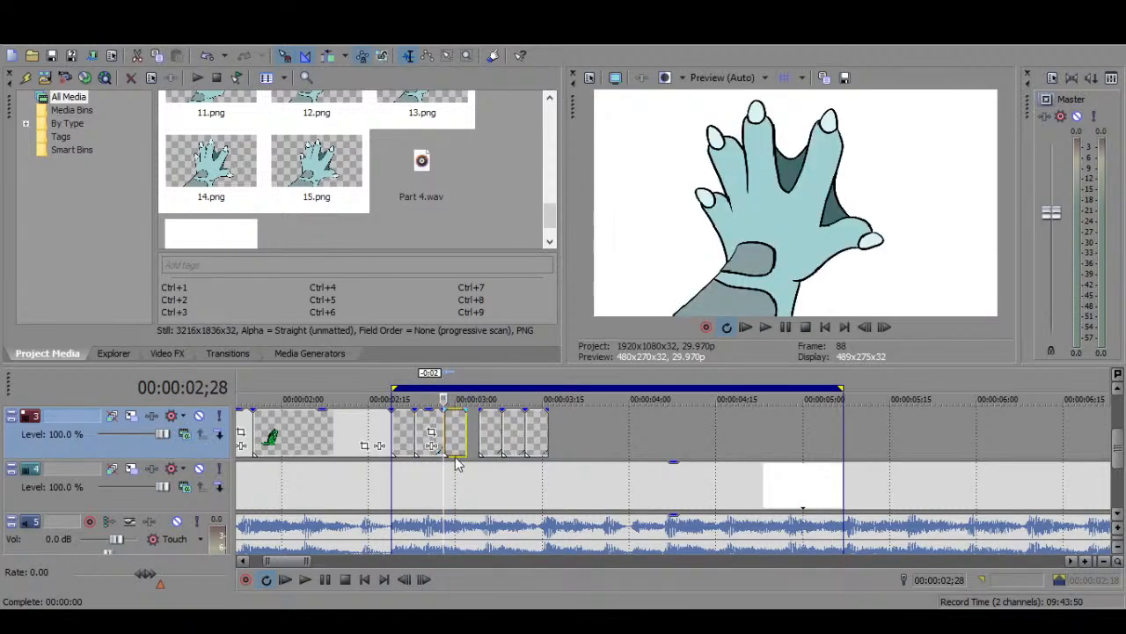
click(490, 432)
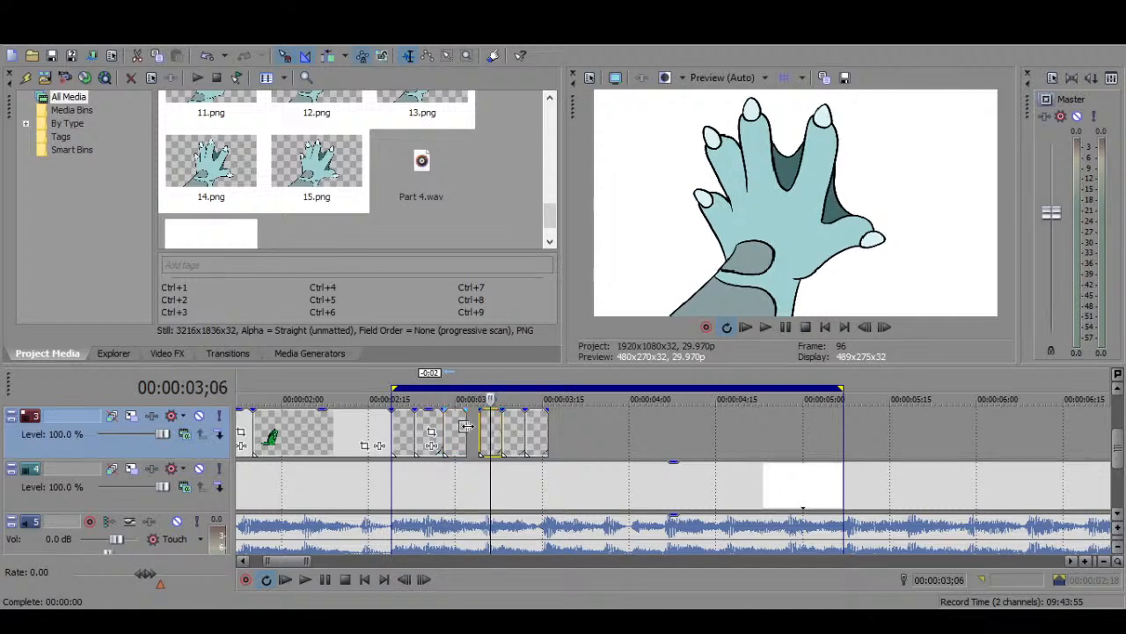
drag(465, 430, 469, 432)
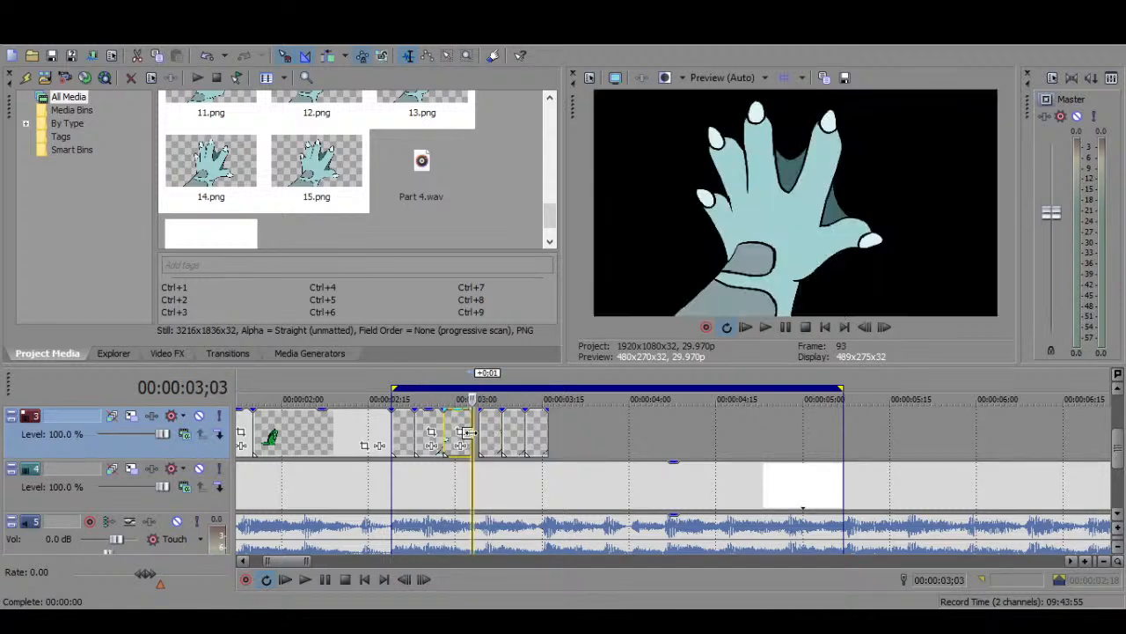
click(431, 432)
click(440, 428)
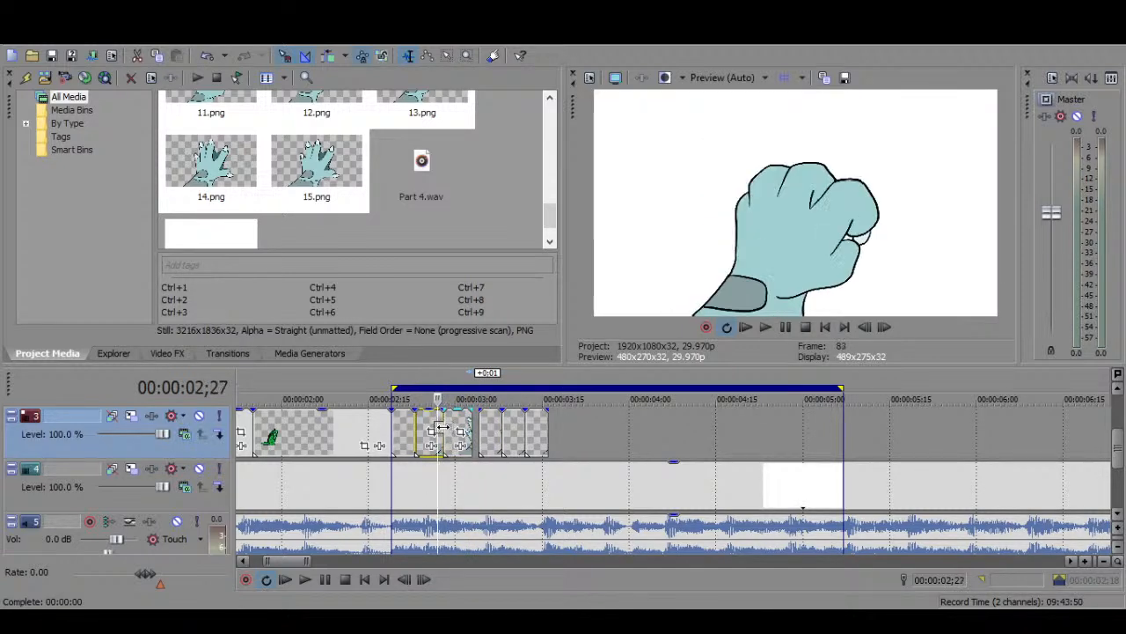
drag(438, 430, 433, 431)
drag(457, 432, 480, 429)
click(491, 425)
- Move the last two hand clips to about 4.1 seconds and extend the end of the fourth hand clip by 23 frames
click(518, 424)
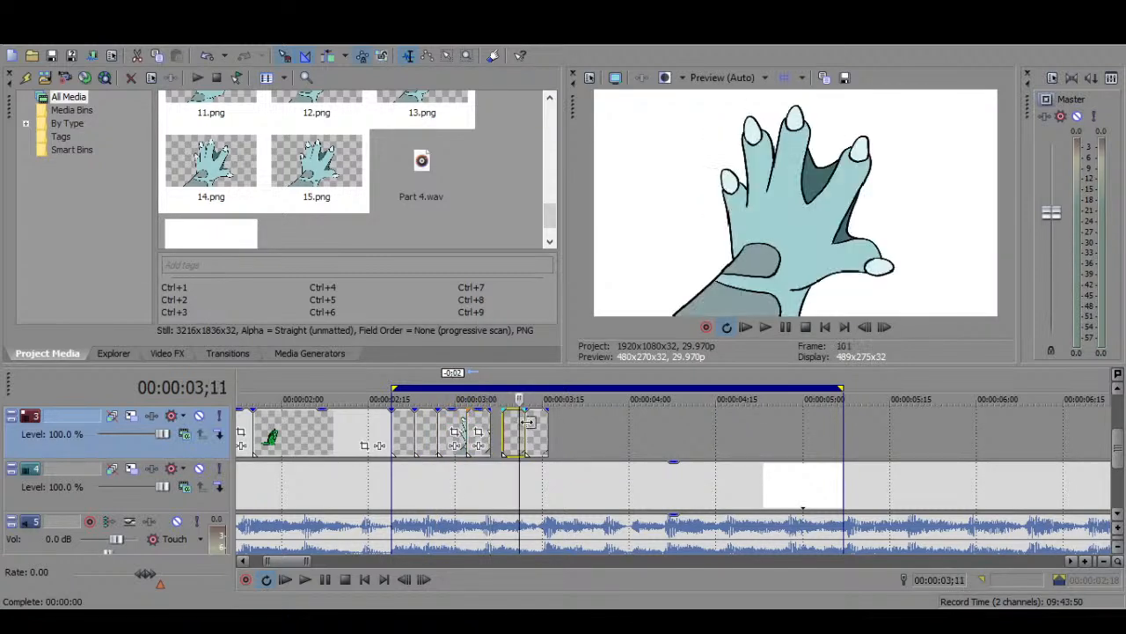
click(542, 423)
ctrl+click(517, 426)
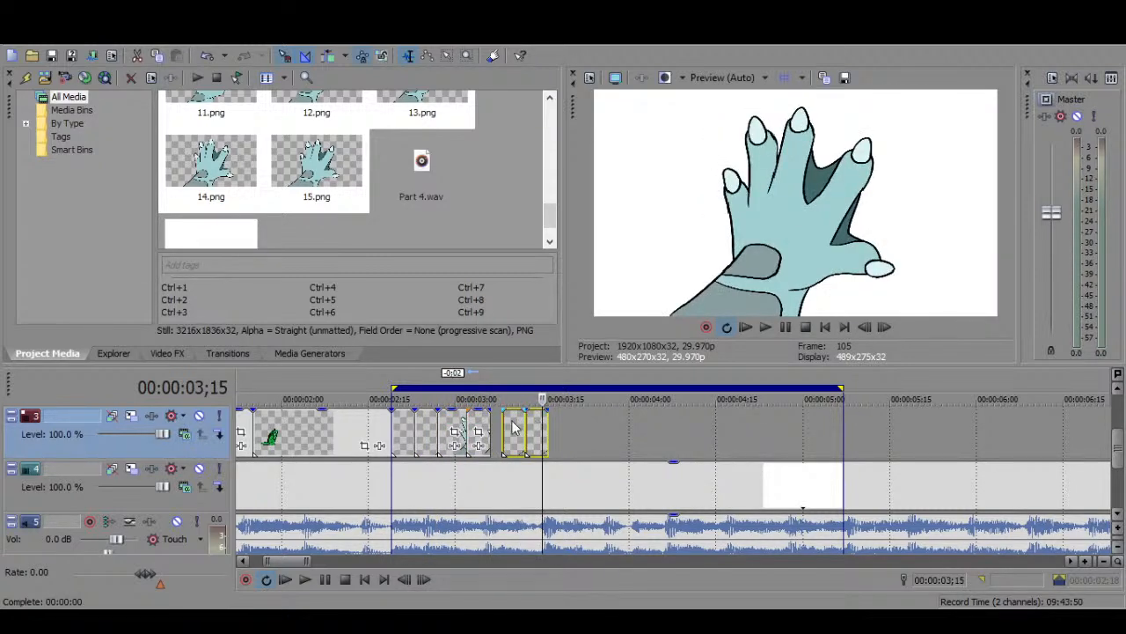
drag(516, 429, 624, 401)
drag(489, 424, 624, 414)
- Play the sequence with the held open hand to check its timing against the audio, then pause it
click(746, 329)
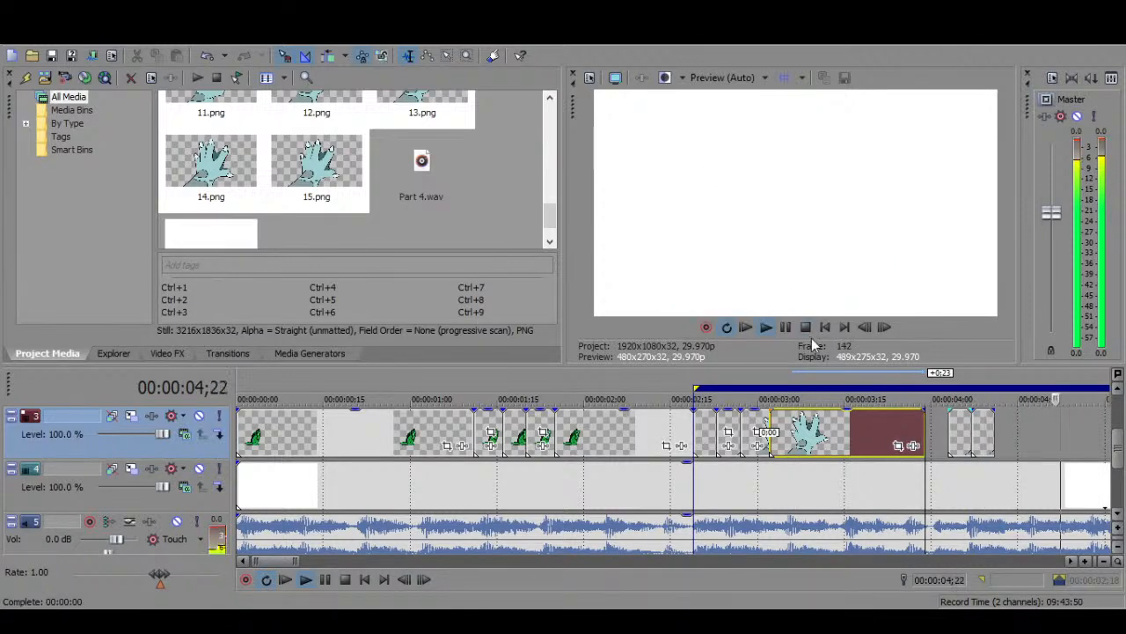
click(785, 326)
drag(312, 561, 294, 563)
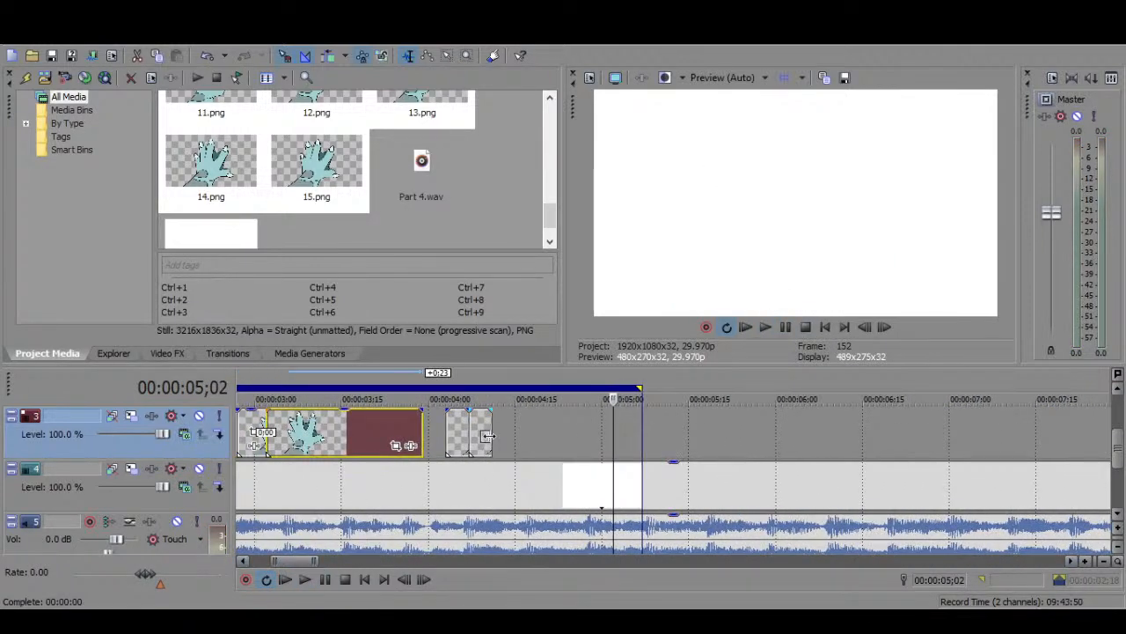
click(765, 327)
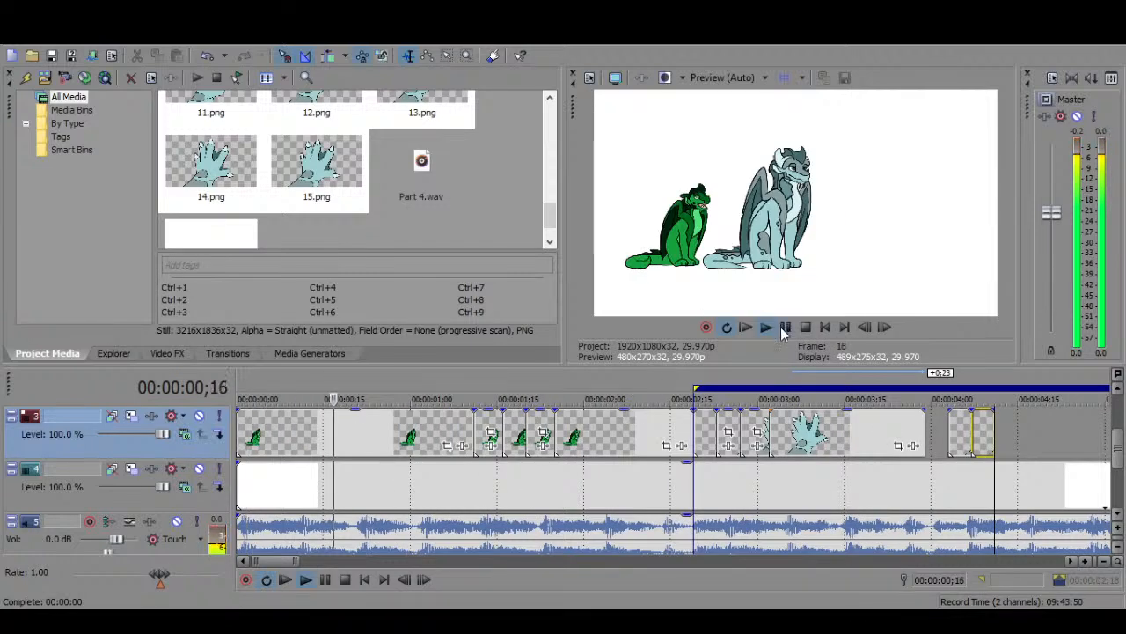
click(785, 327)
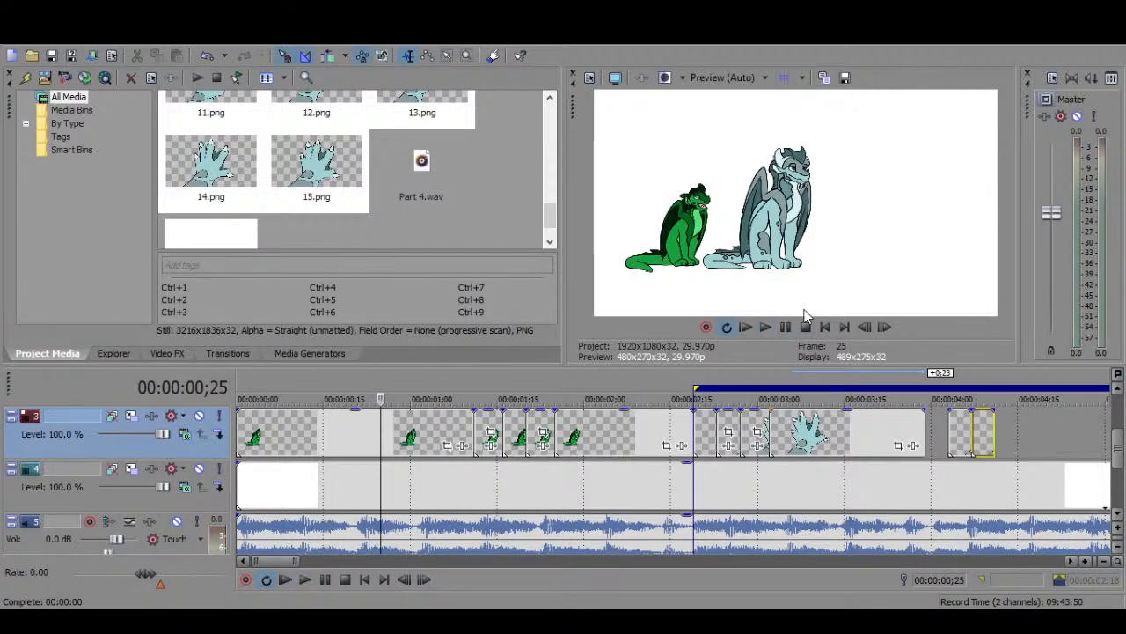
- Move the last two hand clips on track 3 together eight frames later
click(967, 433)
scroll(969, 426, down, 3)
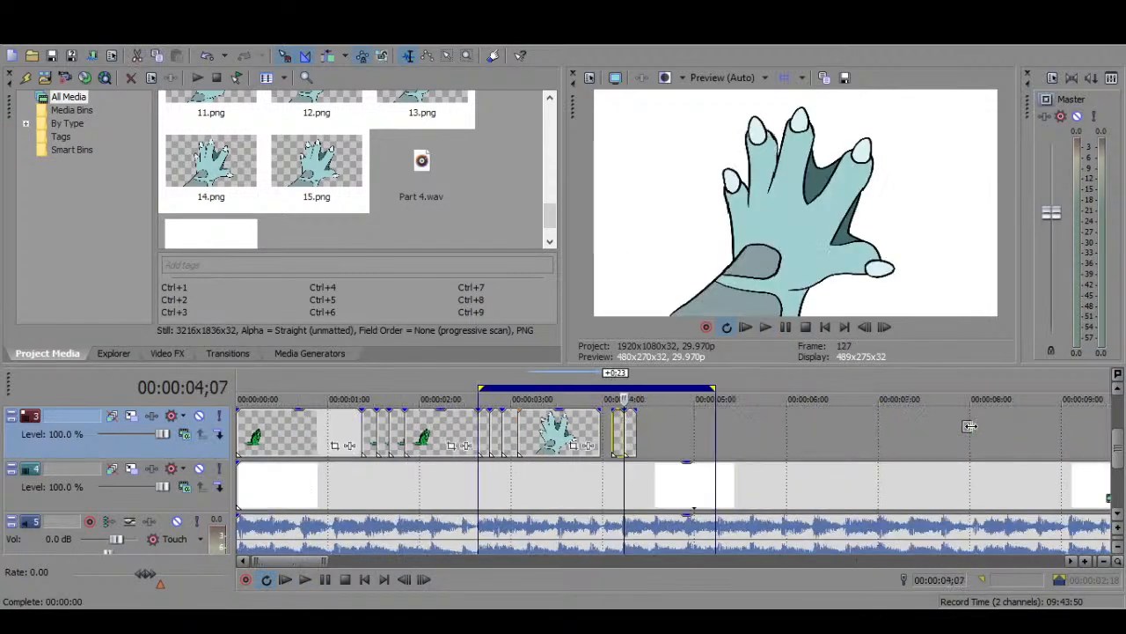
scroll(652, 447, up, 2)
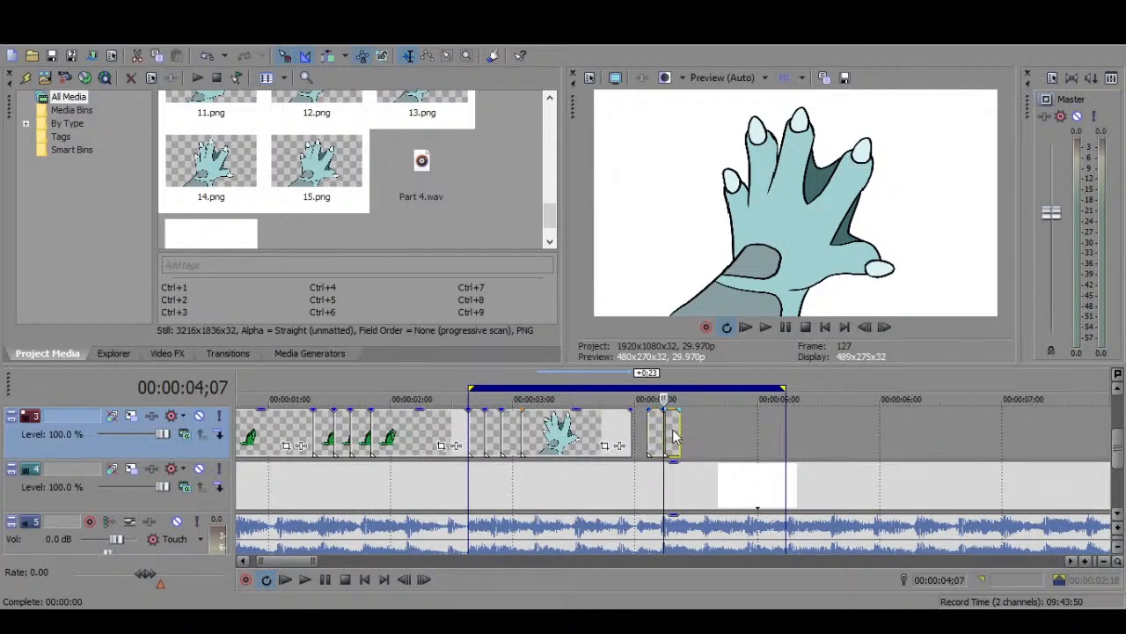
scroll(658, 431, up, 2)
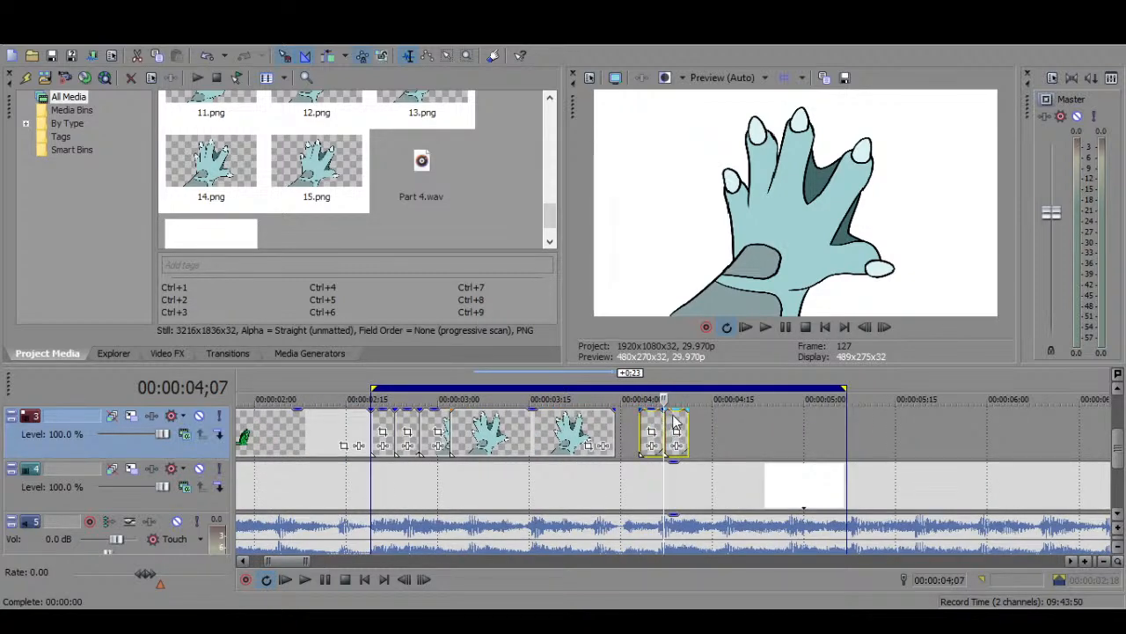
drag(675, 423, 723, 423)
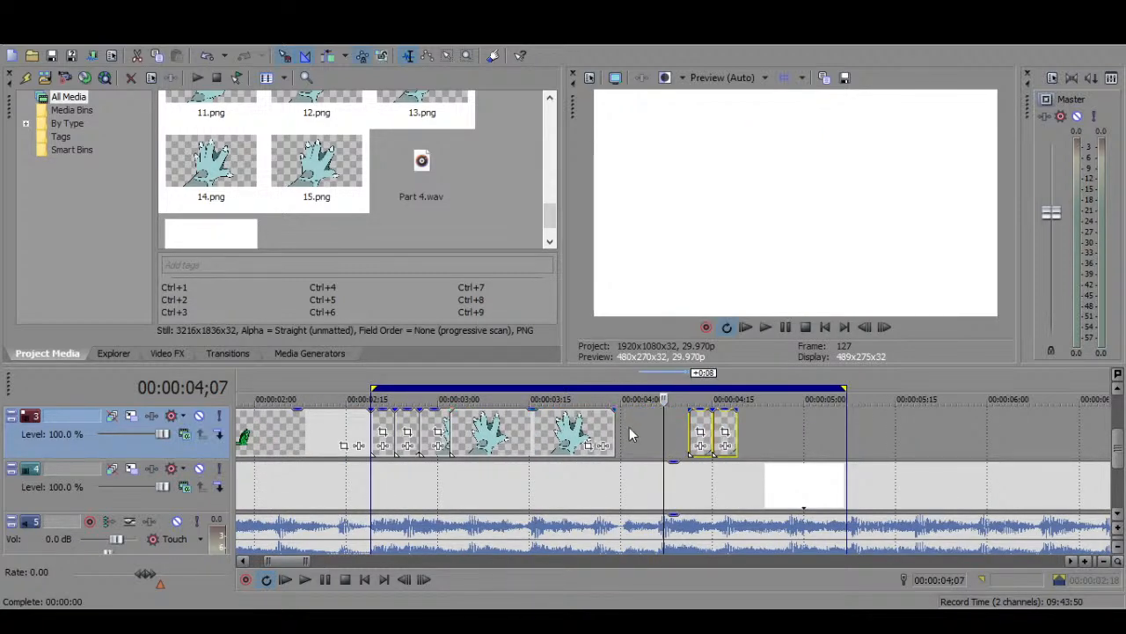
- Place a copy of the third hand clip directly before the last two and extend the fourth clip seven frames to meet it
click(443, 424)
key(ctrl+c)
click(652, 424)
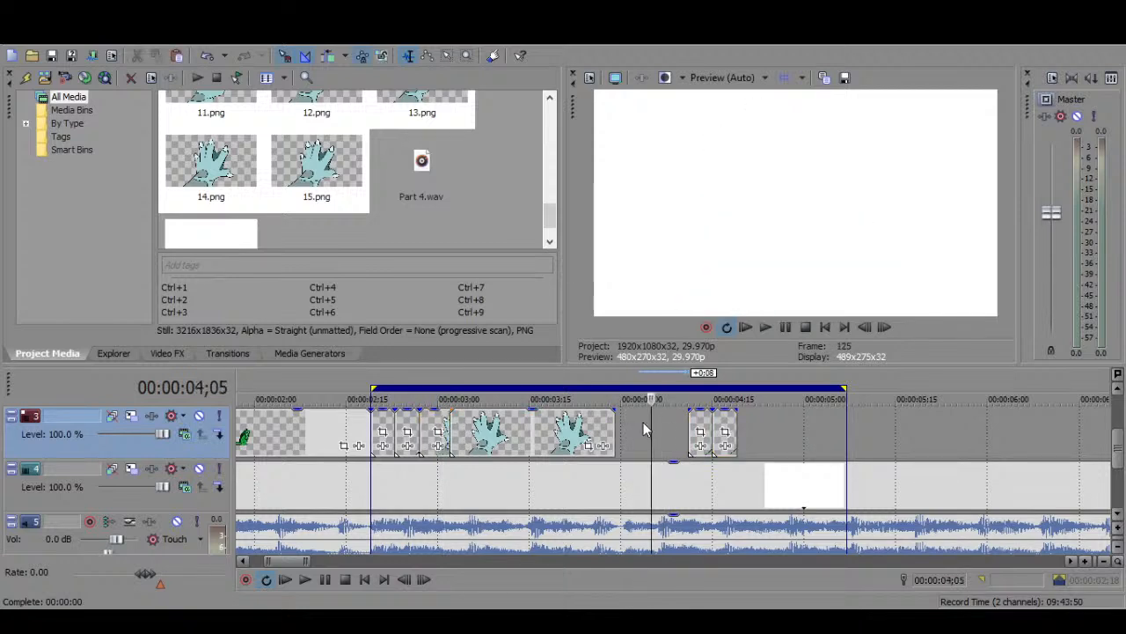
key(ctrl+v)
mouse_move(669, 429)
mouse_down()
mouse_move(638, 429)
mouse_move(654, 429)
mouse_up()
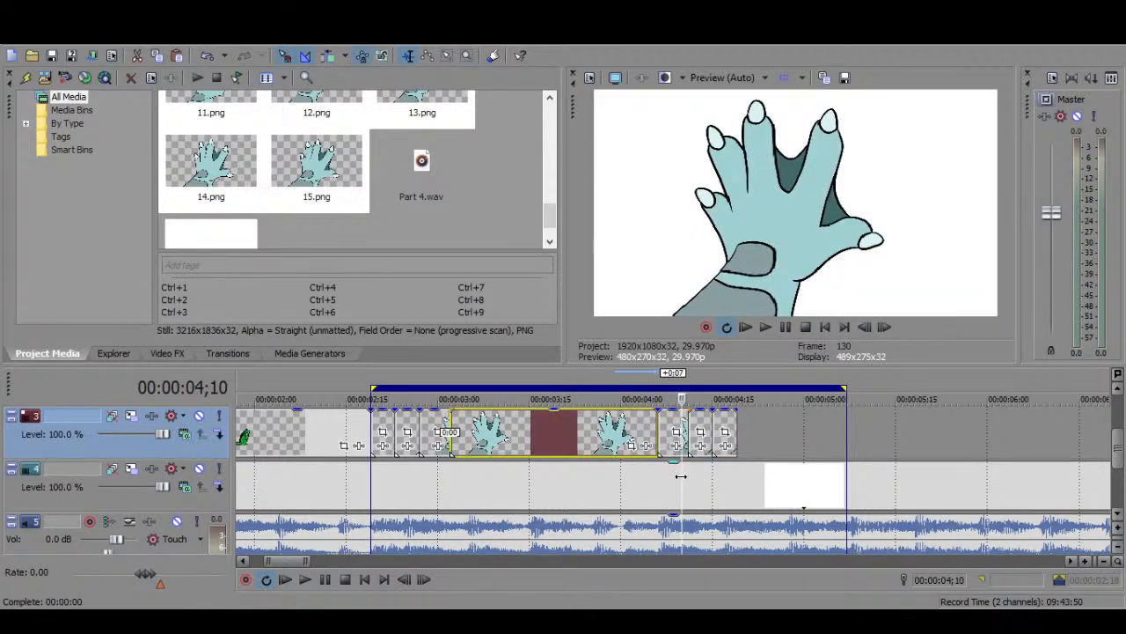
- Extend the last hand clip by 18 frames to the end of the loop region and play the looped section
click(712, 476)
drag(736, 435, 845, 435)
key(space)
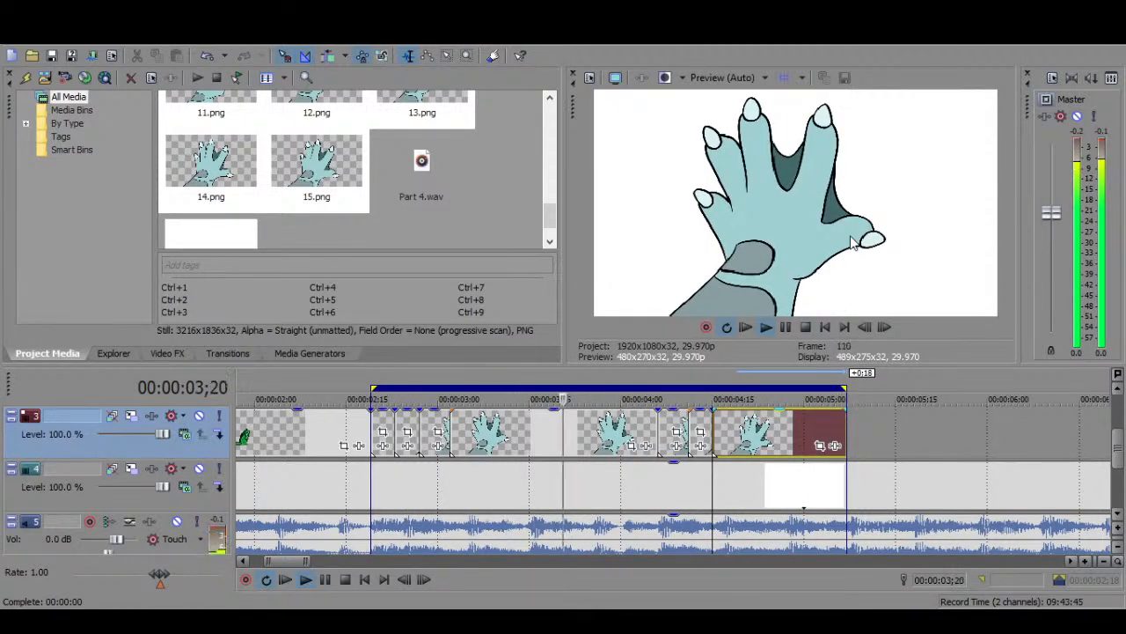
- Extend the loop region back to the start of the timeline, watch the full sequence and pause it
scroll(720, 533, down, 3)
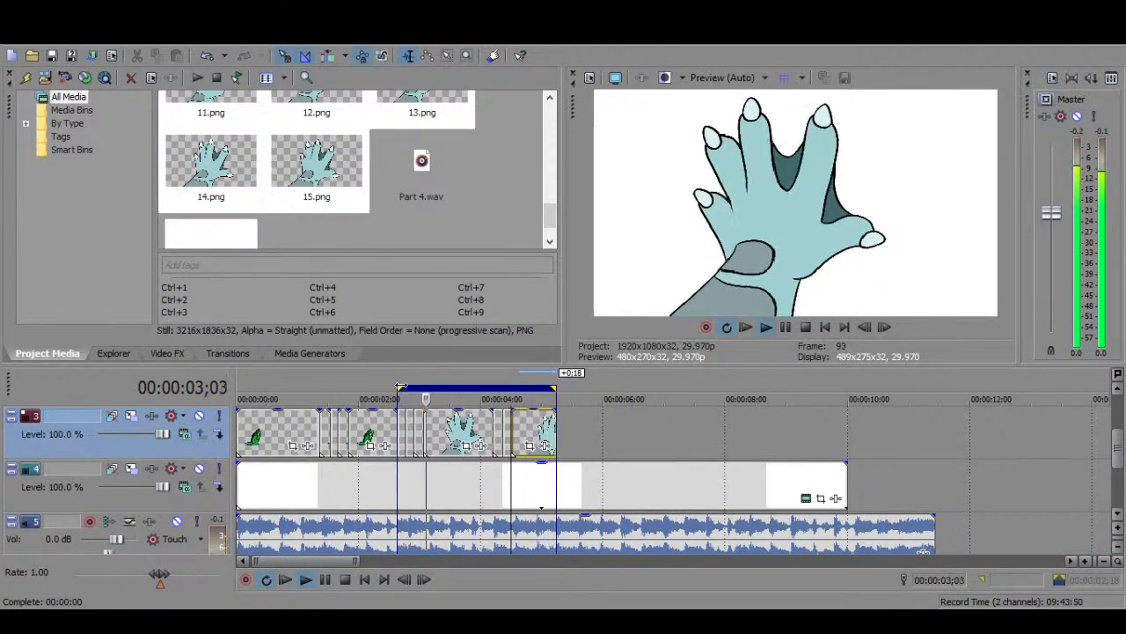
drag(400, 388, 238, 388)
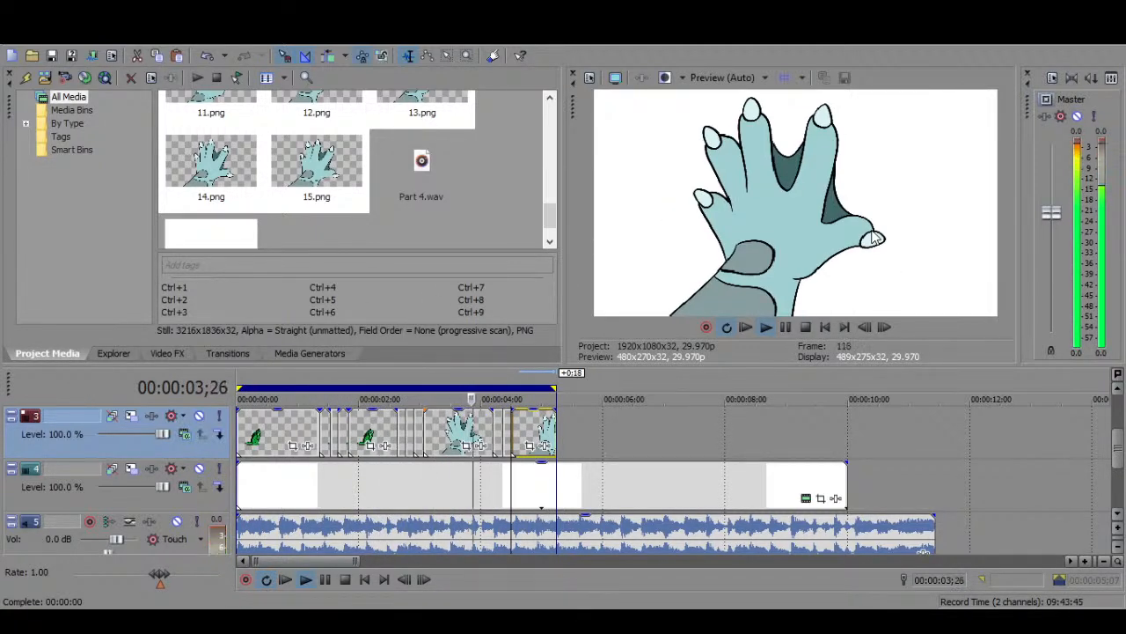
click(785, 327)
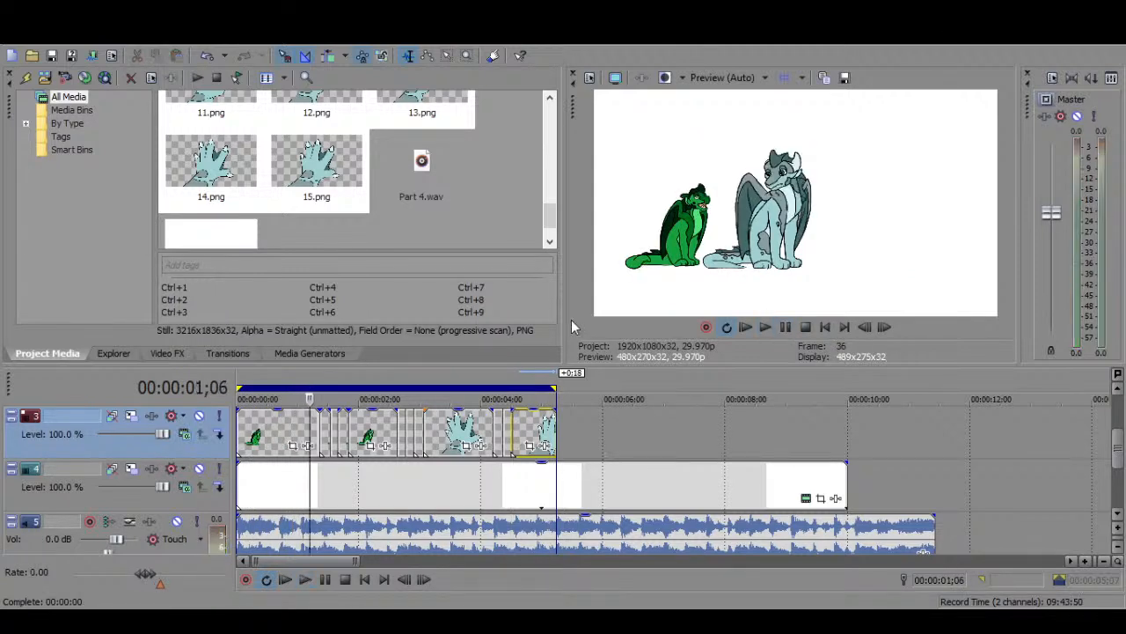
- Extend the loop region and the white background clip on track 4 to the end of the audio, and preview the playback
drag(555, 386, 934, 388)
drag(845, 484, 933, 459)
click(785, 328)
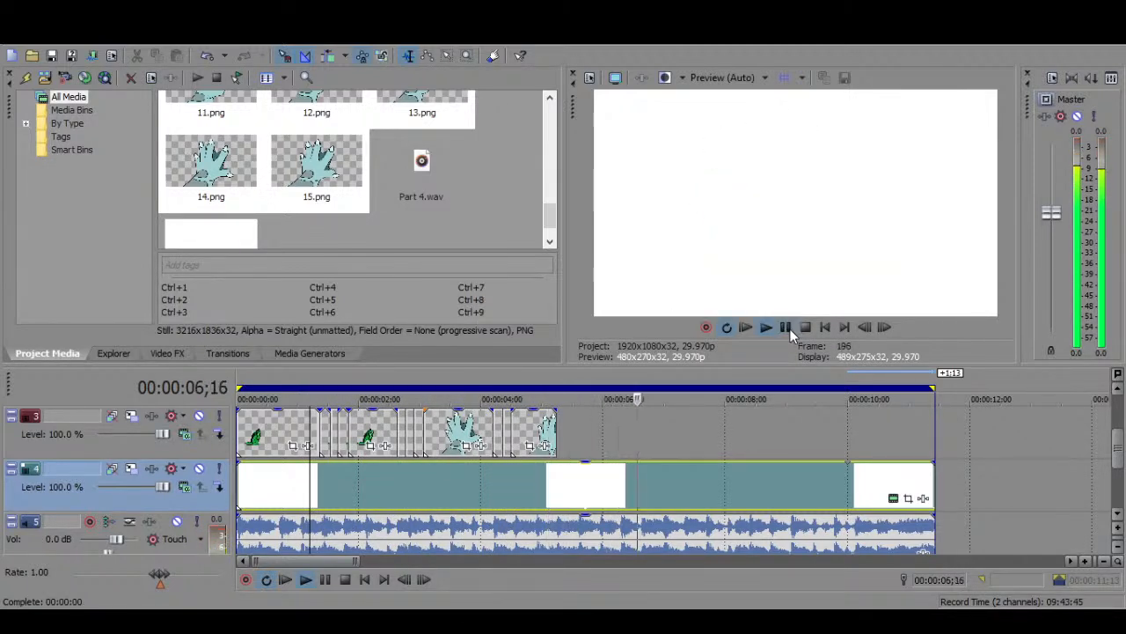
- Stop the video preview and place the playhead at about 00:00:07;27 on the timeline
click(719, 520)
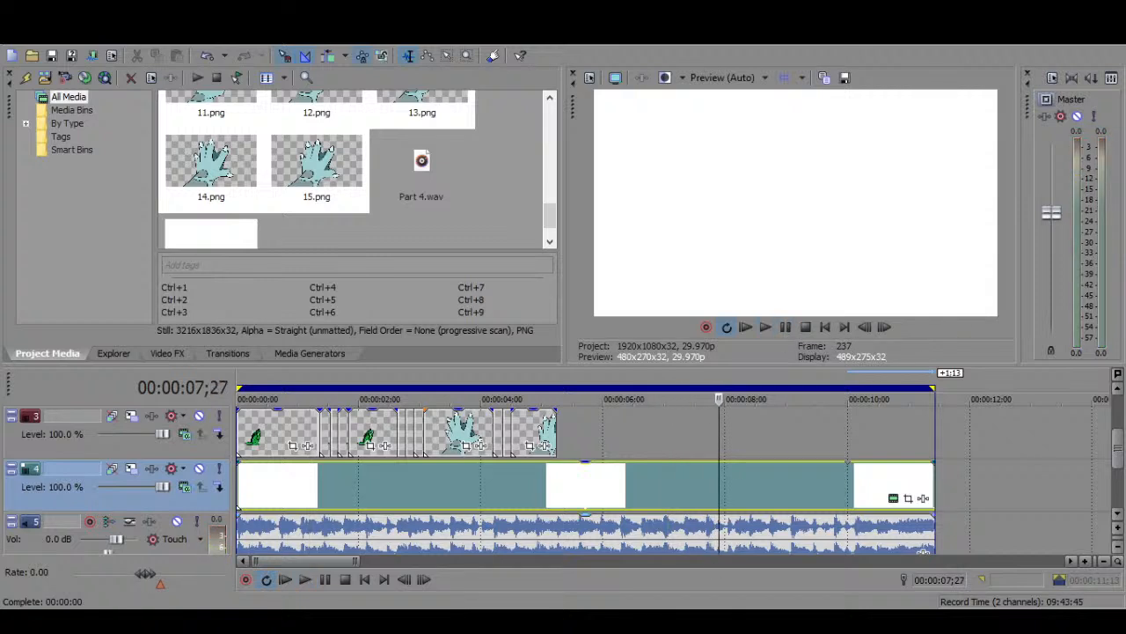
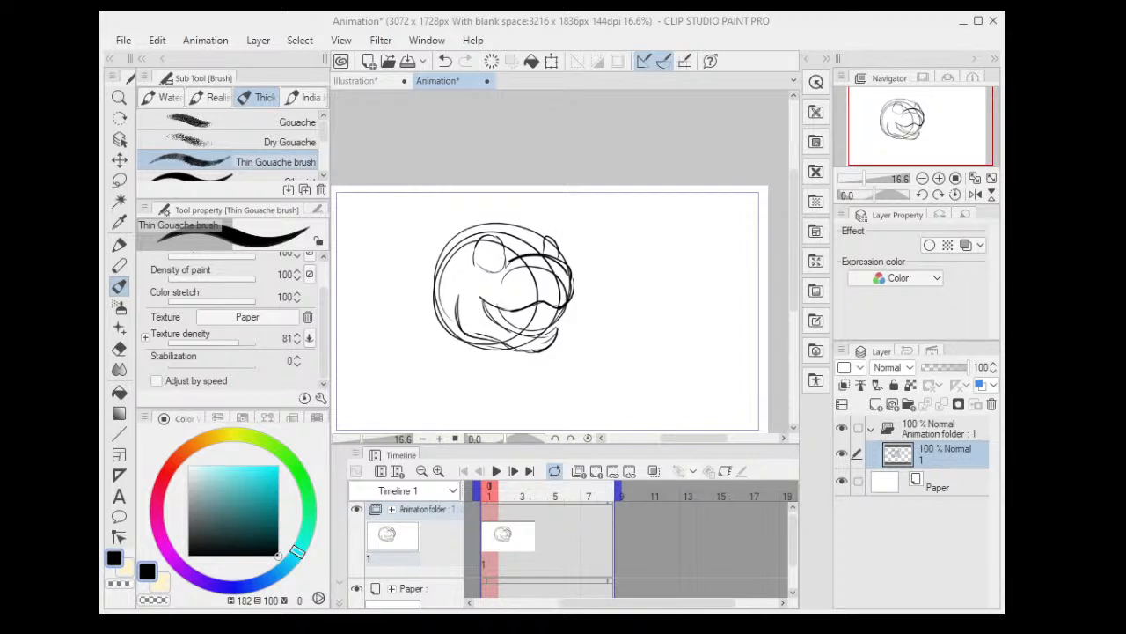
- Sketch pupils inside both eyes of the creature's head and darken the corner of the mouth
mouse_move(566, 269)
mouse_down()
mouse_move(565, 236)
mouse_move(575, 262)
mouse_up()
scroll(527, 235, up, 3)
drag(502, 195, 489, 235)
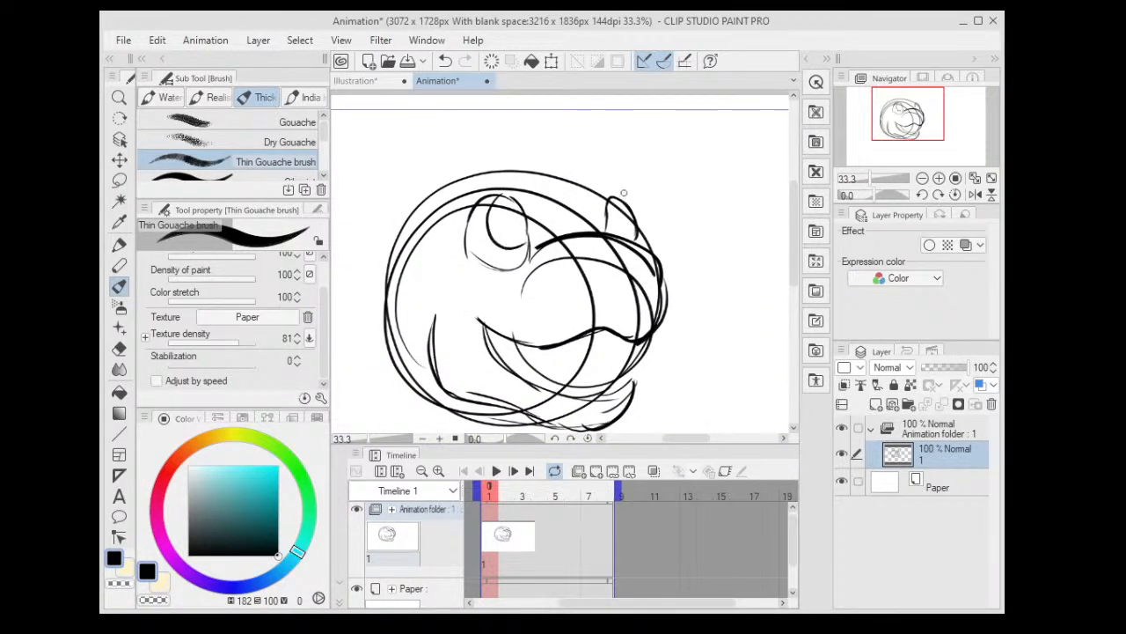
drag(624, 193, 618, 227)
scroll(619, 212, down, 1)
drag(591, 185, 585, 130)
scroll(585, 130, up, 1)
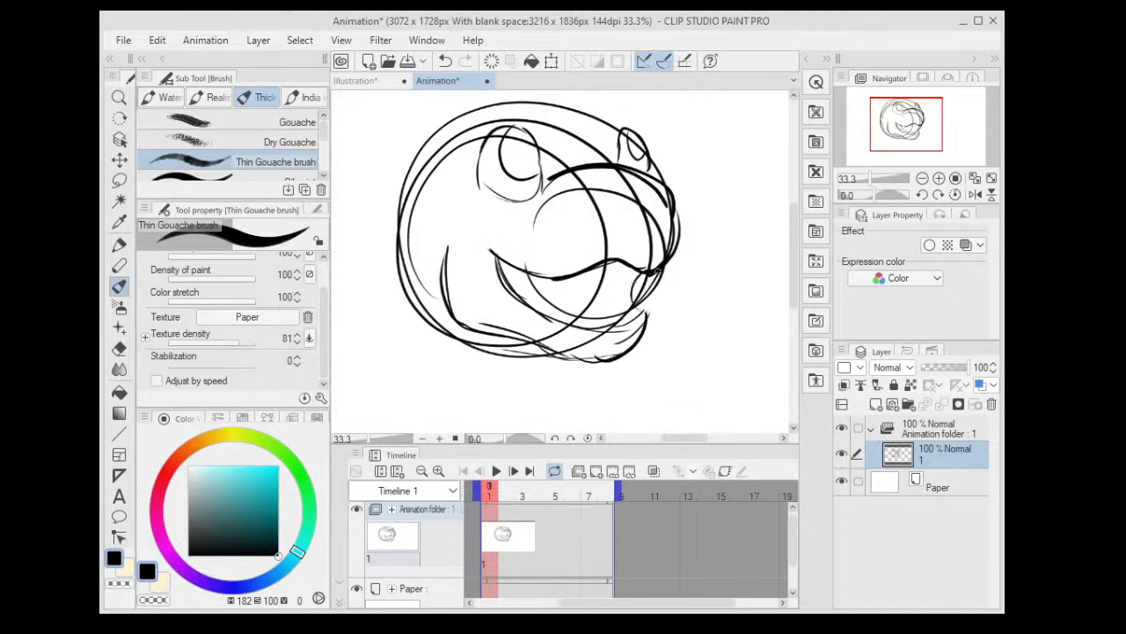
scroll(642, 279, down, 1)
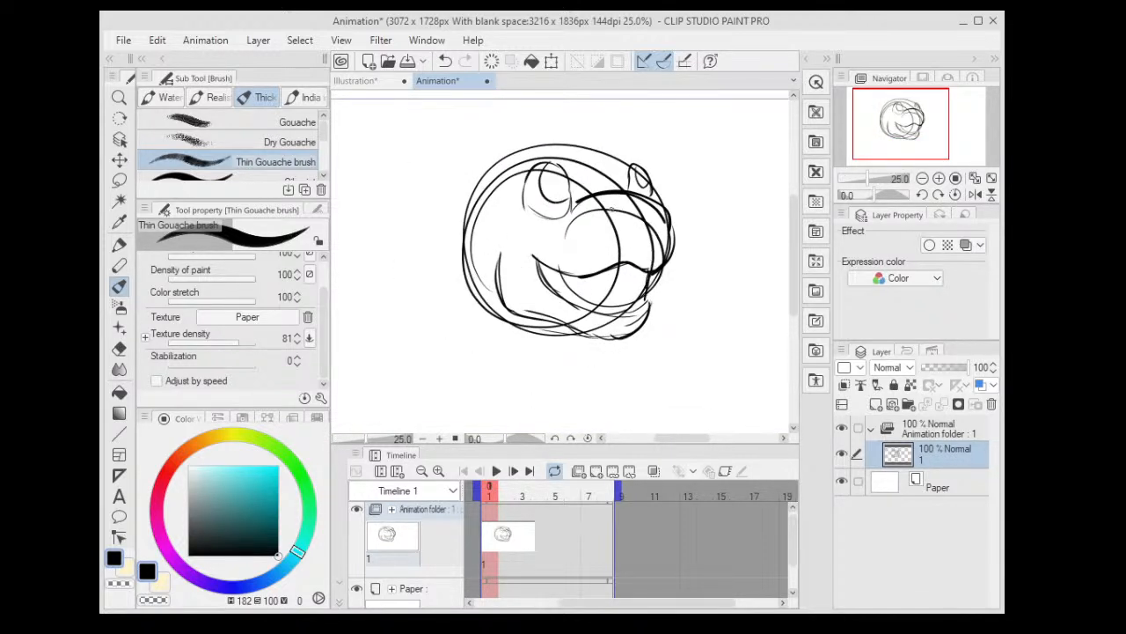
drag(595, 226, 610, 218)
drag(546, 237, 554, 258)
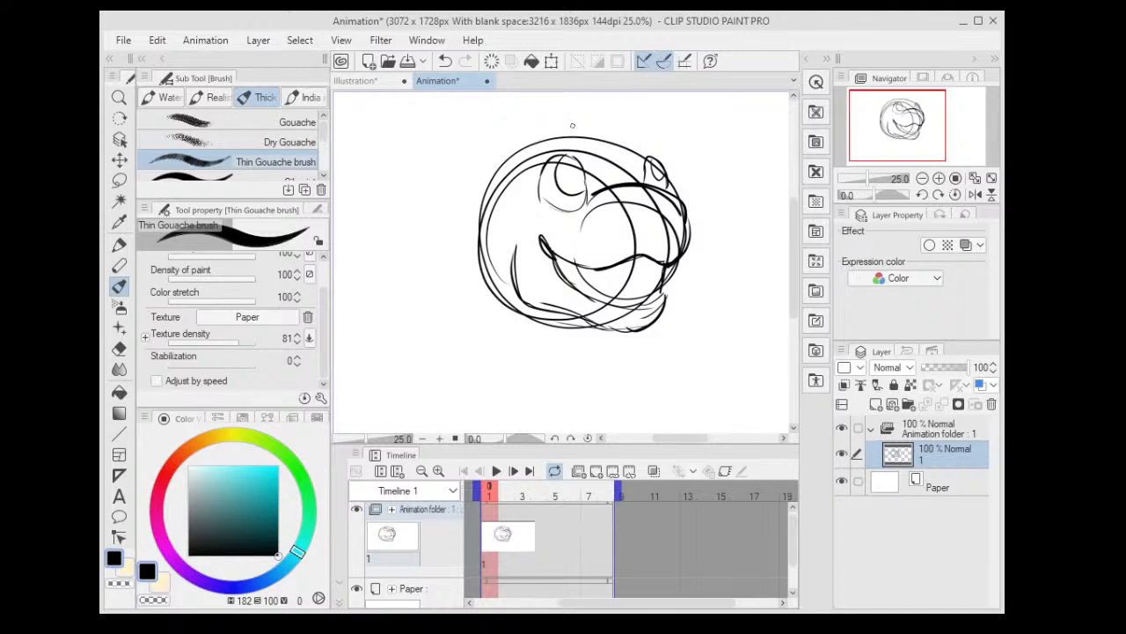
- Mirror the canvas view horizontally and sketch a tall pointed ear at the back of the head
drag(509, 189, 517, 212)
key(h)
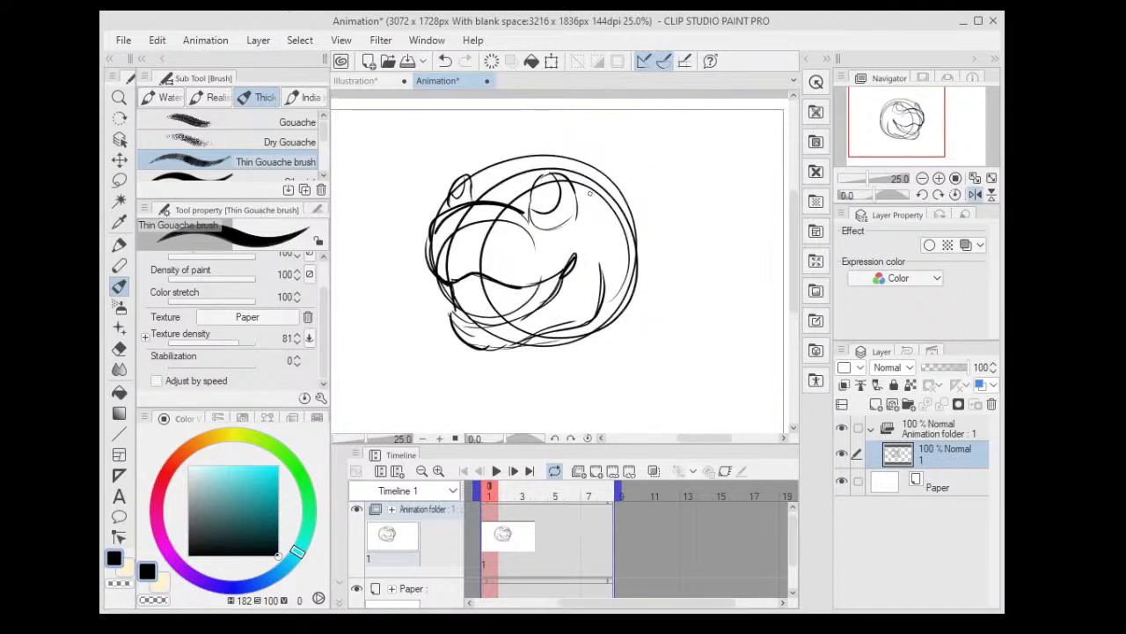
mouse_move(602, 214)
mouse_down()
mouse_move(628, 147)
mouse_move(646, 133)
mouse_up()
mouse_move(645, 142)
mouse_down()
mouse_move(659, 212)
mouse_move(616, 255)
mouse_move(619, 200)
mouse_move(654, 210)
mouse_up()
- Move the sketch layer lower on the canvas with the Move layer tool
scroll(629, 147, down, 4)
scroll(632, 140, up, 4)
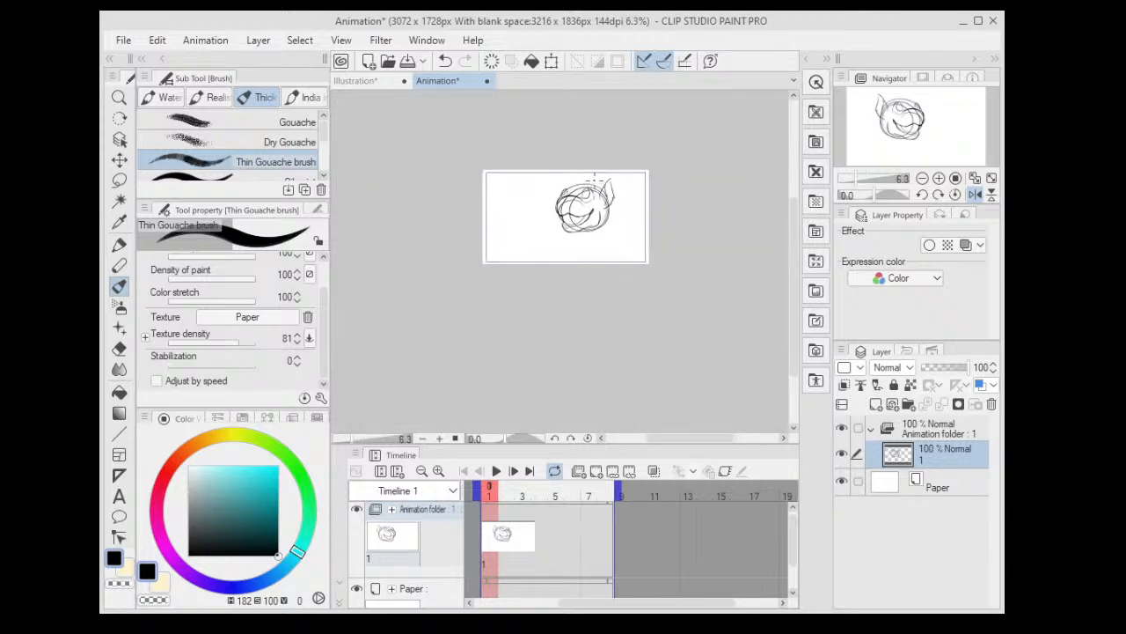
key(k)
drag(582, 200, 566, 252)
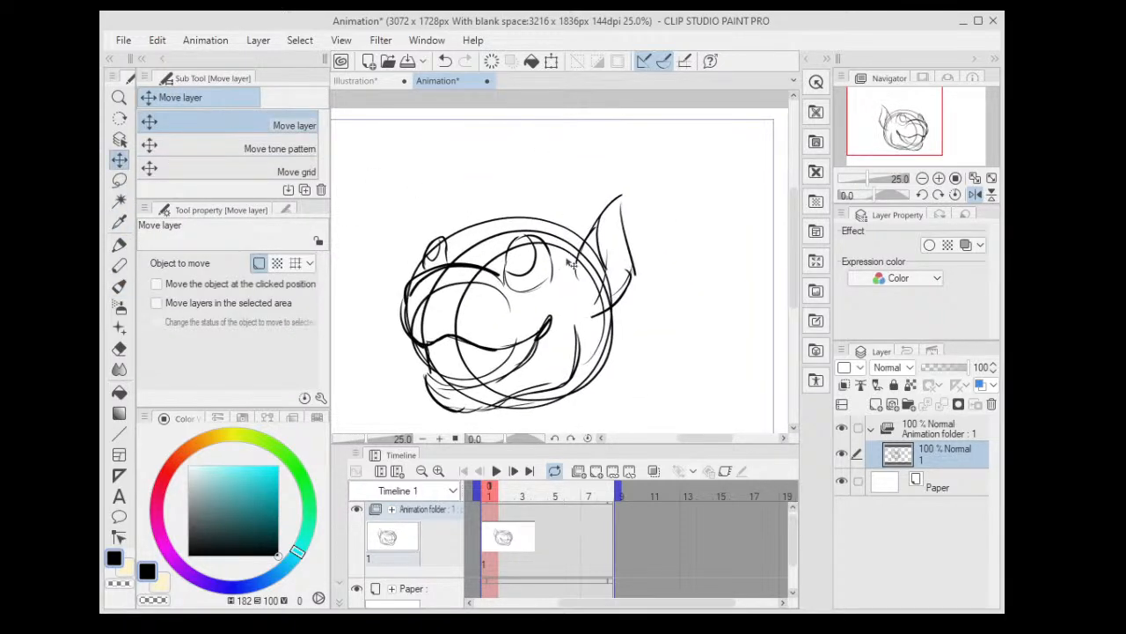
key(p)
- Sketch a brow ridge rising over the far eye and across the top of the head with the Thin Gouache brush
drag(364, 313, 402, 289)
scroll(402, 288, up, 1)
key(b)
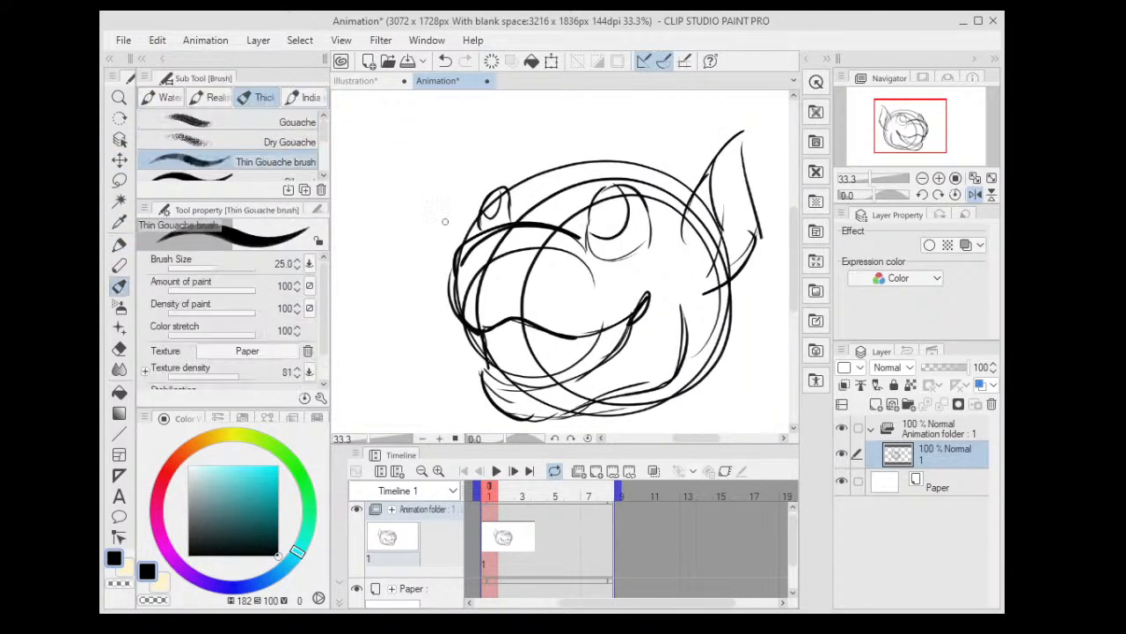
mouse_move(480, 216)
mouse_down()
mouse_move(489, 163)
mouse_move(619, 147)
mouse_up()
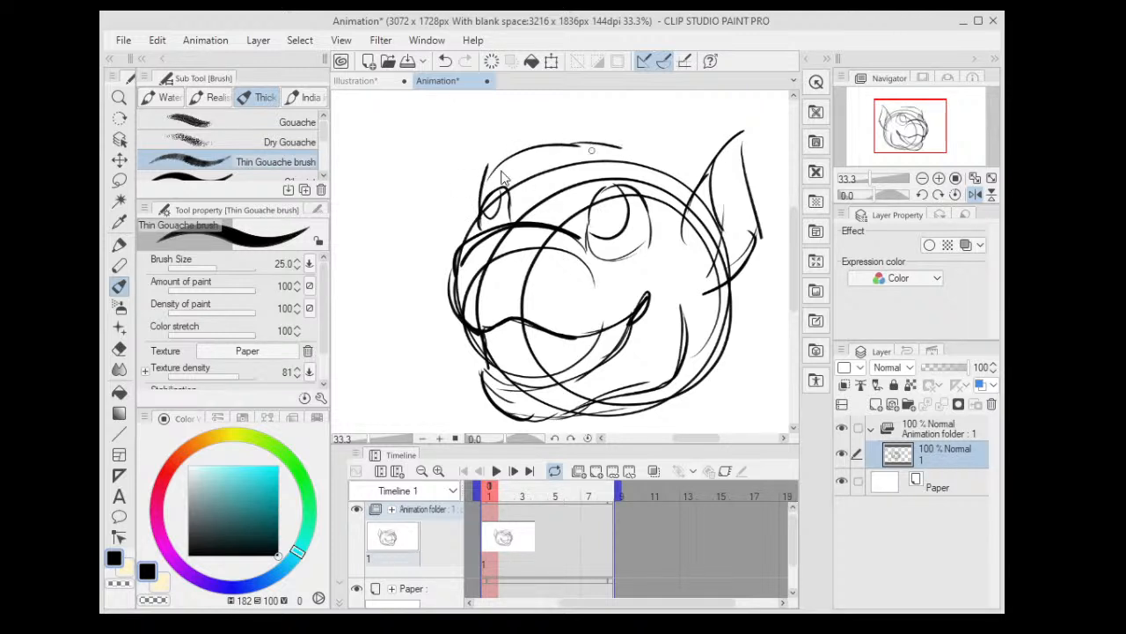
key(ctrl+z)
key(ctrl+z)
mouse_move(506, 141)
mouse_down()
mouse_move(460, 188)
mouse_move(479, 204)
mouse_move(466, 236)
mouse_up()
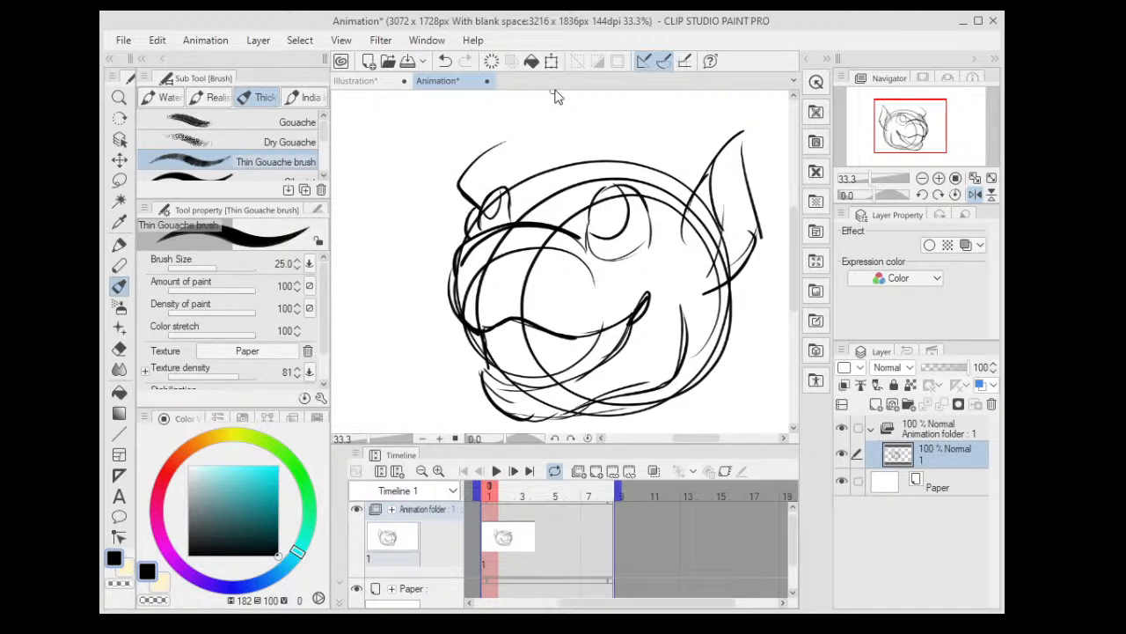
drag(475, 195, 568, 128)
mouse_move(612, 161)
mouse_down()
mouse_move(714, 151)
mouse_move(723, 169)
mouse_move(737, 165)
mouse_move(728, 132)
mouse_move(783, 107)
mouse_move(785, 218)
mouse_move(764, 254)
mouse_up()
key(ctrl+z)
scroll(764, 253, down, 1)
scroll(524, 145, down, 2)
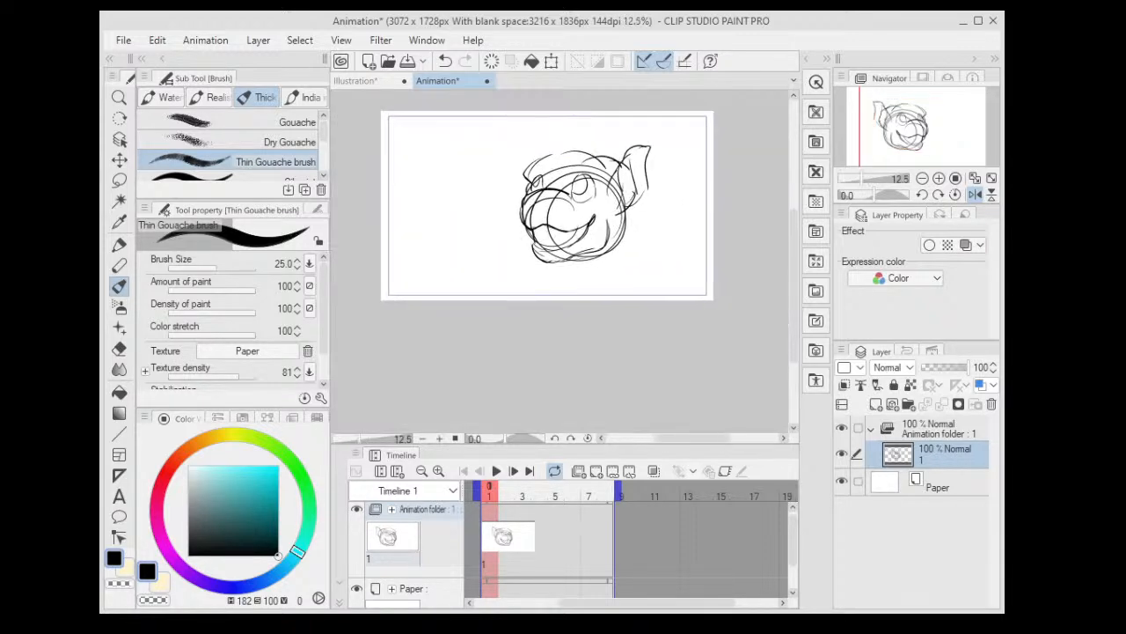
- Unmirror the canvas view and try neck lines below the ear and jaw, undoing them
scroll(607, 152, up, 2)
drag(595, 269, 586, 233)
key(h)
scroll(585, 233, down, 2)
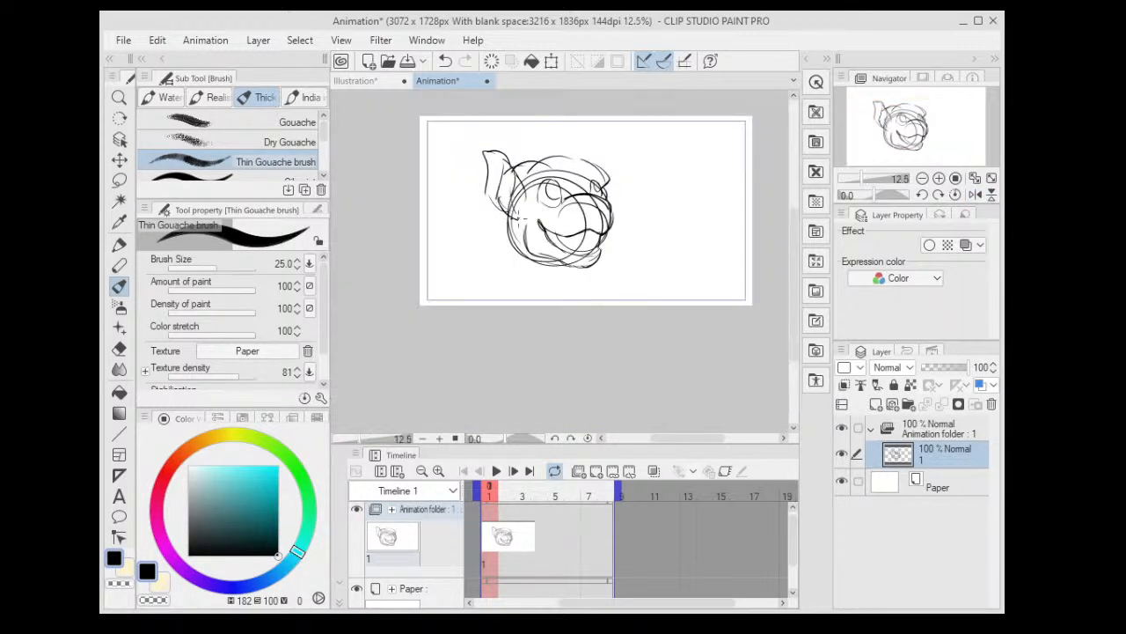
drag(488, 211, 487, 265)
mouse_move(547, 266)
mouse_down()
mouse_move(554, 283)
mouse_move(609, 258)
mouse_move(554, 277)
mouse_up()
key(ctrl+z)
key(ctrl+z)
- Rotate the head sketch slightly counter-clockwise and shift it a little higher on the canvas
key(ctrl+t)
drag(666, 226, 662, 196)
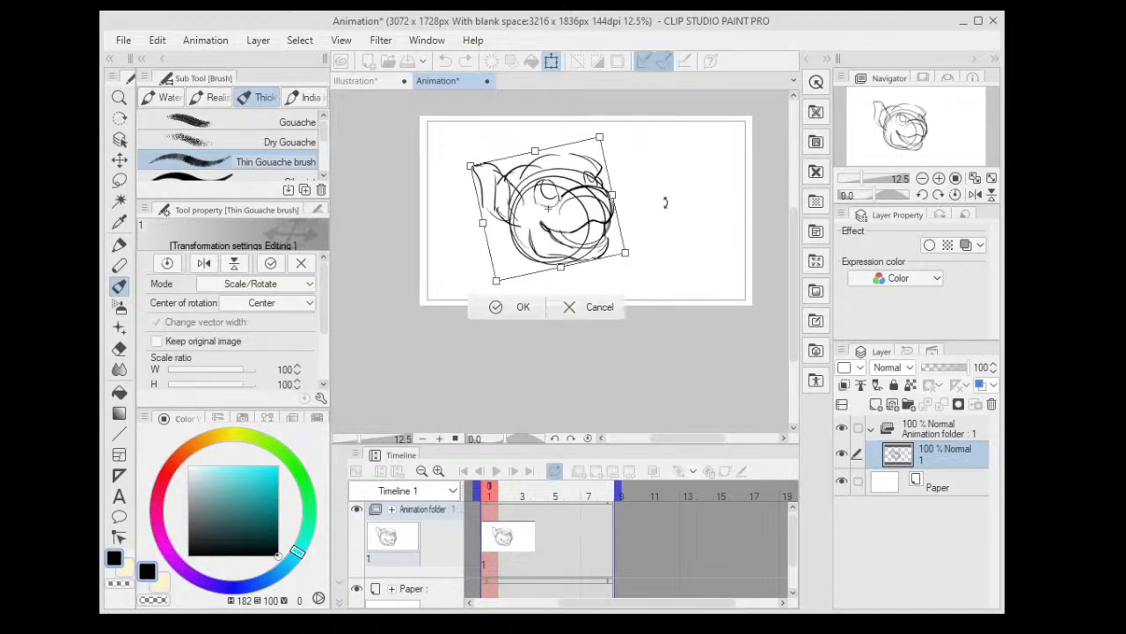
drag(563, 220, 560, 207)
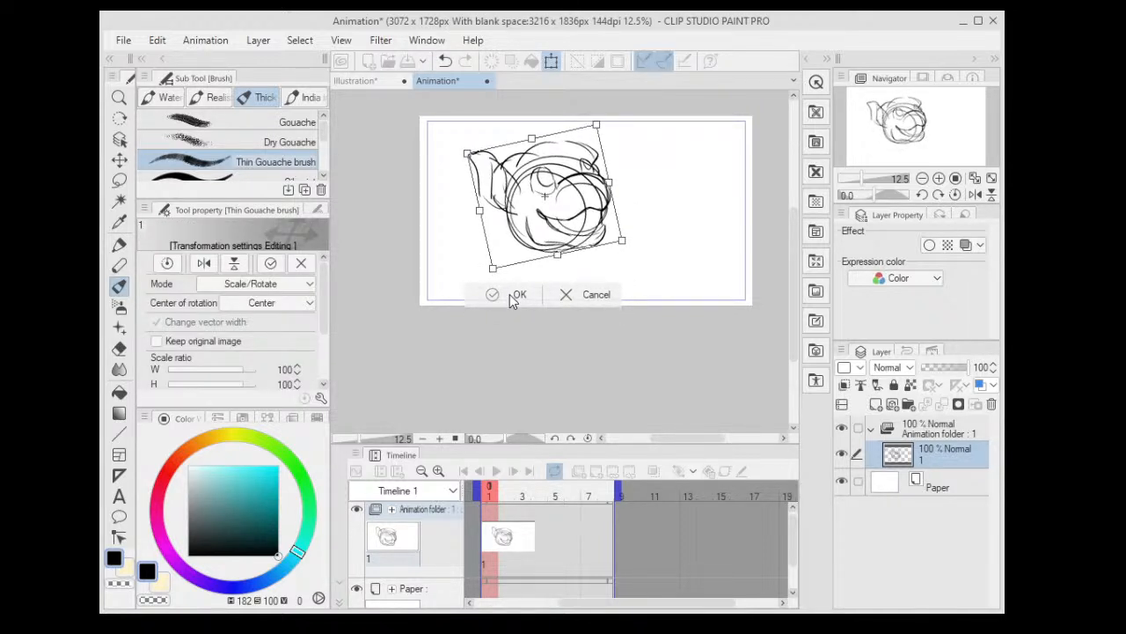
click(515, 295)
- Sketch the front and back outlines of the neck from the head down to the canvas's bottom edge
scroll(508, 290, up, 2)
scroll(502, 246, up, 1)
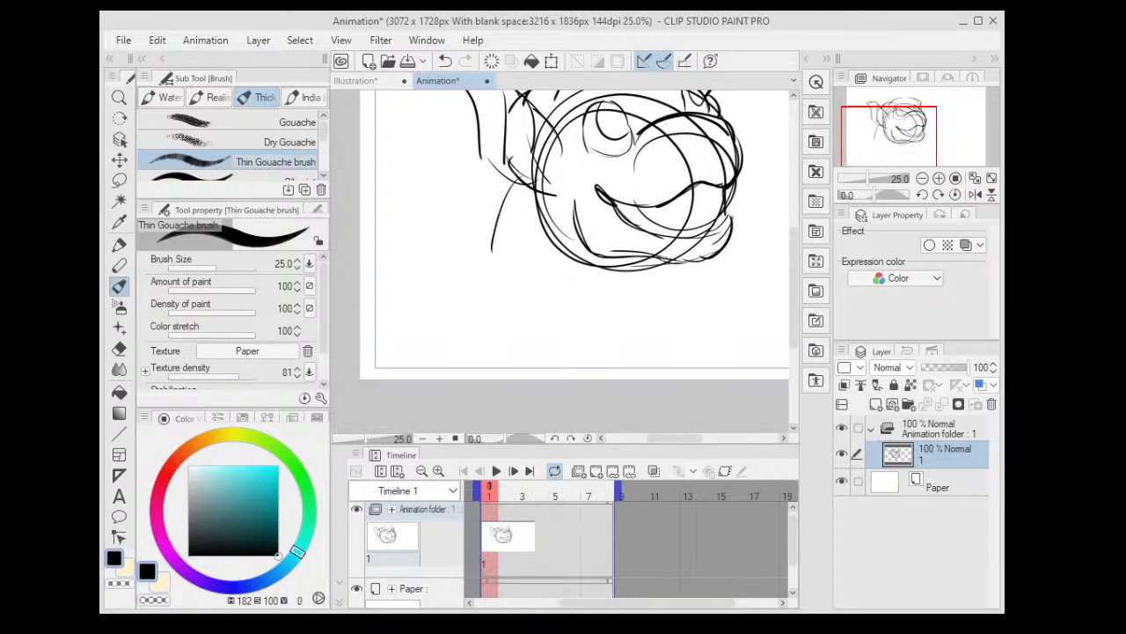
mouse_move(668, 257)
mouse_down()
mouse_move(621, 297)
mouse_move(643, 336)
mouse_up()
scroll(668, 331, down, 2)
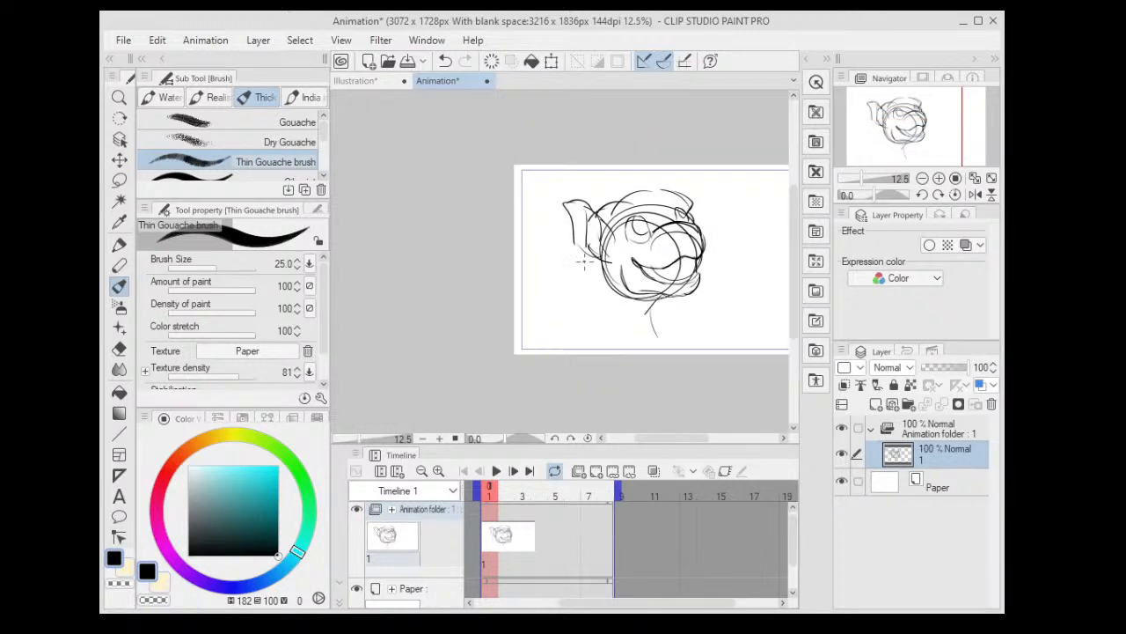
drag(584, 261, 561, 308)
key(ctrl+z)
mouse_move(586, 252)
mouse_down()
mouse_move(558, 310)
mouse_move(602, 353)
mouse_up()
key(ctrl+z)
drag(572, 294, 535, 355)
drag(651, 308, 669, 356)
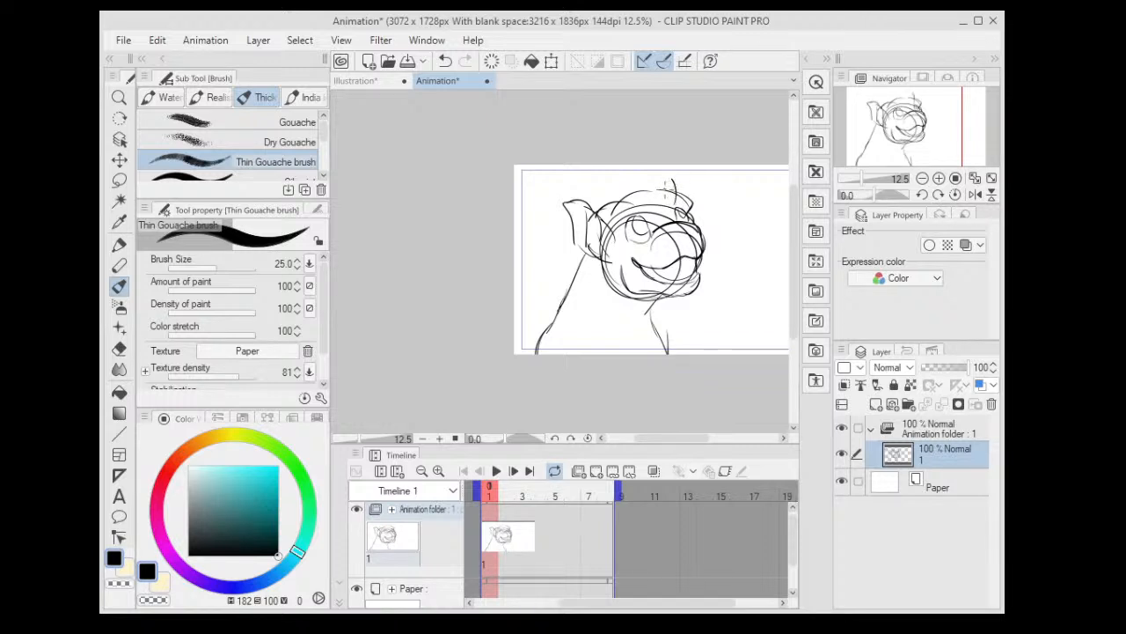
- Sketch a spiky crest above the head and continue it down the back of the neck
mouse_move(676, 210)
mouse_down()
mouse_move(637, 156)
mouse_move(653, 171)
mouse_move(650, 162)
mouse_move(610, 174)
mouse_move(623, 186)
mouse_move(587, 201)
mouse_move(568, 236)
mouse_move(636, 178)
mouse_move(595, 183)
mouse_up()
key(ctrl+z)
mouse_move(657, 165)
mouse_down()
mouse_move(593, 183)
mouse_move(616, 172)
mouse_move(577, 198)
mouse_up()
key(ctrl+z)
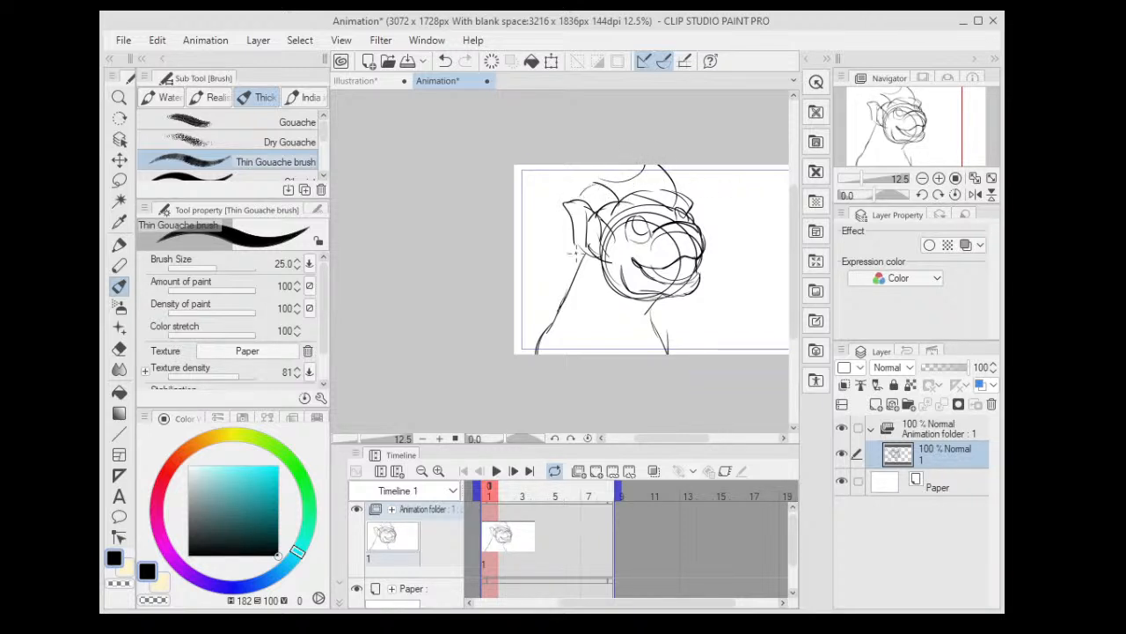
mouse_move(535, 268)
mouse_down()
mouse_move(572, 264)
mouse_move(536, 264)
mouse_up()
drag(566, 299, 527, 336)
mouse_move(549, 271)
mouse_down()
mouse_move(523, 311)
mouse_move(535, 352)
mouse_move(524, 355)
mouse_up()
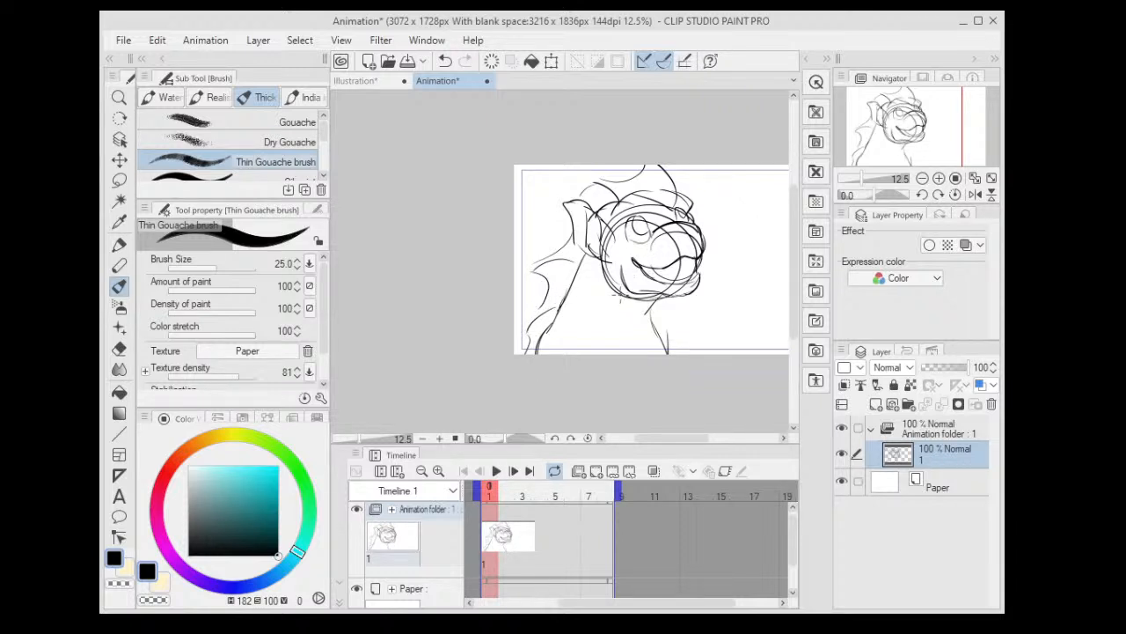
- Sketch long inner contour lines down the neck and check the whole drawing in a mirrored view
drag(621, 295, 610, 354)
drag(605, 277, 583, 354)
drag(595, 308, 582, 352)
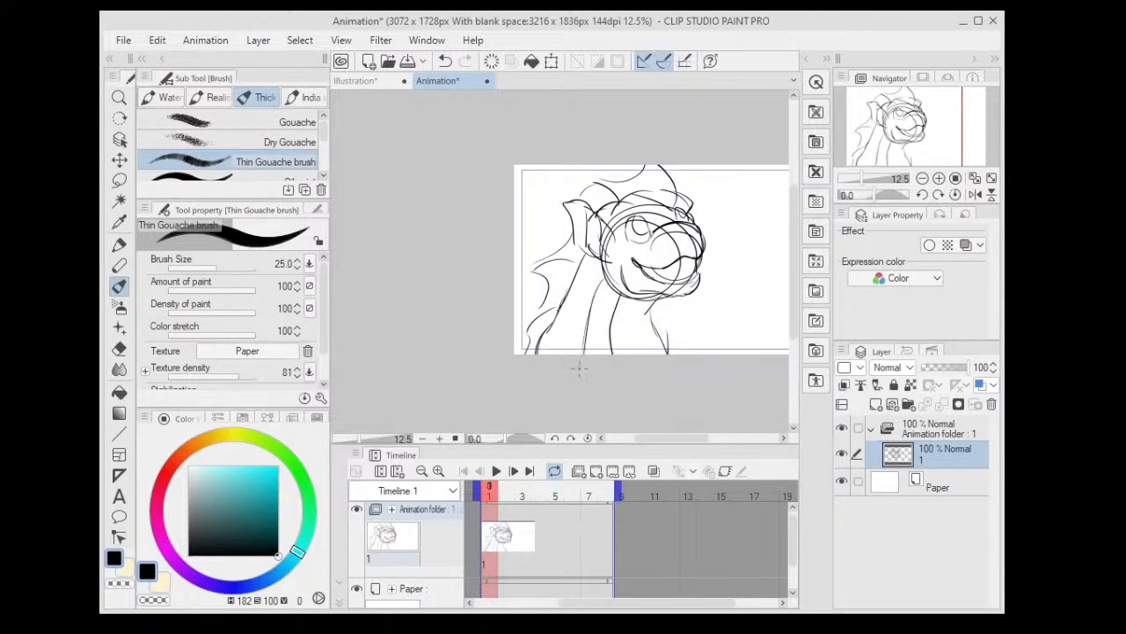
key(ctrl+0)
key(h)
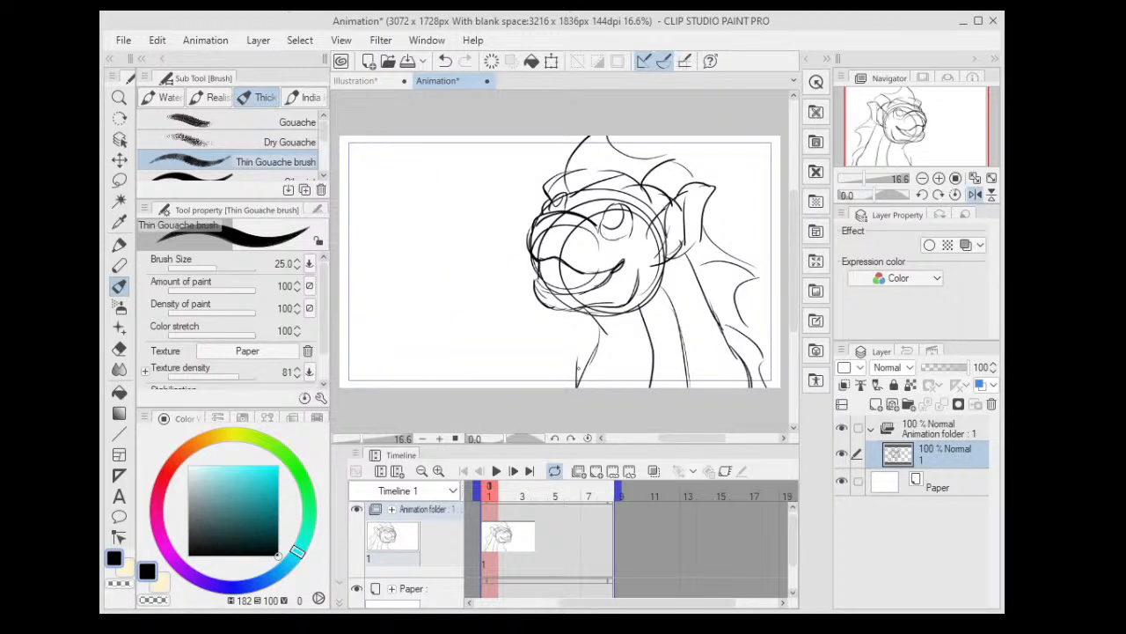
key(h)
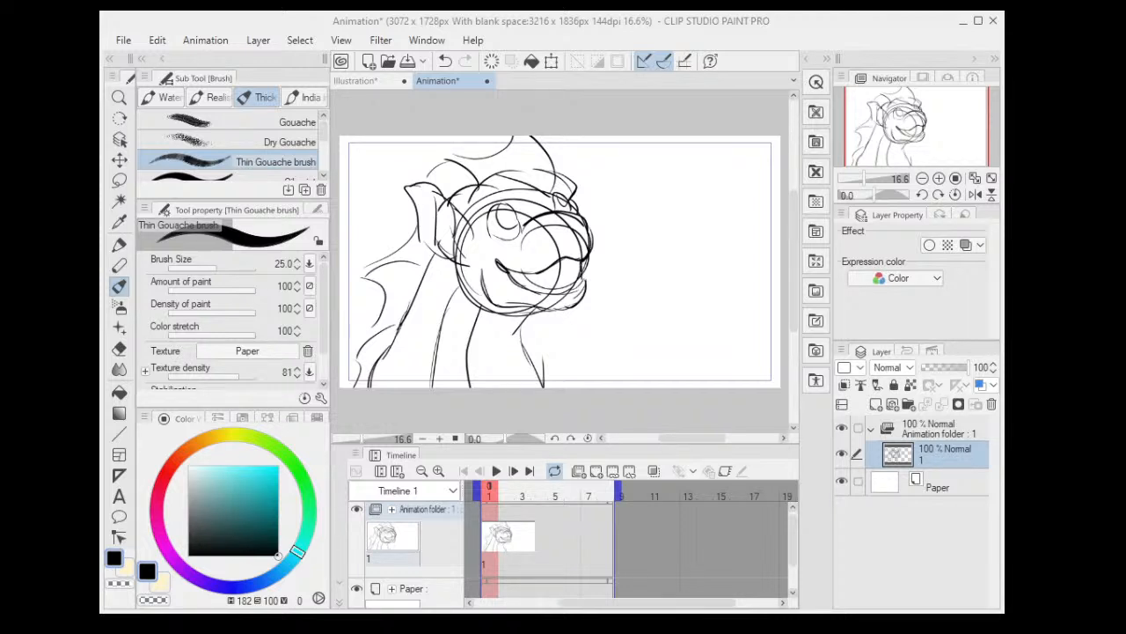
- Clear the whole creature sketch from the first frame's layer
key(Delete)
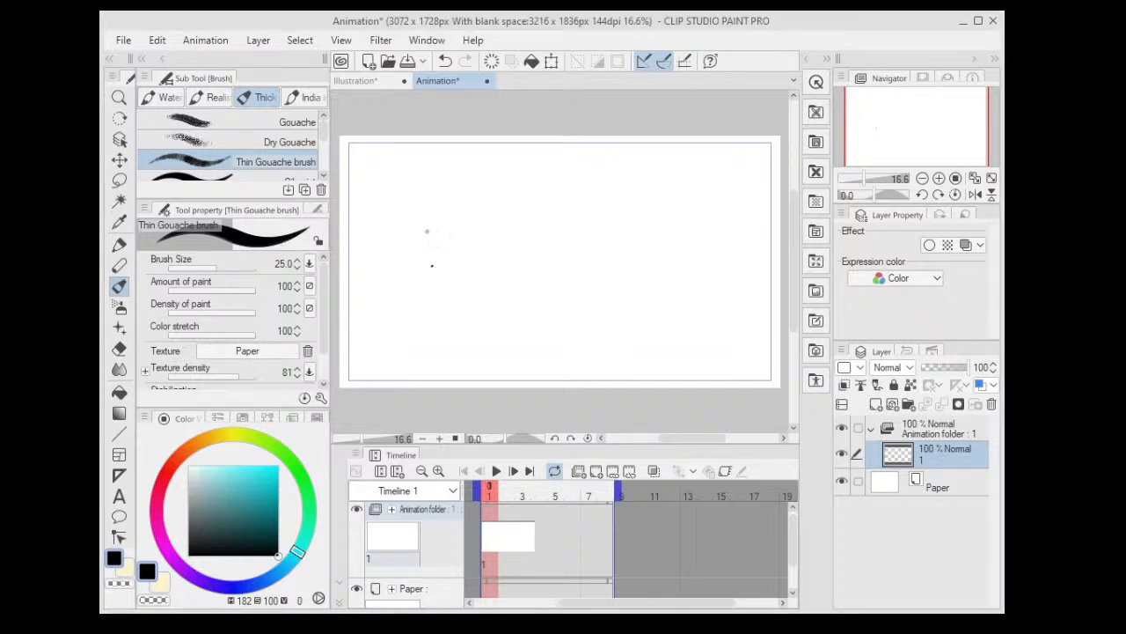
drag(427, 232, 433, 220)
key(ctrl+z)
- Sketch a rough head circle near the canvas centre and mirror the view horizontally
scroll(552, 244, up, 2)
mouse_move(519, 292)
mouse_down()
mouse_move(490, 232)
mouse_move(515, 344)
mouse_move(660, 338)
mouse_move(512, 201)
mouse_up()
scroll(623, 146, down, 1)
key(ctrl+shift+2)
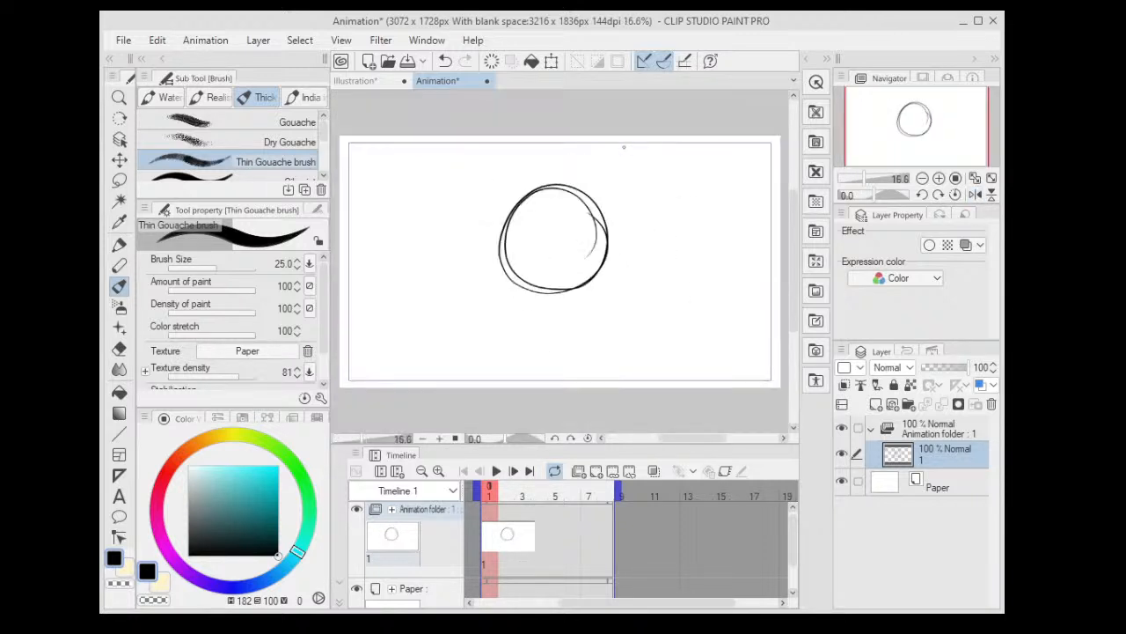
scroll(623, 146, up, 1)
scroll(624, 146, up, 3)
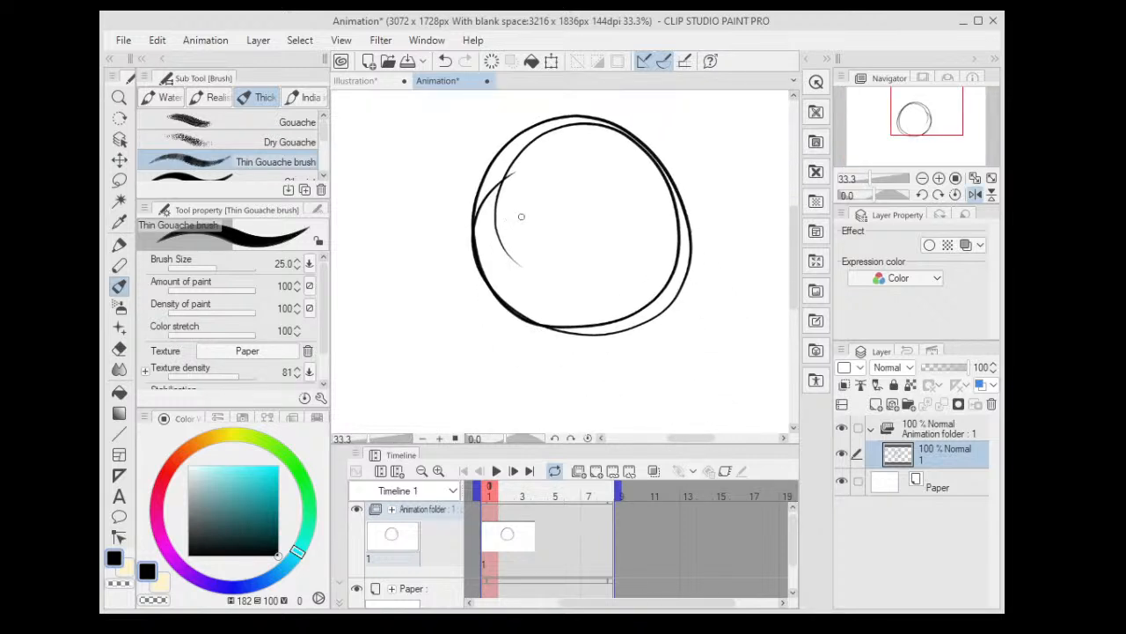
- Add curved guide lines to the head circle and sketch the protruding muzzle, mouth line and lower jaw
scroll(541, 157, down, 1)
drag(548, 114, 521, 290)
mouse_move(496, 188)
mouse_down()
mouse_move(571, 175)
mouse_move(664, 207)
mouse_up()
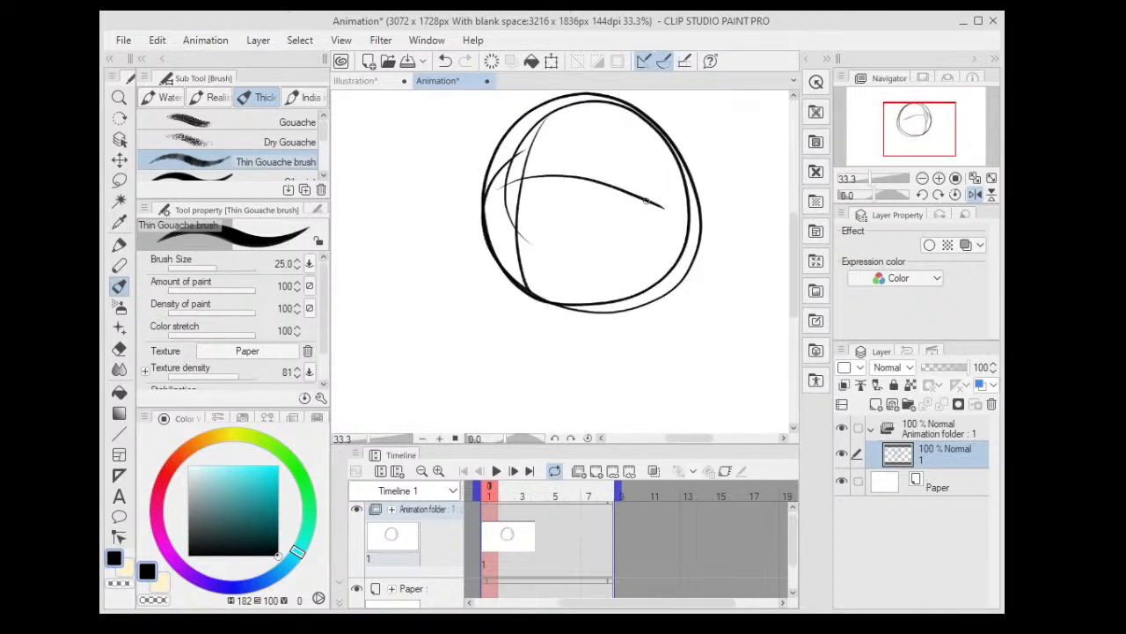
mouse_move(580, 160)
mouse_down()
mouse_move(596, 190)
mouse_move(505, 181)
mouse_move(476, 239)
mouse_move(500, 283)
mouse_move(651, 248)
mouse_move(556, 310)
mouse_move(500, 303)
mouse_move(533, 343)
mouse_move(630, 329)
mouse_up()
drag(510, 304, 492, 280)
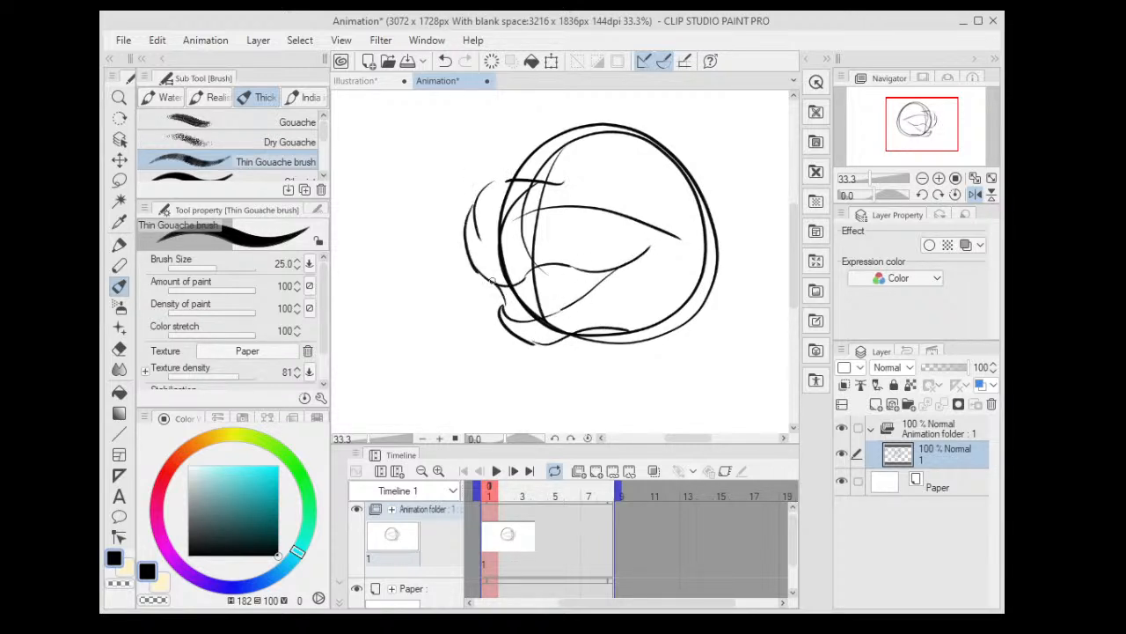
- Sketch the two eyes above the muzzle and return to the unmirrored full-canvas view
mouse_move(603, 179)
mouse_down()
mouse_move(626, 161)
mouse_move(626, 189)
mouse_move(608, 201)
mouse_move(651, 203)
mouse_move(616, 138)
mouse_move(653, 183)
mouse_up()
key(ctrl+z)
key(ctrl+z)
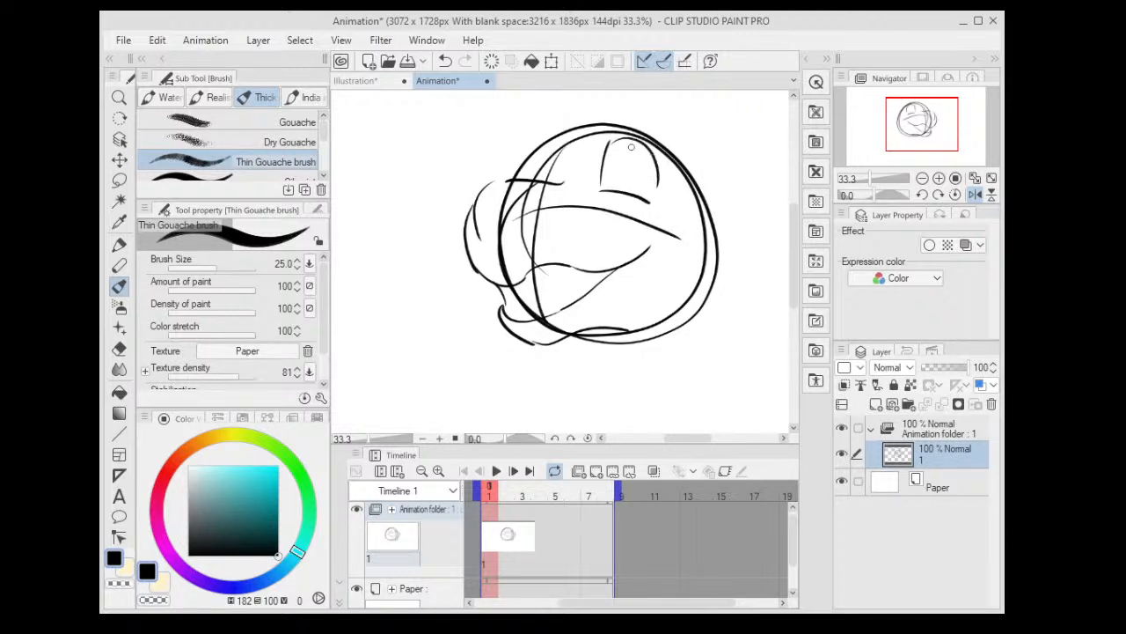
mouse_move(537, 179)
mouse_down()
mouse_move(538, 147)
mouse_move(506, 180)
mouse_up()
scroll(596, 115, down, 3)
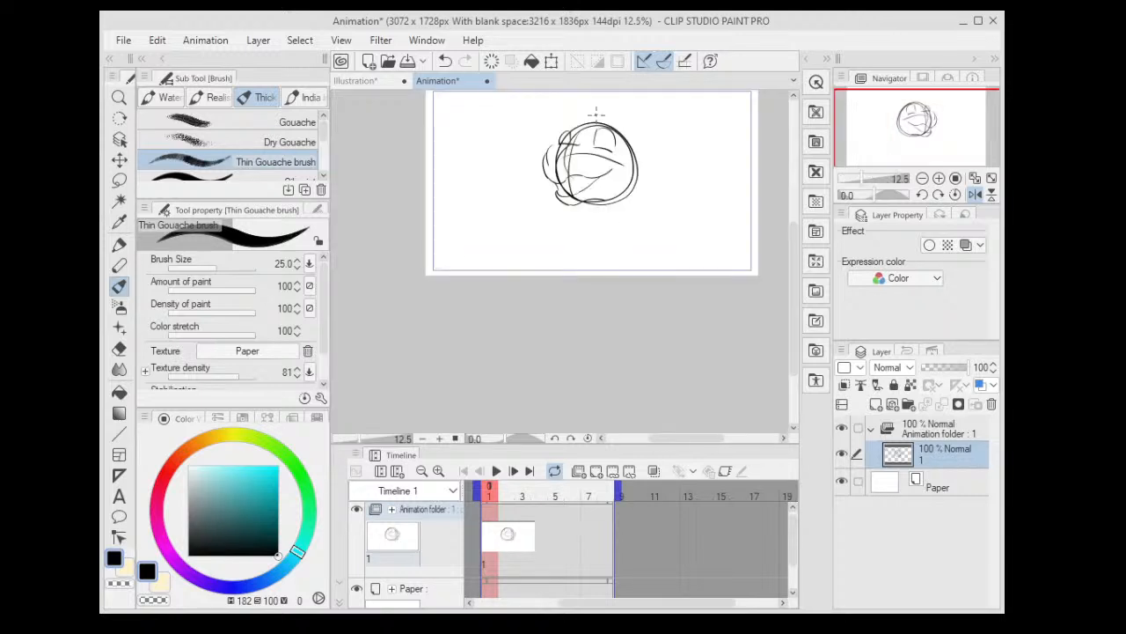
key(ctrl+@)
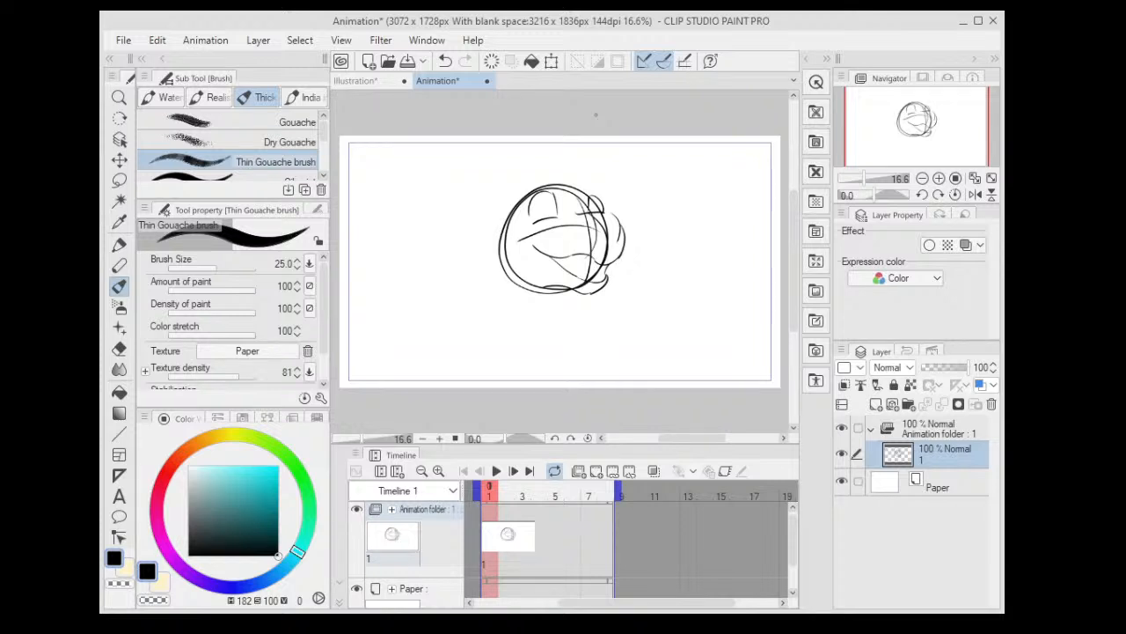
- Sketch a brow ridge over the far eye at the front of the head, undoing the unwanted strokes
scroll(595, 115, up, 3)
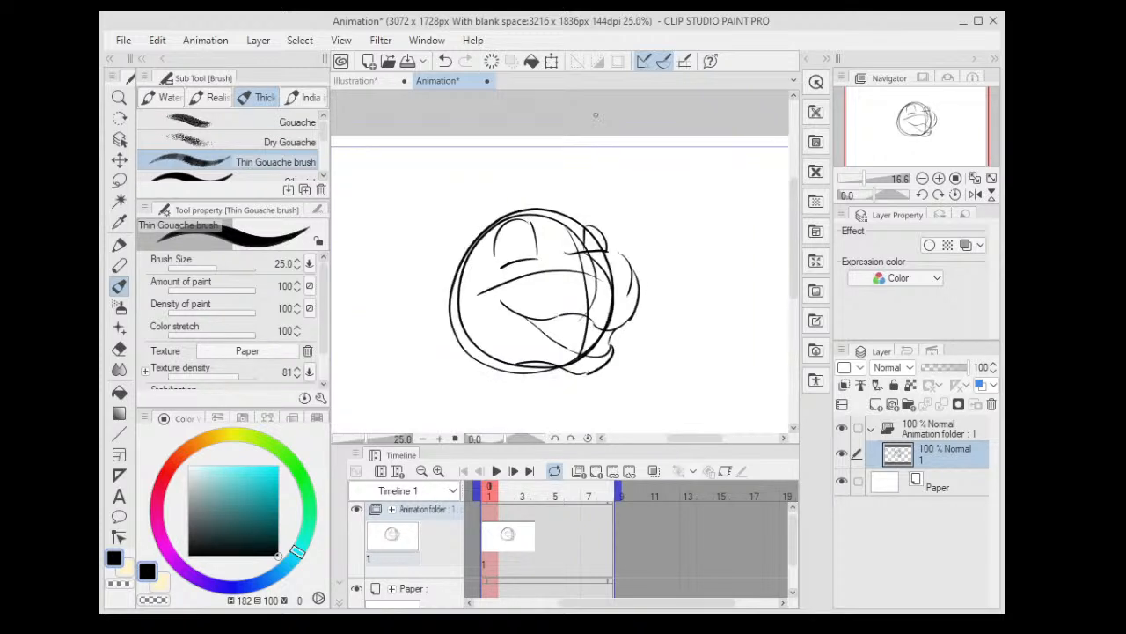
drag(505, 314, 588, 241)
scroll(633, 164, down, 1)
mouse_move(633, 163)
mouse_down()
mouse_move(600, 214)
mouse_move(671, 195)
mouse_move(691, 255)
mouse_move(693, 218)
mouse_up()
scroll(658, 175, up, 1)
key(ctrl+z)
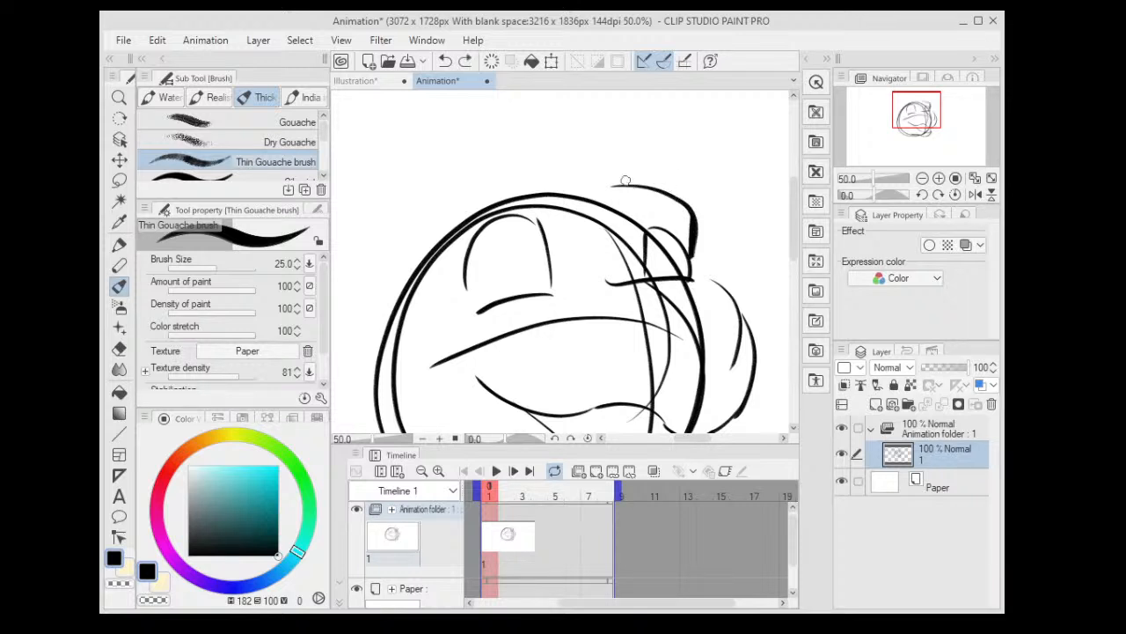
key(ctrl+z)
mouse_move(626, 181)
mouse_down()
mouse_move(667, 192)
mouse_move(683, 250)
mouse_move(669, 195)
mouse_move(685, 230)
mouse_up()
key(ctrl+z)
key(ctrl+z)
scroll(700, 278, down, 1)
drag(694, 269, 724, 213)
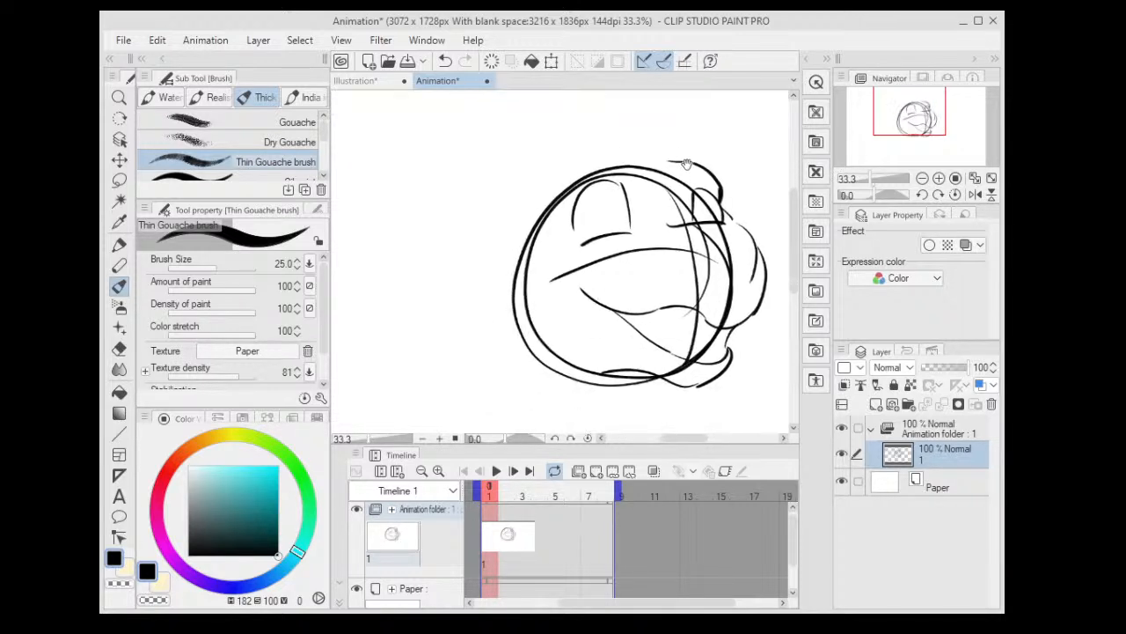
- Build up the head's outer contour with loose curved strokes around the back and the crown
mouse_move(686, 163)
mouse_down()
mouse_move(642, 139)
mouse_move(547, 178)
mouse_move(620, 142)
mouse_move(504, 237)
mouse_move(525, 315)
mouse_up()
drag(510, 290, 581, 377)
drag(507, 249, 526, 329)
scroll(614, 209, down, 1)
mouse_move(565, 188)
mouse_down()
mouse_move(536, 258)
mouse_move(559, 306)
mouse_up()
mouse_move(554, 189)
mouse_down()
mouse_move(574, 322)
mouse_move(619, 325)
mouse_up()
scroll(669, 266, down, 2)
scroll(654, 187, up, 3)
mouse_move(609, 252)
mouse_down()
mouse_move(513, 319)
mouse_move(686, 257)
mouse_move(656, 219)
mouse_up()
scroll(689, 270, down, 1)
scroll(652, 214, down, 2)
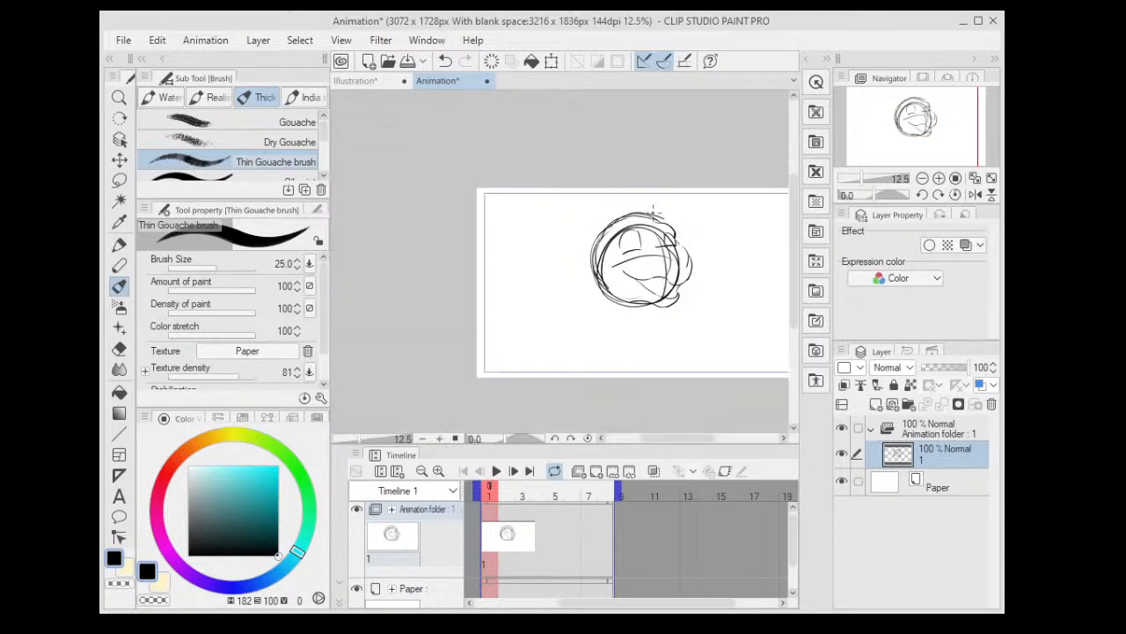
- Sketch an iris inside each eye, undoing the first pair and redrawing them higher in the eyes
scroll(617, 210, up, 2)
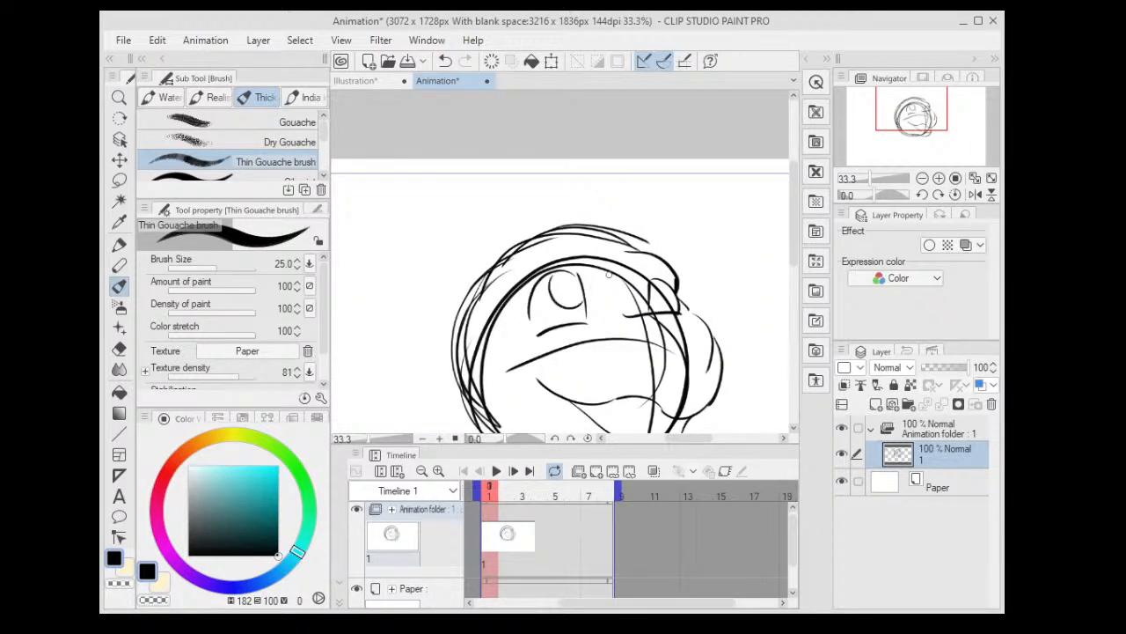
drag(655, 279, 673, 291)
drag(659, 244, 672, 185)
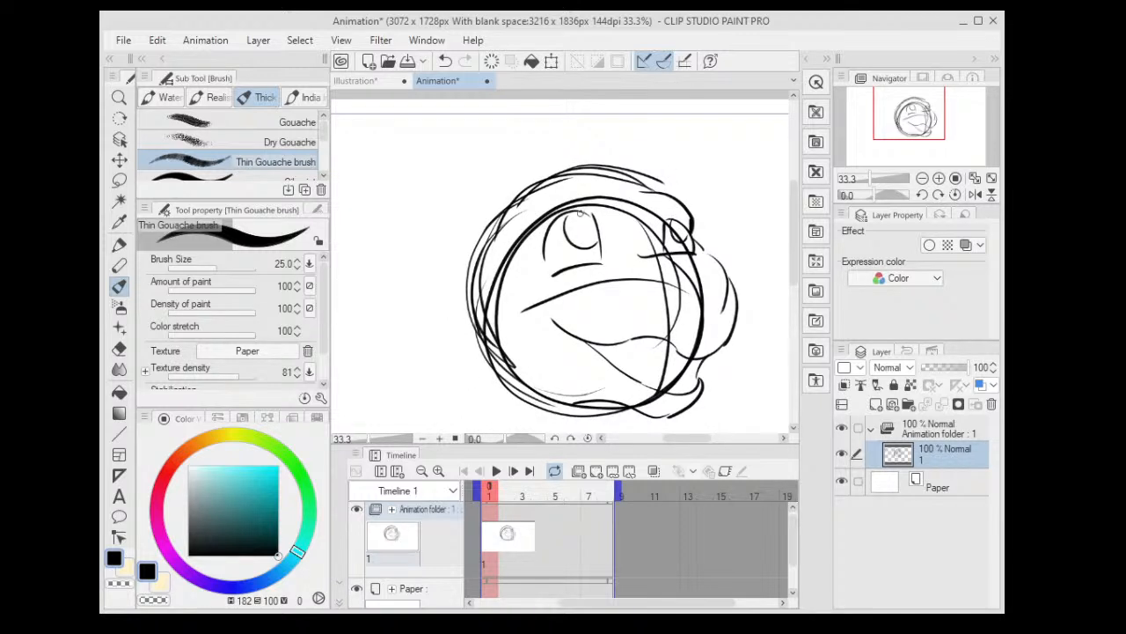
key(ctrl+z)
key(ctrl+z)
drag(568, 216, 598, 250)
drag(672, 218, 684, 239)
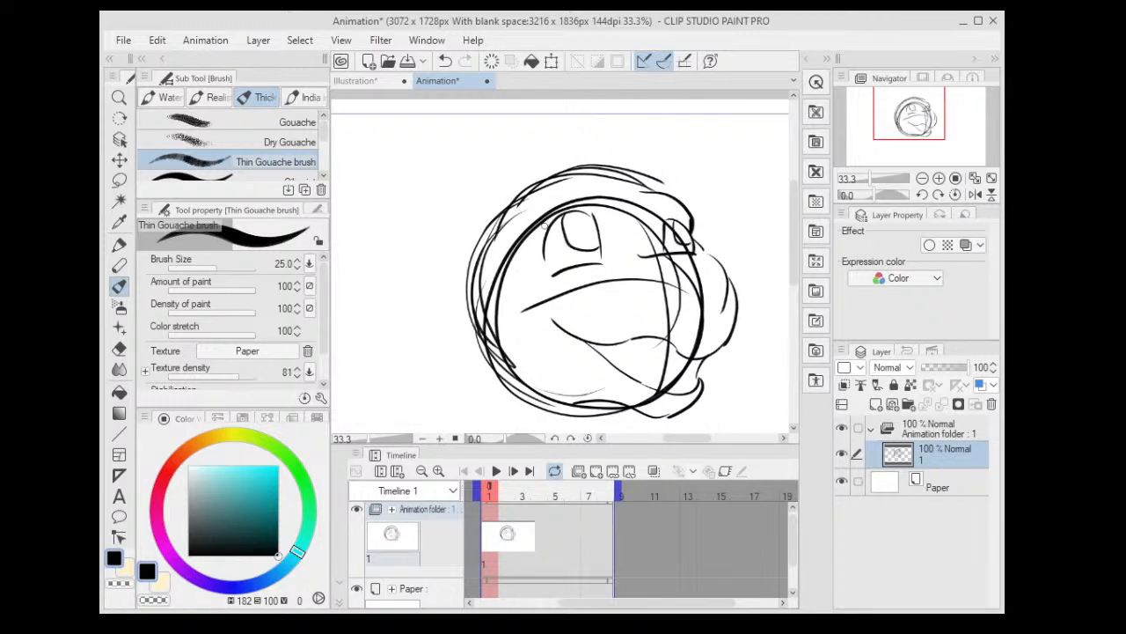
- Sketch a curved brow arc around the near eye, undoing the unwanted strokes
mouse_move(543, 230)
mouse_down()
mouse_move(573, 185)
mouse_move(598, 227)
mouse_up()
key(ctrl+z)
mouse_move(580, 183)
mouse_down()
mouse_move(590, 209)
mouse_move(583, 180)
mouse_move(533, 246)
mouse_up()
key(ctrl+z)
mouse_move(660, 218)
mouse_down()
mouse_move(691, 221)
mouse_move(654, 170)
mouse_up()
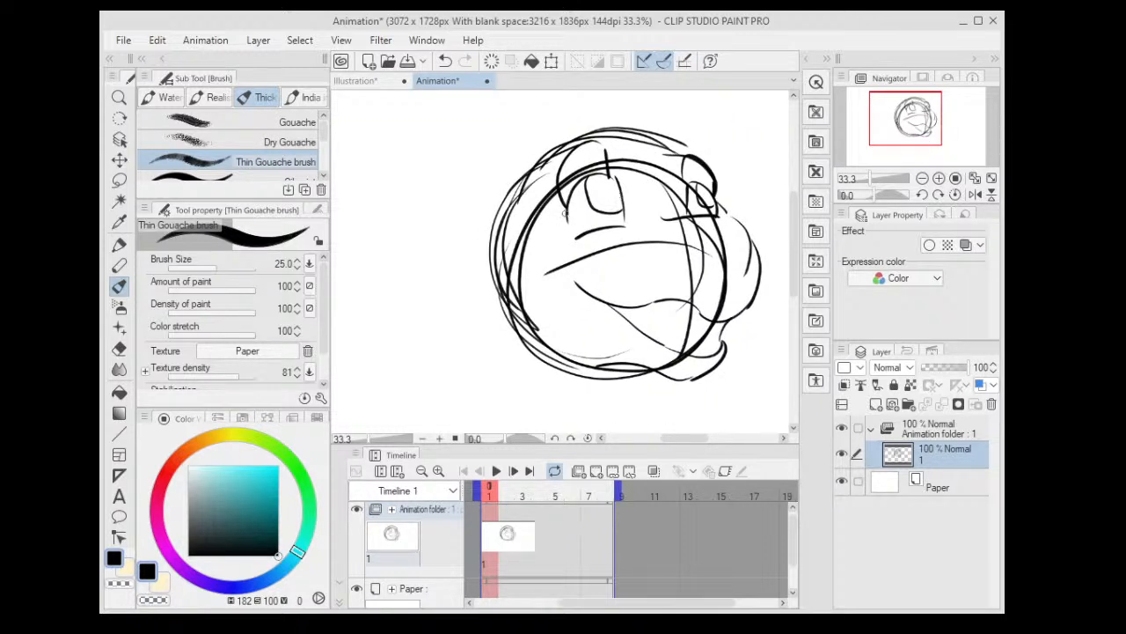
- Draw the near eye's lower lid and pupil, and erase the excess lid line in the mirrored view
drag(564, 213, 625, 232)
drag(600, 181, 612, 180)
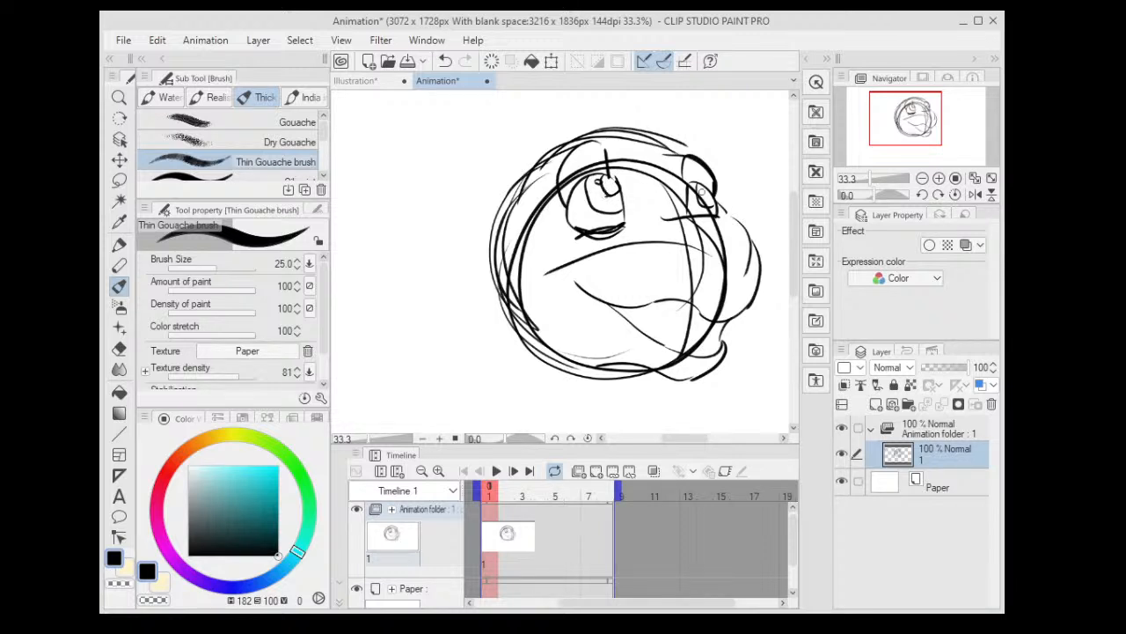
scroll(717, 122, down, 2)
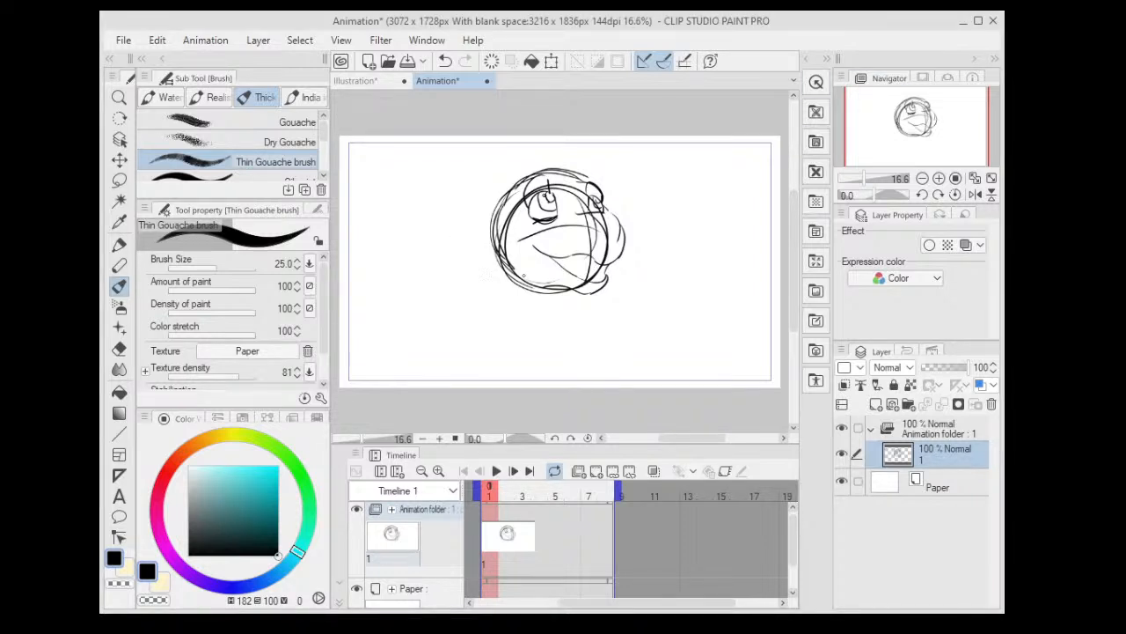
scroll(528, 211, up, 2)
key(e)
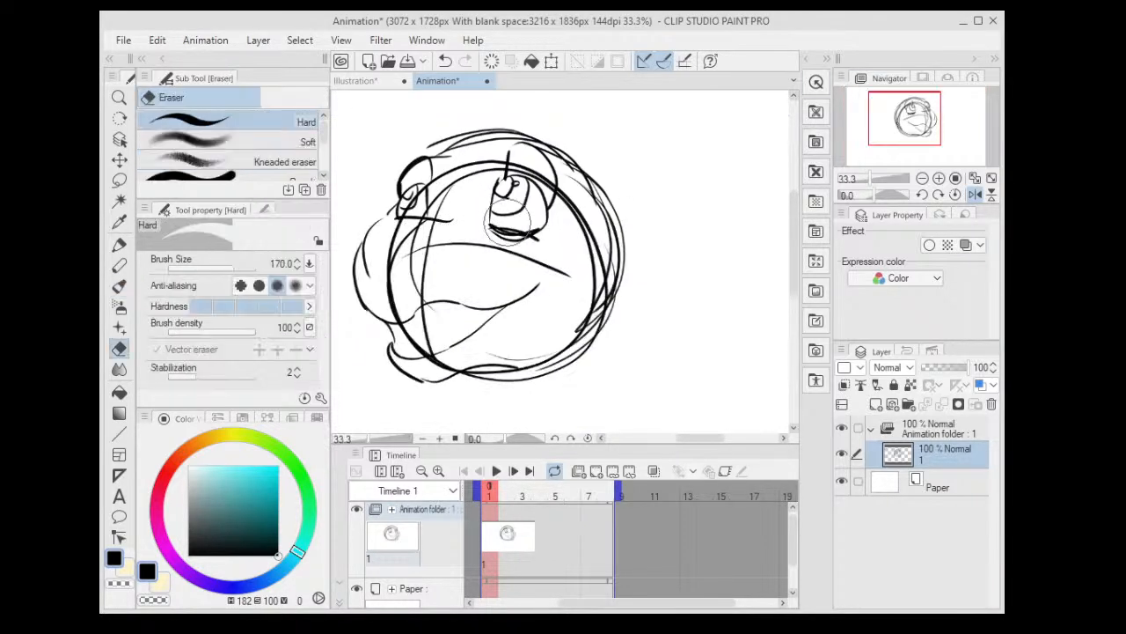
key(p)
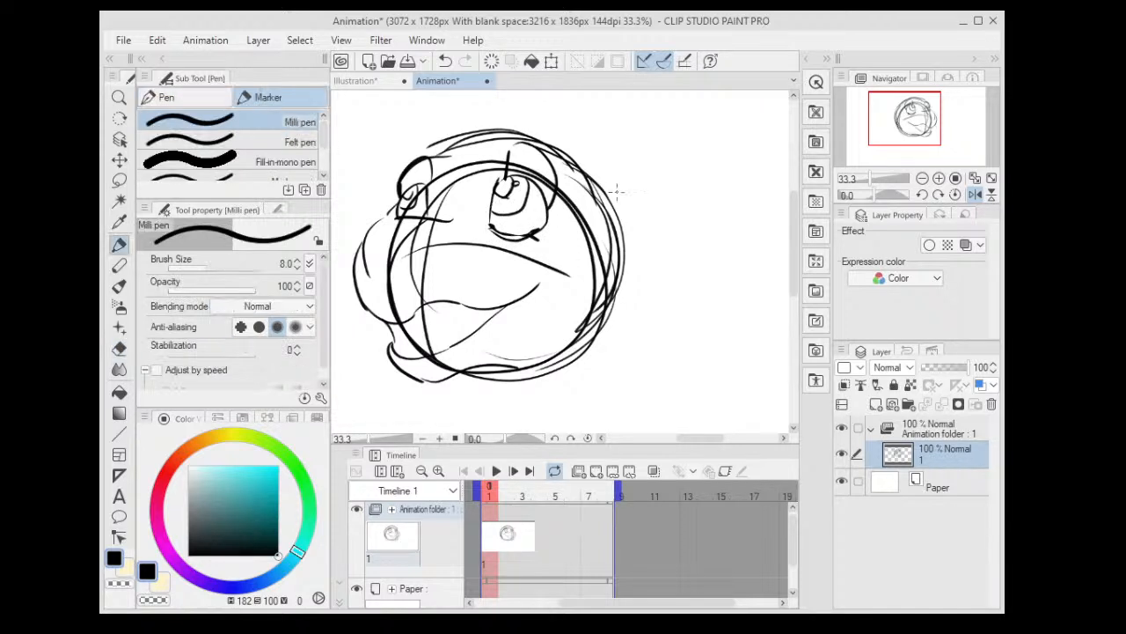
- Sketch contour strokes at the back of the head where the ear attaches, undoing the unwanted ones
mouse_move(617, 191)
mouse_down()
mouse_move(588, 189)
mouse_move(607, 218)
mouse_up()
mouse_move(547, 165)
mouse_down()
mouse_move(614, 223)
mouse_move(597, 209)
mouse_up()
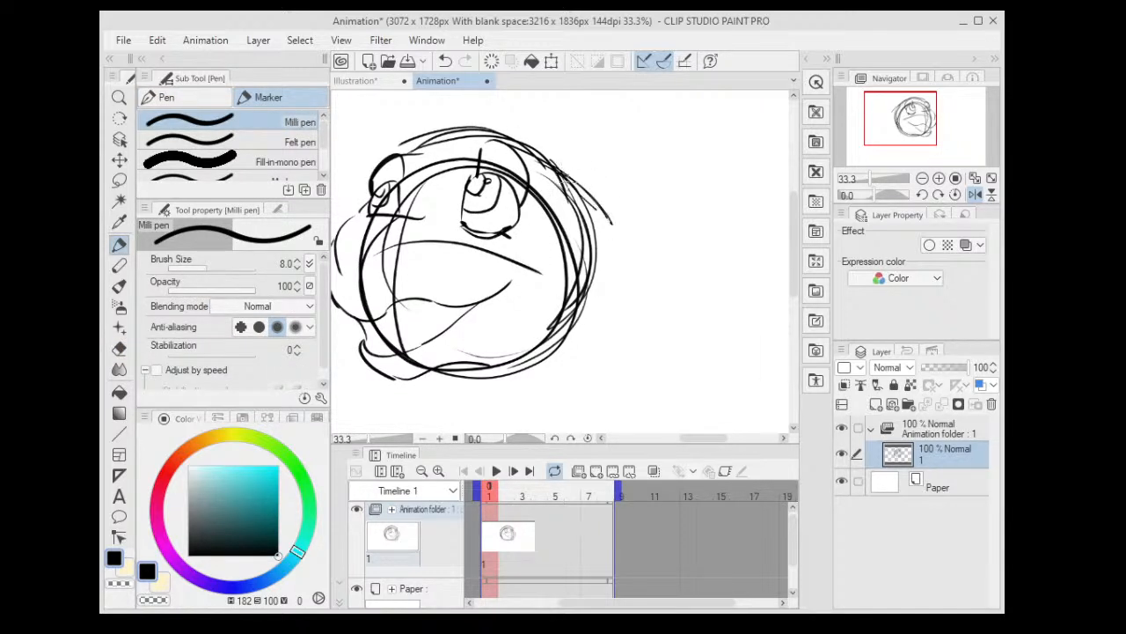
key(b)
drag(565, 171, 637, 242)
key(ctrl+z)
mouse_move(549, 162)
mouse_down()
mouse_move(611, 244)
mouse_move(625, 180)
mouse_up()
key(ctrl+z)
key(ctrl+z)
- Sketch a large pointed, fin-like ear behind the head with an inner fold at its base
mouse_move(602, 218)
mouse_down()
mouse_move(621, 177)
mouse_move(674, 172)
mouse_move(677, 265)
mouse_move(581, 307)
mouse_up()
mouse_move(670, 271)
mouse_down()
mouse_move(599, 308)
mouse_move(621, 266)
mouse_up()
drag(619, 133, 572, 234)
drag(581, 190, 633, 304)
scroll(621, 178, down, 1)
scroll(621, 179, up, 1)
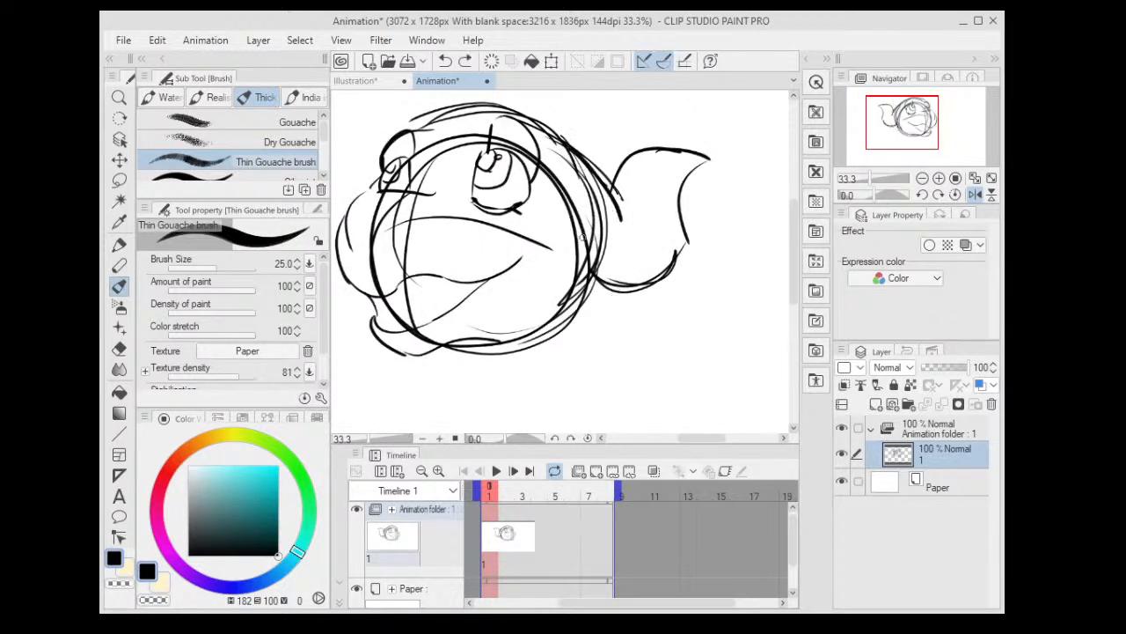
drag(625, 176, 577, 240)
mouse_move(623, 176)
mouse_down()
mouse_move(638, 262)
mouse_move(579, 308)
mouse_move(596, 194)
mouse_move(533, 256)
mouse_up()
- Compare the drawing in both view orientations and move the whole sketch slightly lower on the canvas
scroll(596, 192, down, 1)
key(h)
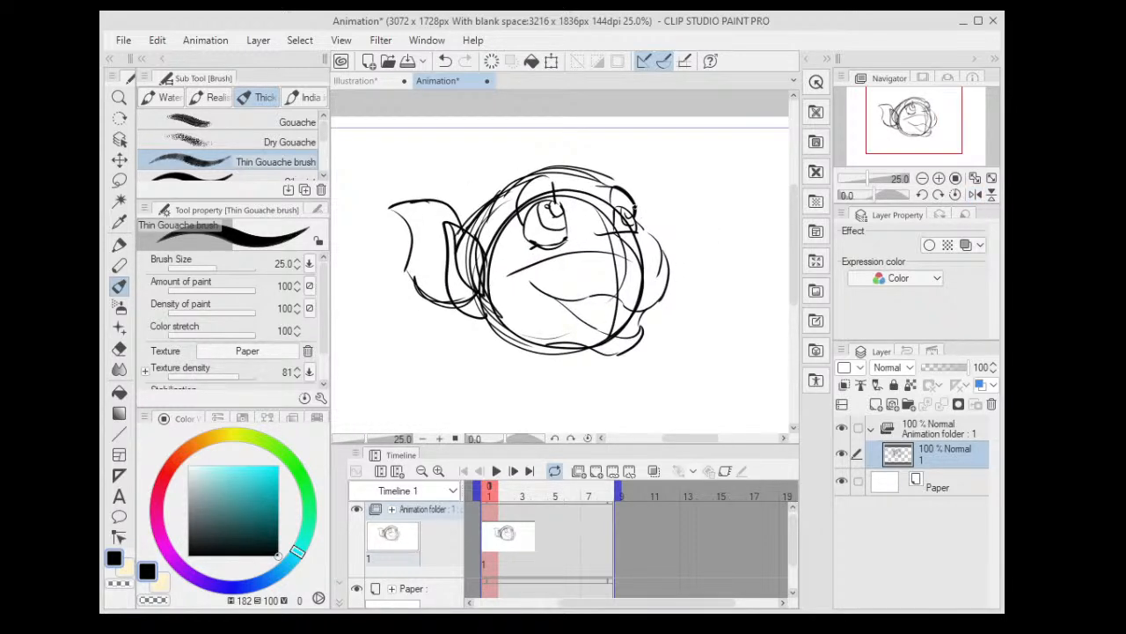
key(h)
scroll(595, 145, down, 4)
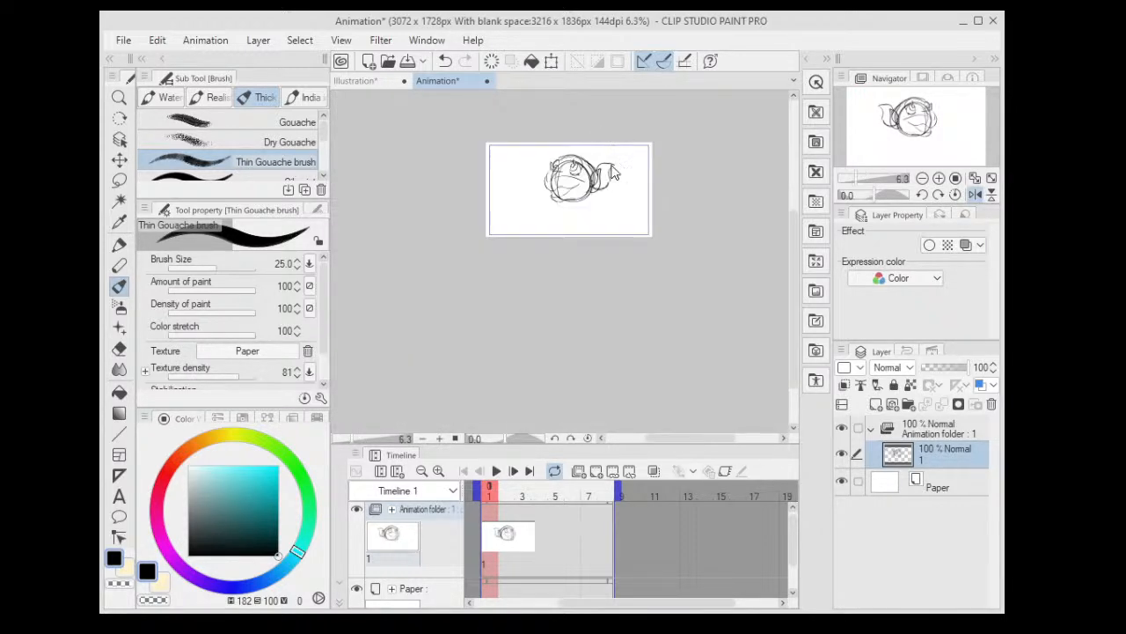
key(ctrl+t)
drag(575, 182, 572, 188)
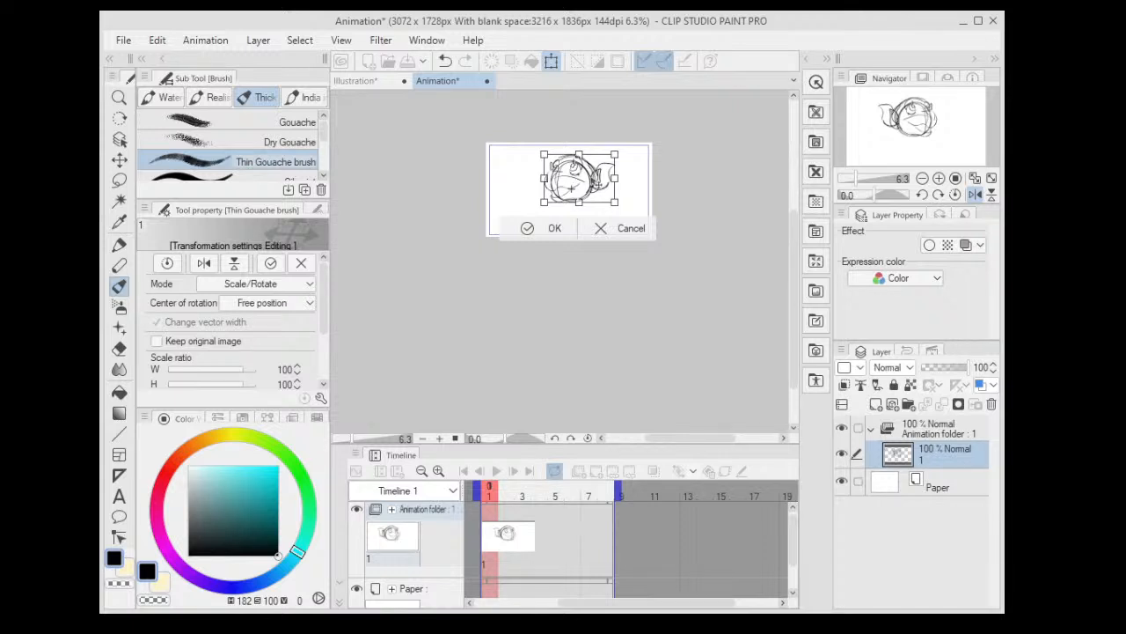
click(547, 228)
- Sketch the front and back neck lines from the jaw and ear to the canvas's lower edge, redrawing the back line wider
scroll(608, 181, up, 4)
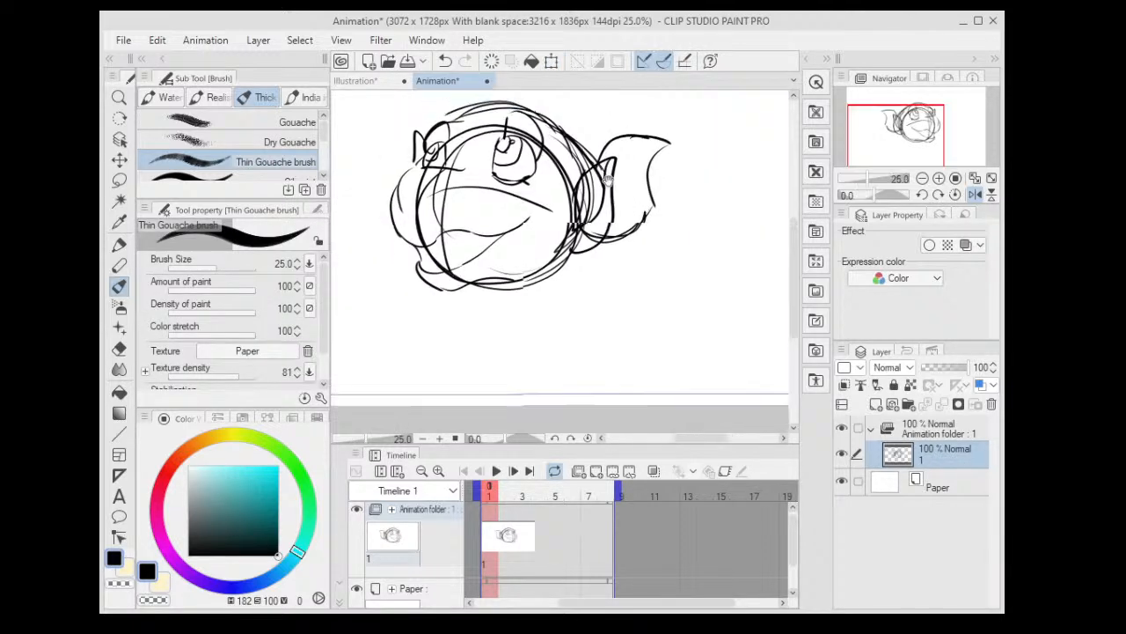
scroll(519, 298, down, 2)
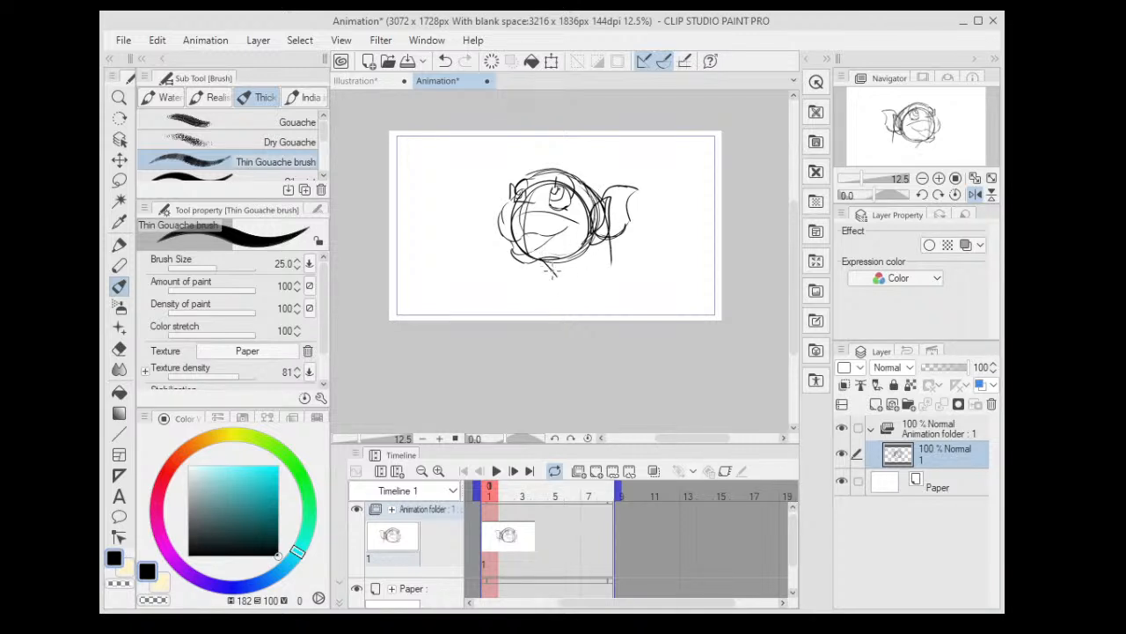
drag(553, 266, 541, 301)
drag(607, 232, 628, 297)
mouse_move(613, 255)
mouse_down()
mouse_move(630, 289)
mouse_move(621, 269)
mouse_move(617, 298)
mouse_move(624, 279)
mouse_move(648, 318)
mouse_up()
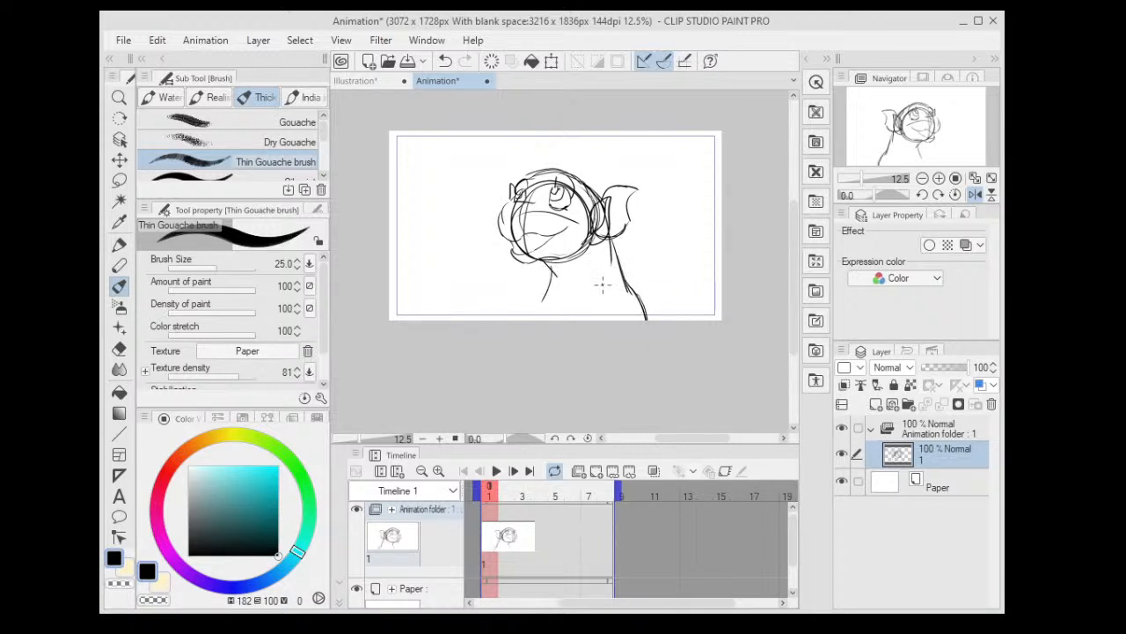
key(ctrl+z)
drag(623, 273, 657, 319)
drag(553, 273, 543, 320)
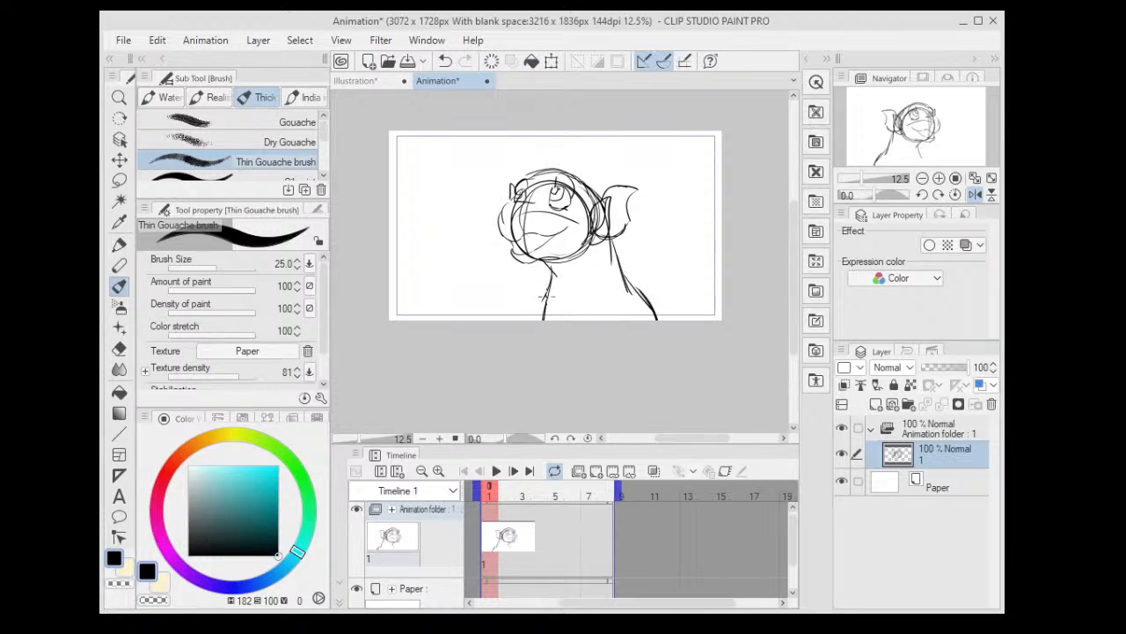
- Try a curved, fin-like crest on top of the head and undo its strokes
scroll(577, 171, up, 3)
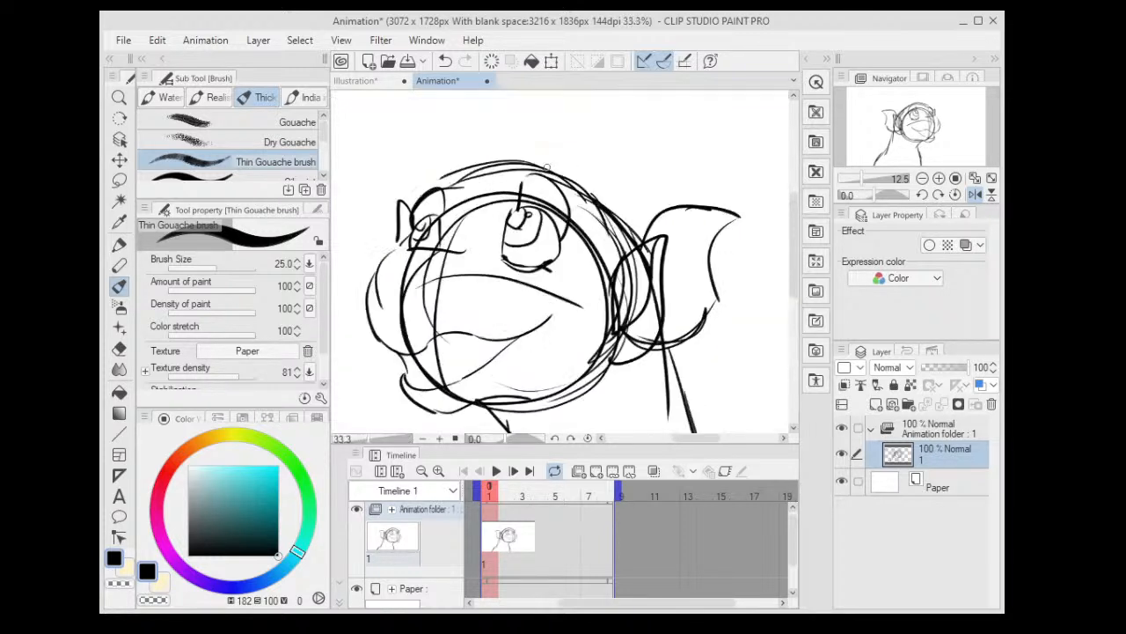
scroll(507, 253, down, 1)
drag(507, 253, 480, 163)
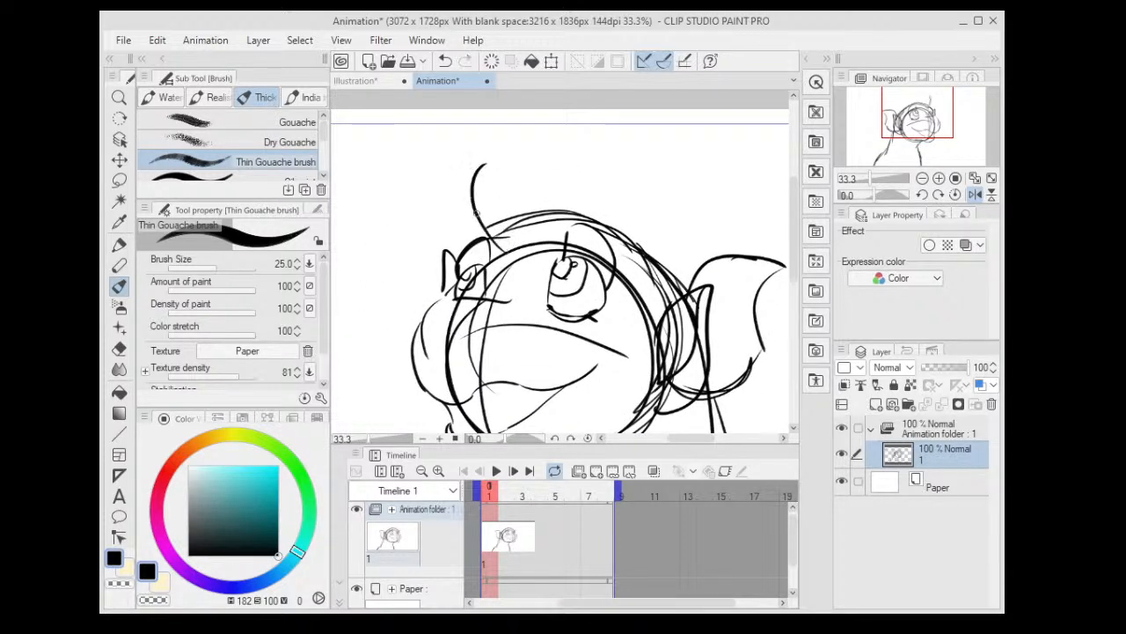
drag(475, 204, 519, 132)
drag(617, 224, 686, 216)
drag(522, 137, 667, 192)
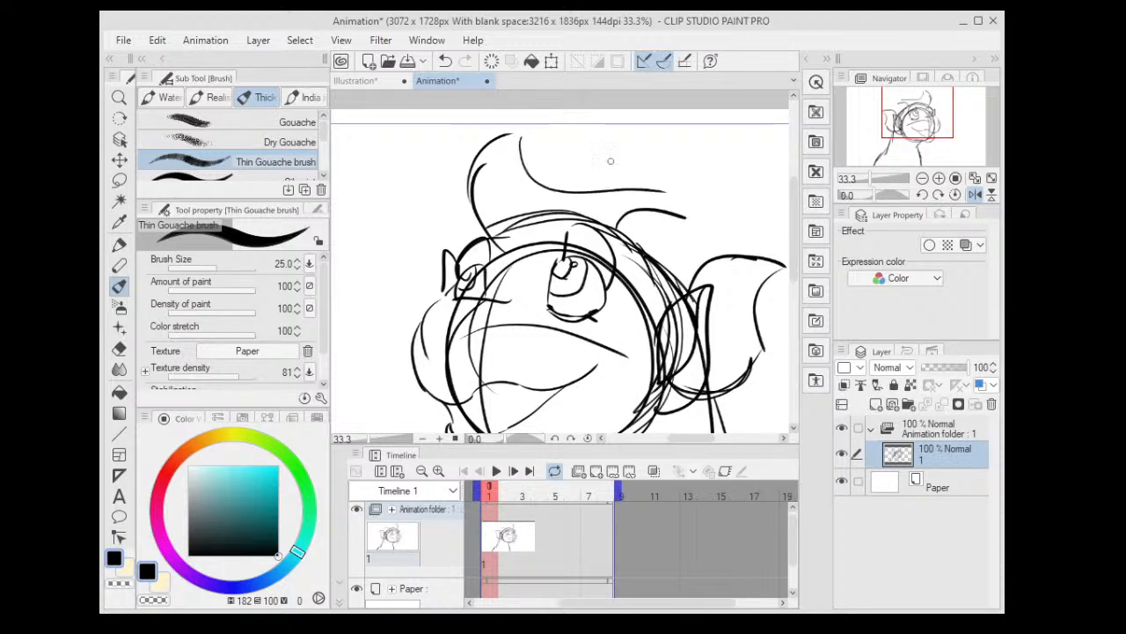
key(ctrl+z)
key(ctrl+z)
key(ctrl+z)
key(ctrl+z)
- Try a taller crest sweeping back from the forehead with a concave rear edge, and undo it
drag(504, 250, 514, 134)
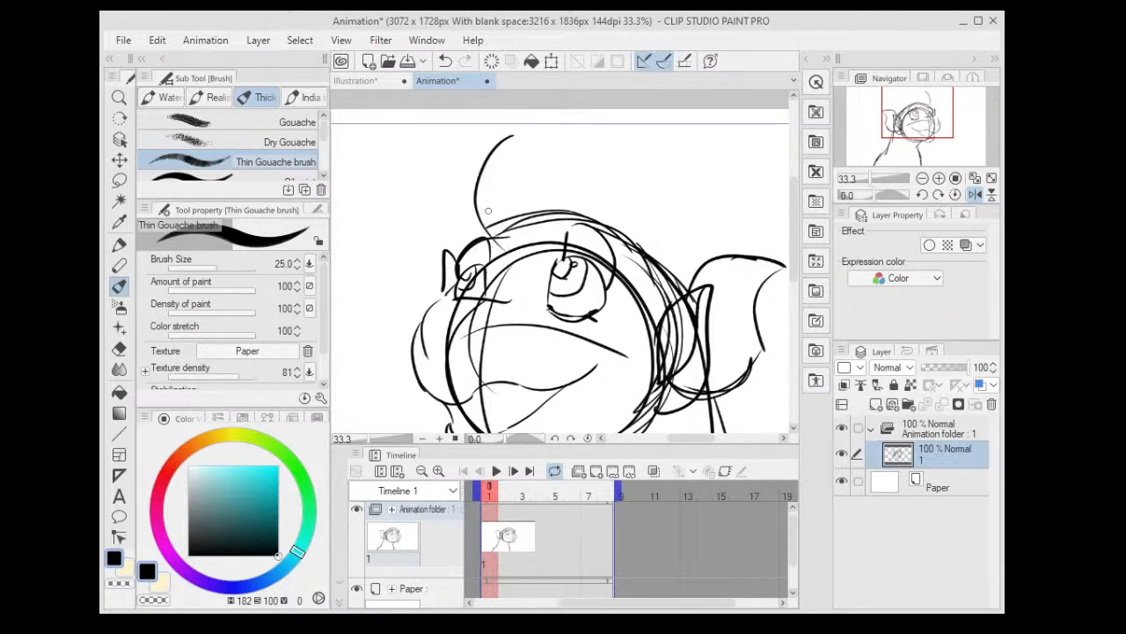
drag(476, 203, 543, 112)
drag(614, 224, 688, 215)
drag(523, 123, 616, 111)
drag(623, 119, 715, 272)
scroll(720, 267, down, 1)
scroll(678, 165, up, 1)
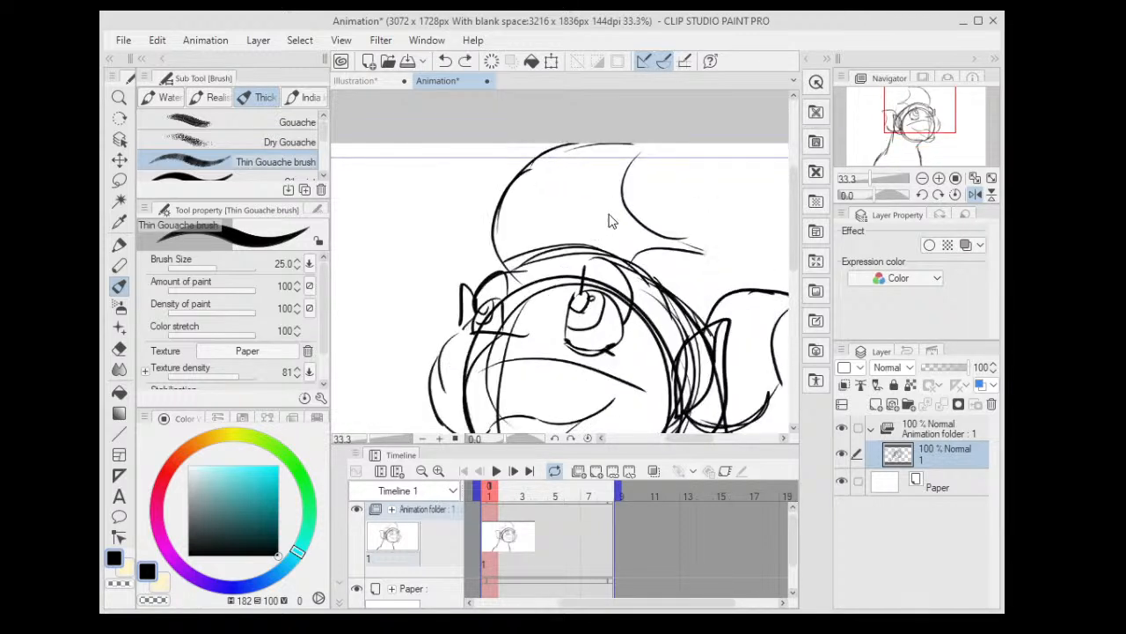
key(ctrl+z)
key(ctrl+z)
key(ctrl+z)
key(ctrl+z)
key(ctrl+z)
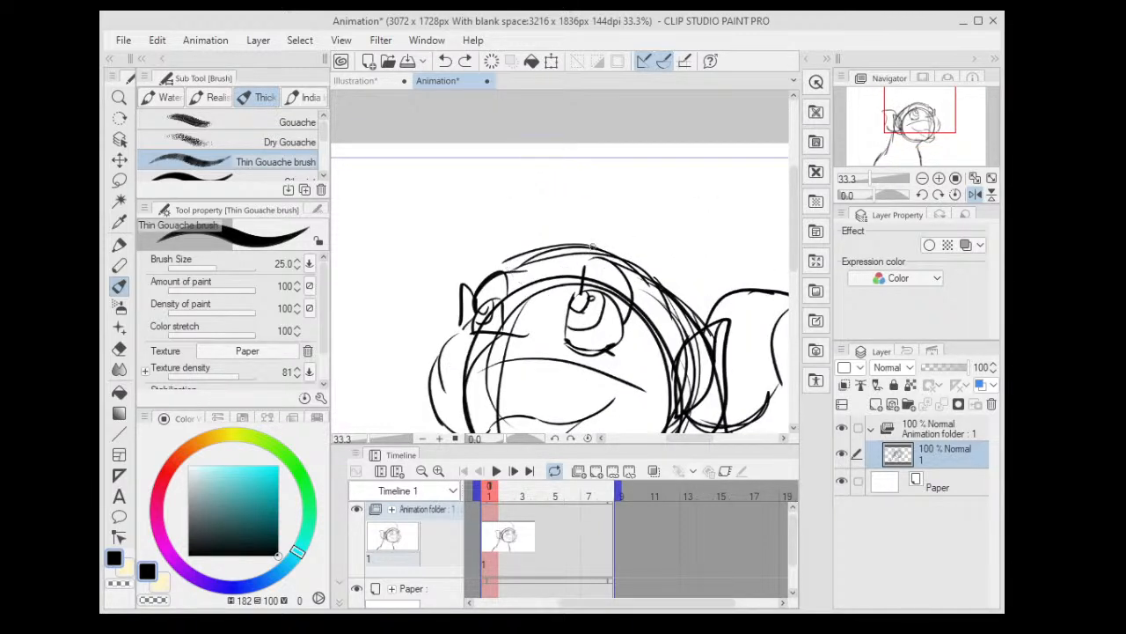
- Try a crest with doubled front edge lines and a scalloped rear edge, redrawing its rear base
mouse_move(525, 287)
mouse_down()
mouse_move(510, 218)
mouse_move(518, 161)
mouse_up()
drag(509, 264, 527, 144)
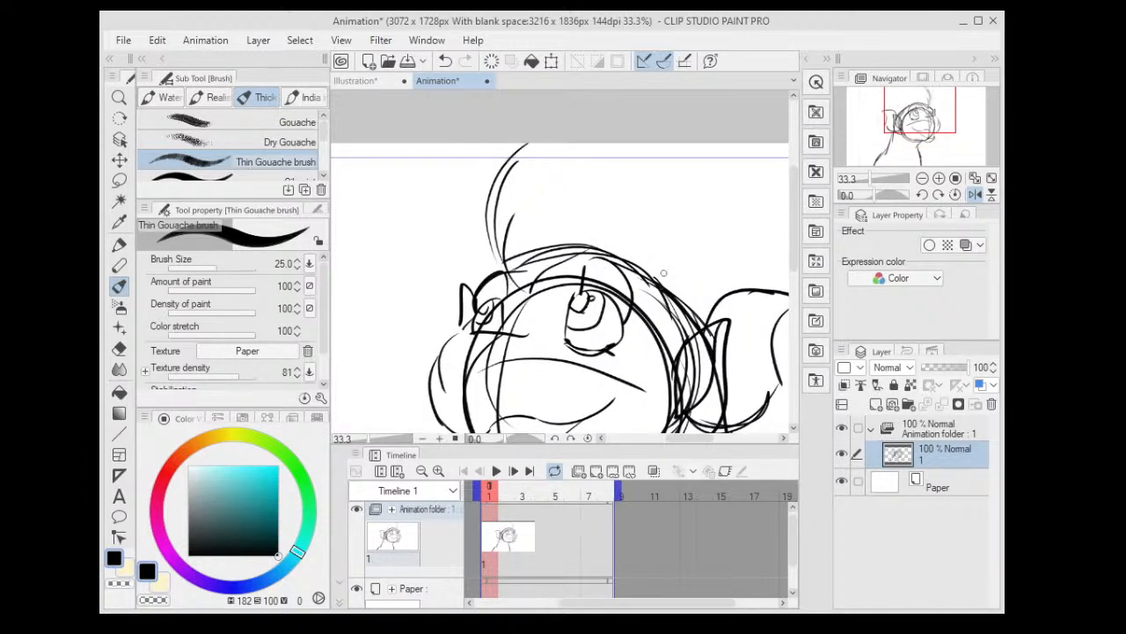
drag(653, 274, 692, 248)
key(ctrl+z)
drag(661, 264, 689, 247)
drag(661, 264, 677, 222)
key(ctrl+z)
key(ctrl+z)
mouse_move(532, 144)
mouse_down()
mouse_move(600, 172)
mouse_move(616, 215)
mouse_move(681, 215)
mouse_move(685, 199)
mouse_up()
drag(611, 195, 713, 208)
mouse_move(714, 225)
mouse_down()
mouse_move(722, 284)
mouse_move(636, 199)
mouse_up()
- Undo the scalloped crest's strokes back to the plain head outline
scroll(723, 229, down, 3)
scroll(635, 199, up, 2)
key(ctrl+z)
key(ctrl+z)
key(ctrl+z)
key(ctrl+z)
key(ctrl+z)
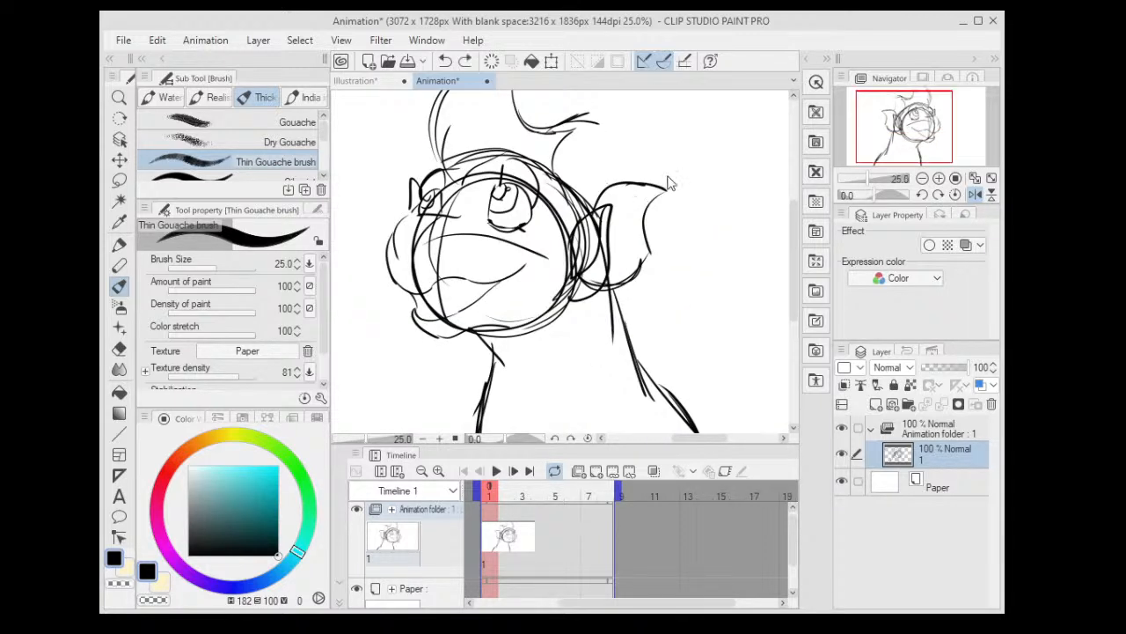
key(ctrl+z)
key(ctrl+z)
key(ctrl+z)
key(ctrl+z)
key(ctrl+z)
key(ctrl+z)
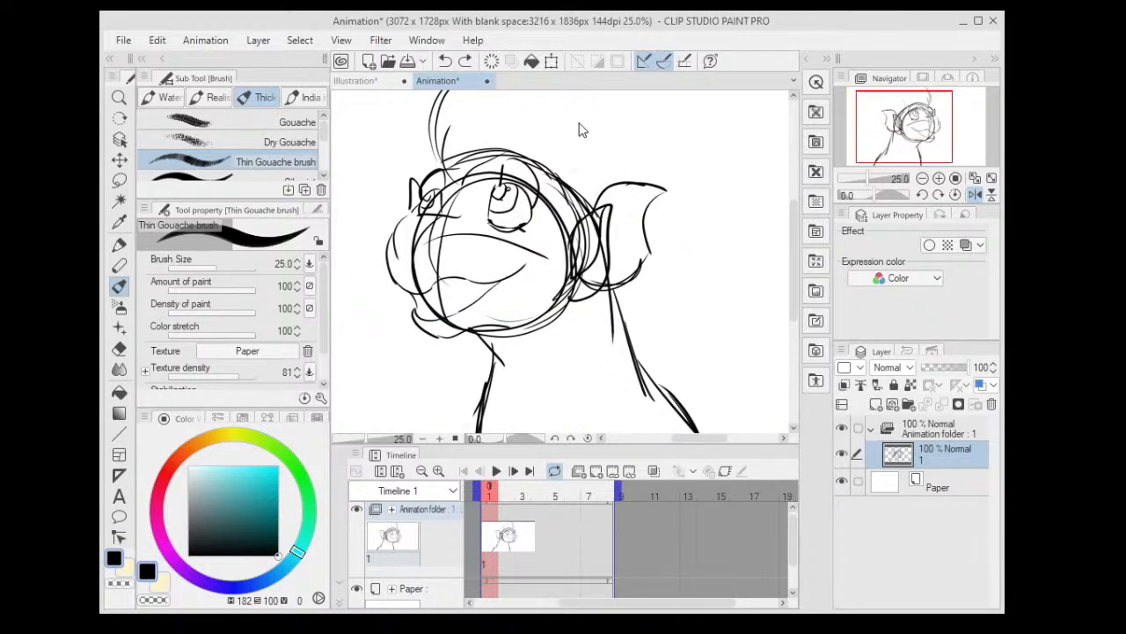
- Try a rounded crest rising from the forehead, with scalloped webbing running back to the ear
drag(564, 148, 657, 227)
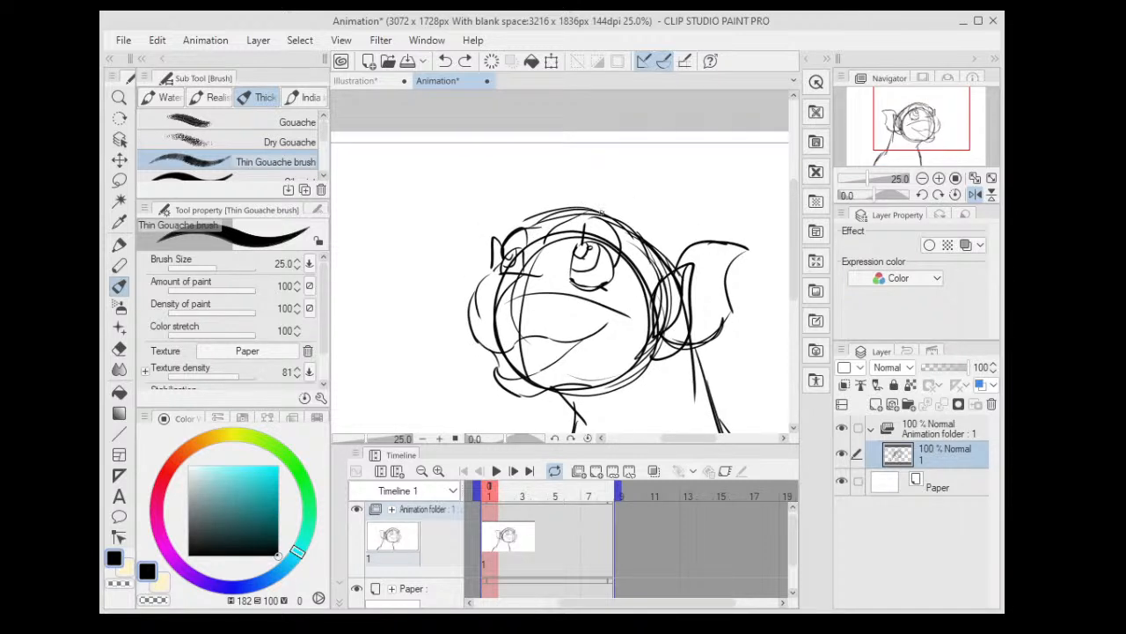
scroll(423, 138, up, 1)
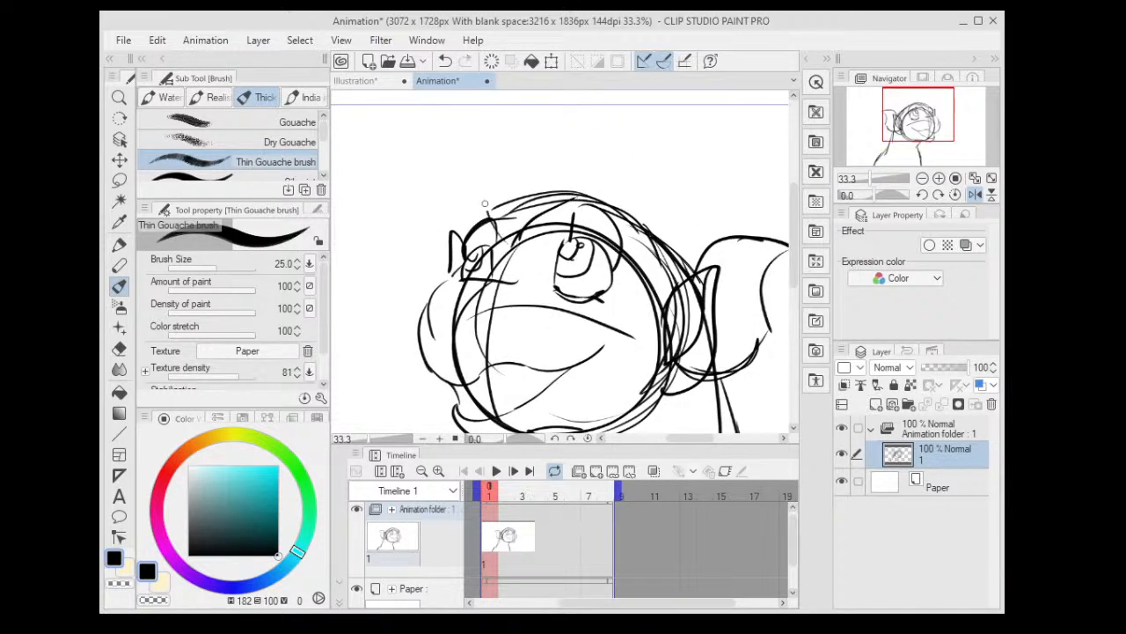
mouse_move(484, 174)
mouse_down()
mouse_move(490, 215)
mouse_move(542, 108)
mouse_move(600, 114)
mouse_move(700, 193)
mouse_move(738, 243)
mouse_up()
scroll(738, 243, down, 1)
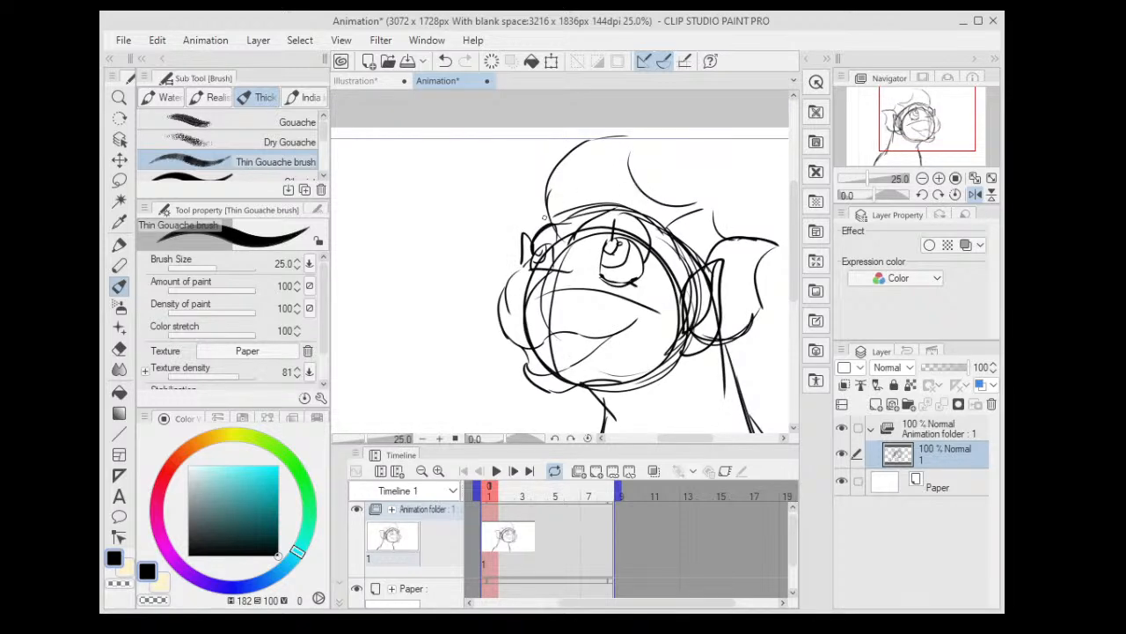
scroll(546, 189, down, 1)
scroll(623, 272, up, 1)
- Try spiny fin webbing from behind the ear down the back of the neck
drag(623, 273, 695, 290)
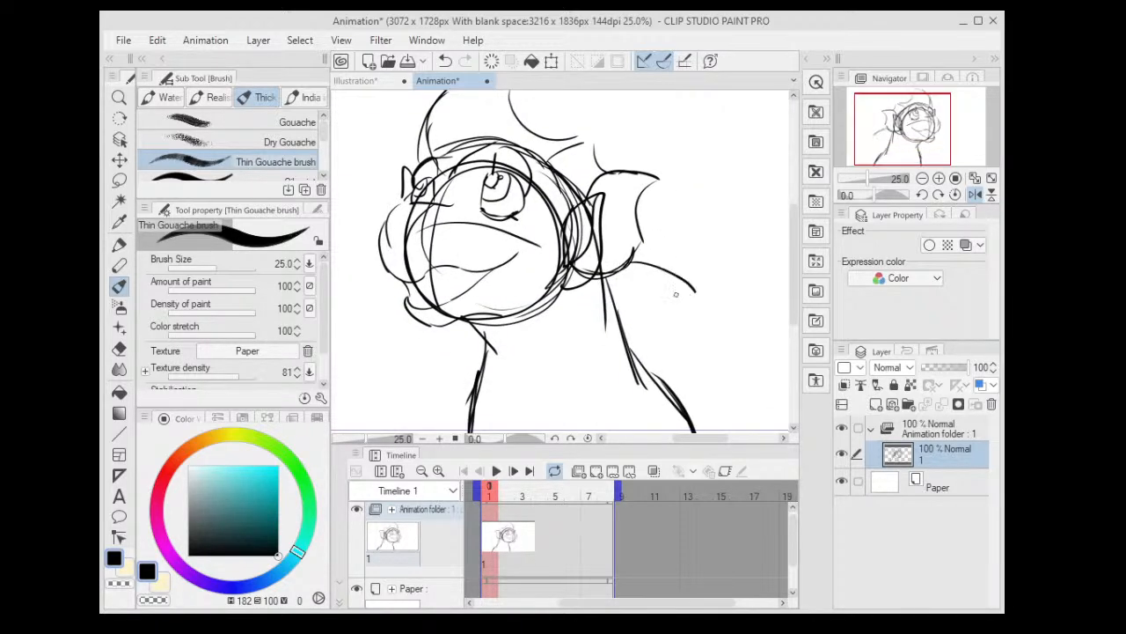
drag(645, 376, 720, 379)
drag(642, 238, 706, 286)
key(ctrl+z)
mouse_move(641, 199)
mouse_down()
mouse_move(700, 290)
mouse_move(734, 370)
mouse_move(701, 292)
mouse_move(727, 387)
mouse_up()
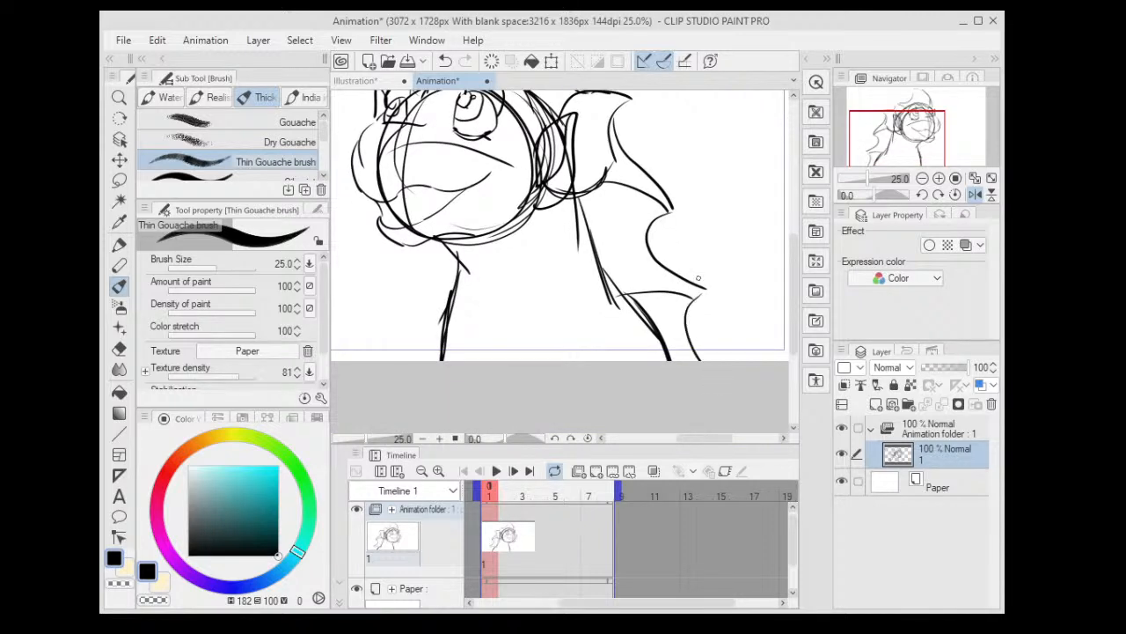
- Check the full canvas unmirrored, undo the crest and neck webbing, and mirror the view again
key(ctrl+shift+2)
key(ctrl+z)
key(ctrl+z)
key(ctrl+z)
key(ctrl+z)
key(ctrl+z)
key(ctrl+z)
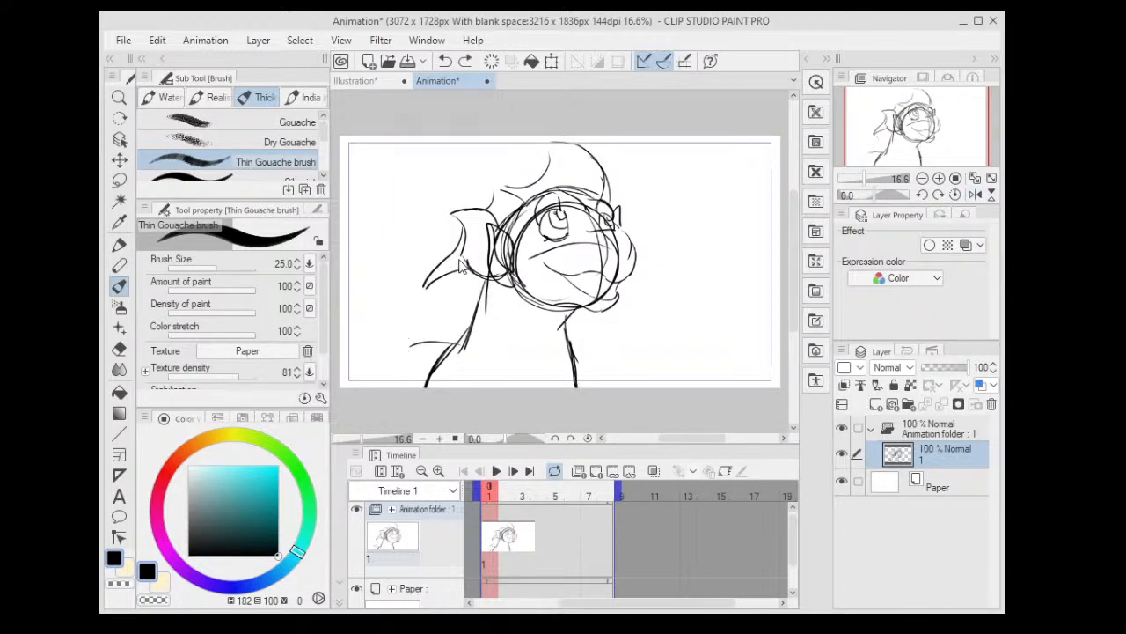
key(ctrl+z)
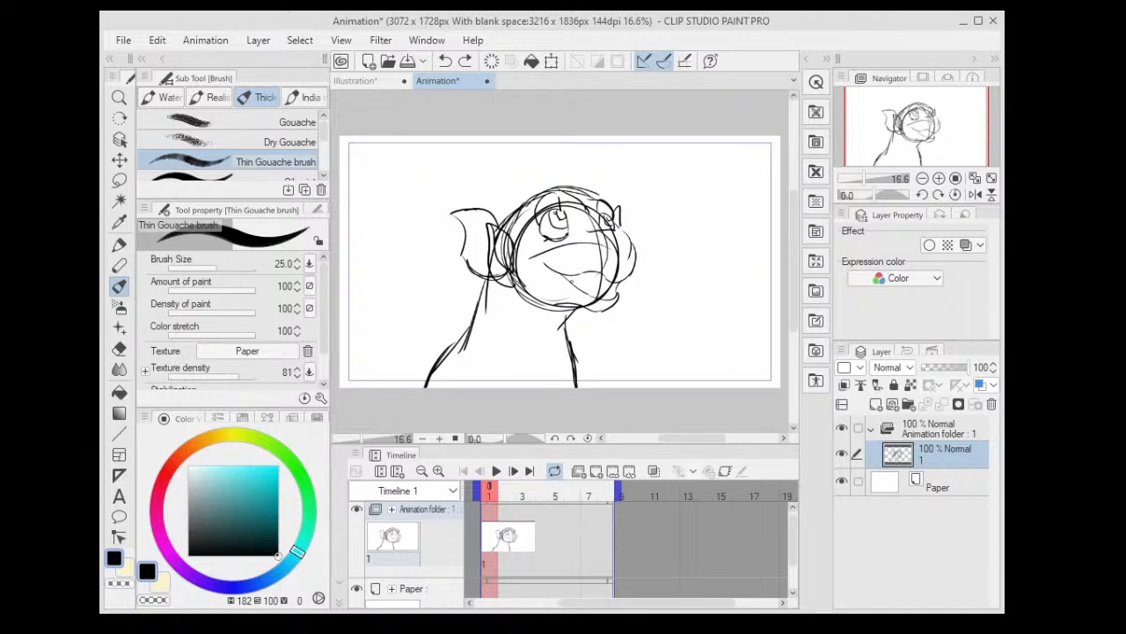
key(h)
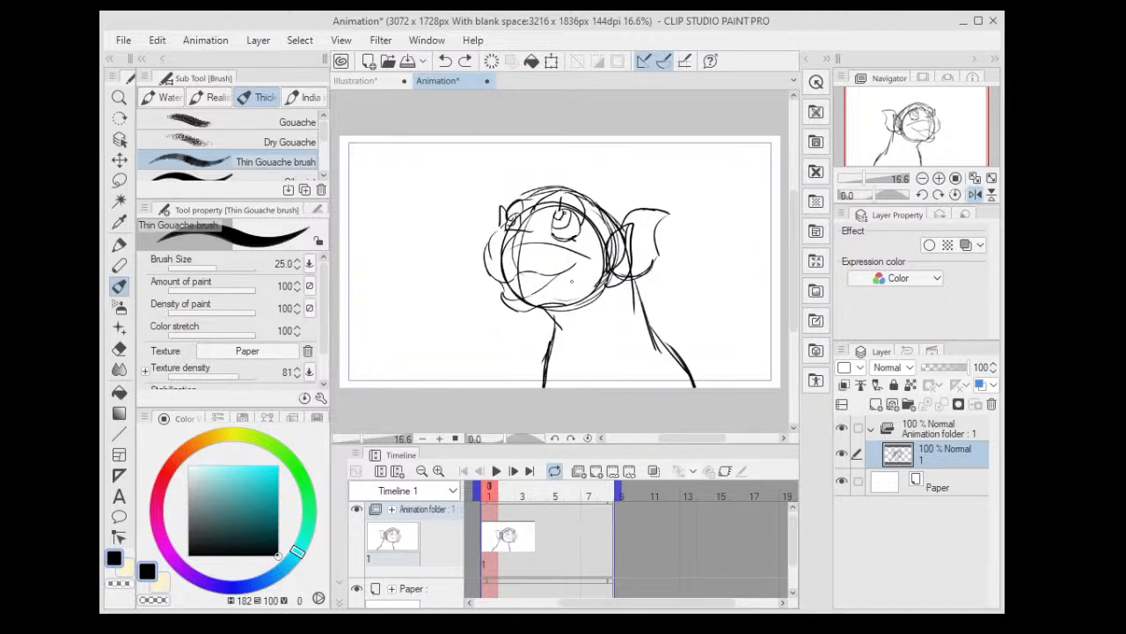
- Sketch the curved front edge of a crest rising from the forehead, trying a matching stroke at the back of the head
scroll(572, 282, up, 3)
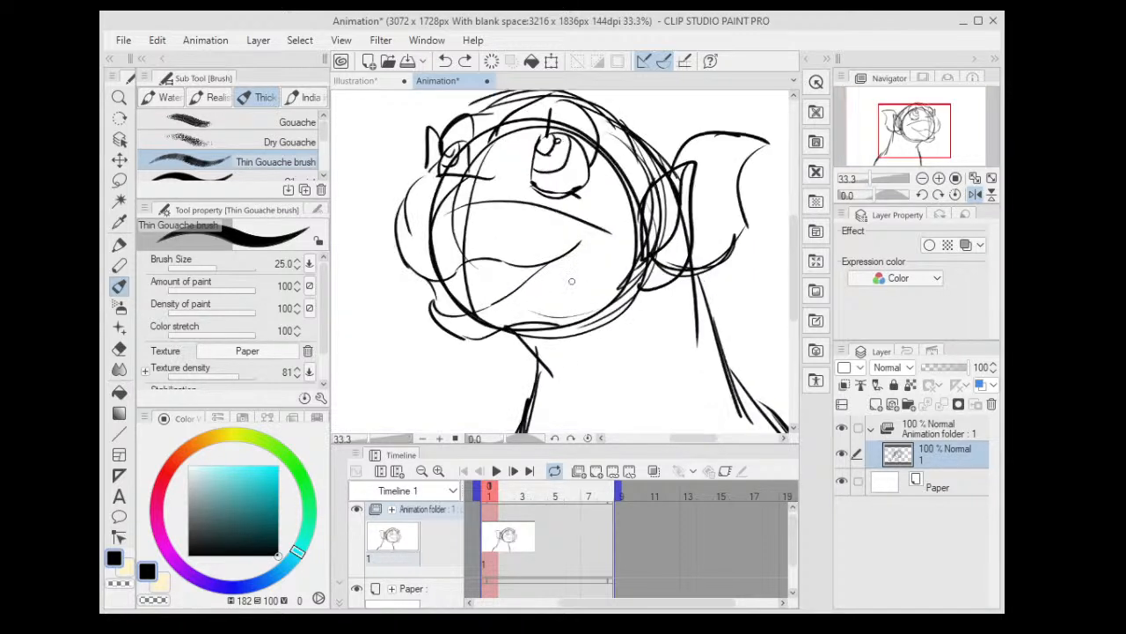
drag(505, 277, 515, 378)
scroll(511, 242, up, 1)
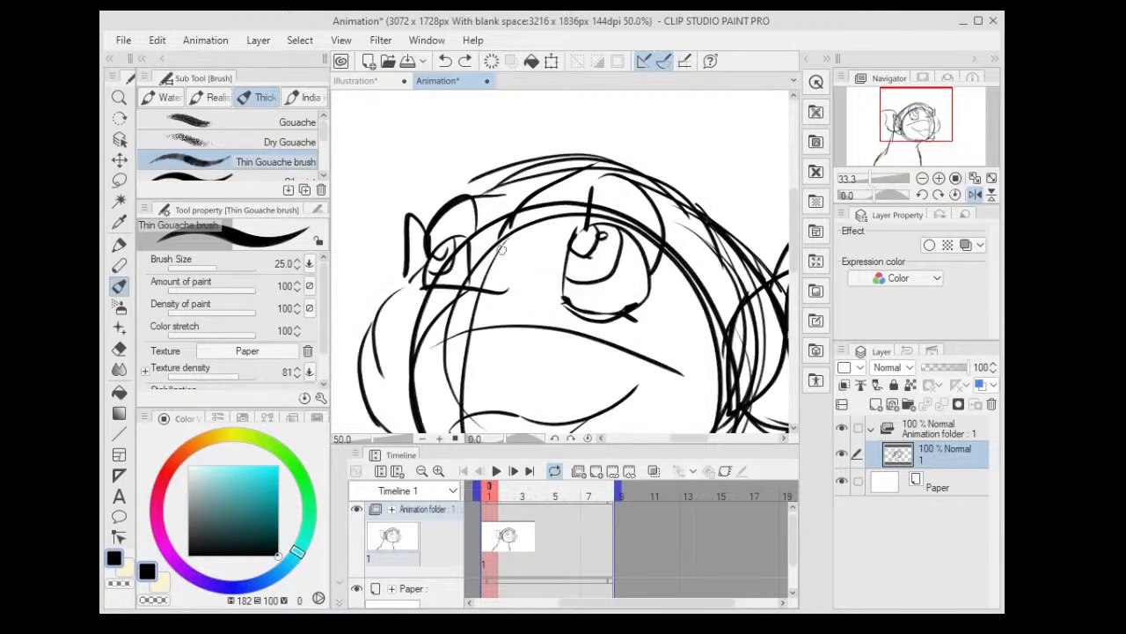
mouse_move(512, 228)
mouse_down()
mouse_move(505, 263)
mouse_move(470, 214)
mouse_move(526, 139)
mouse_up()
mouse_move(639, 208)
mouse_down()
mouse_move(612, 193)
mouse_move(689, 200)
mouse_up()
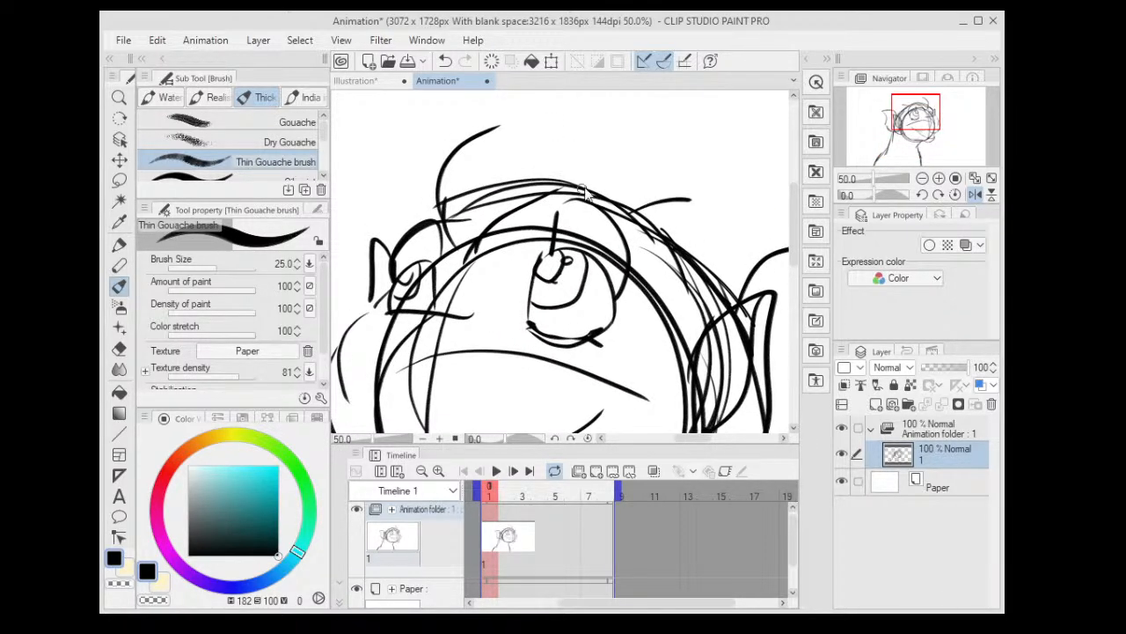
key(ctrl+z)
mouse_move(576, 186)
mouse_down()
mouse_move(501, 225)
mouse_move(535, 192)
mouse_move(458, 246)
mouse_up()
key(ctrl+z)
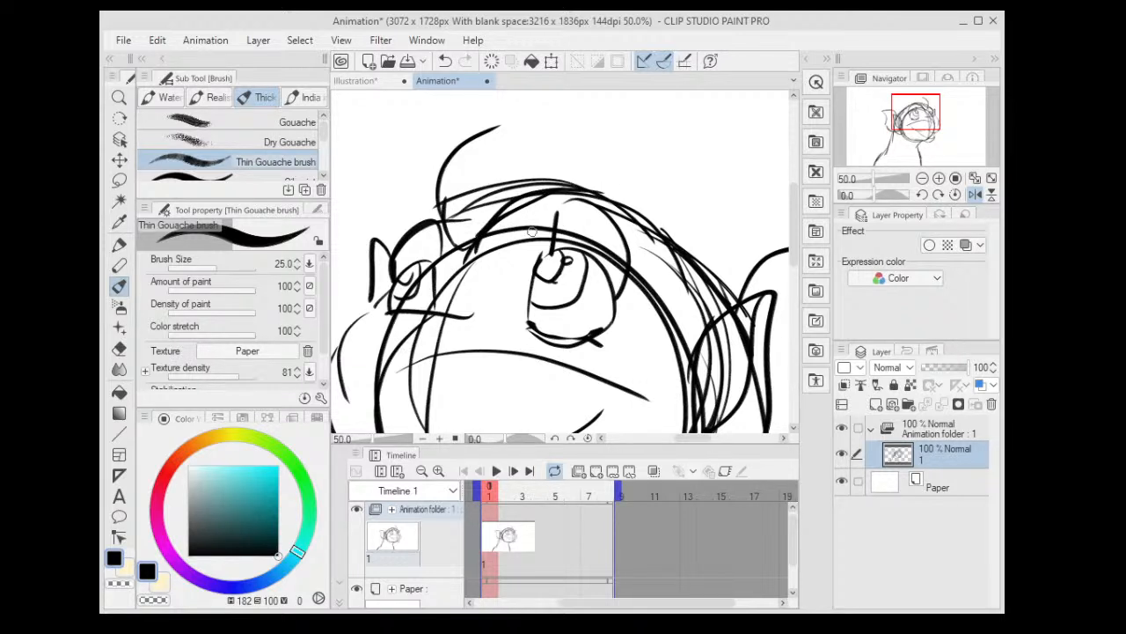
- Try a taller crest with a pointed tip, sweeping its back edge down above the rear of the head
scroll(532, 231, up, 2)
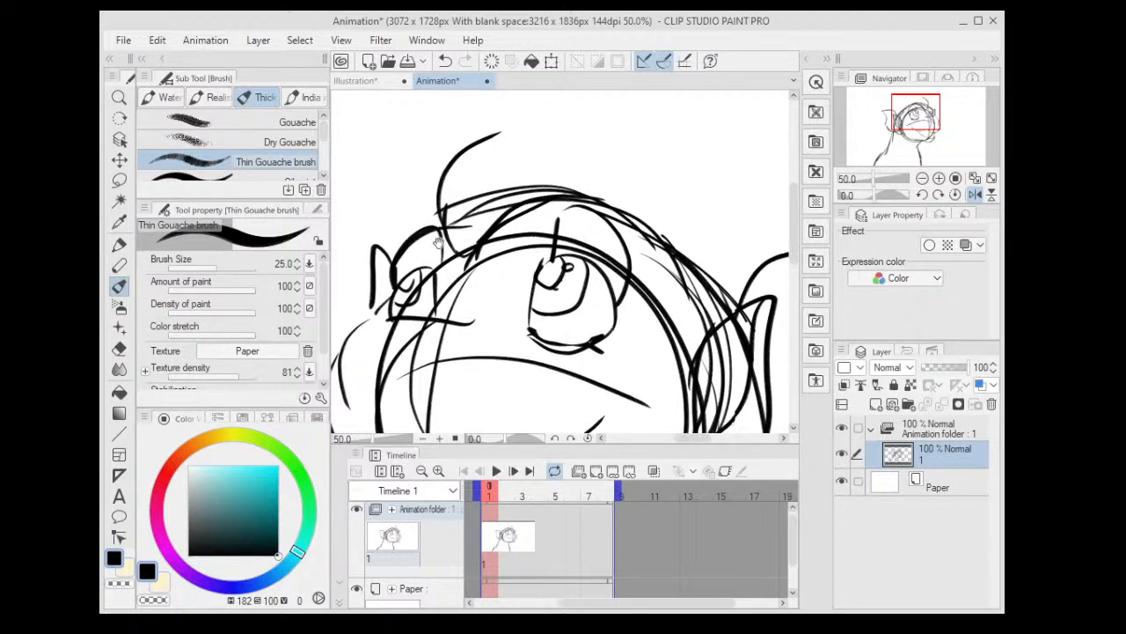
drag(447, 255, 497, 129)
key(ctrl+z)
drag(443, 235, 509, 102)
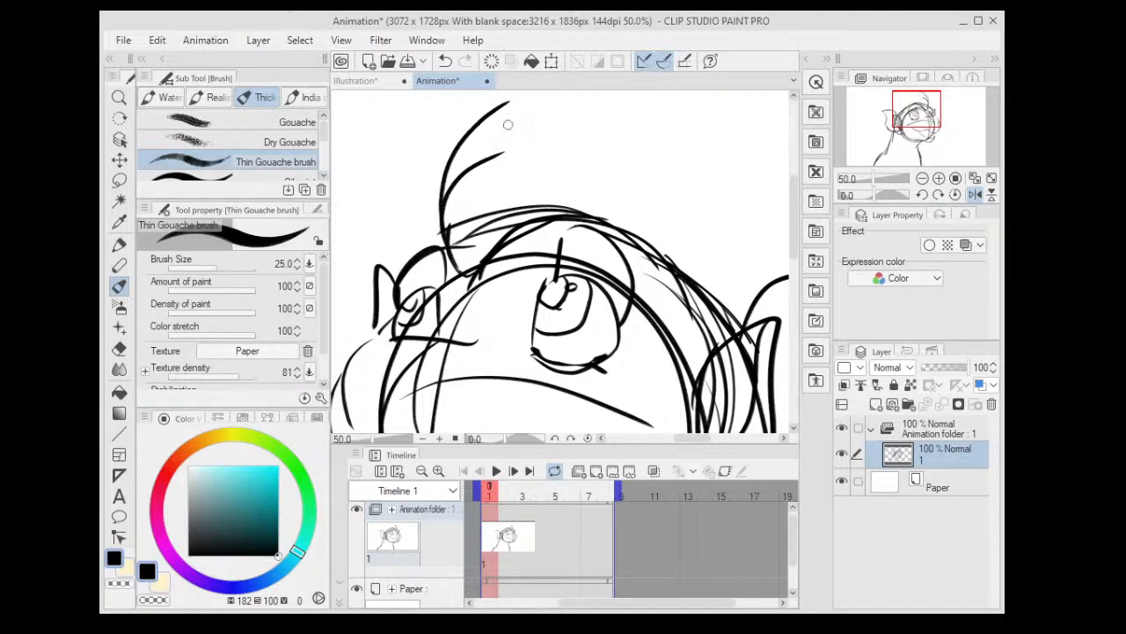
drag(453, 185, 507, 91)
drag(661, 239, 731, 191)
drag(730, 186, 691, 213)
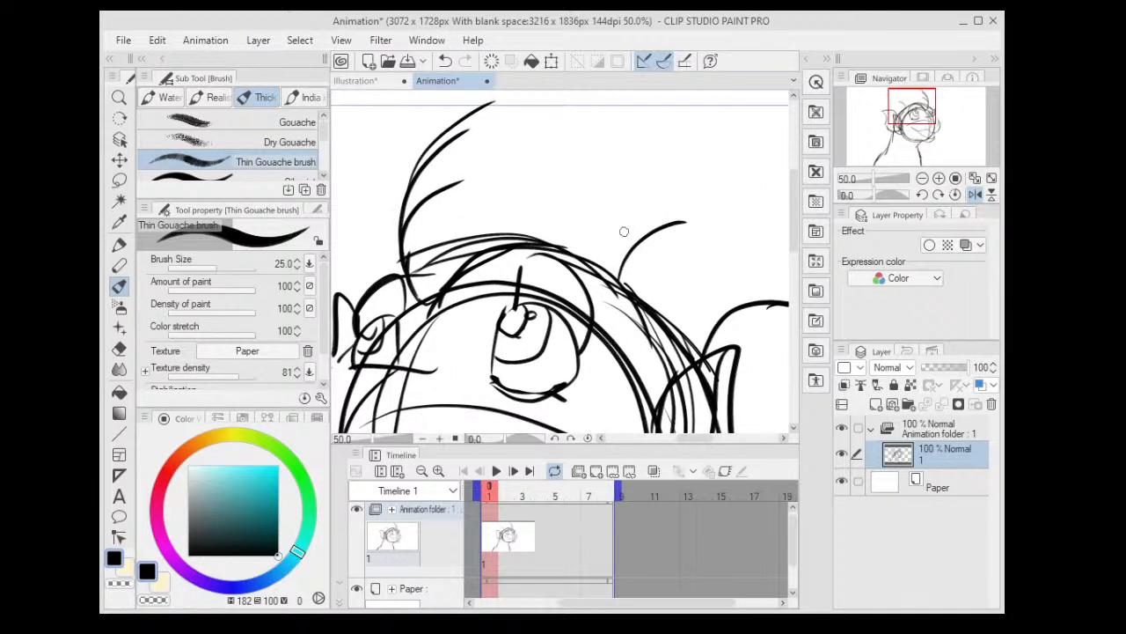
key(ctrl+z)
mouse_move(609, 282)
mouse_down()
mouse_move(624, 246)
mouse_move(690, 217)
mouse_up()
mouse_move(518, 93)
mouse_down()
mouse_move(573, 188)
mouse_move(704, 199)
mouse_up()
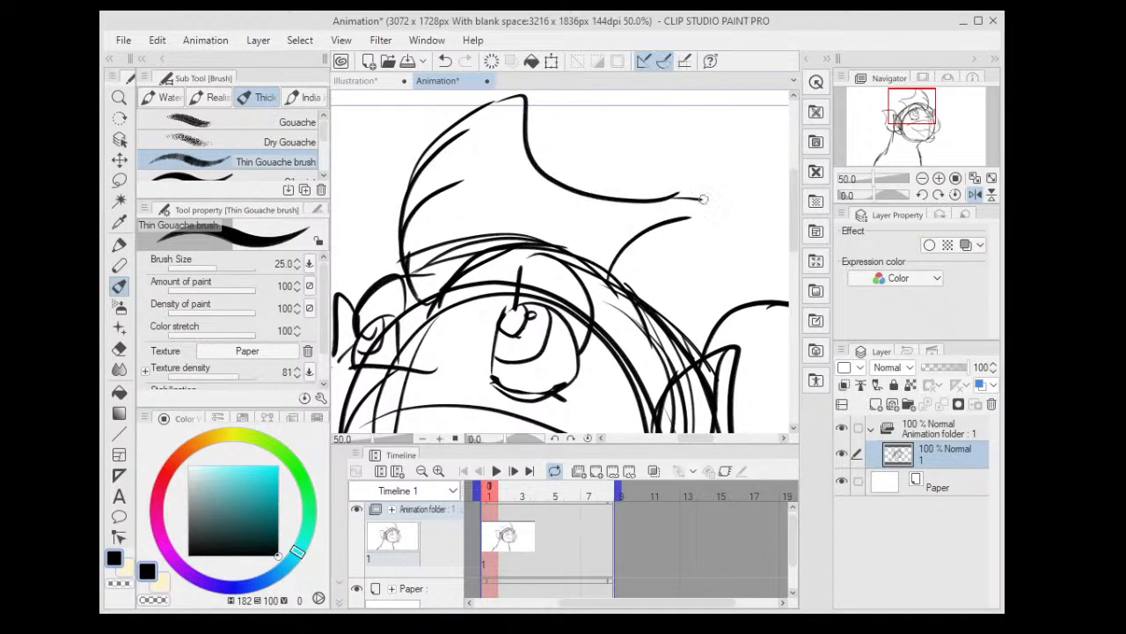
scroll(735, 215, down, 2)
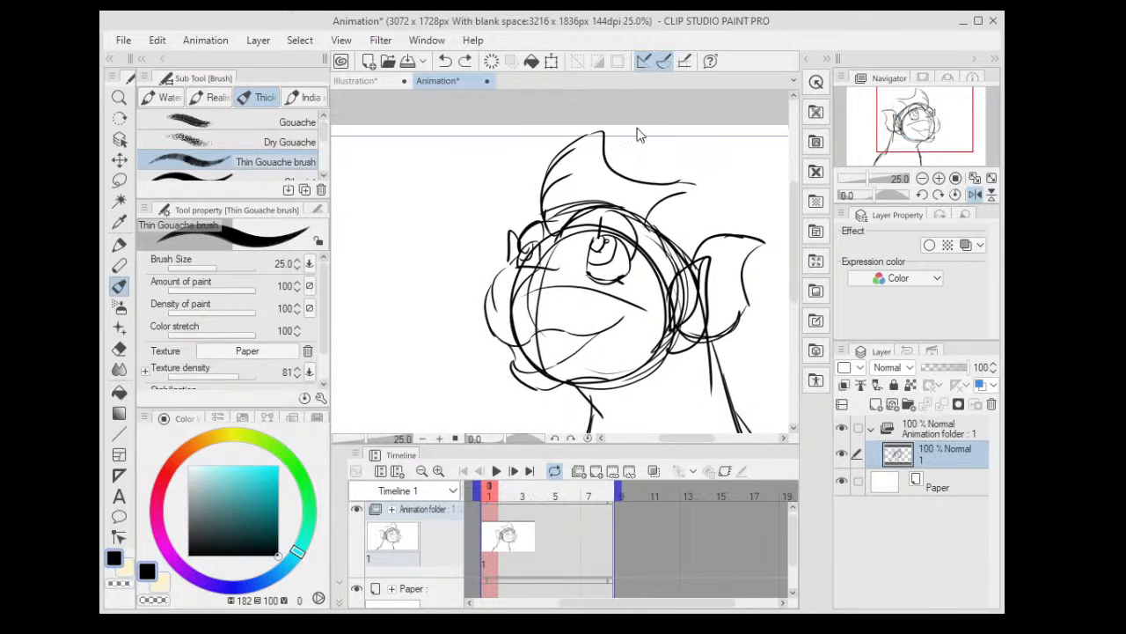
- Redraw the crest's tip and back edge lower, adding a light connecting line down to the ear fin
drag(540, 220, 604, 144)
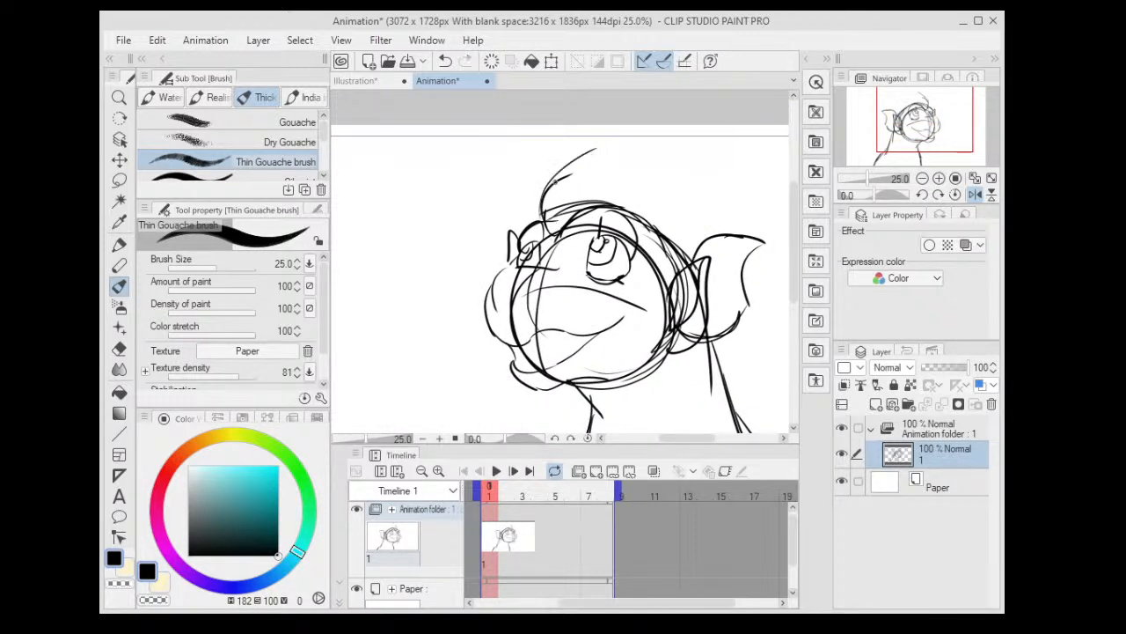
drag(555, 185, 640, 150)
drag(652, 220, 695, 215)
mouse_move(641, 154)
mouse_down()
mouse_move(648, 195)
mouse_move(692, 206)
mouse_move(667, 155)
mouse_up()
- Sketch scalloped fin webbing from behind the ear down the back of the neck, and check it in the unmirrored view
drag(646, 253, 705, 249)
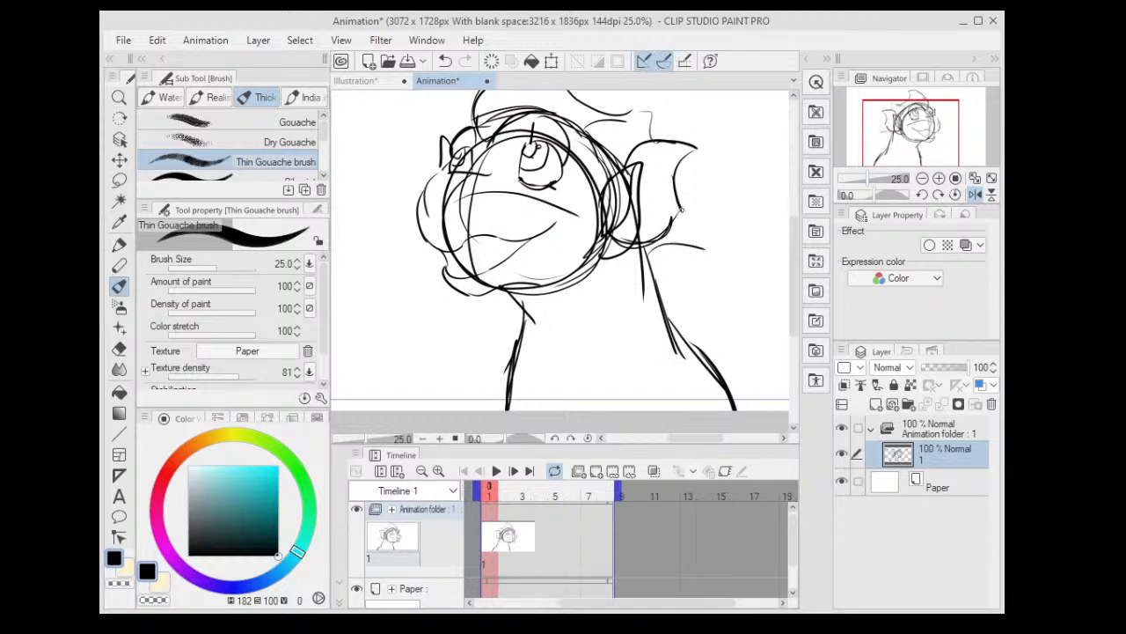
mouse_move(682, 208)
mouse_down()
mouse_move(710, 250)
mouse_move(713, 326)
mouse_up()
scroll(743, 350, down, 2)
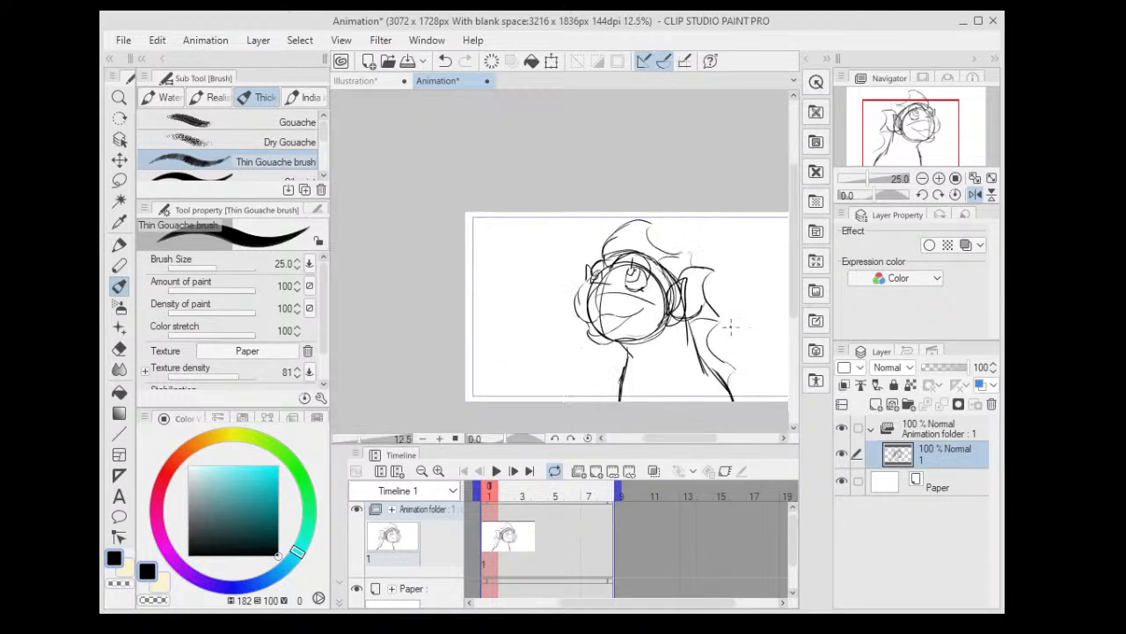
scroll(710, 371, up, 1)
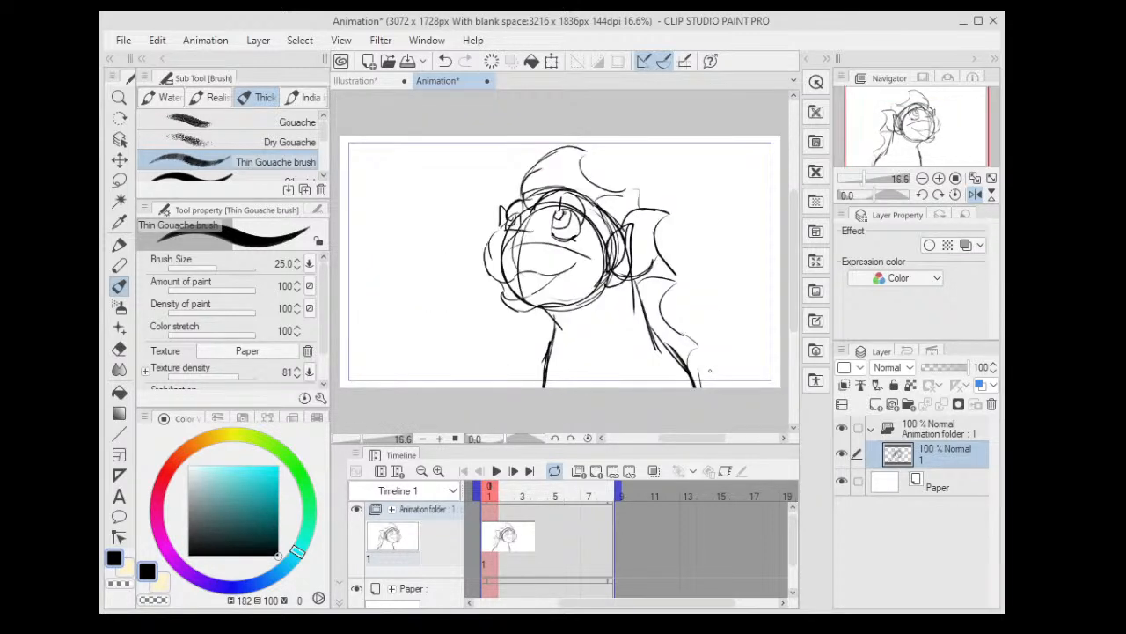
key(h)
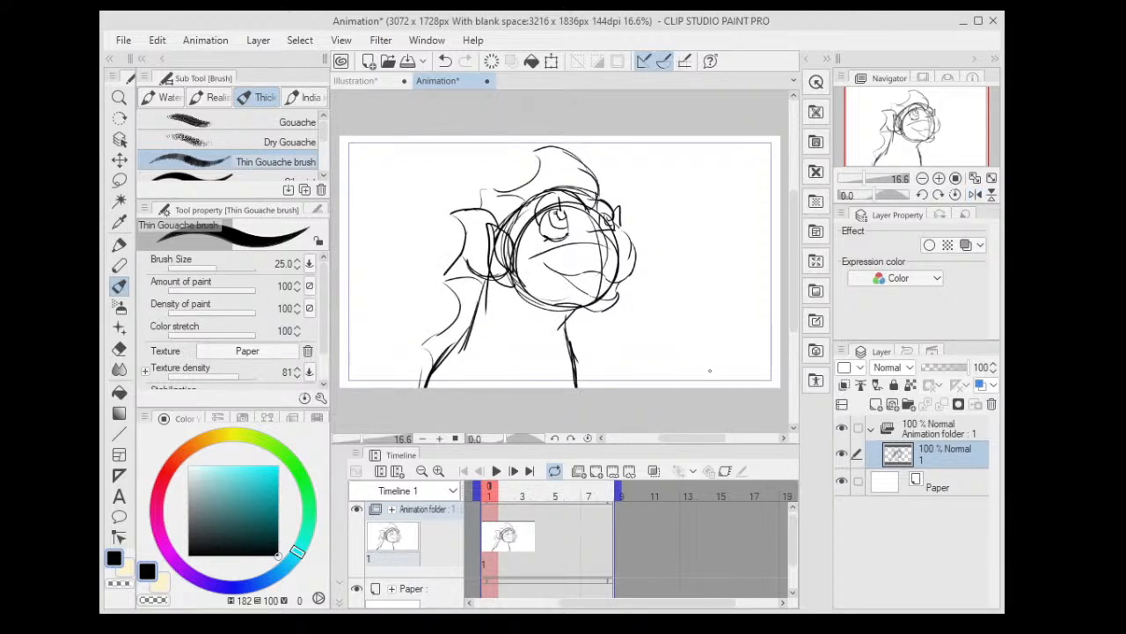
- Reinforce the crest's outline and its rear base with darker strokes
scroll(525, 176, up, 3)
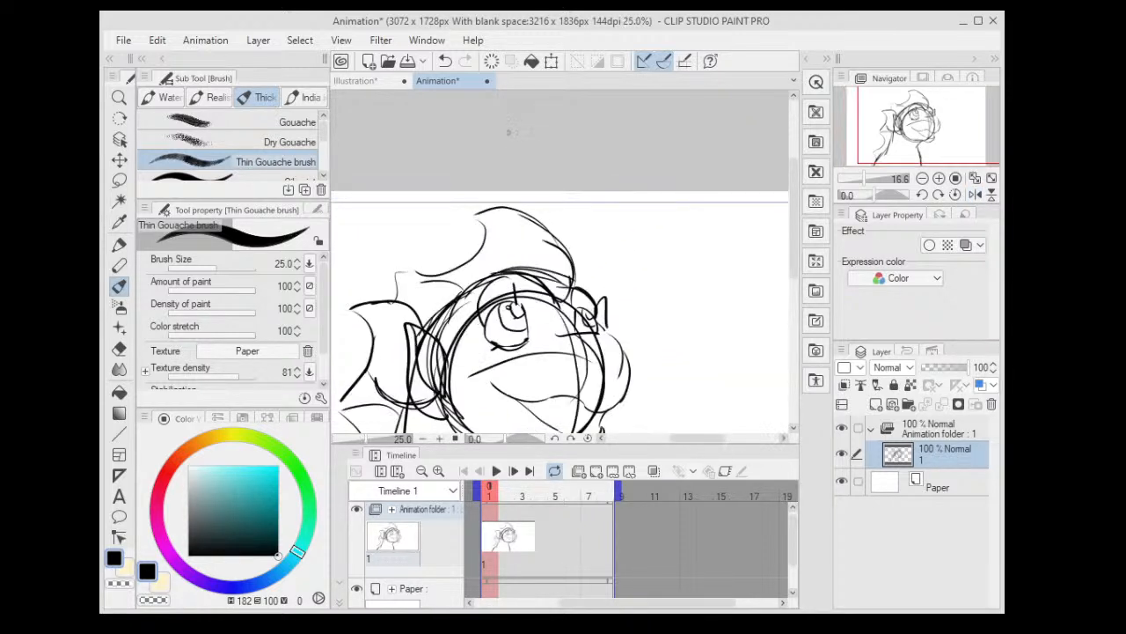
mouse_move(463, 256)
mouse_down()
mouse_move(511, 189)
mouse_move(551, 195)
mouse_move(595, 258)
mouse_move(596, 237)
mouse_move(609, 297)
mouse_up()
drag(609, 298, 521, 185)
scroll(493, 229, down, 4)
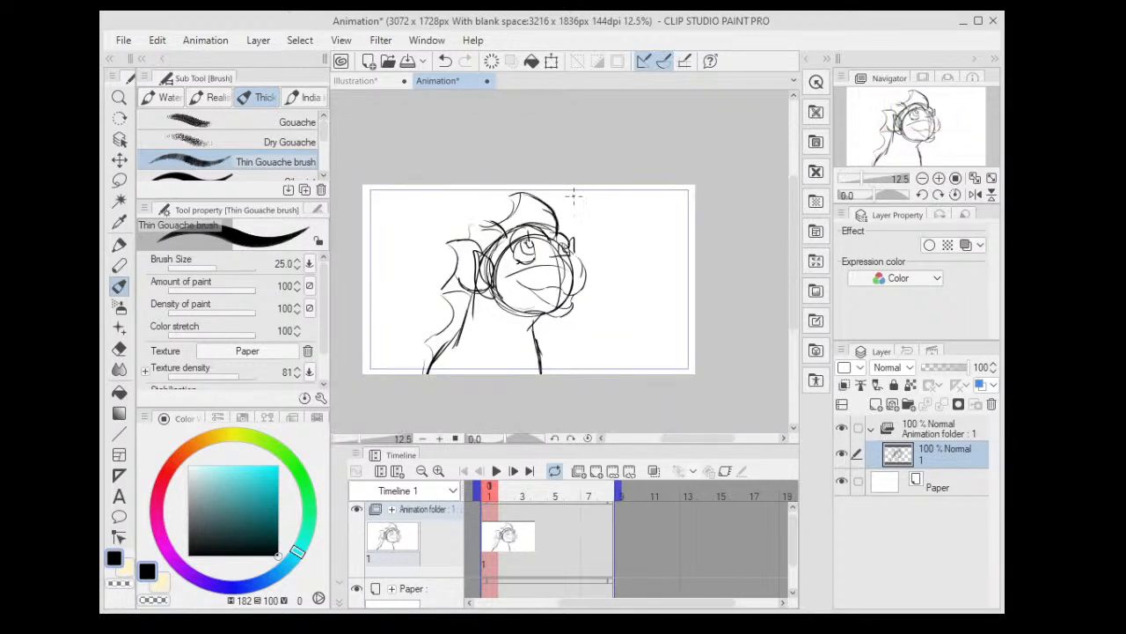
- Open the reference image 1.png, examine the green dragon's head and crest up close, and return to the animation canvas
key(e)
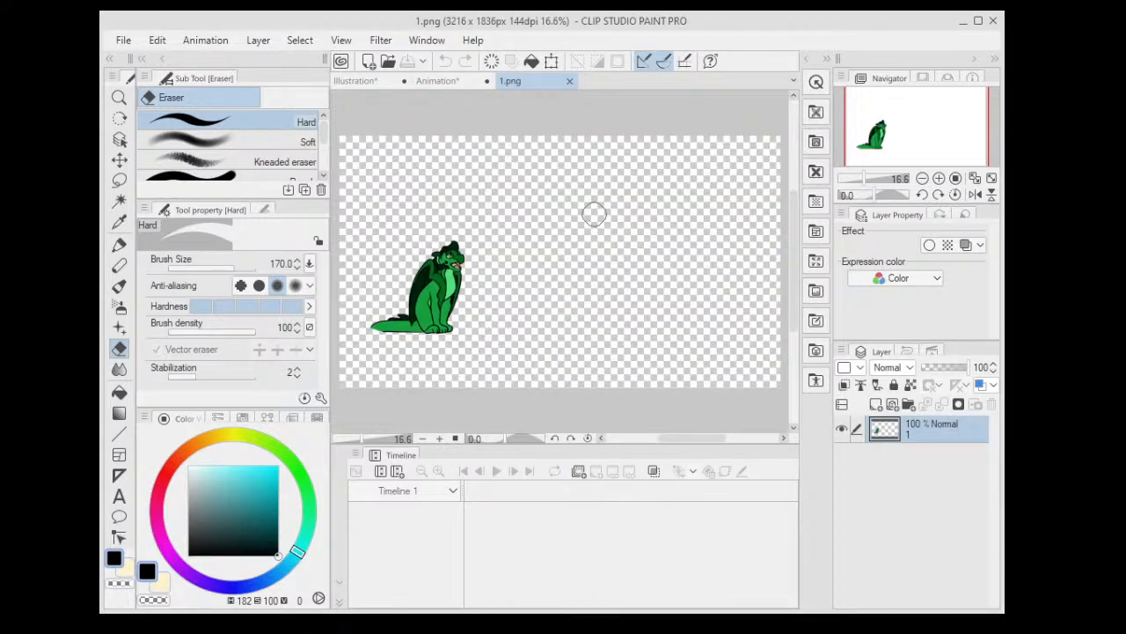
scroll(594, 213, up, 5)
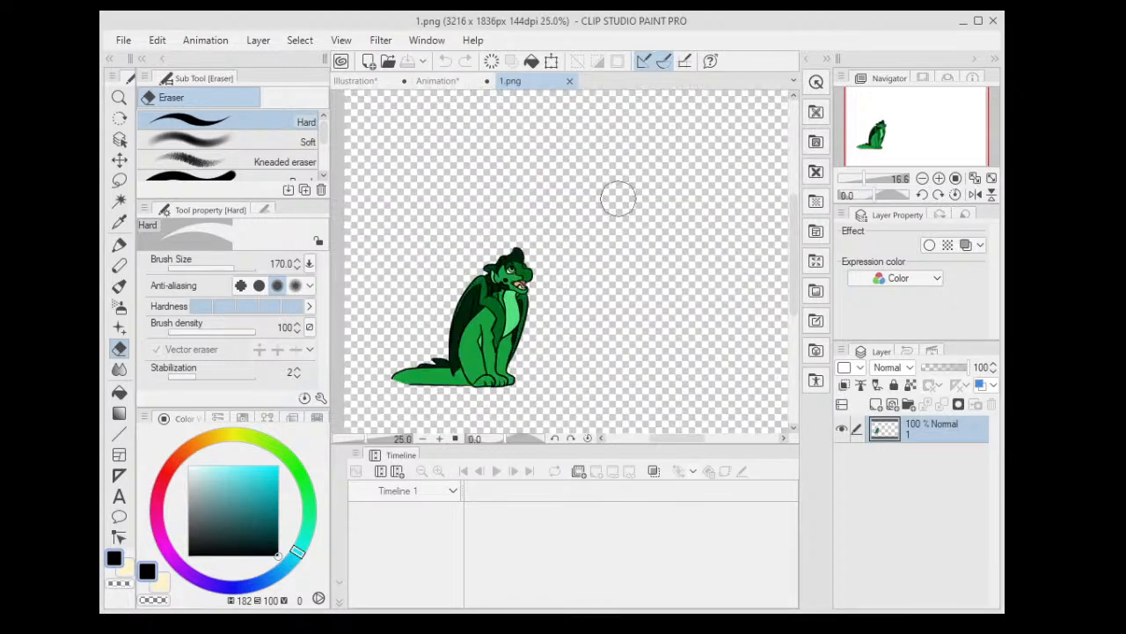
drag(527, 255, 602, 165)
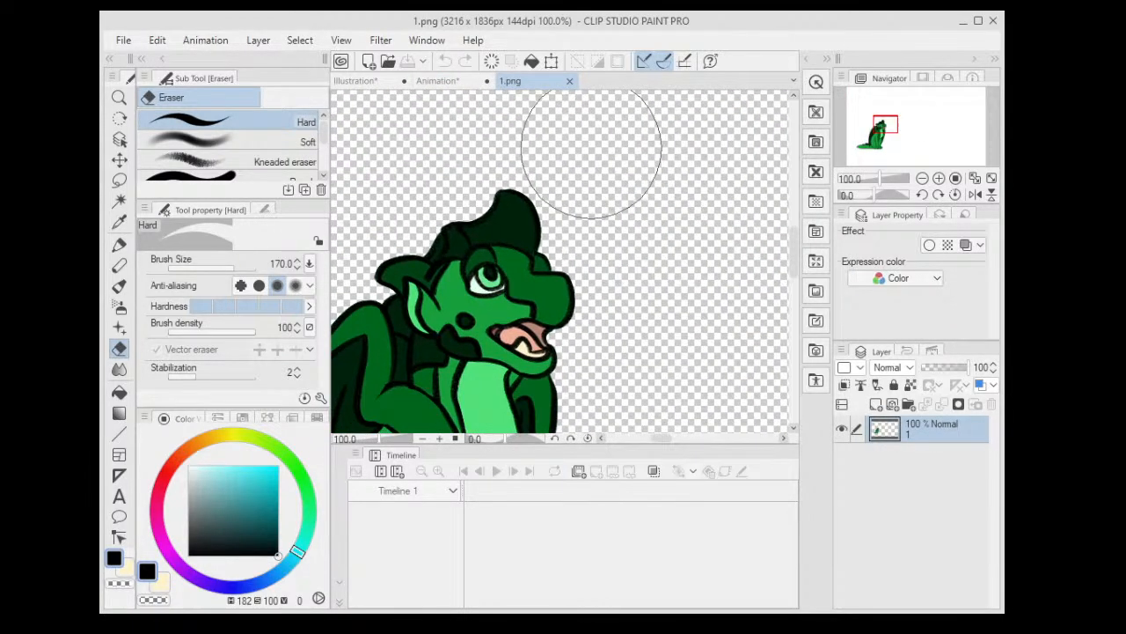
click(388, 81)
click(437, 81)
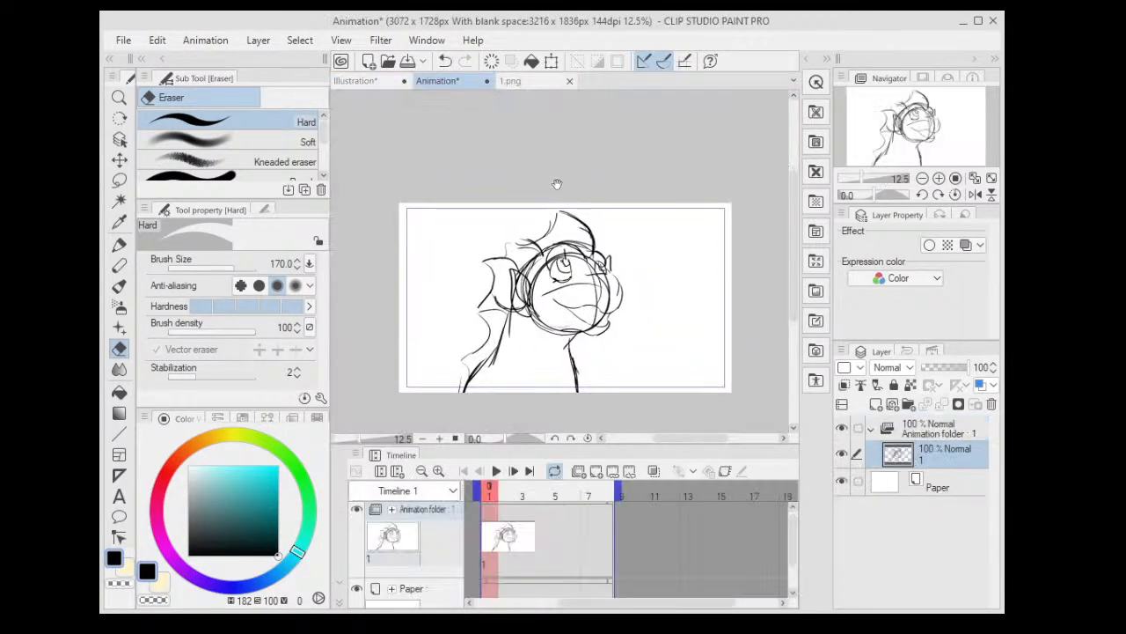
- Erase the crest's pointed tip and redraw it rounded, linking the back edge to the ear fin with webbing strokes
scroll(572, 202, up, 3)
drag(619, 267, 590, 165)
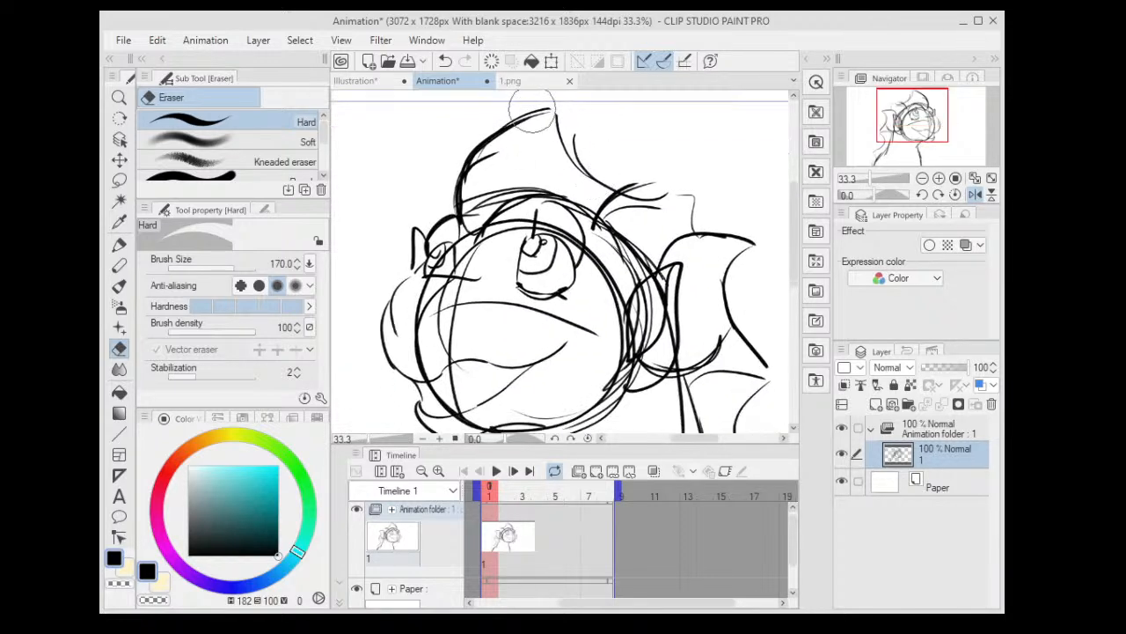
drag(539, 105, 574, 125)
key(b)
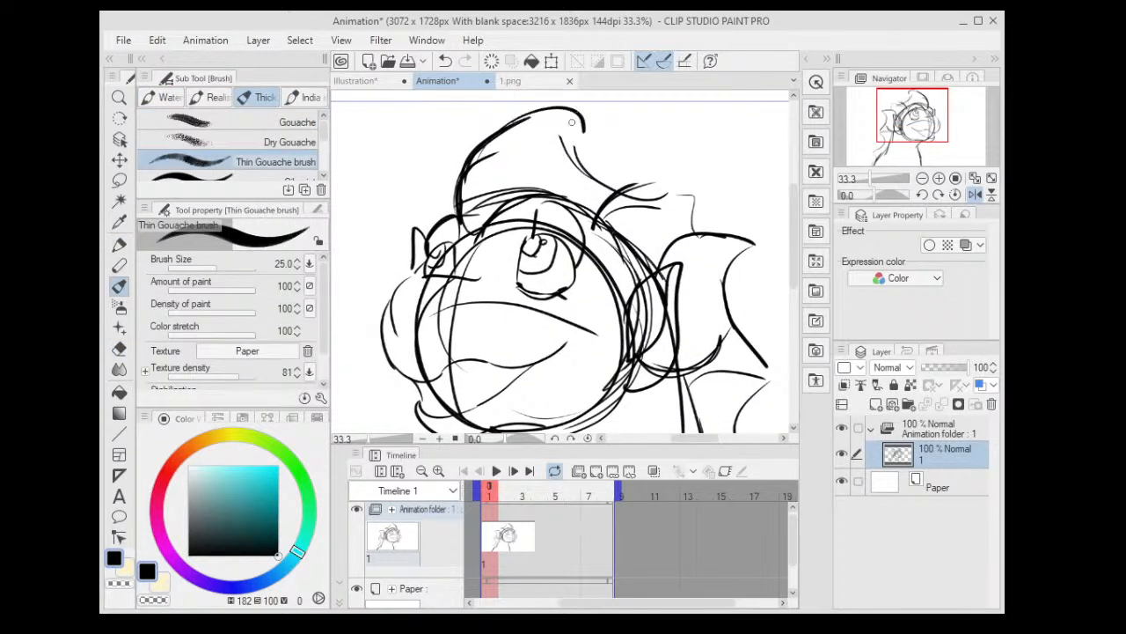
scroll(655, 181, down, 3)
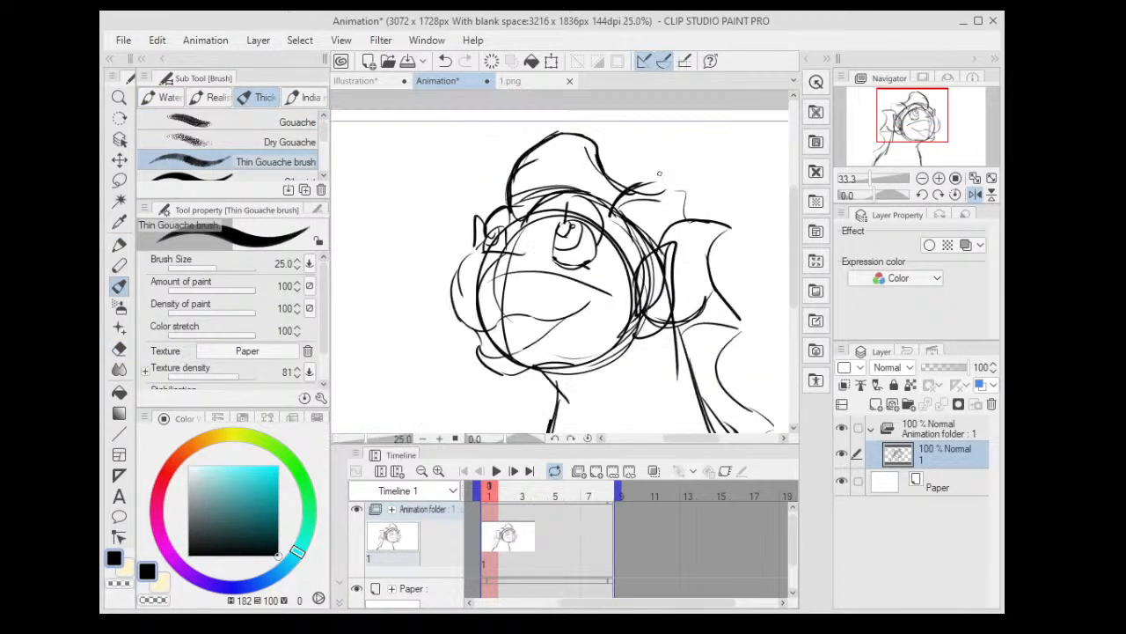
scroll(664, 217, up, 3)
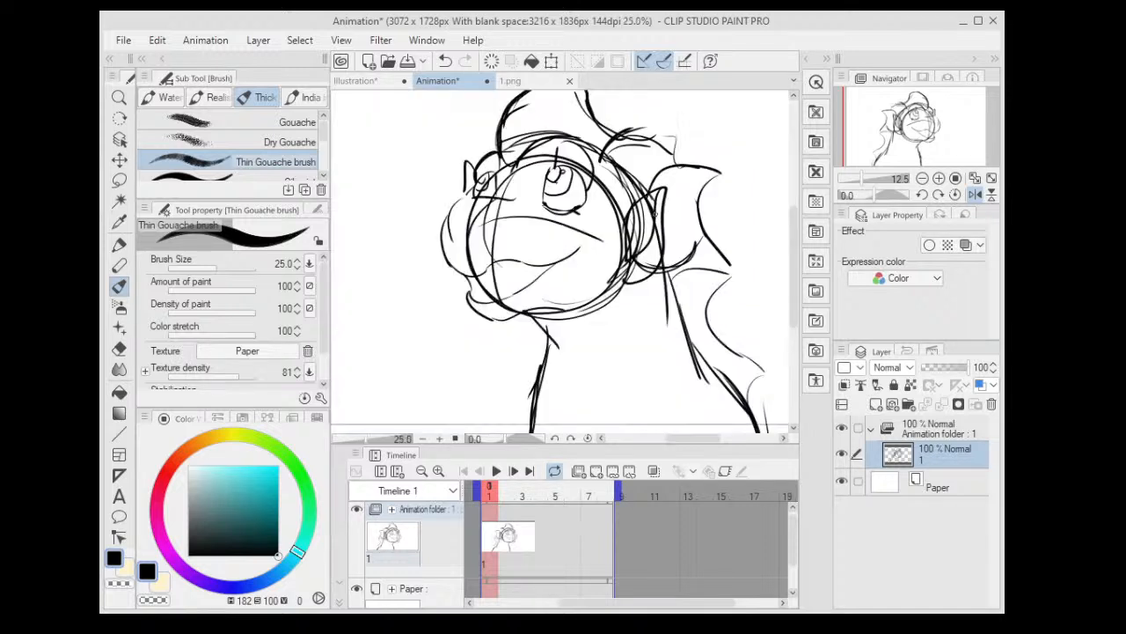
scroll(695, 220, down, 2)
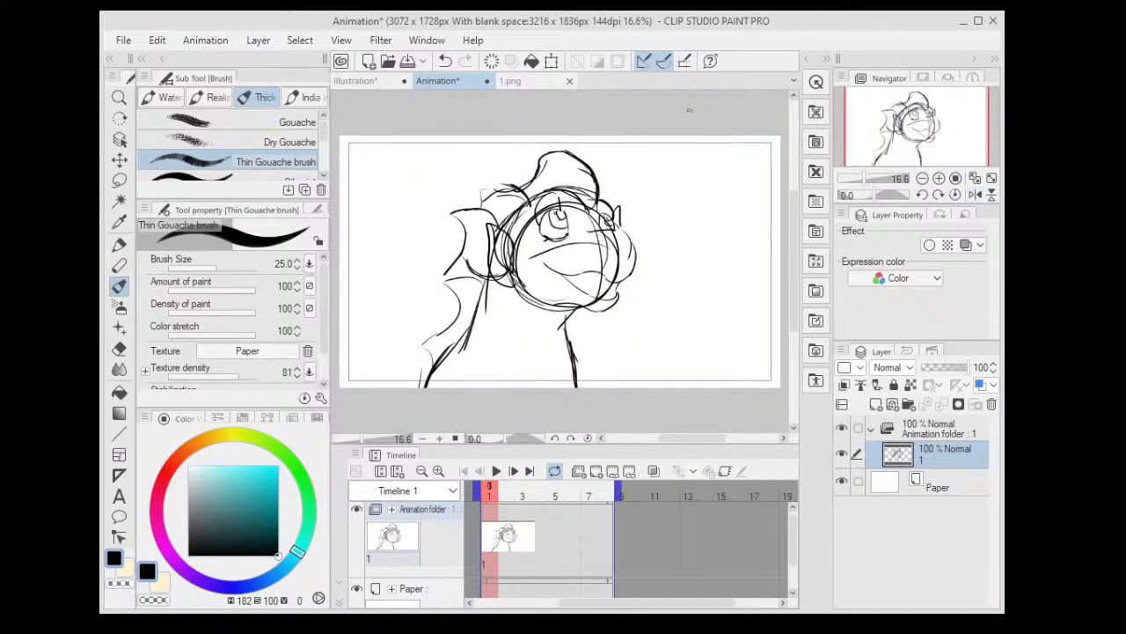
- Lower the rough sketch layer's opacity to 21% and create a new animation folder above it with a blank layer
drag(946, 368, 934, 373)
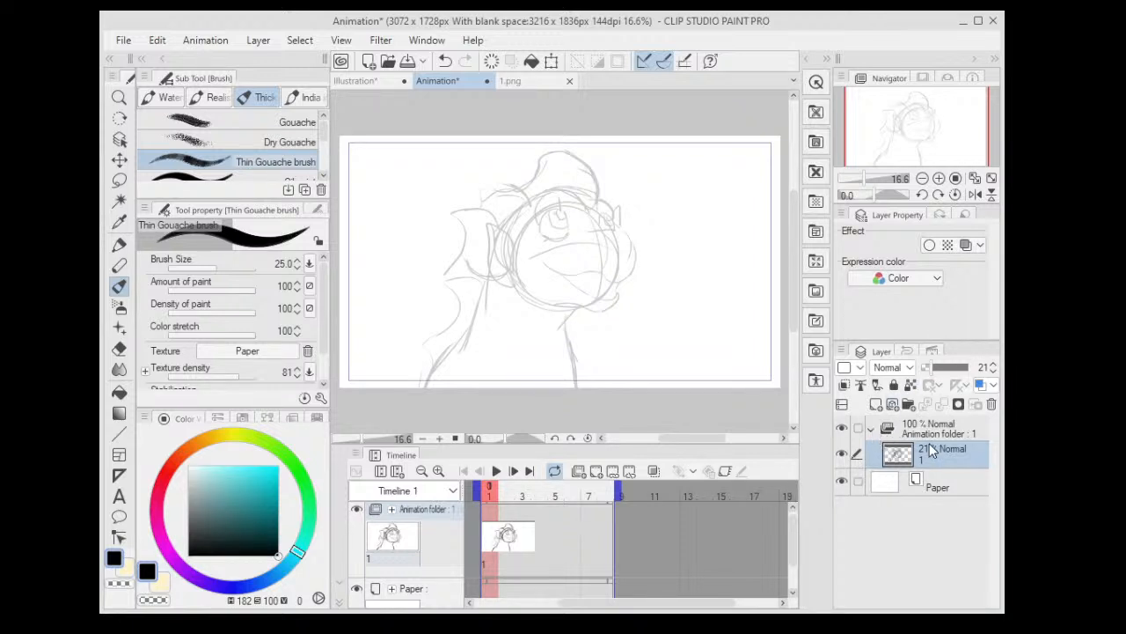
click(871, 429)
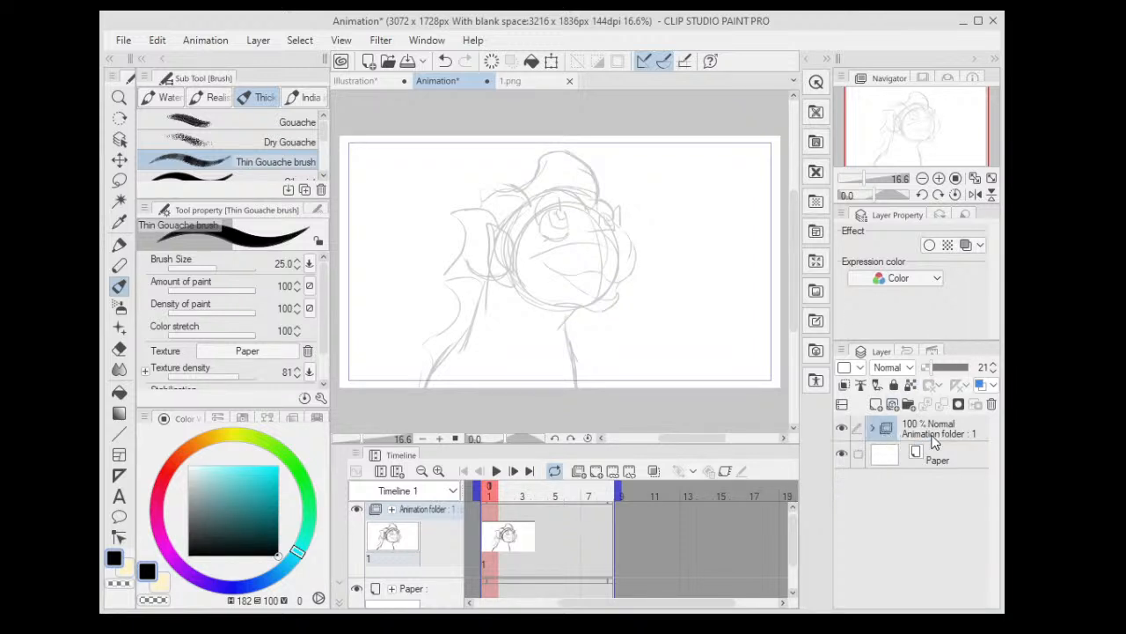
click(595, 473)
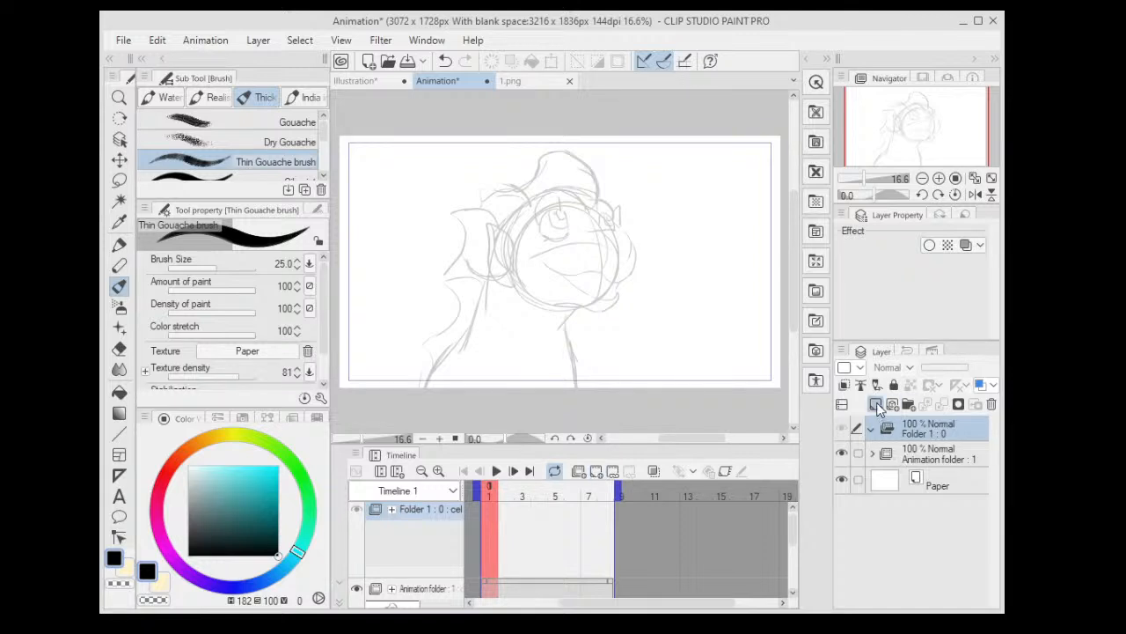
click(876, 404)
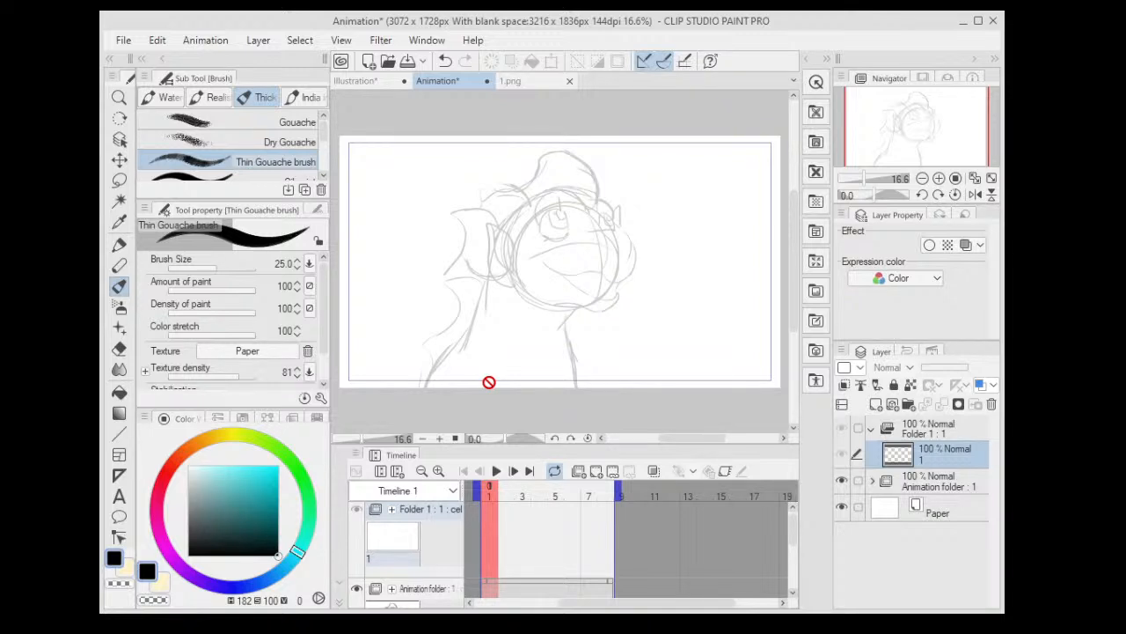
- Reselect the Thin Gouache brush and mirror the canvas view
key(b)
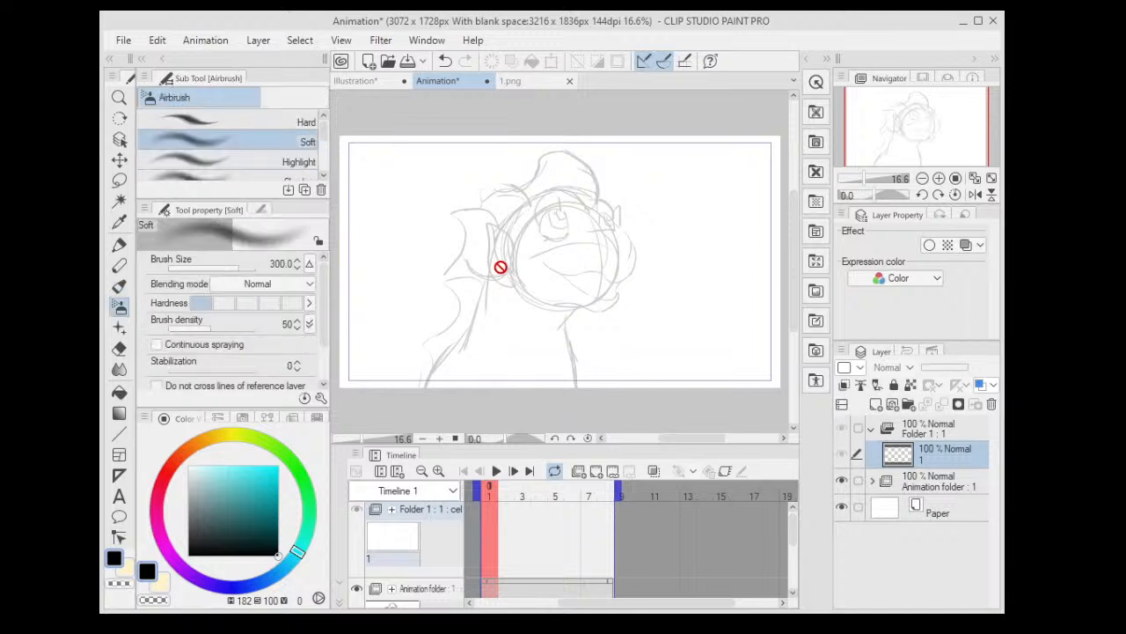
click(120, 288)
key(h)
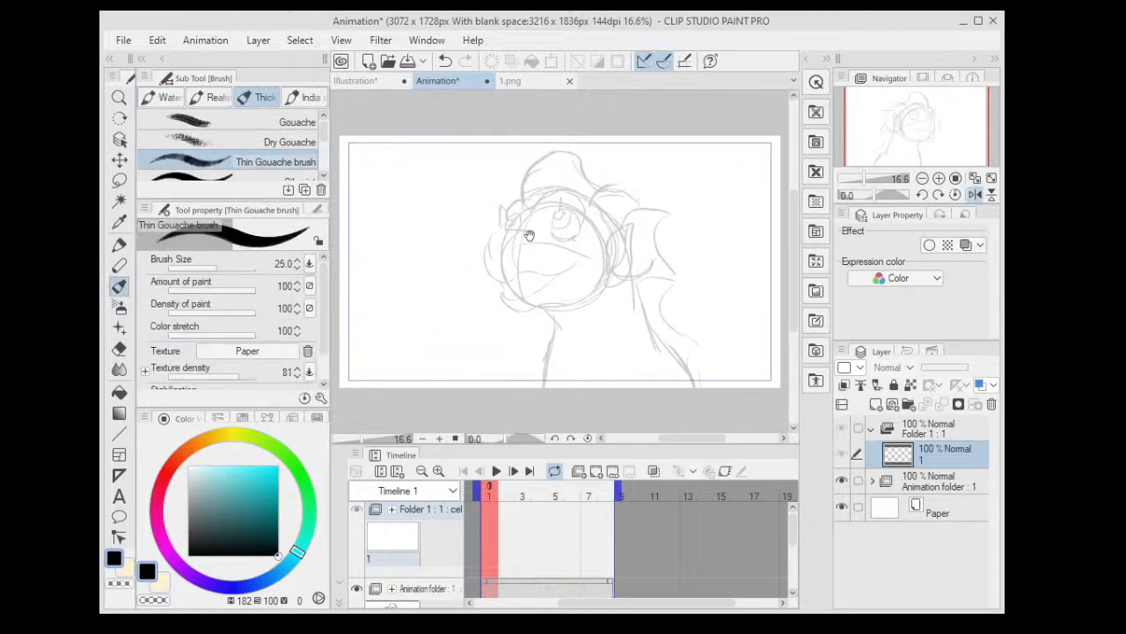
drag(530, 235, 539, 258)
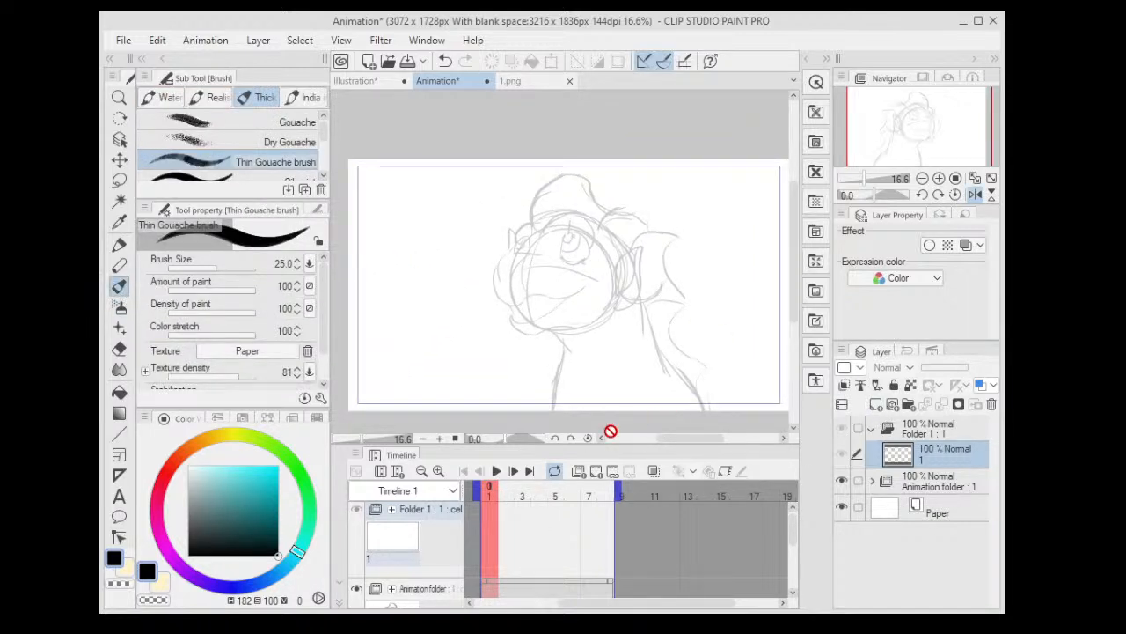
- Add a new animation cel at frame 1 in the new folder, and delete the unused blank layer 1
click(596, 470)
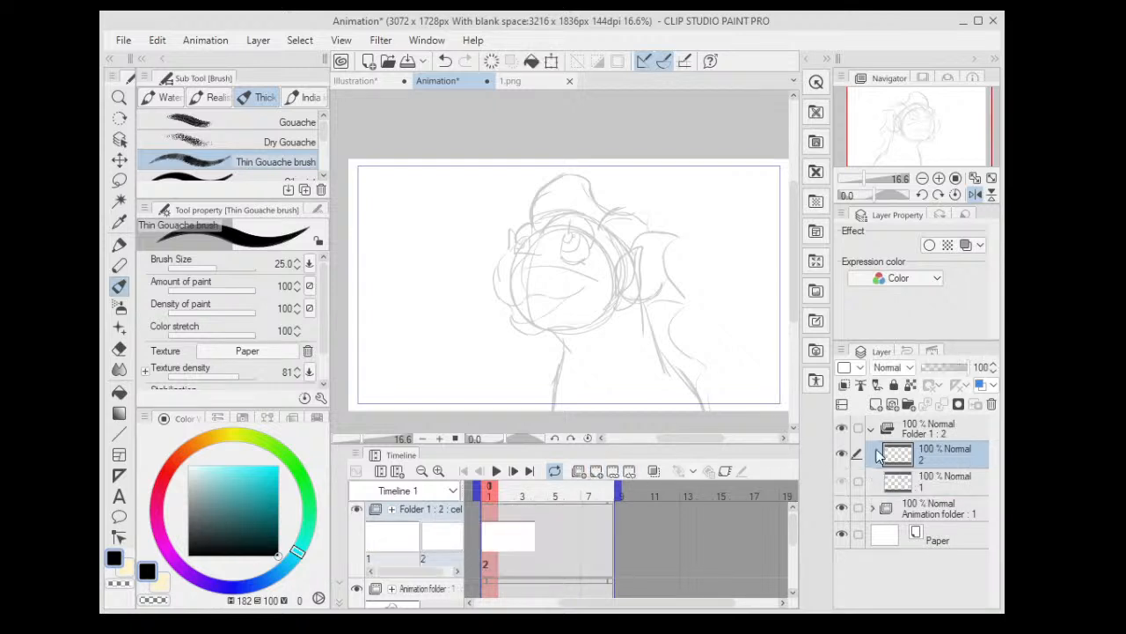
click(941, 476)
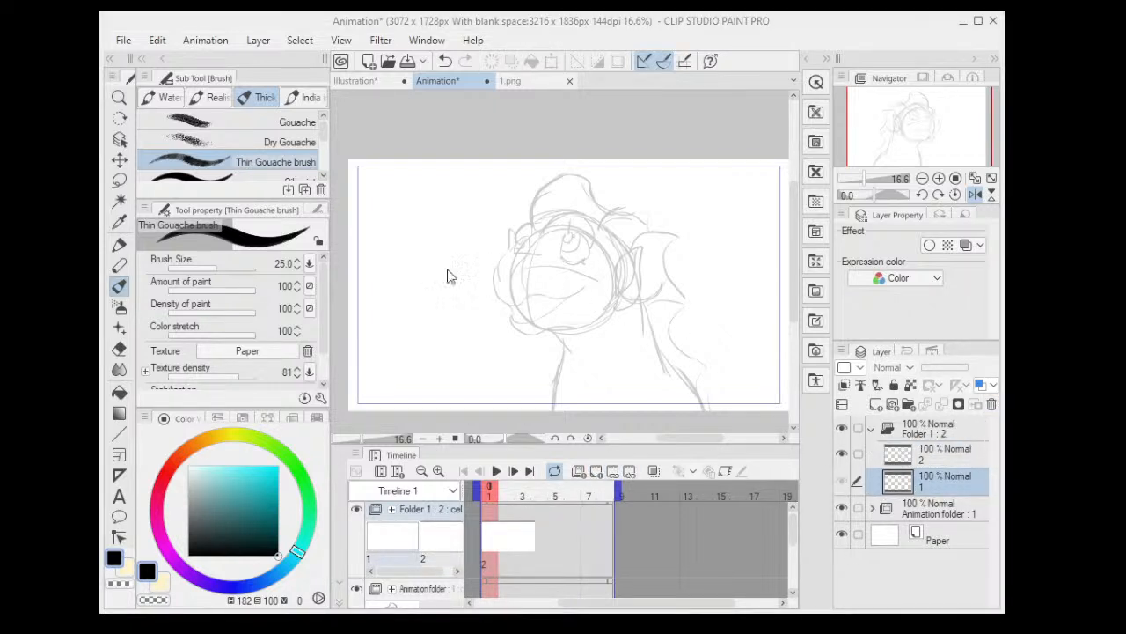
key(Delete)
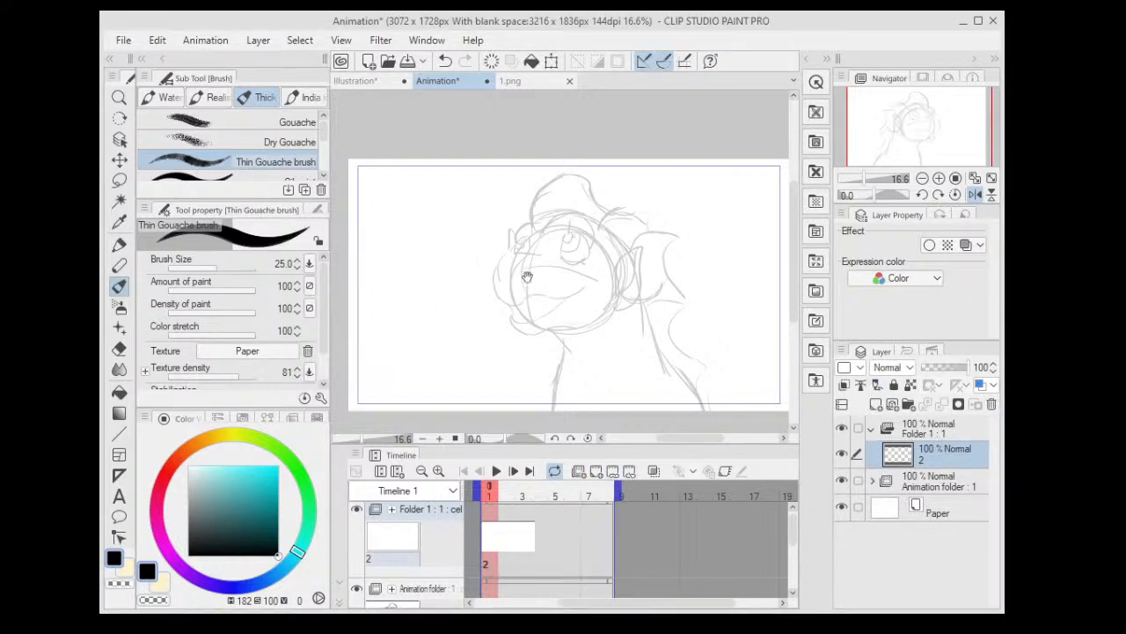
- Try inking the snout, the mouth lines and the lower jaw over the rough sketch with the Thin Gouache brush
scroll(526, 276, up, 4)
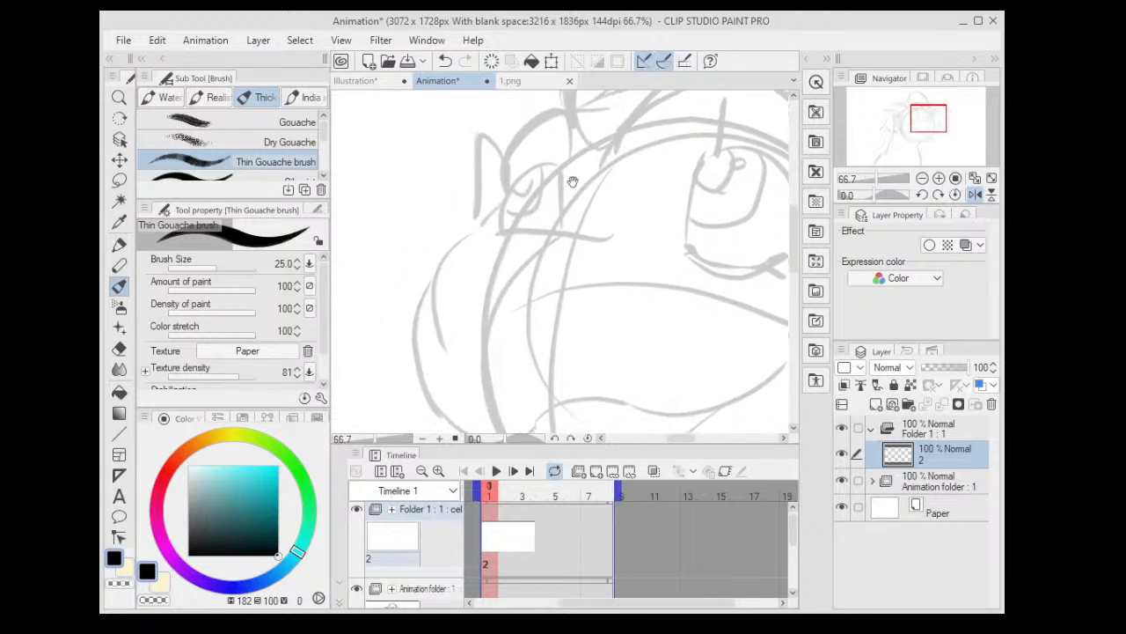
mouse_move(573, 181)
mouse_down()
mouse_move(600, 134)
mouse_move(588, 188)
mouse_move(514, 183)
mouse_up()
key(ctrl+z)
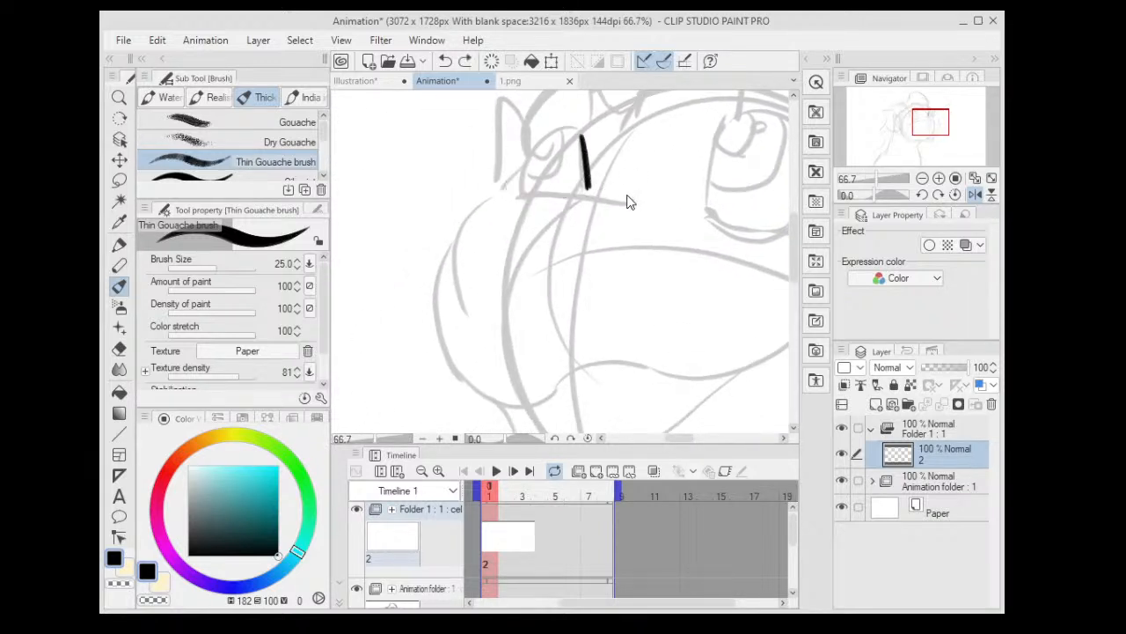
key(ctrl+z)
mouse_move(627, 203)
mouse_down()
mouse_move(573, 194)
mouse_move(420, 315)
mouse_move(424, 230)
mouse_move(554, 264)
mouse_move(774, 254)
mouse_up()
drag(716, 219, 667, 221)
key(ctrl+z)
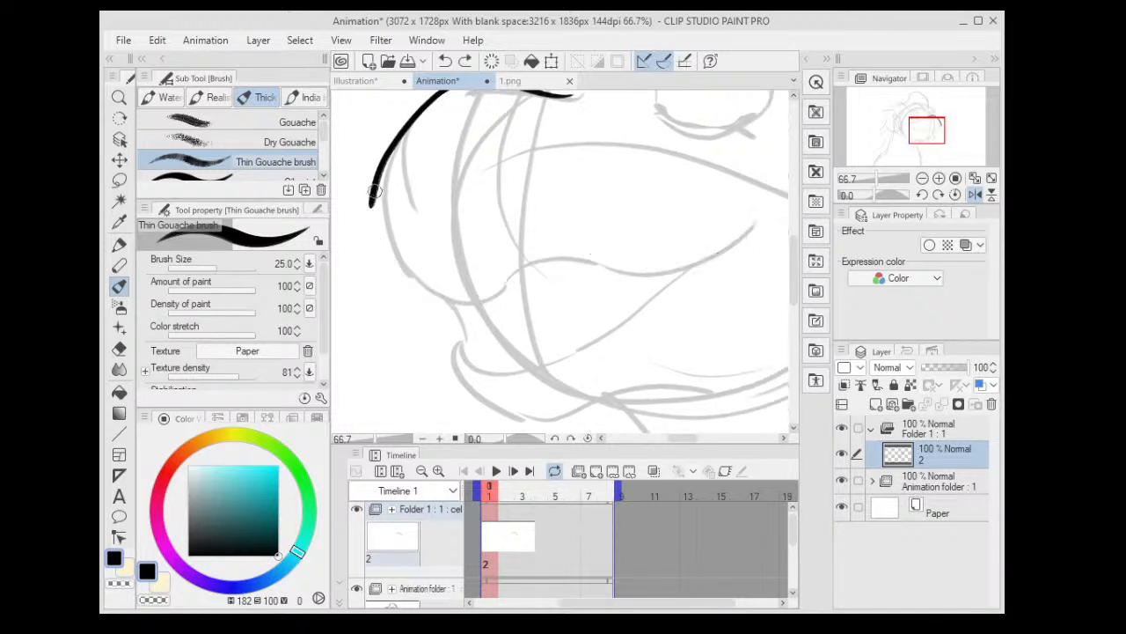
mouse_move(373, 192)
mouse_down()
mouse_move(402, 274)
mouse_move(467, 304)
mouse_move(561, 256)
mouse_move(640, 261)
mouse_move(772, 220)
mouse_up()
mouse_move(755, 222)
mouse_down()
mouse_move(726, 152)
mouse_move(569, 274)
mouse_move(462, 302)
mouse_move(441, 271)
mouse_move(512, 356)
mouse_up()
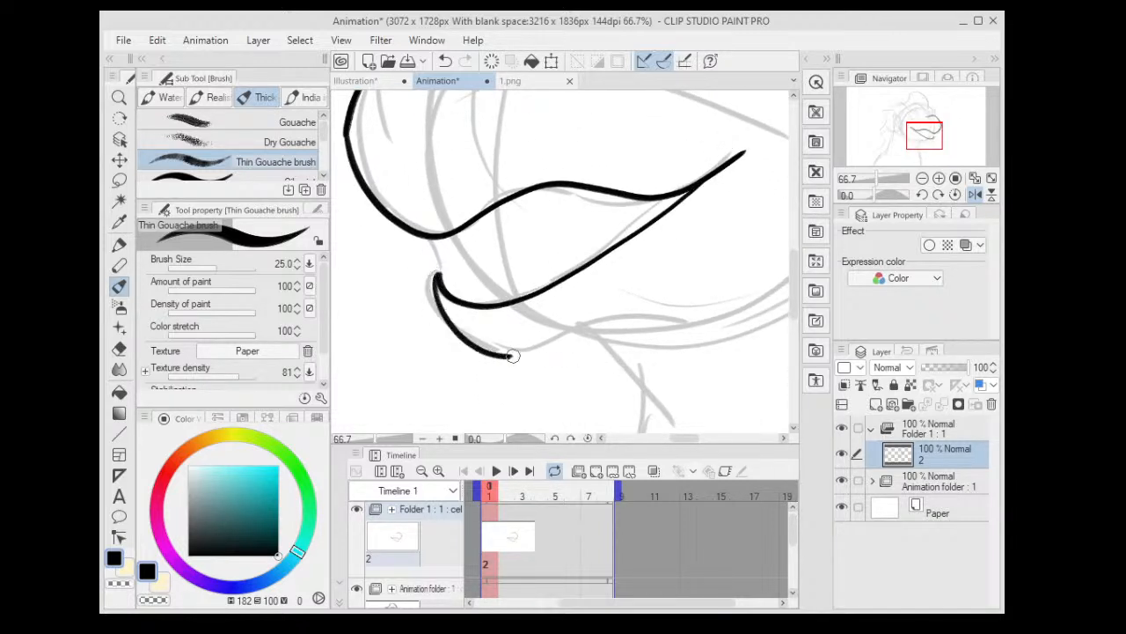
scroll(512, 355, down, 2)
mouse_move(539, 279)
mouse_down()
mouse_move(666, 297)
mouse_move(734, 195)
mouse_up()
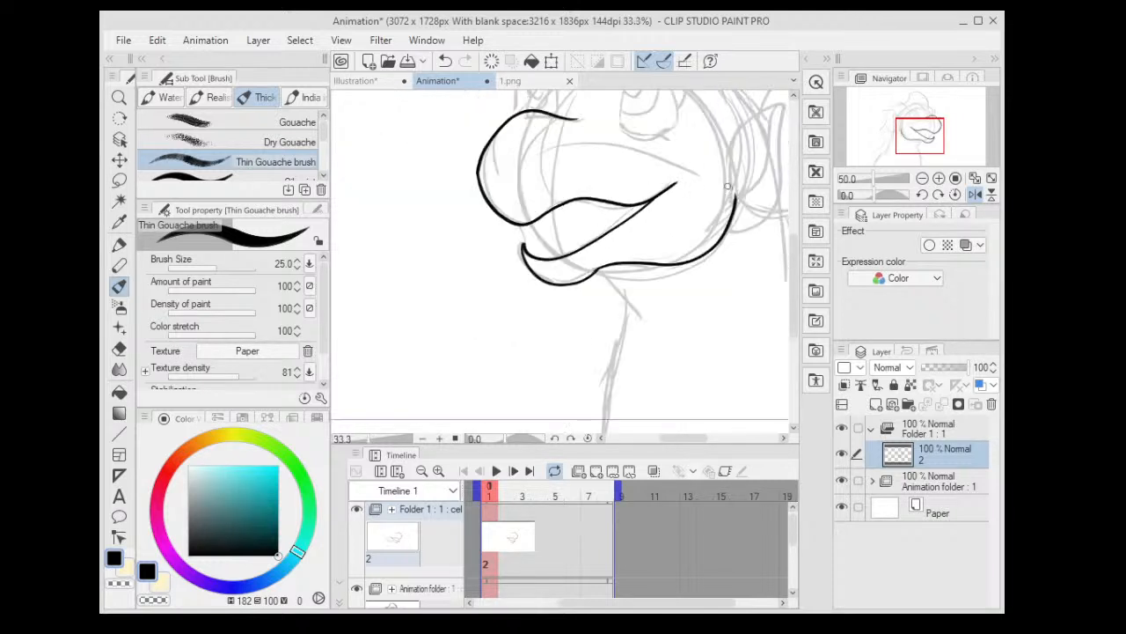
- Undo the inked snout, mouth and jaw lines, and set the brush size to 30
scroll(728, 186, up, 1)
key(ctrl+z)
key(ctrl+z)
drag(616, 199, 616, 279)
scroll(616, 279, down, 1)
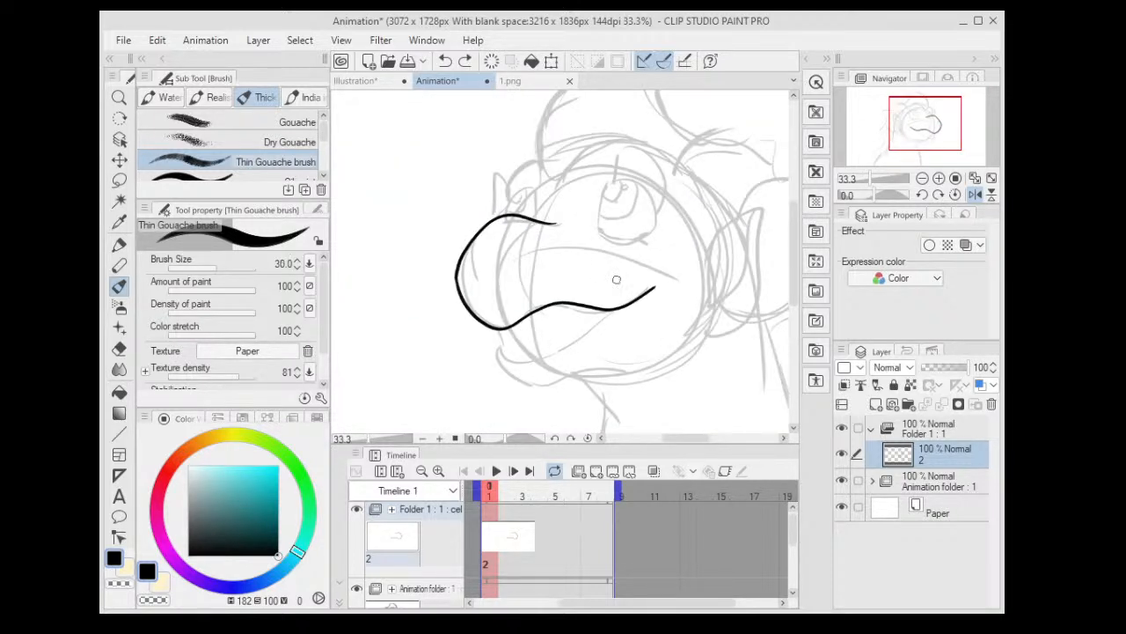
key(ctrl+z)
drag(618, 199, 578, 252)
mouse_move(537, 256)
mouse_down()
mouse_move(540, 322)
mouse_move(563, 227)
mouse_up()
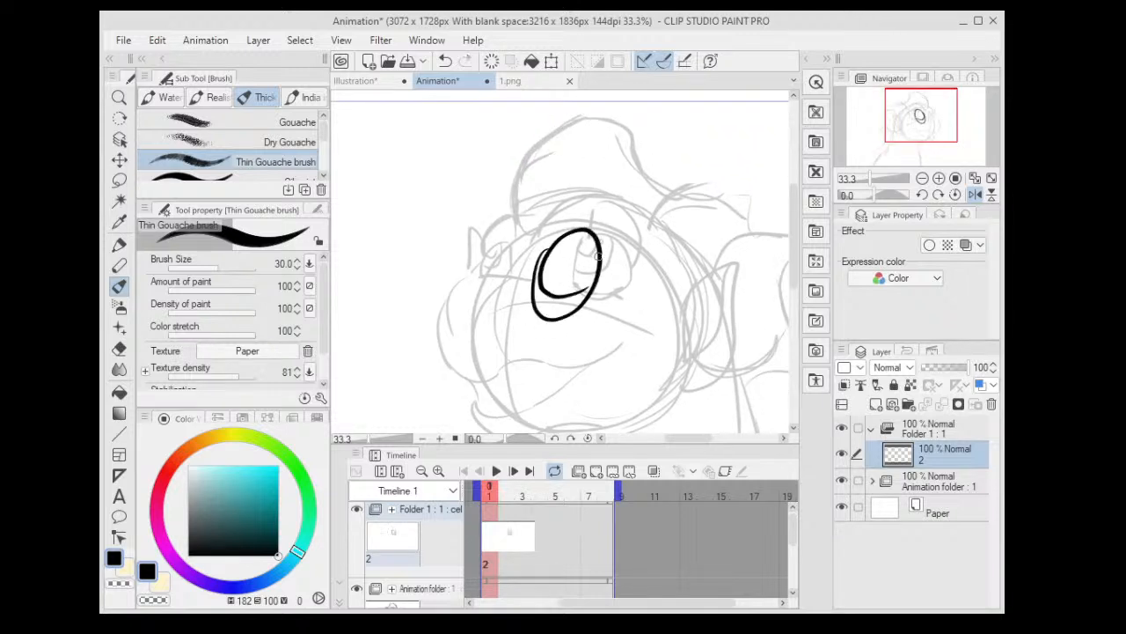
key(ctrl+z)
scroll(608, 252, down, 3)
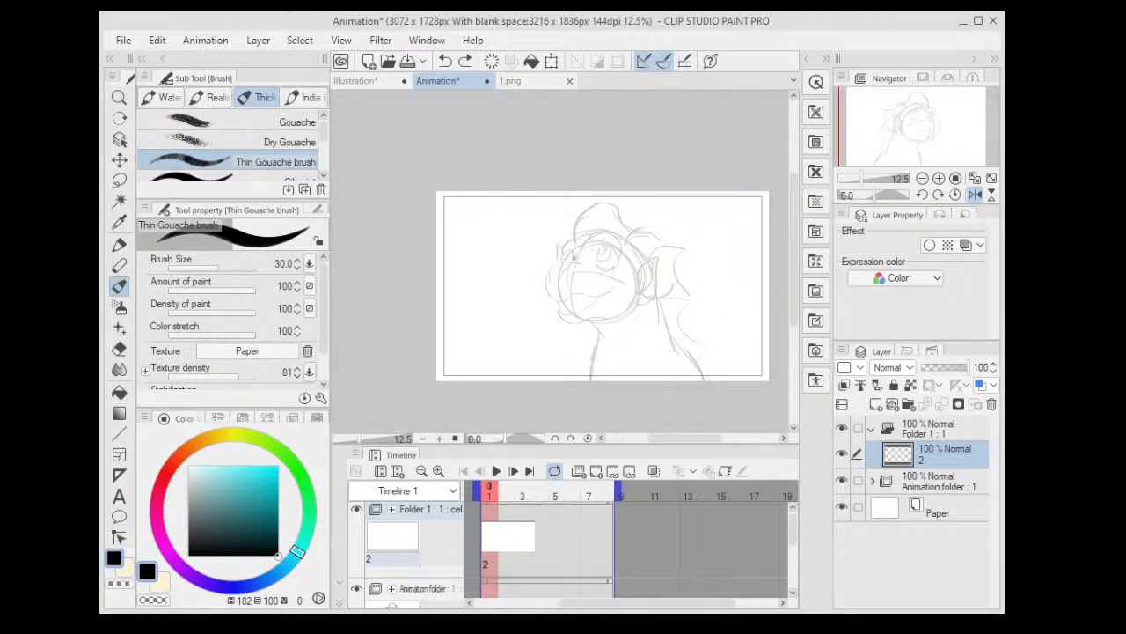
mouse_move(564, 289)
mouse_down()
mouse_move(616, 322)
mouse_move(659, 274)
mouse_up()
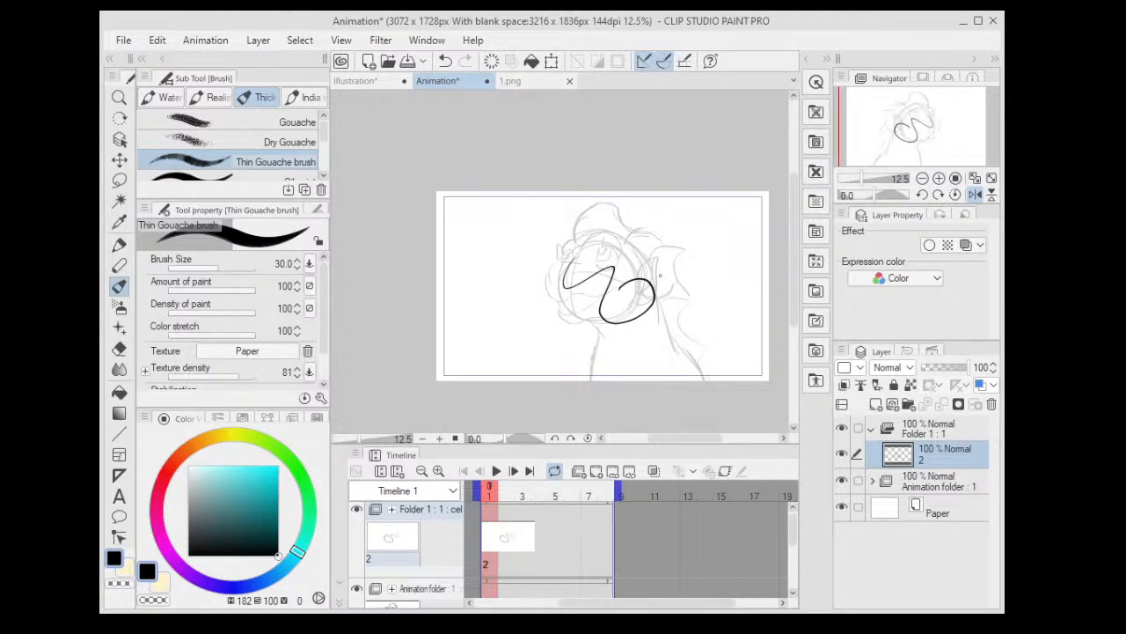
key(ctrl+z)
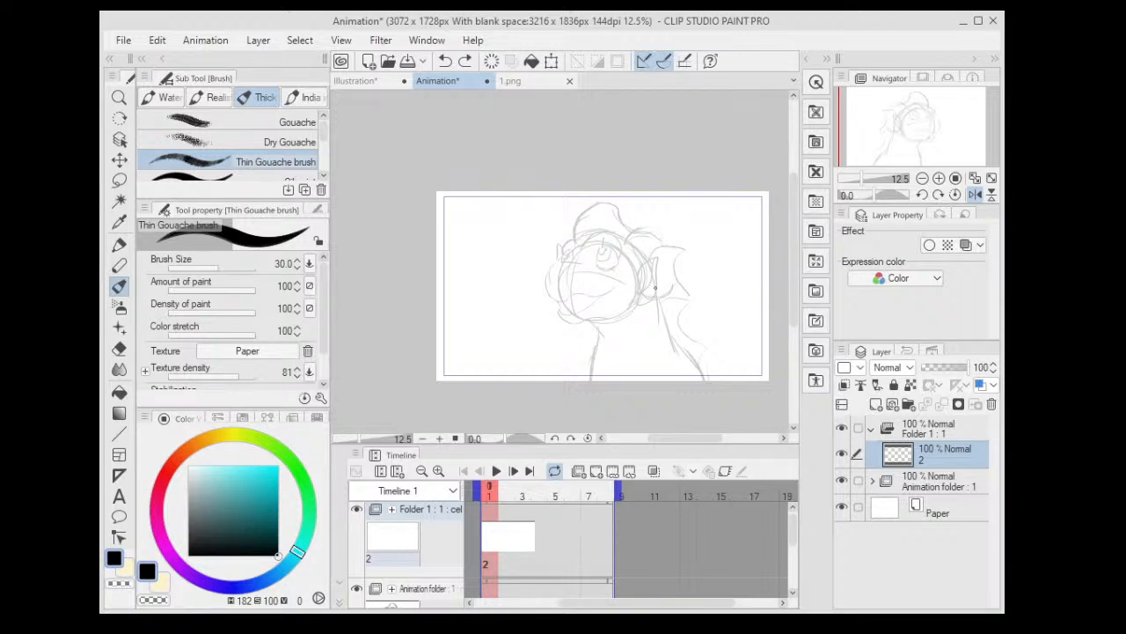
- Ink the rounded snout outline and the wavy upper lip line over the rough sketch
scroll(655, 288, up, 4)
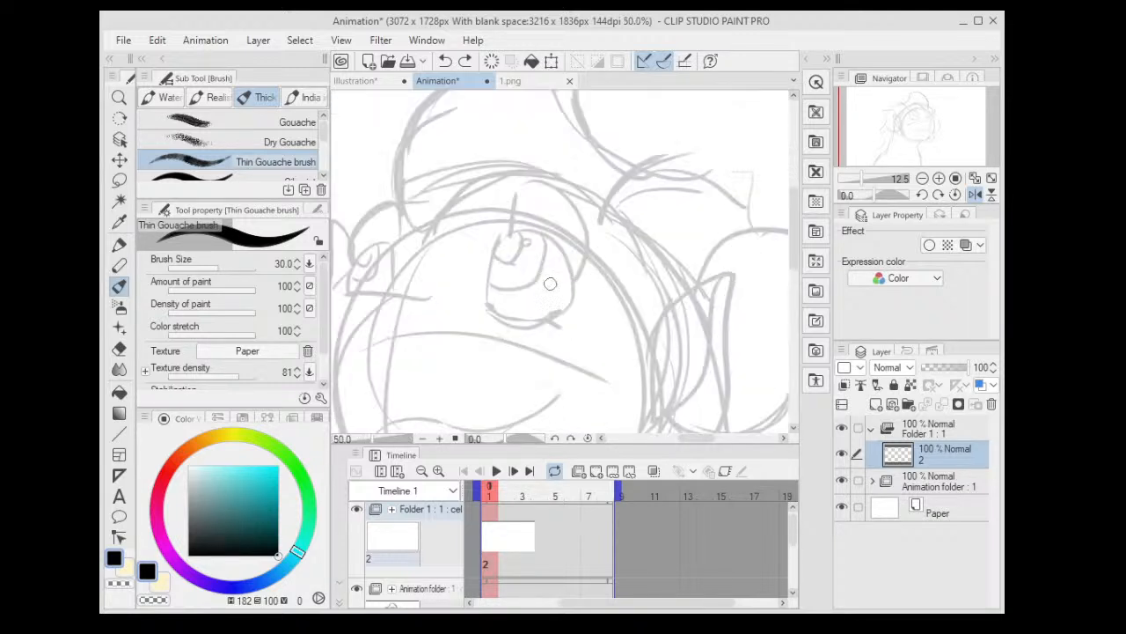
scroll(686, 261, up, 1)
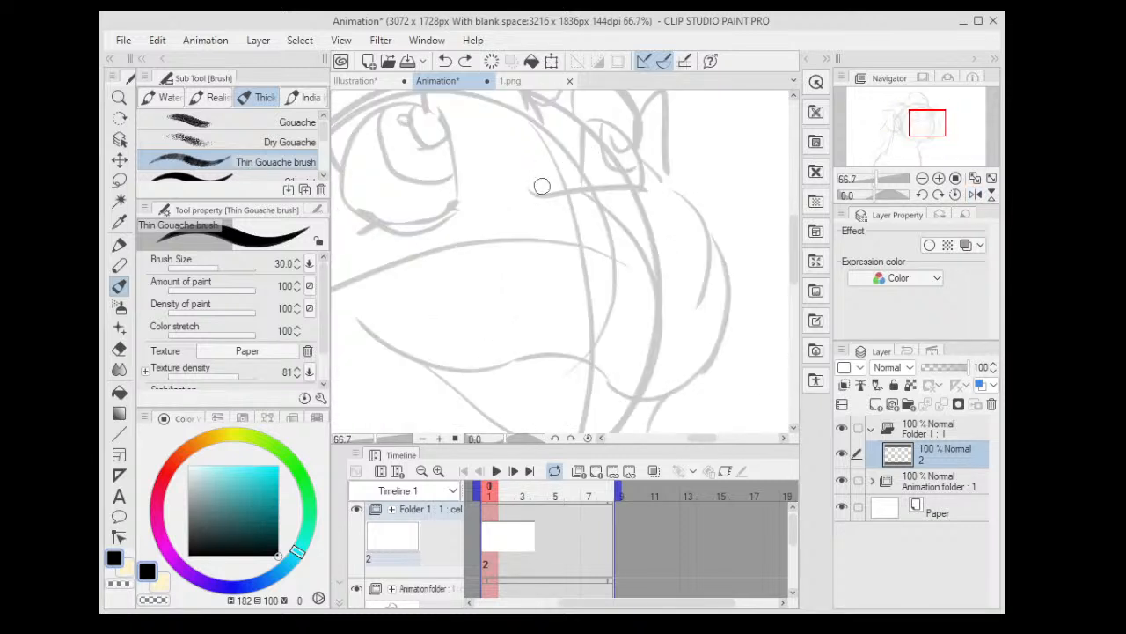
mouse_move(544, 188)
mouse_down()
mouse_move(593, 175)
mouse_move(709, 214)
mouse_up()
key(ctrl+z)
mouse_move(541, 183)
mouse_down()
mouse_move(668, 189)
mouse_move(723, 258)
mouse_move(694, 392)
mouse_up()
mouse_move(694, 393)
mouse_down()
mouse_move(695, 333)
mouse_move(768, 204)
mouse_up()
mouse_move(763, 252)
mouse_down()
mouse_move(721, 289)
mouse_move(587, 245)
mouse_move(442, 231)
mouse_move(460, 255)
mouse_move(568, 248)
mouse_move(706, 288)
mouse_move(749, 271)
mouse_up()
key(ctrl+z)
scroll(750, 268, down, 2)
drag(701, 172, 602, 140)
scroll(543, 181, up, 1)
- Rotate the canvas and ink the lower lip as a curve from the mouth corner towards the chin
key(asciicircum)
key(asciicircum)
key(asciicircum)
key(asciicircum)
key(asciicircum)
key(asciicircum)
key(asciicircum)
key(asciicircum)
key(asciicircum)
key(asciicircum)
key(asciicircum)
key(asciicircum)
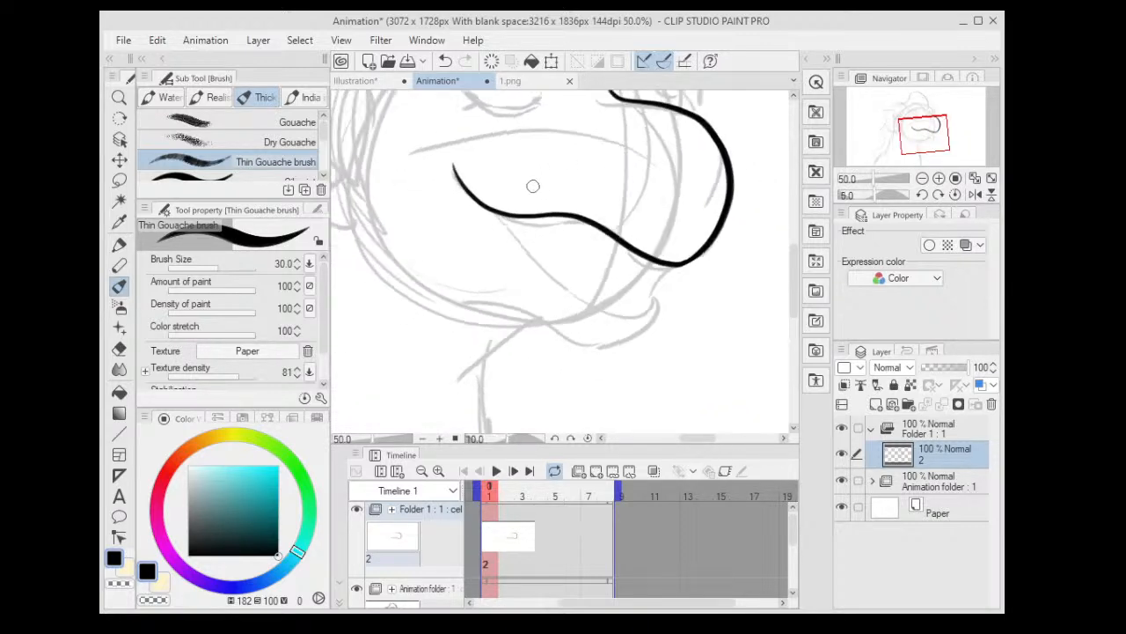
drag(567, 202, 568, 189)
mouse_move(554, 143)
mouse_down()
mouse_move(553, 215)
mouse_move(597, 336)
mouse_up()
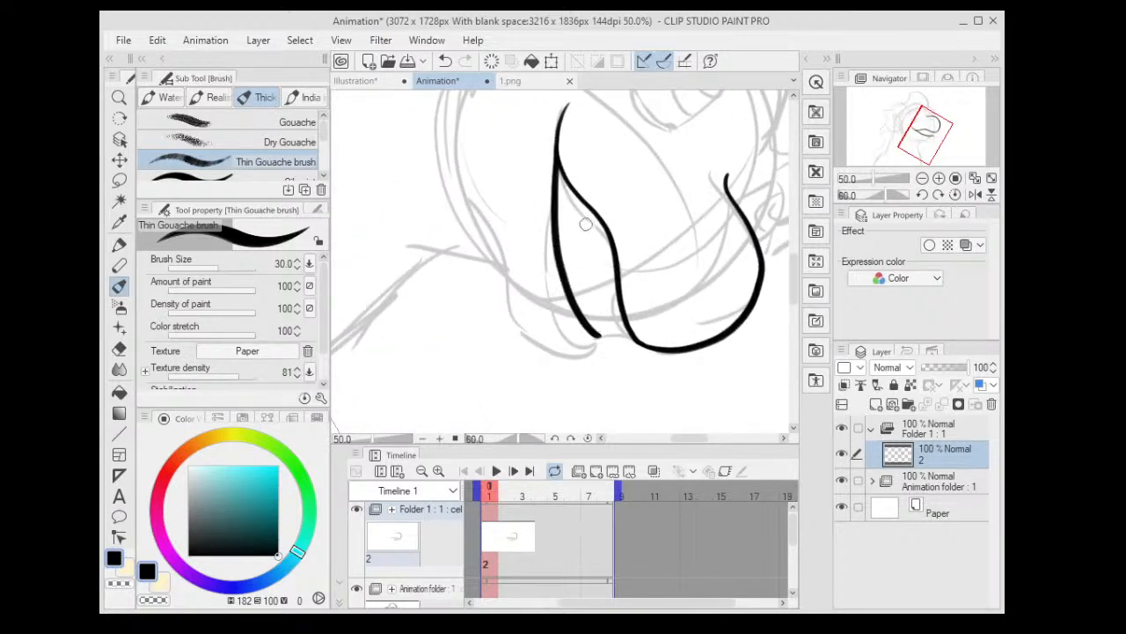
- Ink the short line joining the lips and the start of the chin, then reset the canvas rotation and mirror the view
scroll(592, 321, down, 1)
scroll(621, 202, down, 1)
key(minus)
key(minus)
key(minus)
key(minus)
key(minus)
key(minus)
key(minus)
key(minus)
key(minus)
key(minus)
key(minus)
key(minus)
key(minus)
key(minus)
key(minus)
key(minus)
key(minus)
key(minus)
key(minus)
key(minus)
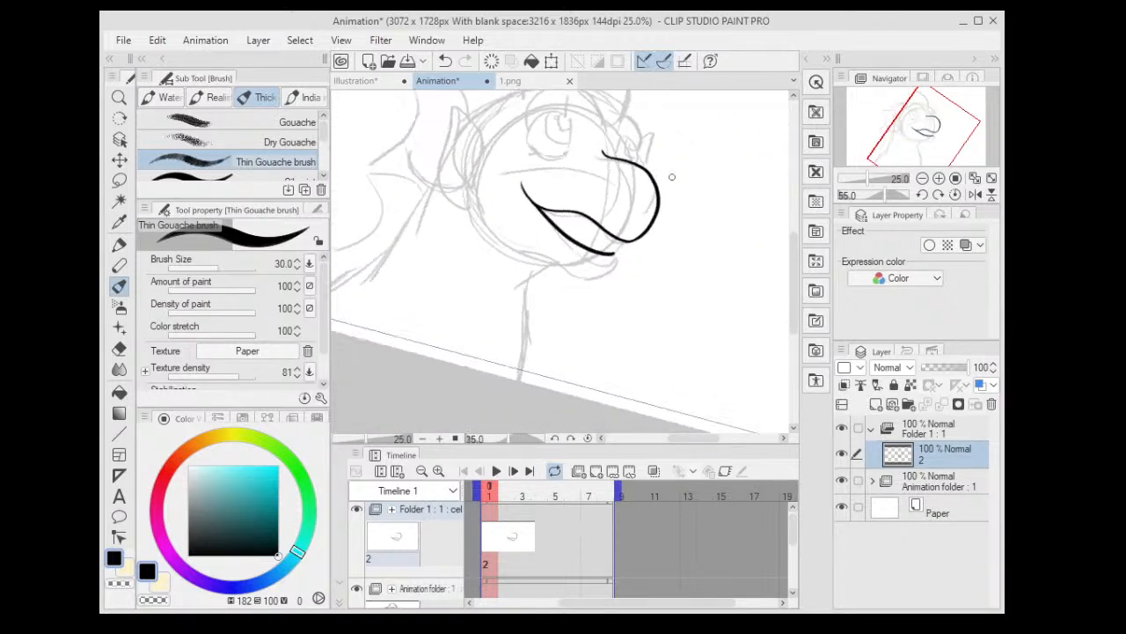
scroll(561, 189, up, 2)
scroll(560, 189, up, 2)
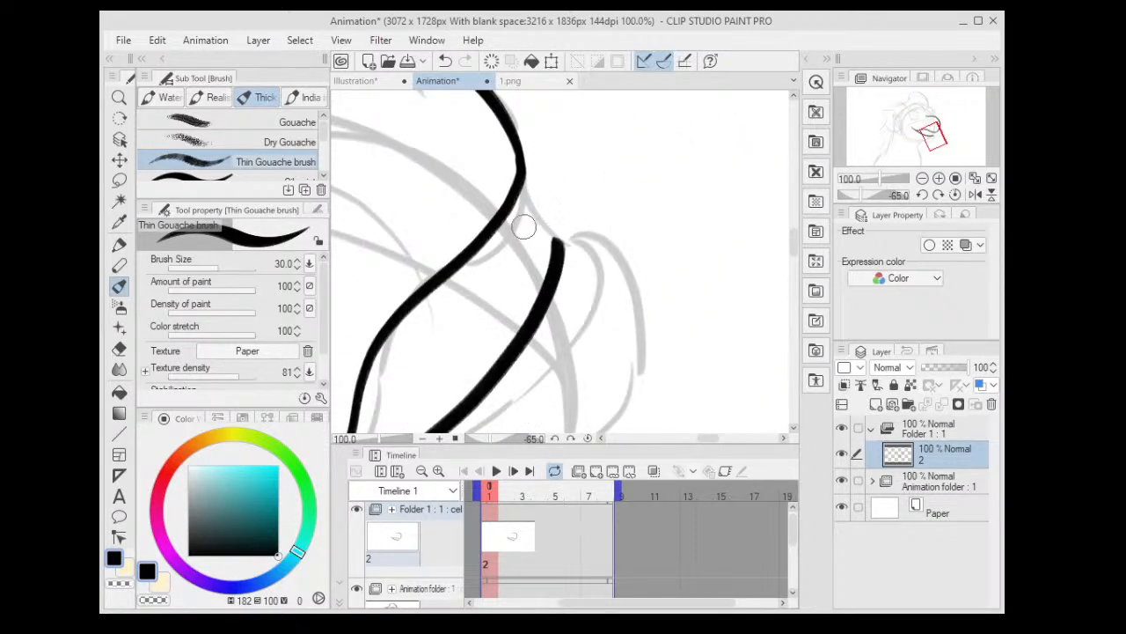
mouse_move(504, 216)
mouse_down()
mouse_move(553, 242)
mouse_move(539, 222)
mouse_move(595, 233)
mouse_move(621, 263)
mouse_up()
scroll(624, 262, down, 2)
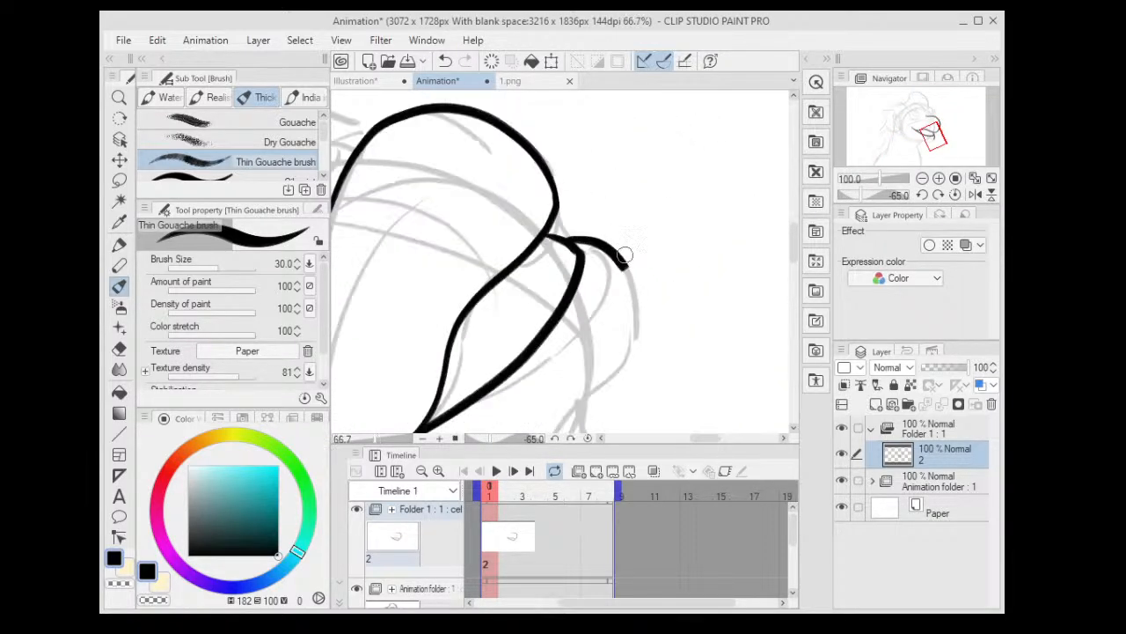
key(asciicircum)
key(ctrl+at)
key(h)
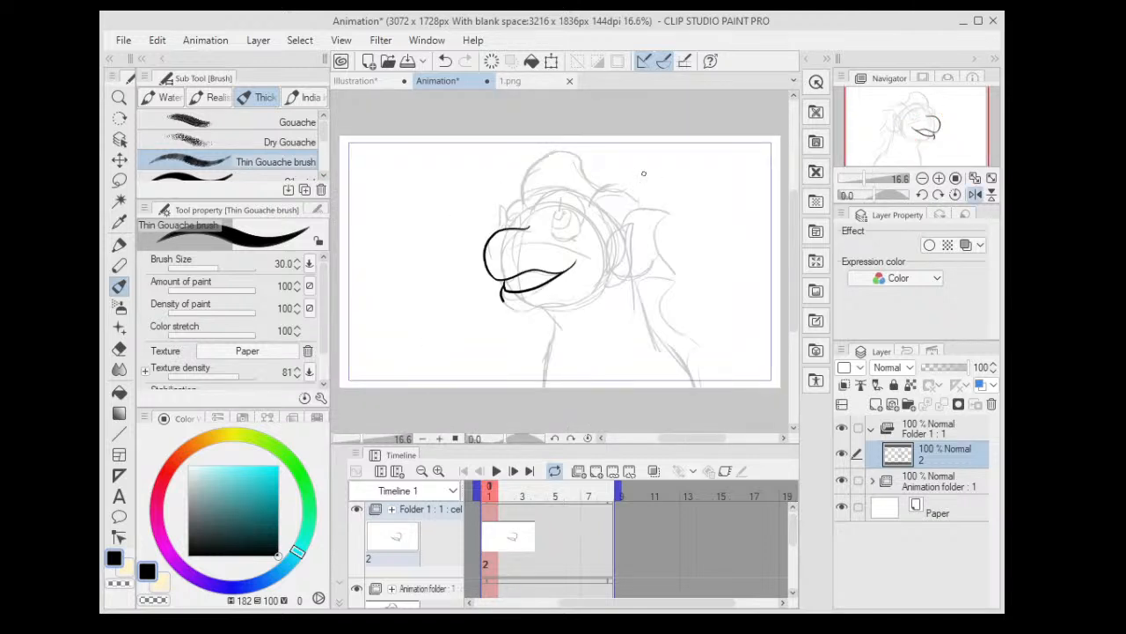
- Ink the pointed ear's outer contour and its inner fold behind the cheek
scroll(643, 173, up, 2)
drag(447, 304, 481, 206)
scroll(445, 277, up, 1)
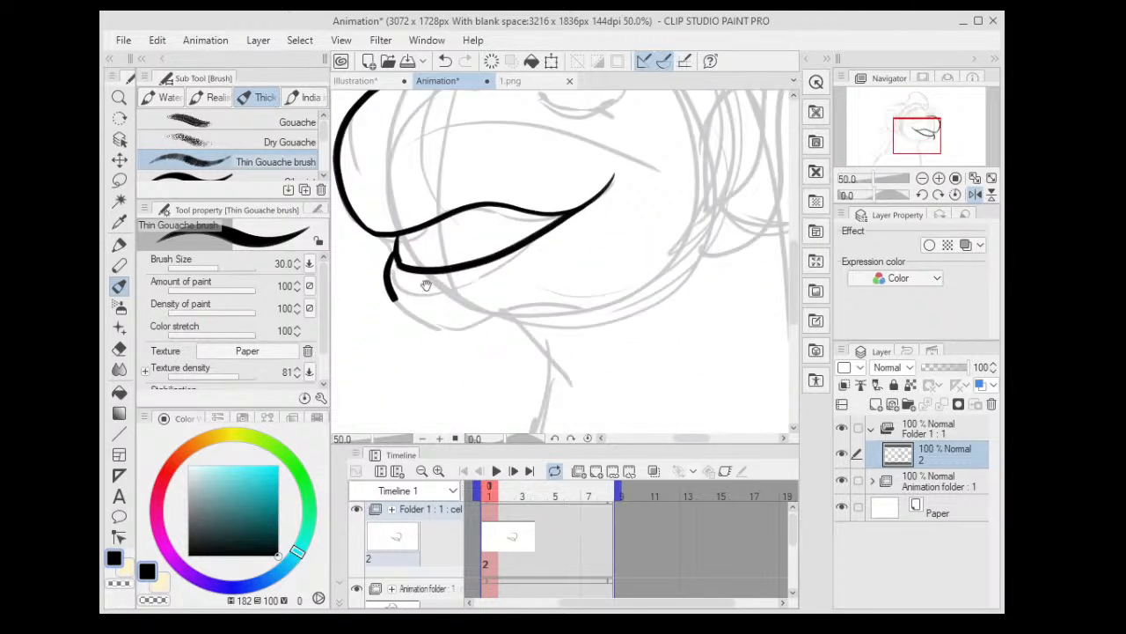
mouse_move(427, 284)
mouse_down()
mouse_move(412, 253)
mouse_move(383, 277)
mouse_move(493, 276)
mouse_move(568, 243)
mouse_up()
drag(568, 243, 553, 265)
key(ctrl+z)
mouse_move(361, 293)
mouse_down()
mouse_move(428, 313)
mouse_move(678, 249)
mouse_move(685, 187)
mouse_up()
mouse_move(675, 129)
mouse_down()
mouse_move(598, 236)
mouse_move(604, 191)
mouse_move(662, 290)
mouse_move(588, 340)
mouse_up()
key(ctrl+z)
key(ctrl+z)
mouse_move(588, 235)
mouse_down()
mouse_move(687, 151)
mouse_move(682, 212)
mouse_move(590, 332)
mouse_up()
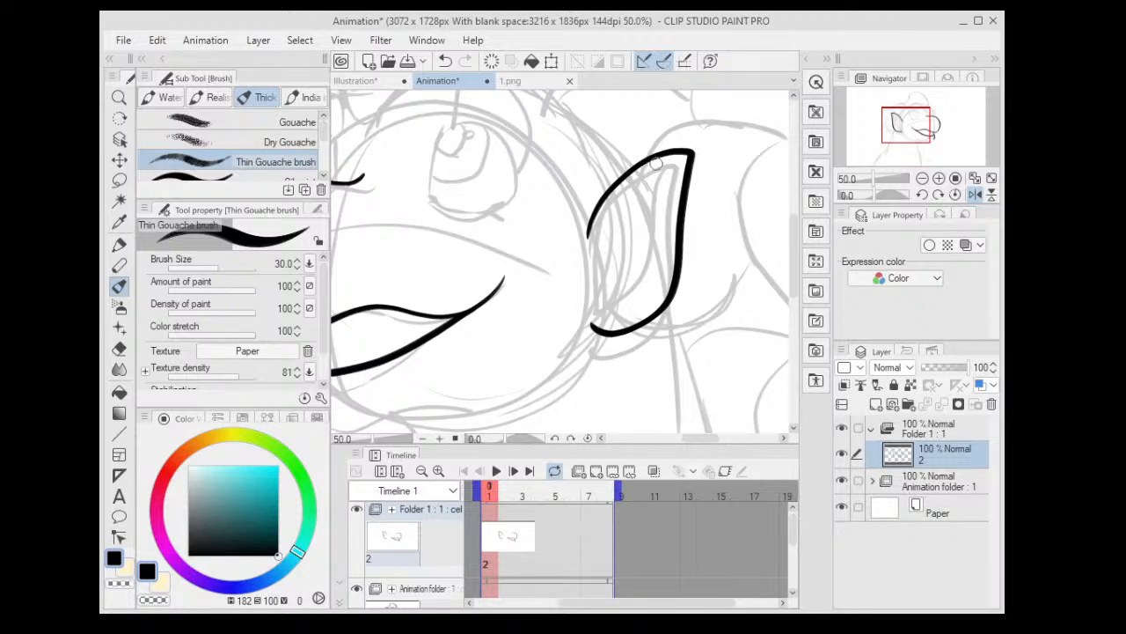
mouse_move(671, 155)
mouse_down()
mouse_move(651, 173)
mouse_move(621, 298)
mouse_move(671, 290)
mouse_up()
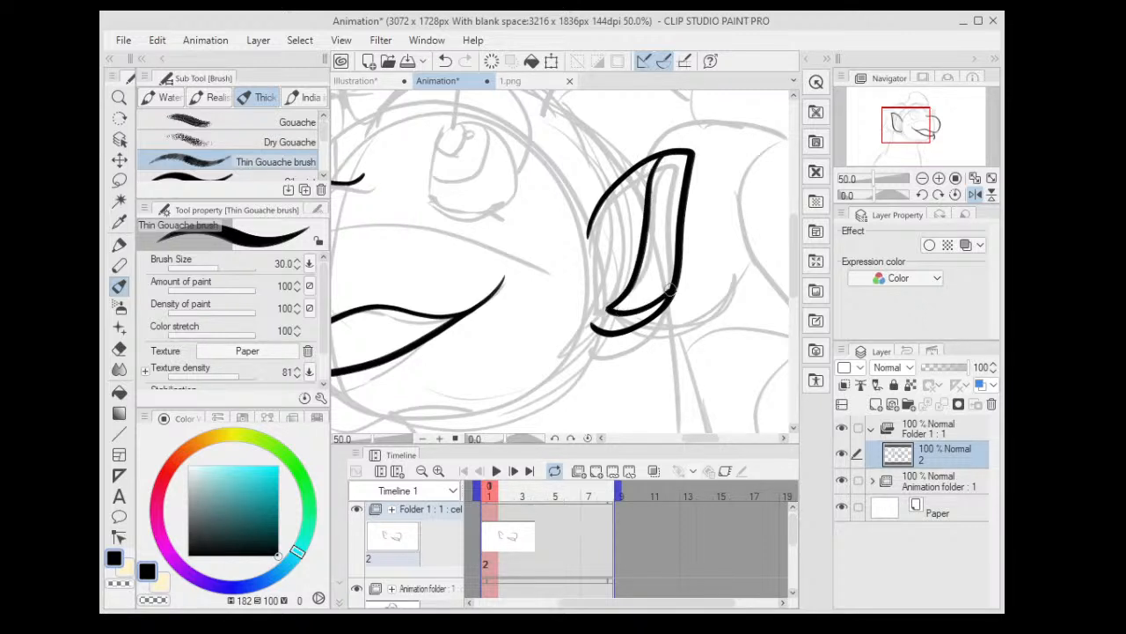
- Ink the lower jaw from the chin back up to just below the ear
scroll(682, 264, down, 2)
drag(592, 313, 591, 253)
scroll(591, 254, up, 2)
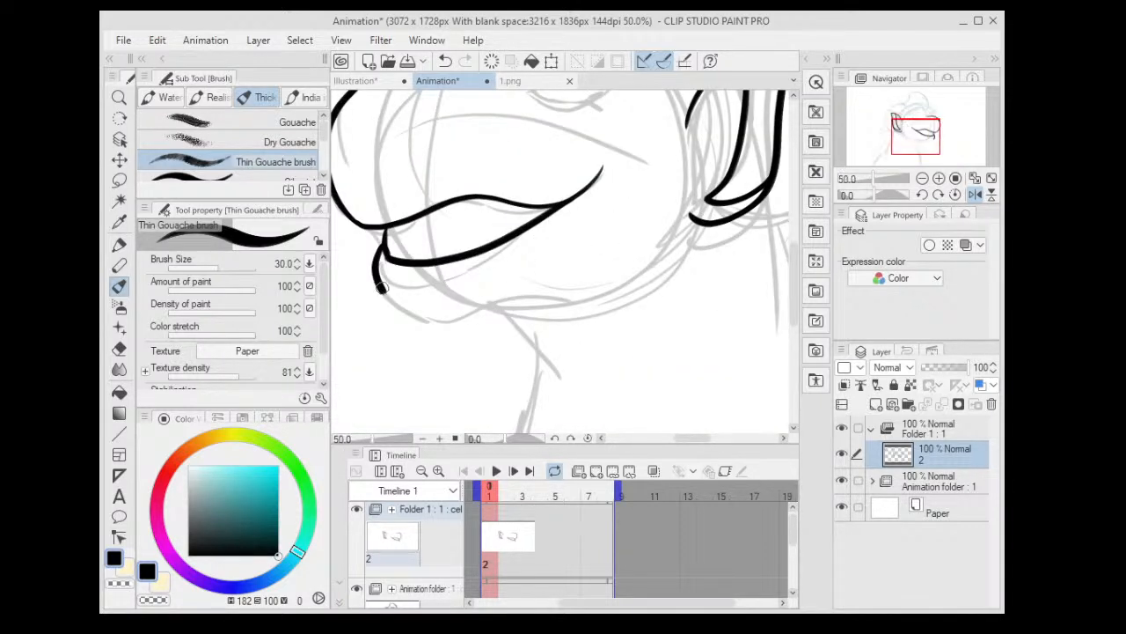
mouse_move(380, 287)
mouse_down()
mouse_move(432, 321)
mouse_move(594, 279)
mouse_move(666, 249)
mouse_move(676, 174)
mouse_up()
scroll(676, 174, down, 3)
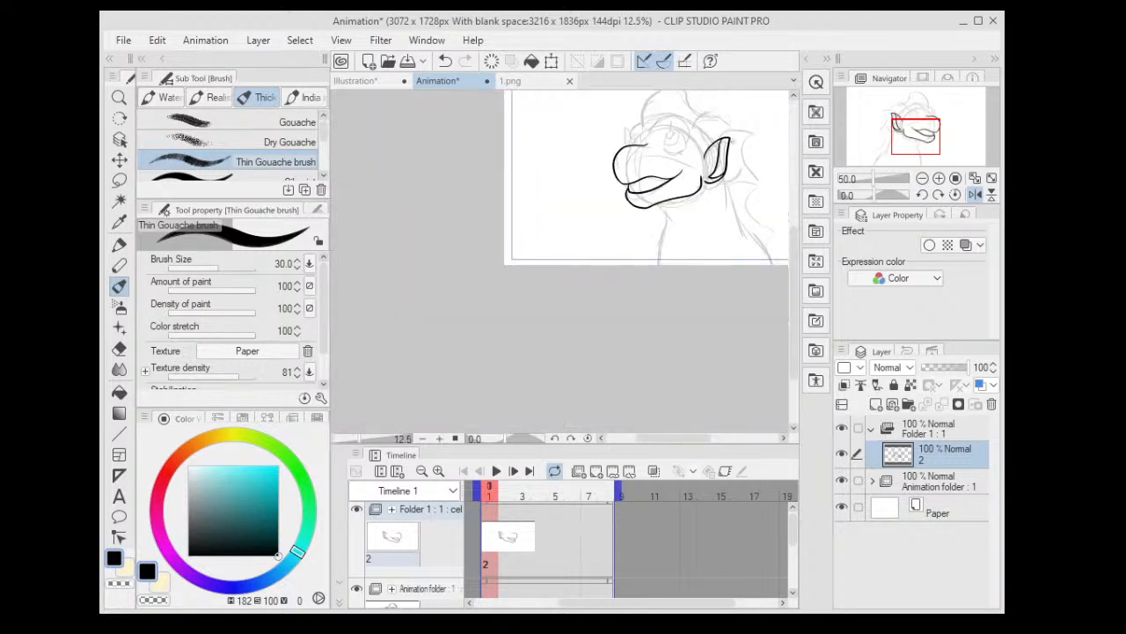
- Check the line art with the rough sketch hidden, show the sketch again, and examine the dragon's head in the 1.png reference
click(842, 484)
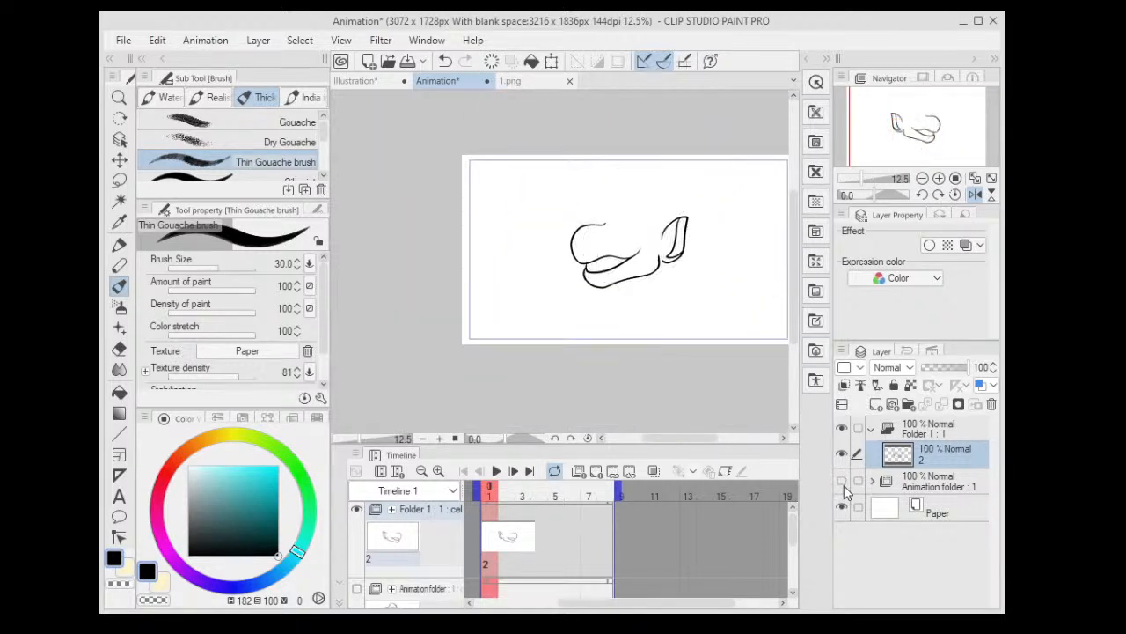
click(842, 483)
key(ctrl+plus)
key(ctrl+plus)
key(ctrl+plus)
mouse_move(641, 209)
mouse_down()
mouse_move(515, 231)
mouse_move(503, 254)
mouse_up()
click(512, 81)
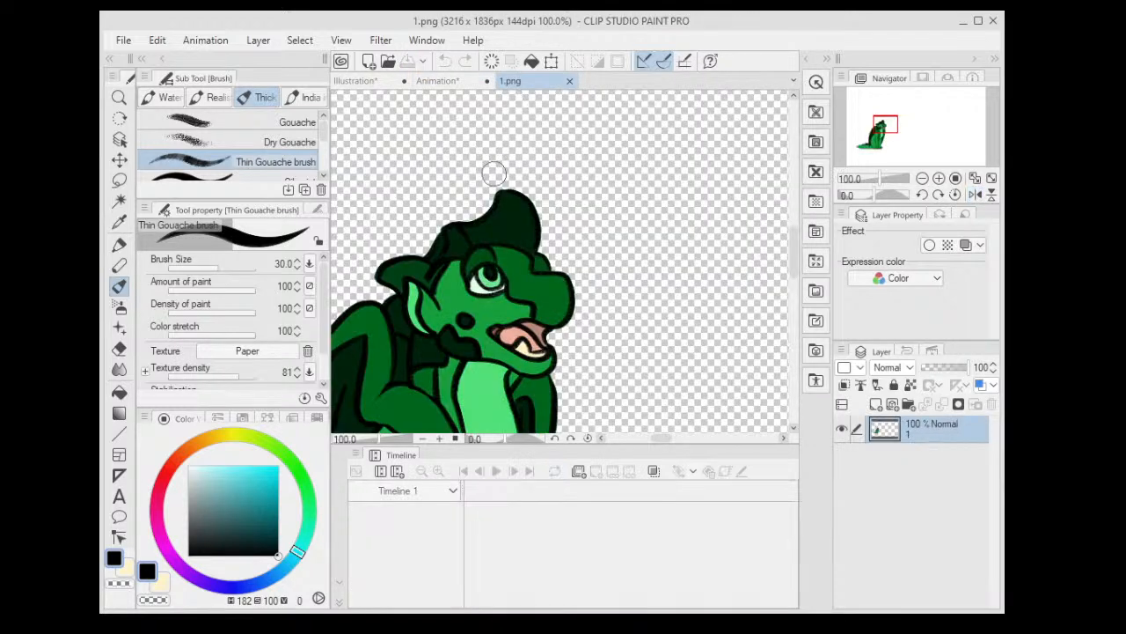
scroll(440, 100, down, 2)
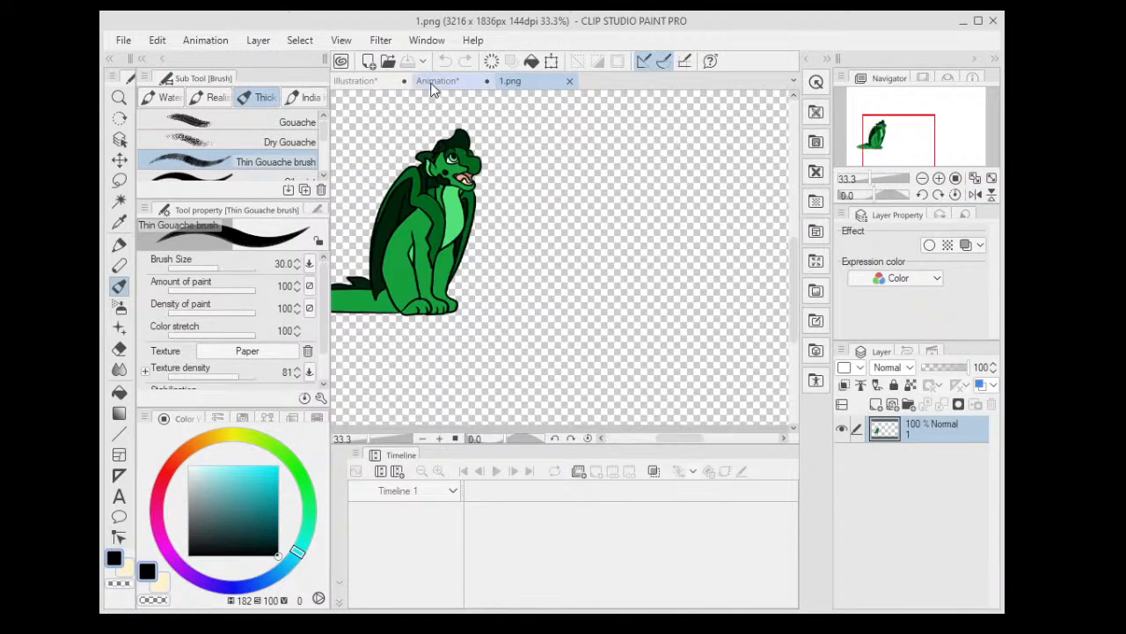
click(438, 81)
- Ink the small far eye on top of the snout, with its outline, iris and pupil
mouse_move(545, 226)
mouse_down()
mouse_move(540, 256)
mouse_move(505, 202)
mouse_up()
drag(433, 155, 489, 161)
scroll(489, 161, up, 1)
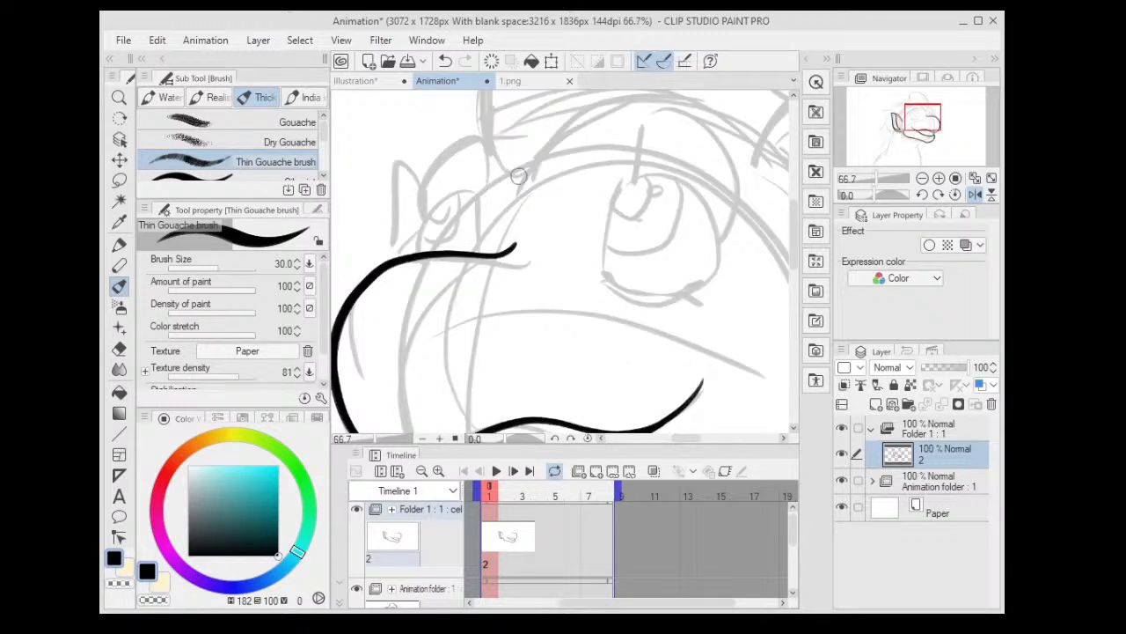
key(h)
scroll(653, 220, up, 1)
mouse_move(575, 251)
mouse_down()
mouse_move(579, 197)
mouse_move(617, 170)
mouse_move(669, 223)
mouse_move(671, 251)
mouse_move(579, 225)
mouse_move(600, 160)
mouse_move(660, 212)
mouse_move(679, 257)
mouse_up()
key(ctrl+z)
scroll(679, 257, up, 1)
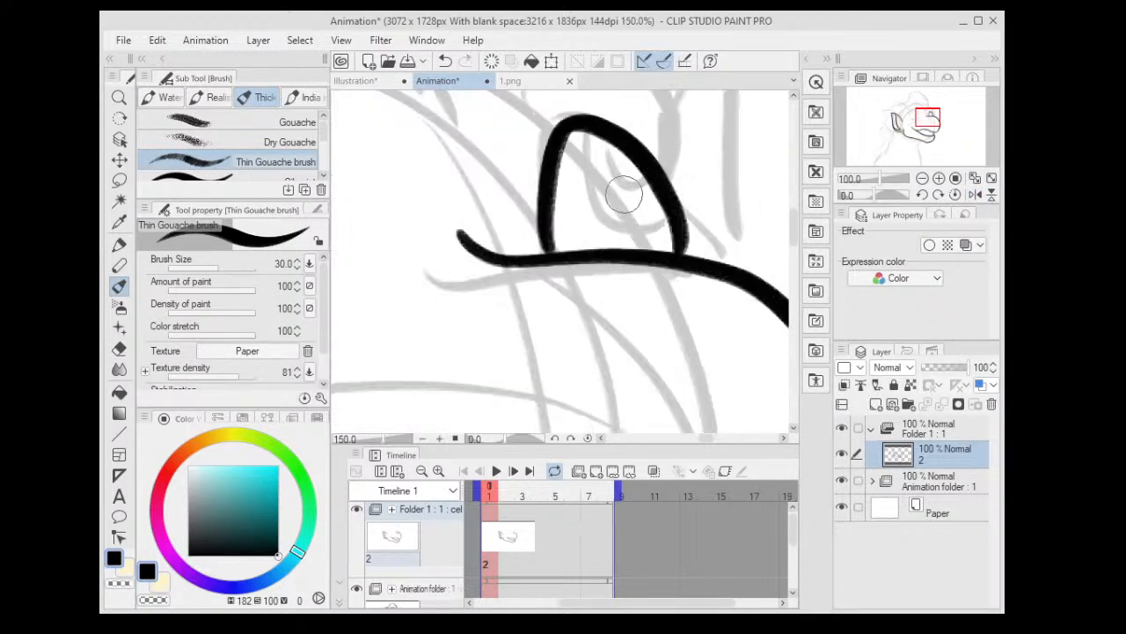
mouse_move(592, 131)
mouse_down()
mouse_move(592, 214)
mouse_move(666, 218)
mouse_move(638, 157)
mouse_move(572, 176)
mouse_move(630, 234)
mouse_move(668, 207)
mouse_move(624, 145)
mouse_move(633, 180)
mouse_up()
key(ctrl+z)
scroll(621, 189, down, 8)
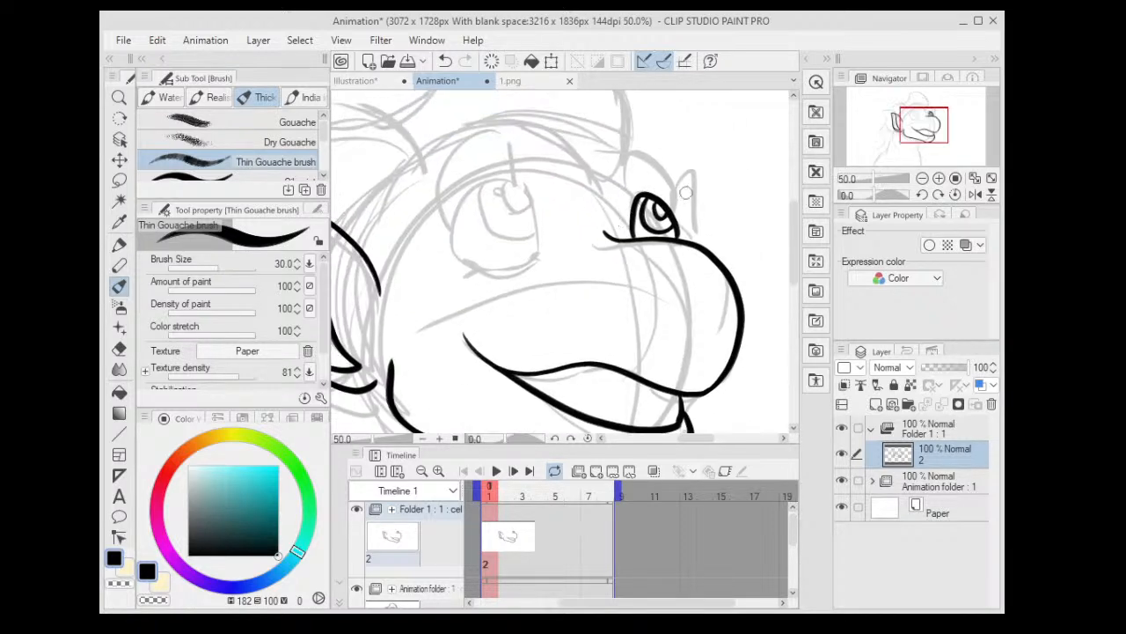
- Examine the line art in mirrored view with the rough sketch hidden, then restore the sketch and the unmirrored view
click(842, 480)
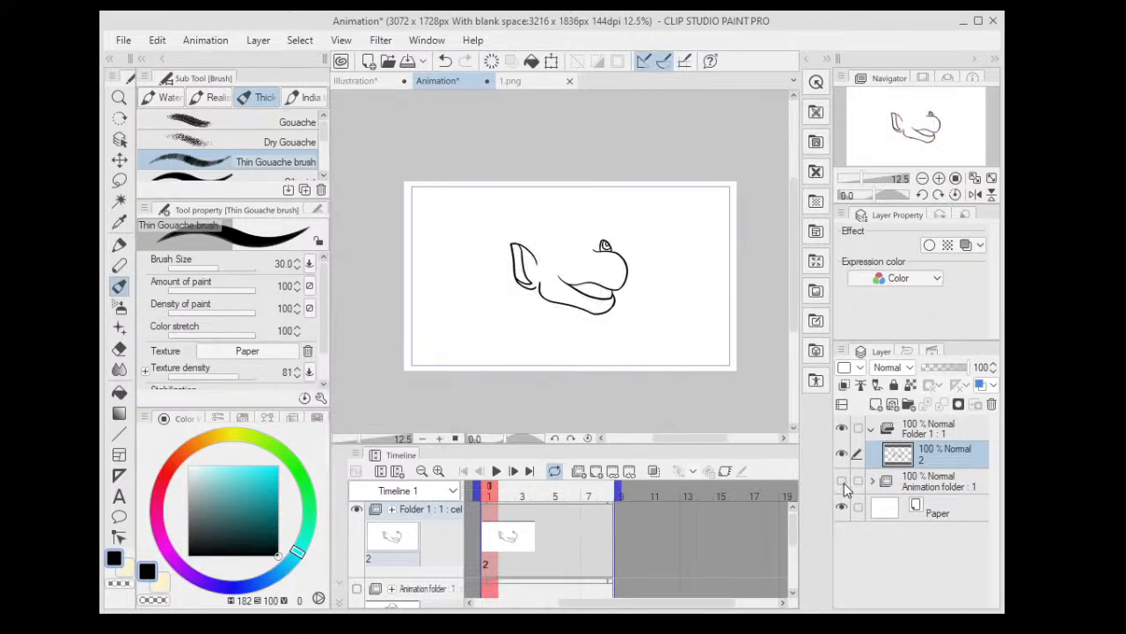
key(h)
scroll(687, 344, up, 4)
drag(569, 231, 786, 342)
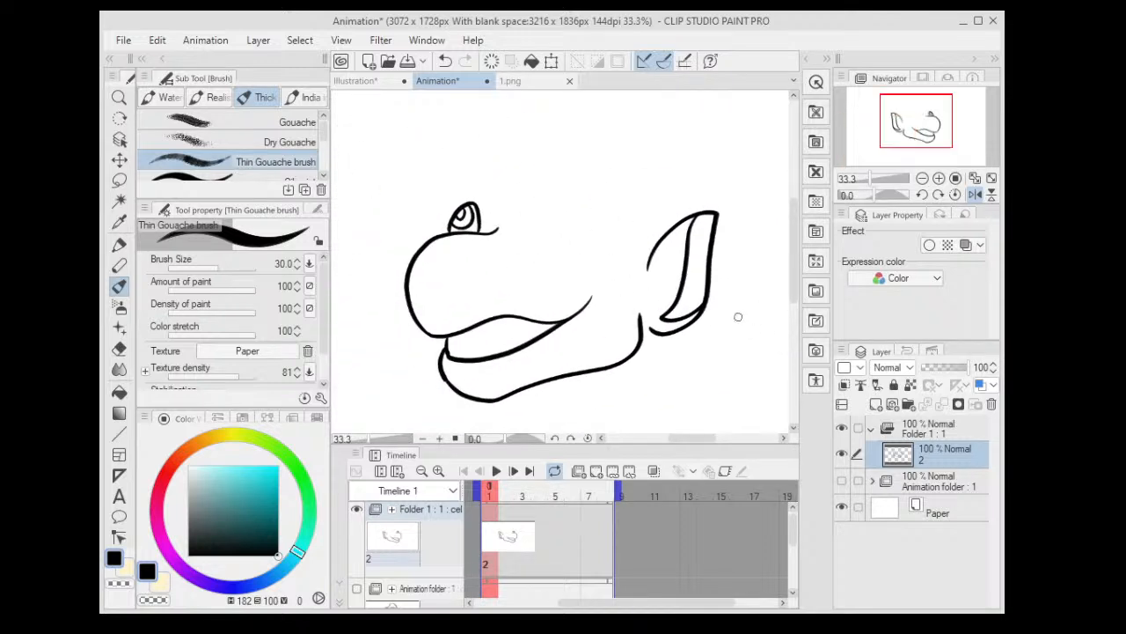
scroll(721, 291, up, 2)
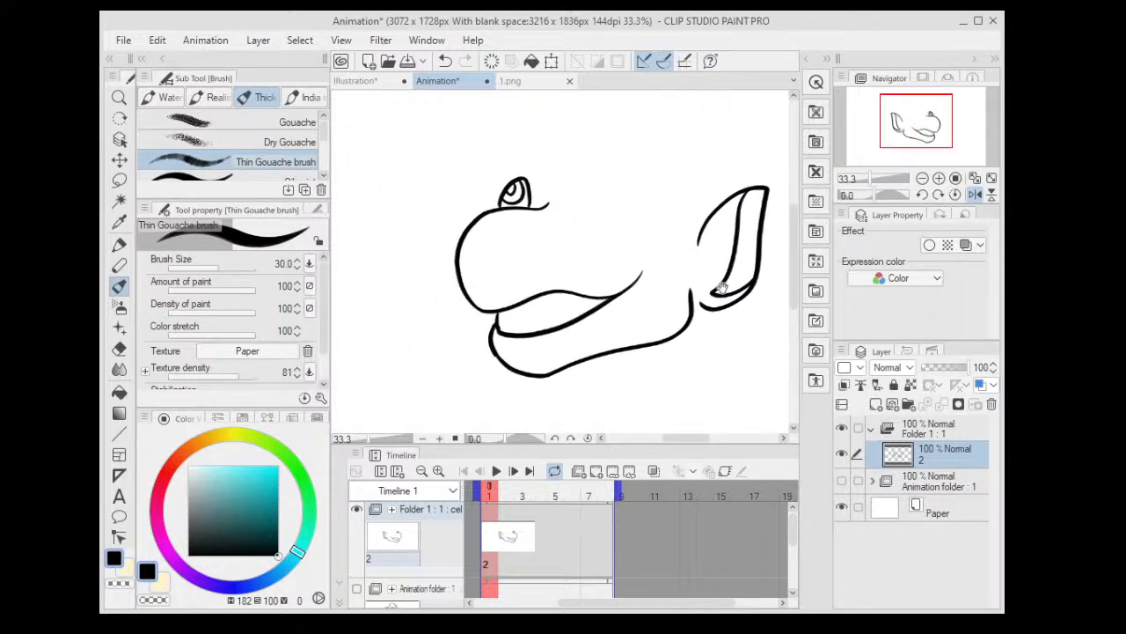
click(842, 479)
mouse_move(749, 248)
mouse_down()
mouse_move(727, 305)
mouse_move(740, 311)
mouse_up()
key(h)
- Undo the far eye and clear all remaining line art from cel 2
scroll(760, 237, down, 3)
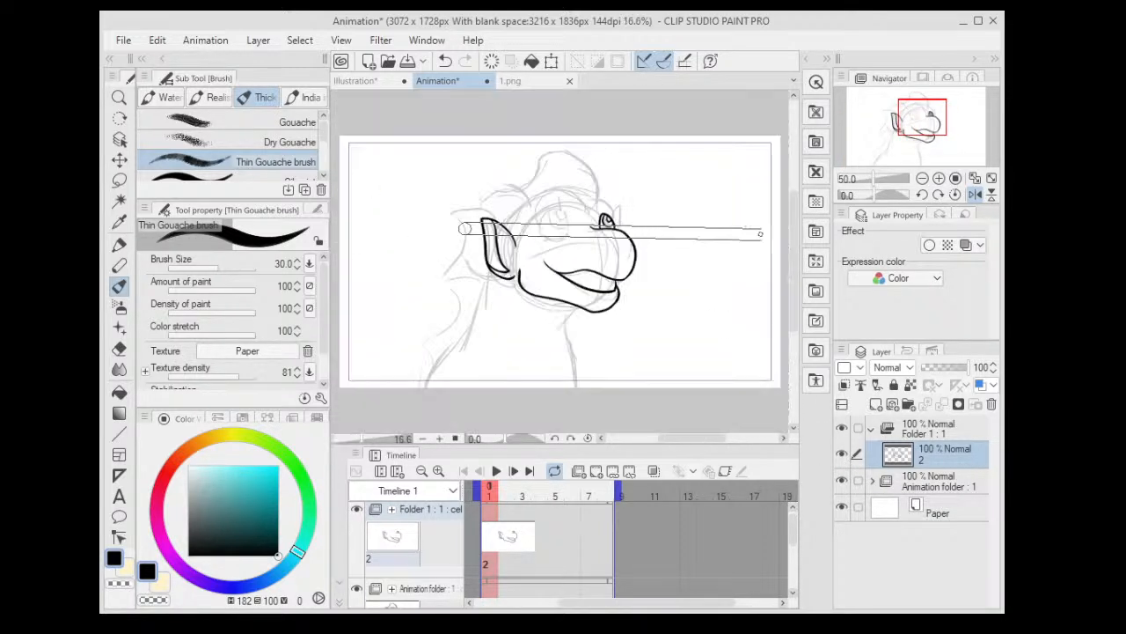
key(ctrl+z)
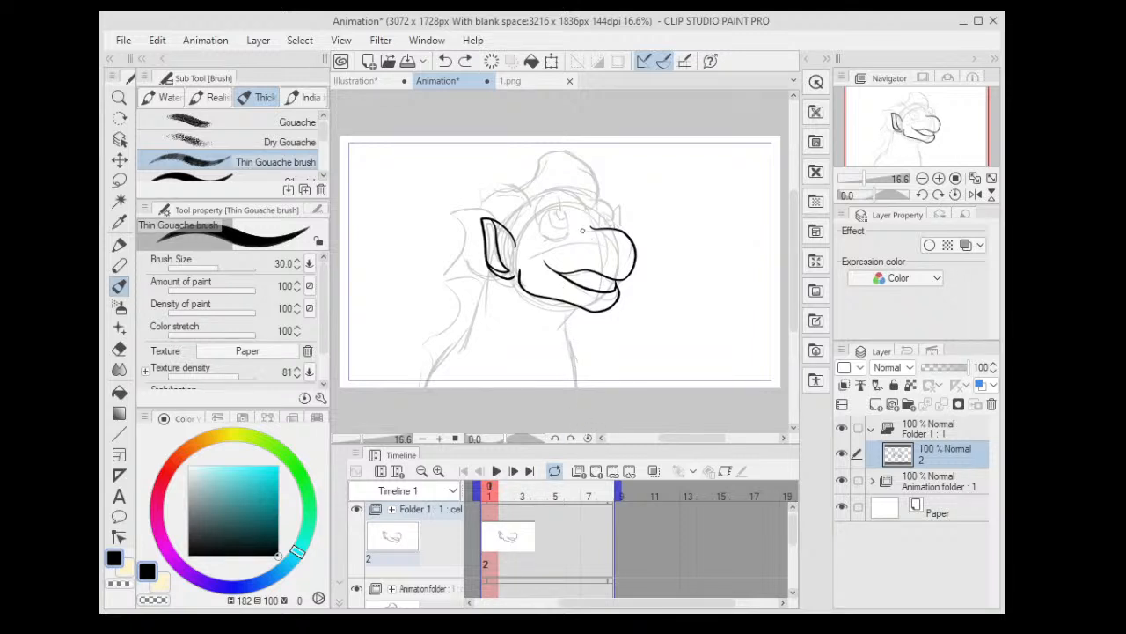
key(Delete)
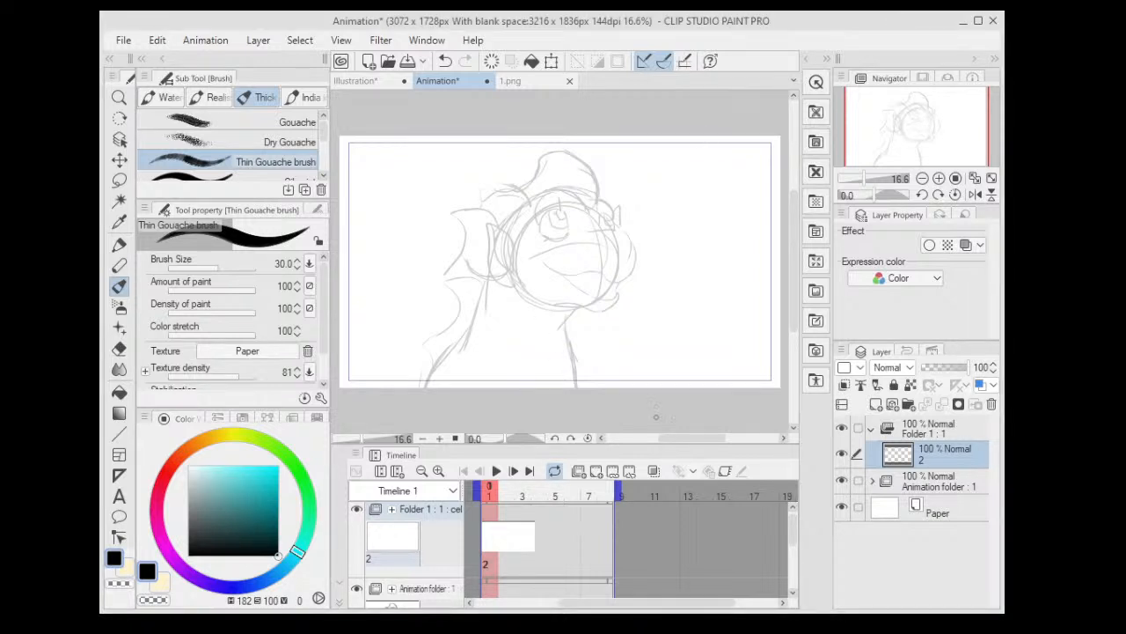
- Delete the animation folder holding the rough dragon sketch and close the 1.png reference
click(942, 481)
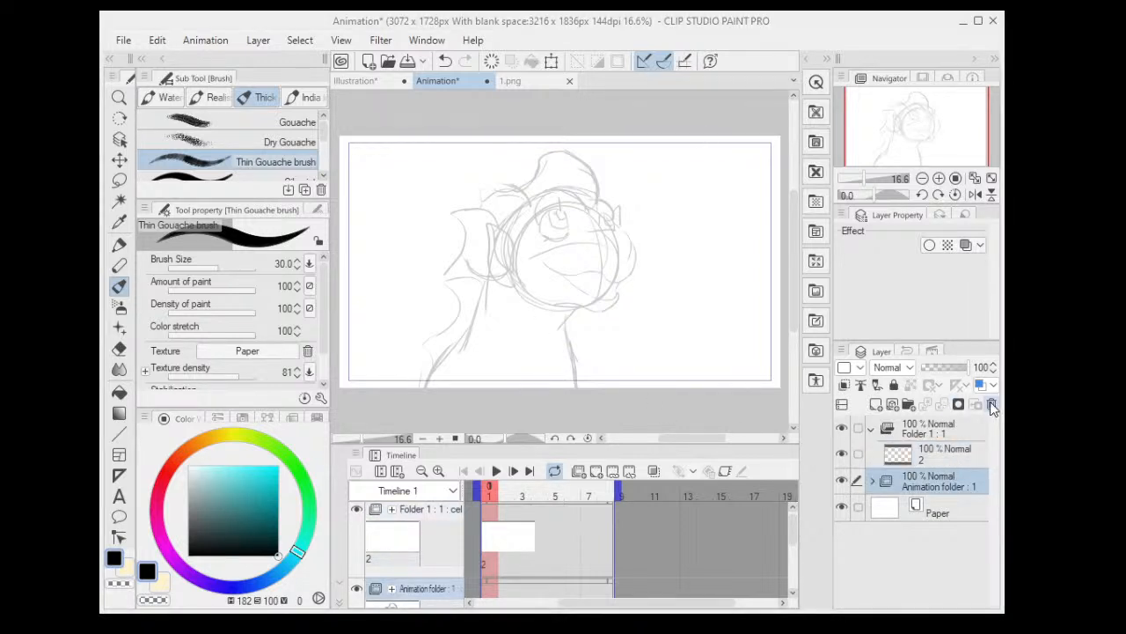
key(Delete)
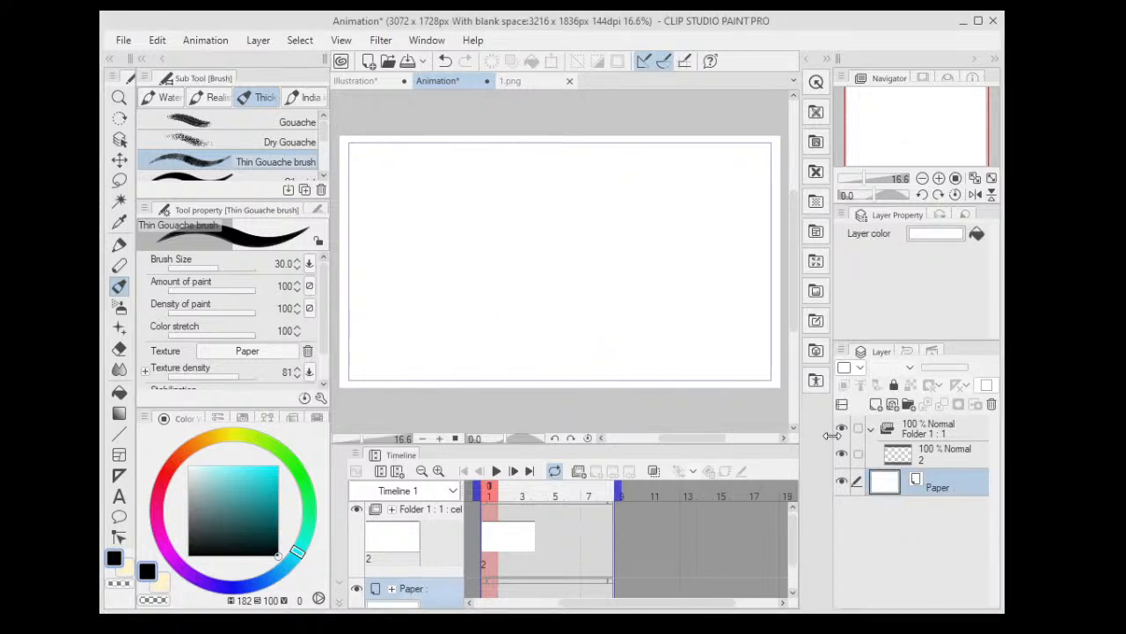
click(933, 435)
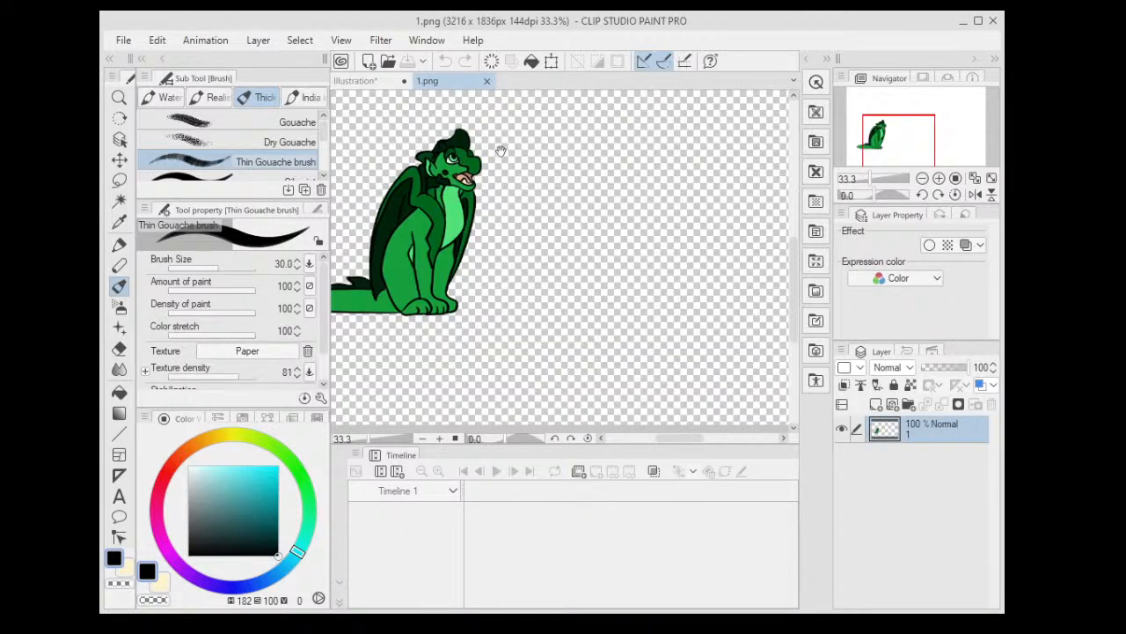
click(486, 81)
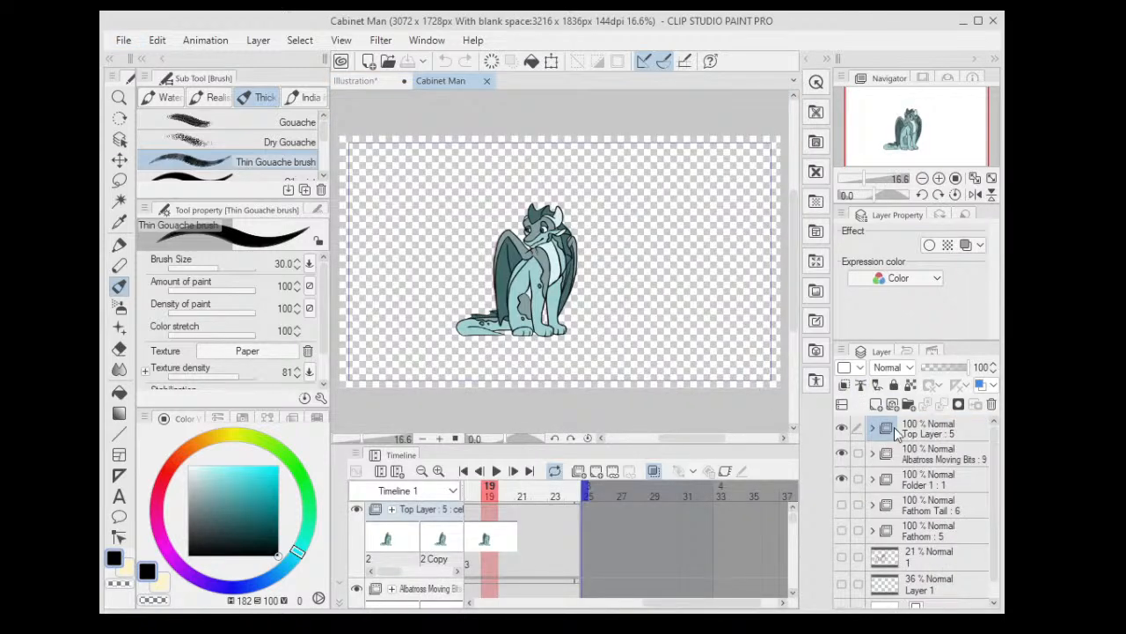
- Show the Fathom Tail and Fathom animation folders in the Cabinet Man file, and close the file
click(841, 504)
click(841, 530)
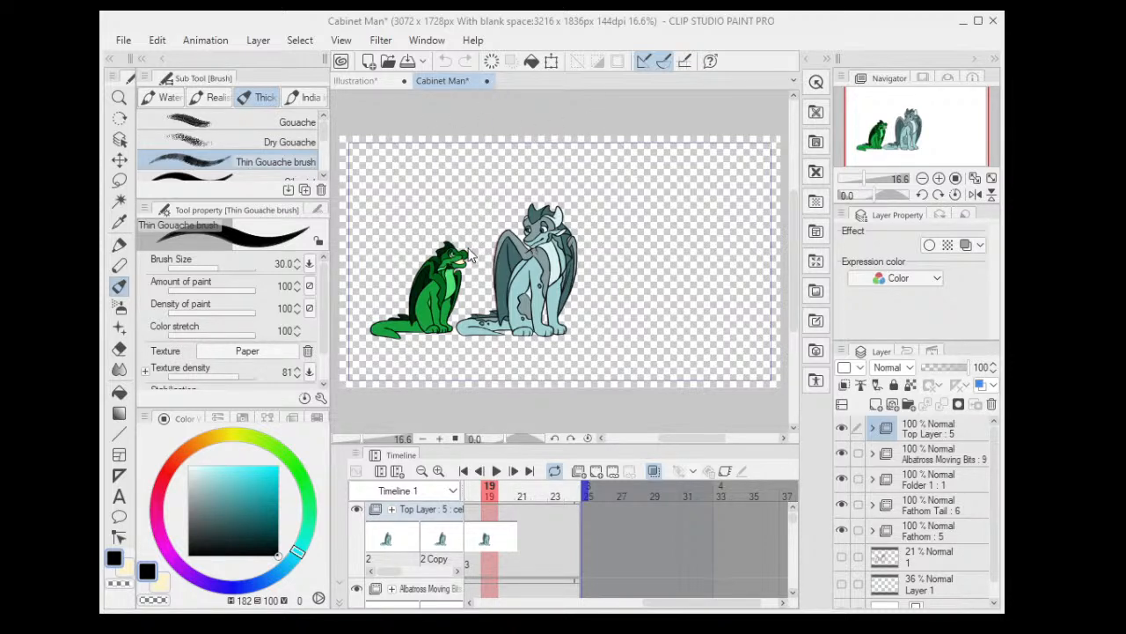
click(488, 82)
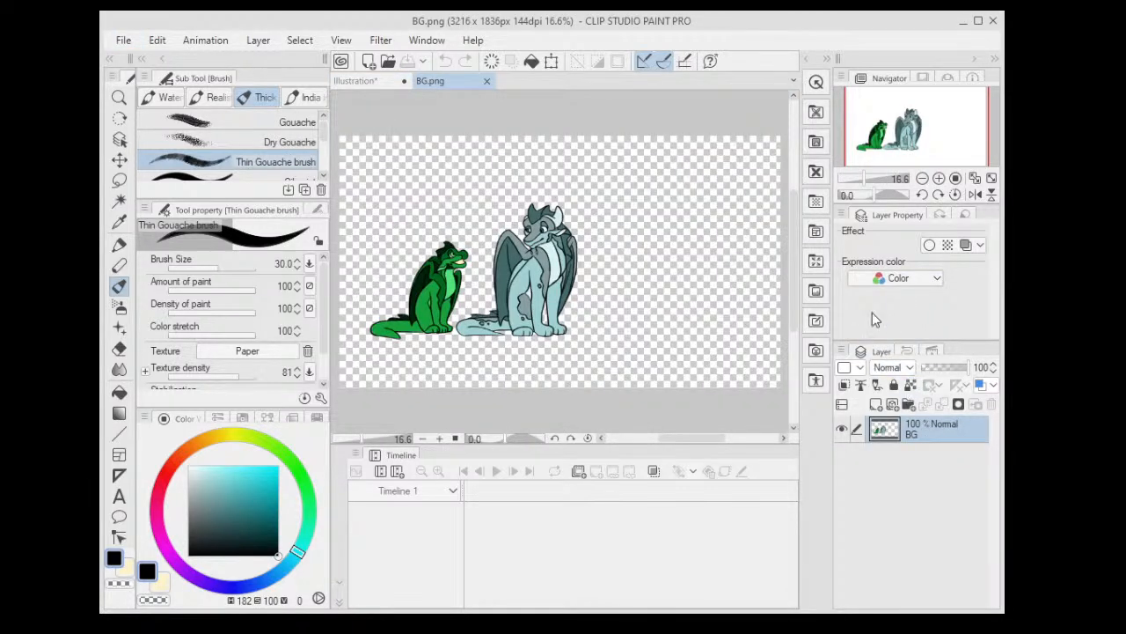
- Add a layer beneath the BG layer in BG.png and fill it with white
click(877, 404)
drag(912, 438, 915, 466)
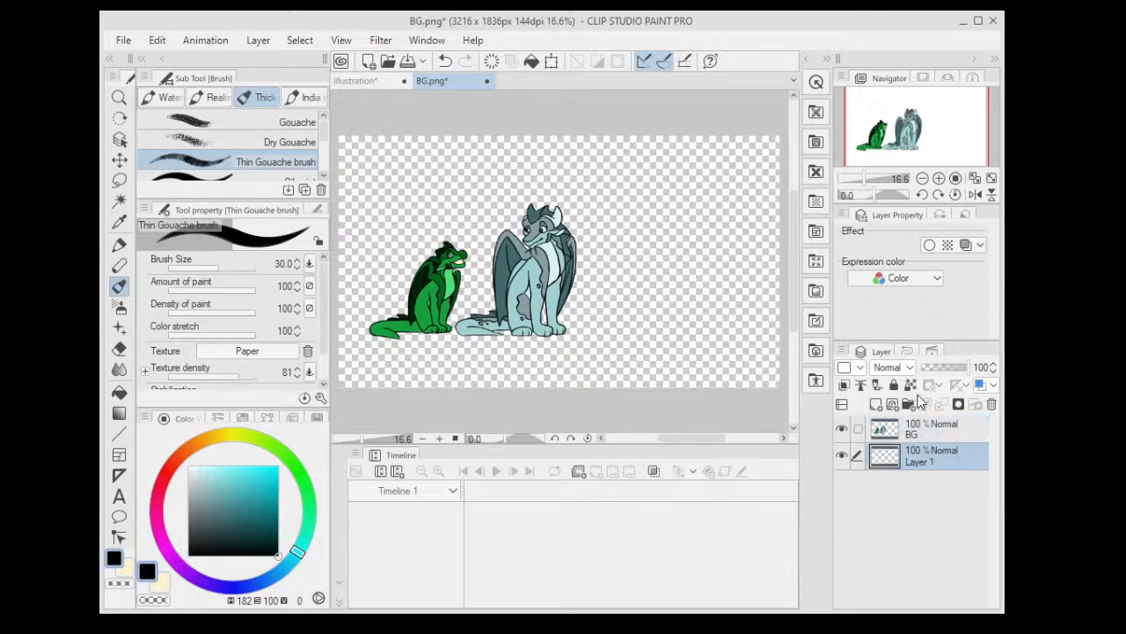
click(228, 525)
click(187, 510)
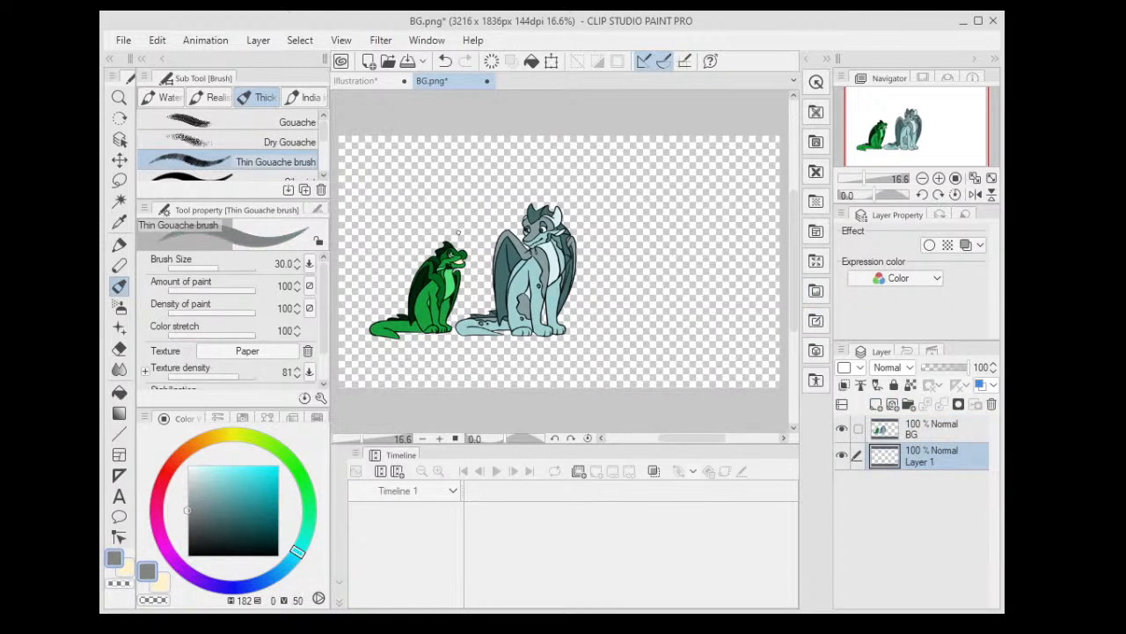
drag(357, 288, 410, 296)
key(ctrl+z)
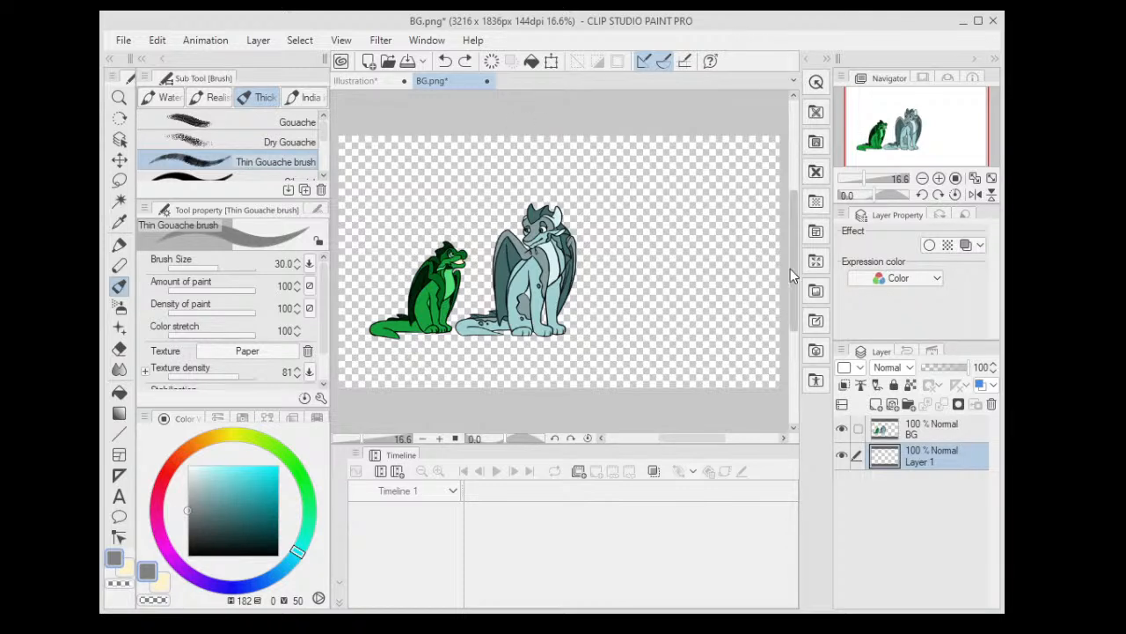
click(189, 466)
key(alt+BackSpace)
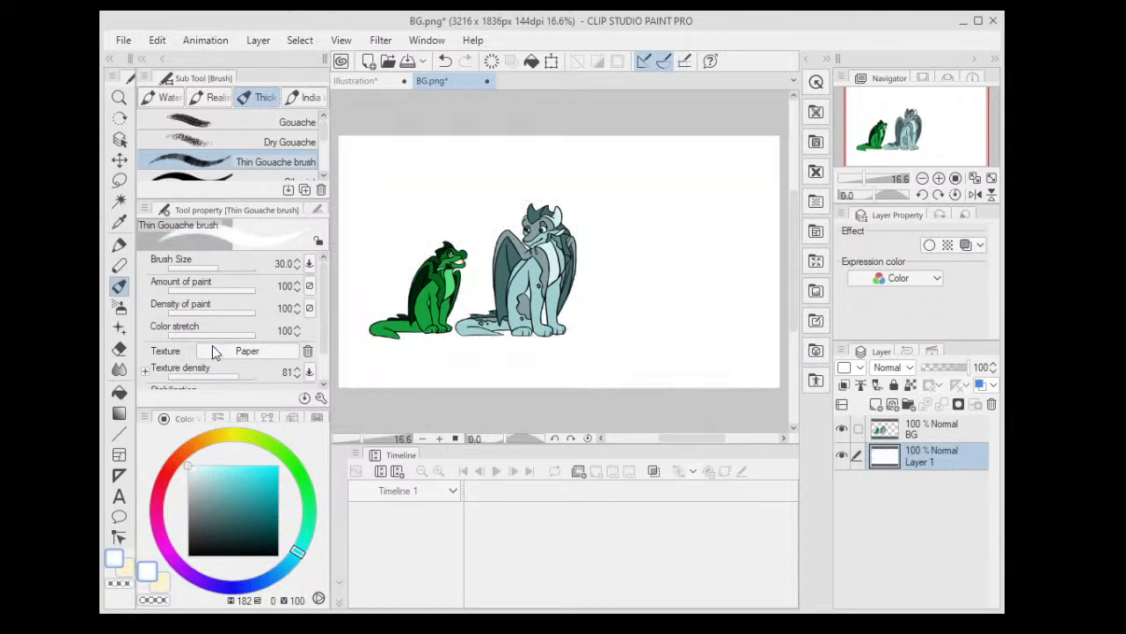
- Add a layer between the white fill and the dragons, and choose a muted grey-blue with hue 202, saturation 14 and value 71
click(875, 403)
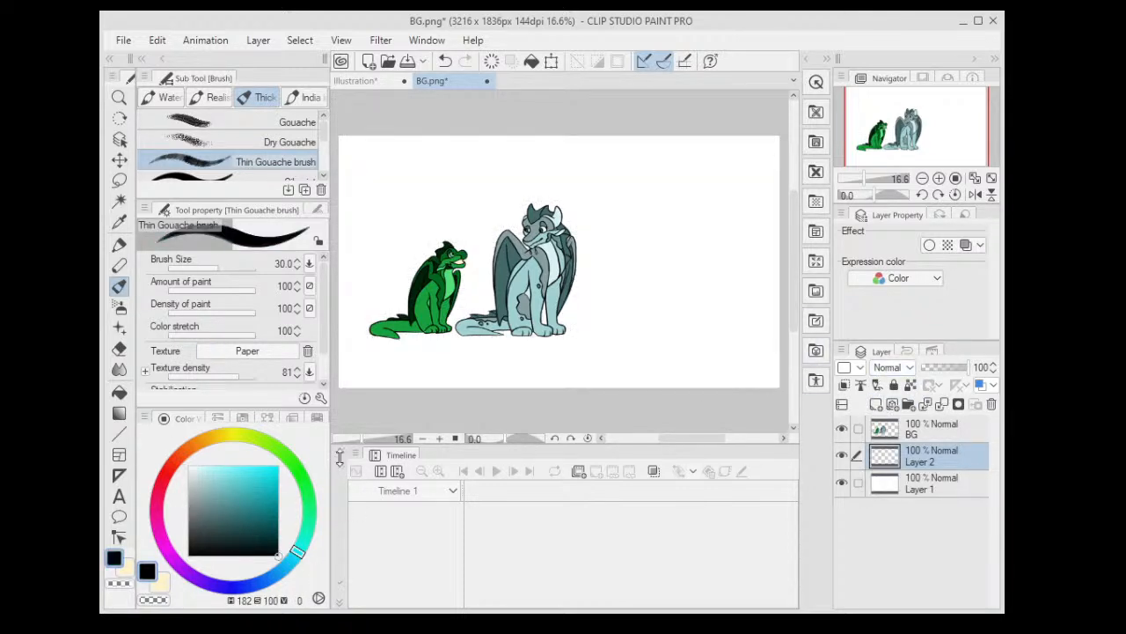
click(187, 512)
click(188, 488)
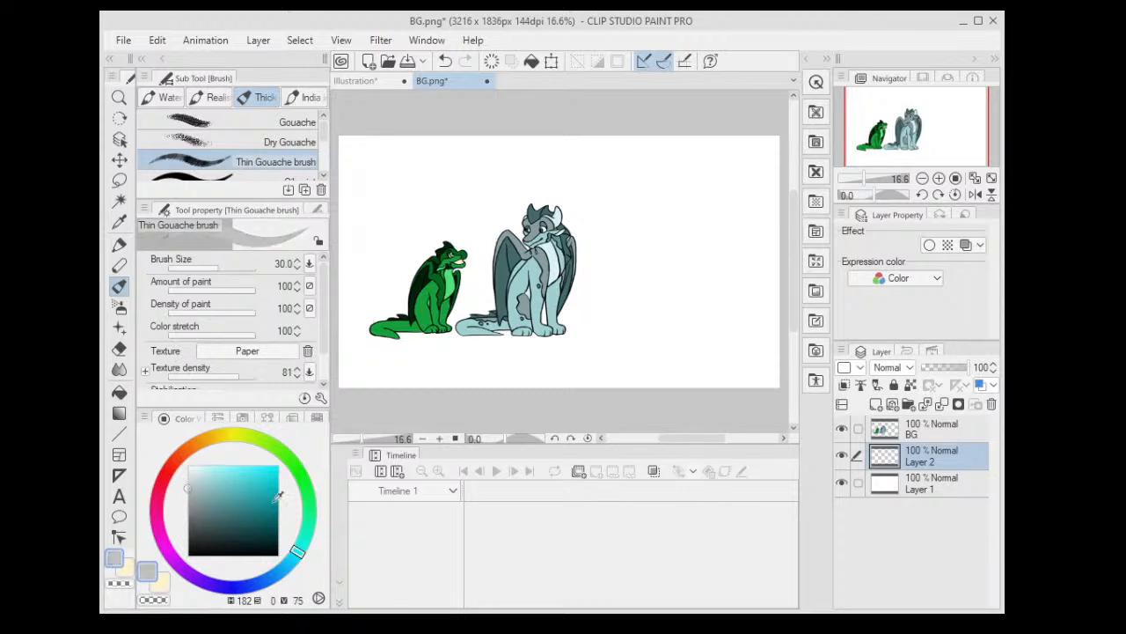
drag(298, 552, 280, 570)
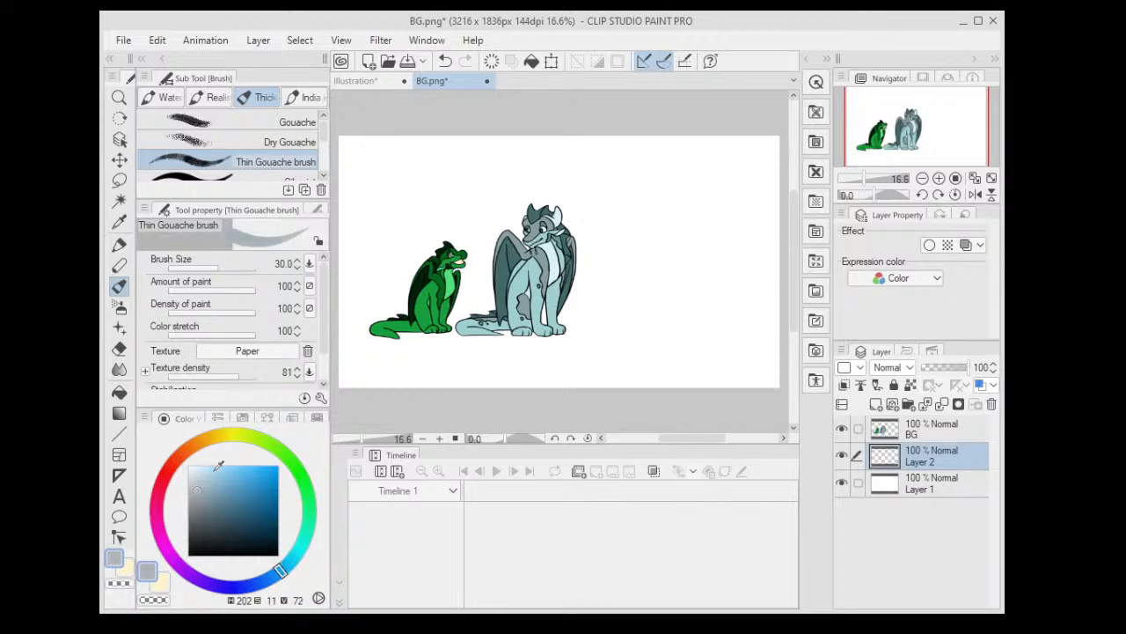
mouse_move(369, 351)
mouse_down()
mouse_move(486, 339)
mouse_move(566, 301)
mouse_up()
key(ctrl+z)
click(200, 491)
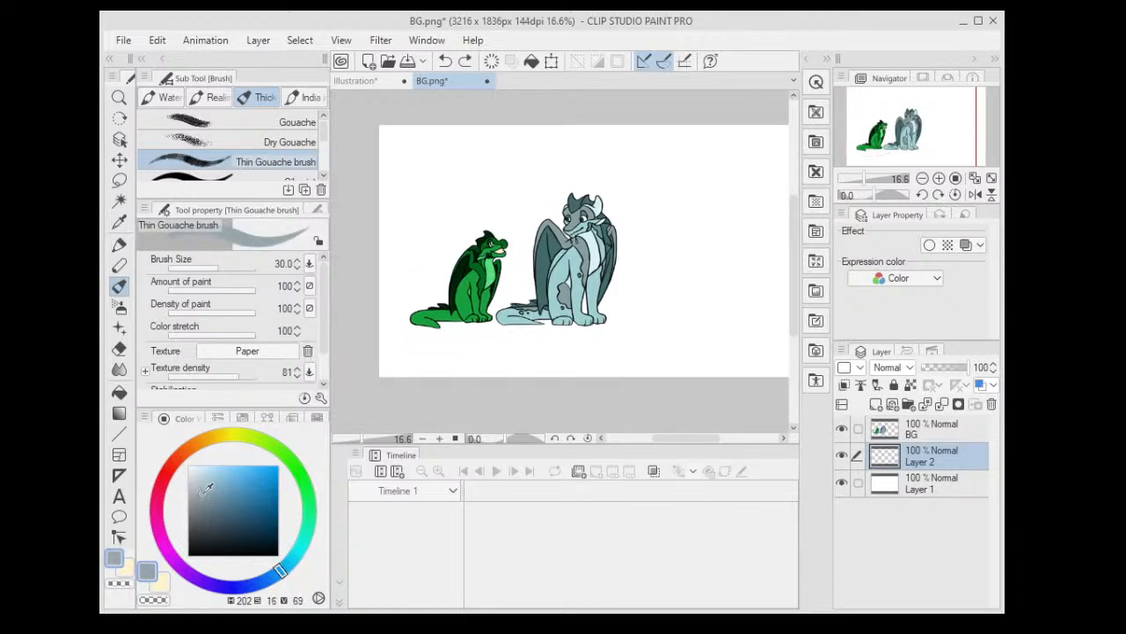
drag(403, 341, 551, 341)
key(ctrl+z)
- Sketch an angular ground line in grey-blue strokes behind the dragons, sloping down to the canvas's right edge
drag(372, 272, 535, 267)
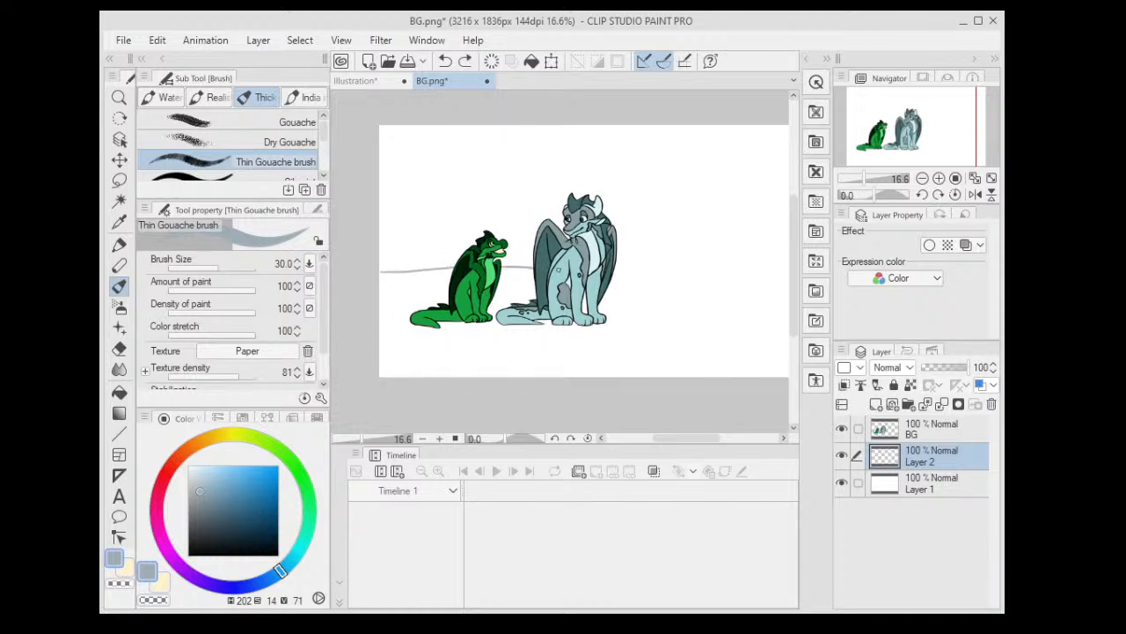
key(ctrl+z)
drag(377, 270, 458, 274)
key(ctrl+z)
drag(380, 267, 456, 265)
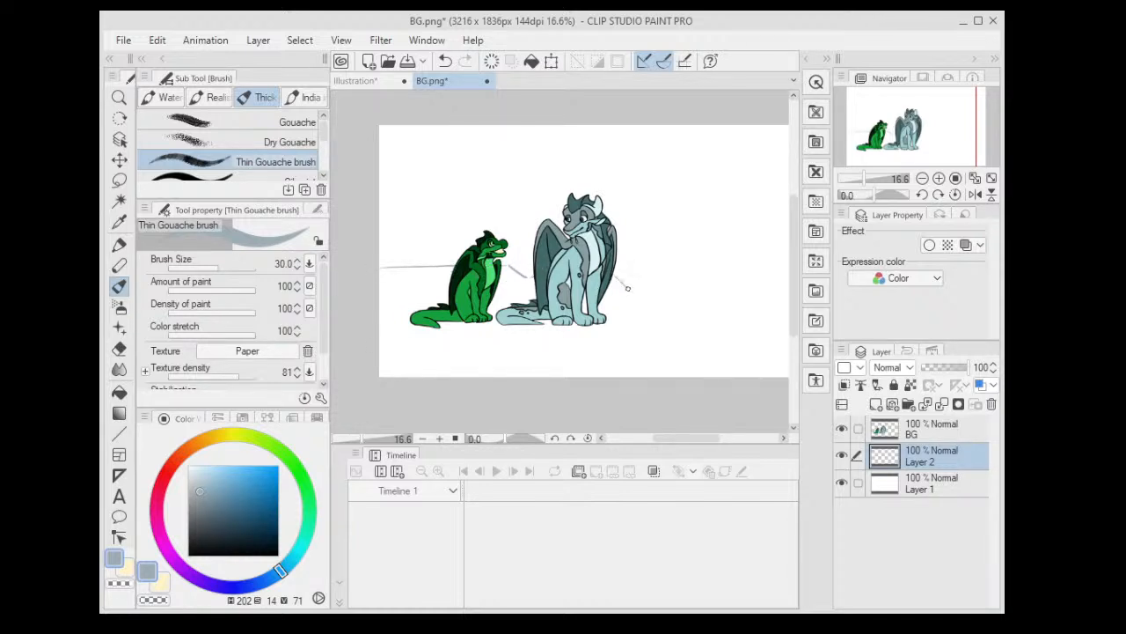
mouse_move(702, 302)
mouse_down()
mouse_move(584, 289)
mouse_move(731, 342)
mouse_up()
scroll(664, 370, down, 1)
scroll(663, 370, up, 3)
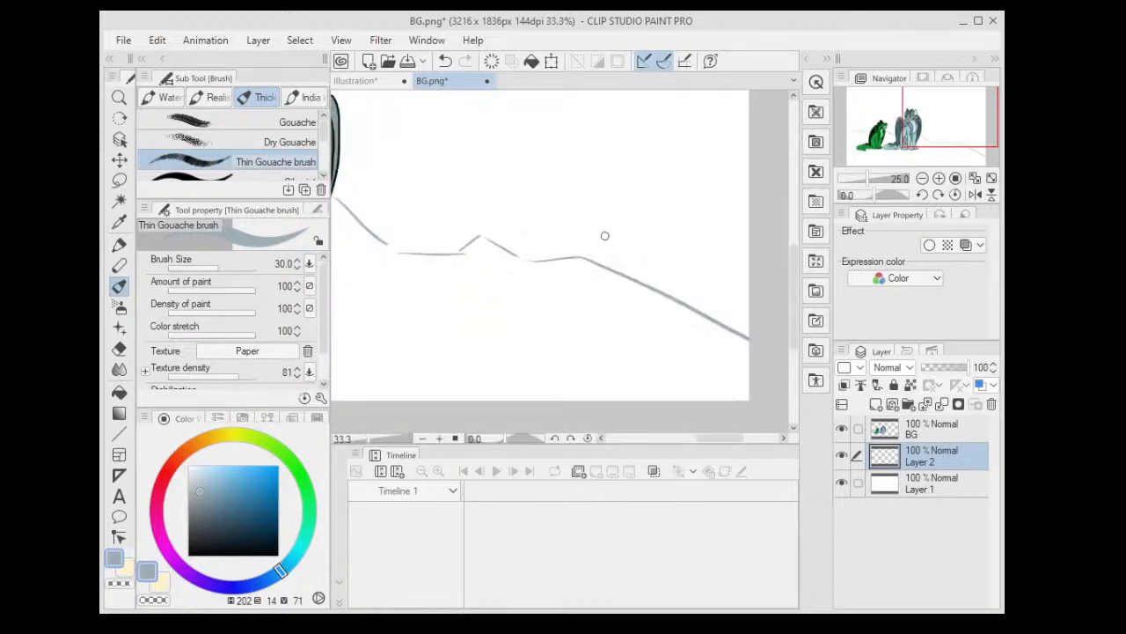
- Join the broken segments of the ground line around the small peak and beside the larger dragon's feet
scroll(528, 233, up, 5)
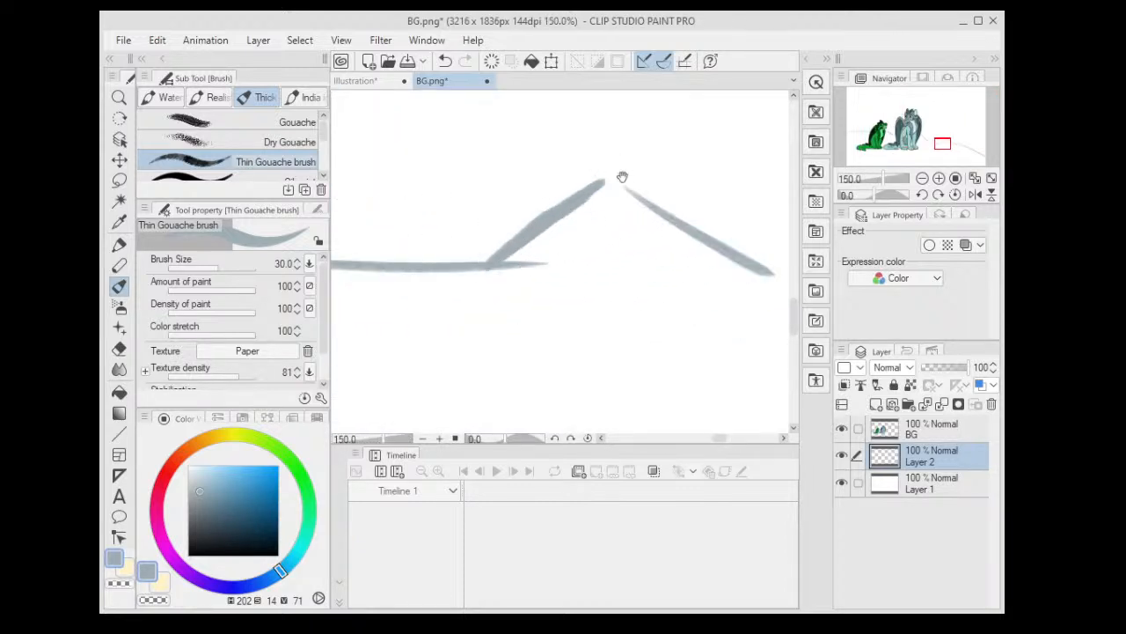
mouse_move(622, 177)
mouse_down()
mouse_move(557, 201)
mouse_move(762, 319)
mouse_up()
scroll(670, 264, down, 3)
drag(499, 226, 590, 228)
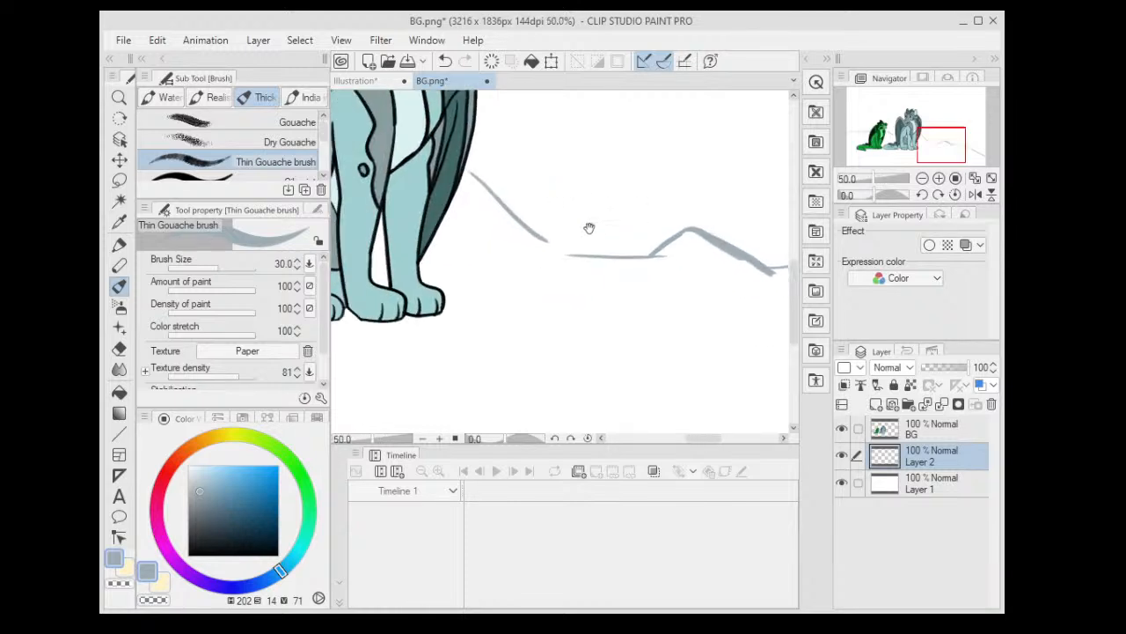
scroll(515, 232, up, 2)
drag(515, 232, 616, 276)
scroll(616, 276, down, 3)
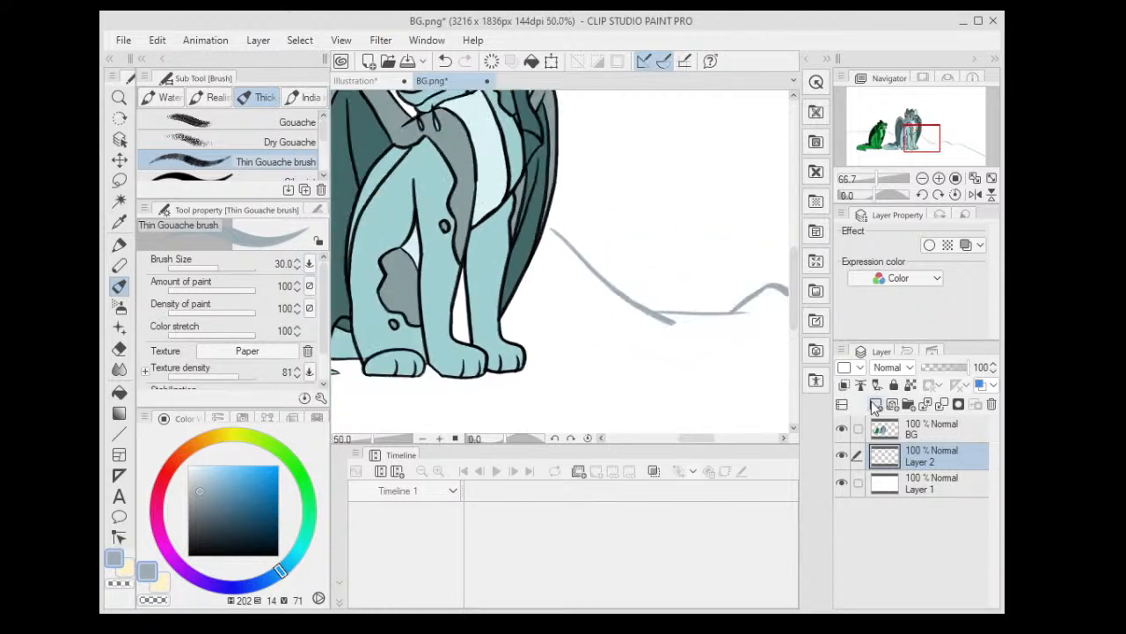
- Hide the dragons, inspect the angular ground line on its own, and clear it from its layer
click(842, 429)
scroll(708, 188, down, 5)
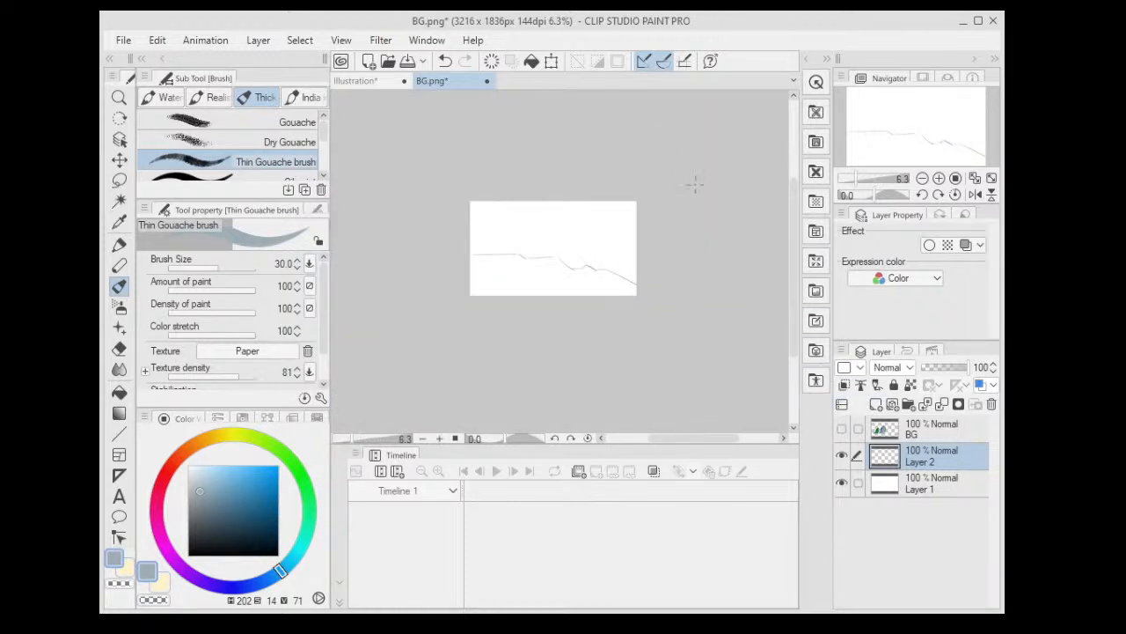
scroll(695, 184, up, 2)
drag(471, 307, 572, 237)
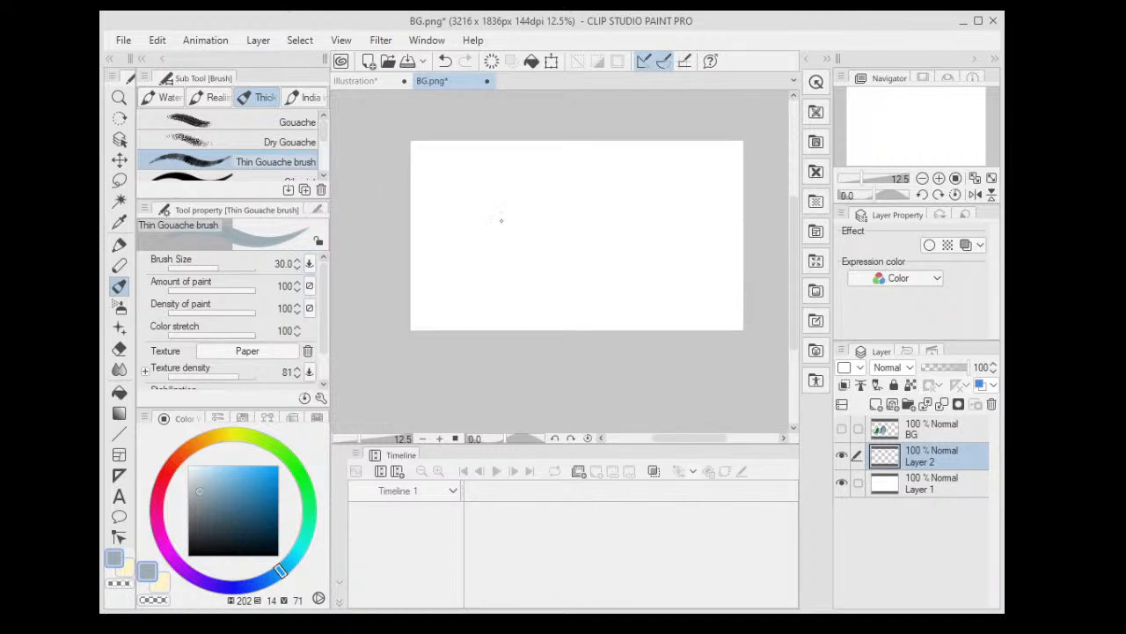
- With the dragons shown, redraw the ground as one continuous wavy line descending across the whole canvas, and hide the dragons
click(842, 428)
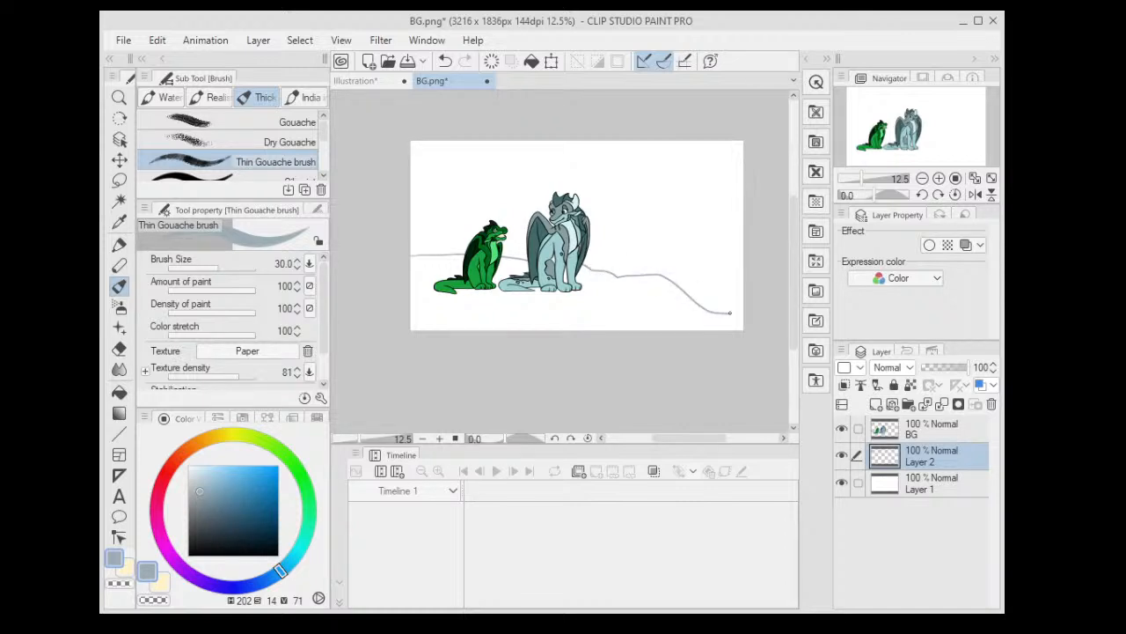
drag(729, 312, 759, 309)
click(842, 428)
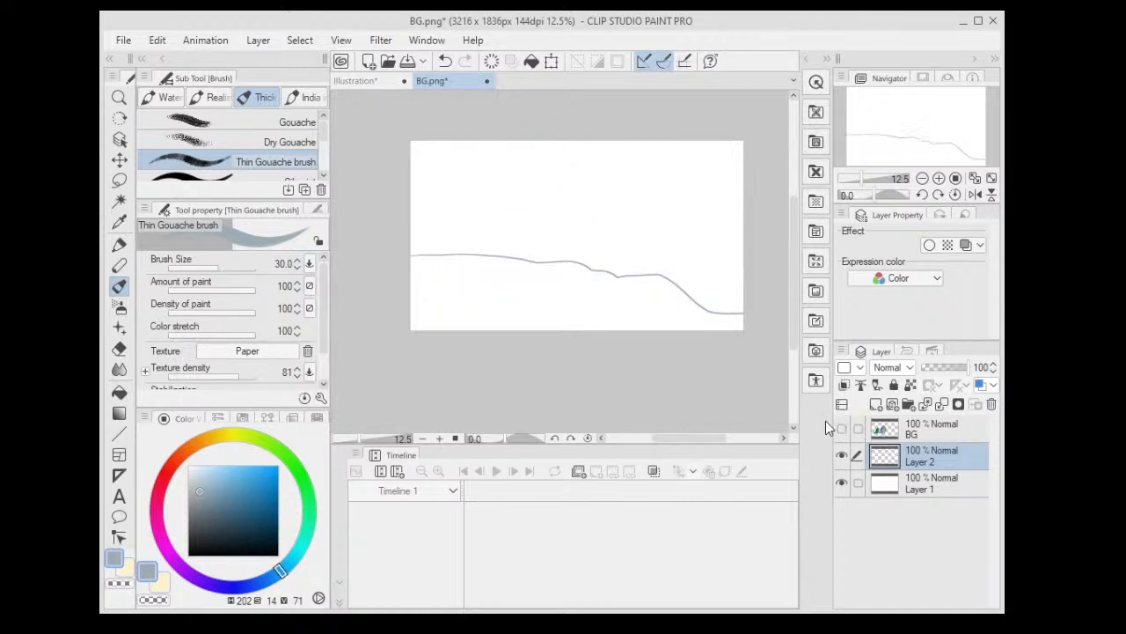
- Try filling the area below the ground line with grey-blue using an auto selection with area scaling 3
key(w)
click(669, 301)
key(alt+Delete)
key(ctrl+d)
scroll(714, 256, up, 4)
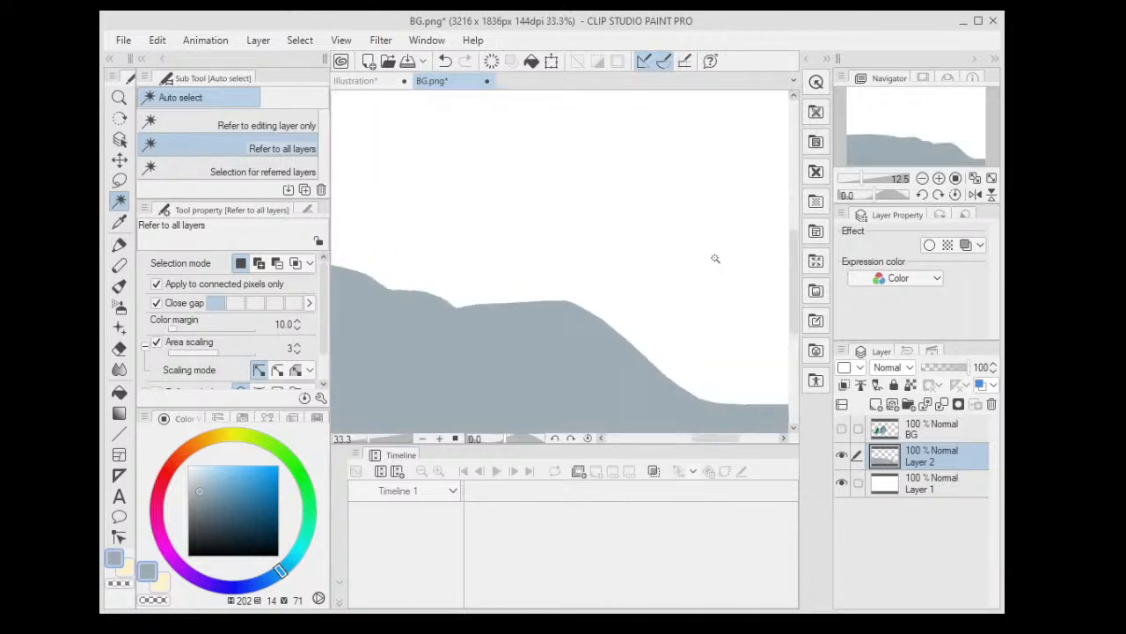
scroll(741, 259, up, 3)
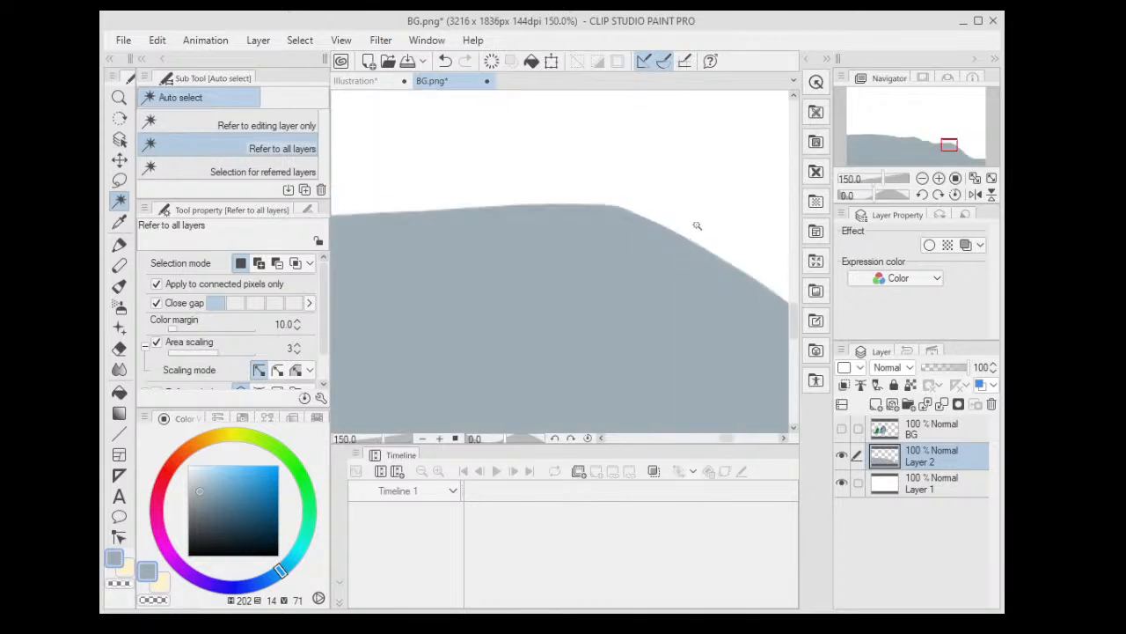
key(ctrl+z)
key(ctrl+z)
key(ctrl+d)
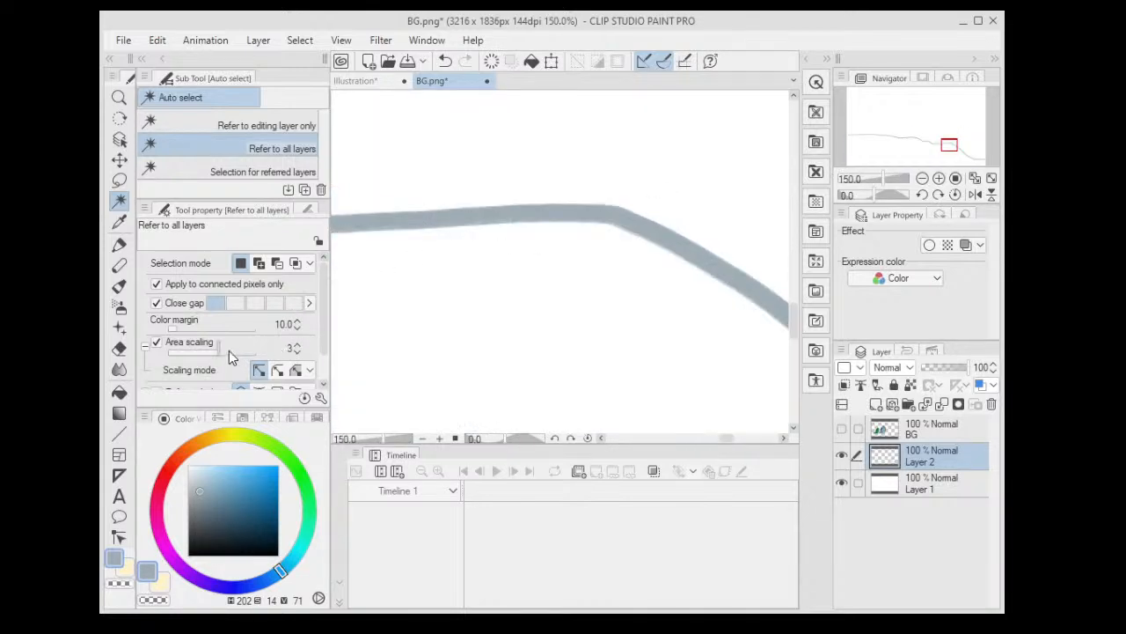
- Set the auto selection's area scaling to 8 and fill the area below the ground line with grey-blue
key(ctrl+z)
key(alt+Delete)
key(ctrl+d)
scroll(706, 201, down, 6)
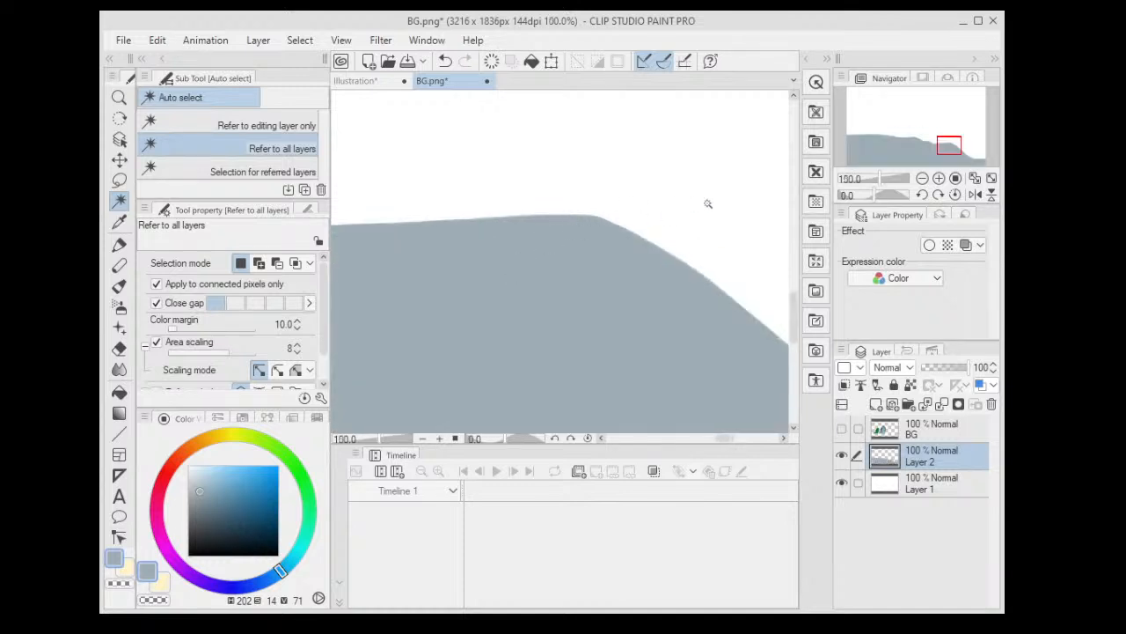
scroll(741, 192, down, 2)
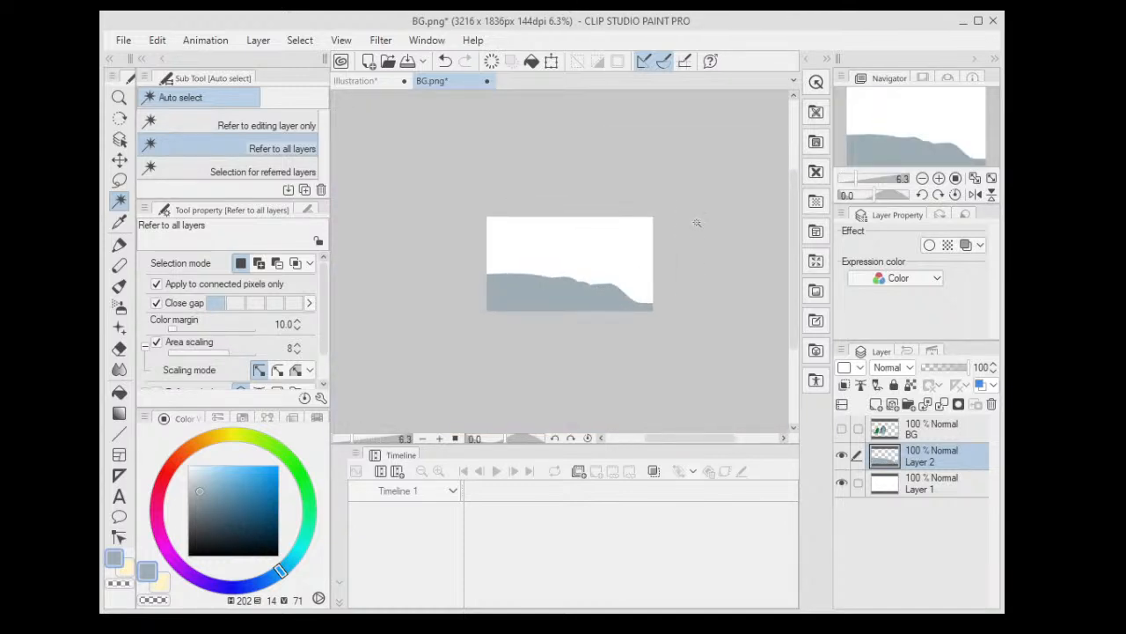
- Choose a darker grey-blue with hue 202, saturation 19 and value 64 for the Thin Gouache brush, and lock the ground layer's transparent pixels
click(120, 245)
alt+click(557, 277)
scroll(395, 393, up, 4)
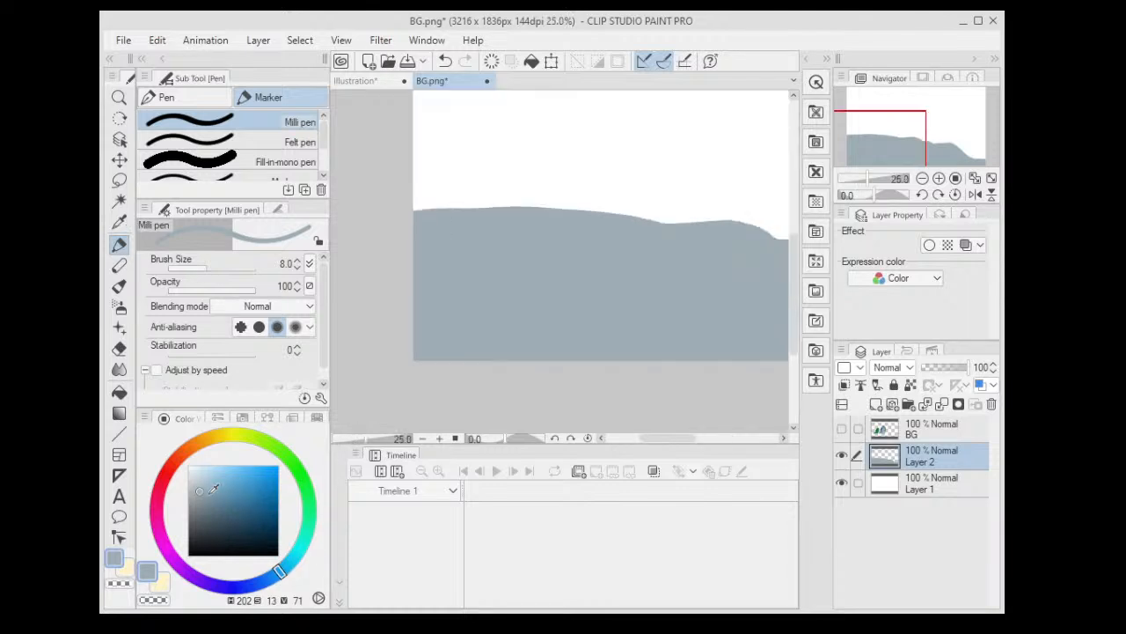
click(205, 498)
drag(546, 289, 556, 320)
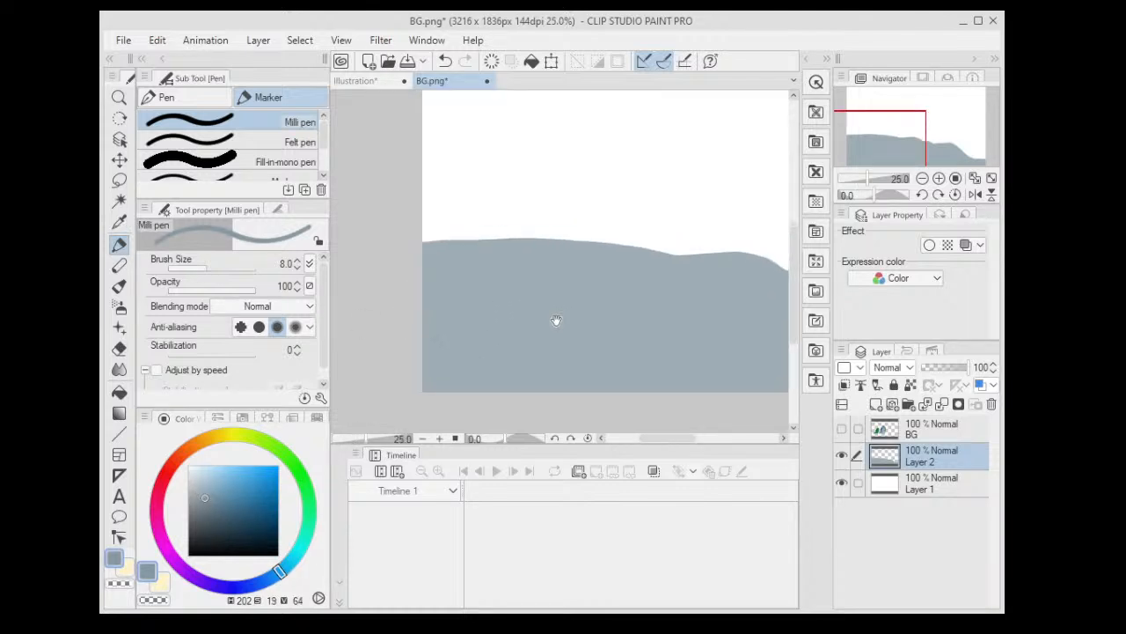
click(119, 286)
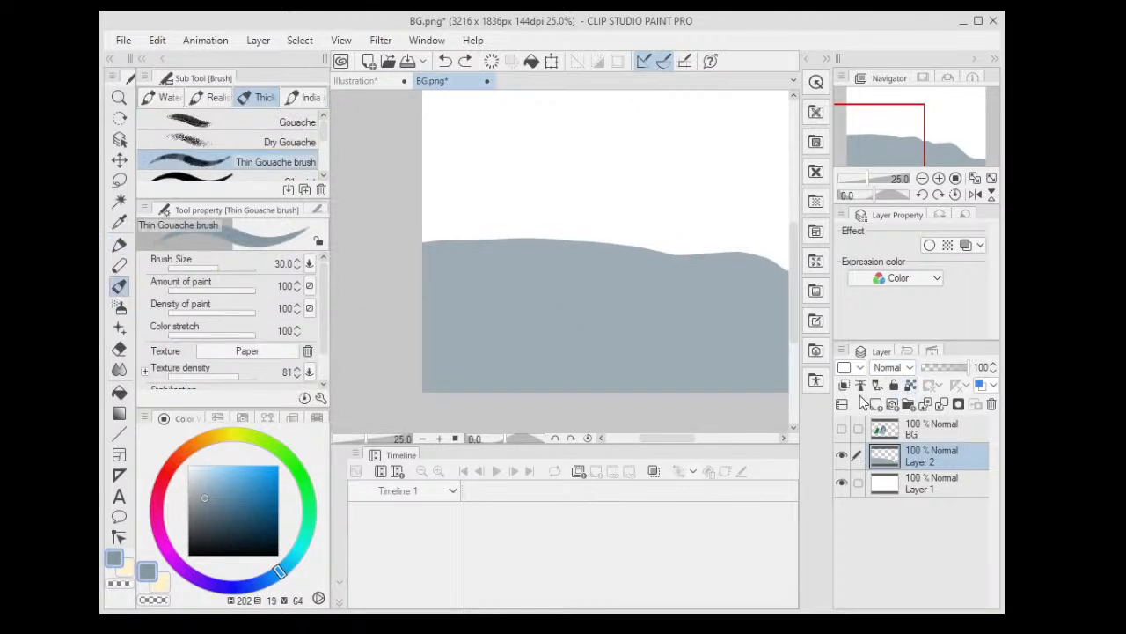
click(911, 386)
- Try darker shading strokes along the upper edge of the ground, and show the dragons again
drag(683, 252, 648, 266)
scroll(670, 263, down, 2)
scroll(590, 265, up, 2)
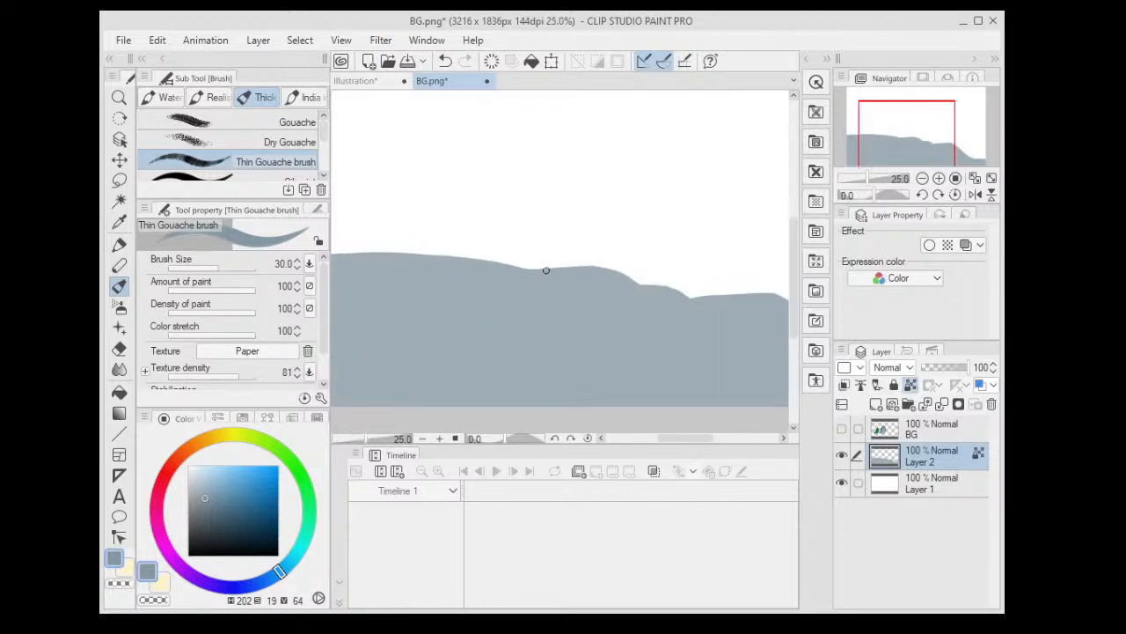
mouse_move(511, 290)
mouse_down()
mouse_move(584, 286)
mouse_move(600, 265)
mouse_up()
mouse_move(560, 273)
mouse_down()
mouse_move(669, 254)
mouse_move(827, 318)
mouse_up()
click(841, 429)
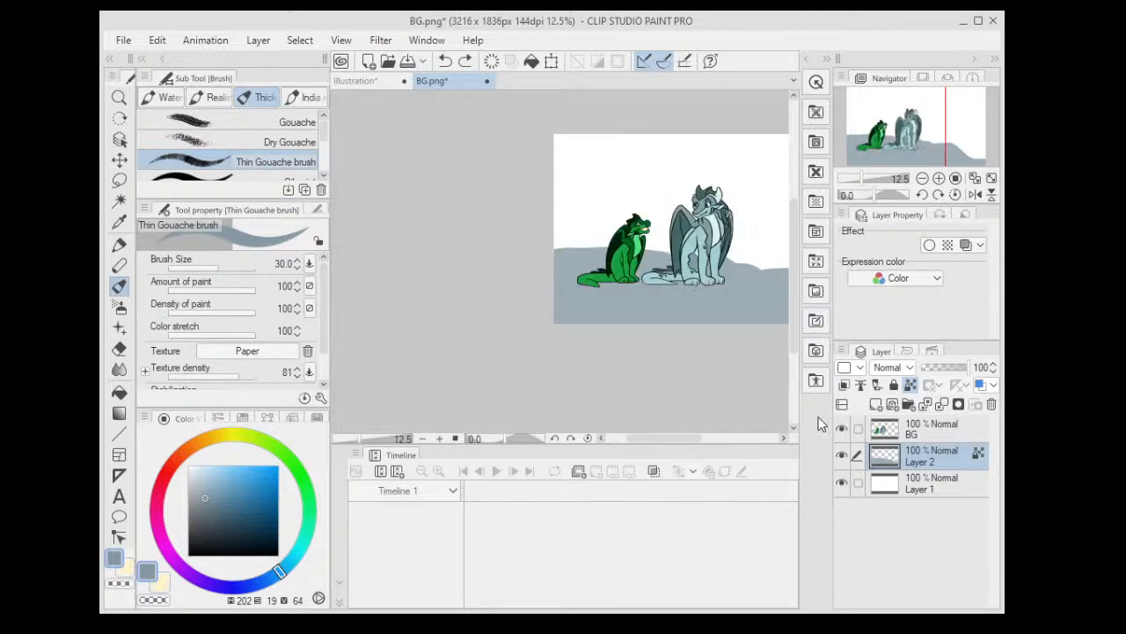
scroll(726, 295, down, 2)
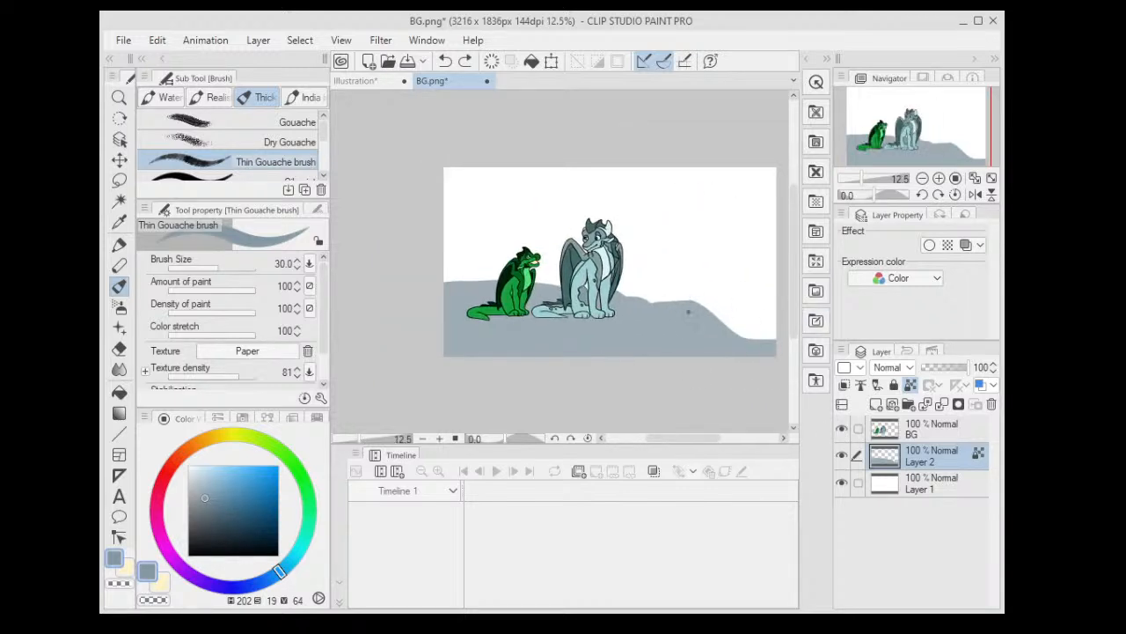
- Hide the dragons and try filling the shadow area on the ground's lower slope with the darker grey-blue
click(842, 429)
key(g)
click(711, 331)
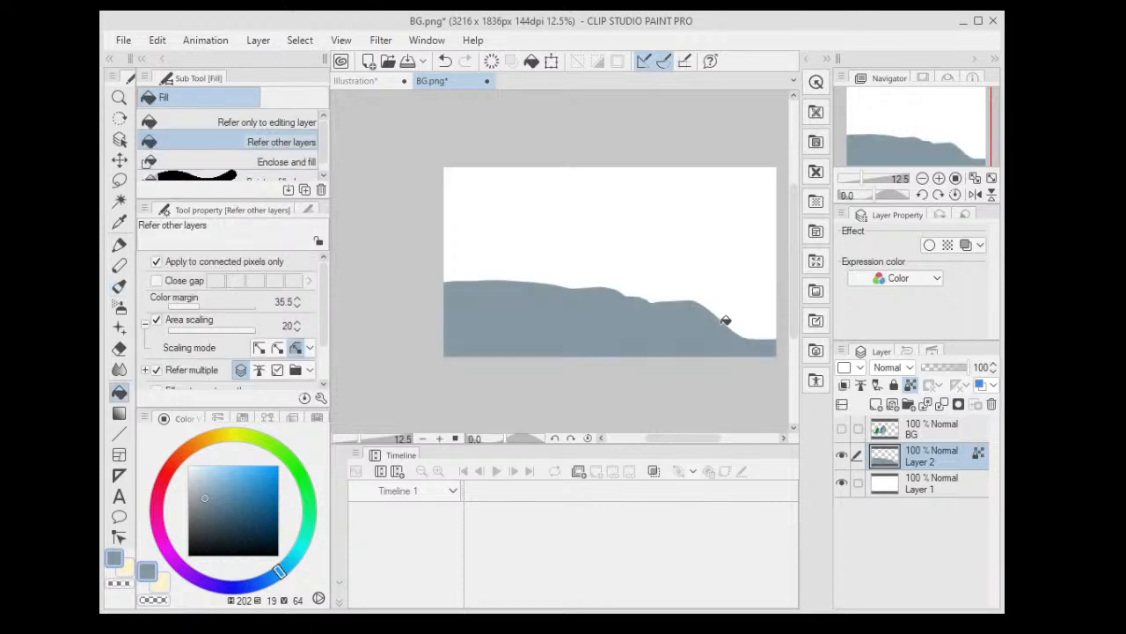
key(ctrl+z)
key(w)
click(711, 331)
scroll(678, 246, up, 4)
key(ctrl+d)
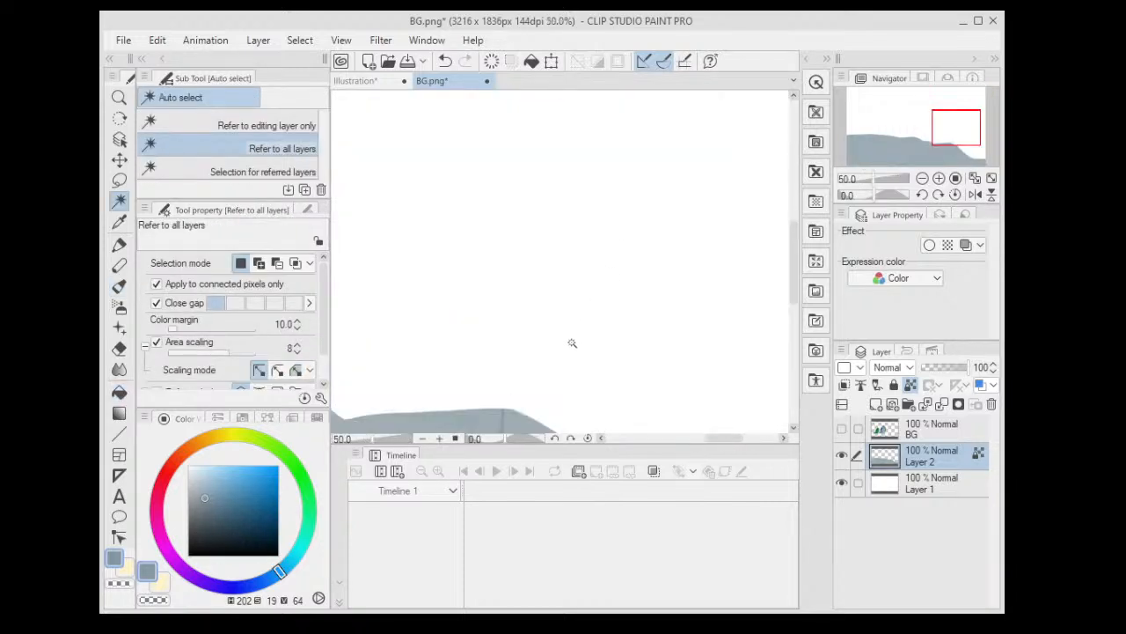
- Set the auto selection's color margin to 0.0 and fill the outlined lower slope of the ground with the darker grey-blue
drag(176, 328, 165, 328)
click(641, 299)
drag(522, 307, 688, 274)
key(alt+Delete)
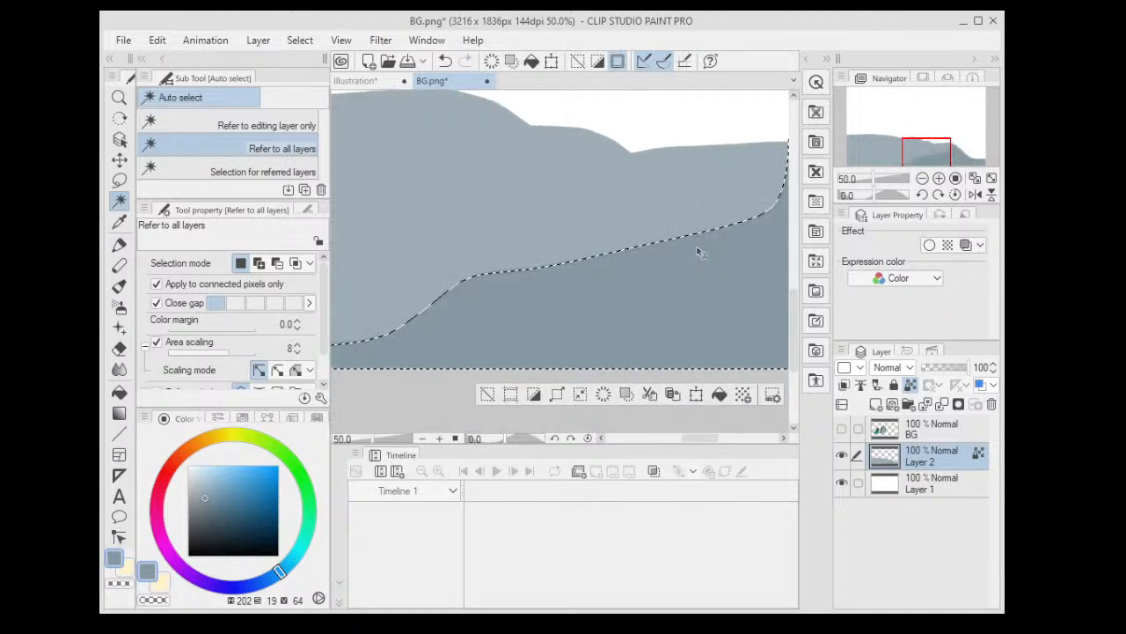
key(ctrl+d)
- Rotate the canvas upright and retouch the shadow's edge near the peak using the Thin Gouache brush and the ground's lighter grey-blue
scroll(708, 246, down, 4)
drag(734, 234, 644, 306)
key(minus)
key(minus)
key(minus)
key(minus)
key(minus)
key(minus)
key(minus)
key(minus)
key(minus)
key(minus)
key(minus)
key(minus)
key(minus)
key(minus)
key(minus)
key(minus)
key(minus)
key(minus)
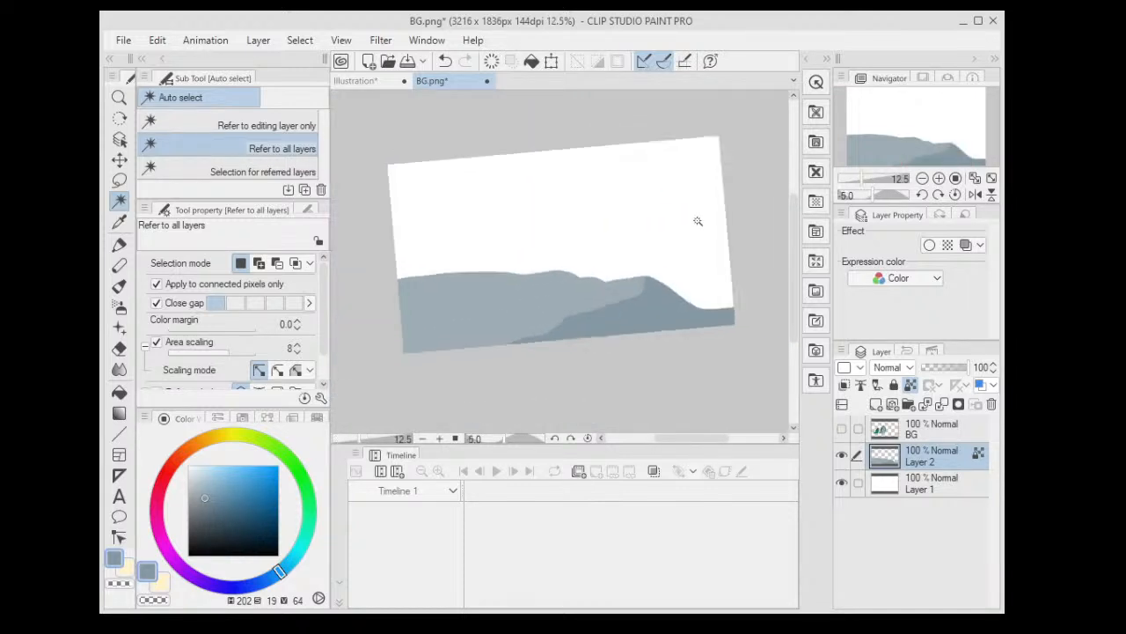
drag(597, 257, 475, 214)
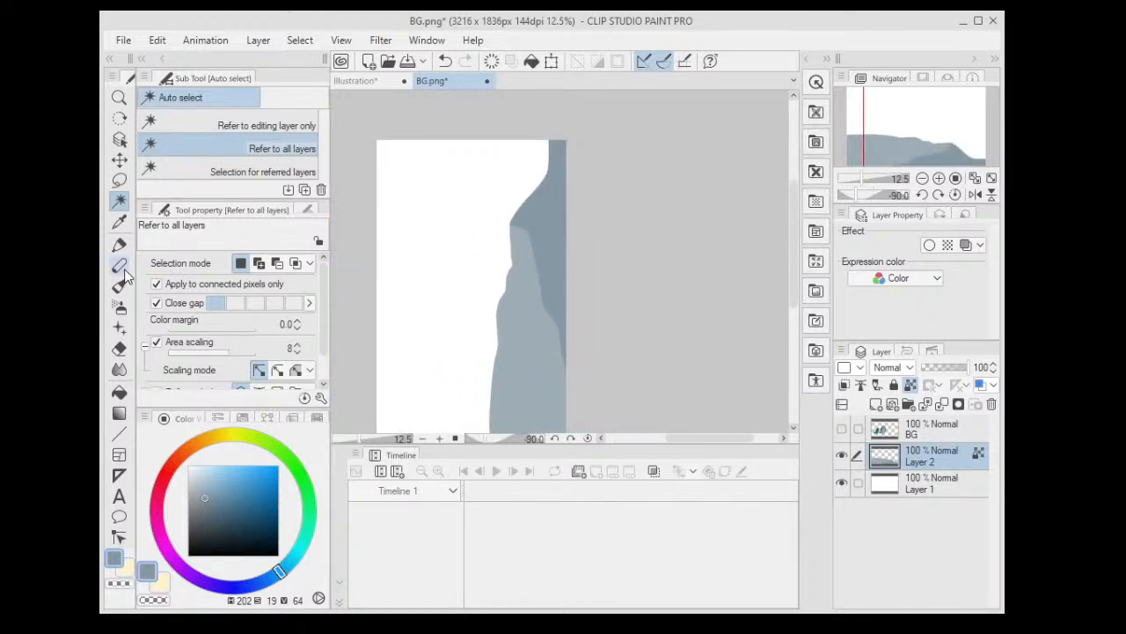
key(p)
scroll(532, 209, up, 2)
drag(573, 240, 544, 185)
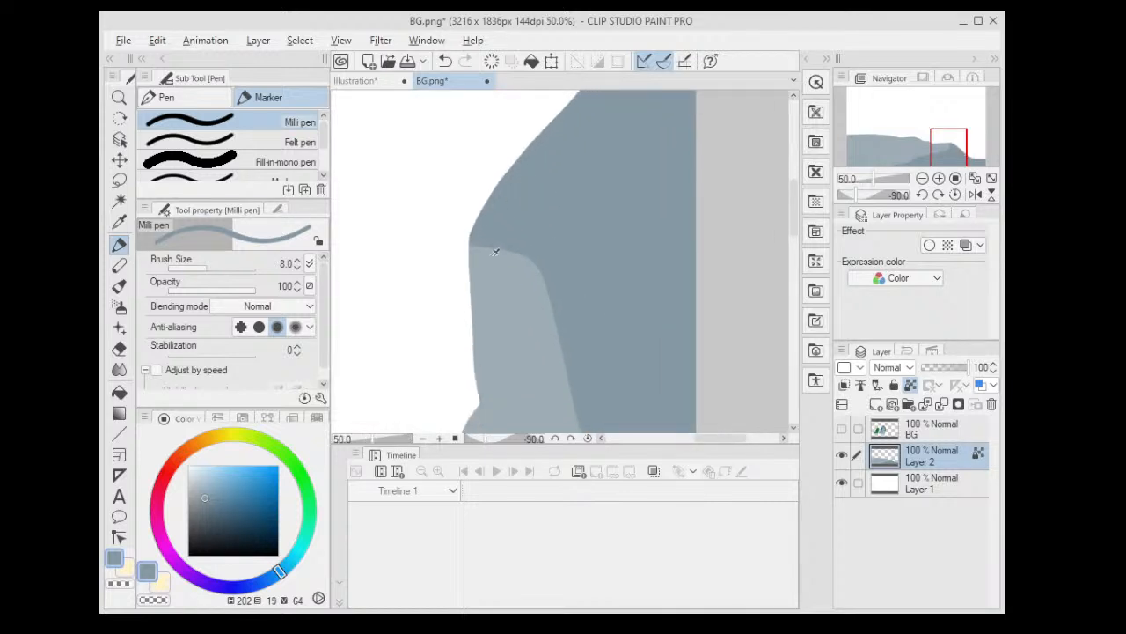
alt+click(506, 249)
click(119, 286)
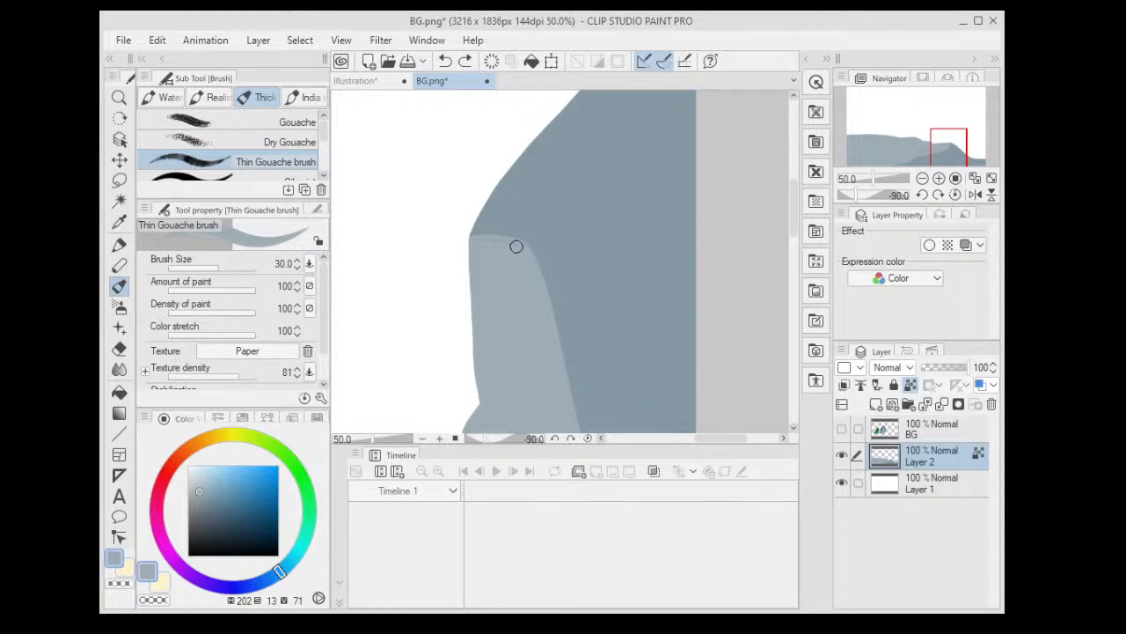
- Sample the darker grey-blue from the shadow and roughen the boundary between the lit and shaded ground
scroll(528, 260, down, 3)
alt+click(568, 183)
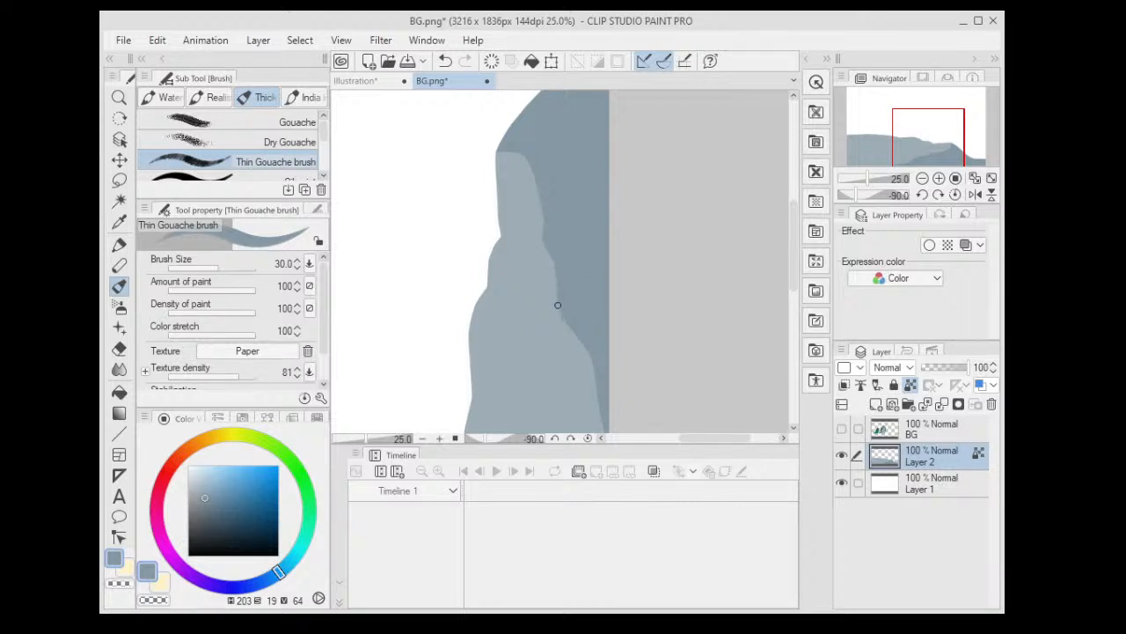
drag(581, 341, 558, 251)
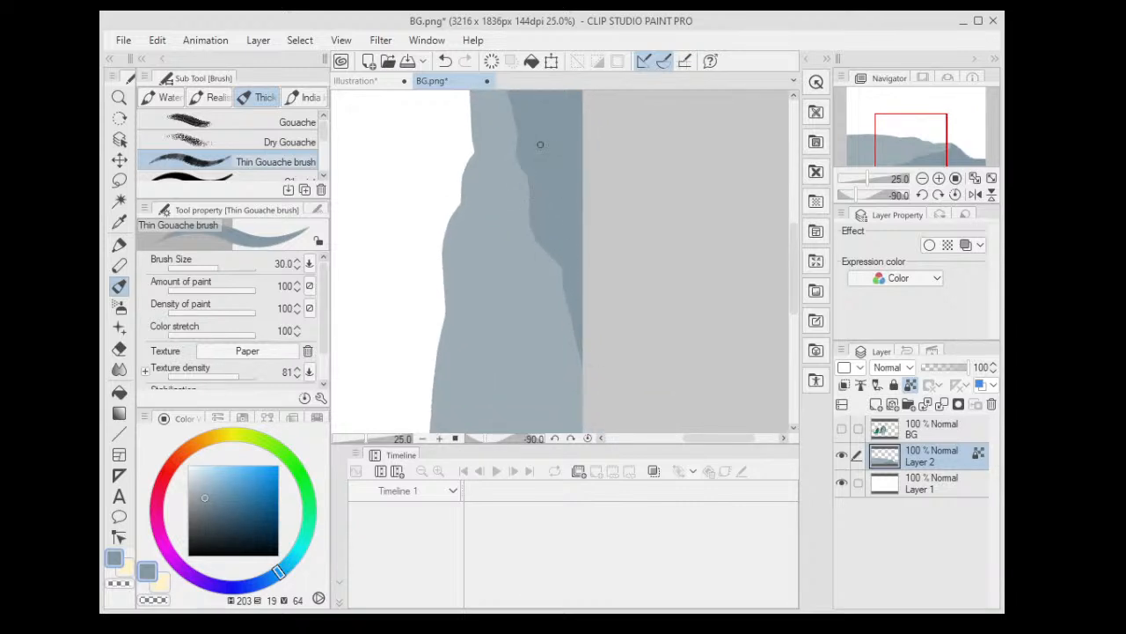
- Paint a large and a small darker spot on the lit face beside the peak, filling the large one via auto selection
key(ctrl+0)
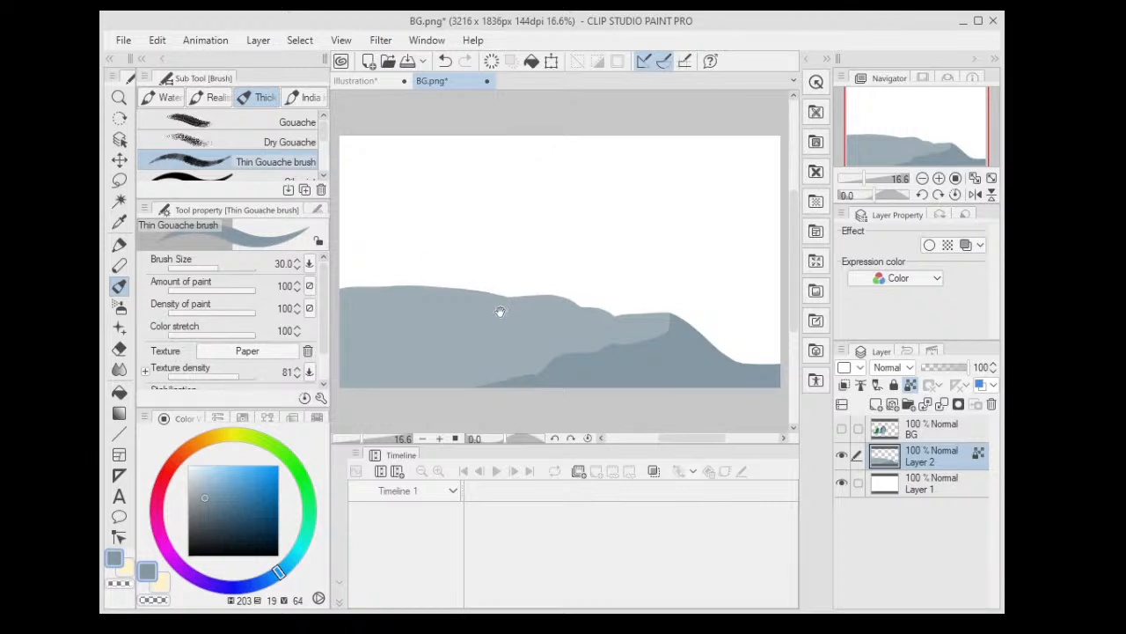
drag(500, 311, 449, 288)
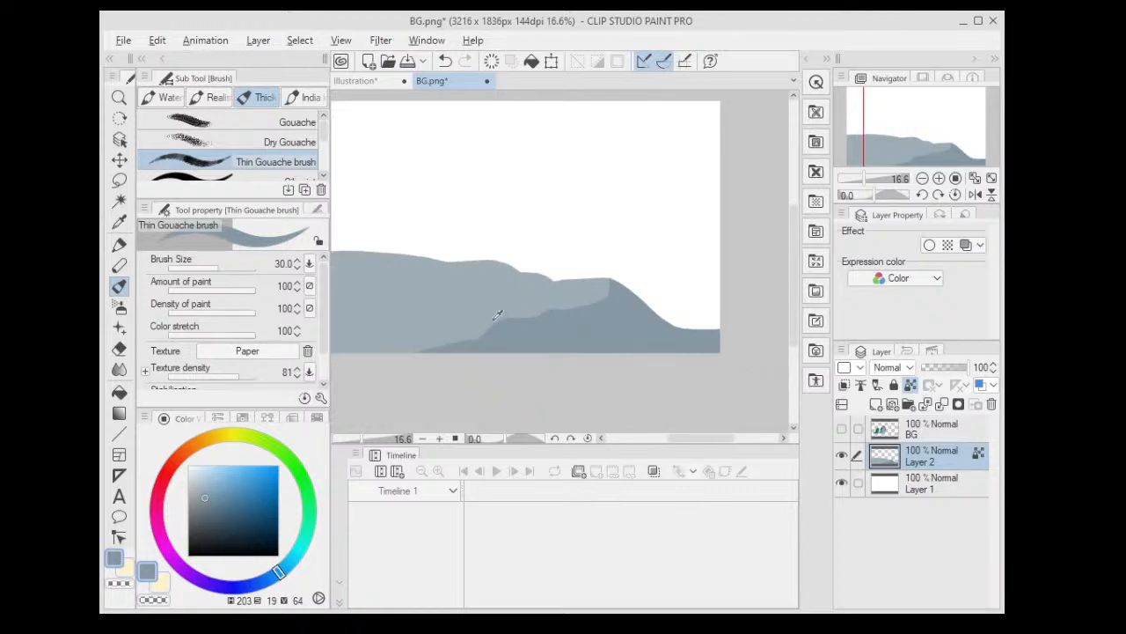
key(alt)
scroll(513, 326, up, 6)
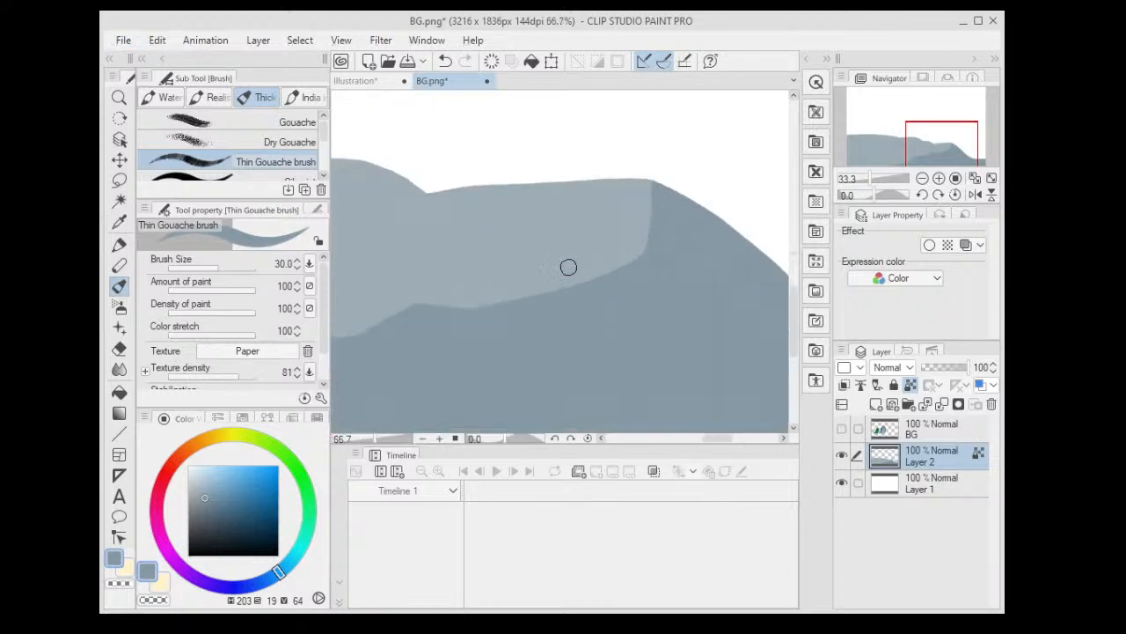
mouse_move(571, 258)
mouse_down()
mouse_move(543, 240)
mouse_move(636, 191)
mouse_move(618, 254)
mouse_move(566, 263)
mouse_move(538, 235)
mouse_move(523, 281)
mouse_up()
key(w)
click(584, 232)
key(alt+Delete)
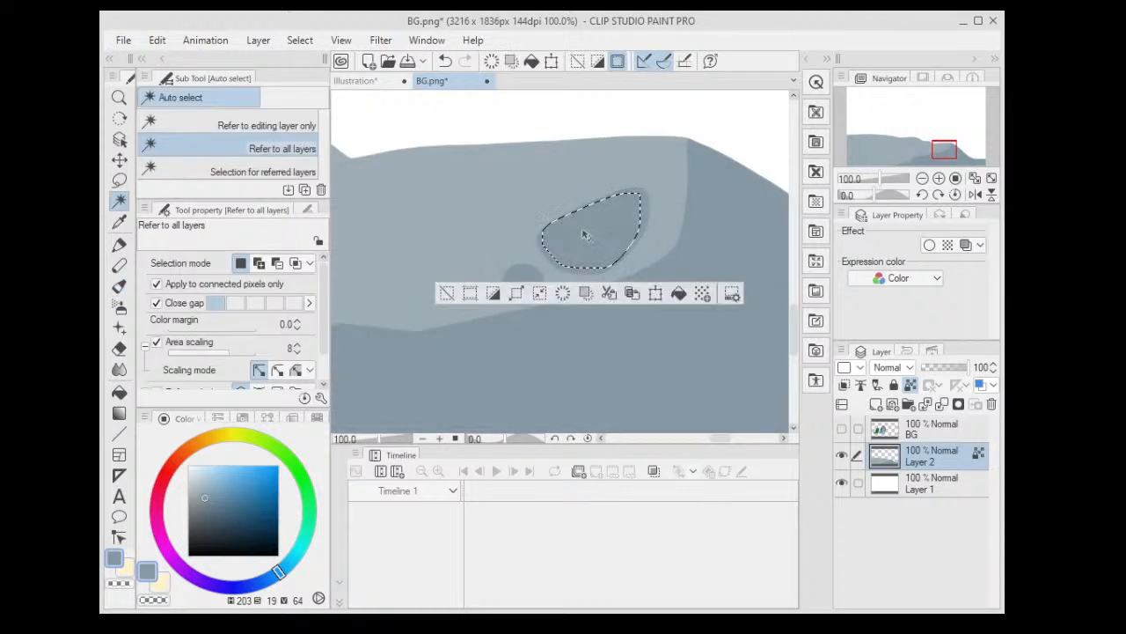
key(ctrl+d)
key(ctrl+0)
- Add a layer above the ground and choose a dark grey-blue with hue 203, saturation 17 and value 35 for the Thin Gouache brush
key(p)
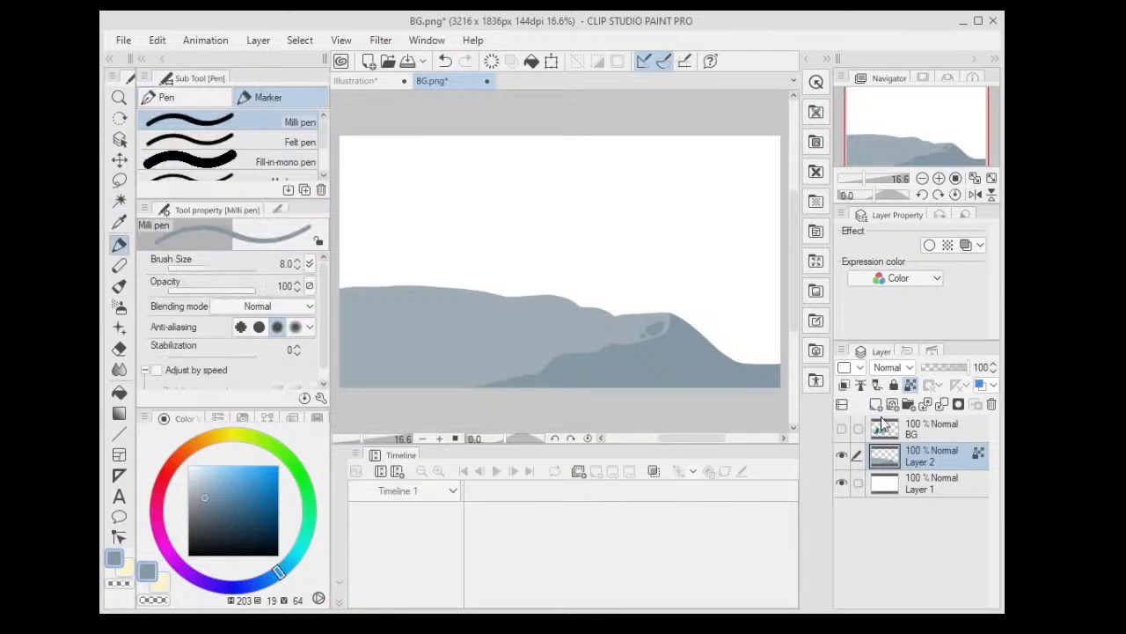
click(842, 430)
key(ctrl+minus)
key(ctrl+minus)
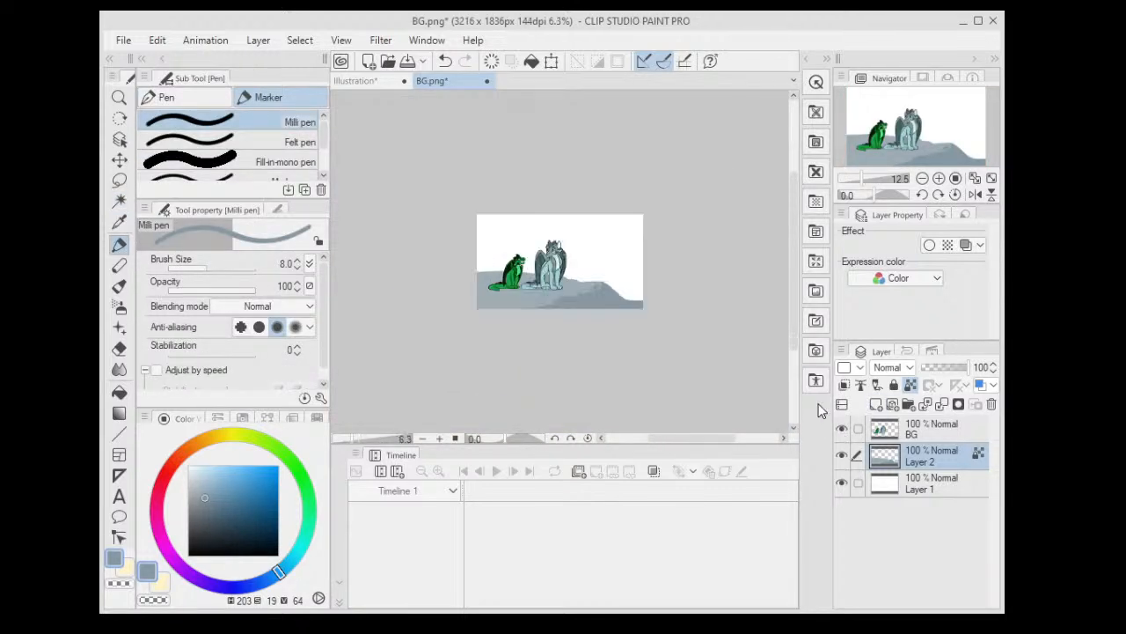
key(ctrl+plus)
key(ctrl+plus)
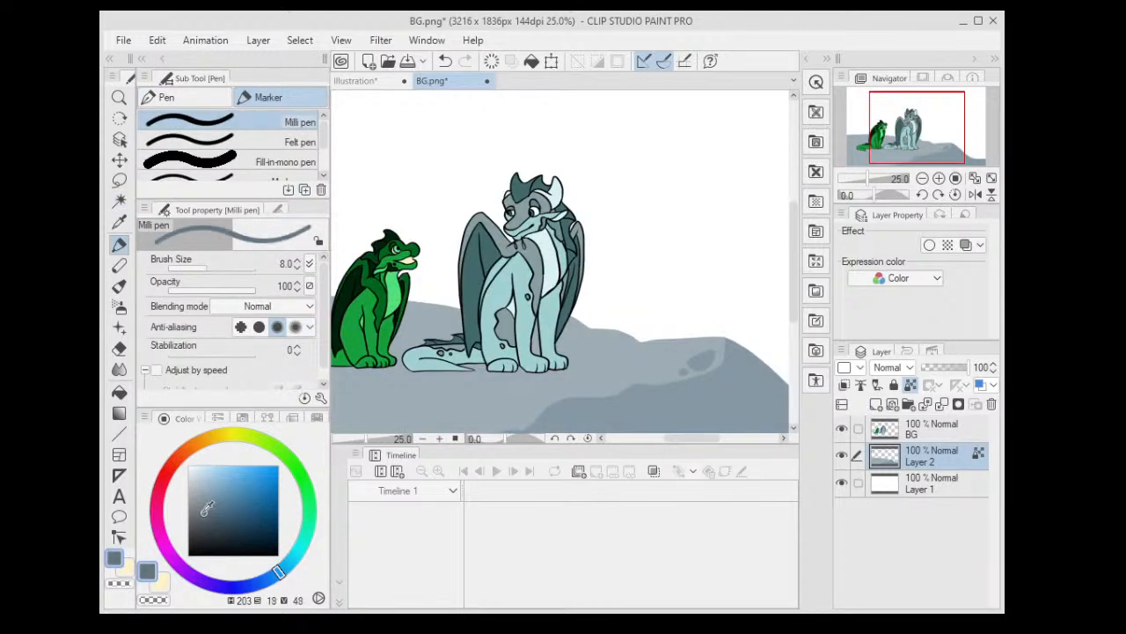
click(202, 525)
key(b)
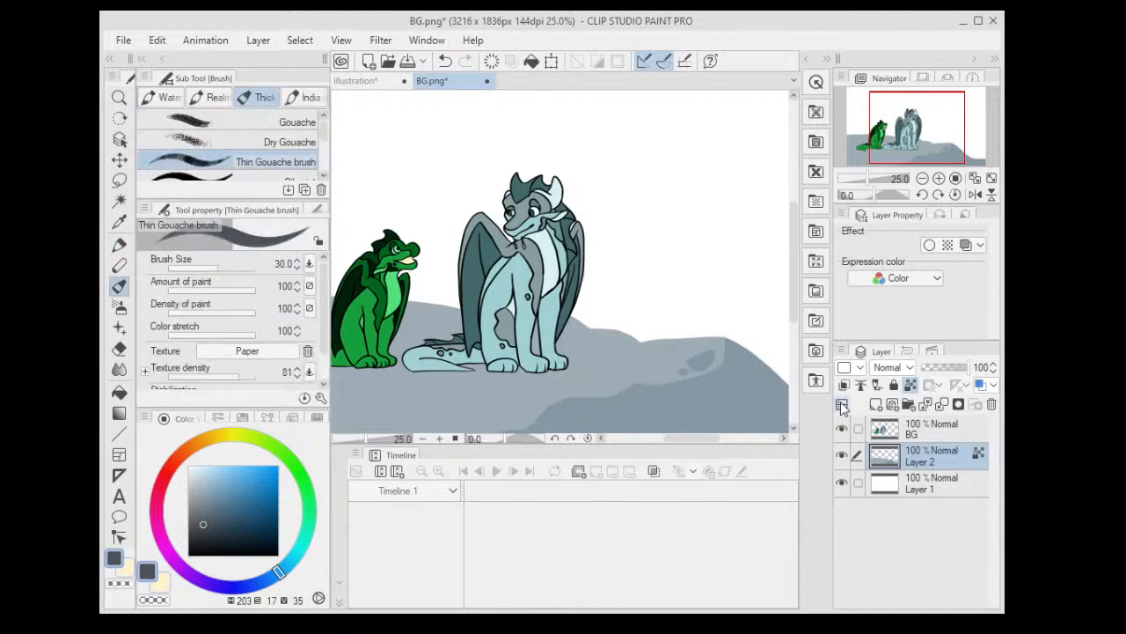
click(877, 404)
click(842, 428)
- Set the Thin Gouache brush's texture density to 100
drag(495, 281, 637, 315)
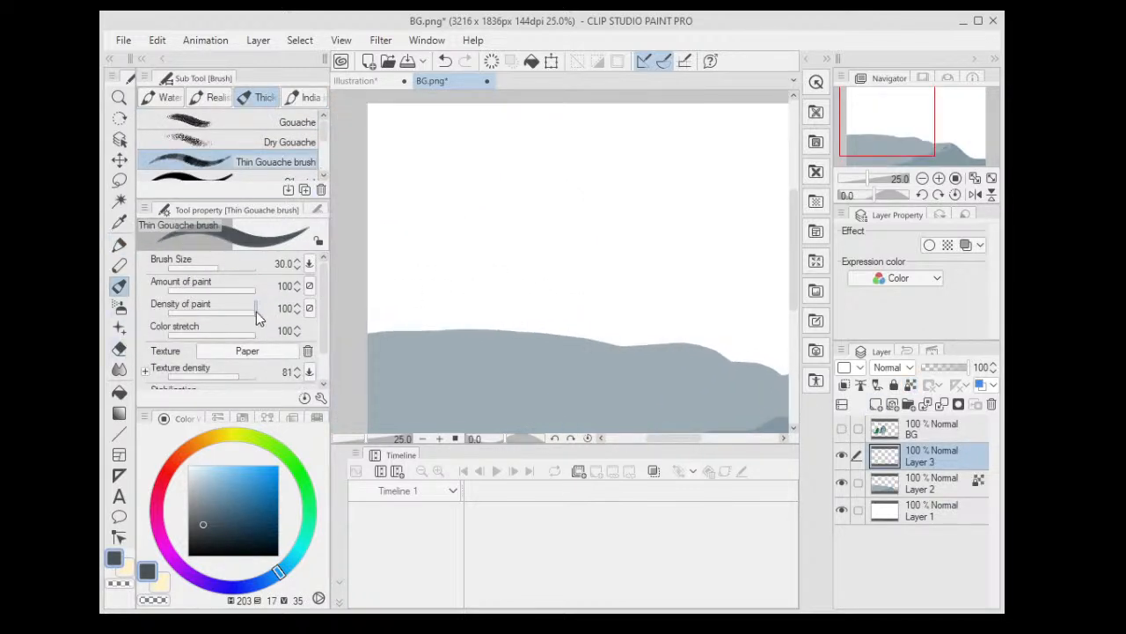
drag(323, 280, 325, 365)
drag(237, 343, 304, 359)
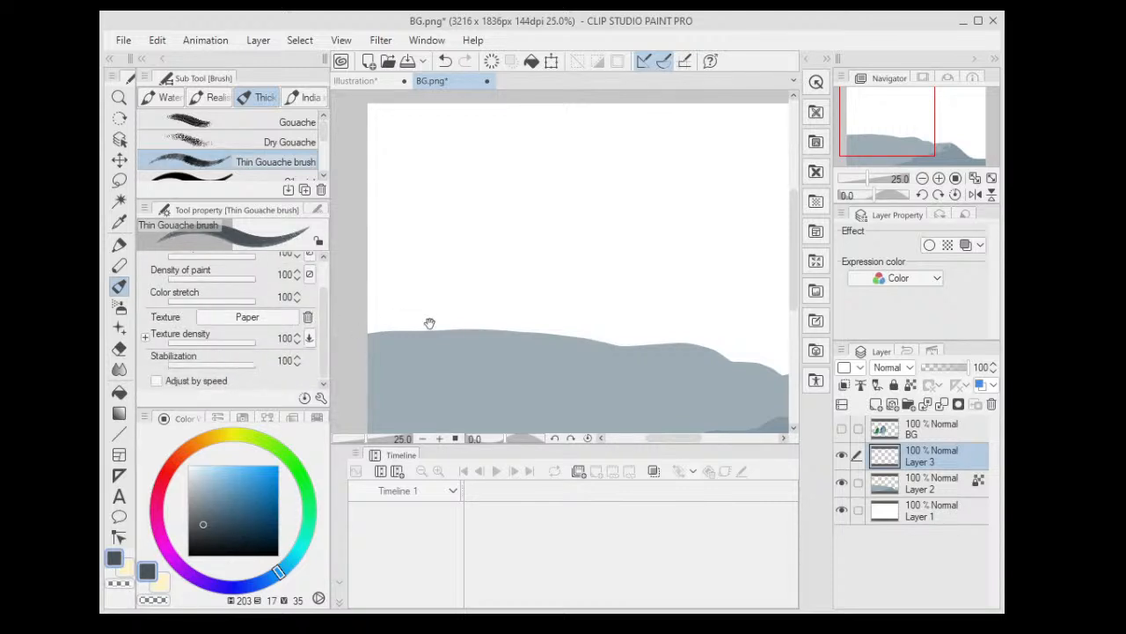
- Rotate the canvas and draw a dark outline along the ground's upper edge, from the image's left border to the first dip
drag(513, 286, 601, 251)
key(minus)
key(minus)
key(minus)
key(minus)
key(minus)
key(minus)
key(minus)
key(minus)
key(minus)
key(minus)
key(minus)
key(minus)
key(minus)
drag(630, 212, 588, 248)
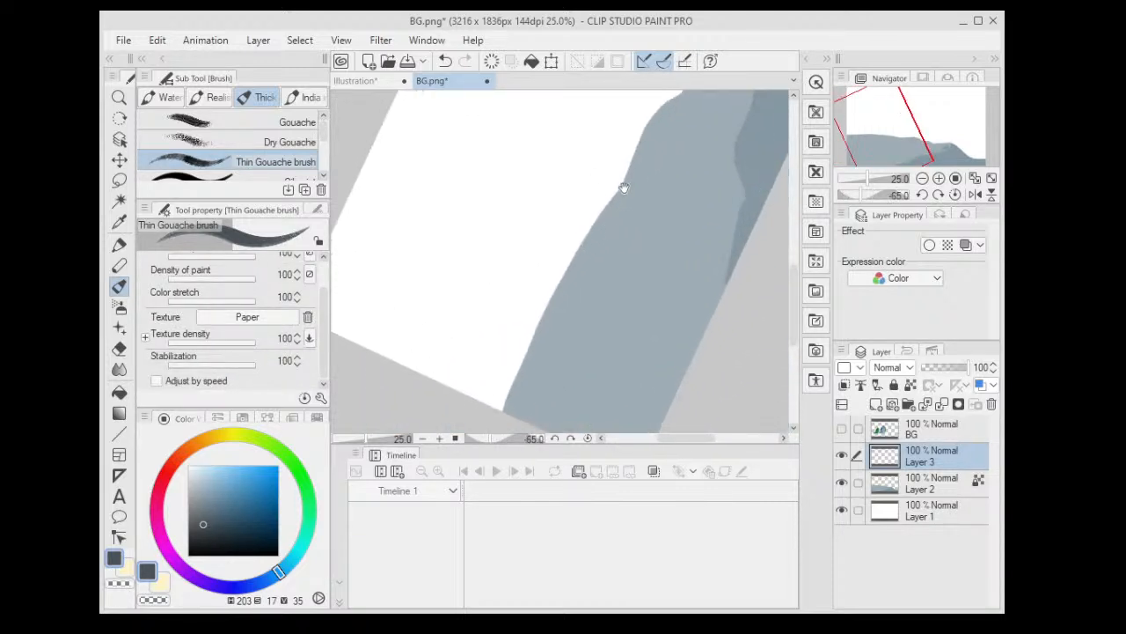
drag(627, 180, 629, 167)
key(ctrl+z)
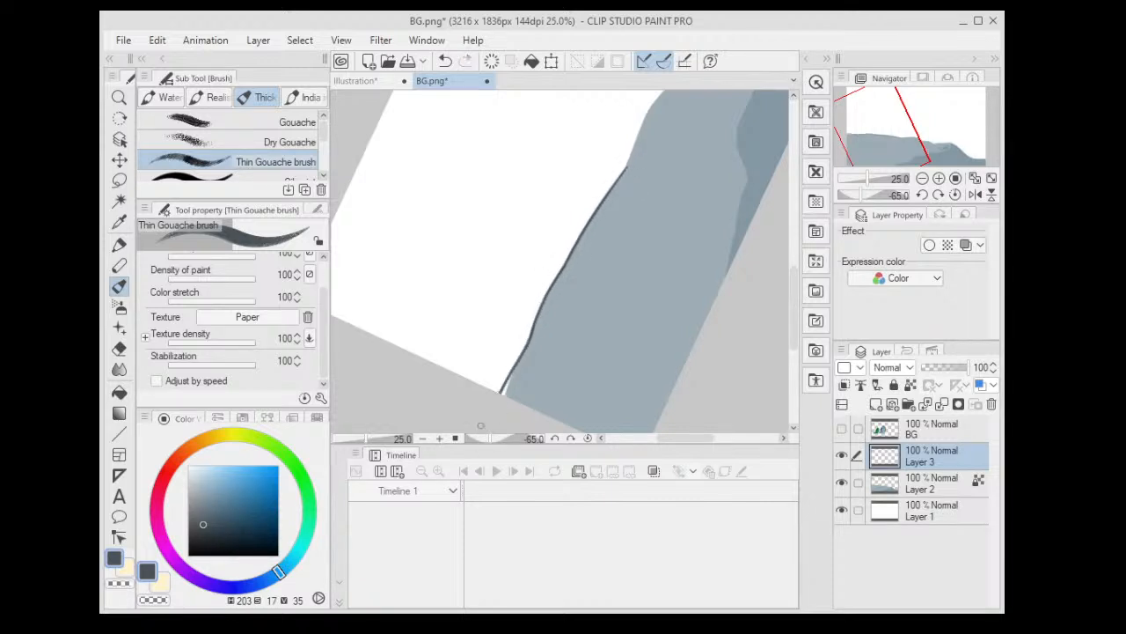
scroll(604, 258, up, 2)
mouse_move(515, 327)
mouse_down()
mouse_move(557, 214)
mouse_move(636, 156)
mouse_up()
- Show the dragons again, reset the canvas rotation and inspect the ground outline from the image's left border to the blue dragon
scroll(677, 167, down, 6)
drag(721, 180, 660, 275)
key(asciicircum)
key(asciicircum)
key(asciicircum)
key(asciicircum)
key(asciicircum)
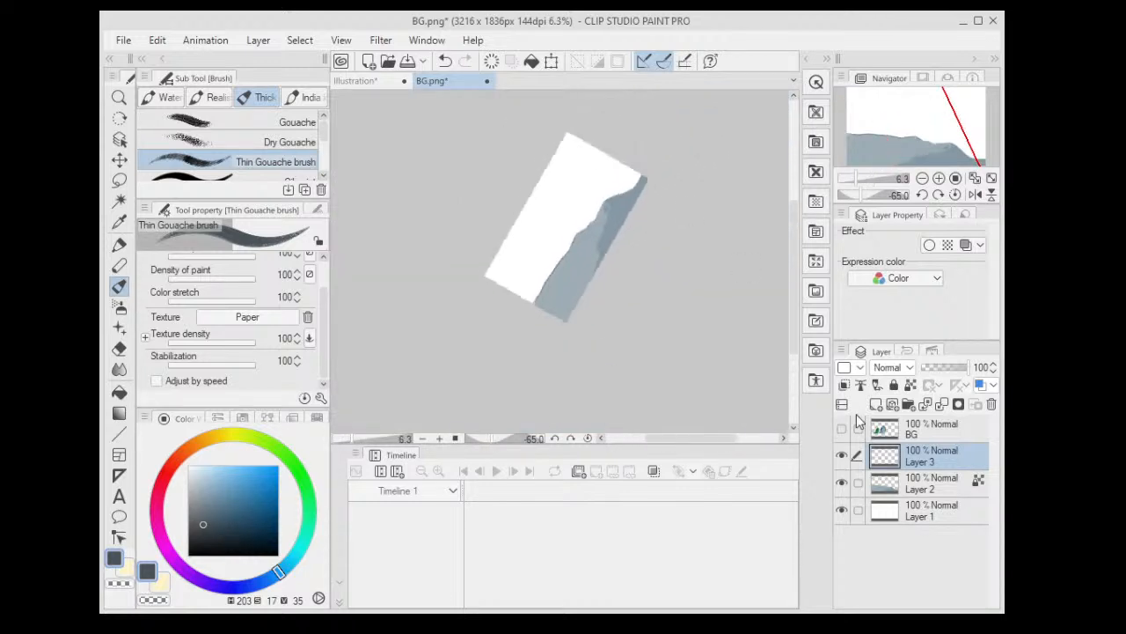
click(841, 428)
key(ctrl+0)
key(ctrl+plus)
scroll(528, 264, up, 5)
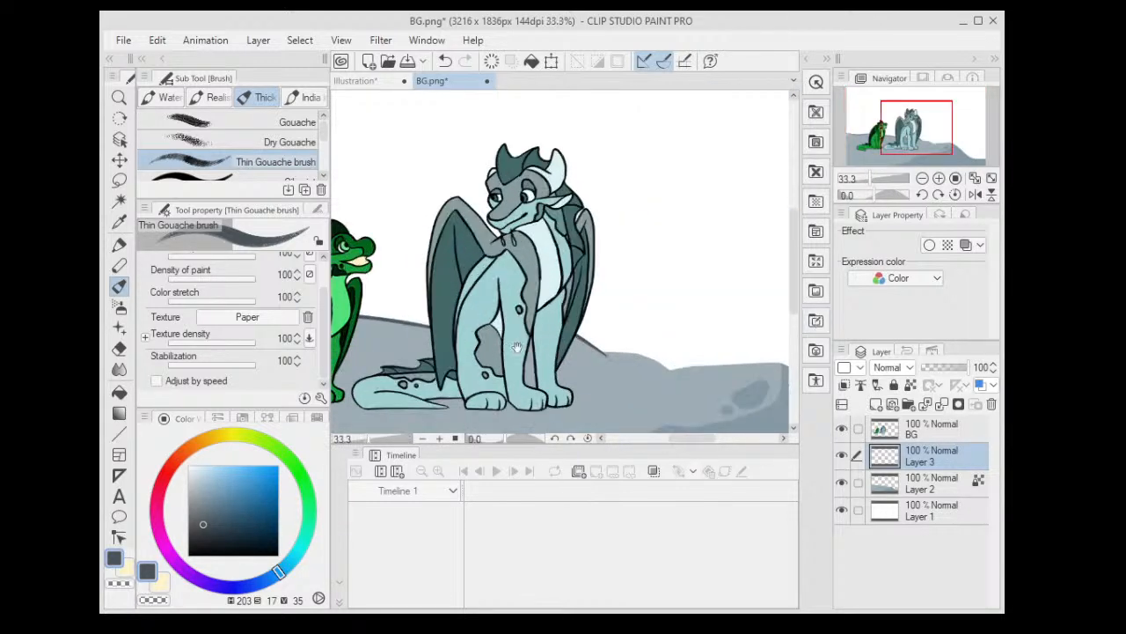
scroll(563, 281, down, 8)
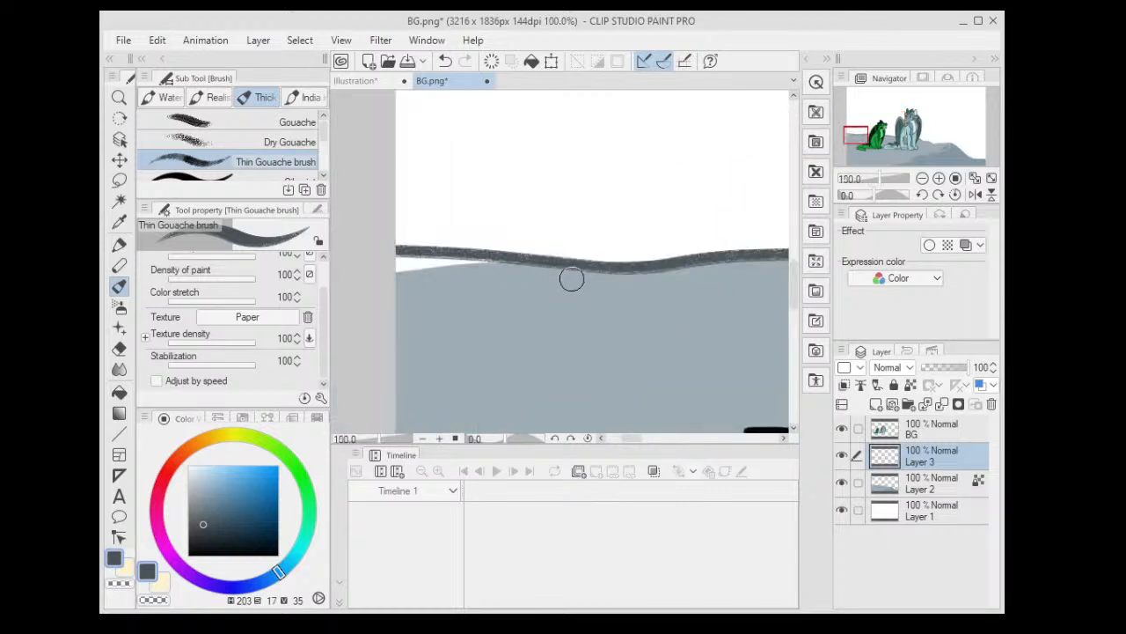
scroll(557, 244, up, 6)
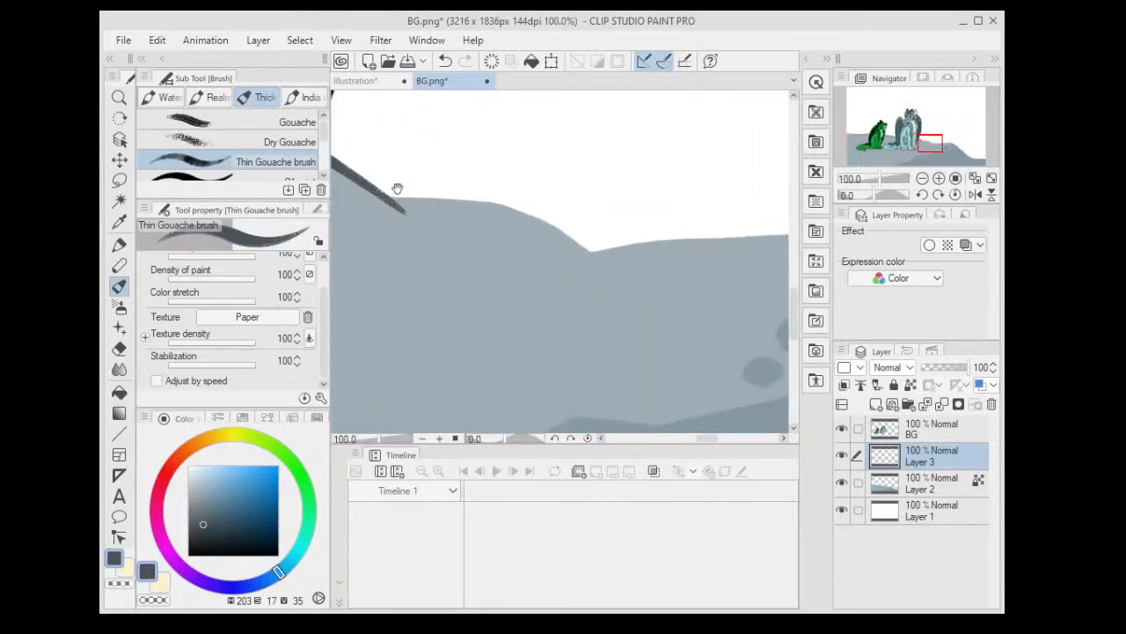
- Continue the dark outline along the ground's upper edge, over the peak and down the slope to the image's right border
mouse_move(397, 188)
mouse_down()
mouse_move(528, 206)
mouse_move(605, 261)
mouse_up()
scroll(591, 229, down, 1)
mouse_move(621, 201)
mouse_down()
mouse_move(448, 159)
mouse_move(504, 164)
mouse_move(539, 183)
mouse_move(674, 173)
mouse_move(425, 143)
mouse_move(617, 294)
mouse_move(750, 298)
mouse_up()
scroll(387, 161, down, 1)
key(ctrl+z)
scroll(758, 231, down, 2)
scroll(758, 231, up, 1)
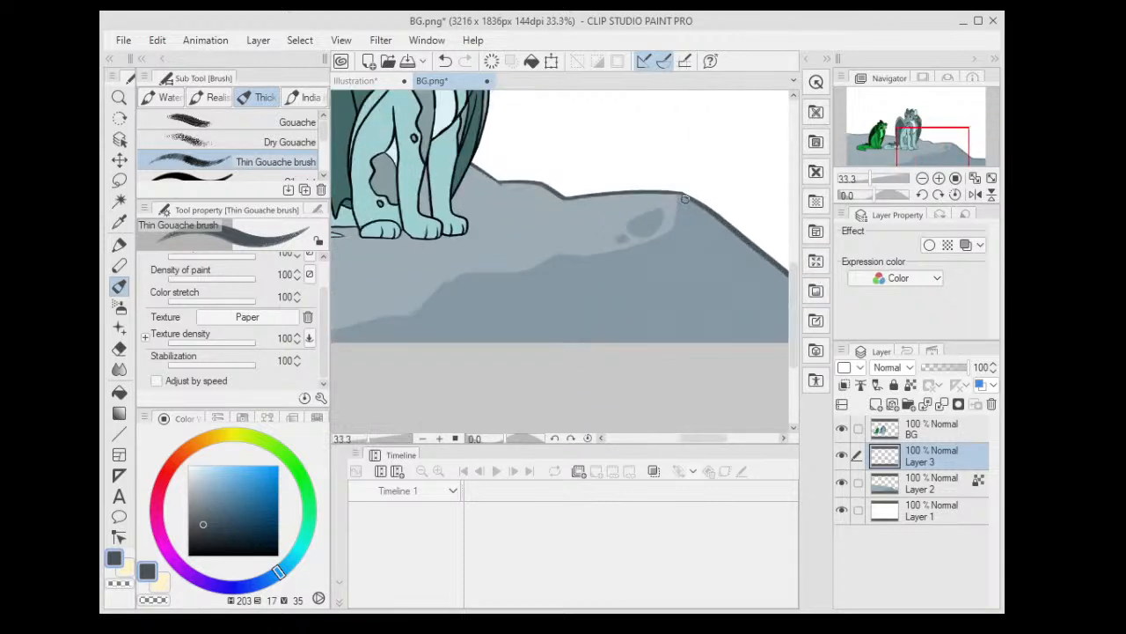
- Draw dark contour lines down from the peak and along the lower edge of the spotted lit face
key(minus)
key(minus)
key(minus)
key(minus)
mouse_move(676, 202)
mouse_down()
mouse_move(685, 174)
mouse_move(634, 211)
mouse_up()
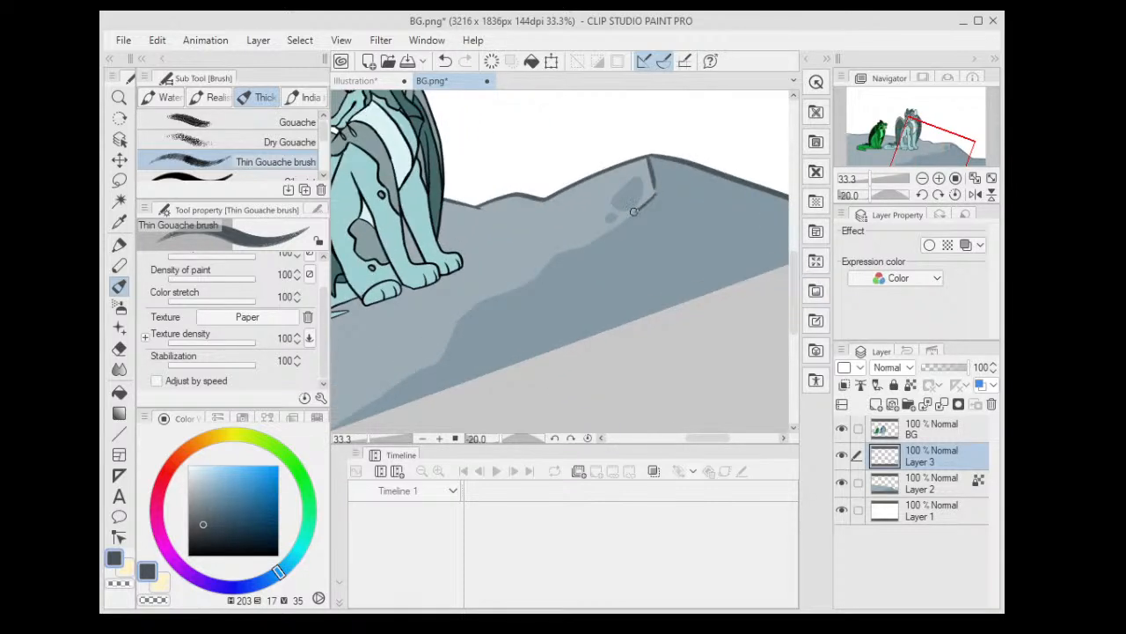
scroll(621, 201, down, 3)
scroll(517, 278, up, 5)
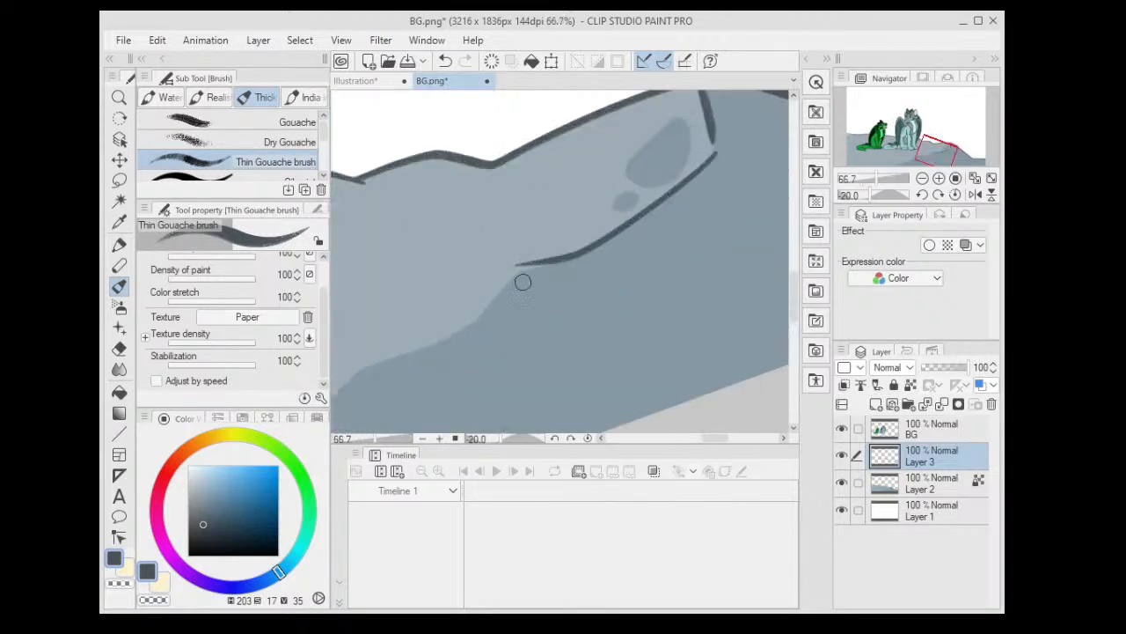
mouse_move(475, 322)
mouse_down()
mouse_move(518, 266)
mouse_move(604, 238)
mouse_move(661, 198)
mouse_move(727, 115)
mouse_up()
key(ctrl+0)
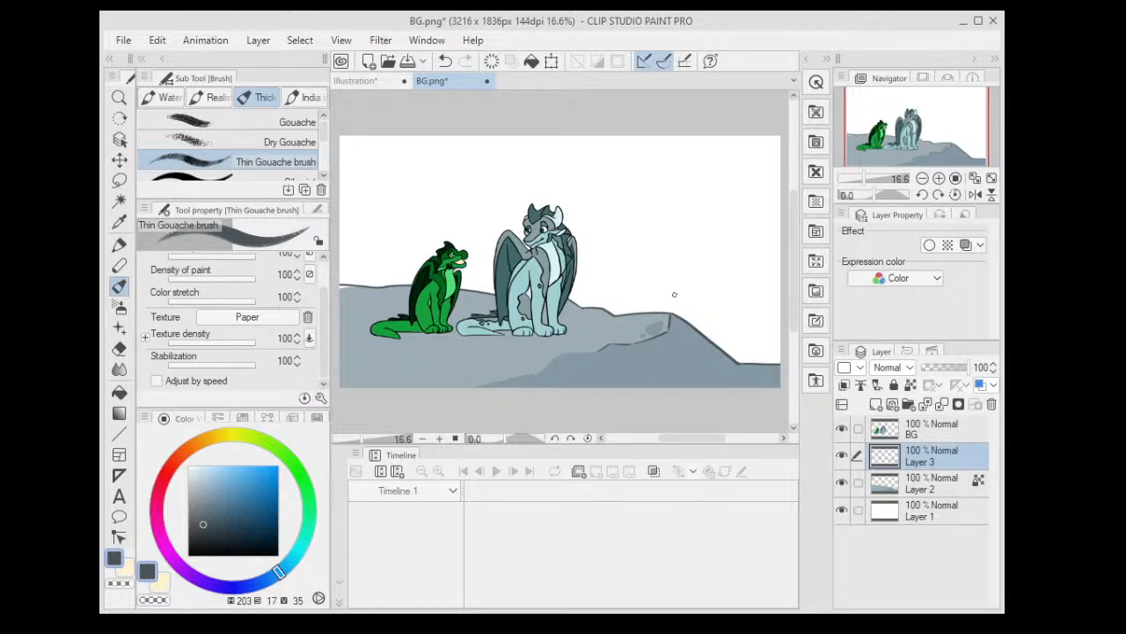
- Add a short dark crack line running down from the ground outline just right of the blue dragon
scroll(589, 315, up, 4)
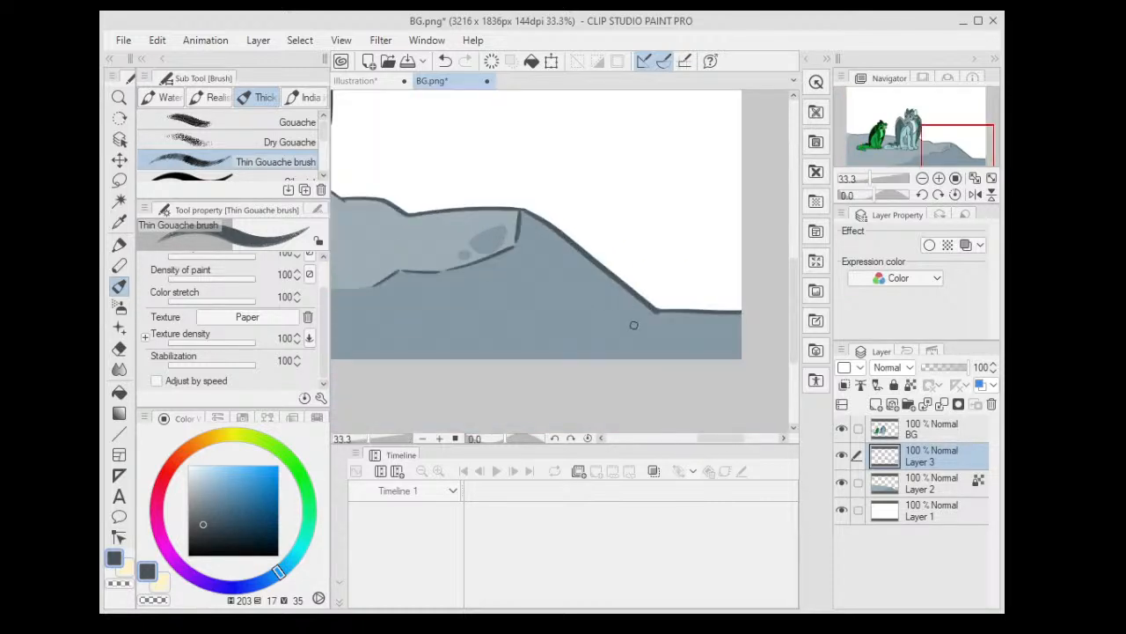
scroll(573, 252, left, 5)
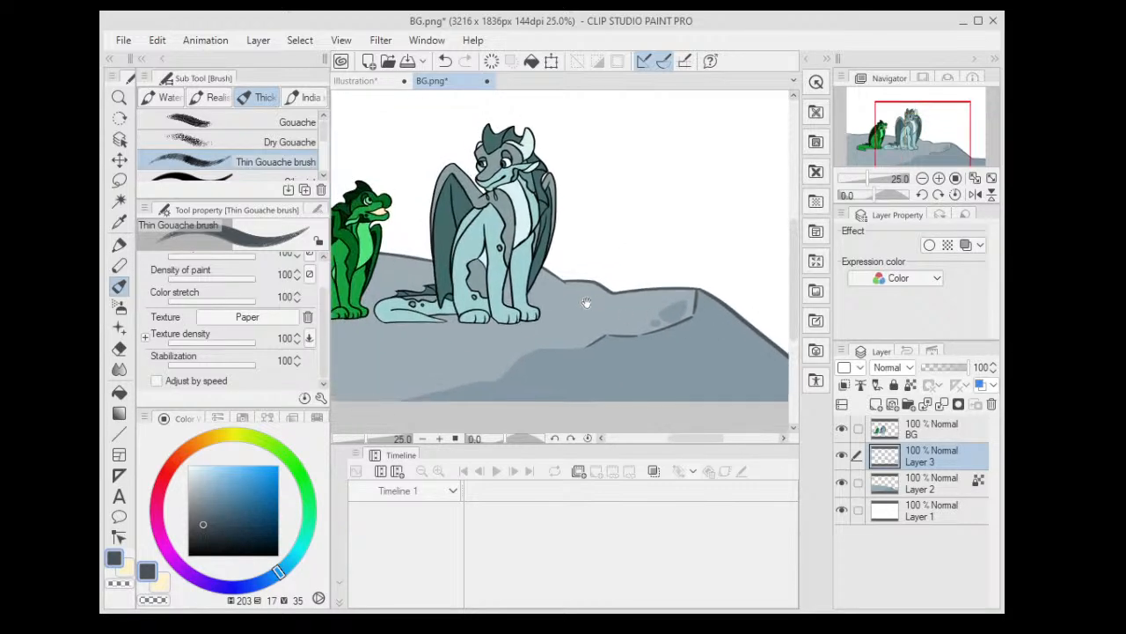
scroll(586, 301, up, 1)
scroll(535, 277, down, 4)
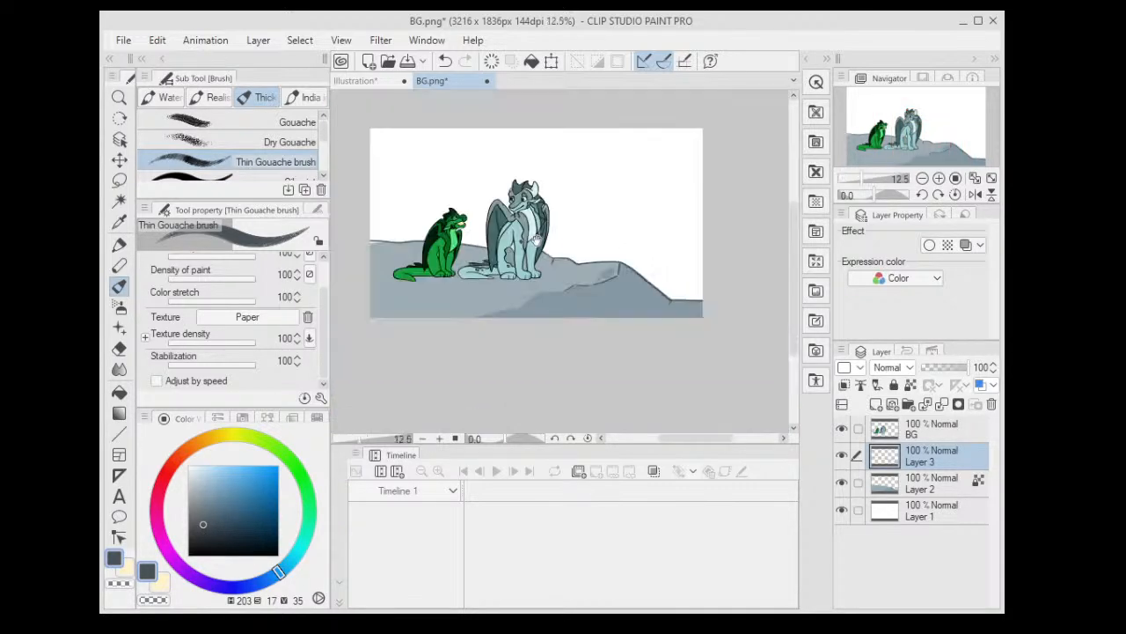
scroll(515, 317, up, 2)
drag(638, 293, 395, 340)
drag(560, 339, 586, 291)
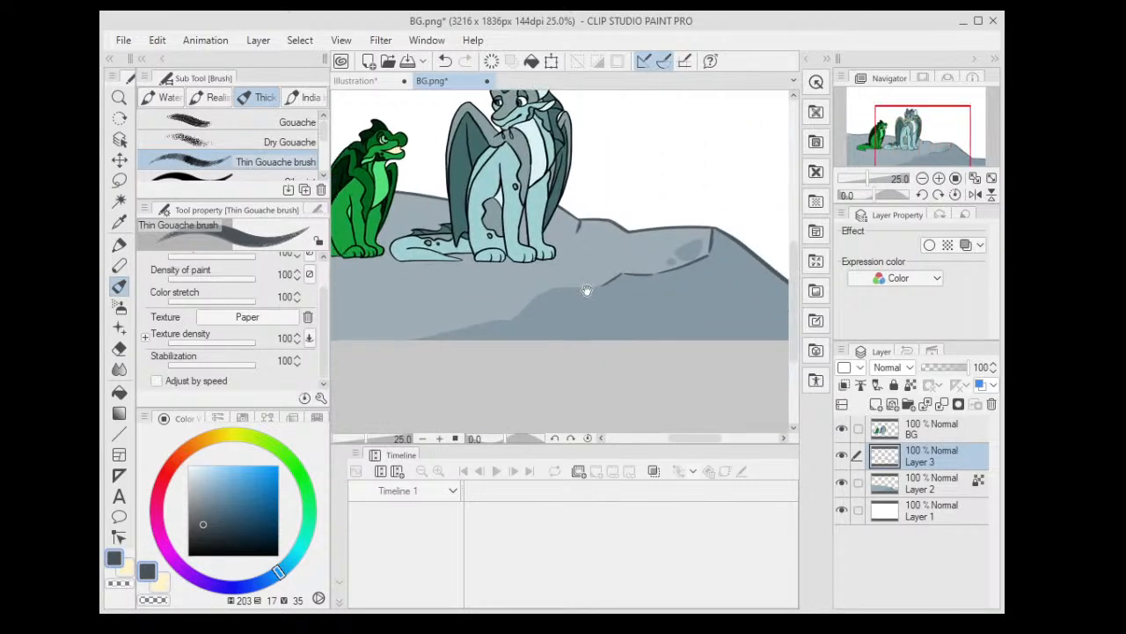
- Draw a softer slate-blue contour line along the lit ground's lower boundary, from the image's bottom edge up the bend below the blue dragon
scroll(586, 291, up, 1)
drag(455, 326, 506, 319)
alt+click(505, 324)
key(ctrl+plus)
click(210, 507)
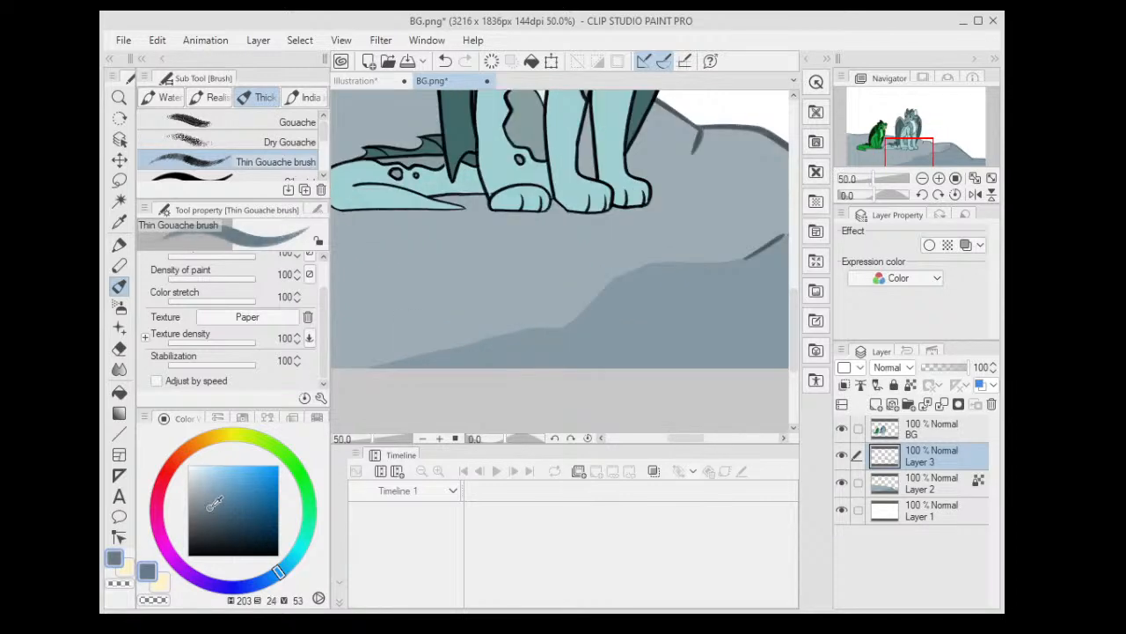
drag(395, 388, 462, 365)
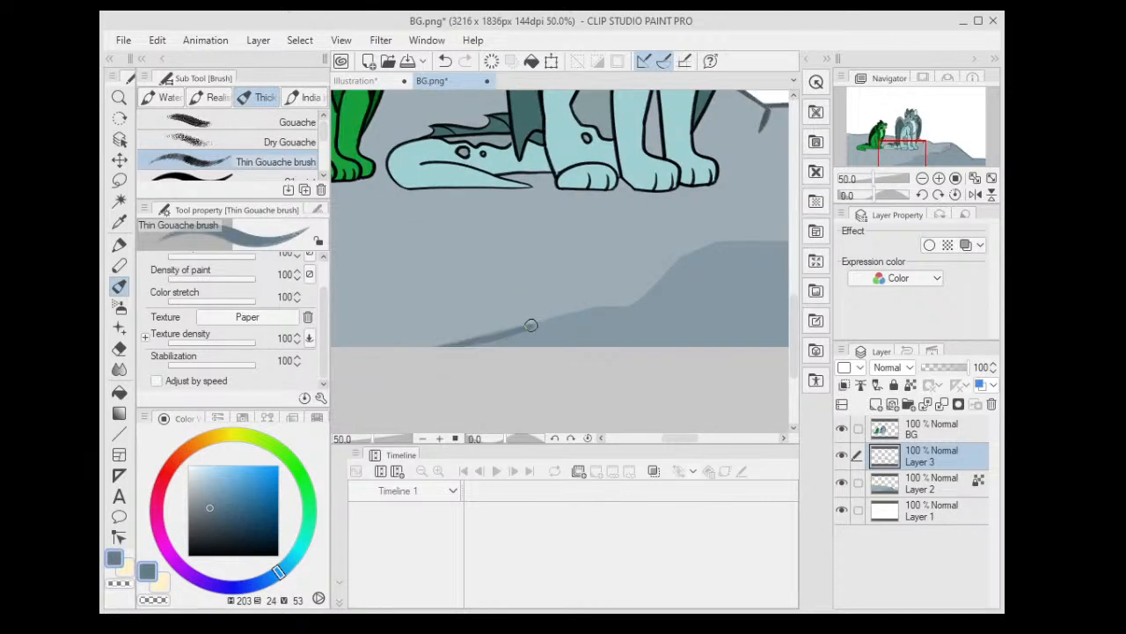
drag(609, 307, 660, 278)
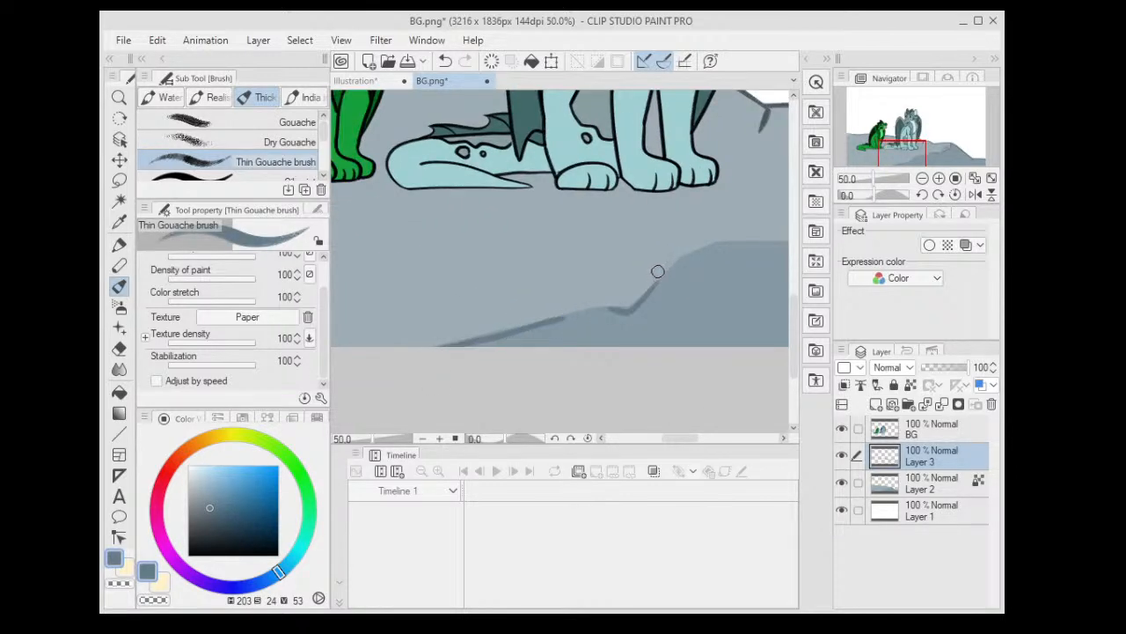
scroll(657, 271, down, 7)
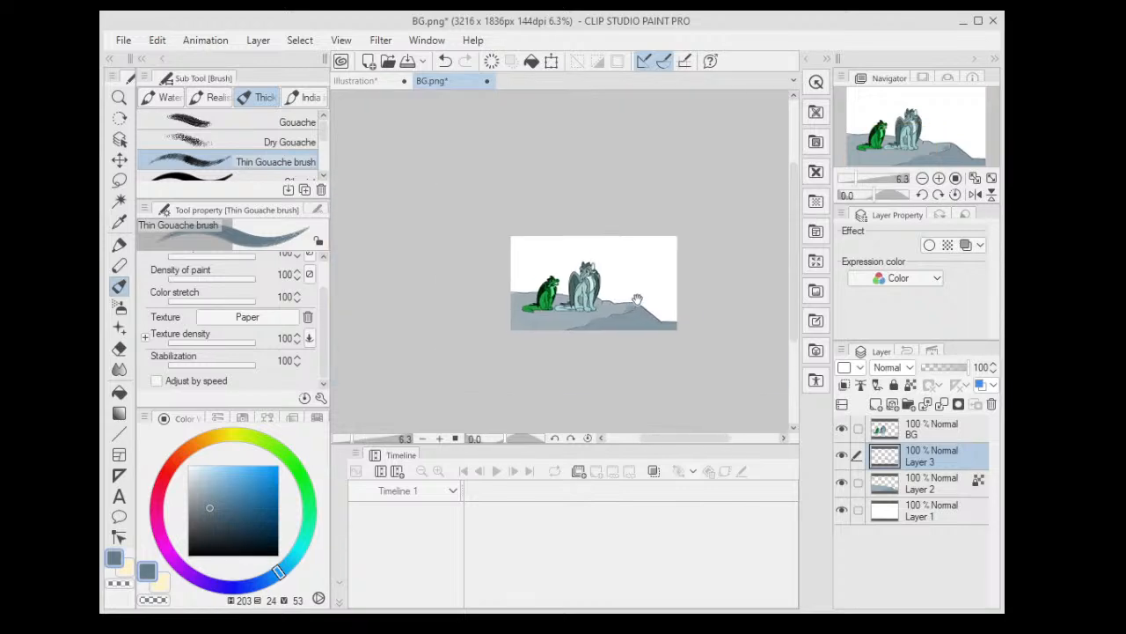
- Paint over the white gap under the ground outline at the image's left border on Layer 2 with the light grey-blue
scroll(529, 297, up, 5)
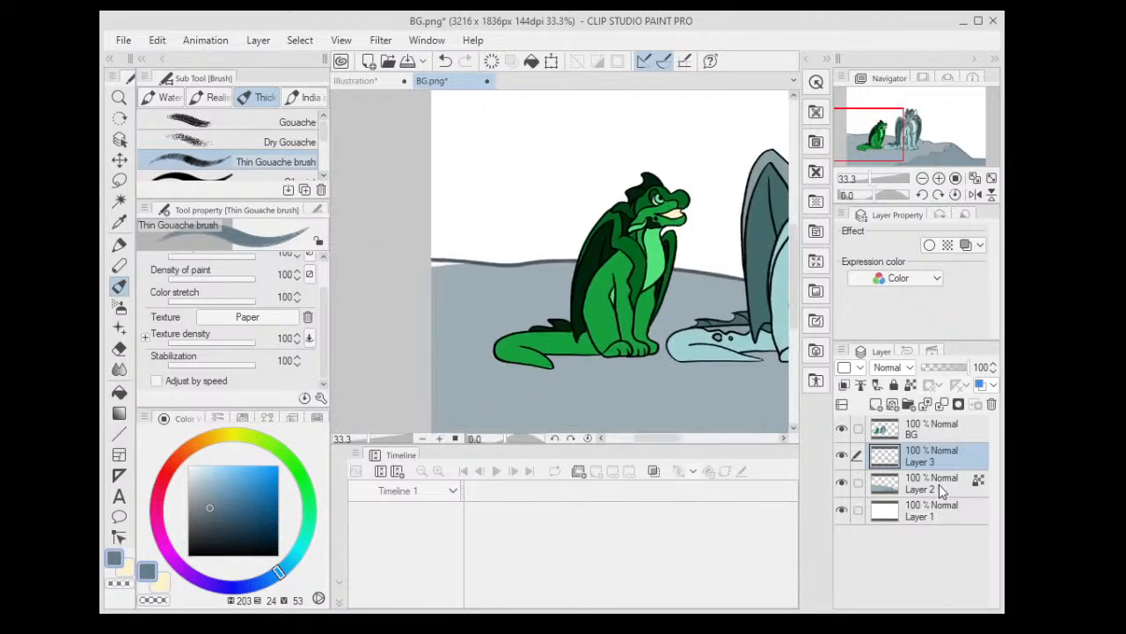
click(939, 491)
scroll(463, 289, up, 2)
scroll(379, 244, up, 3)
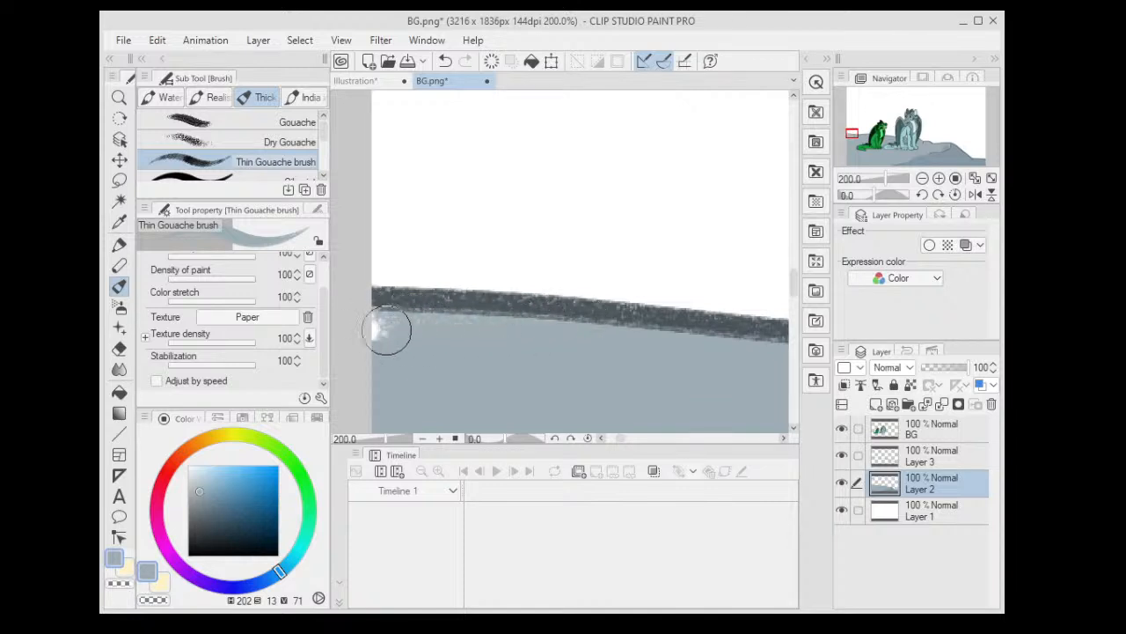
key(ctrl+0)
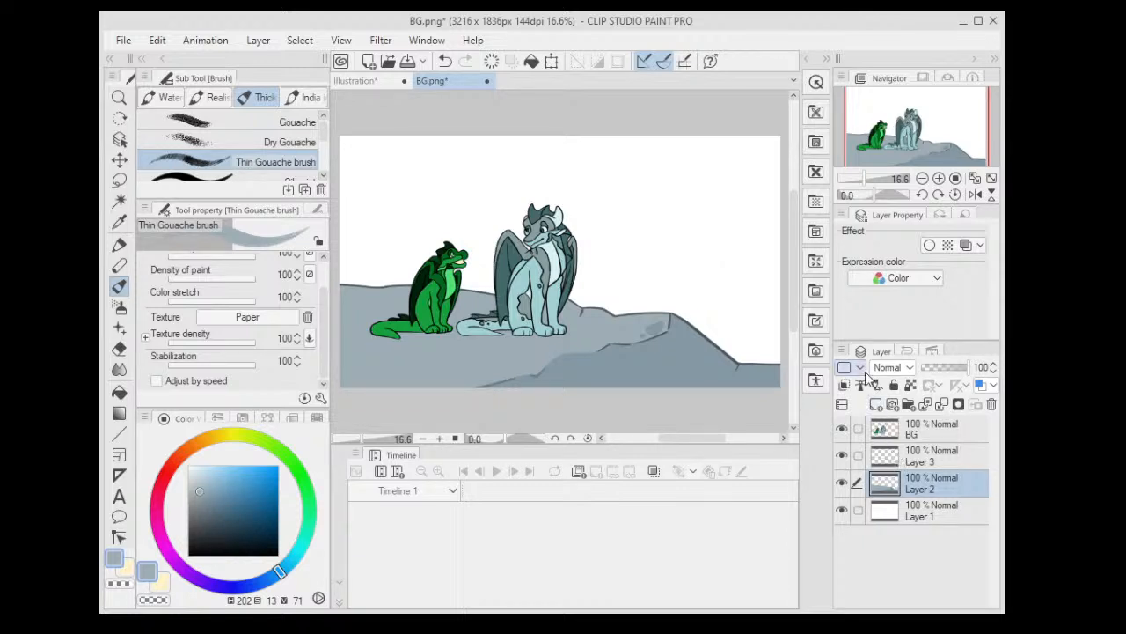
scroll(445, 282, down, 2)
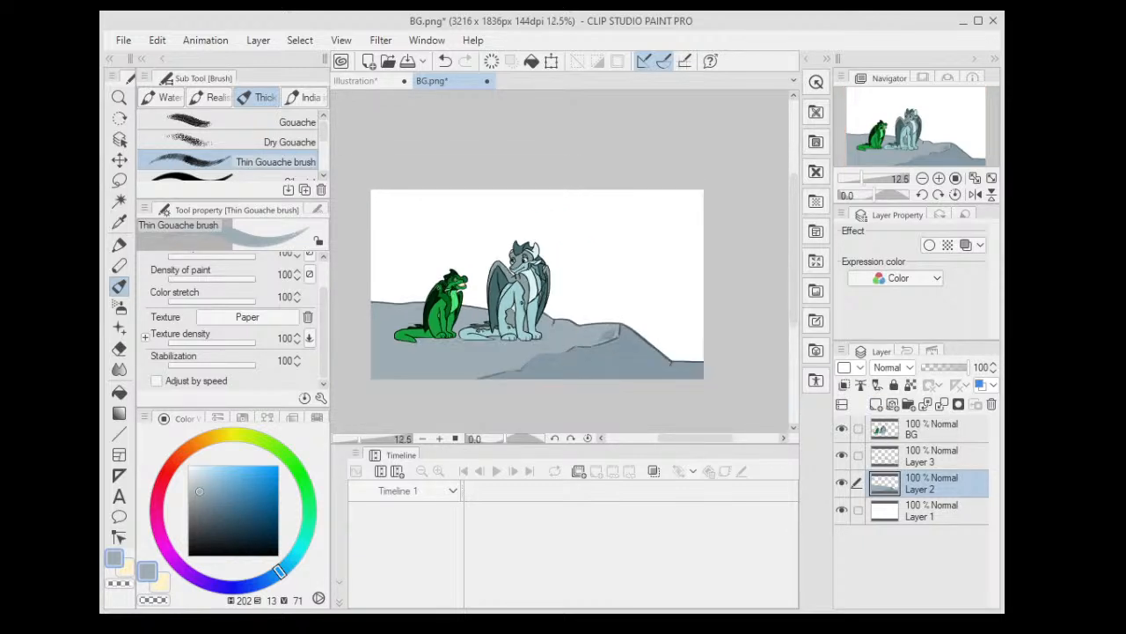
scroll(419, 313, up, 2)
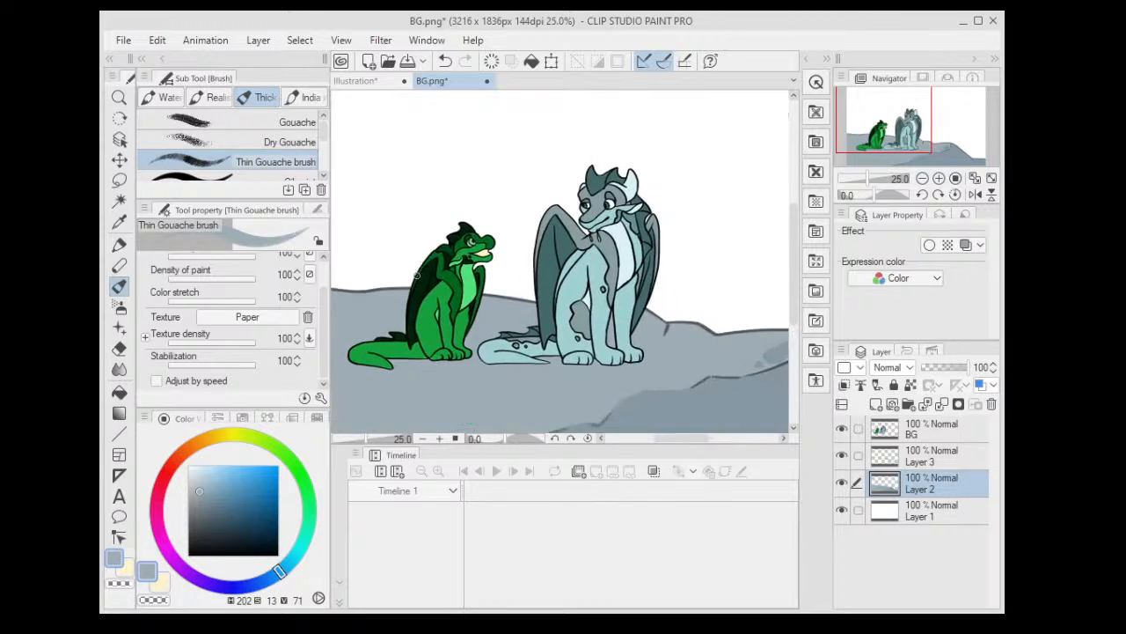
scroll(375, 307, down, 2)
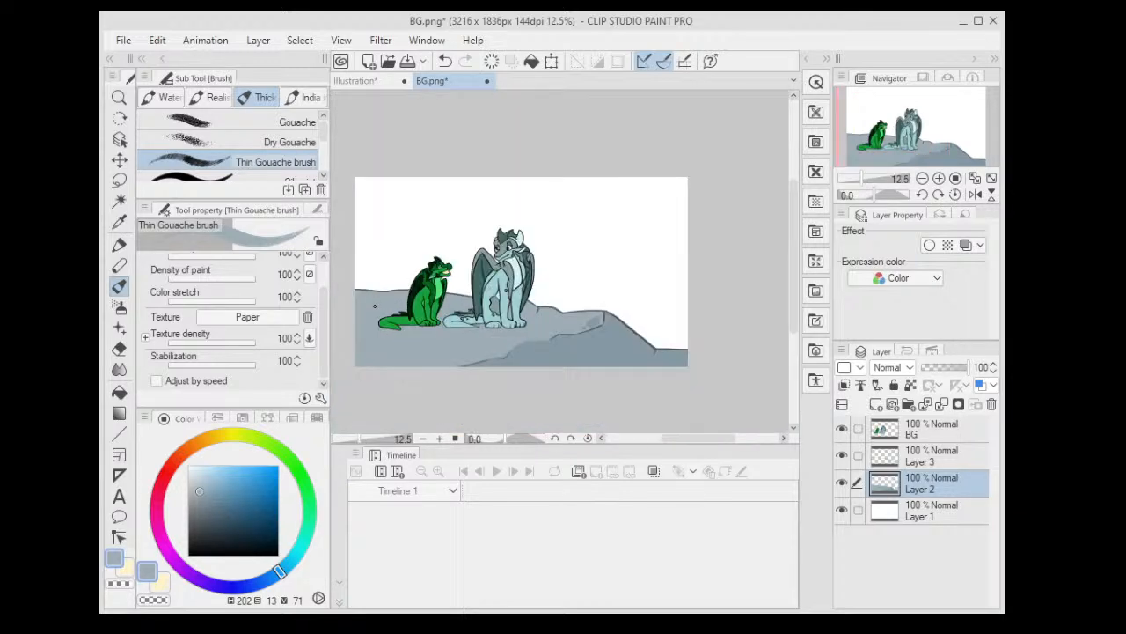
- Add a new layer above Layer 2, clip it to the ground, and pick the darker grey-blue from the rock as paint colour
click(841, 483)
click(843, 483)
click(875, 404)
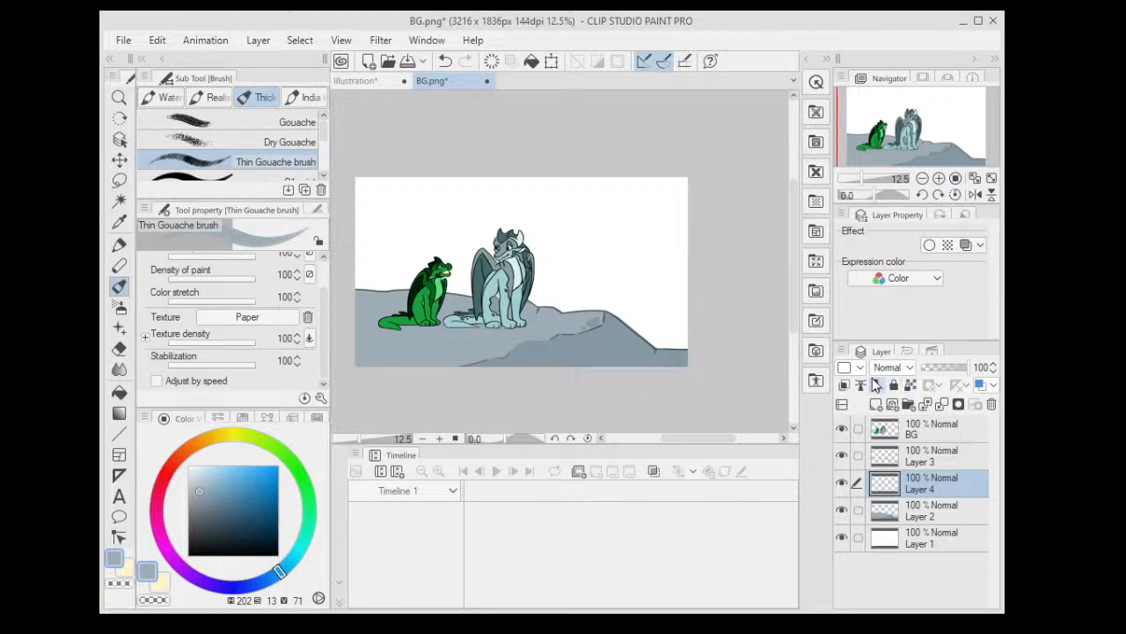
drag(666, 273, 610, 313)
alt+click(531, 376)
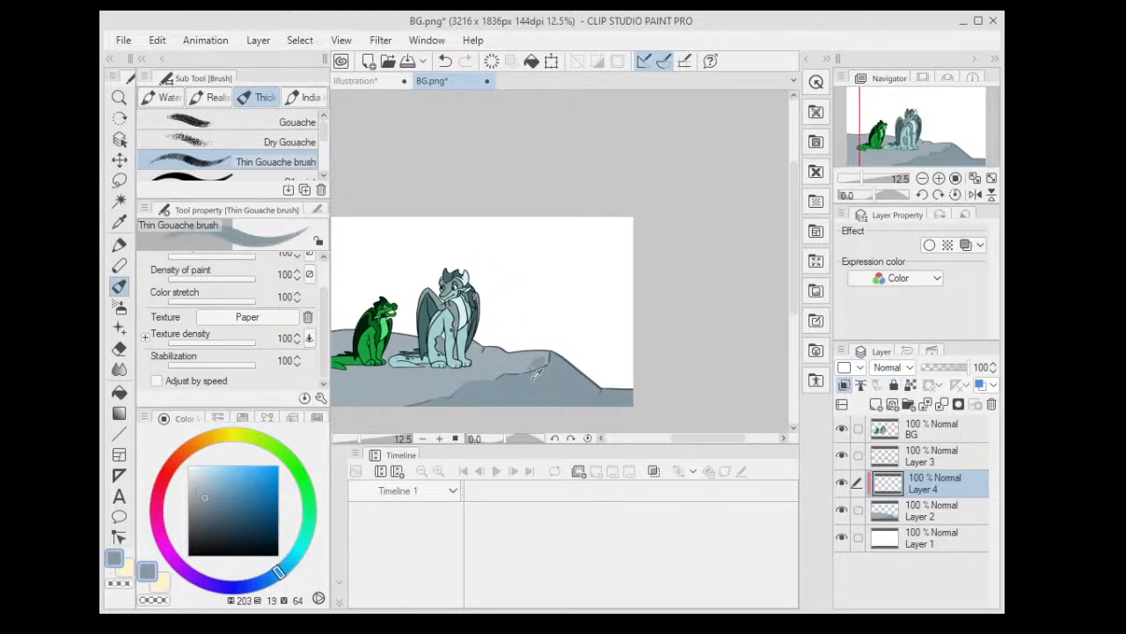
- Set the Thin Gouache brush's stabilization to 0 and the new layer's blending mode to Multiply
click(119, 244)
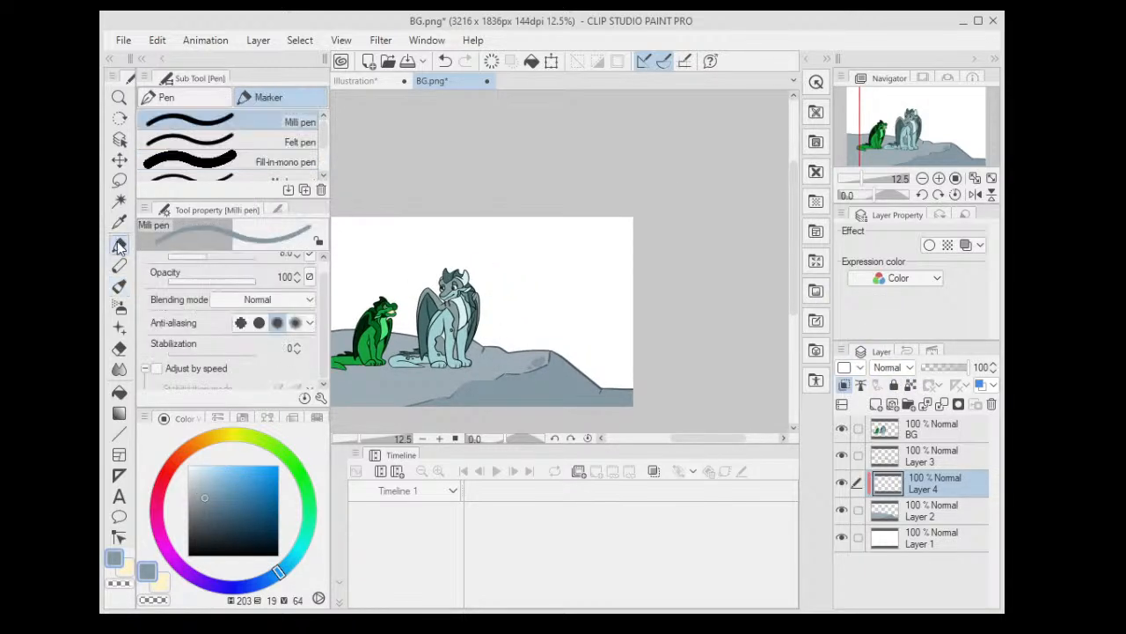
click(119, 286)
drag(216, 384, 168, 384)
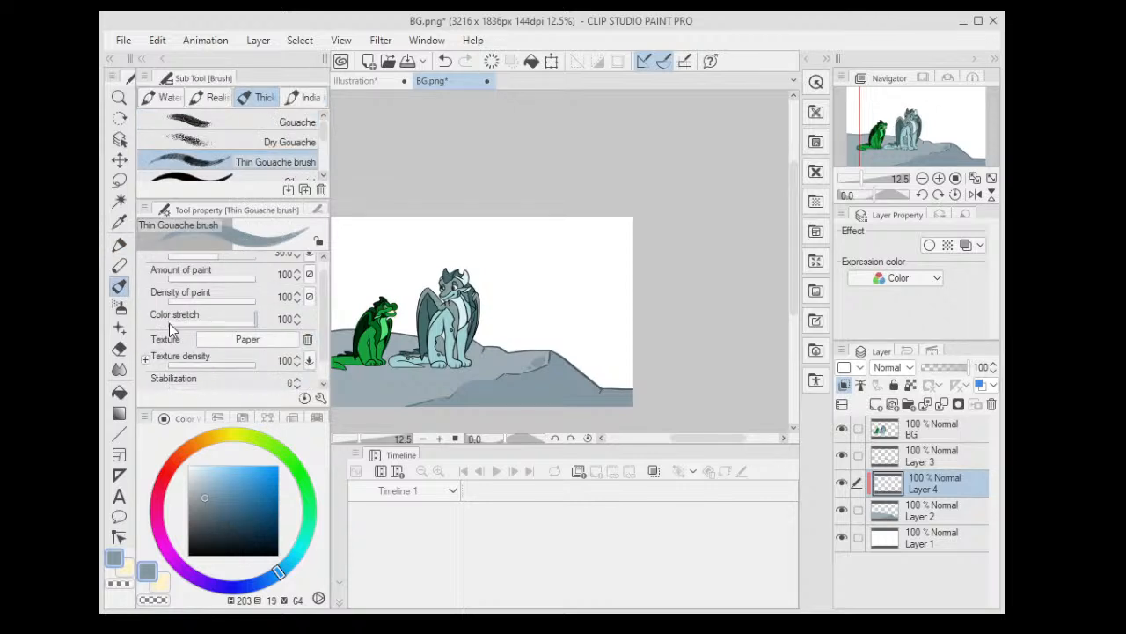
scroll(259, 244, up, 1)
mouse_move(558, 259)
mouse_down()
mouse_move(481, 297)
mouse_move(504, 335)
mouse_up()
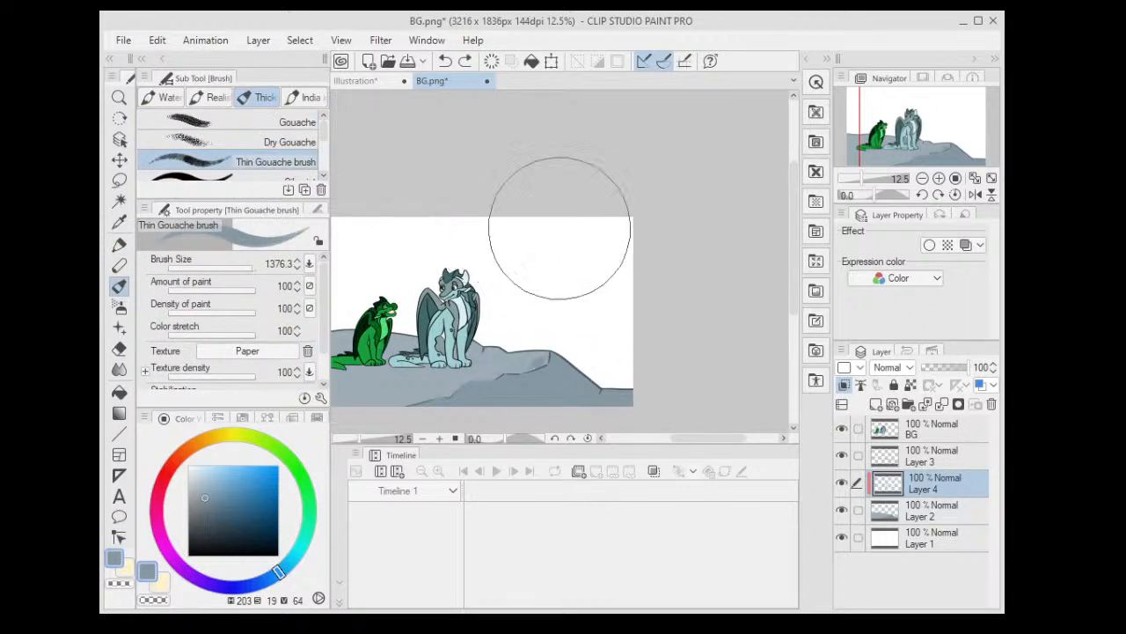
click(901, 53)
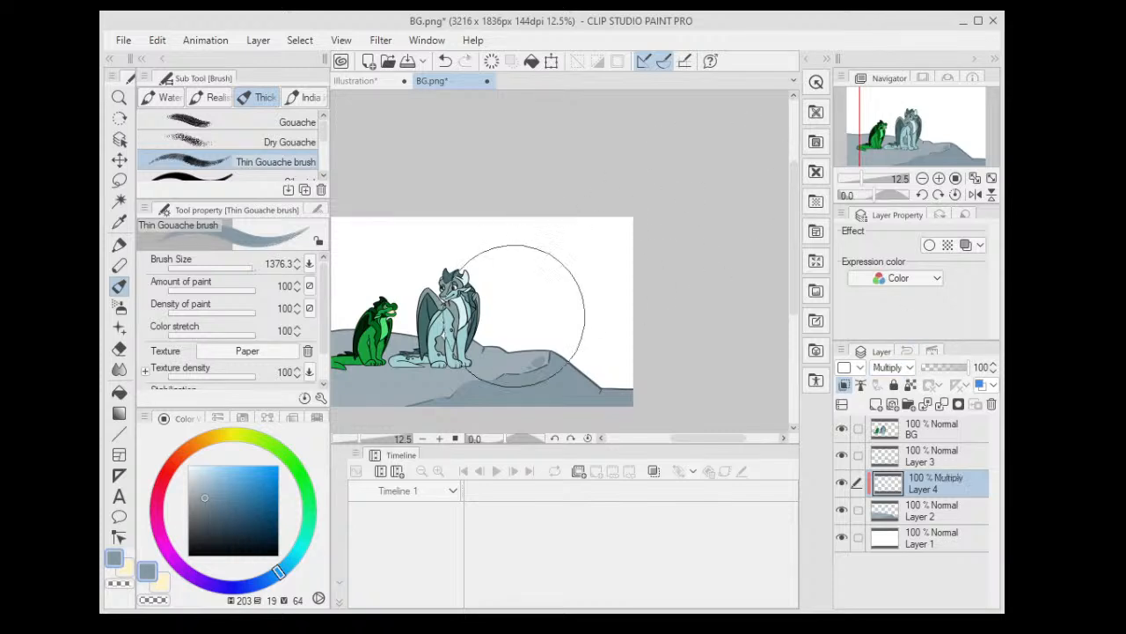
- Try shading the right-hand hill with a brush of size 1376.3 on the Multiply layer
drag(489, 340, 632, 384)
drag(565, 260, 593, 236)
scroll(593, 236, up, 2)
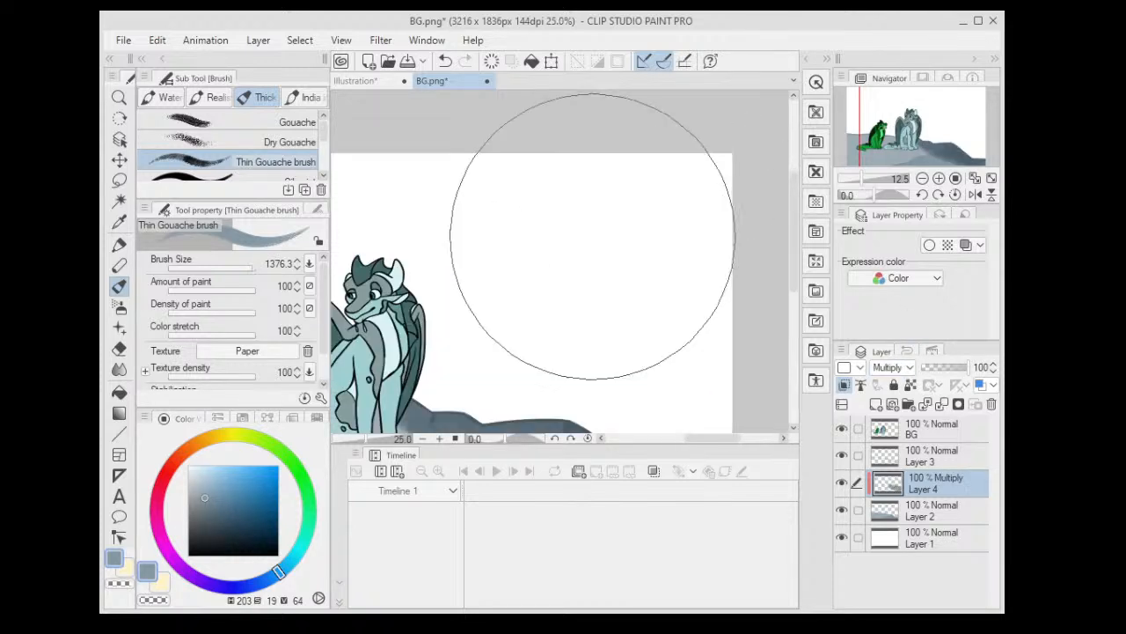
key(ctrl+z)
drag(524, 319, 579, 236)
- Set the Thin Gouache brush size to 492.5 and hide the dragons' layer
click(240, 267)
drag(239, 266, 244, 267)
scroll(546, 265, down, 2)
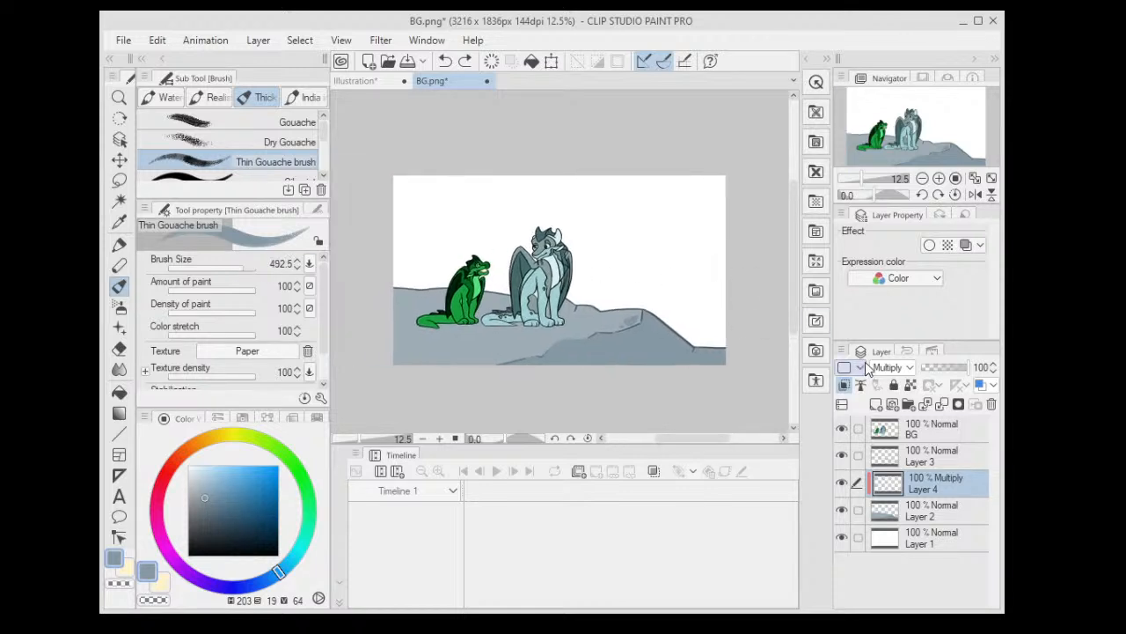
click(841, 429)
scroll(516, 269, up, 1)
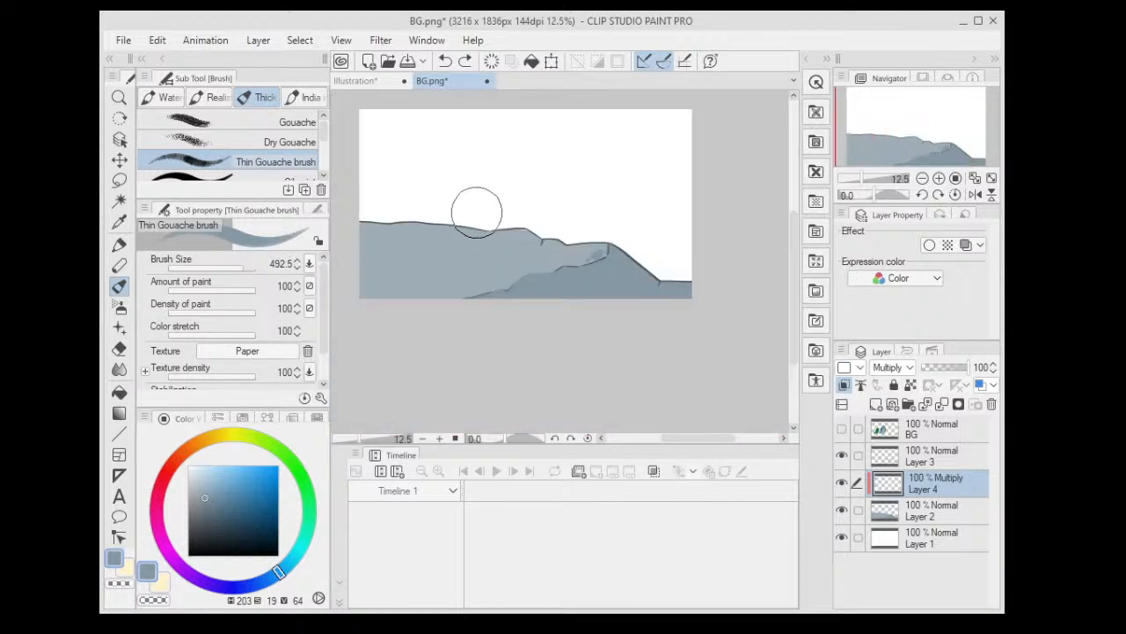
- Paint a dark shadow band on the Multiply layer from the ridge beside the dip, along the lit face's lower boundary and down the peak's slope
mouse_move(478, 206)
mouse_down()
mouse_move(543, 231)
mouse_move(564, 259)
mouse_move(502, 291)
mouse_up()
key(ctrl+z)
mouse_move(506, 236)
mouse_down()
mouse_move(557, 257)
mouse_move(502, 290)
mouse_move(618, 256)
mouse_move(685, 299)
mouse_up()
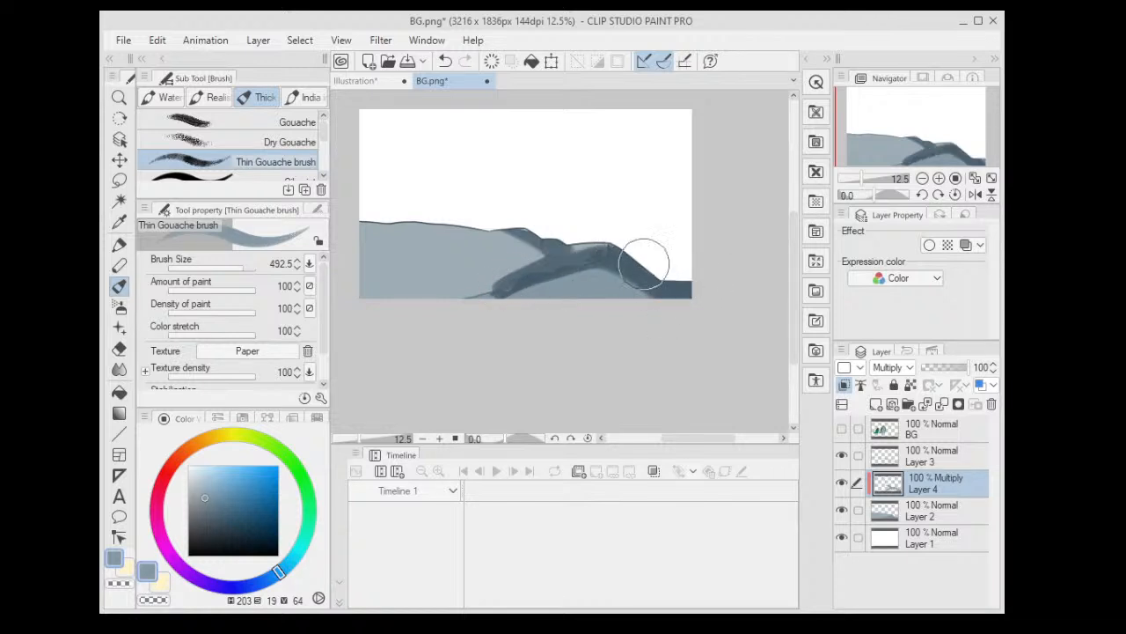
- Try softening the shadow's edges with the Blend tool at size 200 and compare the result with the dragons shown
key(r)
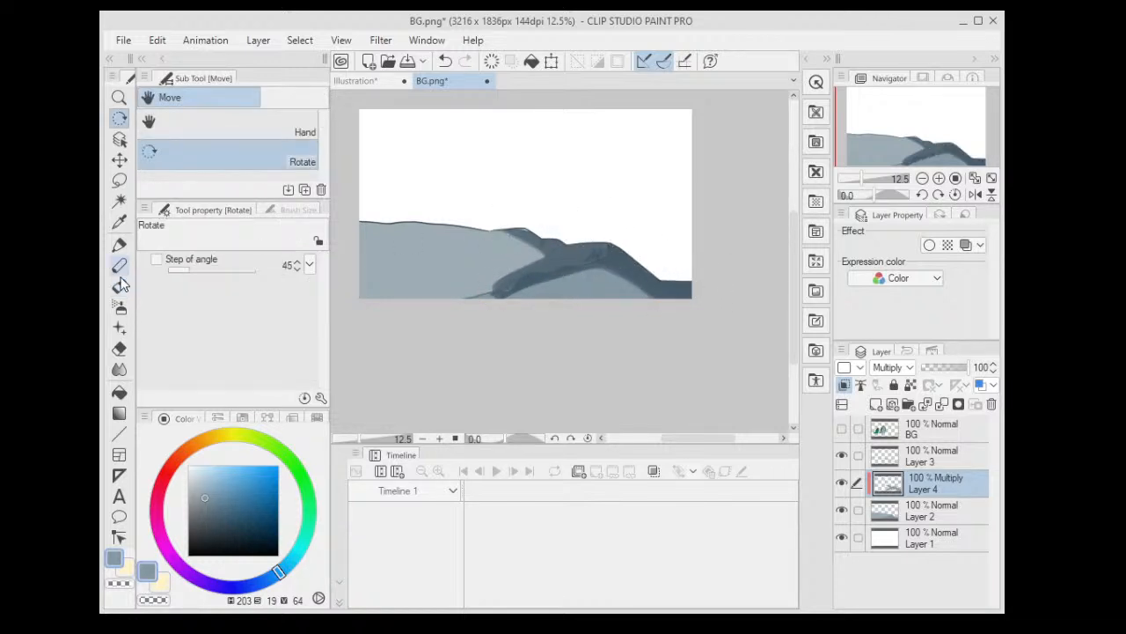
click(120, 369)
key(ctrl+plus)
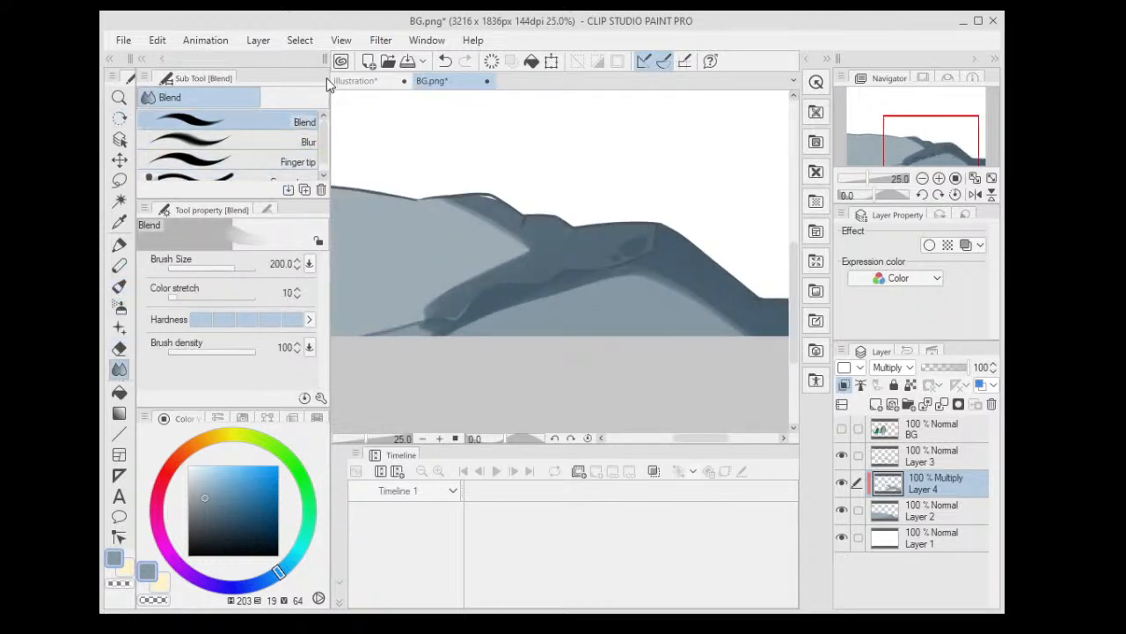
mouse_move(324, 140)
mouse_down()
mouse_move(328, 154)
mouse_move(324, 137)
mouse_up()
mouse_move(445, 206)
mouse_down()
mouse_move(503, 222)
mouse_move(448, 303)
mouse_move(446, 201)
mouse_move(526, 232)
mouse_move(432, 299)
mouse_up()
key(ctrl+minus)
key(ctrl+minus)
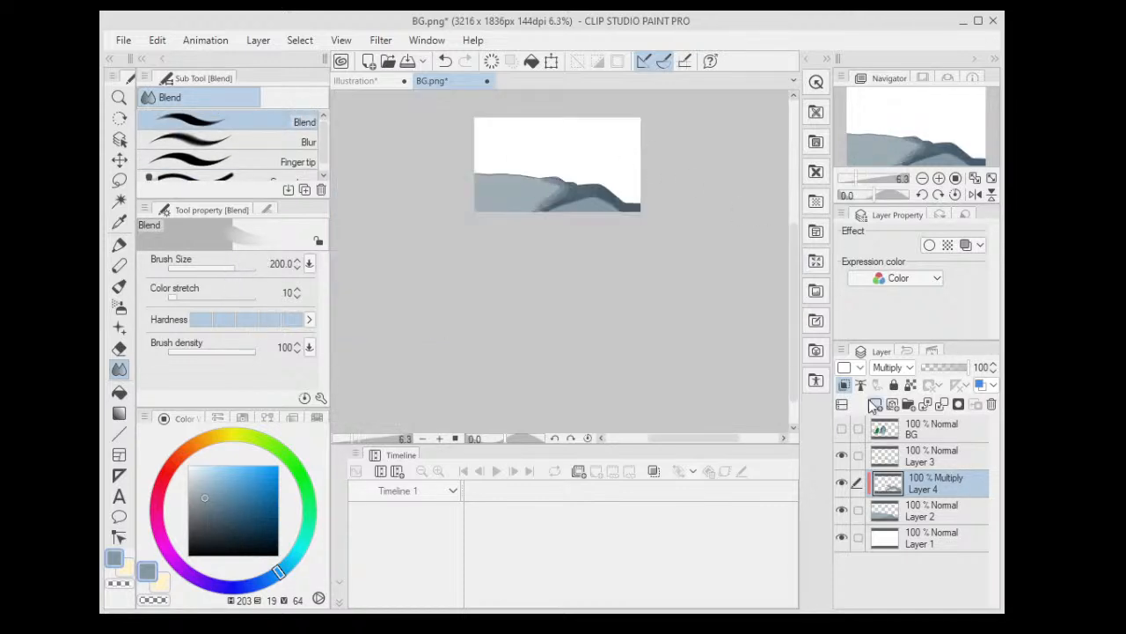
click(842, 429)
click(842, 429)
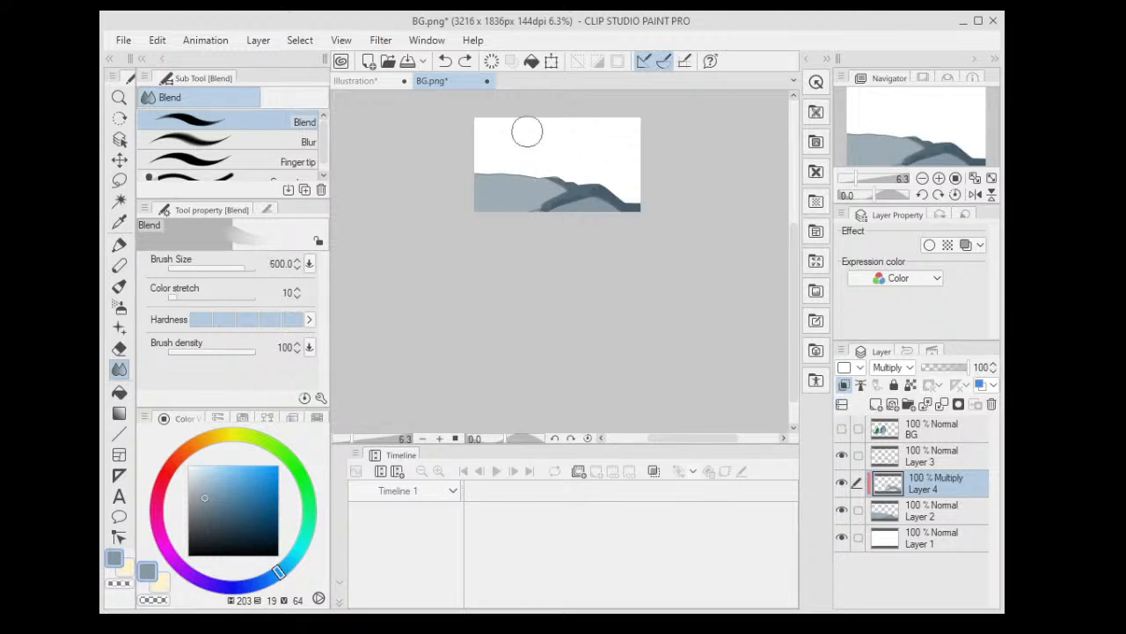
key(o)
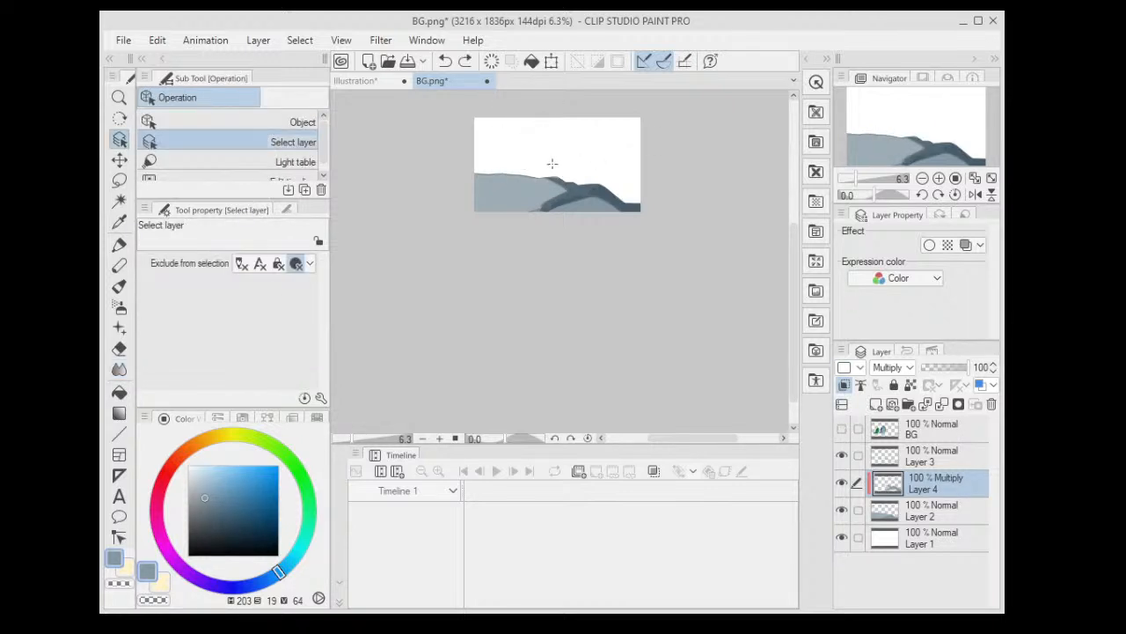
drag(551, 164, 550, 246)
scroll(545, 218, up, 4)
scroll(545, 213, up, 1)
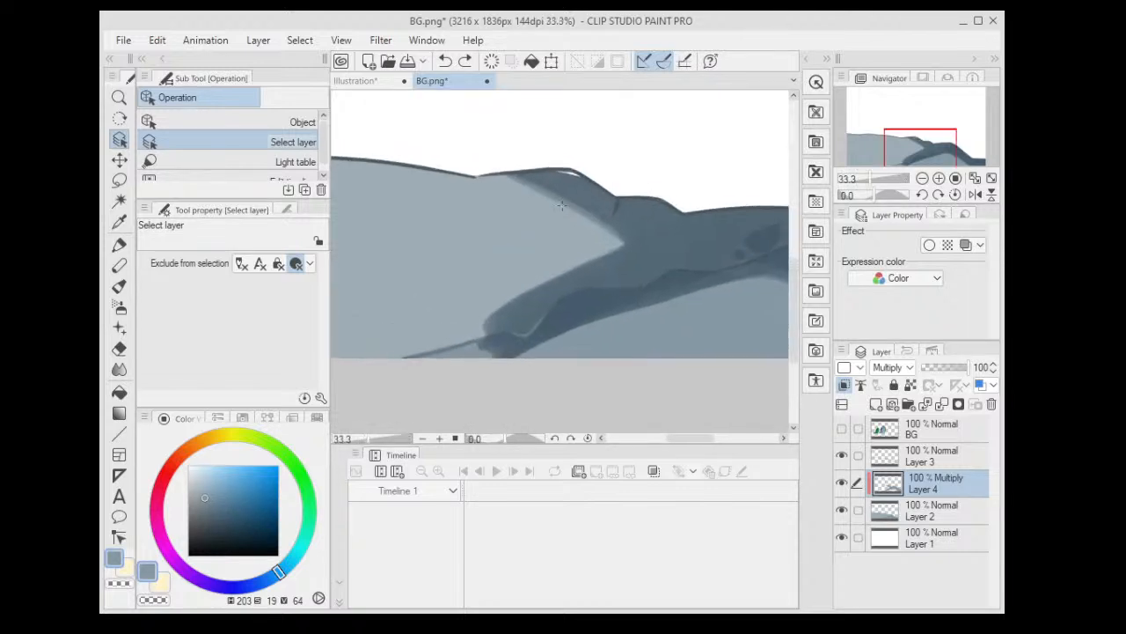
drag(551, 185, 507, 284)
- Soften the shadow edges across the ground and the right-hand hill with the Blend tool at size 600
click(119, 368)
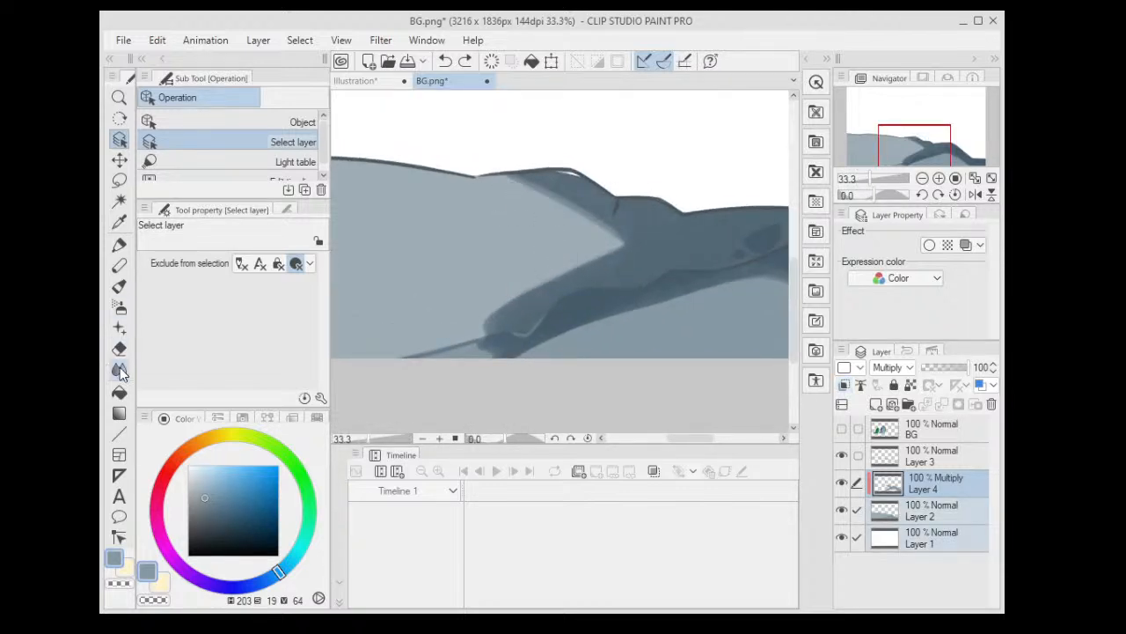
scroll(533, 236, down, 1)
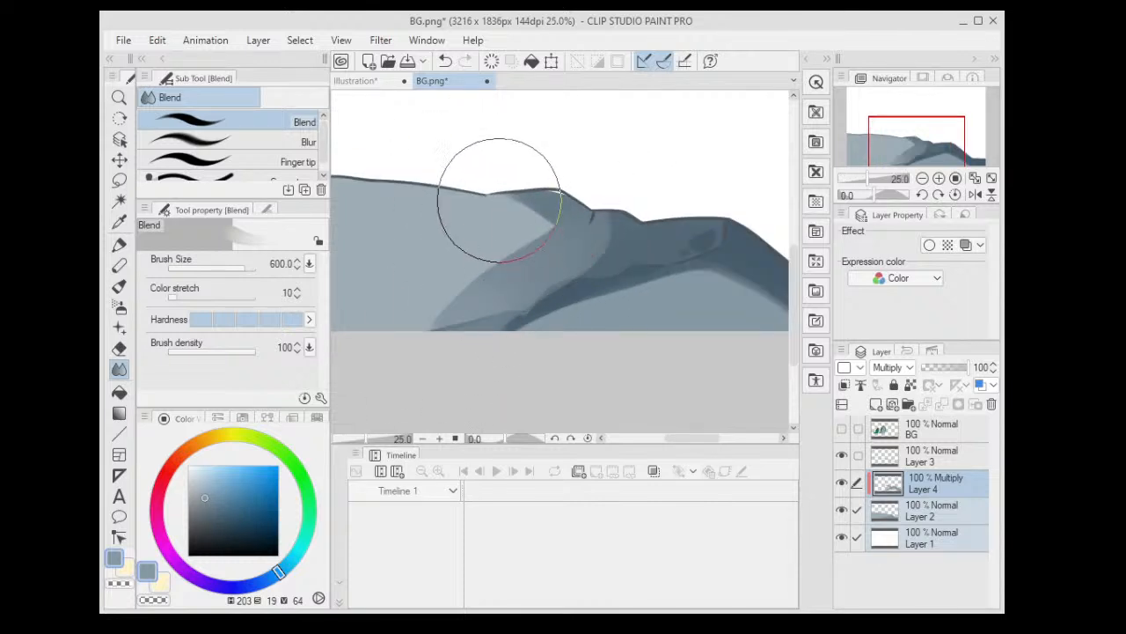
scroll(449, 283, down, 2)
mouse_move(472, 303)
mouse_down()
mouse_move(595, 297)
mouse_move(672, 321)
mouse_move(587, 280)
mouse_move(517, 278)
mouse_move(622, 289)
mouse_move(564, 254)
mouse_move(477, 309)
mouse_move(560, 273)
mouse_move(636, 305)
mouse_move(580, 290)
mouse_move(479, 310)
mouse_move(637, 306)
mouse_move(569, 284)
mouse_move(635, 304)
mouse_move(595, 262)
mouse_move(504, 280)
mouse_move(526, 259)
mouse_move(628, 262)
mouse_up()
key(ctrl+minus)
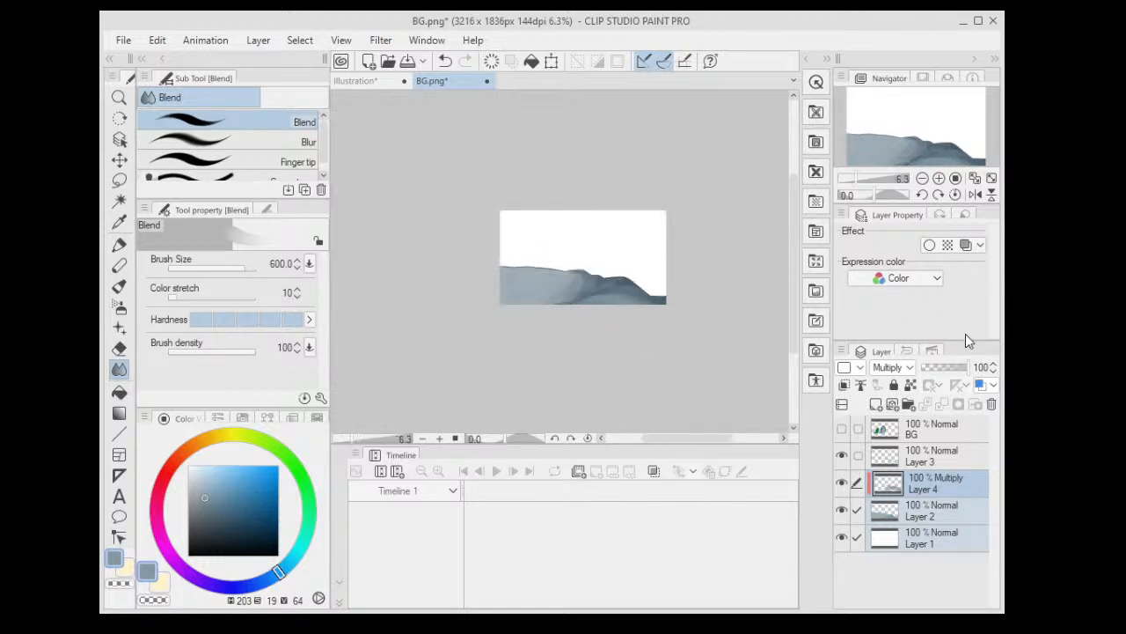
- Try to lower the opacity of the selected ground and shadow layers together
key(ctrl+plus)
key(ctrl+plus)
drag(965, 368, 941, 368)
key(ctrl+z)
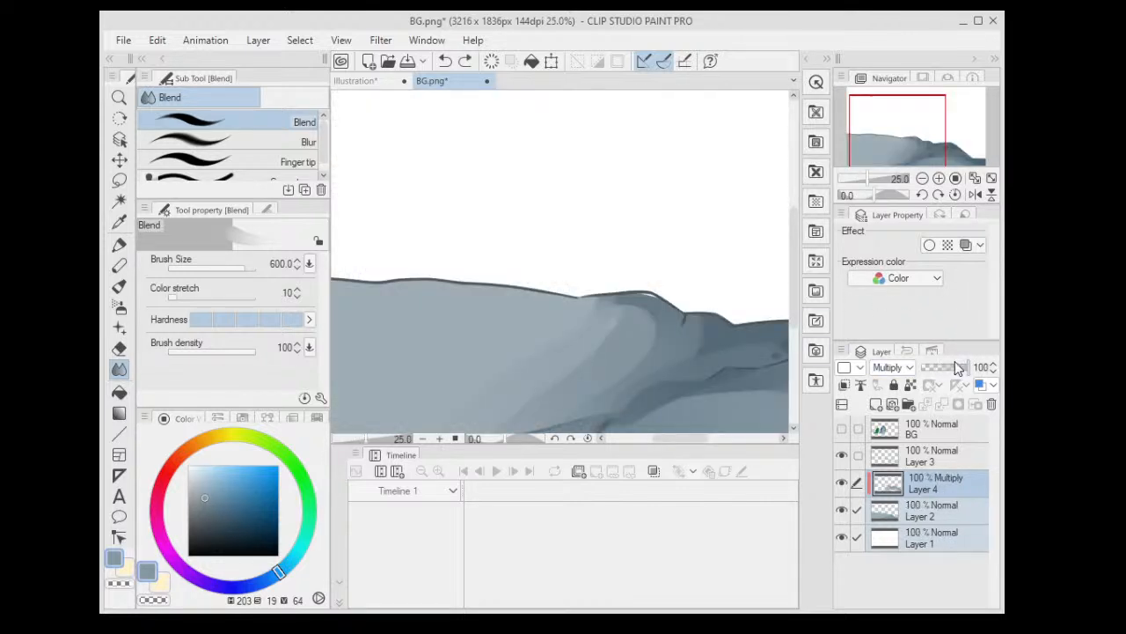
- Select only the Multiply shadow layer and reduce its opacity to 30%
click(946, 482)
key(ctrl+minus)
key(ctrl+minus)
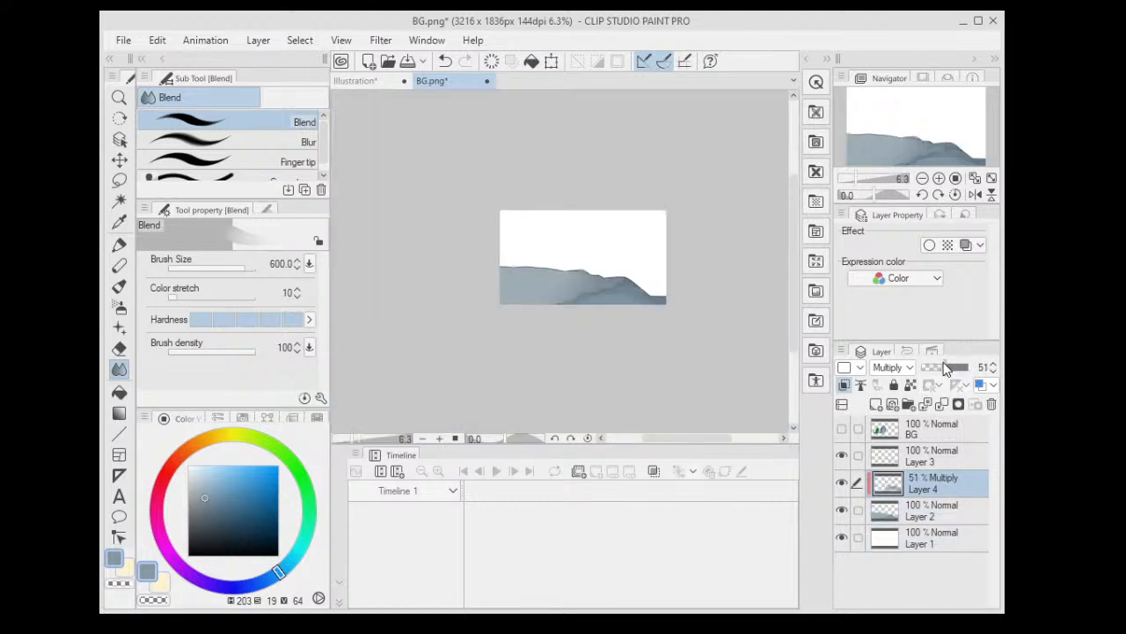
drag(949, 368, 932, 368)
key(ctrl+plus)
key(ctrl+plus)
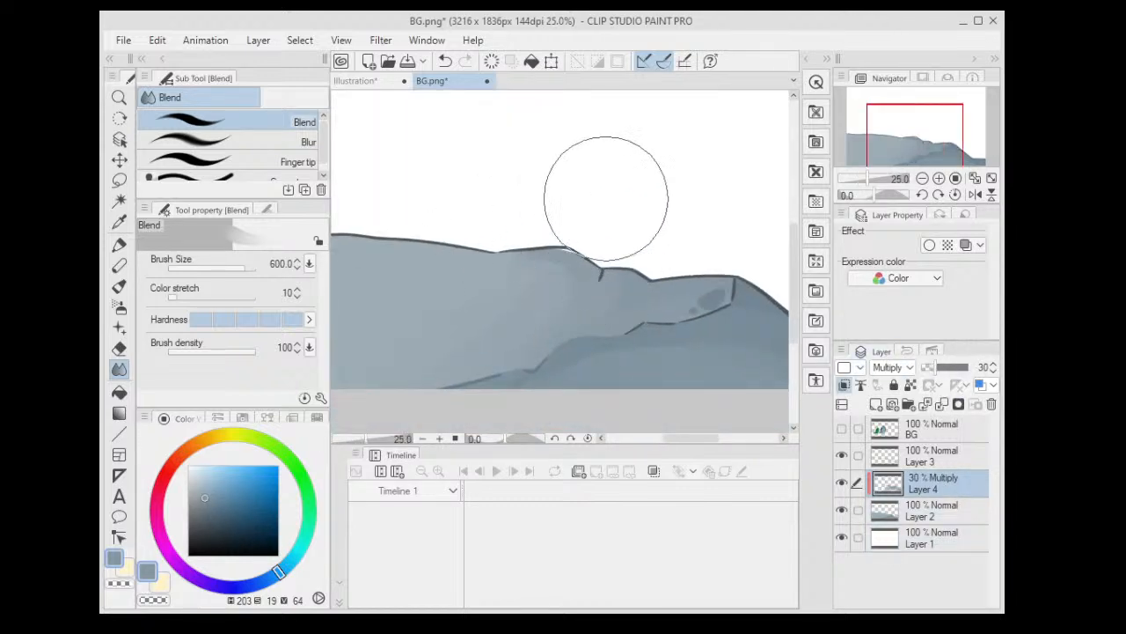
- Paint more shadow with the Thin Gouache brush at size 492.5 below the lit face's lower boundary and around the peak's slope
click(120, 247)
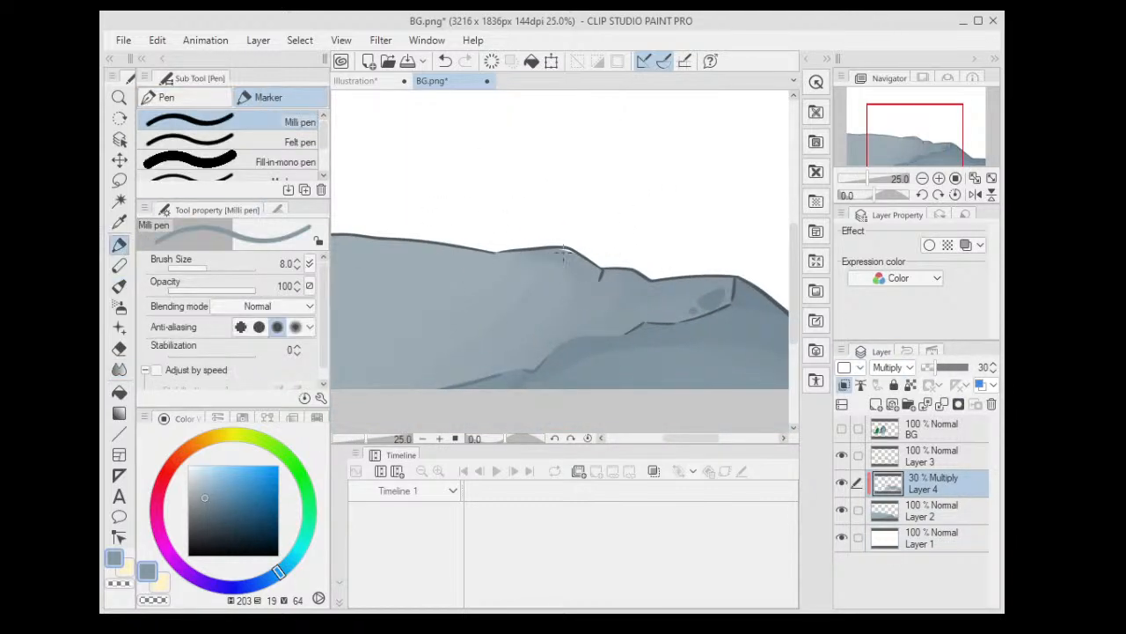
click(119, 290)
key(ctrl+minus)
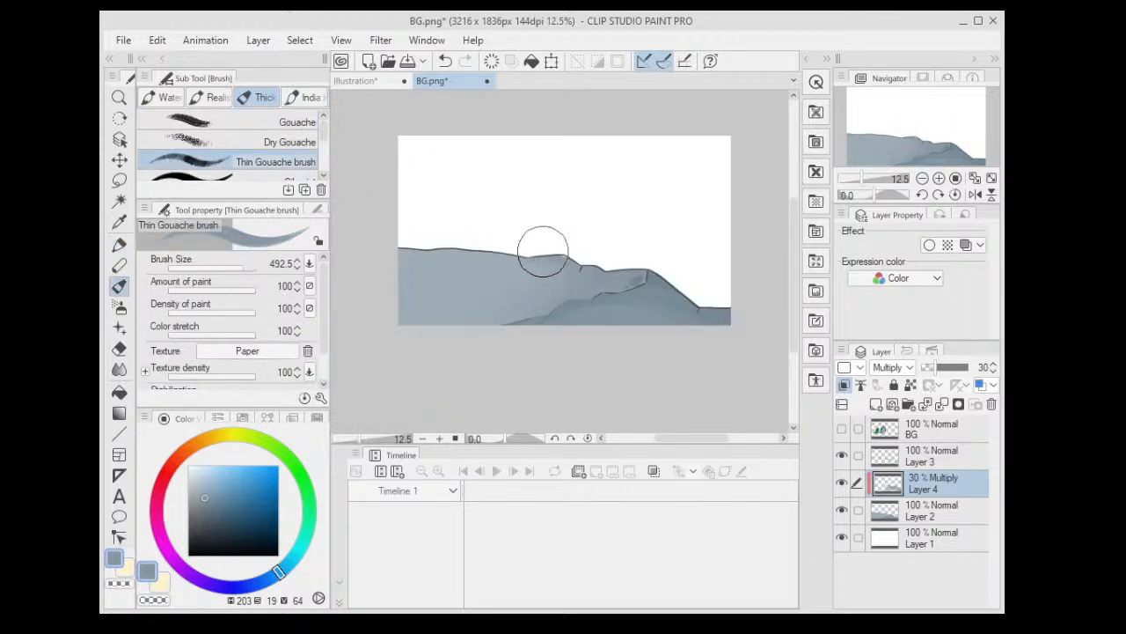
mouse_move(535, 313)
mouse_down()
mouse_move(599, 293)
mouse_move(573, 256)
mouse_move(620, 269)
mouse_move(617, 292)
mouse_move(603, 292)
mouse_move(652, 284)
mouse_up()
key(r)
scroll(574, 271, up, 1)
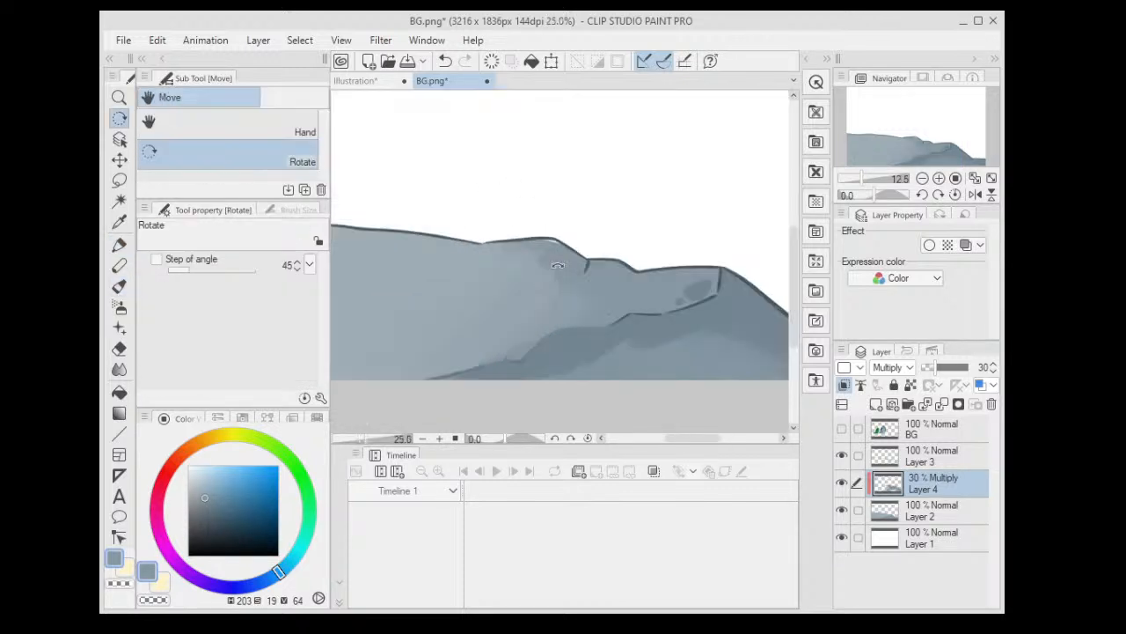
- Soften the shadow beneath the middle ridge with the Blend tool at size 300 and show the dragon layer again
click(117, 373)
key(bracketleft)
key(bracketleft)
key(bracketleft)
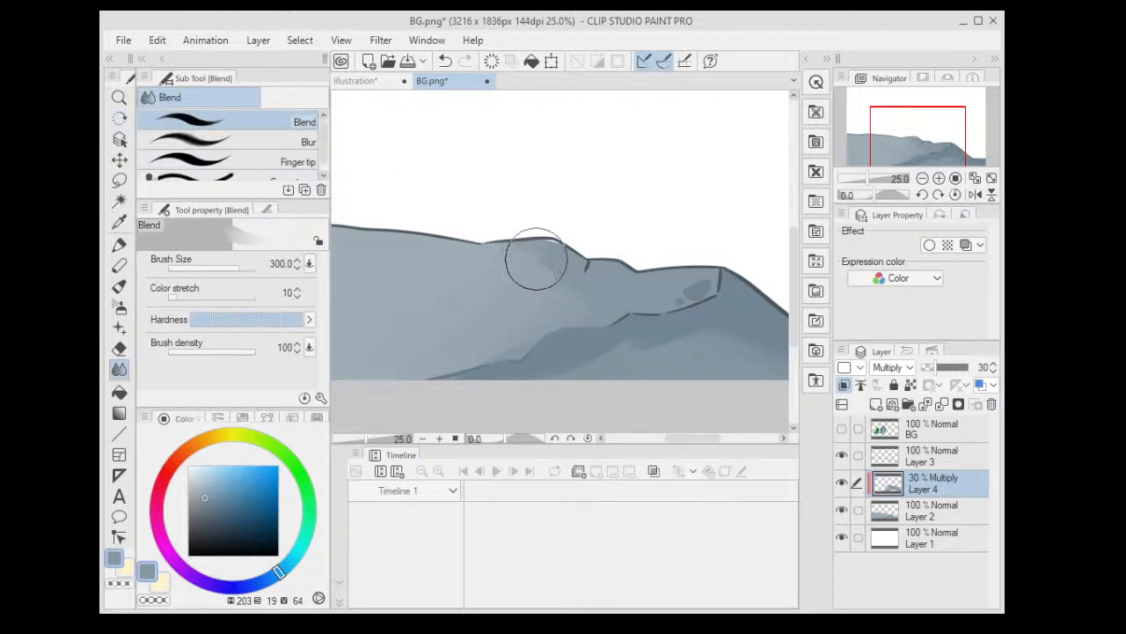
mouse_move(536, 258)
mouse_down()
mouse_move(555, 324)
mouse_move(513, 319)
mouse_up()
drag(659, 304, 554, 281)
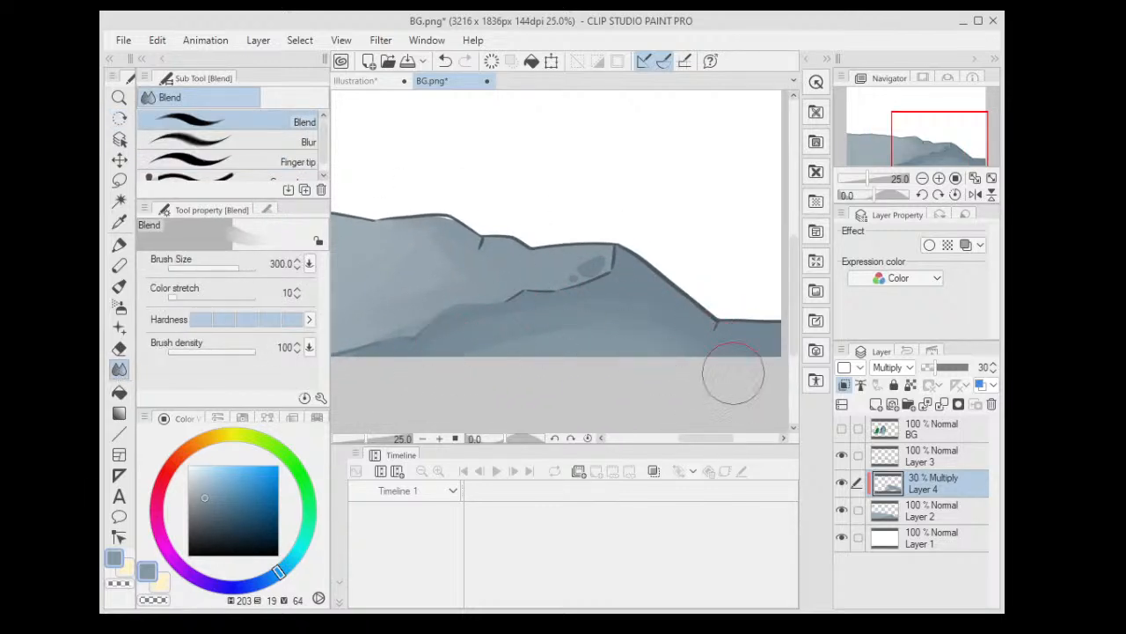
scroll(687, 343, down, 1)
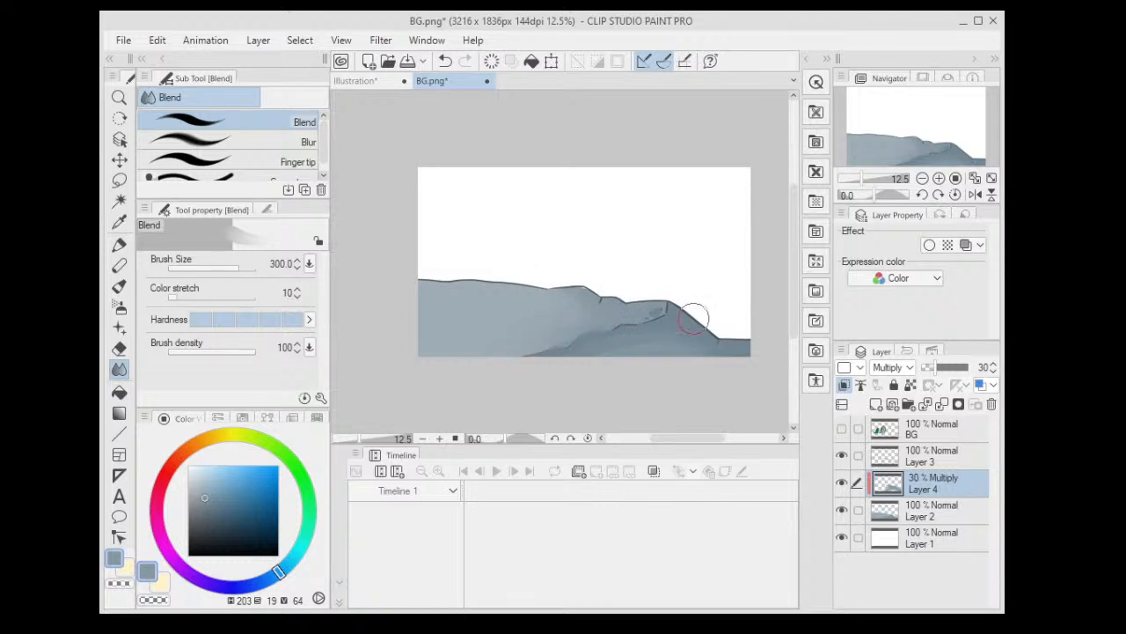
click(841, 429)
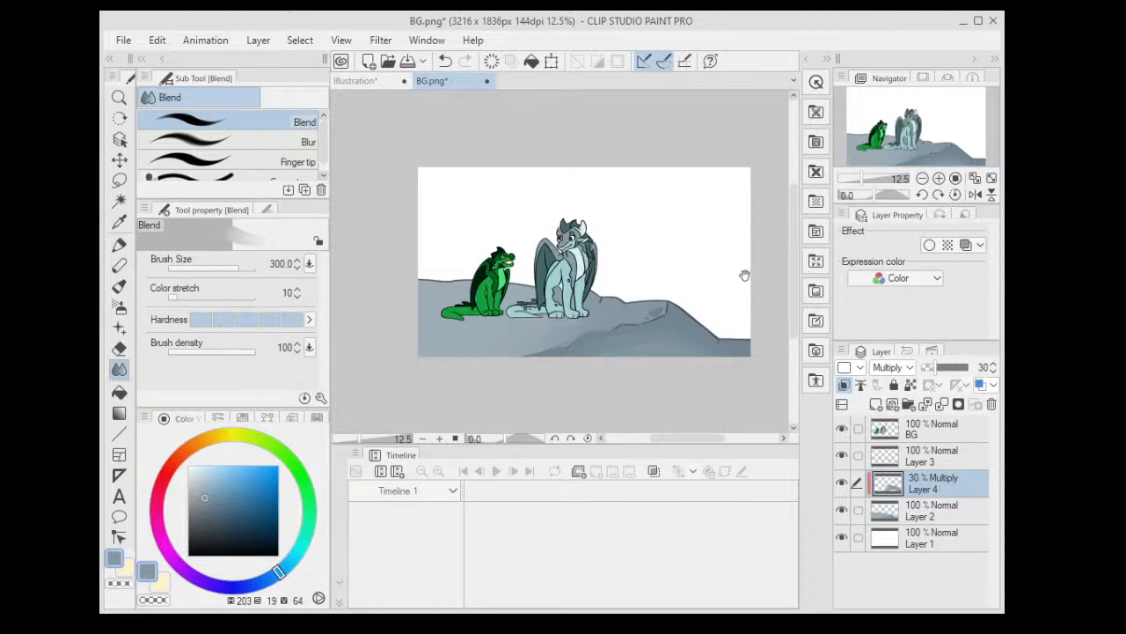
drag(745, 276, 728, 306)
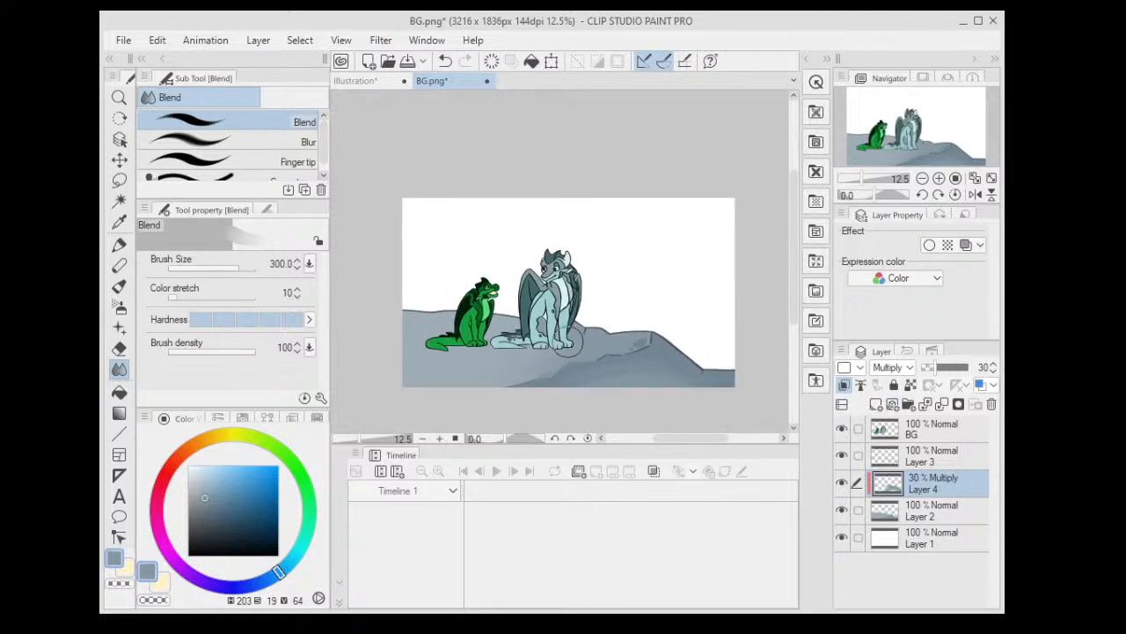
- Fill the two dragons' silhouettes with dark blue (H 203, S 79, V 38) on a new layer above the clipped shadow layer
click(921, 443)
ctrl+click(894, 435)
click(921, 456)
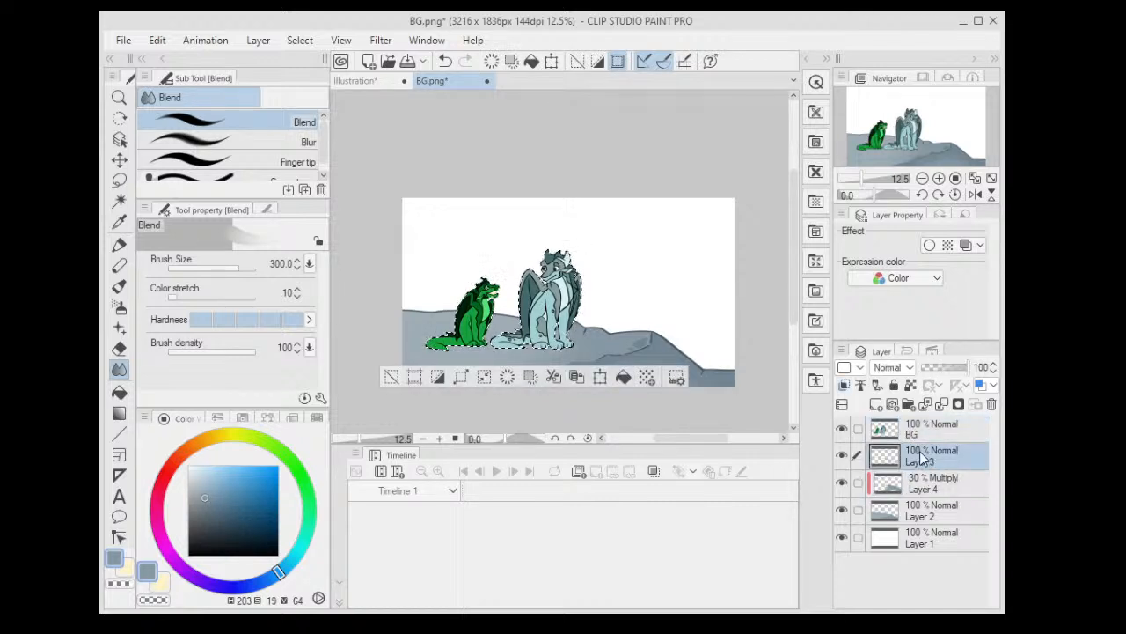
click(918, 486)
click(876, 404)
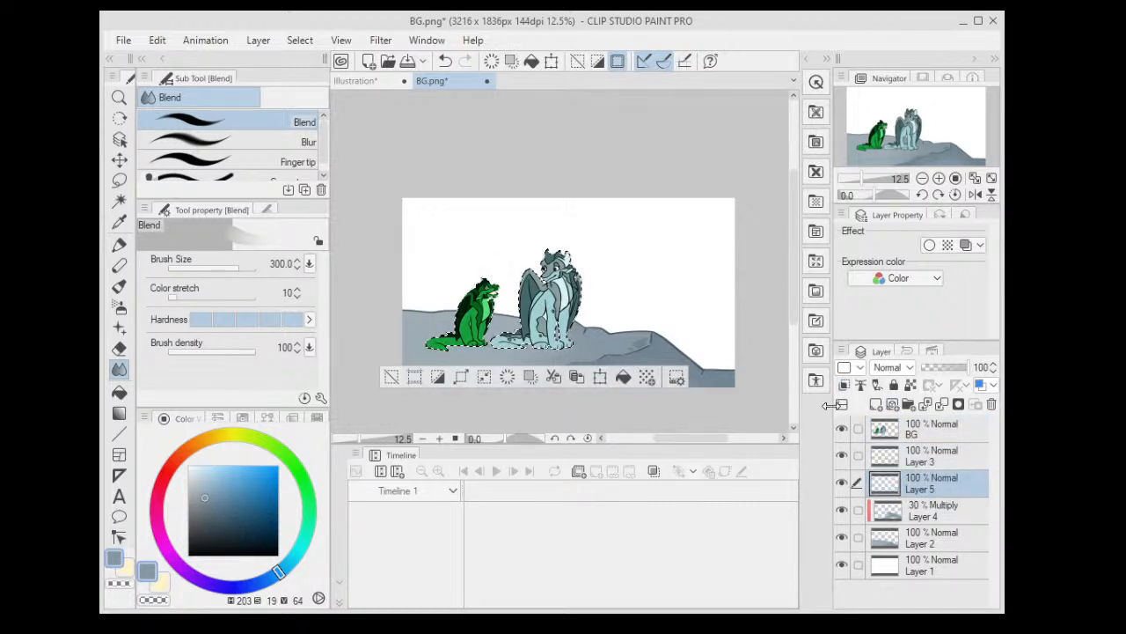
click(260, 521)
key(alt+Delete)
key(ctrl+d)
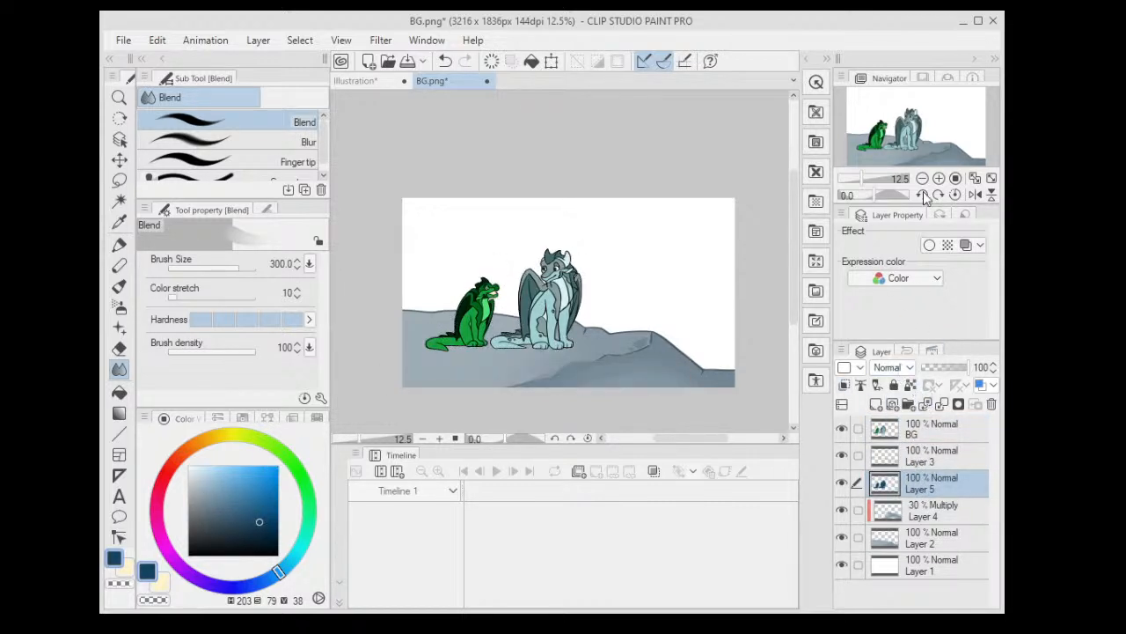
- Set the silhouette layer to Multiply and flatten the silhouettes downward into cast shadows below the dragons' feet
click(908, 57)
key(ctrl+t)
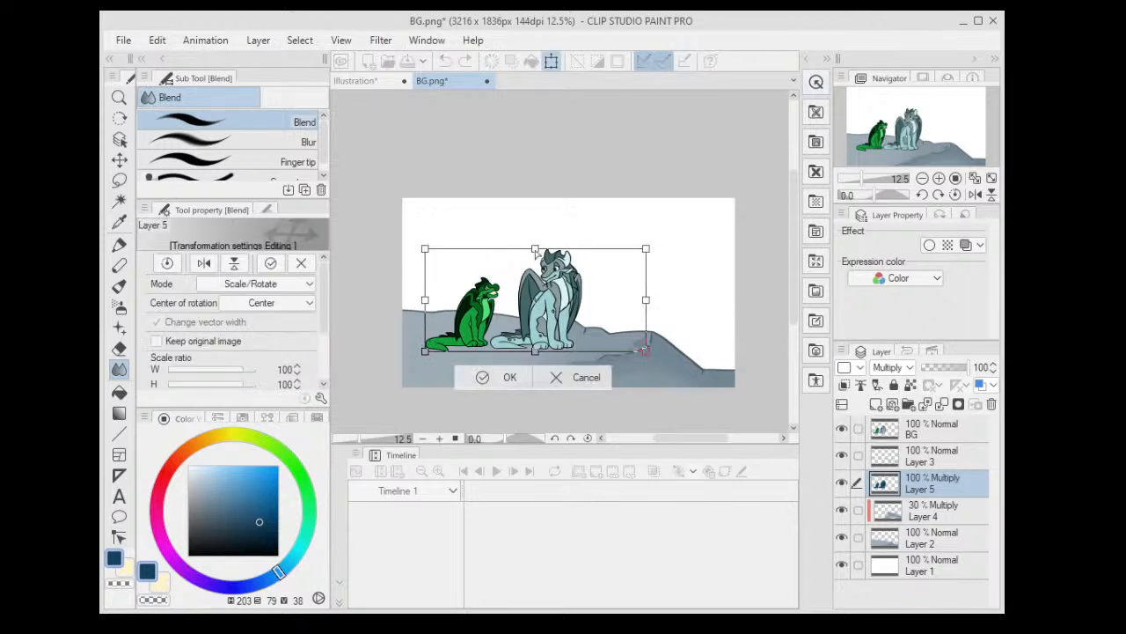
drag(536, 249, 530, 356)
click(483, 393)
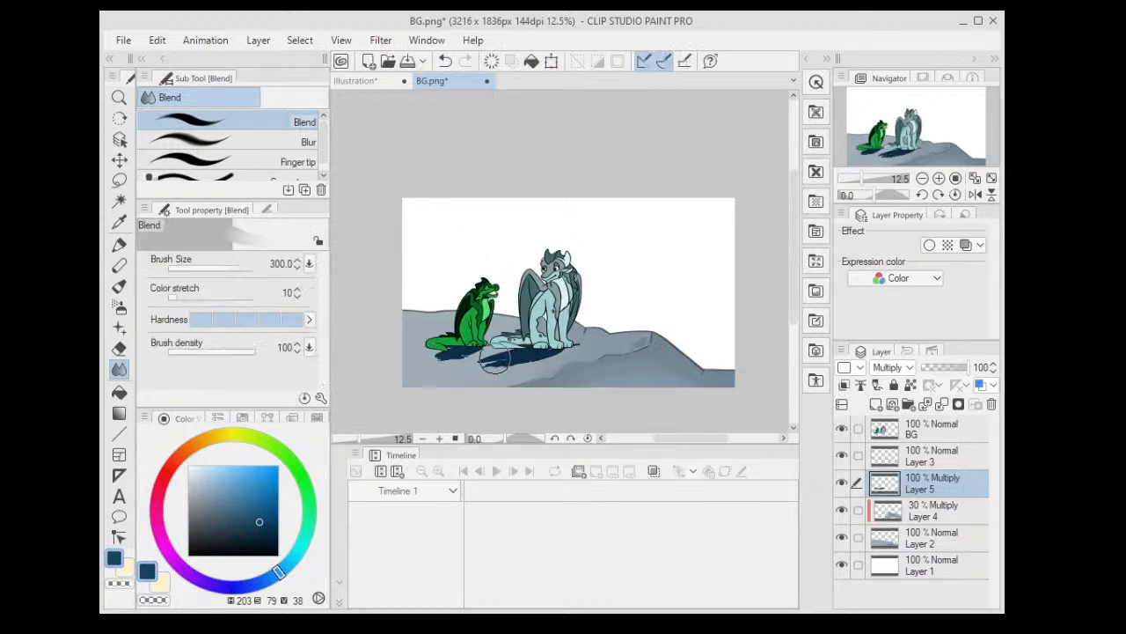
- Transform the cast shadows again to shorten them beneath the dragons' feet
drag(696, 246, 699, 280)
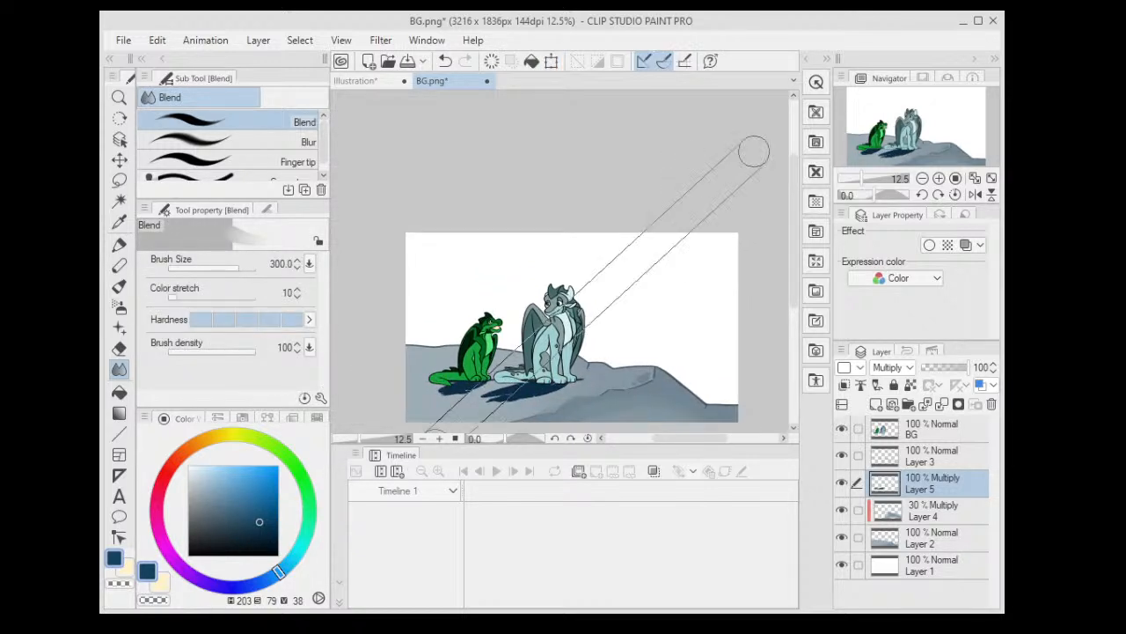
key(ctrl+0)
key(ctrl+t)
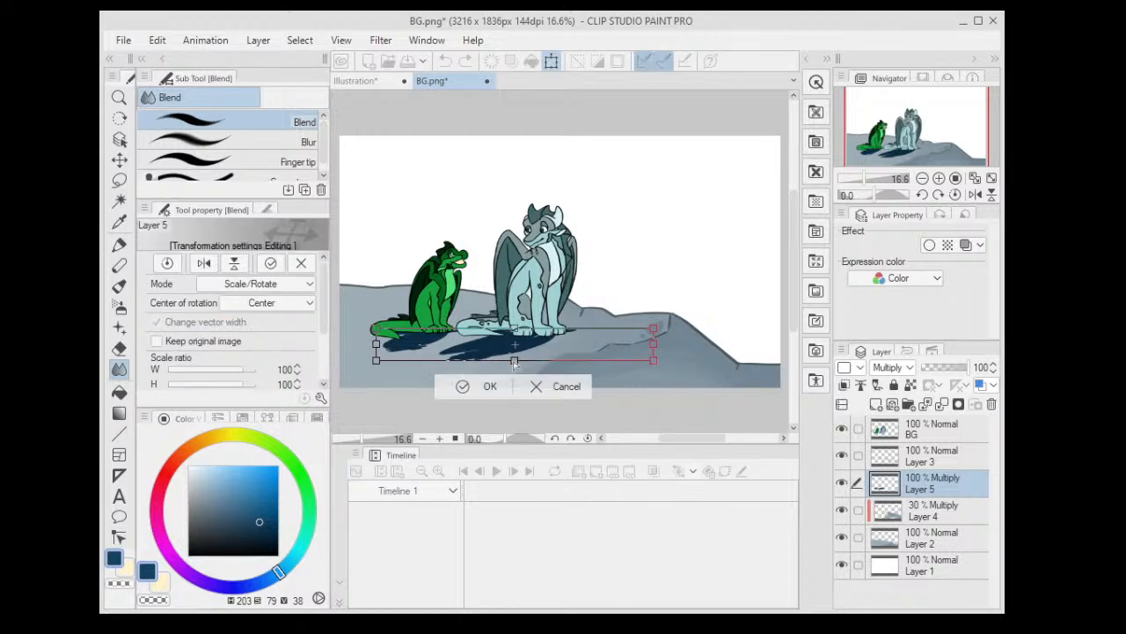
drag(515, 362, 547, 264)
key(Return)
scroll(576, 274, down, 1)
scroll(553, 261, up, 2)
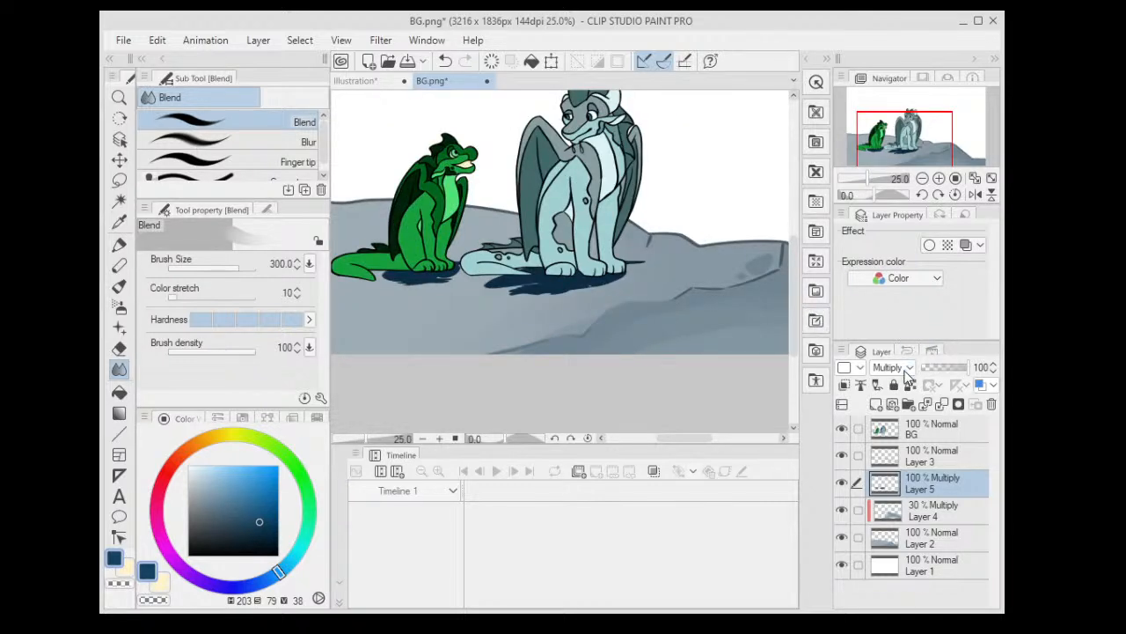
- Try to smear the larger dragon's cast shadow outward over the ground with the Blend tool at size 170
scroll(666, 274, up, 1)
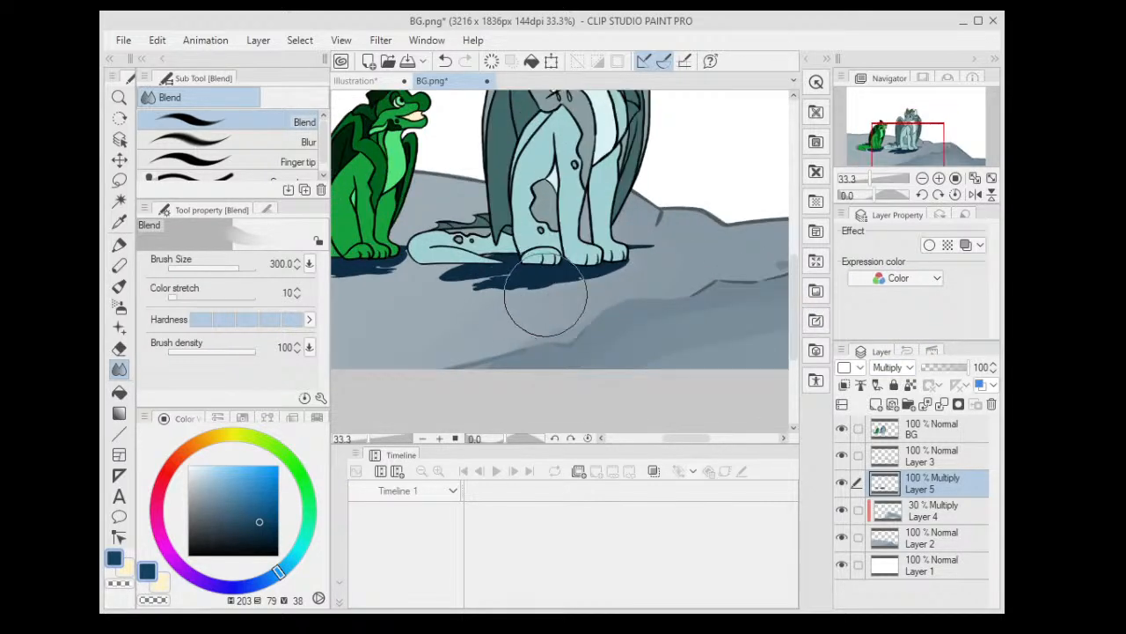
key(r)
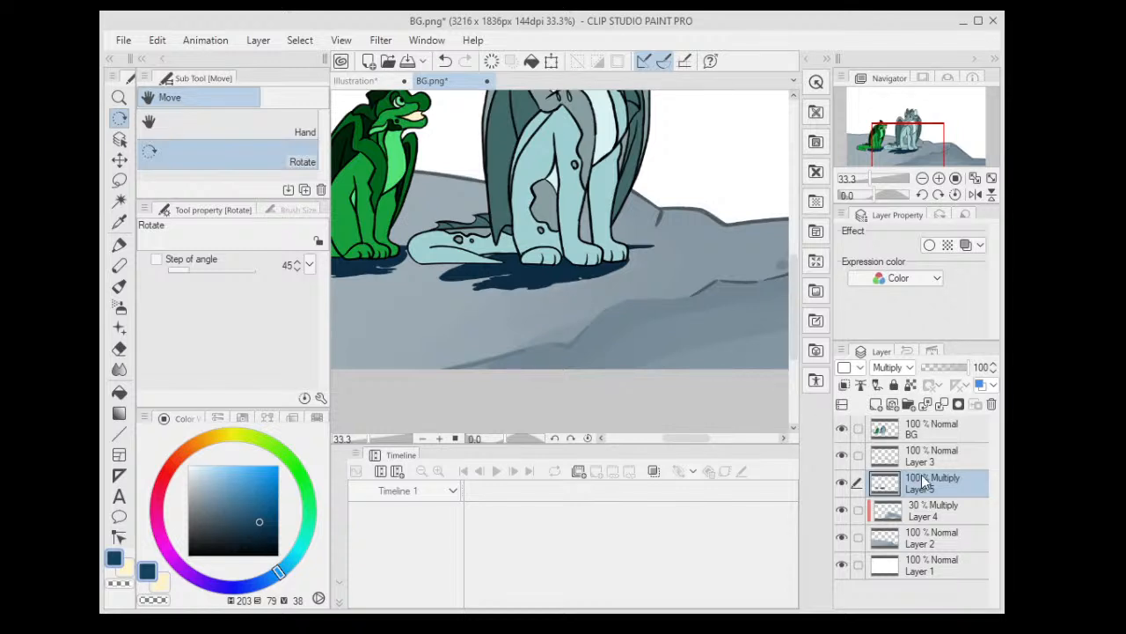
click(120, 369)
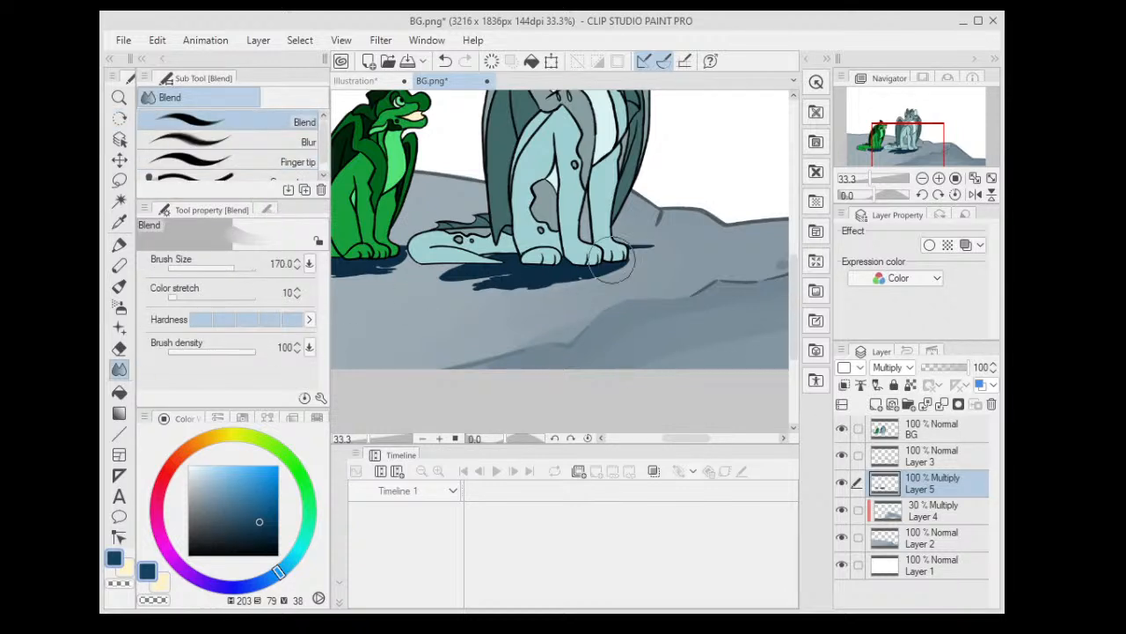
mouse_move(513, 320)
mouse_down()
mouse_move(544, 276)
mouse_move(496, 307)
mouse_move(478, 308)
mouse_move(481, 291)
mouse_move(445, 267)
mouse_up()
scroll(445, 267, down, 4)
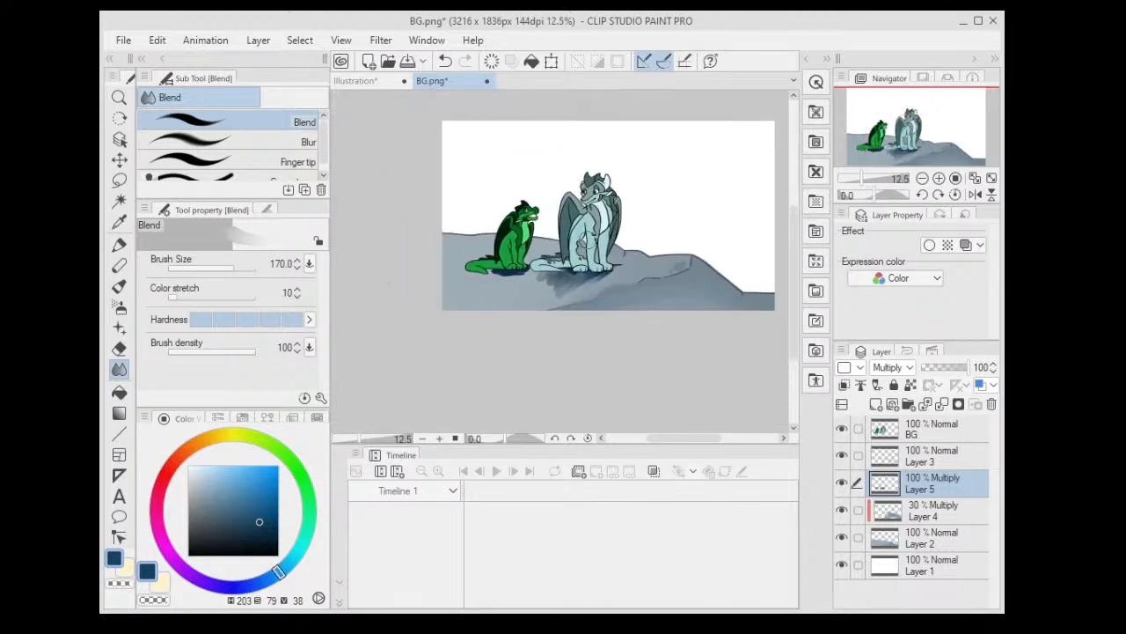
- Lower the cast-shadow layer's opacity to 56% and add a new layer above it
scroll(632, 268, up, 4)
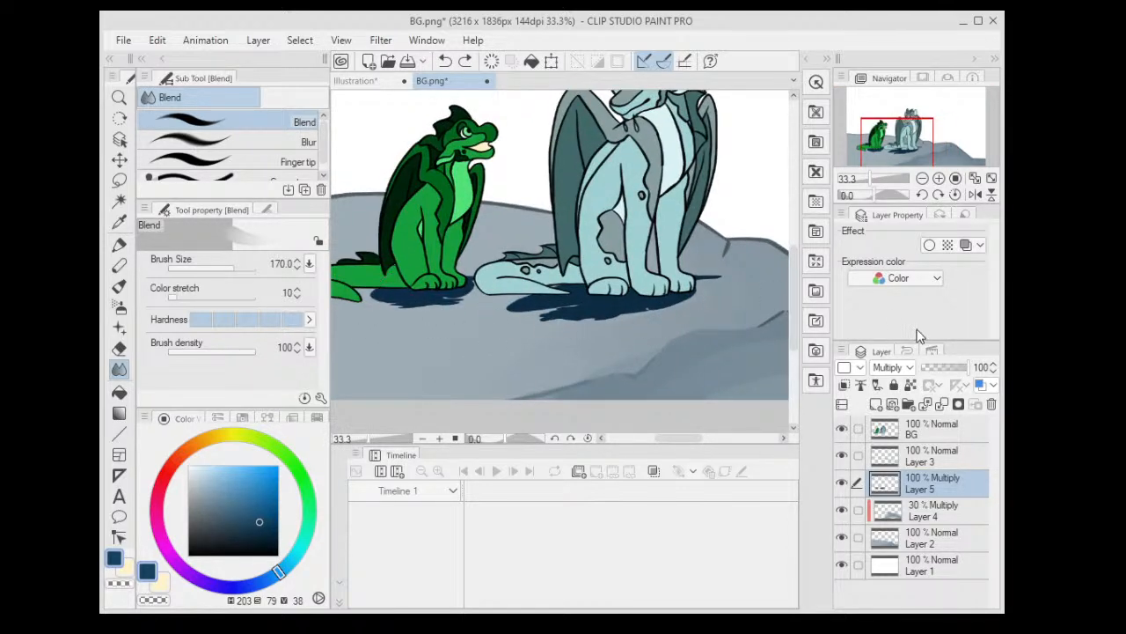
click(948, 367)
click(878, 404)
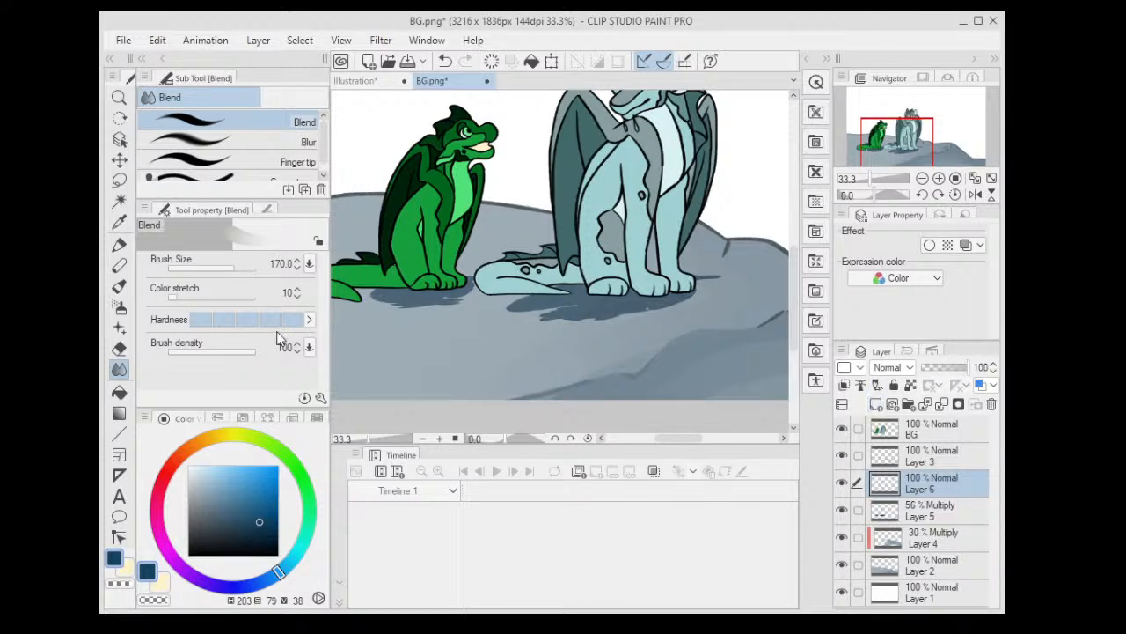
- Set up the Thin Gouache brush at size 150 and reduce the cast-shadow layer's opacity to 35%
click(123, 285)
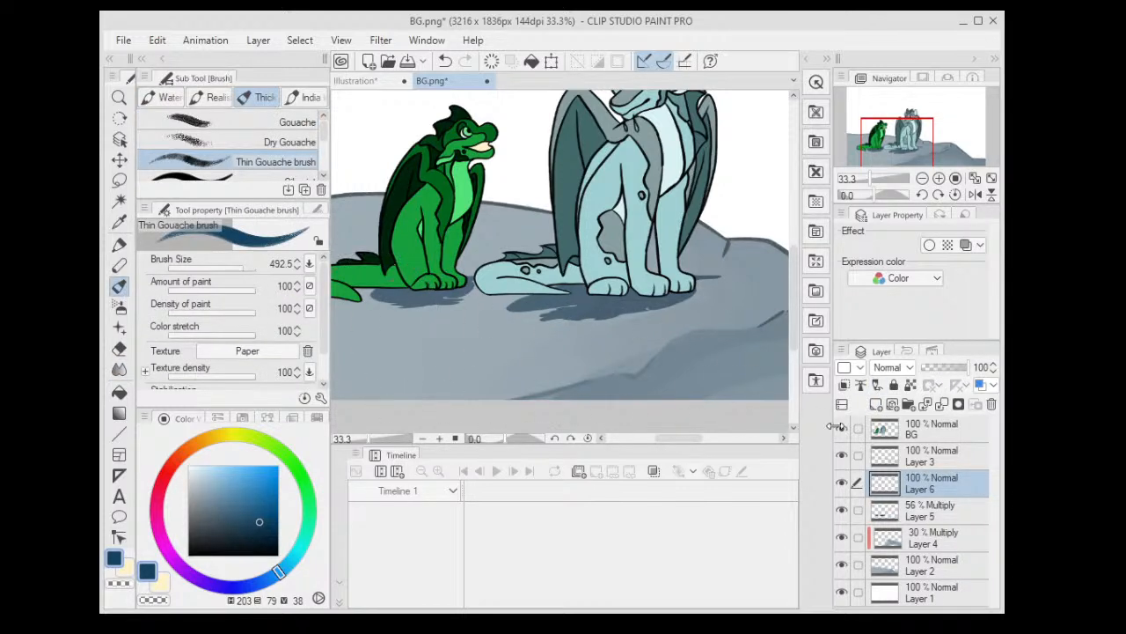
click(842, 513)
key(bracketleft)
key(bracketleft)
key(bracketleft)
key(bracketleft)
key(bracketleft)
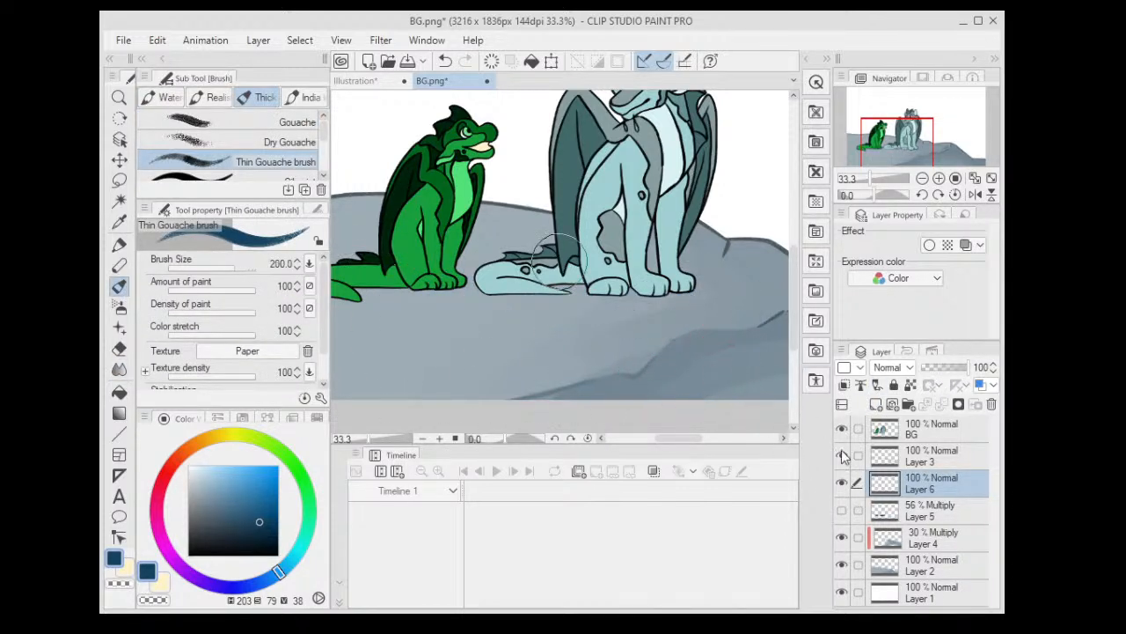
click(842, 510)
click(925, 506)
key(bracketleft)
click(938, 368)
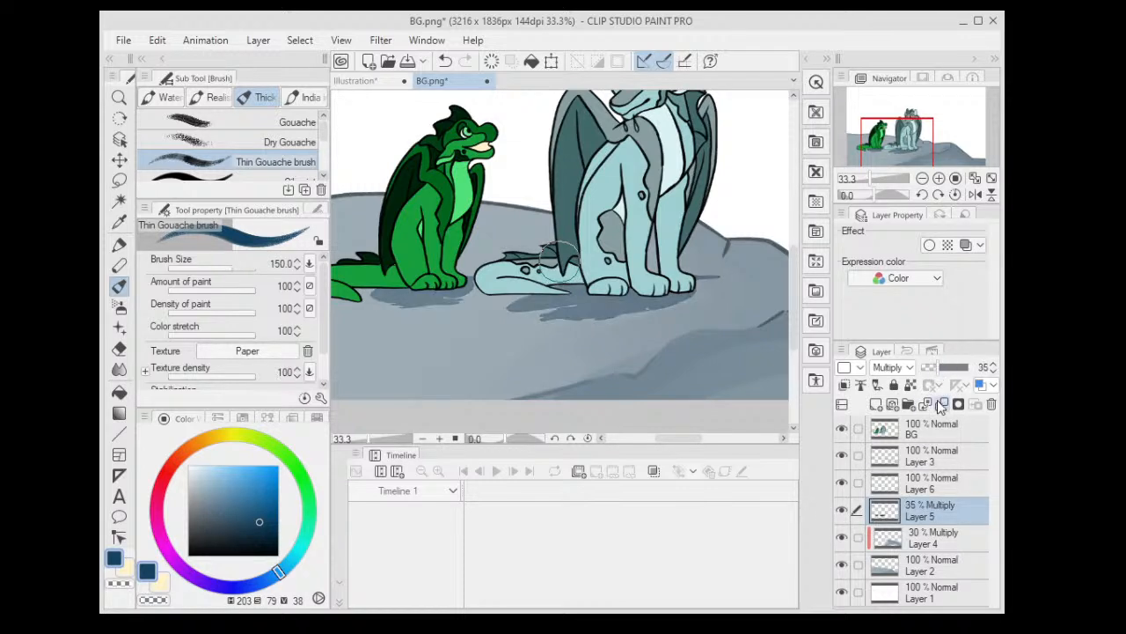
- Paint dark blue shadows on the ground beneath both dragons on Layer 6 with the Thin Gouache brush
click(945, 483)
mouse_move(695, 295)
mouse_down()
mouse_move(655, 310)
mouse_move(695, 291)
mouse_up()
key(ctrl+z)
mouse_move(514, 310)
mouse_down()
mouse_move(554, 292)
mouse_move(603, 297)
mouse_move(602, 316)
mouse_move(618, 319)
mouse_move(695, 281)
mouse_up()
scroll(623, 258, down, 1)
drag(621, 260, 726, 286)
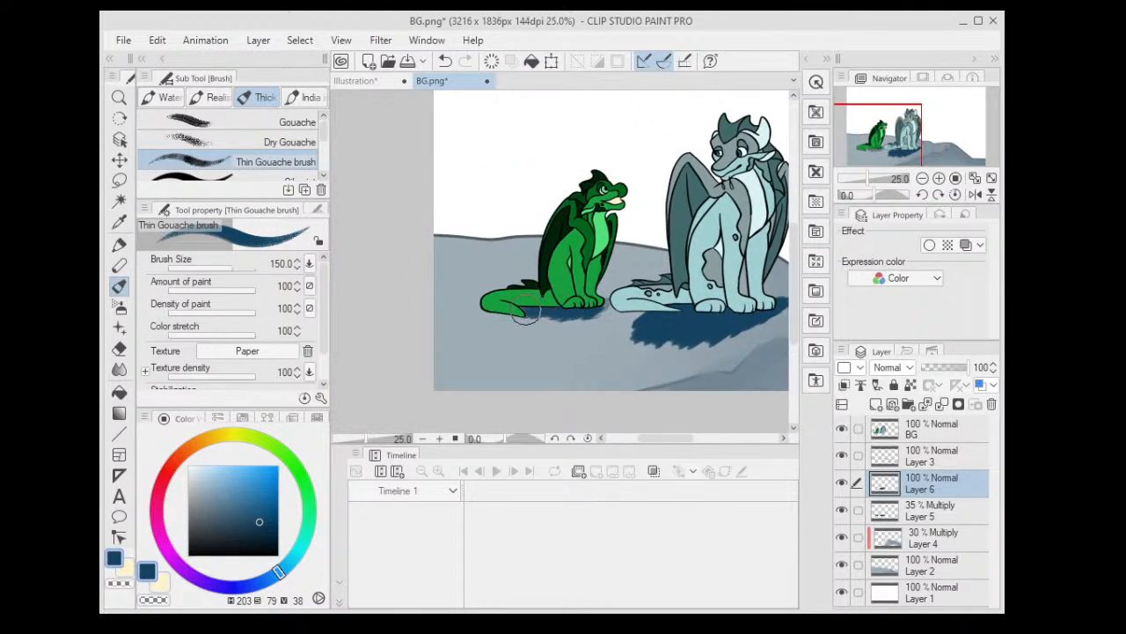
scroll(616, 264, down, 1)
scroll(716, 244, up, 1)
scroll(716, 244, down, 1)
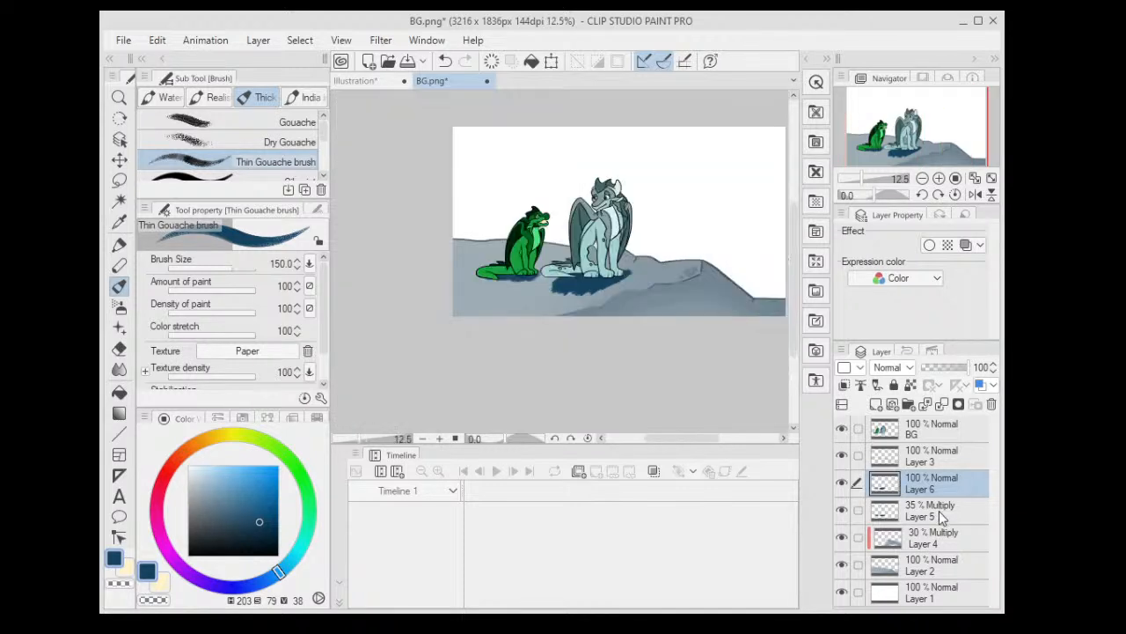
- Delete the silhouette cast-shadow layer, Layer 5
click(939, 510)
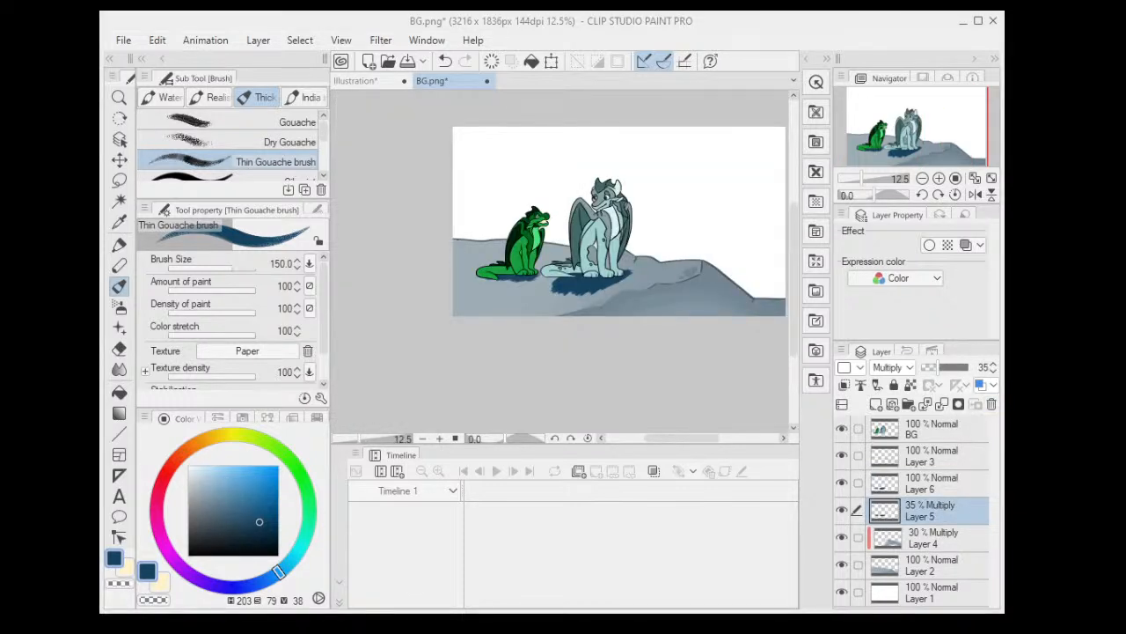
scroll(496, 221, up, 2)
click(992, 404)
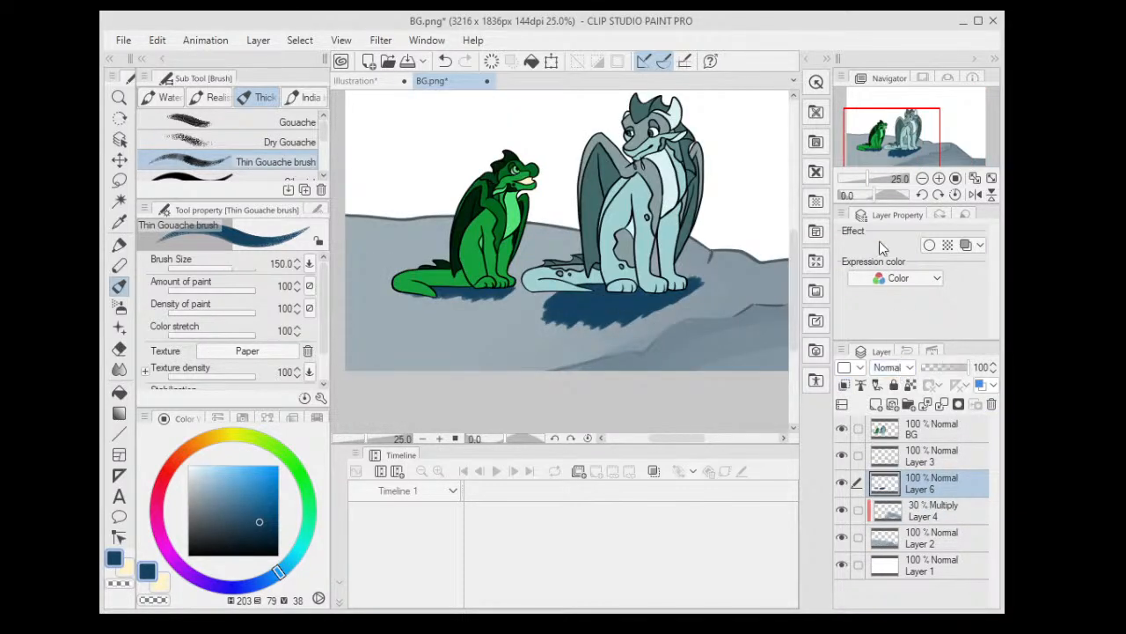
- Set the hand-painted shadow layer, Layer 6, to Multiply at 44% opacity
click(908, 81)
click(942, 367)
key(ctrl+minus)
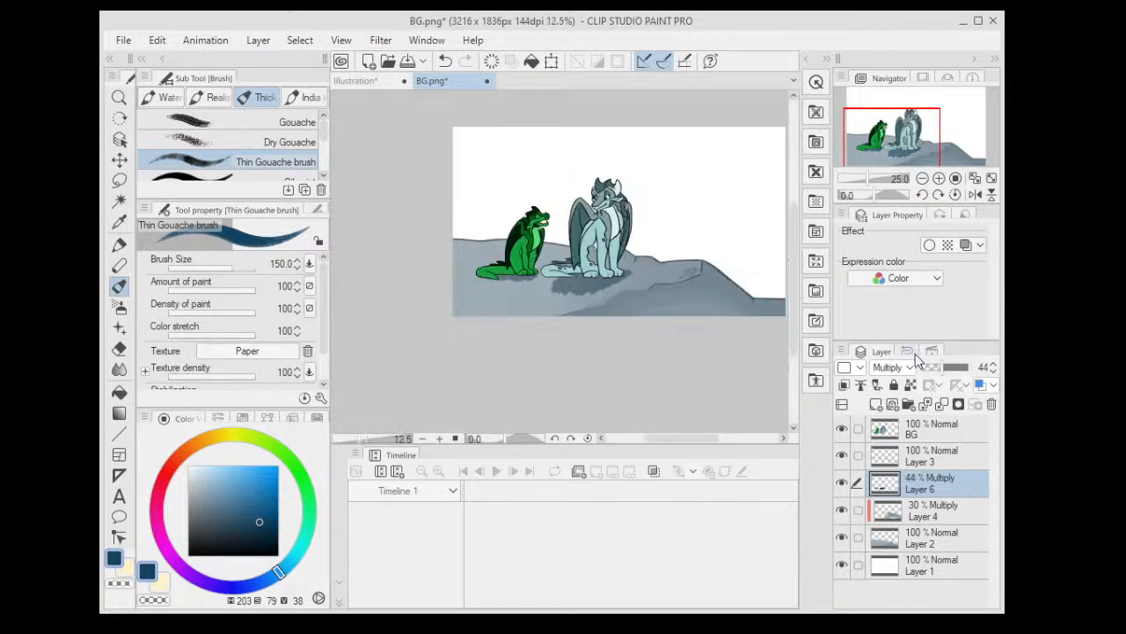
- Examine the dragons' ground shadows in the whole composition and up close
drag(667, 227, 619, 258)
key(asciicircum)
scroll(657, 211, down, 4)
key(minus)
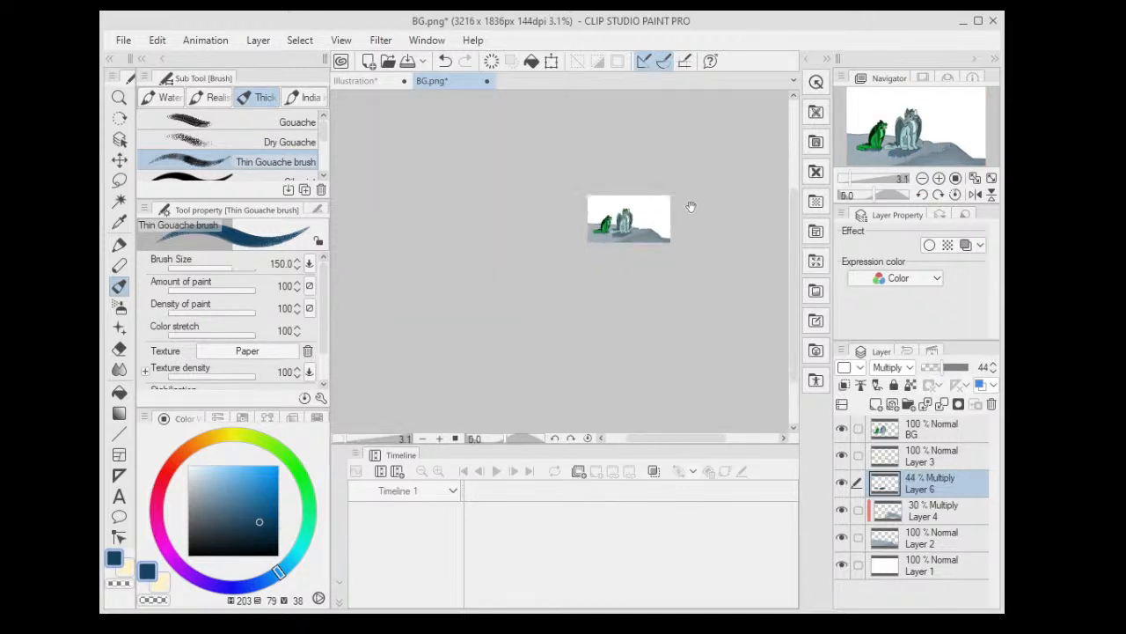
drag(691, 206, 665, 233)
scroll(660, 236, up, 4)
scroll(696, 262, up, 3)
scroll(395, 214, down, 1)
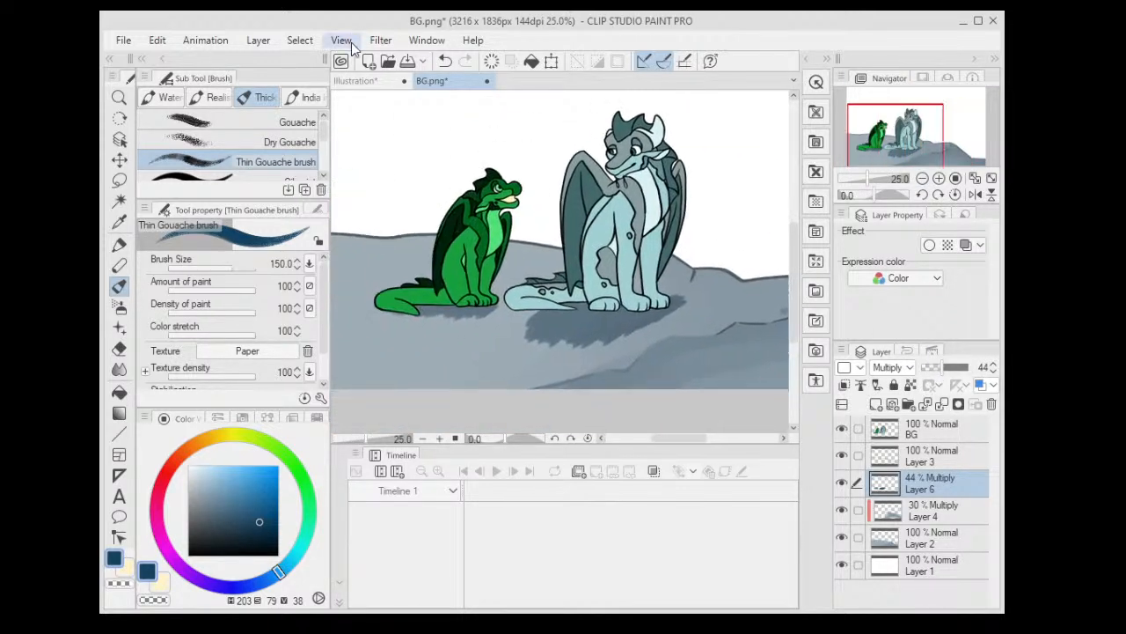
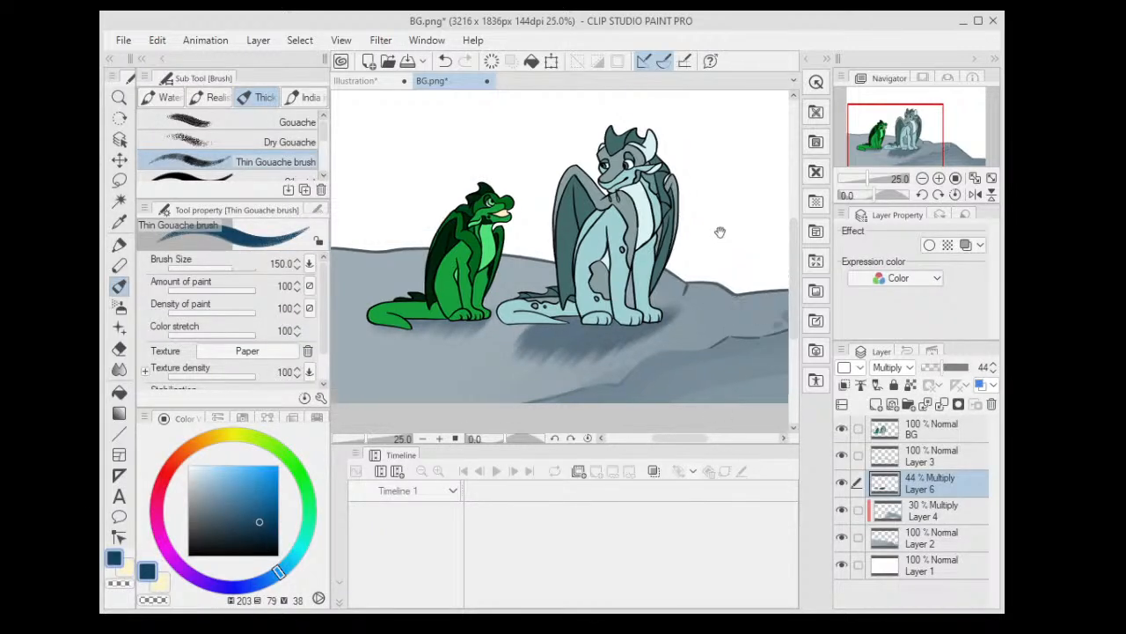
- Lower the opacity of the dragons' shadow layer to 33%
scroll(721, 232, down, 2)
drag(935, 374, 931, 373)
scroll(704, 233, down, 2)
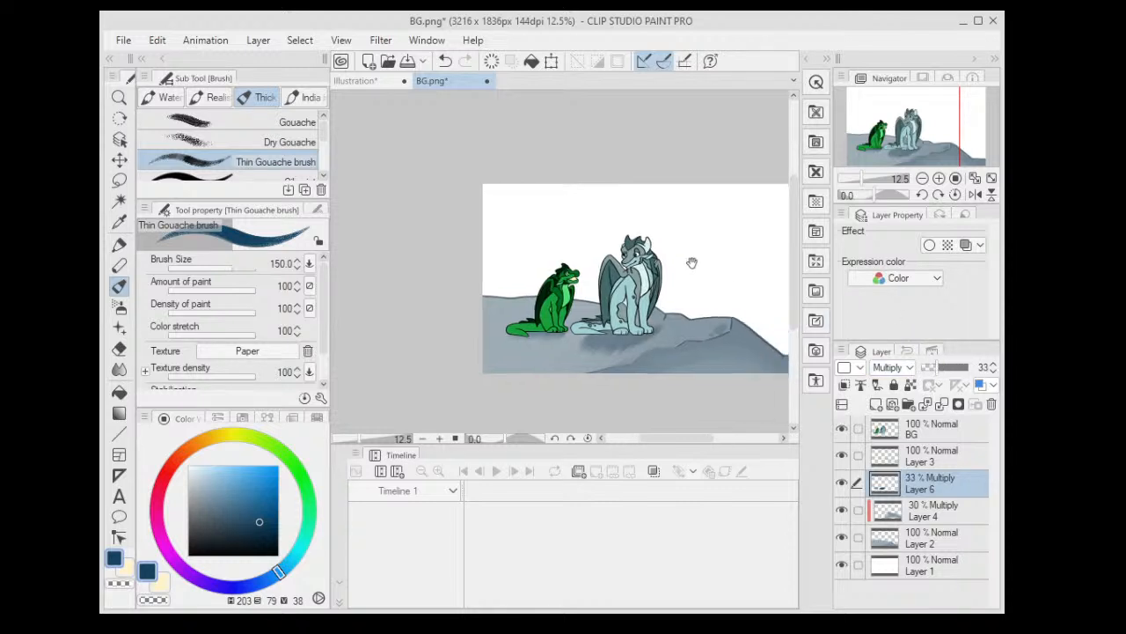
scroll(739, 230, up, 2)
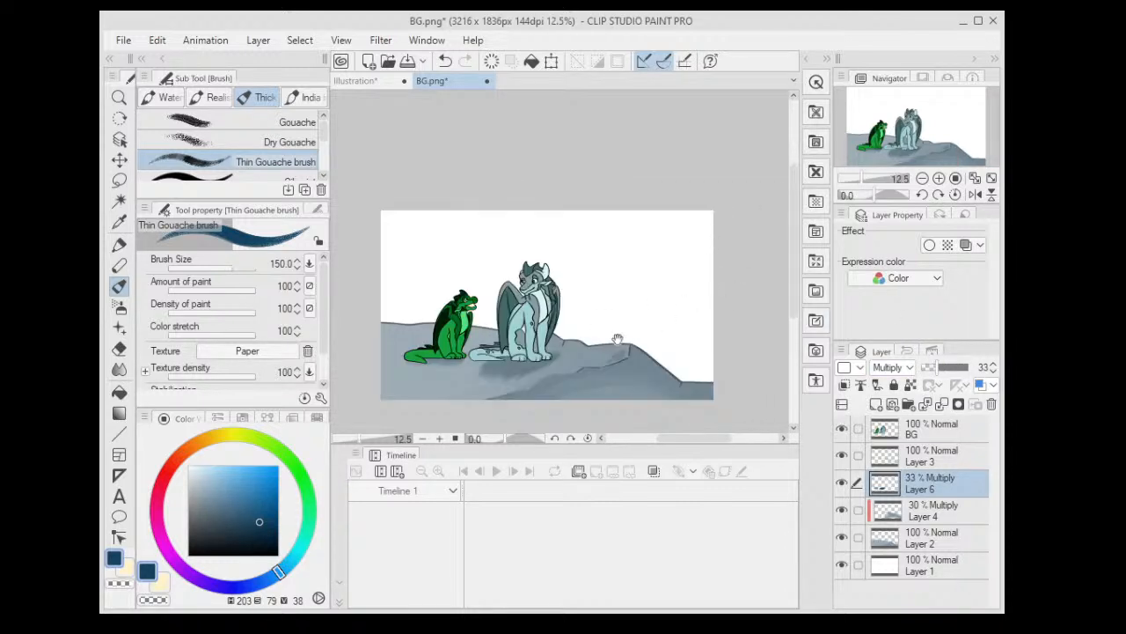
drag(617, 339, 646, 290)
- Set the clipped ground-shadow layer's opacity to 46% and make the dragons' shadow layer active again
scroll(646, 289, up, 2)
click(933, 511)
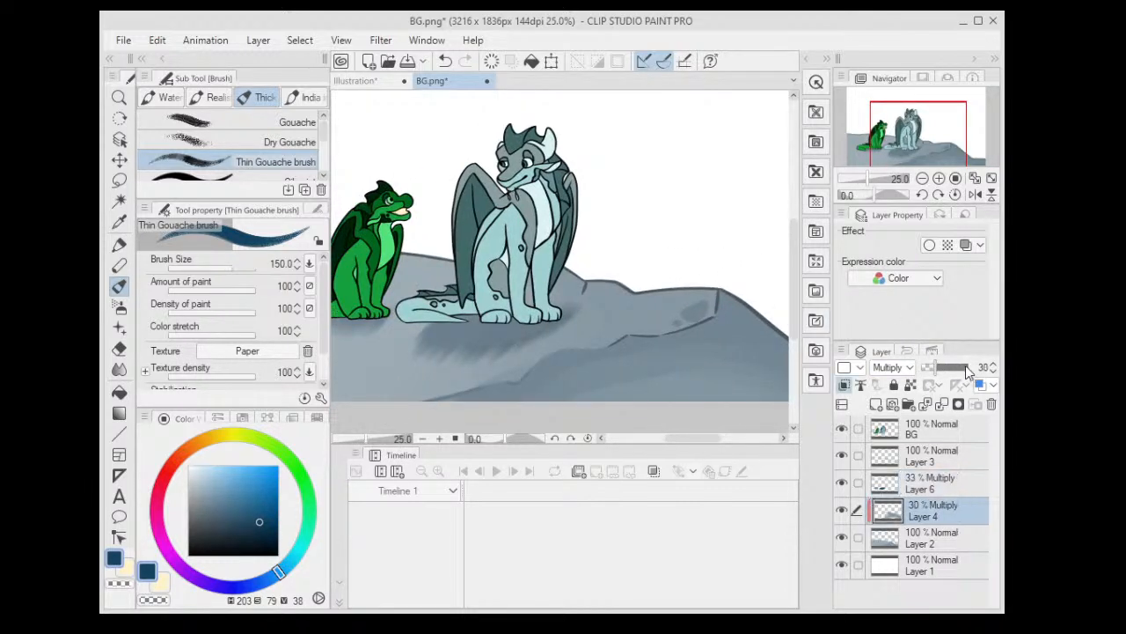
drag(968, 370, 941, 371)
key(ctrl+minus)
click(948, 475)
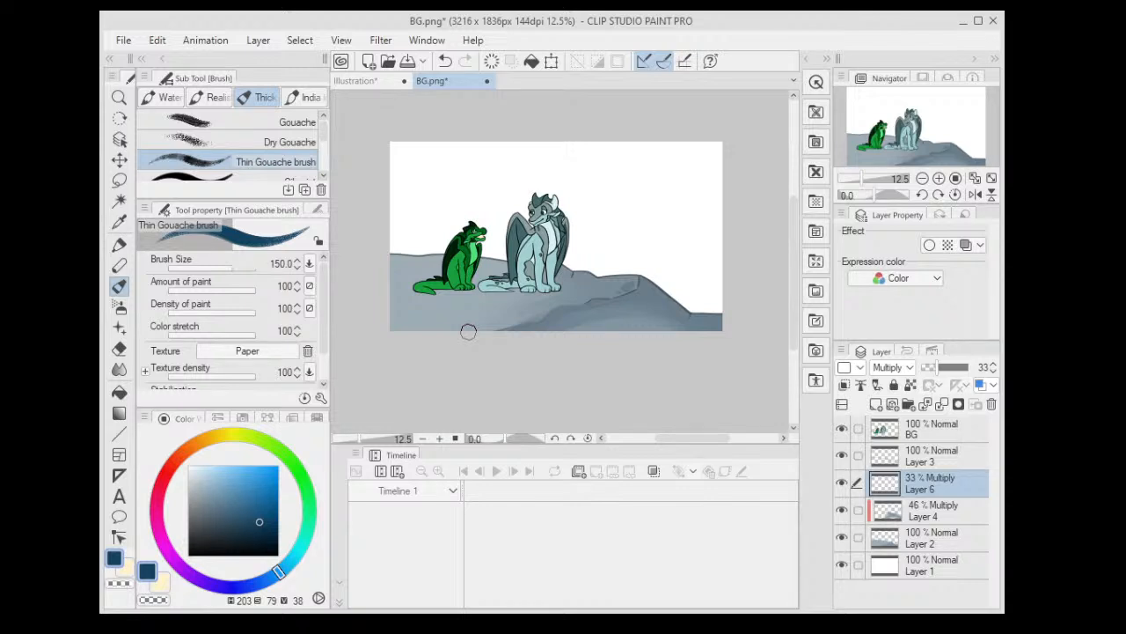
scroll(516, 291, up, 4)
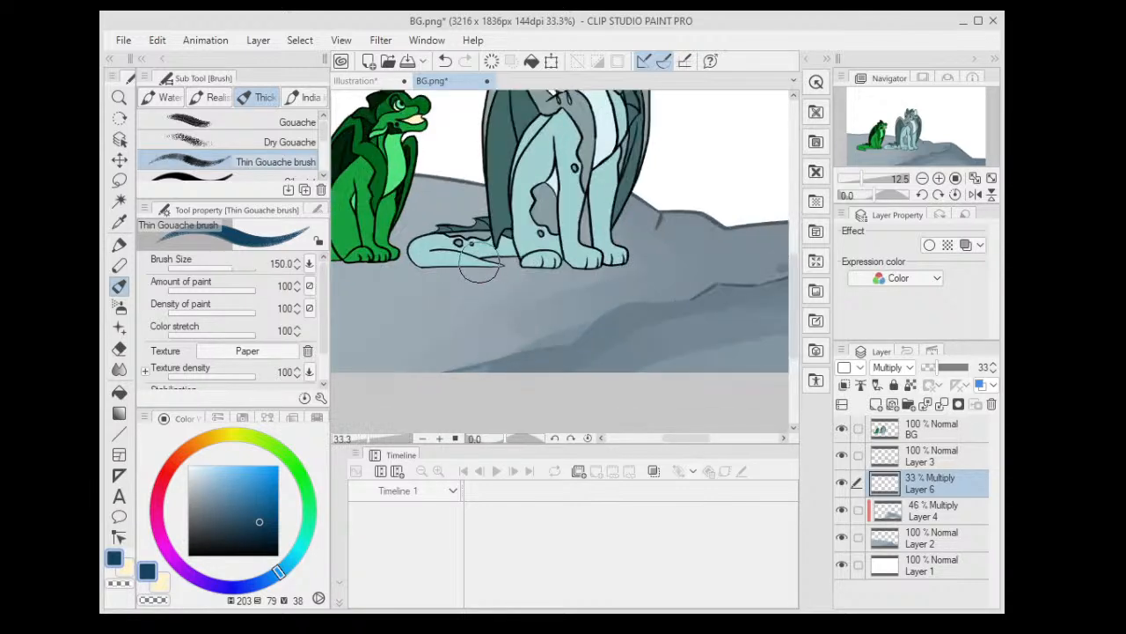
- Paint a soft cast shadow on Layer 6 beneath the blue dragon's tail and feet with the Thin Gouache brush
drag(424, 279, 553, 294)
key(ctrl+z)
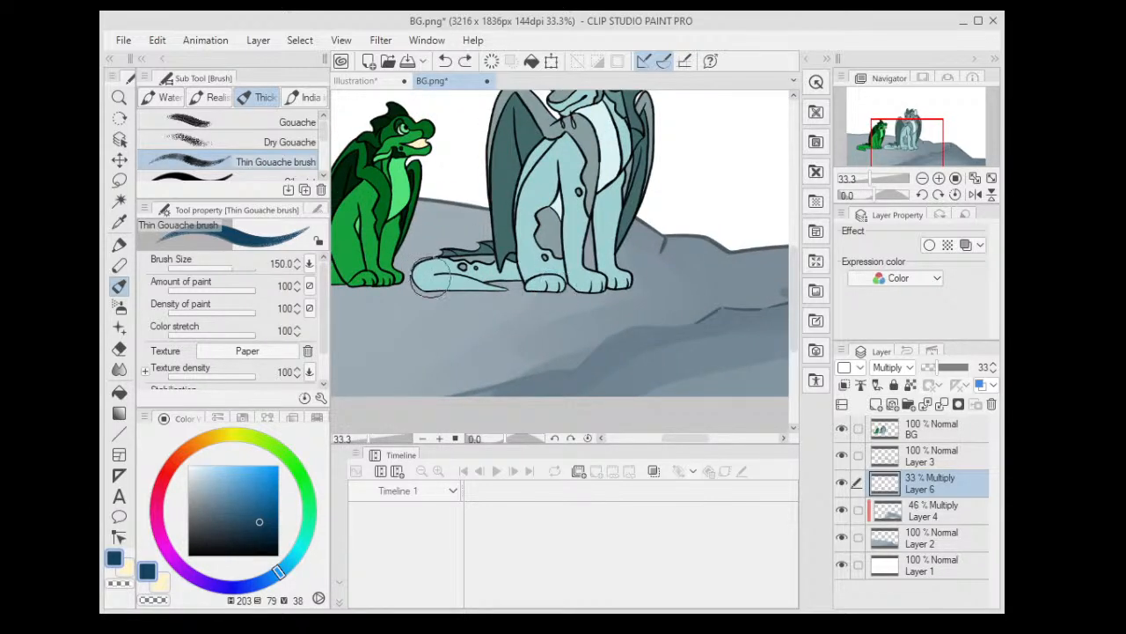
mouse_move(413, 285)
mouse_down()
mouse_move(600, 292)
mouse_move(606, 272)
mouse_move(572, 264)
mouse_up()
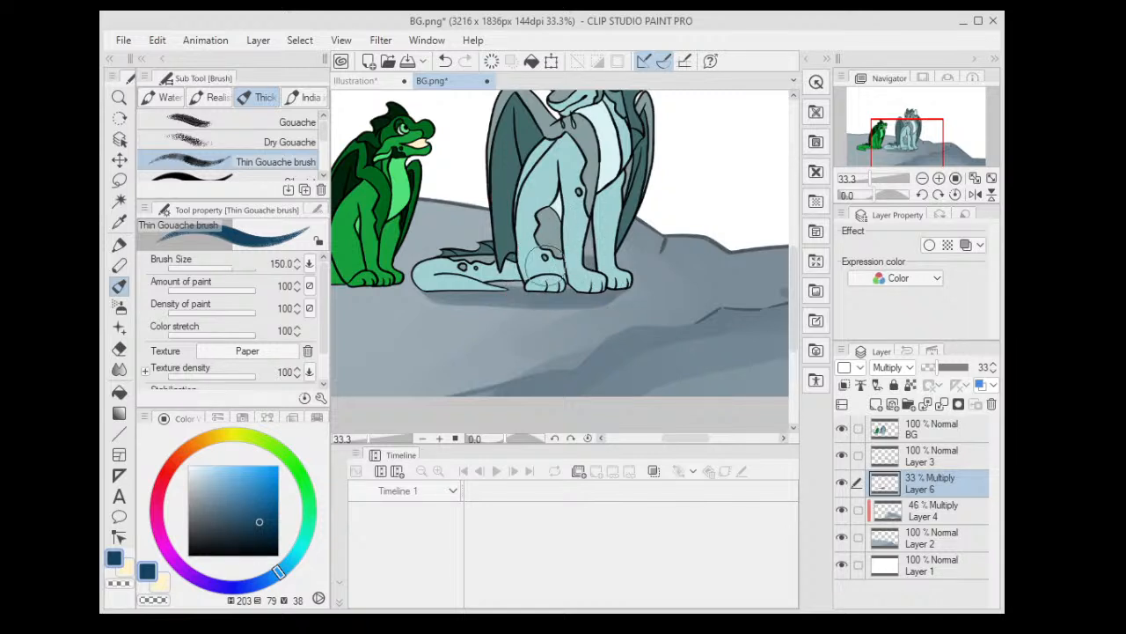
scroll(620, 281, down, 3)
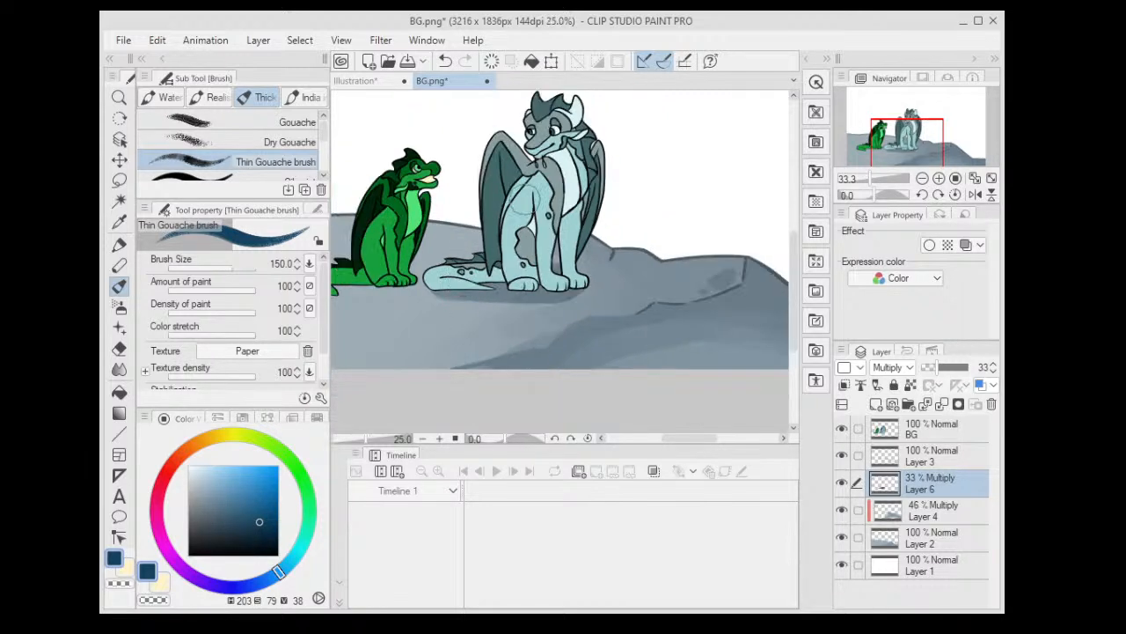
scroll(429, 284, up, 3)
- Paint a matching cast shadow on the ground along the green dragon's feet and tail
mouse_move(429, 283)
mouse_down()
mouse_move(458, 296)
mouse_move(558, 296)
mouse_up()
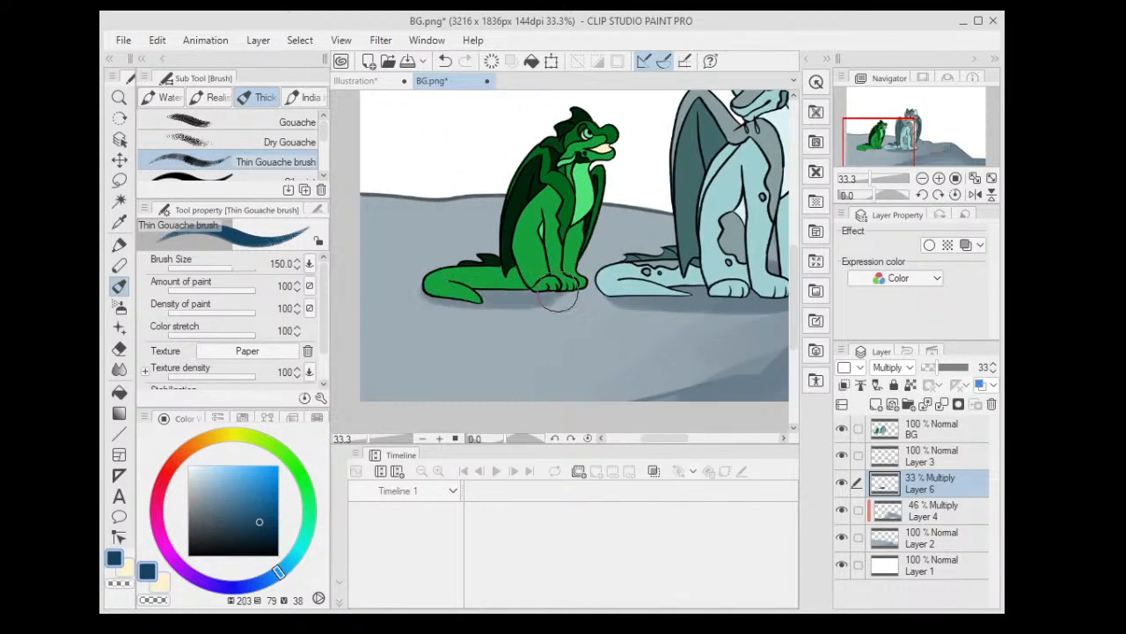
scroll(558, 297, down, 4)
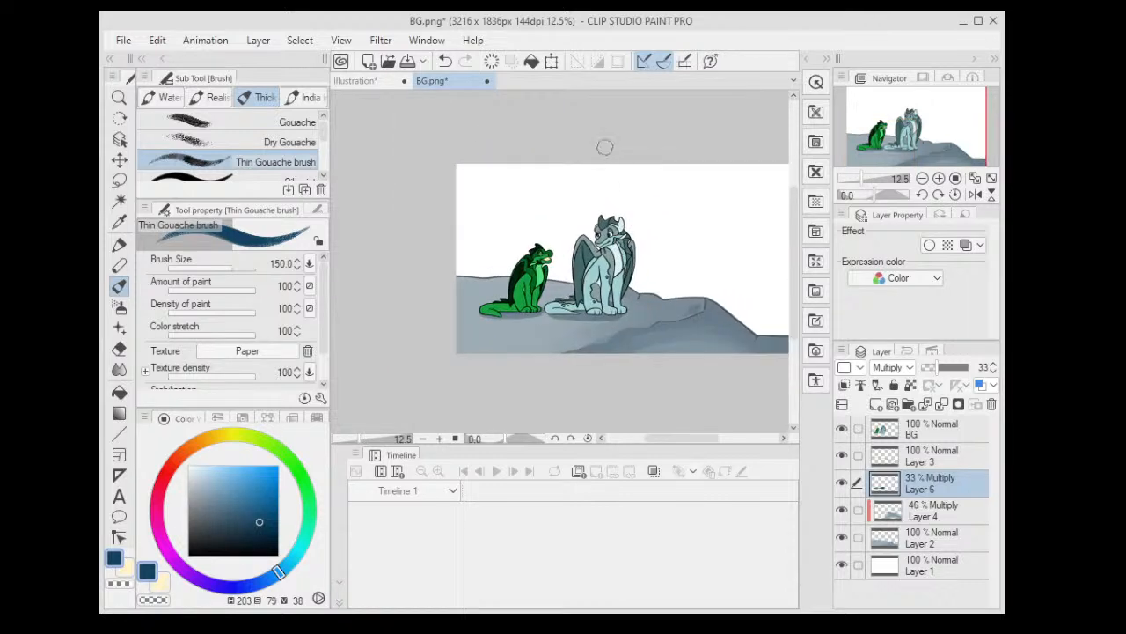
scroll(604, 146, up, 3)
scroll(616, 304, down, 3)
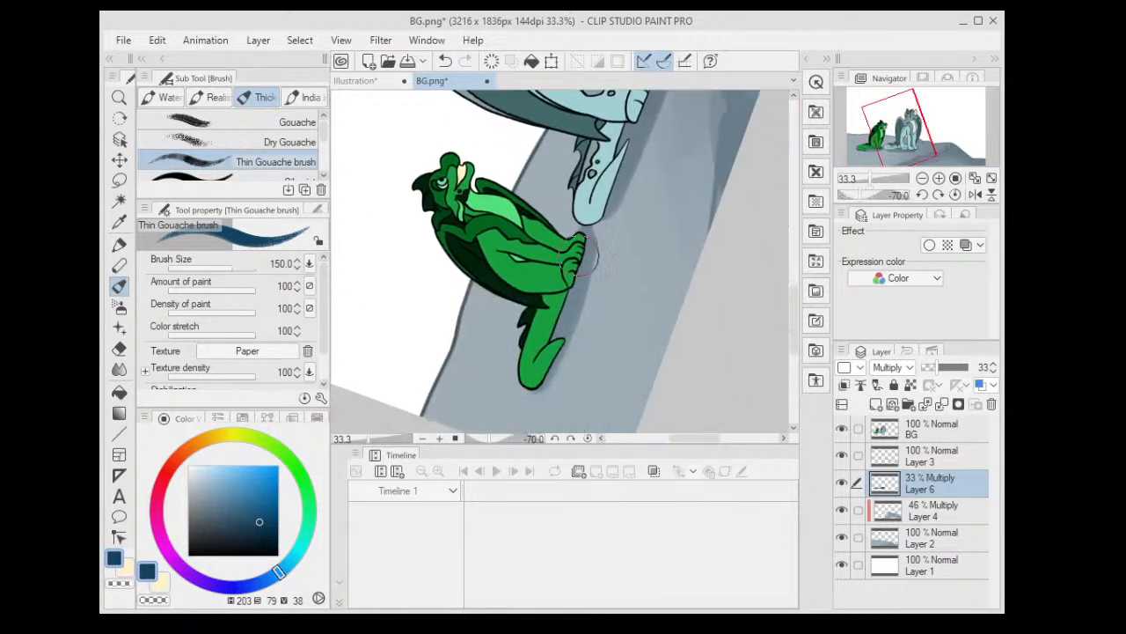
drag(577, 269, 549, 354)
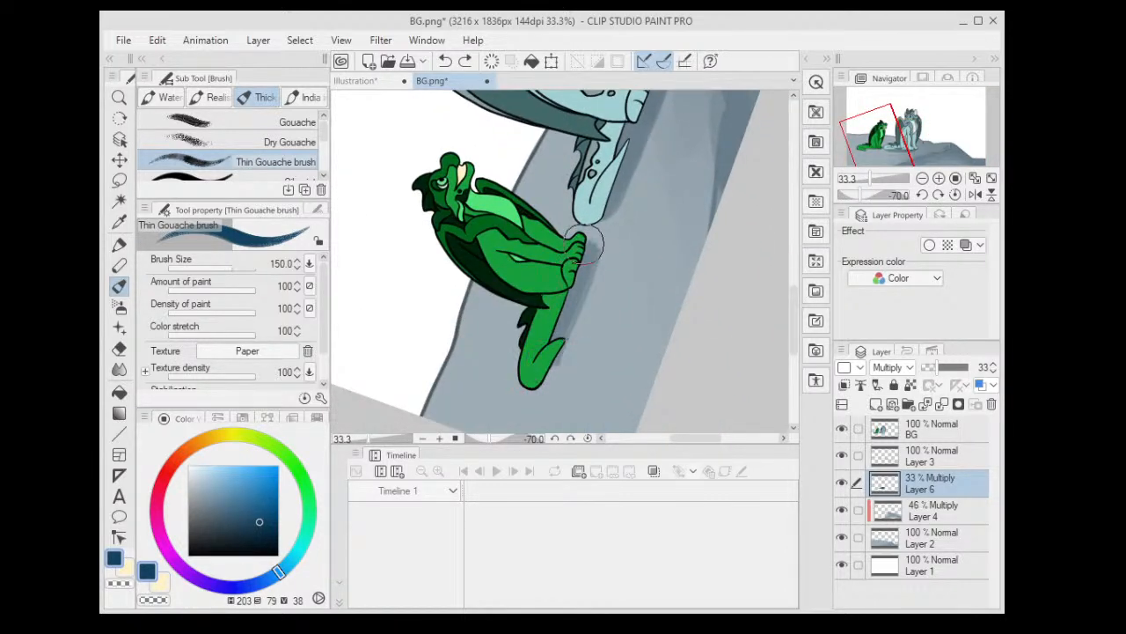
mouse_move(584, 244)
mouse_down()
mouse_move(589, 274)
mouse_move(547, 376)
mouse_up()
scroll(565, 286, down, 3)
scroll(560, 299, up, 2)
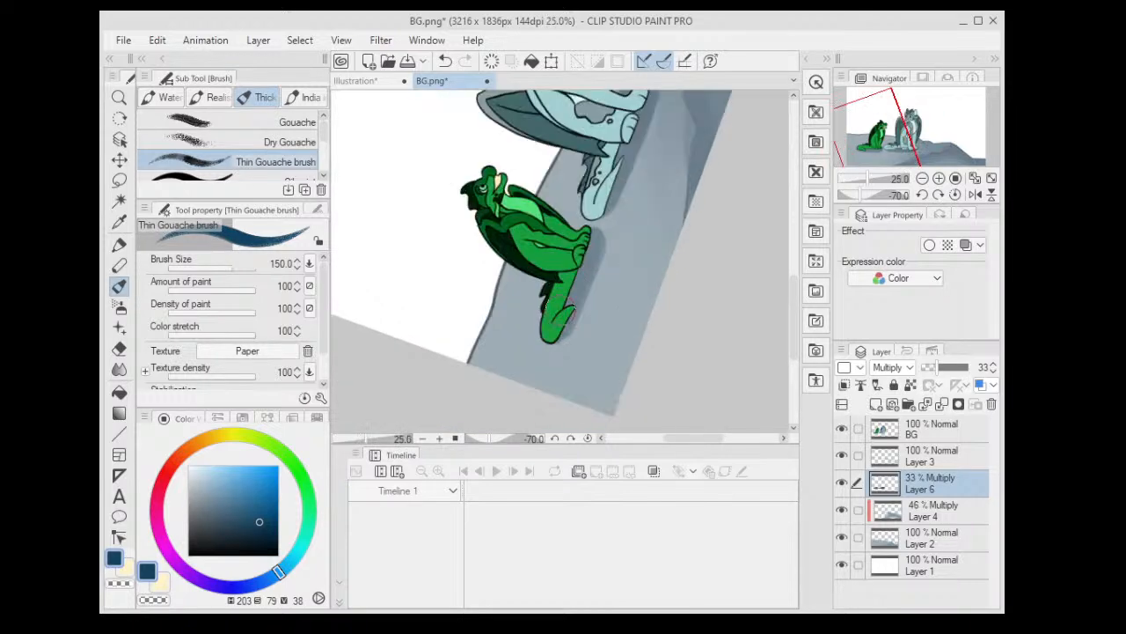
- Extend the blue dragon's cast shadow along its tail, with the canvas rotated to 60 degrees
scroll(651, 202, down, 4)
key(asciicircum)
key(asciicircum)
key(asciicircum)
key(asciicircum)
key(asciicircum)
key(asciicircum)
key(asciicircum)
key(asciicircum)
key(asciicircum)
key(asciicircum)
key(asciicircum)
key(asciicircum)
key(asciicircum)
key(asciicircum)
key(asciicircum)
key(asciicircum)
key(asciicircum)
key(asciicircum)
key(asciicircum)
key(asciicircum)
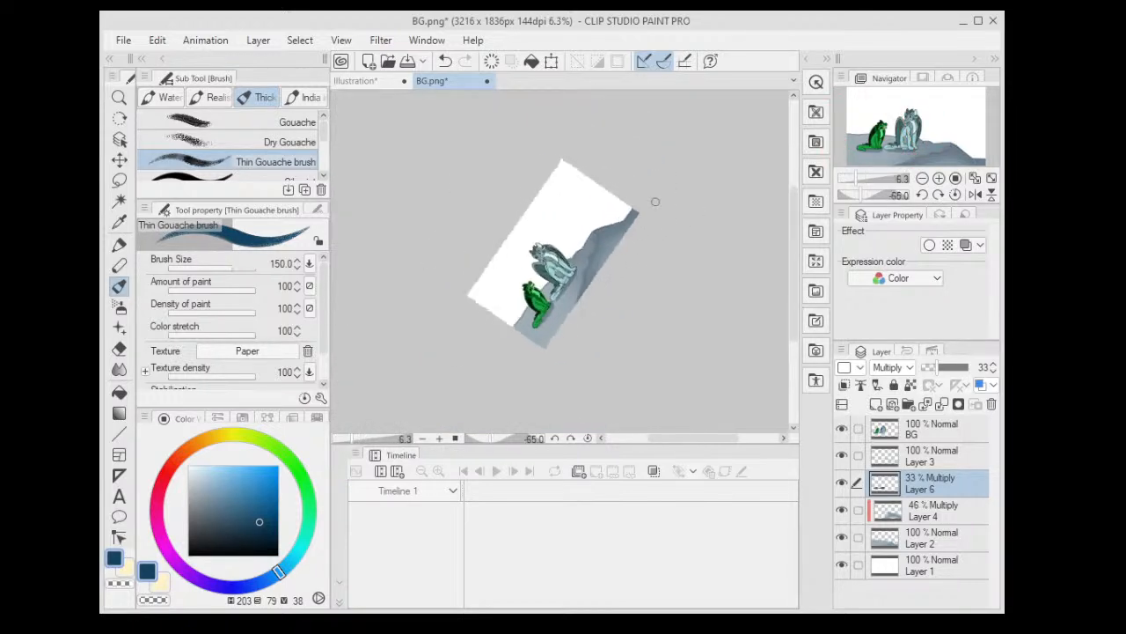
key(asciicircum)
key(asciicircum)
key(asciicircum)
key(asciicircum)
key(asciicircum)
key(asciicircum)
scroll(545, 239, up, 5)
drag(511, 271, 480, 267)
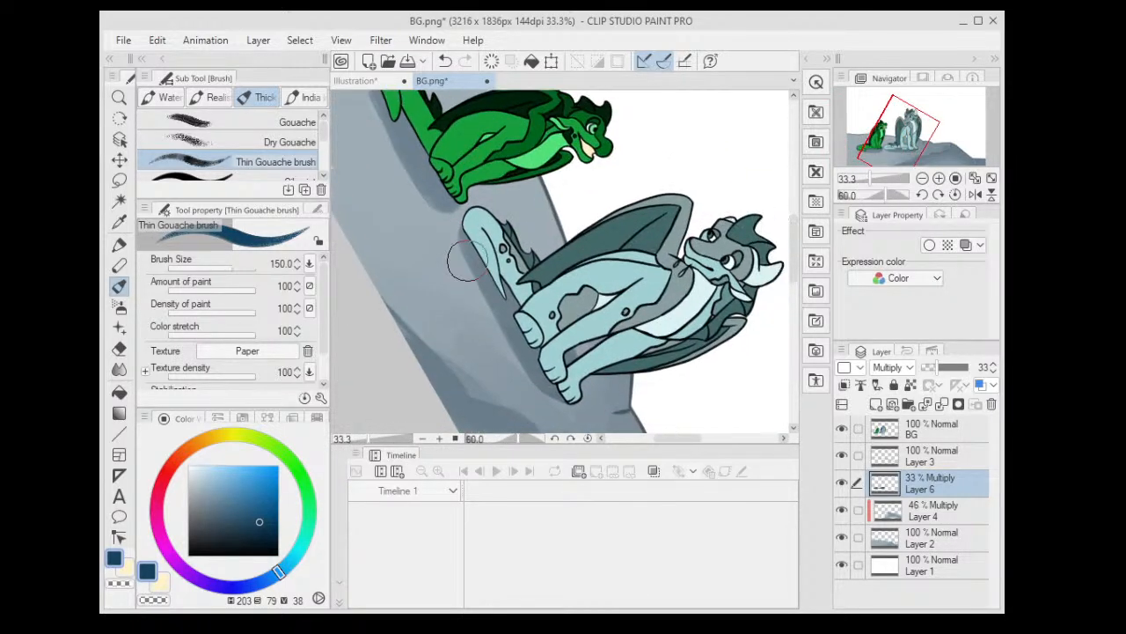
key(shift+space)
- Soften the edges of both dragons' cast shadows with the Blend tool at size 170
click(119, 368)
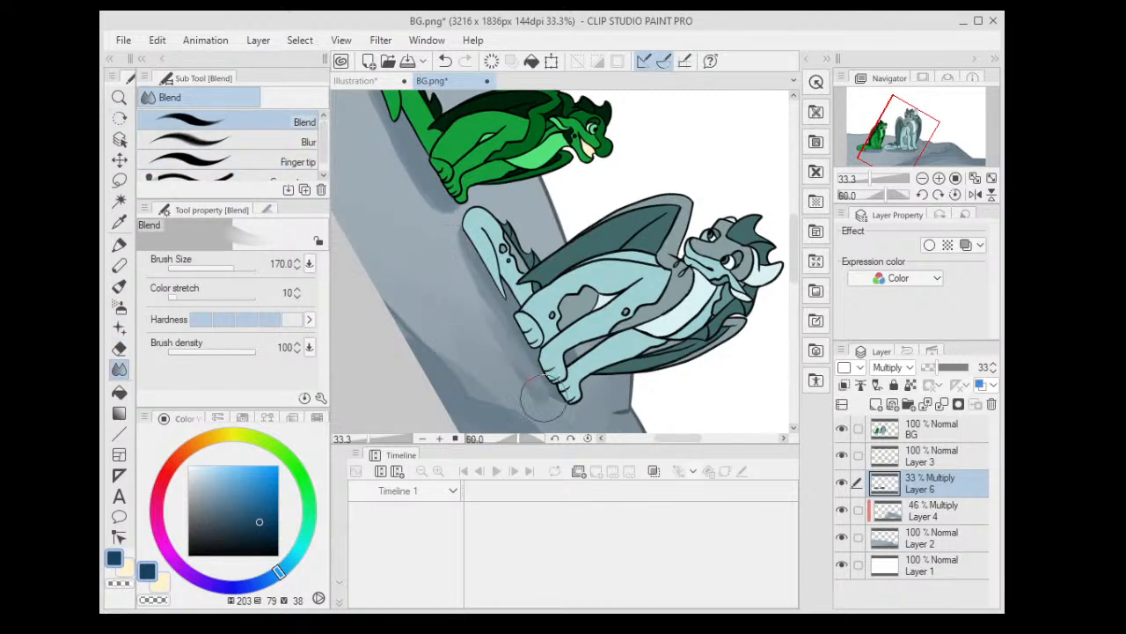
scroll(478, 271, down, 1)
drag(398, 152, 489, 302)
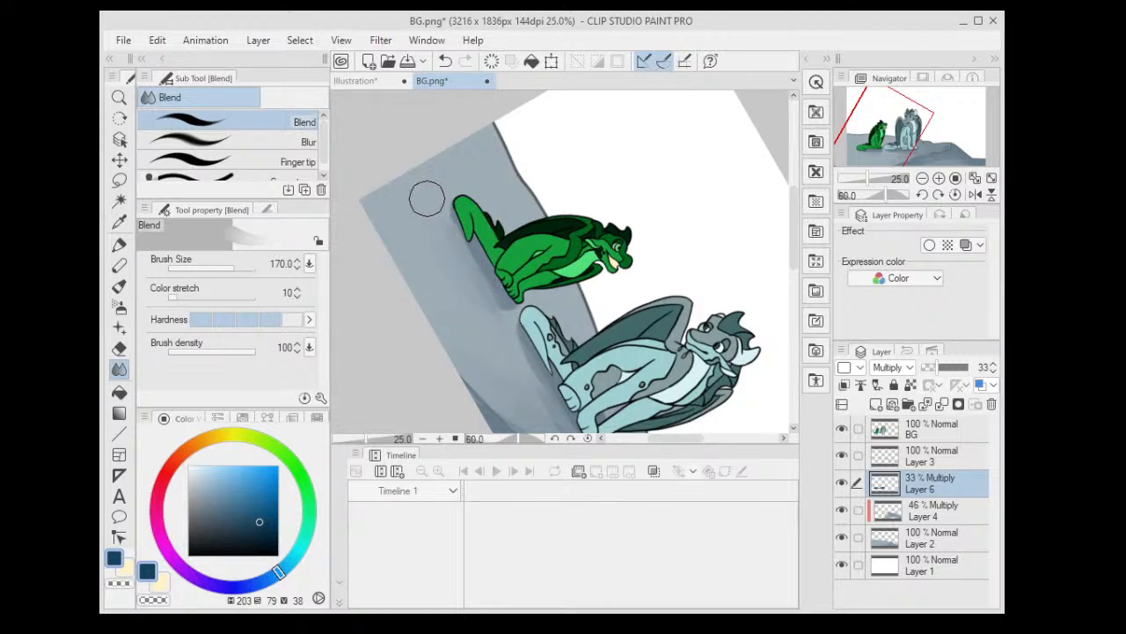
scroll(427, 199, down, 2)
drag(490, 234, 607, 251)
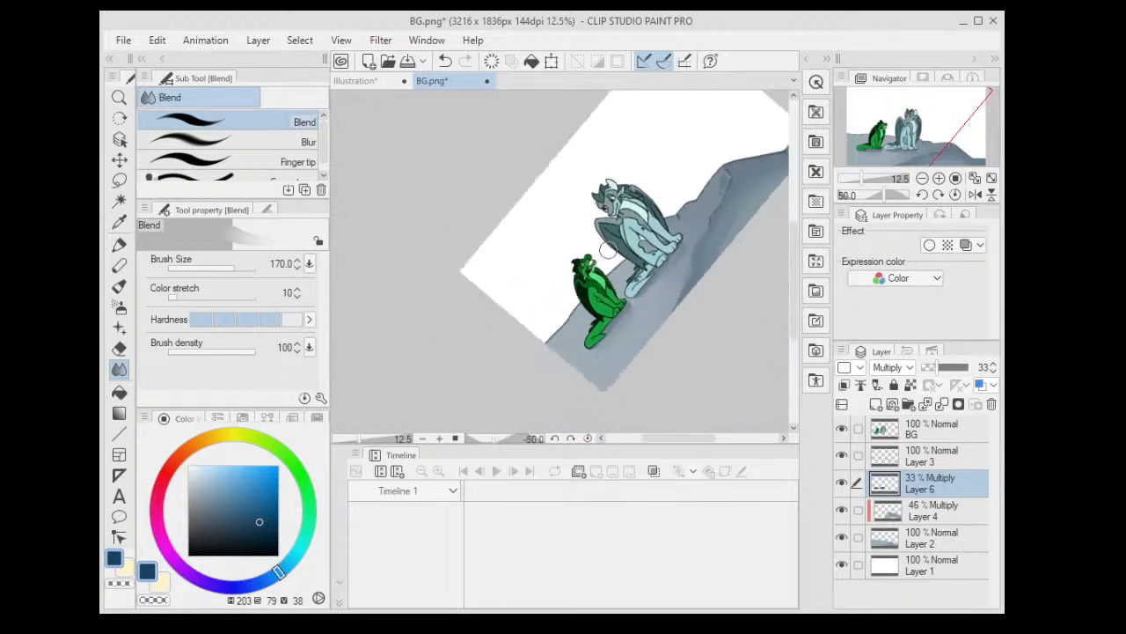
scroll(607, 251, up, 3)
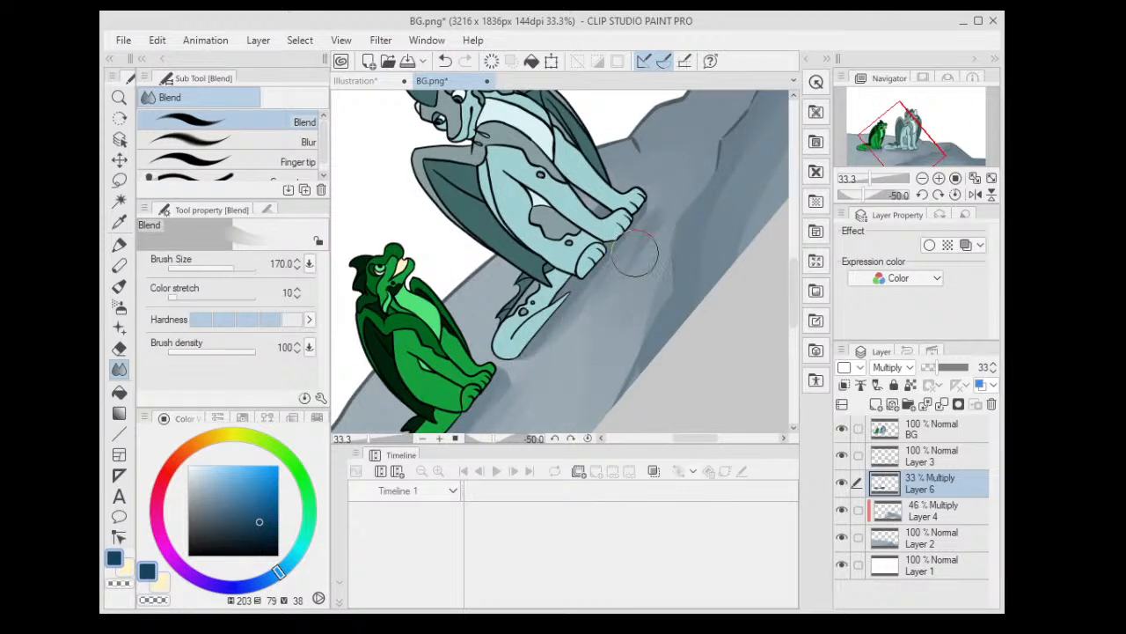
key(ctrl+0)
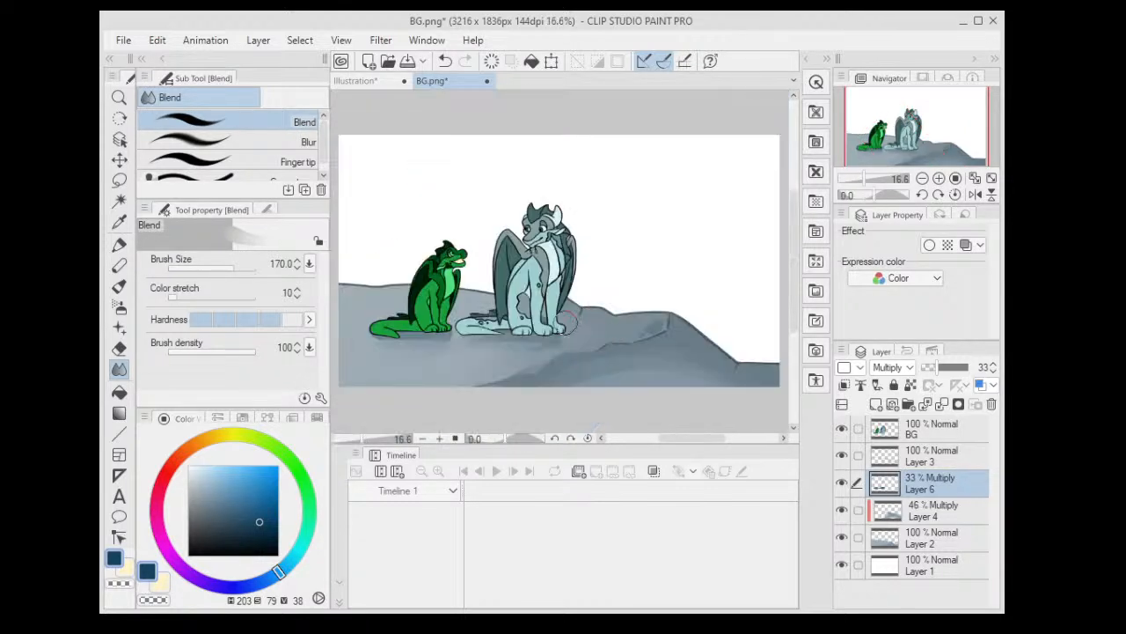
scroll(566, 321, up, 2)
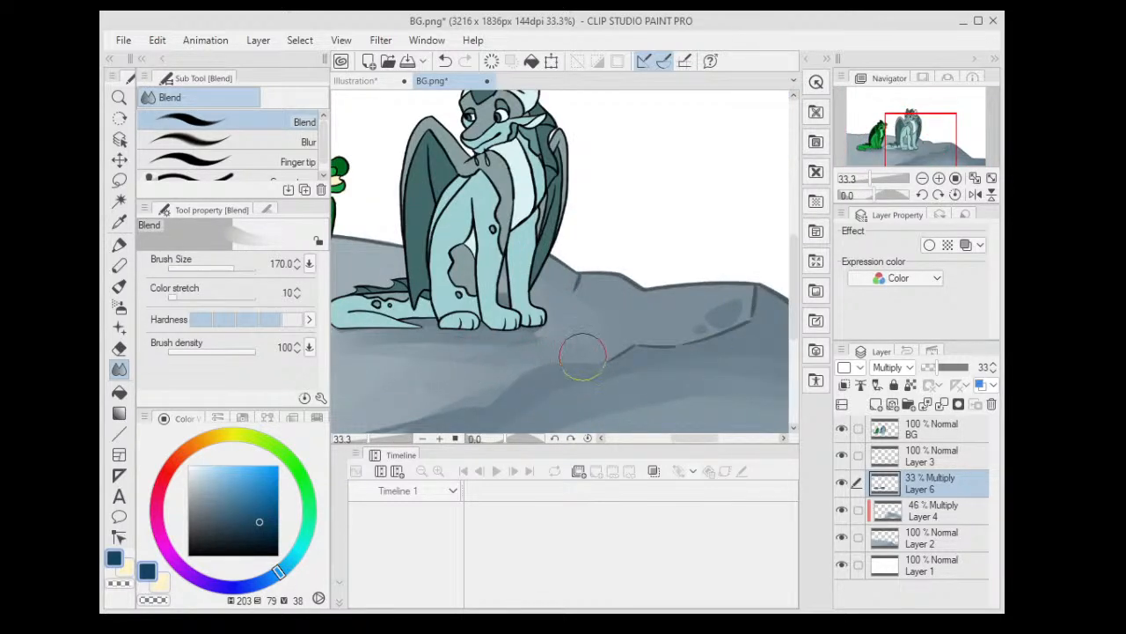
scroll(590, 352, down, 3)
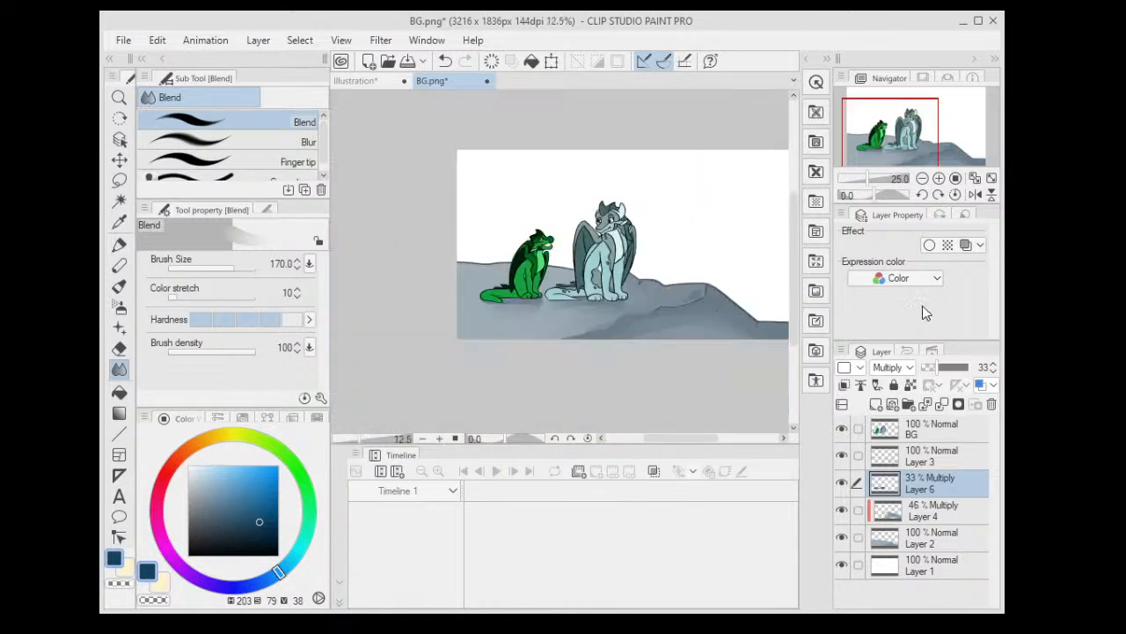
- Set the opacity of the dragons' cast-shadow layer, Layer 6, to 42%
click(947, 368)
scroll(705, 305, up, 2)
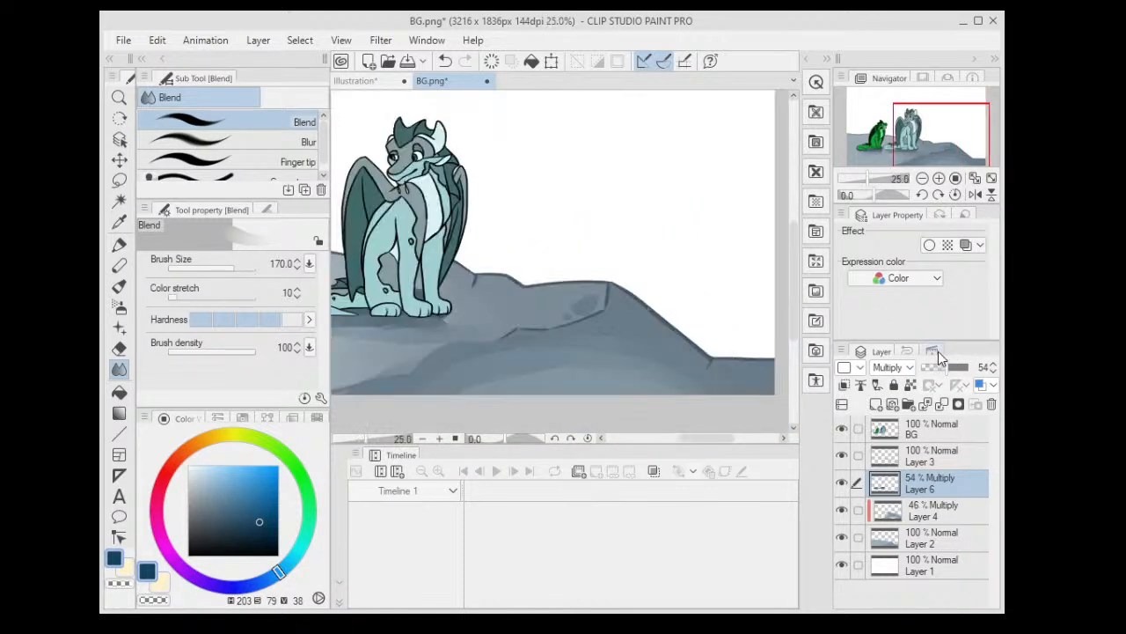
click(944, 369)
click(942, 369)
scroll(727, 317, down, 2)
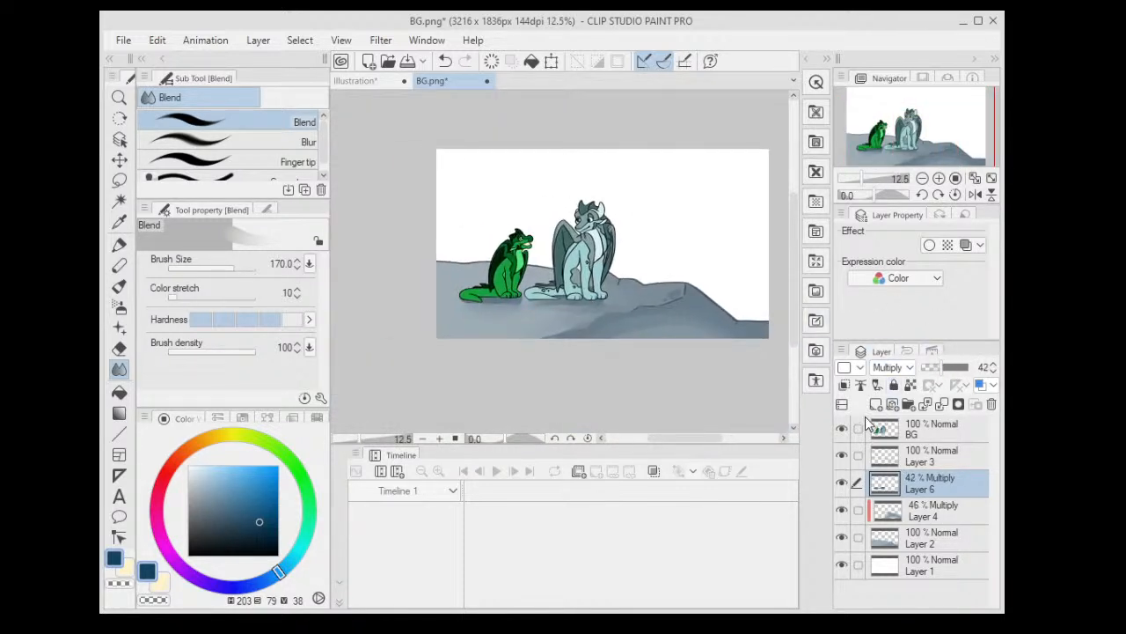
- Hide the dragons and paint darker terrain shadows over the ridge and right-hand slope on Layer 4 with the Thin Gouache brush
click(841, 428)
click(924, 511)
scroll(711, 322, up, 2)
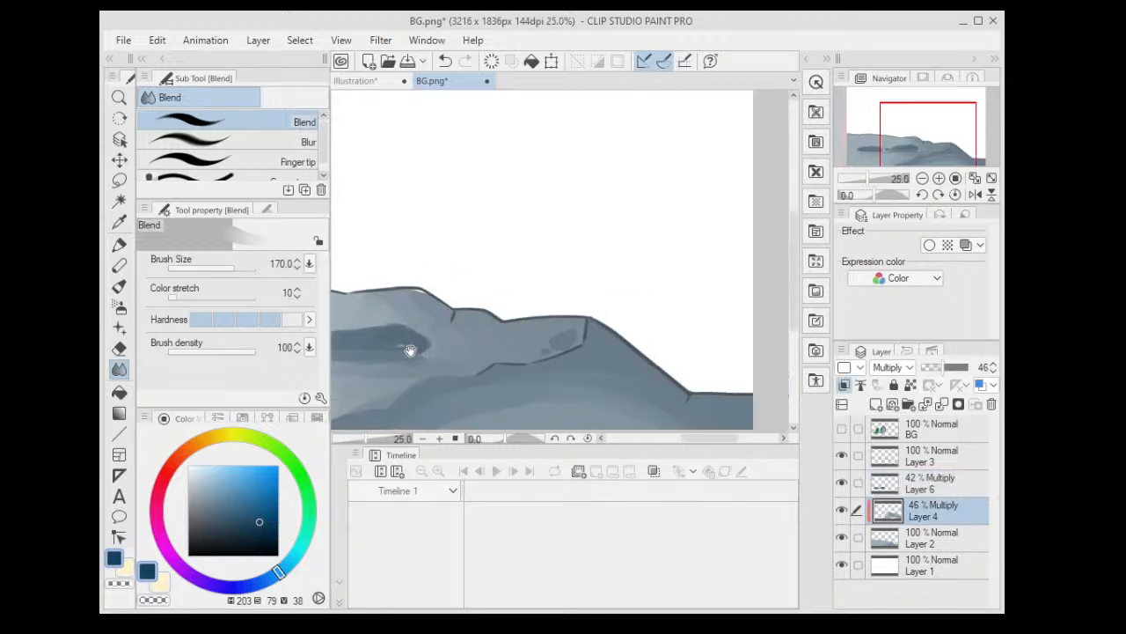
click(118, 285)
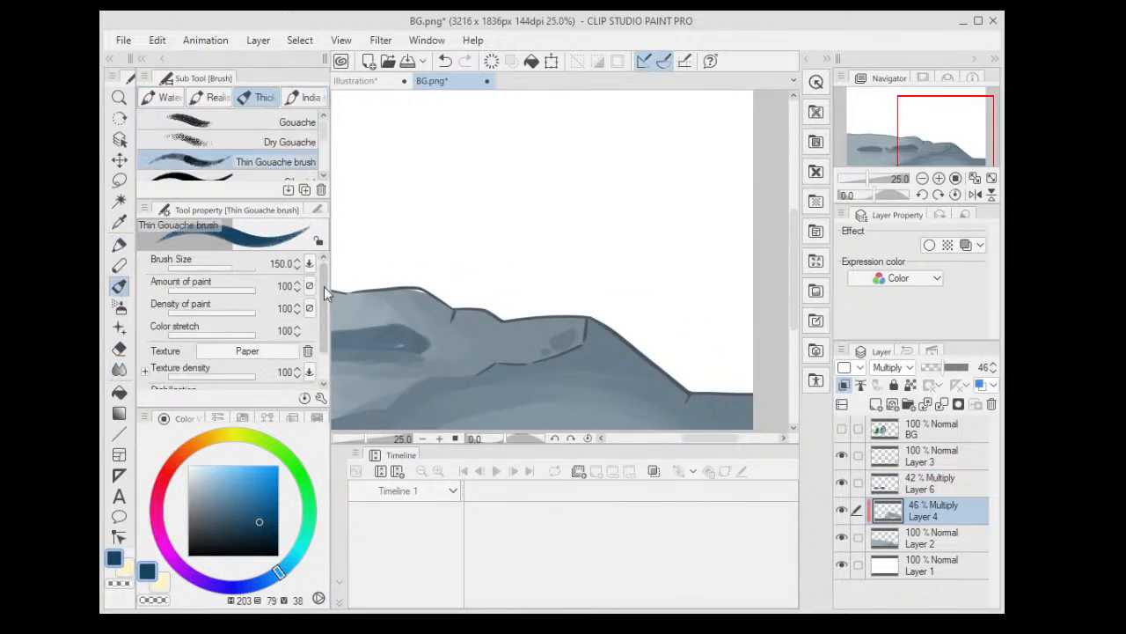
mouse_move(333, 260)
mouse_down()
mouse_move(493, 259)
mouse_move(461, 270)
mouse_move(533, 284)
mouse_move(554, 329)
mouse_move(534, 339)
mouse_move(608, 310)
mouse_move(721, 336)
mouse_up()
key(r)
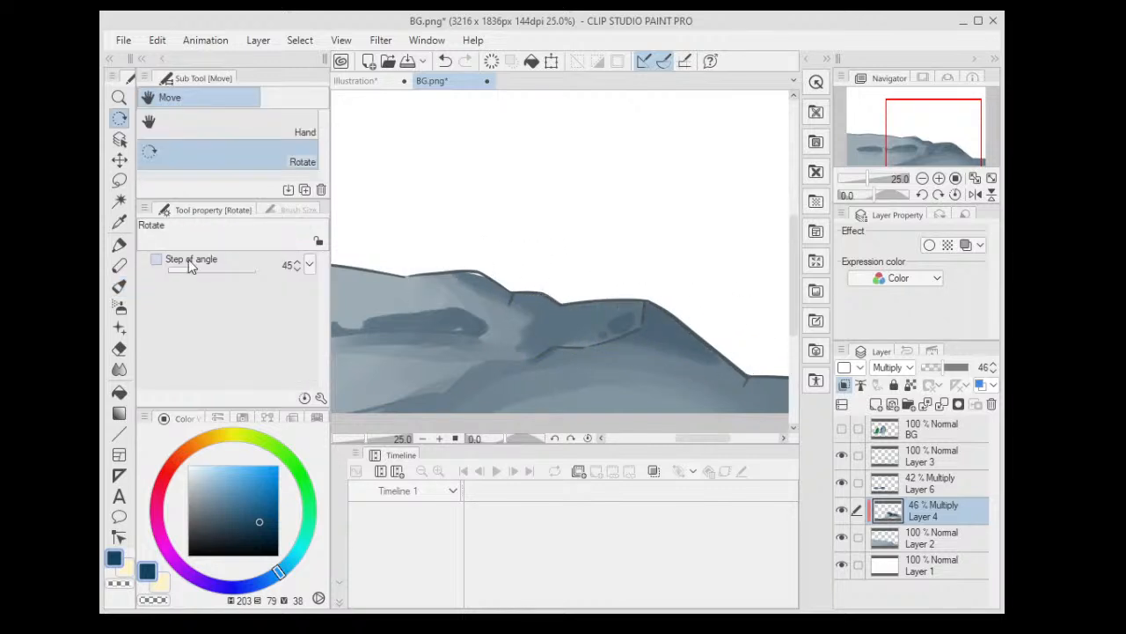
- Blend the new terrain shadows smoothly into the ridge and slope on Layer 4
click(118, 369)
mouse_move(428, 279)
mouse_down()
mouse_move(532, 312)
mouse_move(446, 272)
mouse_move(528, 350)
mouse_move(478, 283)
mouse_move(500, 356)
mouse_move(515, 319)
mouse_move(469, 368)
mouse_move(579, 339)
mouse_move(524, 345)
mouse_move(672, 358)
mouse_move(717, 347)
mouse_up()
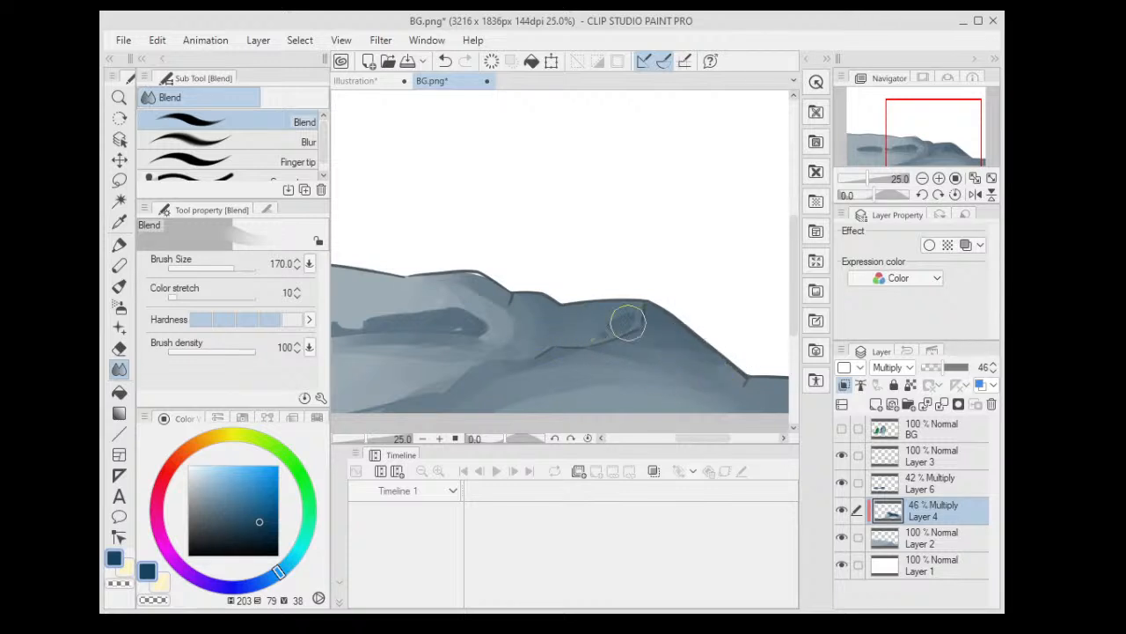
scroll(641, 366, down, 3)
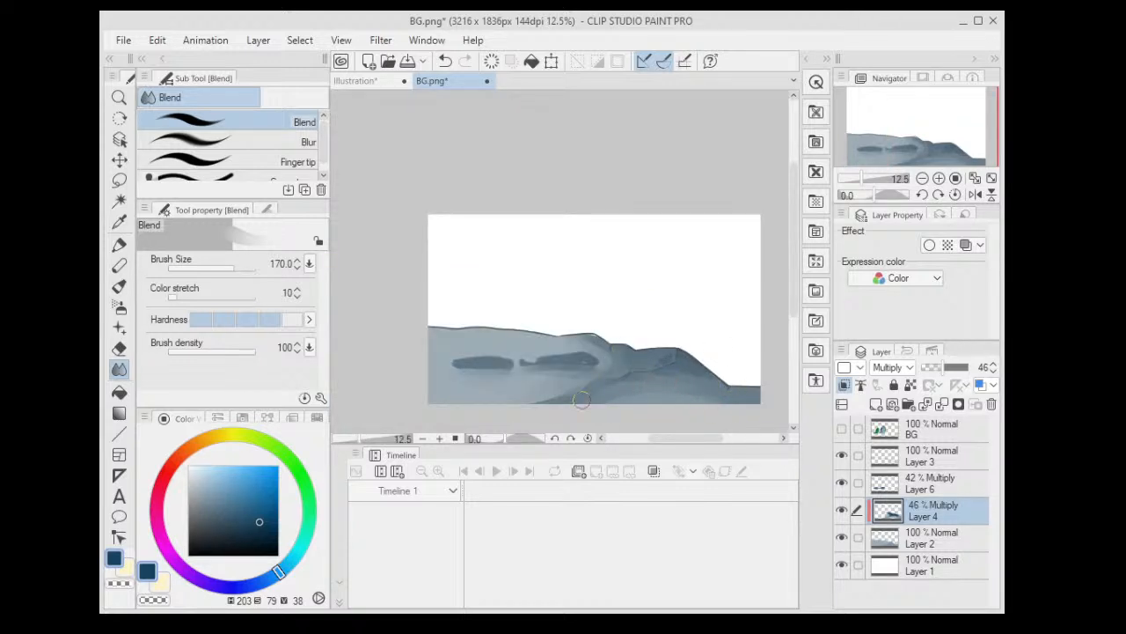
- Show the dragons again and set their cast-shadow layer, Layer 6, to 25% opacity
click(940, 492)
click(930, 367)
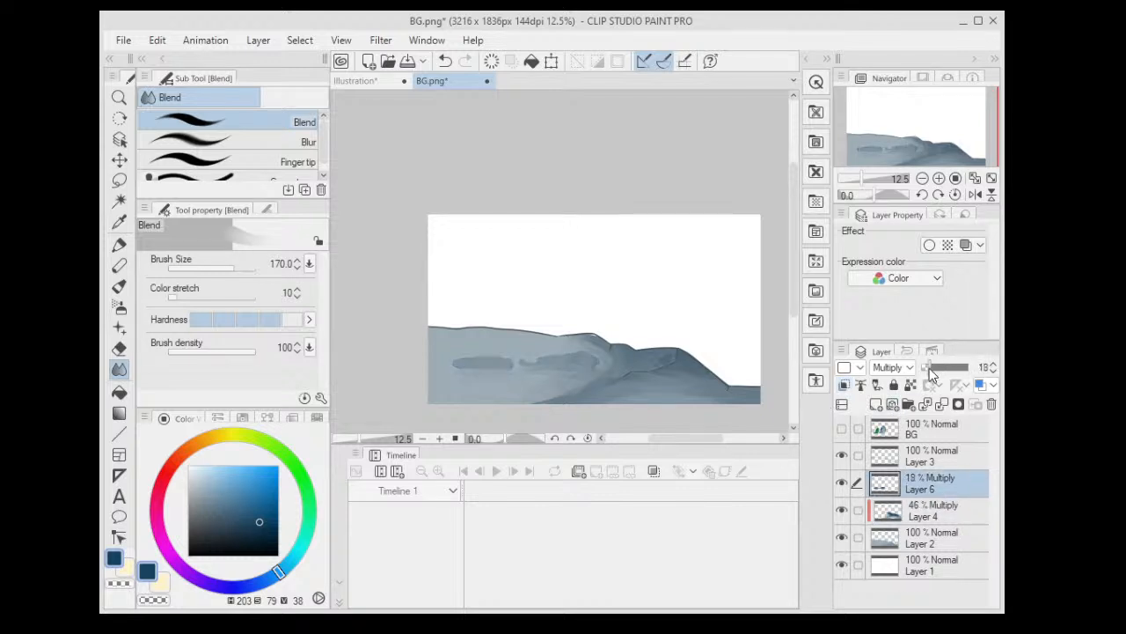
click(842, 429)
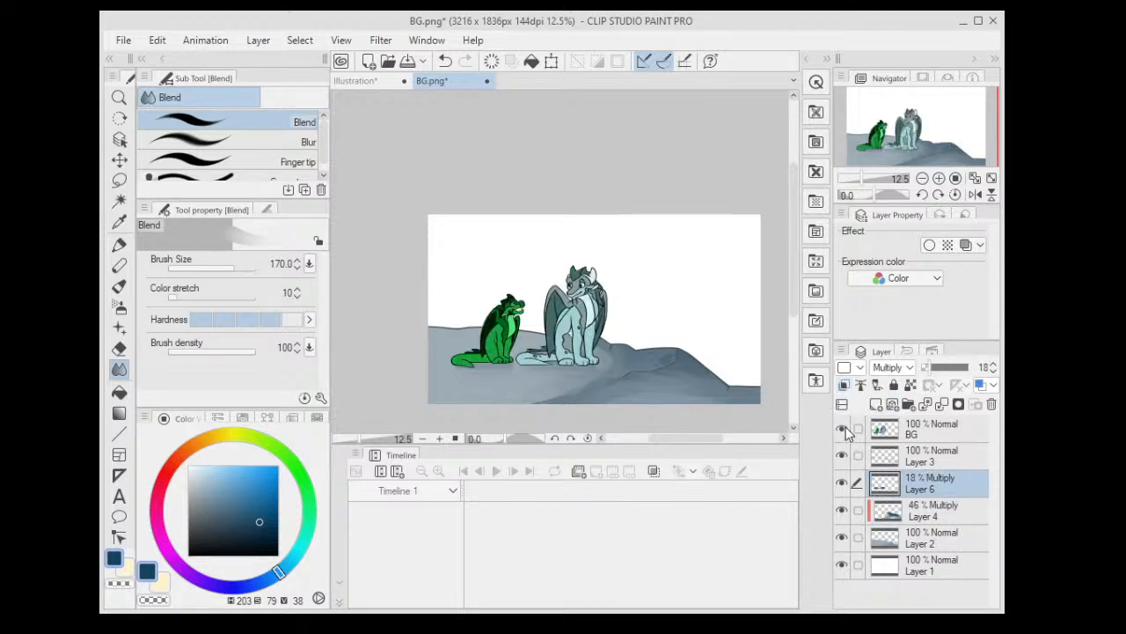
key(ctrl+plus)
click(935, 369)
drag(676, 345, 656, 226)
key(ctrl+minus)
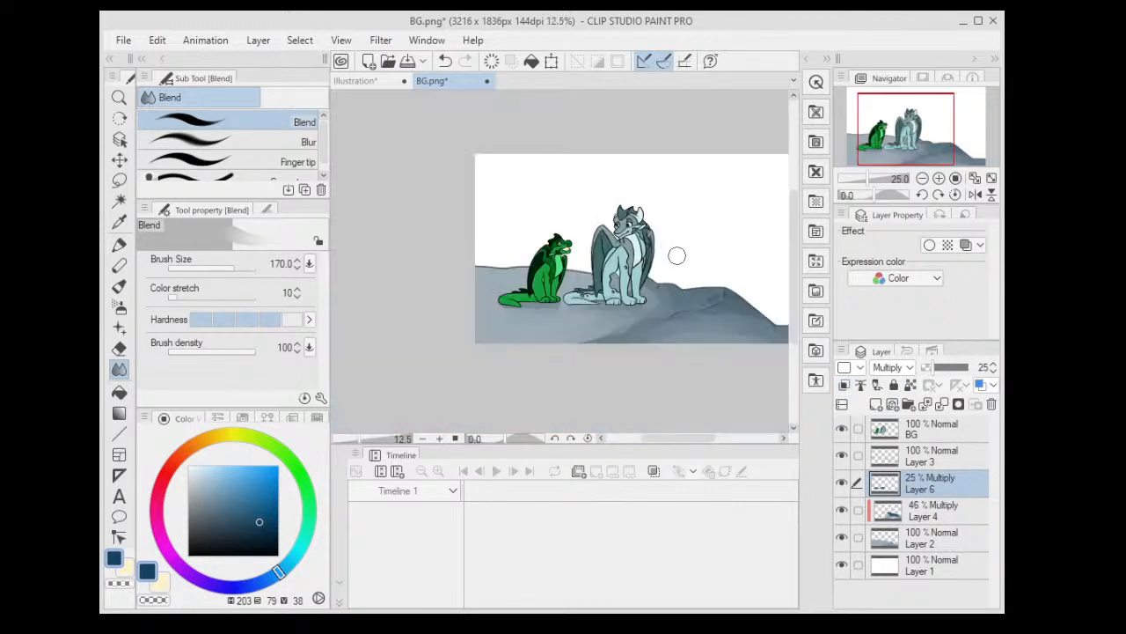
- Set the opacity of the clipped terrain-shadow layer, Layer 4, to 26%
click(957, 511)
click(936, 368)
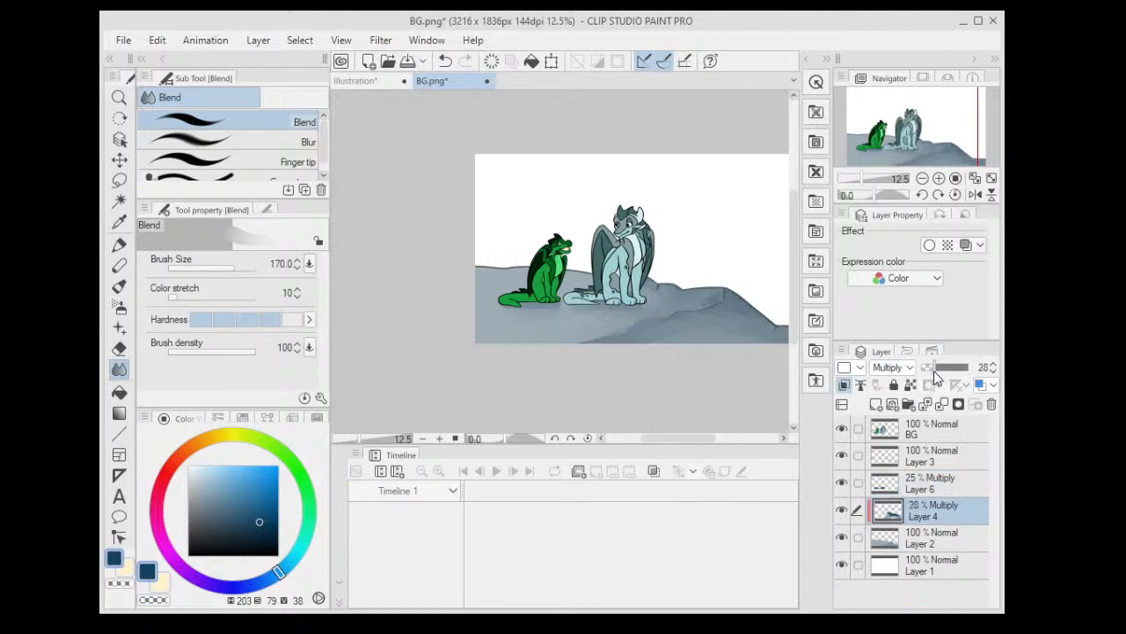
drag(688, 281, 589, 305)
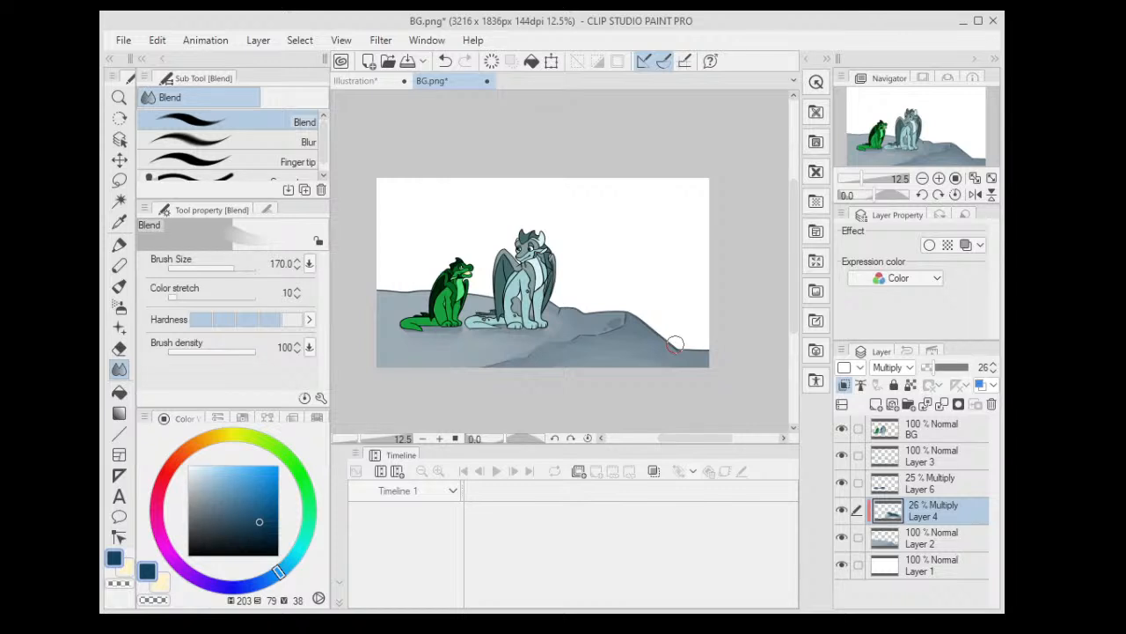
drag(607, 324, 613, 332)
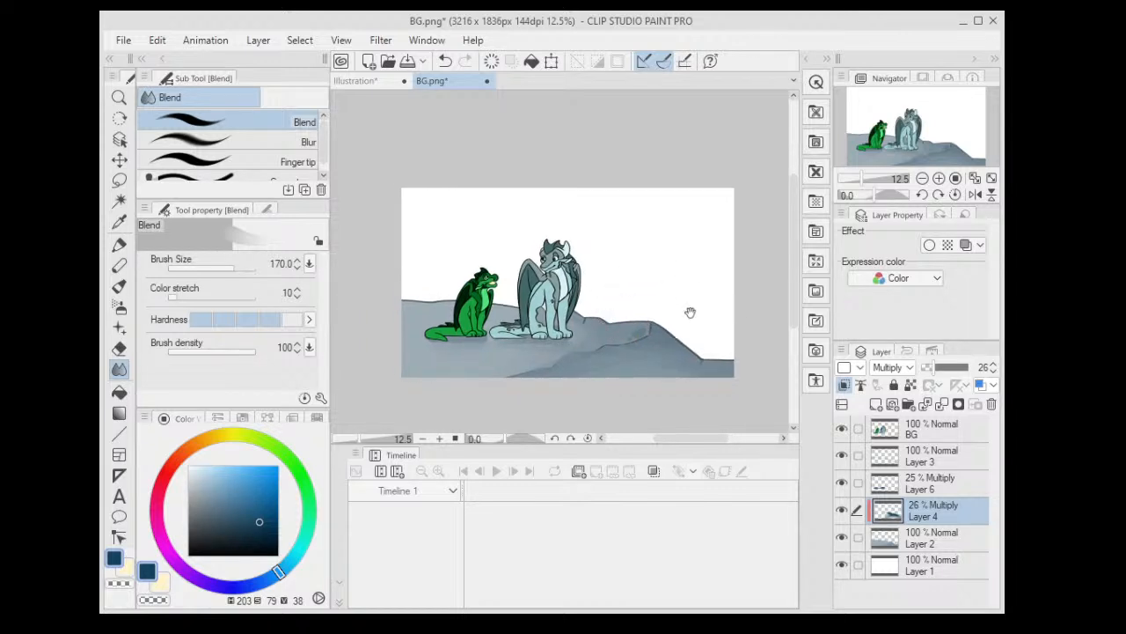
drag(690, 312, 707, 313)
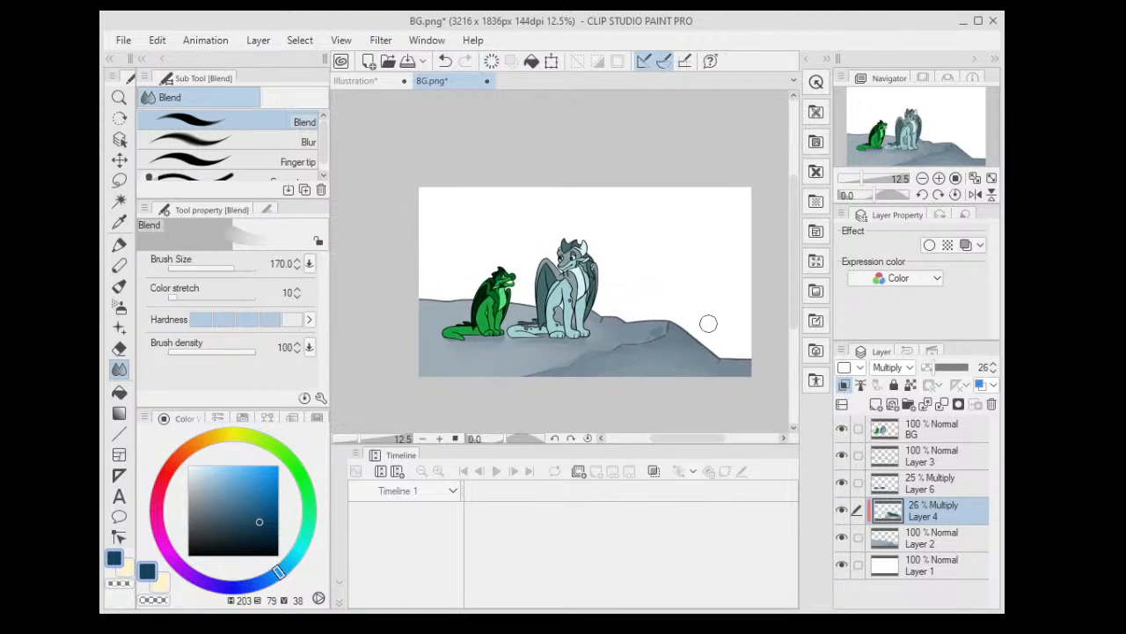
- Select the ground on Layer 2 and choose a pale sandy yellow with hue 43, saturation 34 and brightness 89
click(918, 540)
click(212, 437)
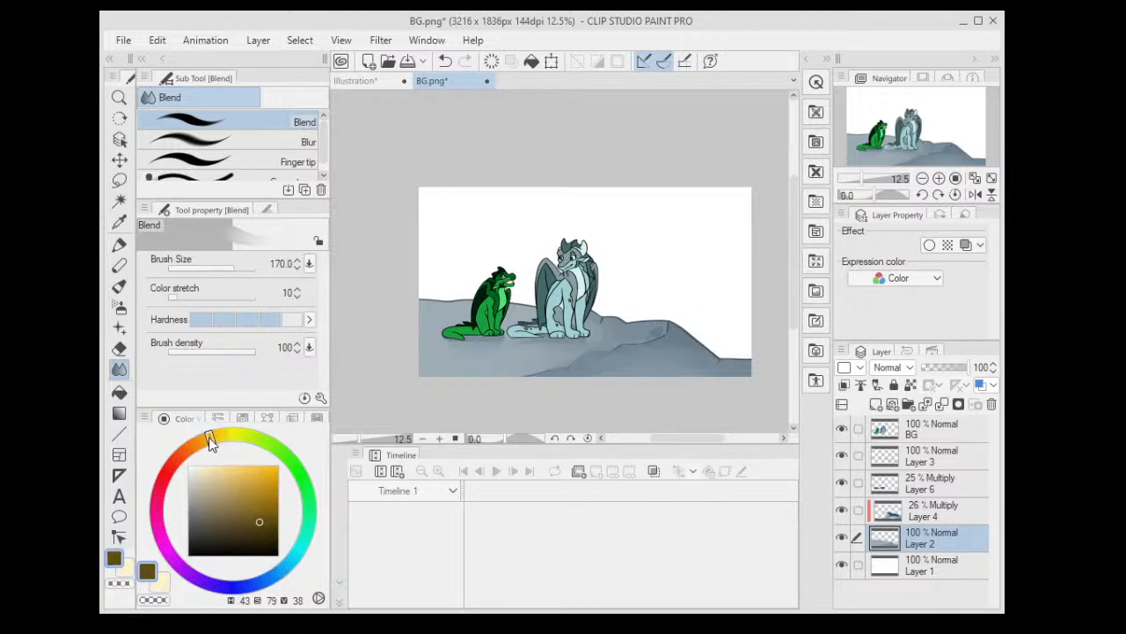
click(219, 475)
- Try a size 600 Spray airbrush speckle on the ground behind the green dragon, and undo it
click(119, 286)
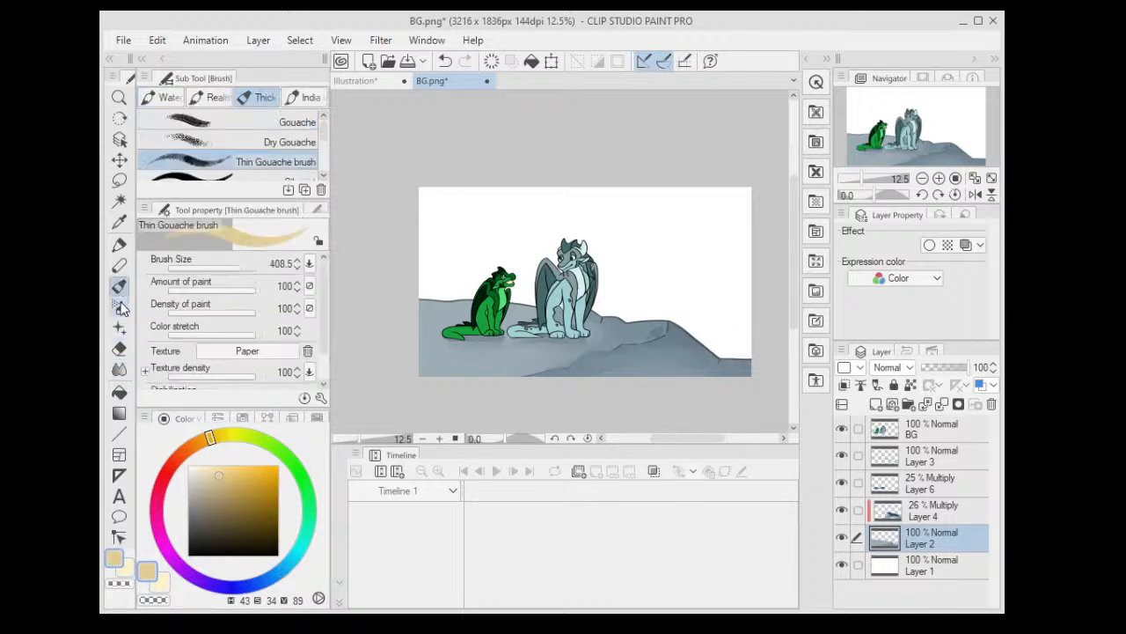
click(121, 306)
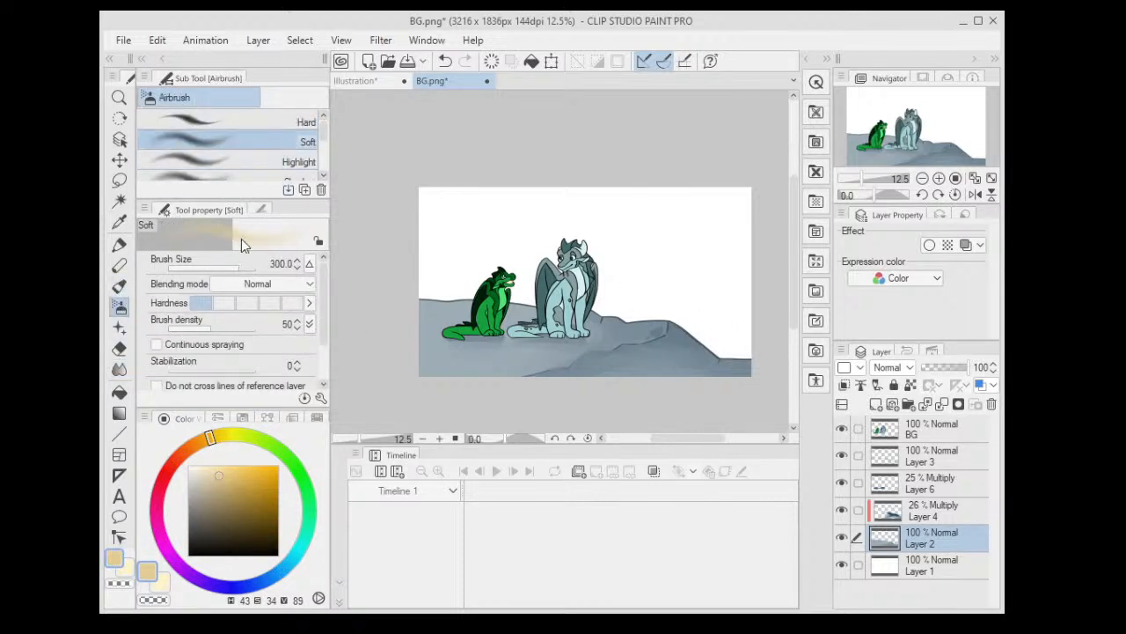
drag(323, 138, 323, 161)
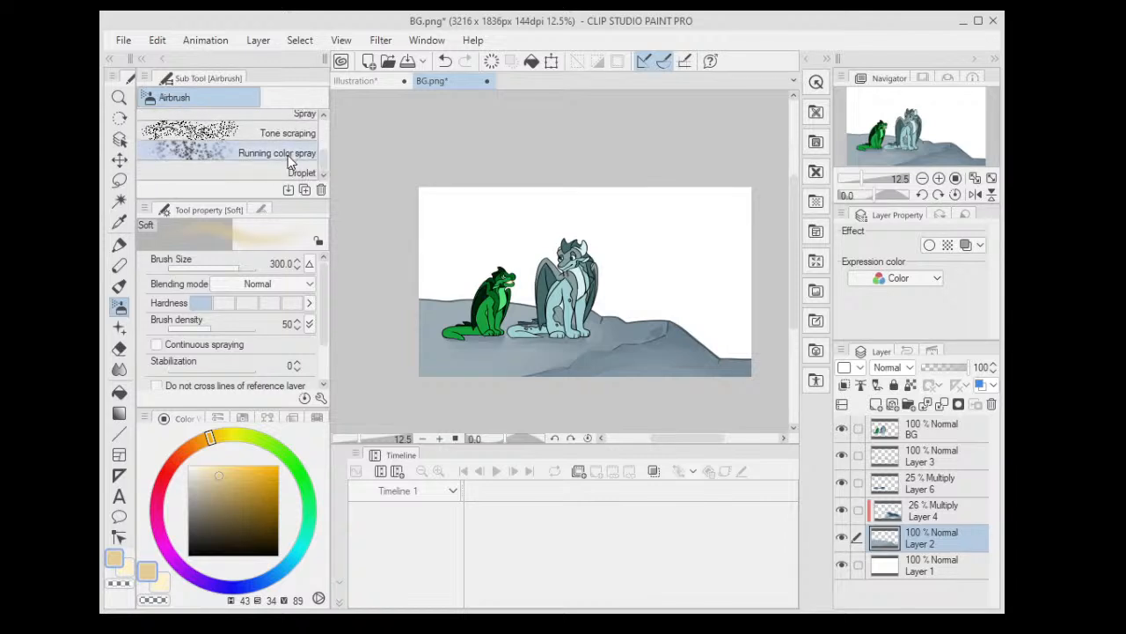
click(287, 115)
scroll(387, 290, up, 2)
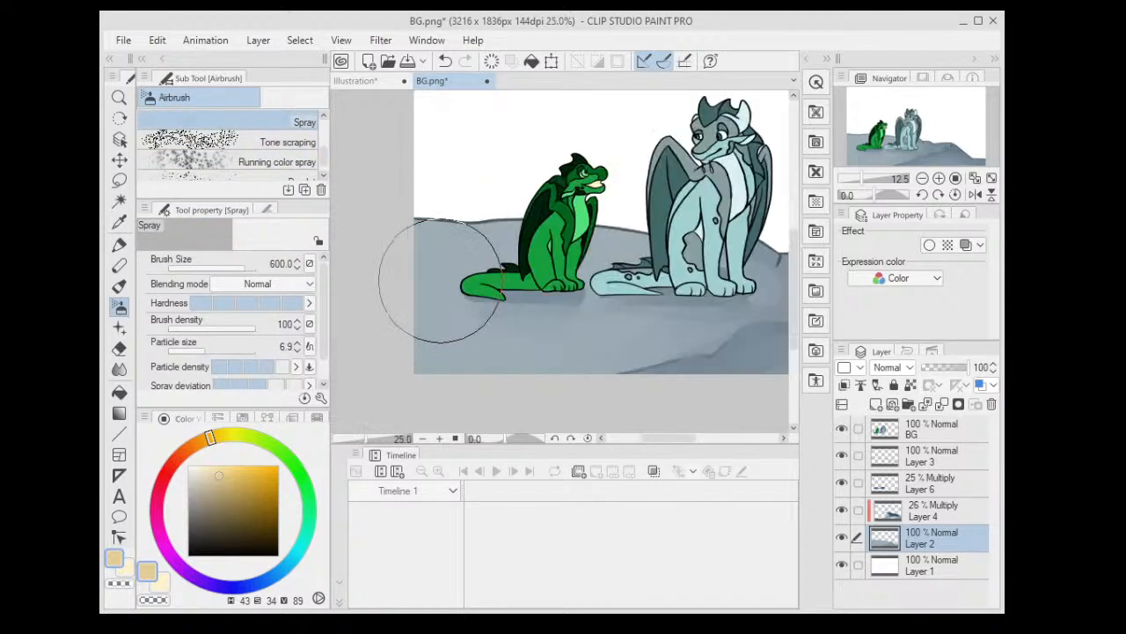
mouse_move(403, 301)
mouse_down()
mouse_move(452, 221)
mouse_move(415, 214)
mouse_up()
scroll(415, 214, up, 2)
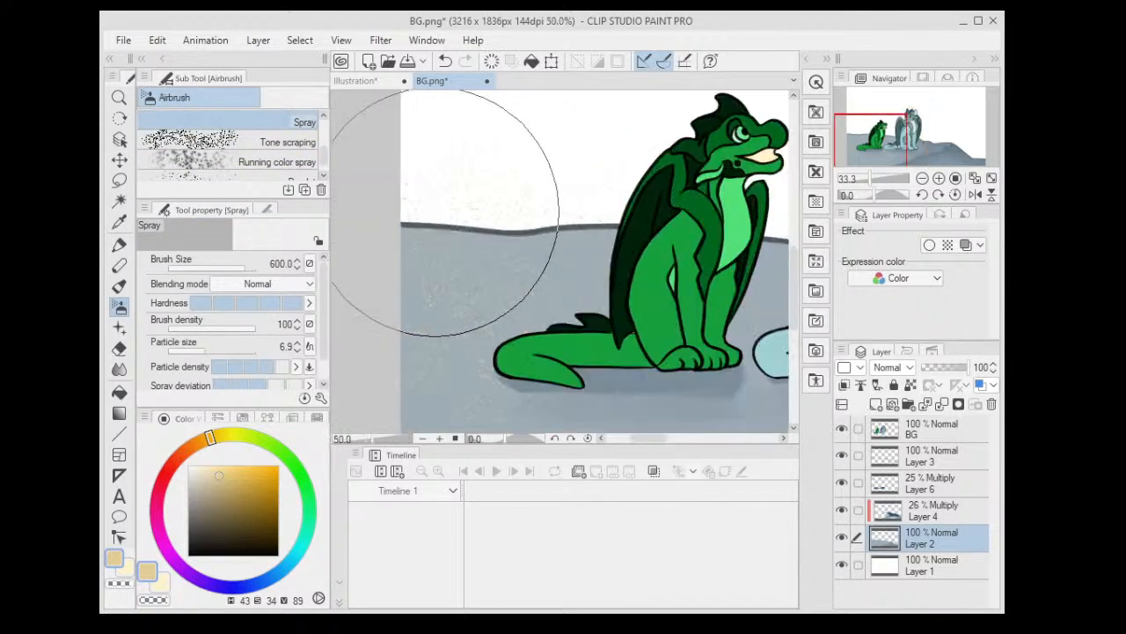
key(ctrl+z)
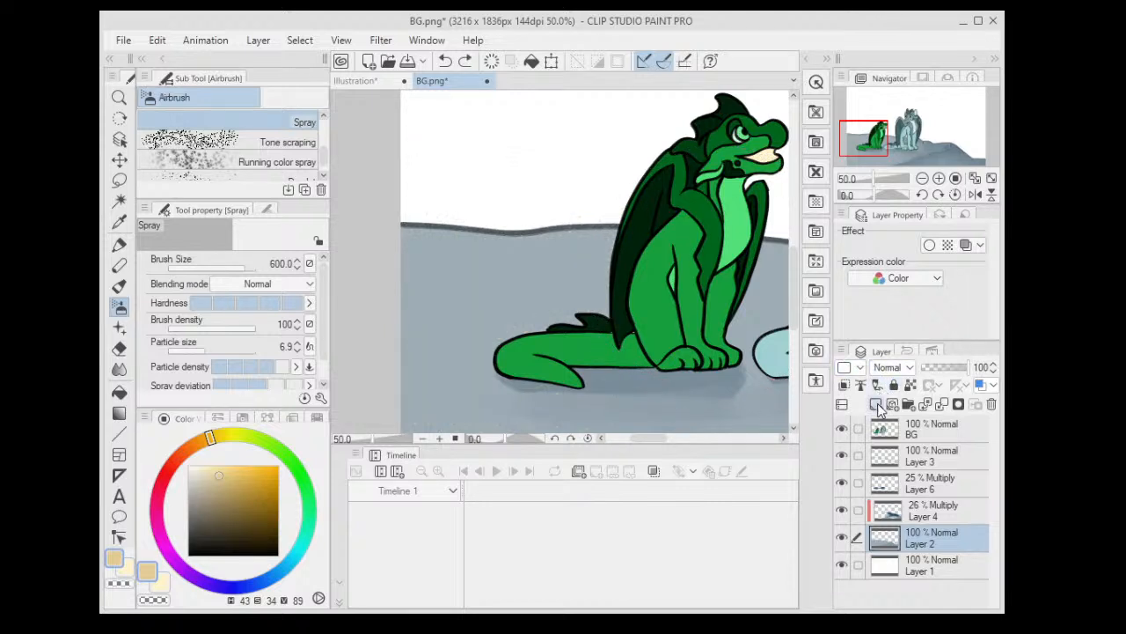
- Lock the transparent pixels of Layer 2 and try a Tone scraping stroke on the ground behind the green dragon
click(911, 388)
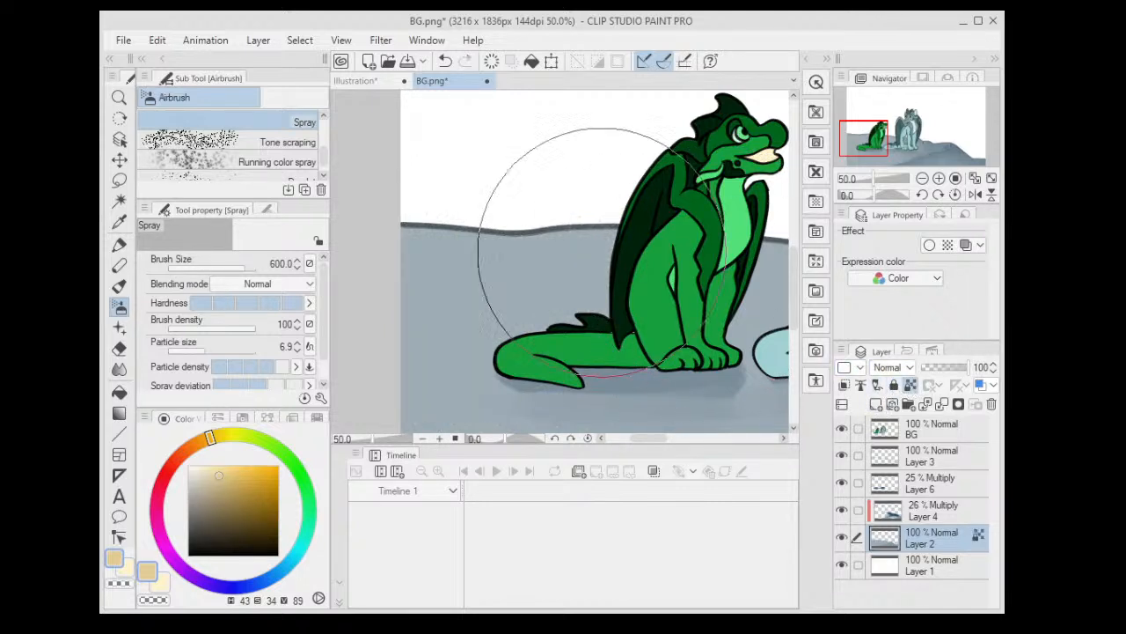
click(317, 146)
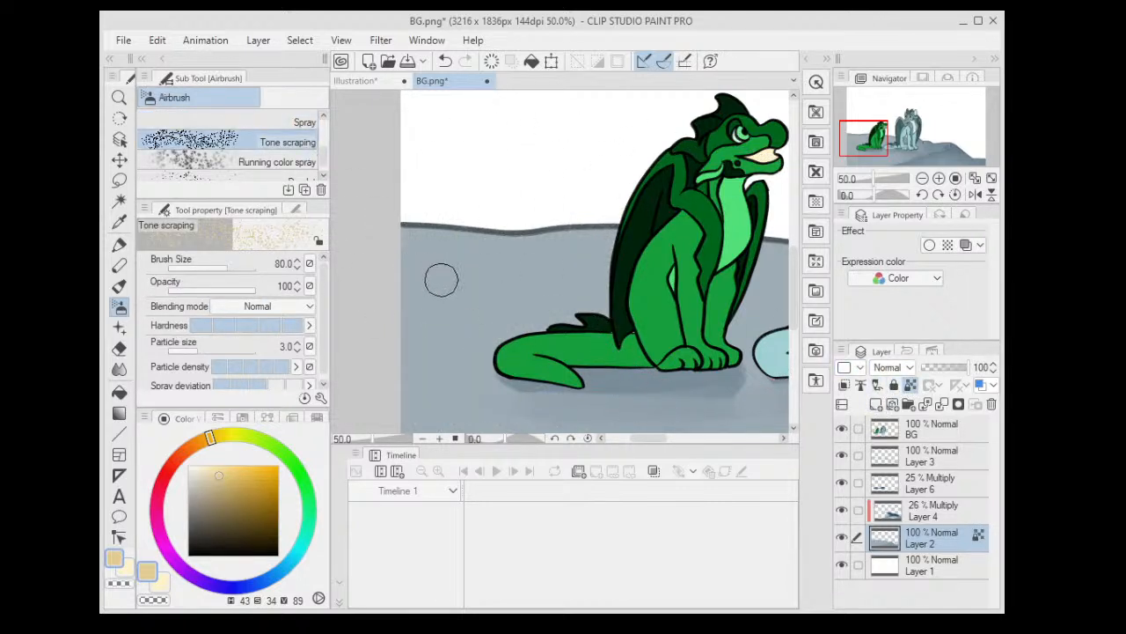
drag(440, 276, 434, 320)
scroll(423, 229, down, 1)
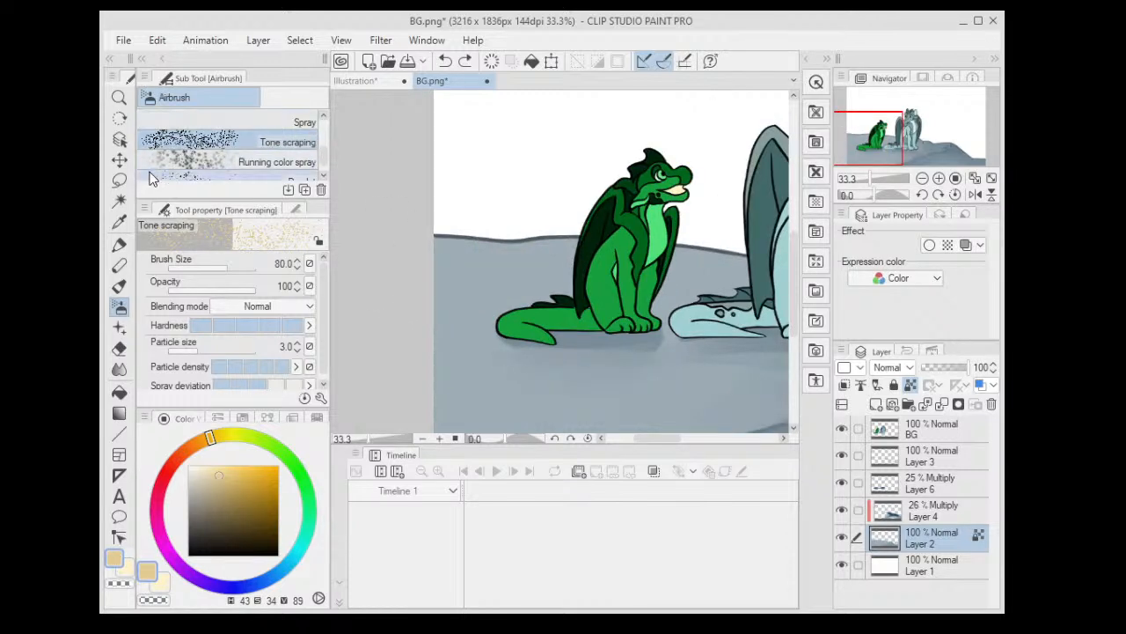
- Try the Crayon brush on the ground at size 30 and at size 1821.6, undoing both tests
click(120, 265)
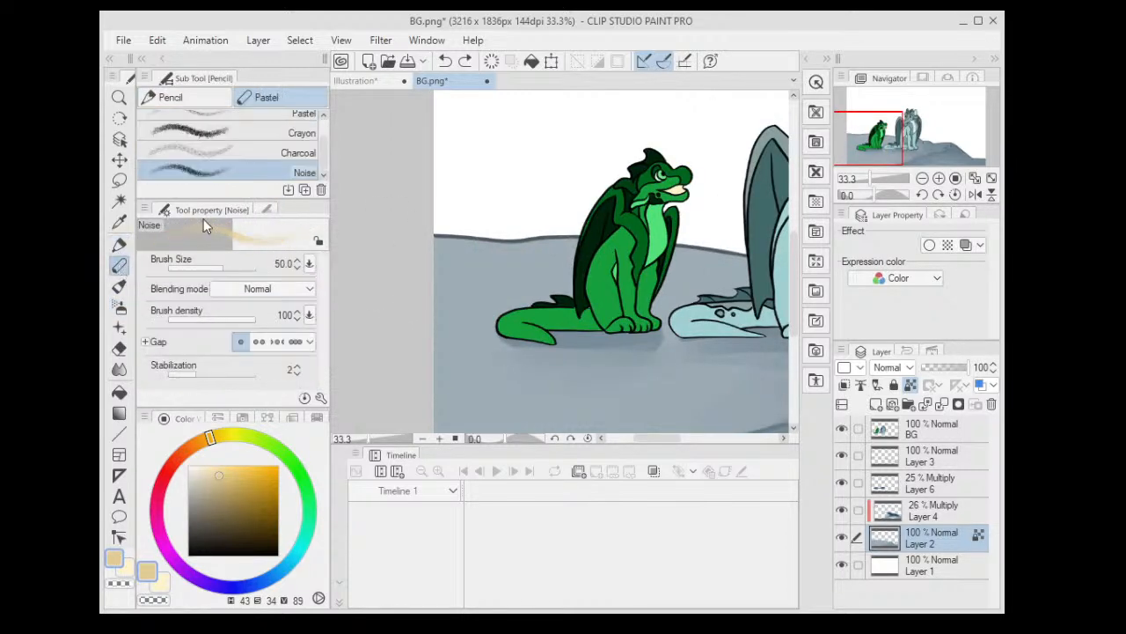
click(265, 133)
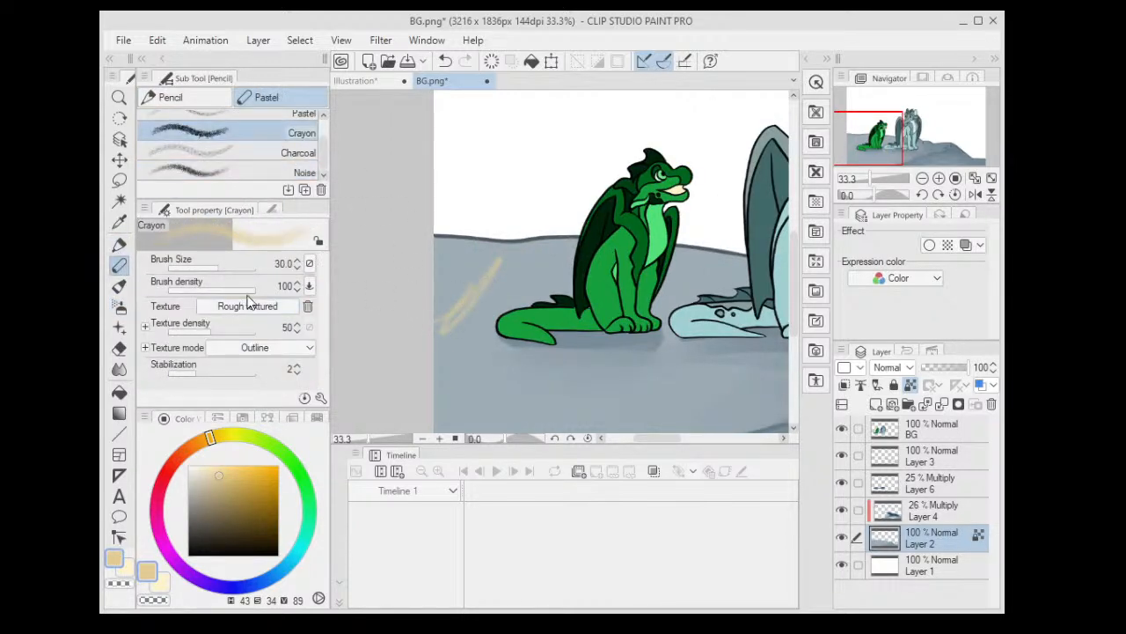
key(ctrl+z)
drag(246, 269, 255, 268)
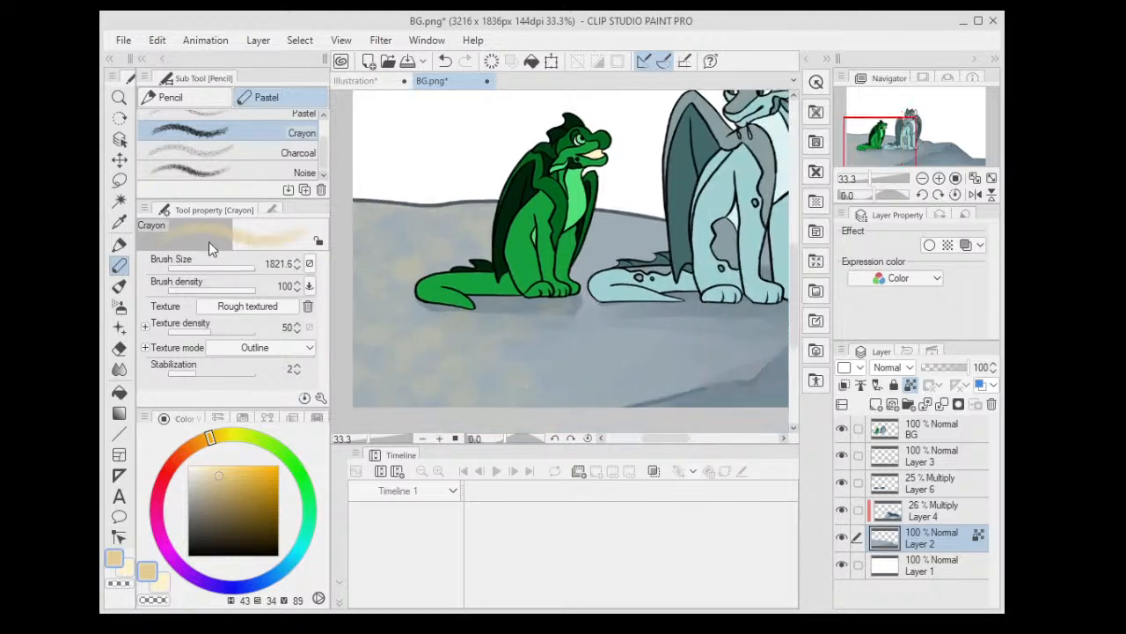
key(ctrl+z)
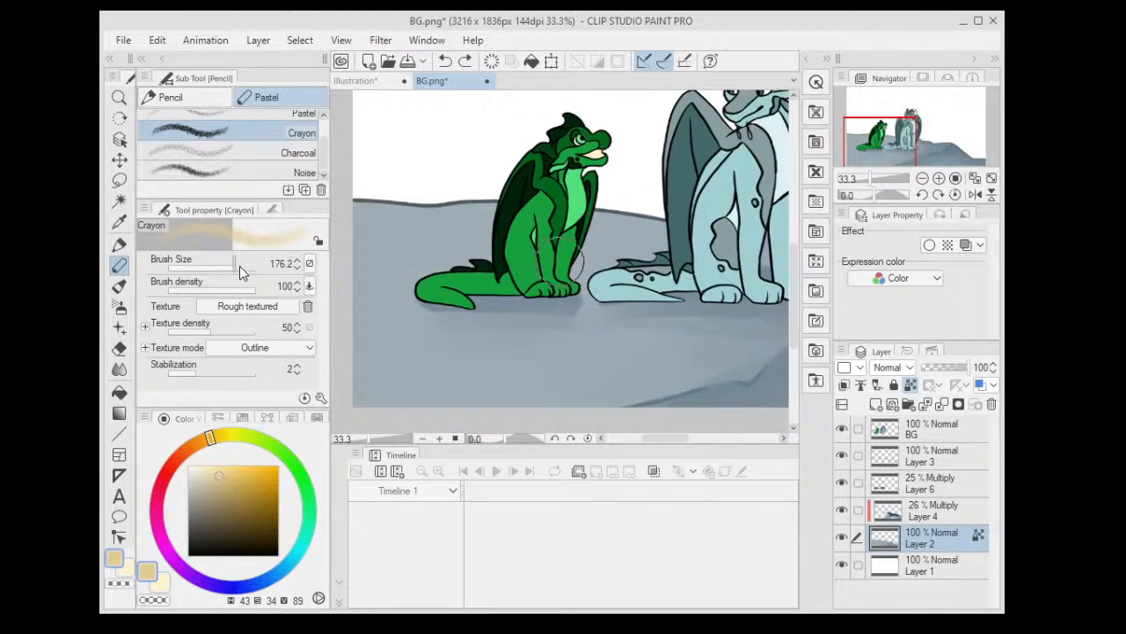
- Try sandy Crayon strokes at size 176.2 along the ridge behind the green dragon, and undo them
mouse_move(399, 248)
mouse_down()
mouse_move(488, 194)
mouse_move(350, 288)
mouse_move(460, 203)
mouse_move(356, 220)
mouse_up()
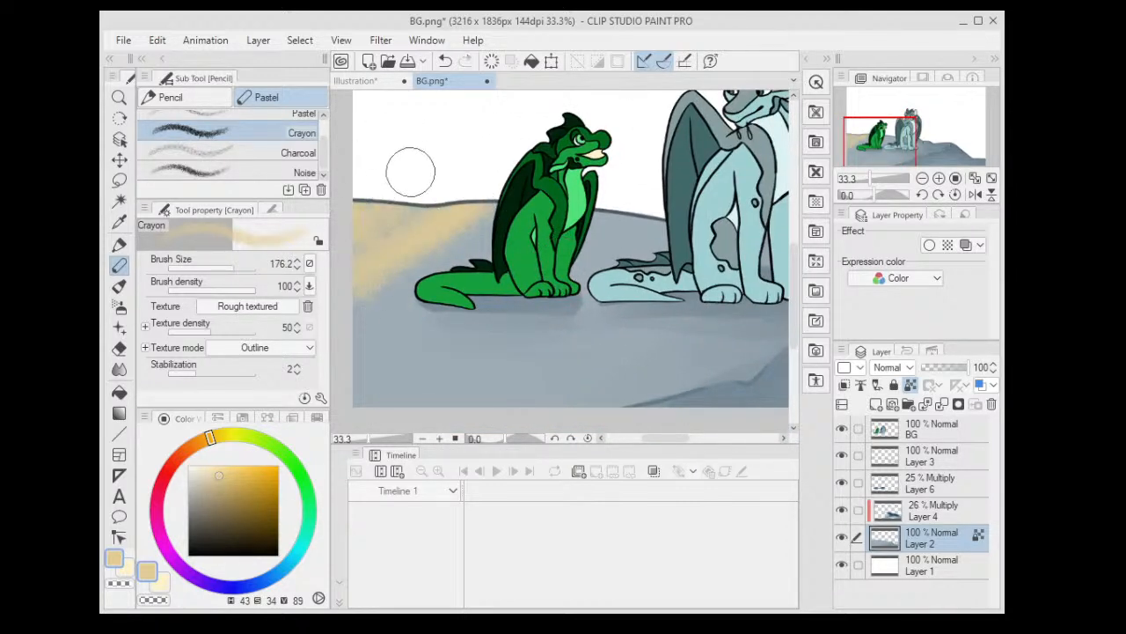
scroll(410, 172, down, 7)
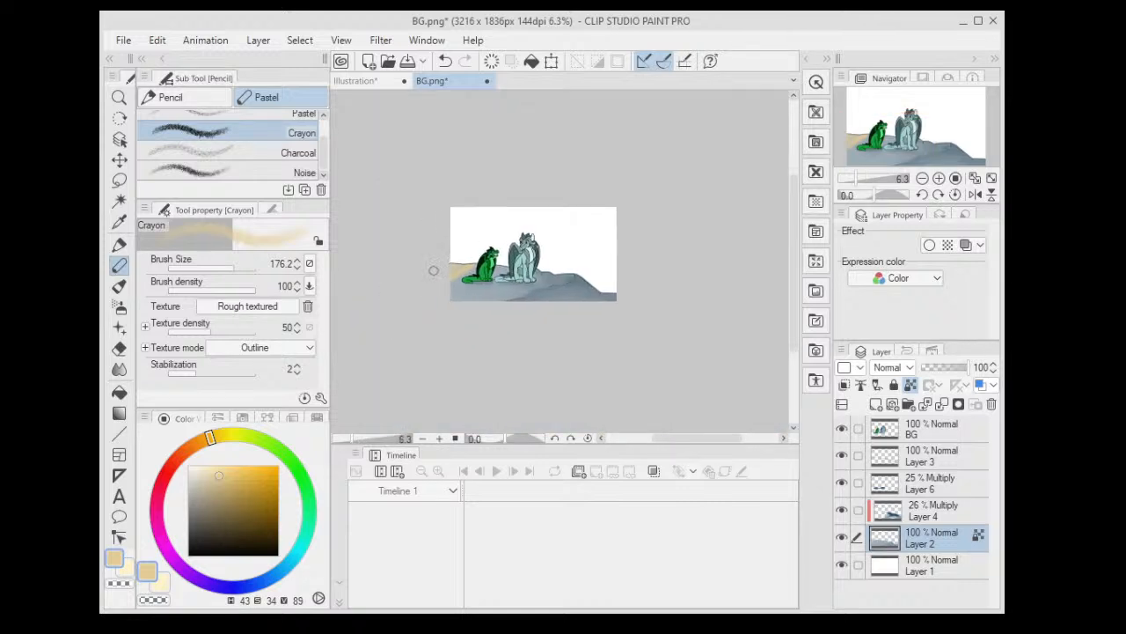
scroll(434, 270, up, 6)
drag(464, 273, 457, 305)
key(ctrl+z)
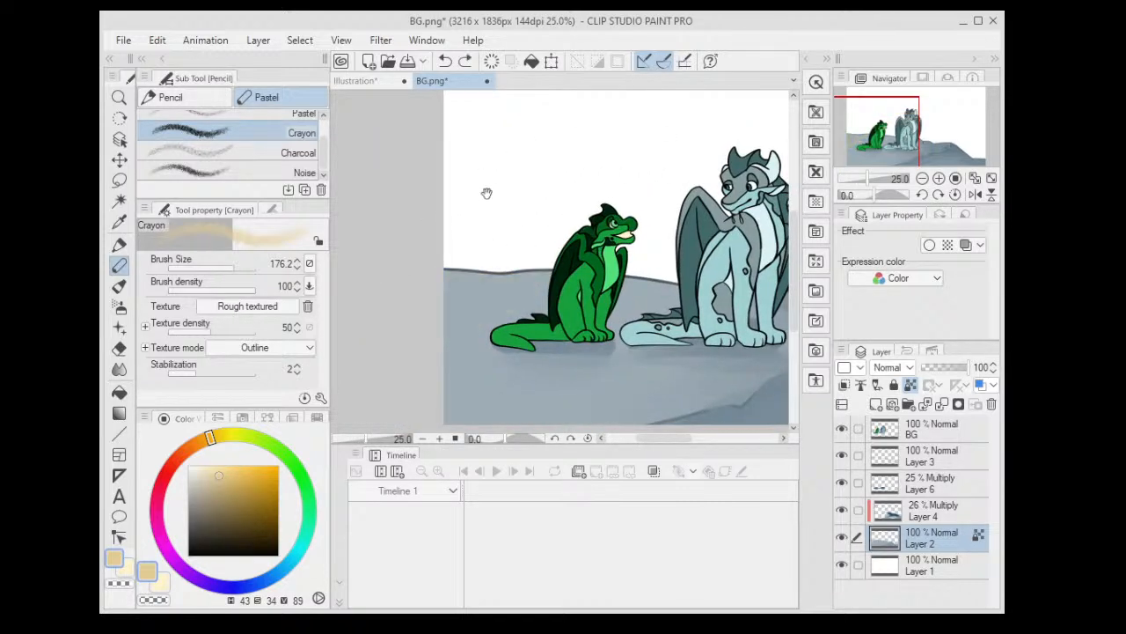
- Try the Chalk brush at size 26.6 on the ground and browse the pencil brushes for an alternative
drag(486, 193, 444, 222)
drag(322, 140, 322, 123)
click(294, 123)
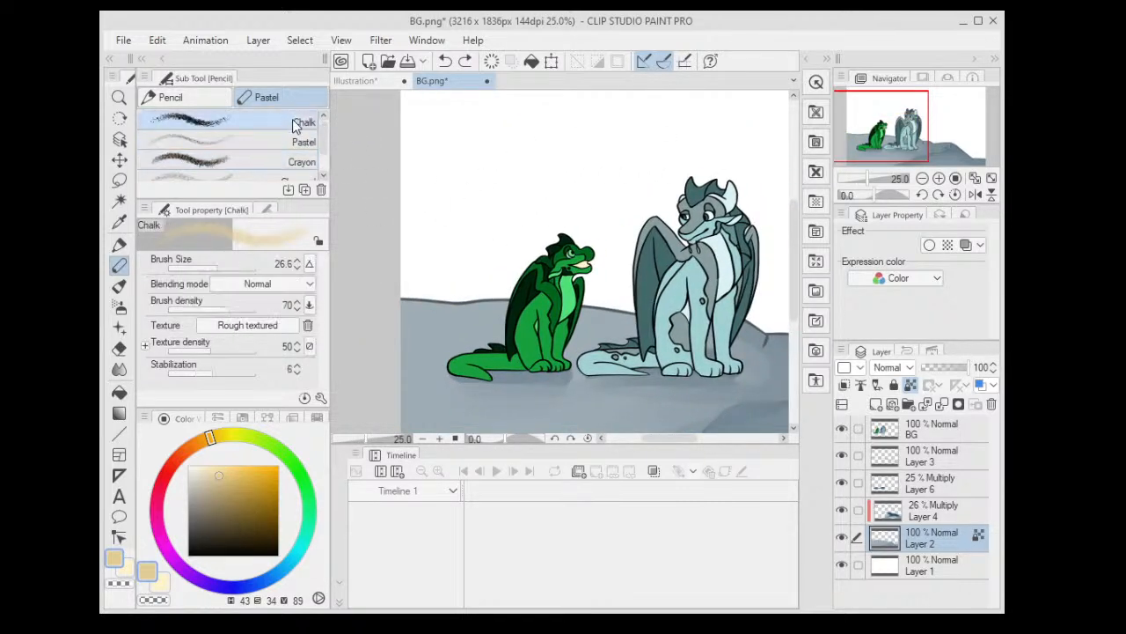
drag(426, 341, 493, 300)
click(186, 97)
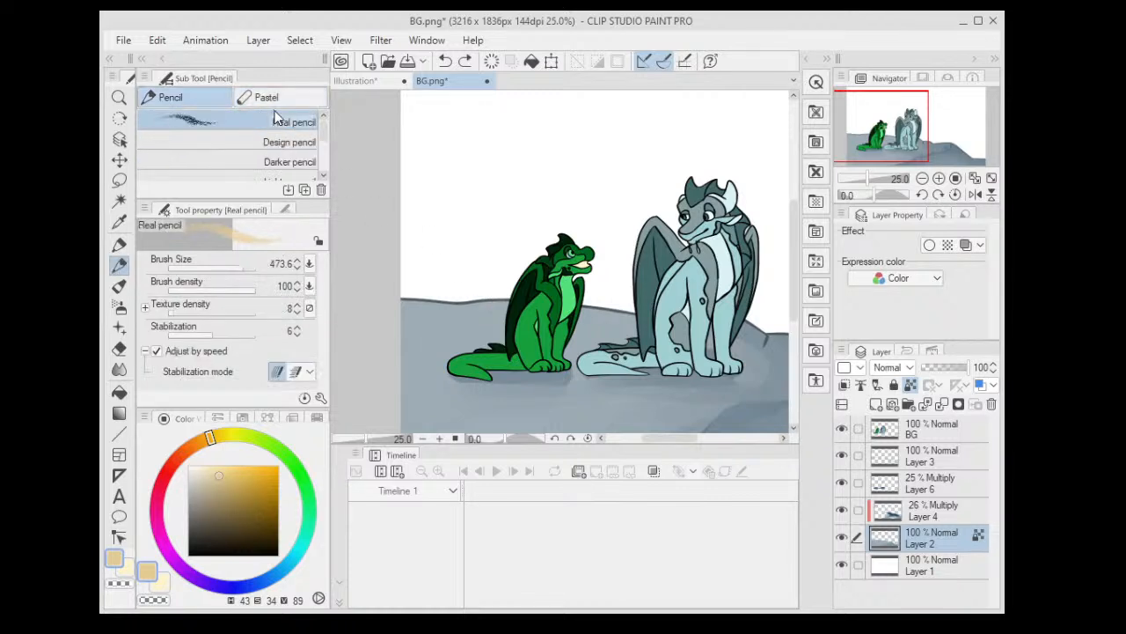
scroll(327, 132, down, 4)
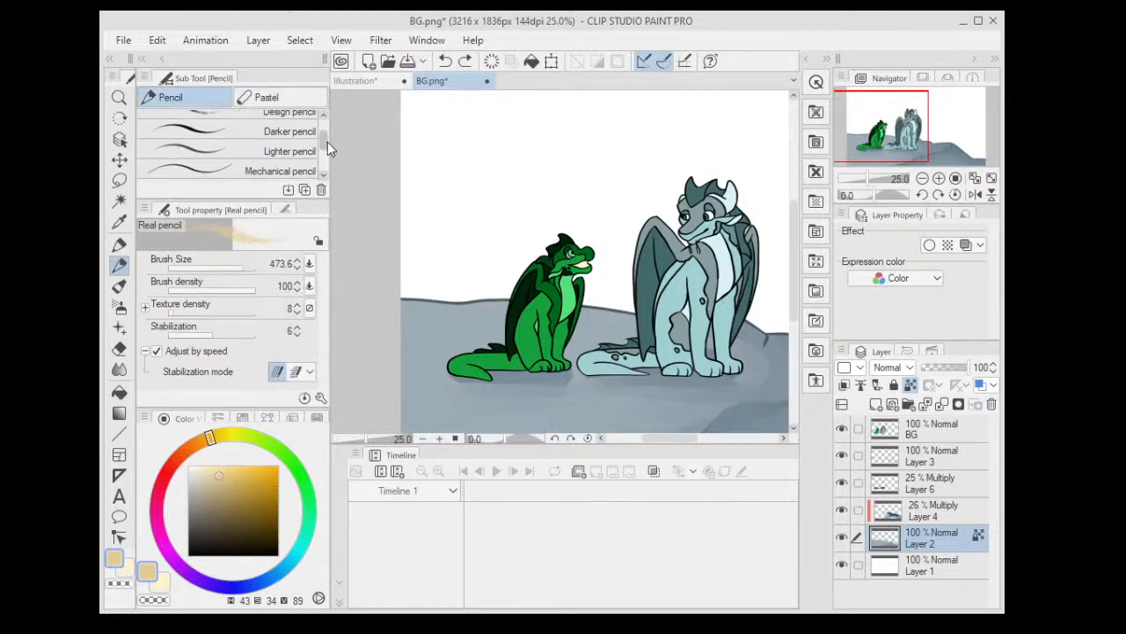
click(295, 98)
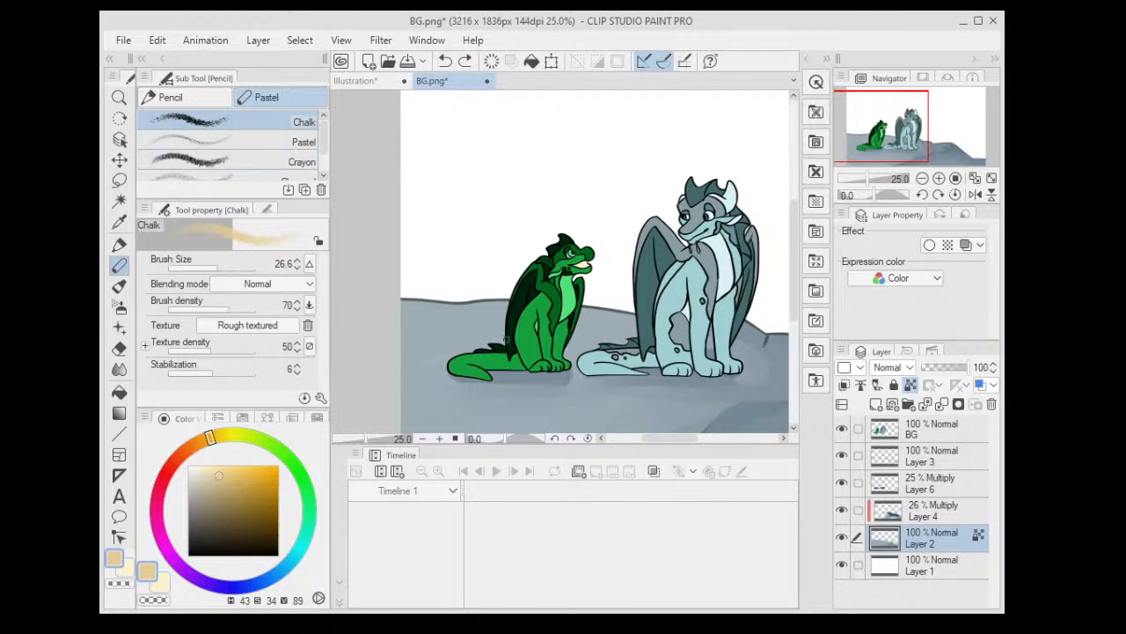
drag(418, 323, 380, 286)
- Try tinting the ground behind the green dragon sandy with the Design pencil at size 492.5, with the canvas rotated to -50 degrees
click(189, 97)
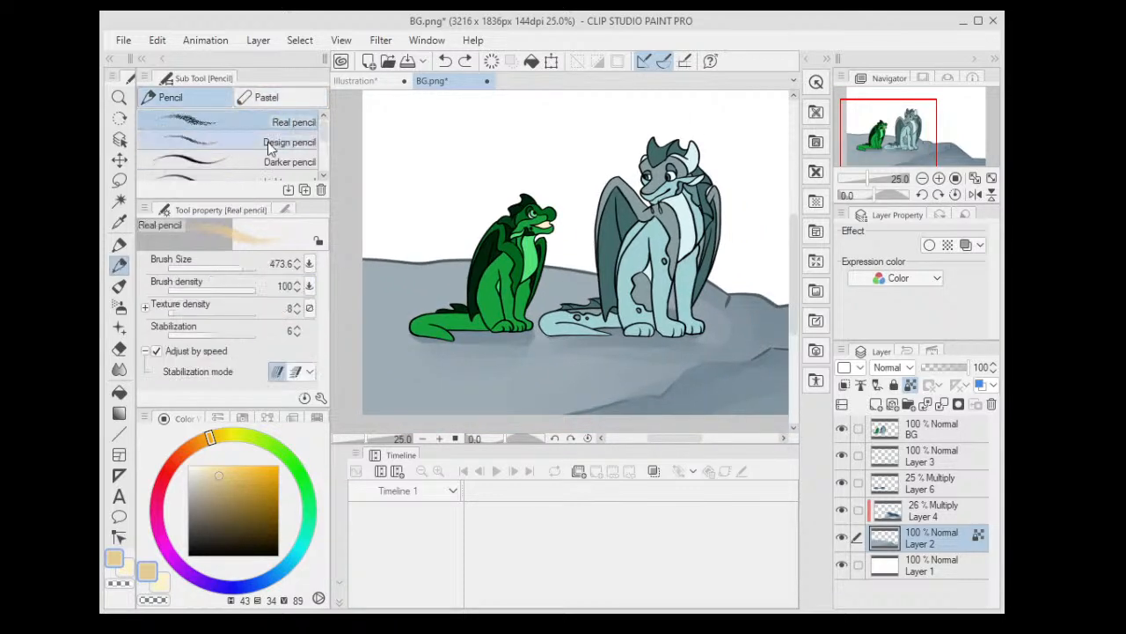
mouse_move(236, 268)
mouse_down()
mouse_move(262, 268)
mouse_move(239, 267)
mouse_up()
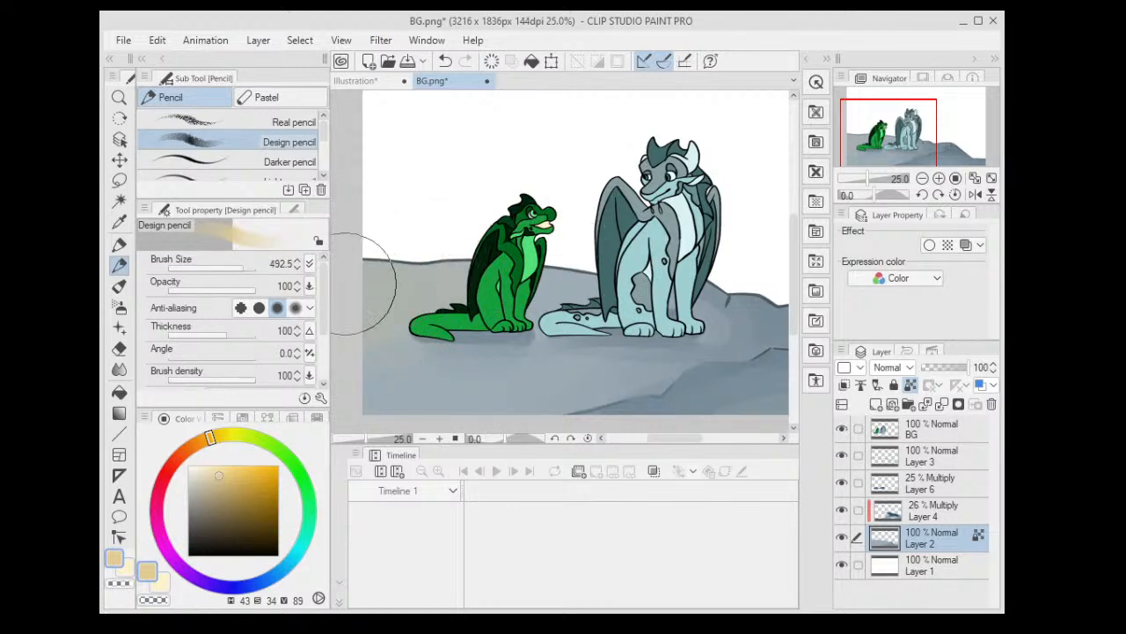
key(ctrl+minus)
key(minus)
key(minus)
key(minus)
key(minus)
key(minus)
key(minus)
key(minus)
key(minus)
key(minus)
key(minus)
key(minus)
key(minus)
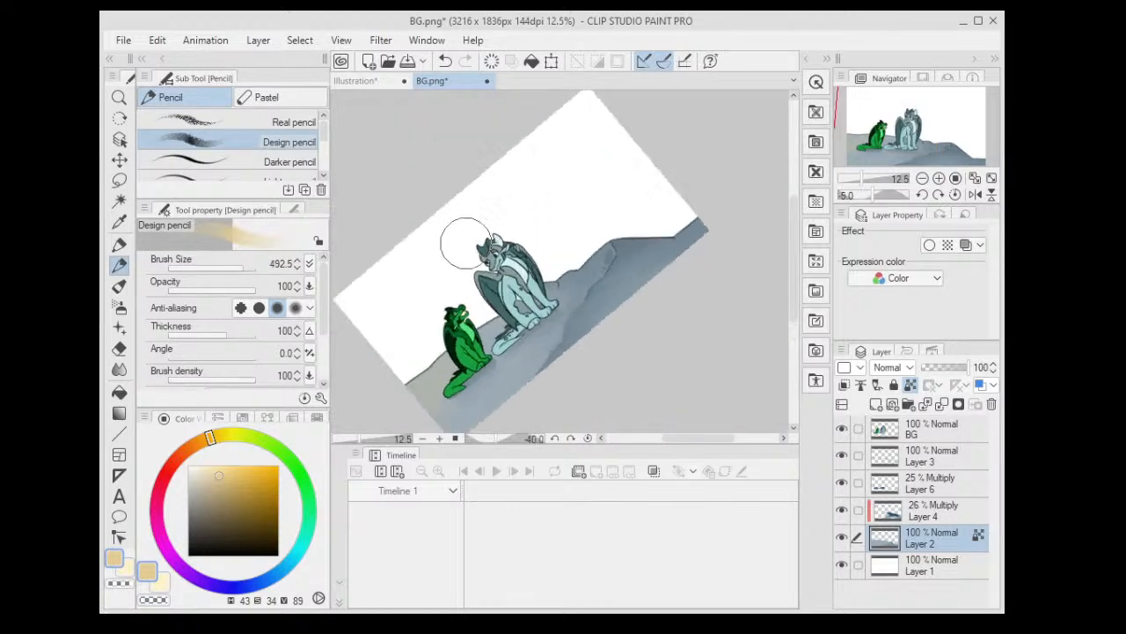
key(ctrl+plus)
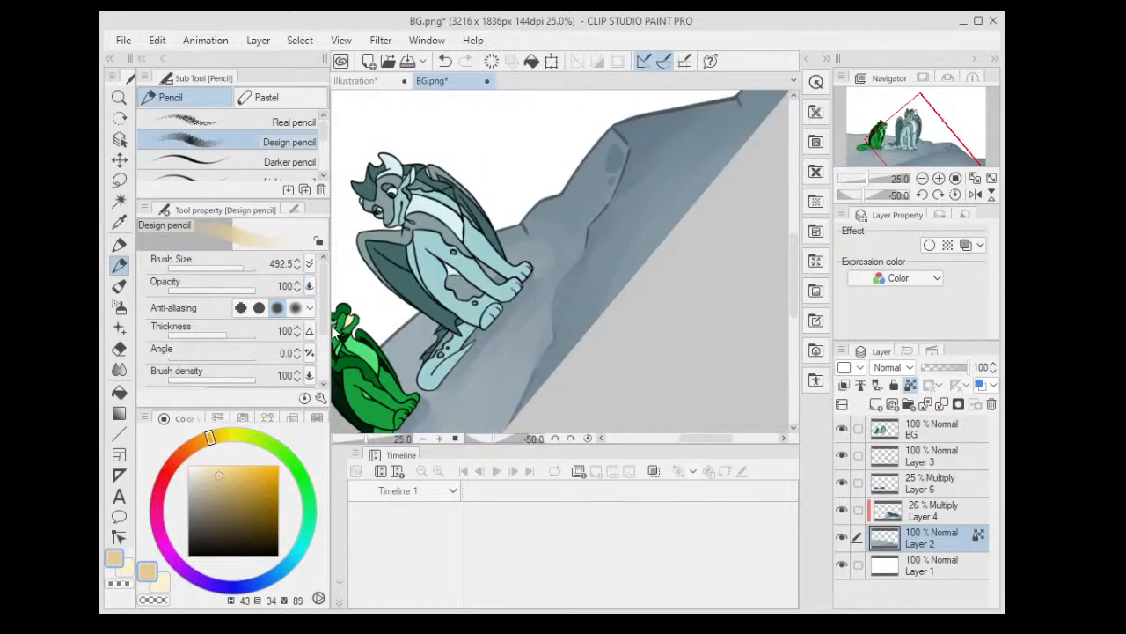
drag(387, 291, 497, 157)
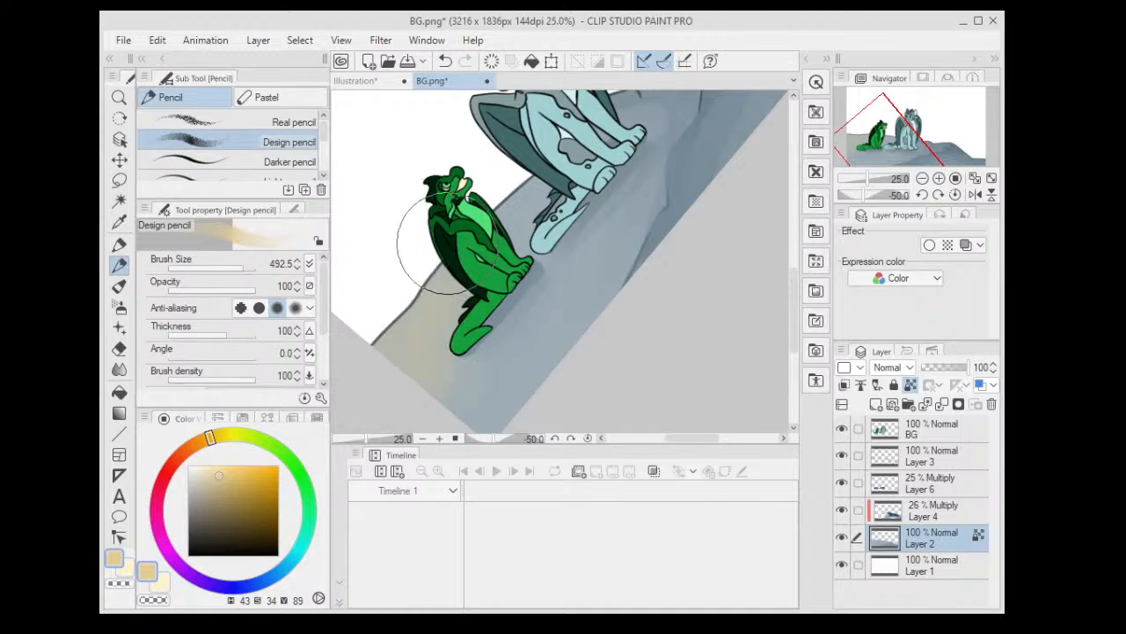
scroll(464, 176, up, 1)
drag(448, 340, 480, 190)
scroll(478, 195, up, 2)
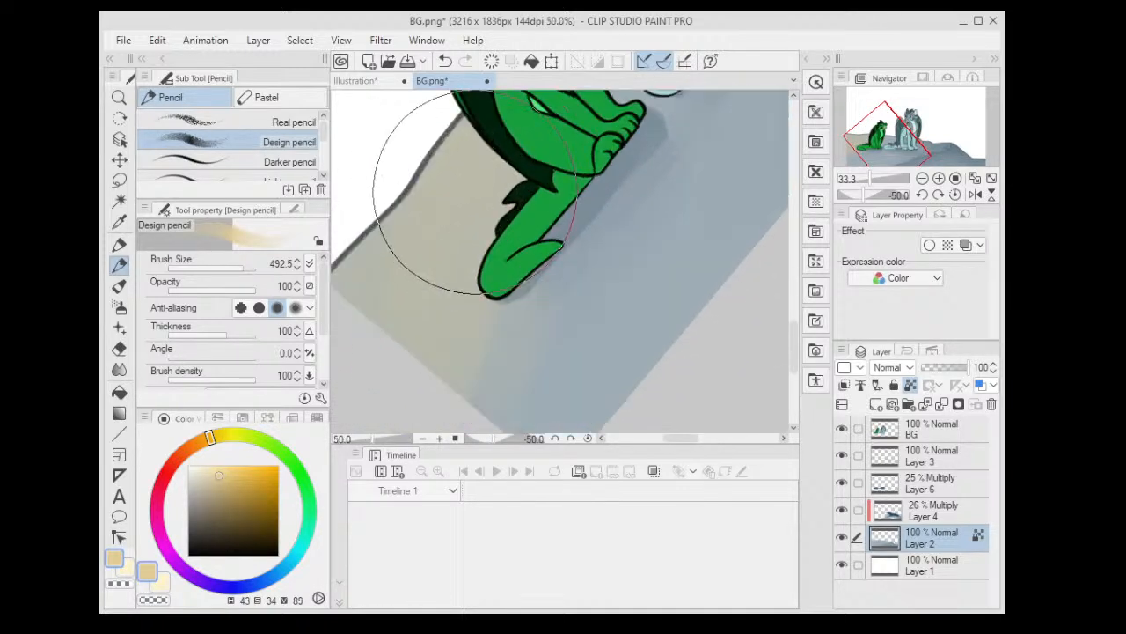
scroll(461, 204, down, 1)
scroll(462, 203, down, 1)
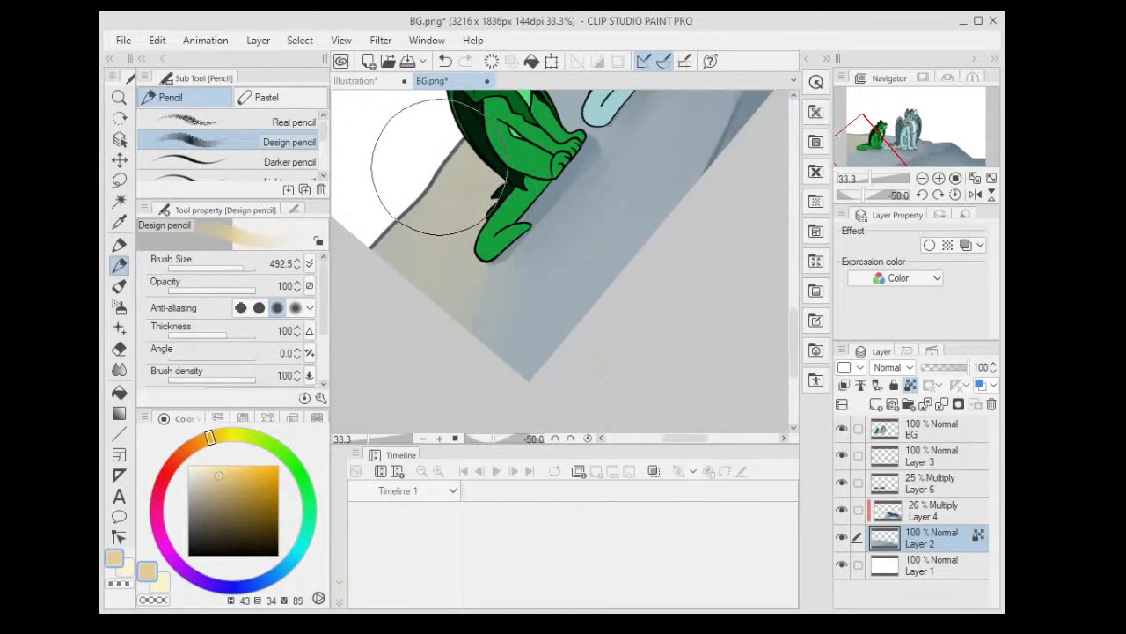
- Try painting the ground's far end behind the green dragon sandy yellow with the Thin Gouache brush at size 408.5
click(120, 245)
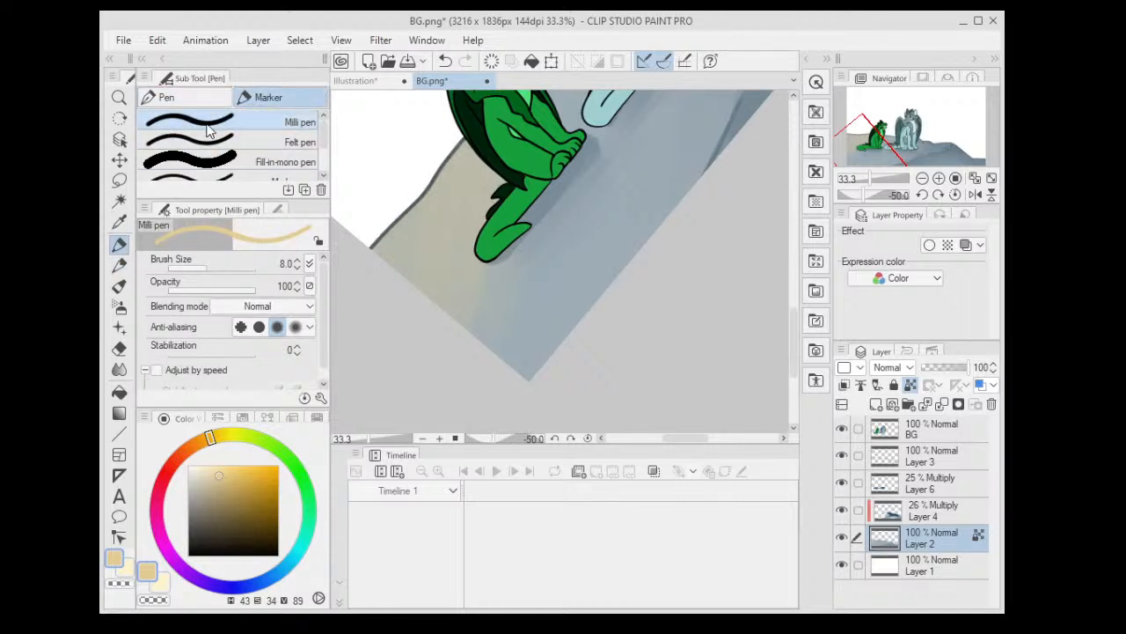
click(120, 285)
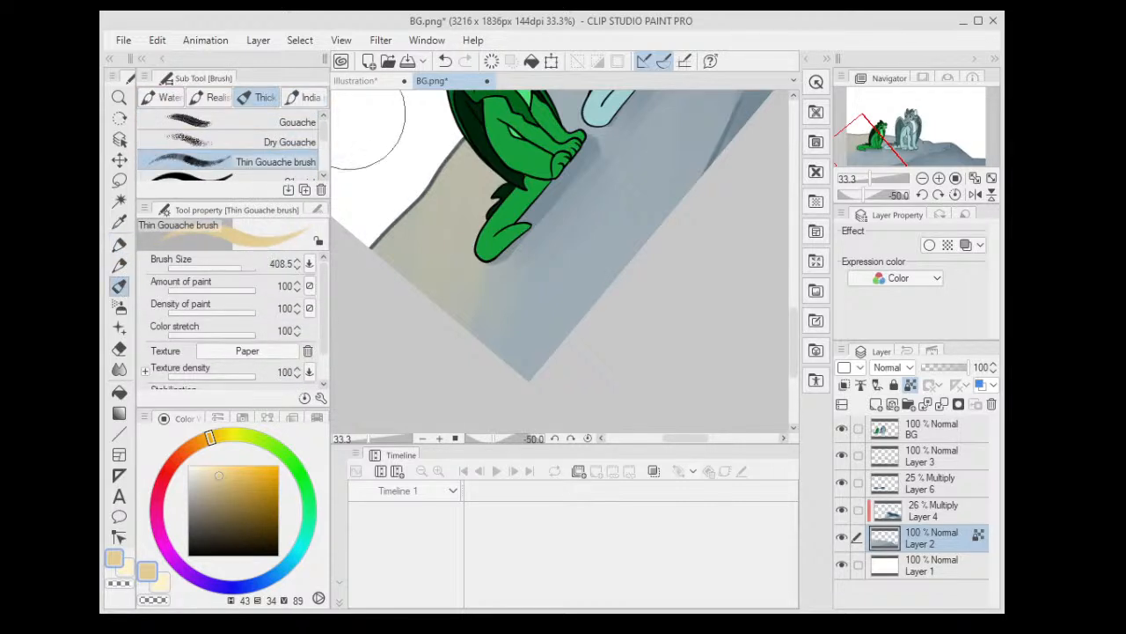
mouse_move(361, 123)
mouse_down()
mouse_move(403, 198)
mouse_move(439, 142)
mouse_move(405, 335)
mouse_move(399, 191)
mouse_move(361, 322)
mouse_move(431, 140)
mouse_move(458, 138)
mouse_up()
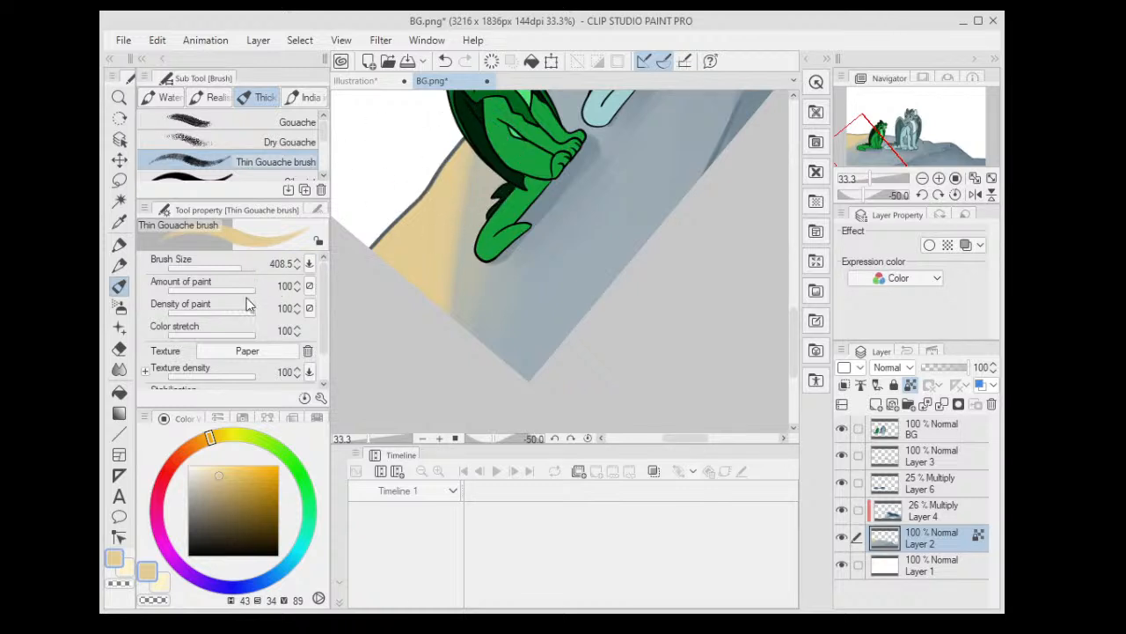
- Set the Thin Gouache brush to 68 amount and 74 density of paint, and try extending the sandy colour around the green dragon's tail
mouse_move(414, 201)
mouse_down()
mouse_move(466, 326)
mouse_move(389, 181)
mouse_move(458, 176)
mouse_up()
key(ctrl+z)
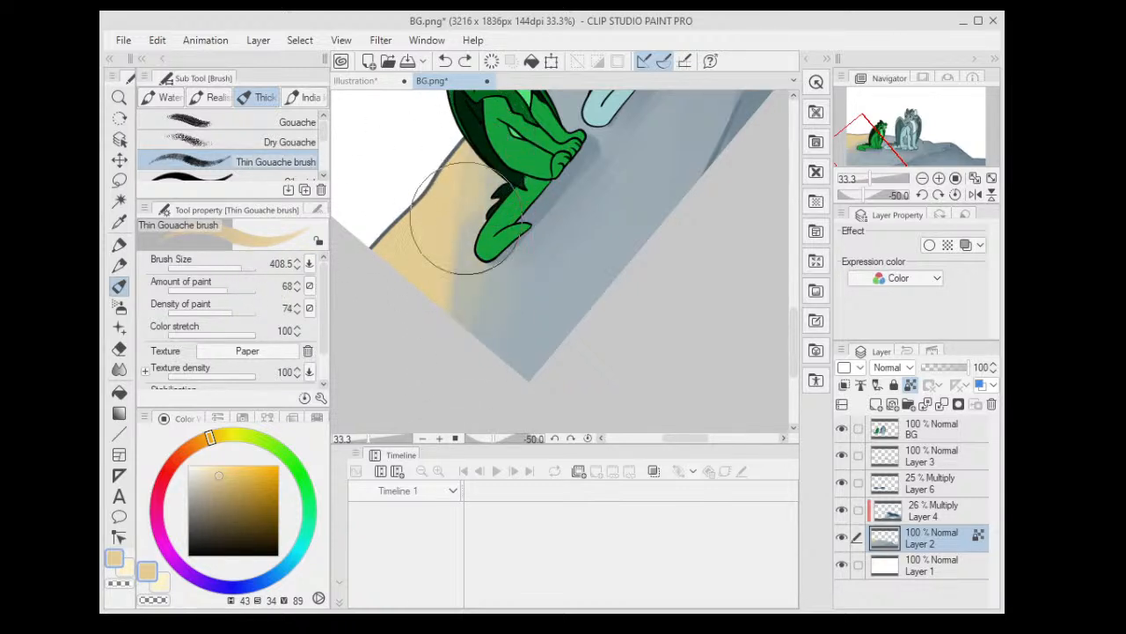
drag(464, 219, 450, 339)
scroll(447, 119, down, 1)
drag(480, 168, 472, 402)
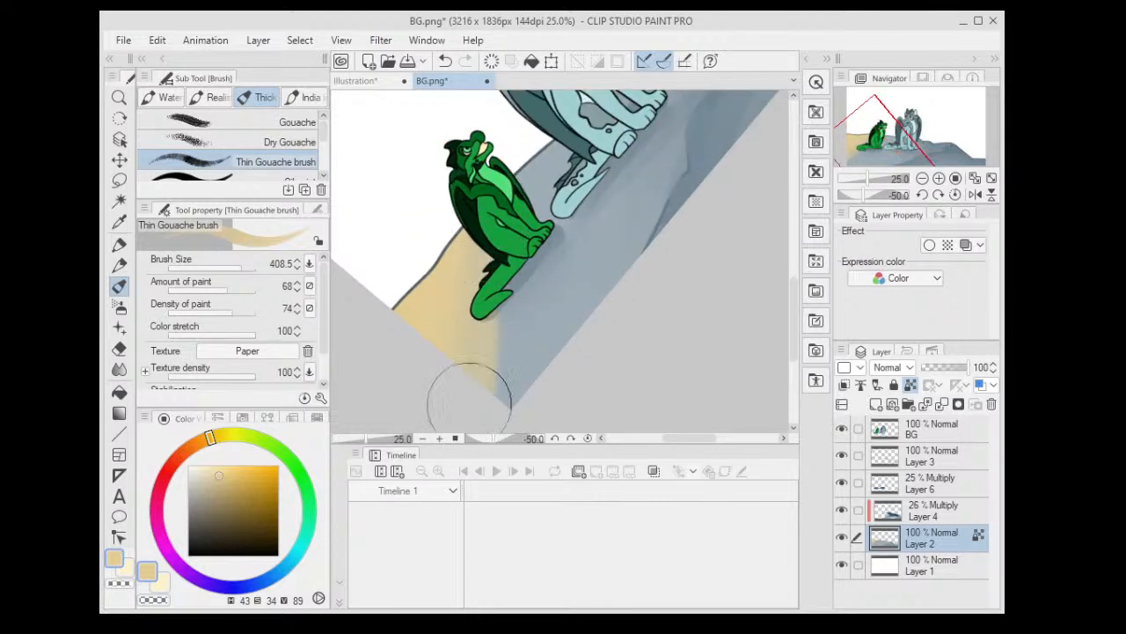
- Try a sandy stroke on the ground's far end behind the green dragon with the canvas rotated to 35 degrees, and return the canvas to 0 degrees
scroll(475, 331, down, 2)
key(asciicircum)
key(asciicircum)
key(asciicircum)
key(asciicircum)
key(asciicircum)
key(asciicircum)
key(asciicircum)
key(asciicircum)
key(asciicircum)
key(asciicircum)
key(asciicircum)
key(asciicircum)
key(asciicircum)
key(asciicircum)
key(asciicircum)
key(asciicircum)
key(asciicircum)
key(asciicircum)
key(asciicircum)
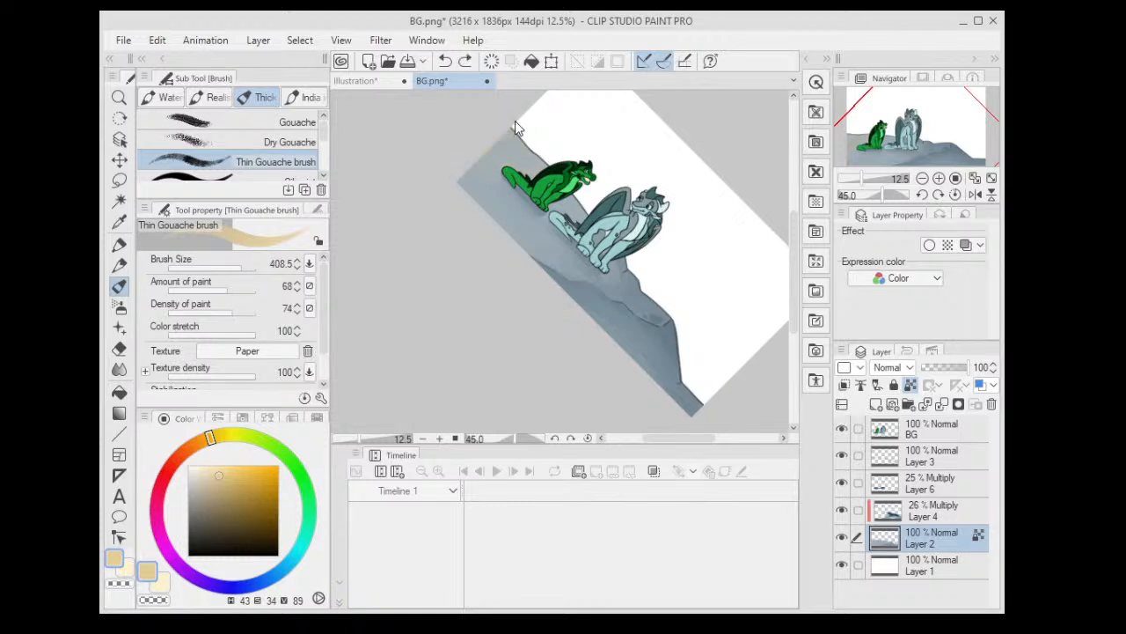
key(minus)
key(minus)
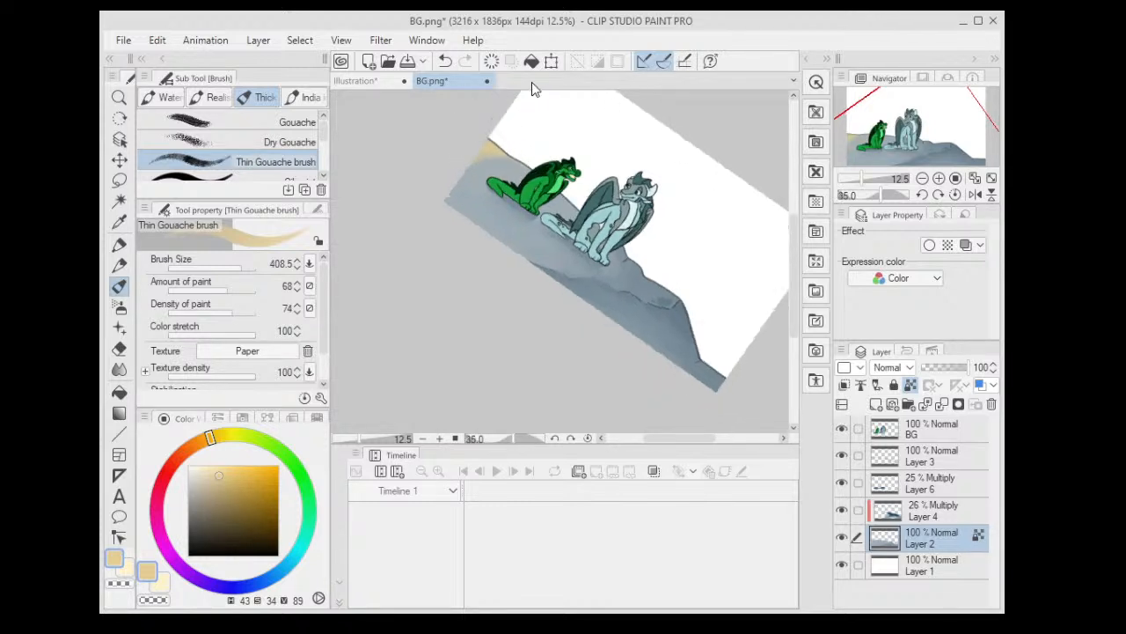
scroll(489, 225, up, 4)
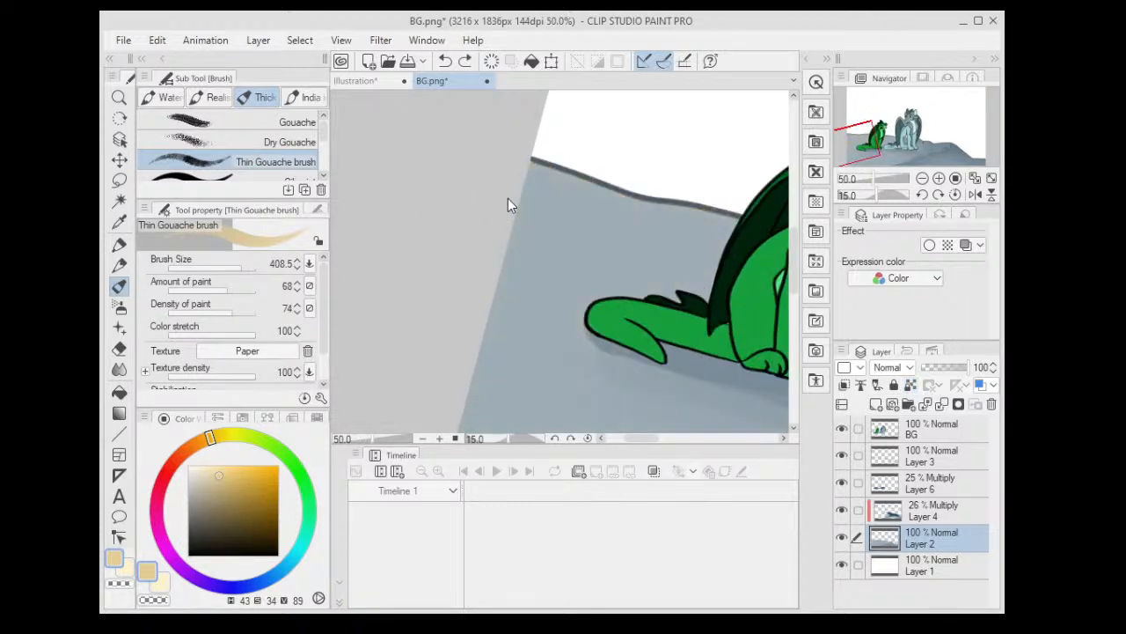
scroll(508, 198, down, 3)
key(minus)
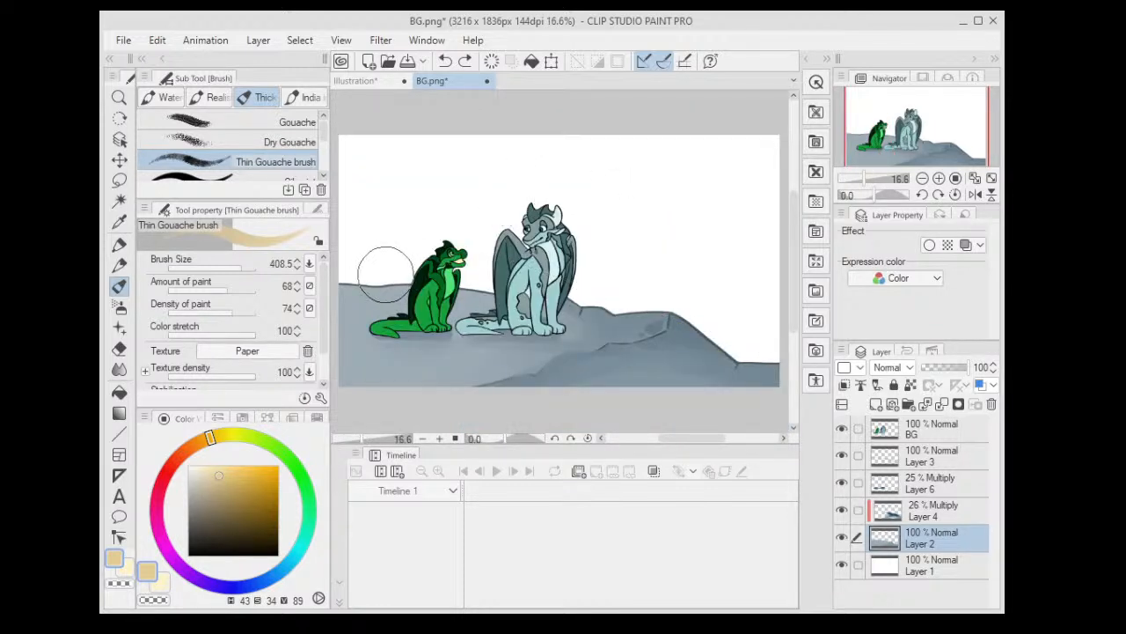
- Try painting a sandy band down the ground's outer edge behind the green dragon, with Layer 2's transparent pixels locked
drag(387, 274, 359, 324)
mouse_move(409, 276)
mouse_down()
mouse_move(412, 312)
mouse_move(447, 339)
mouse_up()
click(910, 384)
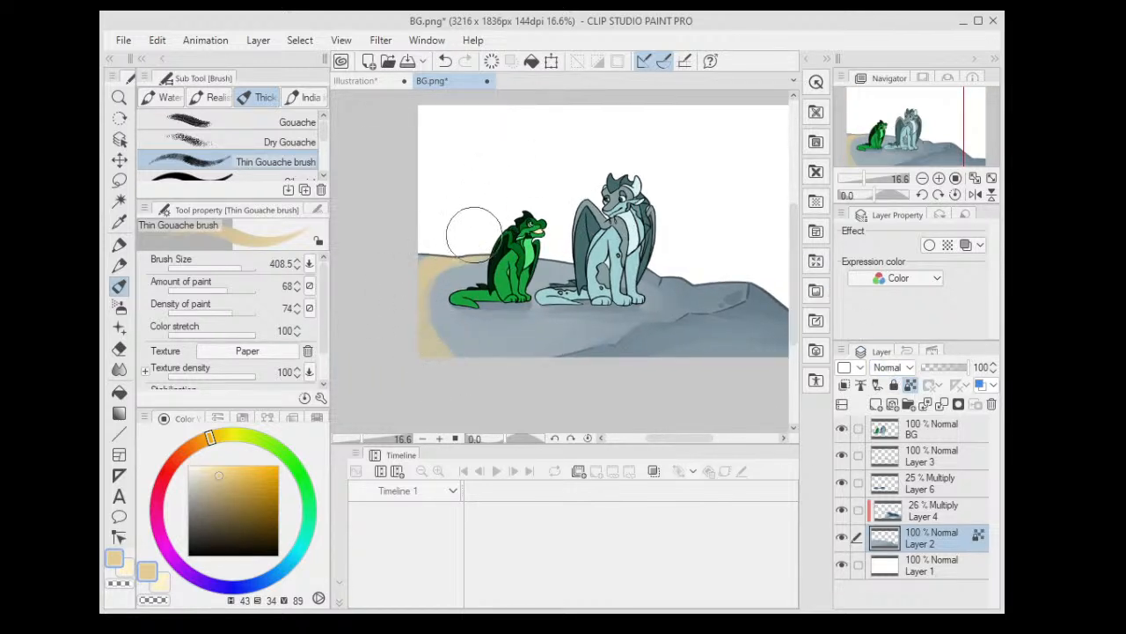
key(ctrl+z)
- Try a wider sandy area behind the green dragon's back and tail with the Thin Gouache brush, with the canvas rotated to -55 degrees
drag(452, 227, 413, 268)
mouse_move(486, 238)
mouse_down()
mouse_move(427, 286)
mouse_move(396, 353)
mouse_move(427, 264)
mouse_up()
scroll(431, 299, up, 3)
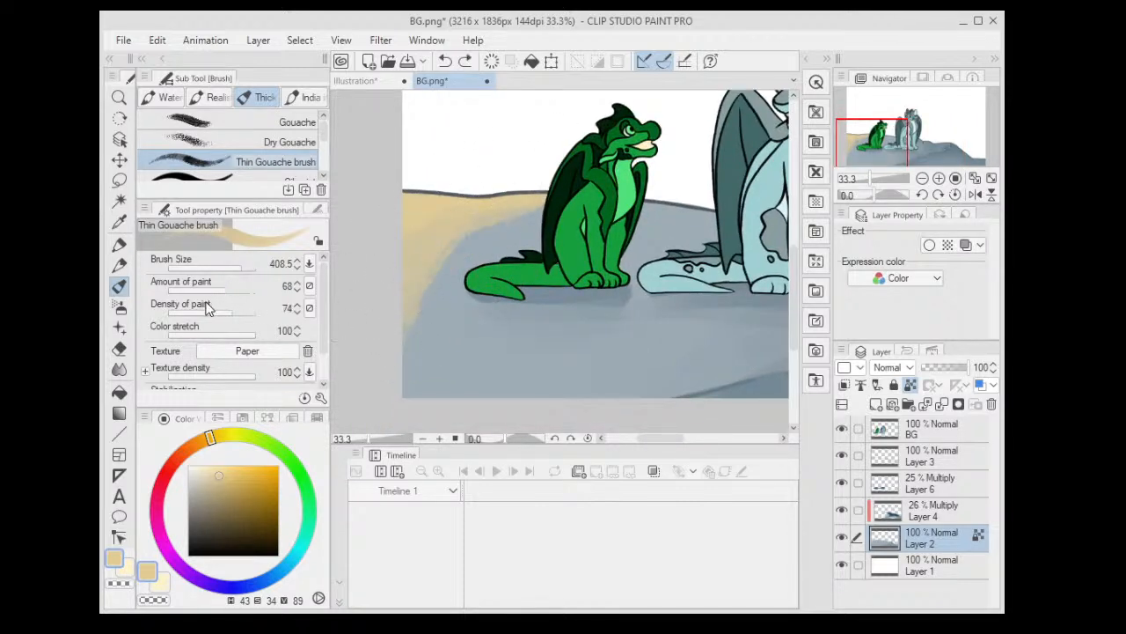
mouse_move(371, 284)
mouse_down()
mouse_move(498, 227)
mouse_move(572, 216)
mouse_move(479, 223)
mouse_move(447, 252)
mouse_move(545, 210)
mouse_move(416, 218)
mouse_up()
scroll(546, 132, down, 3)
drag(604, 114, 565, 154)
scroll(501, 194, up, 3)
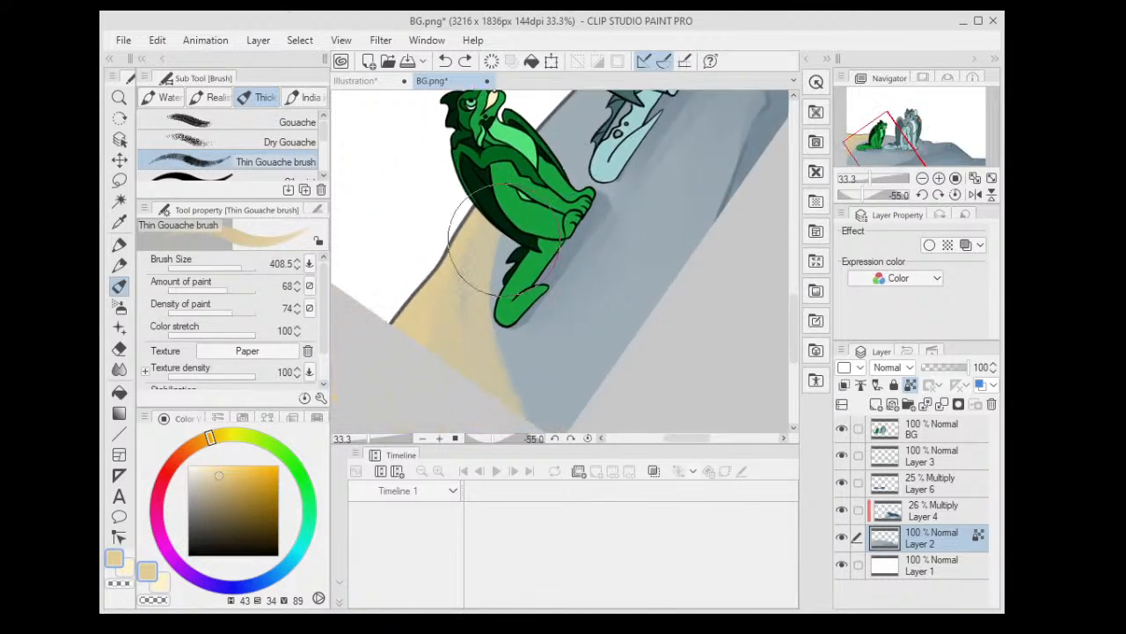
- Try the Dry Gouache brush at size 500 along the border between the sandy and grey-blue ground
click(280, 142)
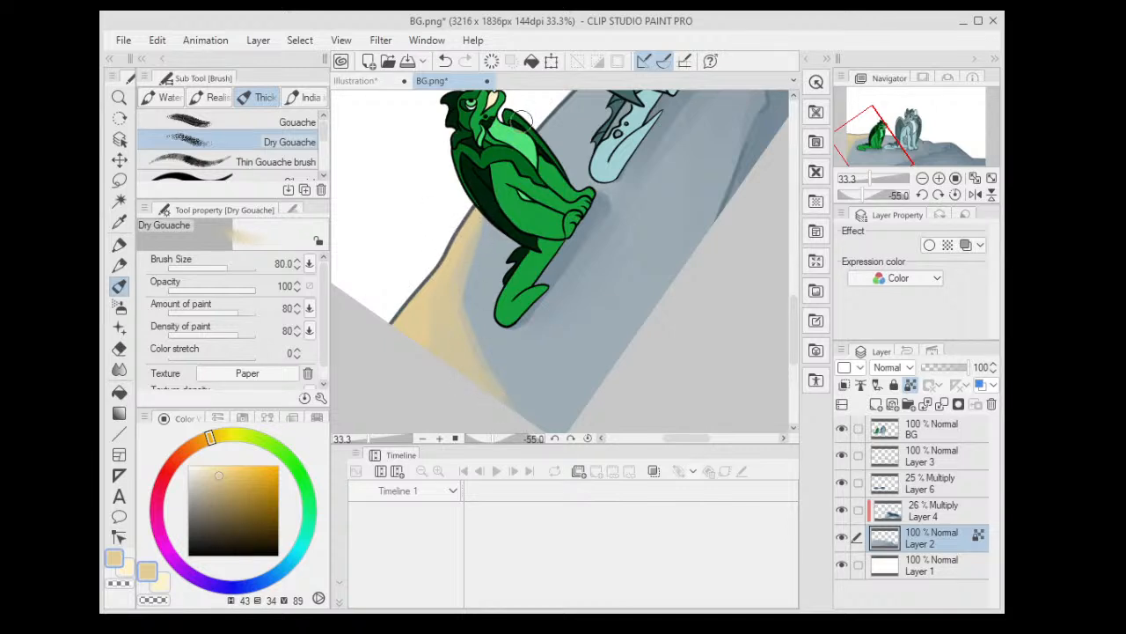
mouse_move(521, 120)
mouse_down()
mouse_move(532, 131)
mouse_move(521, 136)
mouse_up()
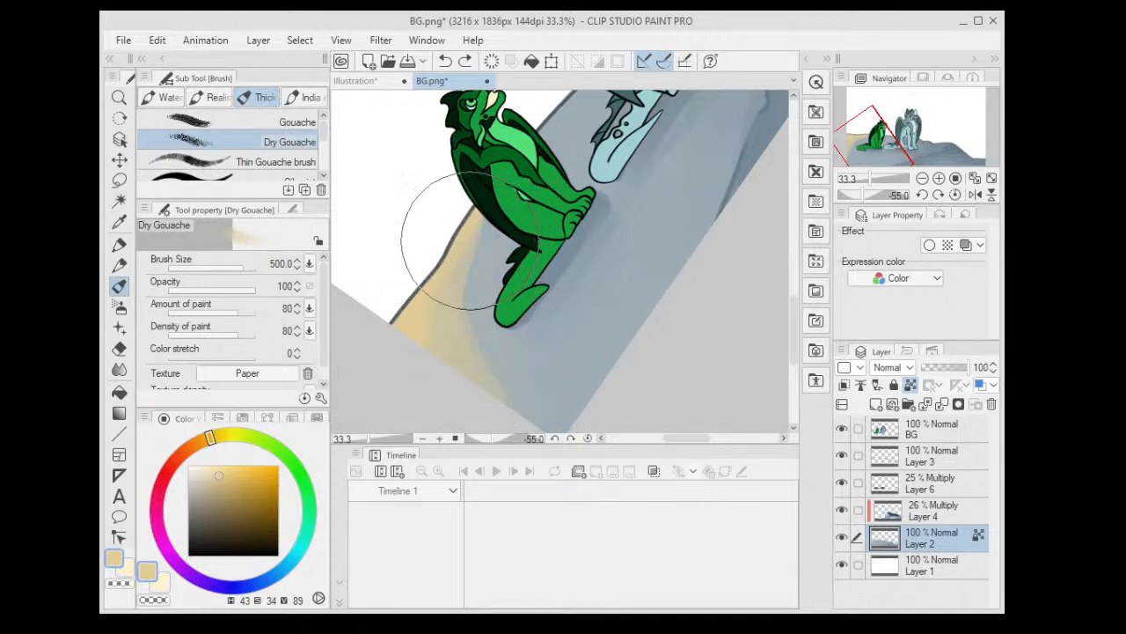
scroll(466, 303, up, 1)
scroll(467, 220, up, 1)
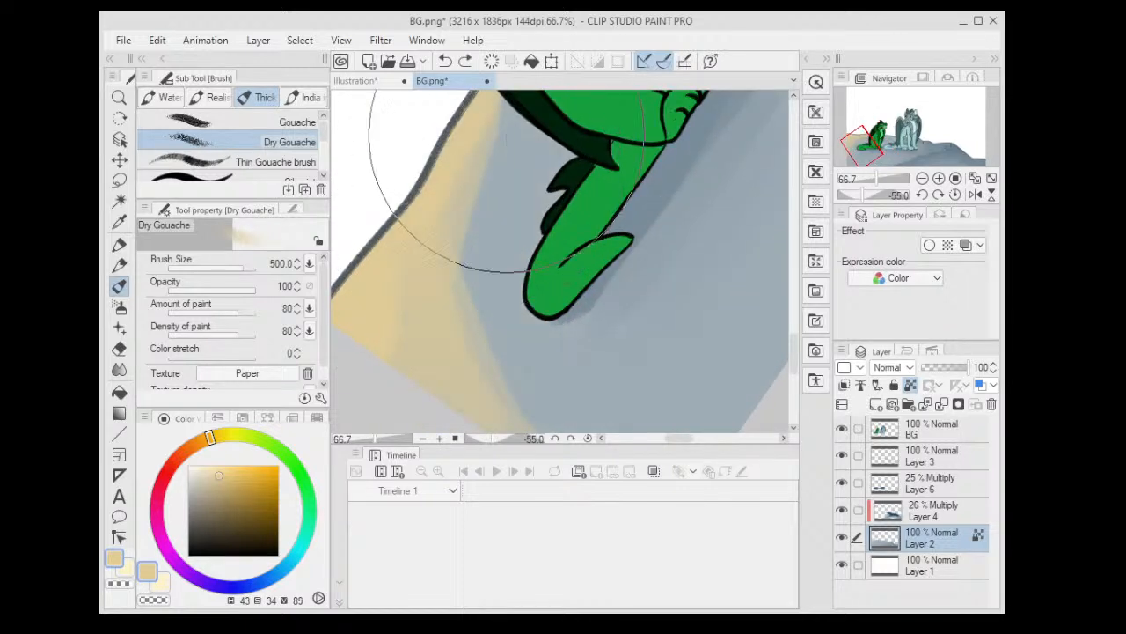
scroll(493, 167, down, 2)
scroll(508, 145, down, 1)
- Try the Blend tool at size 170 on the sandy border, undo the sandy tint and fit the whole canvas in view
click(120, 370)
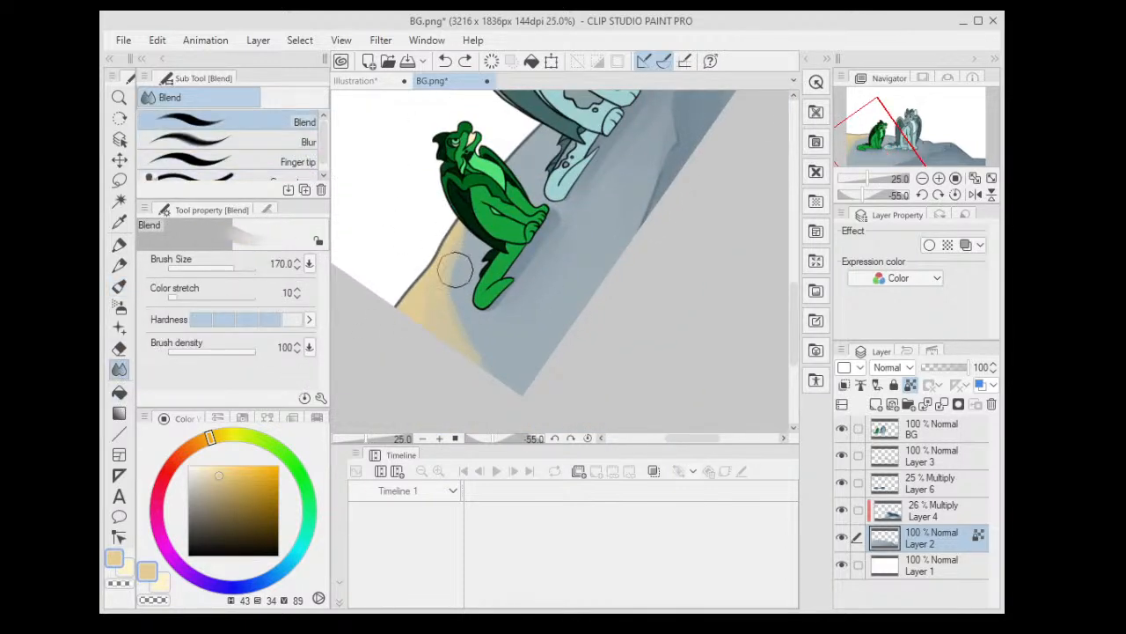
scroll(457, 228, down, 5)
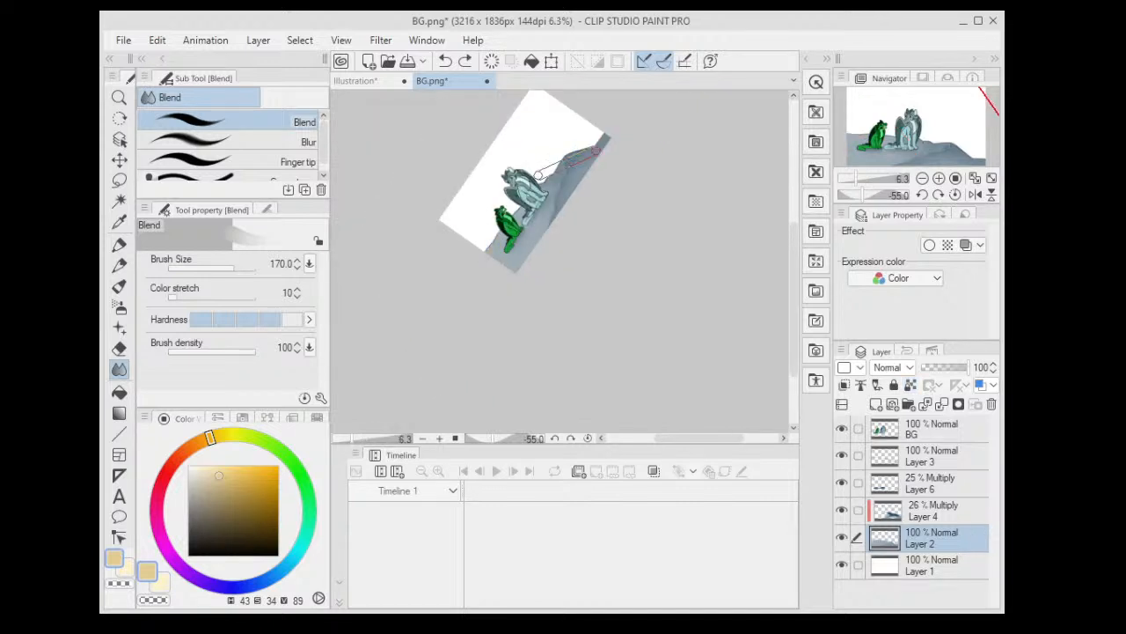
key(ctrl+0)
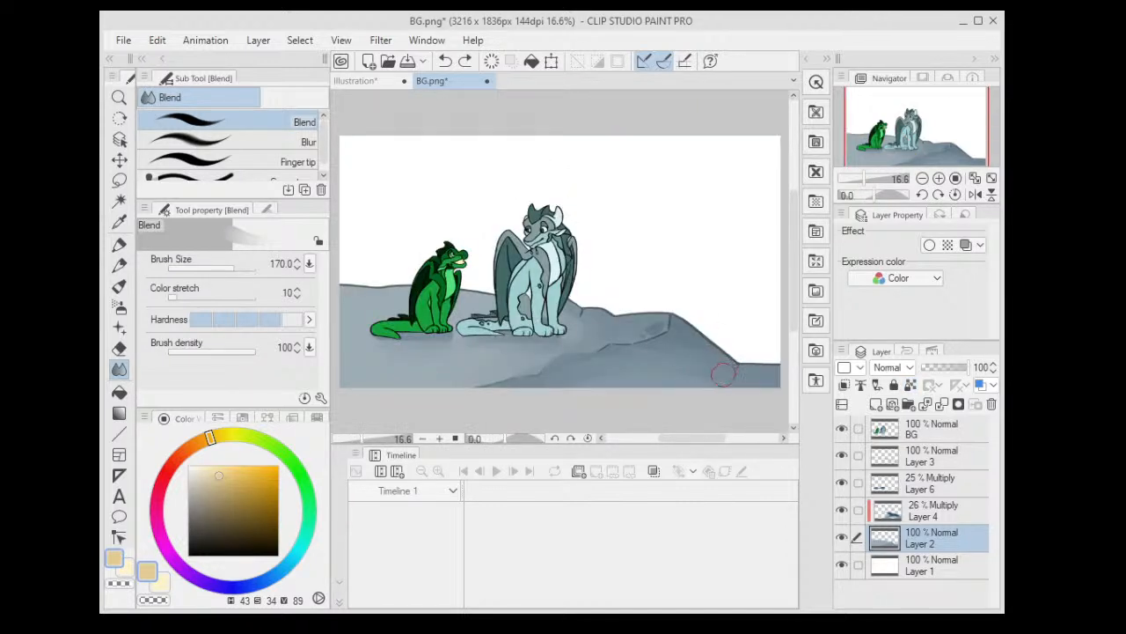
- Pick the dark grey-blue from the rocky ground and set the Thin Gouache brush size to 32.8
alt+click(674, 330)
drag(569, 323, 615, 232)
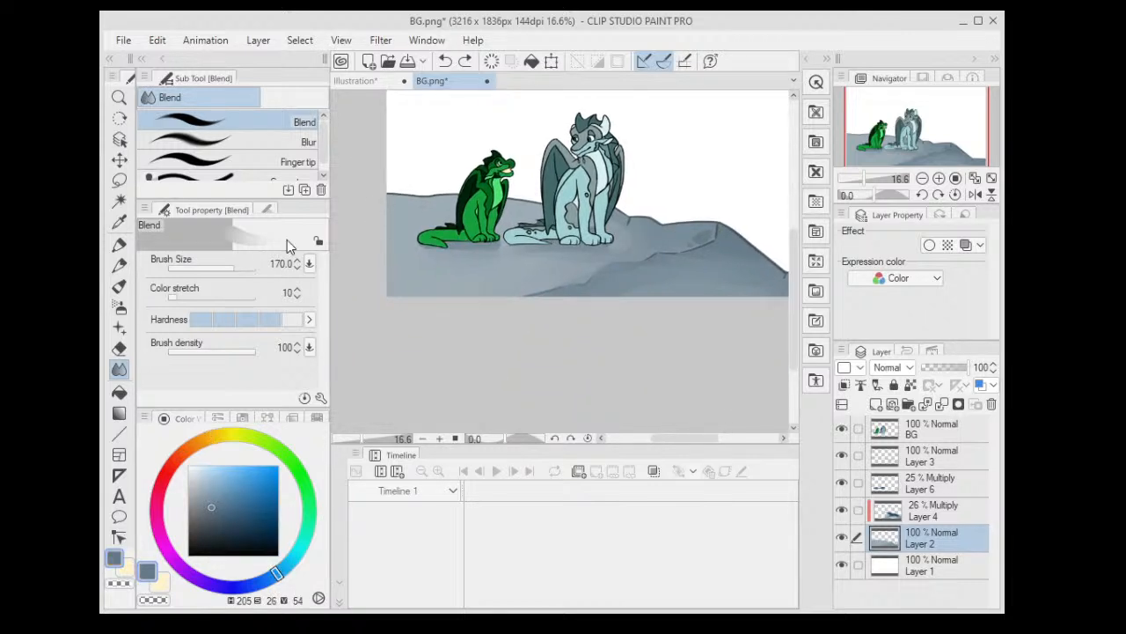
click(119, 265)
click(118, 248)
click(120, 288)
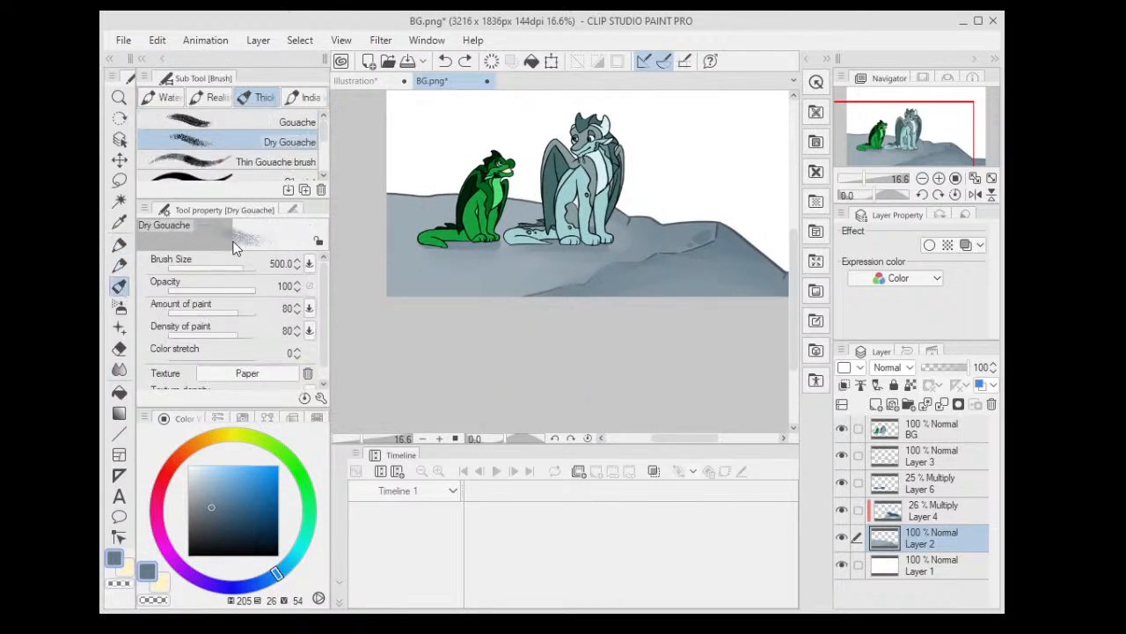
click(255, 161)
drag(227, 266, 220, 270)
- Try a dark oval patch on the ground below the green dragon, and set the Thin Gouache brush to 100 amount and 100 density of paint
scroll(485, 234, up, 4)
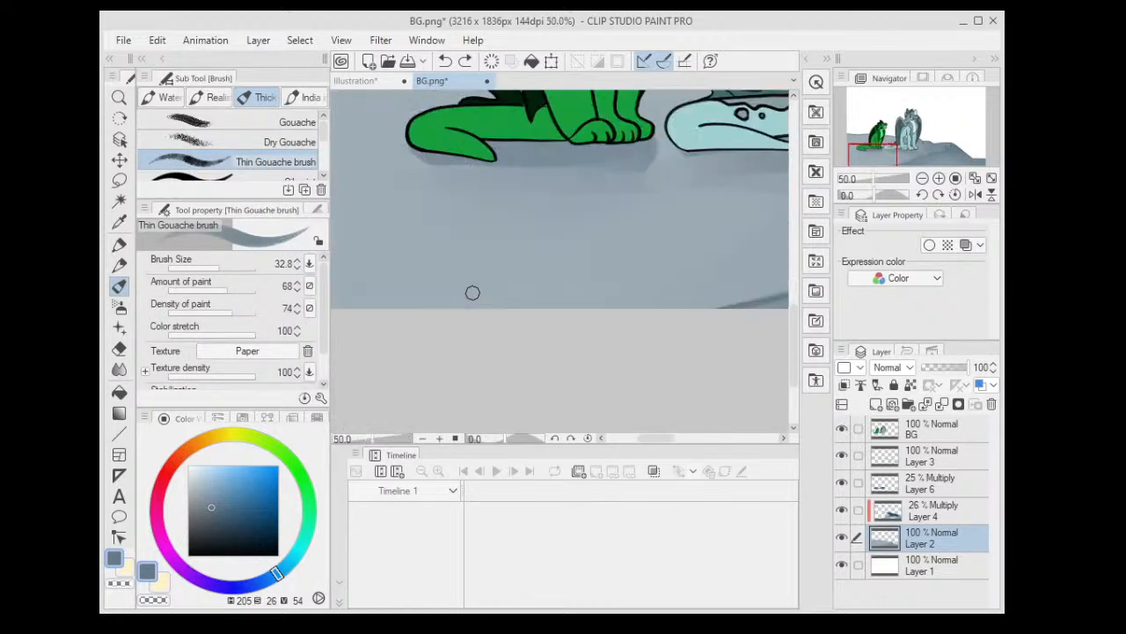
scroll(479, 275, up, 4)
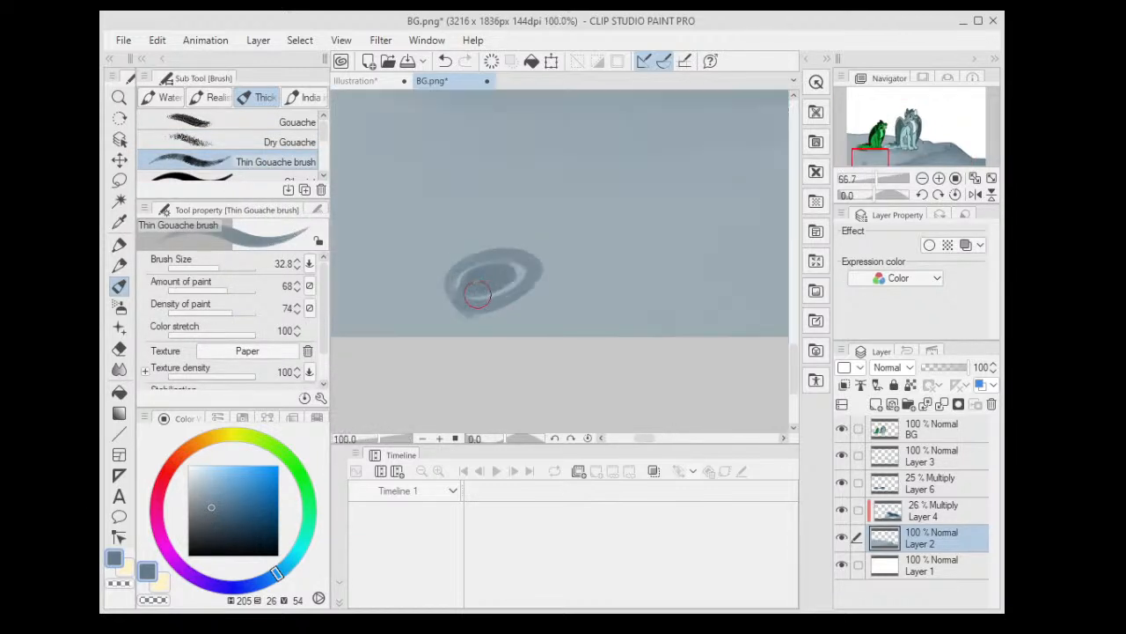
click(235, 311)
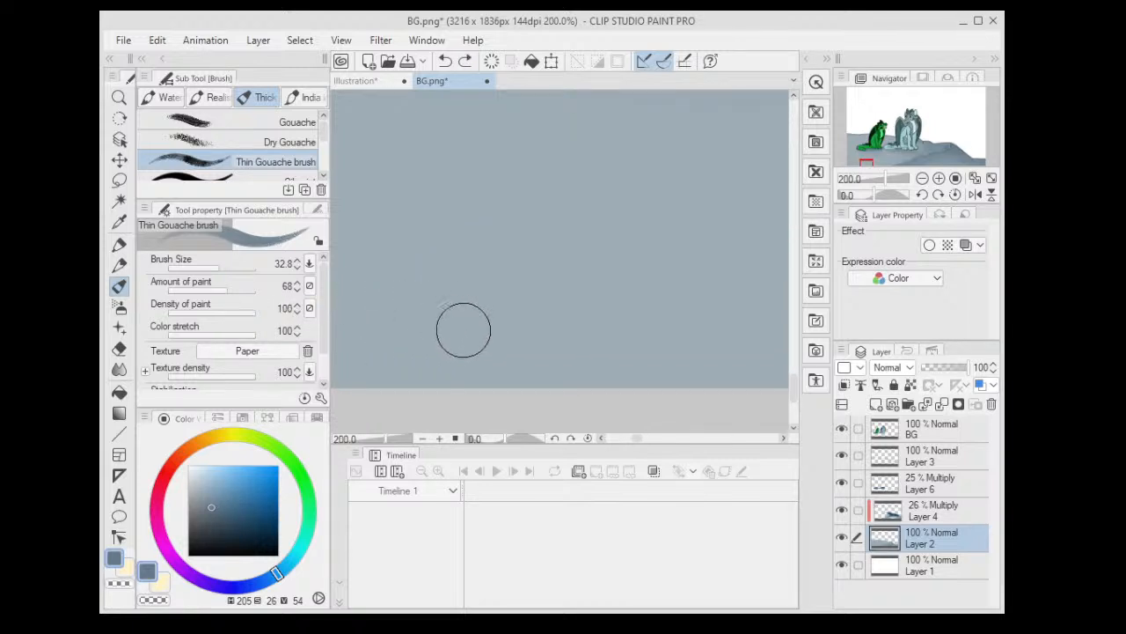
drag(226, 284, 250, 284)
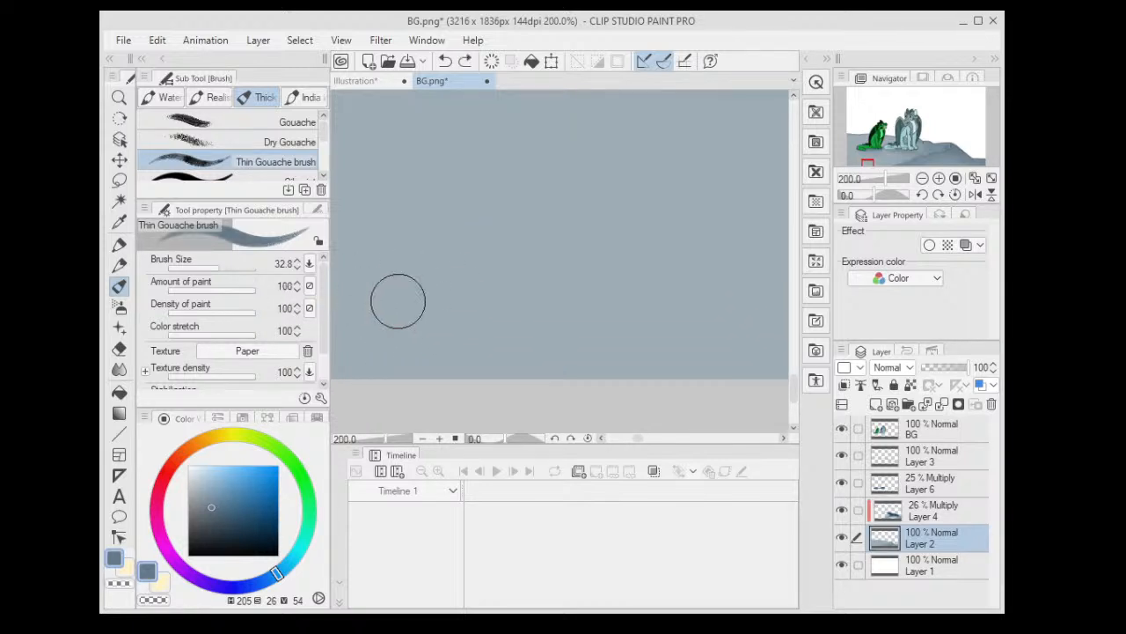
- Paint a small dark grey-blue patch with a tiny spot beside it on the ground below the green dragon's tail, undoing the unwanted strokes
drag(448, 293, 540, 176)
key(ctrl+z)
mouse_move(441, 334)
mouse_down()
mouse_move(470, 280)
mouse_move(516, 316)
mouse_move(438, 333)
mouse_move(487, 298)
mouse_move(478, 290)
mouse_move(449, 317)
mouse_move(482, 290)
mouse_move(491, 328)
mouse_move(487, 311)
mouse_move(446, 321)
mouse_move(558, 267)
mouse_up()
key(ctrl+z)
scroll(586, 255, down, 6)
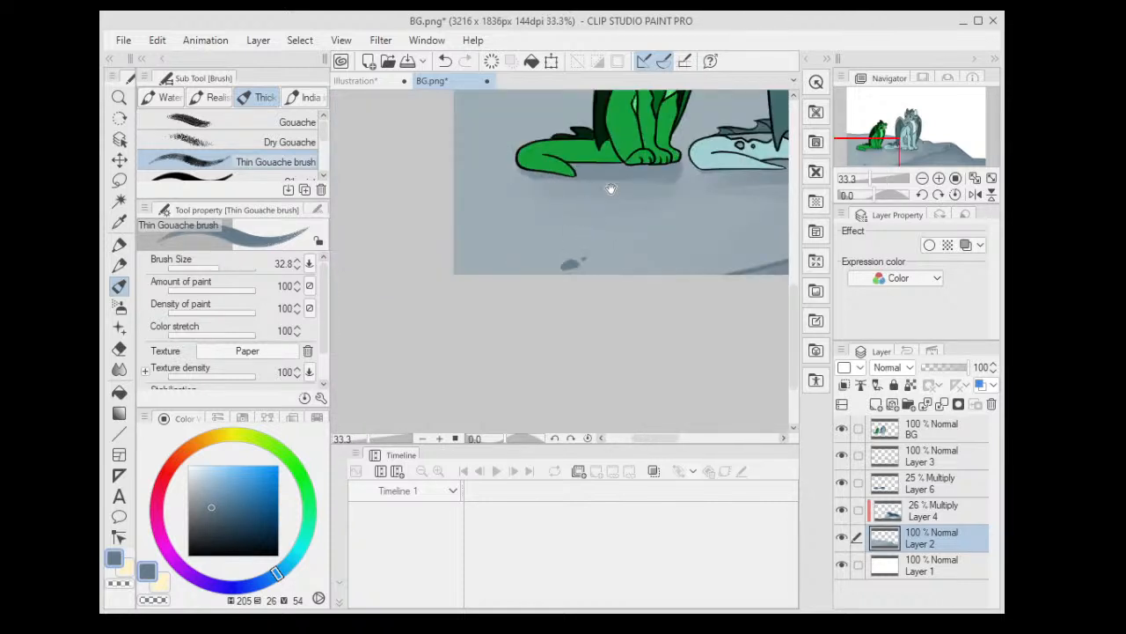
- Paint another dark grey-blue patch with a small spot beside it near the ground's lower corner behind the green dragon
mouse_move(611, 188)
mouse_down()
mouse_move(719, 287)
mouse_move(684, 224)
mouse_up()
scroll(589, 243, up, 2)
drag(486, 260, 502, 279)
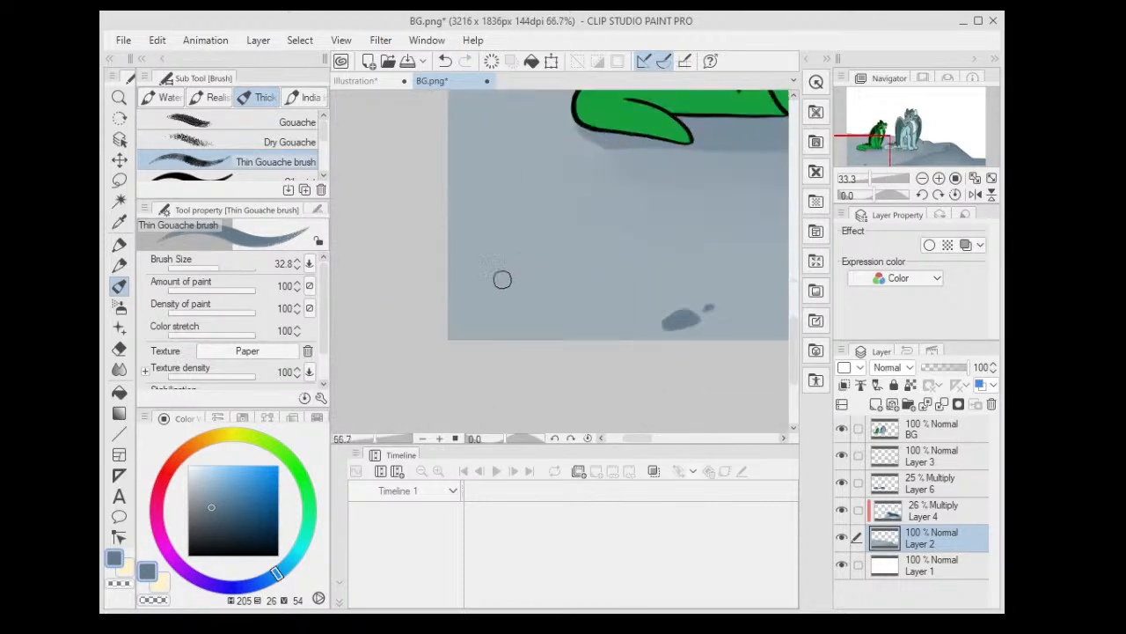
scroll(459, 291, up, 1)
scroll(493, 329, up, 1)
mouse_move(440, 325)
mouse_down()
mouse_move(475, 296)
mouse_move(492, 319)
mouse_move(439, 305)
mouse_up()
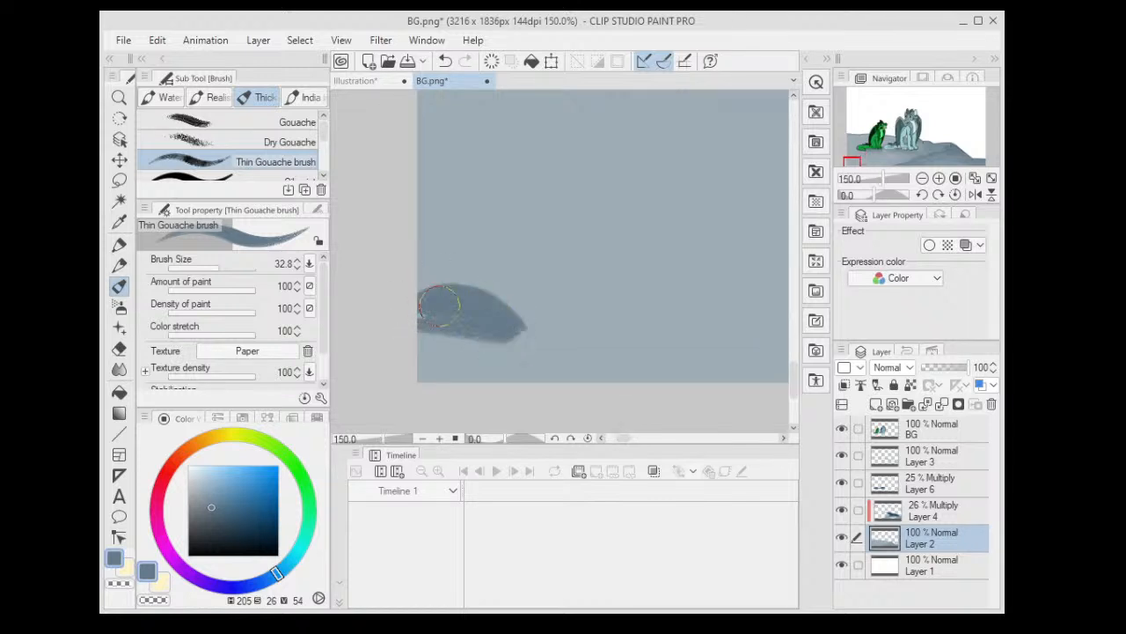
drag(524, 288, 531, 272)
scroll(531, 274, down, 7)
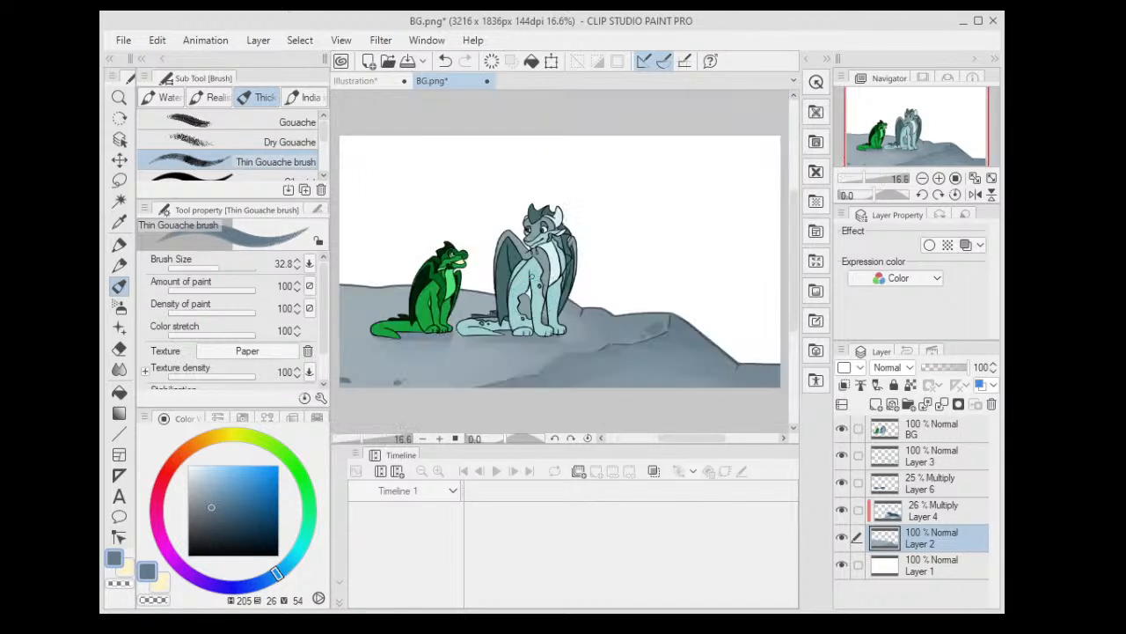
- Add a new raster layer directly above the white Layer 1, beneath the rock layer
drag(408, 358, 424, 396)
drag(531, 324, 483, 305)
scroll(483, 305, down, 1)
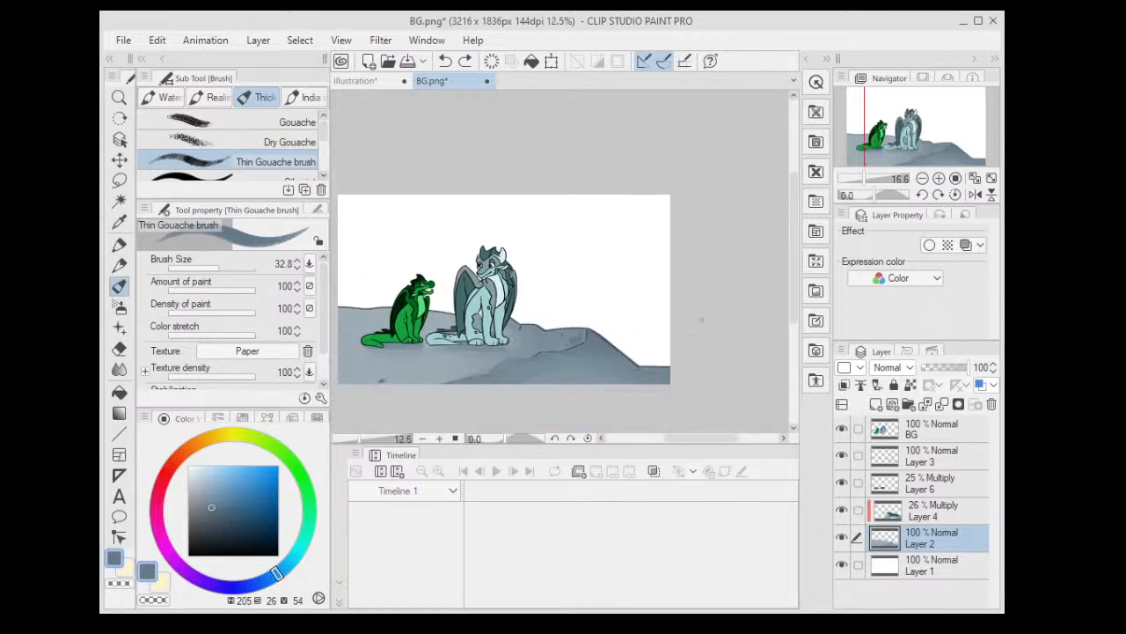
drag(725, 394, 802, 346)
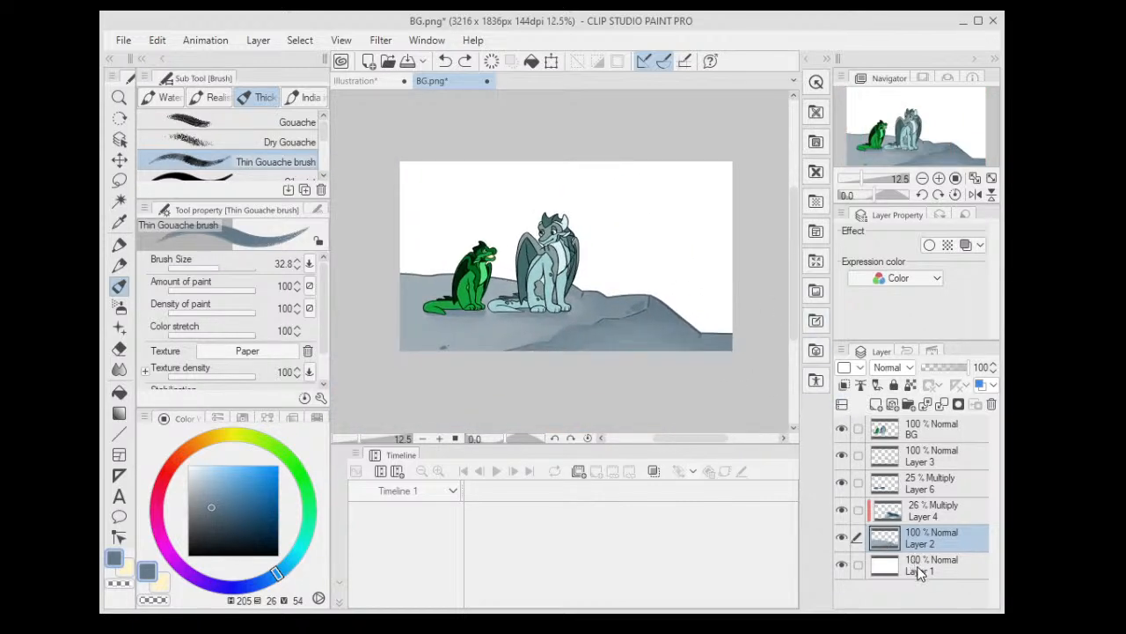
click(920, 572)
click(876, 404)
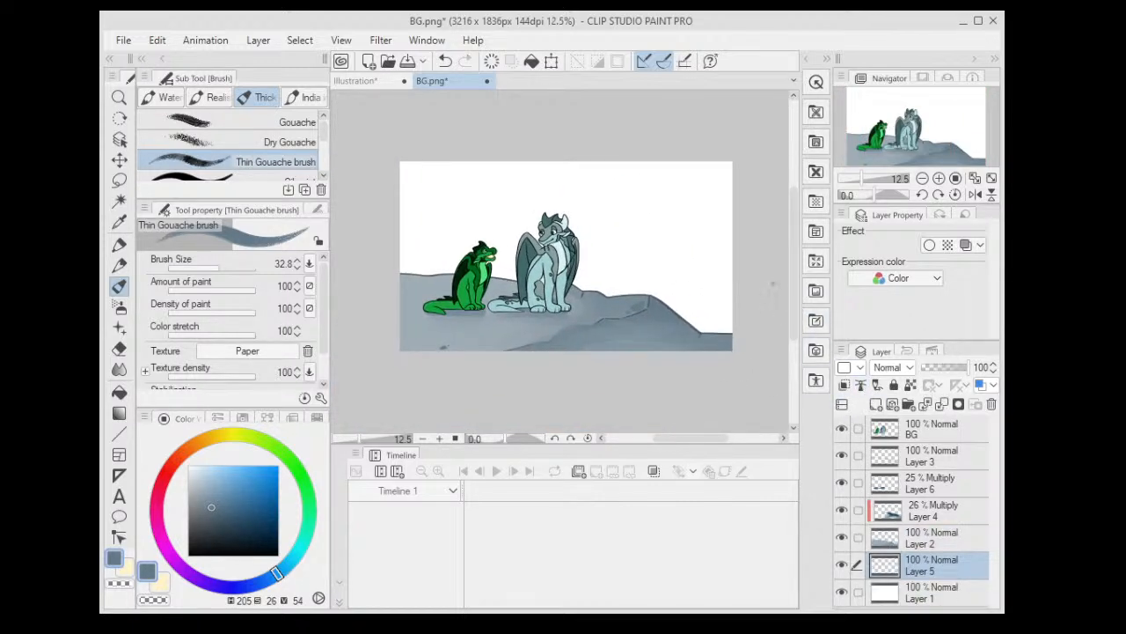
- Choose a dark blue (H 205, S 62, V 50) and paint a thin horizon line across the full canvas behind the dragons
drag(771, 261, 756, 287)
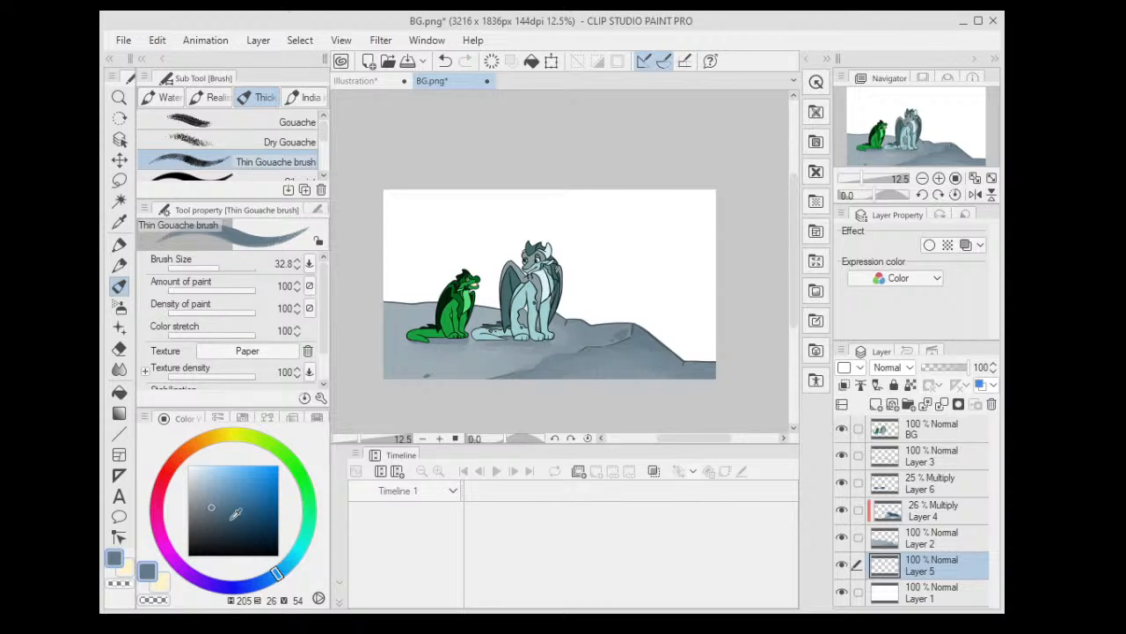
drag(236, 513, 244, 510)
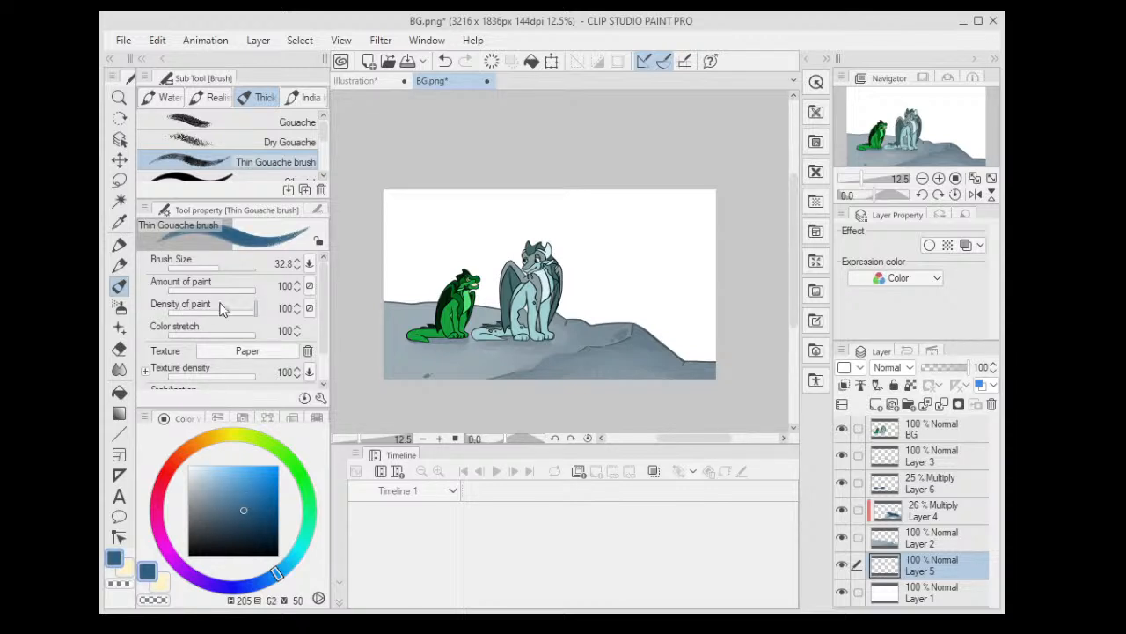
drag(472, 269, 688, 260)
key(ctrl+z)
drag(379, 270, 726, 267)
- Auto-select the area below the horizon line, referring to the editing layer only, fill it with the dark blue, and clear the selection
key(w)
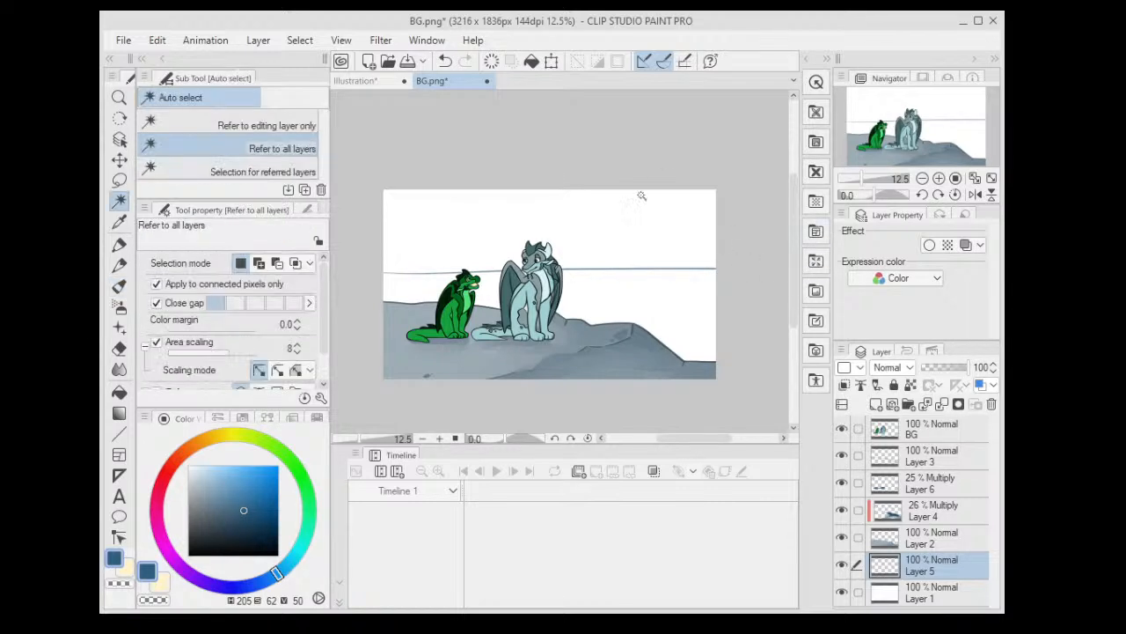
click(630, 220)
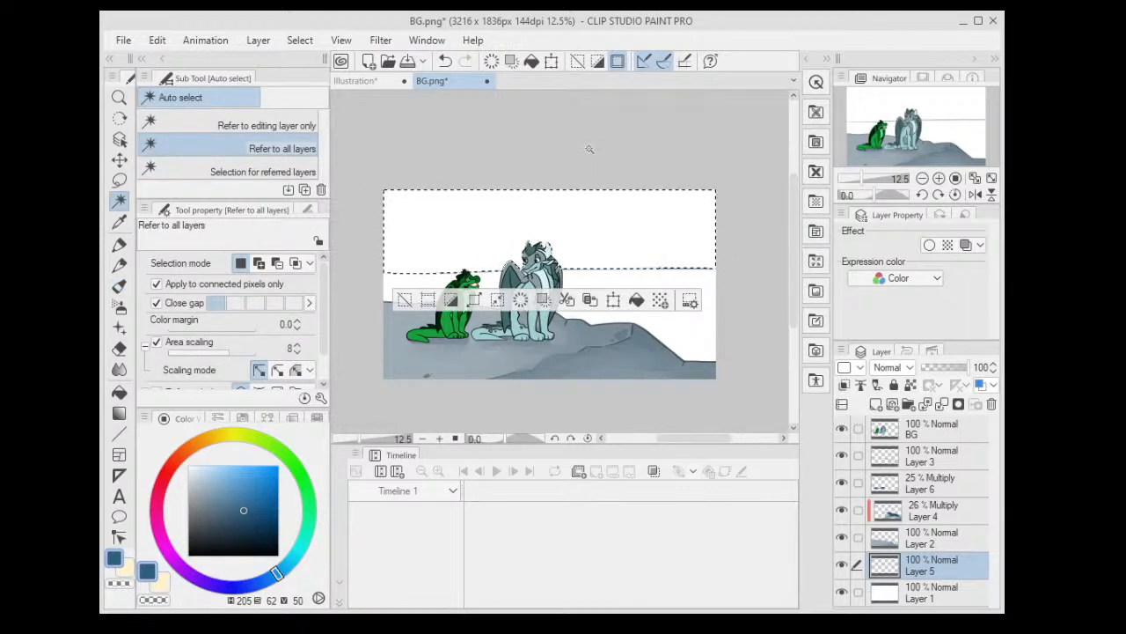
key(ctrl+d)
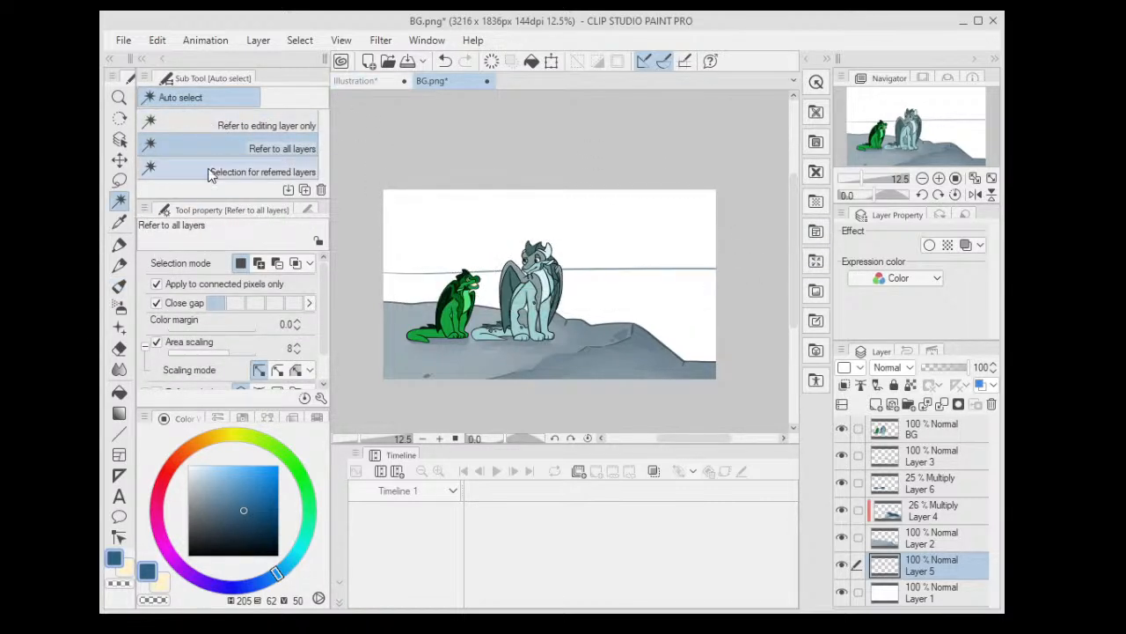
click(264, 125)
click(465, 216)
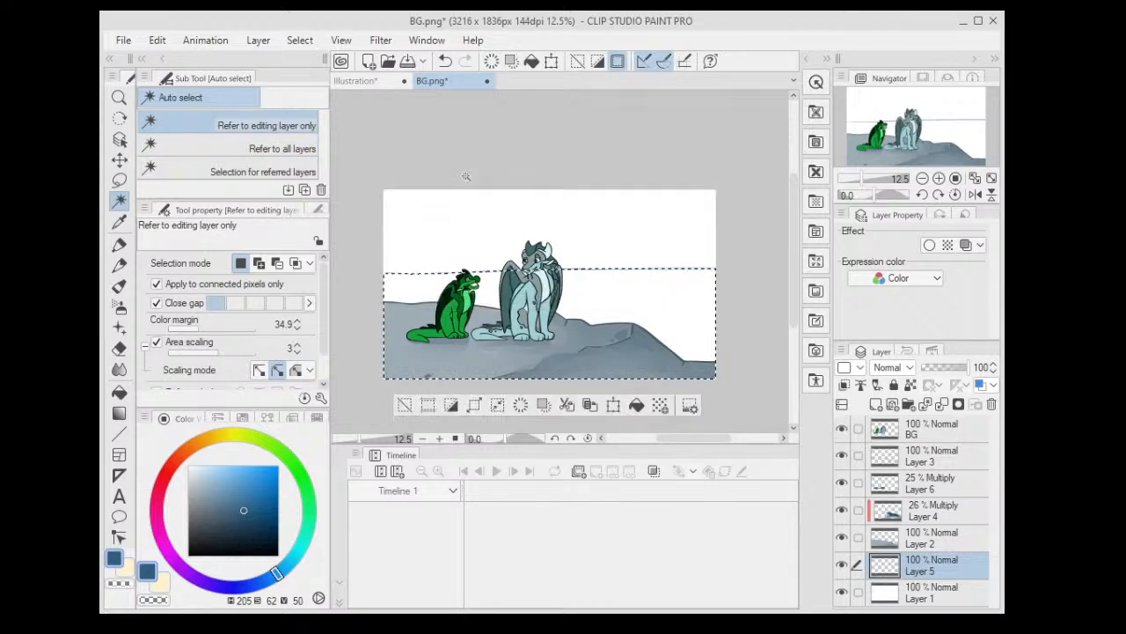
key(ctrl+d)
key(ctrl+shift+i)
key(alt+Delete)
key(ctrl+d)
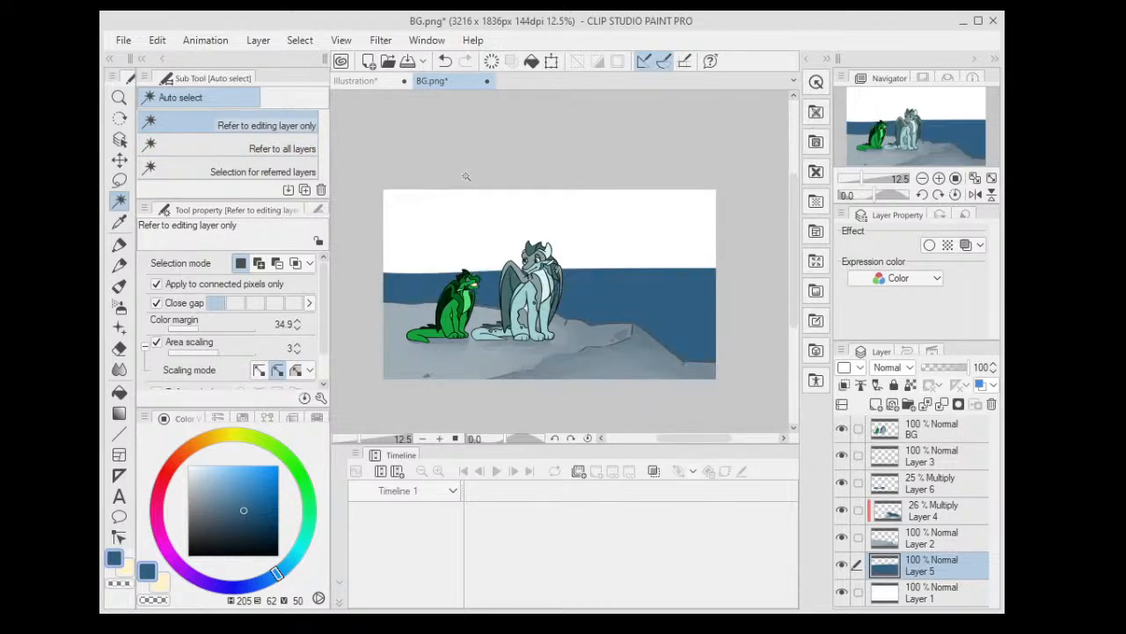
- Transform the blue sea layer, rotating it slightly clockwise and widening it to 104% beyond the canvas edge
scroll(467, 176, up, 3)
drag(568, 361, 480, 145)
scroll(444, 189, down, 3)
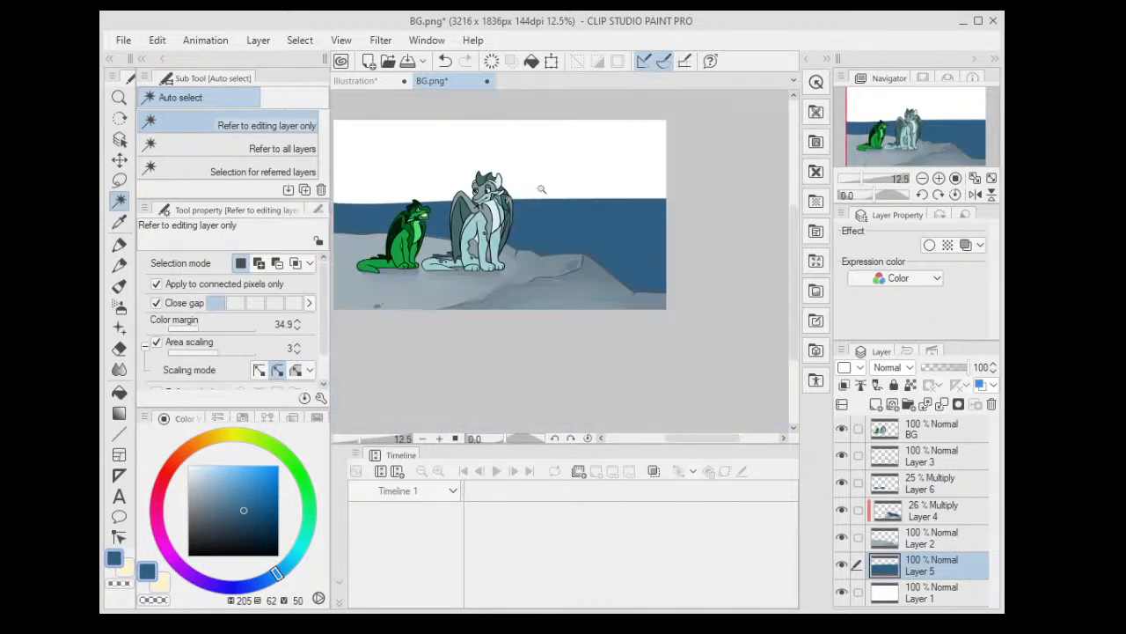
key(ctrl+t)
drag(666, 254, 679, 262)
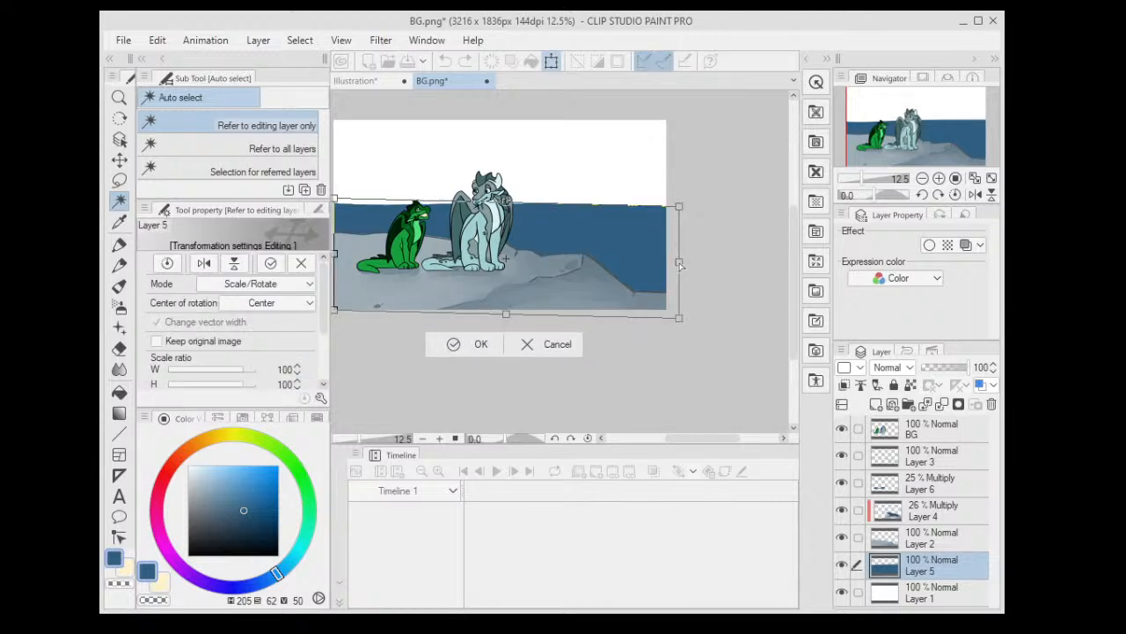
scroll(522, 303, down, 2)
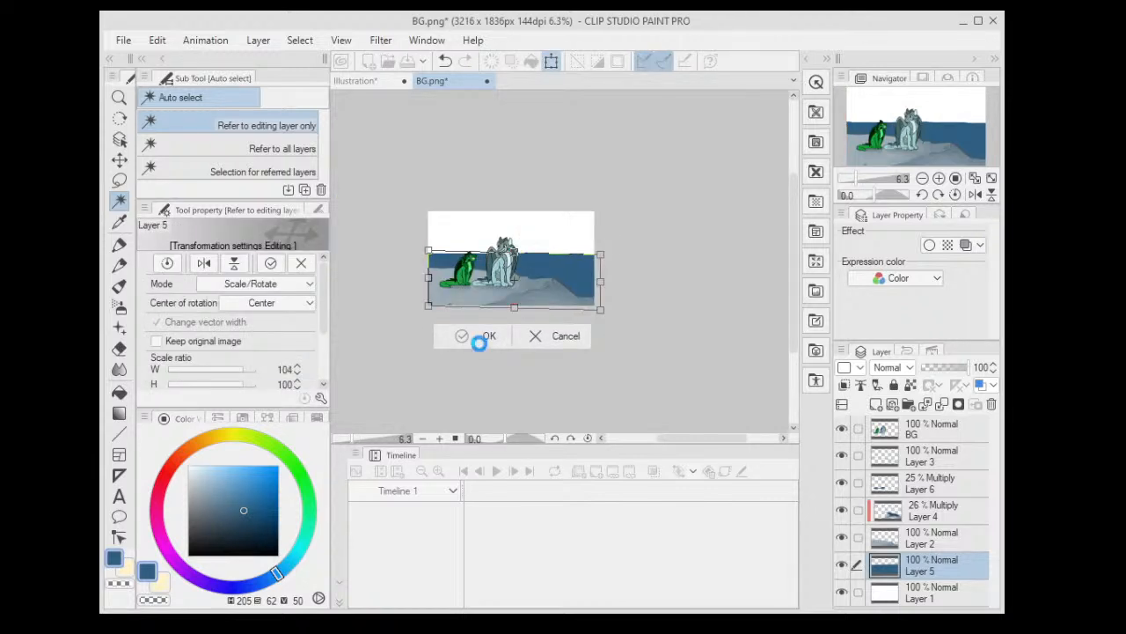
click(479, 340)
scroll(502, 264, up, 2)
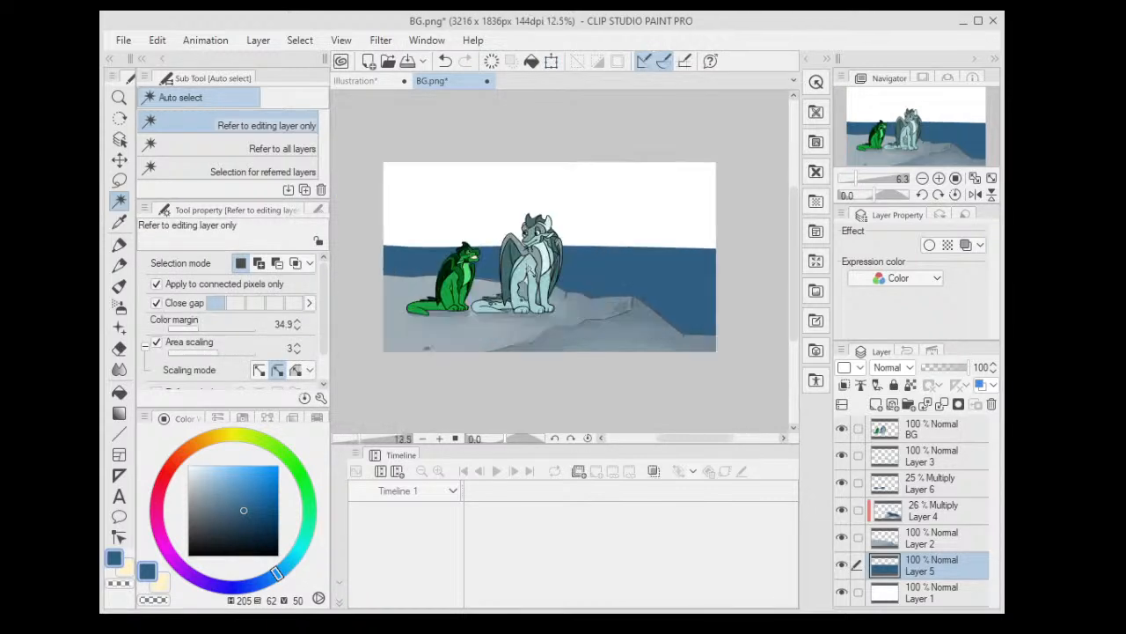
- Move the sea layer down so the horizon sits lower behind the two dragons
scroll(500, 268, down, 1)
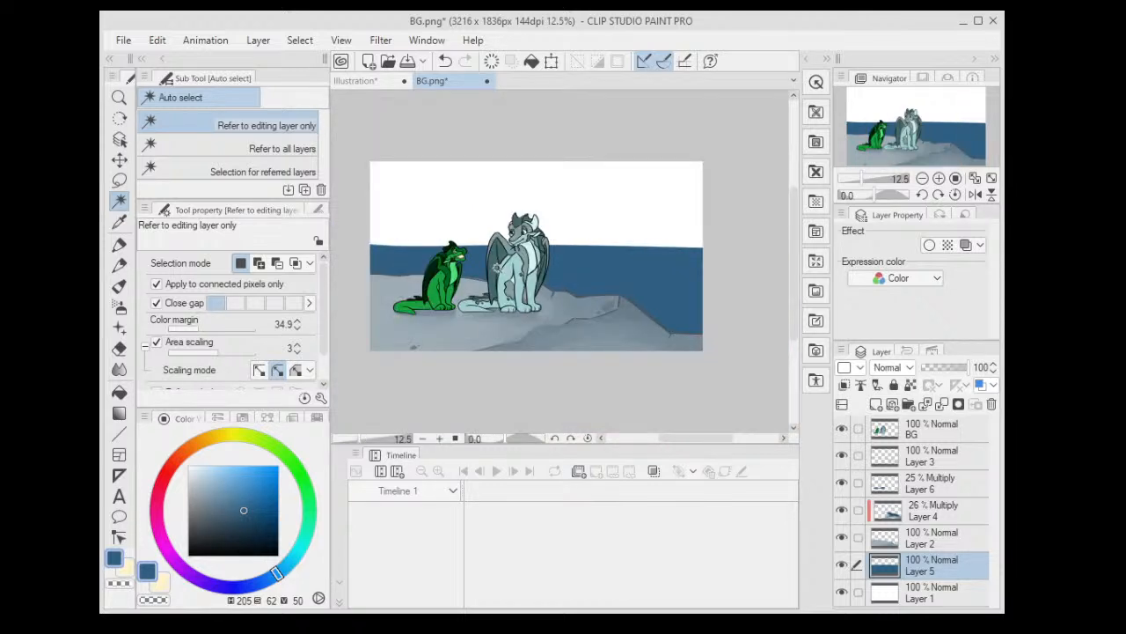
click(120, 160)
drag(457, 260, 452, 272)
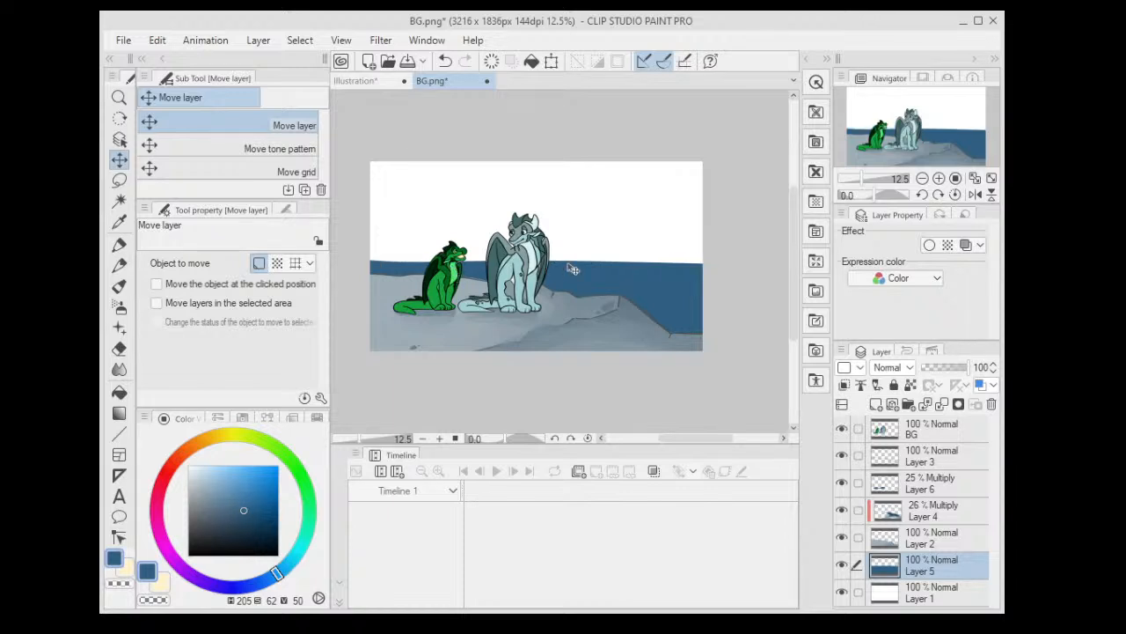
- Enlarge the sea layer to about 103%, turn off Keep aspect ratio, and stretch it past both side edges of the canvas
key(ctrl+t)
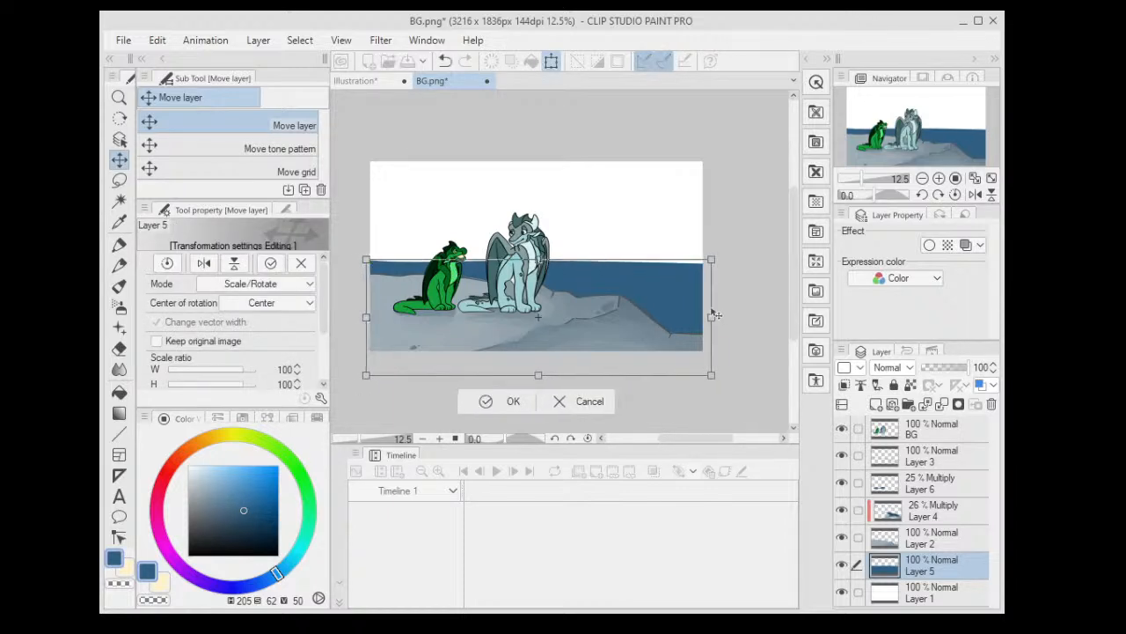
drag(715, 319, 723, 317)
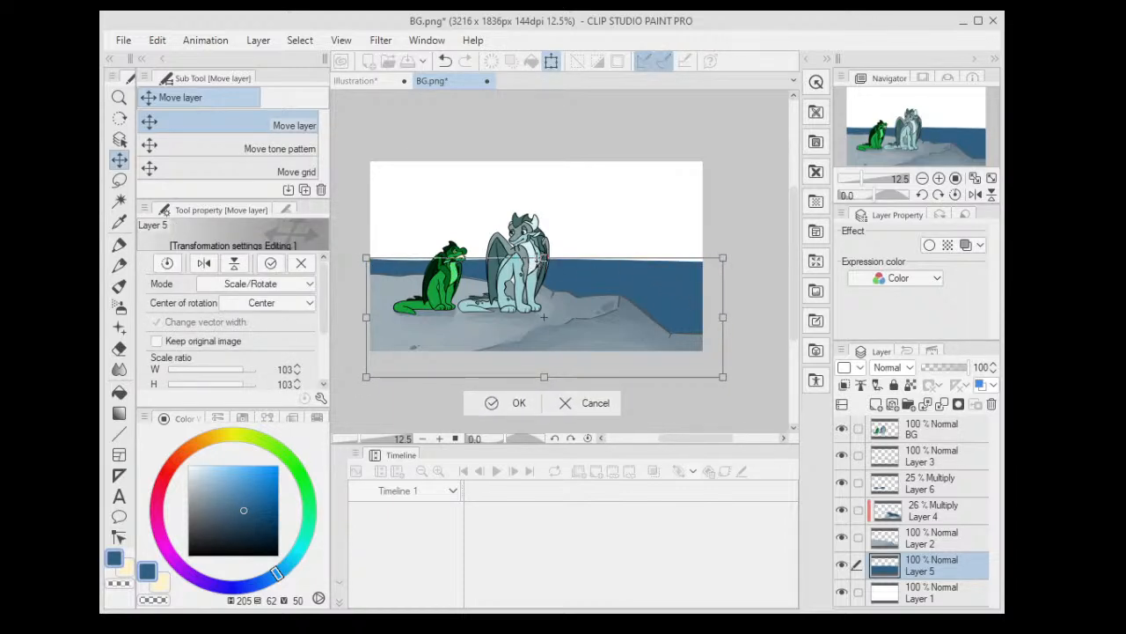
drag(544, 258, 544, 265)
drag(713, 320, 733, 320)
scroll(304, 359, down, 3)
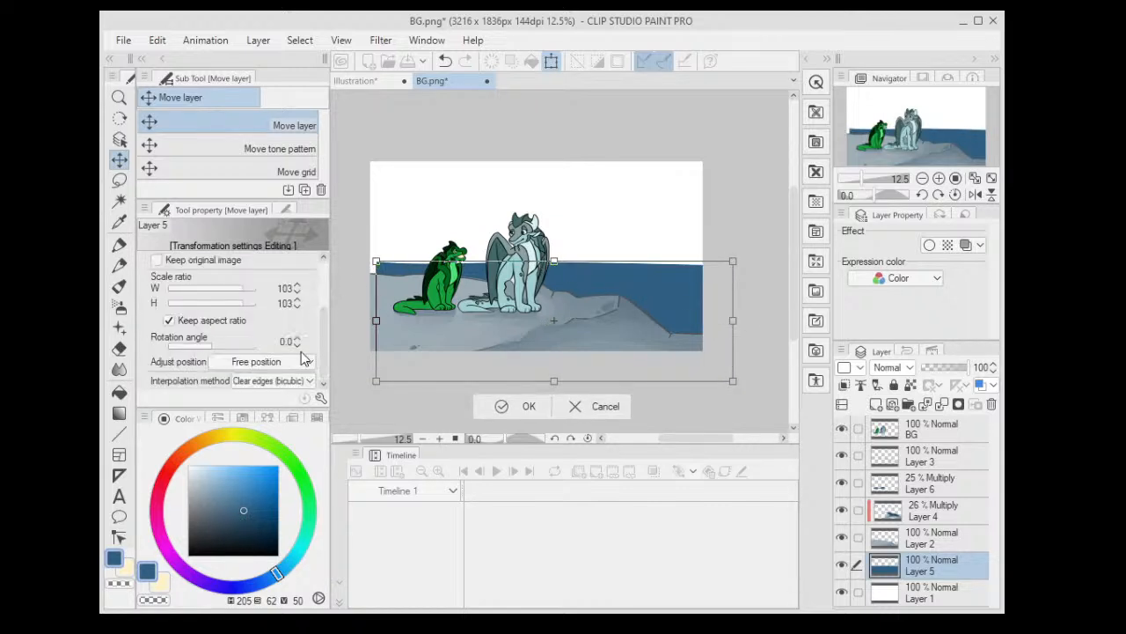
click(197, 323)
drag(376, 320, 339, 320)
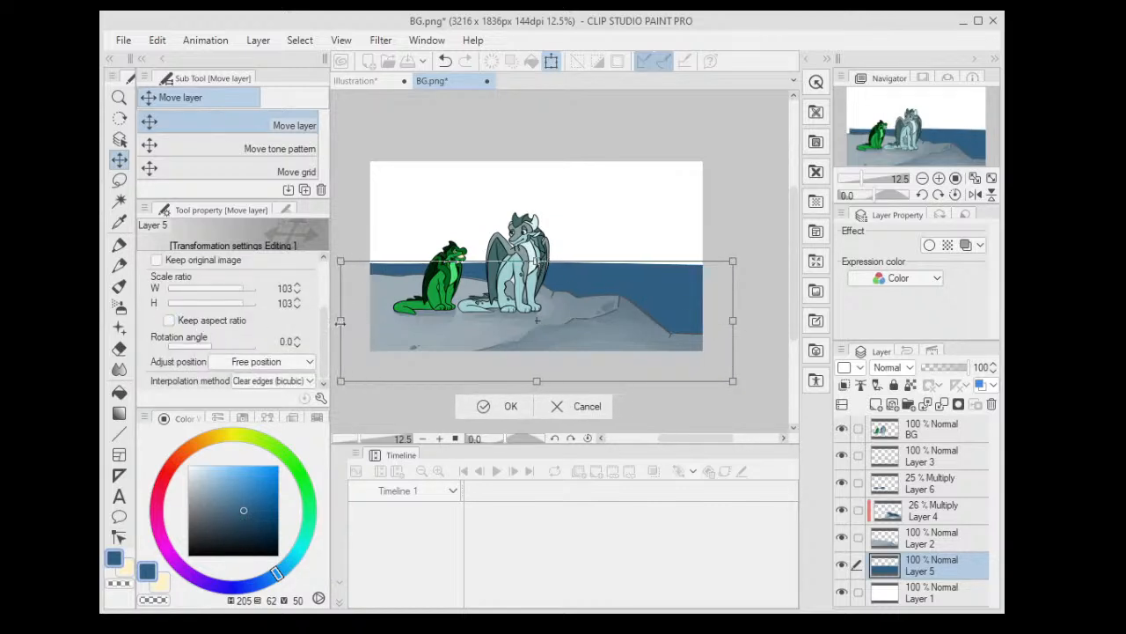
click(506, 407)
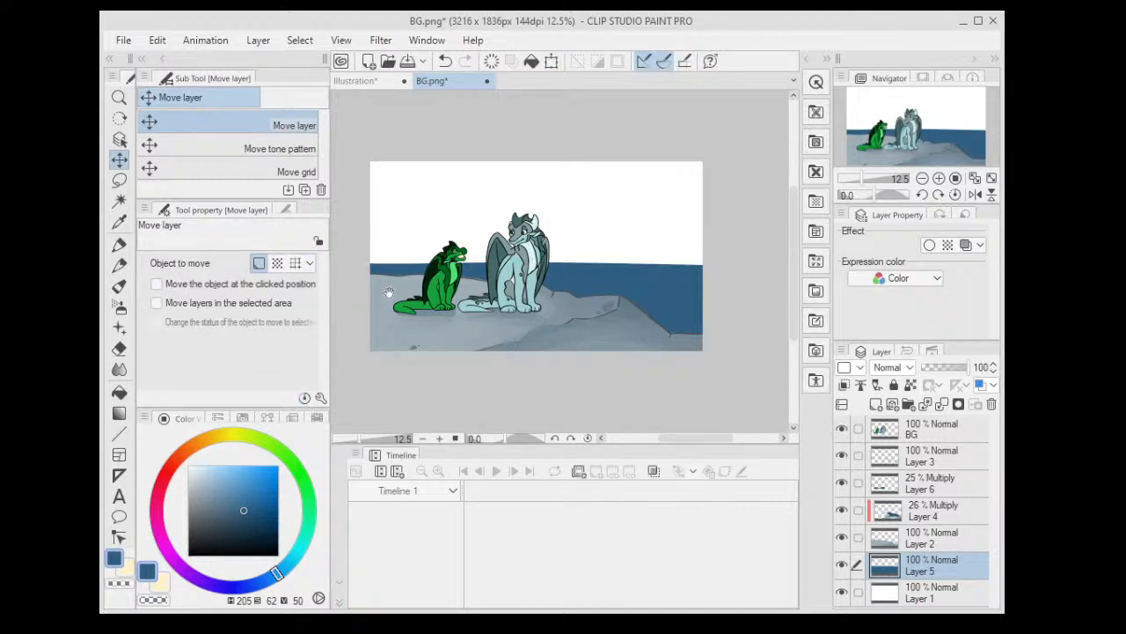
- Lock the sea layer's transparent pixels and paint a darker blue (205, 59, 43) over its lower part with a 593.7 Thin Gouache brush
drag(388, 292, 388, 307)
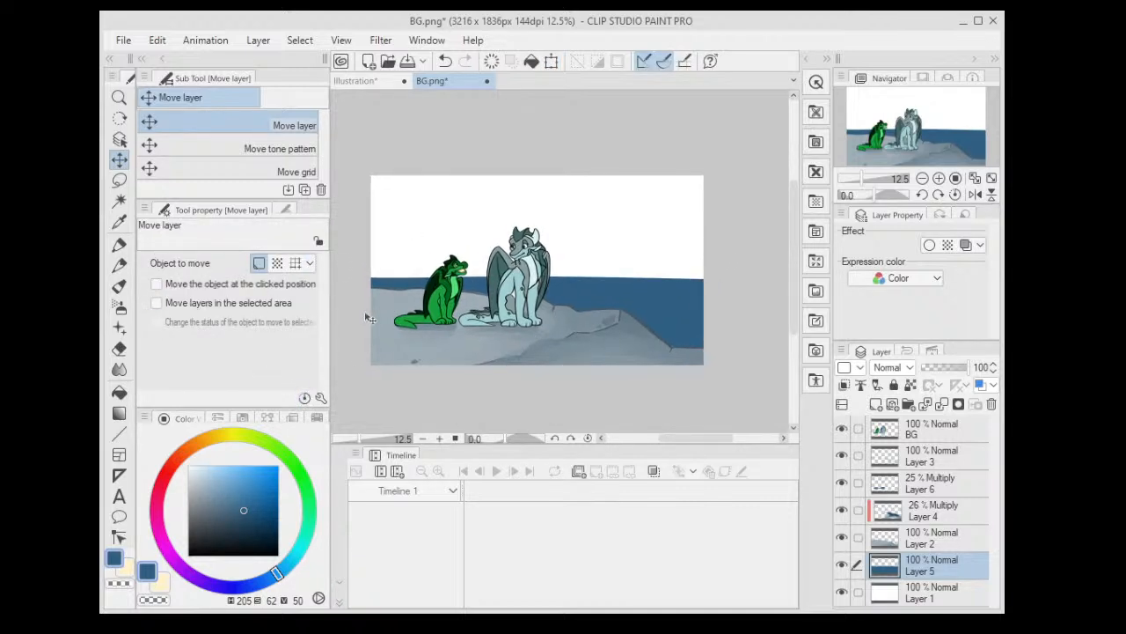
click(242, 518)
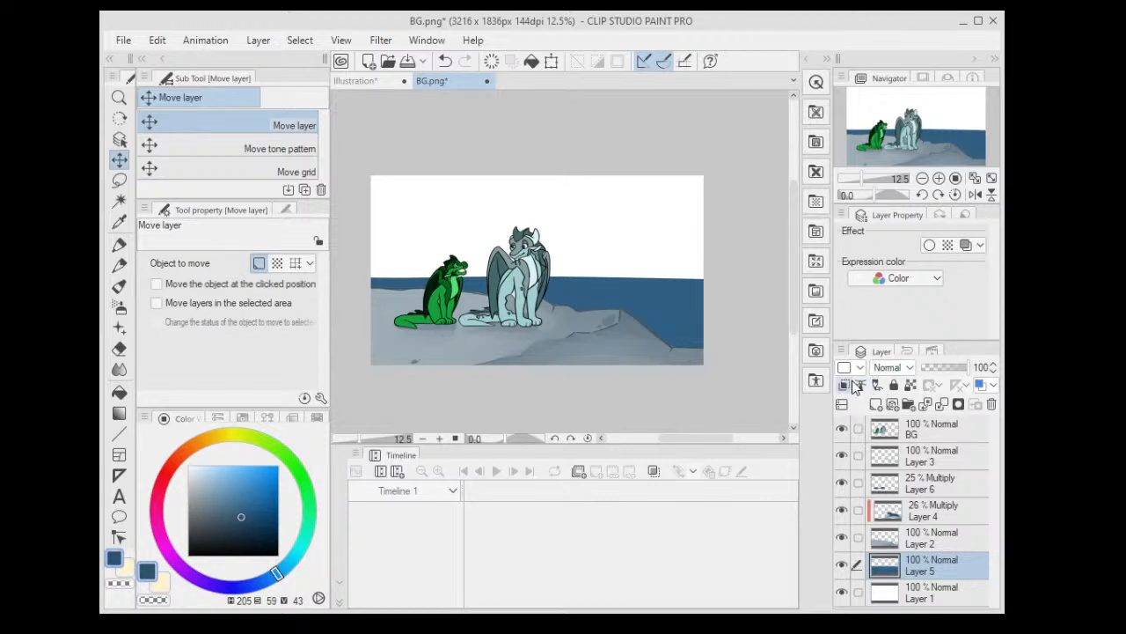
click(910, 385)
click(120, 293)
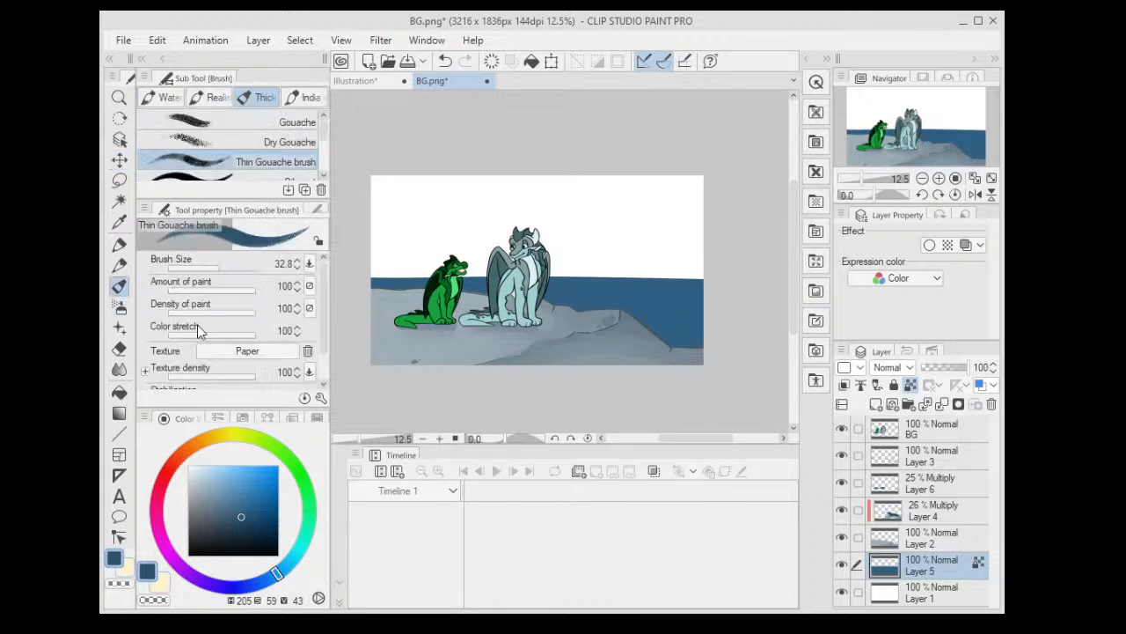
click(243, 267)
mouse_move(528, 333)
mouse_down()
mouse_move(616, 334)
mouse_move(762, 302)
mouse_move(672, 335)
mouse_move(573, 336)
mouse_move(730, 291)
mouse_move(593, 312)
mouse_up()
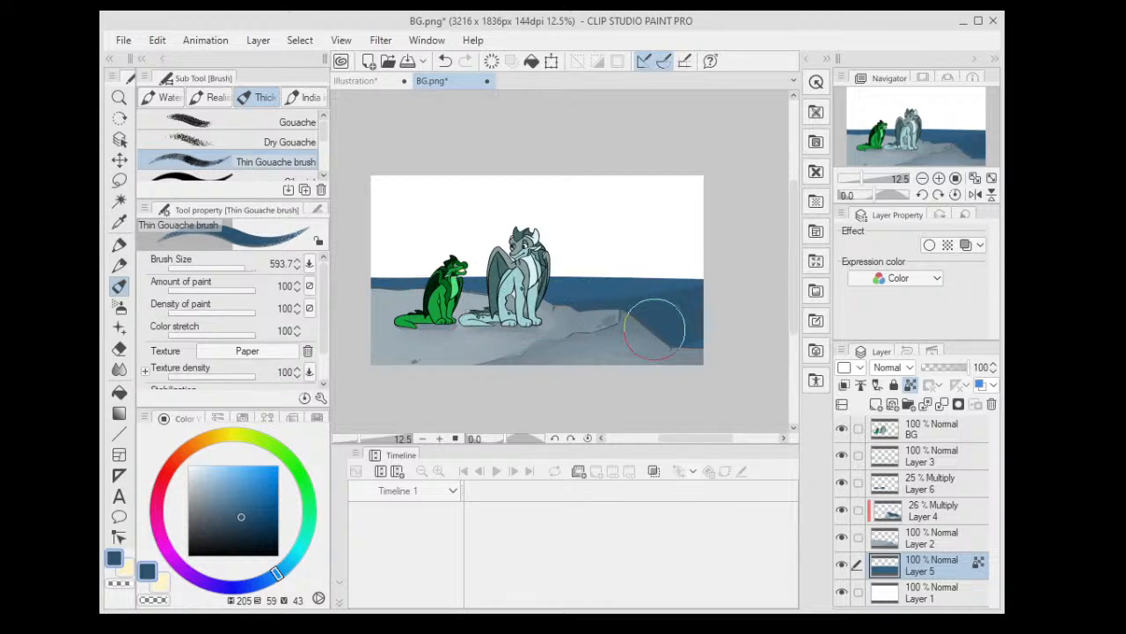
- Choose a still darker blue (205, 68, 37) and paint the deepest part of the sea beside the rock's right slope
click(248, 517)
click(249, 522)
mouse_move(733, 369)
mouse_down()
mouse_move(659, 329)
mouse_move(732, 327)
mouse_up()
- Soften the edges between the blue bands right of the rock using the Blend tool with Color stretch 55
click(119, 369)
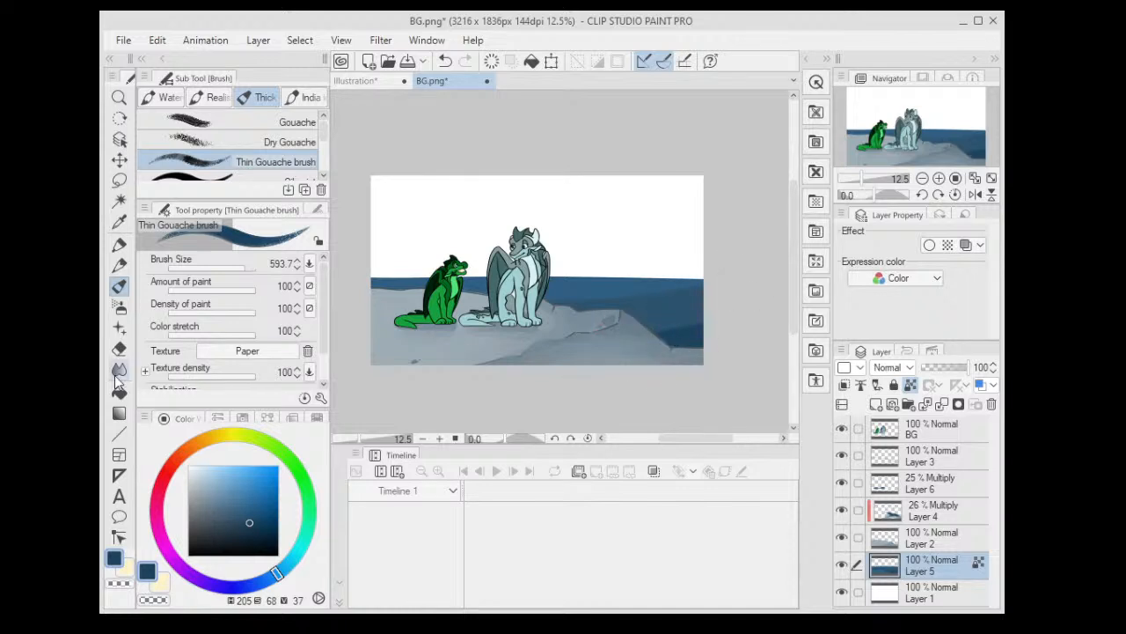
click(306, 141)
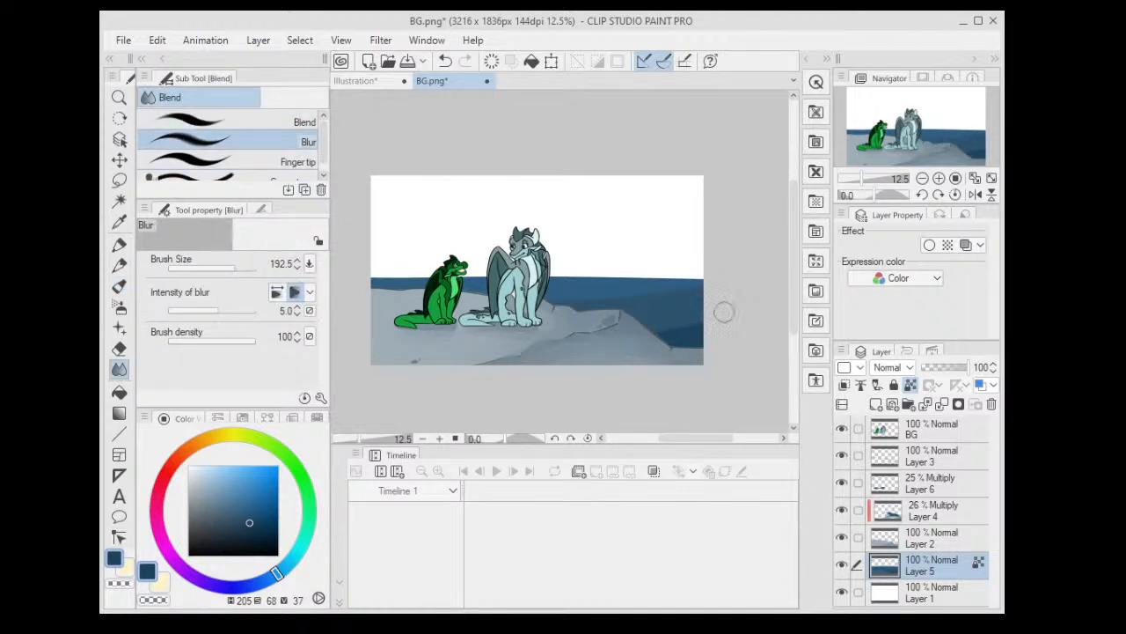
scroll(725, 312, up, 3)
scroll(565, 309, up, 2)
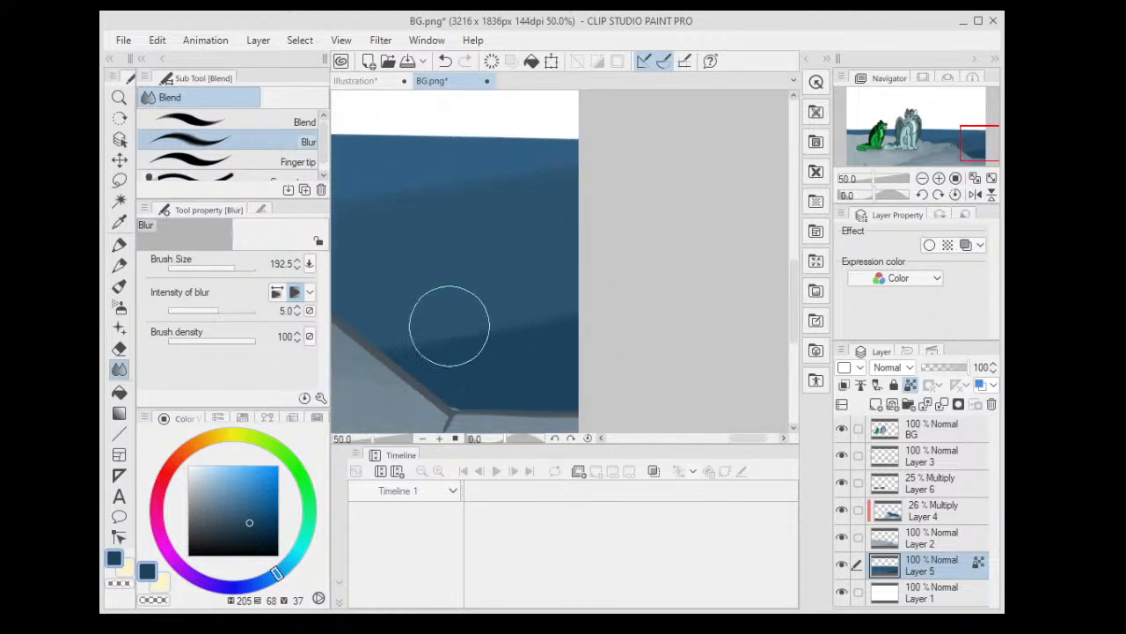
click(290, 130)
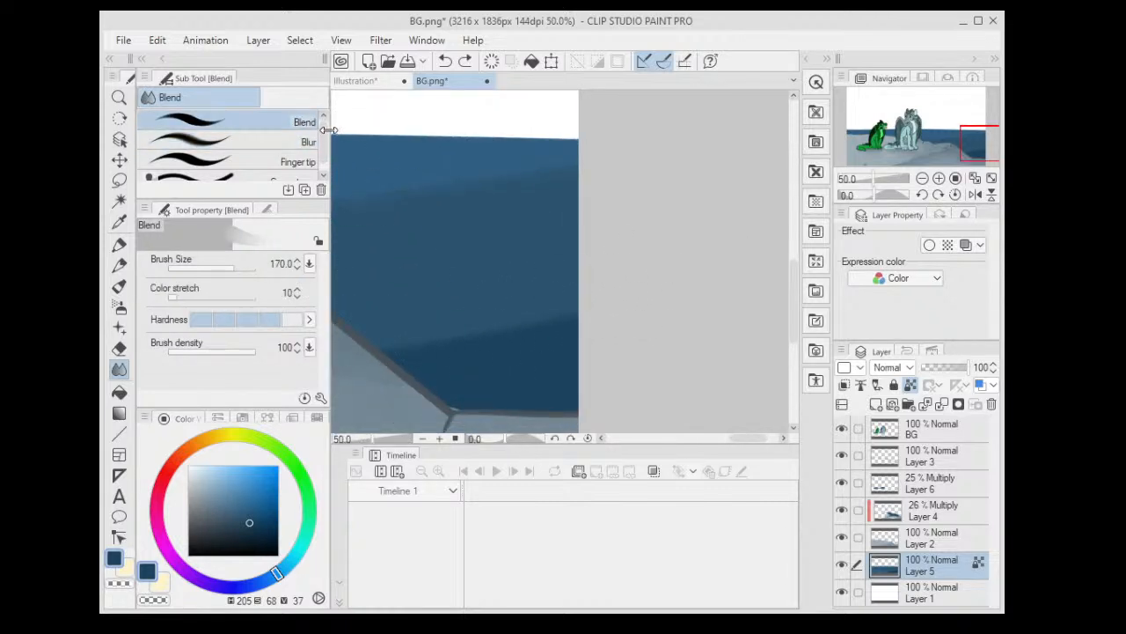
drag(325, 133, 320, 140)
scroll(321, 163, down, 1)
scroll(319, 151, up, 1)
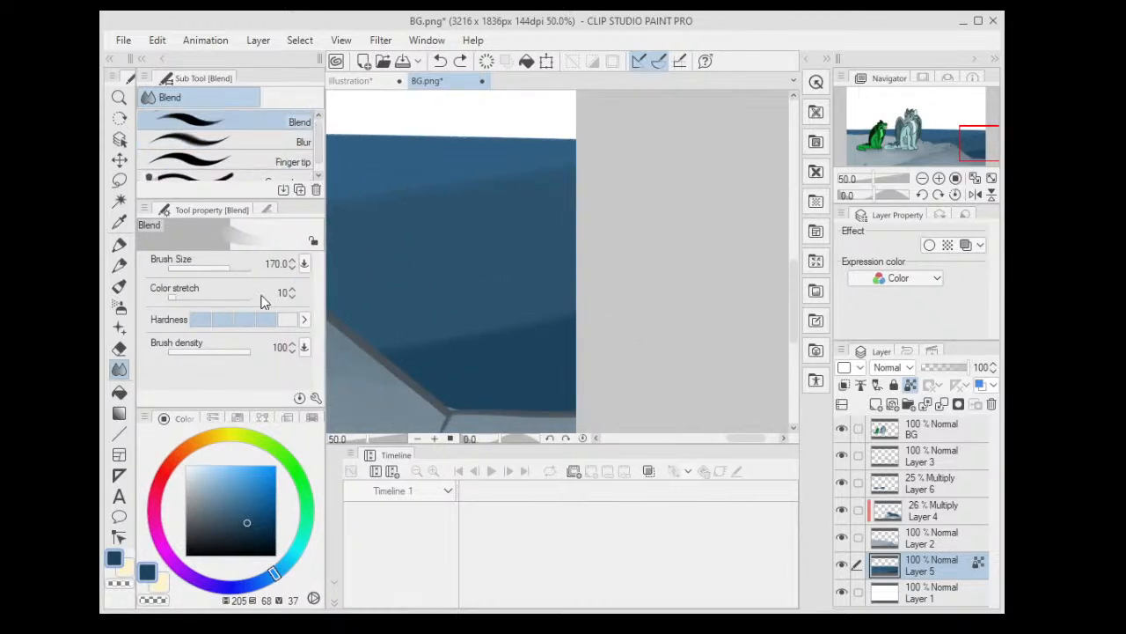
drag(451, 250, 498, 238)
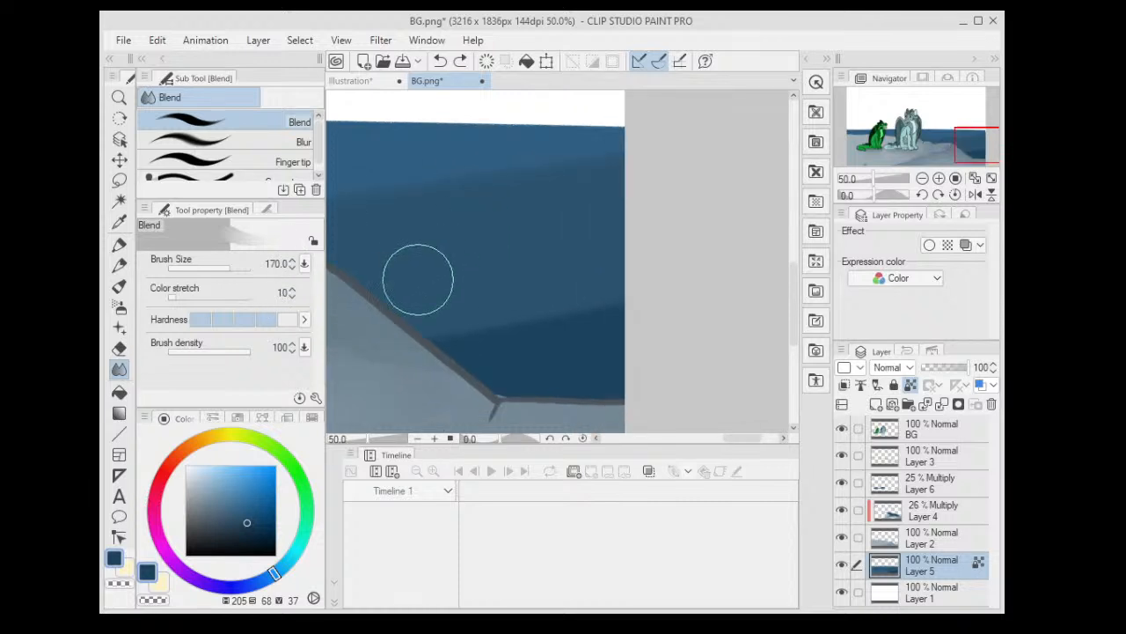
click(219, 295)
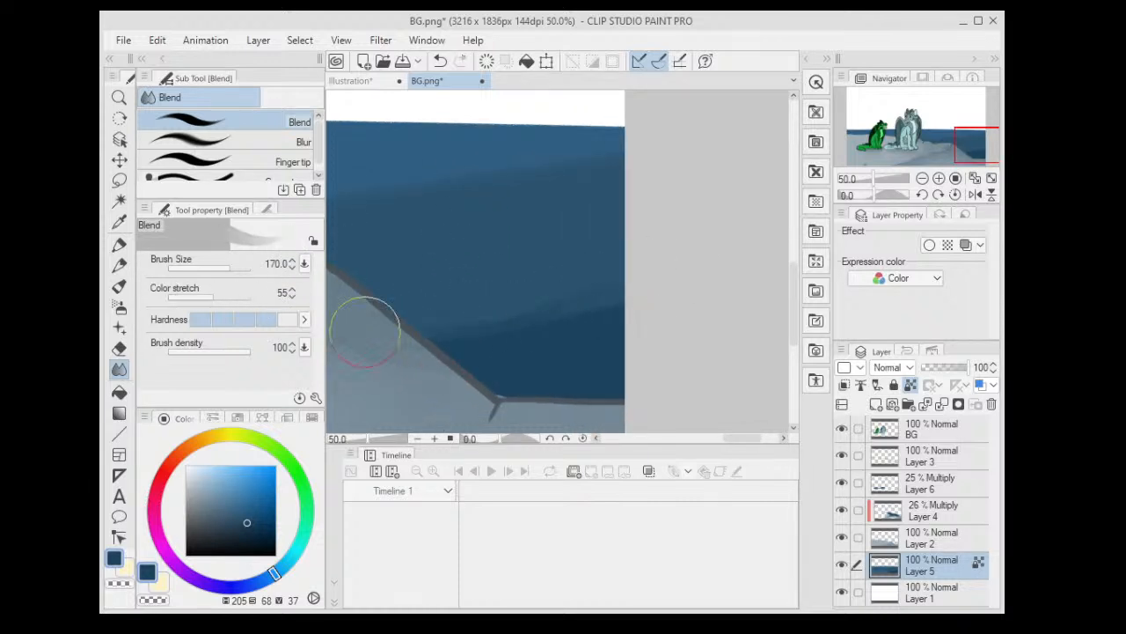
- Rotate the canvas view to -55 degrees and smooth the sea's blue gradient along the horizon with the Blend brush at size 300
scroll(655, 275, down, 1)
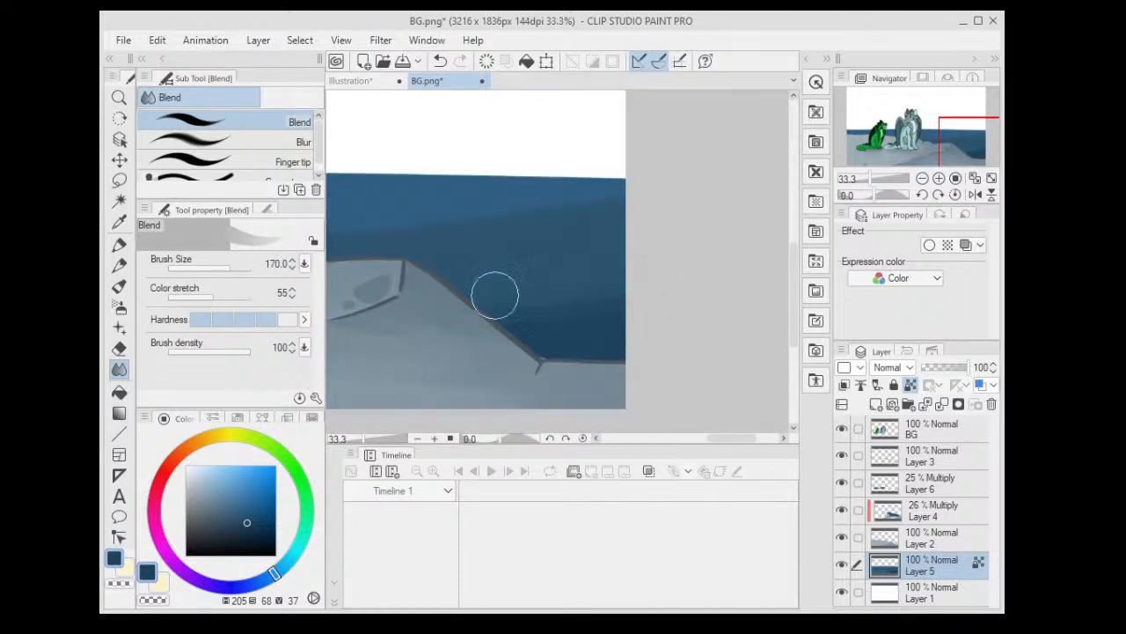
scroll(478, 234, down, 1)
key(minus)
key(minus)
key(minus)
key(minus)
key(minus)
key(minus)
key(minus)
key(minus)
key(minus)
key(minus)
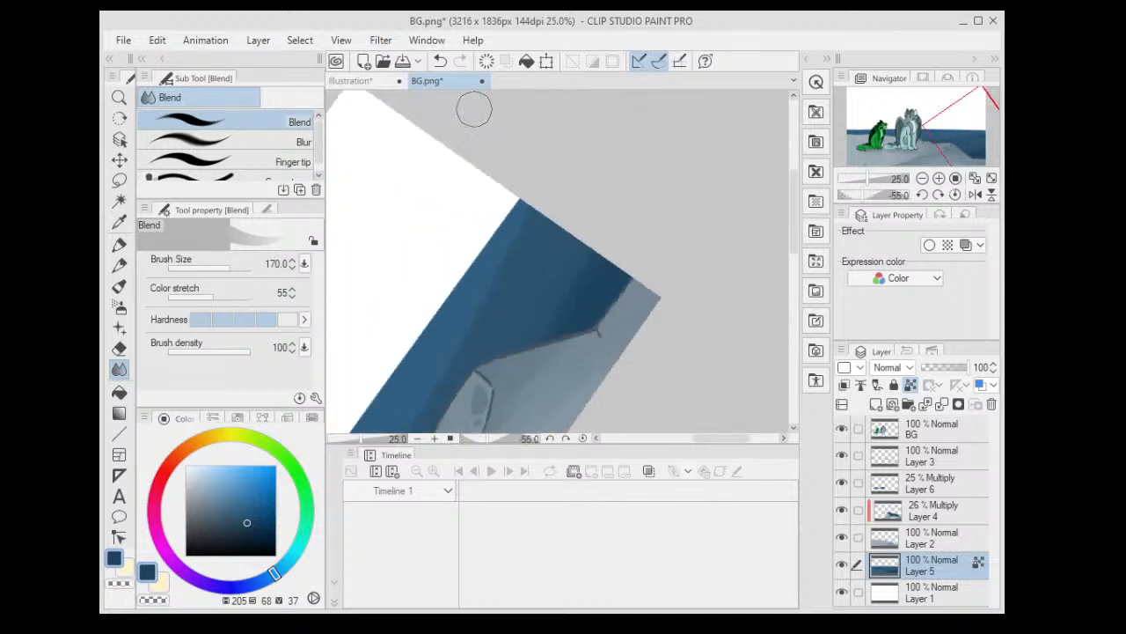
key(bracketright)
key(bracketright)
key(bracketright)
mouse_move(592, 254)
mouse_down()
mouse_move(559, 326)
mouse_move(544, 333)
mouse_move(605, 208)
mouse_move(569, 262)
mouse_move(540, 357)
mouse_move(562, 321)
mouse_move(579, 226)
mouse_move(499, 307)
mouse_up()
mouse_move(513, 255)
mouse_down()
mouse_move(584, 166)
mouse_move(503, 276)
mouse_move(548, 240)
mouse_up()
key(ctrl+minus)
key(ctrl+minus)
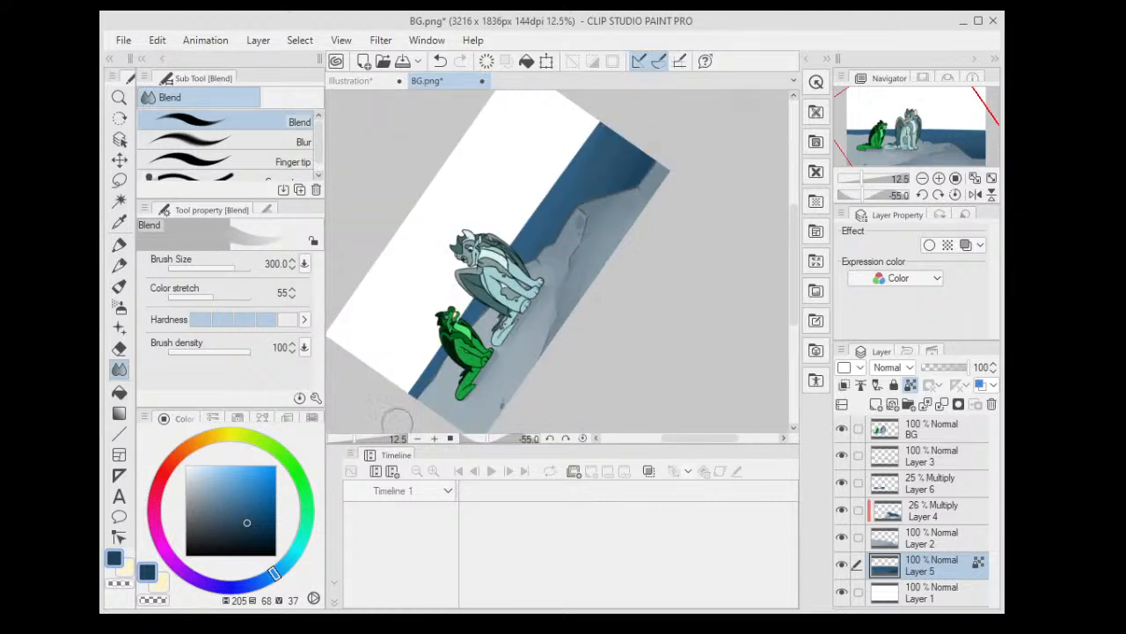
- Rotate the sea layer a few degrees clockwise so the horizon slopes down toward the canvas's right edge
key(ctrl+0)
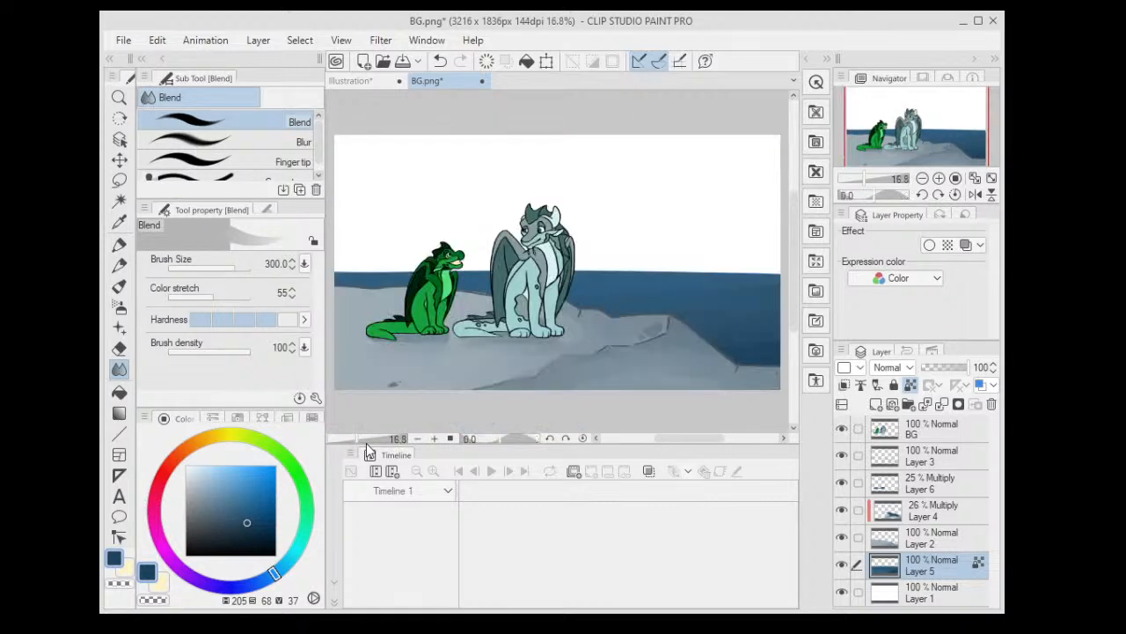
key(ctrl+t)
key(ctrl+minus)
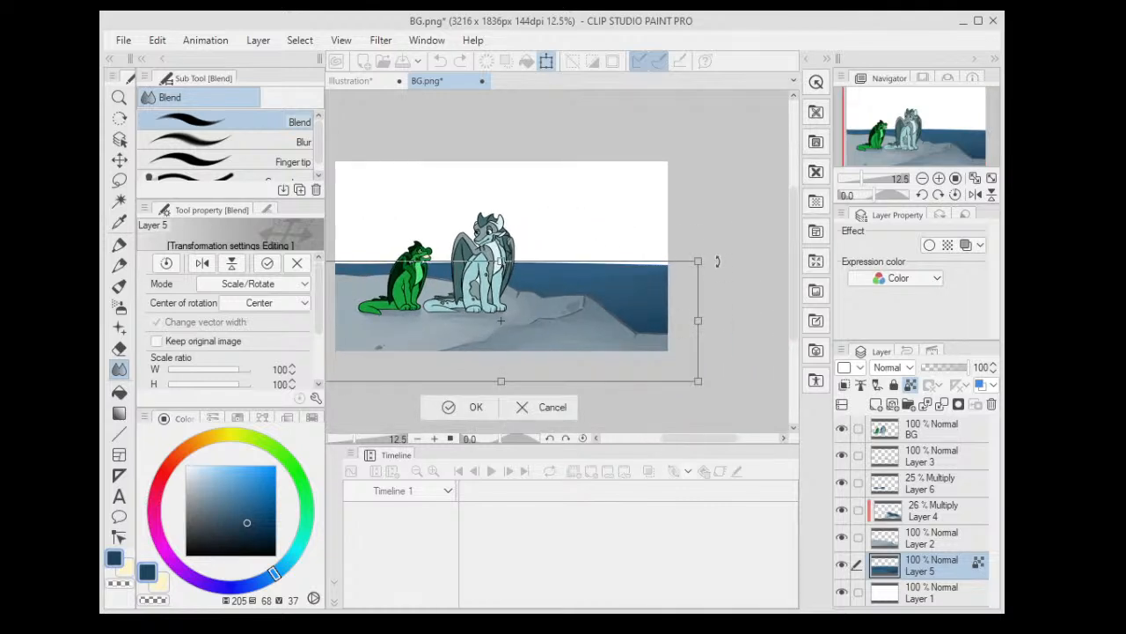
drag(717, 260, 716, 272)
key(ctrl+minus)
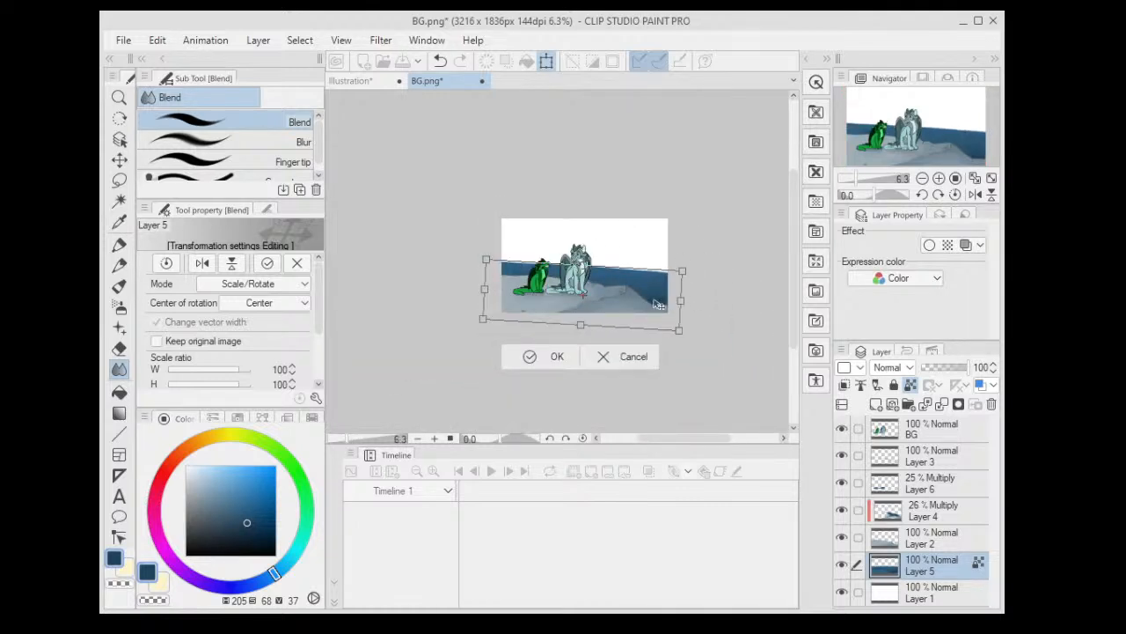
click(558, 358)
key(ctrl+0)
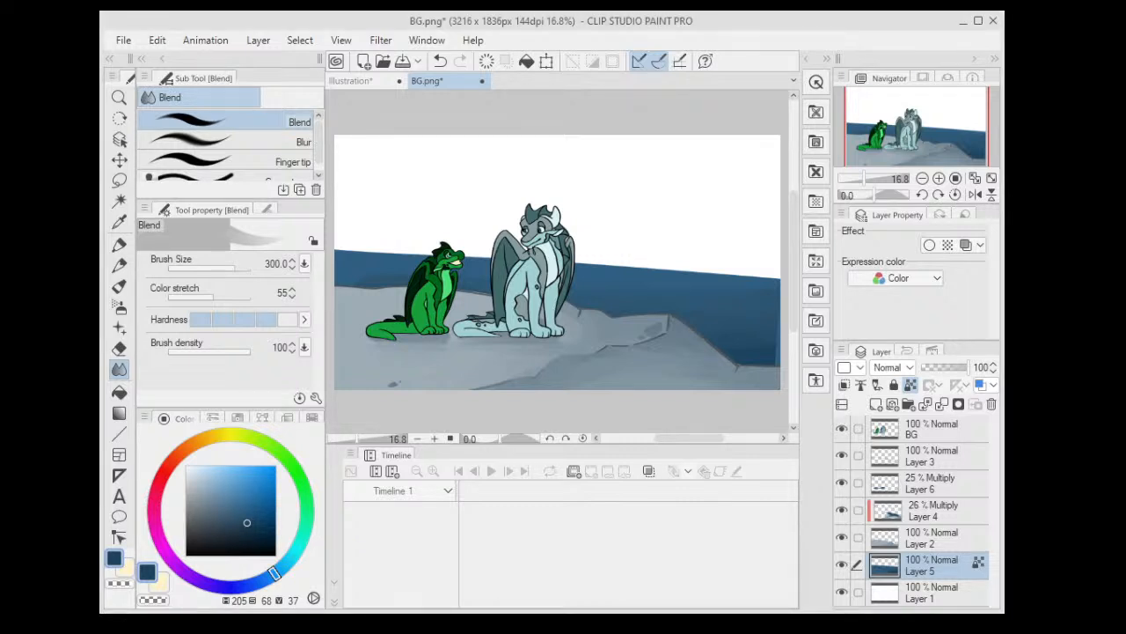
- Add a new raster layer between Layer 1 and the sea layer and choose a pale sand colour (43, 23, 90)
click(928, 589)
click(875, 403)
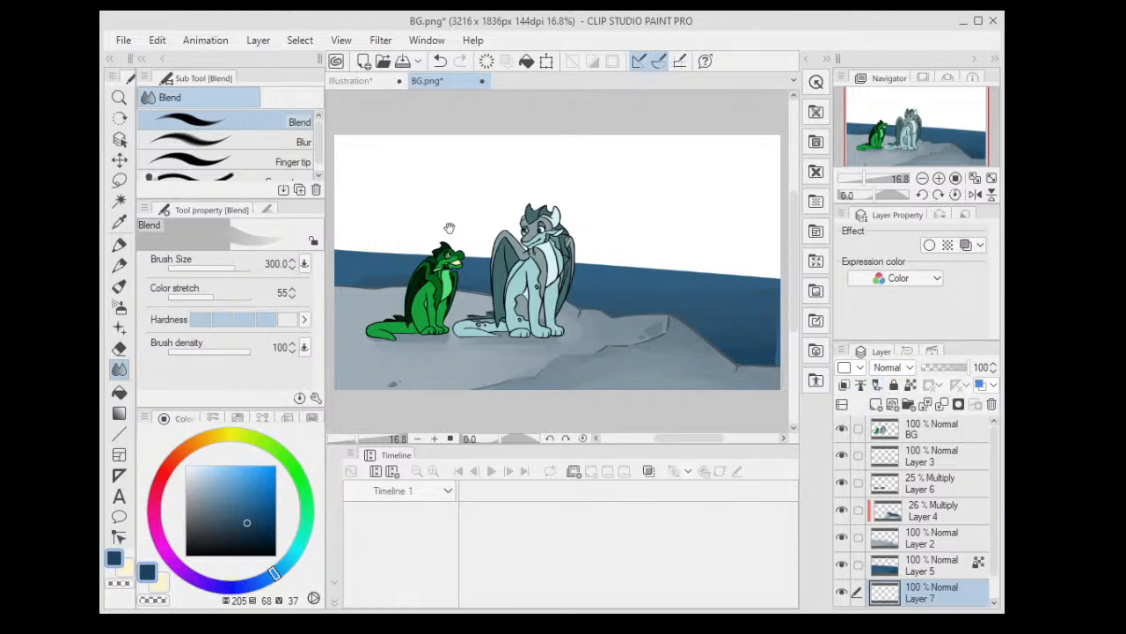
drag(449, 228, 444, 256)
scroll(443, 236, down, 1)
scroll(426, 231, up, 2)
drag(368, 308, 370, 267)
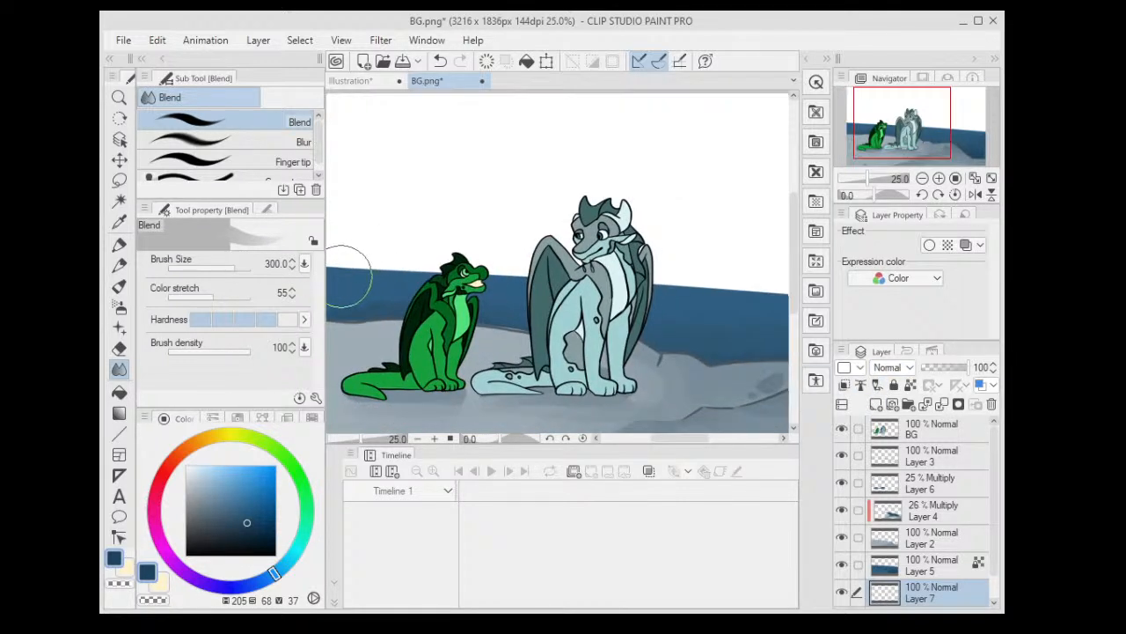
click(212, 435)
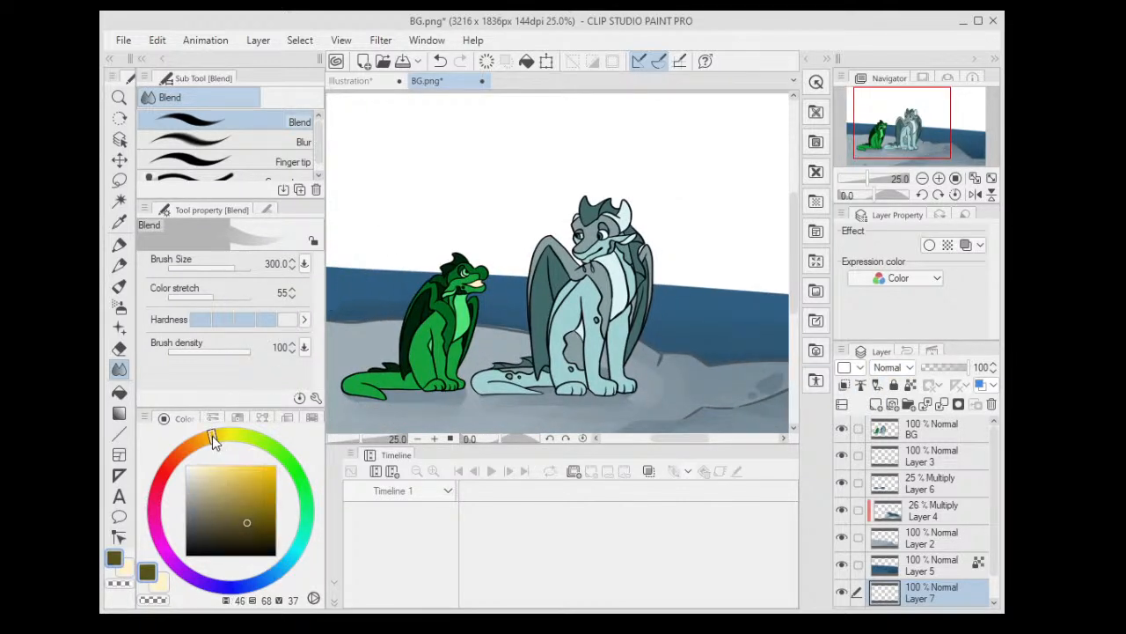
click(203, 475)
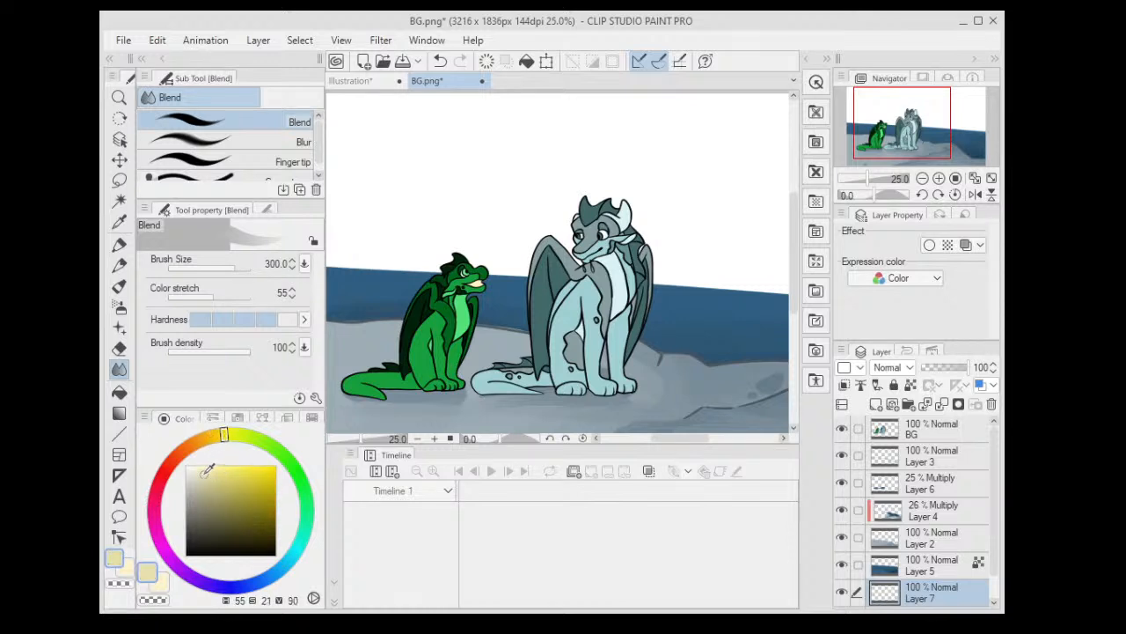
click(213, 434)
scroll(384, 314, down, 5)
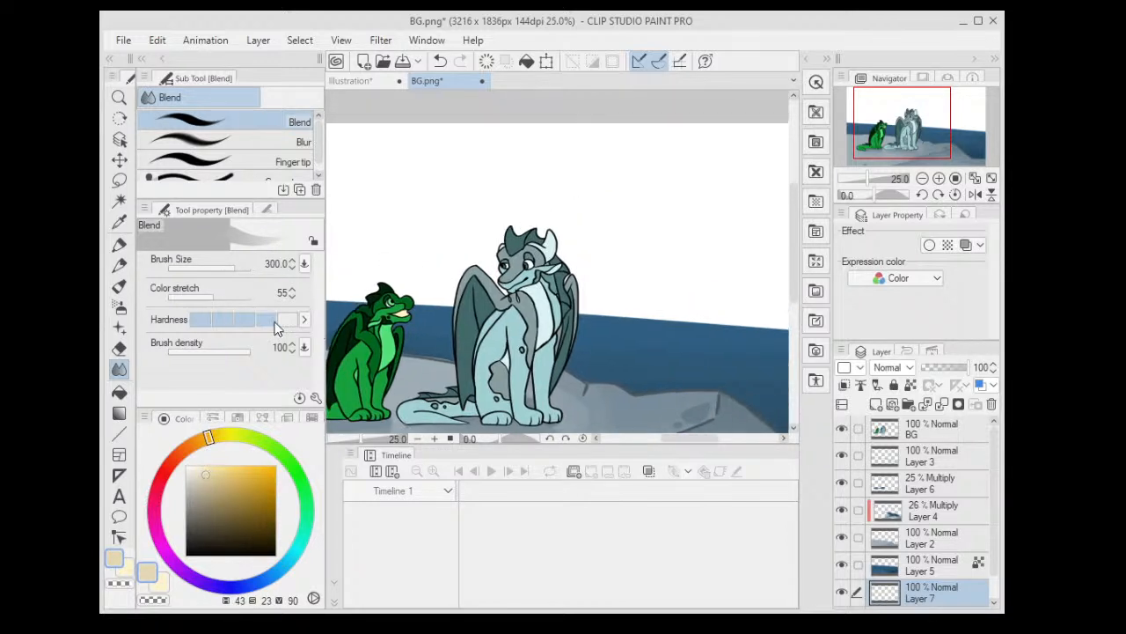
- Paint a sand-coloured outline of distant cliffs across the canvas above the sea with the Thin Gouache brush at size 84.1
click(120, 246)
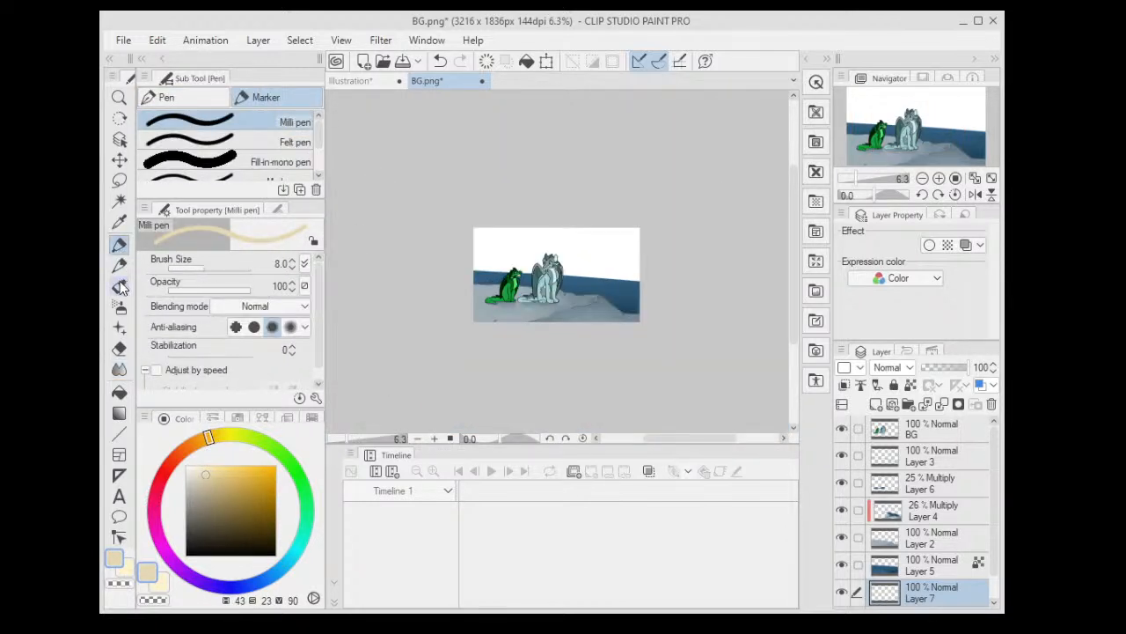
click(120, 286)
scroll(432, 255, up, 2)
mouse_move(433, 259)
mouse_down()
mouse_move(399, 250)
mouse_move(489, 279)
mouse_up()
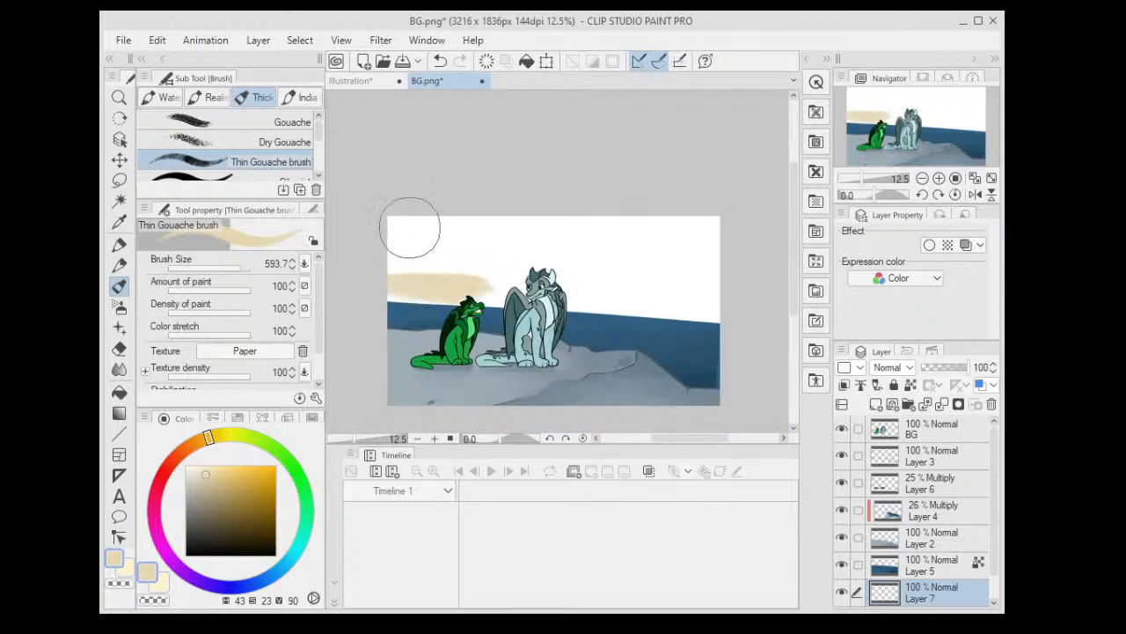
key(ctrl+z)
click(234, 268)
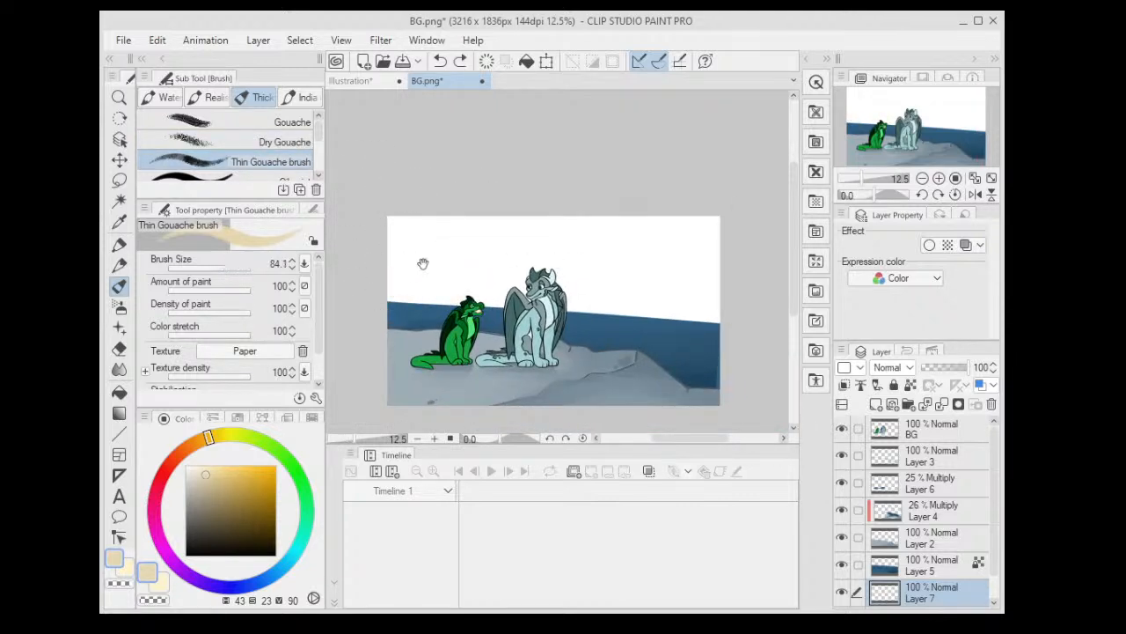
drag(423, 263, 396, 263)
key(ctrl+z)
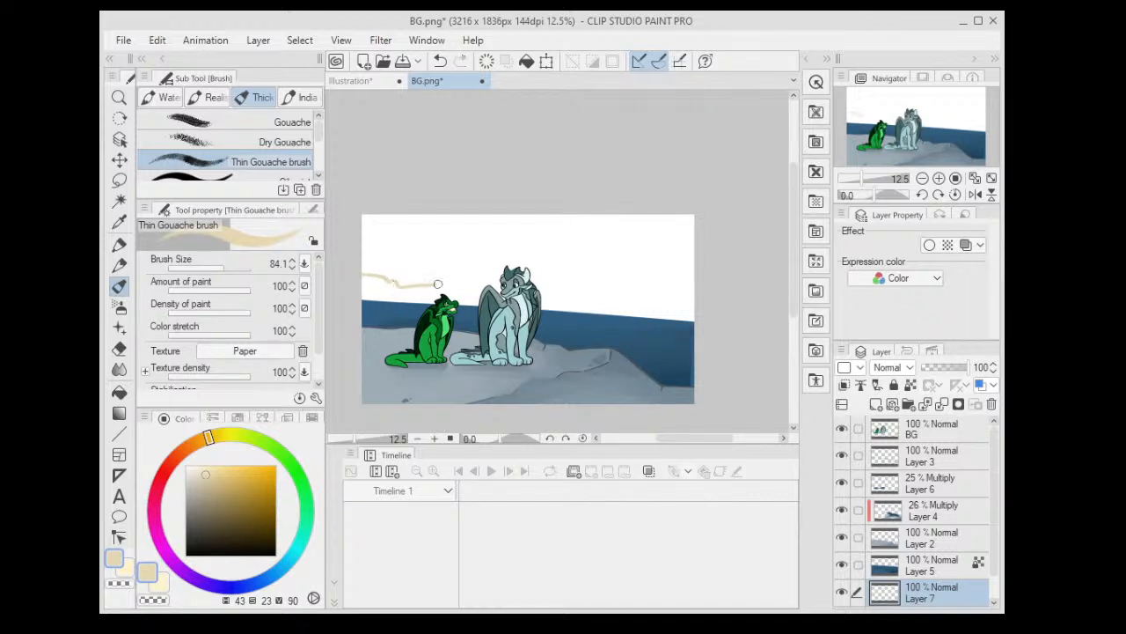
drag(437, 284, 483, 275)
mouse_move(557, 264)
mouse_down()
mouse_move(569, 302)
mouse_move(578, 280)
mouse_move(583, 297)
mouse_move(643, 294)
mouse_up()
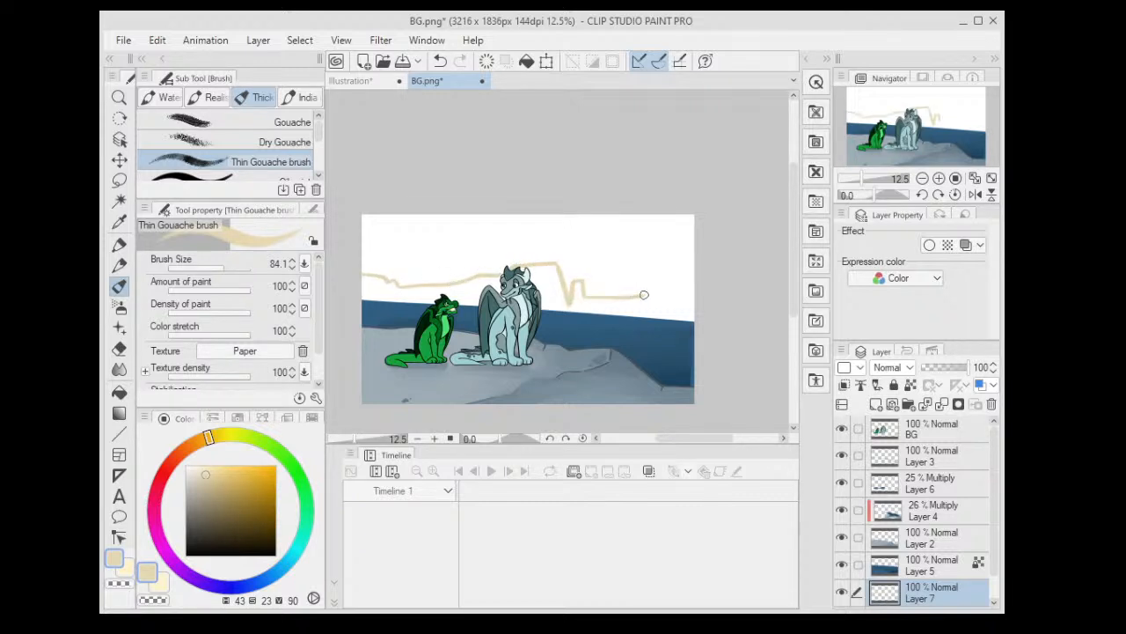
- Fill the area below the cliff outline with the sand colour using Auto select, deselect, and return to the Thin Gouache brush
key(w)
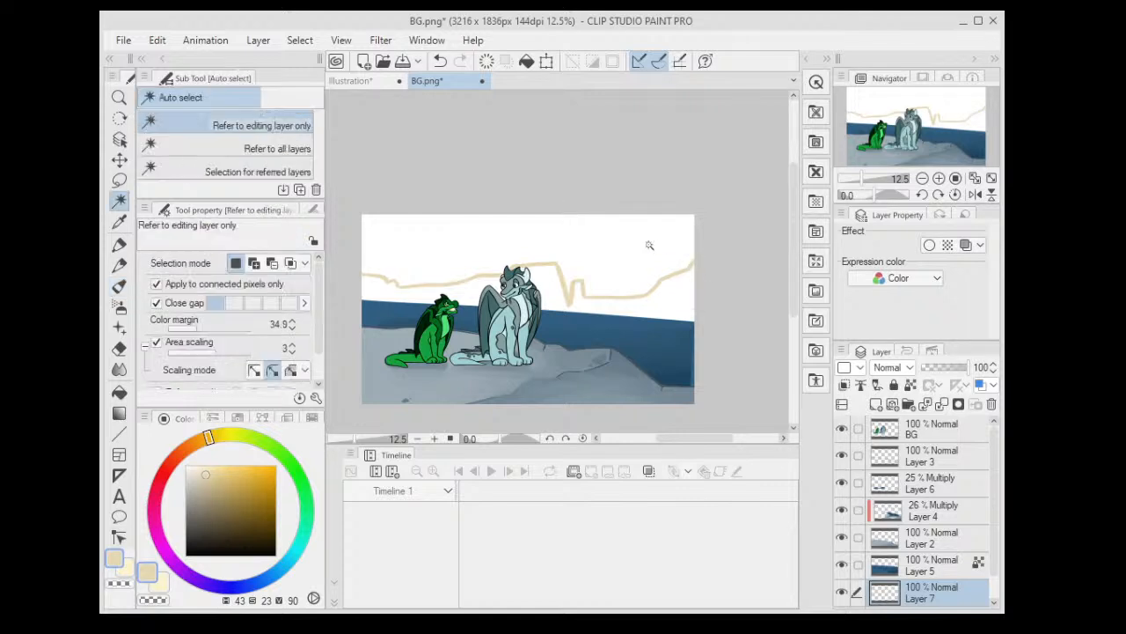
click(646, 244)
key(alt+BackSpace)
key(ctrl+d)
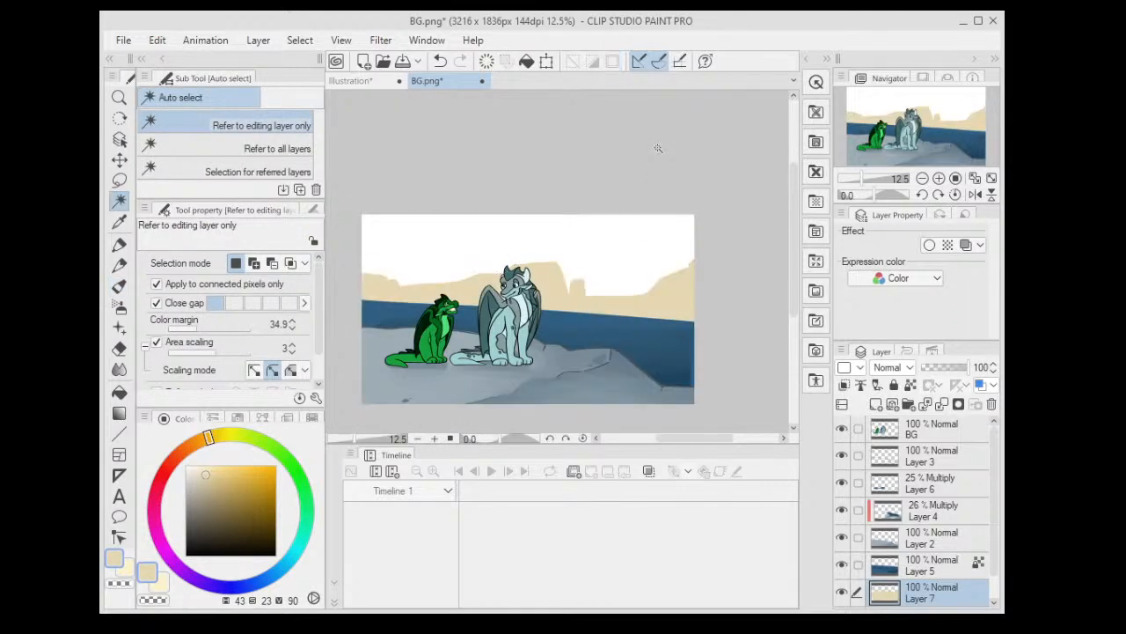
scroll(658, 148, down, 1)
scroll(658, 148, up, 2)
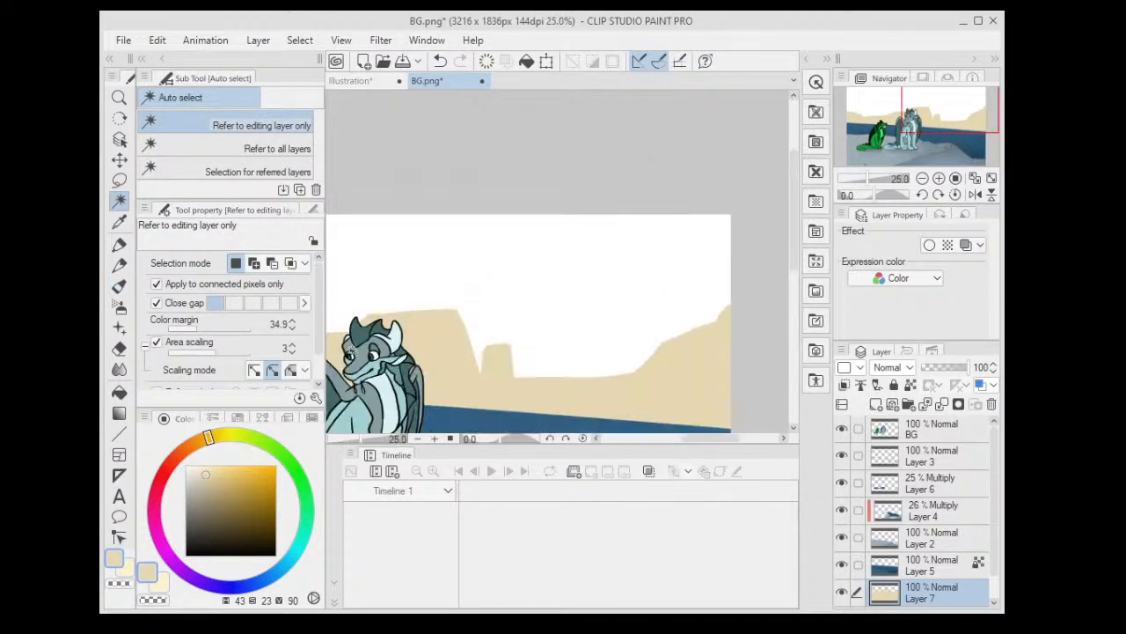
drag(343, 369, 381, 264)
scroll(342, 265, up, 3)
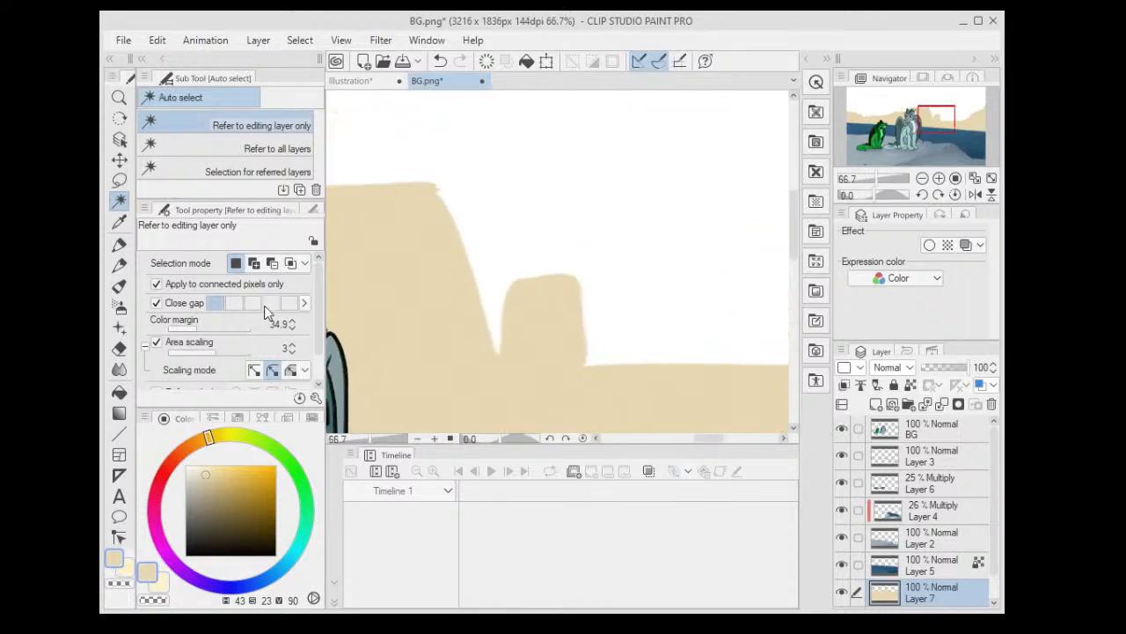
click(120, 286)
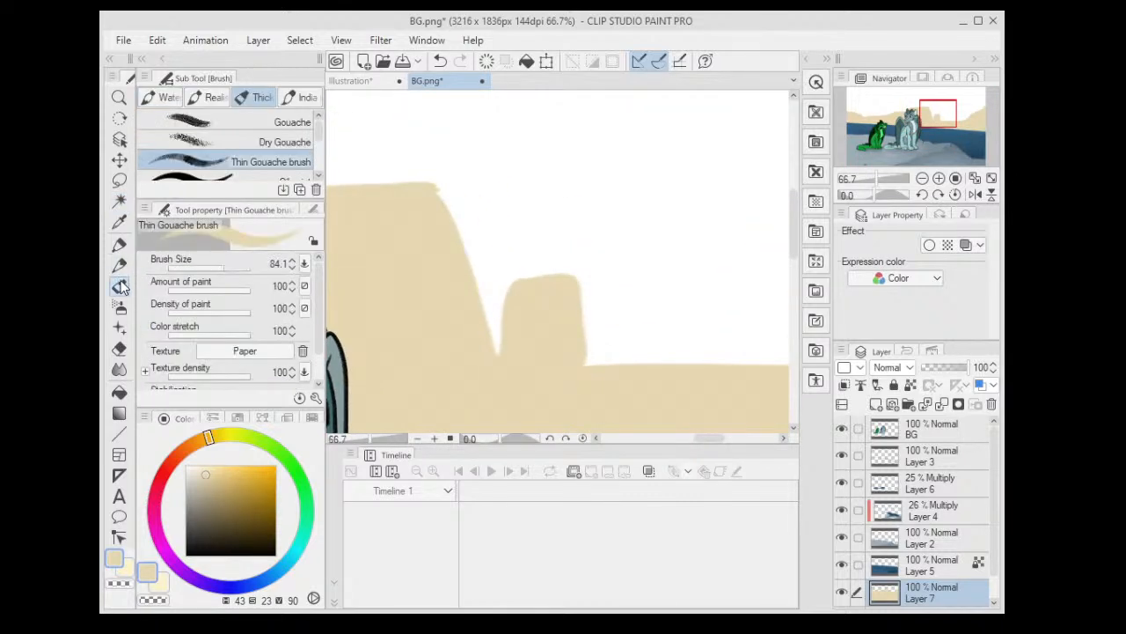
click(123, 573)
drag(505, 274, 540, 260)
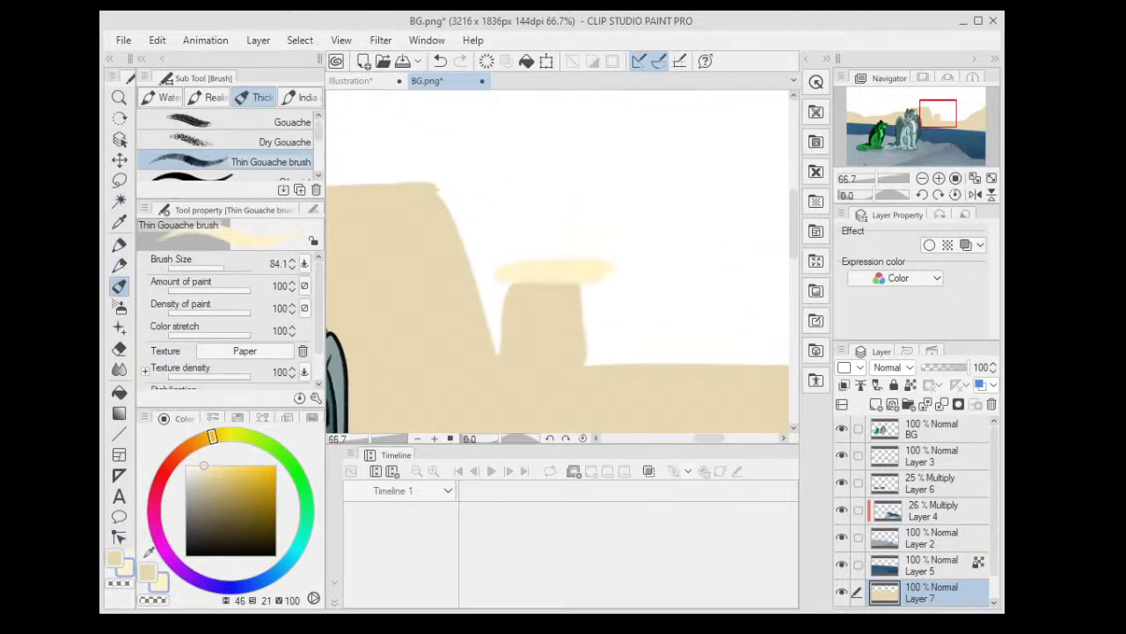
key(ctrl+z)
- Trim the edges of the small rock pillar and the tall cliff beside it with the Thin Gouache brush in transparent colour
click(119, 583)
mouse_move(498, 290)
mouse_down()
mouse_move(551, 272)
mouse_move(555, 253)
mouse_move(440, 181)
mouse_move(484, 321)
mouse_move(496, 271)
mouse_move(489, 346)
mouse_move(534, 220)
mouse_move(505, 328)
mouse_move(546, 232)
mouse_move(507, 301)
mouse_up()
scroll(493, 350, down, 1)
drag(350, 208, 553, 262)
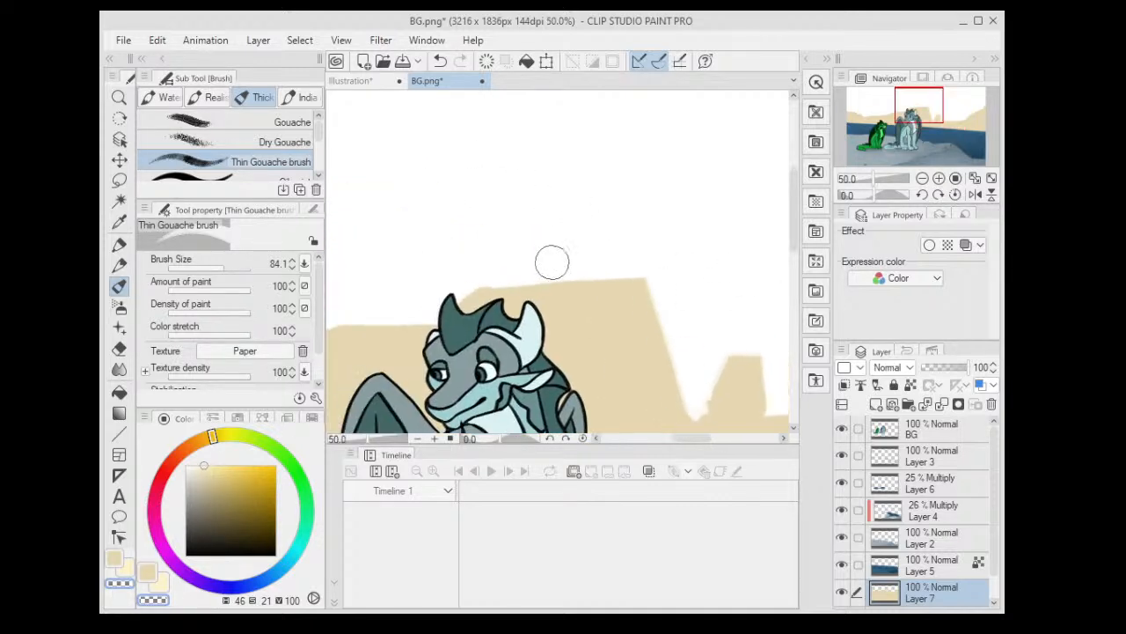
- Hide the BG layer with the dragons and sharpen the silhouette of the cliffs near the canvas's left edge with the transparent brush
mouse_move(484, 277)
mouse_down()
mouse_move(695, 185)
mouse_move(563, 252)
mouse_move(689, 219)
mouse_up()
click(841, 429)
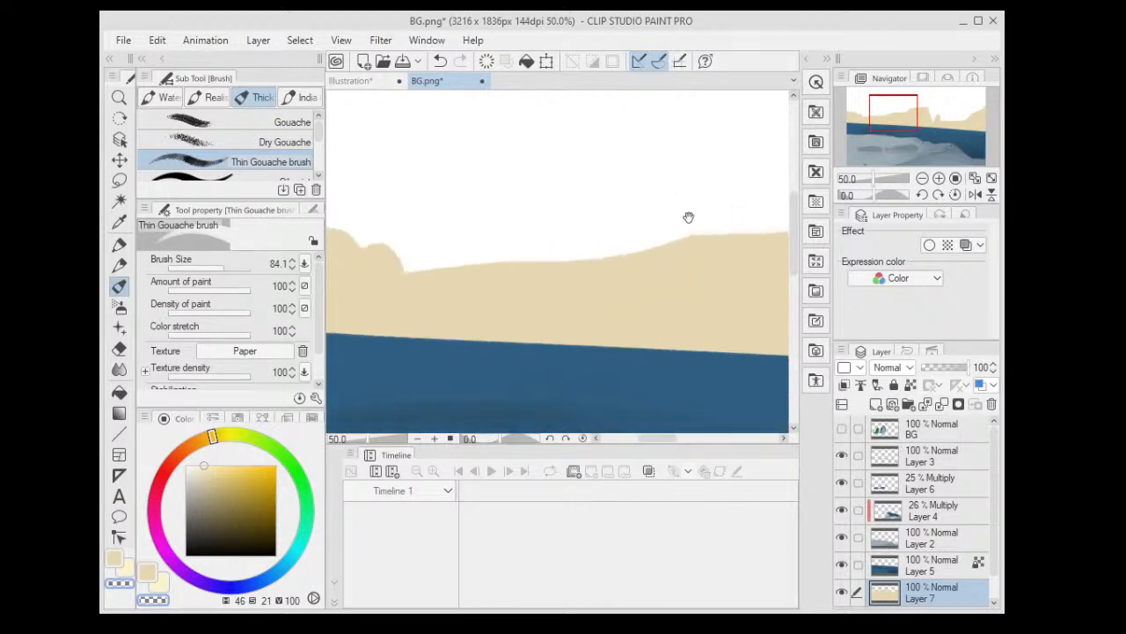
mouse_move(576, 258)
mouse_down()
mouse_move(421, 277)
mouse_move(522, 249)
mouse_move(528, 269)
mouse_move(603, 276)
mouse_up()
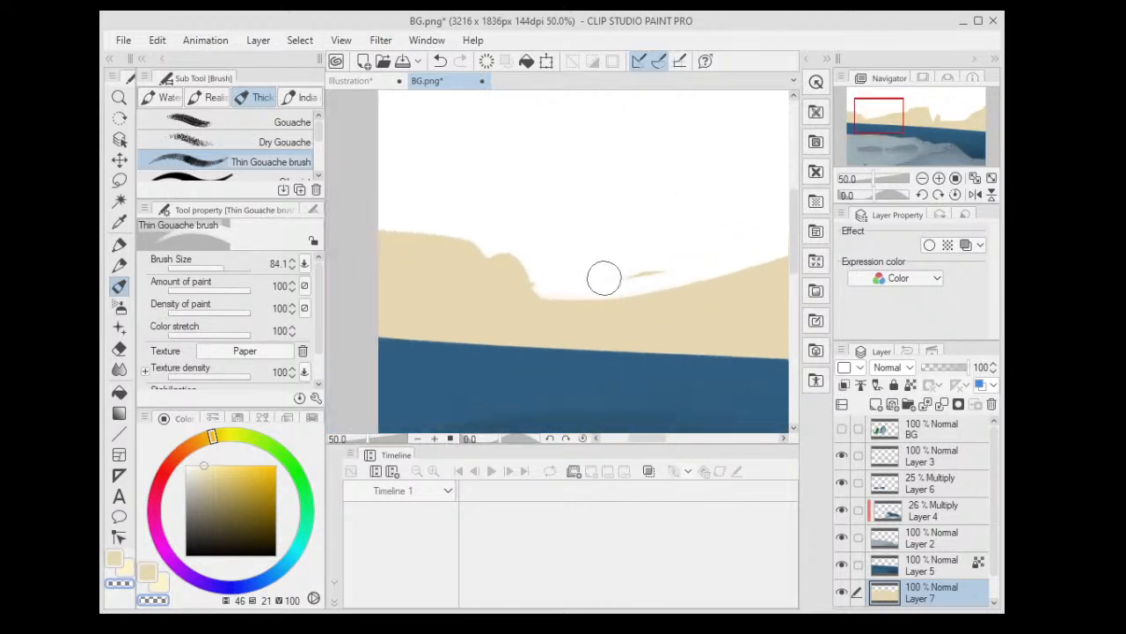
mouse_move(505, 248)
mouse_down()
mouse_move(478, 232)
mouse_move(377, 222)
mouse_up()
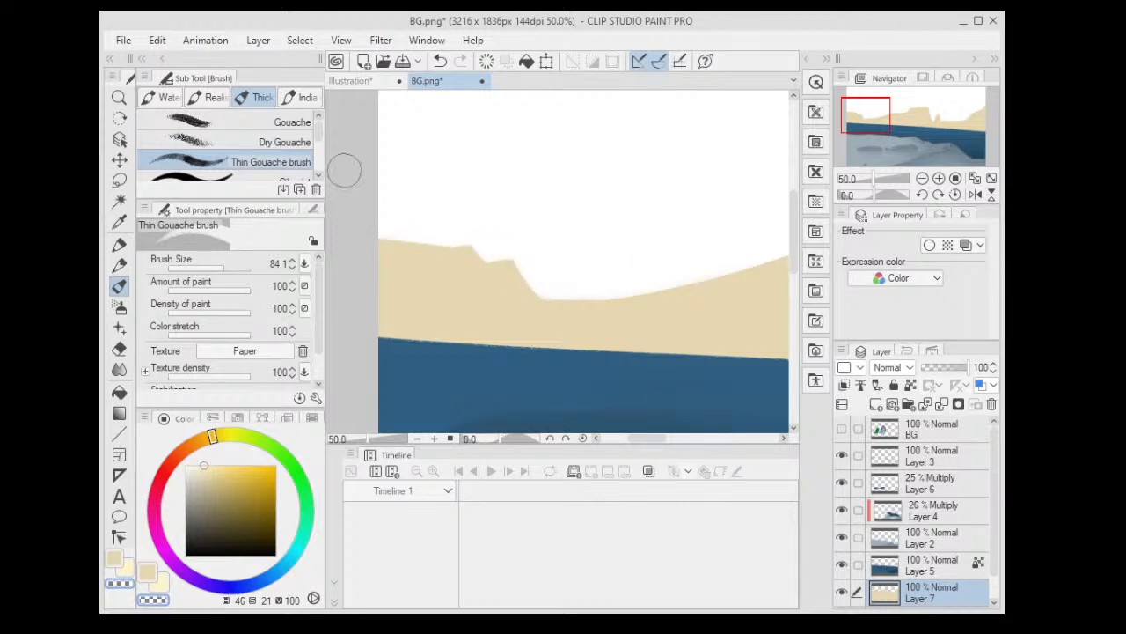
scroll(344, 166, down, 3)
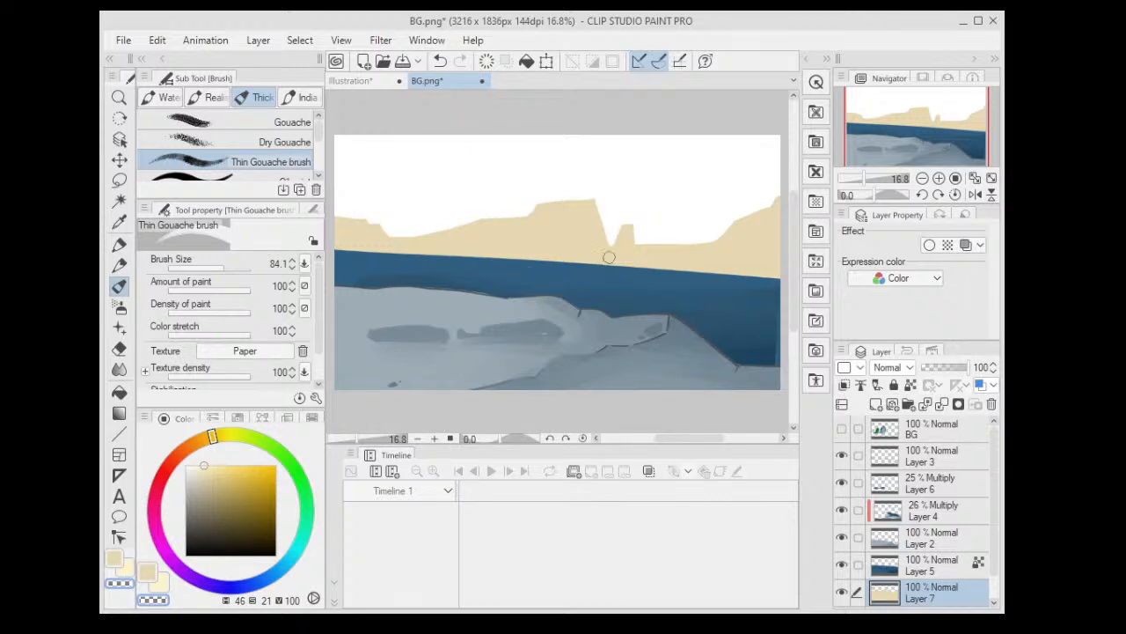
- Smooth the rising slope of the cliffs at the canvas's right edge with the transparent brush
scroll(619, 274, up, 4)
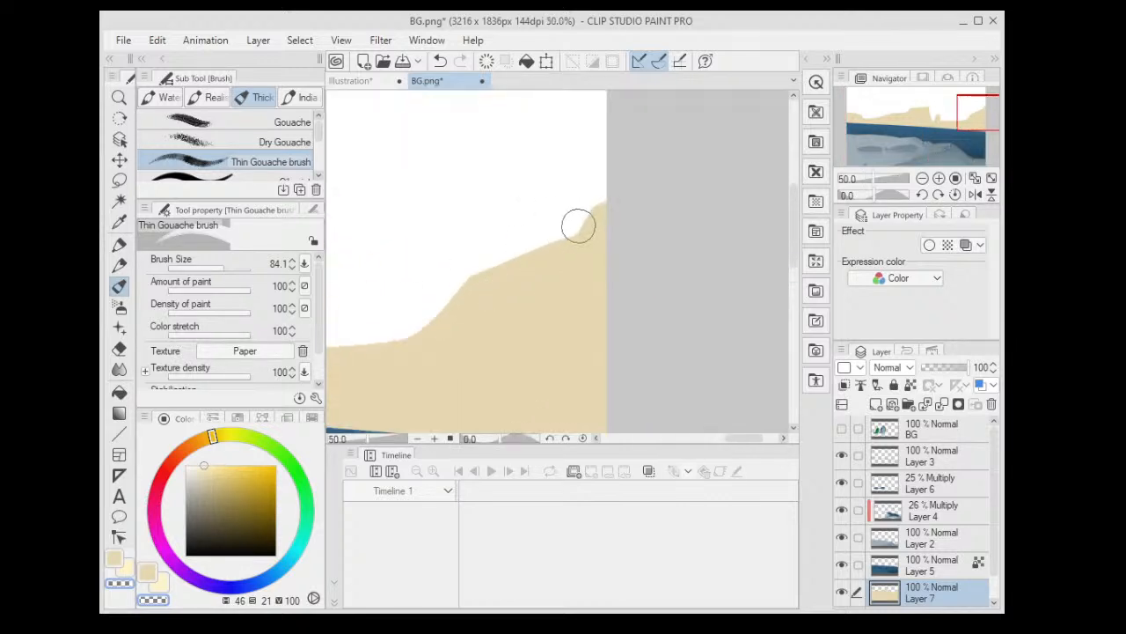
scroll(414, 294, down, 2)
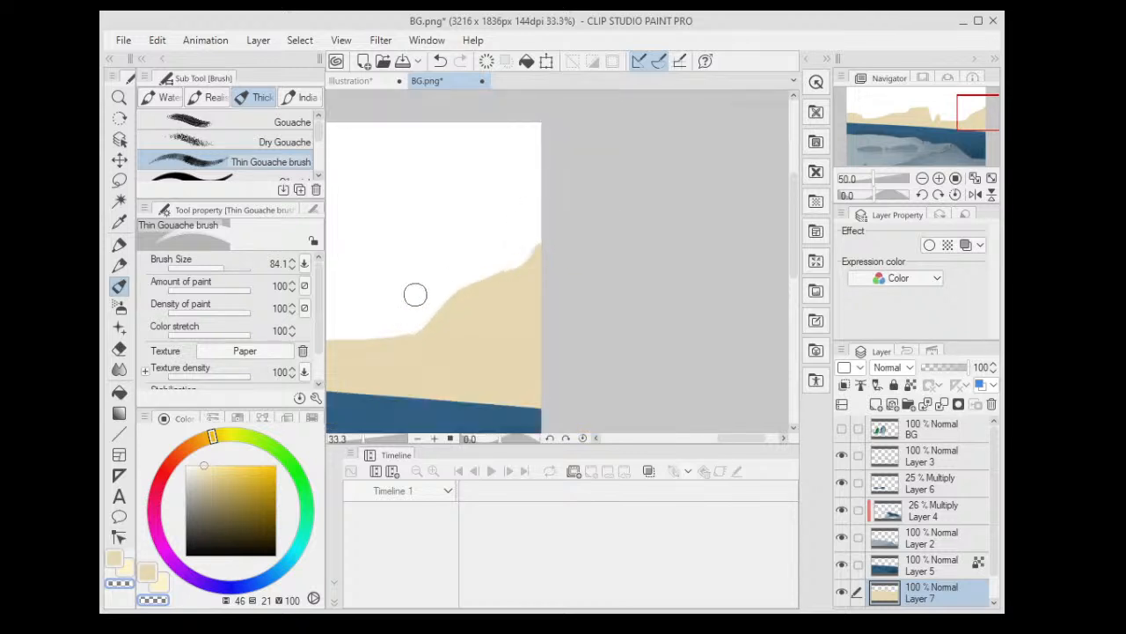
scroll(372, 310, down, 4)
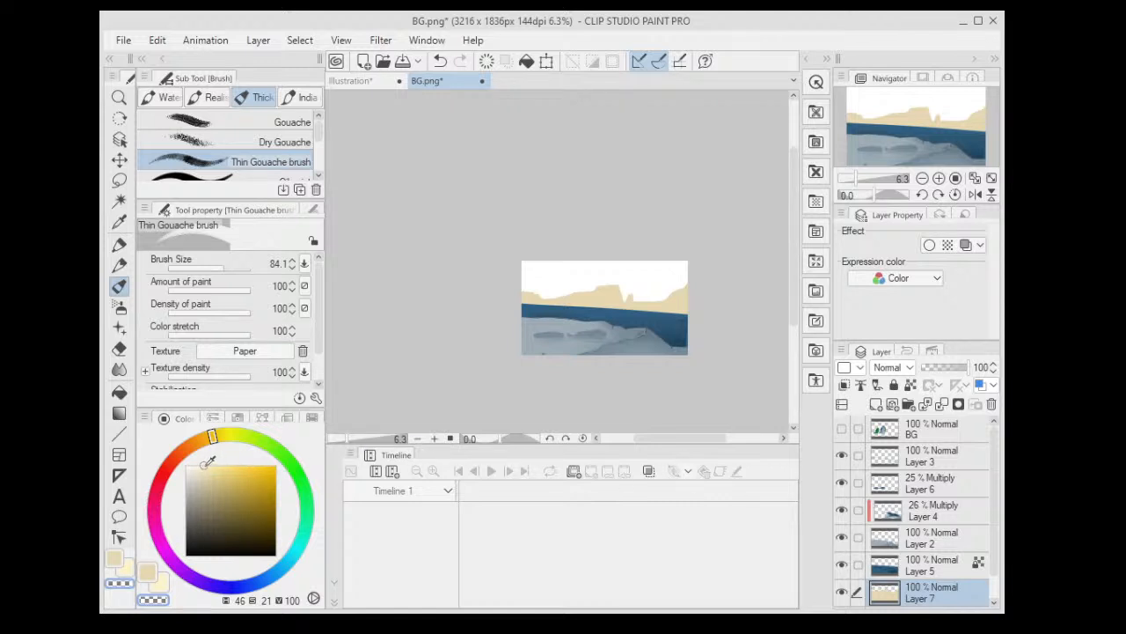
- Choose a darker sand colour (44, 47, 80) for shading the cliffs
drag(207, 462, 217, 473)
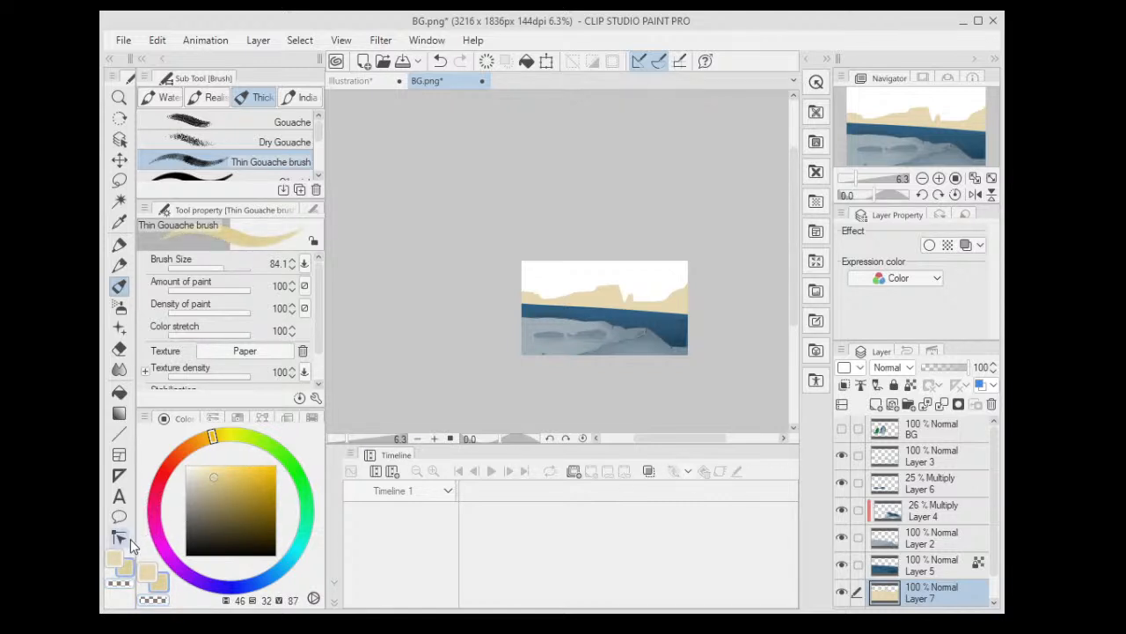
mouse_move(213, 480)
mouse_down()
mouse_move(213, 499)
mouse_move(211, 481)
mouse_up()
click(205, 476)
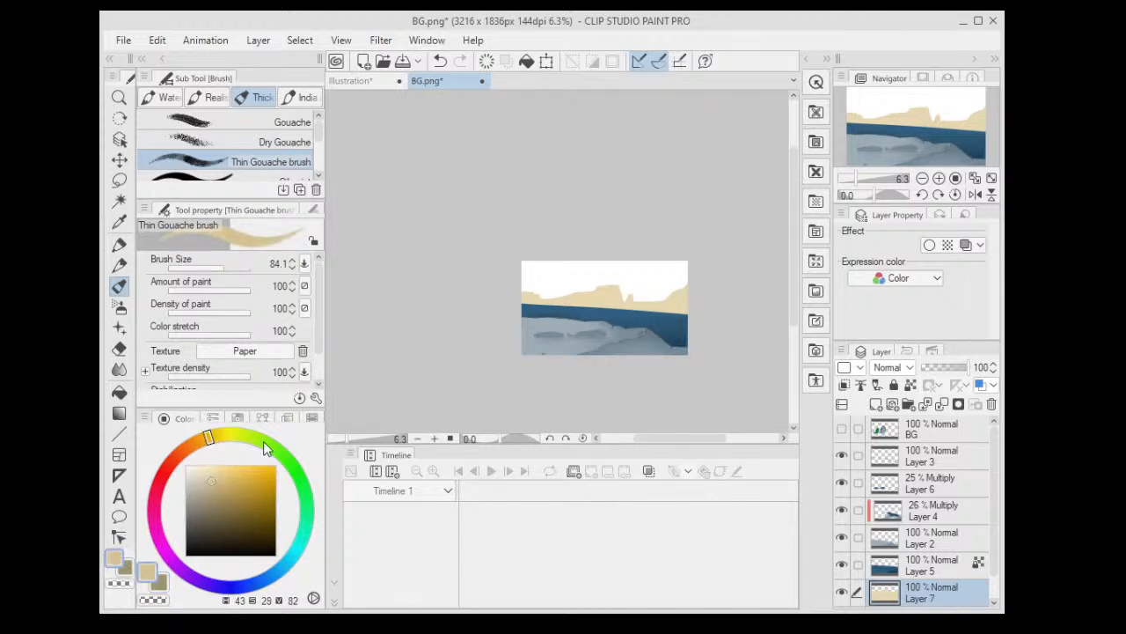
key(ctrl+plus)
key(ctrl+plus)
key(ctrl+plus)
key(ctrl+plus)
key(ctrl+plus)
key(ctrl+plus)
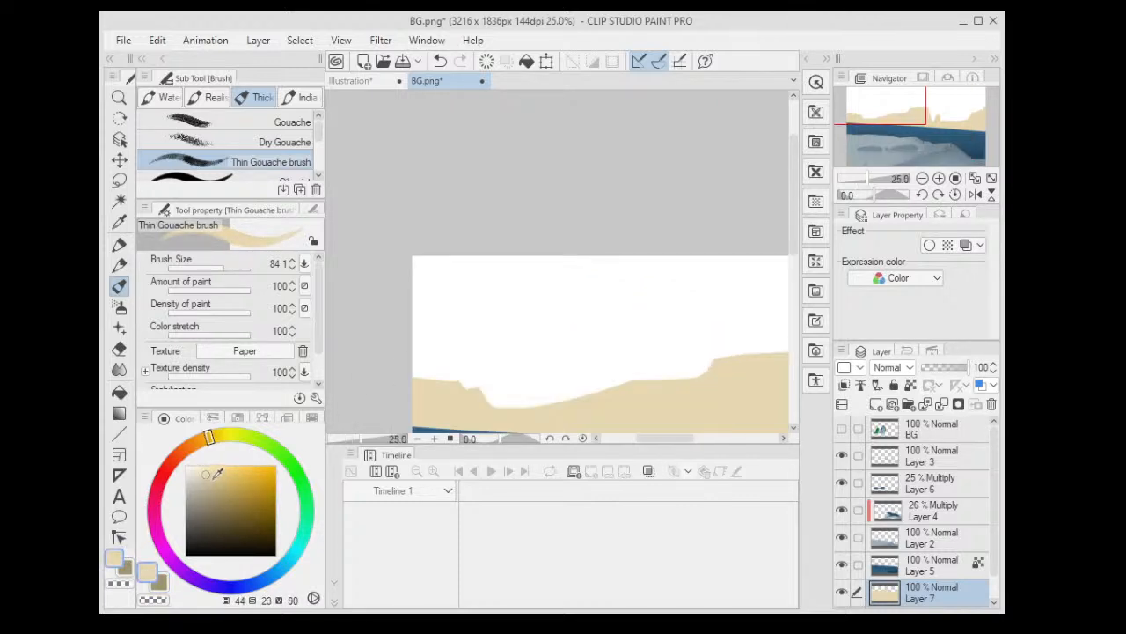
click(228, 483)
mouse_move(464, 398)
mouse_down()
mouse_move(495, 290)
mouse_move(541, 326)
mouse_up()
key(ctrl+plus)
key(ctrl+plus)
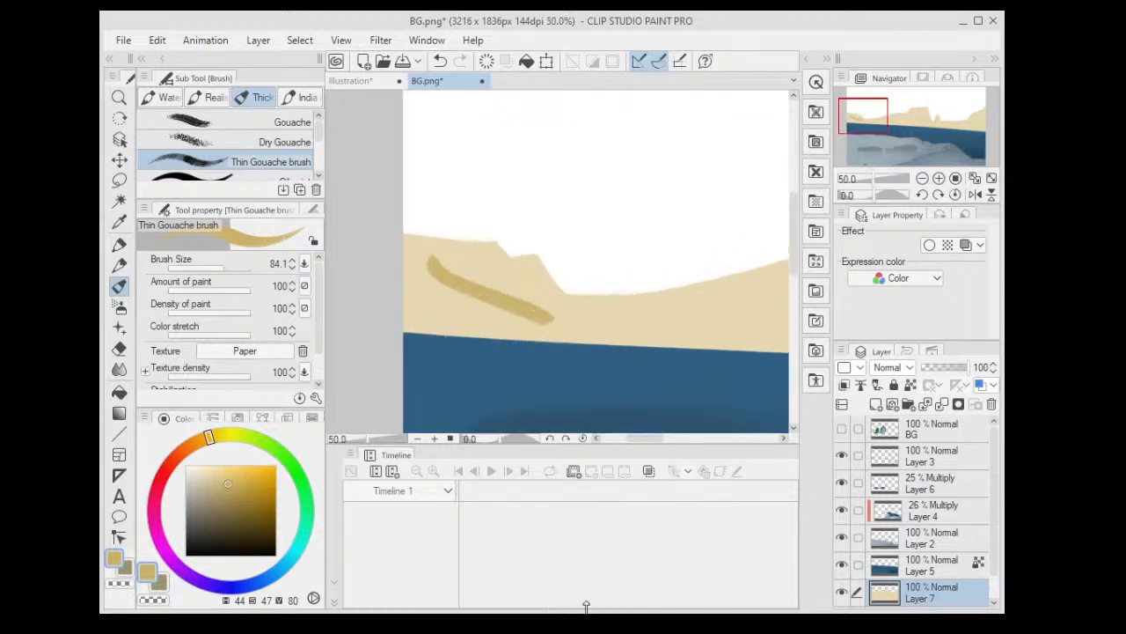
key(ctrl+z)
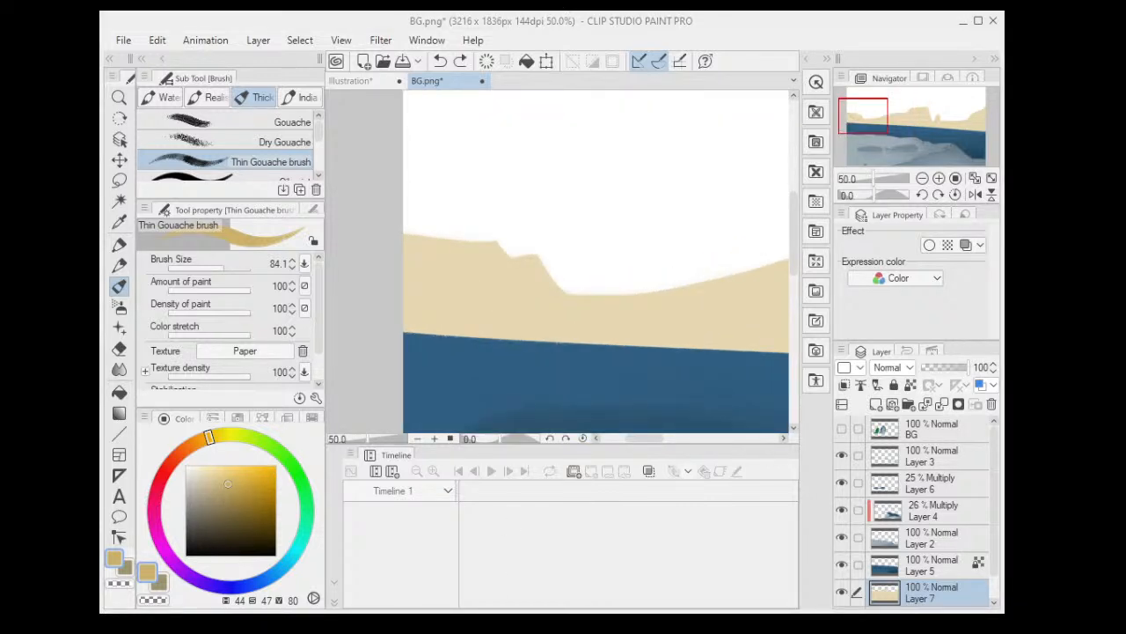
- Set the Thin Gouache brush size to 25 for outlining the cliffs near the canvas's left edge
key(ctrl+plus)
drag(455, 232, 476, 264)
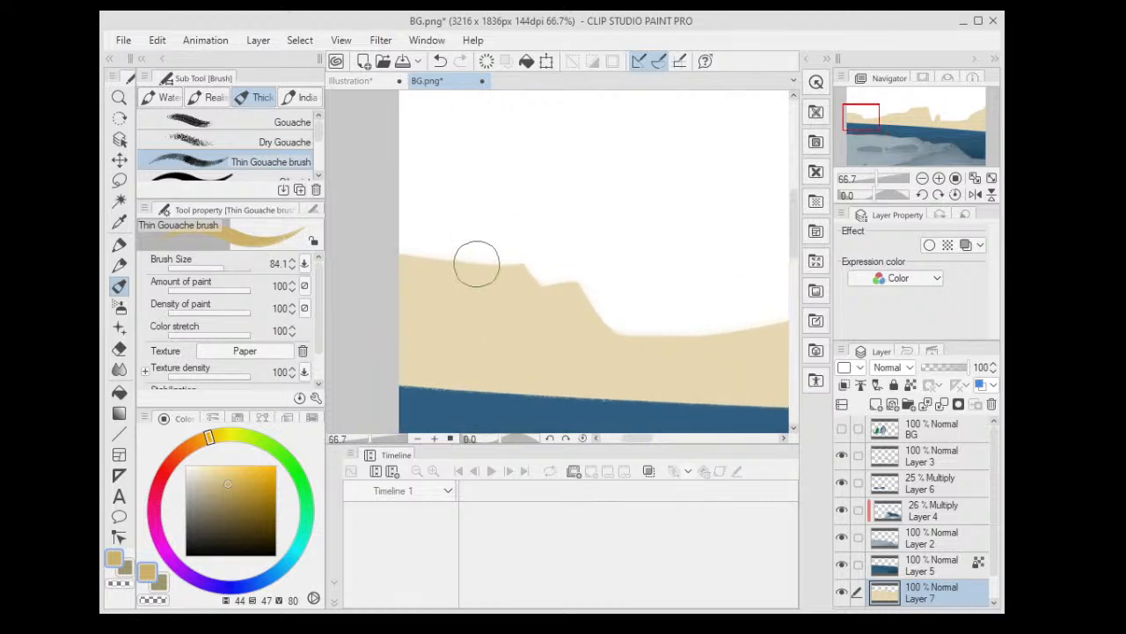
key(ctrl+plus)
key(ctrl+plus)
key(ctrl+plus)
drag(404, 261, 492, 238)
key(ctrl+minus)
drag(231, 270, 189, 270)
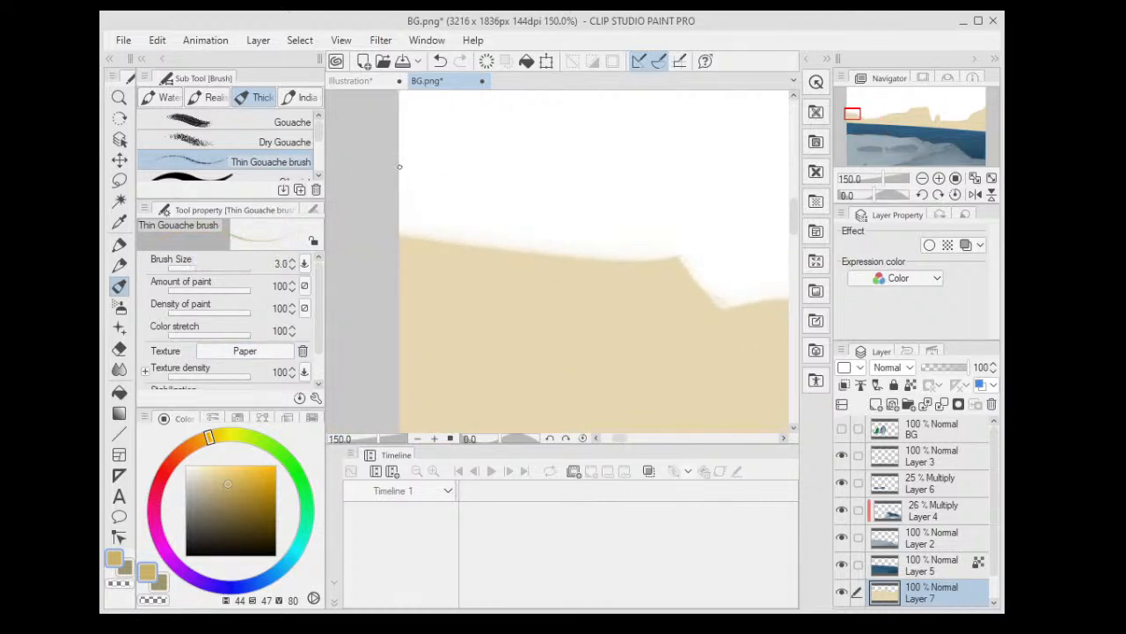
key(bracketright)
key(bracketright)
key(bracketright)
key(bracketright)
key(bracketright)
key(bracketright)
key(bracketright)
key(bracketright)
key(bracketright)
key(bracketright)
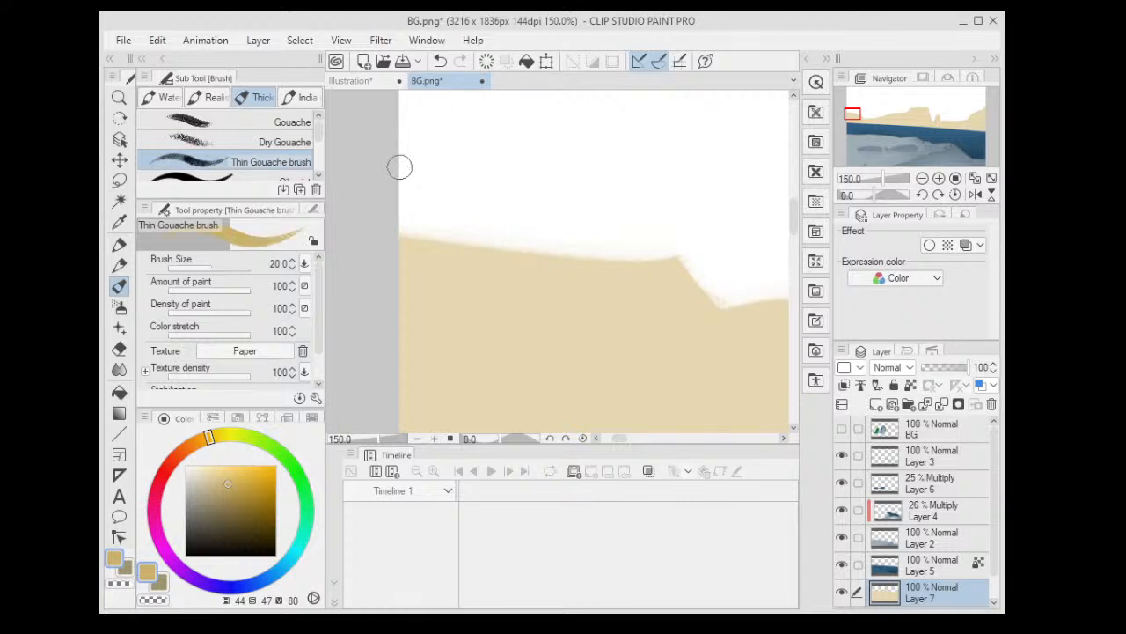
key(bracketright)
click(396, 233)
shift+click(648, 264)
drag(596, 224, 529, 224)
key(ctrl+z)
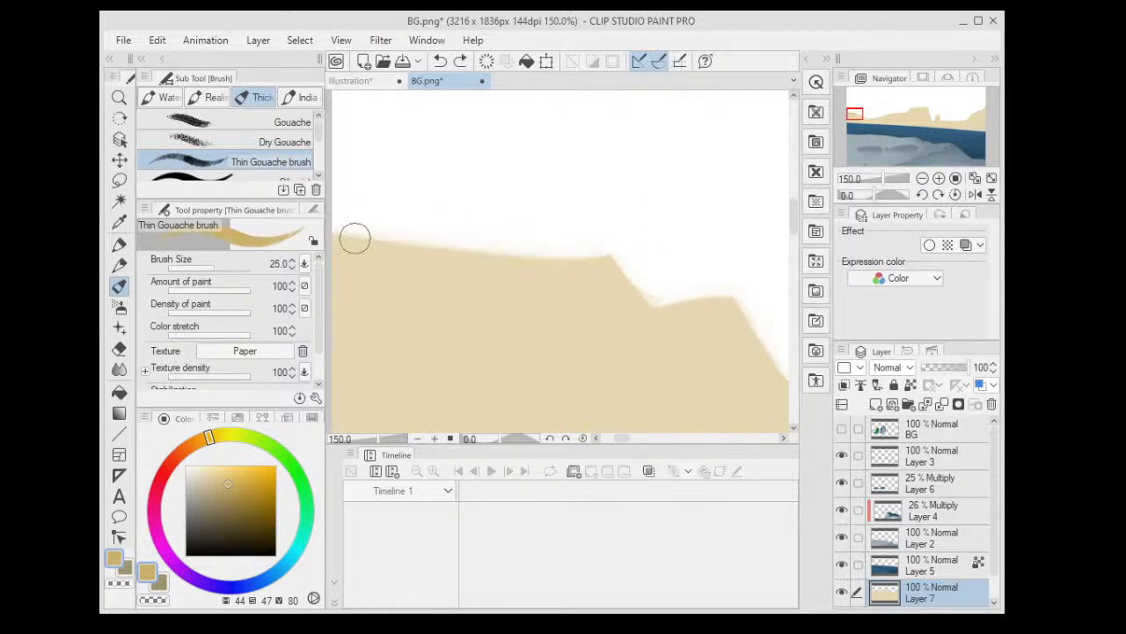
- Outline the top edge of the leftmost cliffs in the darker sand colour and add short crack lines below their peaks
mouse_move(355, 238)
mouse_down()
mouse_move(597, 262)
mouse_move(633, 246)
mouse_move(683, 299)
mouse_up()
scroll(674, 252, down, 1)
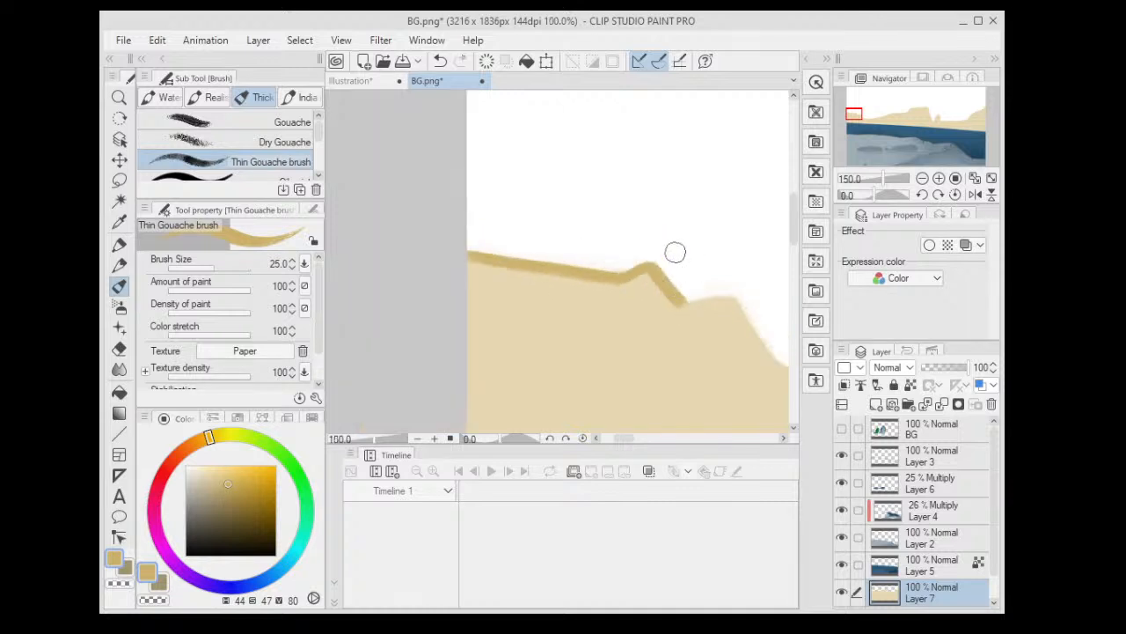
mouse_move(674, 252)
mouse_down()
mouse_move(612, 227)
mouse_move(458, 213)
mouse_move(546, 262)
mouse_up()
scroll(608, 176, down, 4)
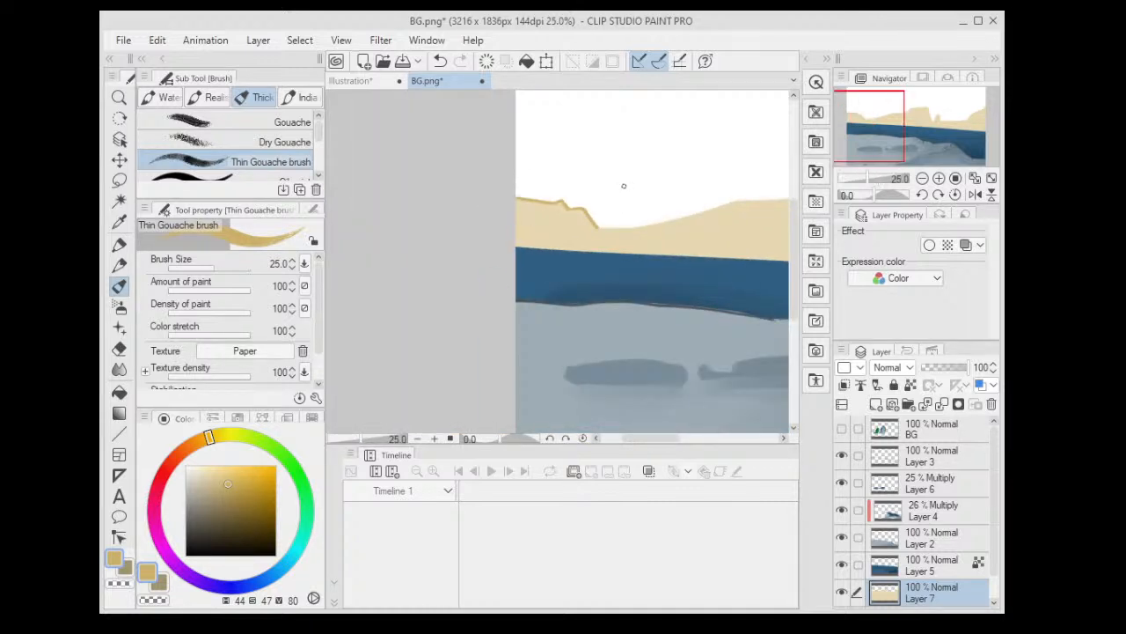
scroll(493, 232, up, 2)
scroll(510, 266, down, 4)
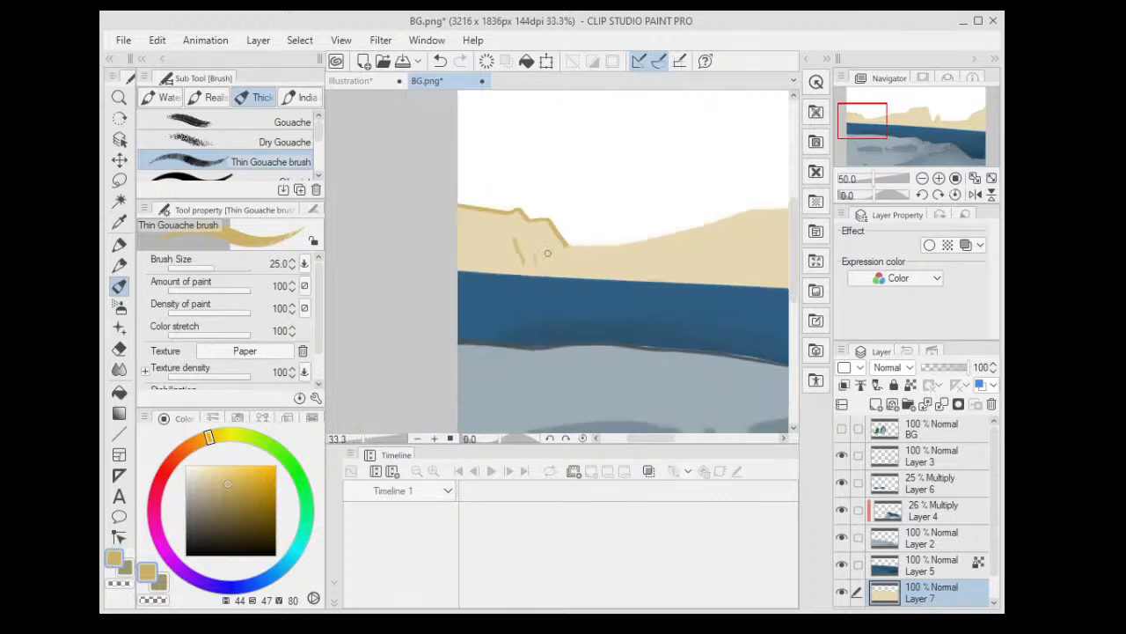
- Show the BG layer briefly to check the outlined cliffs against the dragons, and hide it again
click(842, 429)
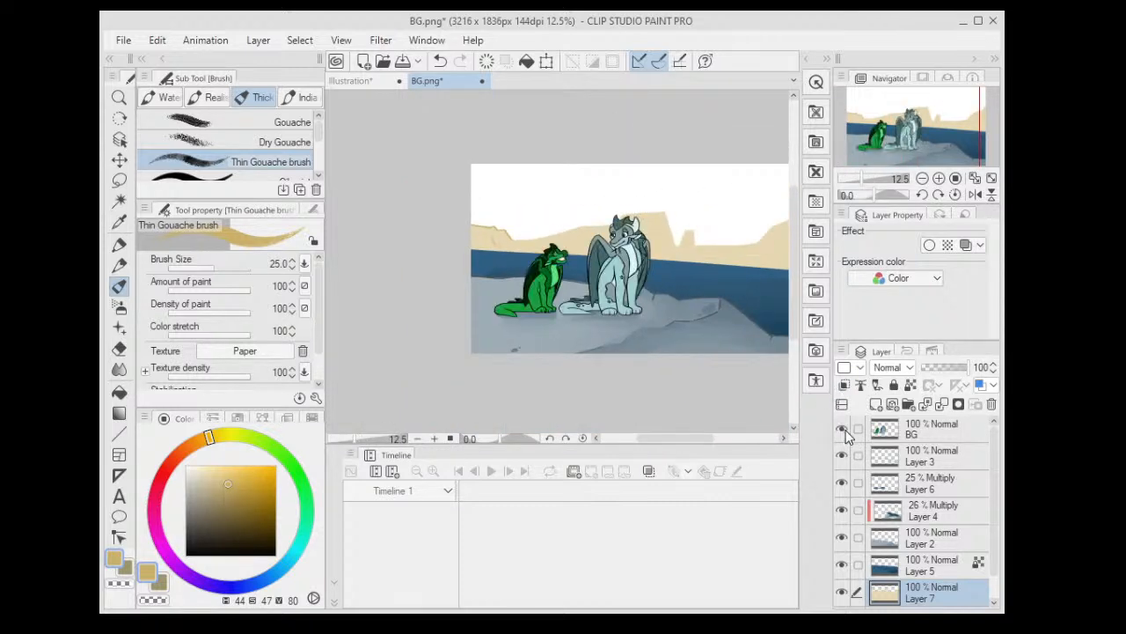
key(ctrl+plus)
key(ctrl+plus)
key(ctrl+plus)
key(minus)
click(843, 429)
- Rotate the canvas view to -40 degrees and outline the long slope rising from the leftmost cliffs towards the tall cliff
key(ctrl+plus)
key(minus)
key(minus)
key(minus)
key(minus)
key(minus)
key(minus)
key(minus)
key(minus)
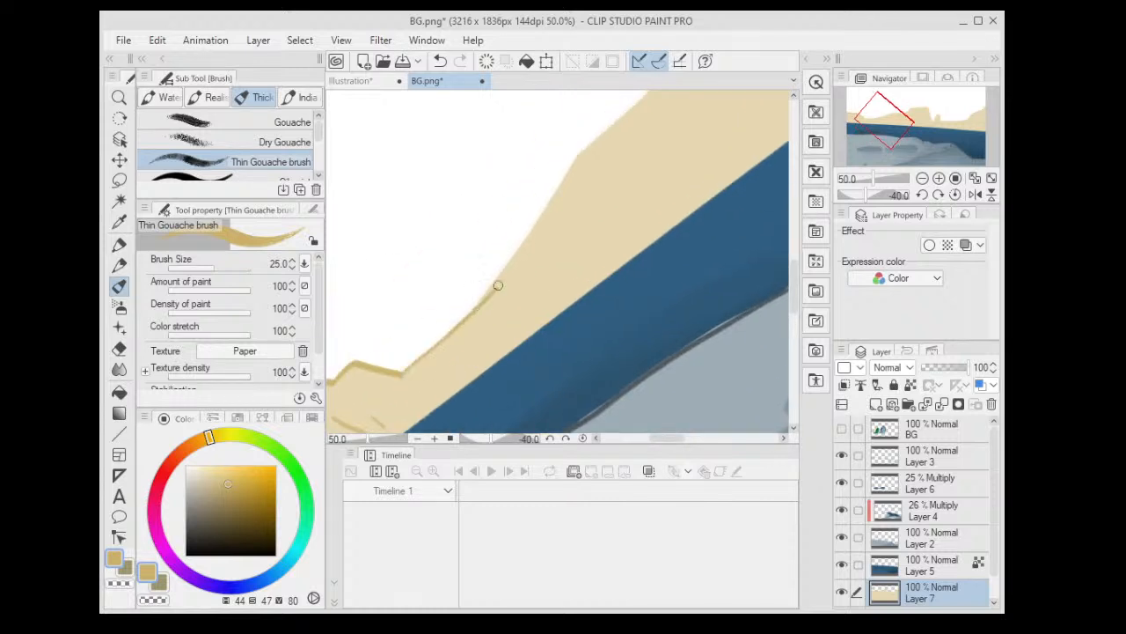
scroll(410, 372, up, 1)
mouse_move(398, 375)
mouse_down()
mouse_move(516, 260)
mouse_move(592, 152)
mouse_up()
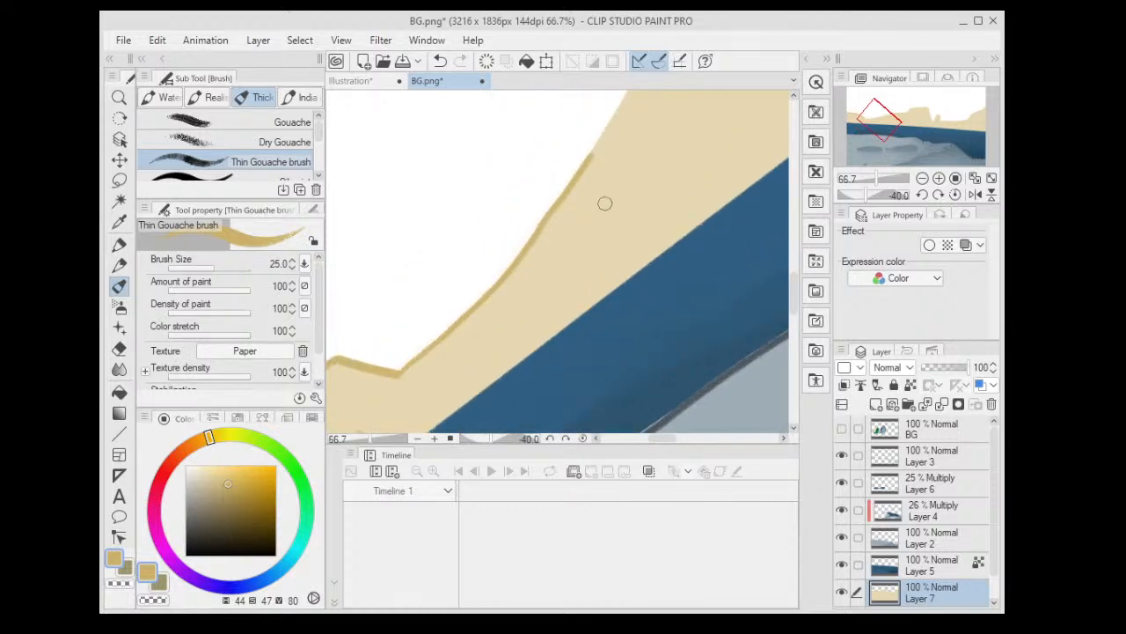
drag(604, 204, 652, 129)
key(ctrl+z)
mouse_move(627, 168)
mouse_down()
mouse_move(614, 191)
mouse_move(522, 362)
mouse_move(493, 327)
mouse_move(518, 279)
mouse_move(690, 147)
mouse_move(648, 216)
mouse_up()
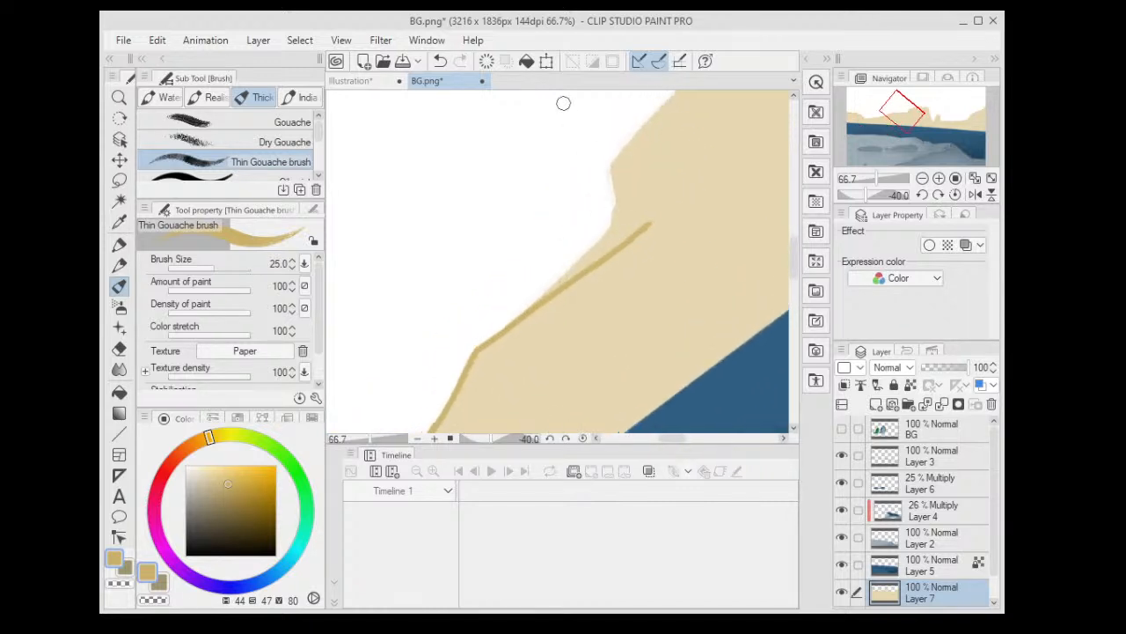
key(ctrl+z)
mouse_move(610, 165)
mouse_down()
mouse_move(603, 234)
mouse_move(476, 350)
mouse_move(429, 420)
mouse_up()
- Draw crack lines on the face of the tall cliff and outline its flat top in darker sand
scroll(429, 421, down, 1)
scroll(429, 420, down, 2)
drag(599, 267, 603, 233)
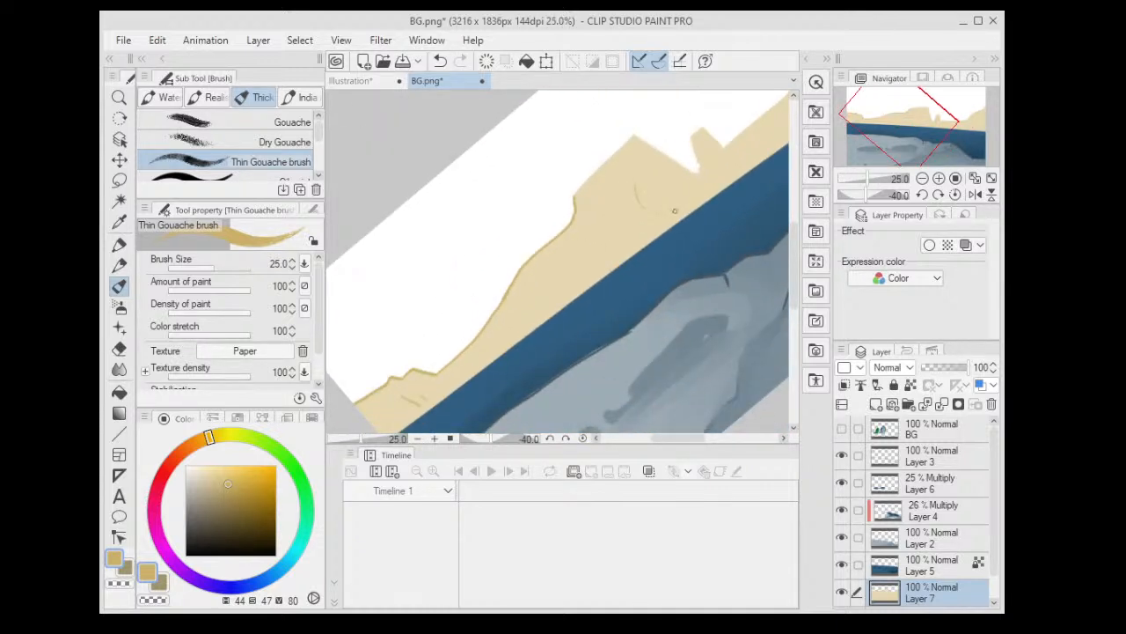
drag(685, 164, 541, 176)
scroll(525, 220, up, 2)
mouse_move(525, 220)
mouse_down()
mouse_move(522, 202)
mouse_move(532, 359)
mouse_up()
key(ctrl+z)
mouse_move(516, 199)
mouse_down()
mouse_move(531, 362)
mouse_move(548, 220)
mouse_move(596, 175)
mouse_up()
- Rotate the canvas view to -175 degrees and outline the tall cliff's steep side facing the small rock pillar
key(minus)
key(minus)
key(minus)
key(minus)
key(minus)
key(minus)
key(minus)
key(minus)
key(minus)
key(minus)
key(minus)
key(minus)
key(minus)
key(minus)
key(minus)
key(minus)
scroll(533, 187, up, 2)
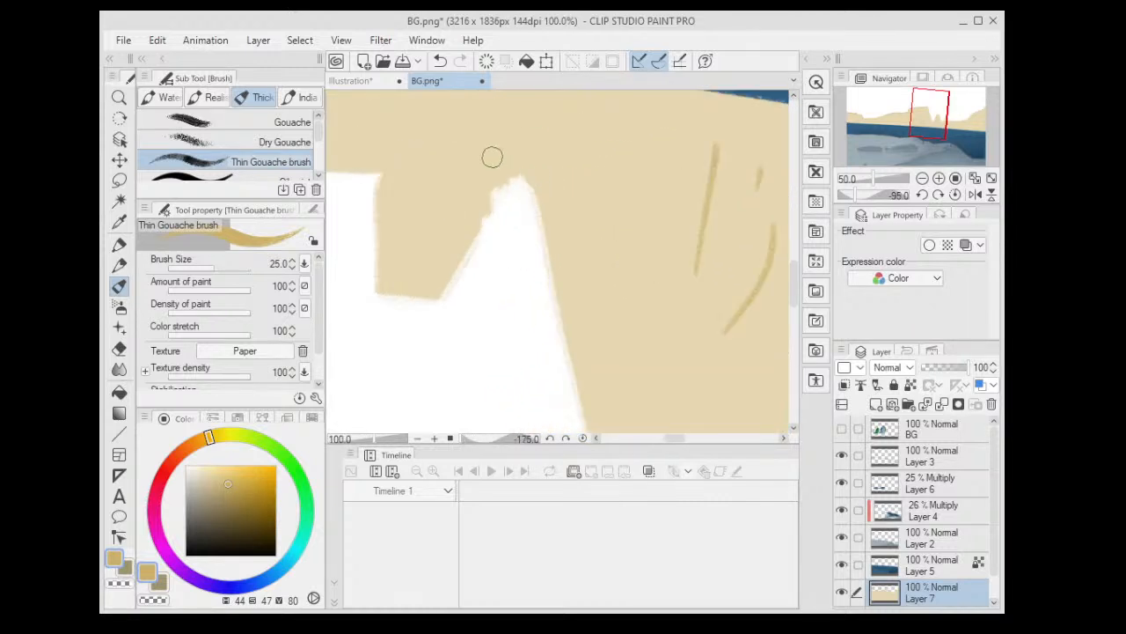
mouse_move(521, 175)
mouse_down()
mouse_move(489, 191)
mouse_move(479, 240)
mouse_move(432, 299)
mouse_up()
scroll(552, 206, down, 2)
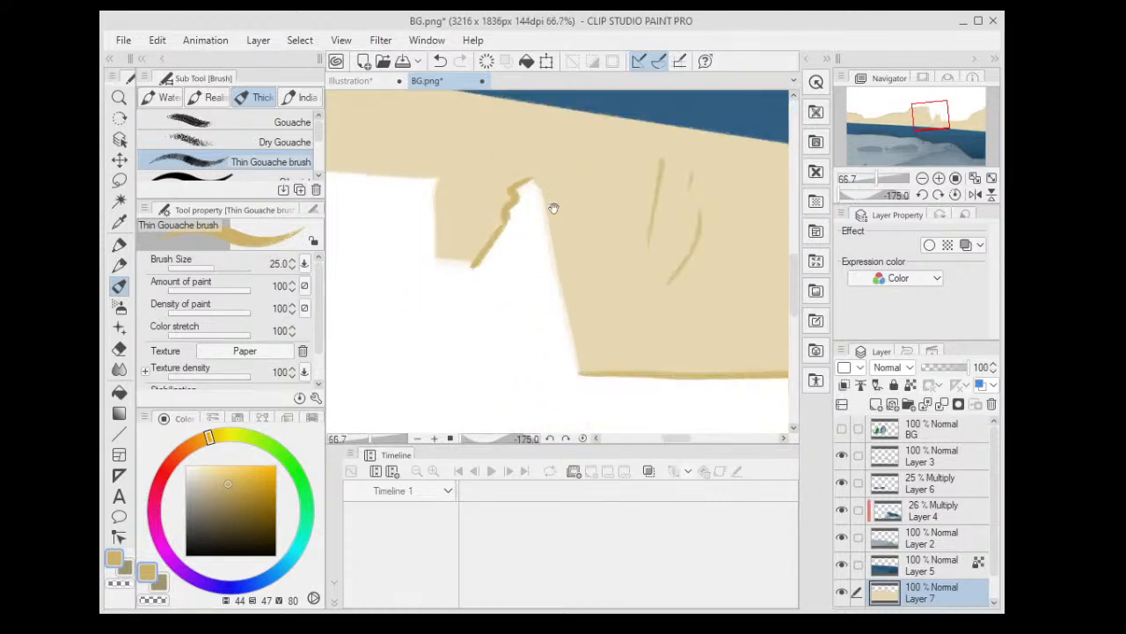
key(ctrl+z)
drag(523, 161, 568, 345)
scroll(546, 307, up, 2)
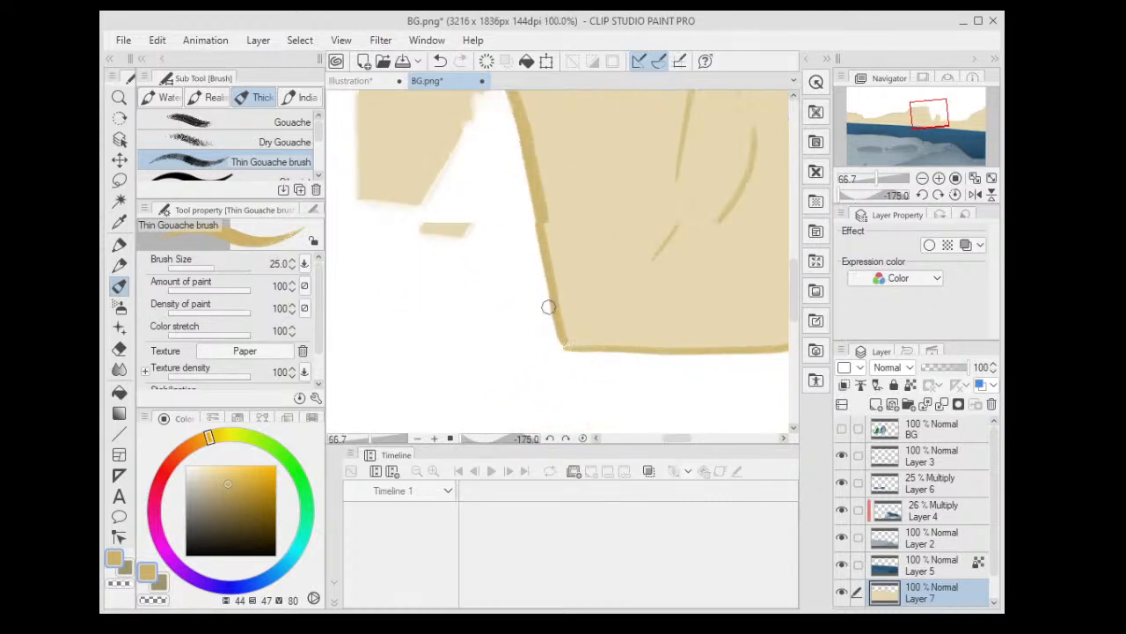
- Outline the small rock pillar beside the tall cliff in darker sand and restore the full upright canvas view
mouse_move(559, 180)
mouse_down()
mouse_move(526, 193)
mouse_move(529, 218)
mouse_move(467, 304)
mouse_up()
mouse_move(422, 173)
mouse_down()
mouse_move(409, 219)
mouse_move(473, 299)
mouse_up()
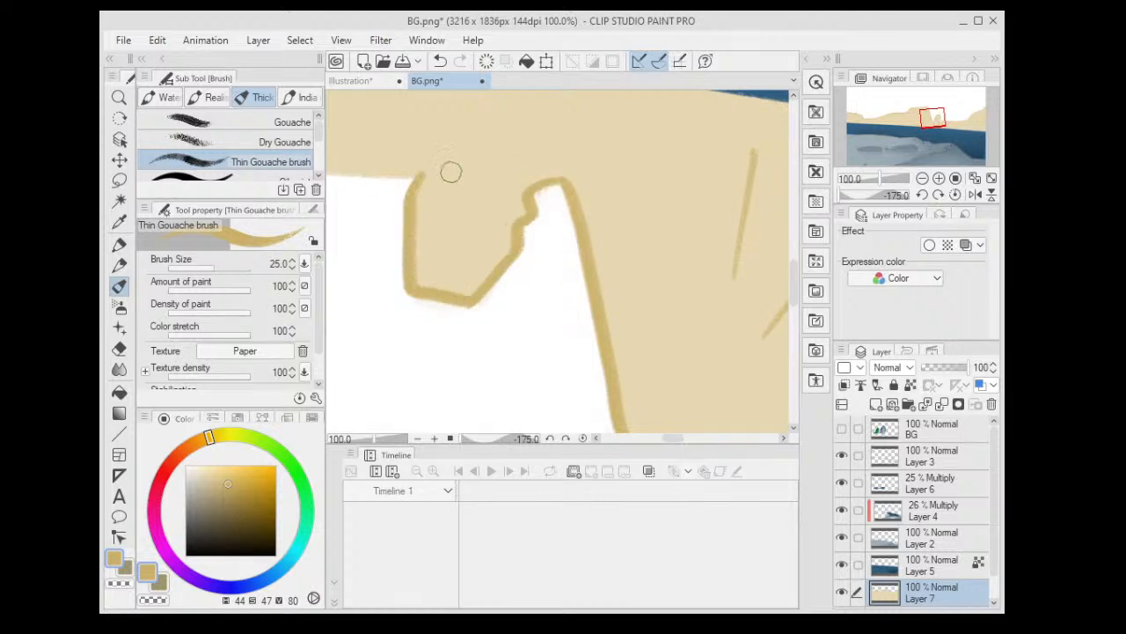
key(ctrl+z)
mouse_move(428, 176)
mouse_down()
mouse_move(414, 202)
mouse_move(413, 285)
mouse_move(467, 287)
mouse_up()
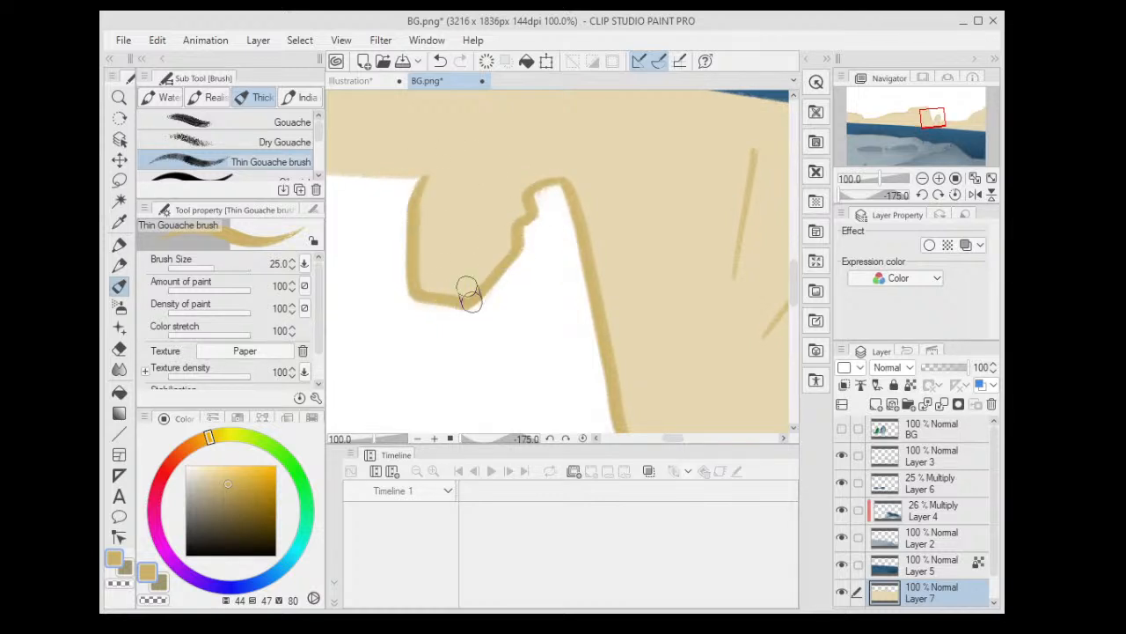
key(ctrl+0)
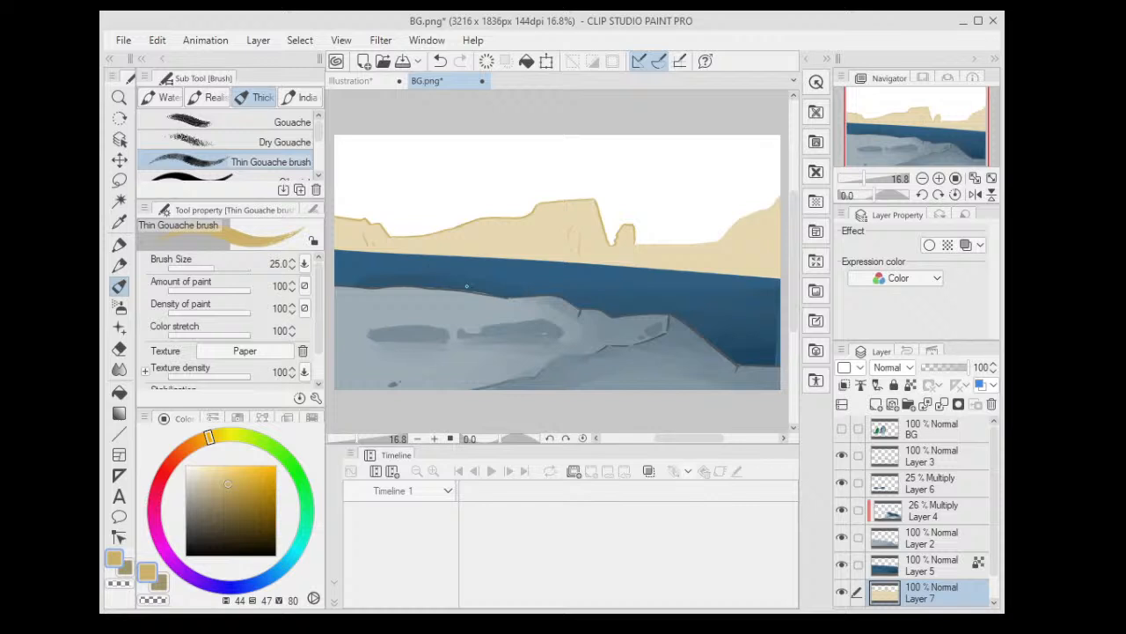
- Show the BG layer and outline the low ridge and rising slope to the canvas's right edge, adding crack lines there
click(841, 431)
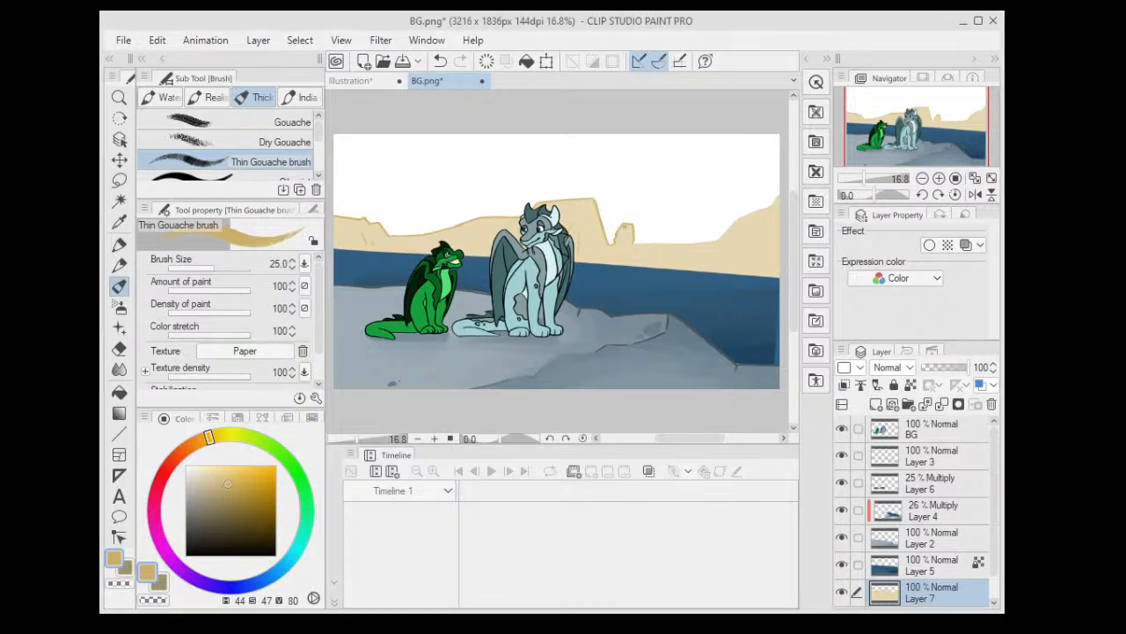
scroll(673, 226, up, 4)
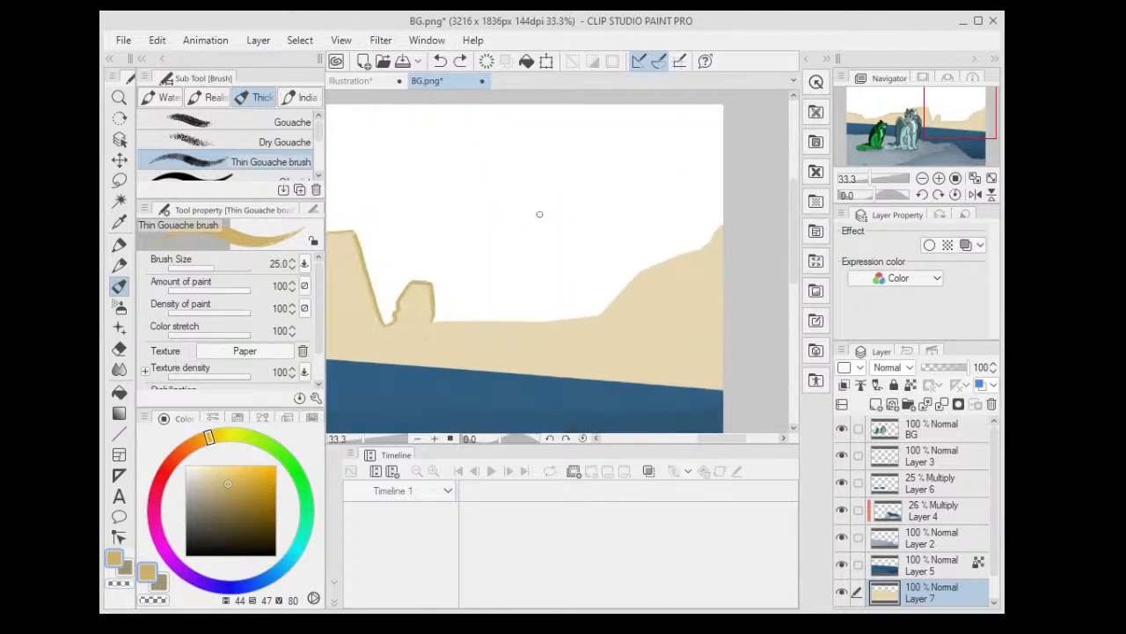
drag(361, 367, 604, 355)
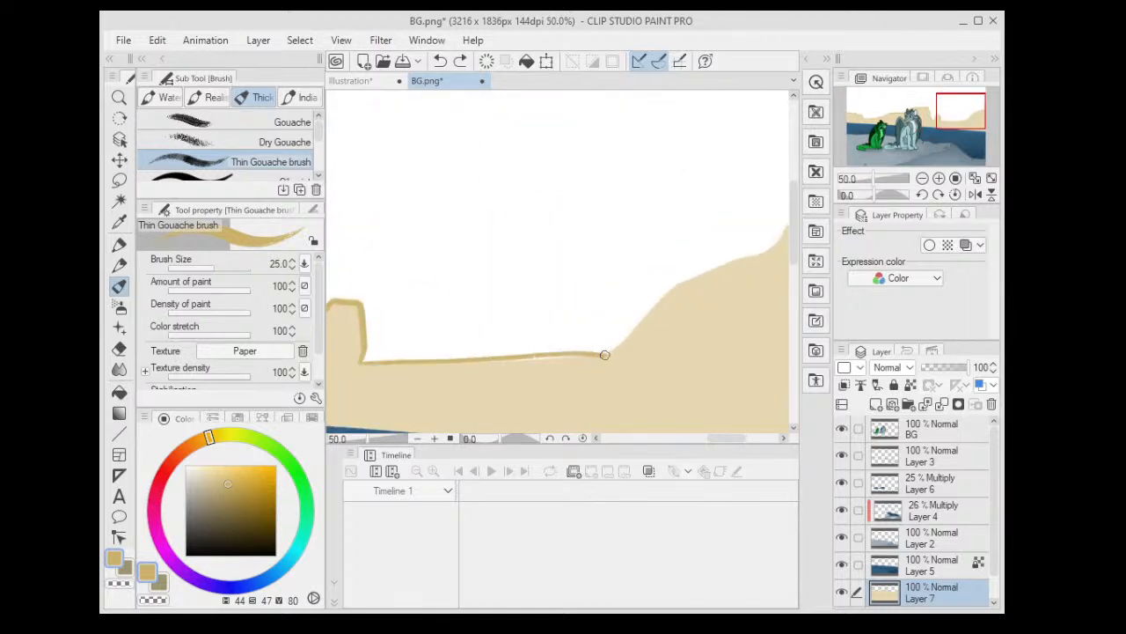
key(ctrl+z)
mouse_move(375, 363)
mouse_down()
mouse_move(609, 356)
mouse_move(676, 285)
mouse_move(727, 263)
mouse_up()
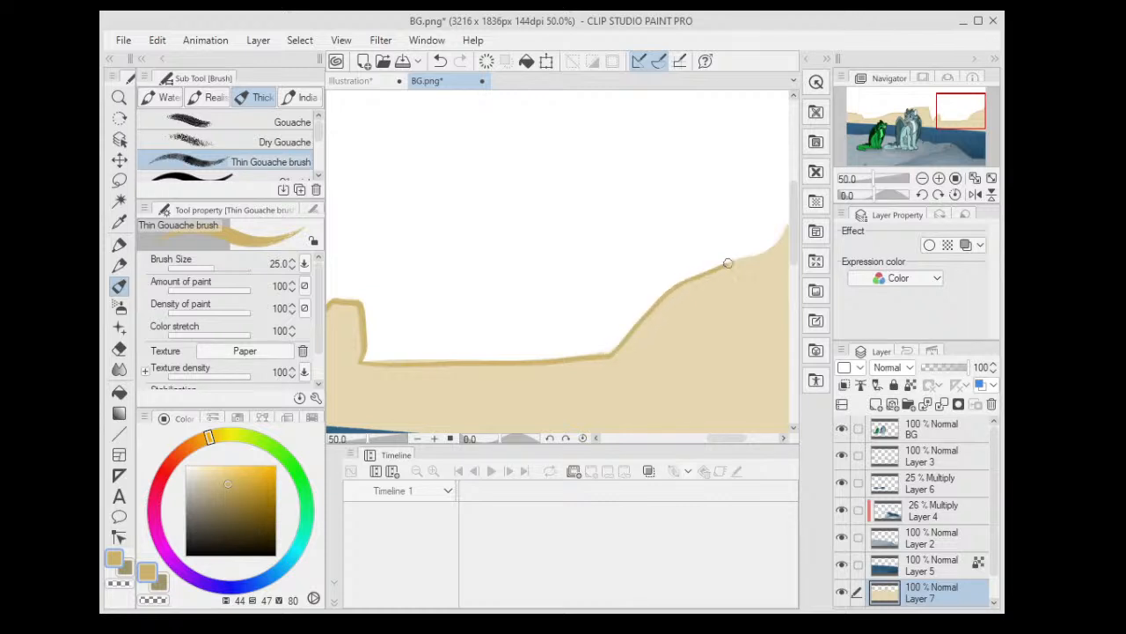
key(ctrl+minus)
key(ctrl+minus)
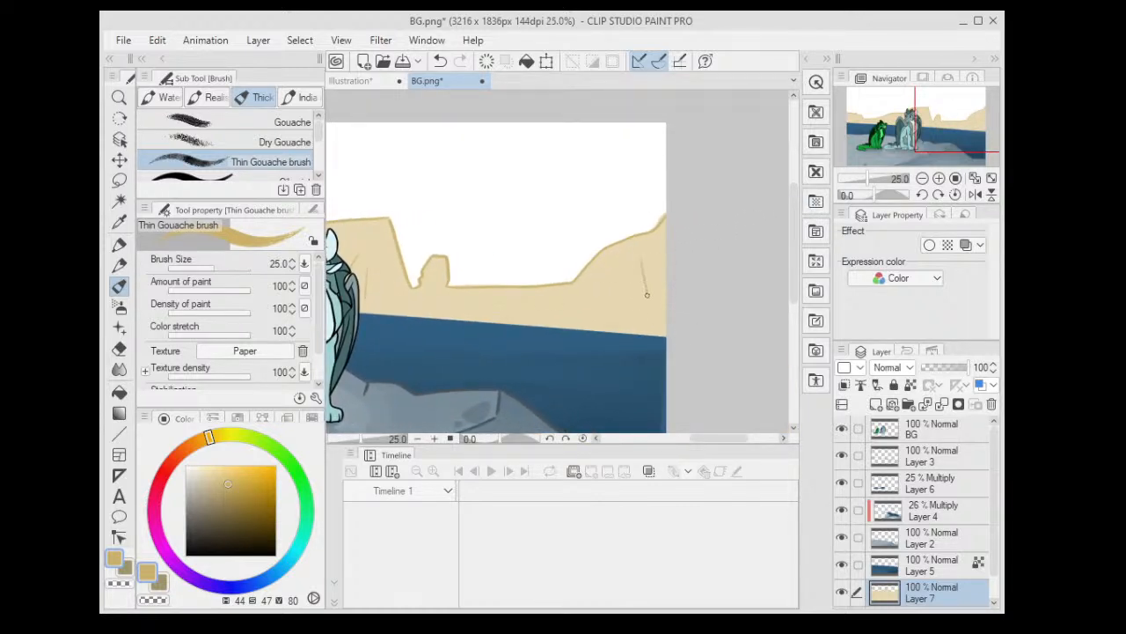
scroll(557, 276, up, 1)
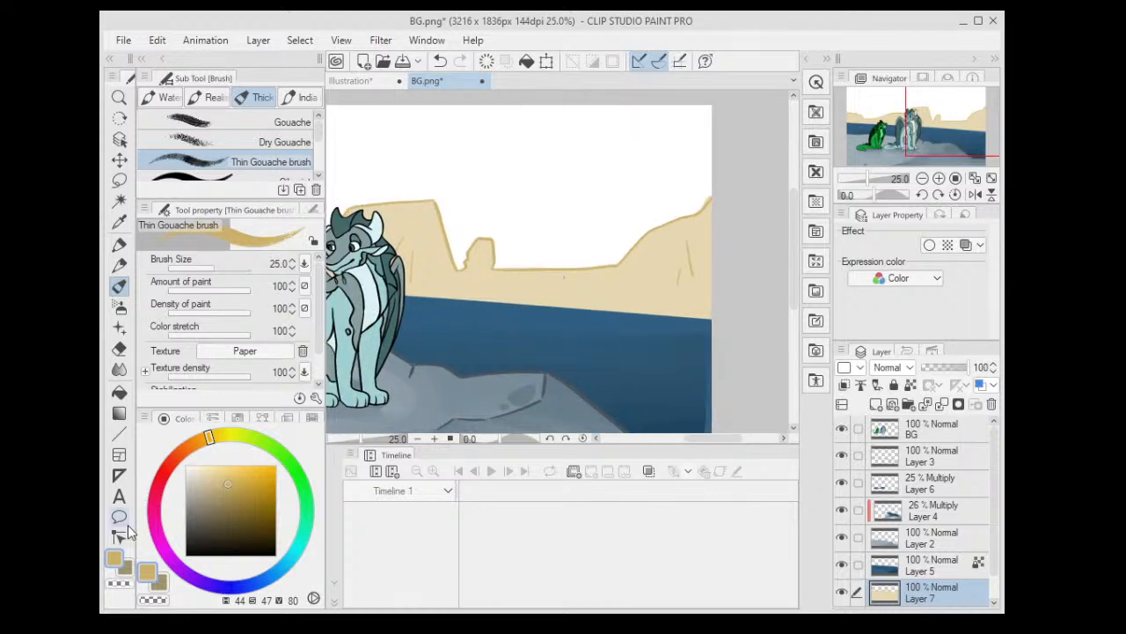
- Trim the pale fringe outside the outlines of the rock pillar and the low ridge with the transparent brush
scroll(470, 329, up, 2)
scroll(470, 329, up, 1)
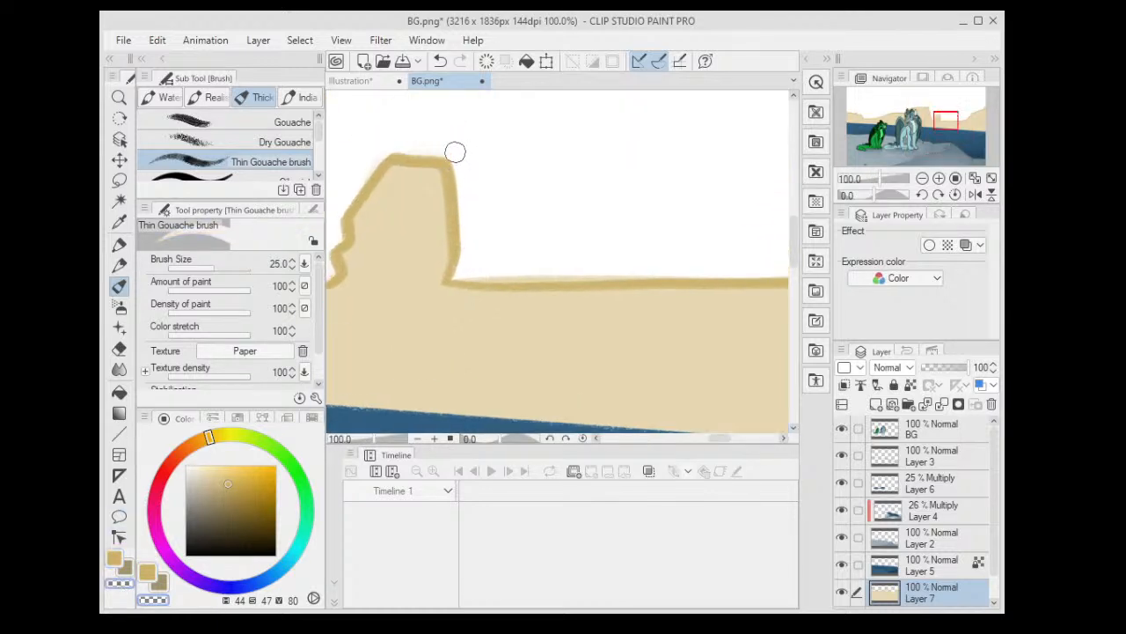
drag(463, 269, 402, 329)
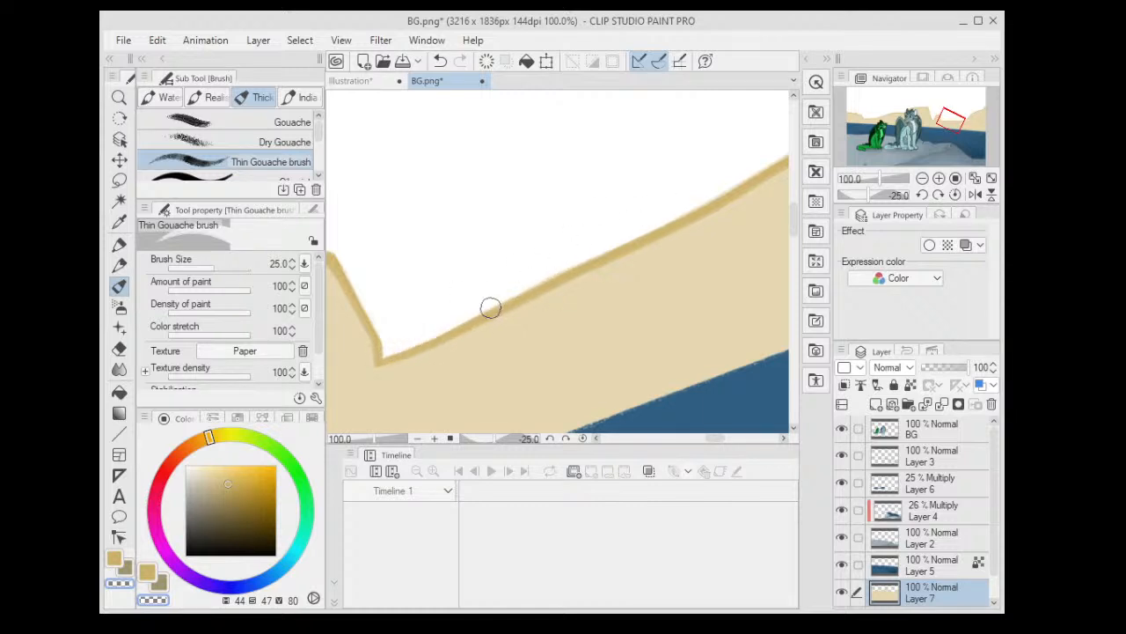
scroll(699, 186, down, 8)
key(ctrl+0)
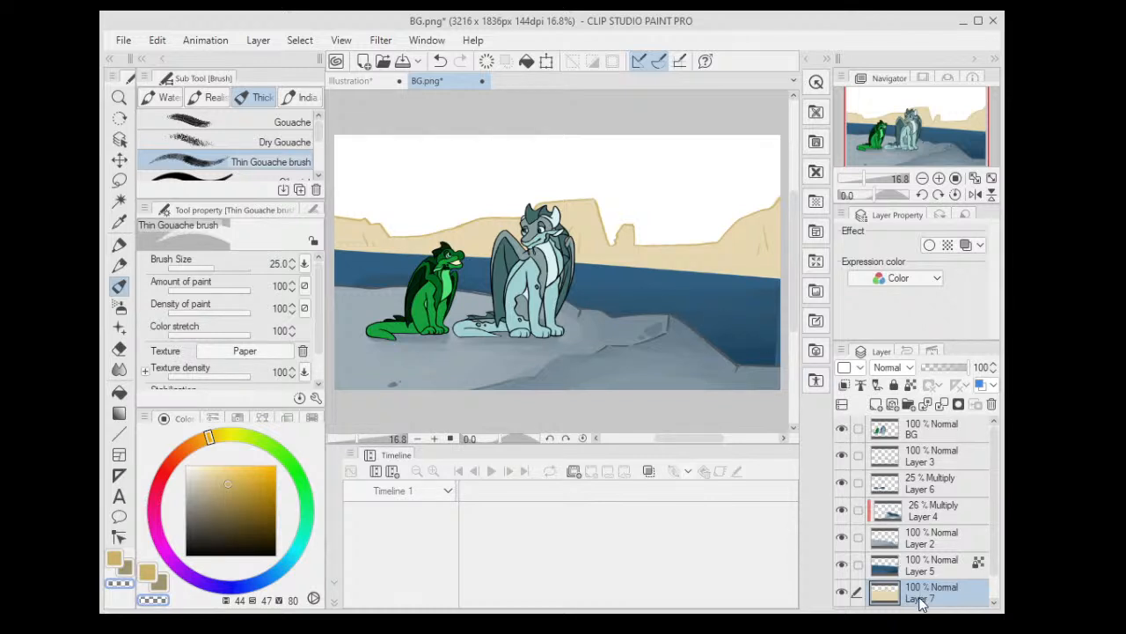
- Create a new layer above Layer 7 and clip it to the cliffs
click(876, 404)
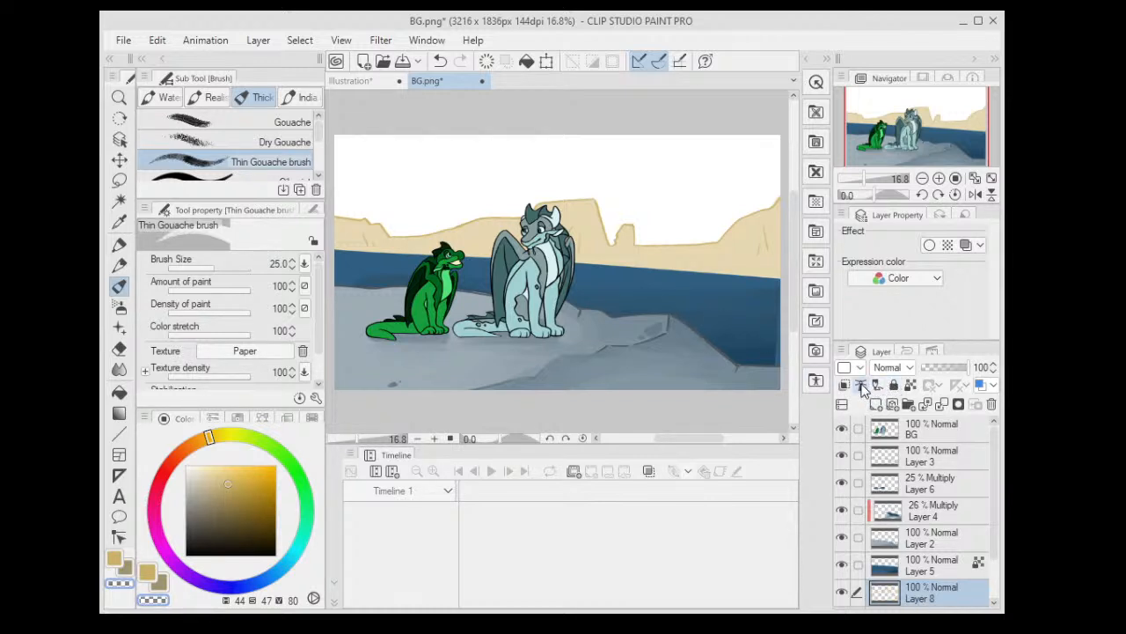
click(844, 384)
- Set the new layer to Multiply and shade the leftmost cliff in sampled light sand (44, 23, 90) with brush size 336.4
click(240, 490)
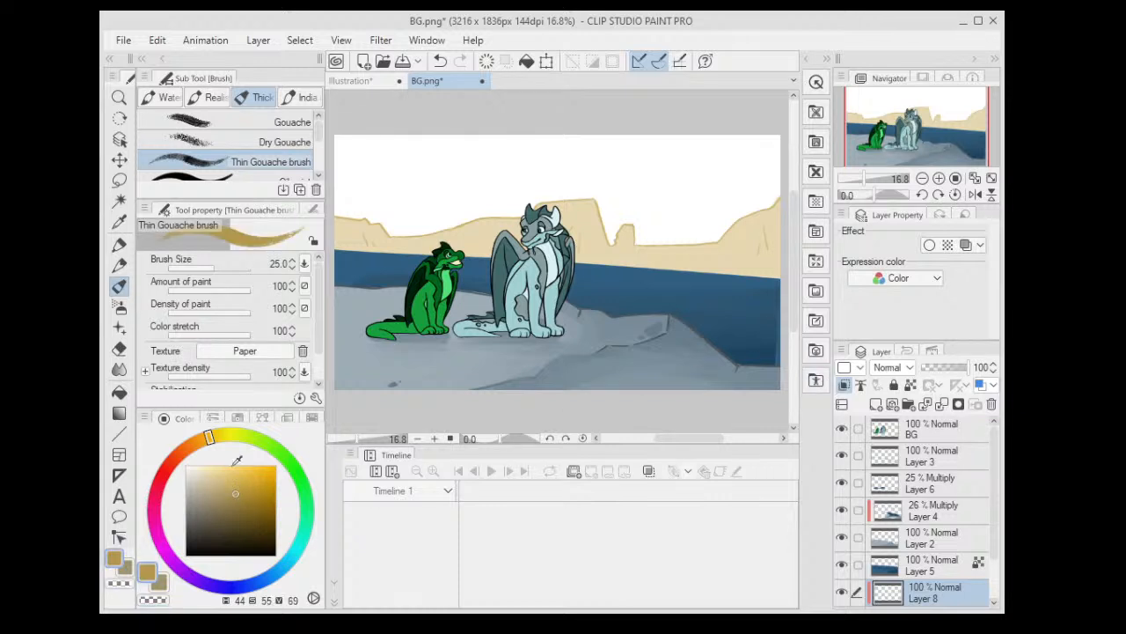
drag(220, 270, 246, 268)
scroll(433, 226, up, 5)
alt+click(452, 222)
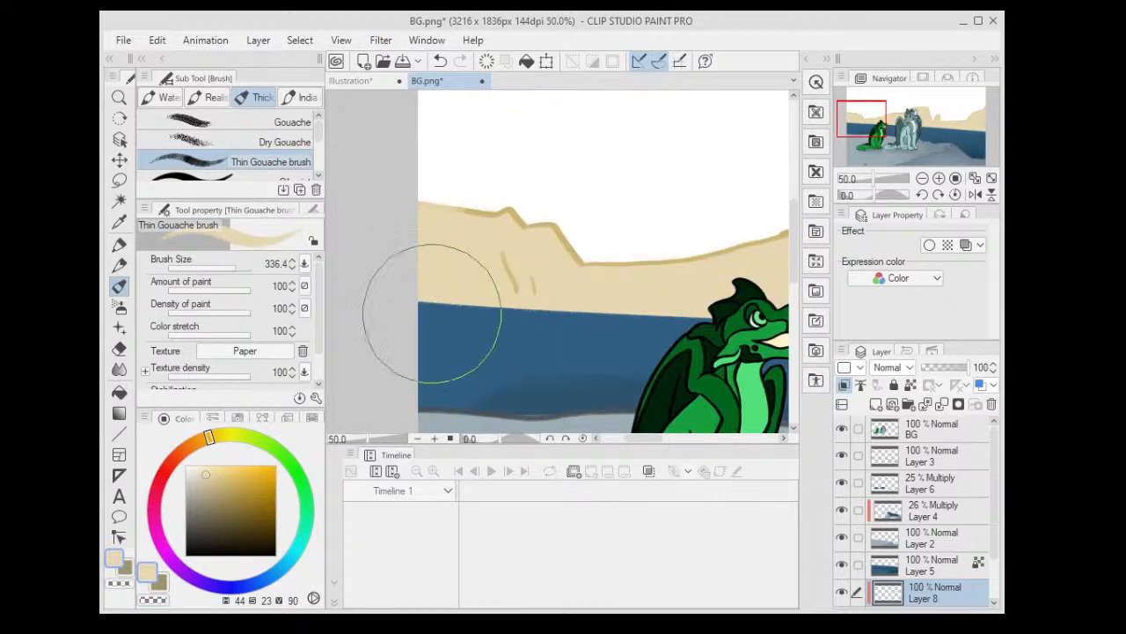
click(893, 55)
drag(684, 177, 625, 195)
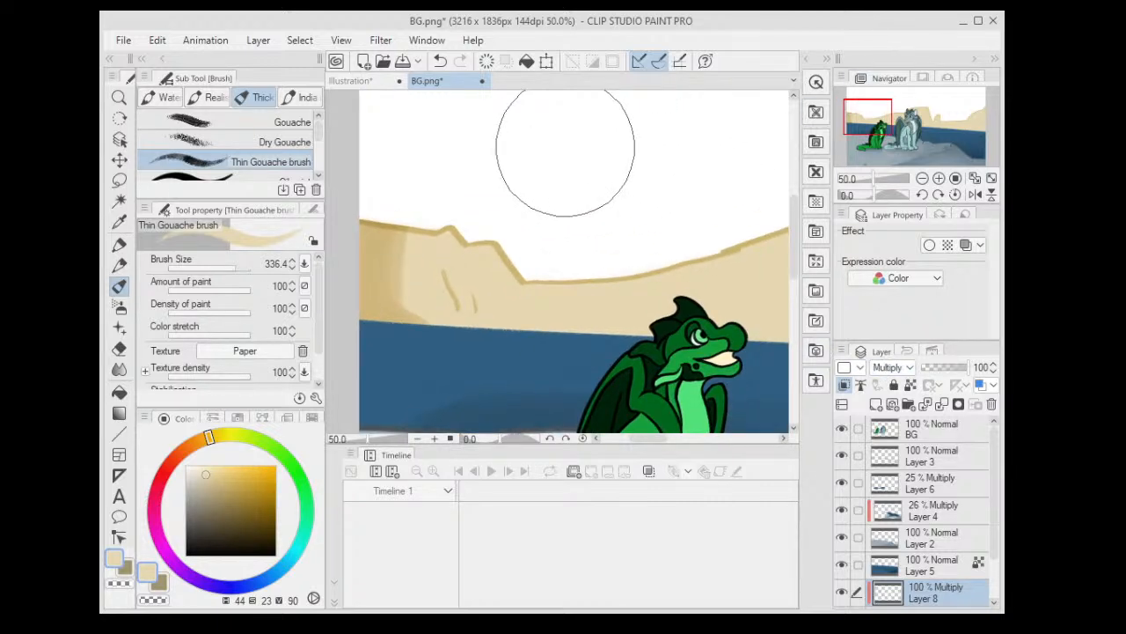
- Reduce the brush size to 120 and shade around the crack lines of the leftmost cliffs and along the adjoining slope
key(bracketleft)
key(bracketleft)
key(bracketleft)
key(bracketleft)
key(bracketleft)
key(bracketleft)
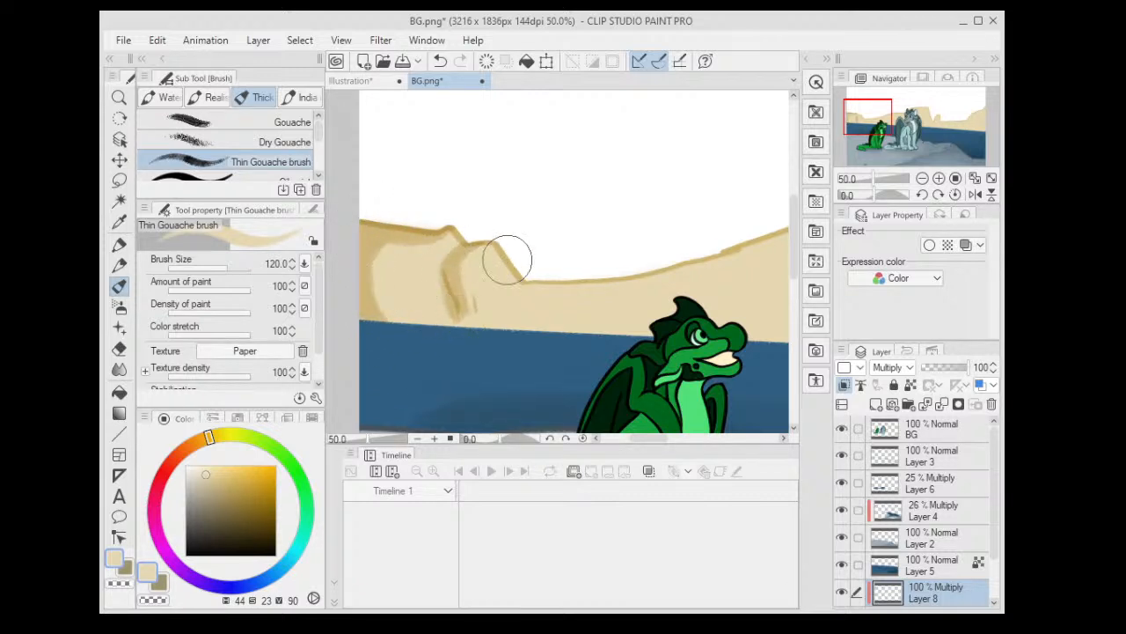
scroll(528, 238, down, 1)
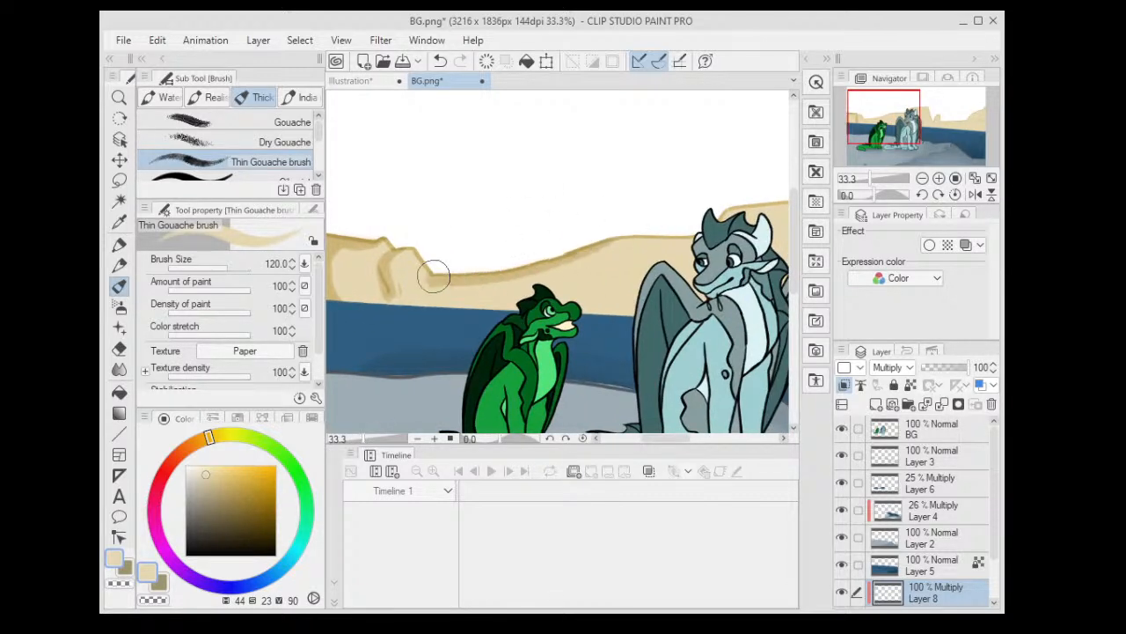
scroll(432, 272, down, 3)
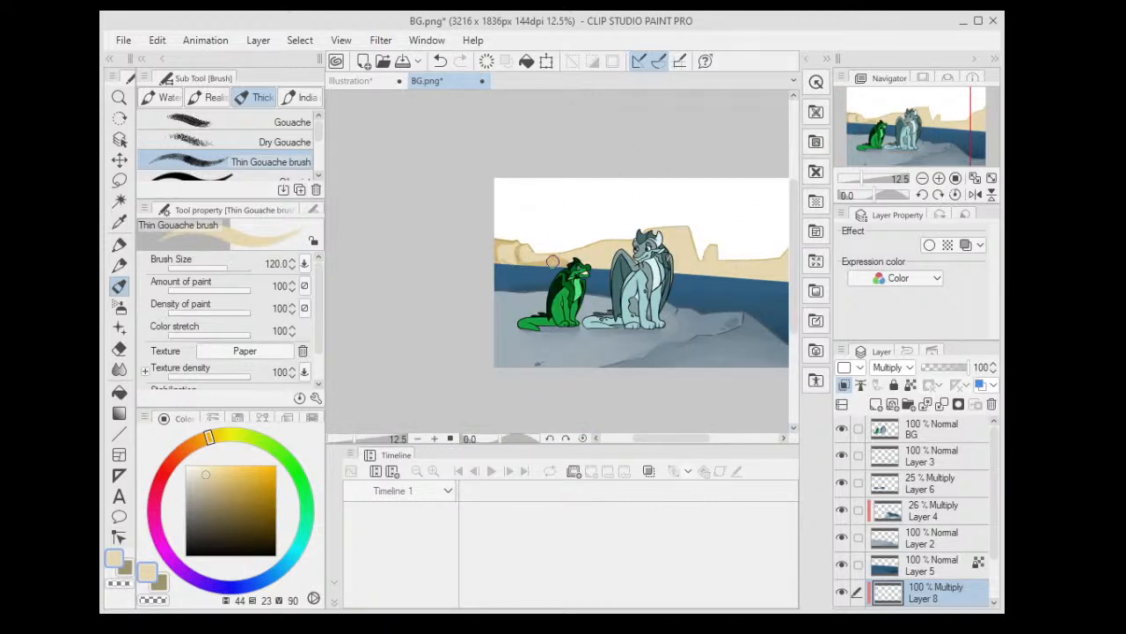
- Hide the dragon layer and shade the crack lines and base of the middle cliffs with the 120 brush
click(842, 430)
scroll(467, 276, up, 2)
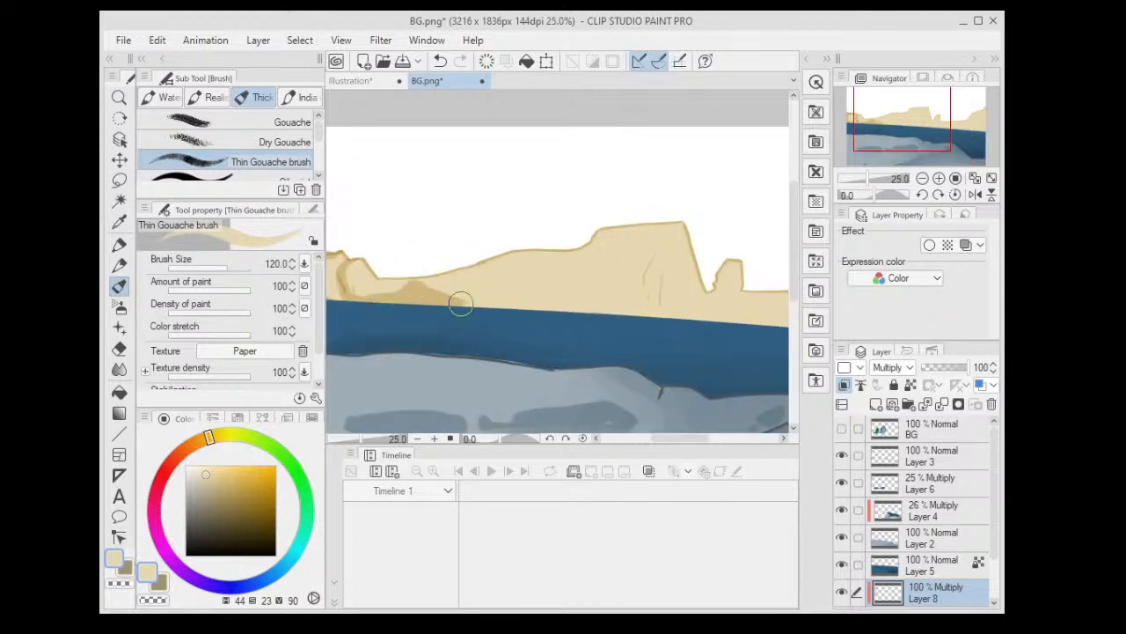
mouse_move(643, 309)
mouse_down()
mouse_move(651, 254)
mouse_move(616, 311)
mouse_move(651, 260)
mouse_move(649, 303)
mouse_move(677, 322)
mouse_move(740, 308)
mouse_move(720, 325)
mouse_move(616, 305)
mouse_up()
mouse_move(669, 267)
mouse_down()
mouse_move(631, 274)
mouse_move(630, 242)
mouse_up()
scroll(630, 242, down, 2)
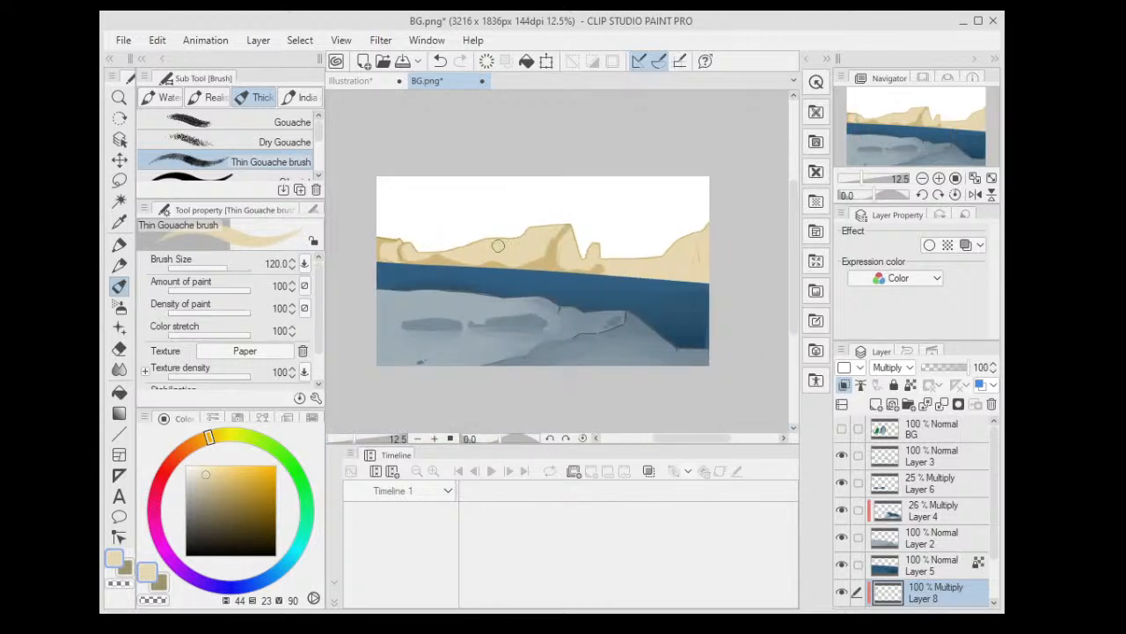
- Undo the last shading stroke and shade the low ridge's base and around the rightmost cliff's cracks
key(ctrl+z)
scroll(541, 248, right, 2)
mouse_move(576, 275)
mouse_down()
mouse_move(635, 272)
mouse_move(665, 221)
mouse_move(663, 247)
mouse_up()
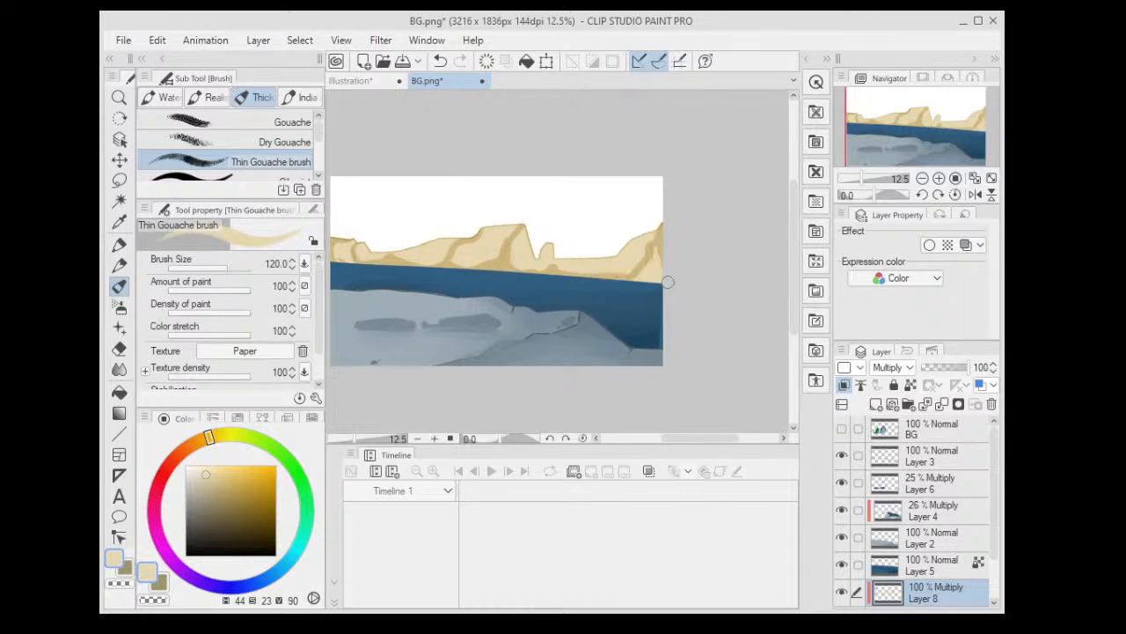
- Soften the shading on the leftmost cliff with the Blend tool at brush size 170
scroll(654, 228, up, 4)
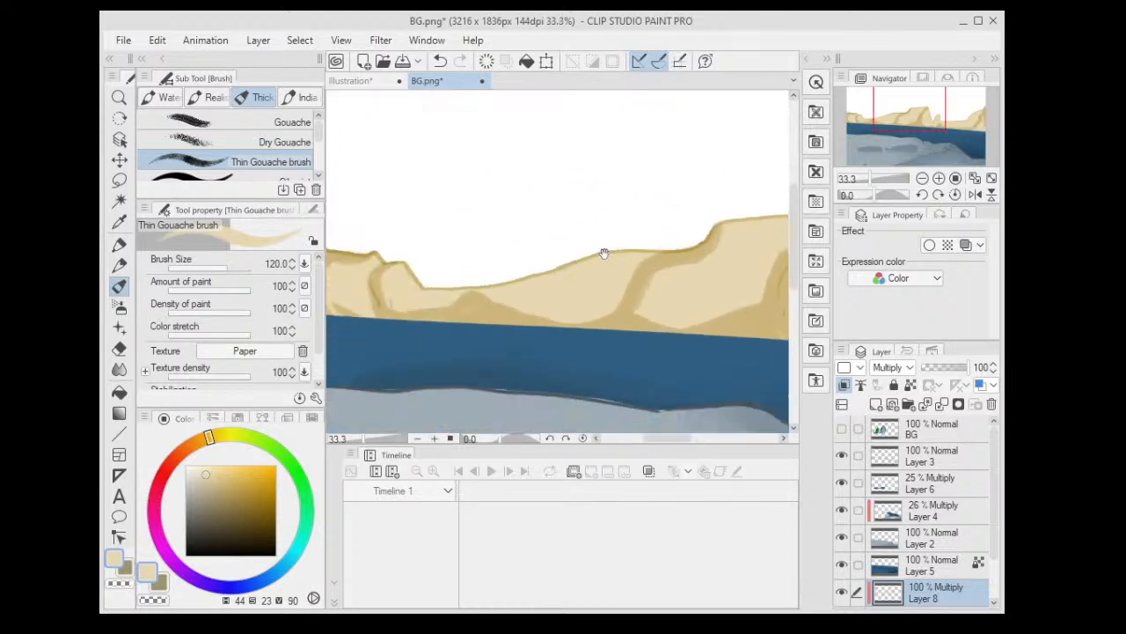
key(r)
scroll(398, 233, up, 1)
click(120, 369)
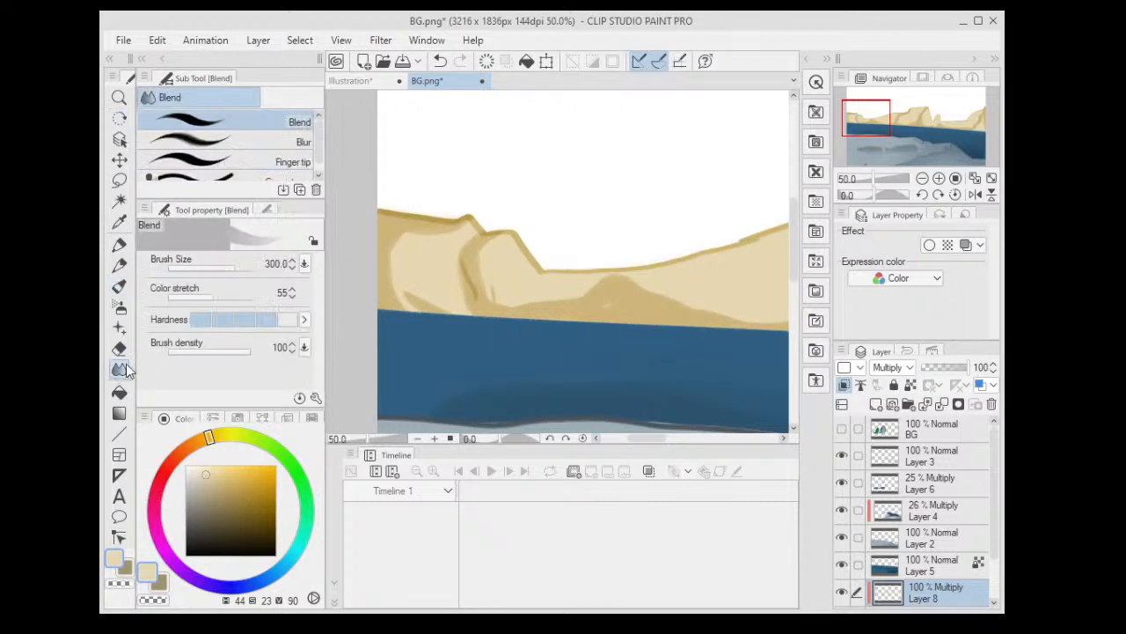
drag(398, 248, 473, 239)
scroll(473, 237, up, 1)
key(bracketleft)
key(bracketleft)
key(bracketleft)
key(bracketleft)
key(bracketleft)
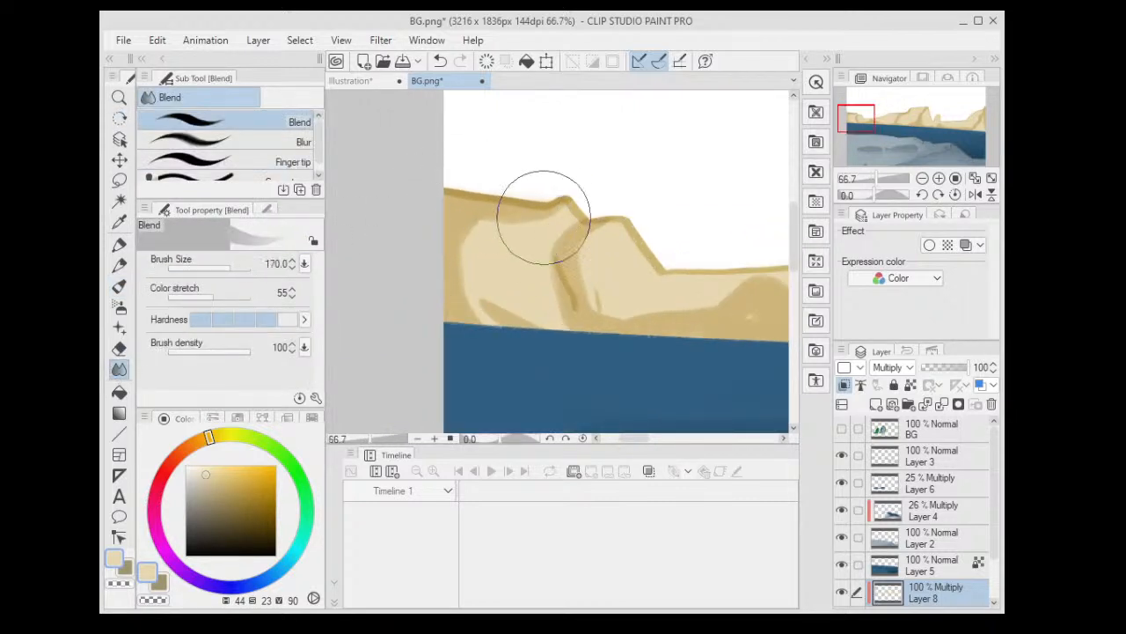
mouse_move(554, 209)
mouse_down()
mouse_move(471, 234)
mouse_move(520, 342)
mouse_up()
- Reduce the Blend brush size to 80 and smooth the shading around the leftmost cliffs' cracks and the adjoining bluff
key(bracketleft)
key(bracketleft)
mouse_move(528, 227)
mouse_down()
mouse_move(484, 234)
mouse_move(559, 345)
mouse_move(514, 228)
mouse_move(492, 266)
mouse_move(498, 229)
mouse_move(558, 209)
mouse_move(536, 344)
mouse_move(456, 263)
mouse_move(546, 193)
mouse_move(567, 215)
mouse_move(495, 279)
mouse_up()
scroll(553, 220, down, 2)
scroll(563, 220, up, 2)
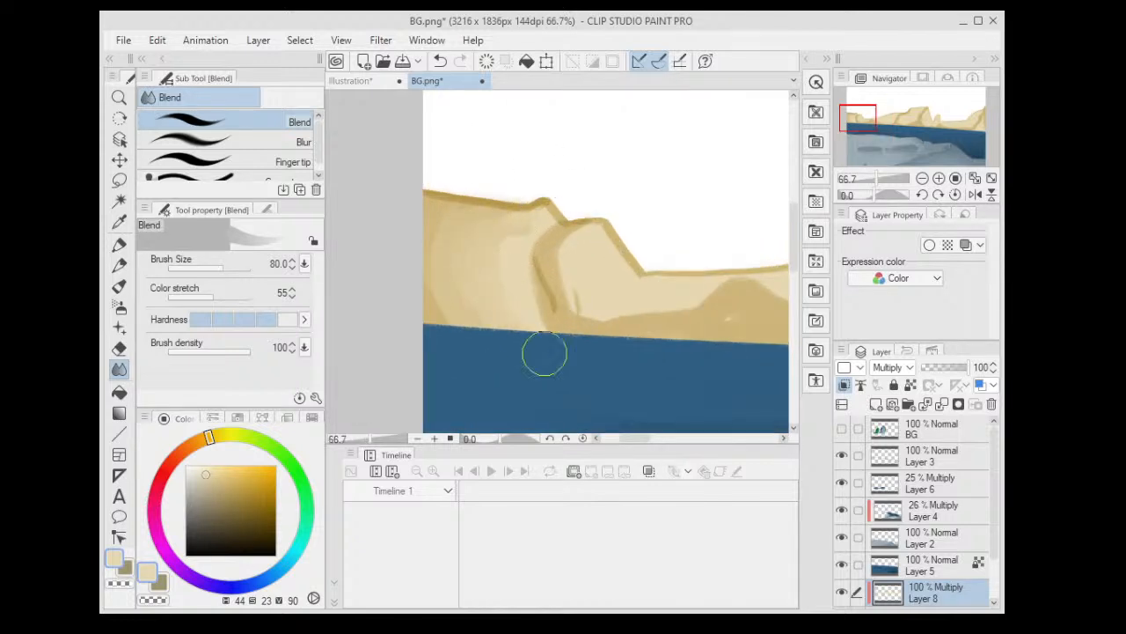
mouse_move(580, 234)
mouse_down()
mouse_move(568, 300)
mouse_move(679, 307)
mouse_up()
mouse_move(615, 286)
mouse_down()
mouse_move(569, 276)
mouse_move(577, 223)
mouse_up()
drag(523, 269, 547, 320)
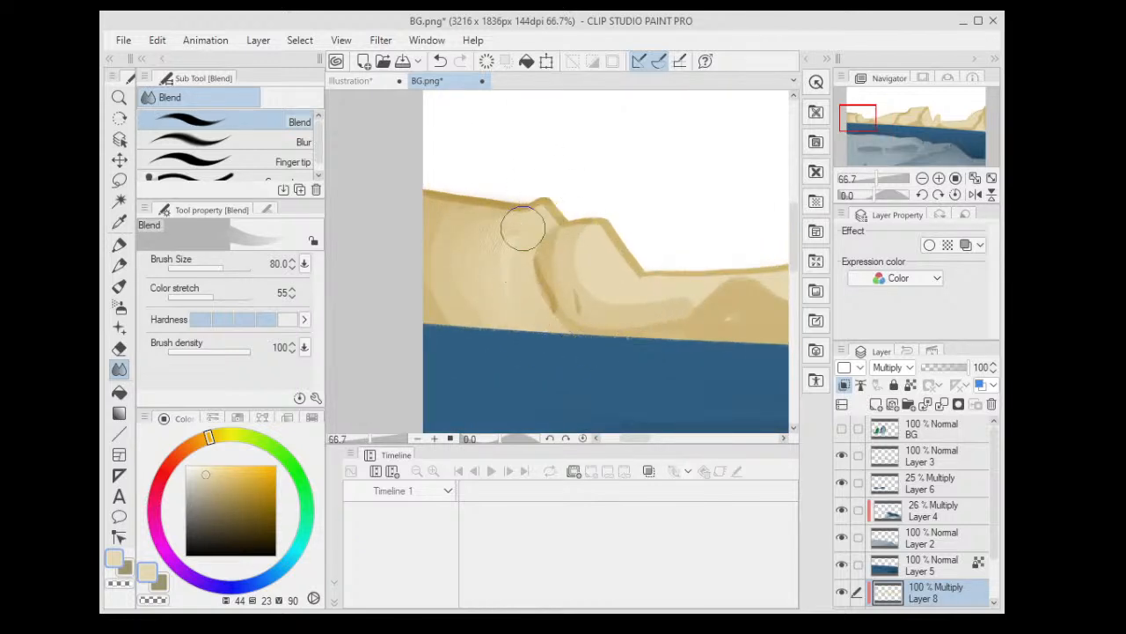
- Lower the opacity of the Layer 8 cliff shading to 51%
scroll(580, 186, down, 1)
mouse_move(584, 193)
mouse_down()
mouse_move(538, 258)
mouse_move(611, 294)
mouse_move(578, 252)
mouse_move(576, 211)
mouse_move(503, 211)
mouse_up()
key(ctrl+minus)
key(ctrl+minus)
key(ctrl+minus)
key(ctrl+minus)
click(945, 366)
scroll(502, 211, up, 1)
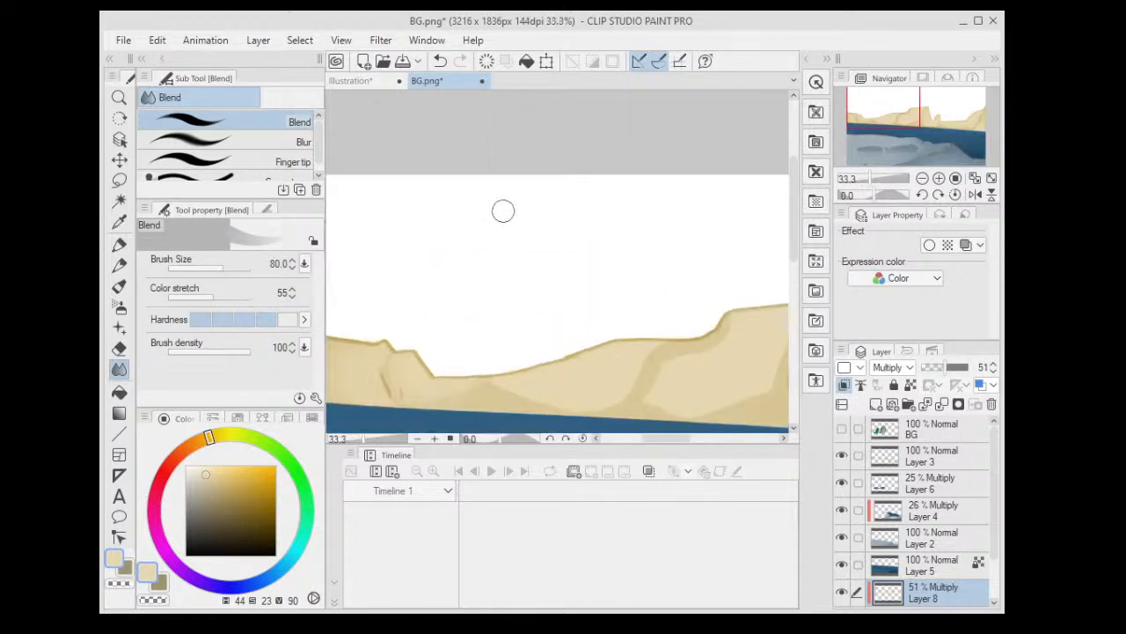
- Blend the shading on the long slope between the leftmost cliffs and the tall central cliff
scroll(513, 259, down, 2)
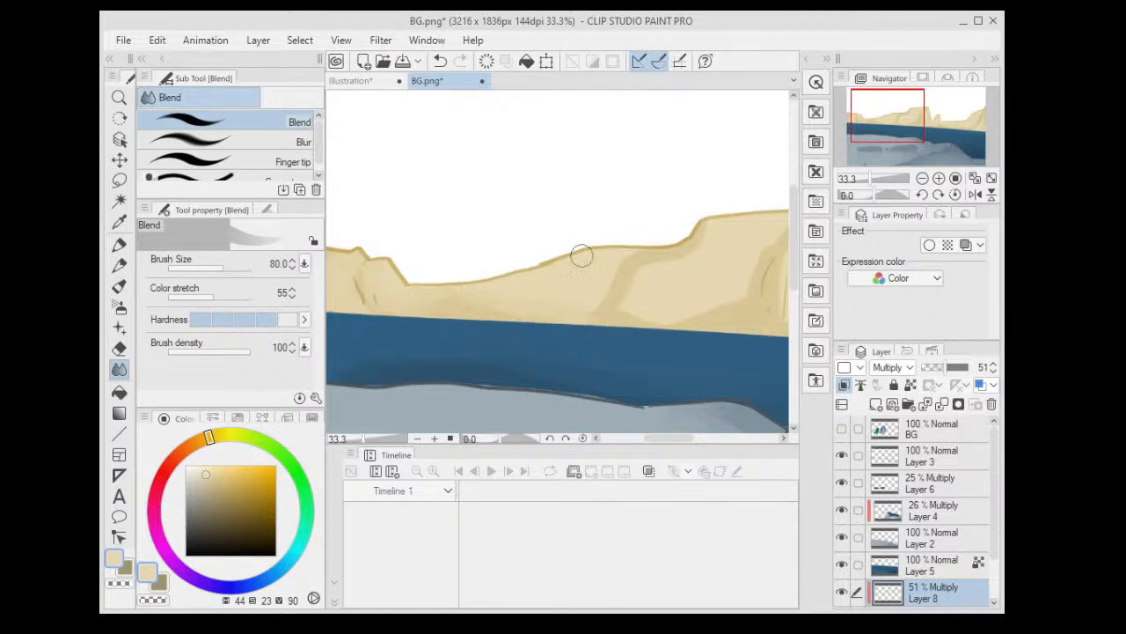
scroll(594, 220, up, 2)
drag(593, 221, 708, 275)
scroll(708, 275, up, 1)
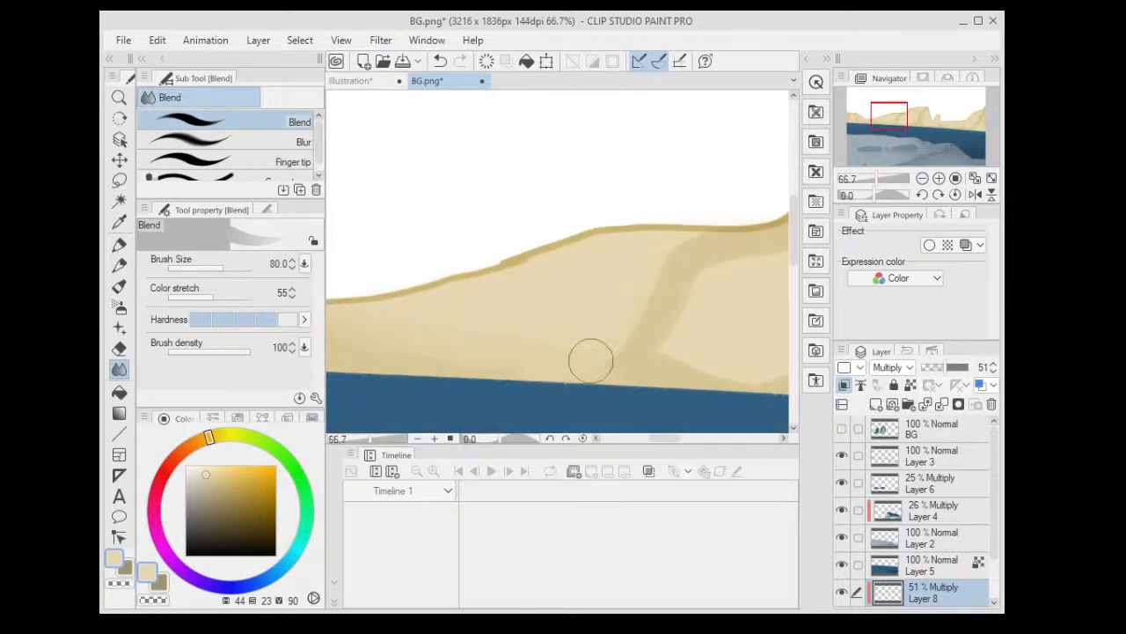
scroll(626, 267, down, 1)
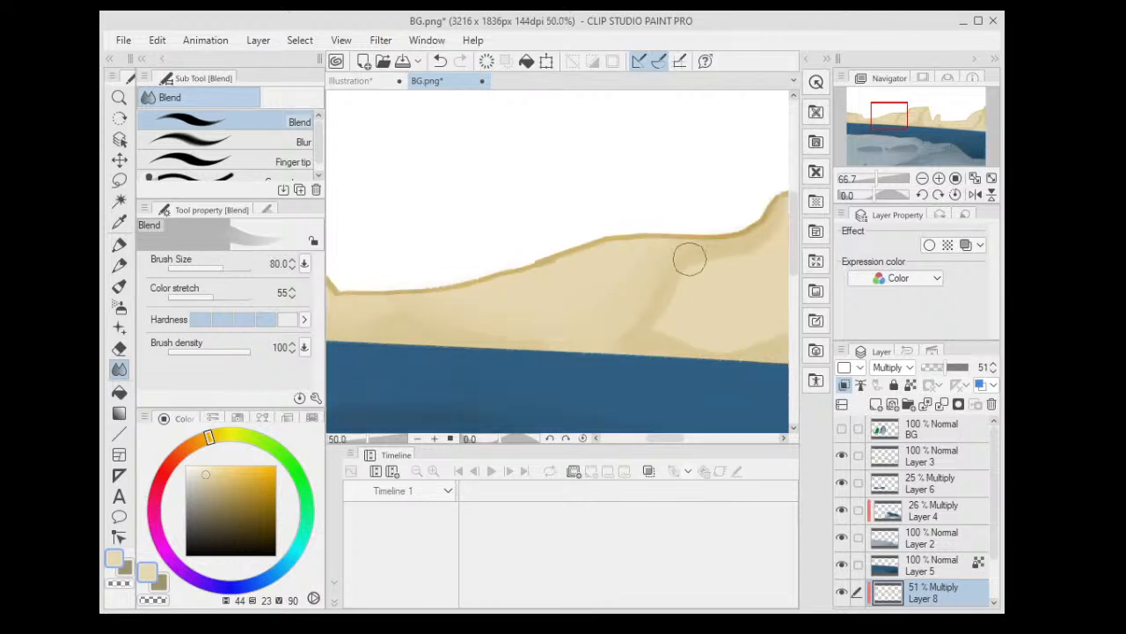
scroll(462, 300, down, 1)
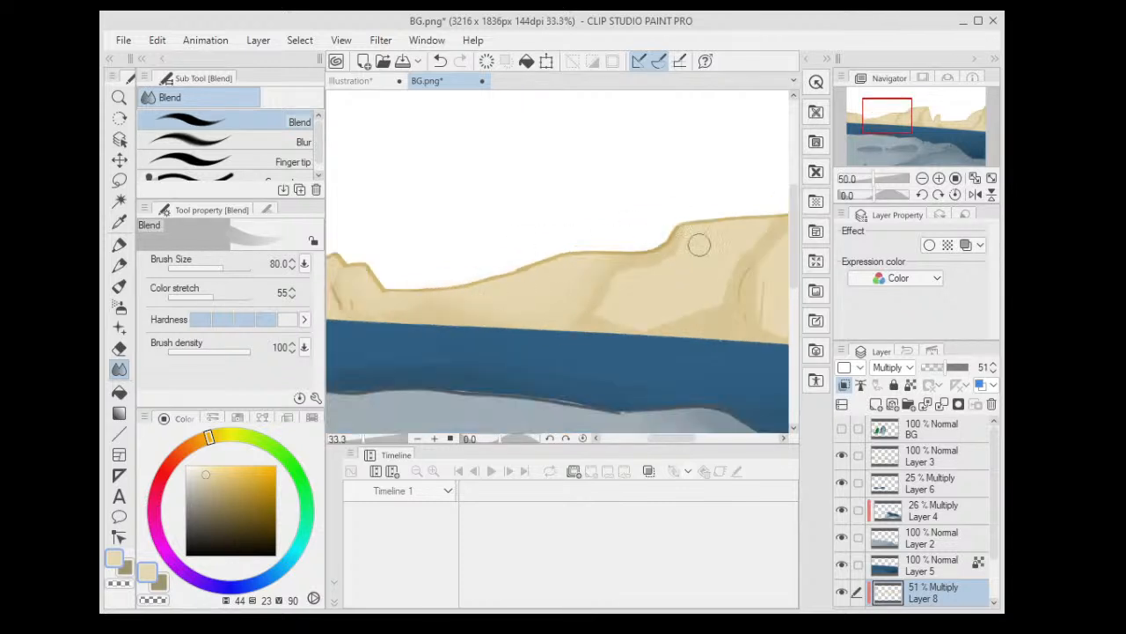
- Blend the shading across the tall central cliff and around its crack lines
drag(699, 244, 600, 246)
scroll(607, 248, up, 1)
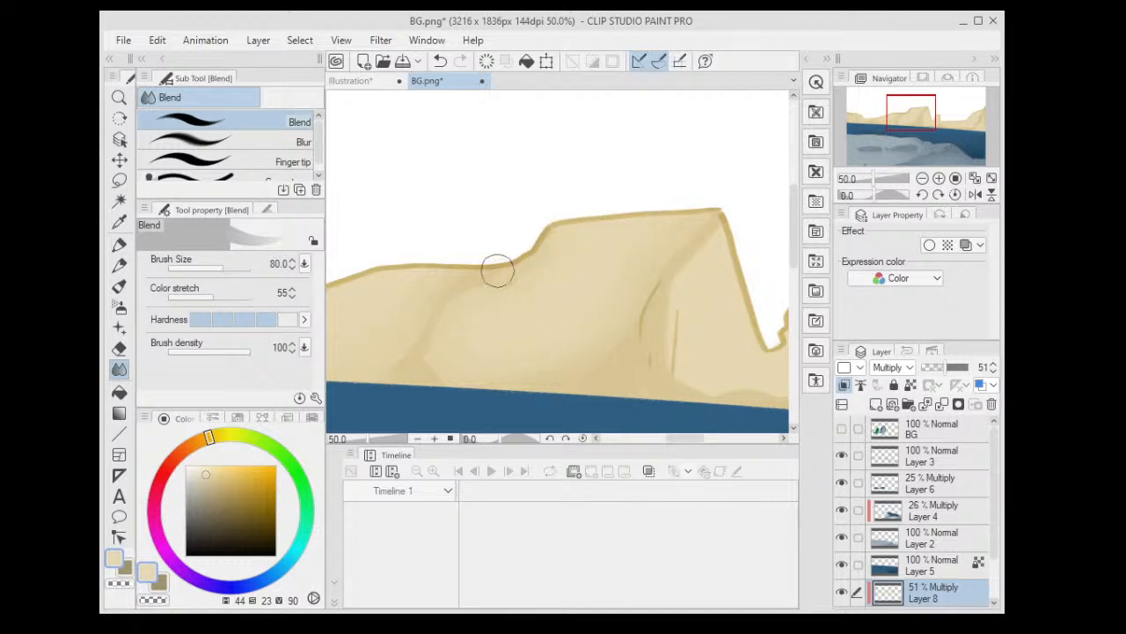
drag(719, 283, 558, 283)
mouse_move(587, 222)
mouse_down()
mouse_move(535, 305)
mouse_move(554, 383)
mouse_move(522, 346)
mouse_move(583, 212)
mouse_move(536, 373)
mouse_move(568, 224)
mouse_move(532, 327)
mouse_move(597, 396)
mouse_move(563, 384)
mouse_move(642, 386)
mouse_move(689, 351)
mouse_move(586, 382)
mouse_move(639, 381)
mouse_move(552, 379)
mouse_move(542, 299)
mouse_move(648, 372)
mouse_move(561, 378)
mouse_move(537, 301)
mouse_move(546, 397)
mouse_move(514, 310)
mouse_move(526, 343)
mouse_up()
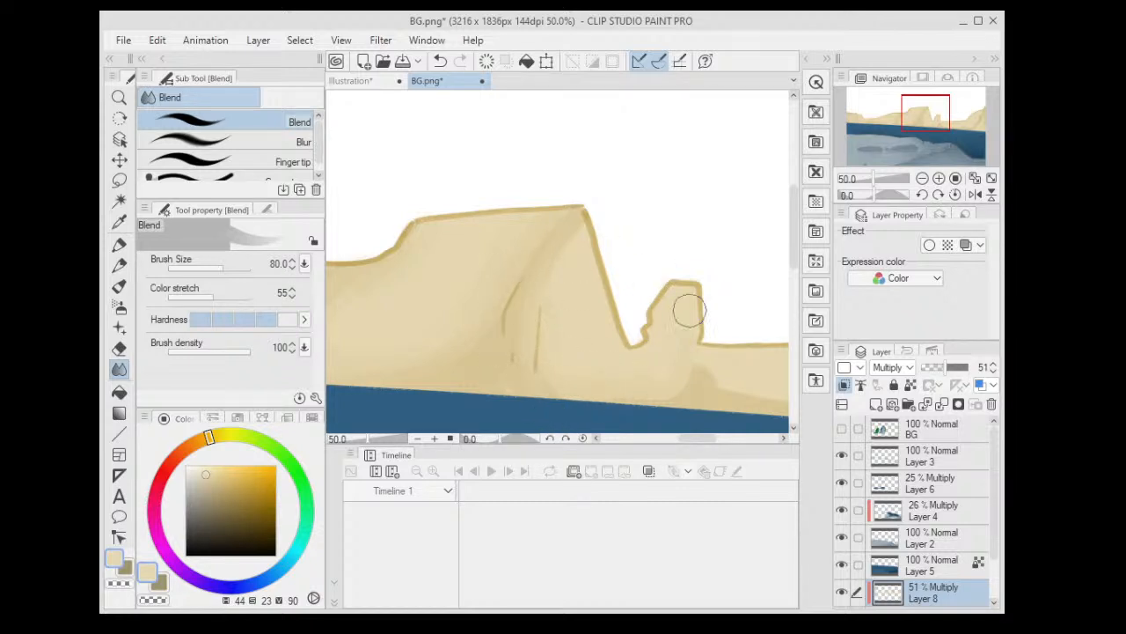
- Blend the shading at the foot of the rock pillar beside the tall cliff
drag(635, 325, 546, 231)
scroll(545, 231, up, 1)
mouse_move(584, 327)
mouse_down()
mouse_move(670, 316)
mouse_move(625, 303)
mouse_move(647, 308)
mouse_move(636, 296)
mouse_move(553, 341)
mouse_up()
scroll(619, 254, down, 1)
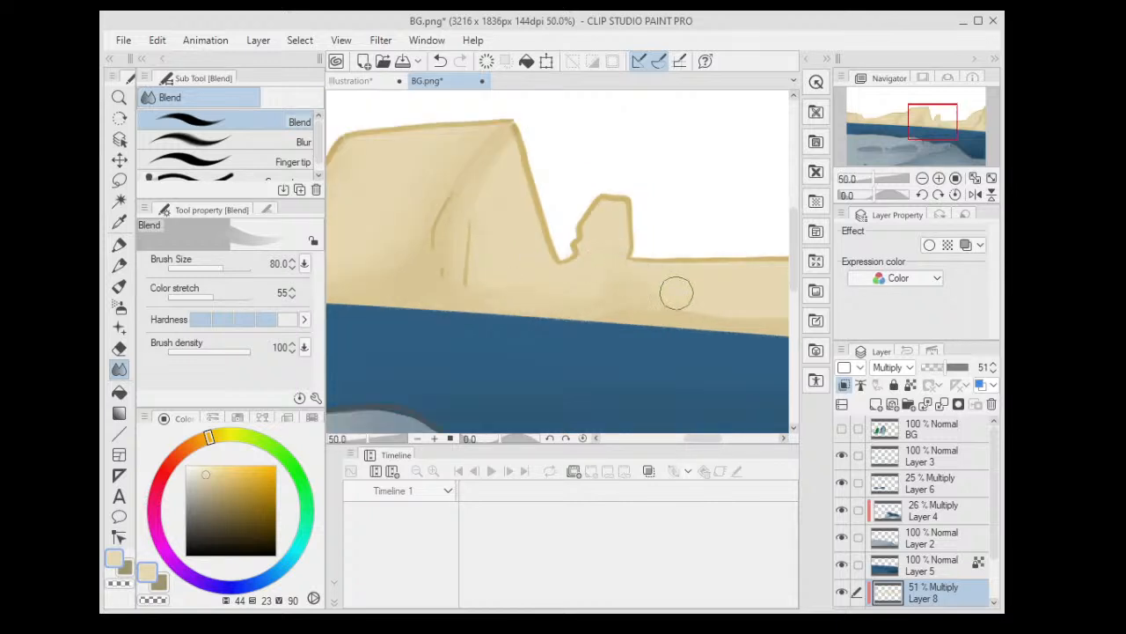
- Blend the remaining shading along the middle slope, the low ridge and the rightmost cliff
scroll(712, 236, down, 4)
scroll(713, 236, down, 3)
scroll(685, 220, up, 5)
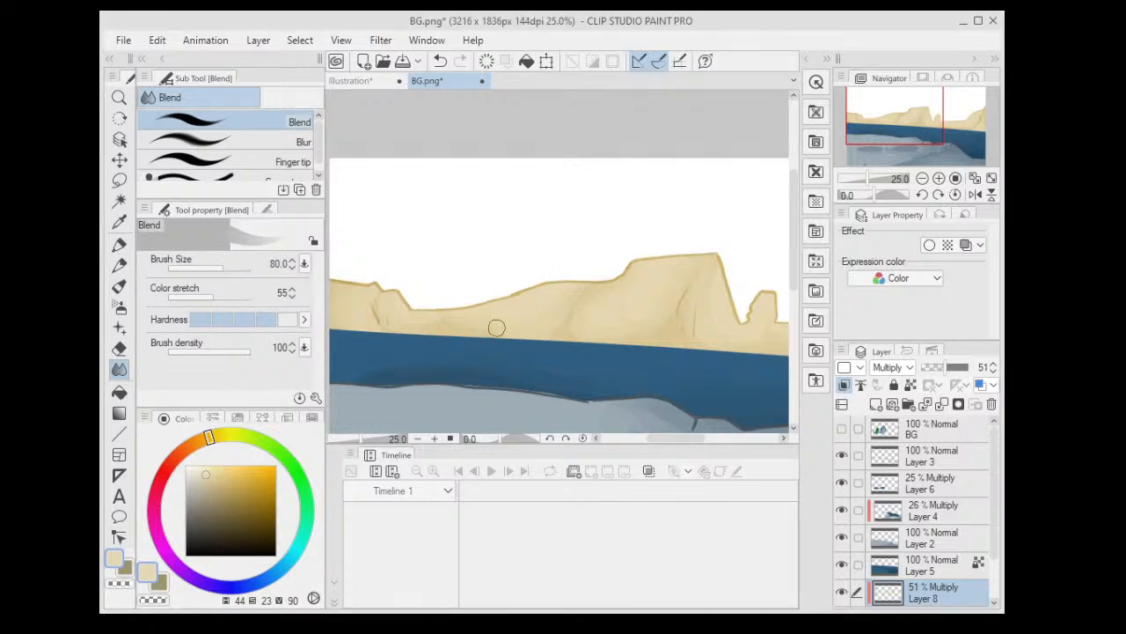
scroll(518, 223, up, 1)
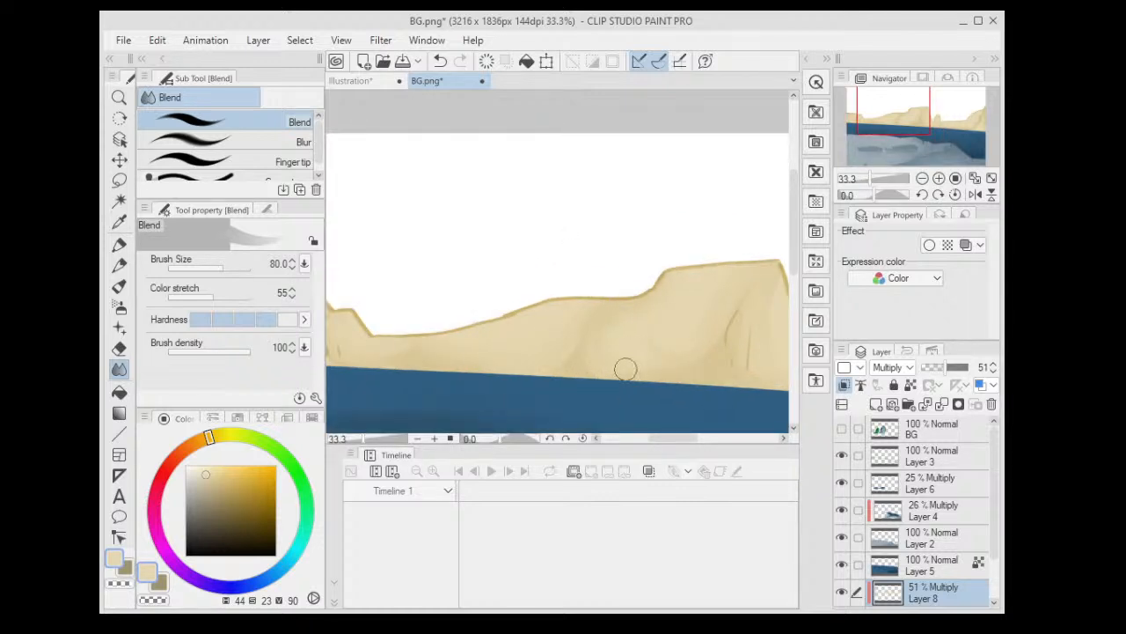
drag(706, 276, 522, 251)
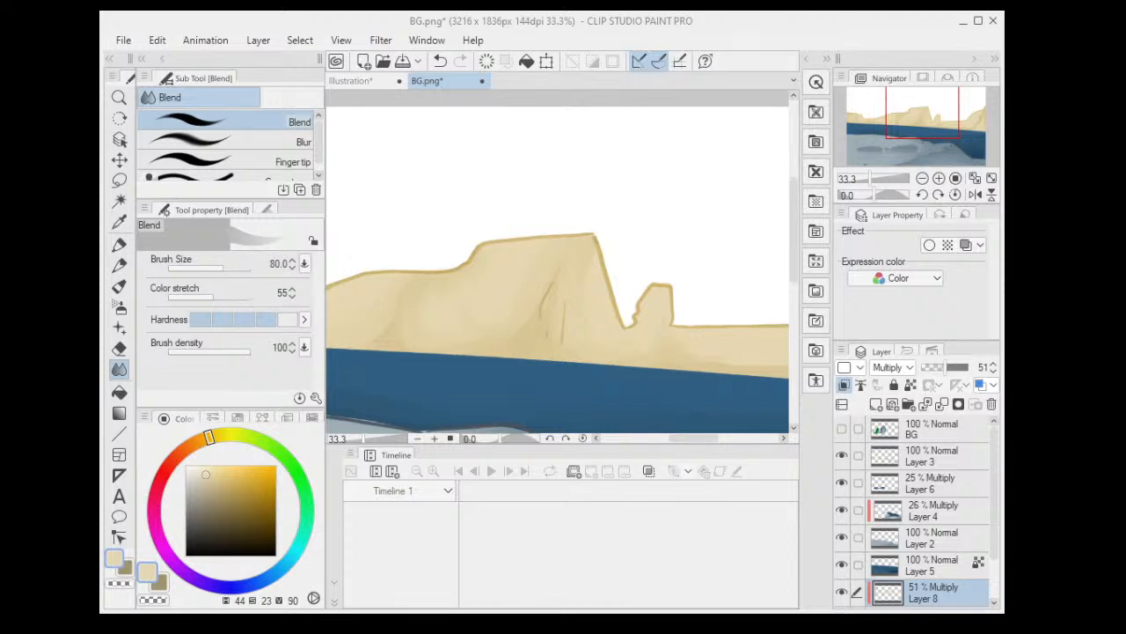
drag(717, 291, 523, 239)
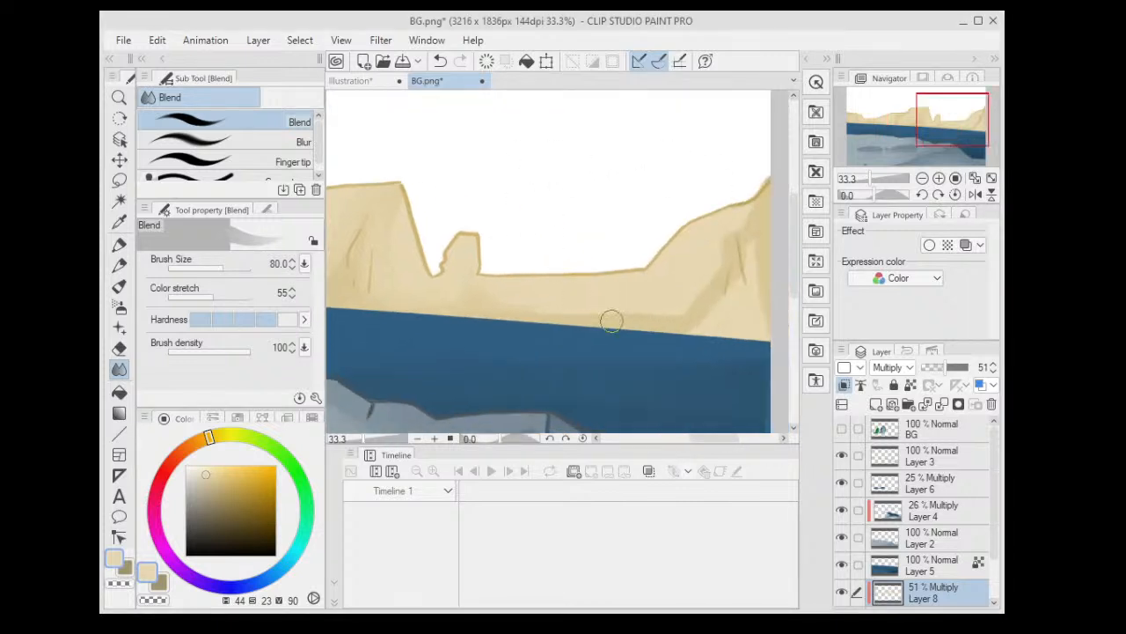
drag(496, 312, 470, 339)
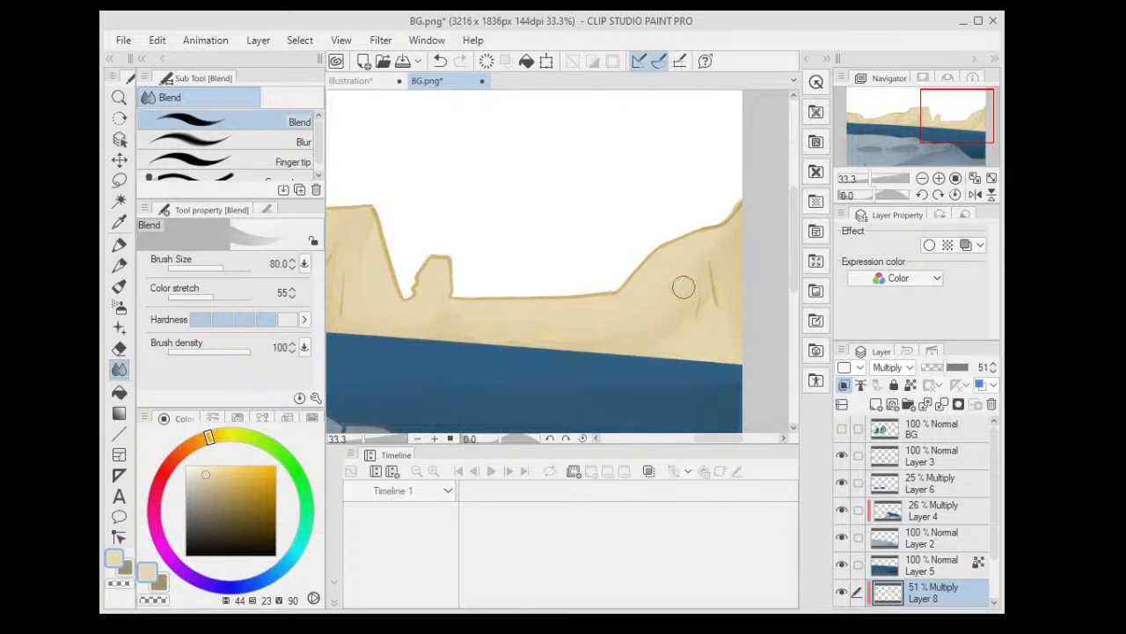
- Lower the opacity of Layer 8 to 25% and check the cliffs with the dragons briefly shown
scroll(518, 339, down, 4)
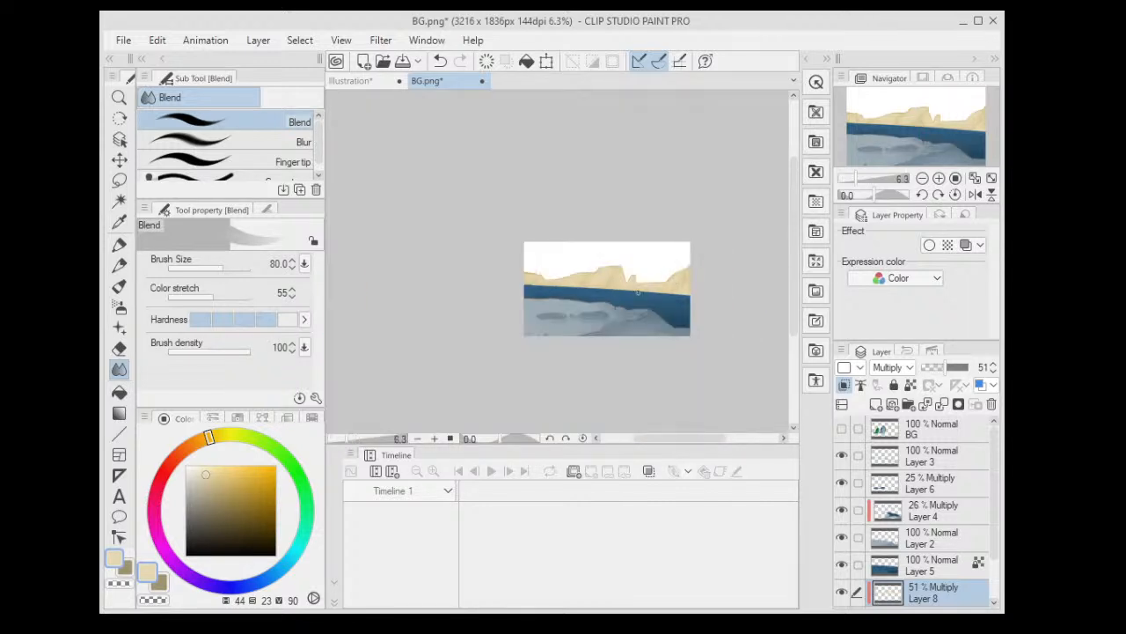
scroll(613, 275, up, 3)
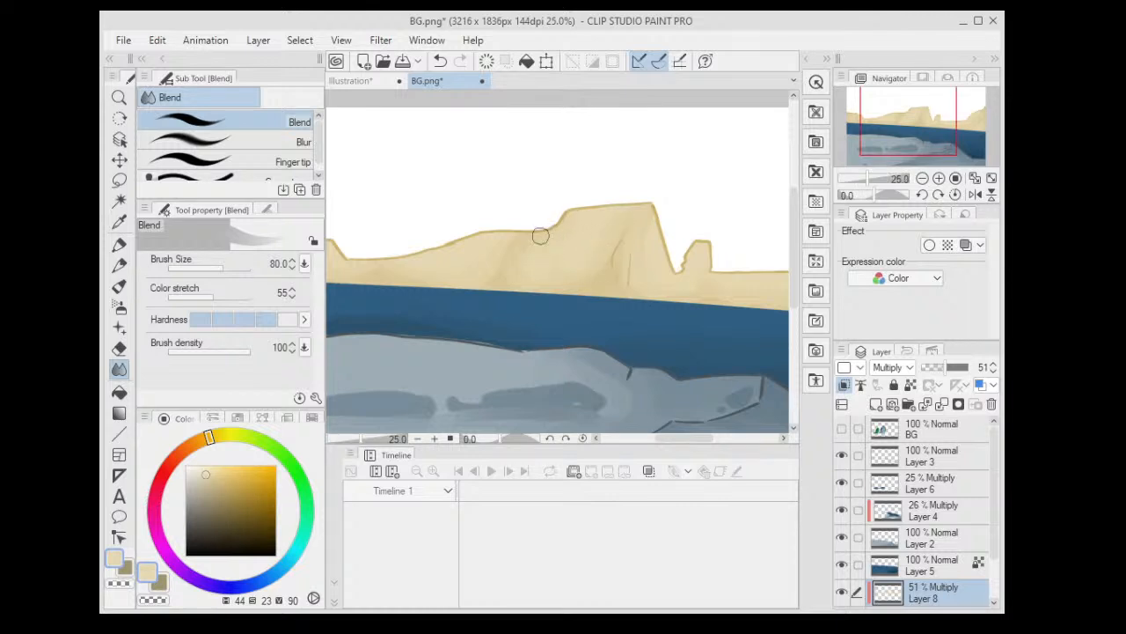
scroll(540, 236, down, 2)
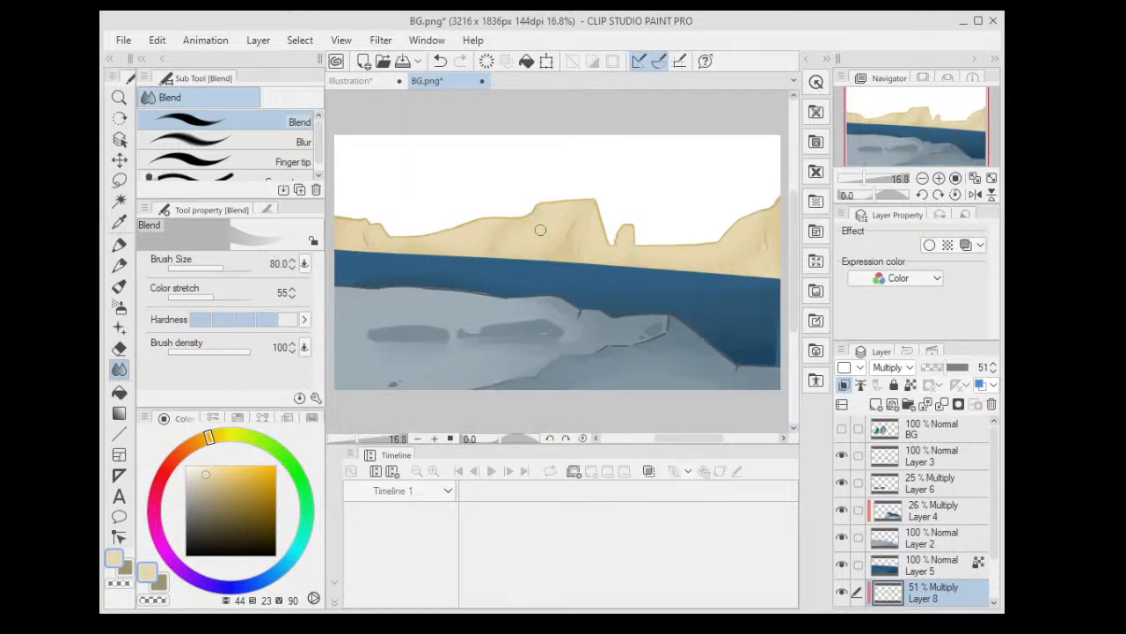
click(934, 367)
key(ctrl+minus)
key(ctrl+minus)
key(ctrl+minus)
key(ctrl+plus)
key(ctrl+plus)
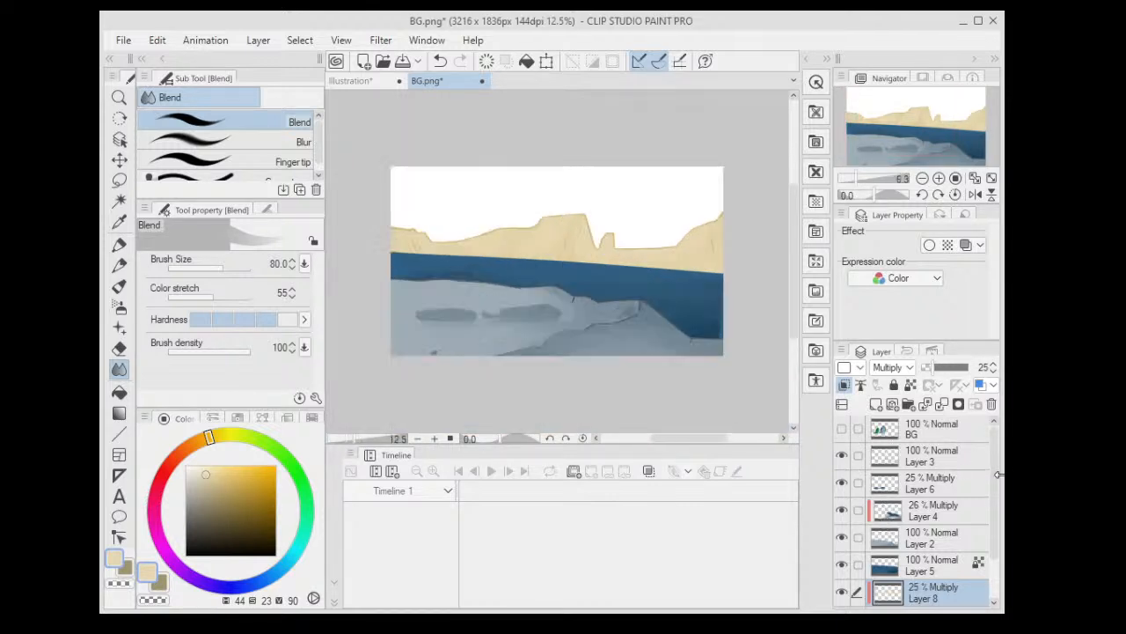
click(842, 428)
click(842, 429)
- Change the blending mode of Layer 6, the rock shadow patches, to Normal
click(910, 487)
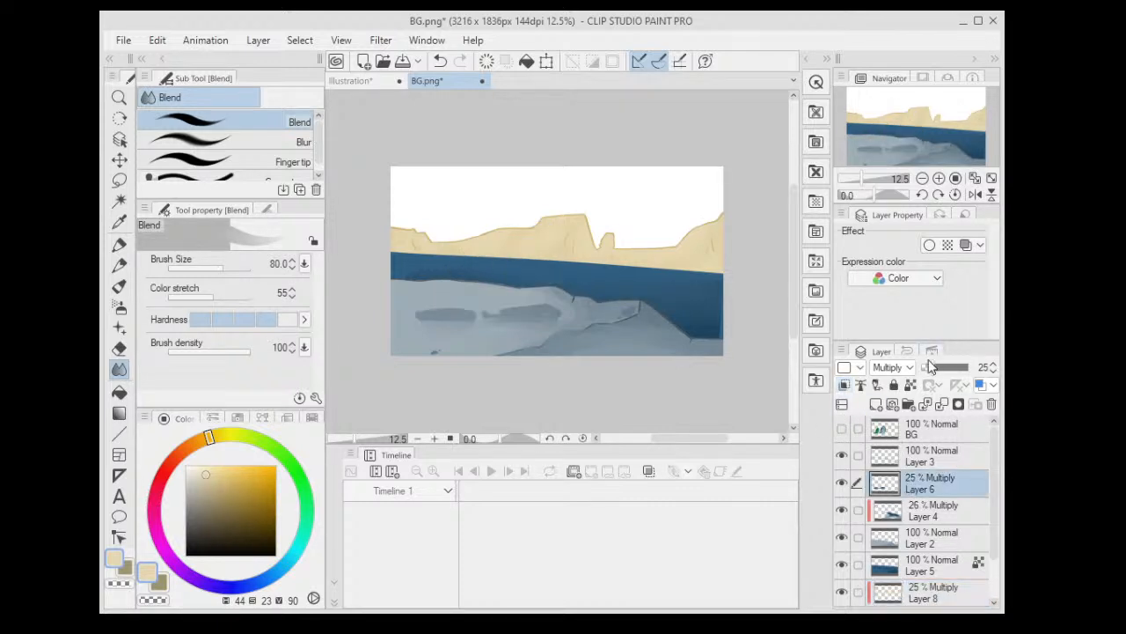
click(892, 25)
key(ctrl+plus)
key(ctrl+plus)
- Raise Layer 6 to 100% opacity, sample its dark blue (204, 79, 38) from a shadow patch, and undo the opacity change
drag(936, 367, 968, 368)
drag(470, 369, 548, 272)
key(ctrl+plus)
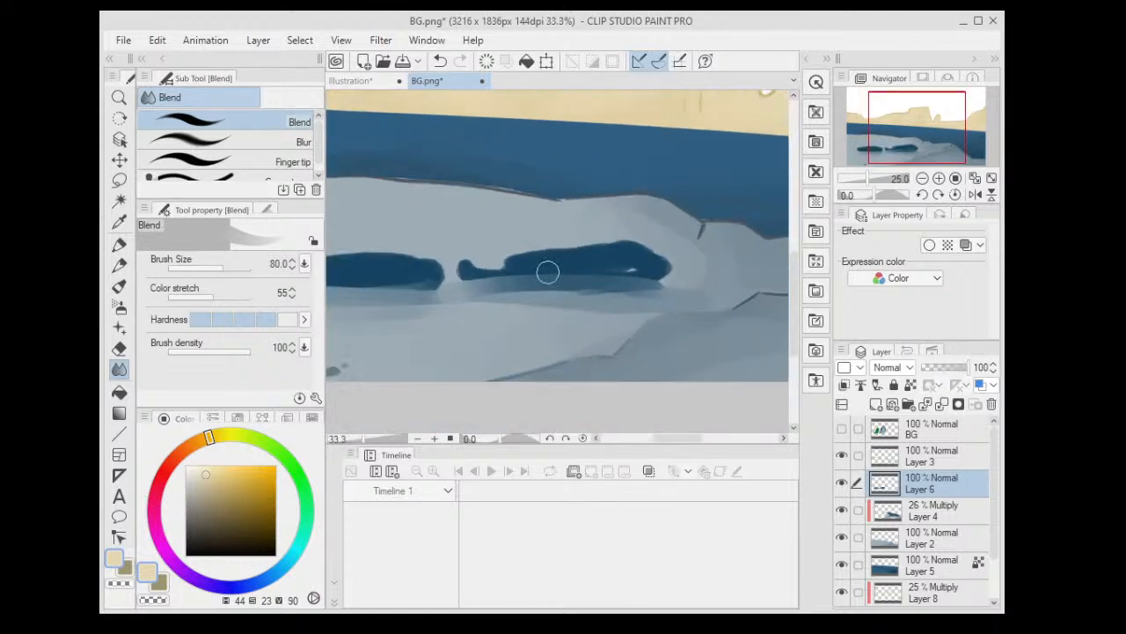
alt+click(547, 273)
key(ctrl+z)
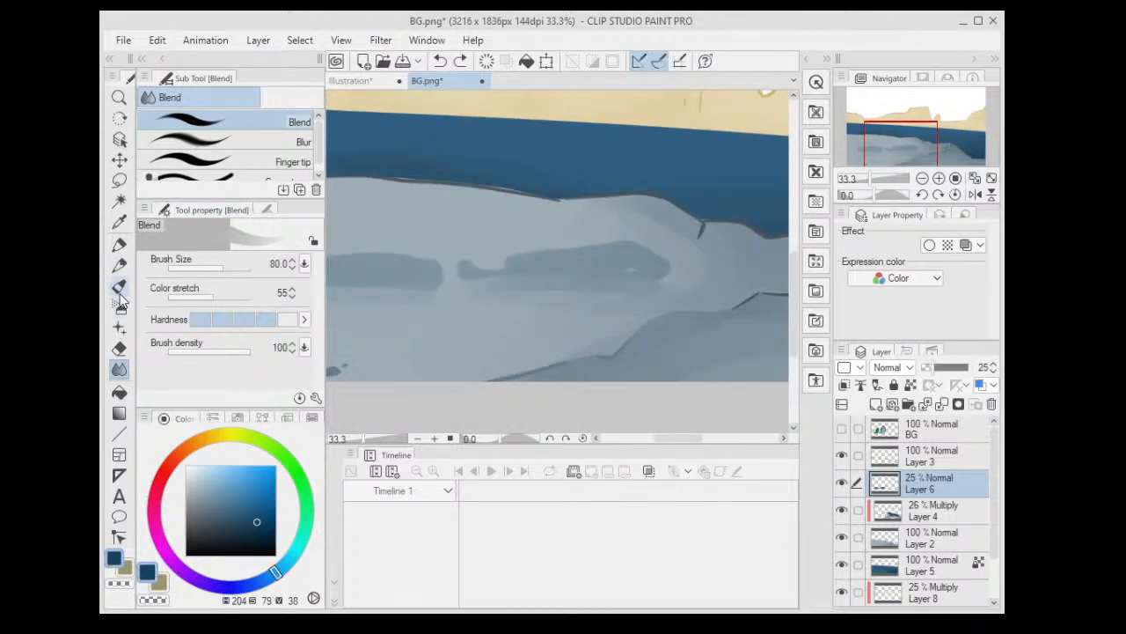
- Fill the gaps and even out the two shadow patches on the rock with the Thin Gouache brush at size 120
click(119, 288)
scroll(478, 259, up, 1)
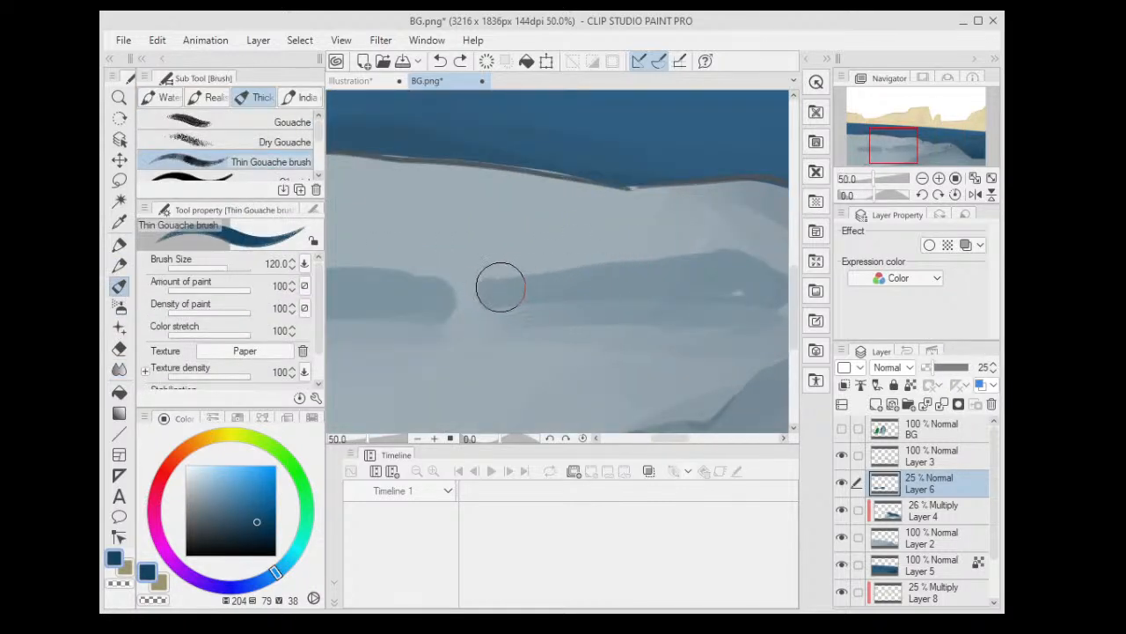
scroll(709, 265, down, 1)
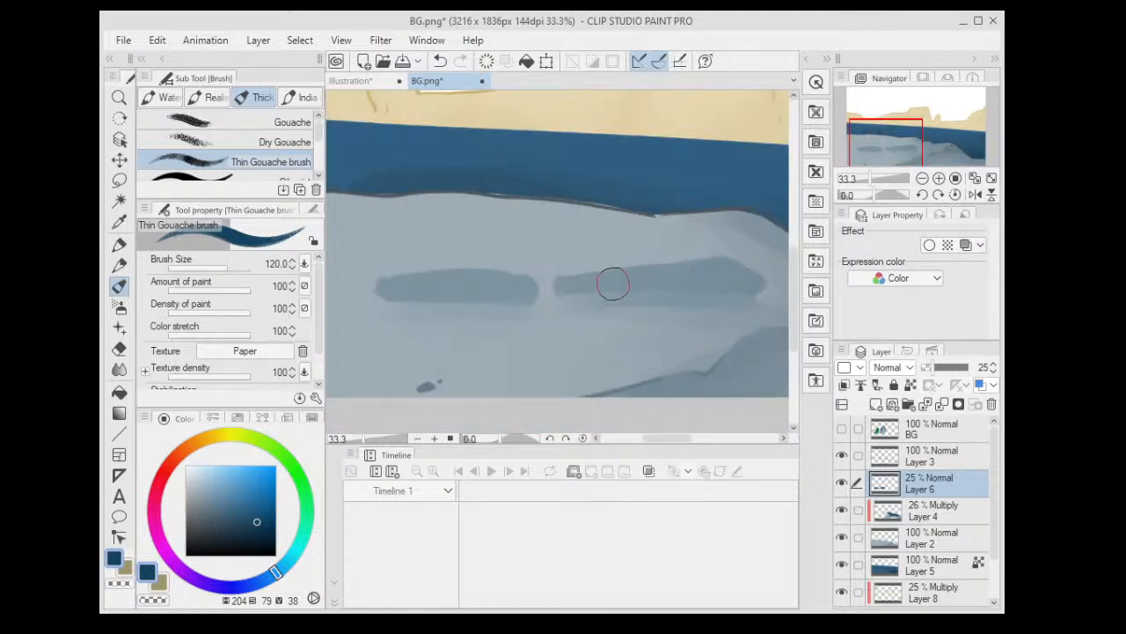
key(r)
drag(402, 302, 328, 287)
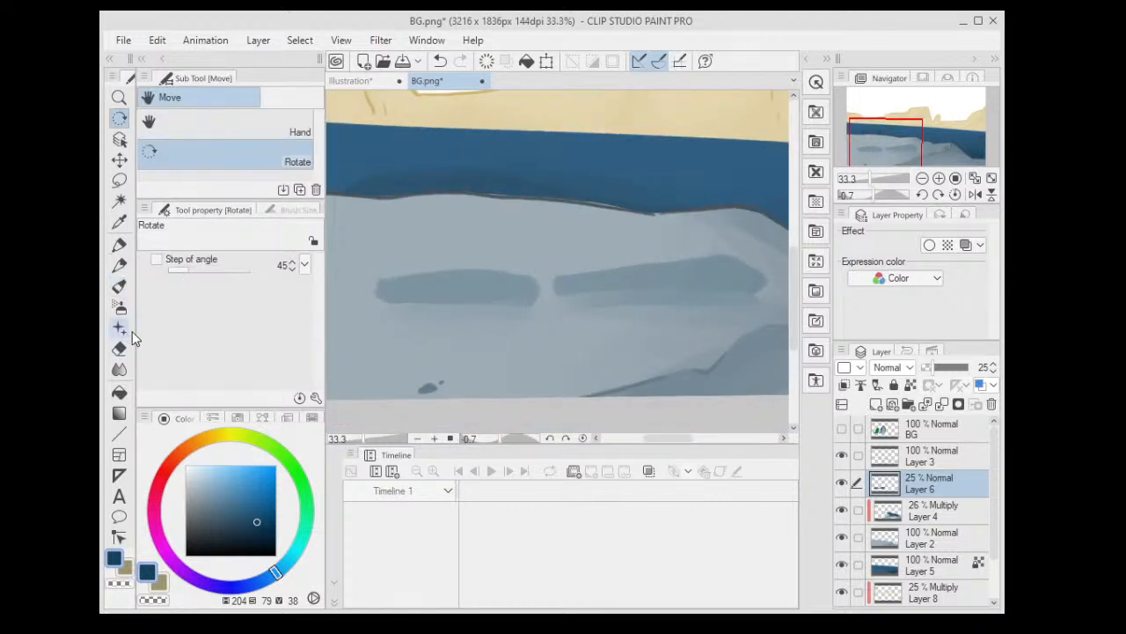
- Soften the edges of the two rock shadow patches with the Blend tool at brush size 80
key(ctrl+0)
key(ctrl+plus)
key(ctrl+plus)
key(ctrl+plus)
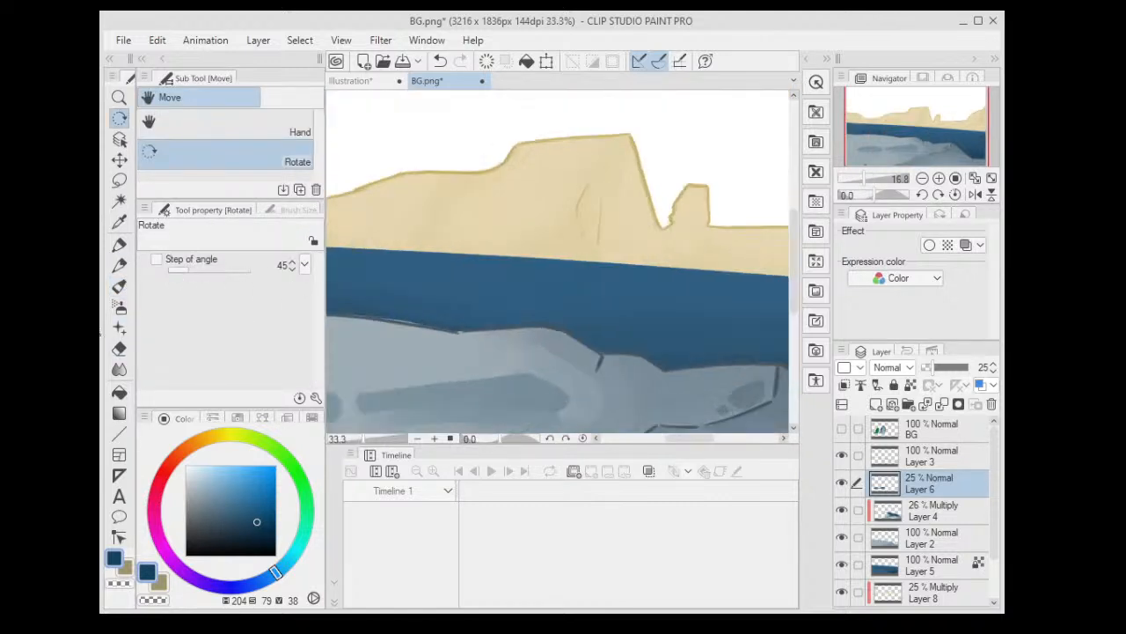
click(119, 369)
drag(423, 364, 610, 254)
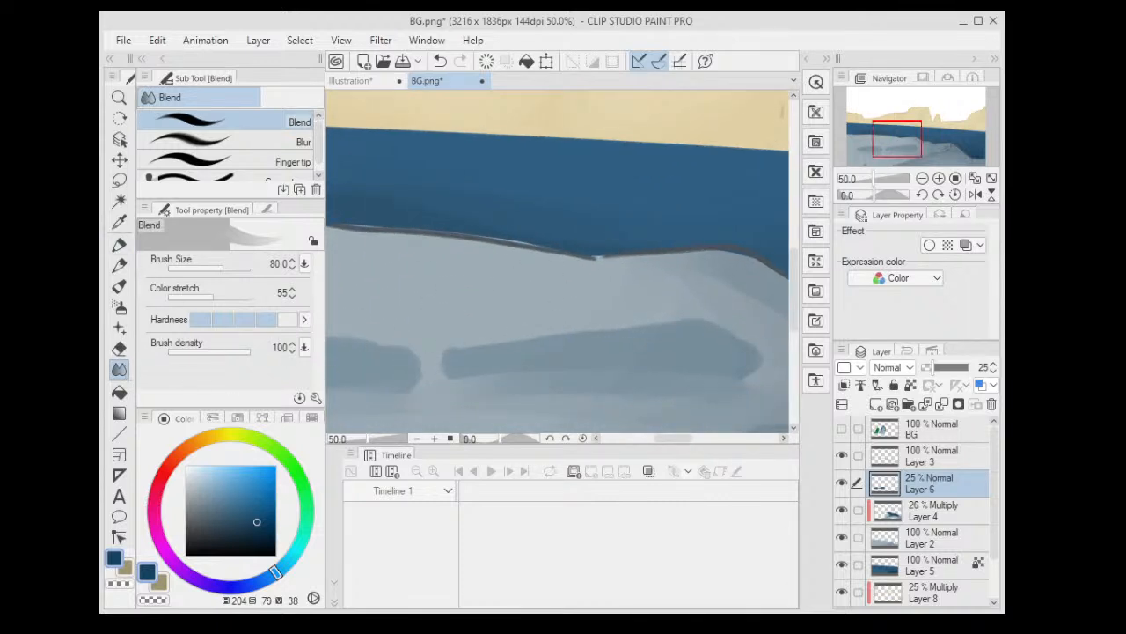
drag(398, 370, 551, 335)
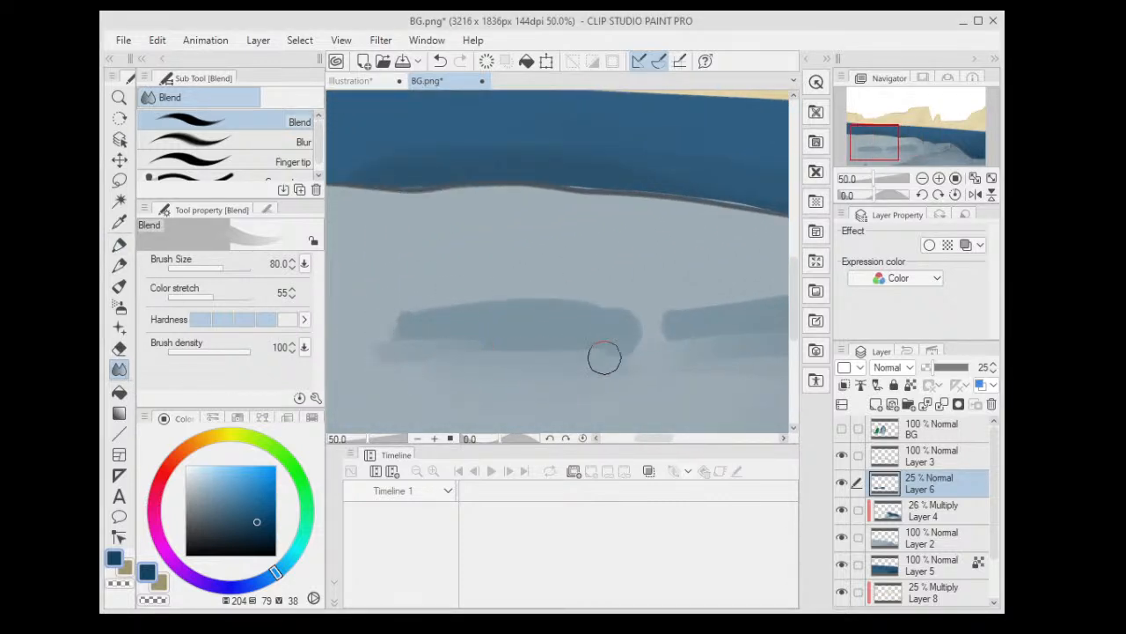
scroll(668, 339, down, 1)
drag(710, 335, 518, 329)
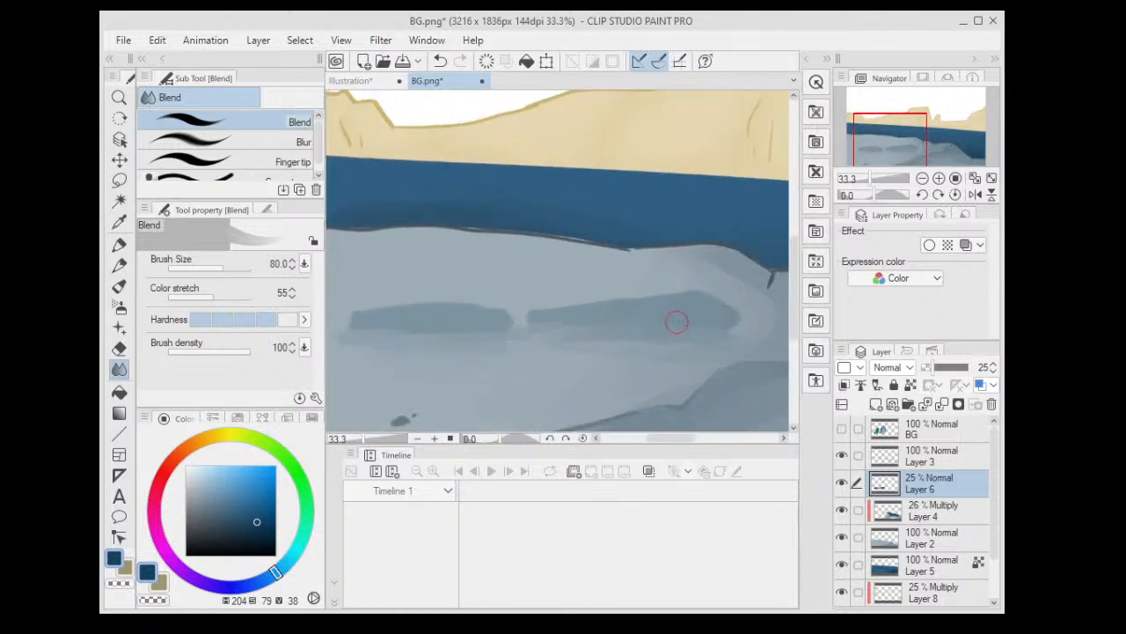
- Add a new layer directly above Layer 5, the blue sea layer
scroll(739, 316, down, 2)
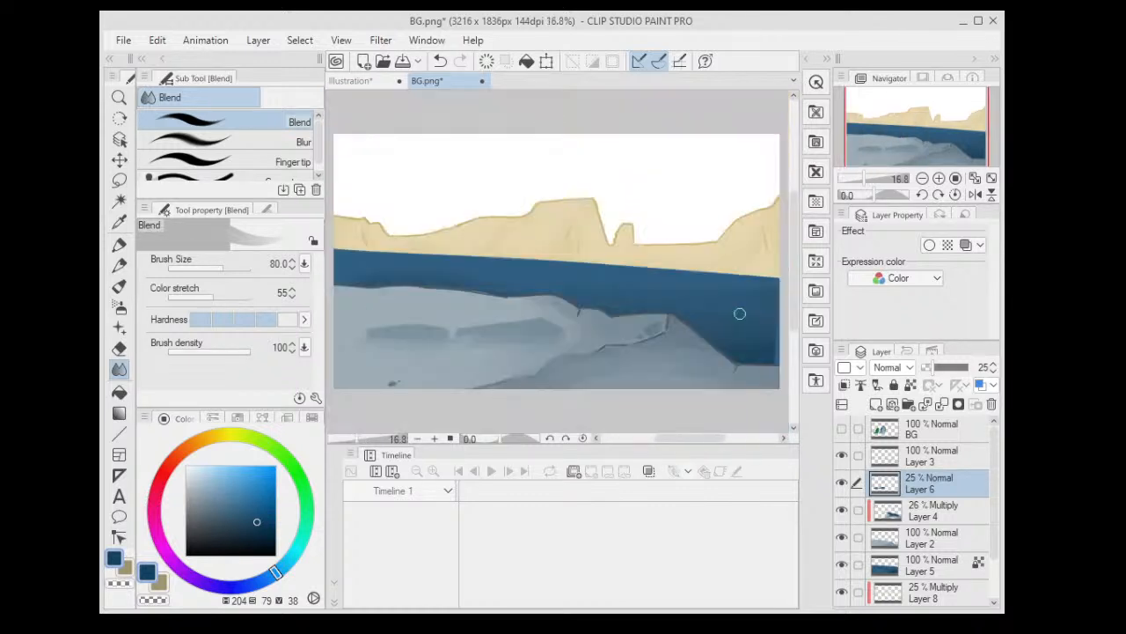
click(921, 515)
click(919, 540)
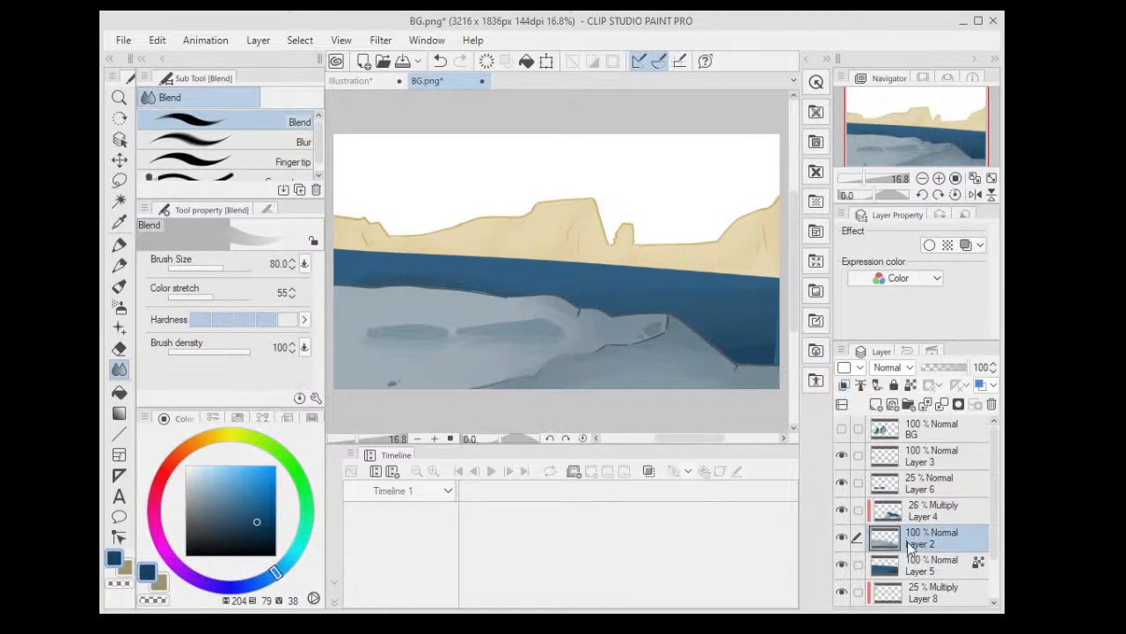
click(910, 565)
key(ctrl+shift+n)
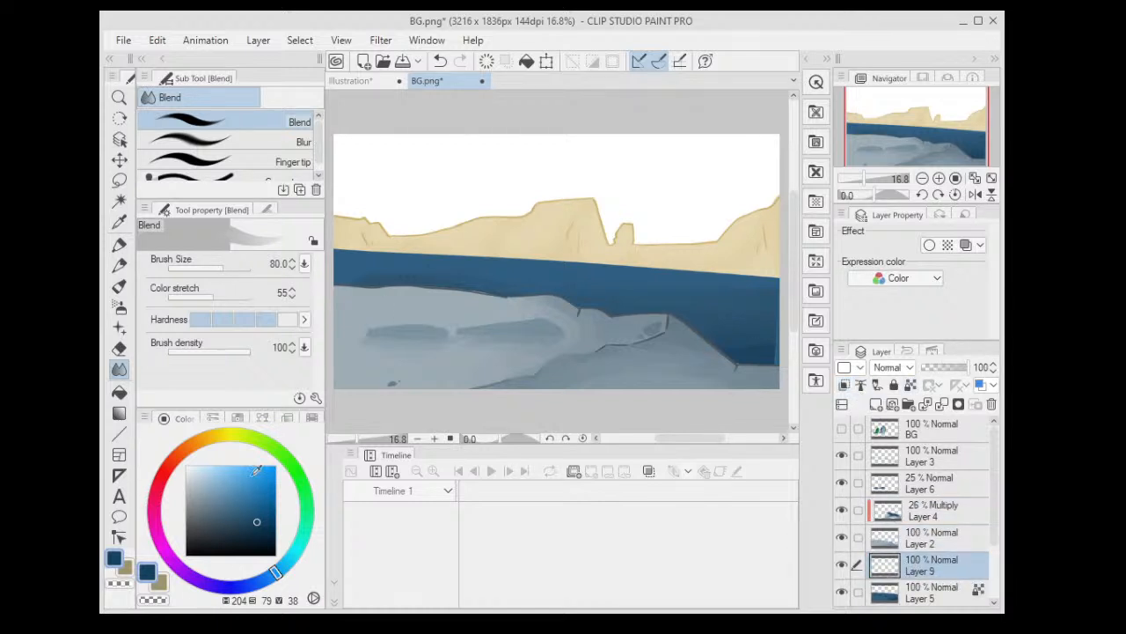
- Set the drawing colour to a pale sand tone (44, 18, 89)
click(214, 435)
click(219, 435)
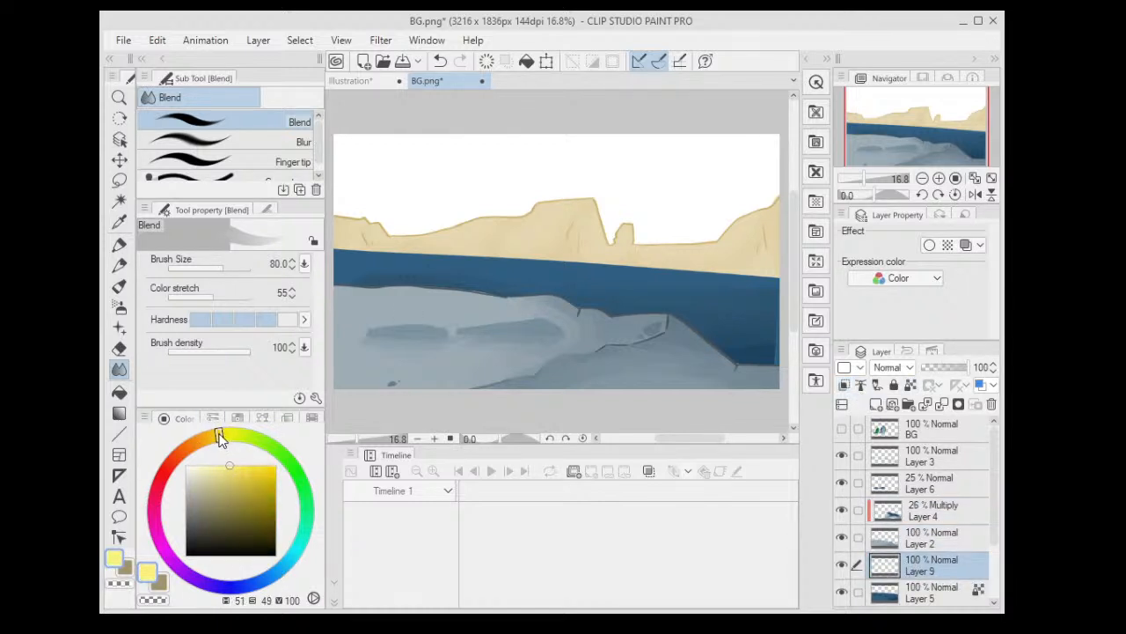
click(209, 480)
click(212, 437)
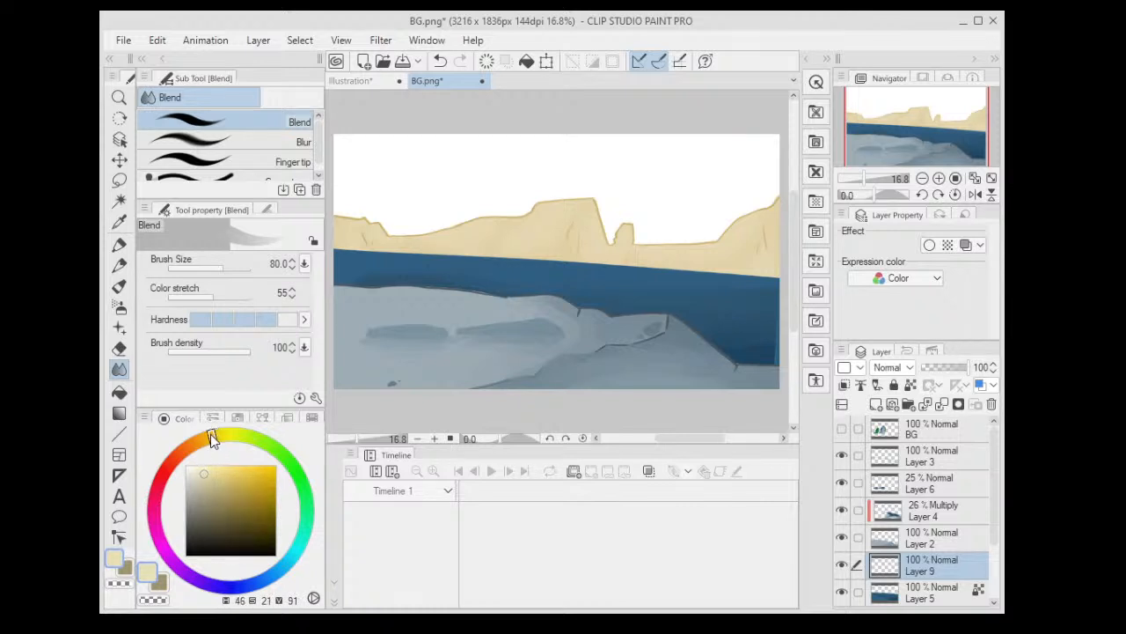
click(209, 459)
click(205, 471)
- Try the Design pencil and Dry Gouache brushes for pale marks along the sea below the cliffs
click(120, 244)
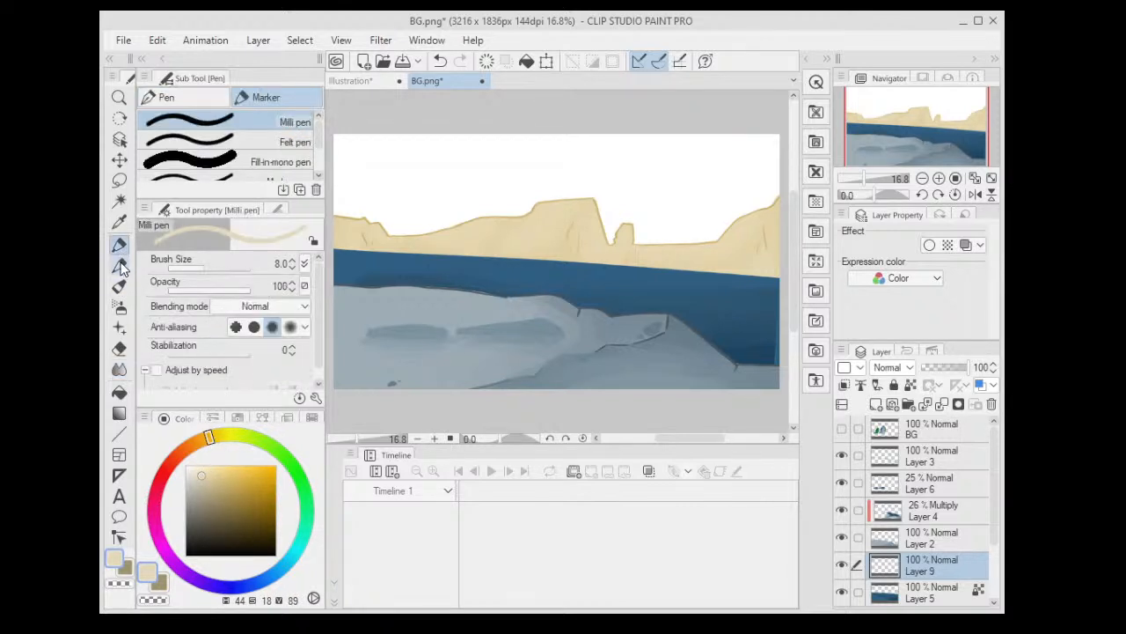
click(119, 264)
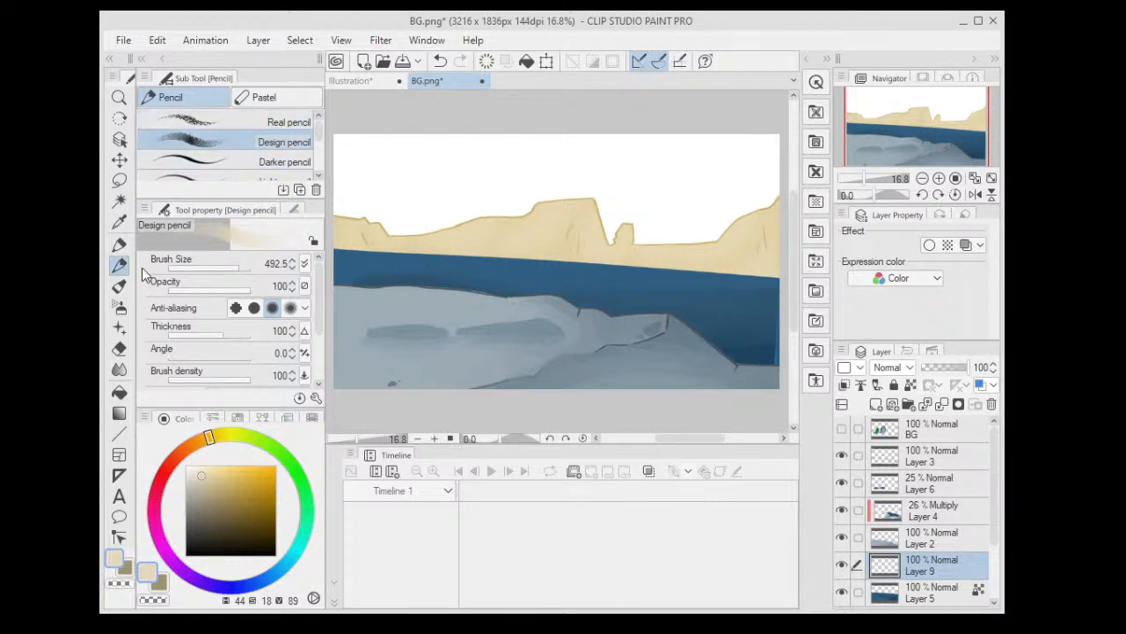
scroll(396, 229, up, 3)
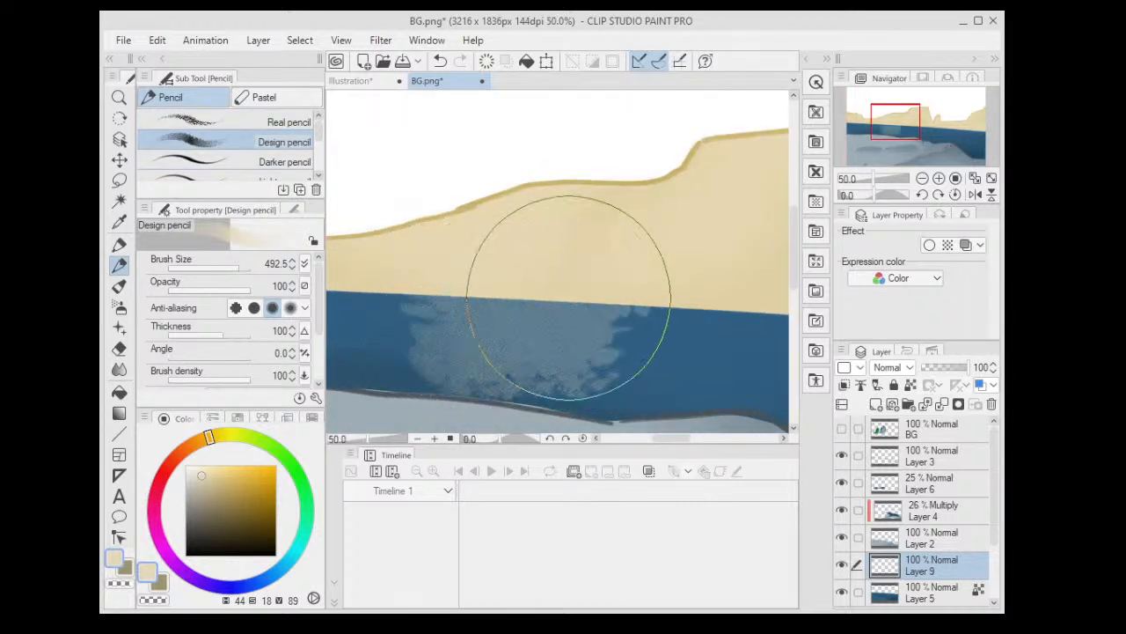
click(120, 286)
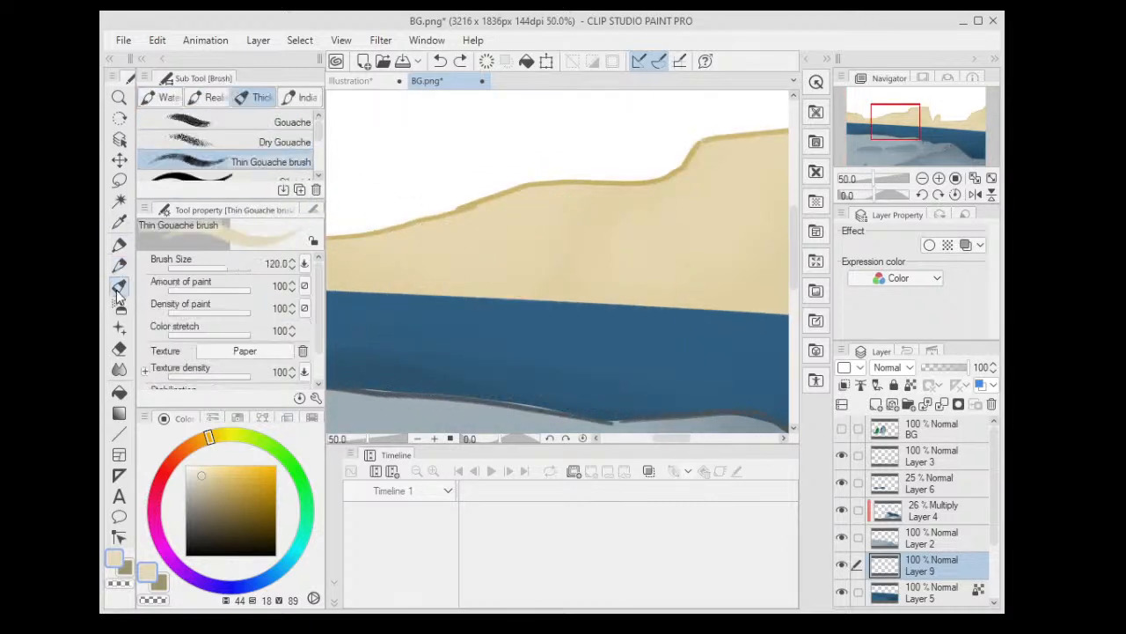
click(239, 142)
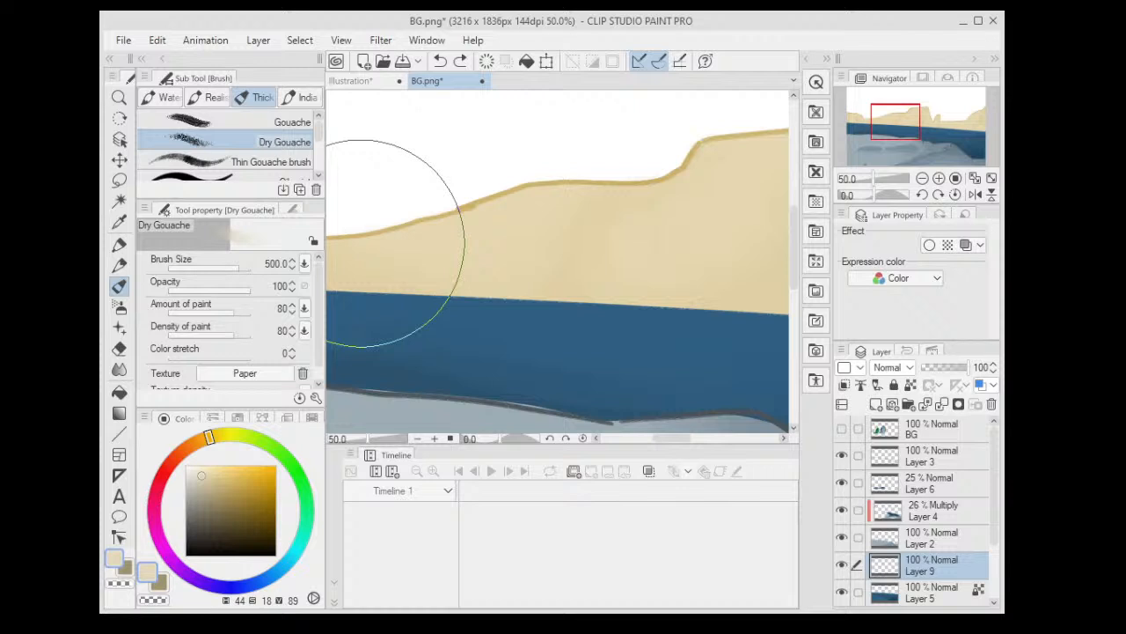
click(217, 267)
click(211, 266)
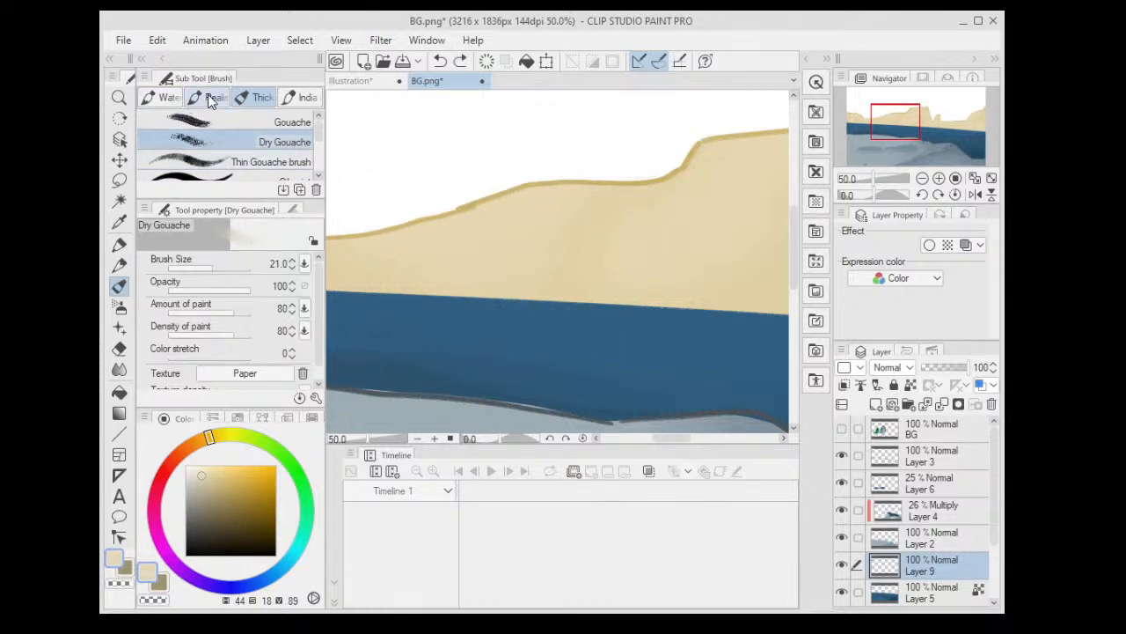
- Set up the Running color edge watercolor brush with a brush density of 100 and white as the drawing colour
click(167, 98)
click(225, 173)
drag(405, 278, 573, 304)
key(ctrl+z)
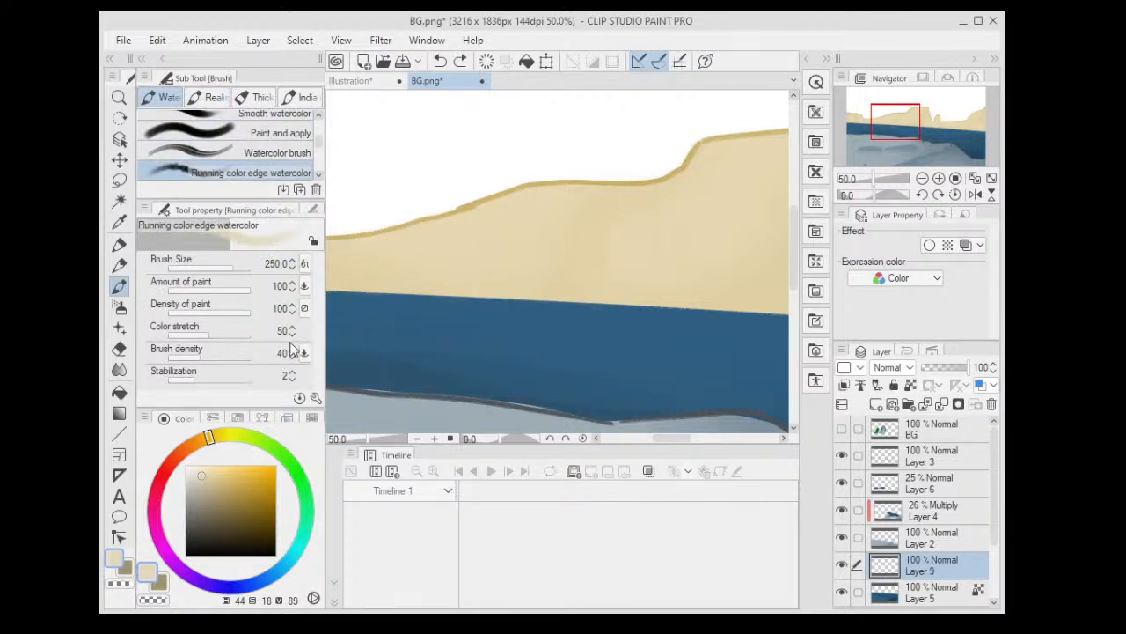
drag(209, 361, 251, 353)
mouse_move(343, 299)
mouse_down()
mouse_move(414, 297)
mouse_move(503, 264)
mouse_up()
key(ctrl+minus)
key(ctrl+z)
click(187, 467)
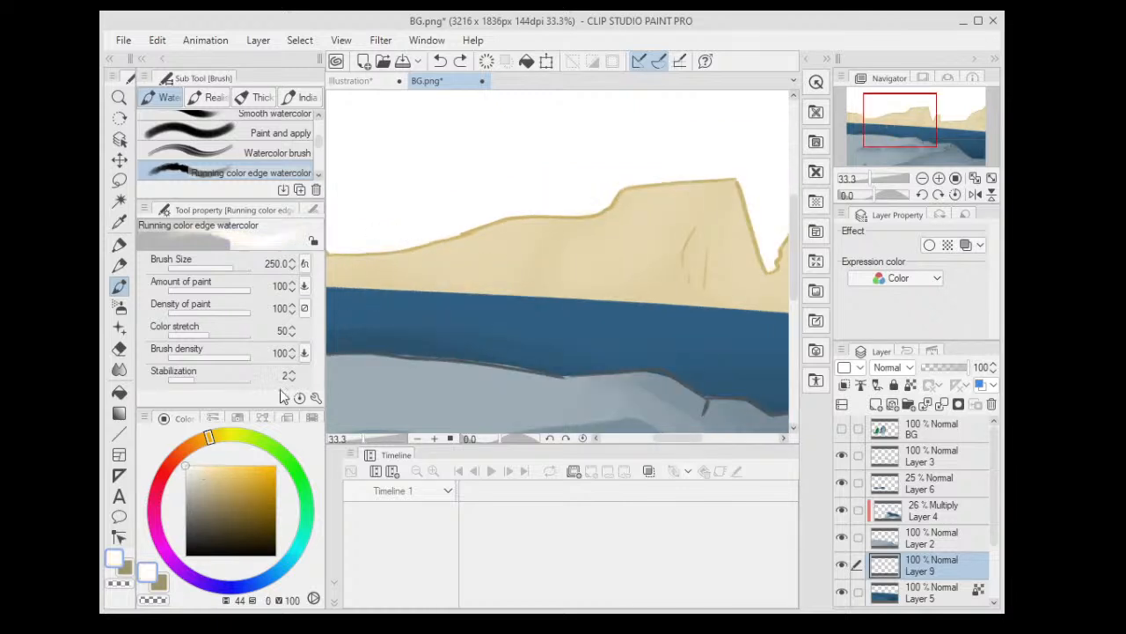
- Try a white watercolor stroke along the waterline beneath the cliffs, and undo it
drag(401, 299, 616, 290)
key(ctrl+minus)
key(ctrl+minus)
key(ctrl+minus)
key(ctrl+minus)
key(ctrl+z)
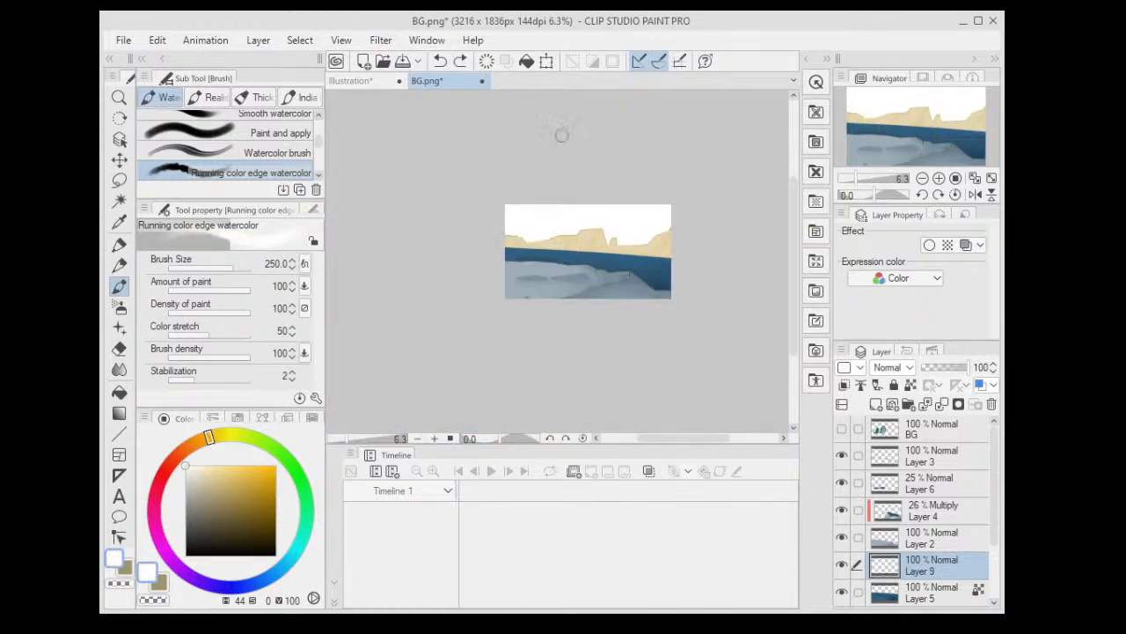
- Reduce the Running color edge watercolor brush to size 70 for work along the waterline
drag(561, 133, 512, 307)
scroll(512, 308, up, 6)
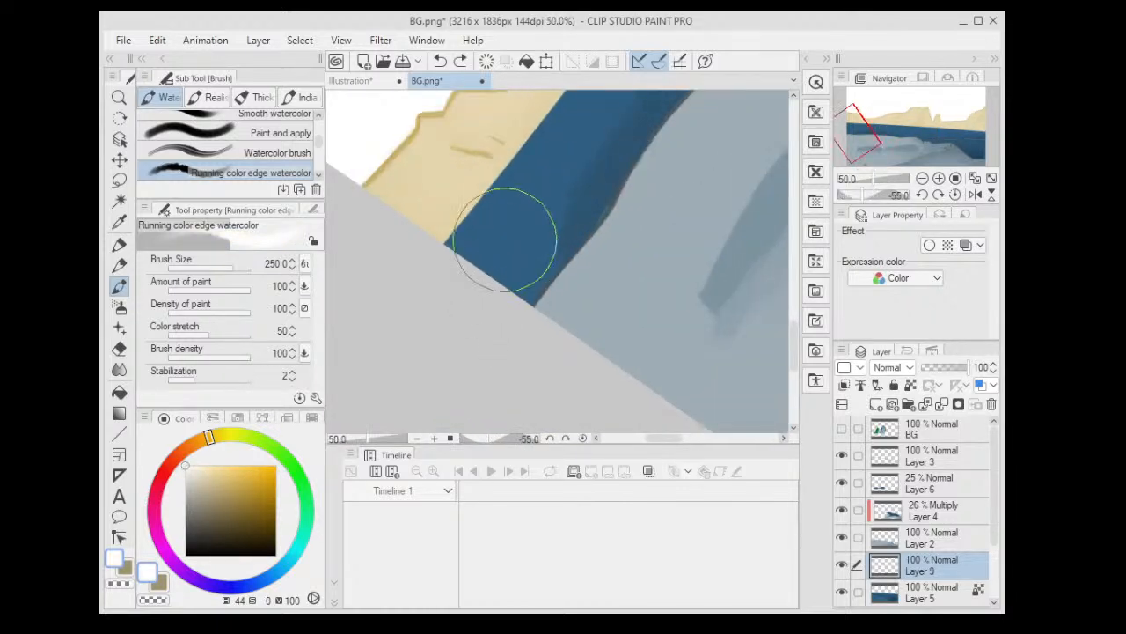
key(bracketleft)
key(bracketleft)
key(bracketleft)
key(bracketleft)
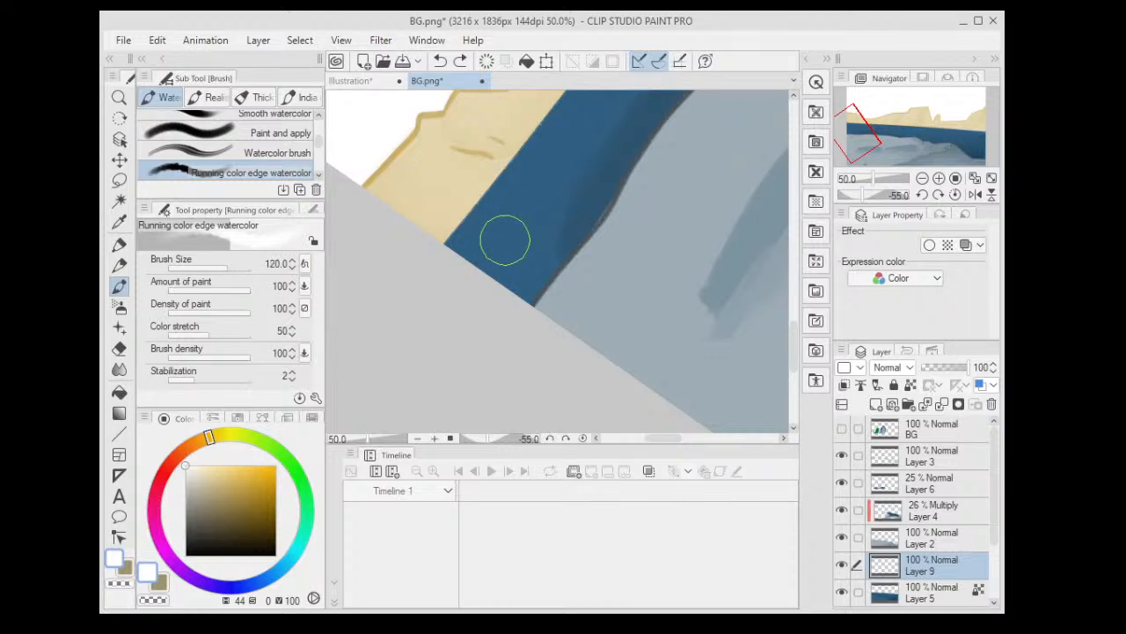
scroll(504, 240, down, 1)
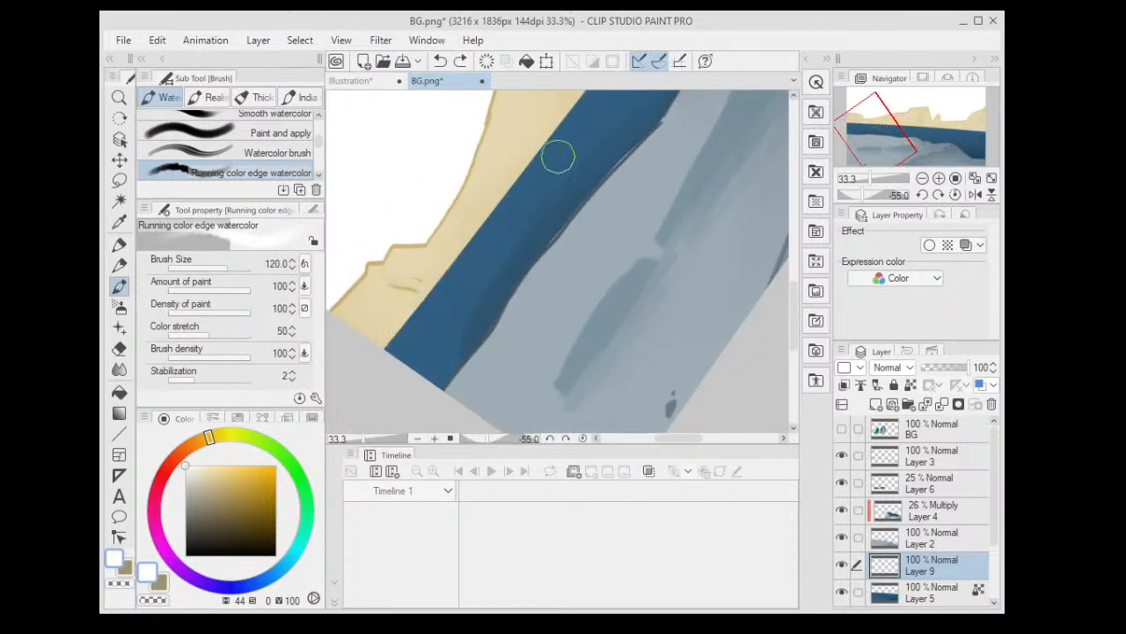
key(bracketleft)
key(bracketleft)
key(bracketleft)
- Paint a rough white foam line along the whole waterline where the sea meets the cliffs
drag(390, 329, 528, 171)
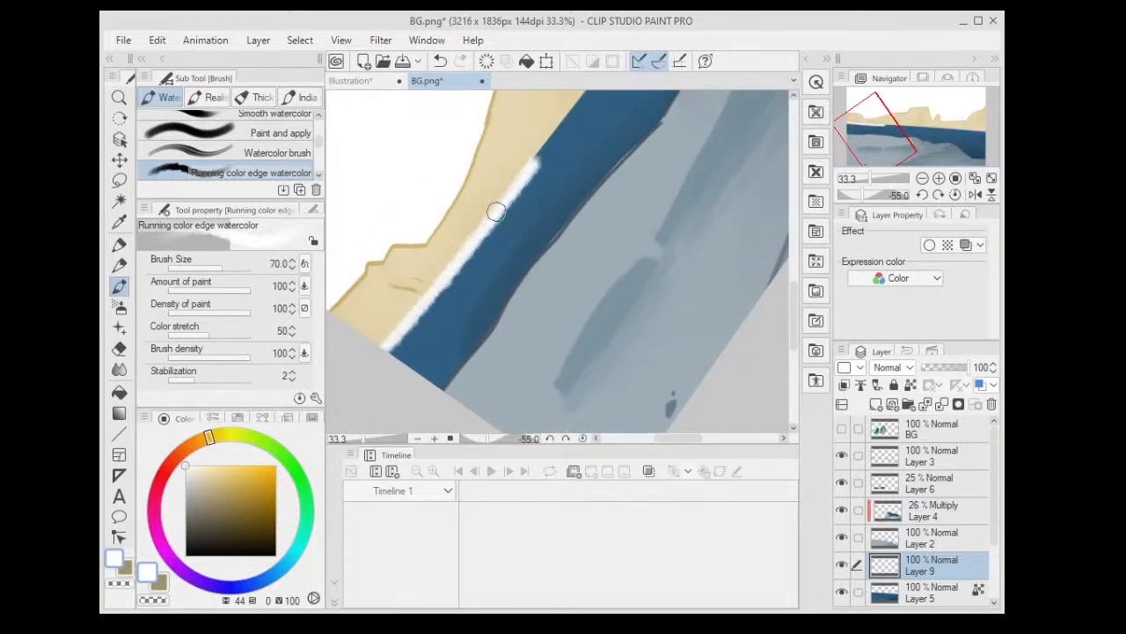
key(ctrl+z)
mouse_move(382, 351)
mouse_down()
mouse_move(546, 142)
mouse_move(567, 119)
mouse_up()
mouse_move(568, 119)
mouse_down()
mouse_move(426, 340)
mouse_move(461, 272)
mouse_move(572, 146)
mouse_up()
mouse_move(572, 145)
mouse_down()
mouse_move(478, 252)
mouse_move(483, 296)
mouse_move(482, 268)
mouse_move(535, 204)
mouse_up()
key(ctrl+z)
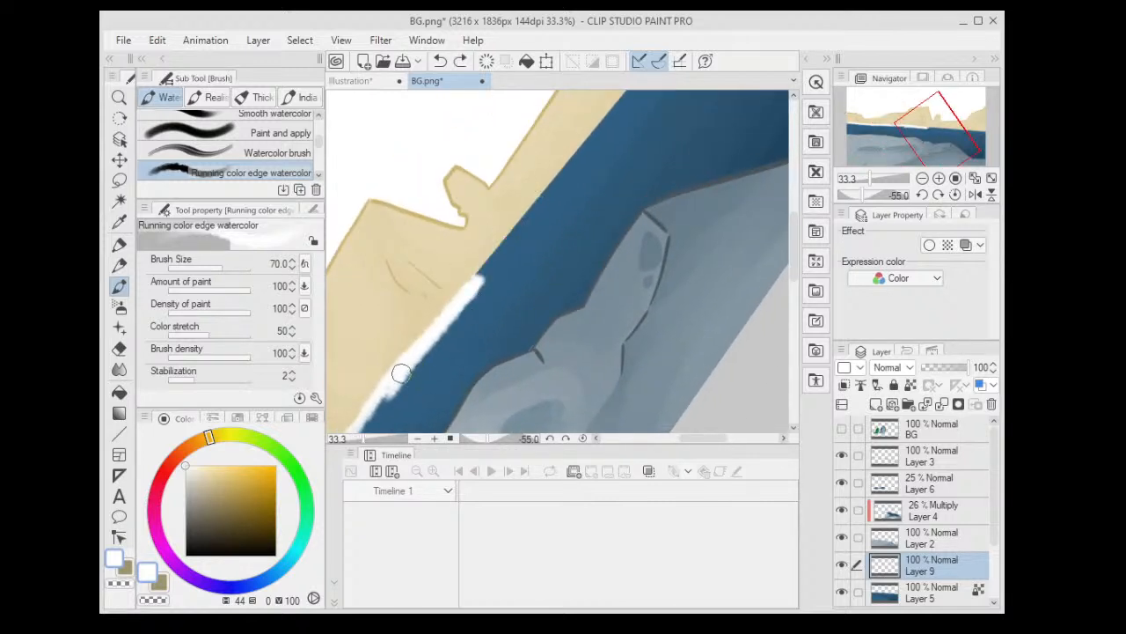
key(ctrl+z)
mouse_move(375, 397)
mouse_down()
mouse_move(500, 257)
mouse_move(440, 341)
mouse_move(482, 295)
mouse_move(630, 110)
mouse_up()
mouse_move(630, 110)
mouse_down()
mouse_move(446, 361)
mouse_move(651, 104)
mouse_up()
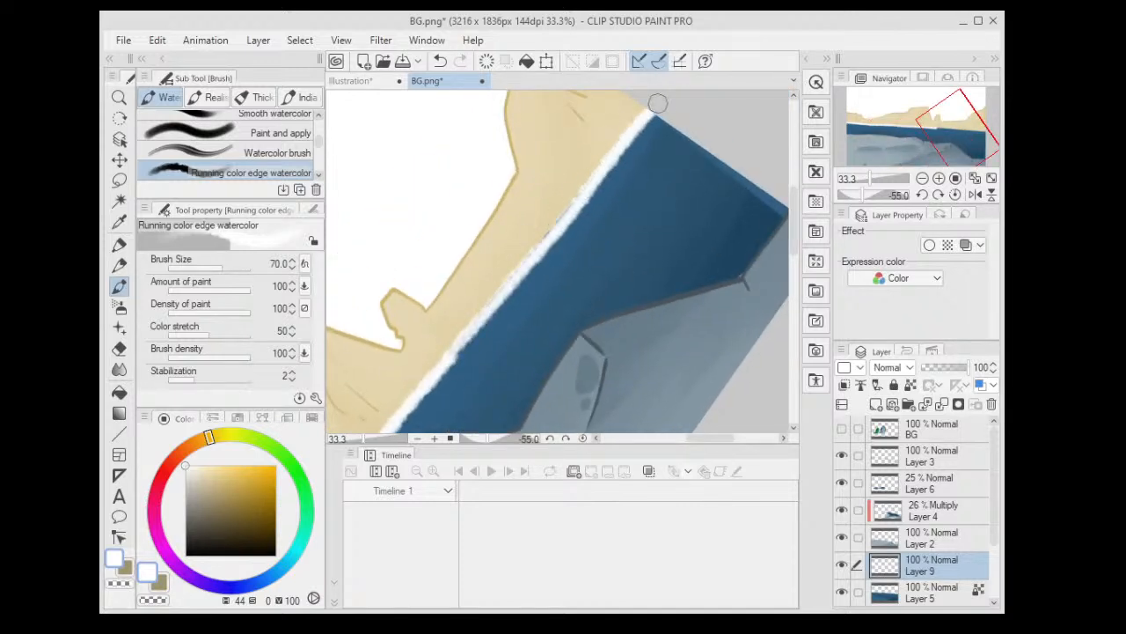
- Transform the foam line on Layer 9, stretching its height to 115%
key(ctrl+0)
key(ctrl+t)
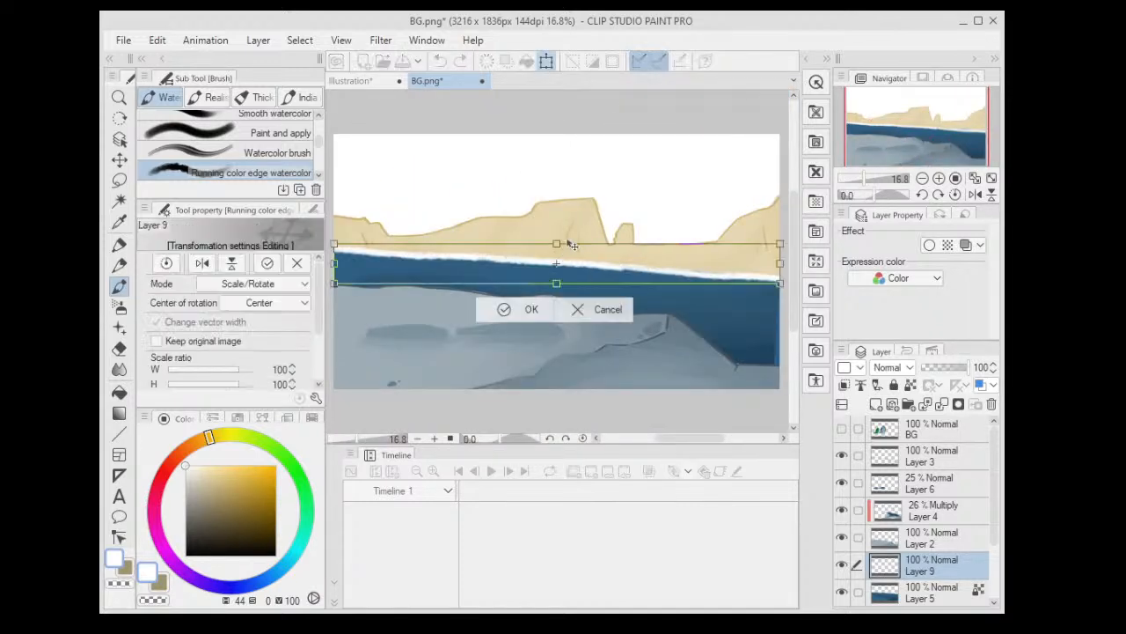
drag(557, 242, 596, 239)
drag(557, 286, 552, 286)
key(ctrl+t)
drag(554, 241, 554, 233)
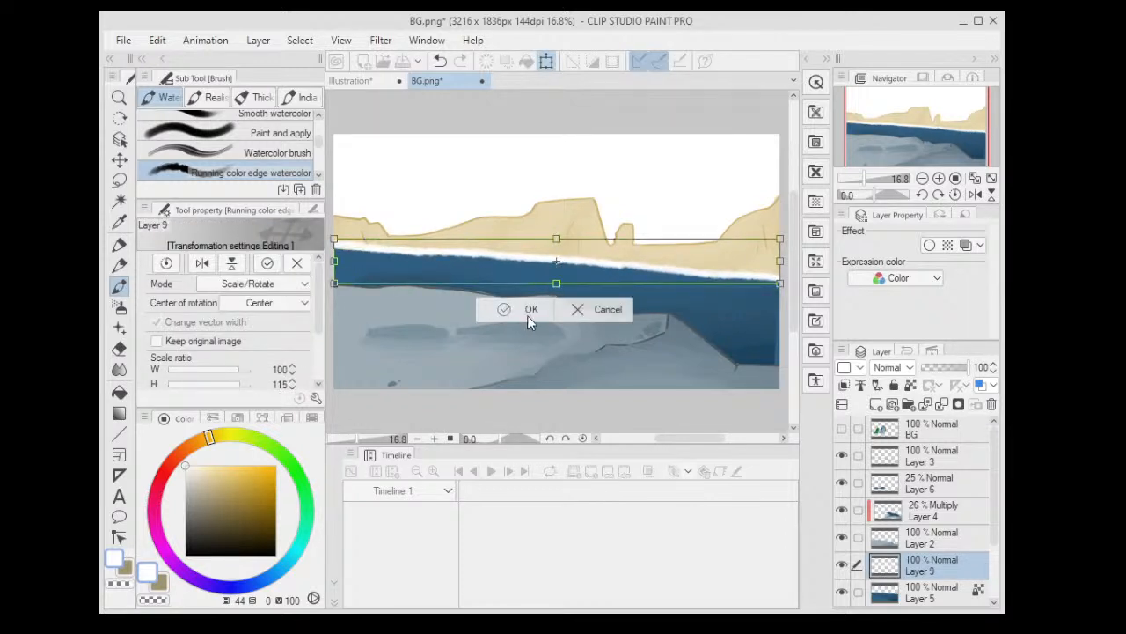
click(527, 313)
- Try extra white strokes on the open sea below the foam line, and undo them
key(ctrl+minus)
key(ctrl+minus)
key(ctrl+minus)
key(ctrl+plus)
key(ctrl+plus)
key(ctrl+plus)
key(ctrl+plus)
key(ctrl+plus)
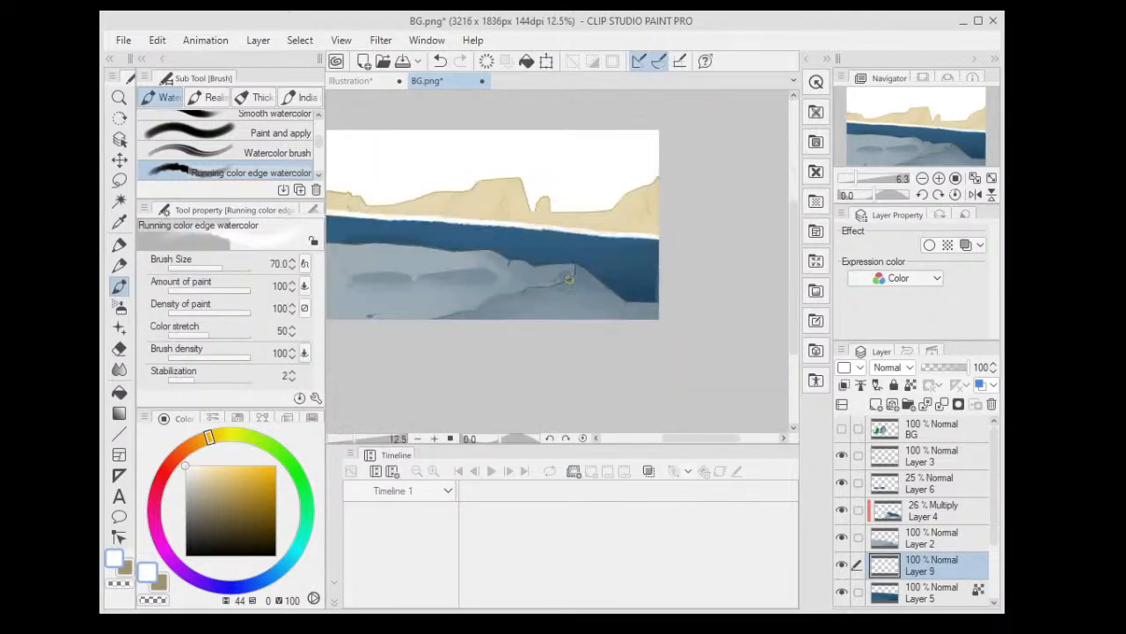
mouse_move(675, 219)
mouse_down()
mouse_move(596, 247)
mouse_move(704, 242)
mouse_up()
key(ctrl+z)
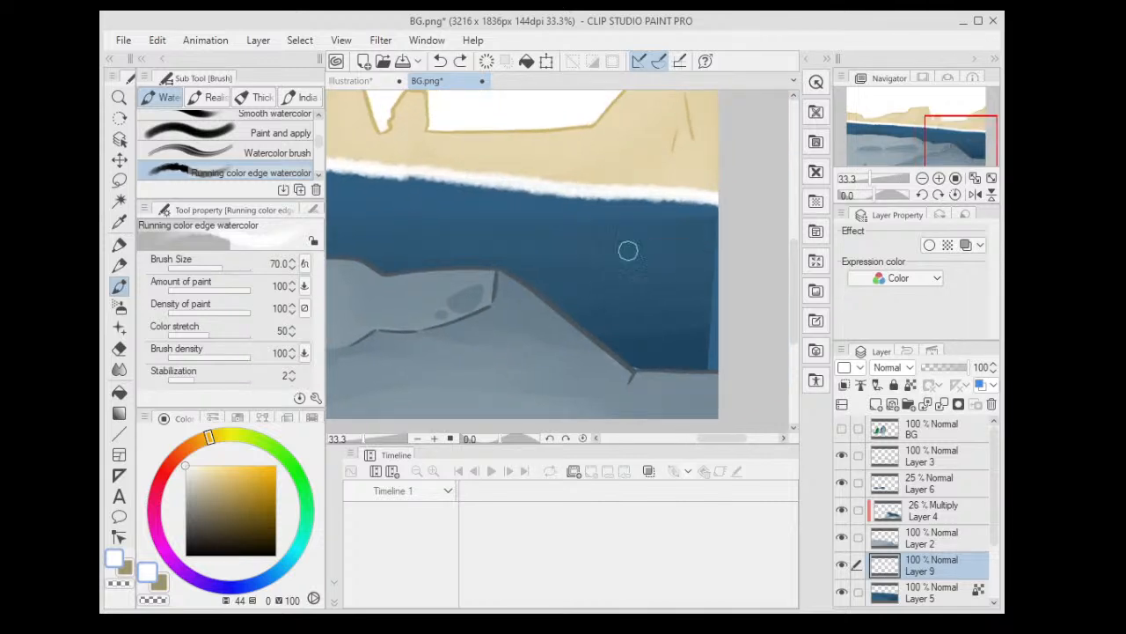
drag(628, 250, 663, 250)
key(ctrl+z)
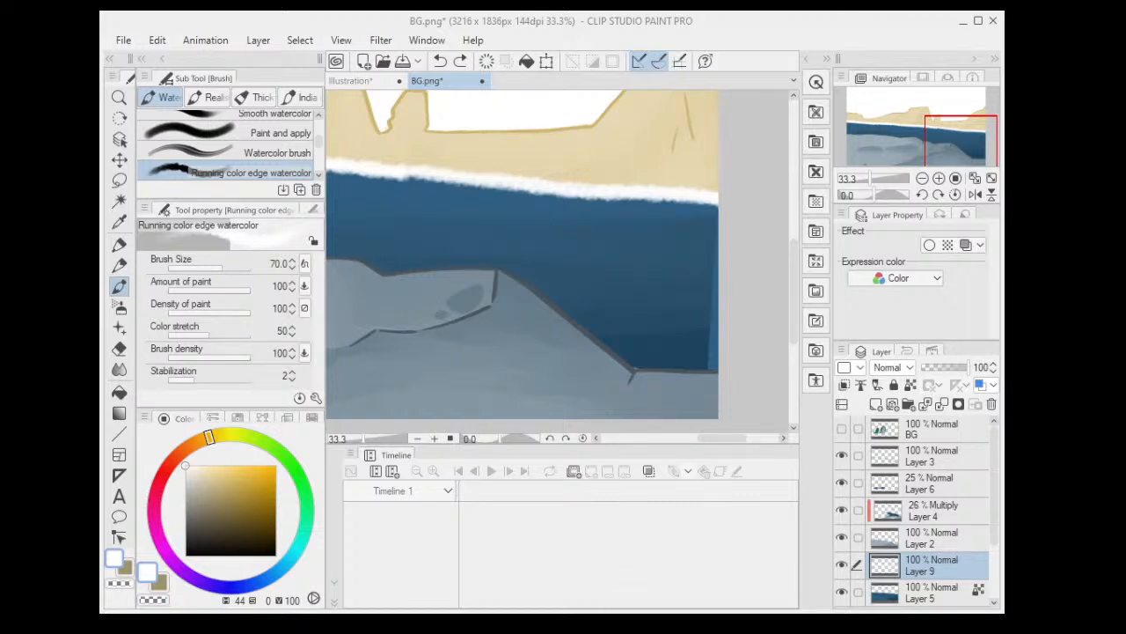
- Try a white stroke down the sea's right-hand edge above the rock, and undo it
scroll(558, 291, down, 7)
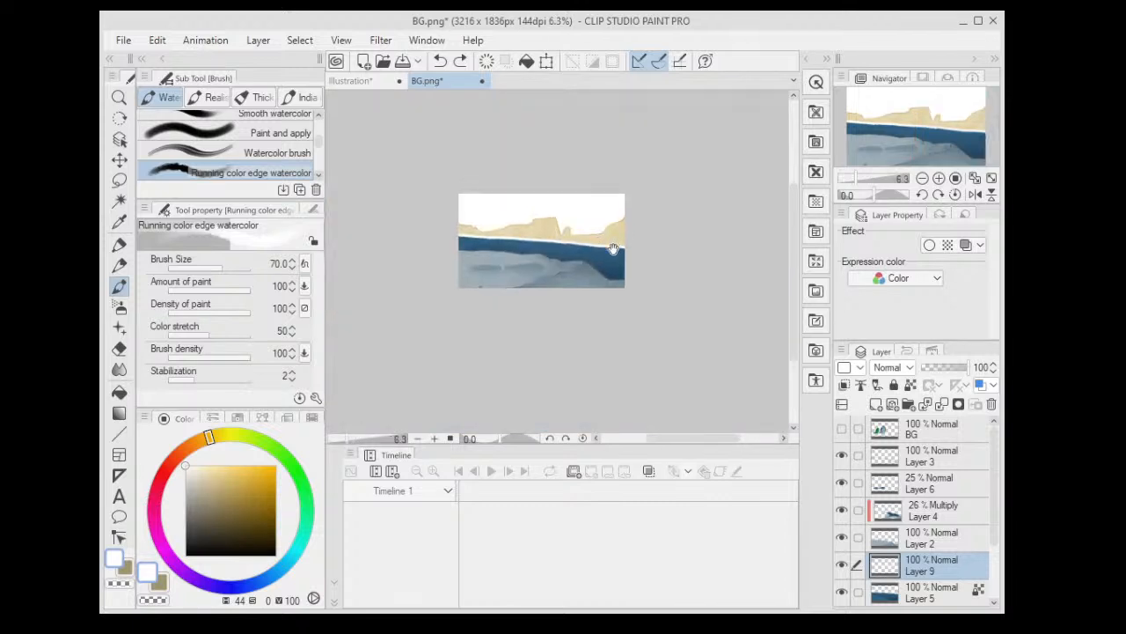
scroll(613, 249, up, 7)
mouse_move(601, 259)
mouse_down()
mouse_move(595, 396)
mouse_move(609, 284)
mouse_up()
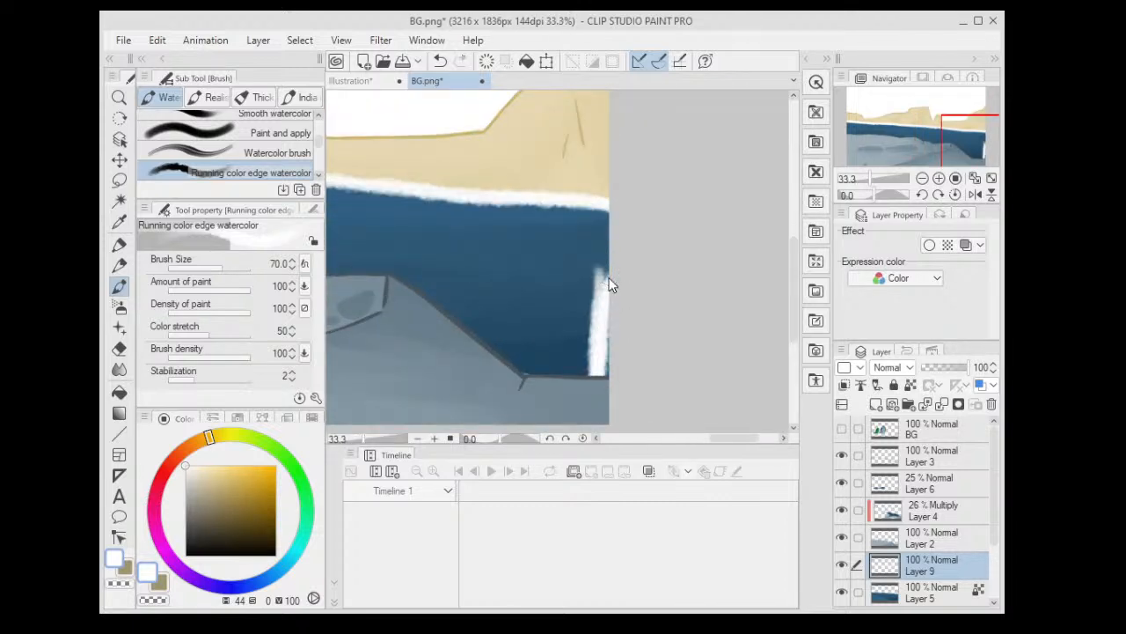
key(ctrl+z)
- Examine the white foam line along the waterline, both in the whole picture and up close
scroll(626, 205, down, 3)
drag(580, 199, 724, 264)
key(minus)
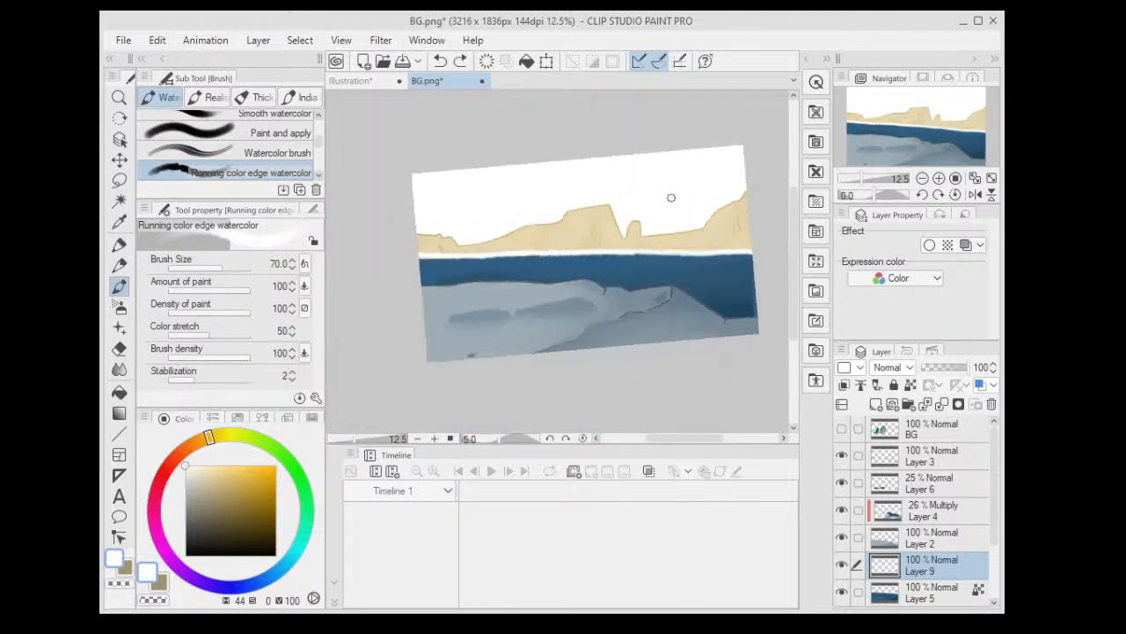
key(minus)
key(minus)
key(minus)
key(minus)
key(minus)
key(minus)
key(minus)
drag(636, 211, 529, 292)
scroll(578, 256, up, 4)
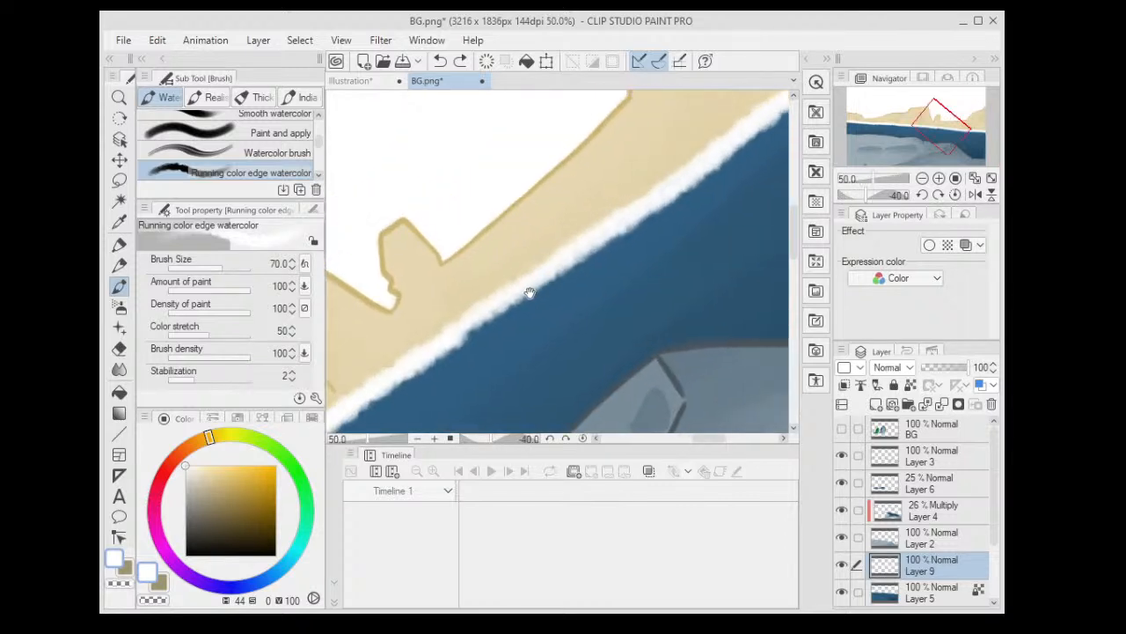
scroll(615, 214, down, 2)
- Duplicate the foam line of Layer 9 onto itself and merge the copy down into Layer 9
key(ctrl+a)
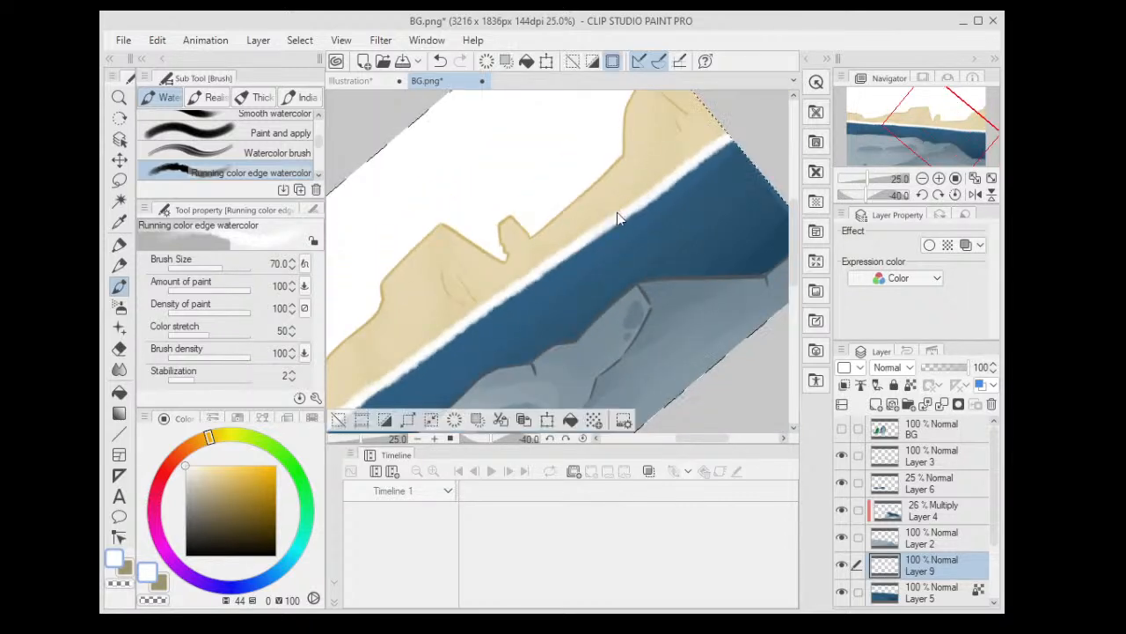
key(ctrl+c)
key(ctrl+v)
scroll(617, 212, down, 4)
key(asciicircum)
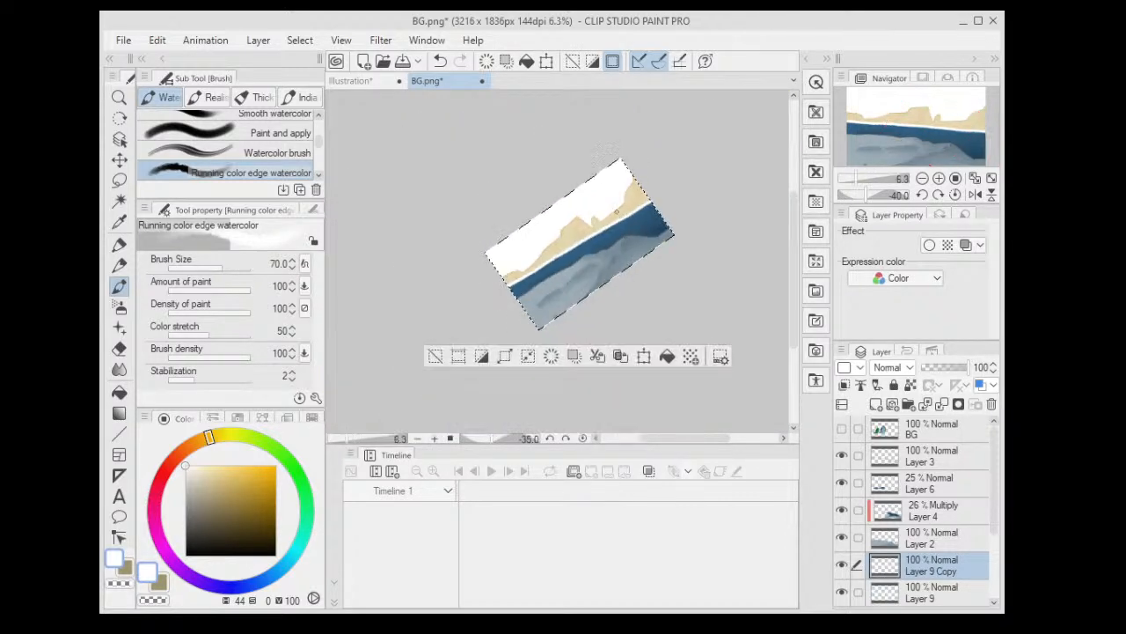
key(ctrl+d)
key(asciicircum)
key(asciicircum)
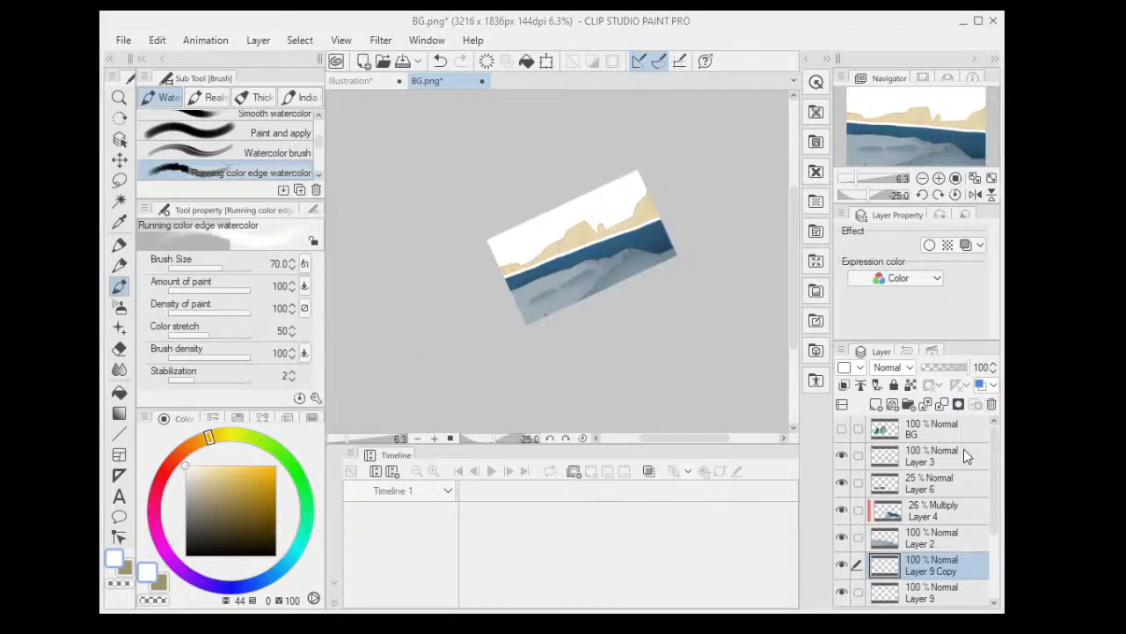
key(ctrl+e)
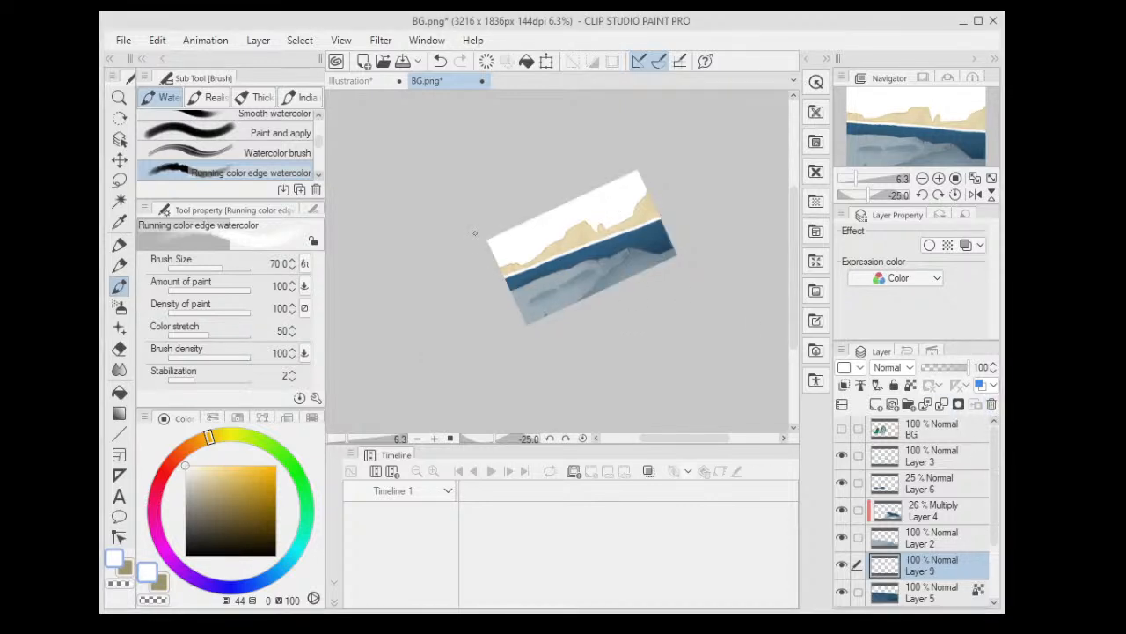
- Add a new layer between the foam line's Layer 9 and the sea's Layer 5, and select the Spray airbrush
click(935, 594)
click(876, 404)
scroll(570, 252, up, 4)
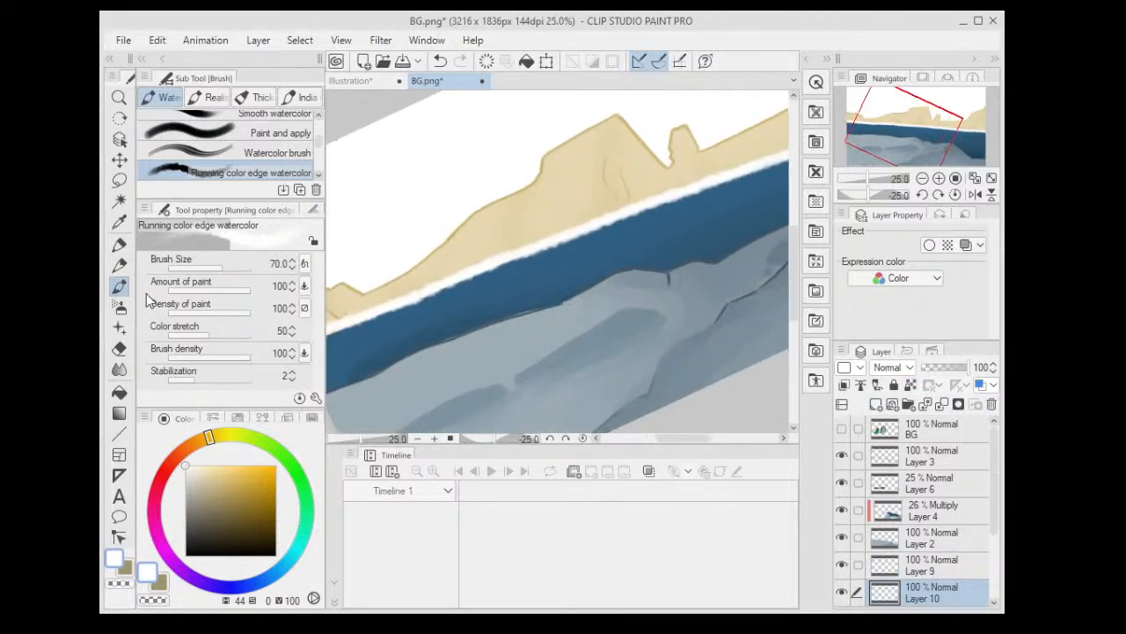
click(120, 305)
click(283, 151)
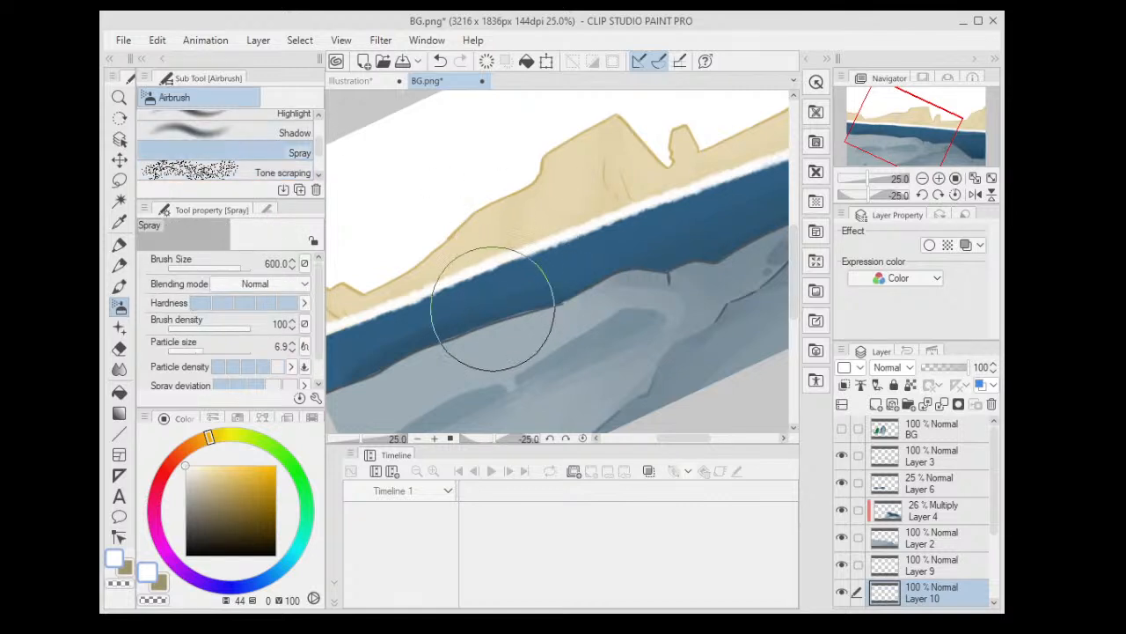
- Try clipping Layer 10 to the sea layer and spraying white specks along the waterline at brush size 300, and undo it
mouse_move(421, 310)
mouse_down()
mouse_move(543, 260)
mouse_move(390, 307)
mouse_up()
scroll(390, 308, down, 2)
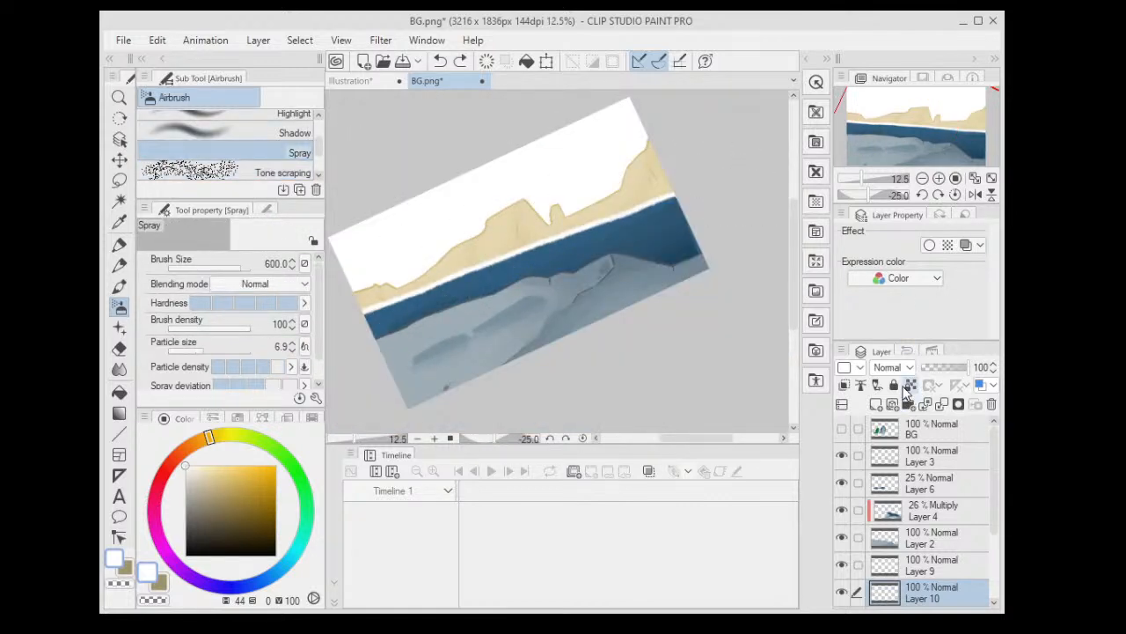
click(845, 385)
key([)
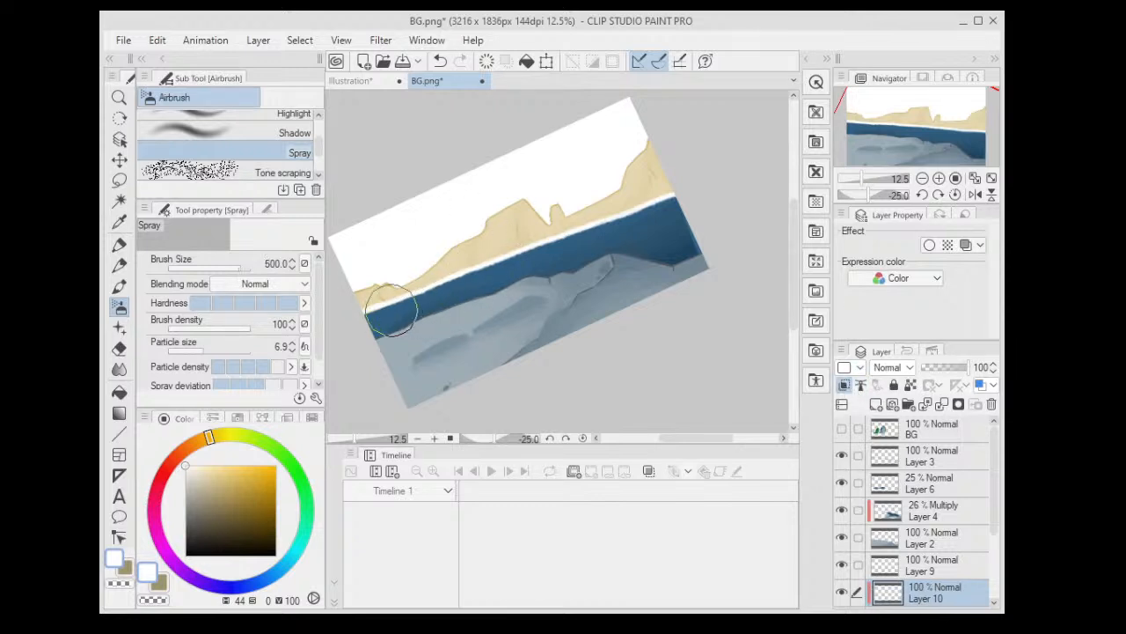
key([)
key([)
mouse_move(395, 302)
mouse_down()
mouse_move(688, 194)
mouse_move(406, 295)
mouse_up()
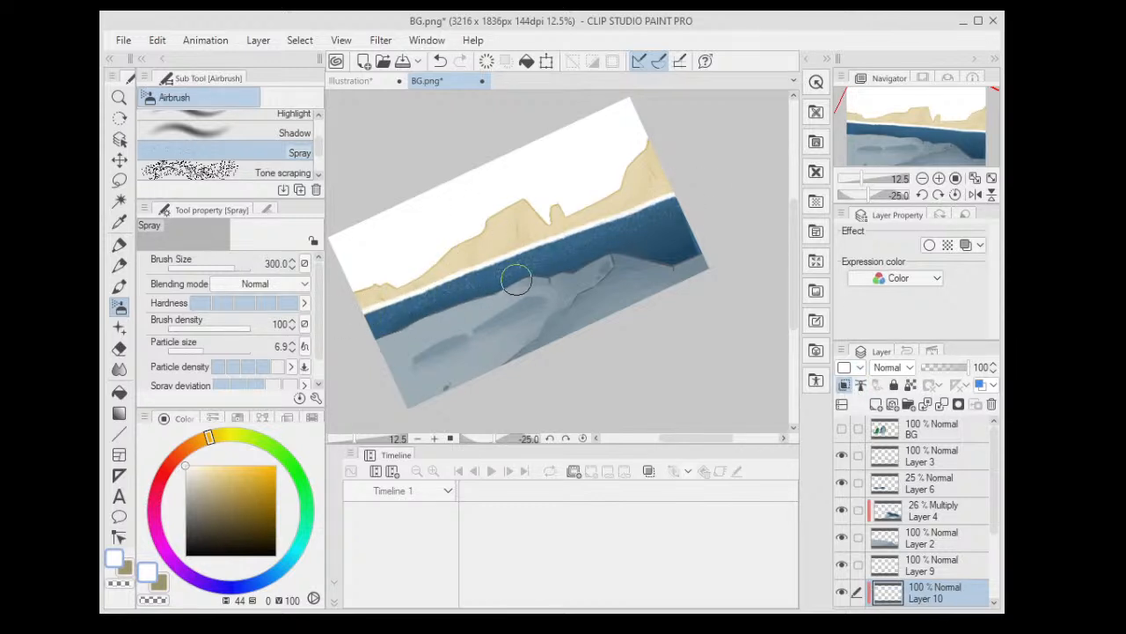
key(bracketright)
key(bracketright)
key(ctrl+z)
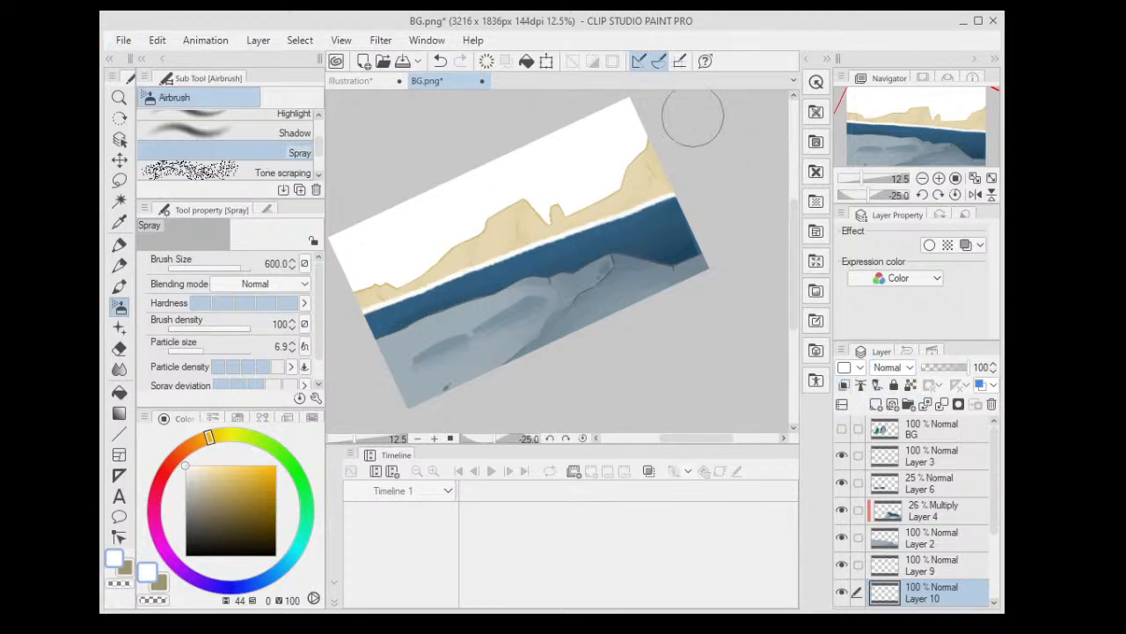
- Spray white specks along the middle and right part of the foam line with the brush size at 300
key(asciicircum)
key(asciicircum)
key(asciicircum)
scroll(604, 205, up, 4)
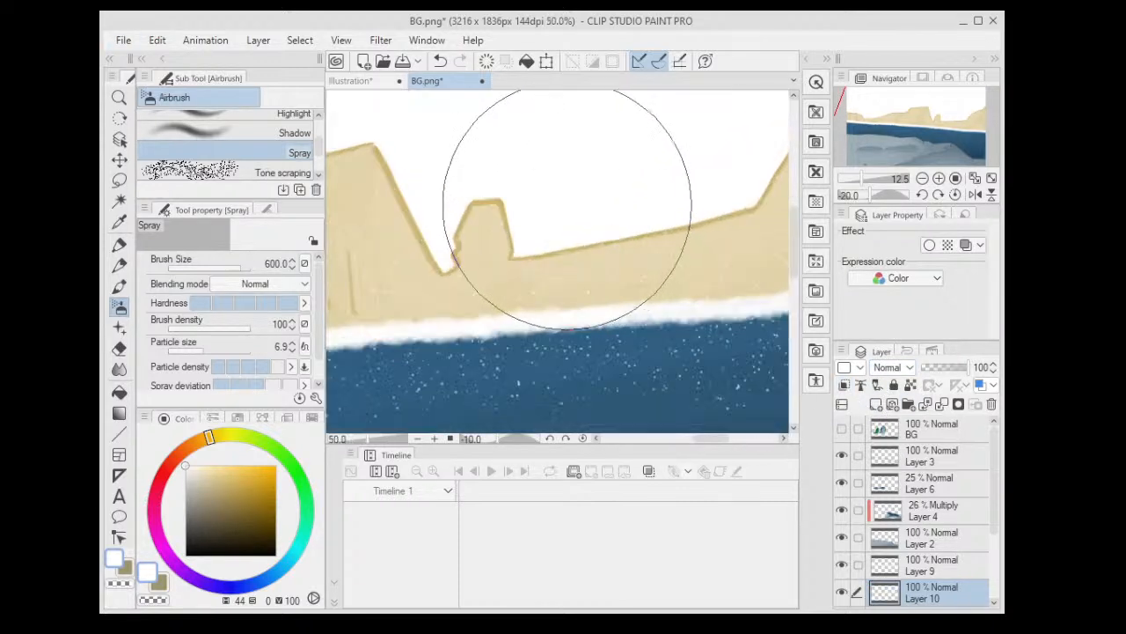
scroll(585, 201, down, 3)
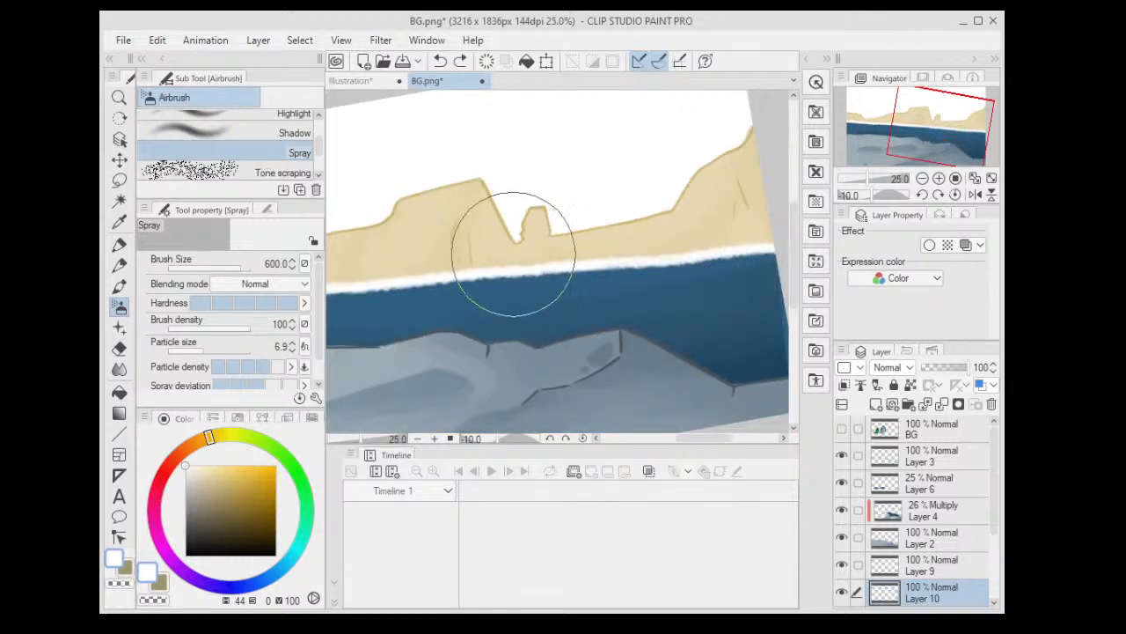
key(bracketleft)
key(bracketleft)
key(bracketleft)
drag(775, 243, 327, 294)
- Continue the white specks along the foam line to the picture's left edge, reducing the brush size to 200
drag(413, 287, 648, 281)
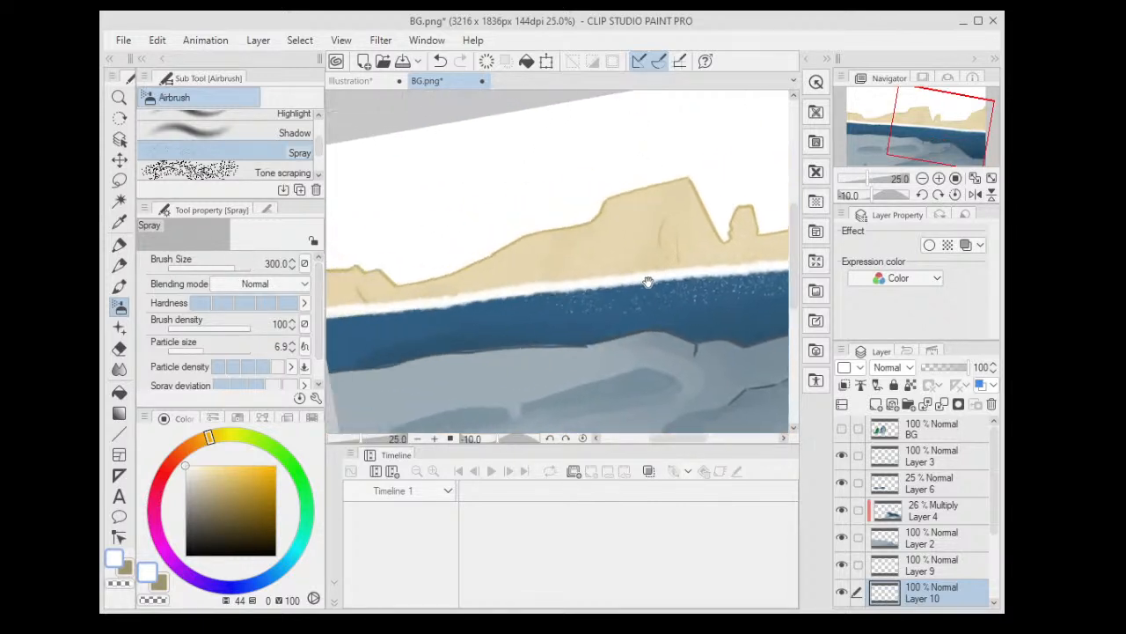
drag(475, 302, 528, 302)
key(bracketleft)
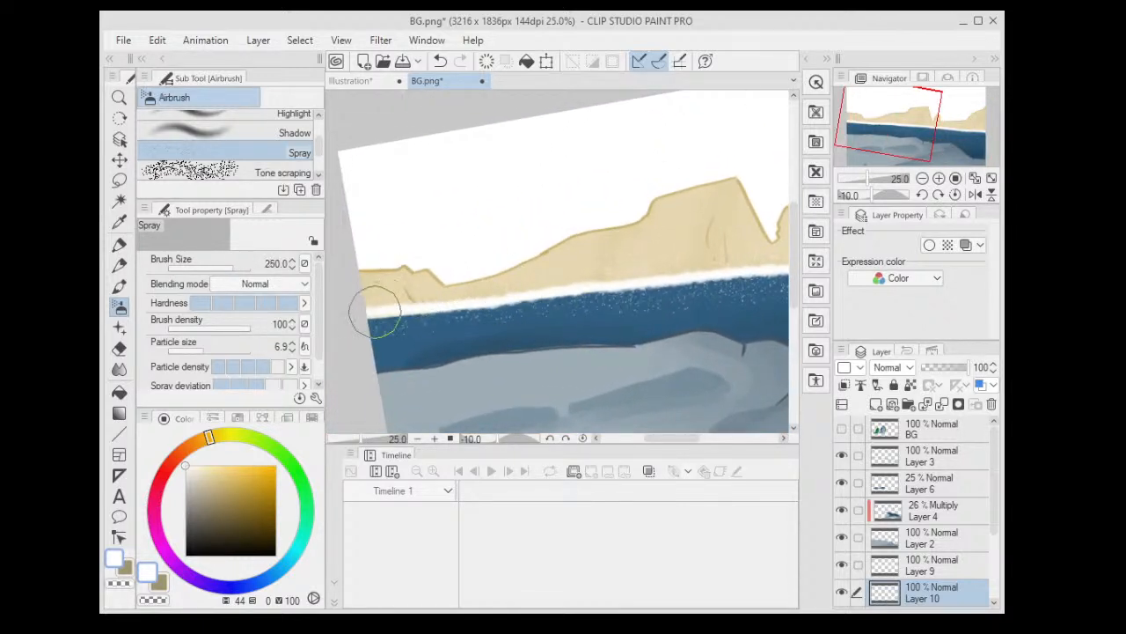
key(bracketleft)
mouse_move(374, 312)
mouse_down()
mouse_move(629, 259)
mouse_move(746, 253)
mouse_move(572, 295)
mouse_move(444, 305)
mouse_up()
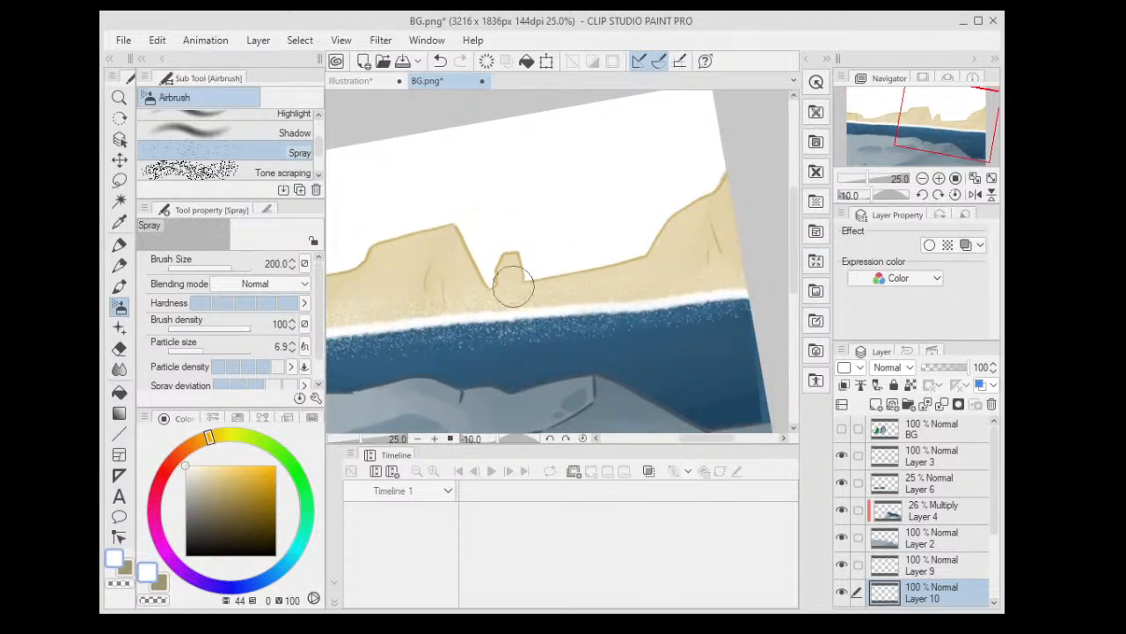
- Extend the specks along the shoreline to the picture's right edge and enlarge the Spray brush to 1200
key(bracketright)
key(bracketright)
key(bracketright)
key(bracketright)
key(bracketright)
key(bracketright)
key(bracketright)
key(bracketright)
key(bracketright)
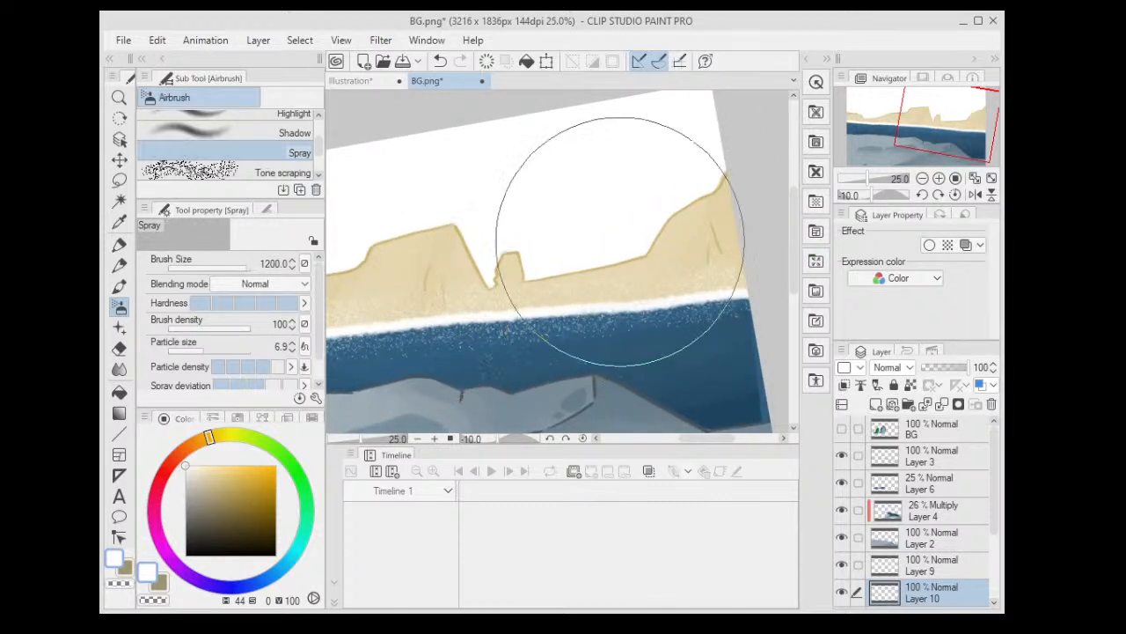
scroll(649, 189, down, 1)
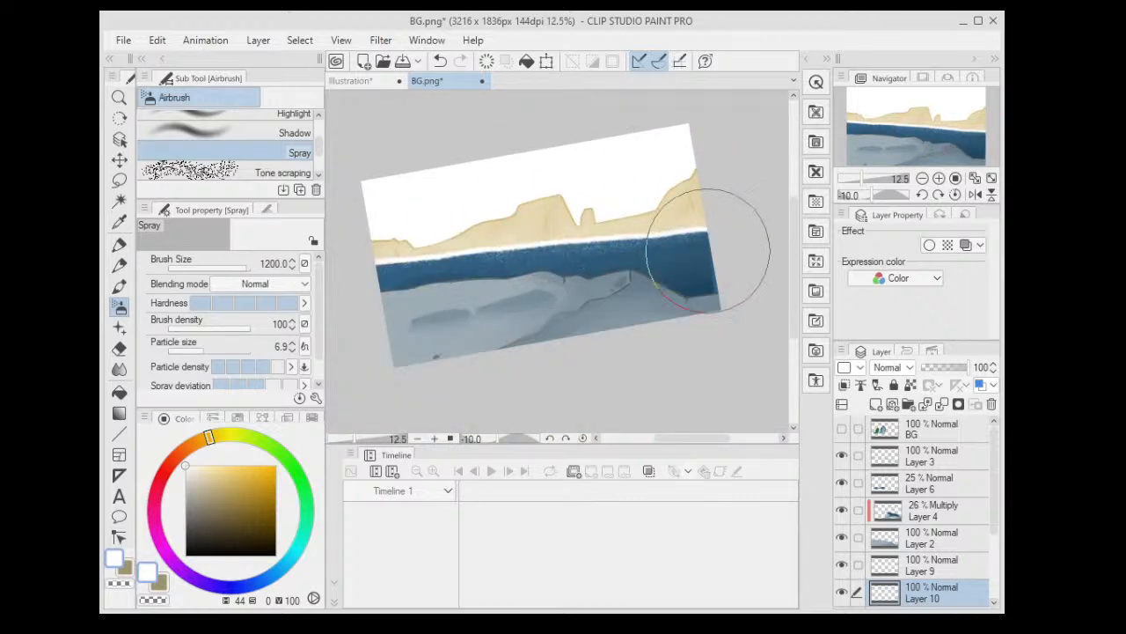
- Erase the white specks from the sea below the foam line with the Hard eraser at size 170, keeping those on the sand
key(e)
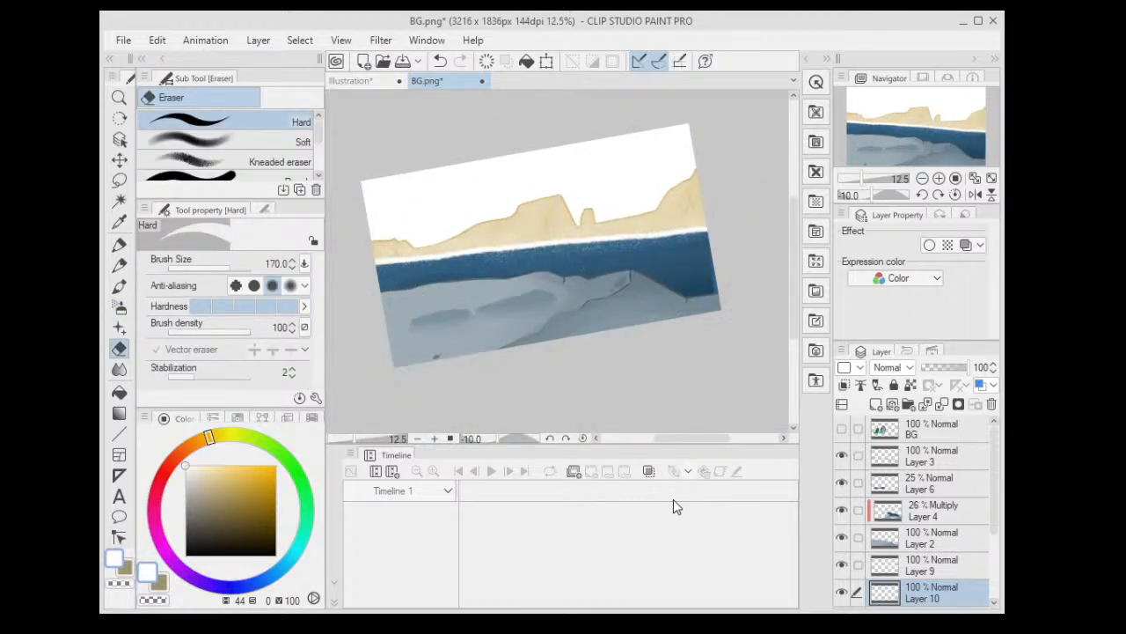
drag(553, 253, 689, 248)
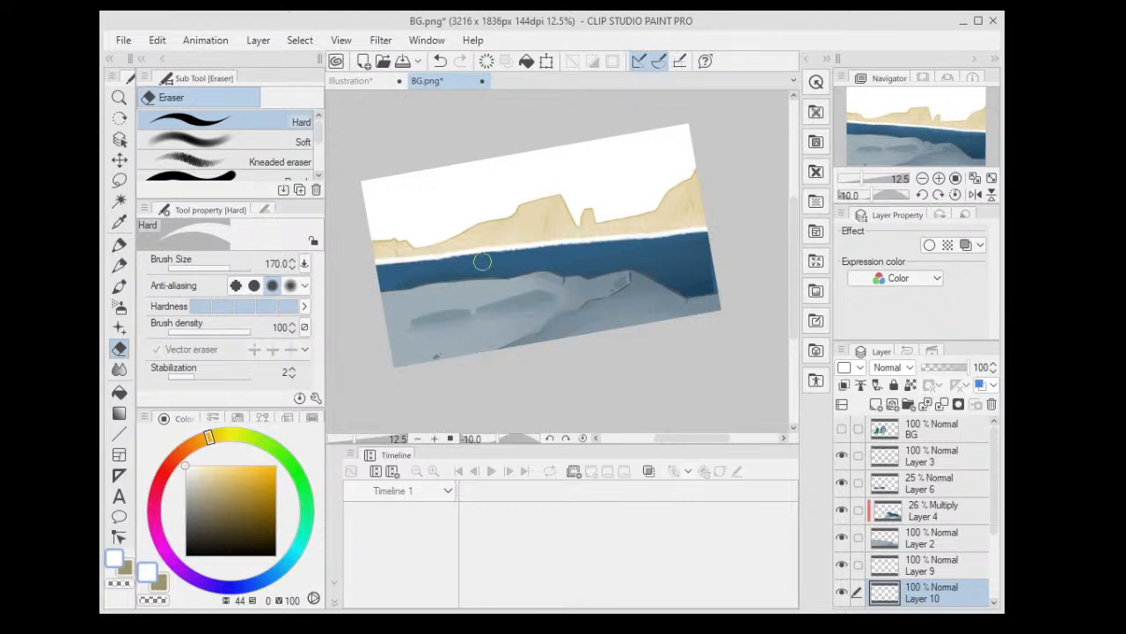
key(ctrl+0)
scroll(528, 230, up, 3)
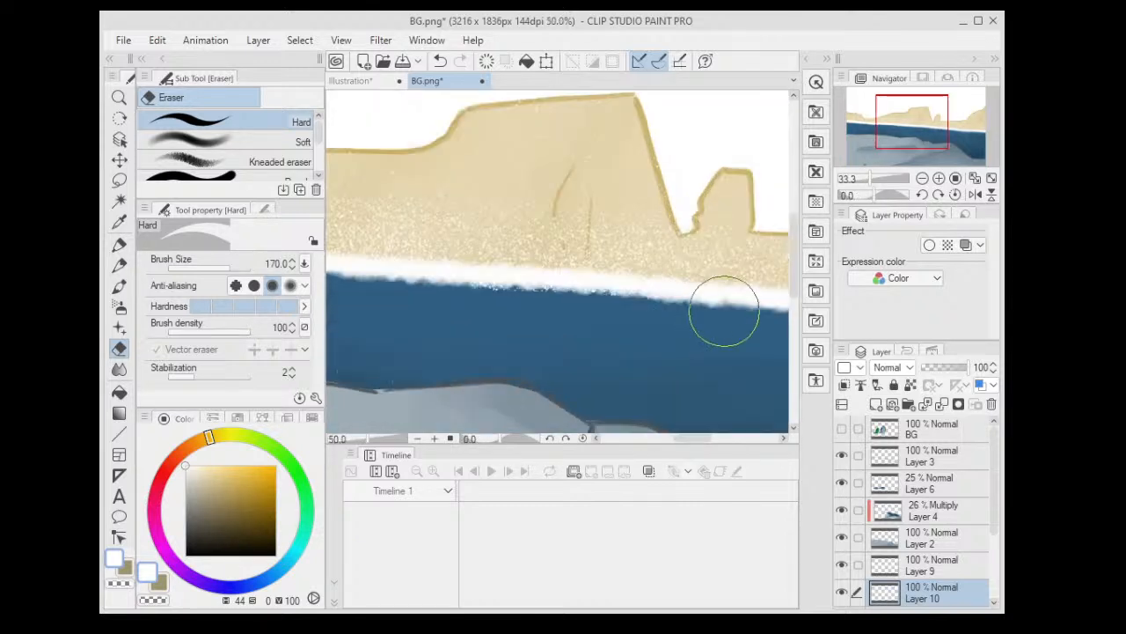
scroll(713, 304, up, 1)
drag(402, 300, 542, 294)
scroll(344, 273, down, 1)
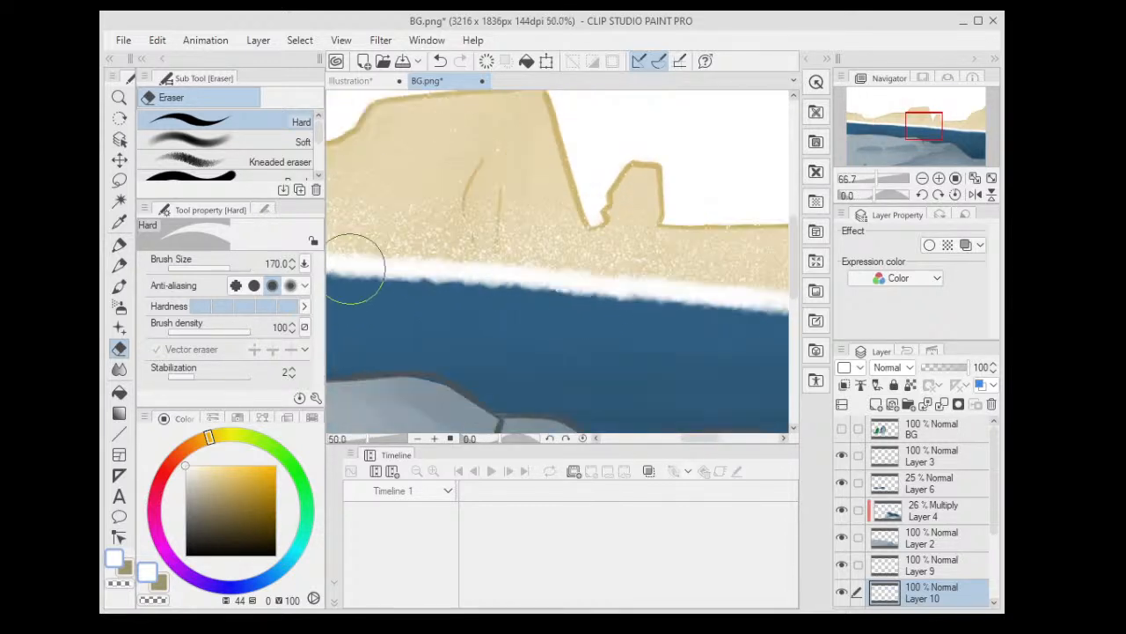
scroll(352, 268, down, 2)
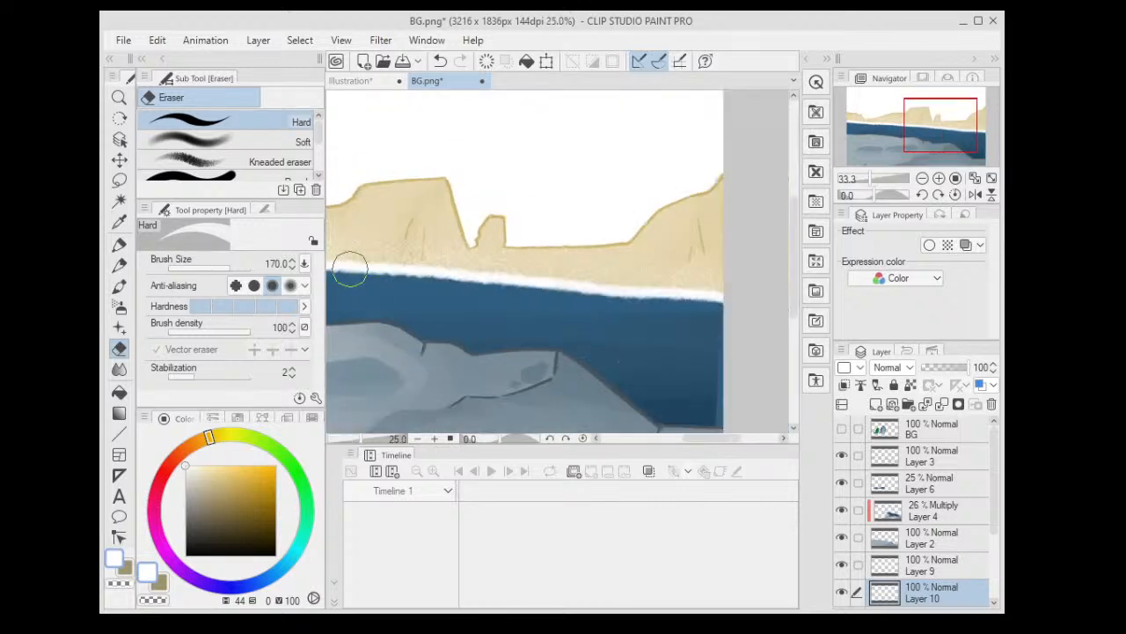
scroll(349, 268, down, 2)
scroll(405, 304, up, 3)
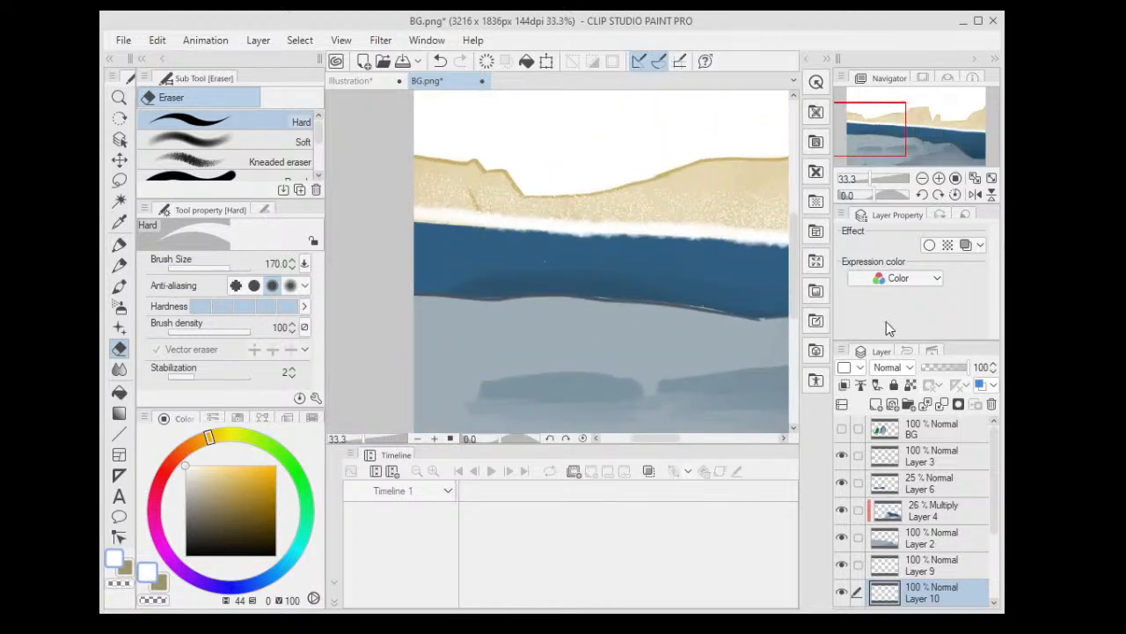
- Try the Add (Glow) blending mode at 14% opacity on the specks of Layer 10
click(892, 185)
click(888, 189)
drag(755, 189, 585, 238)
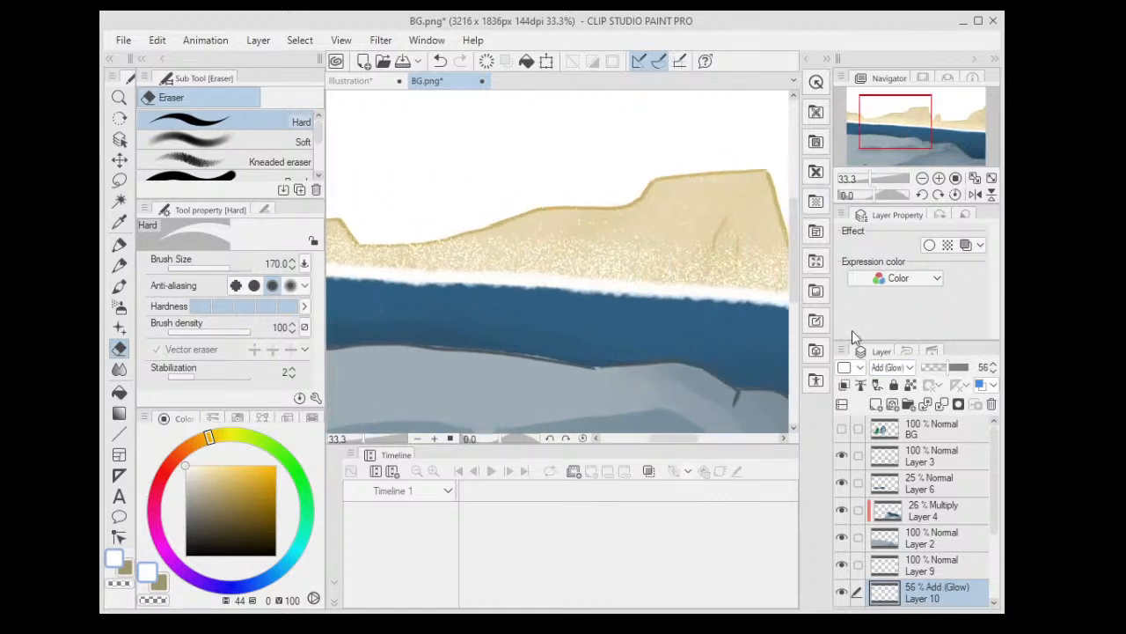
key(ctrl+plus)
key(ctrl+plus)
click(935, 368)
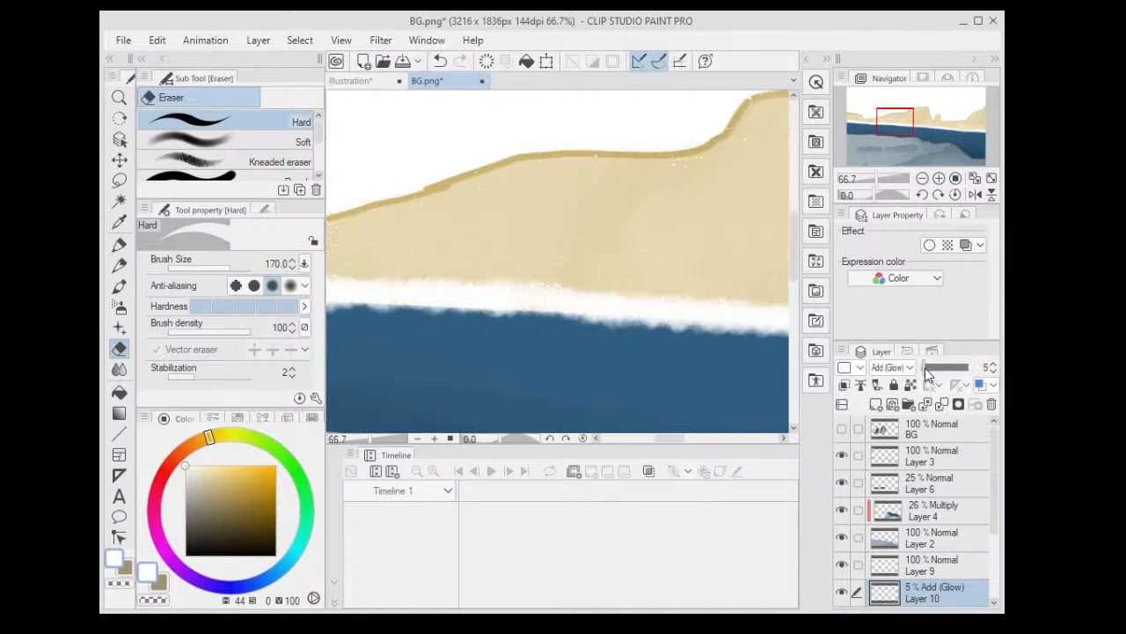
drag(926, 369, 918, 369)
scroll(790, 299, down, 1)
scroll(729, 226, down, 3)
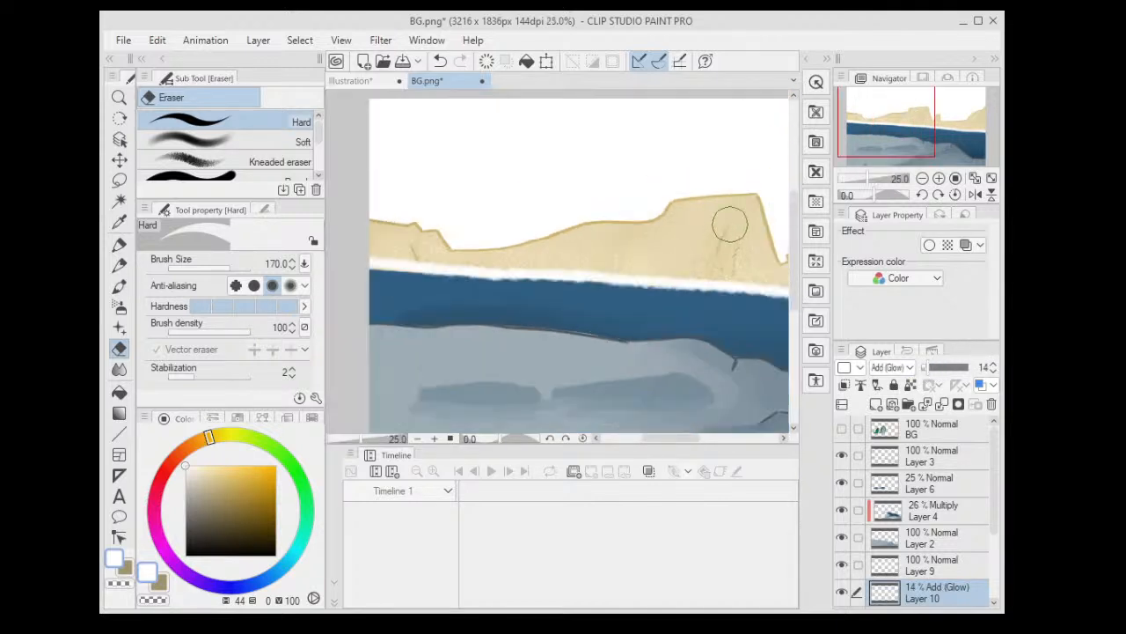
- Set Layer 10 to the Normal blending mode with 42% opacity
scroll(812, 322, up, 1)
key(ctrl+plus)
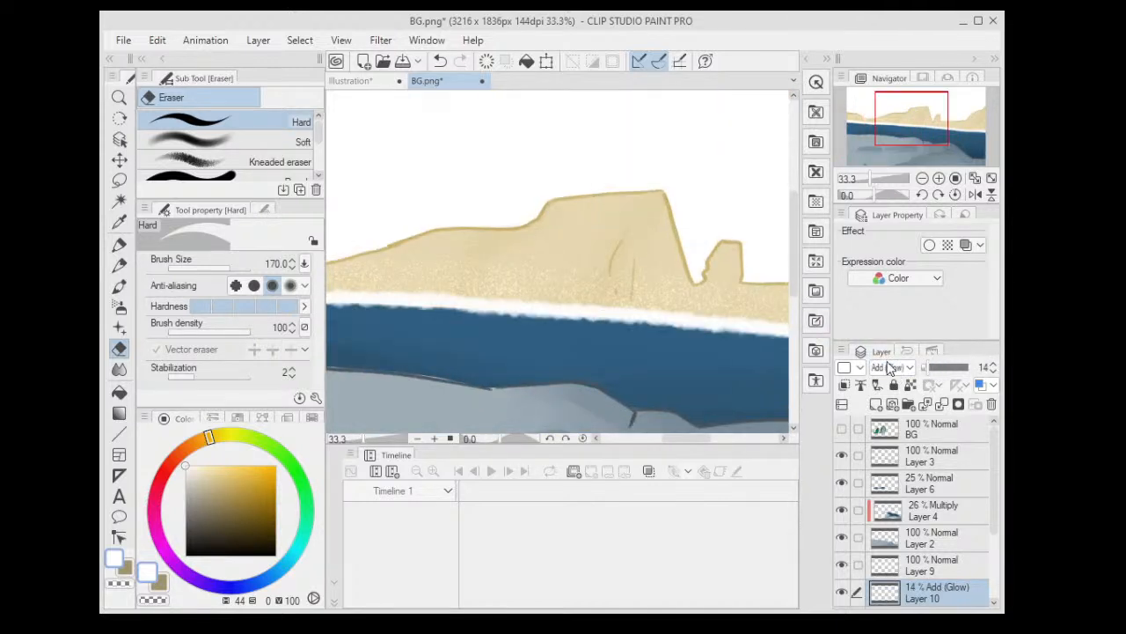
key(ctrl+plus)
key(ctrl+plus)
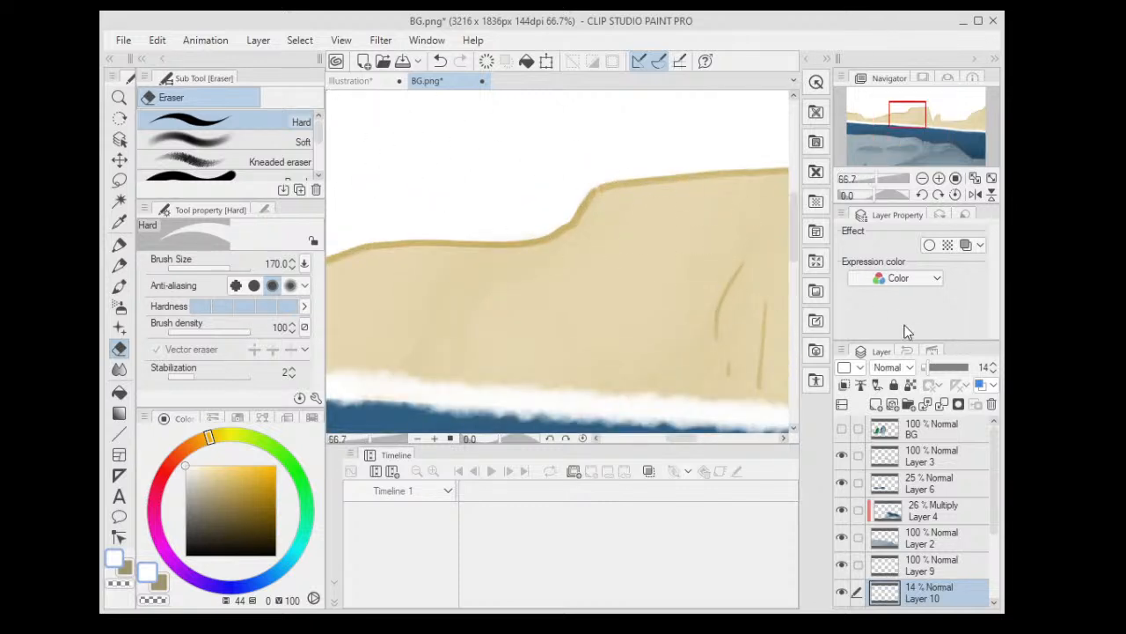
drag(935, 373, 947, 369)
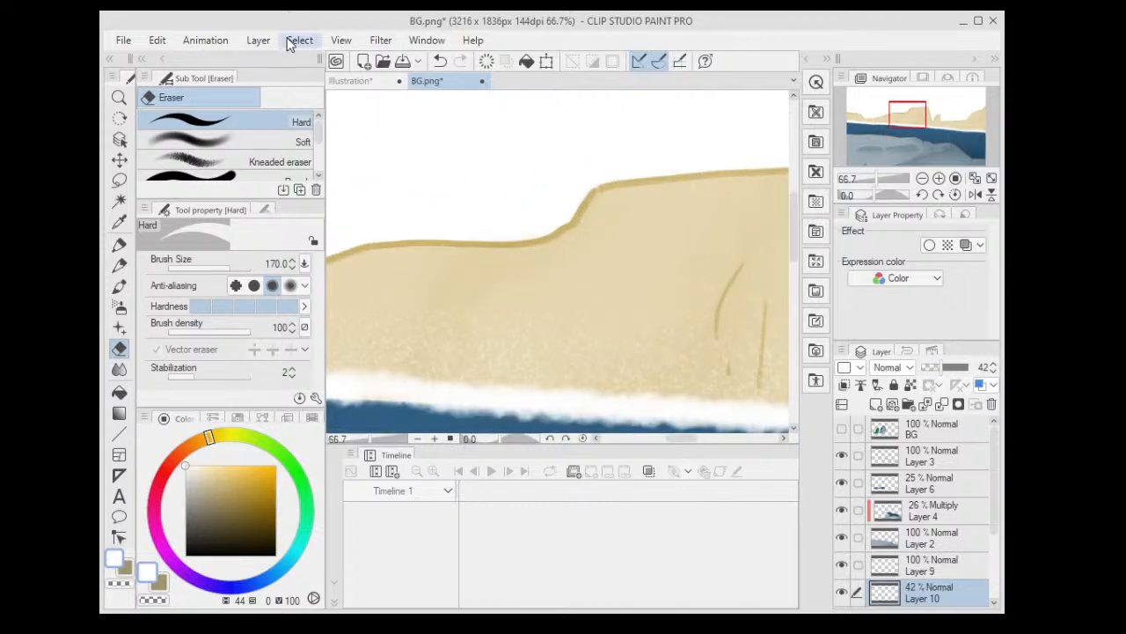
- Soften the white specks on Layer 10 with a filter and check them against the whole picture
click(376, 41)
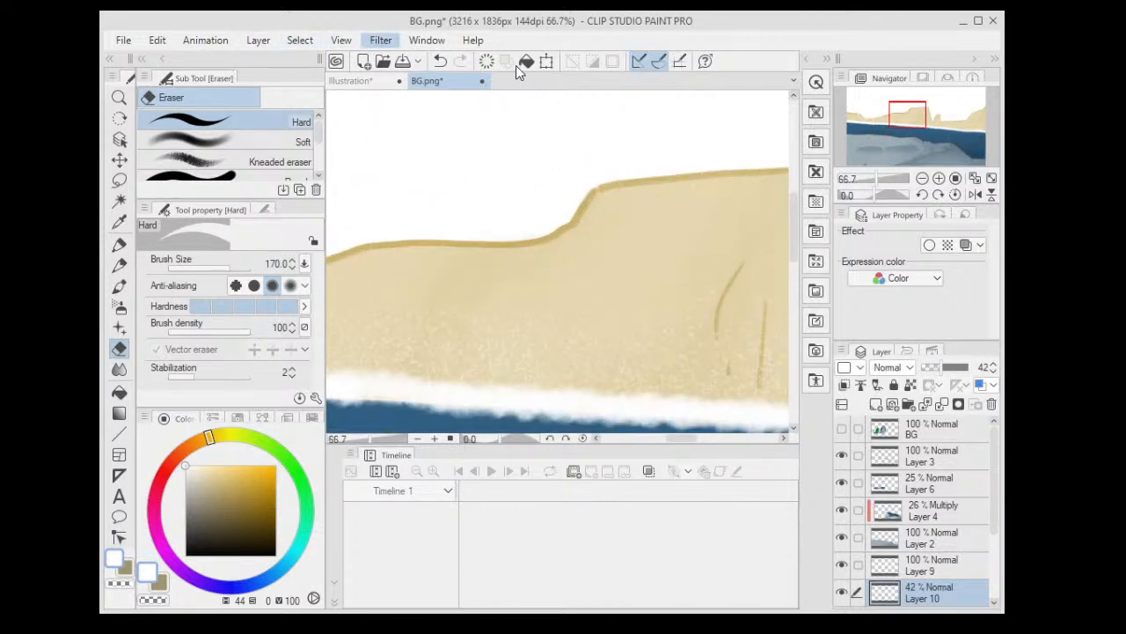
key(ctrl+plus)
key(ctrl+plus)
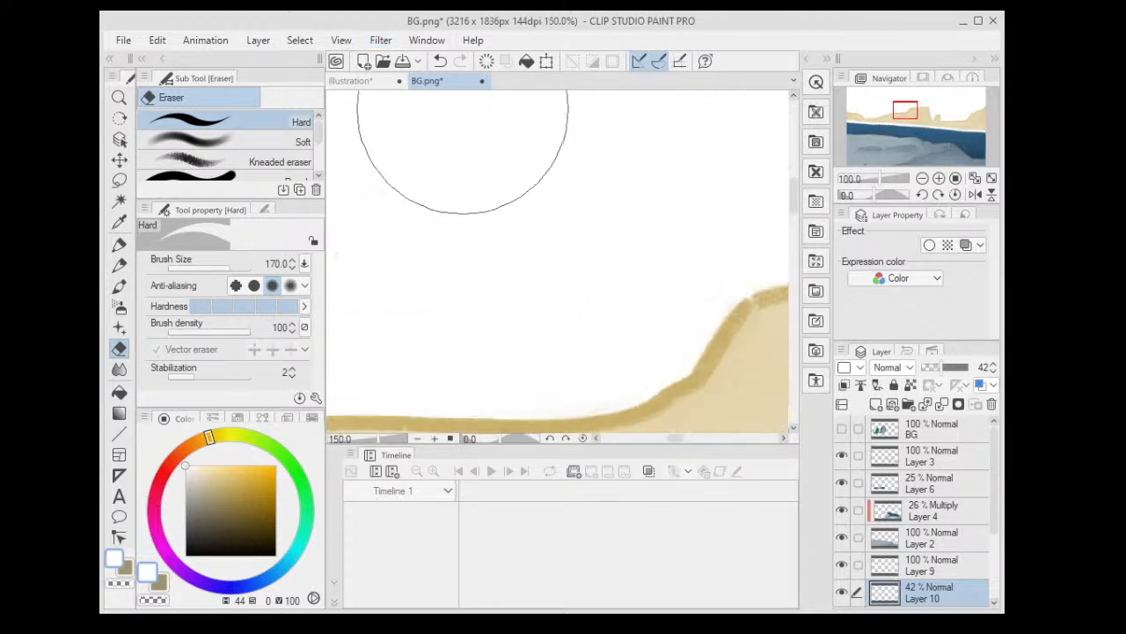
drag(563, 387, 380, 46)
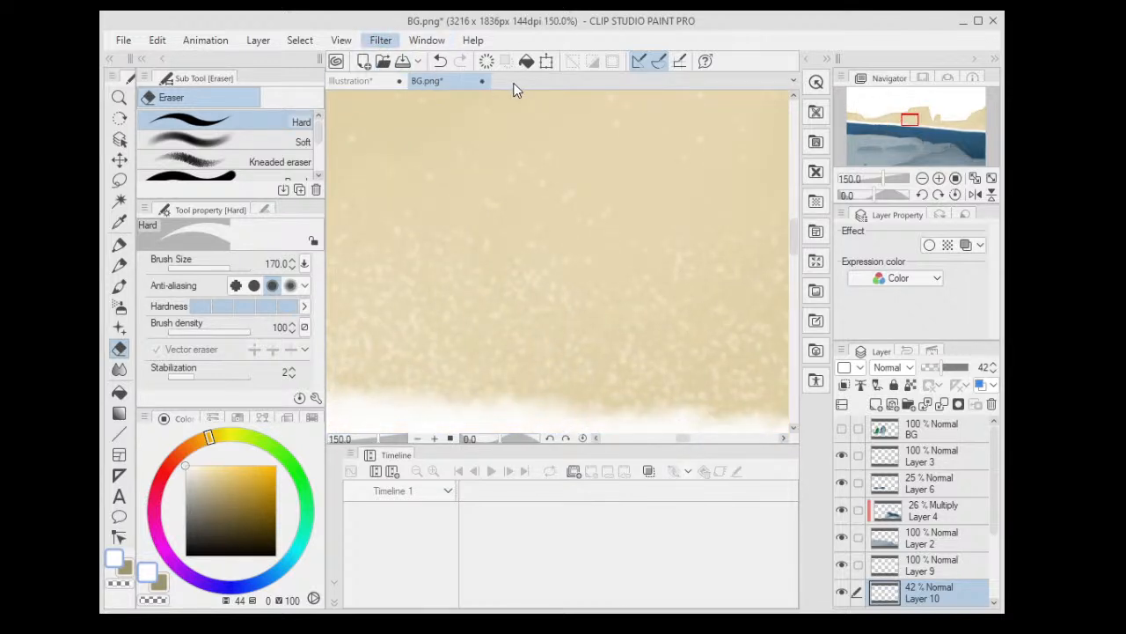
key(ctrl+minus)
key(ctrl+minus)
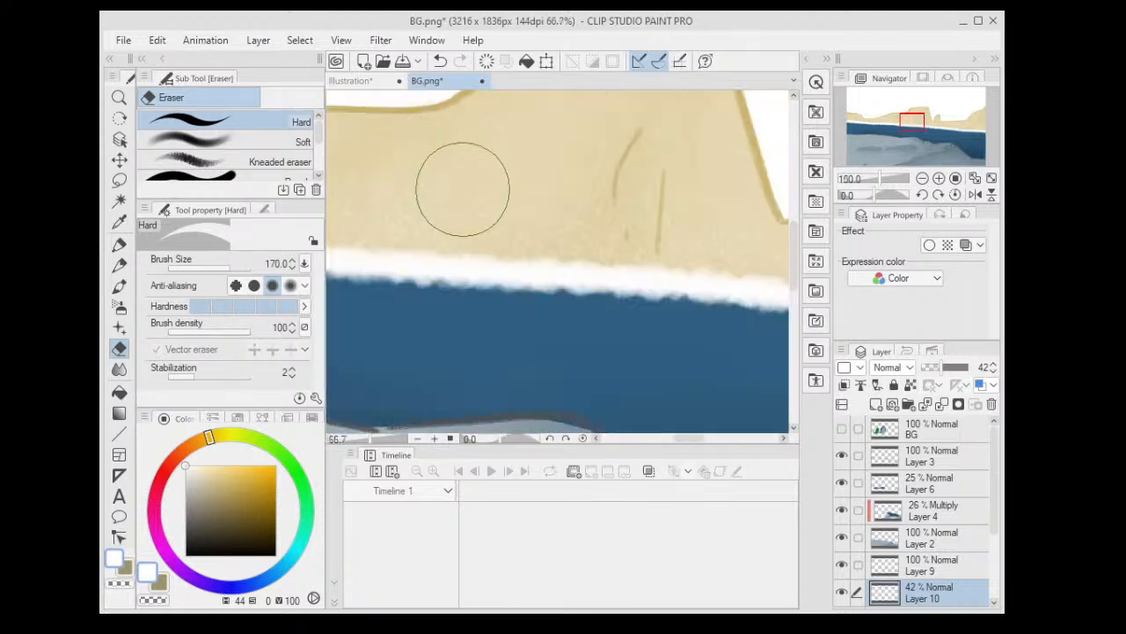
key(ctrl+minus)
key(ctrl+minus)
key(ctrl+minus)
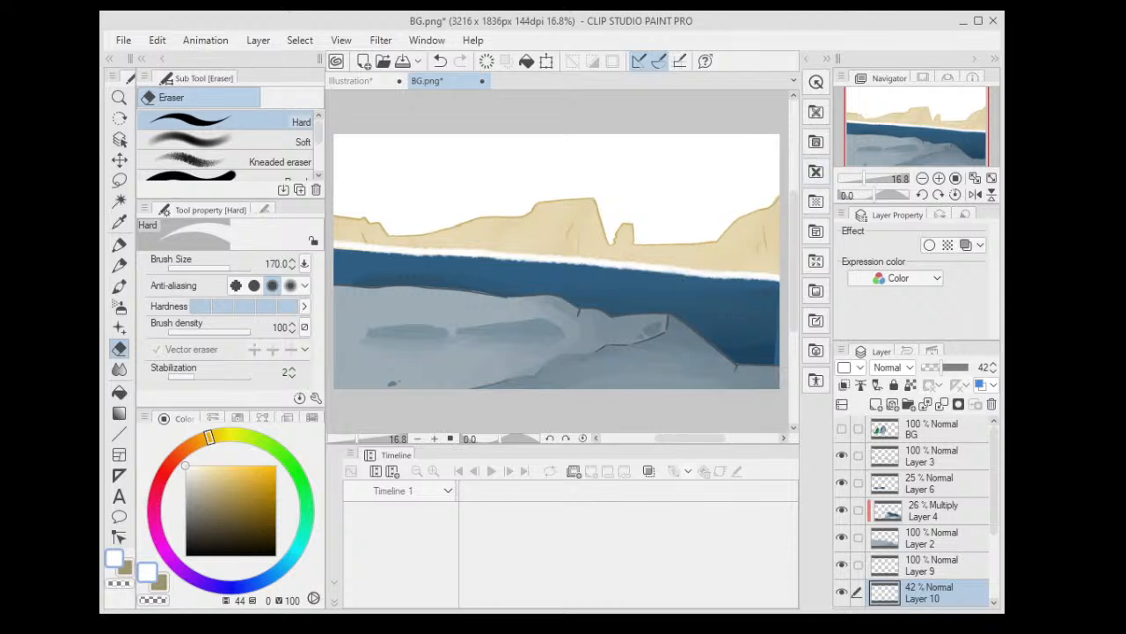
- Add a new layer above the white Layer 1 and fill it with light cyan (H 174, S 25, V 100) as the sky
scroll(995, 519, down, 4)
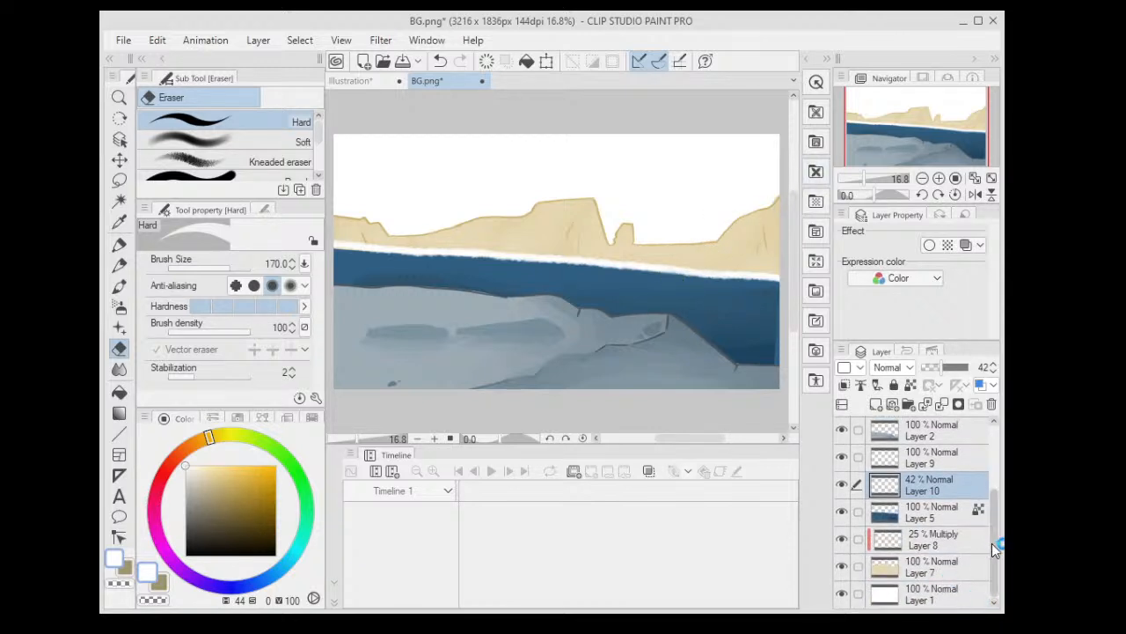
click(949, 596)
click(876, 404)
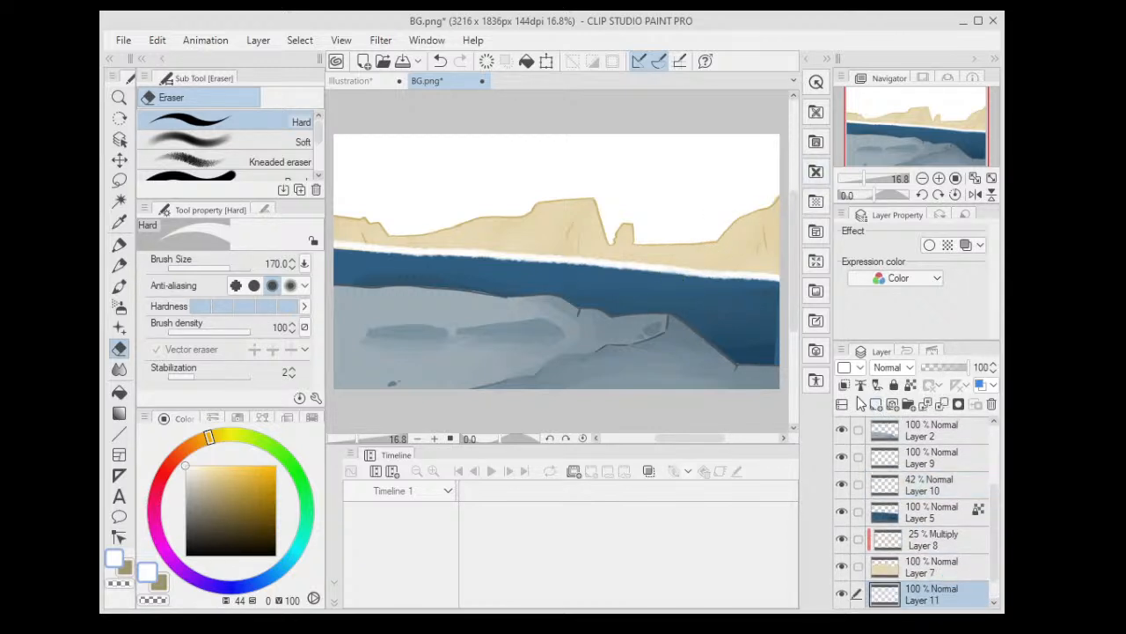
click(300, 542)
drag(226, 472, 209, 457)
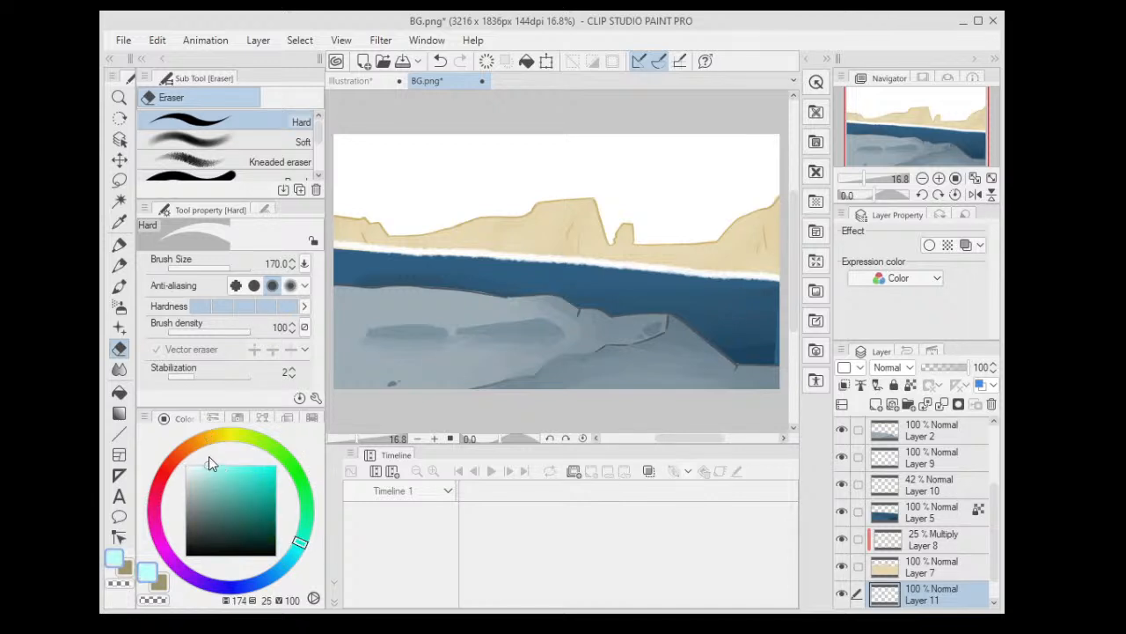
key(alt+Delete)
- Pick a pale grey-cyan (H 174, S 14, V 88) and shade the sky on Layer 11 with the Design pencil at size 492.5
drag(395, 295, 361, 321)
drag(210, 468, 197, 476)
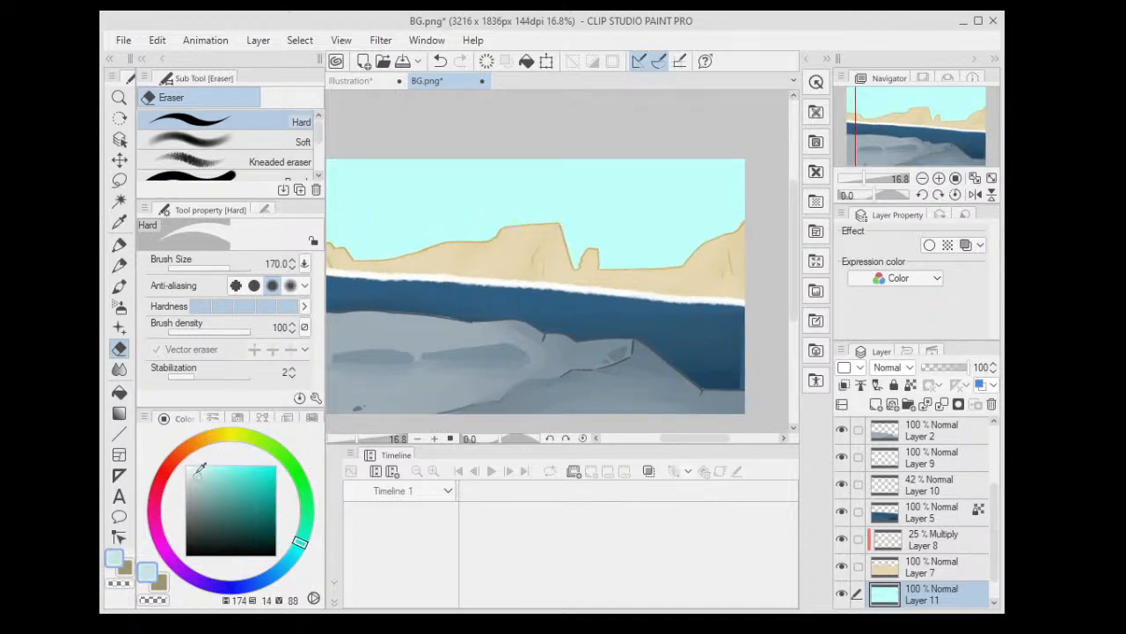
key(ctrl+minus)
key(ctrl+minus)
key(ctrl+minus)
click(119, 244)
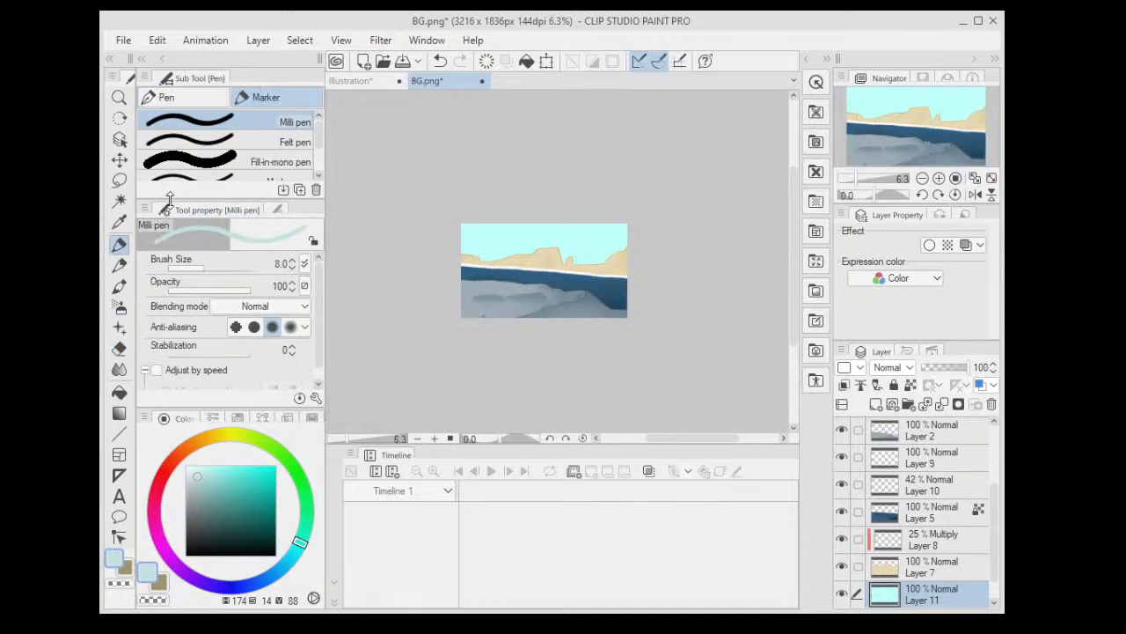
click(119, 290)
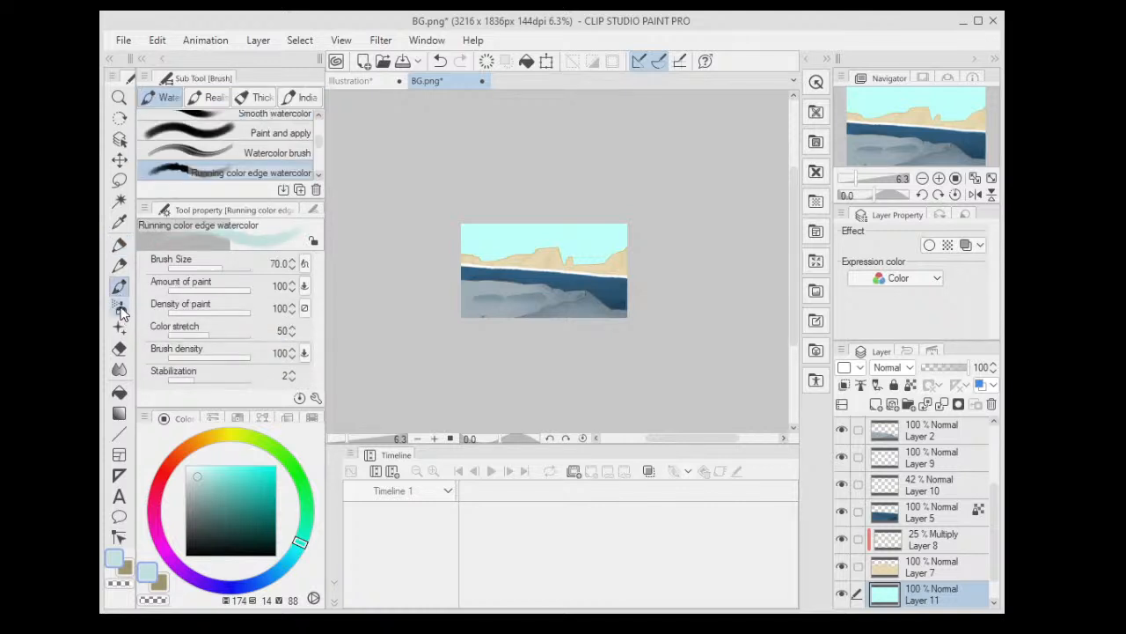
click(120, 267)
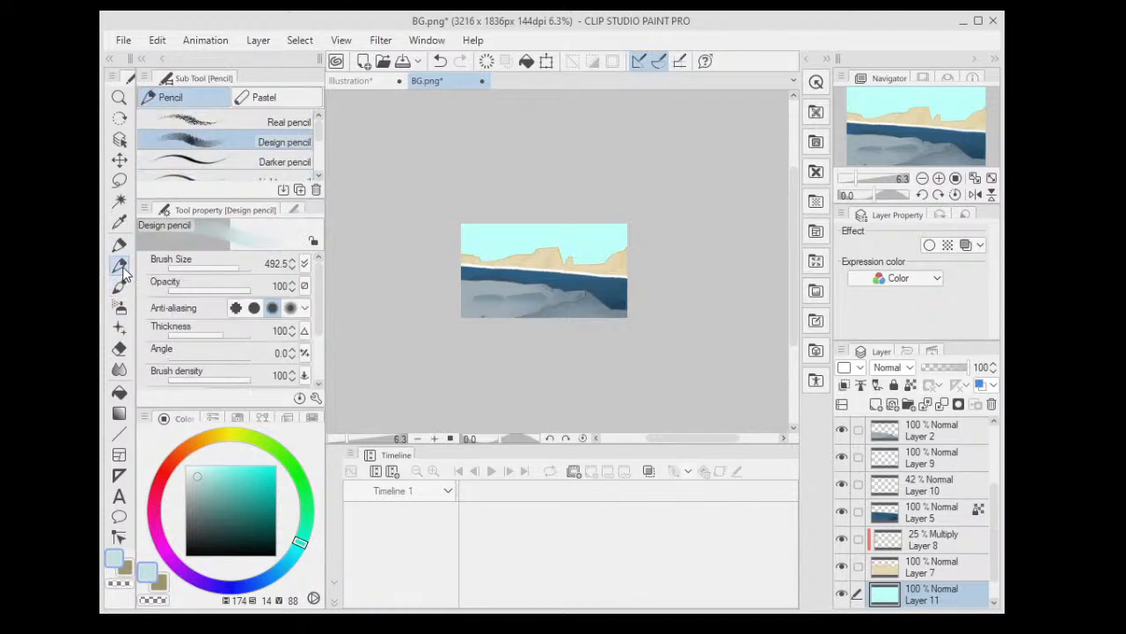
click(120, 248)
click(121, 268)
scroll(492, 229, up, 1)
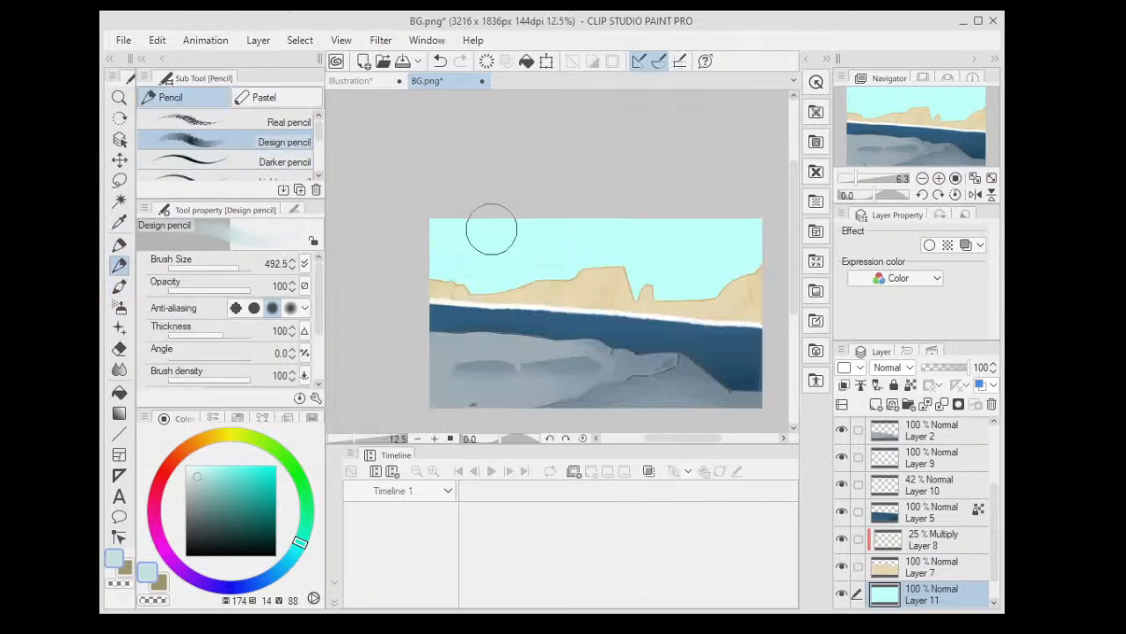
scroll(492, 228, up, 2)
scroll(423, 259, up, 1)
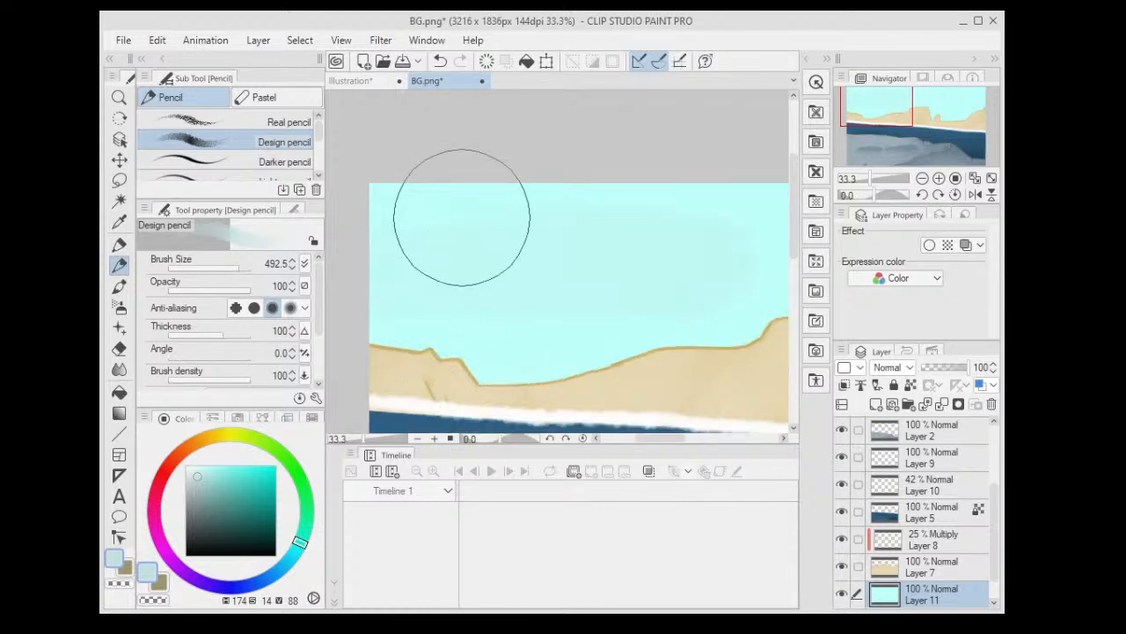
scroll(485, 189, down, 2)
scroll(485, 134, down, 1)
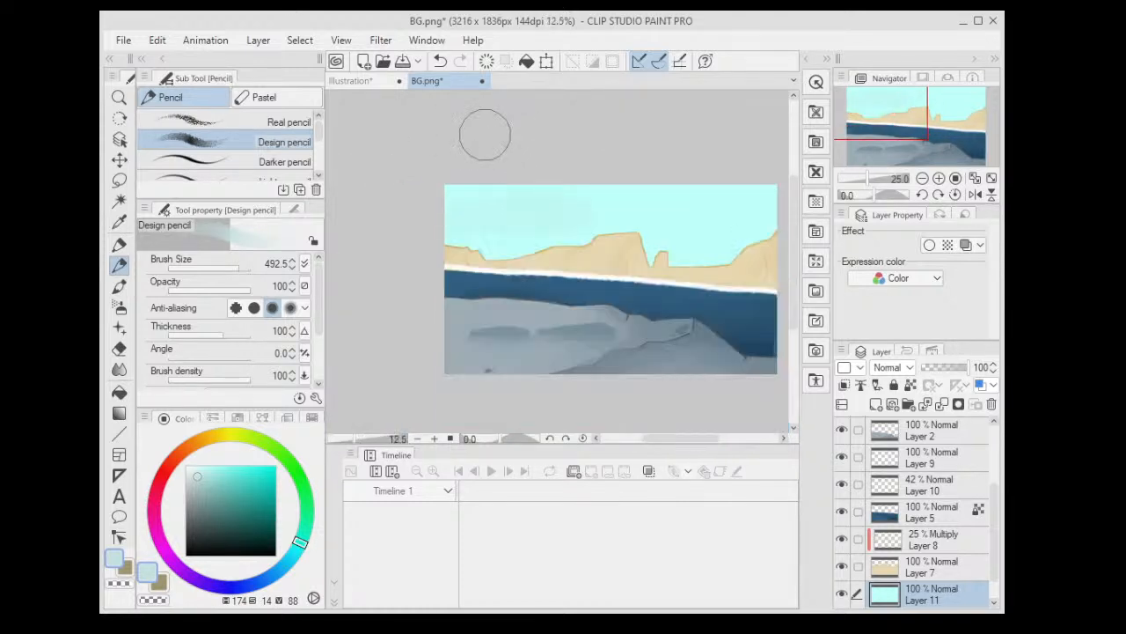
- Rotate the canvas view to -20 degrees and add soft Design pencil strokes across the sky above the cliffs
key(minus)
key(minus)
key(minus)
key(minus)
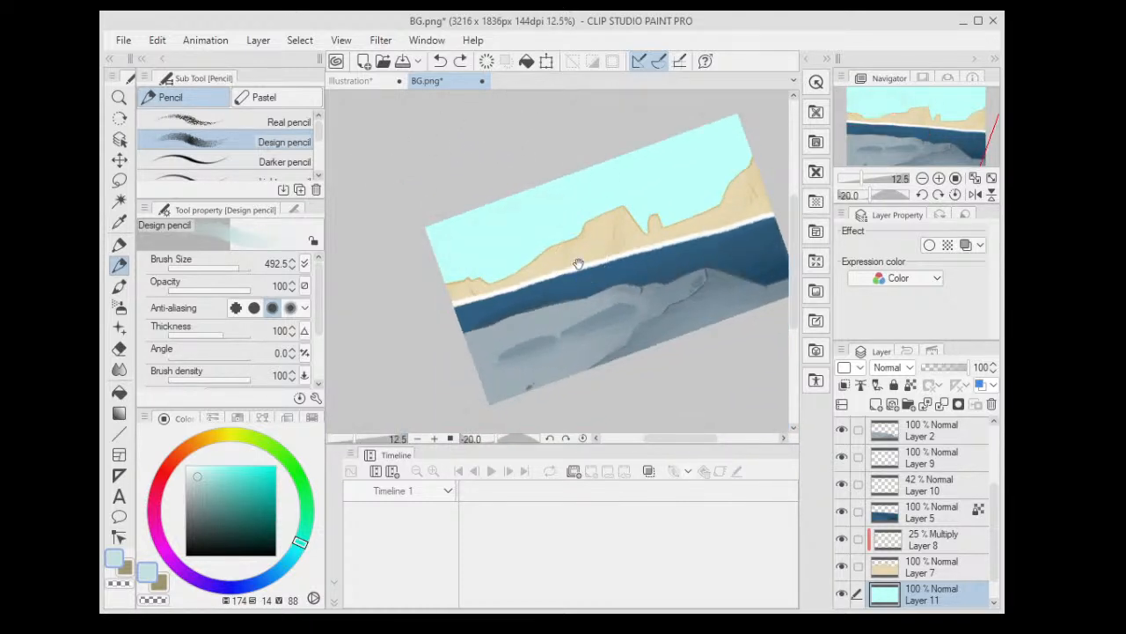
drag(578, 264, 534, 308)
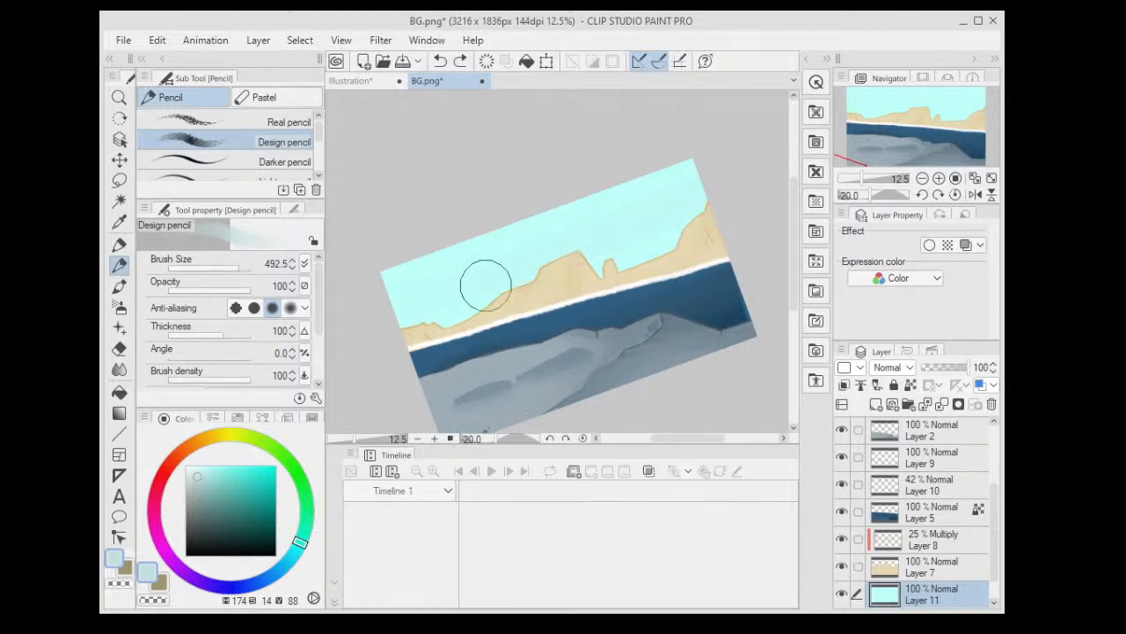
key(ctrl+plus)
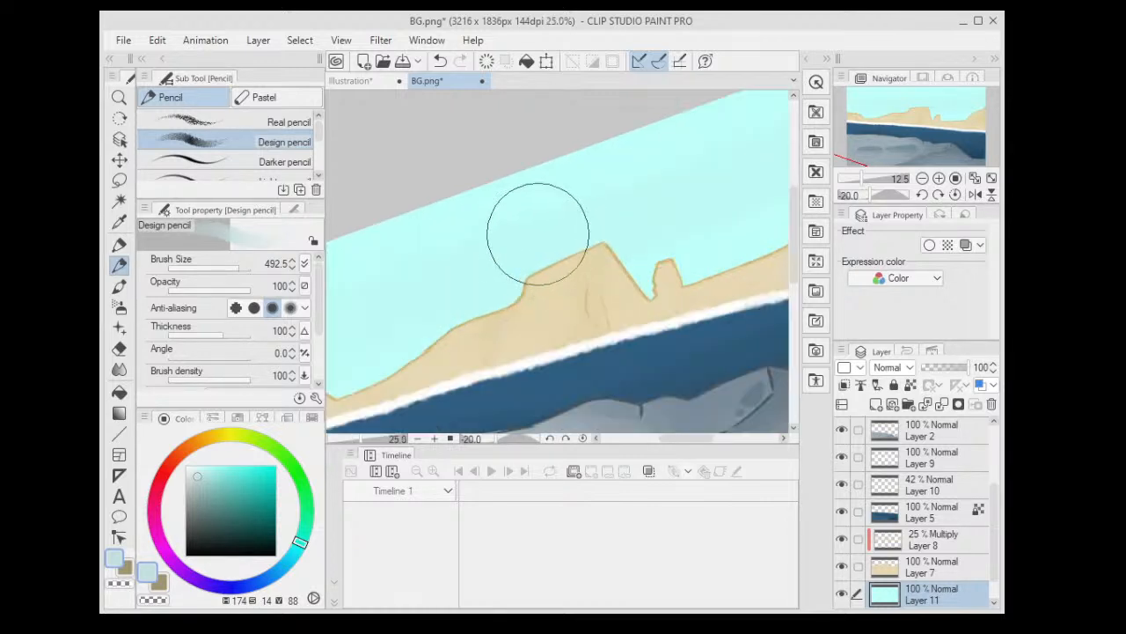
- Switch to the Thin Gouache brush at size 120 and test a stroke across the sky, undoing it
click(119, 292)
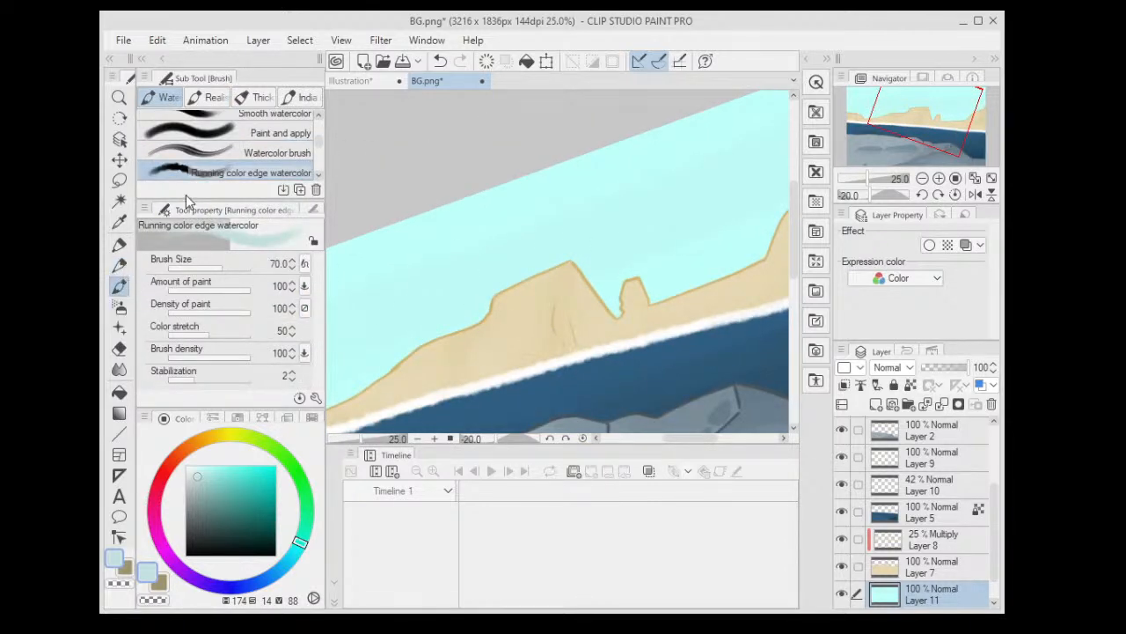
click(253, 98)
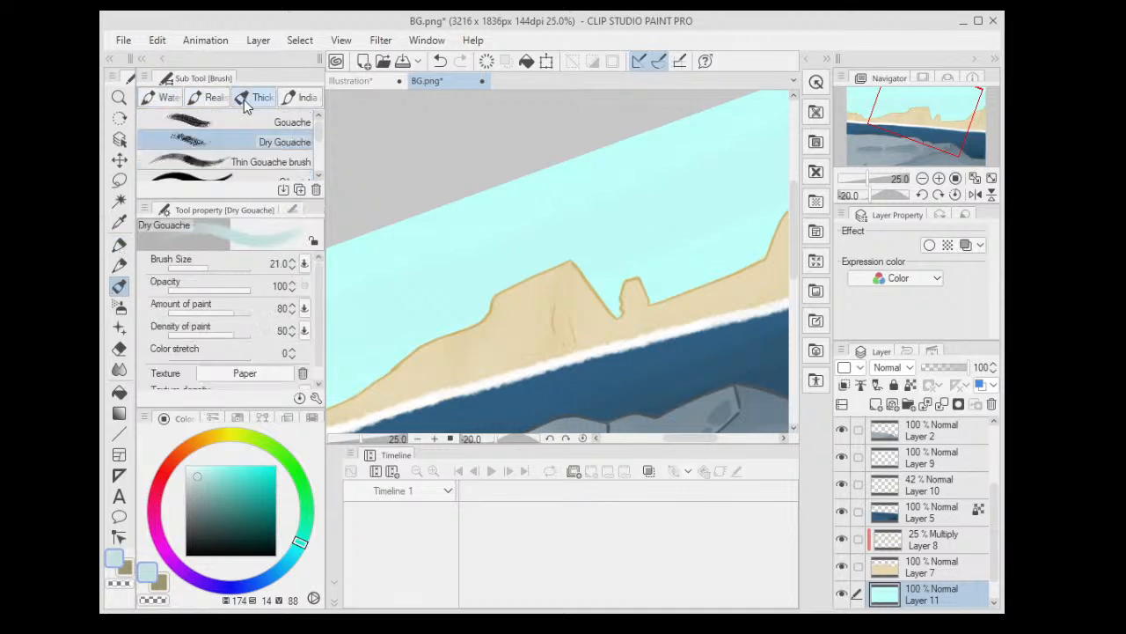
click(246, 162)
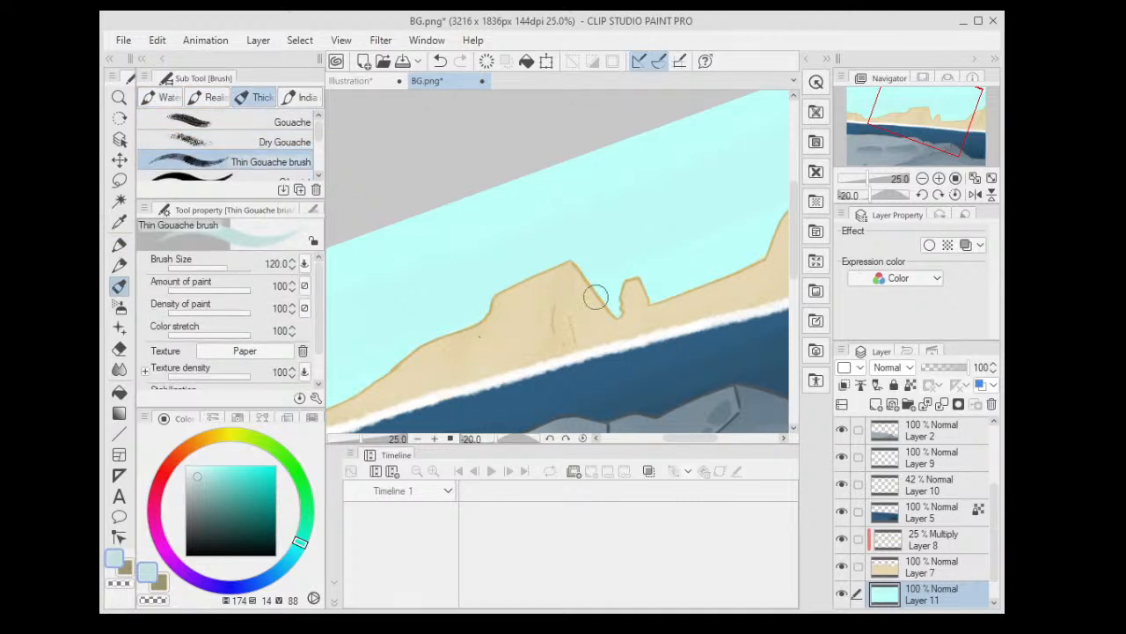
drag(591, 268, 705, 201)
scroll(579, 259, down, 2)
key(ctrl+z)
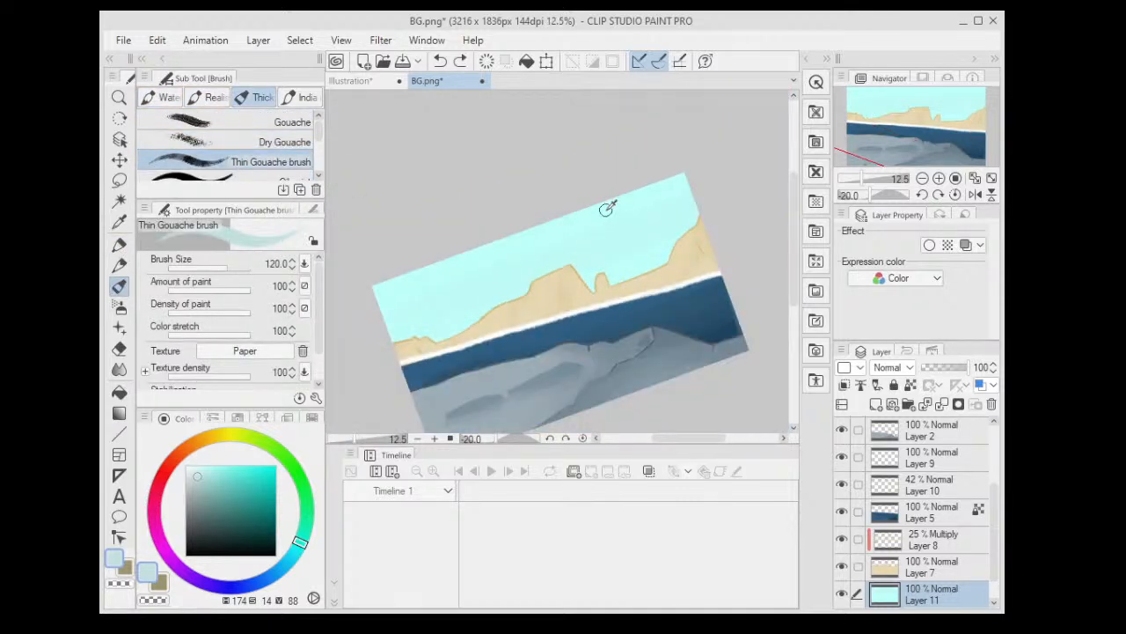
- Try different pale sky fills on Layer 11, shifting from cyan to a light blue with hue 192 at full brightness
alt+click(607, 208)
click(205, 473)
key(alt+Delete)
click(202, 466)
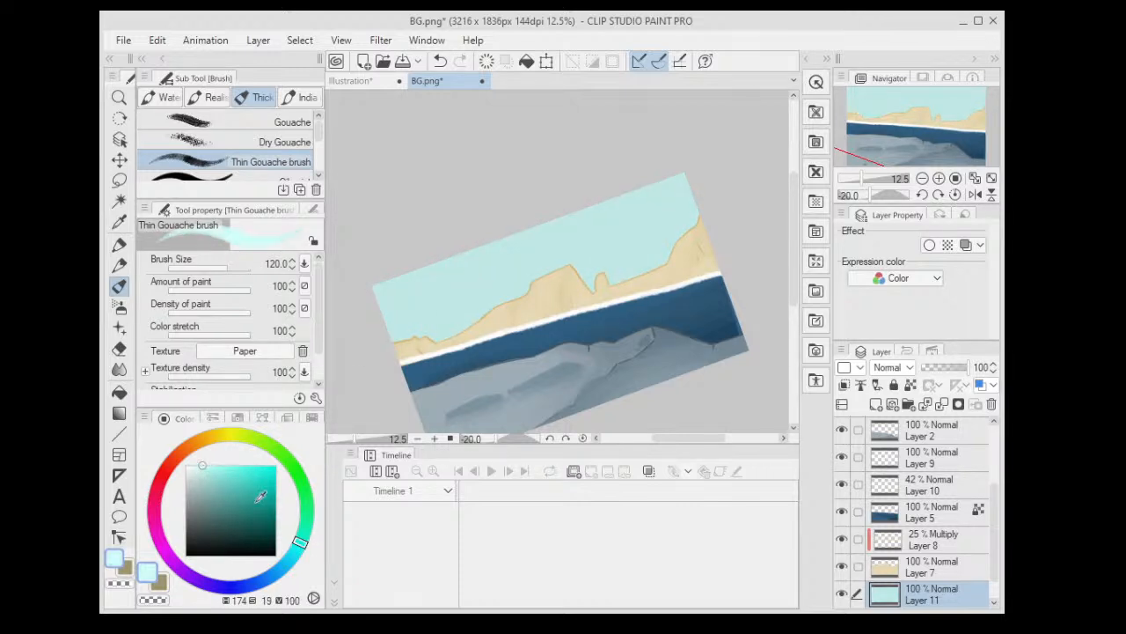
drag(300, 544, 290, 572)
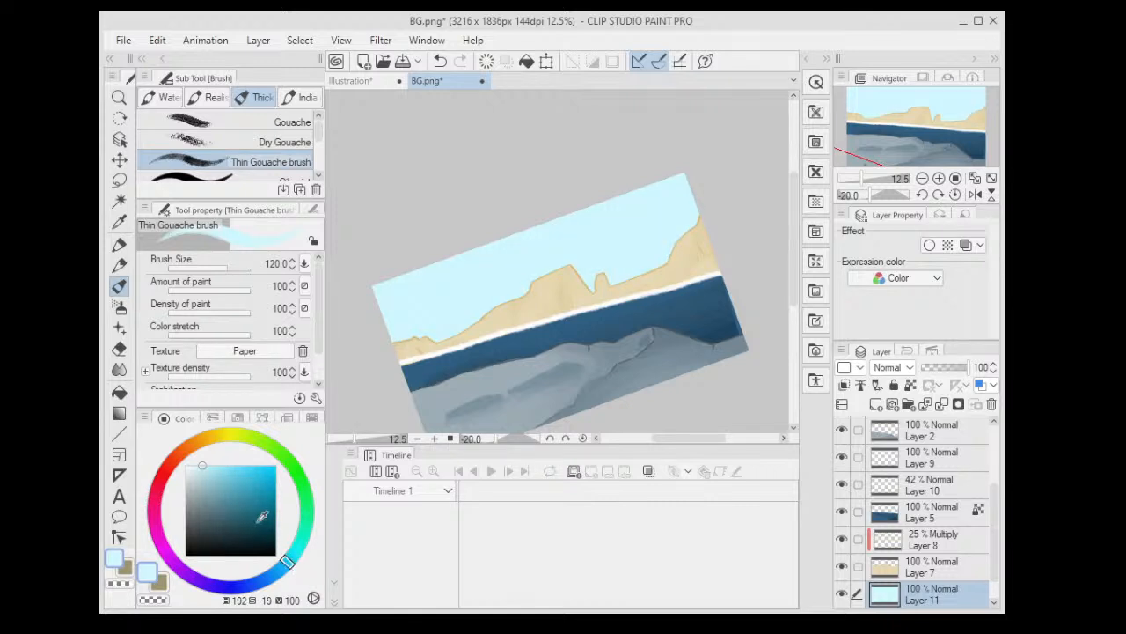
click(212, 466)
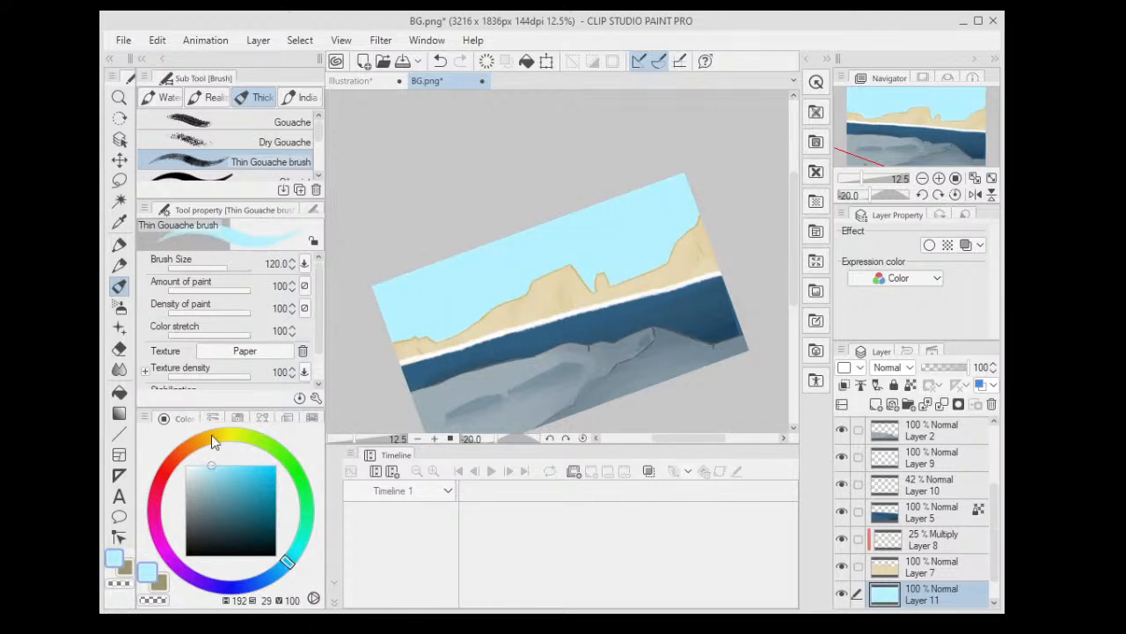
click(210, 465)
- Paint deeper blue bands across the lower sky with the Thin Gouache brush at size 500, from H 192, S 37, V 100 to S 40, V 92
click(218, 467)
scroll(576, 235, down, 2)
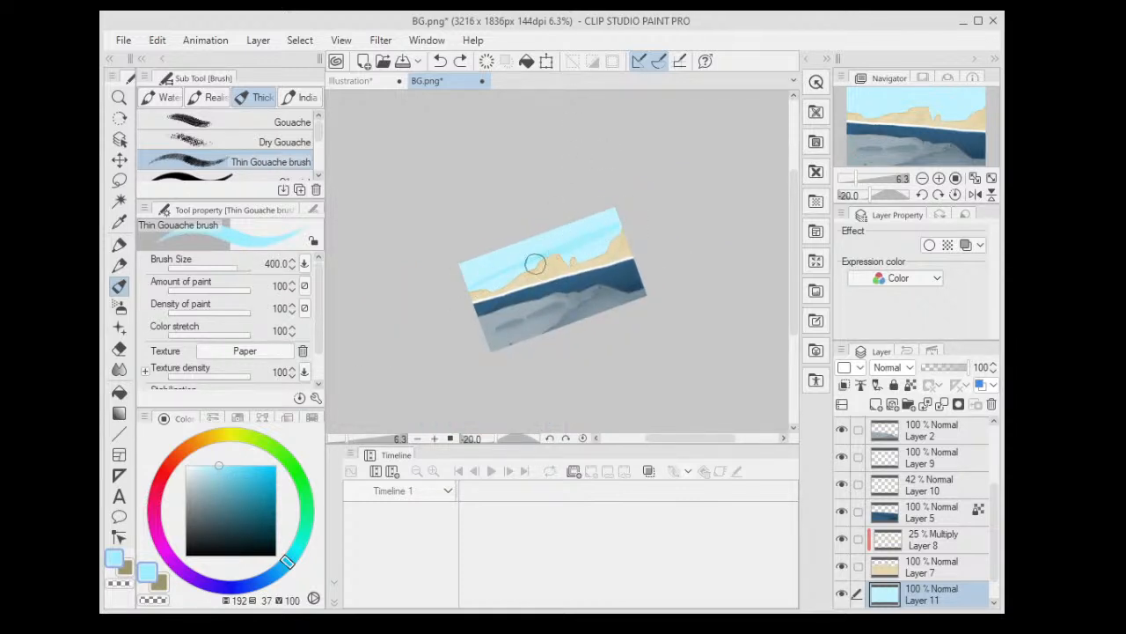
key(bracketright)
scroll(479, 293, up, 2)
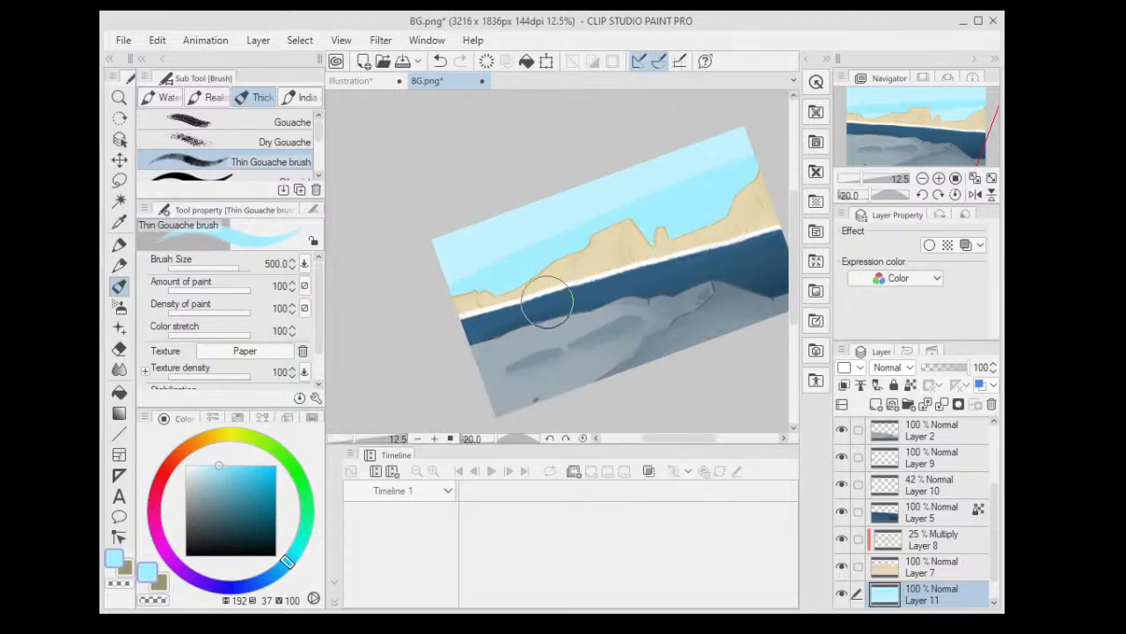
click(220, 472)
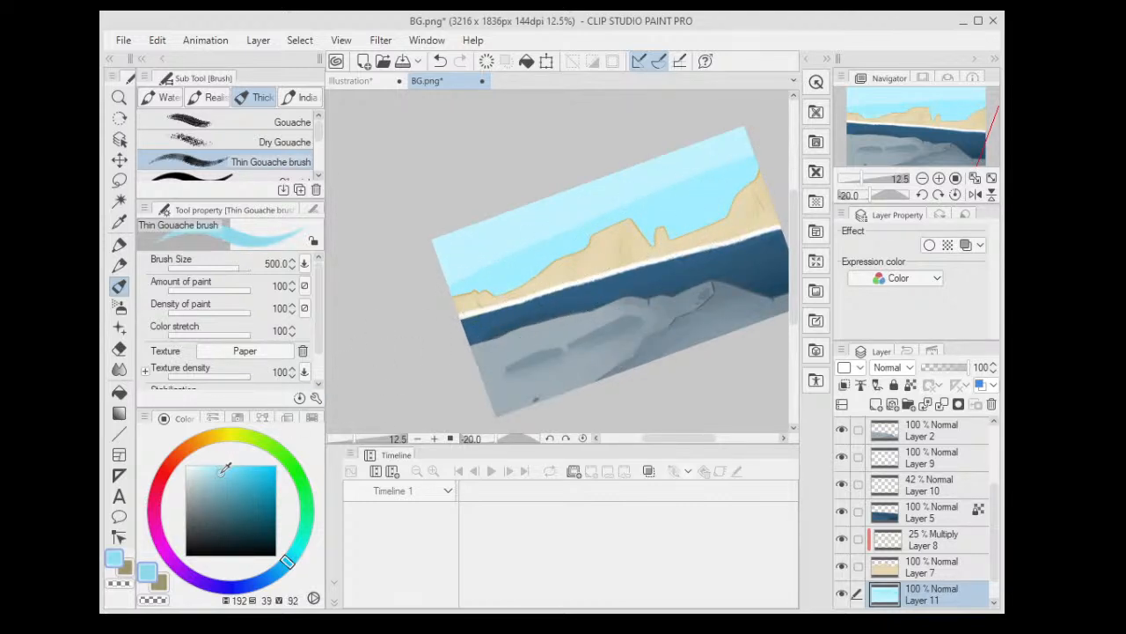
drag(596, 254, 724, 193)
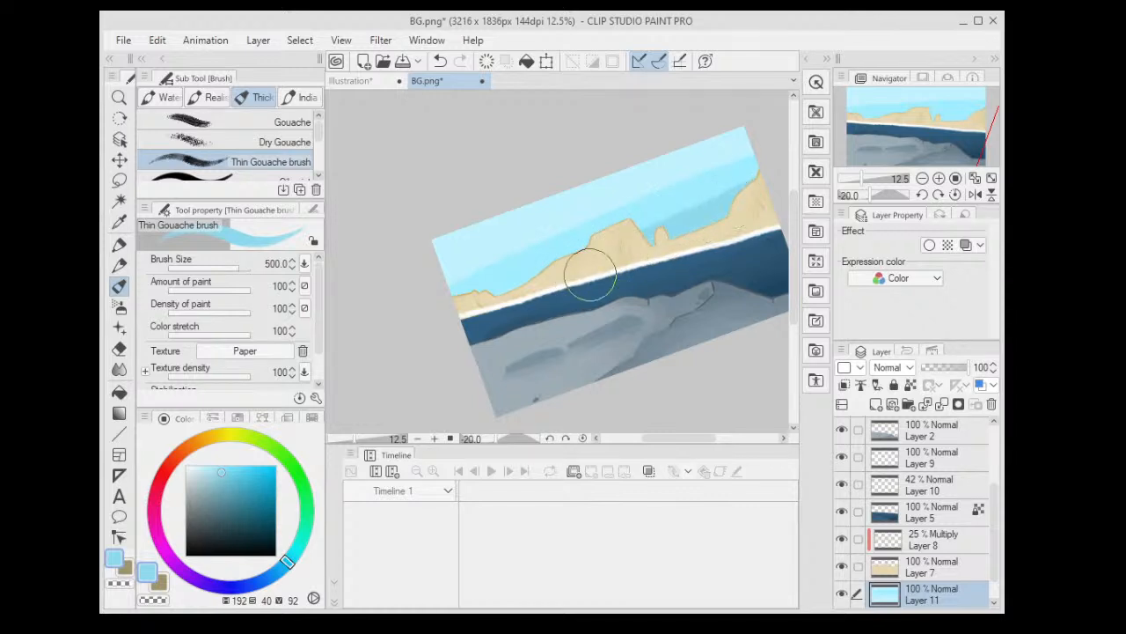
- Smooth the blue sky bands into each other with the Blend tool enlarged to size 600
key(r)
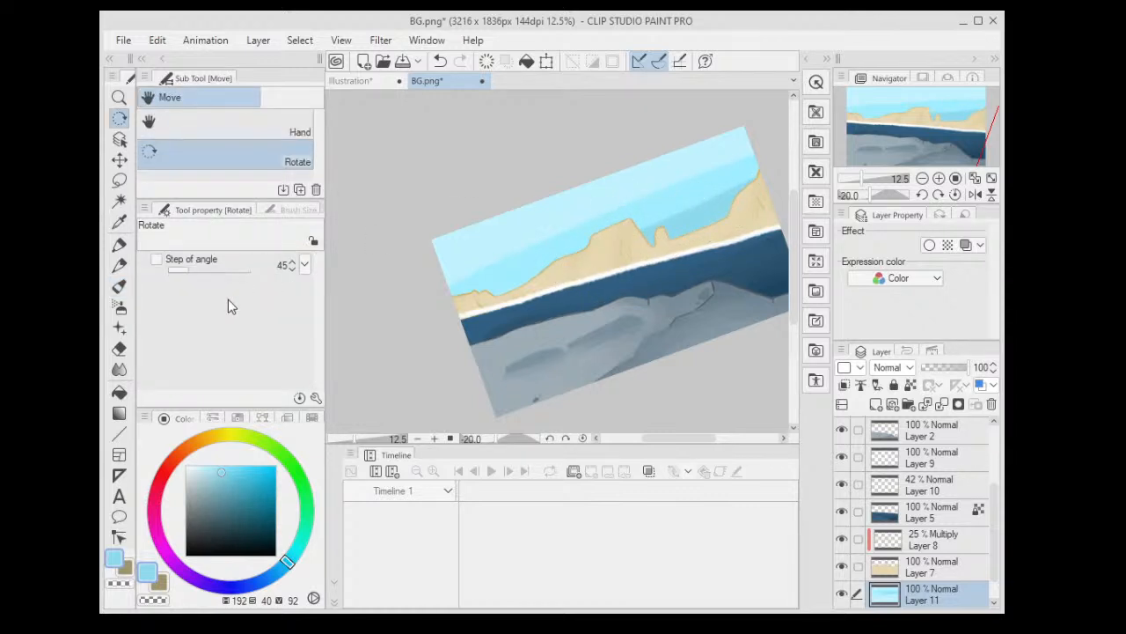
click(119, 369)
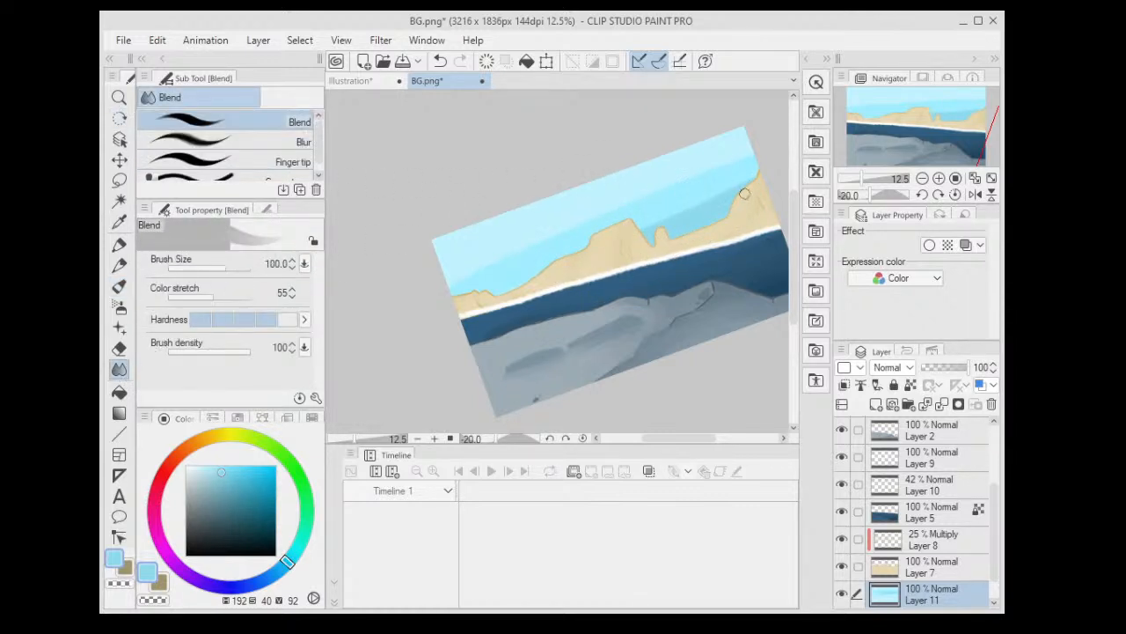
key(])
key(])
key(])
key(])
mouse_move(758, 177)
mouse_down()
mouse_move(556, 260)
mouse_move(771, 165)
mouse_move(662, 227)
mouse_move(629, 233)
mouse_move(732, 189)
mouse_move(763, 160)
mouse_move(598, 206)
mouse_move(381, 299)
mouse_move(647, 212)
mouse_move(701, 178)
mouse_move(424, 277)
mouse_move(742, 161)
mouse_move(446, 264)
mouse_move(768, 137)
mouse_move(718, 191)
mouse_move(435, 312)
mouse_move(741, 185)
mouse_move(631, 261)
mouse_move(747, 192)
mouse_move(580, 241)
mouse_move(686, 191)
mouse_move(506, 260)
mouse_move(563, 226)
mouse_move(495, 249)
mouse_move(764, 150)
mouse_move(629, 234)
mouse_move(730, 188)
mouse_move(604, 228)
mouse_up()
key(])
key(])
click(814, 110)
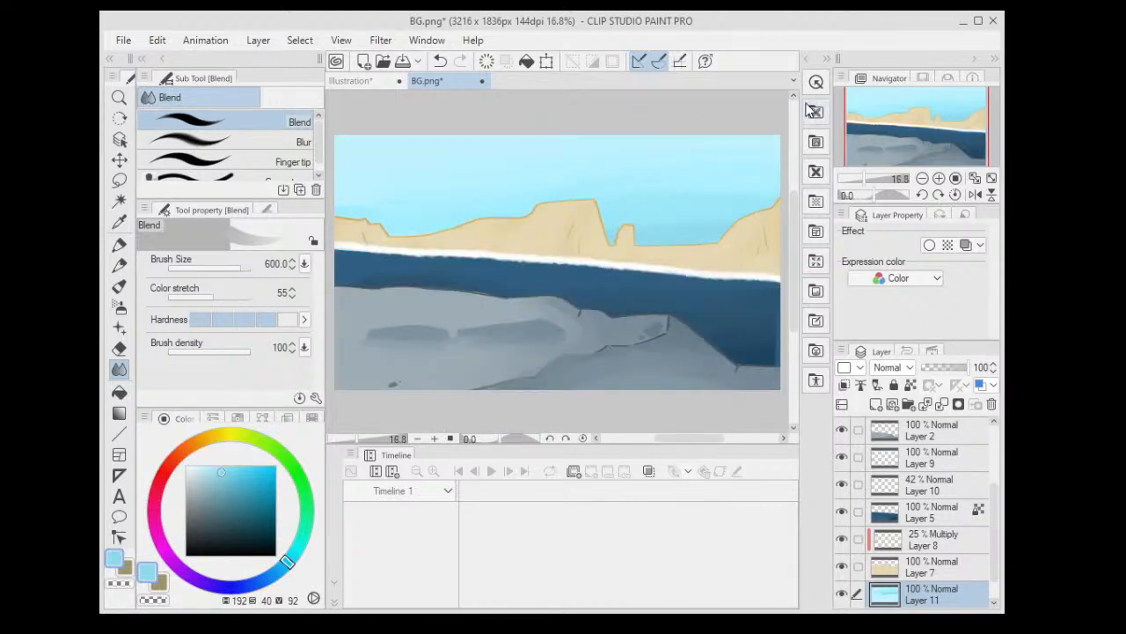
- Show the BG layer with the two dragons and check them against the blended sky
scroll(704, 255, down, 1)
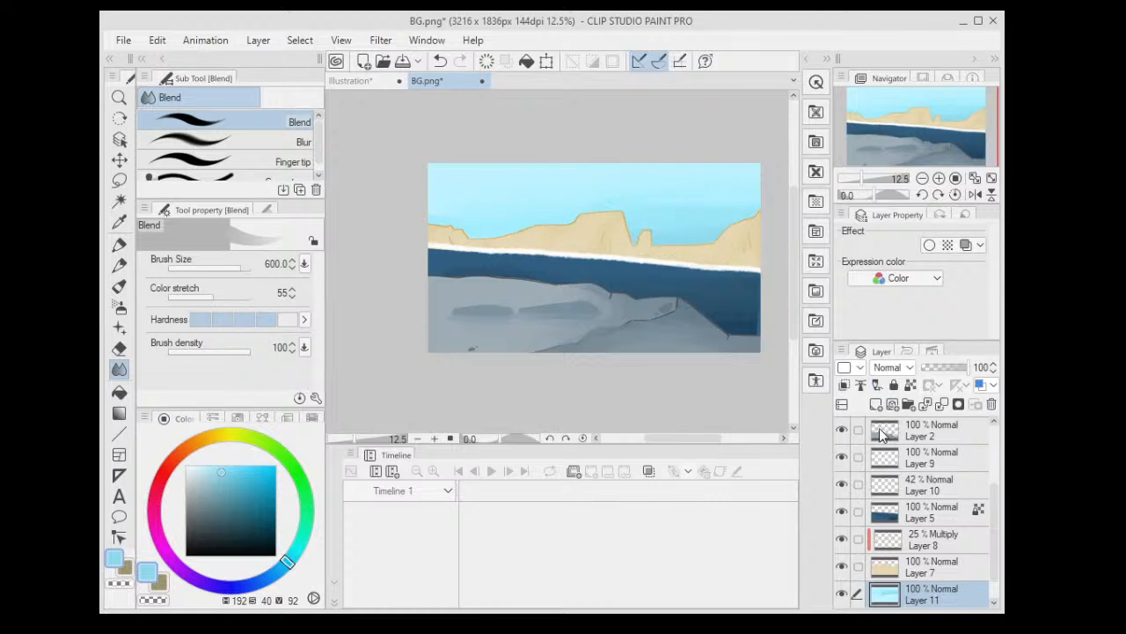
scroll(856, 440, up, 3)
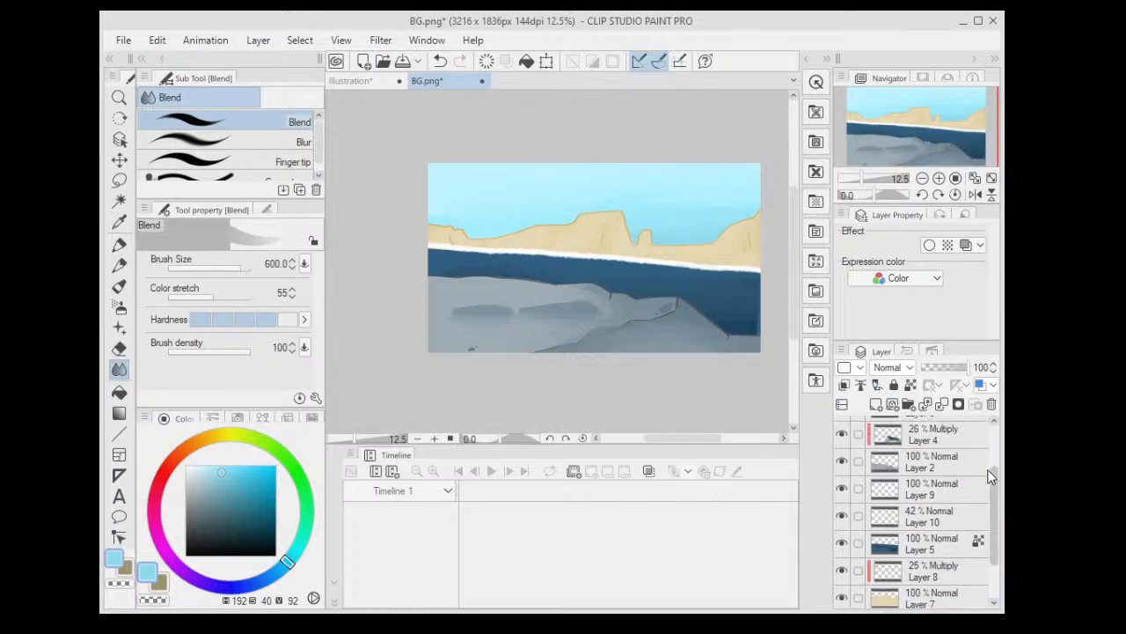
click(840, 432)
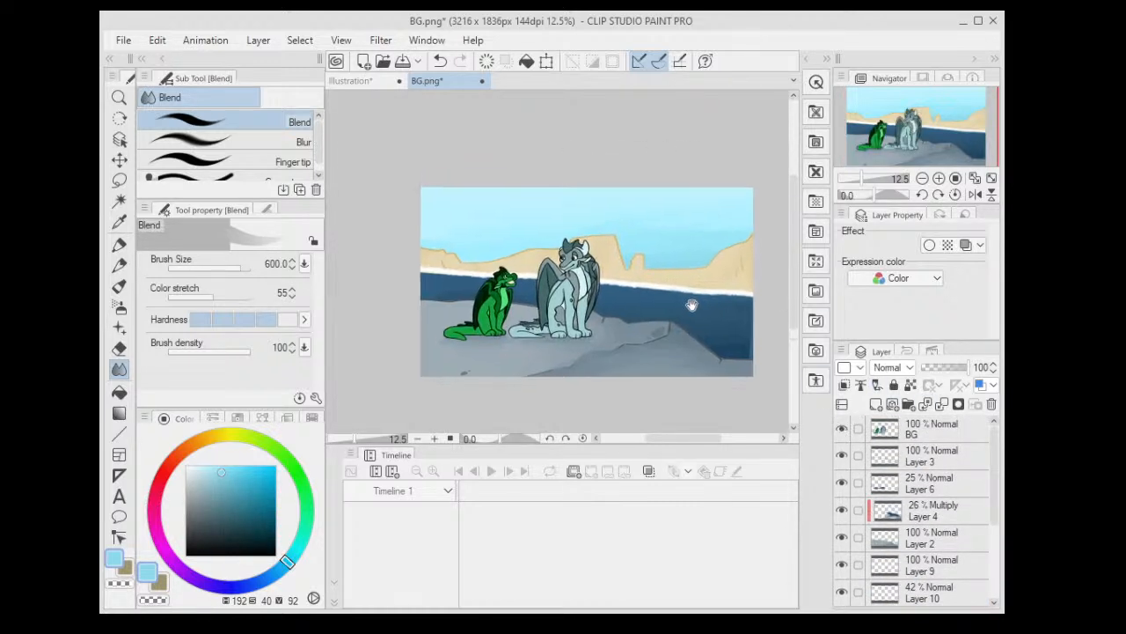
scroll(684, 230, up, 1)
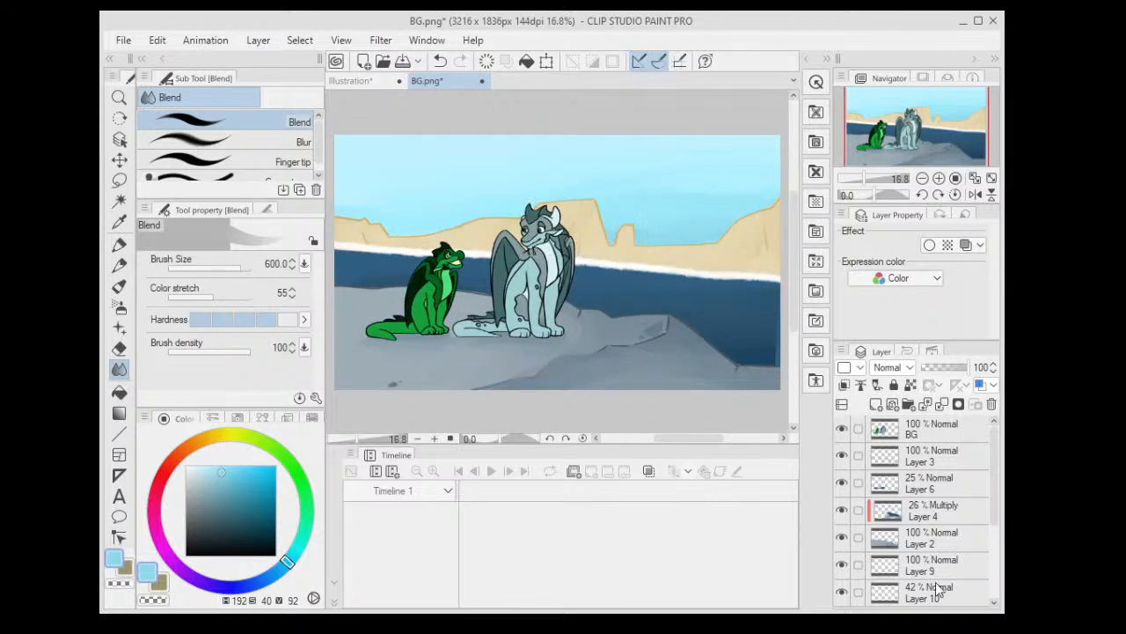
- Select the cliff layer, Layer 7, checking what Layers 8 and 7 hold by toggling their visibility
click(926, 541)
scroll(939, 513, down, 2)
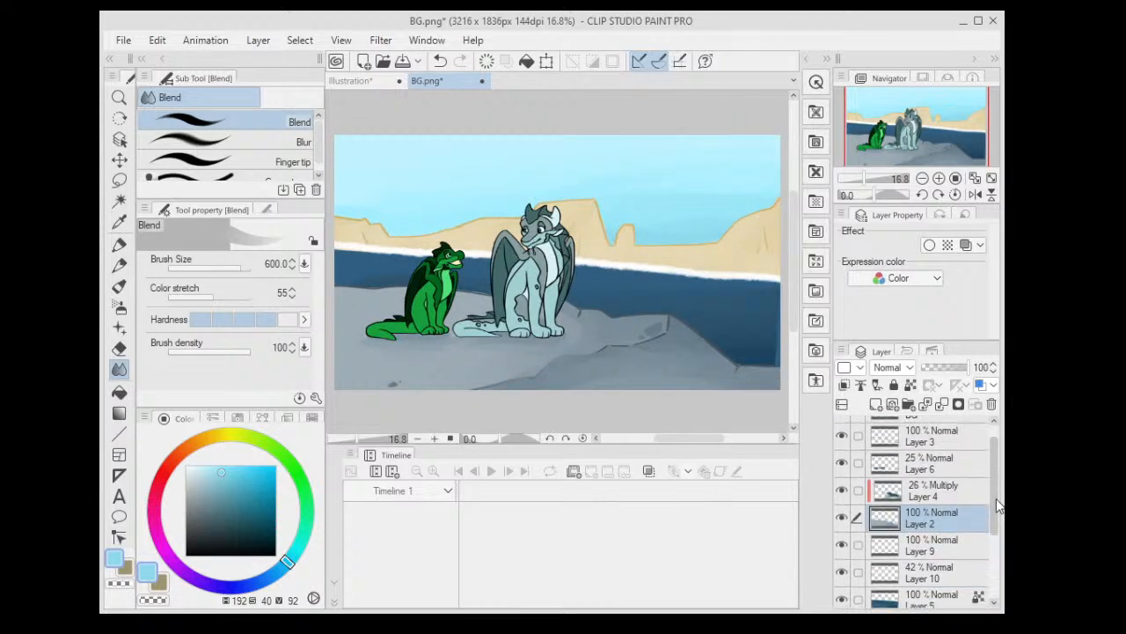
click(940, 513)
click(882, 586)
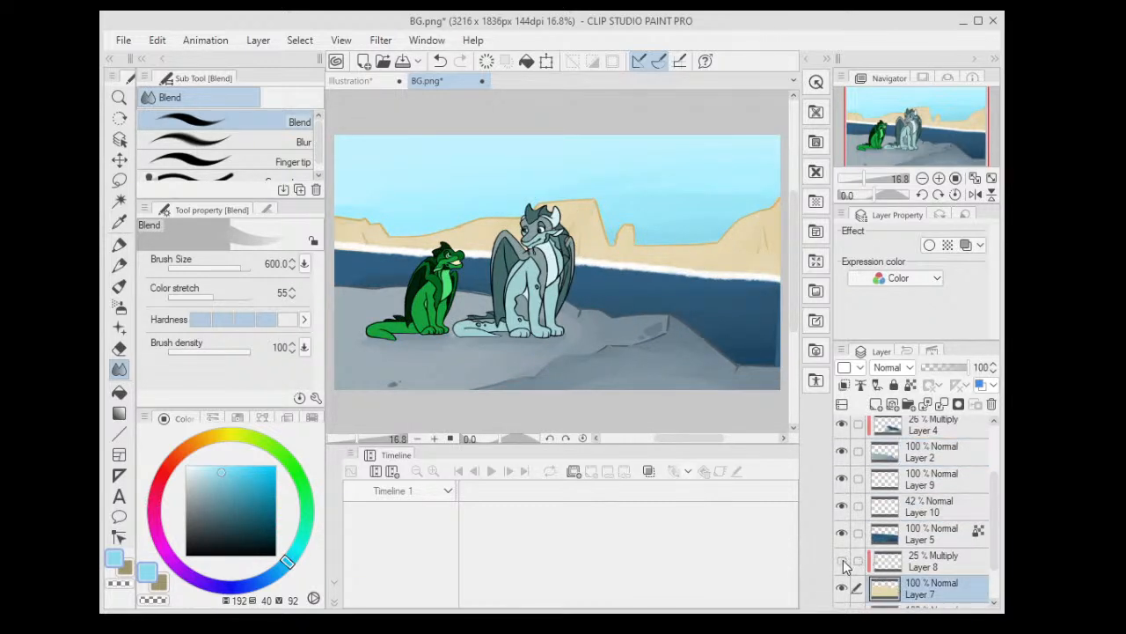
click(842, 588)
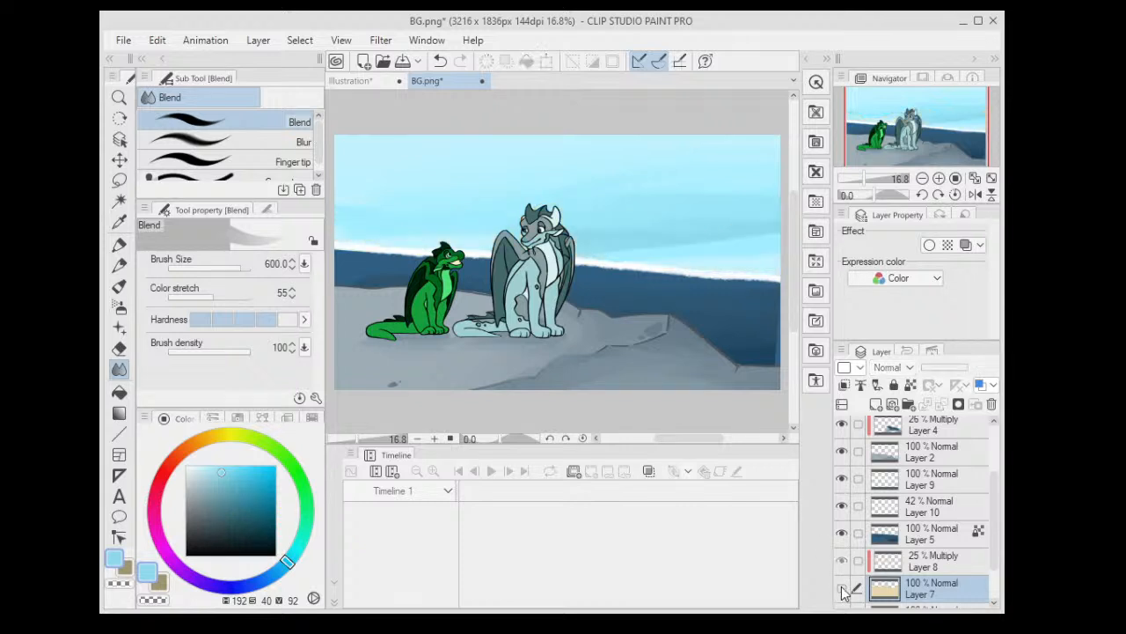
click(842, 588)
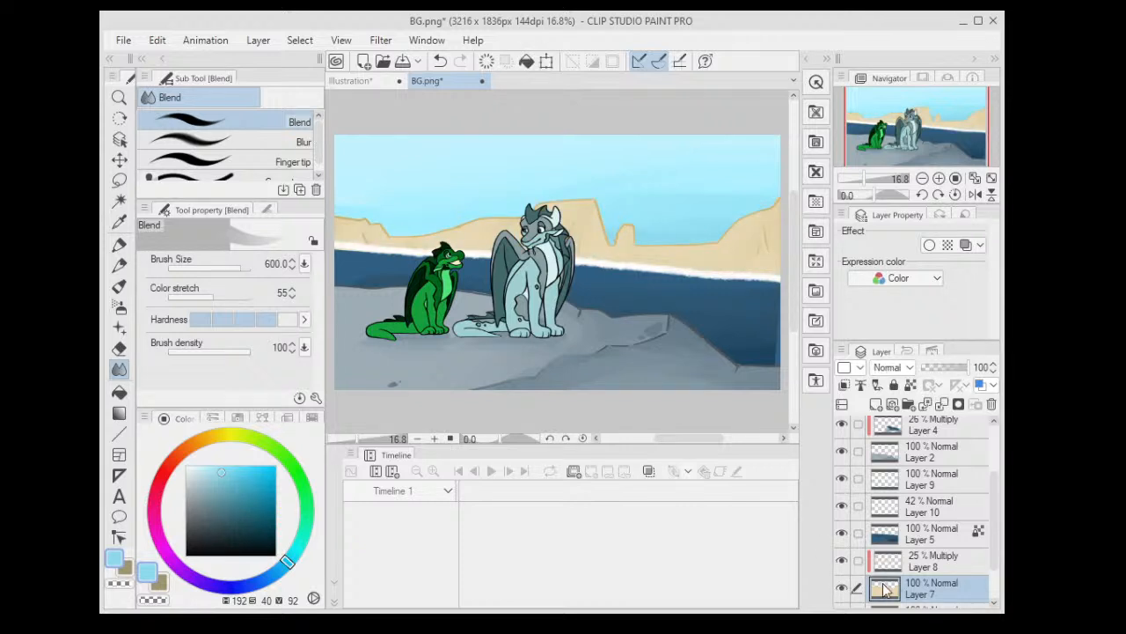
- Try filling Layer 7 with the sand colour sampled from the cliffs (H 44, S 25, V 89)
alt+click(588, 216)
click(815, 290)
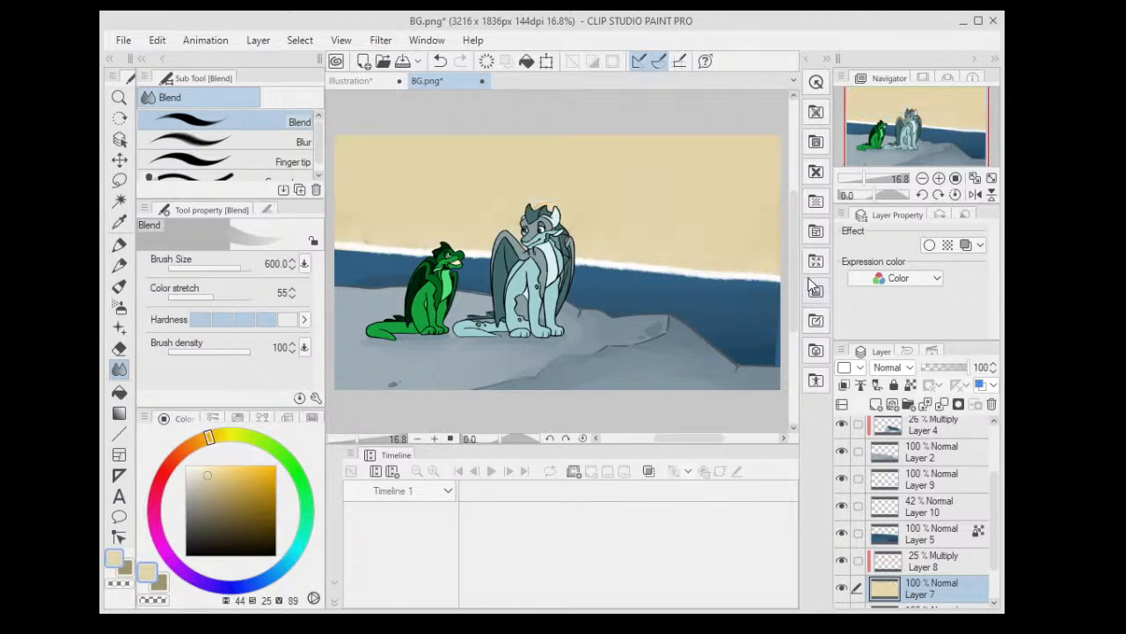
key(ctrl+z)
- Lock Layer 7's transparent pixels and try refilling the cliffs with slightly different sand tones, such as H 44, S 27, V 90
click(911, 385)
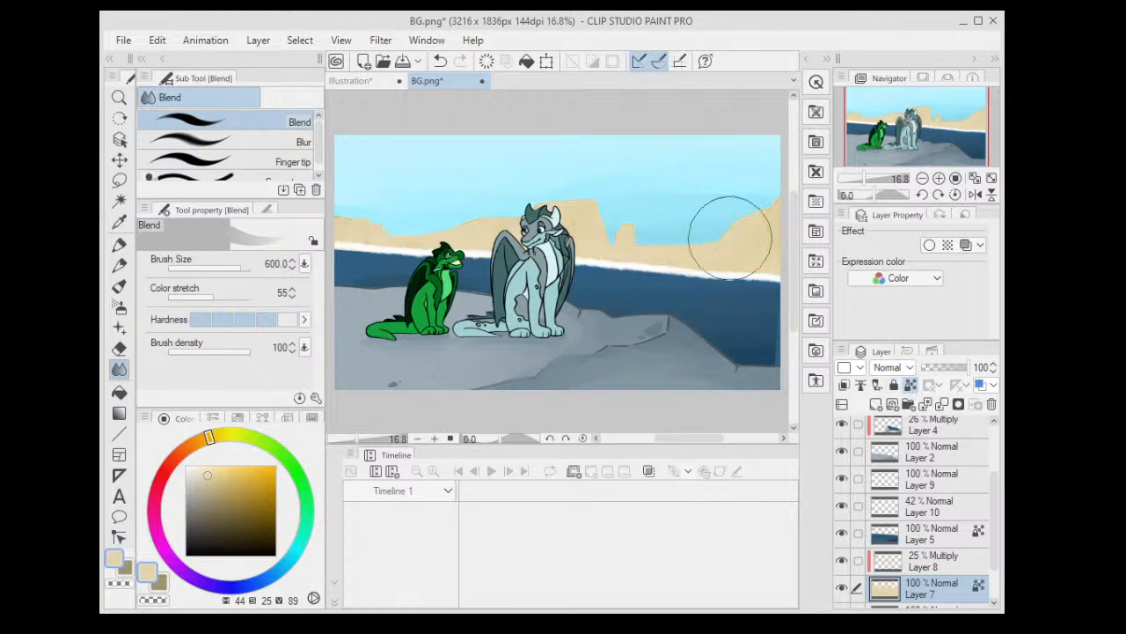
scroll(423, 214, down, 2)
mouse_move(208, 471)
mouse_down()
mouse_move(213, 483)
mouse_move(212, 471)
mouse_up()
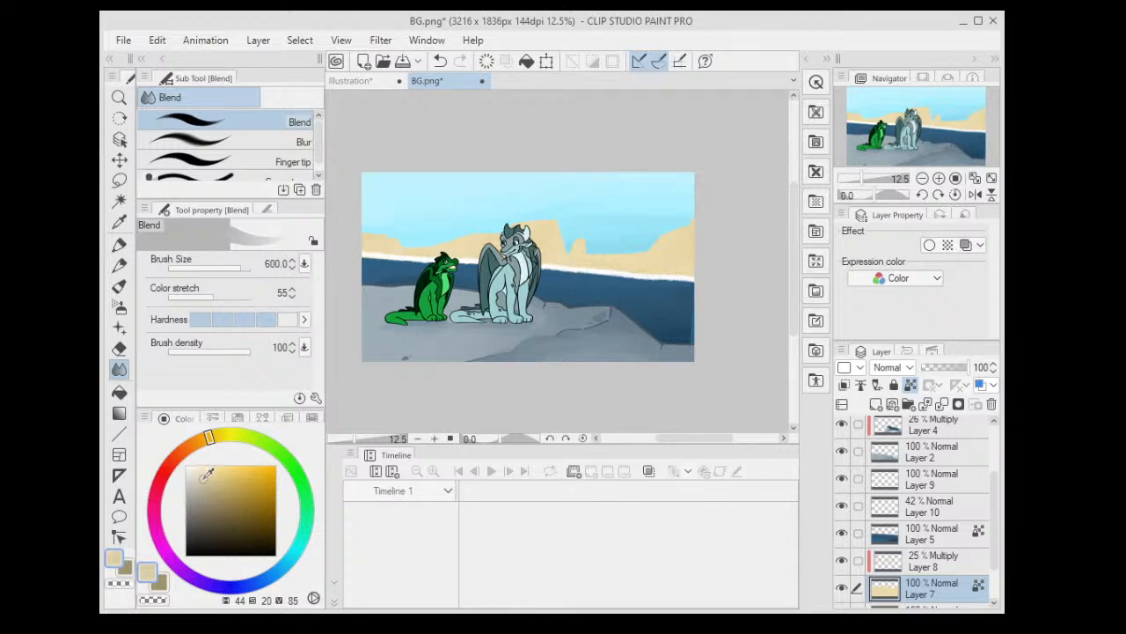
key(alt+Delete)
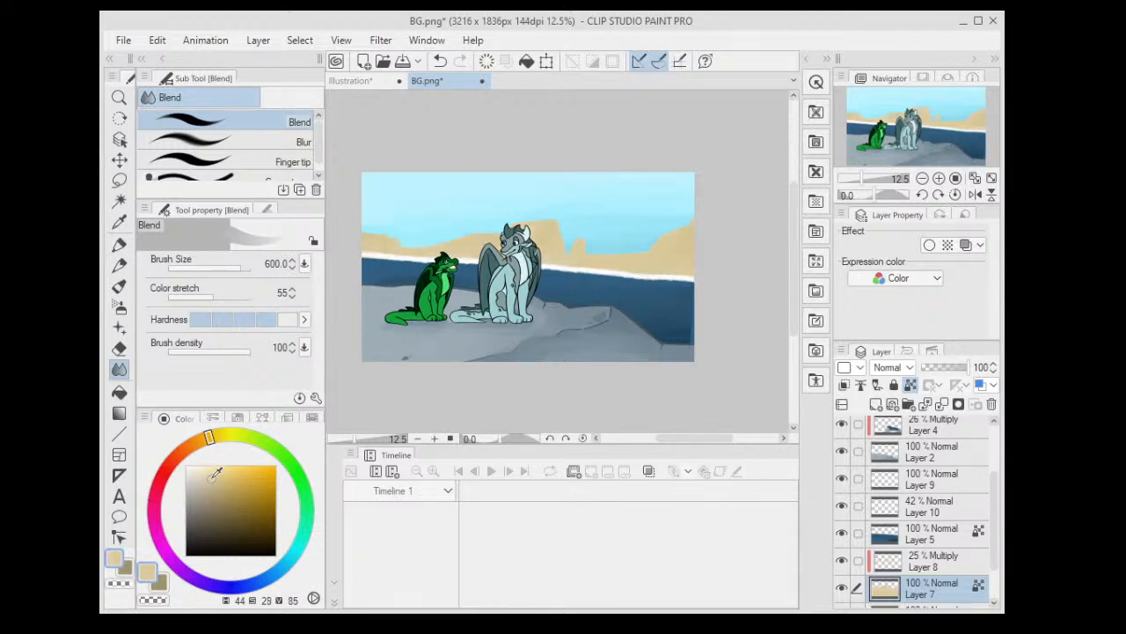
click(209, 475)
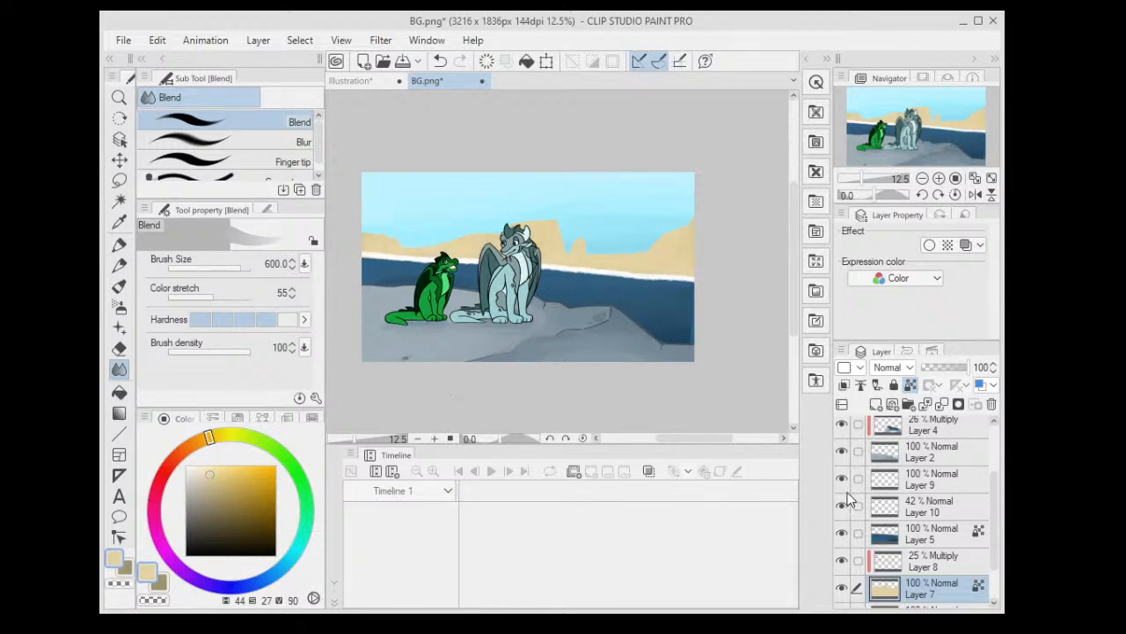
- Try Layer 8's opacity at 68%, compare the cliffs with and without the change, and leave it undone
click(926, 559)
click(957, 368)
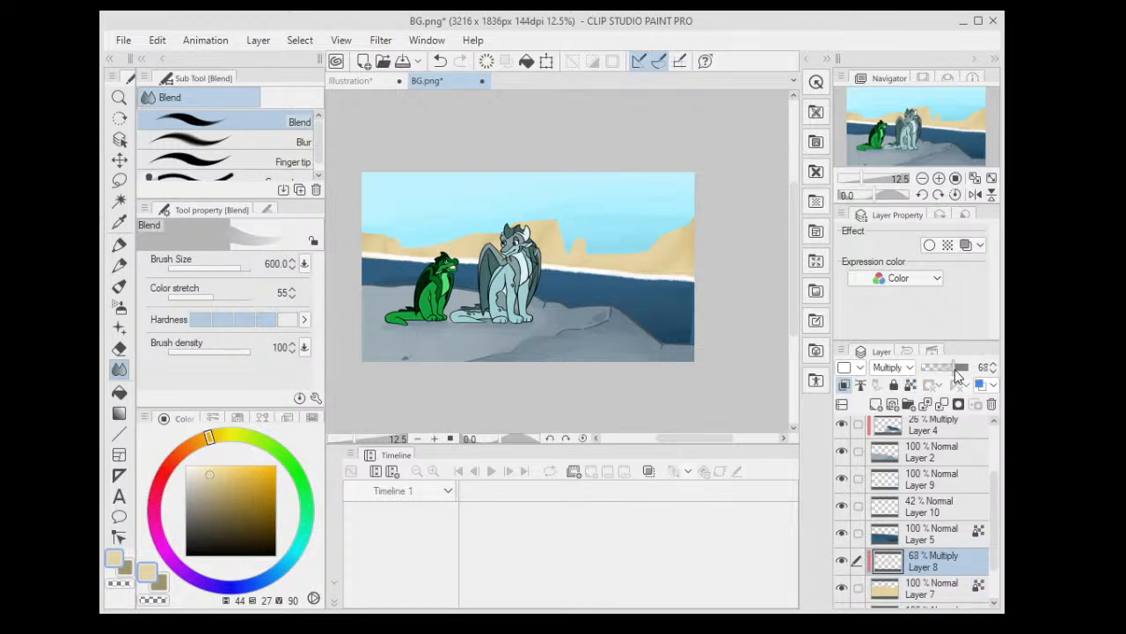
scroll(711, 255, down, 2)
scroll(663, 221, up, 6)
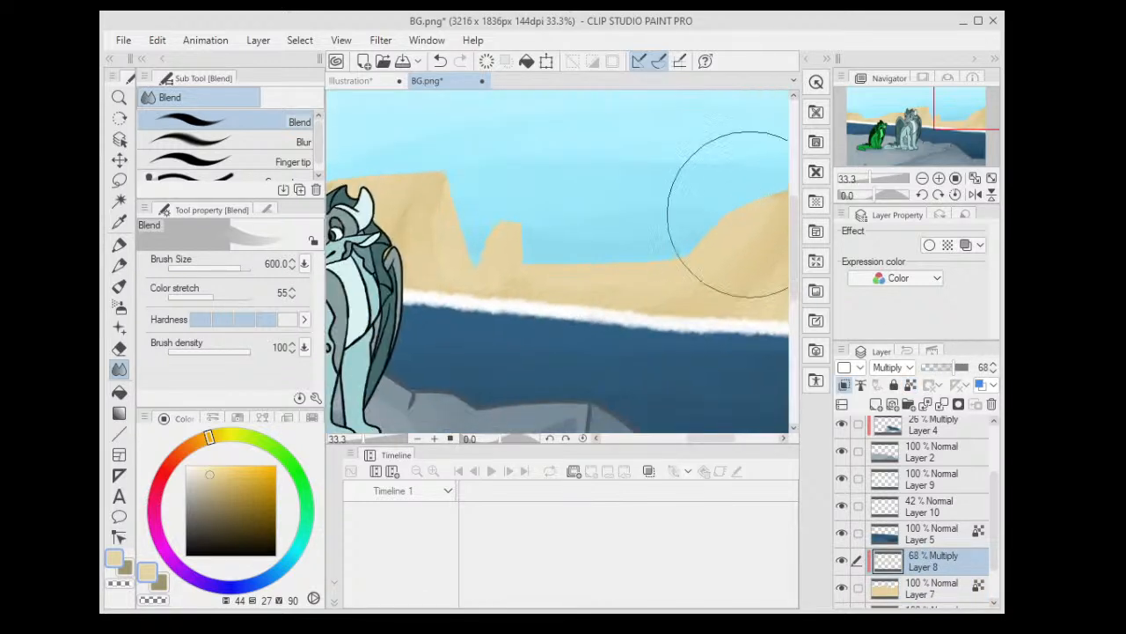
scroll(716, 214, down, 4)
key(ctrl+z)
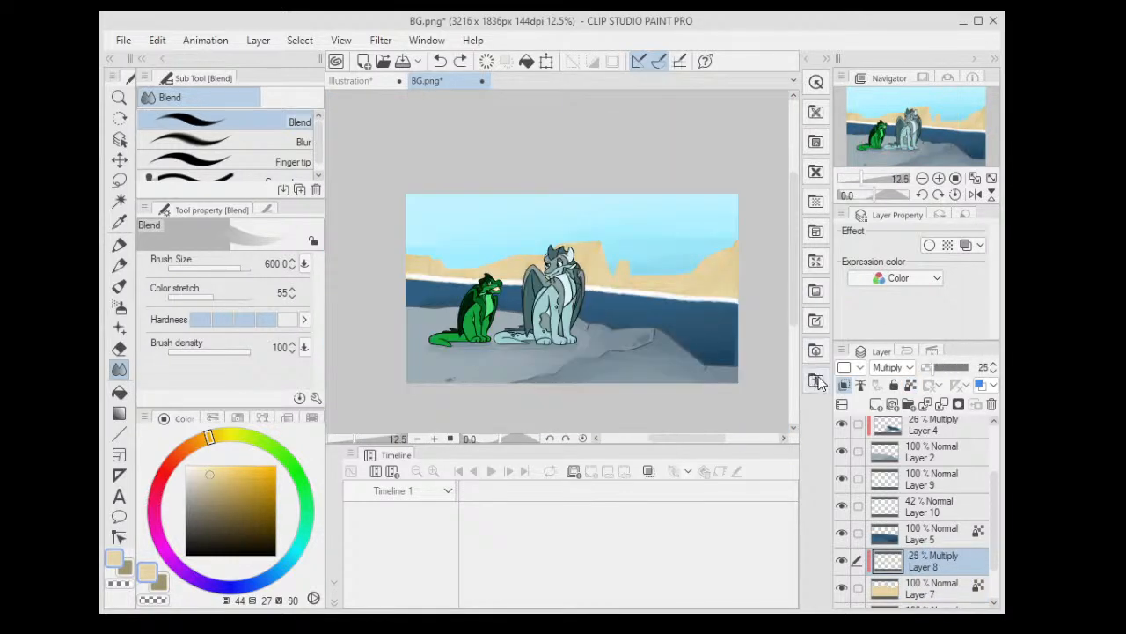
key(ctrl+y)
key(ctrl+z)
key(ctrl+y)
key(ctrl+z)
click(924, 588)
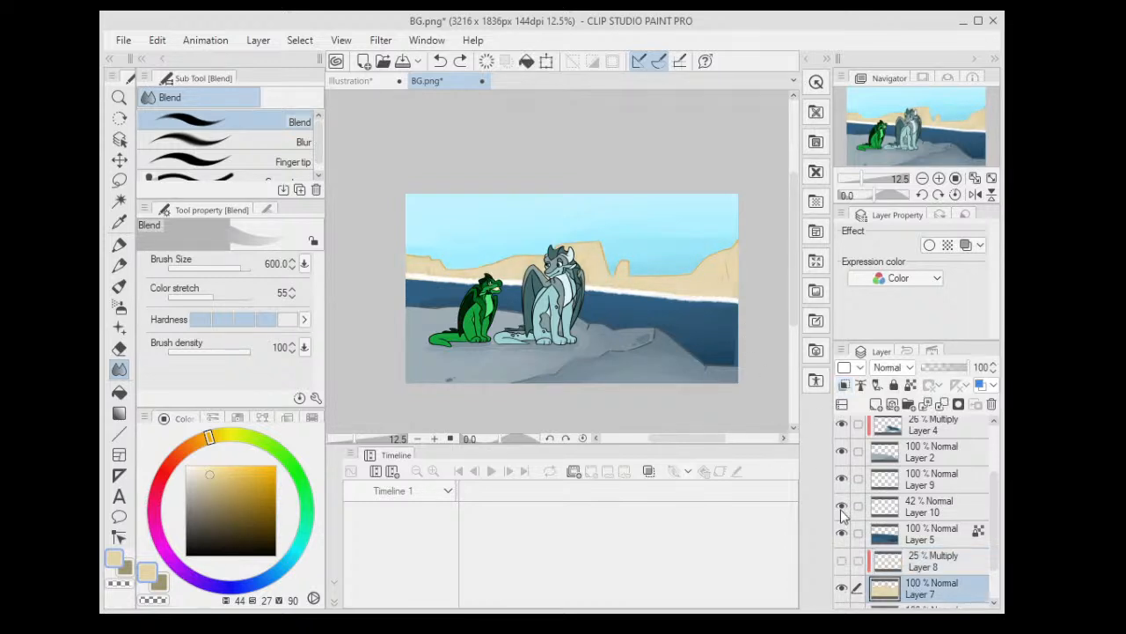
scroll(578, 265, up, 5)
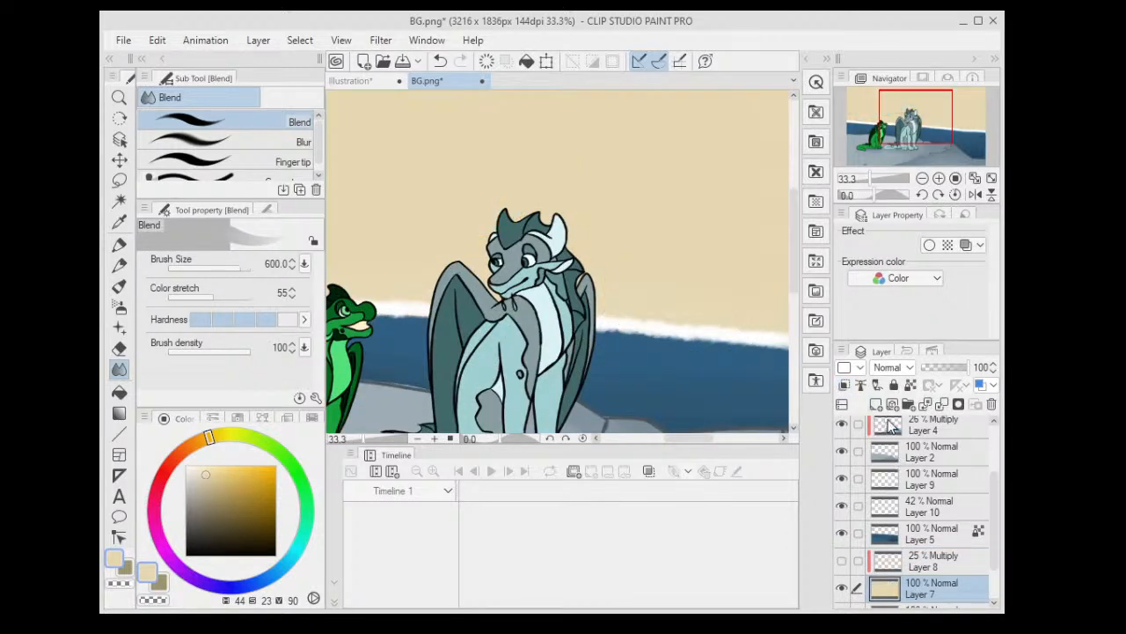
key(ctrl+z)
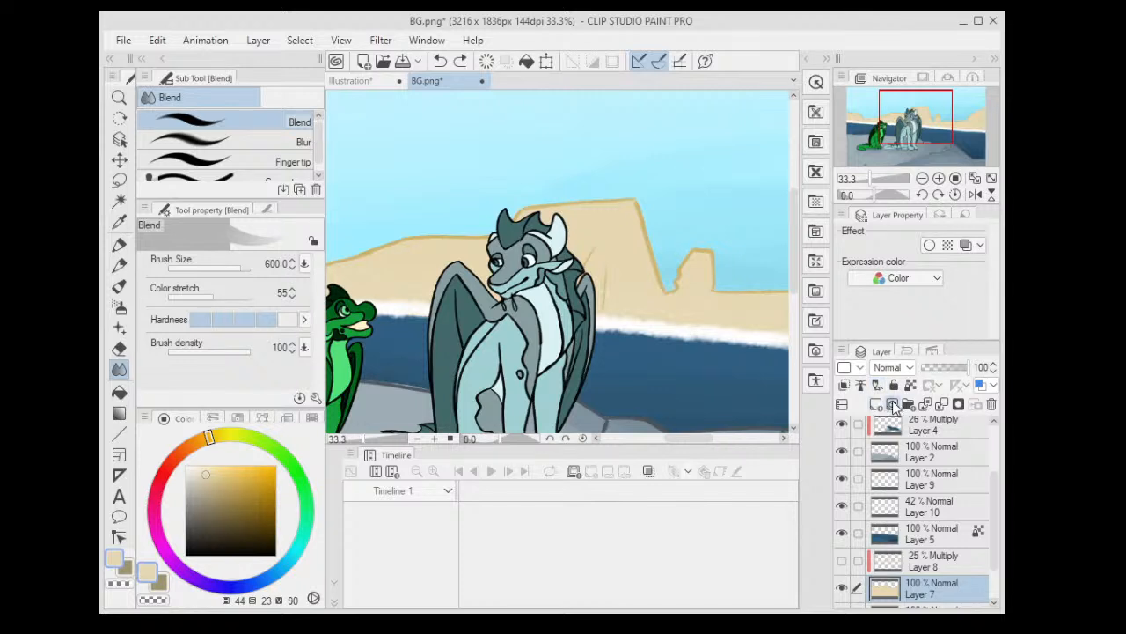
click(892, 405)
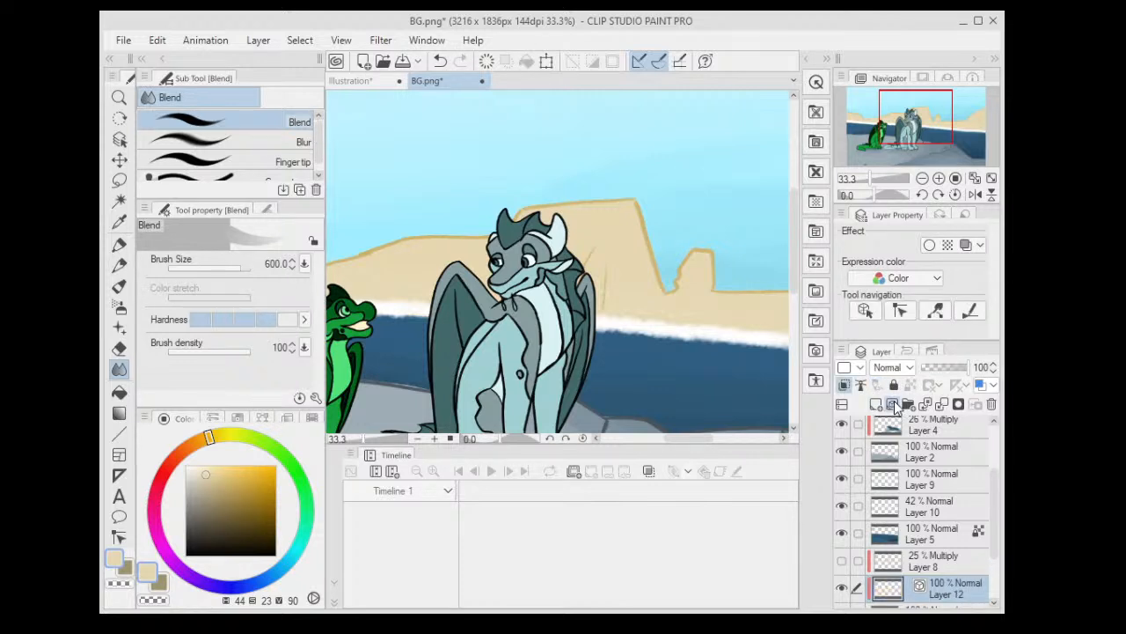
key(ctrl+z)
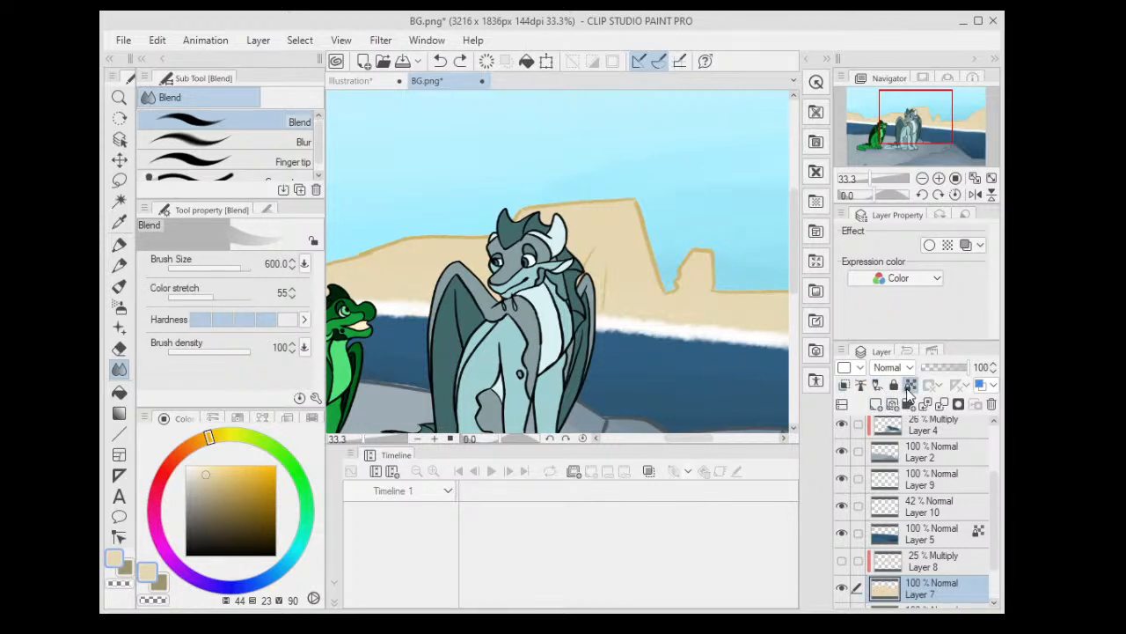
- Refill Layer 7's cliffs in sand (H 44, S 23, V 90) with transparent pixels locked, and set Layer 8's opacity to 44%
scroll(710, 266, down, 3)
drag(710, 265, 718, 285)
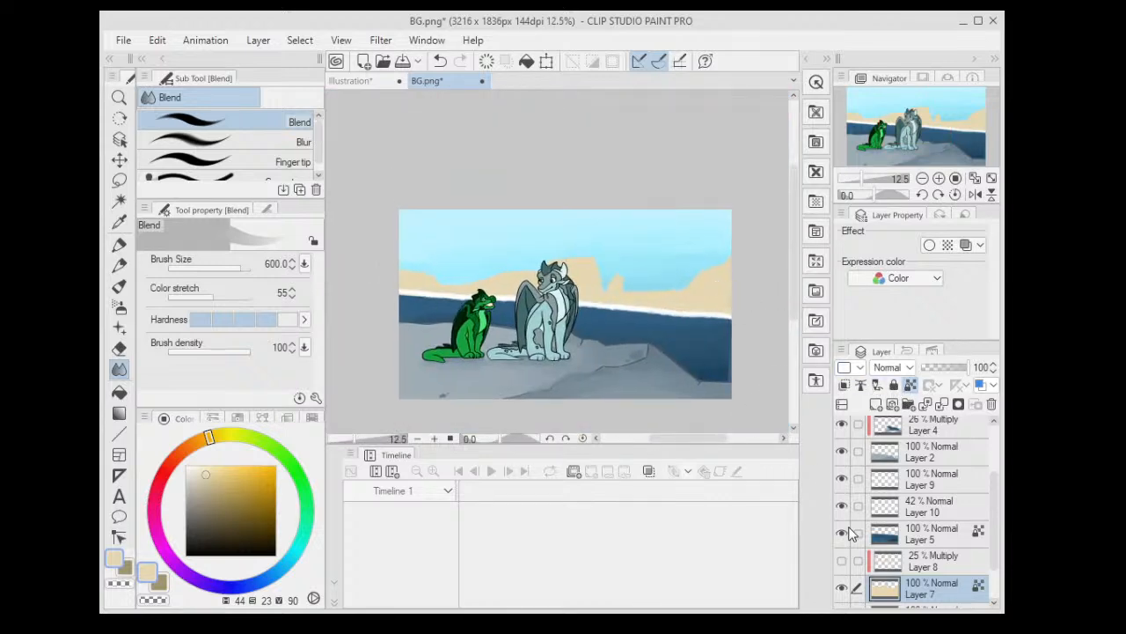
click(912, 566)
drag(934, 367, 943, 367)
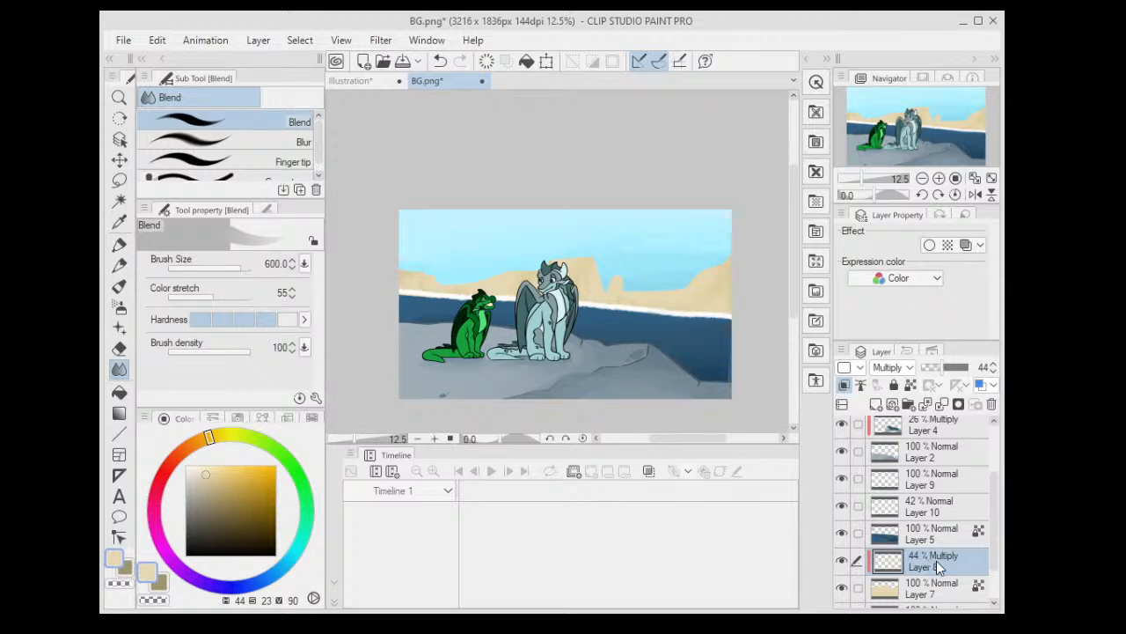
- Add a raster layer in Multiply mode above Layer 8 and ready the Thin Gouache brush at size 30 for the cliff edges
click(875, 404)
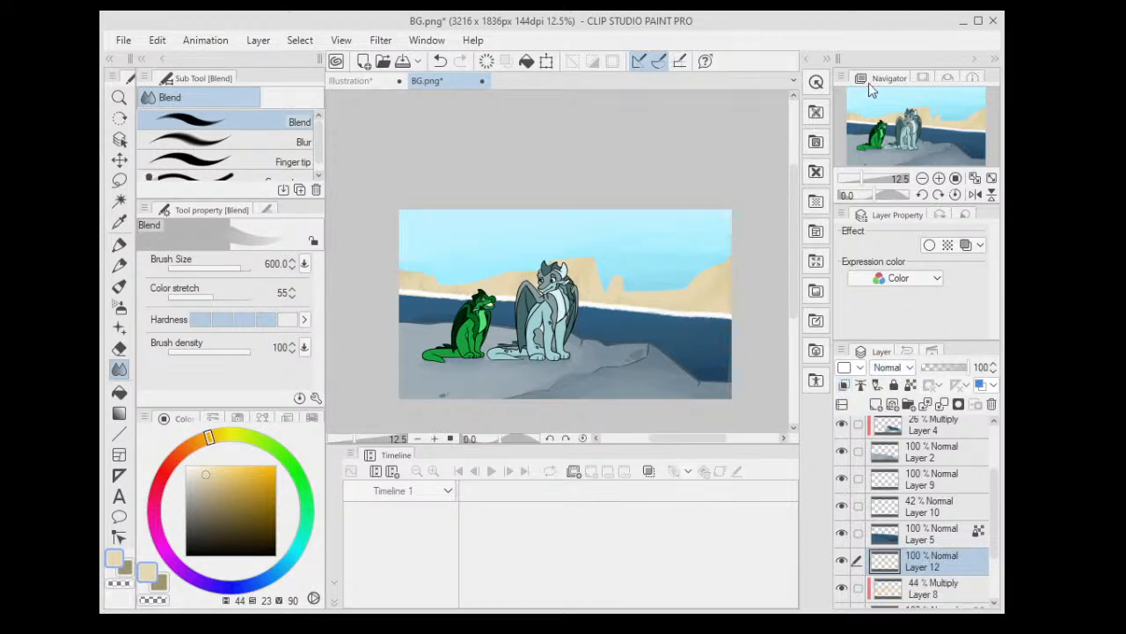
click(882, 55)
click(119, 284)
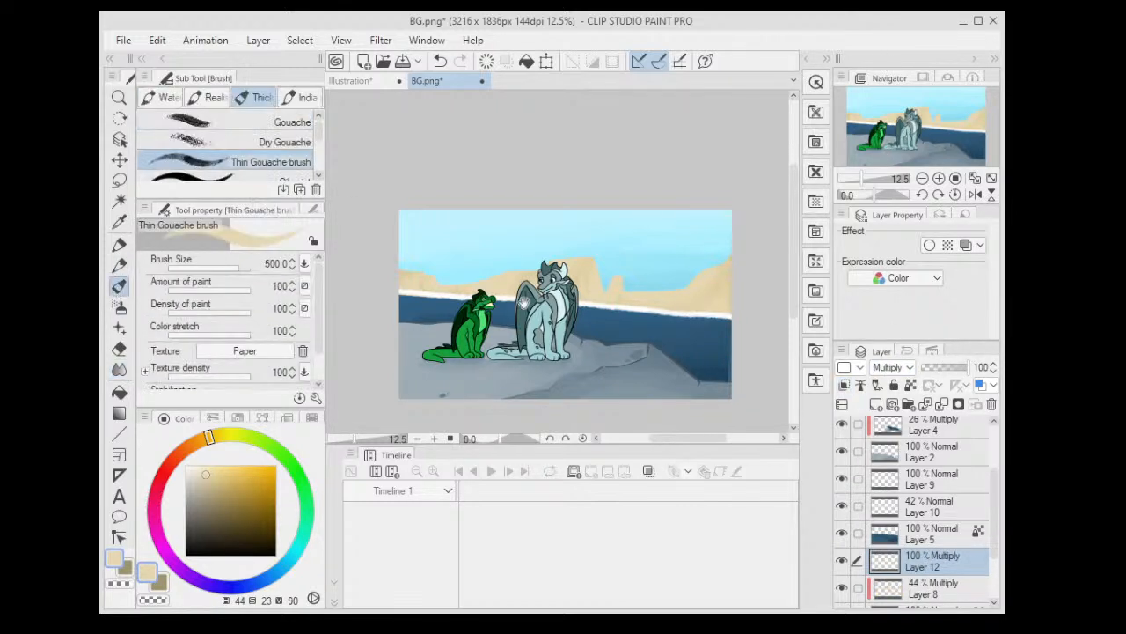
drag(522, 303, 419, 290)
scroll(413, 309, up, 2)
scroll(553, 296, up, 2)
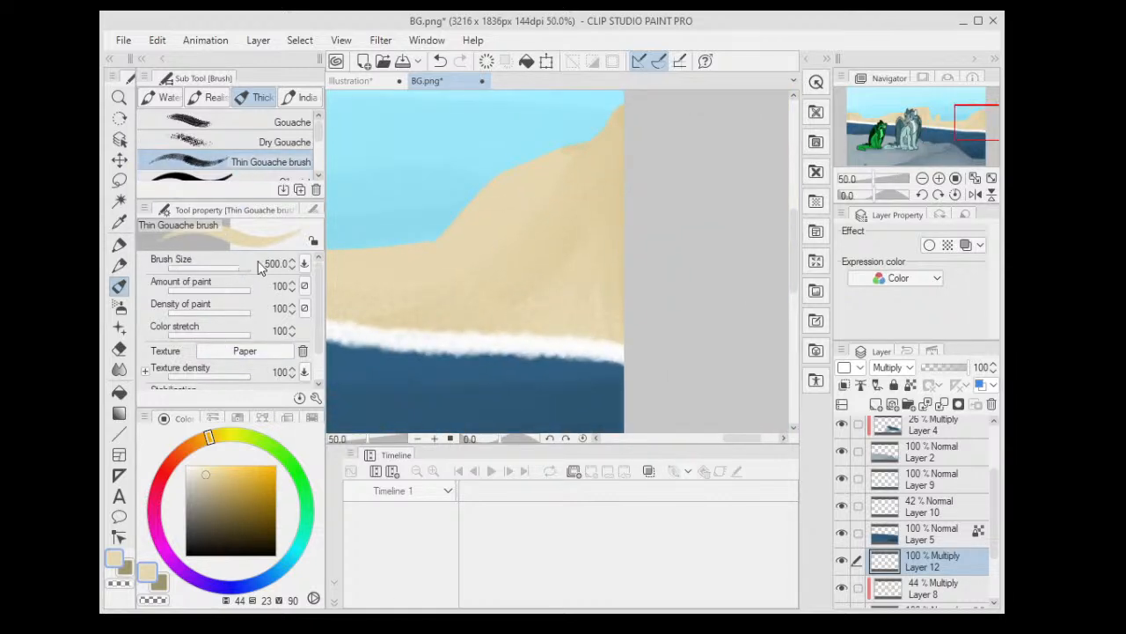
drag(233, 273, 211, 272)
- Paint darker sand strokes along the ridge of the far right cliff and a short crease on its slope
scroll(574, 196, up, 1)
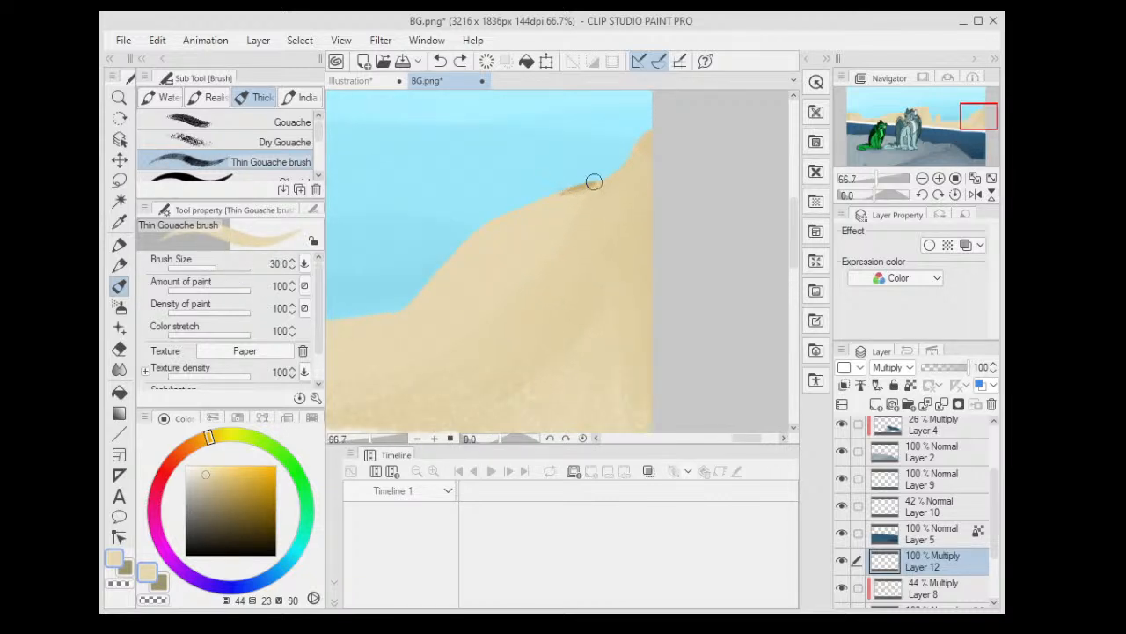
scroll(661, 113, down, 1)
mouse_move(661, 114)
mouse_down()
mouse_move(606, 183)
mouse_move(673, 211)
mouse_move(619, 257)
mouse_move(539, 265)
mouse_up()
drag(864, 180, 884, 180)
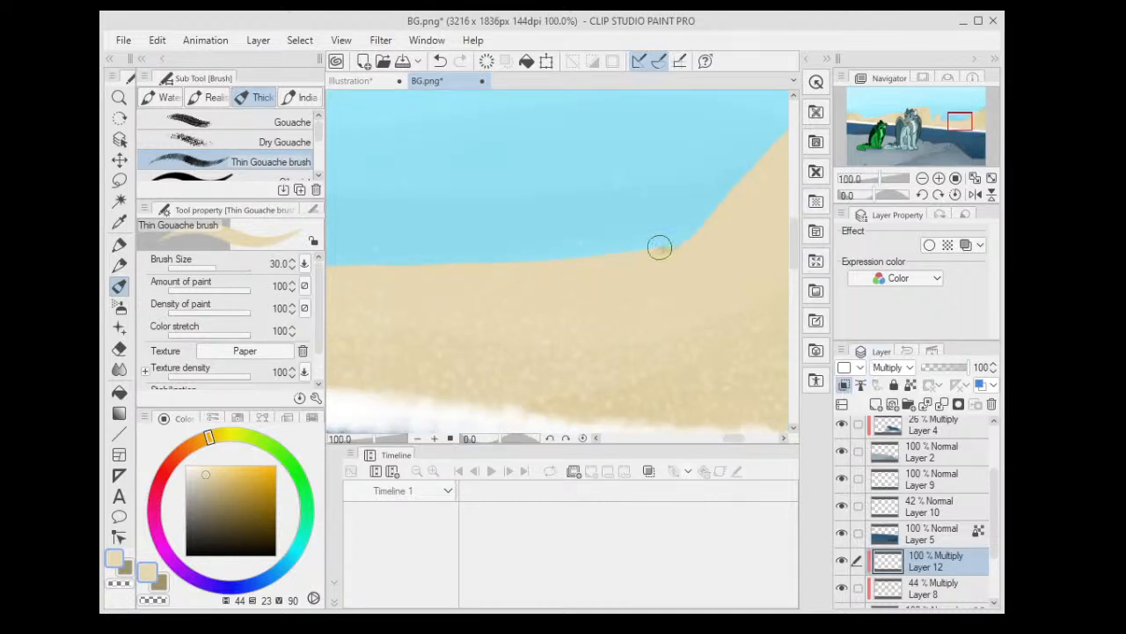
mouse_move(659, 246)
mouse_down()
mouse_move(555, 281)
mouse_move(586, 279)
mouse_move(653, 181)
mouse_up()
scroll(653, 180, down, 4)
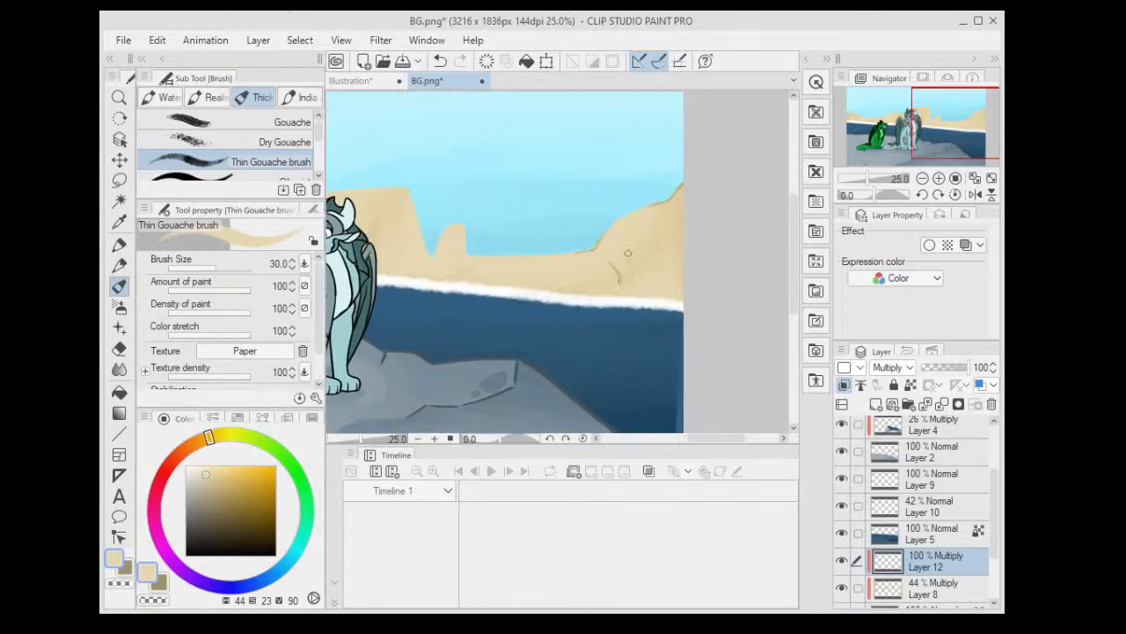
- Edge the small rock pillar and the ground beside it with darker sand strokes, redoing the stroke over its top
scroll(627, 252, down, 2)
scroll(606, 232, up, 4)
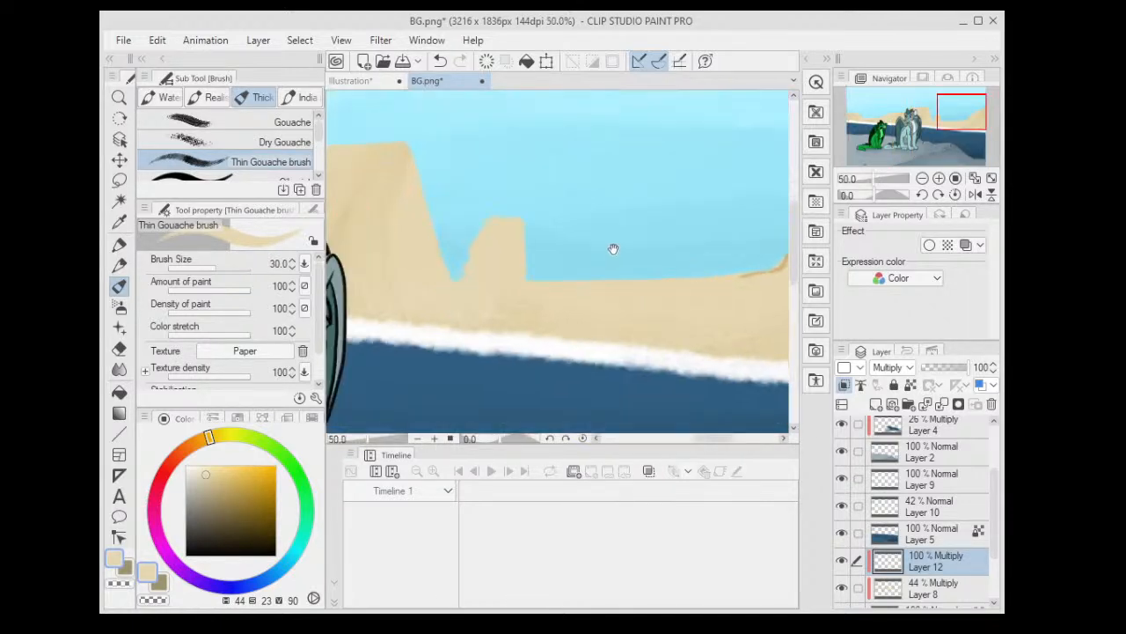
scroll(550, 235, up, 1)
mouse_move(470, 212)
mouse_down()
mouse_move(509, 223)
mouse_move(512, 281)
mouse_move(554, 294)
mouse_up()
scroll(496, 208, up, 1)
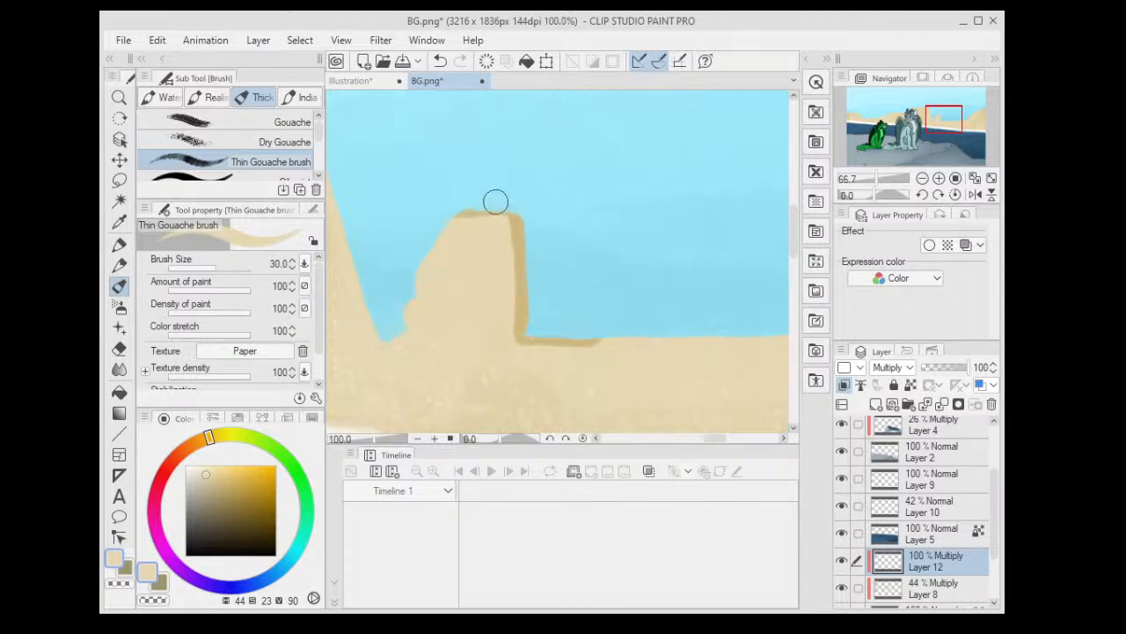
key(ctrl+z)
mouse_move(459, 213)
mouse_down()
mouse_move(518, 219)
mouse_move(521, 332)
mouse_move(621, 339)
mouse_move(430, 252)
mouse_move(405, 317)
mouse_up()
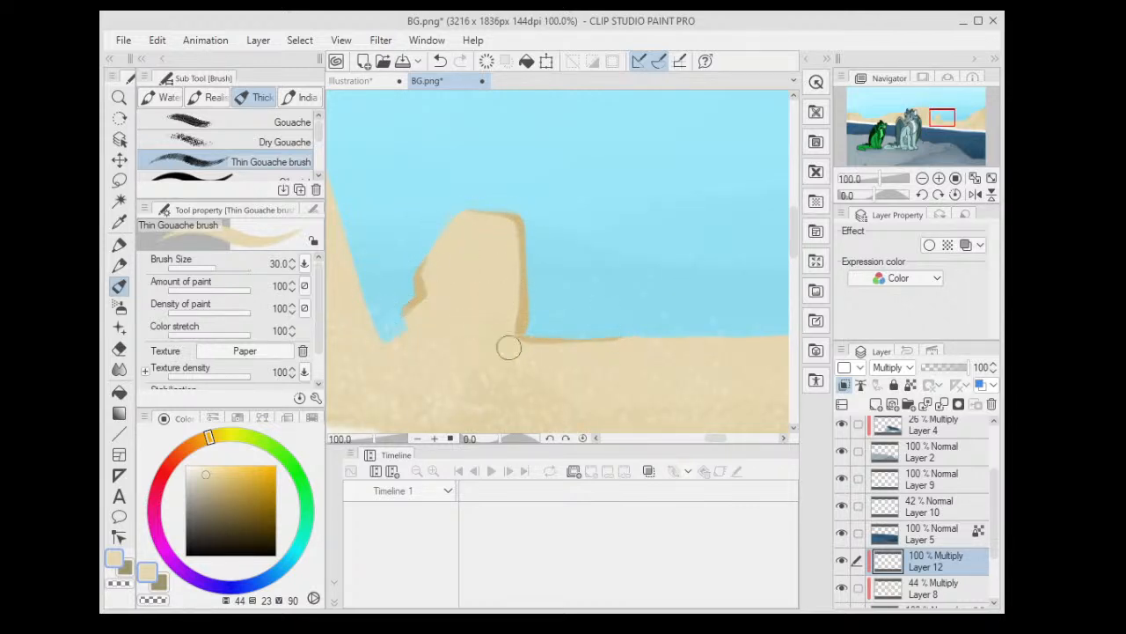
scroll(528, 299, down, 4)
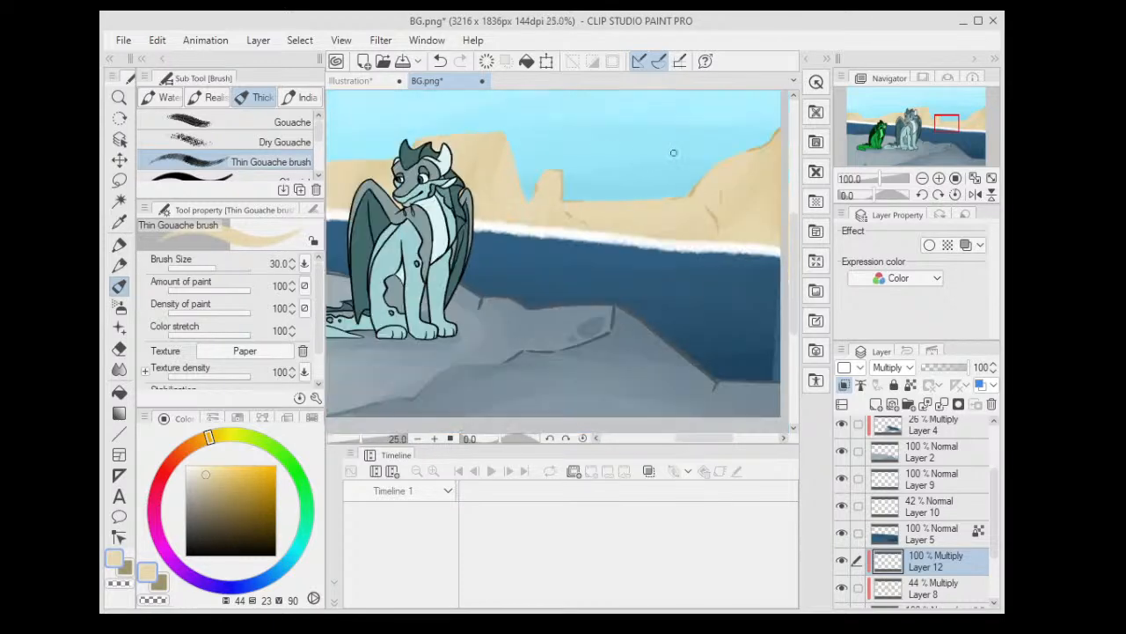
- Paint darker sand strokes down the steep side of the tall cliff and along the start of its flat top
scroll(673, 154, down, 2)
scroll(709, 173, up, 3)
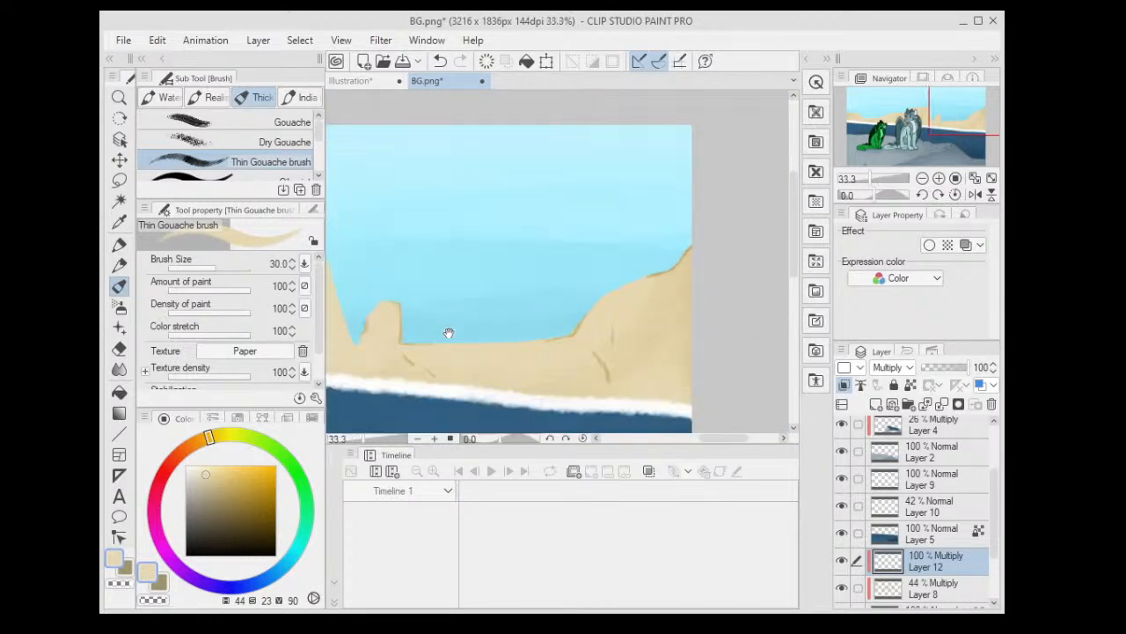
scroll(448, 333, up, 2)
drag(501, 193, 542, 327)
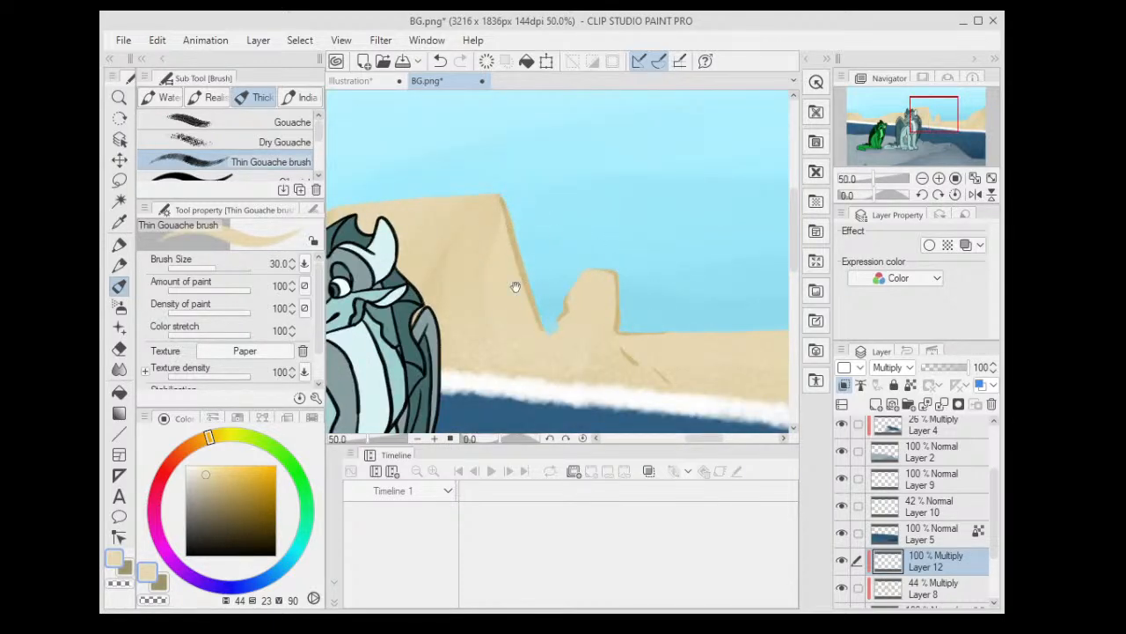
scroll(515, 287, up, 1)
mouse_move(572, 207)
mouse_down()
mouse_move(540, 237)
mouse_move(478, 211)
mouse_up()
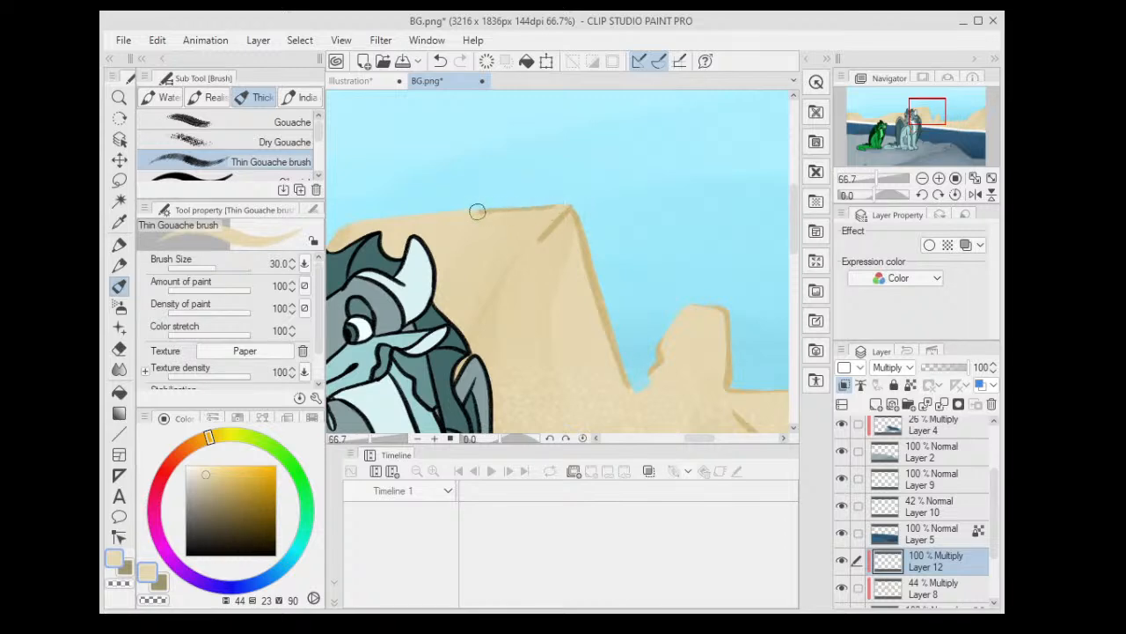
- Extend the darker sand edge along the tall cliff's top to behind the grey dragon's head
scroll(520, 181, down, 7)
key(minus)
key(minus)
key(minus)
key(minus)
key(minus)
key(minus)
key(minus)
key(minus)
key(minus)
key(minus)
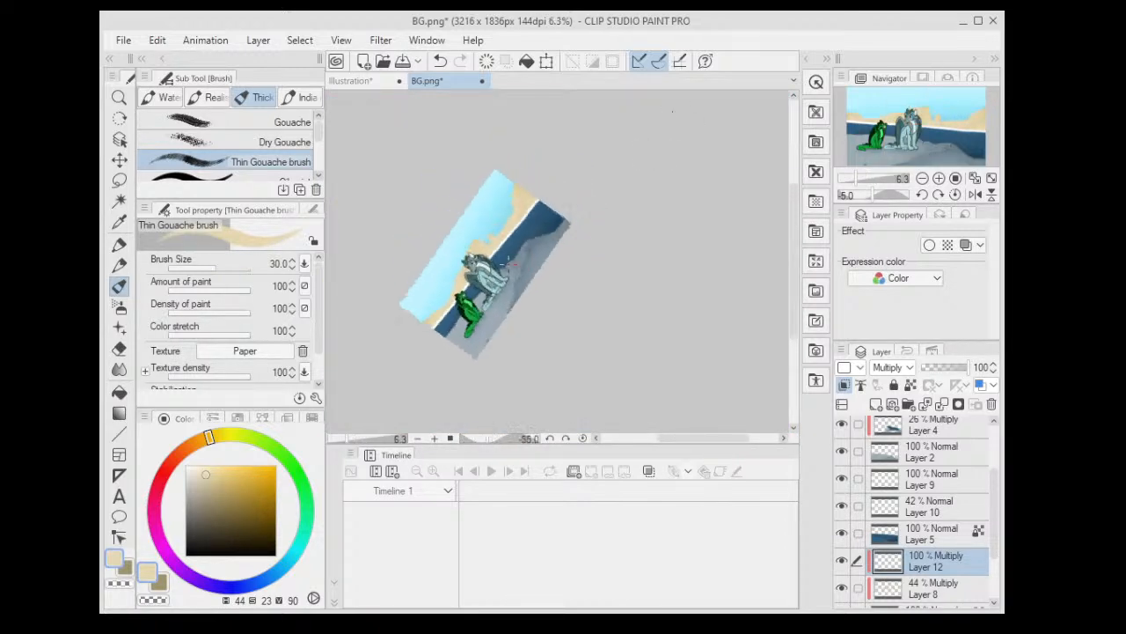
scroll(493, 257, up, 6)
drag(385, 179, 506, 163)
scroll(506, 162, up, 1)
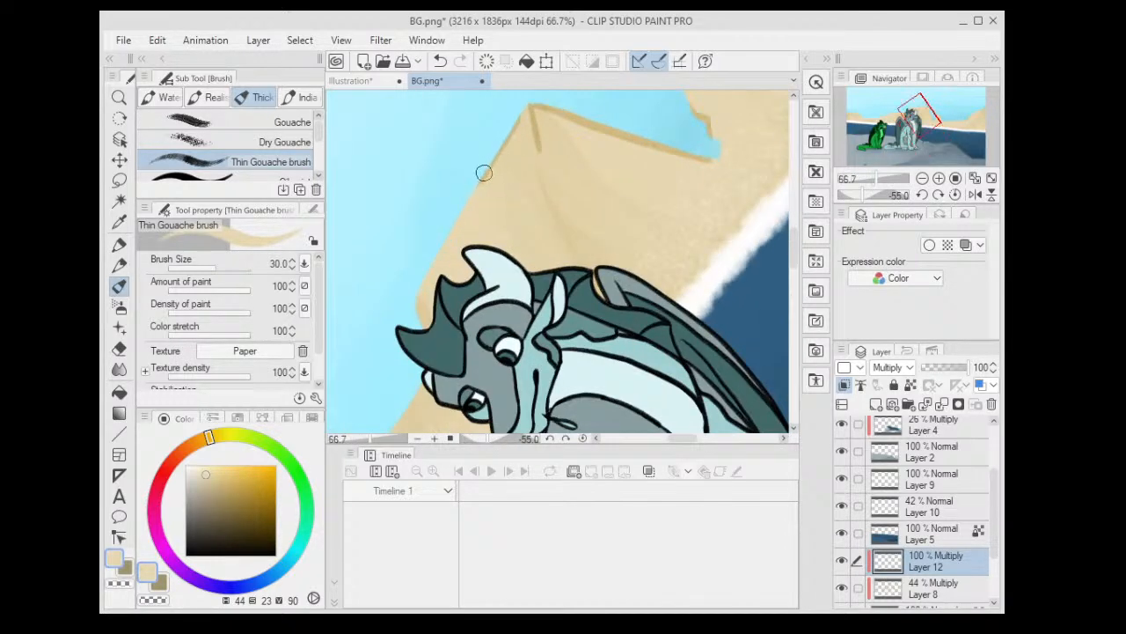
scroll(484, 228, down, 1)
scroll(563, 163, down, 2)
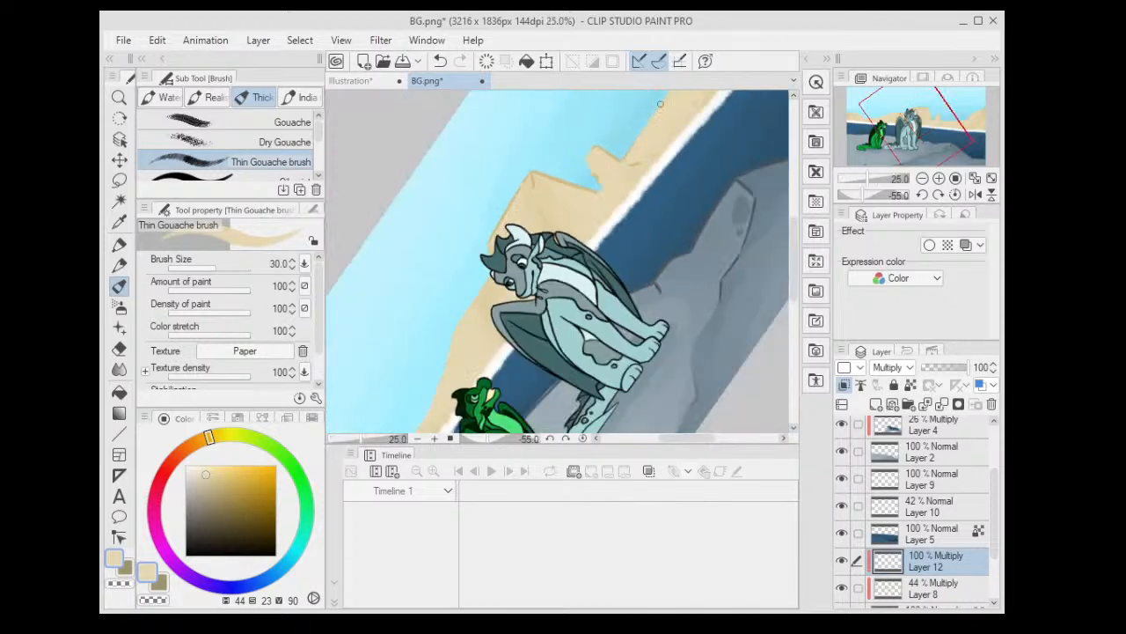
key(ctrl+shift+2)
- Edge the lower ridge beside the grey dragon's head with darker sand strokes, replacing the misplaced first stroke
scroll(659, 105, up, 4)
drag(415, 338, 620, 178)
scroll(619, 178, up, 1)
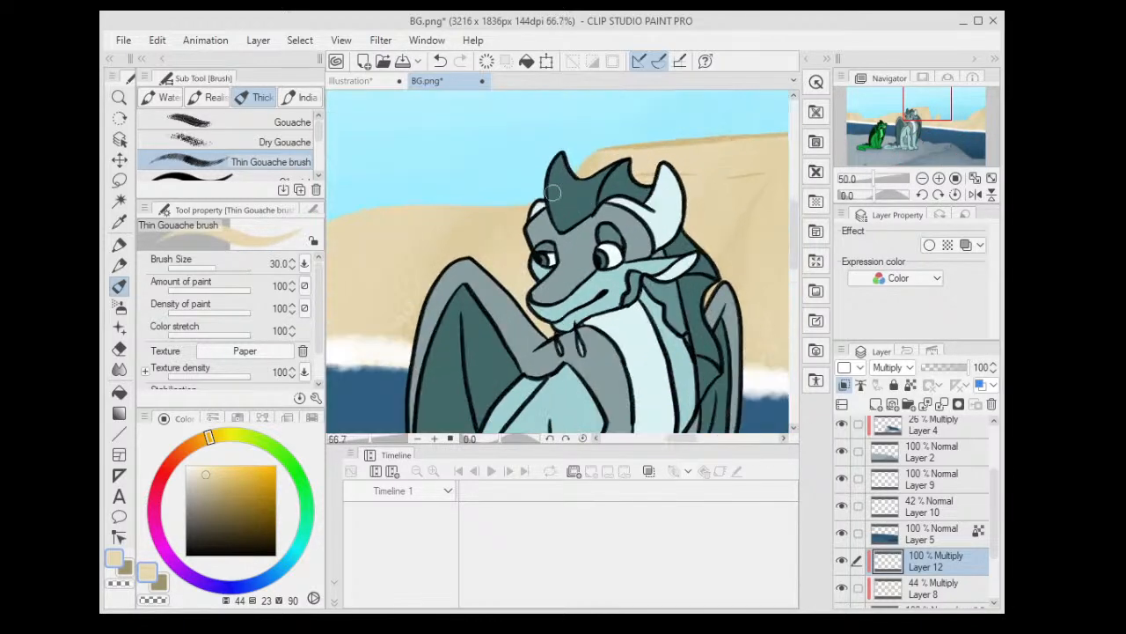
drag(528, 212, 445, 211)
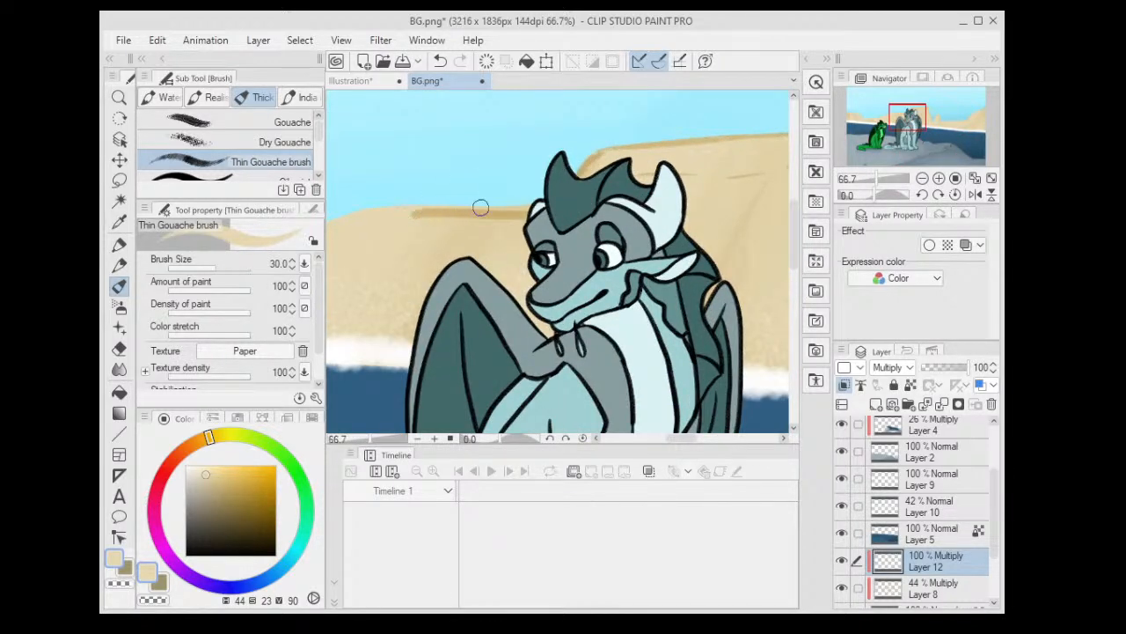
key(ctrl+z)
mouse_move(534, 208)
mouse_down()
mouse_move(585, 187)
mouse_move(461, 220)
mouse_move(533, 200)
mouse_move(561, 241)
mouse_up()
scroll(615, 231, down, 1)
scroll(615, 231, down, 4)
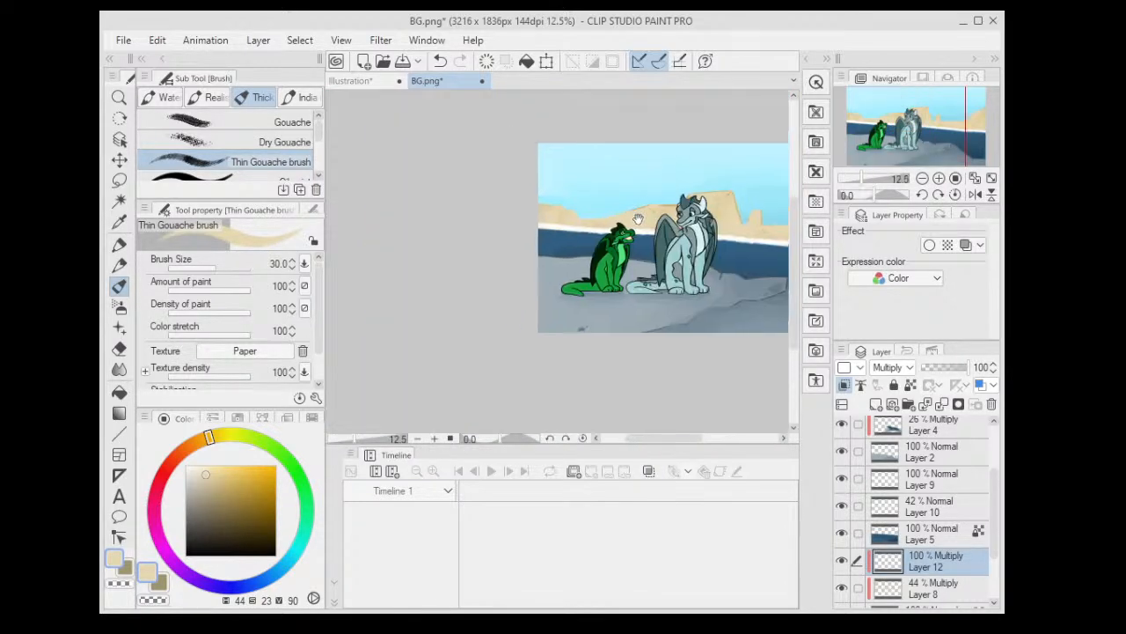
- Paint darker sand strokes down the slope and along the foot of the left cliff near the green dragon
scroll(625, 211, up, 6)
mouse_move(394, 205)
mouse_down()
mouse_move(408, 194)
mouse_move(422, 238)
mouse_up()
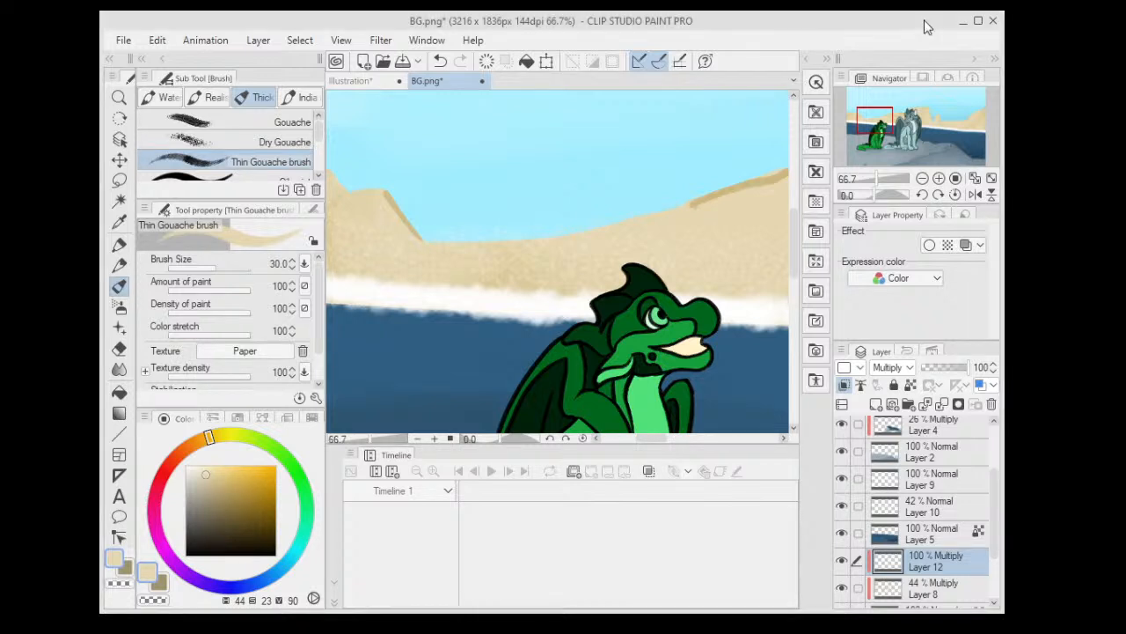
scroll(426, 254, down, 9)
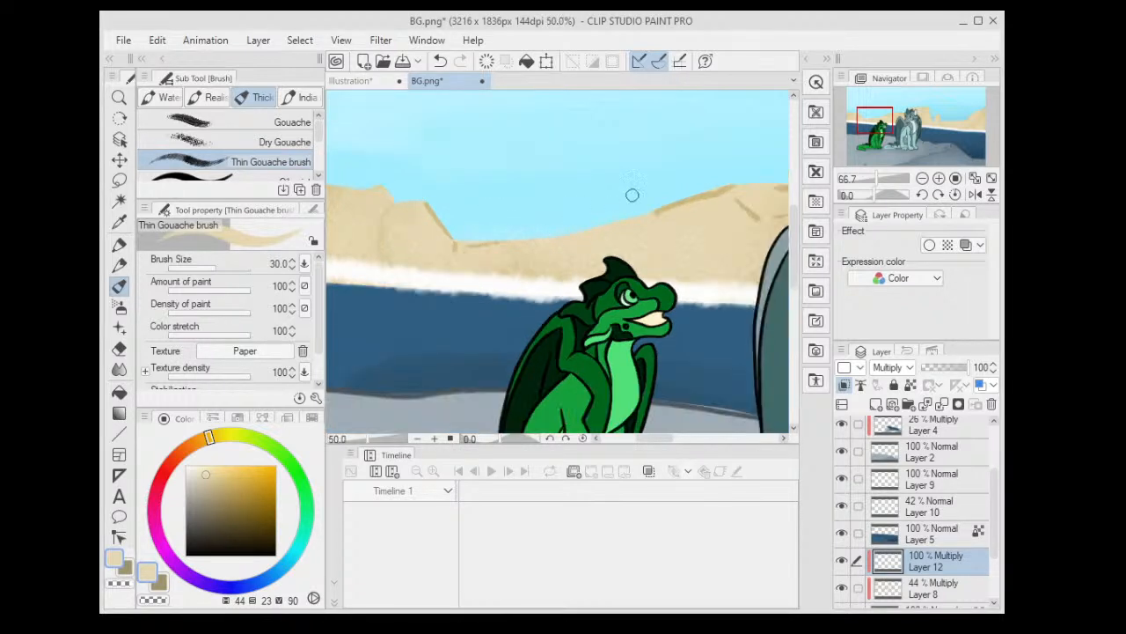
- Paint darker sand strokes along the far-left cliff's top to the canvas edge and down its face beside the notch
scroll(572, 230, up, 9)
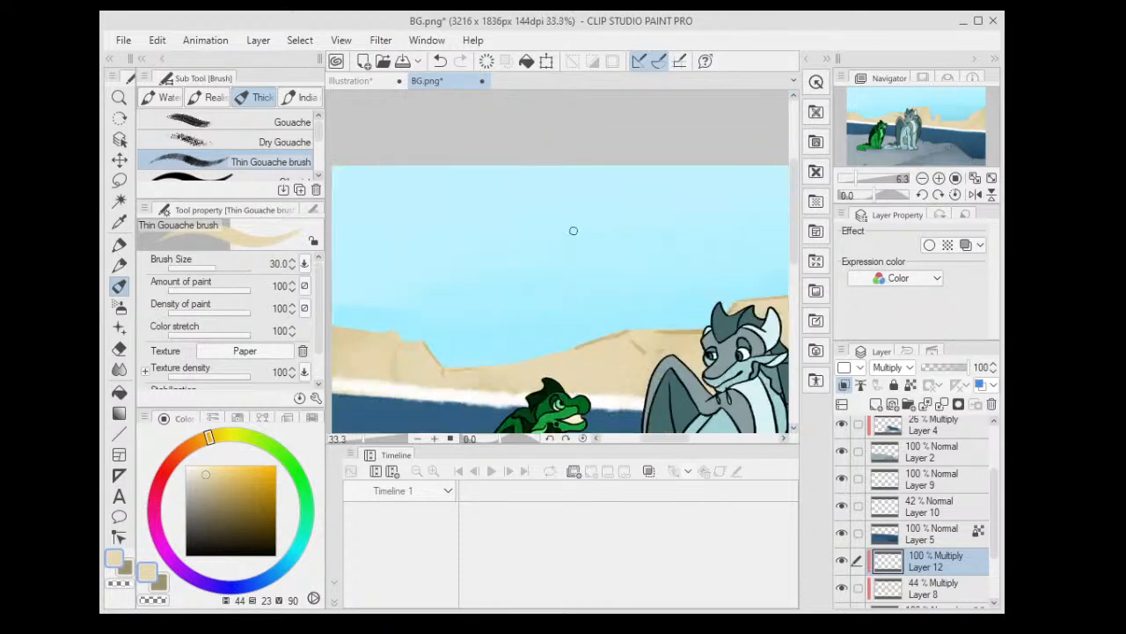
drag(523, 257, 417, 250)
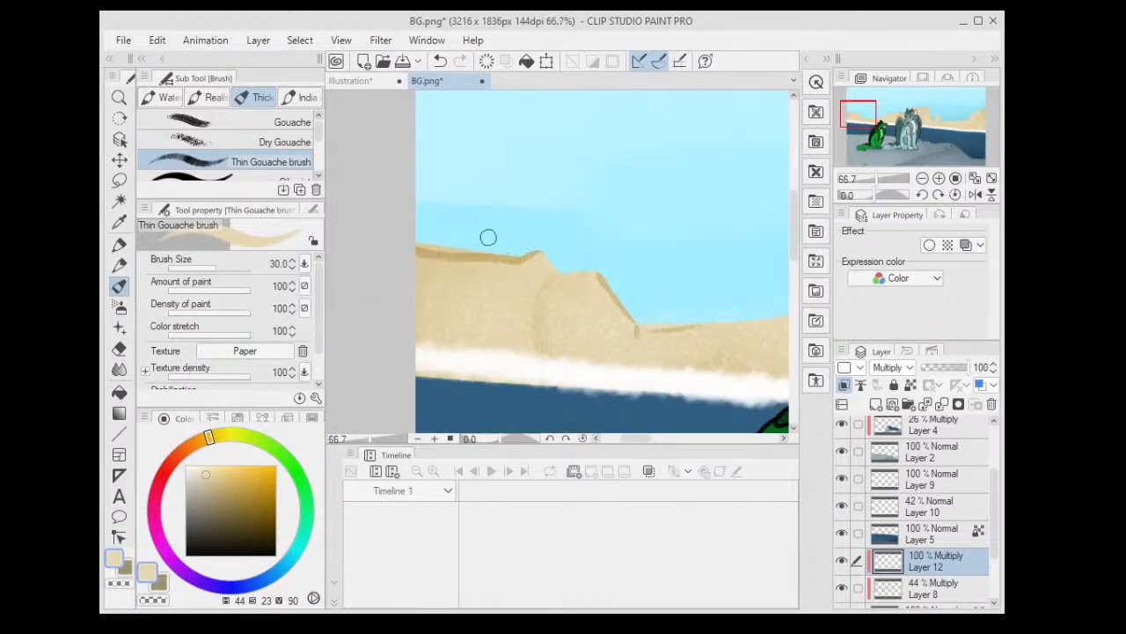
drag(526, 255, 417, 247)
drag(563, 273, 561, 297)
key(ctrl+0)
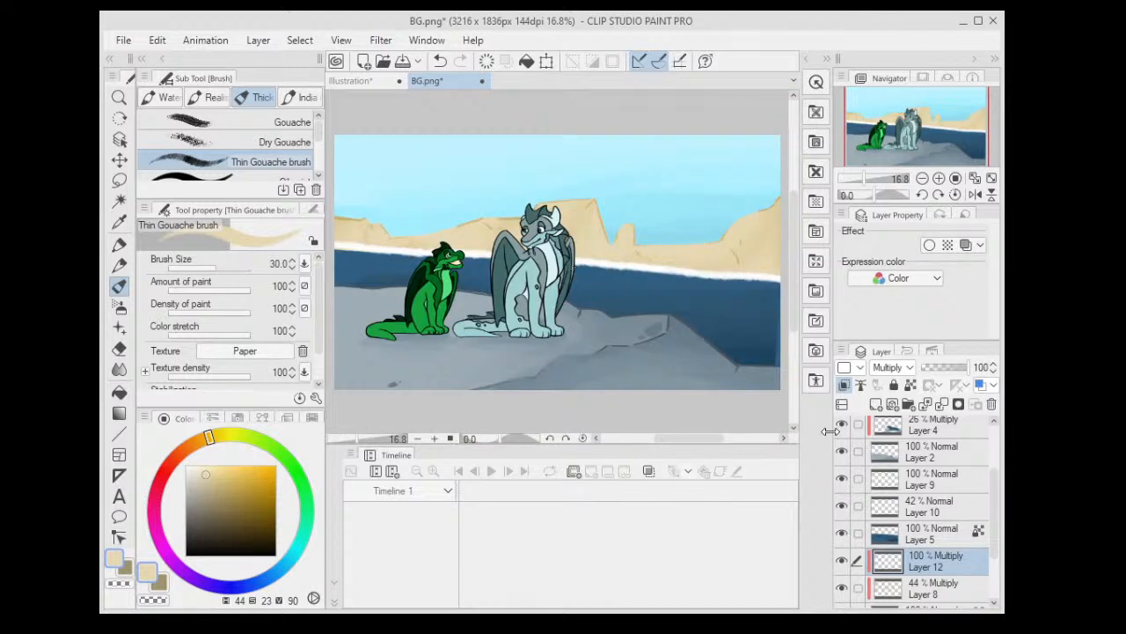
- Add a new Multiply layer above the cliff edging layer and choose a golden sand colour
click(876, 404)
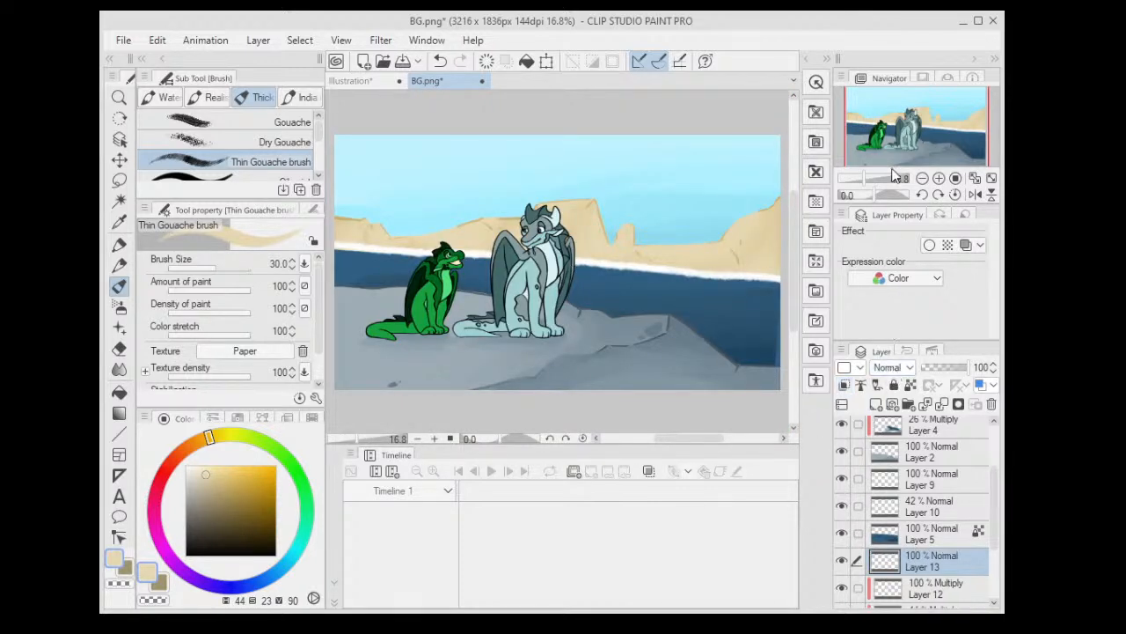
drag(506, 195, 541, 220)
key(ctrl+plus)
key(ctrl+plus)
click(233, 475)
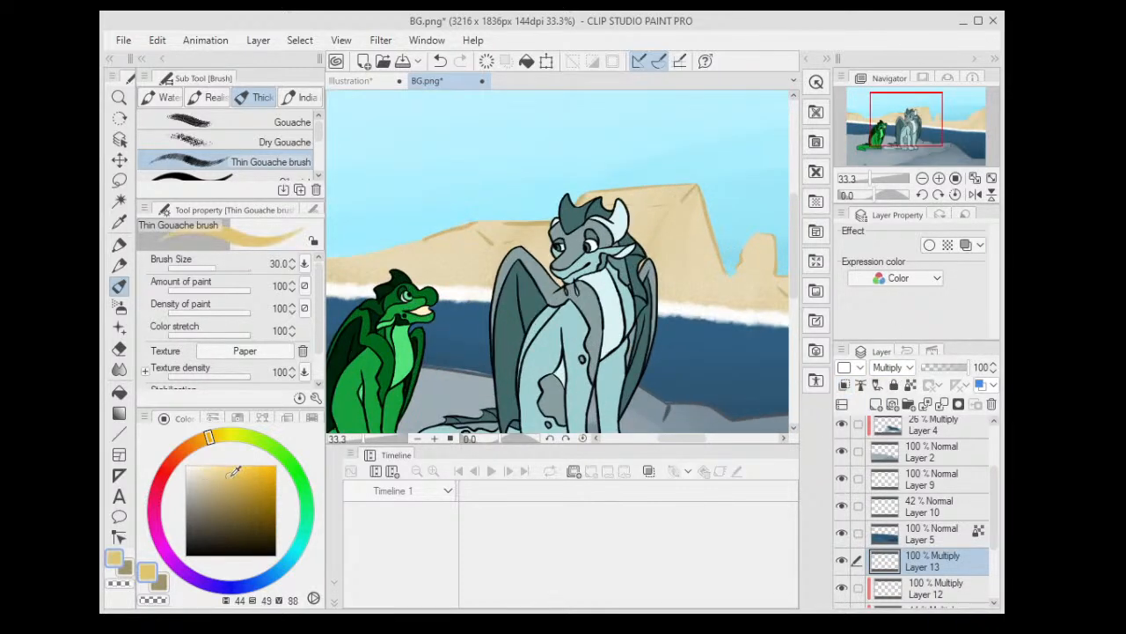
- Paint broad golden shading strokes along the cliff tops with the Thin Gouache brush at size 226.4
drag(455, 302, 550, 305)
drag(344, 260, 510, 275)
mouse_move(429, 260)
mouse_down()
mouse_move(472, 265)
mouse_move(391, 280)
mouse_move(467, 261)
mouse_up()
scroll(487, 223, up, 1)
click(232, 267)
key(ctrl+z)
mouse_move(472, 273)
mouse_down()
mouse_move(507, 273)
mouse_move(529, 303)
mouse_move(566, 308)
mouse_move(754, 272)
mouse_up()
scroll(755, 272, down, 2)
mouse_move(713, 220)
mouse_down()
mouse_move(666, 211)
mouse_move(533, 236)
mouse_up()
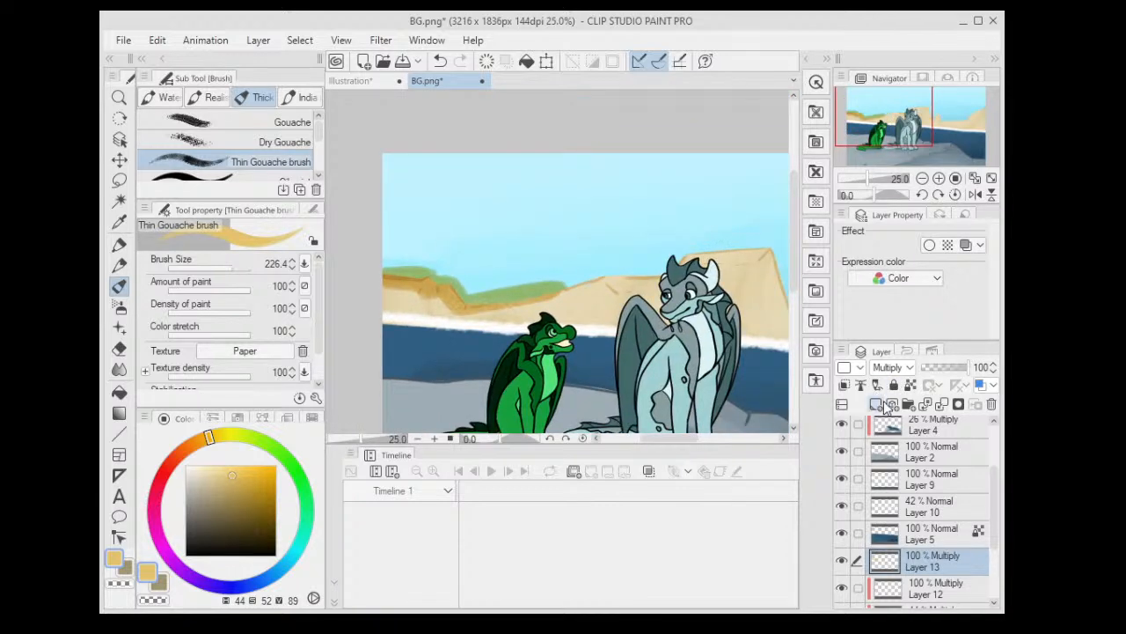
- Clip the golden shading layer to the cliffs below and lower its opacity to 47%
click(844, 386)
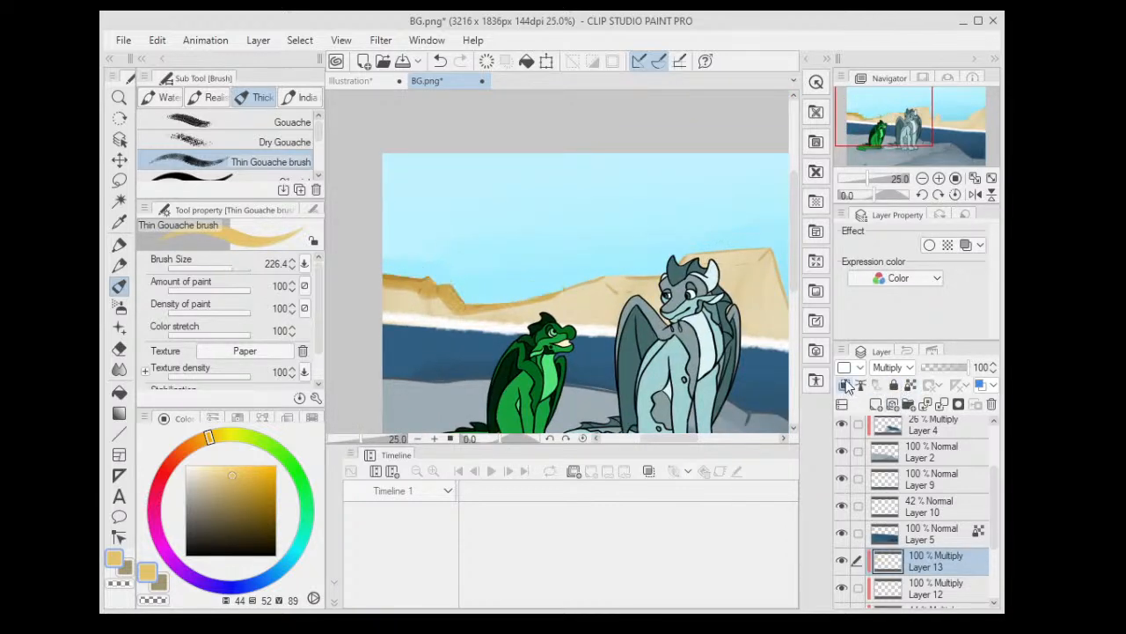
key(ctrl+minus)
click(943, 367)
key(ctrl+minus)
key(ctrl+plus)
key(ctrl+plus)
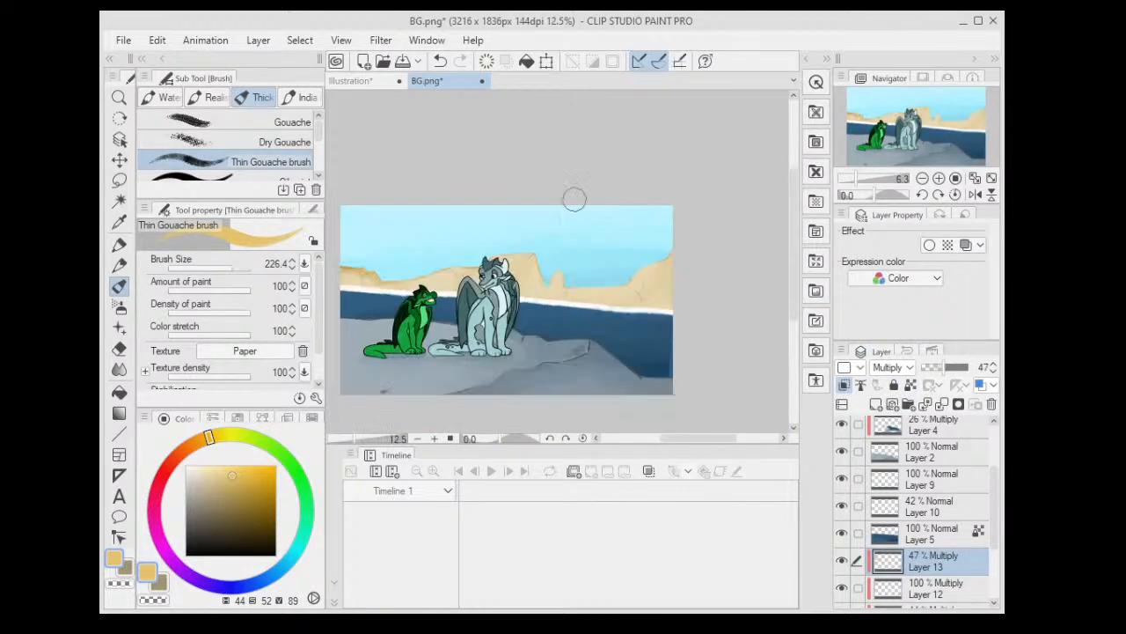
scroll(492, 279, down, 1)
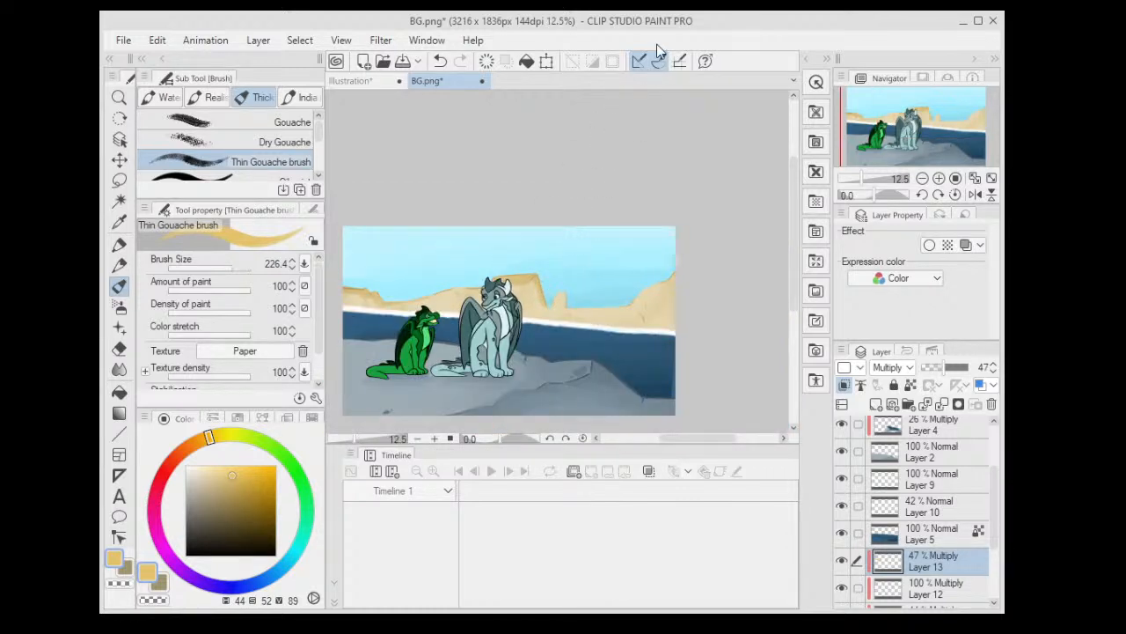
scroll(398, 283, up, 3)
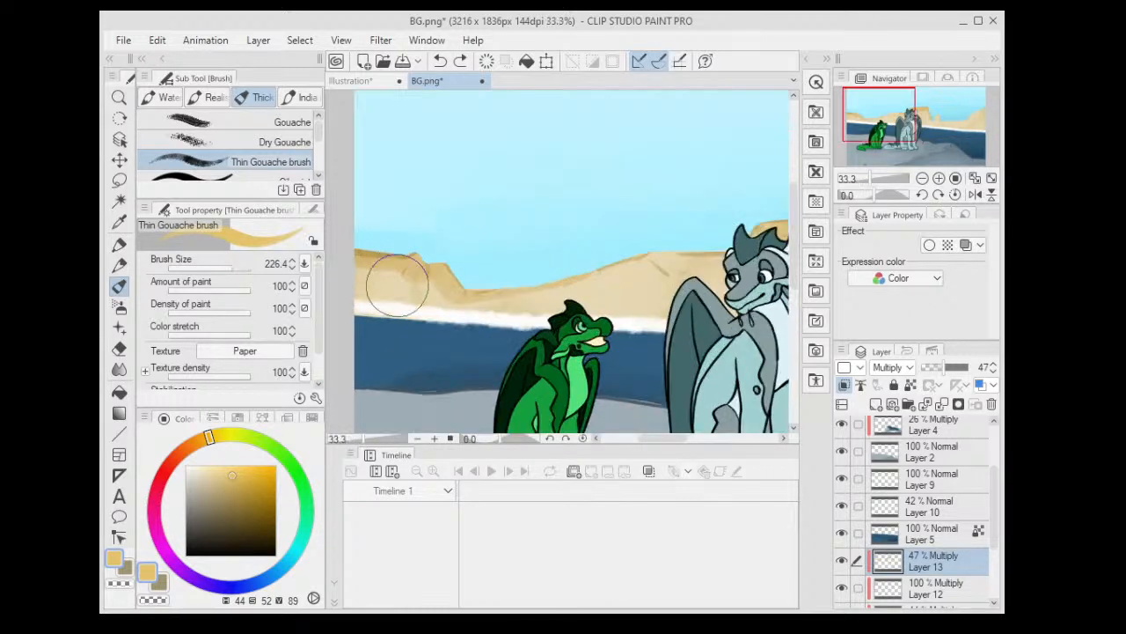
- Soften the golden shading along the cliffs with the Blend tool at brush size 170
key(r)
click(118, 370)
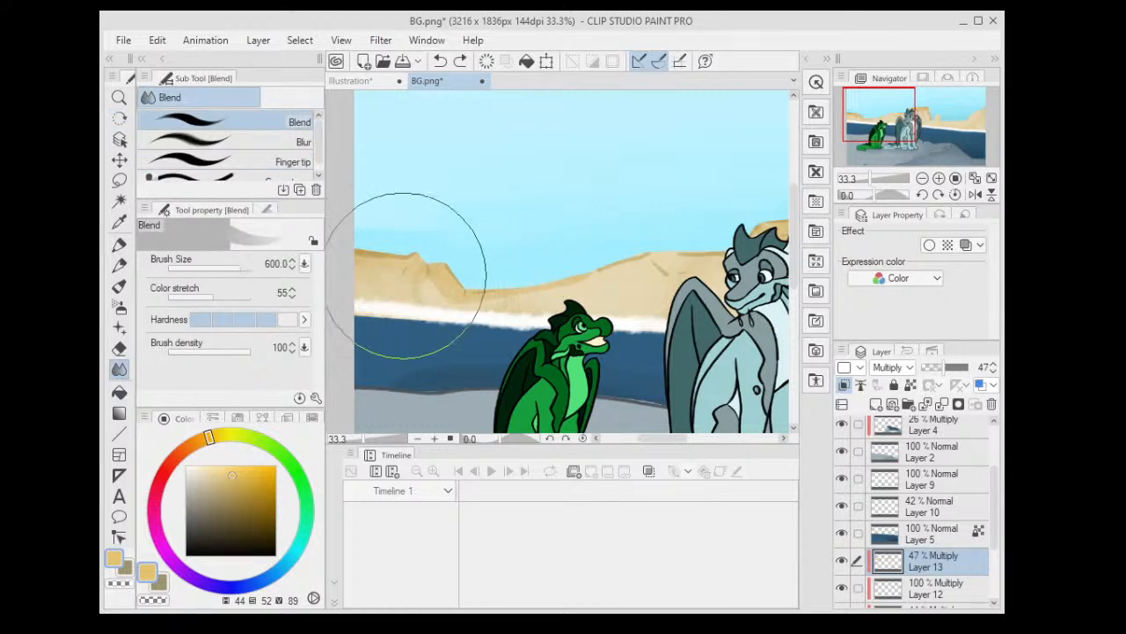
key(bracketleft)
key(bracketleft)
key(bracketleft)
key(bracketleft)
key(bracketleft)
key(bracketleft)
key(bracketleft)
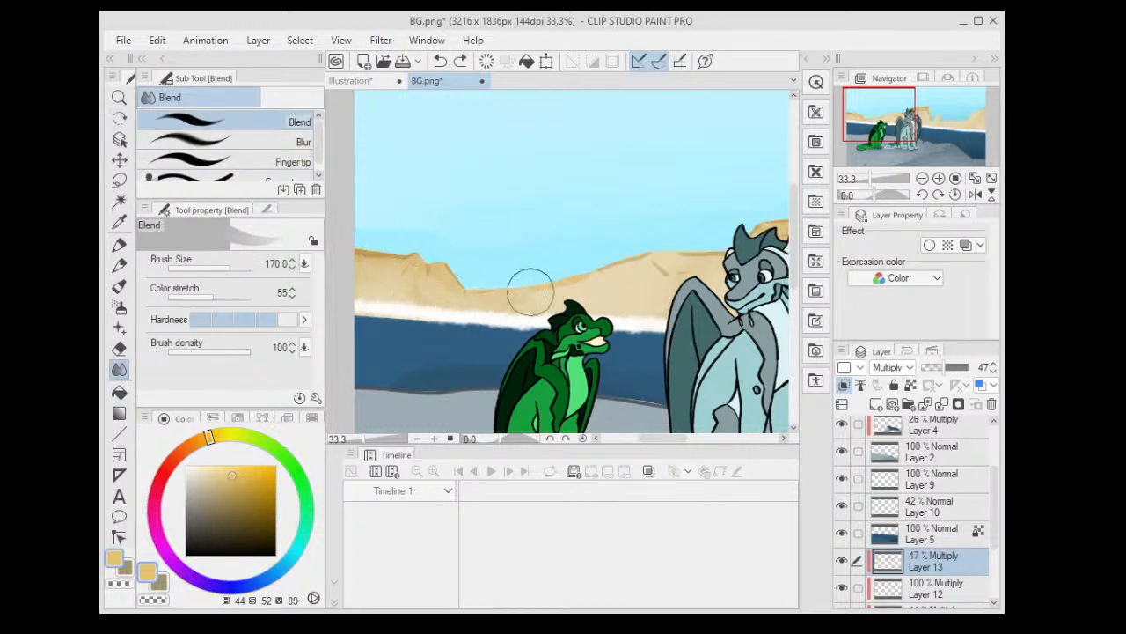
scroll(413, 290, down, 1)
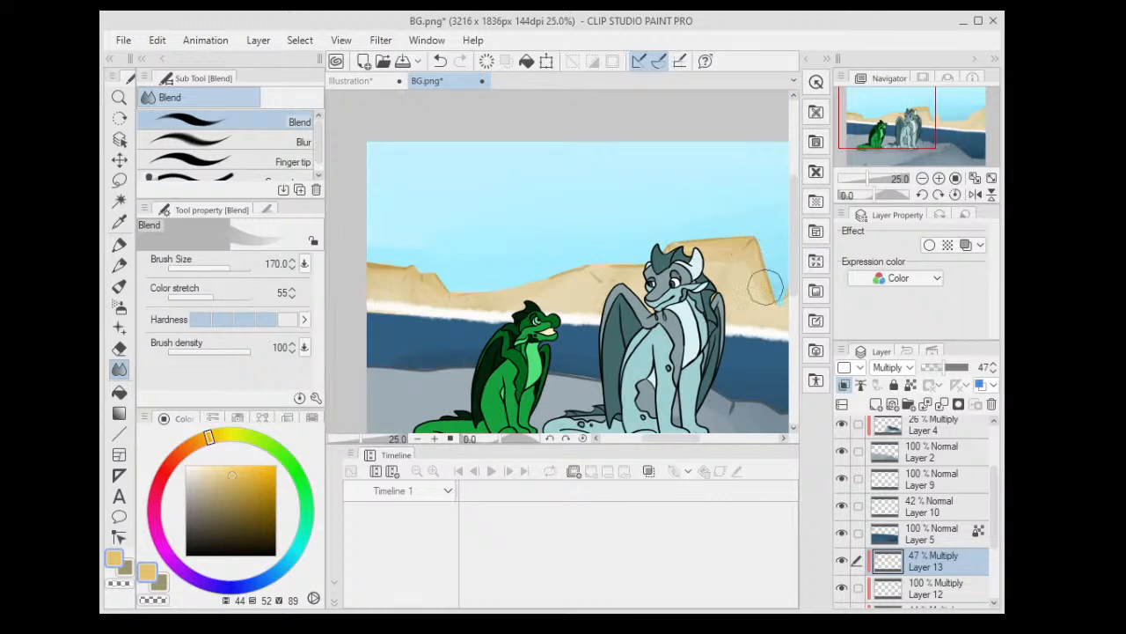
scroll(719, 256, down, 4)
scroll(719, 229, up, 4)
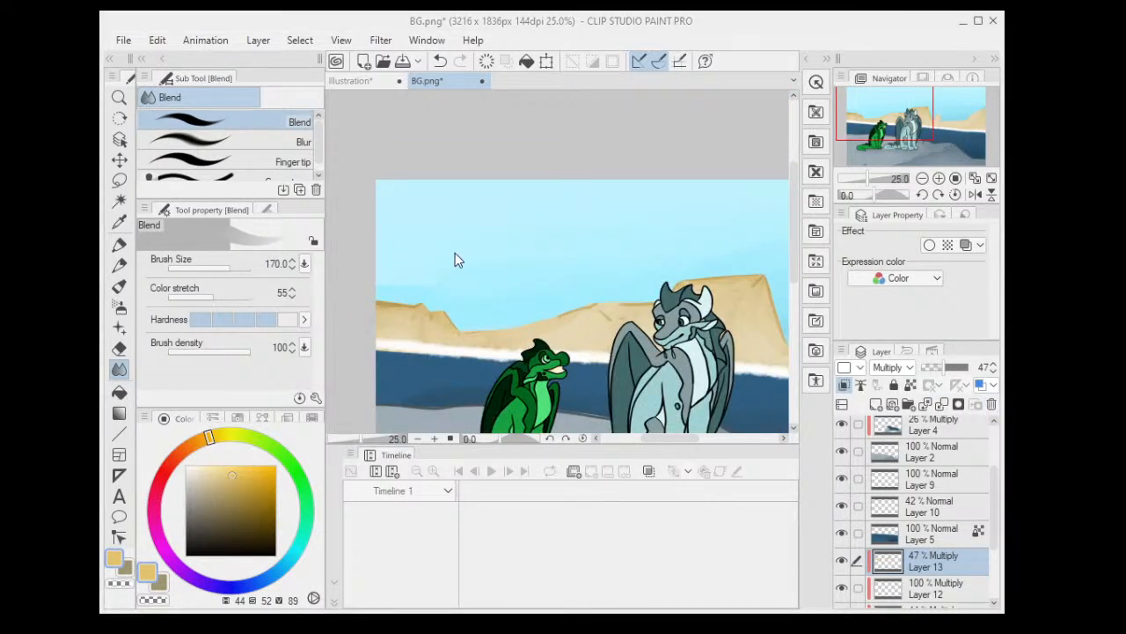
- Merge the golden shading layer into the cliff edging layer below it
key(ctrl+e)
key(ctrl+minus)
key(ctrl+minus)
key(ctrl+minus)
key(ctrl+minus)
- Add a new layer between the sky and the cliffs and choose white as the drawing colour
click(936, 593)
scroll(993, 508, down, 3)
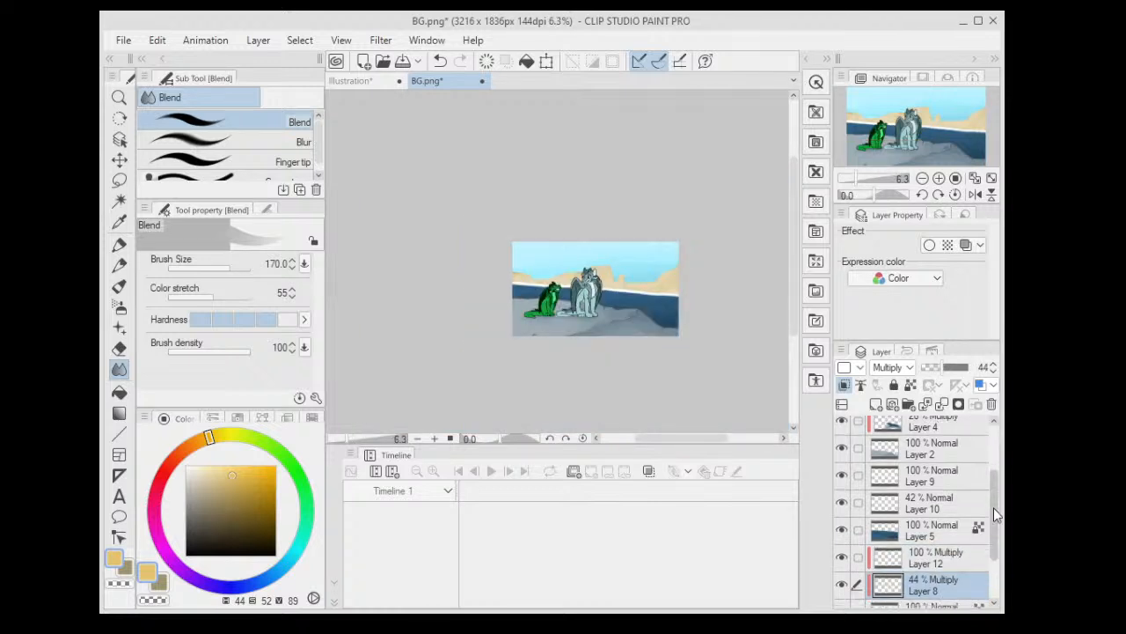
click(942, 564)
click(894, 403)
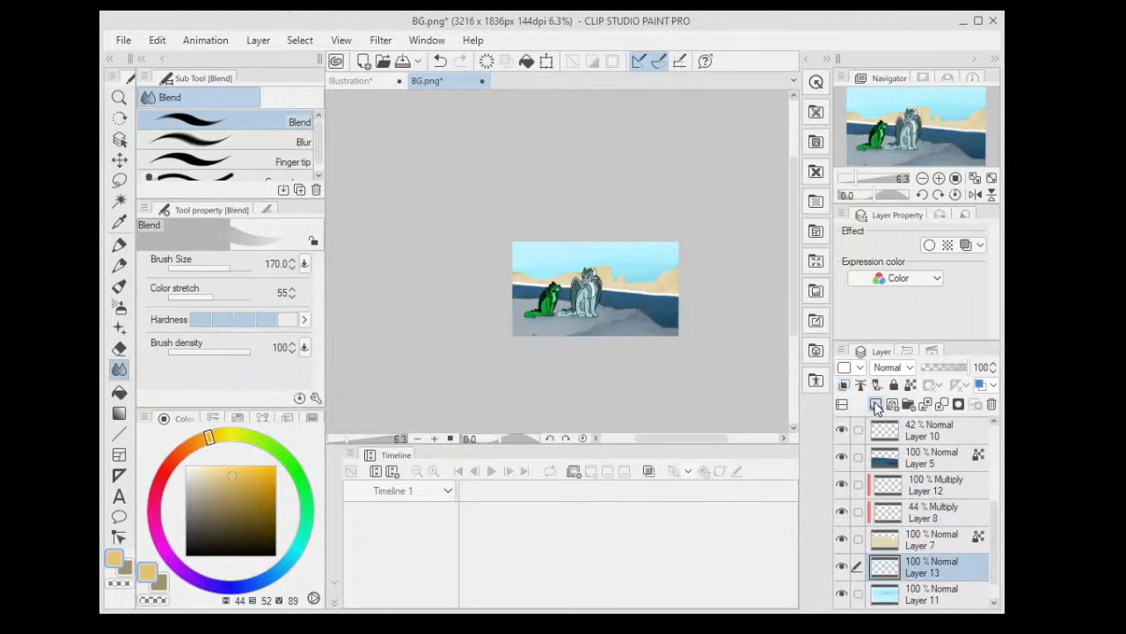
drag(504, 313, 401, 356)
click(198, 466)
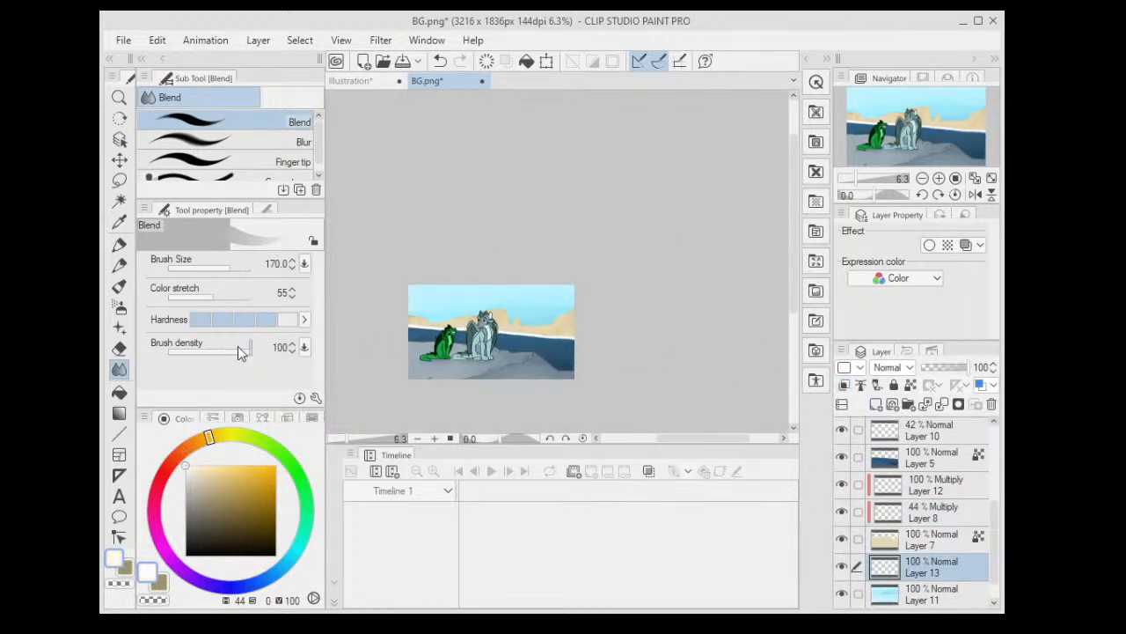
- Select the Thin Gouache brush and try a broad white cloud stroke in the sky above the left cliff
scroll(643, 291, up, 5)
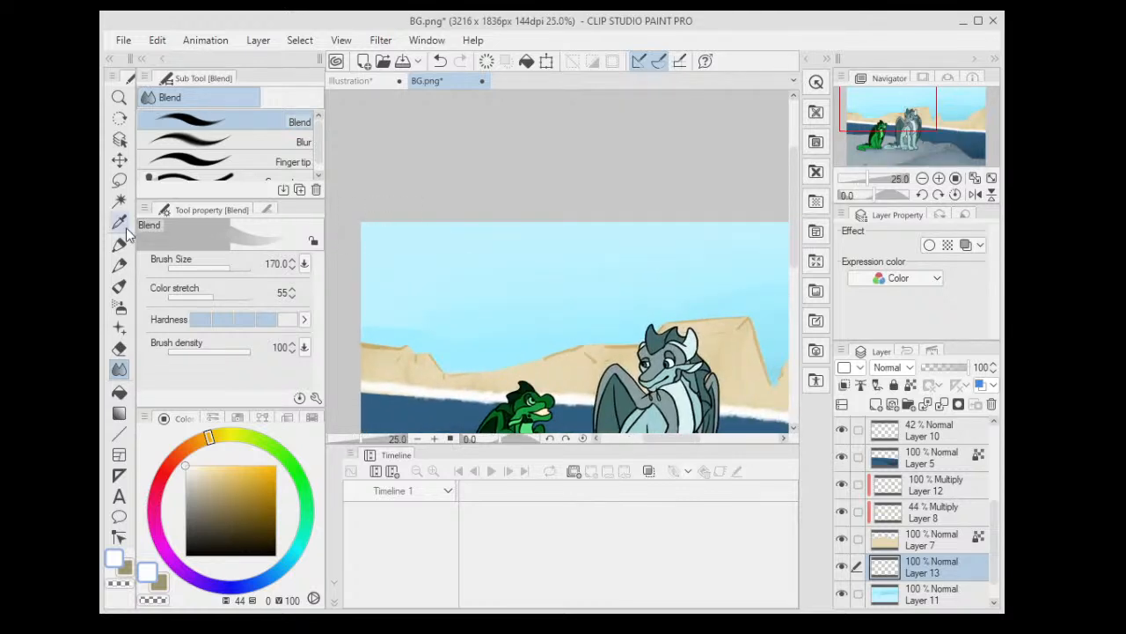
key(ctrl+minus)
click(120, 264)
click(119, 286)
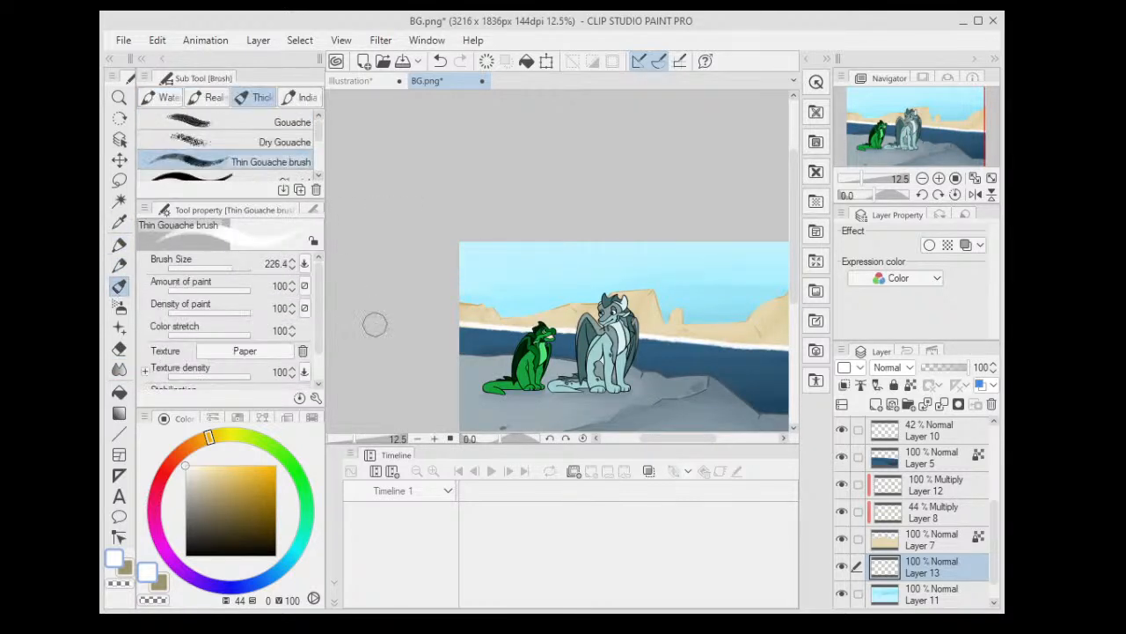
drag(531, 266, 496, 279)
scroll(496, 279, up, 2)
drag(387, 285, 575, 273)
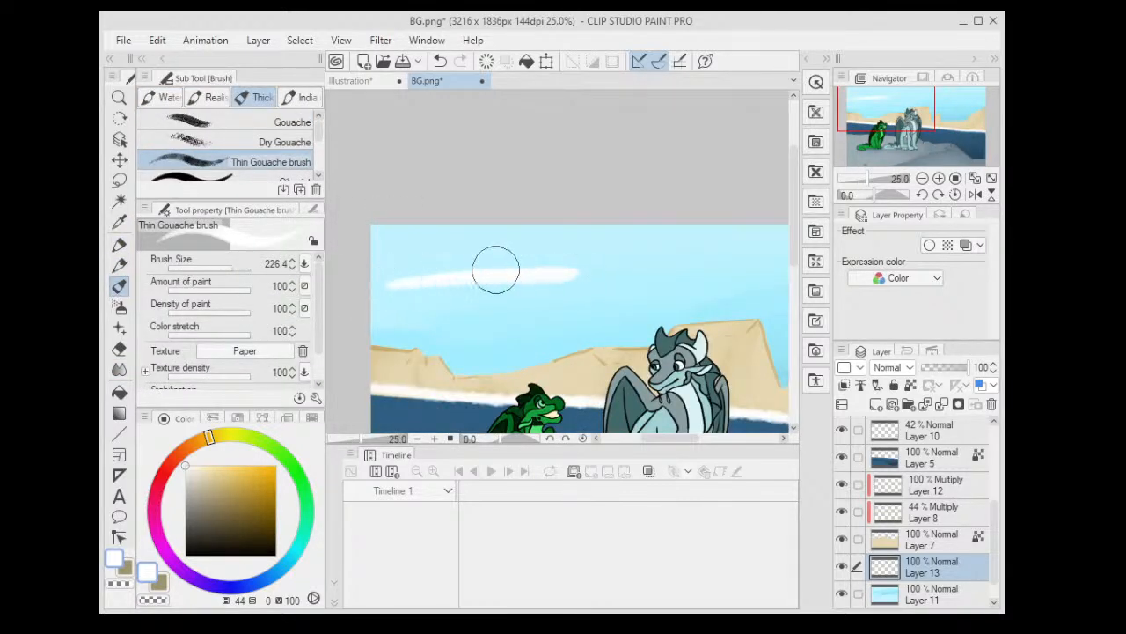
- Undo the broad stroke and paint a thinner white cloud above the left cliff with brush size 70
key(bracketleft)
key(bracketleft)
key(bracketleft)
key(bracketleft)
key(bracketleft)
key(bracketleft)
key(bracketleft)
key(ctrl+z)
drag(395, 282, 532, 275)
scroll(397, 274, up, 1)
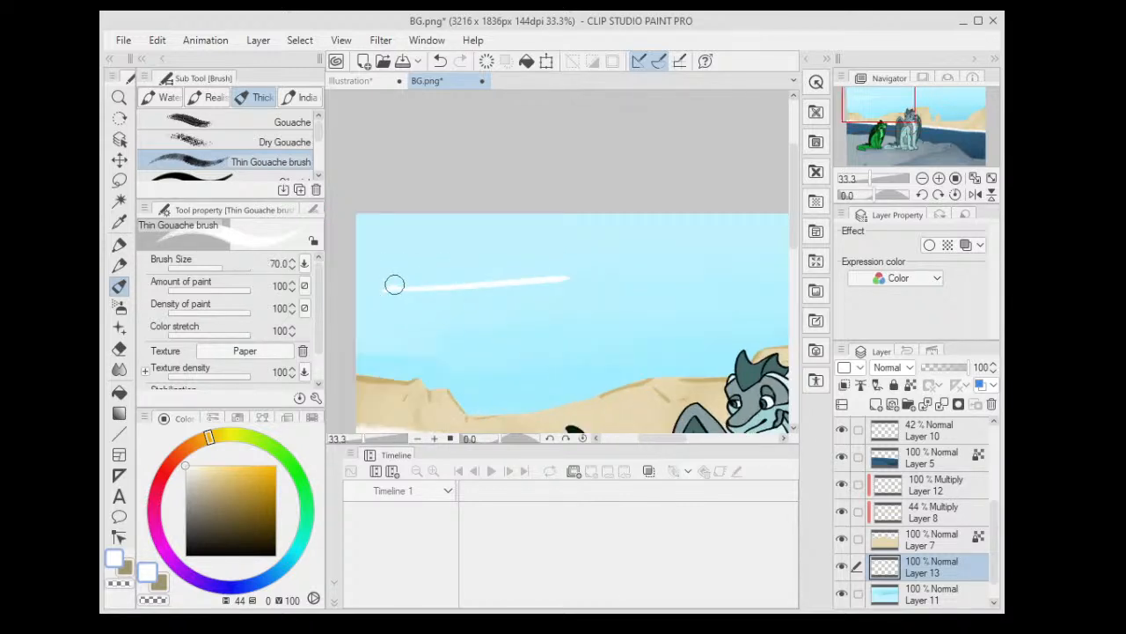
mouse_move(424, 283)
mouse_down()
mouse_move(540, 266)
mouse_move(564, 276)
mouse_move(440, 283)
mouse_up()
scroll(654, 264, down, 4)
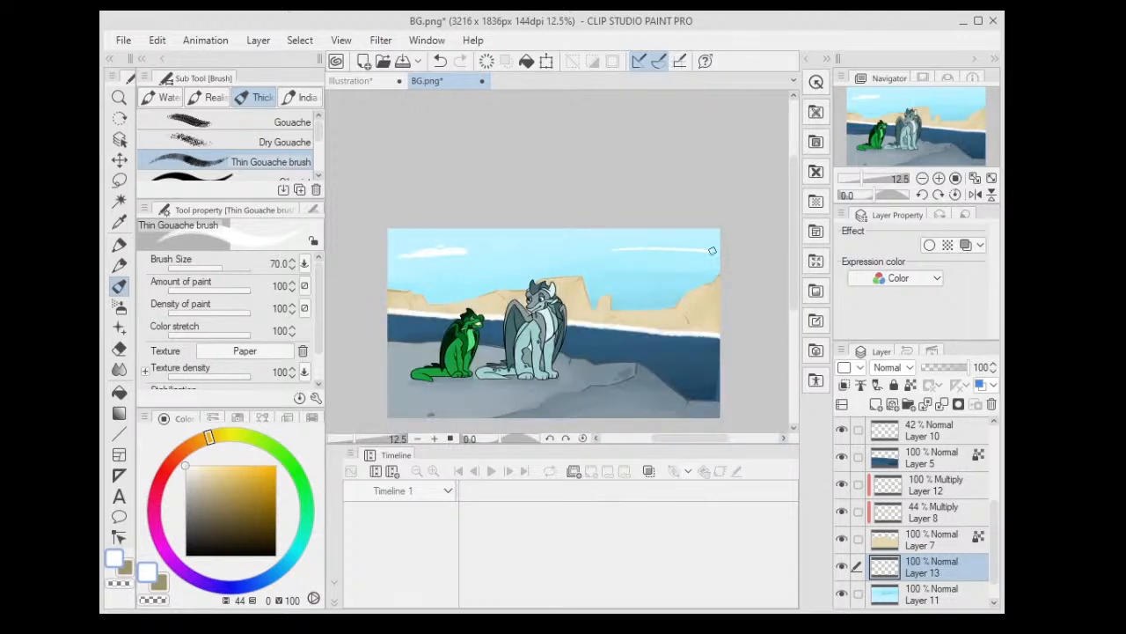
- Redraw the right cloud's base as a white curve sloping down to the canvas's right edge, replacing the earlier attempts
key(ctrl+z)
drag(593, 249, 752, 269)
scroll(563, 248, up, 5)
scroll(668, 249, down, 7)
scroll(721, 221, up, 5)
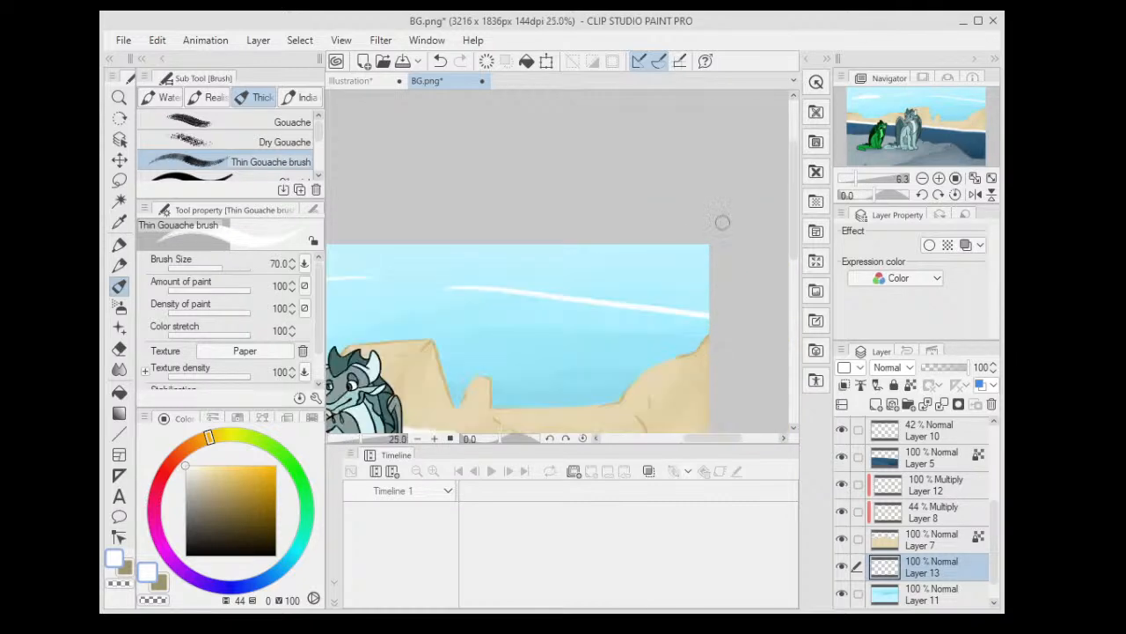
key(ctrl+z)
mouse_move(445, 320)
mouse_down()
mouse_move(500, 297)
mouse_move(774, 290)
mouse_up()
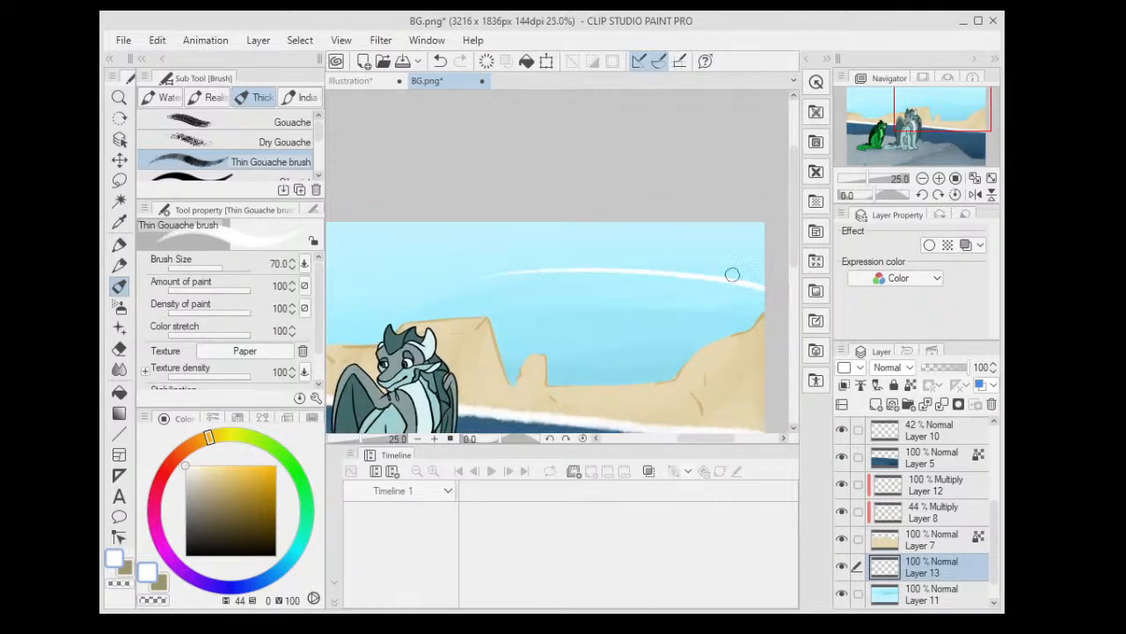
key(ctrl+z)
drag(510, 262, 751, 296)
- Draw the left cloud's rising base line from the canvas edge and outline its puffy top in white
drag(502, 284, 675, 300)
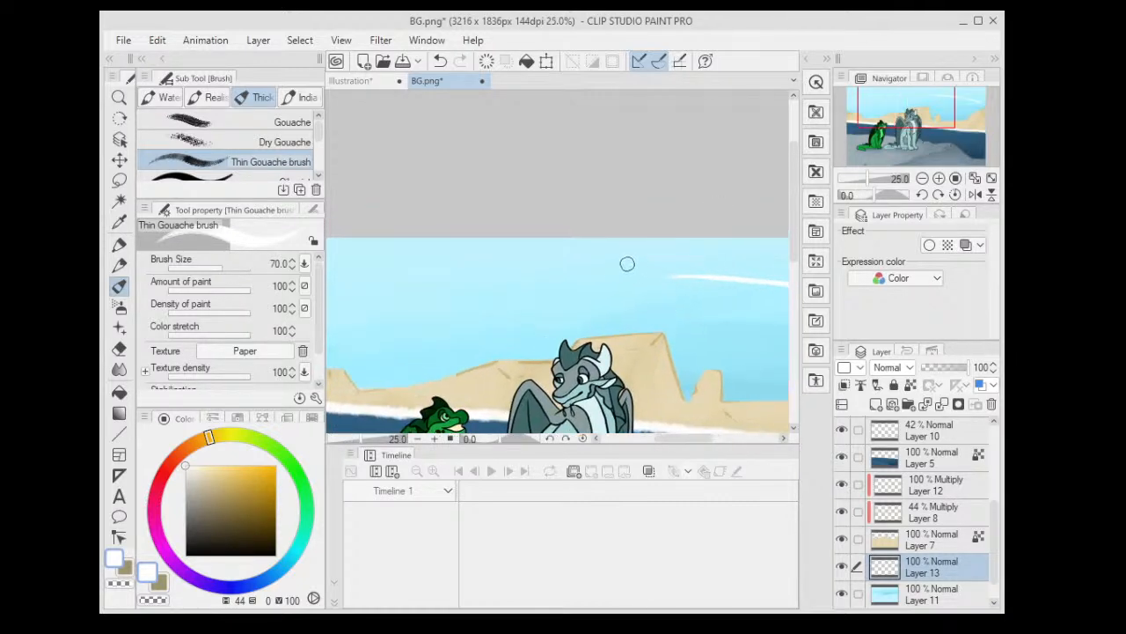
mouse_move(453, 286)
mouse_down()
mouse_move(494, 277)
mouse_move(416, 292)
mouse_up()
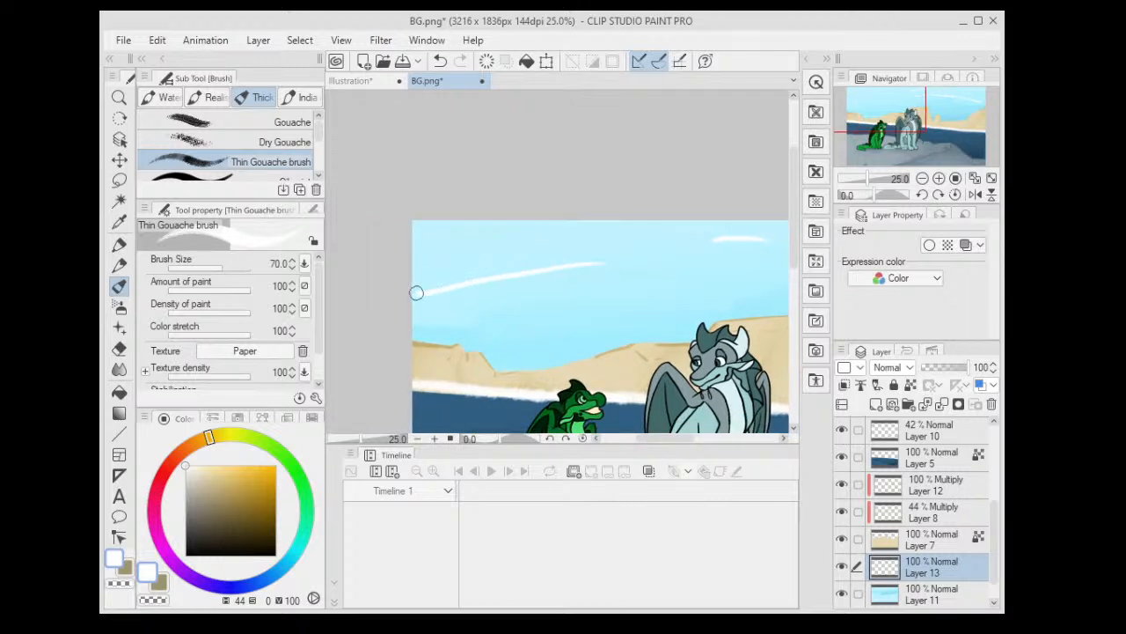
scroll(600, 254, up, 1)
mouse_move(587, 253)
mouse_down()
mouse_move(547, 261)
mouse_move(504, 249)
mouse_move(425, 269)
mouse_move(354, 256)
mouse_up()
scroll(765, 220, down, 1)
- Build up the small white cloud above the grey dragon's head with a puffy top
mouse_move(773, 220)
mouse_down()
mouse_move(489, 242)
mouse_move(505, 234)
mouse_move(528, 248)
mouse_up()
scroll(487, 257, up, 2)
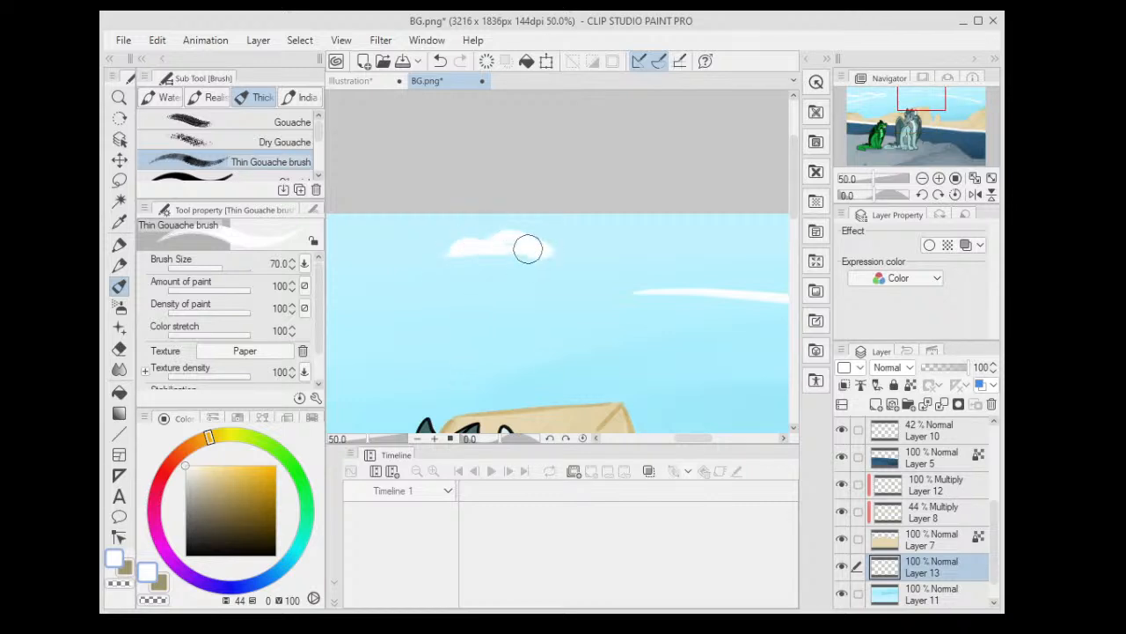
scroll(552, 239, down, 2)
- Outline the right cloud's puffy top in white from its base's tip to the canvas's upper right corner
drag(686, 259, 555, 250)
scroll(464, 267, up, 1)
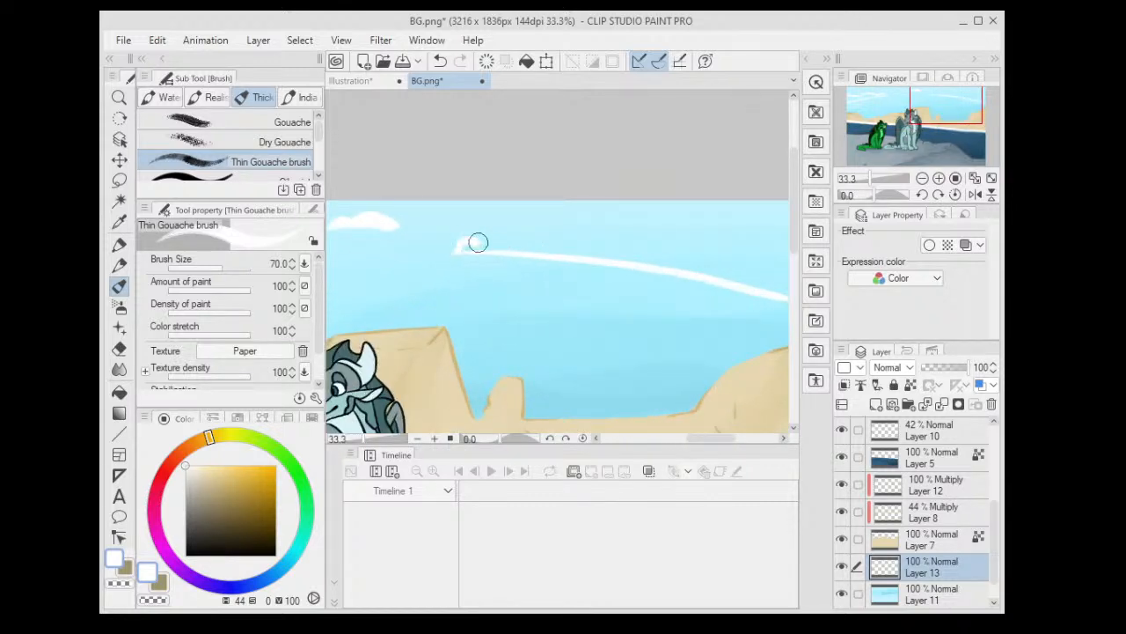
mouse_move(502, 214)
mouse_down()
mouse_move(548, 211)
mouse_move(589, 244)
mouse_move(637, 254)
mouse_move(786, 204)
mouse_up()
scroll(736, 235, down, 1)
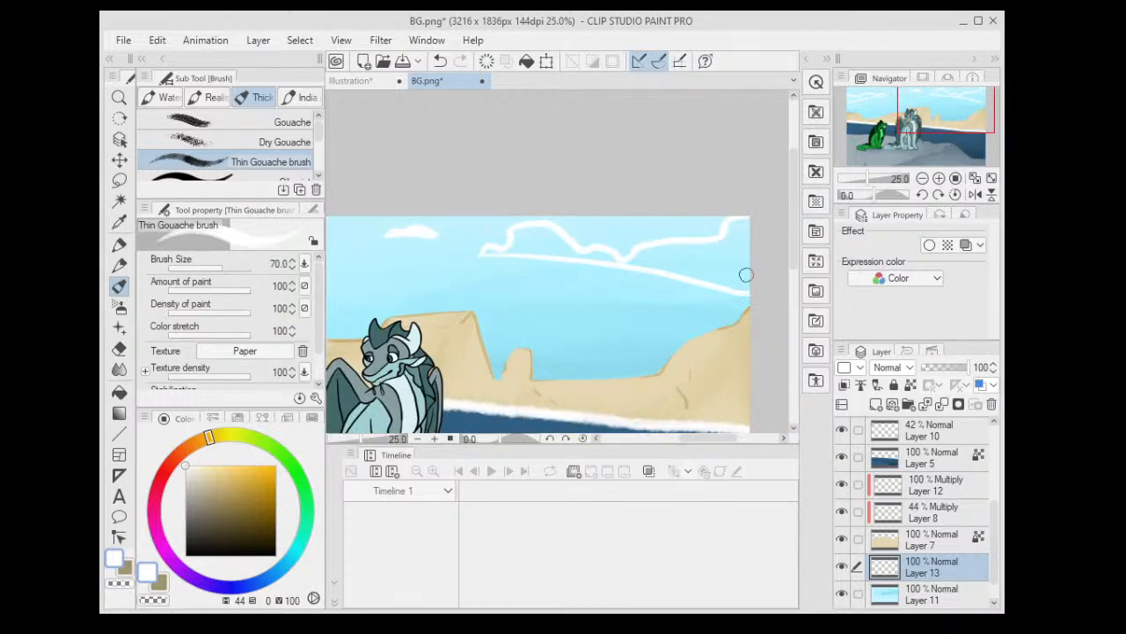
- Auto-select the interiors of the outlined clouds, fill them with white and clear the selection
key(w)
click(740, 269)
scroll(737, 255, down, 1)
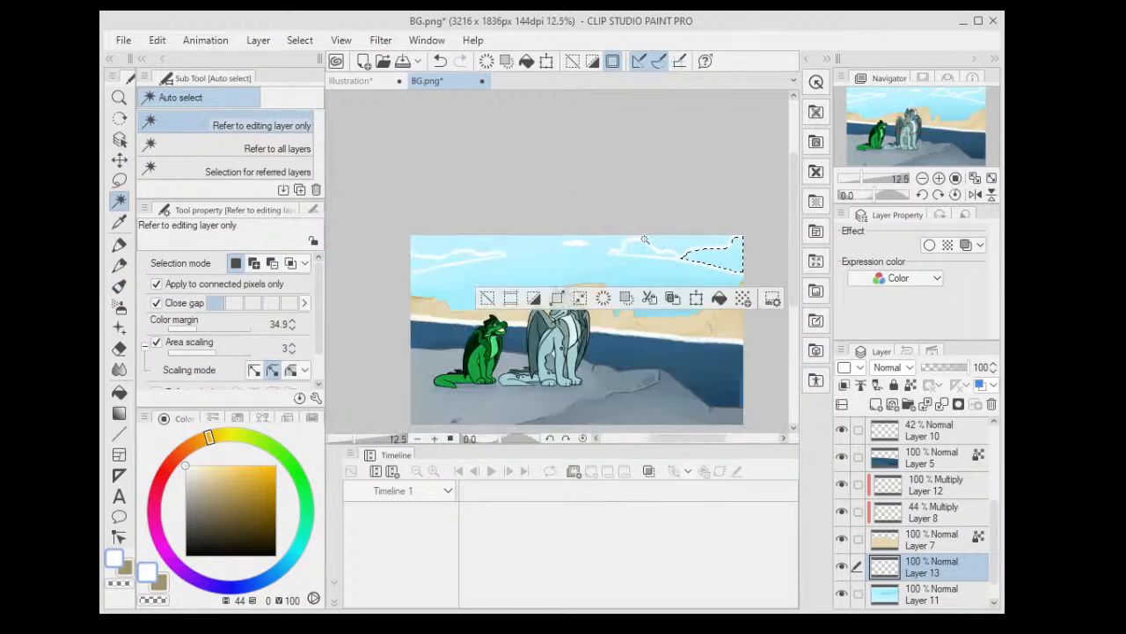
click(593, 272)
key(ctrl+shift+i)
key(alt+Delete)
key(ctrl+d)
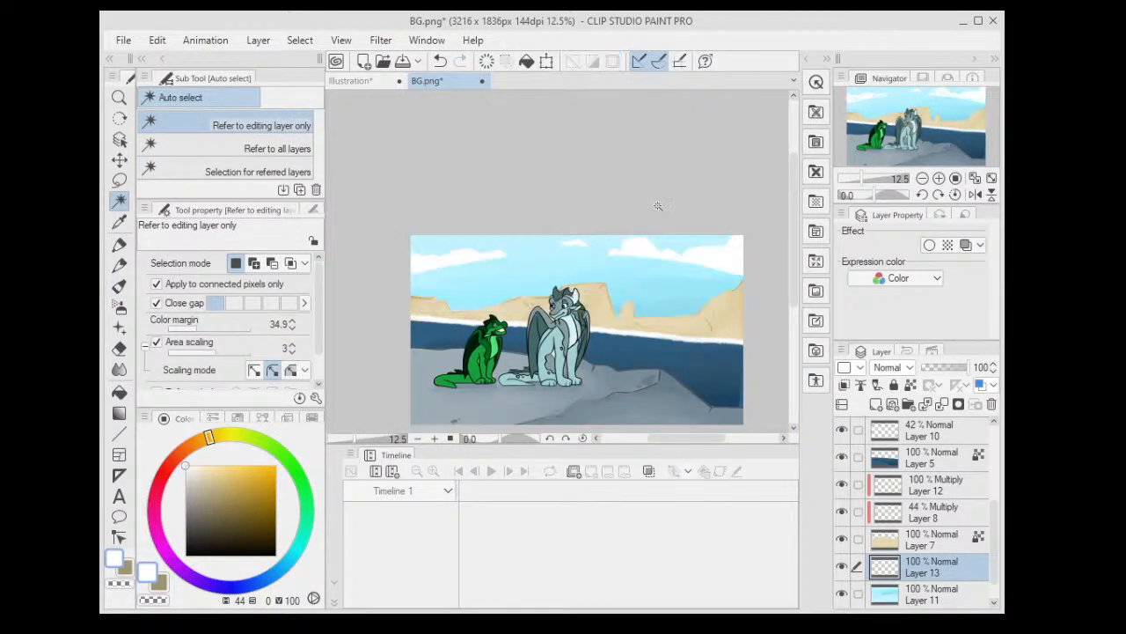
scroll(616, 233, down, 1)
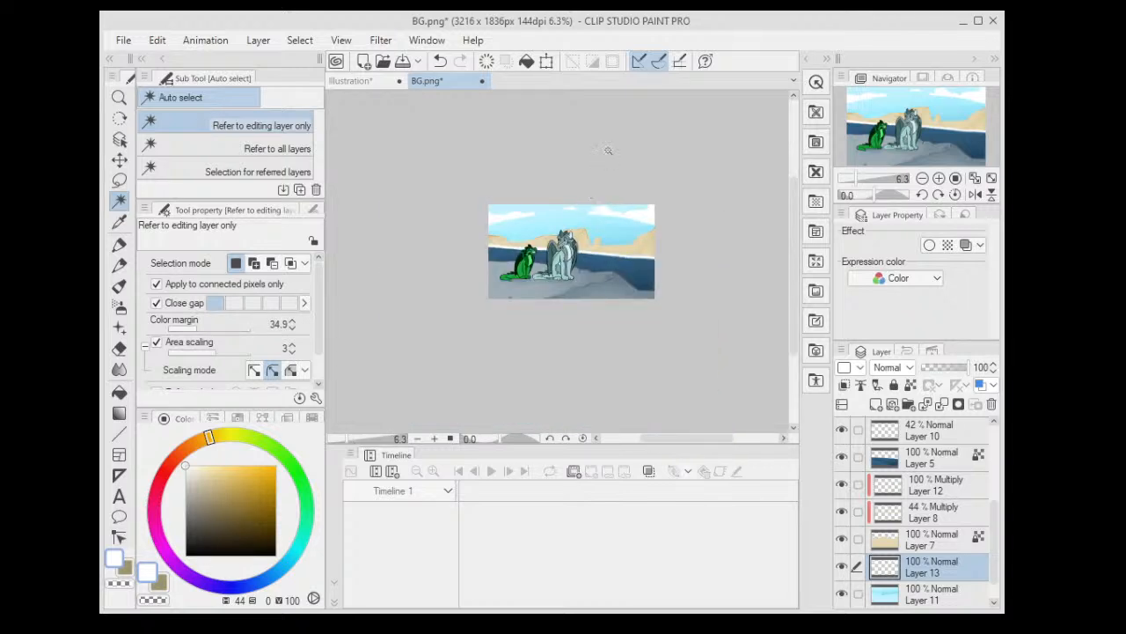
key(ctrl+0)
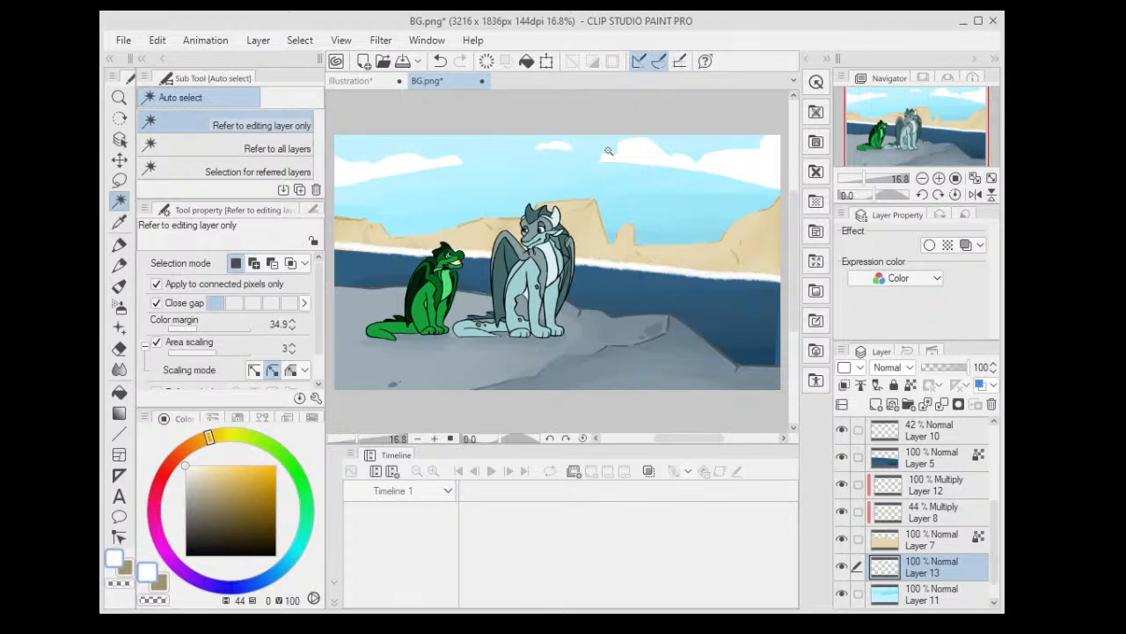
- Try a light grey shadow stroke on the tip of the right cloud with the Thin Gouache brush
click(120, 248)
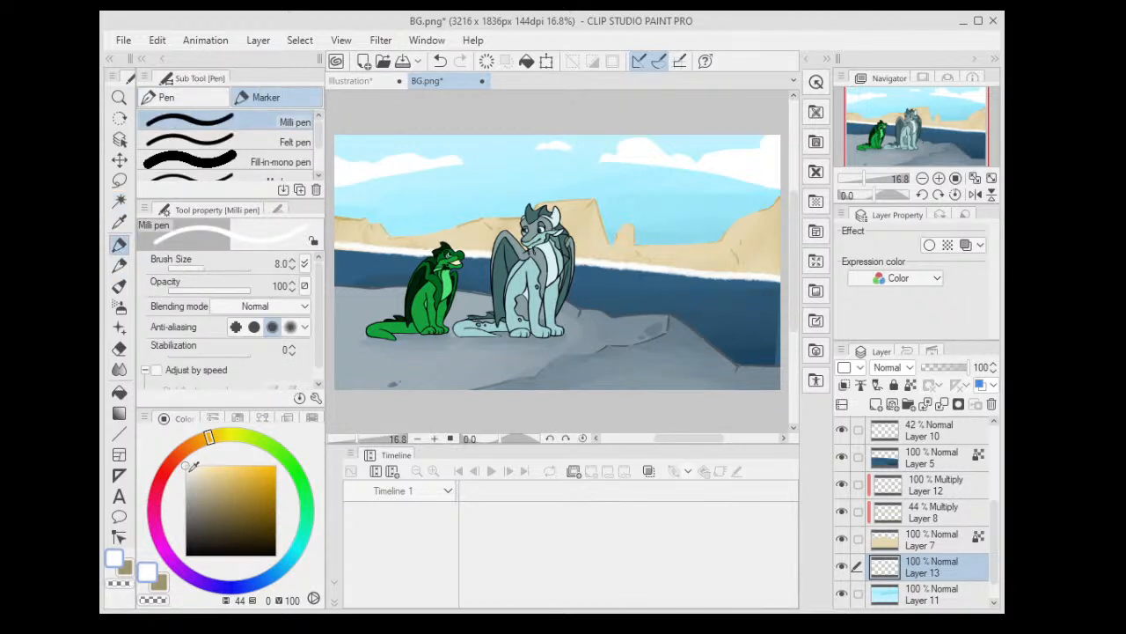
click(185, 482)
scroll(463, 250, up, 2)
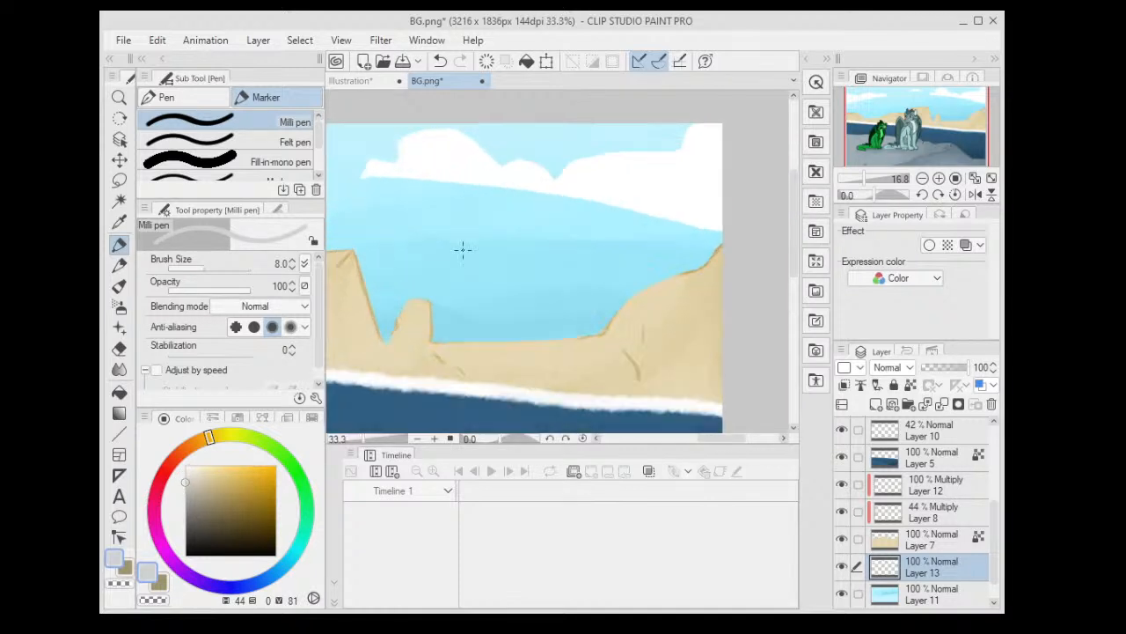
scroll(463, 250, up, 2)
key(b)
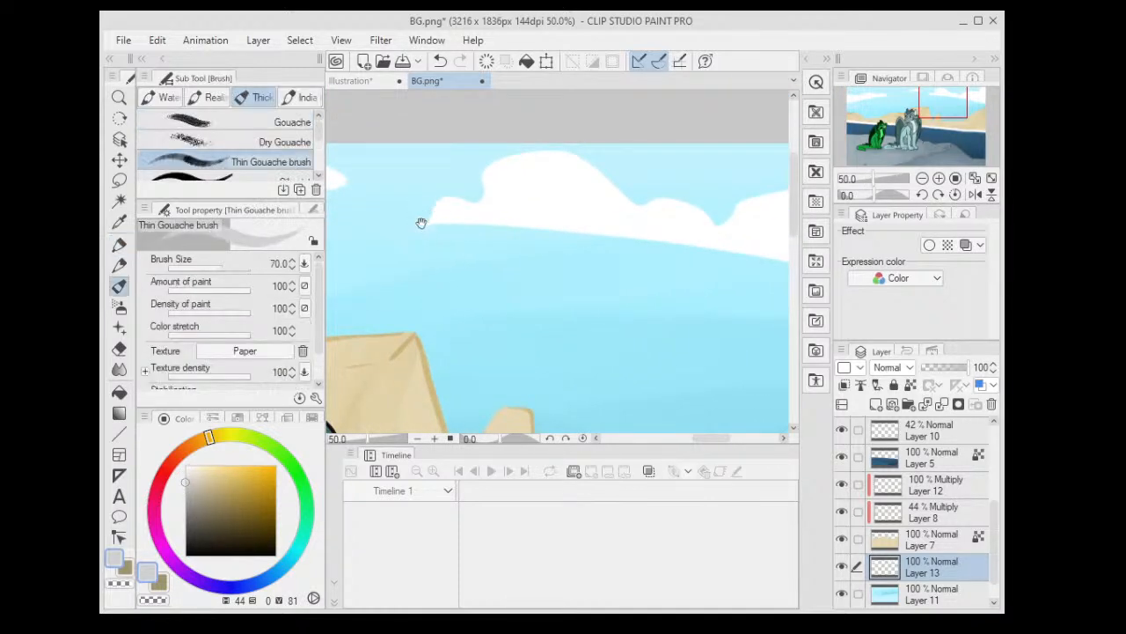
scroll(420, 221, up, 1)
drag(432, 241, 420, 283)
key(ctrl+z)
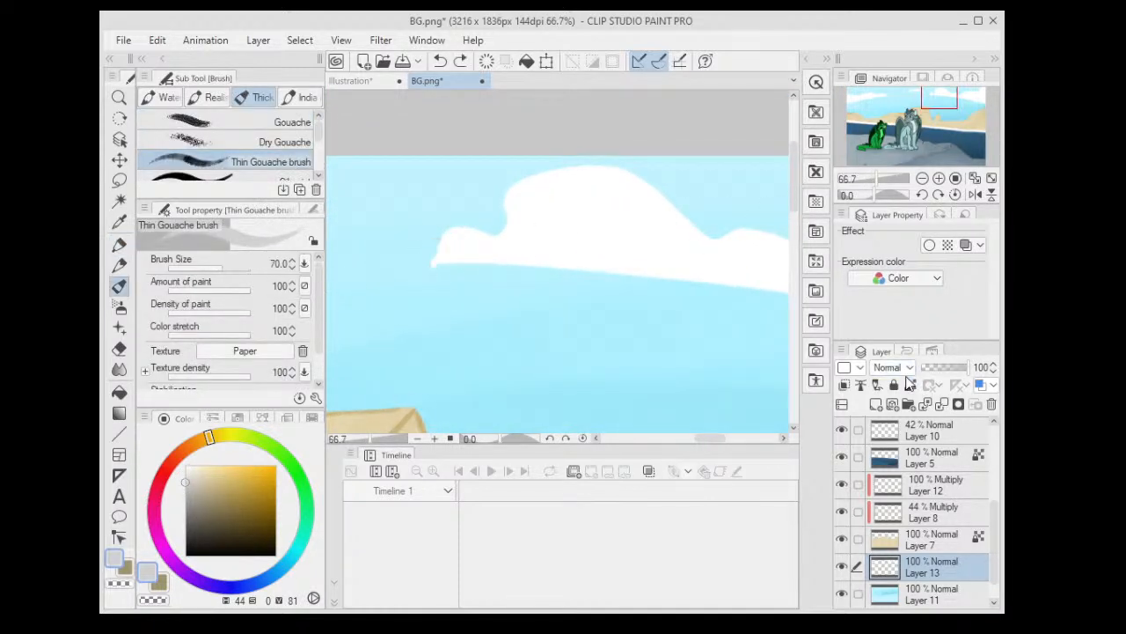
- Try clipping Layer 13 to the layer below while shading the right cloud's base in light grey
click(844, 385)
drag(432, 256, 571, 264)
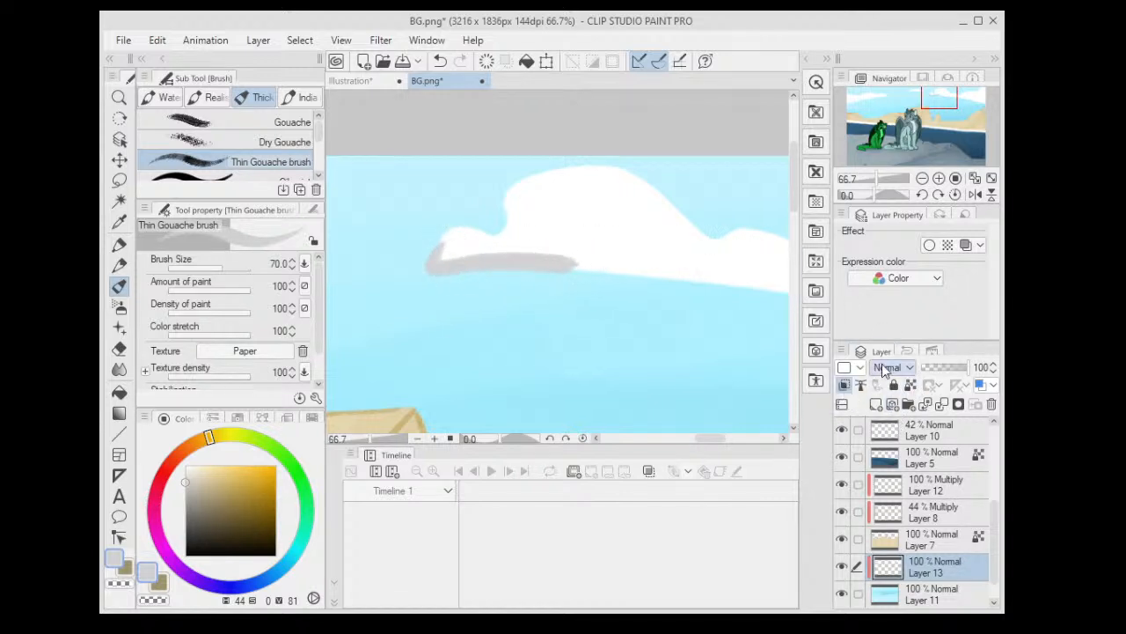
key(ctrl+z)
click(844, 384)
- Lock the transparent pixels of Layer 13 and shade the right cloud's underside in light grey
click(911, 384)
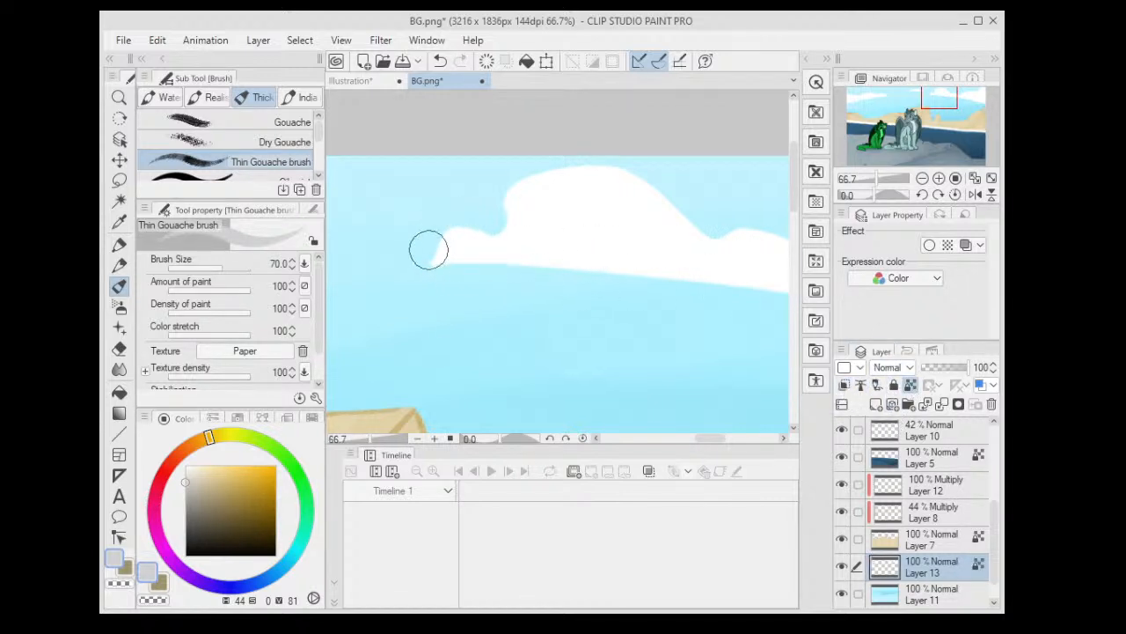
drag(428, 255, 694, 279)
scroll(694, 279, down, 3)
drag(627, 251, 561, 256)
- Set the drawing colour to a pale blue with hue 195, saturation 6 and value 93, and undo the grey cloud shading
alt+click(428, 351)
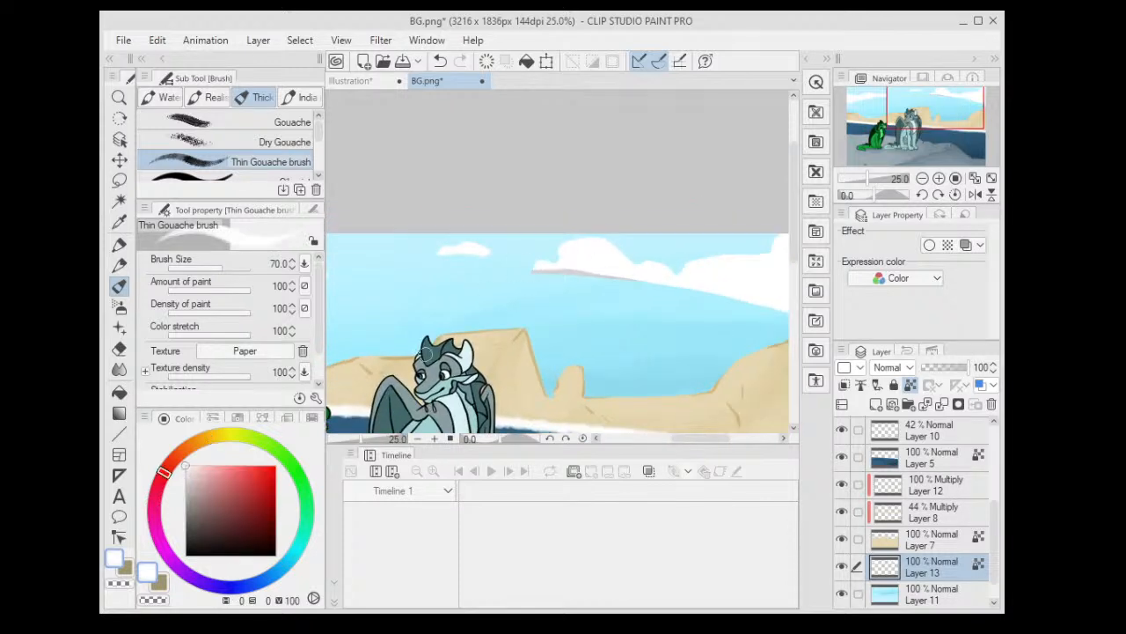
click(189, 470)
drag(300, 512, 293, 570)
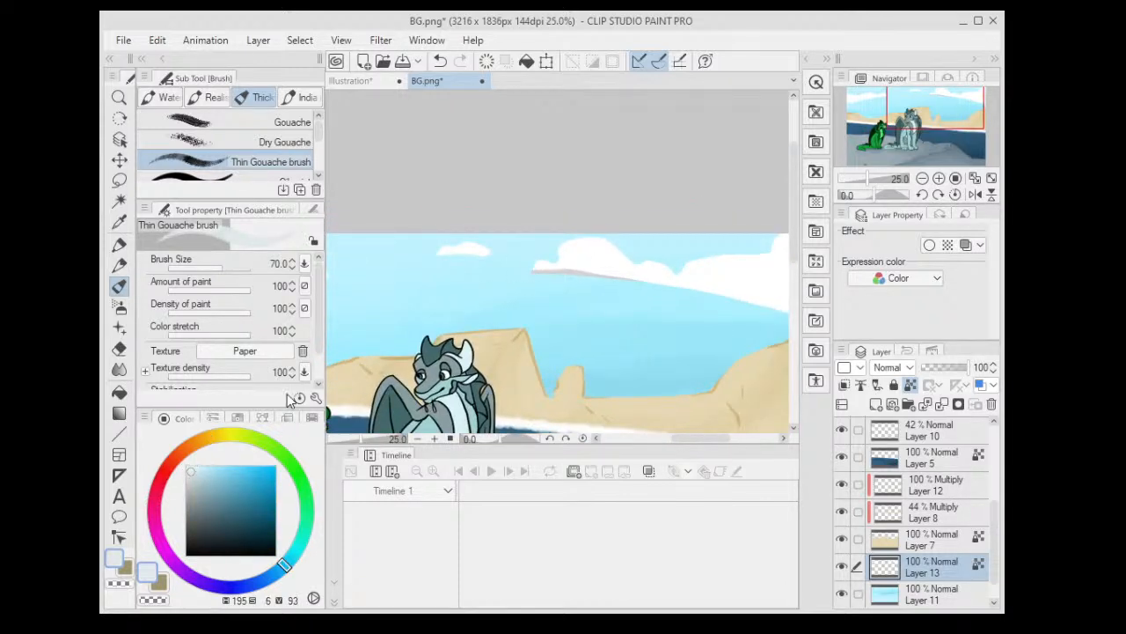
scroll(448, 312, up, 2)
key(ctrl+z)
- Test the shadow colour on the right cloud's underside and lighten it to hue 195, saturation 4 and value 96
mouse_move(619, 233)
mouse_down()
mouse_move(719, 231)
mouse_move(484, 215)
mouse_up()
scroll(714, 224, down, 1)
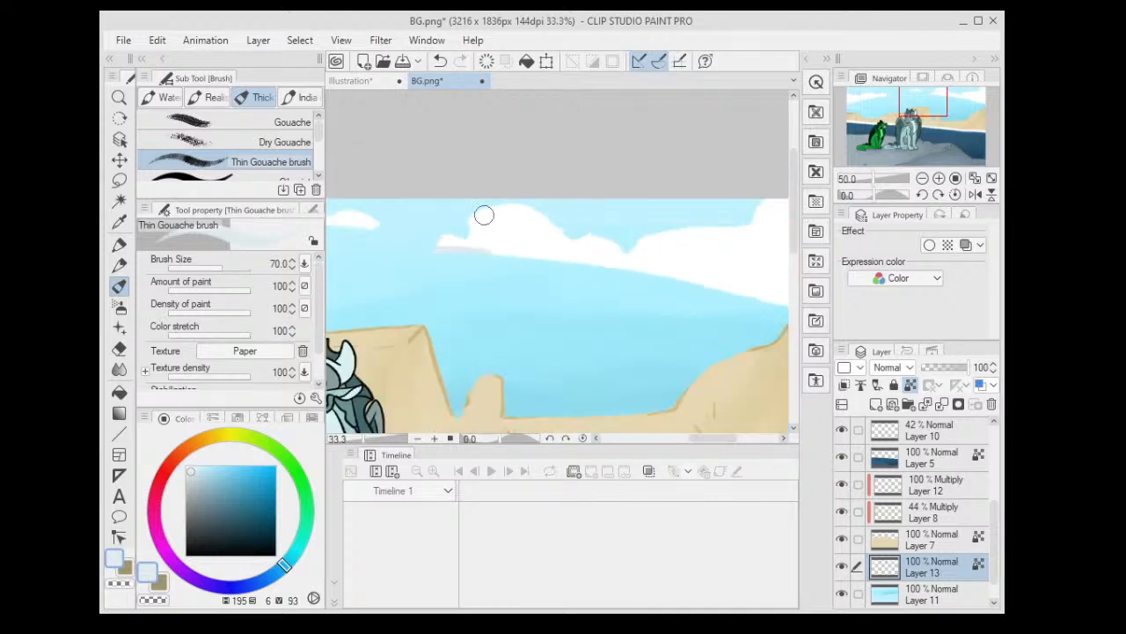
scroll(485, 216, up, 1)
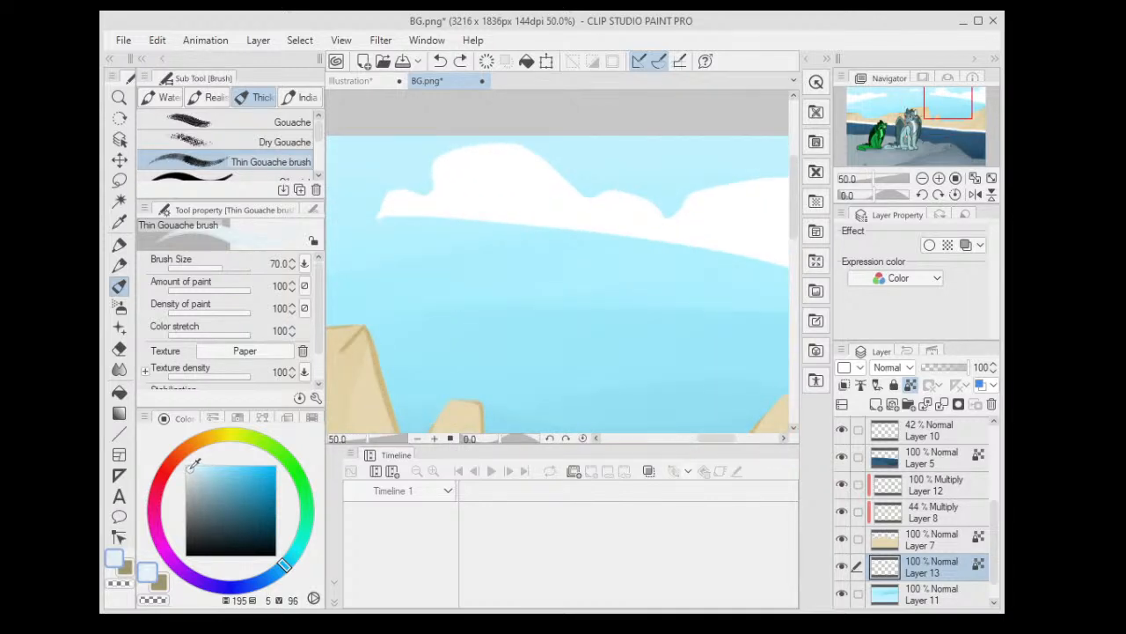
mouse_move(445, 212)
mouse_down()
mouse_move(558, 210)
mouse_move(578, 193)
mouse_move(463, 305)
mouse_move(459, 315)
mouse_move(480, 323)
mouse_move(655, 251)
mouse_up()
key(ctrl+z)
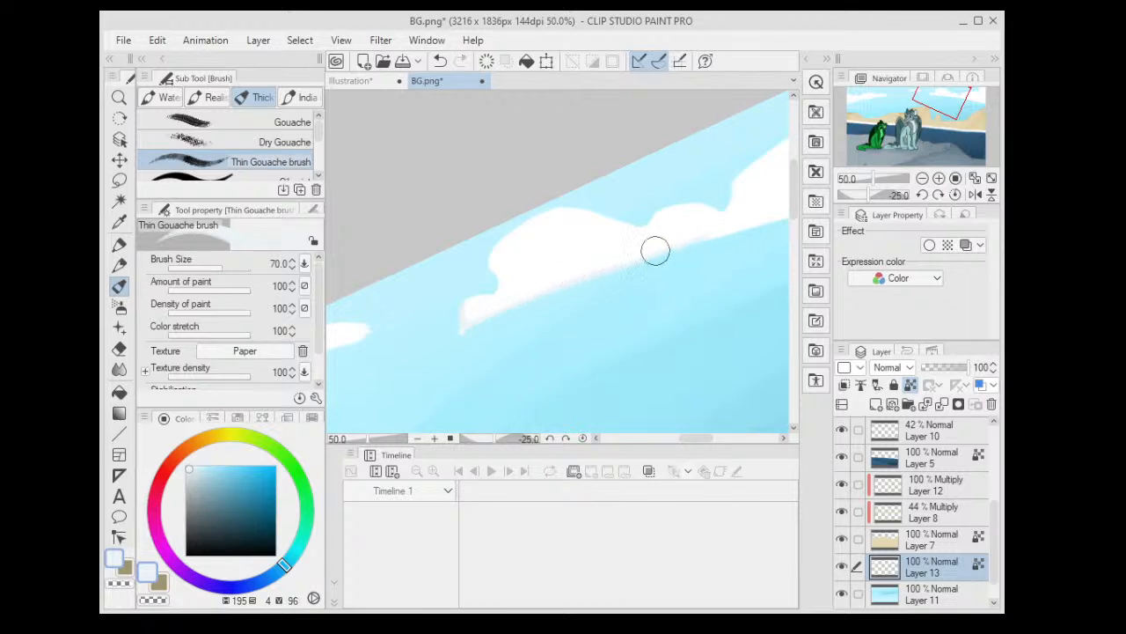
- Try shading the right cloud's underside in the pale blue from its tip to the canvas edge
drag(463, 310, 643, 256)
mouse_move(714, 249)
mouse_down()
mouse_move(498, 322)
mouse_move(774, 255)
mouse_up()
key(ctrl+minus)
scroll(616, 271, up, 6)
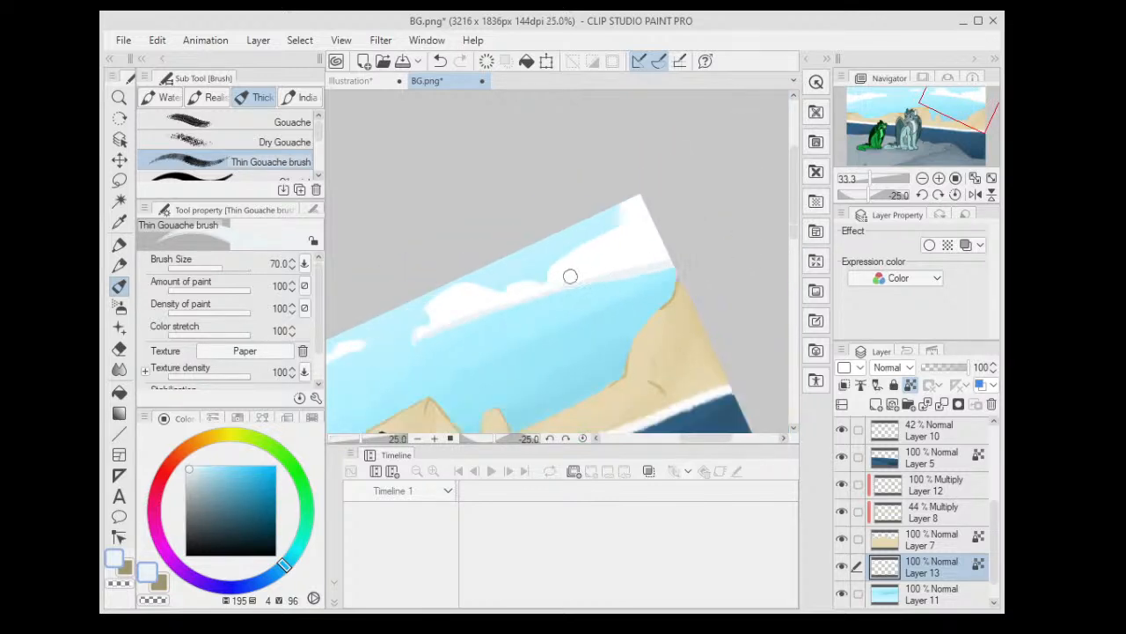
scroll(661, 185, down, 4)
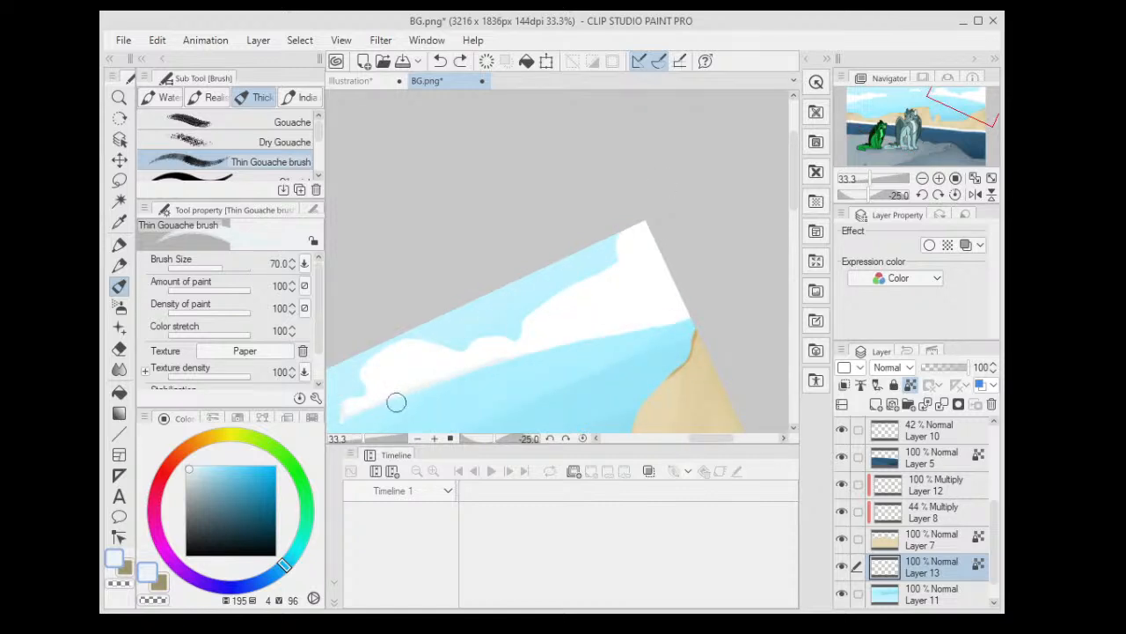
key(ctrl+plus)
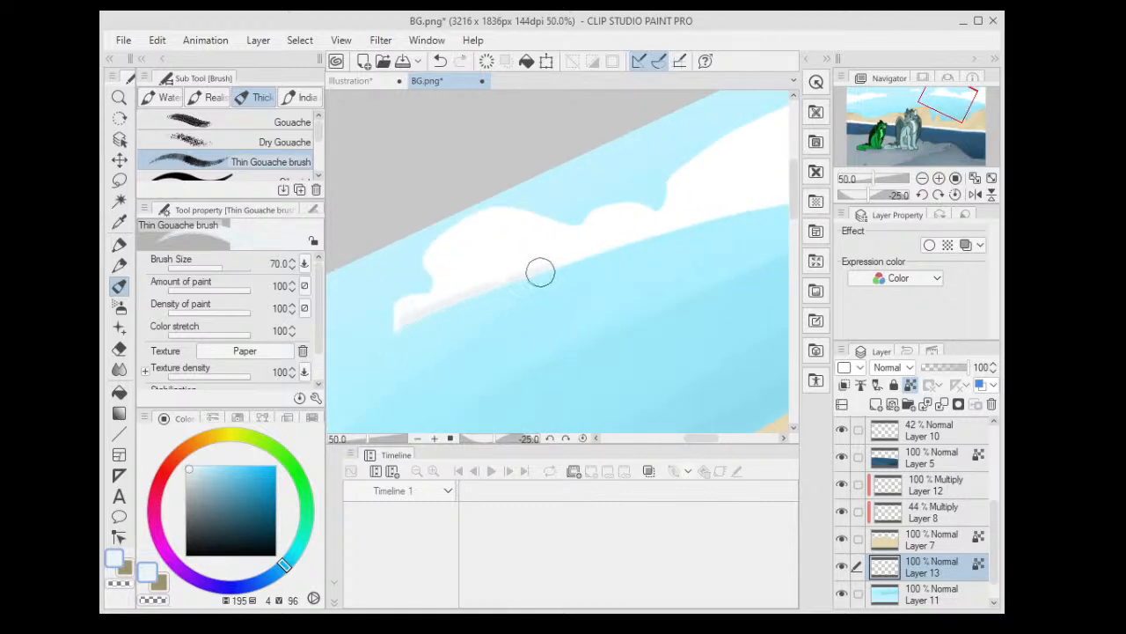
key(ctrl+z)
- Shade the right cloud's whole underside in pale blue and add a soft shadow where its puffs meet
mouse_move(410, 315)
mouse_down()
mouse_move(593, 249)
mouse_move(762, 207)
mouse_move(454, 297)
mouse_up()
drag(555, 270, 775, 231)
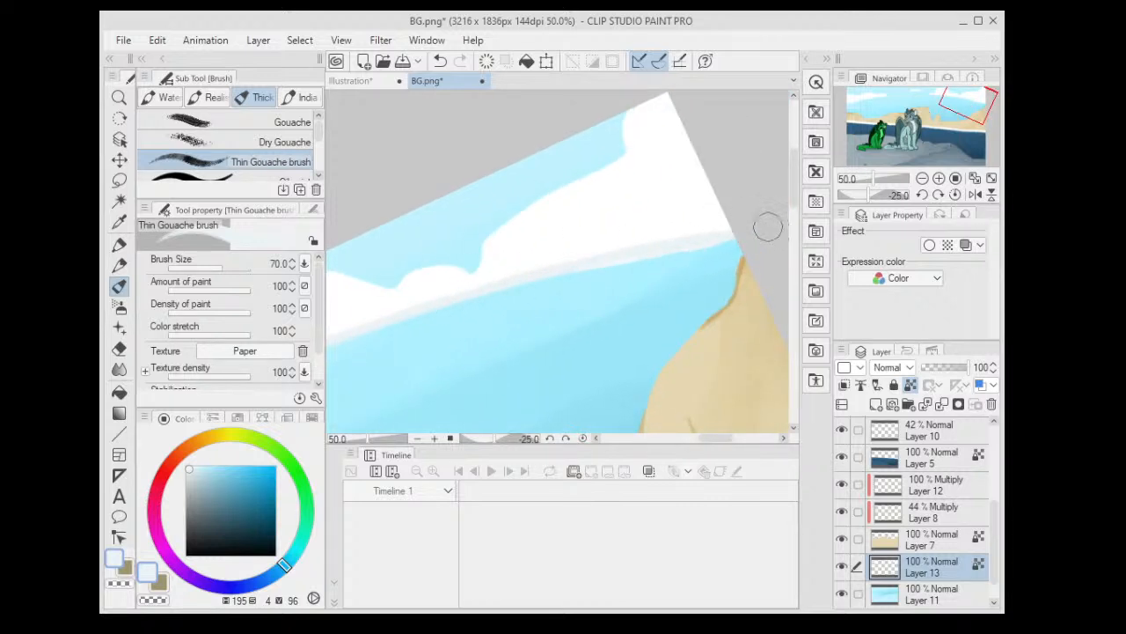
scroll(528, 264, up, 1)
mouse_move(528, 264)
mouse_down()
mouse_move(486, 291)
mouse_move(489, 301)
mouse_move(534, 235)
mouse_up()
scroll(534, 236, down, 1)
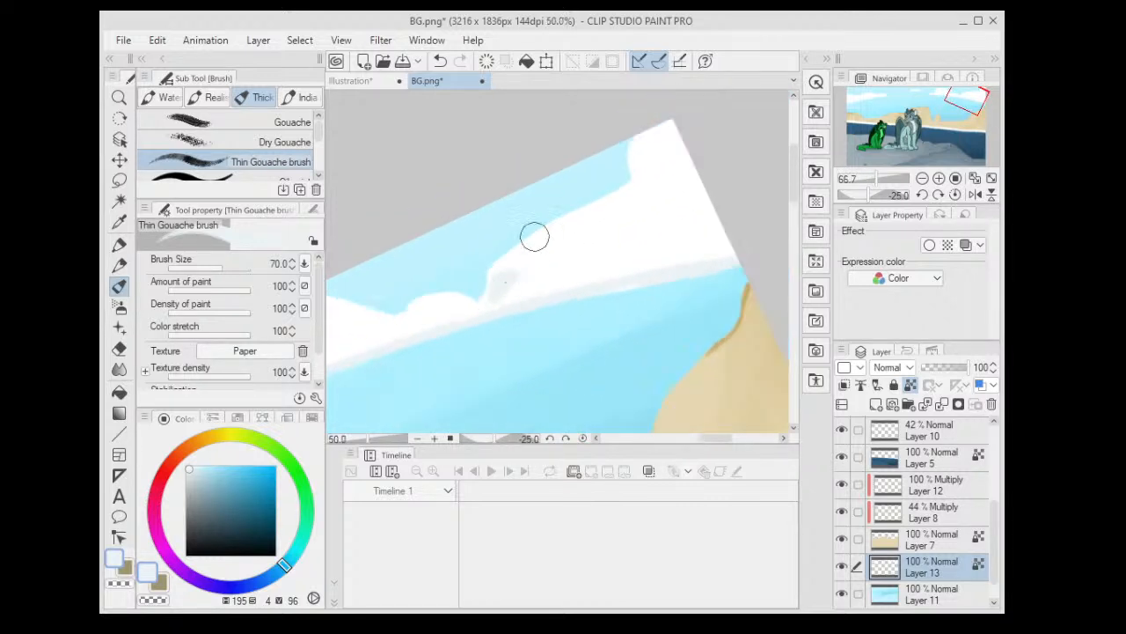
drag(460, 281, 531, 262)
key(ctrl+0)
- Shade the left cloud's underside in the same pale blue and add a small shadow at the dip between its puffs
scroll(526, 256, up, 1)
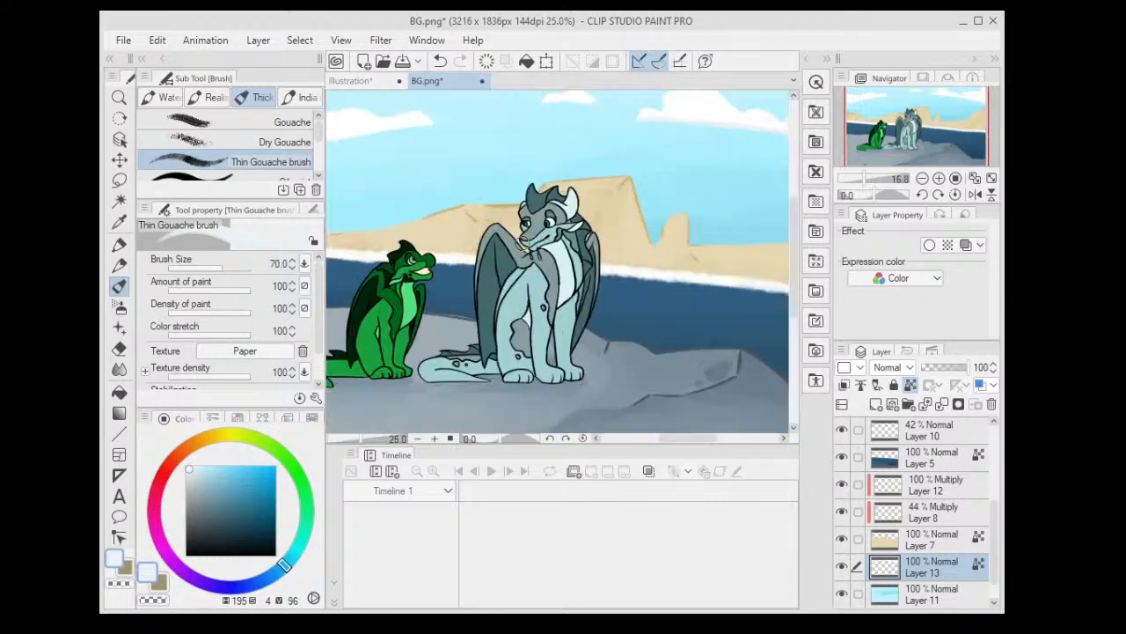
mouse_move(628, 211)
mouse_down()
mouse_move(500, 260)
mouse_move(551, 204)
mouse_move(609, 174)
mouse_move(563, 169)
mouse_move(575, 210)
mouse_move(586, 194)
mouse_move(687, 214)
mouse_up()
scroll(503, 210, up, 1)
scroll(498, 205, up, 2)
scroll(687, 214, down, 1)
drag(488, 204, 775, 176)
mouse_move(370, 266)
mouse_down()
mouse_move(560, 234)
mouse_move(679, 192)
mouse_move(437, 230)
mouse_move(762, 181)
mouse_move(355, 262)
mouse_up()
scroll(762, 181, down, 1)
key(ctrl+z)
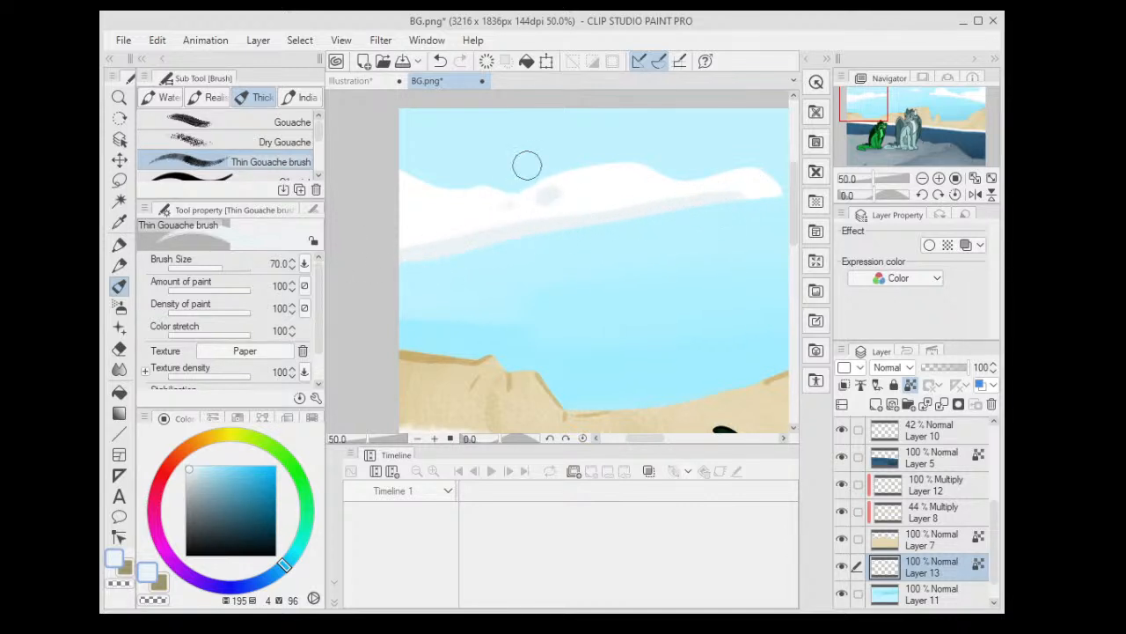
key(ctrl+0)
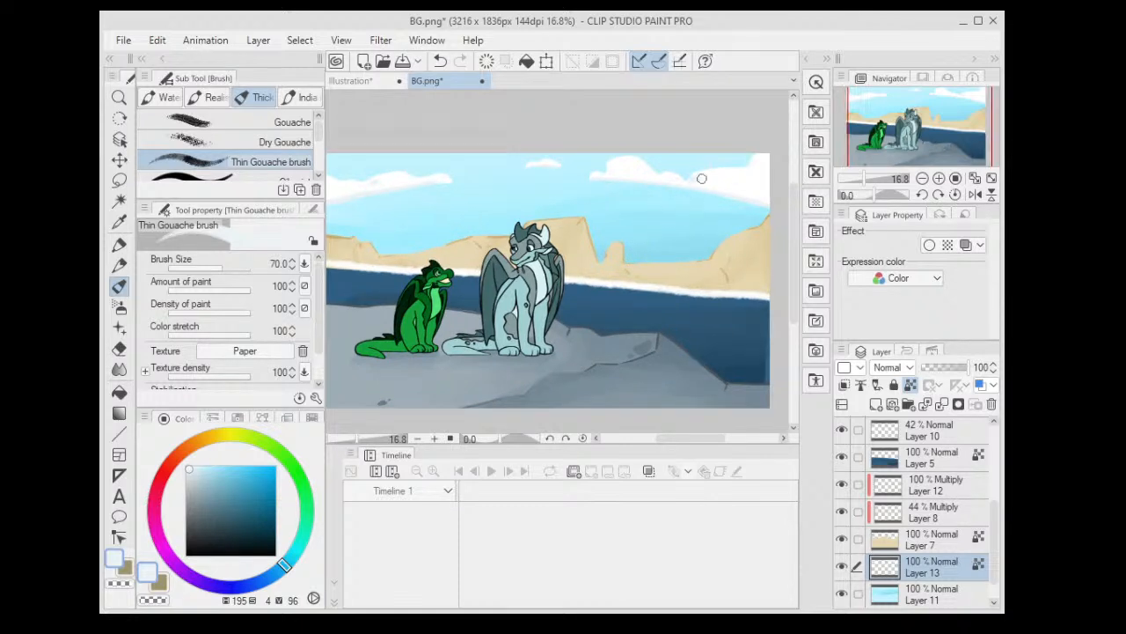
- Soften the right cloud's shading into the white with the Blend tool at brush size 100
scroll(651, 248, down, 1)
scroll(671, 249, up, 3)
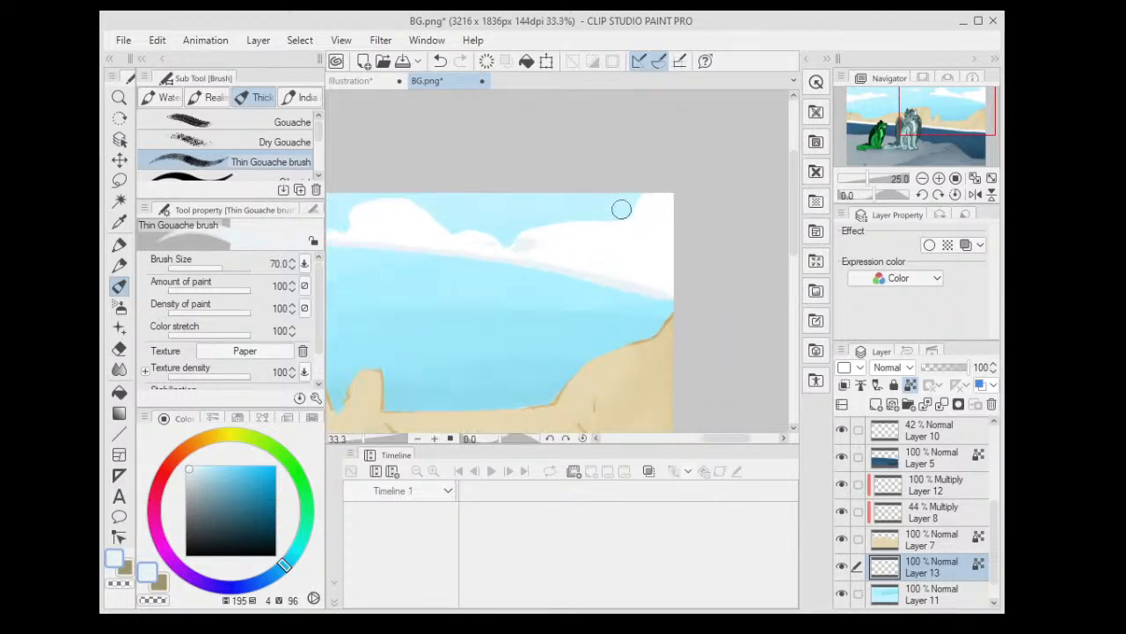
click(119, 369)
scroll(440, 254, up, 1)
mouse_move(736, 285)
mouse_down()
mouse_move(590, 276)
mouse_move(659, 294)
mouse_up()
key([)
key([)
key([)
scroll(759, 264, down, 1)
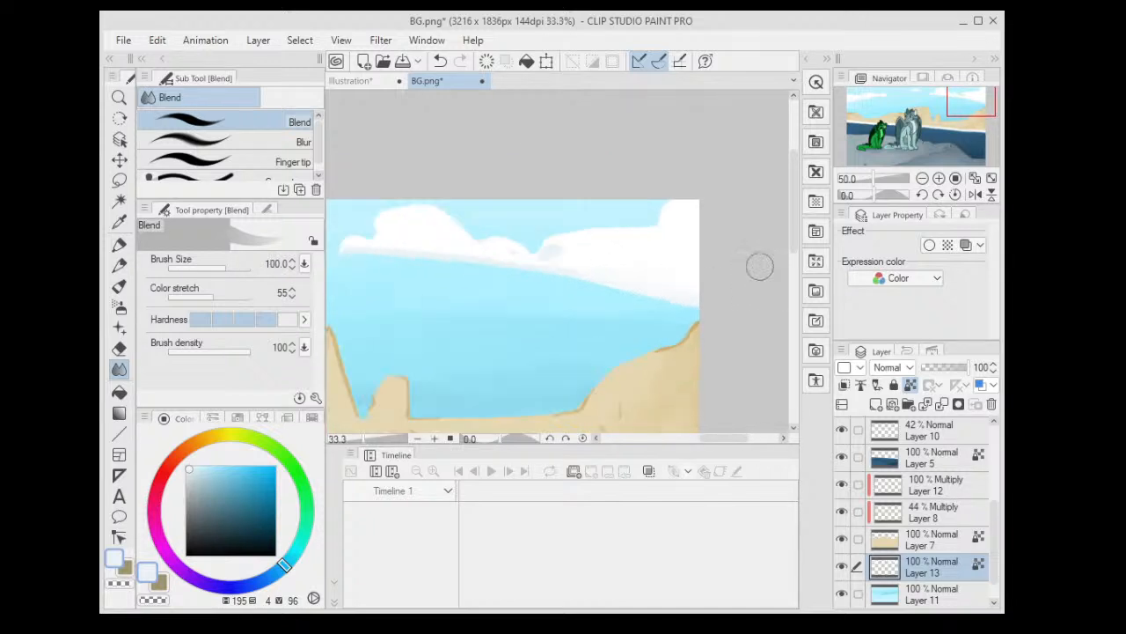
drag(760, 264, 661, 244)
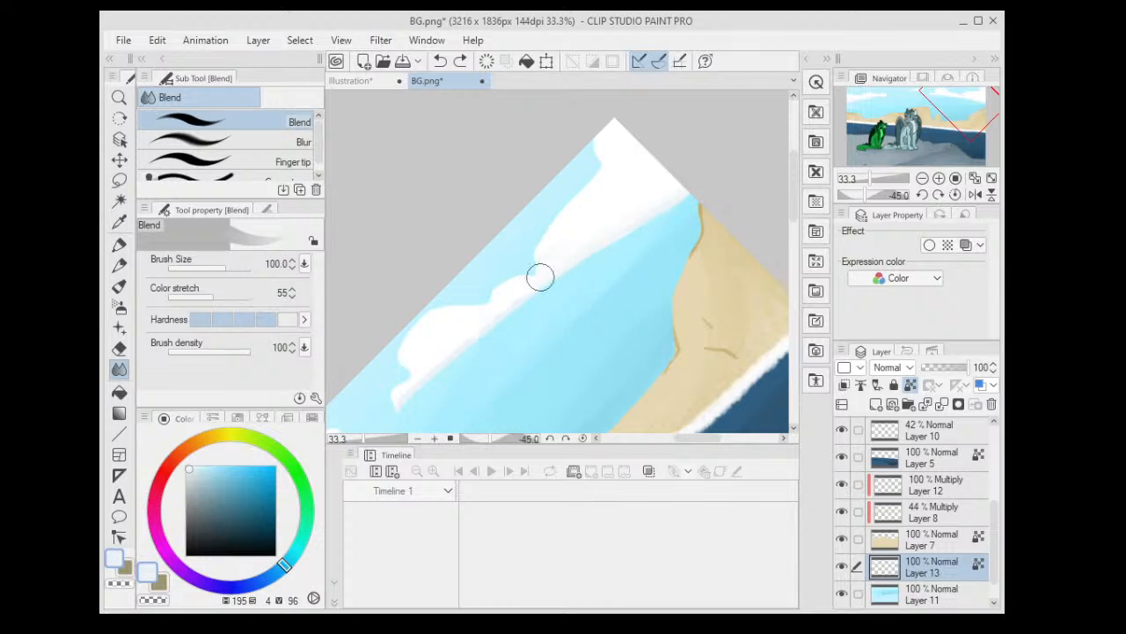
drag(535, 275, 548, 305)
- Blend the shading of the small middle cloud and the left cloud into their white
scroll(619, 254, up, 1)
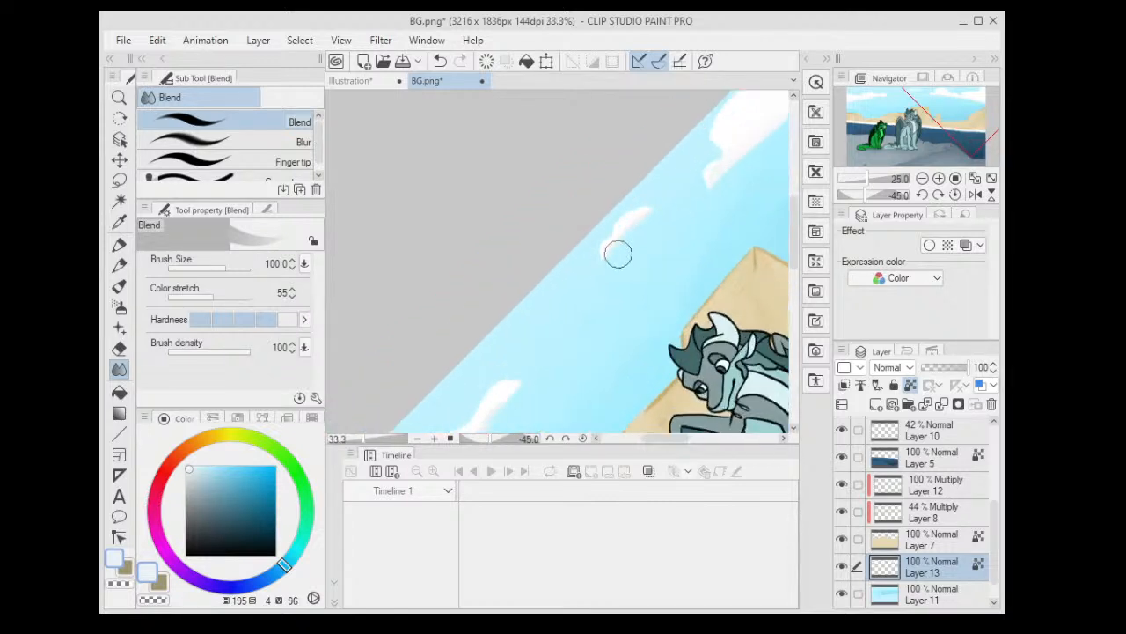
drag(593, 249, 631, 197)
scroll(631, 196, down, 1)
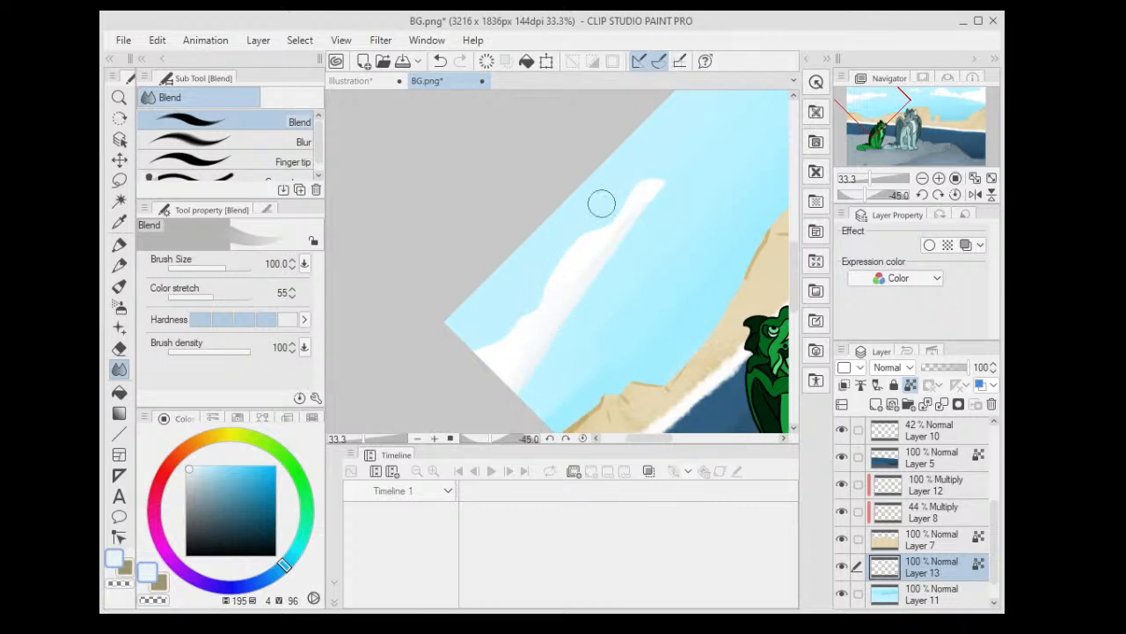
key(ctrl+shift+2)
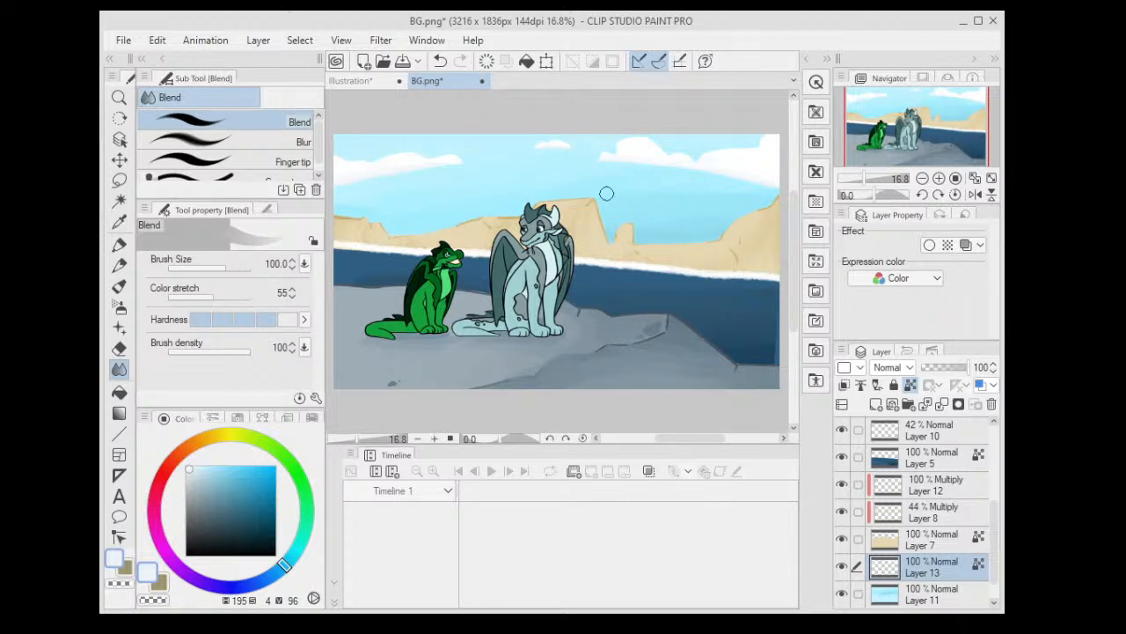
- Smudge the left cloud's shading with the Wet bleed blender watercolor brush at size 50
scroll(476, 216, up, 5)
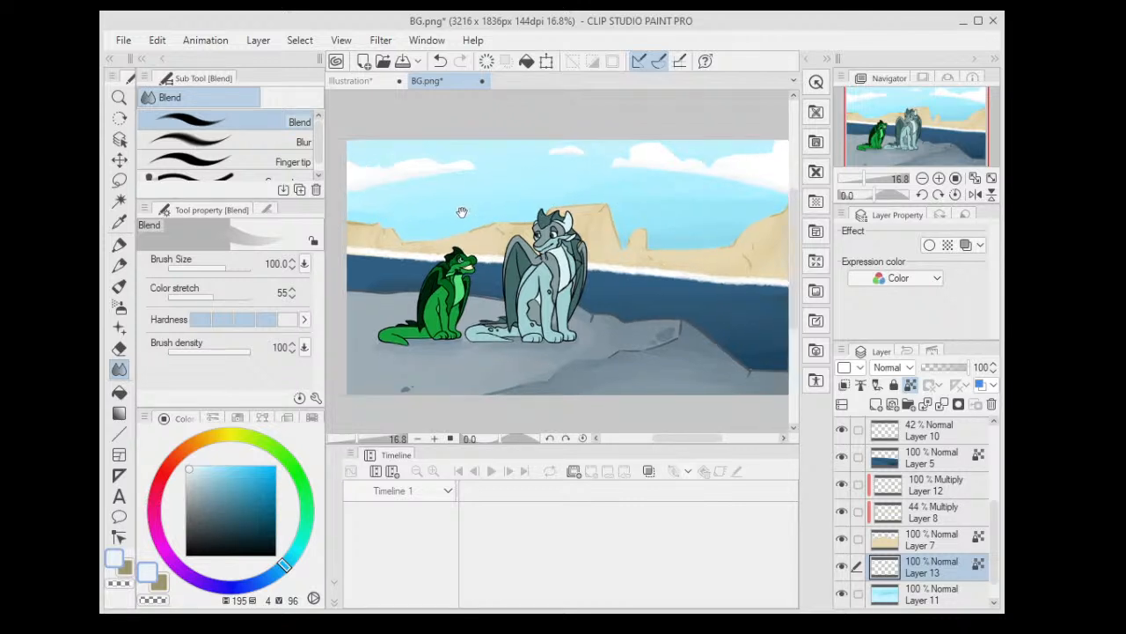
click(119, 291)
click(119, 289)
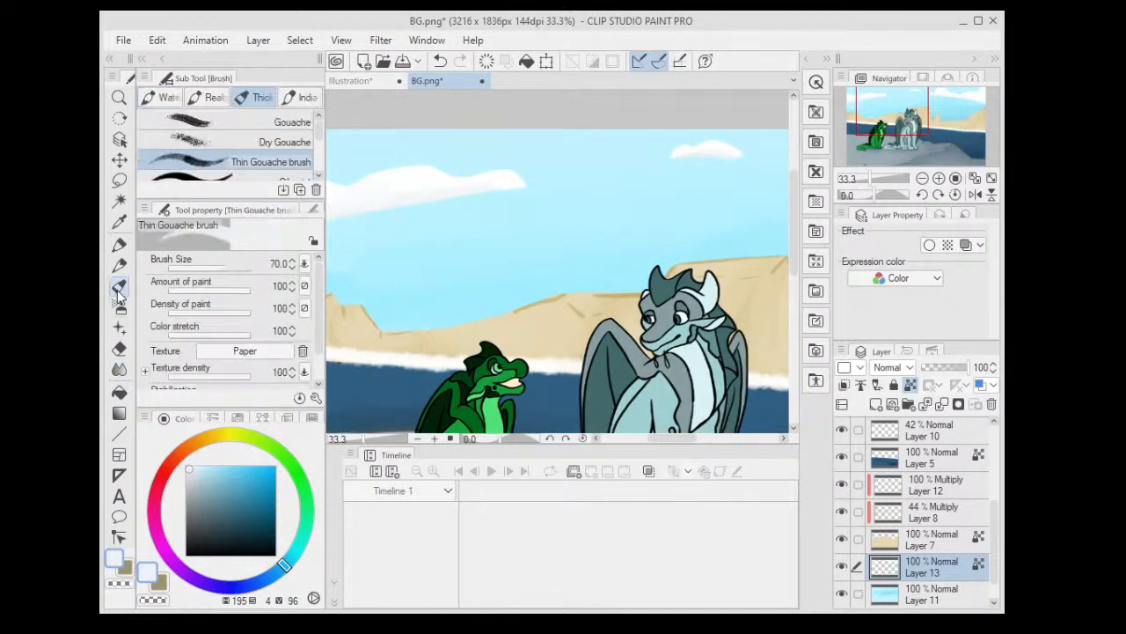
click(168, 97)
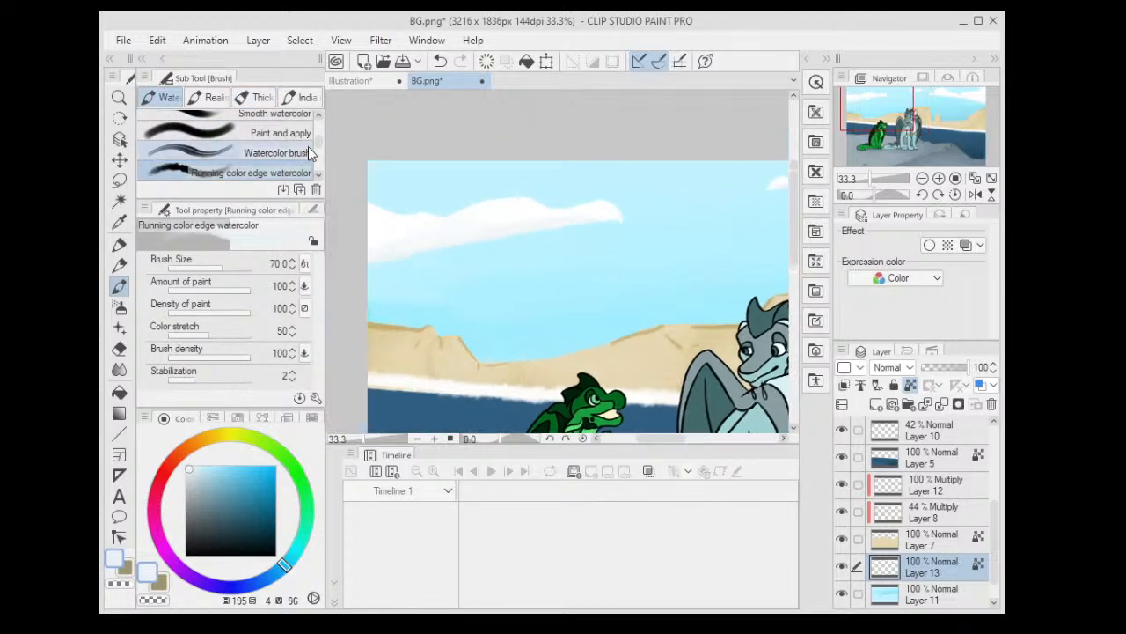
drag(321, 151, 321, 169)
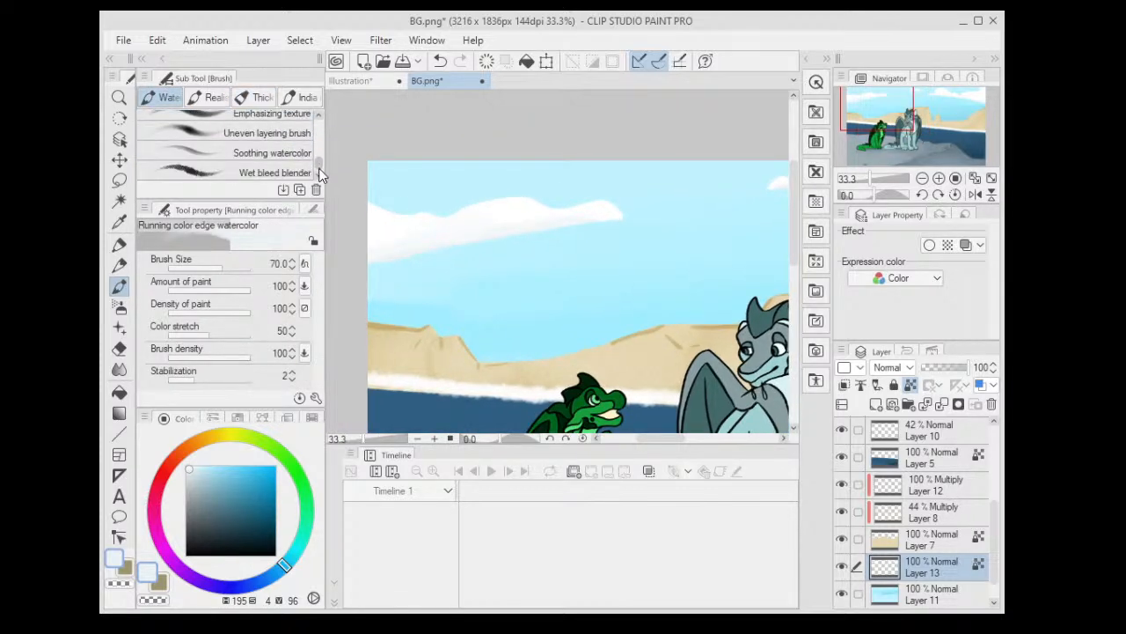
click(291, 172)
scroll(373, 176, up, 5)
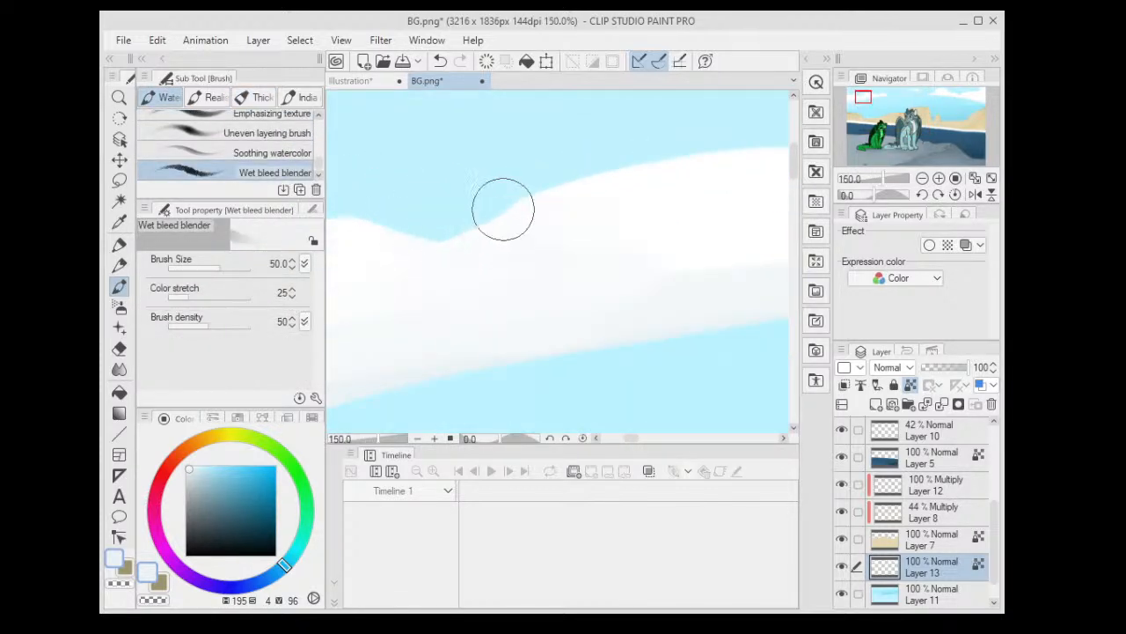
scroll(461, 218, up, 1)
drag(484, 407, 530, 266)
scroll(364, 254, down, 1)
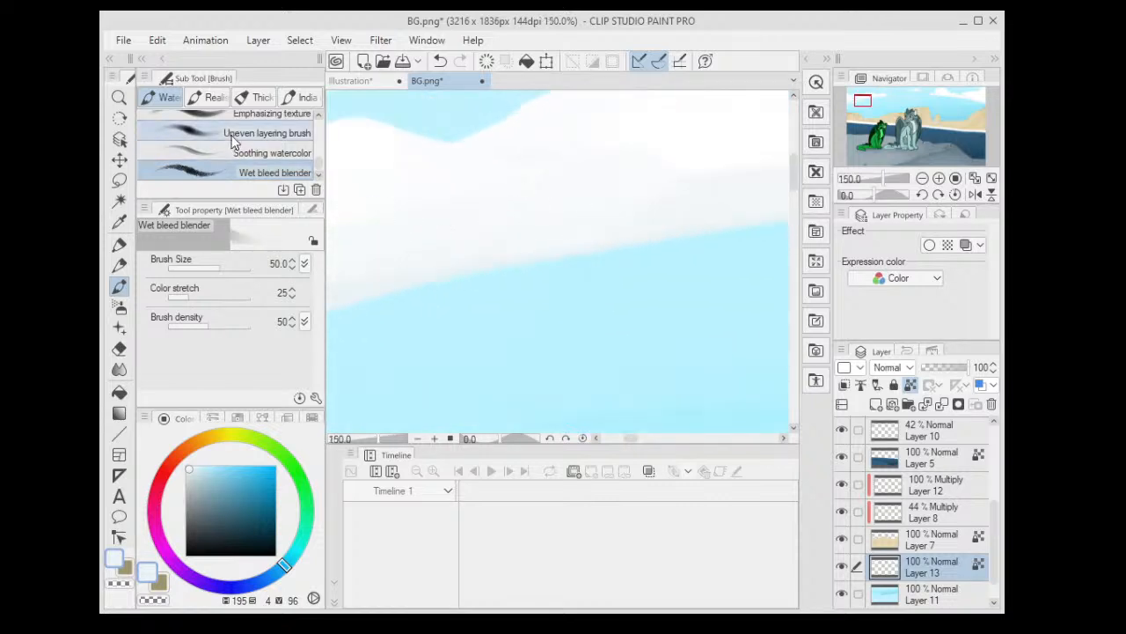
- Unlock the cloud layer's transparent pixels and retouch the left cloud's edges in white with the Running color edge watercolor brush at size 70
click(233, 141)
drag(321, 164, 321, 154)
click(282, 130)
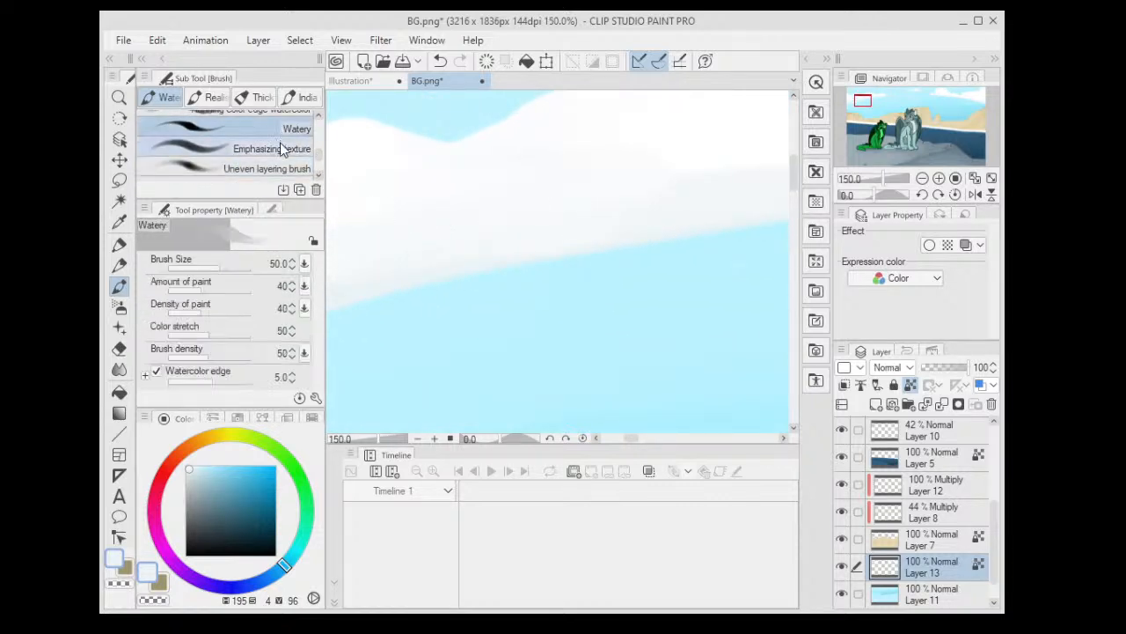
click(282, 149)
scroll(290, 150, up, 3)
click(282, 167)
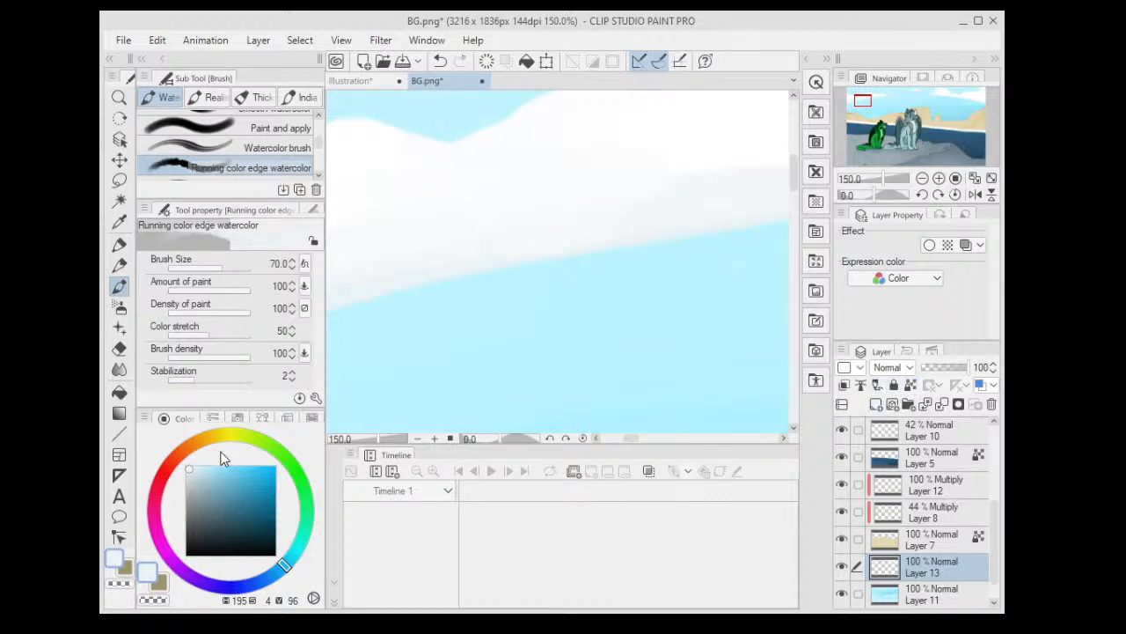
scroll(428, 226, up, 2)
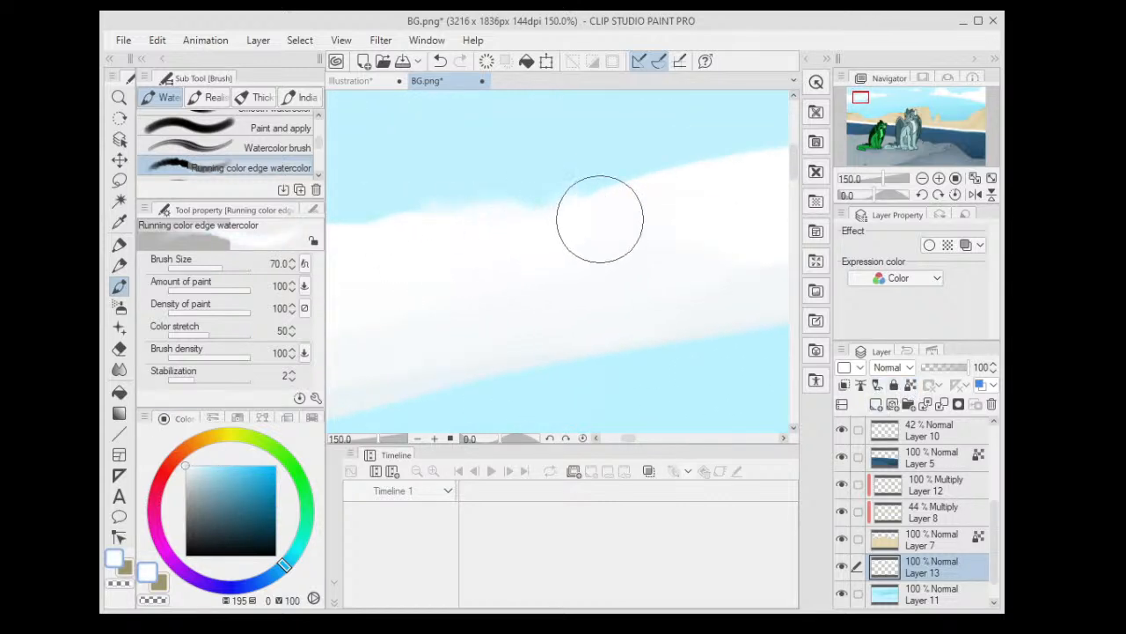
scroll(505, 231, down, 3)
mouse_move(454, 205)
mouse_down()
mouse_move(479, 221)
mouse_move(621, 246)
mouse_up()
scroll(487, 149, down, 1)
drag(673, 184, 523, 196)
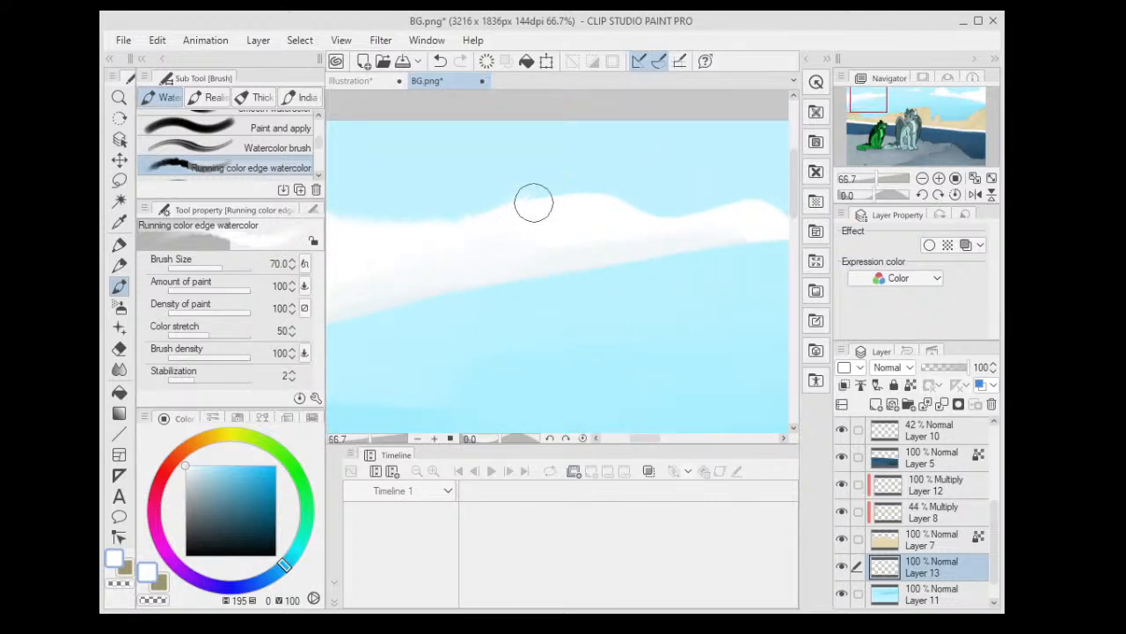
scroll(669, 203, down, 1)
scroll(747, 211, down, 1)
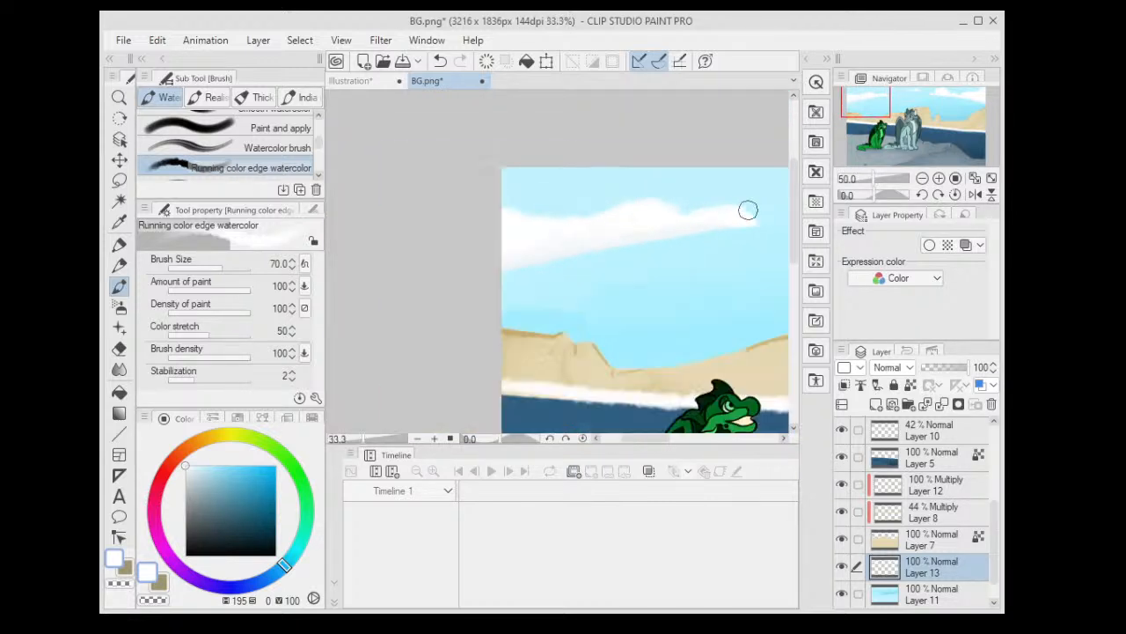
- Touch up the edges of the small middle cloud and the right cloud in white with the same brush
drag(756, 209, 399, 229)
drag(592, 206, 528, 217)
scroll(525, 206, up, 2)
scroll(454, 233, up, 1)
mouse_move(441, 245)
mouse_down()
mouse_move(567, 222)
mouse_move(619, 235)
mouse_move(507, 238)
mouse_up()
scroll(507, 238, down, 1)
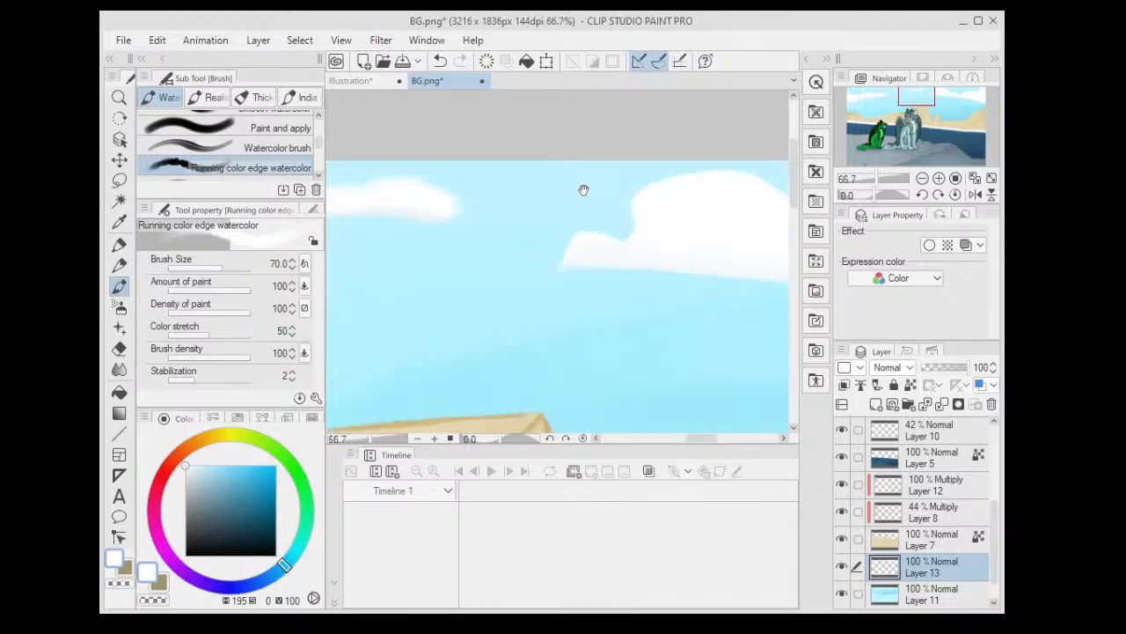
mouse_move(577, 173)
mouse_down()
mouse_move(605, 156)
mouse_move(670, 167)
mouse_move(776, 237)
mouse_move(583, 179)
mouse_move(484, 193)
mouse_move(477, 223)
mouse_move(546, 233)
mouse_move(580, 252)
mouse_move(641, 205)
mouse_up()
mouse_move(639, 203)
mouse_down()
mouse_move(601, 194)
mouse_move(565, 190)
mouse_up()
drag(548, 204, 616, 190)
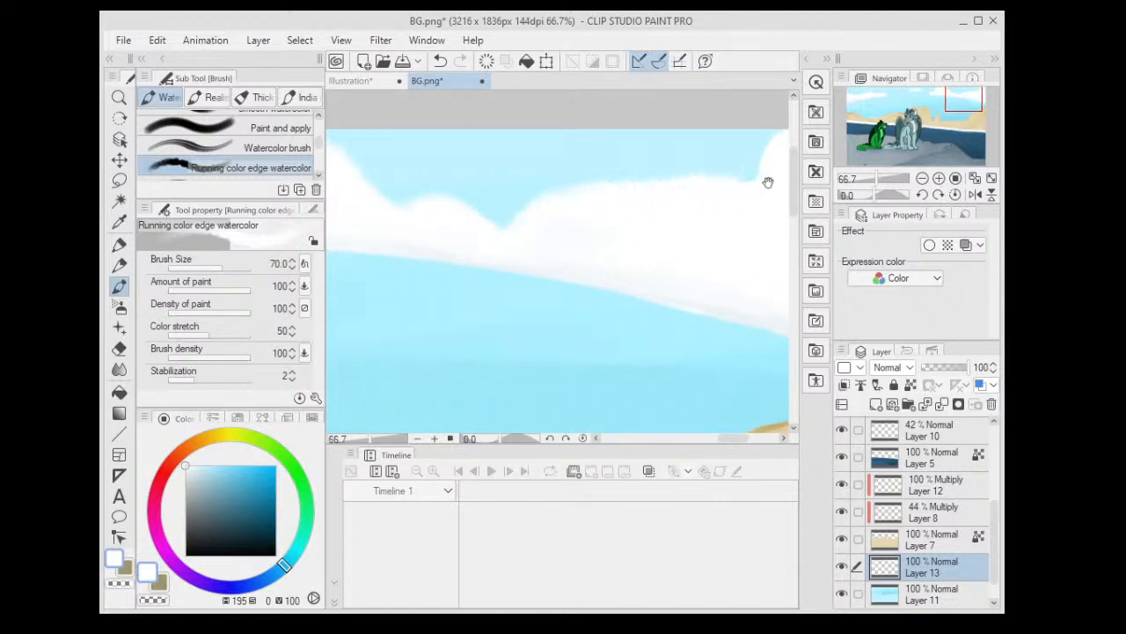
drag(766, 181, 491, 234)
- Reshape the right cloud's left tip into a rounded puff, using transparent colour and white
scroll(510, 194, down, 4)
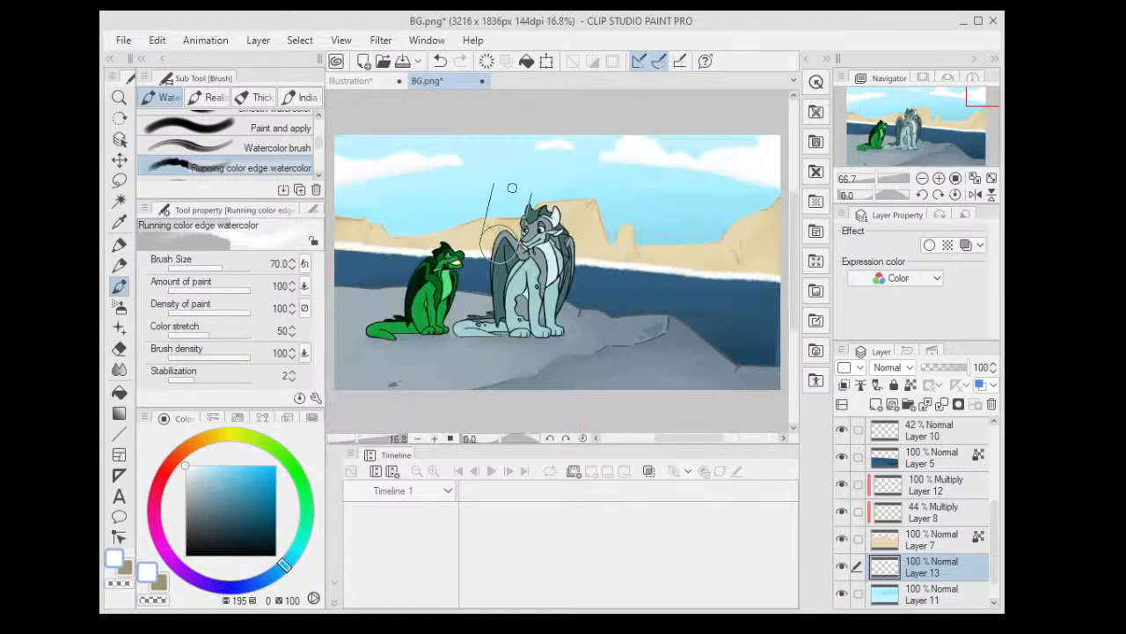
scroll(510, 184, up, 2)
scroll(480, 198, up, 2)
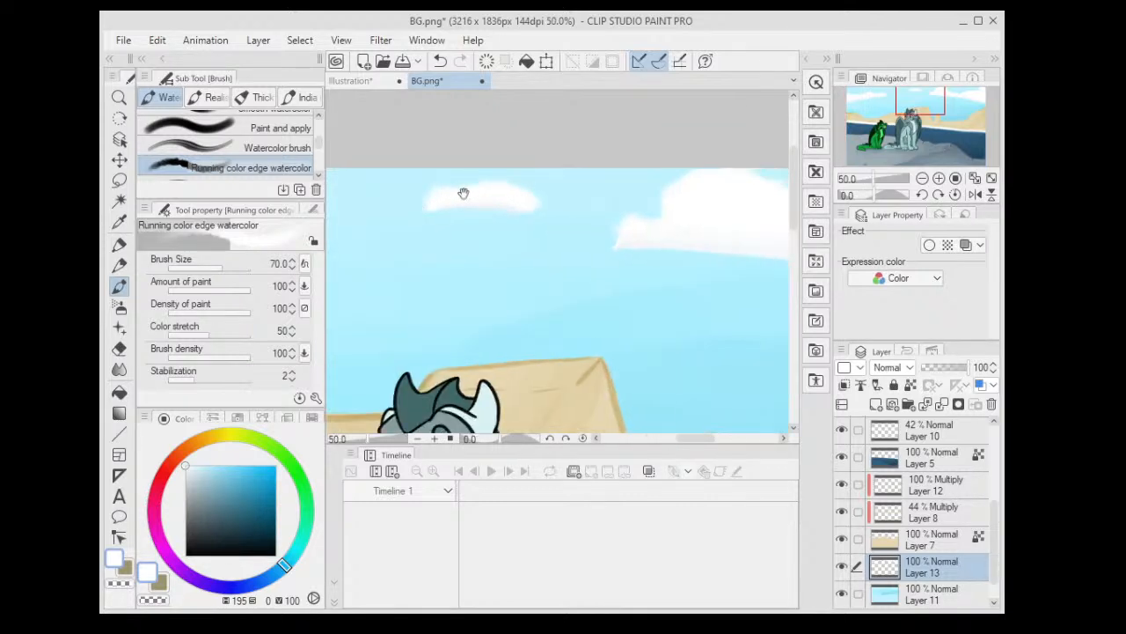
drag(463, 191, 211, 189)
click(120, 583)
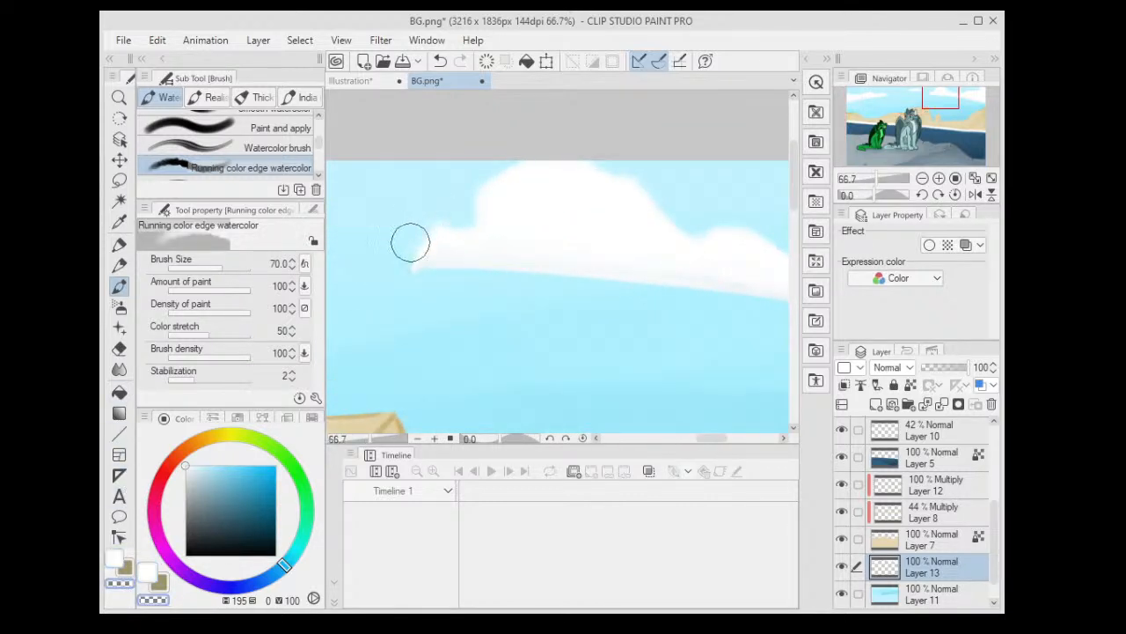
key(ctrl+plus)
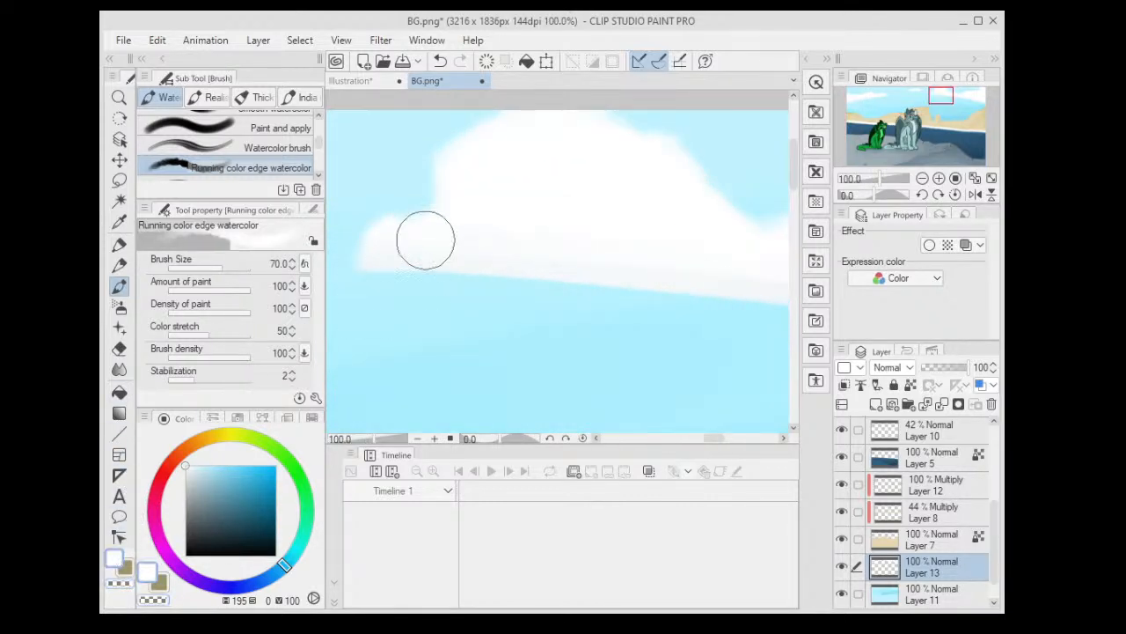
scroll(611, 190, down, 3)
scroll(612, 190, down, 5)
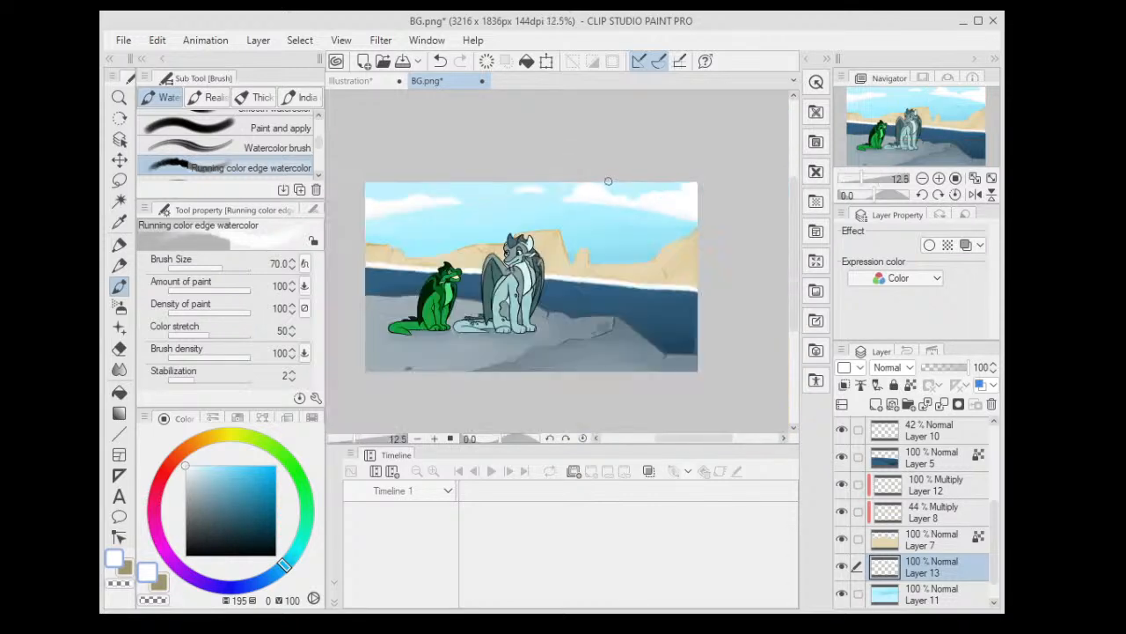
- Add a new layer directly above Layer 3, below the dragons' layer
scroll(625, 106, up, 2)
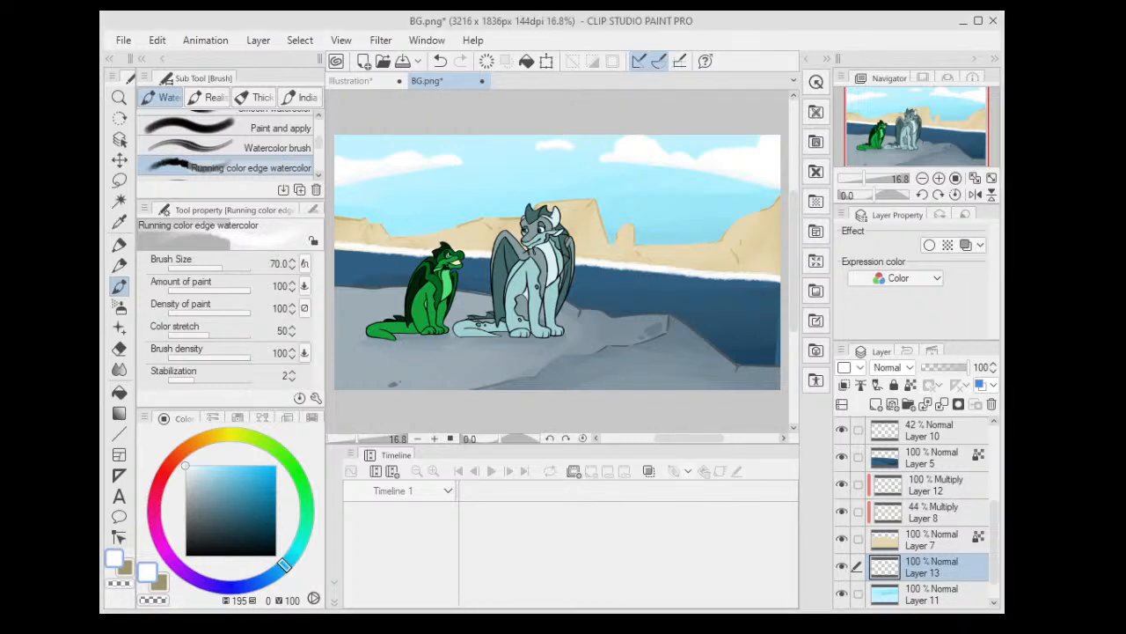
scroll(939, 563, down, 1)
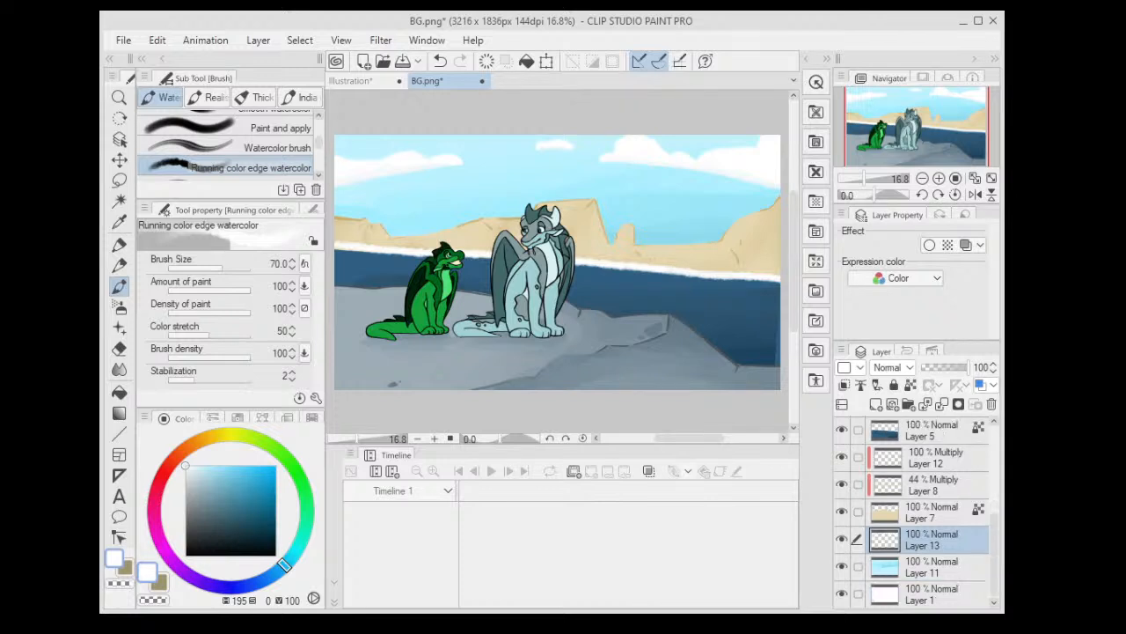
scroll(939, 563, up, 3)
scroll(952, 489, up, 3)
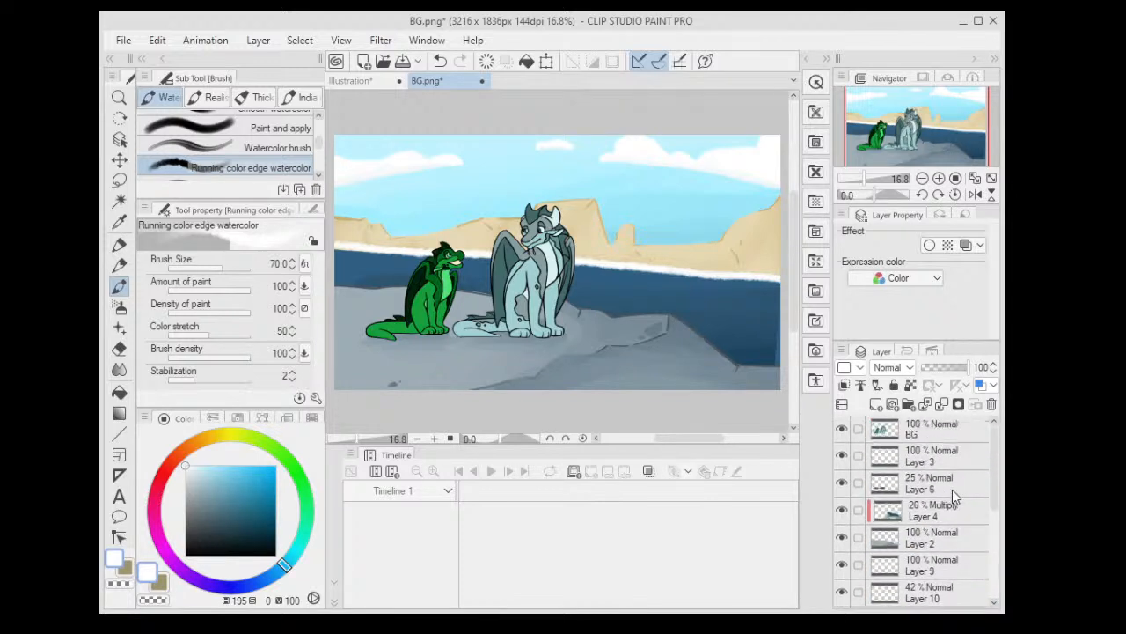
click(876, 404)
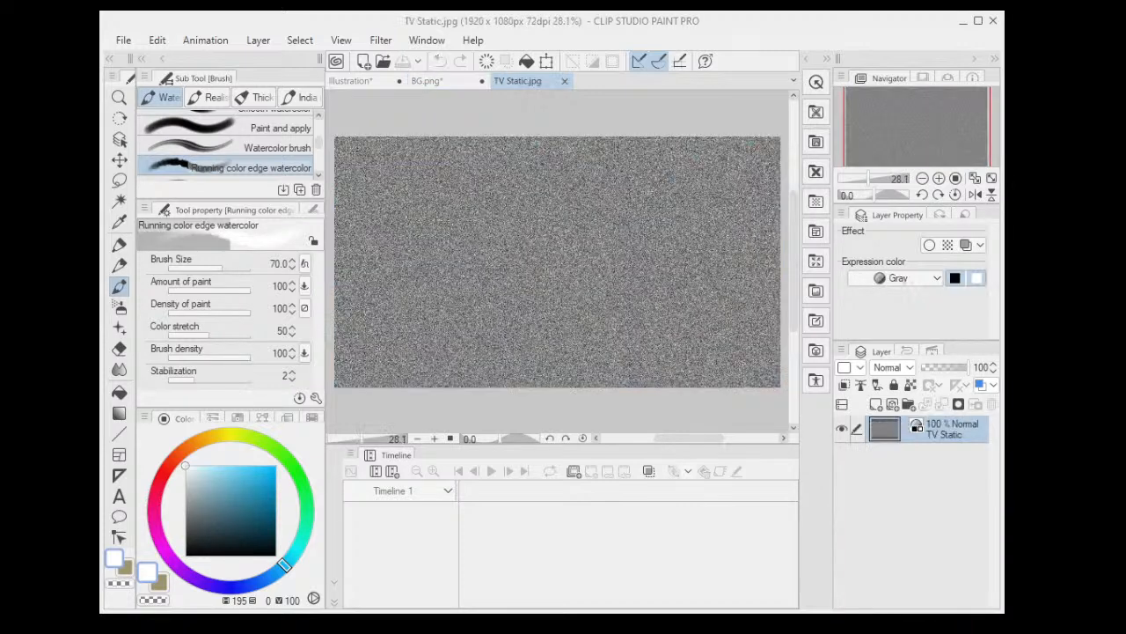
- Copy the whole TV Static.jpg image, paste it into the BG document and enlarge it to 183% so it covers the canvas
key(ctrl+a)
key(ctrl+c)
click(448, 83)
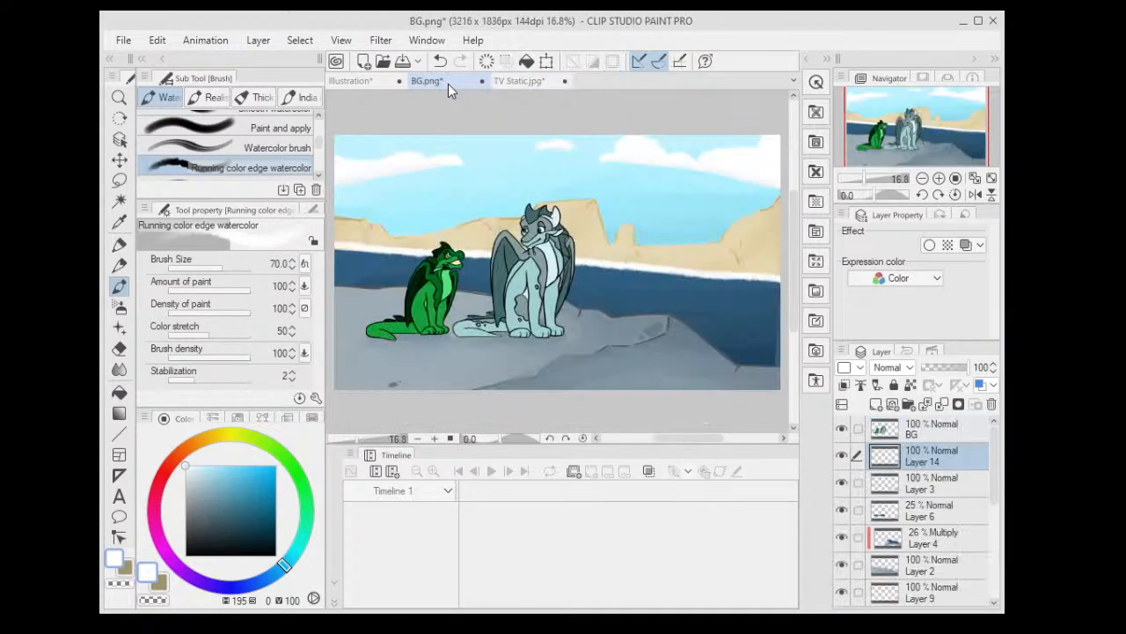
key(ctrl+v)
key(ctrl+t)
drag(602, 274, 766, 363)
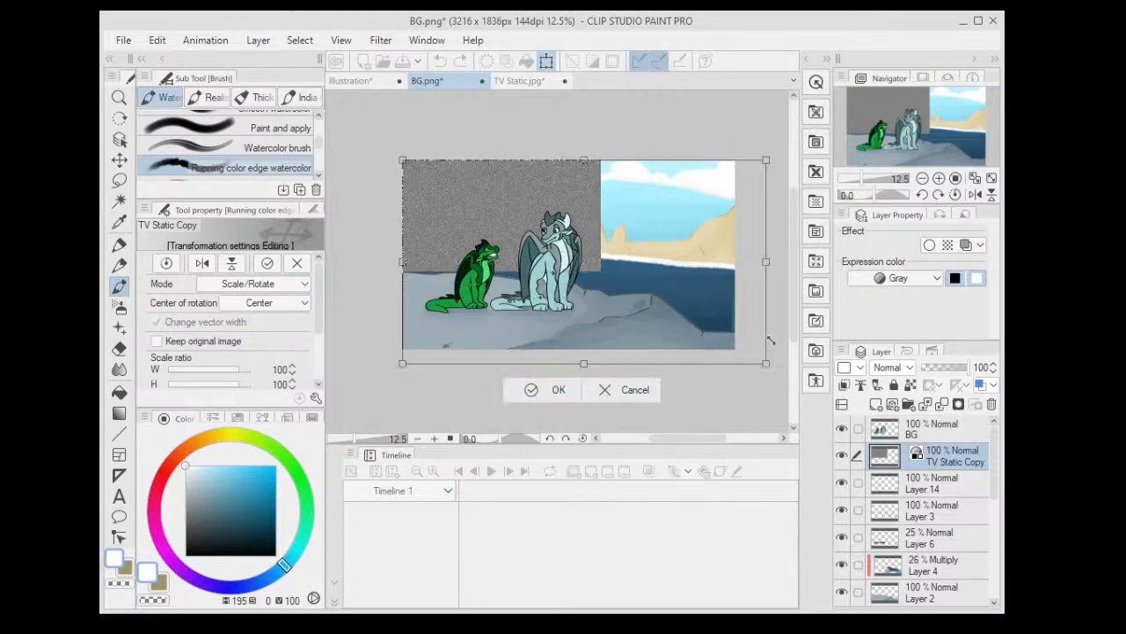
click(558, 390)
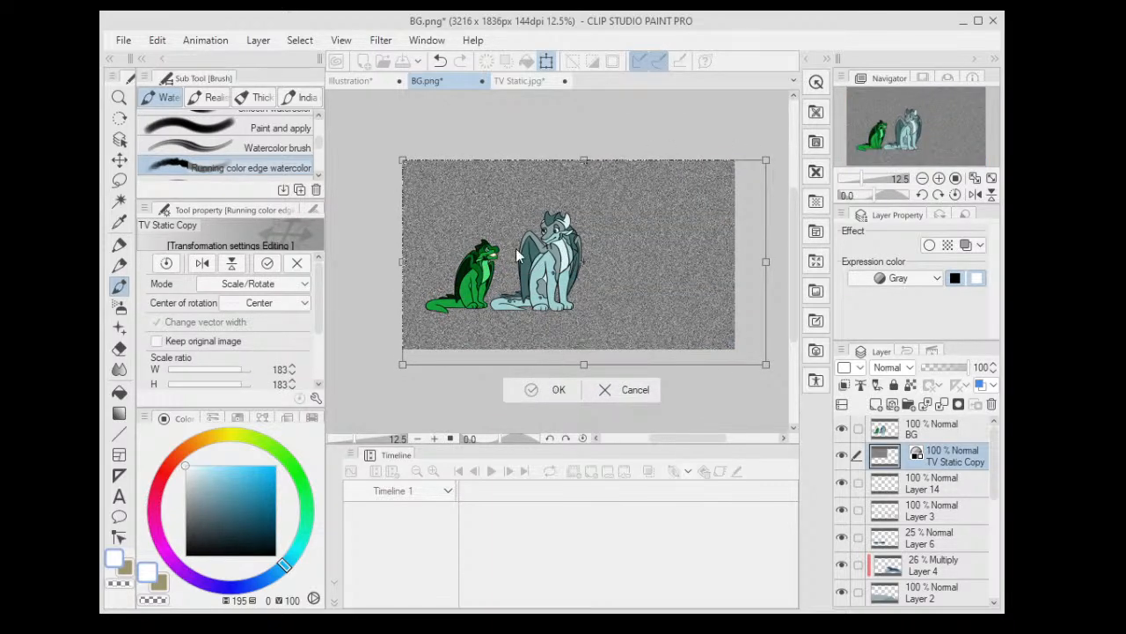
- Blur the pasted static texture with a filter and set its layer's blending mode to Overlay
key(ctrl+plus)
key(ctrl+plus)
key(ctrl+plus)
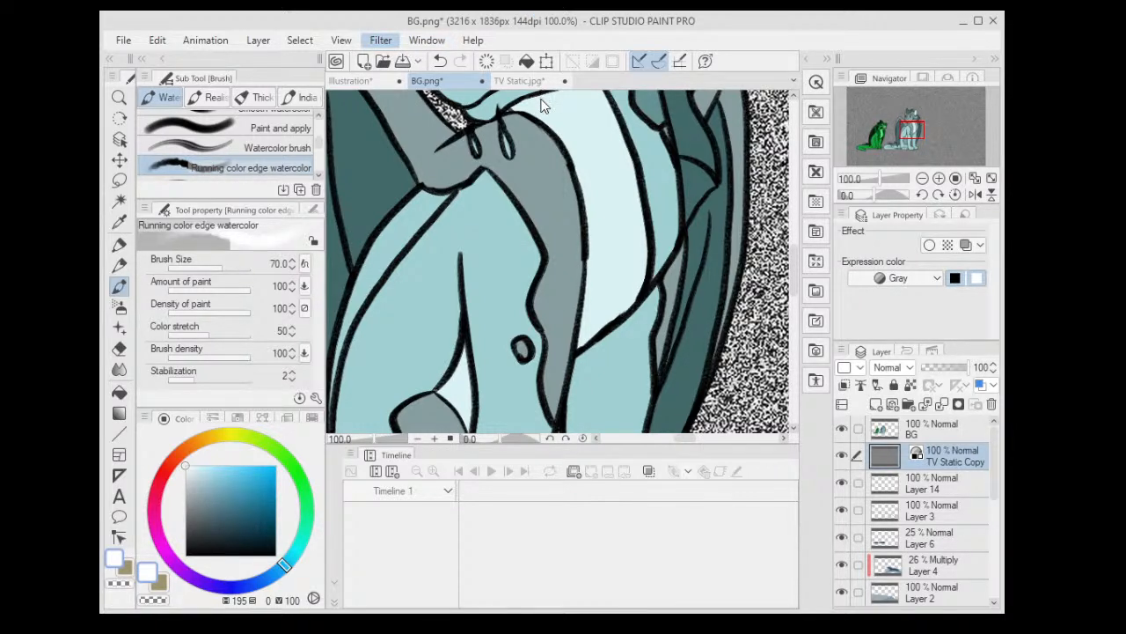
key(ctrl+plus)
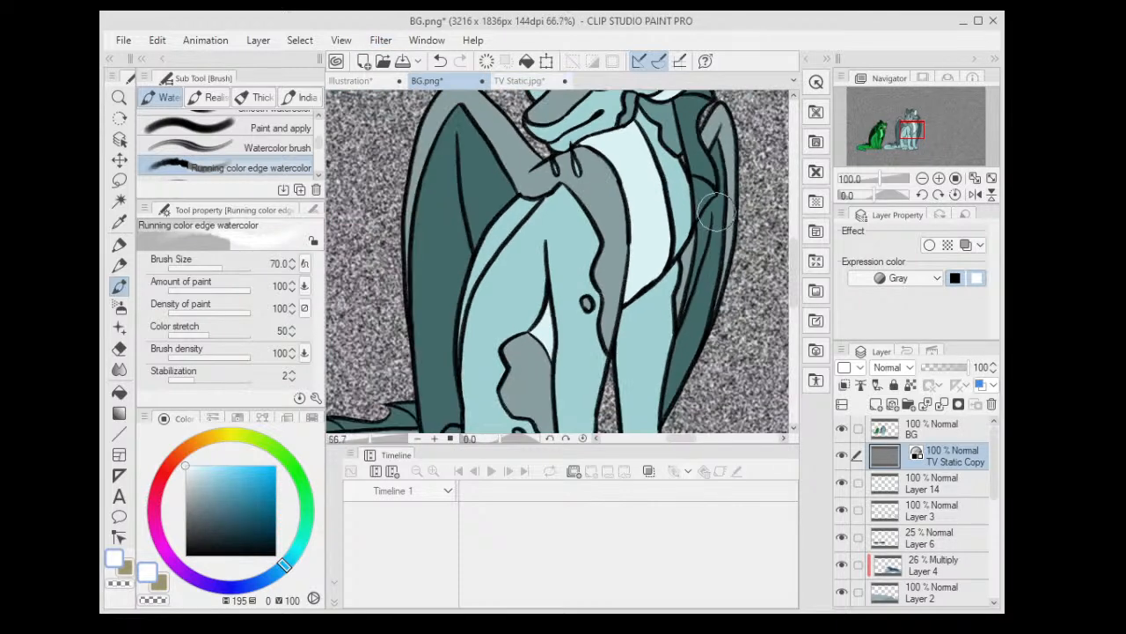
key(ctrl+plus)
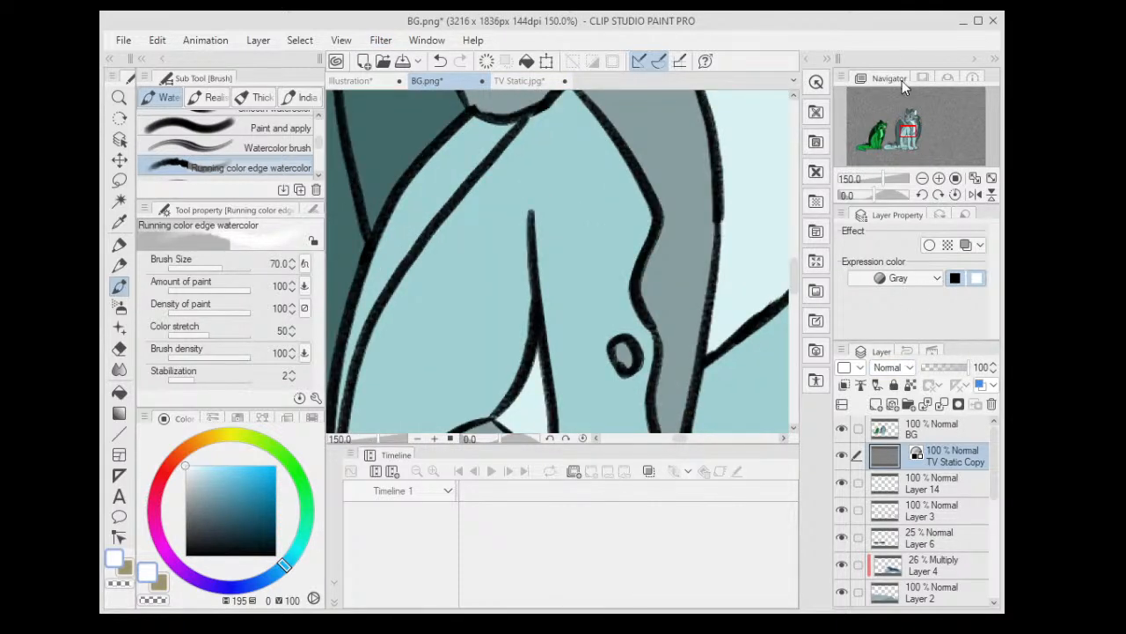
click(892, 205)
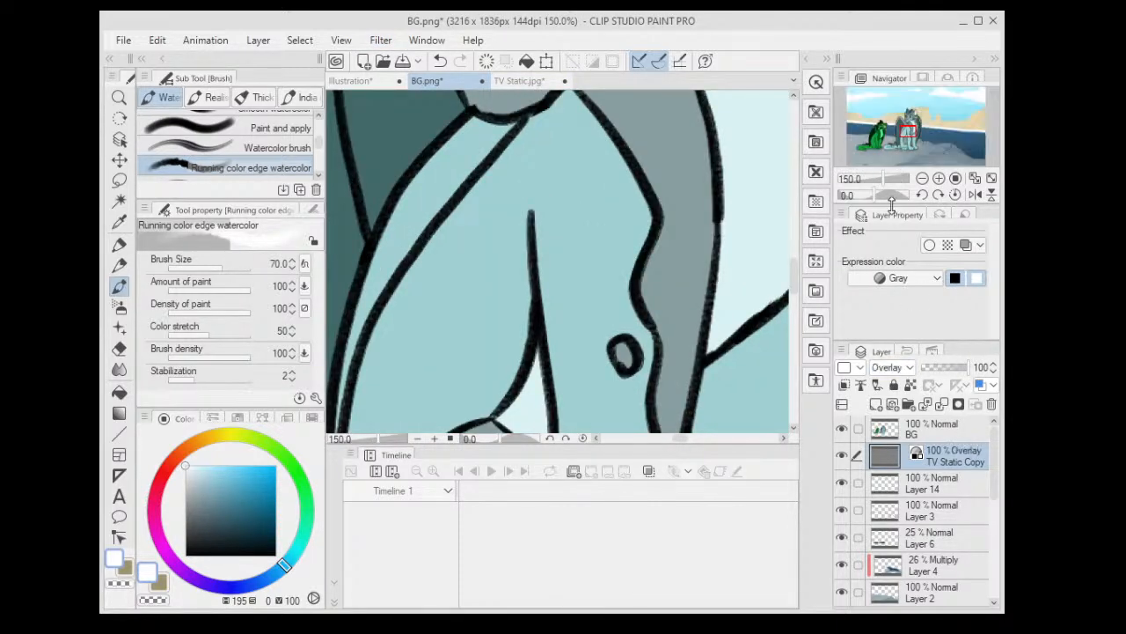
- Lower the static layer's opacity to 14%, judging the grain on the cliffs, foam and sea
drag(627, 273, 347, 268)
drag(675, 248, 399, 398)
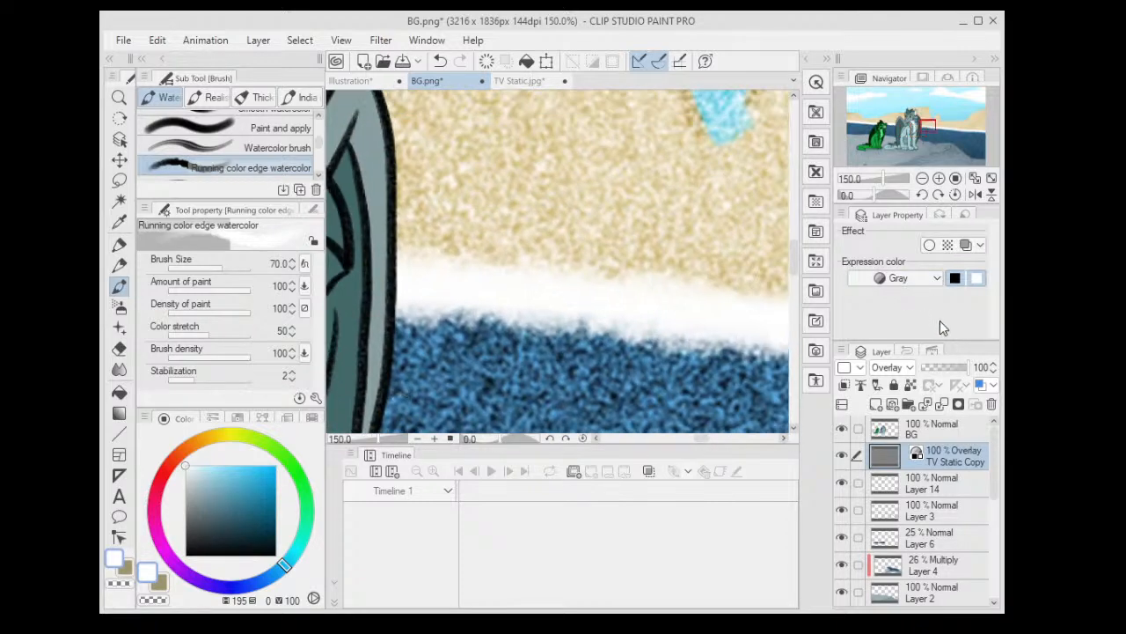
drag(966, 367, 933, 370)
key(ctrl+minus)
key(ctrl+minus)
key(ctrl+minus)
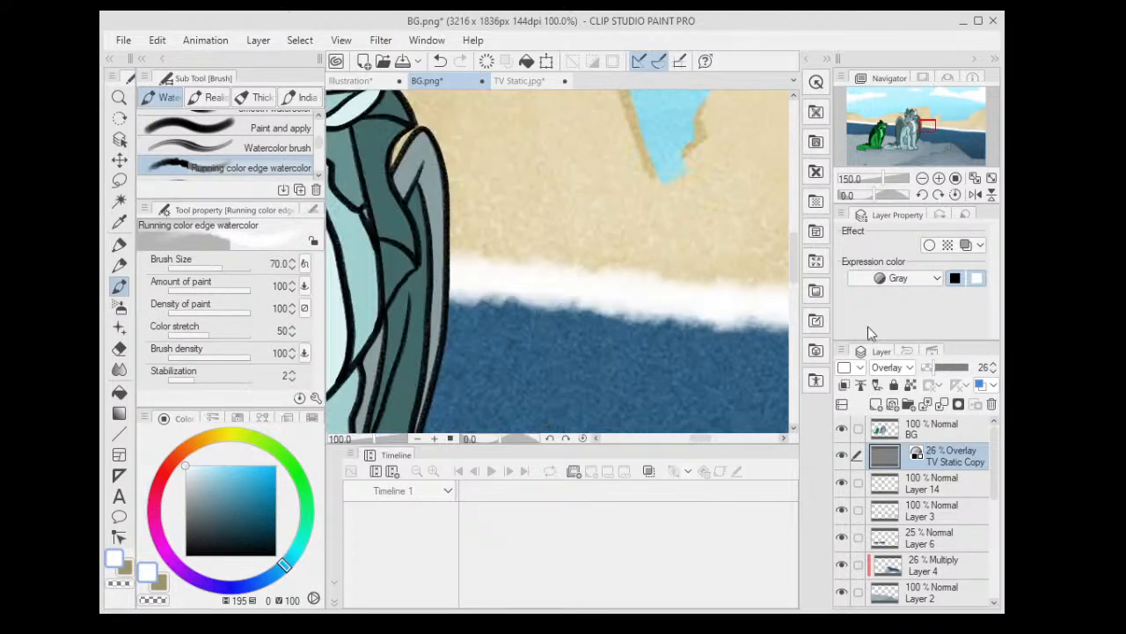
scroll(693, 223, down, 3)
drag(714, 241, 672, 241)
scroll(672, 241, up, 2)
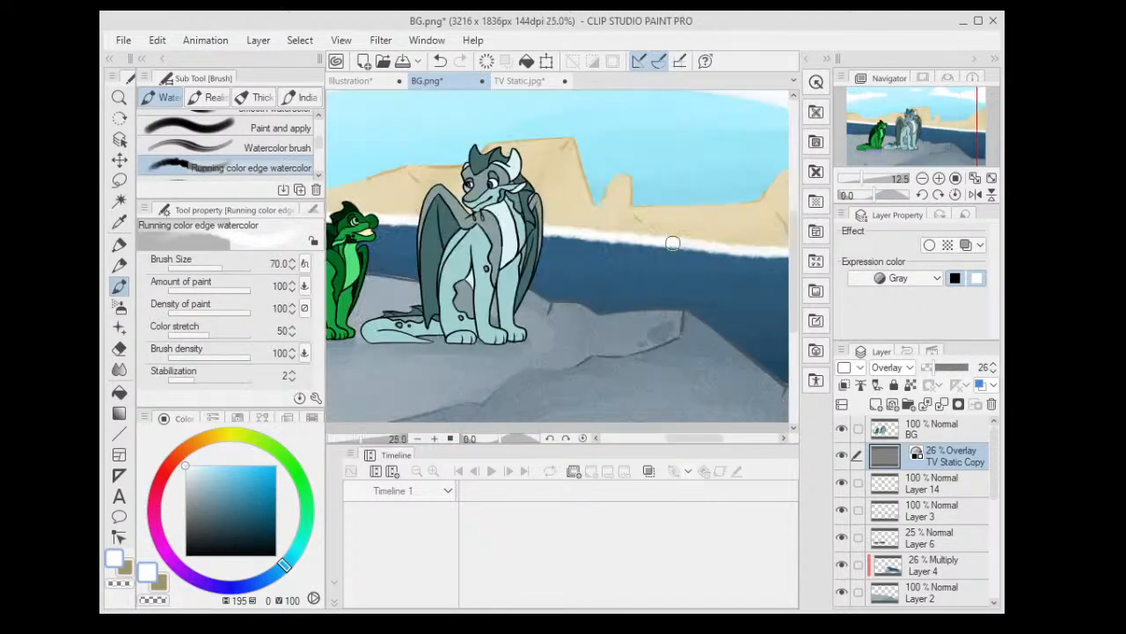
scroll(702, 220, up, 3)
drag(933, 370, 927, 369)
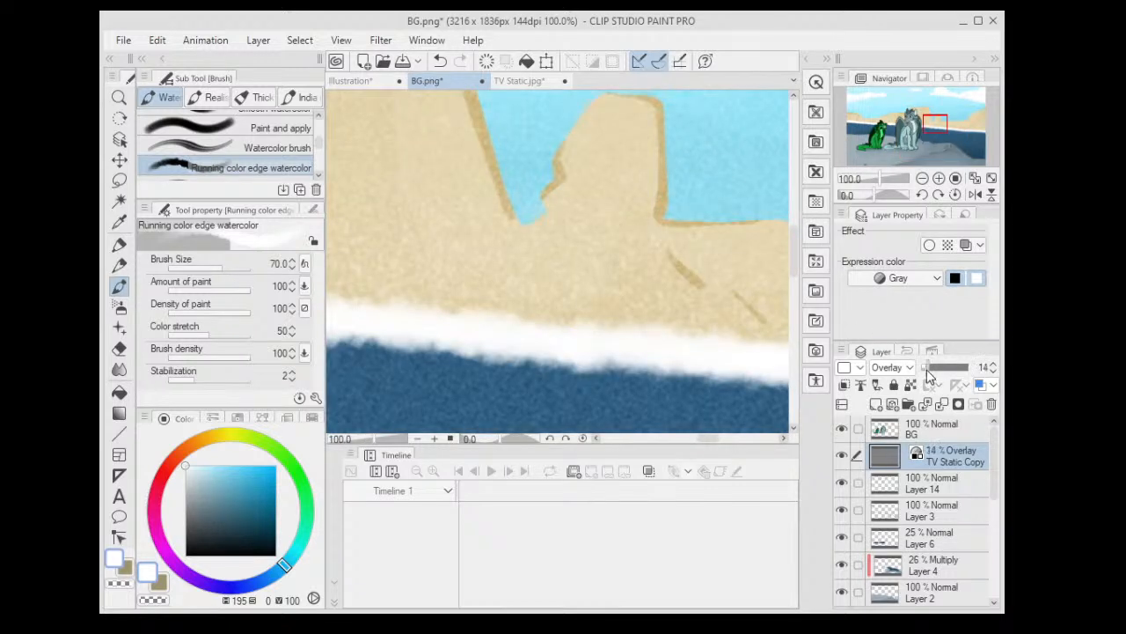
key(ctrl+0)
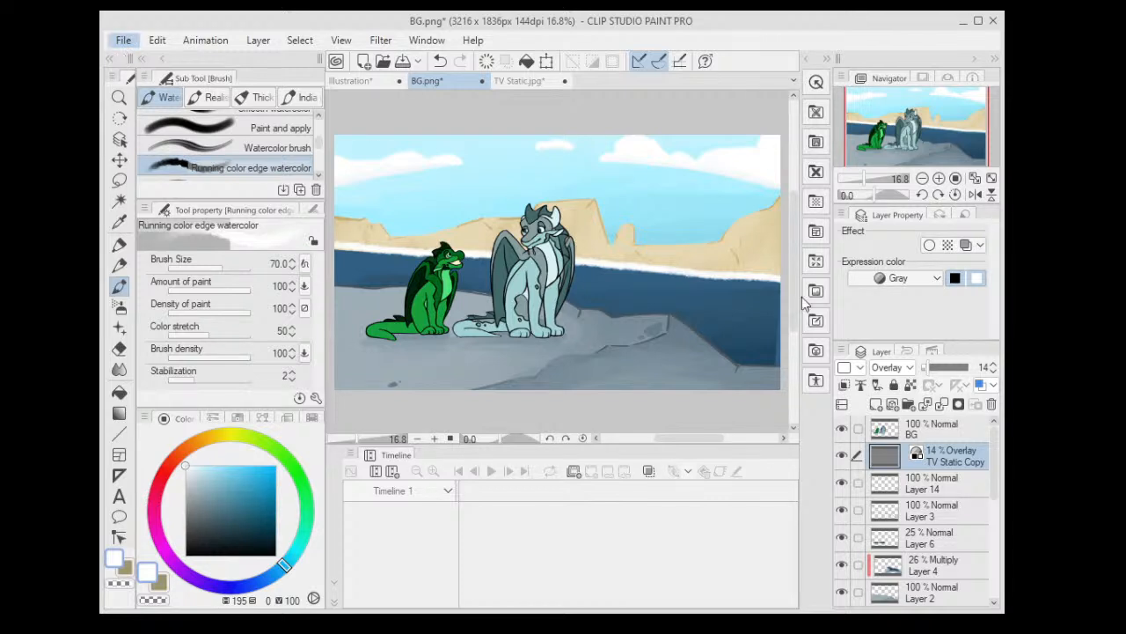
- Hide the dragons' layer and save the background as BG
click(930, 427)
click(841, 428)
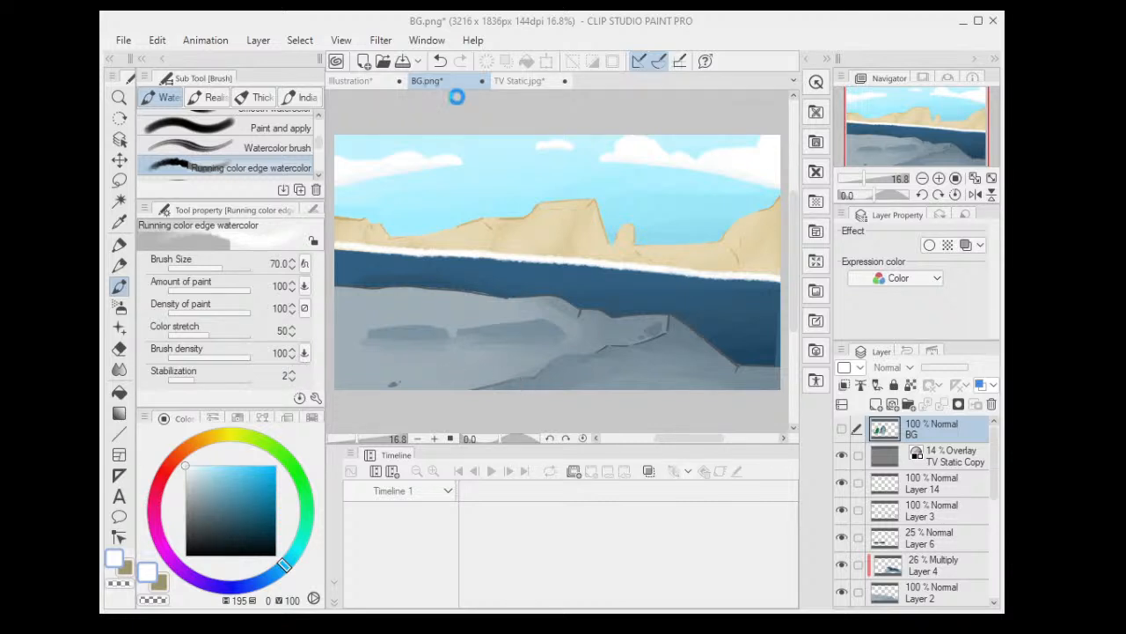
key(ctrl+s)
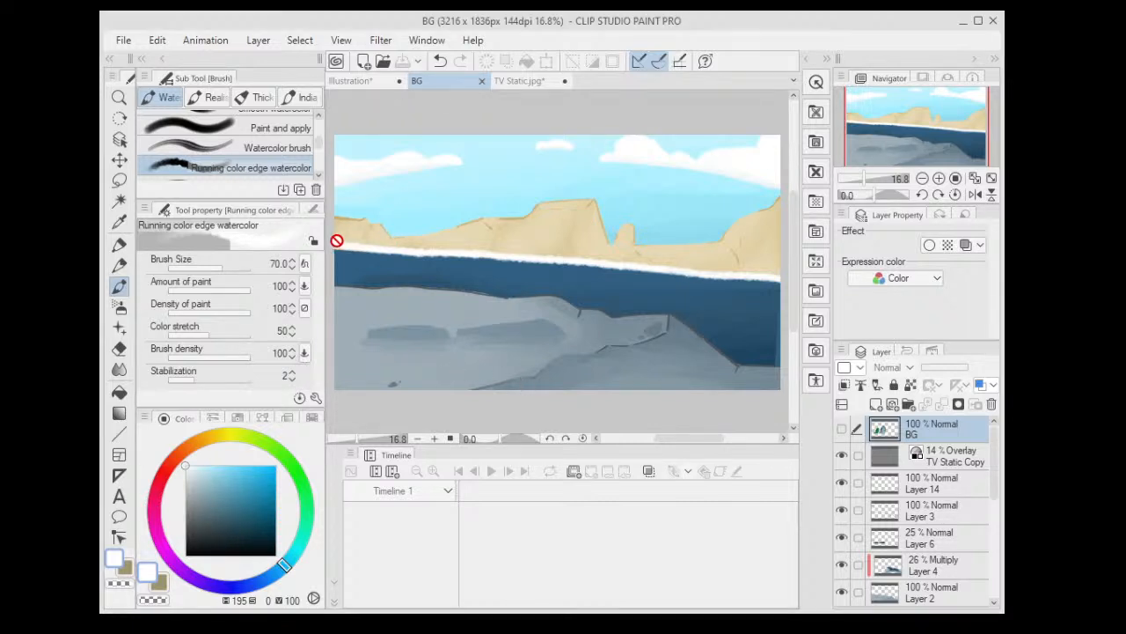